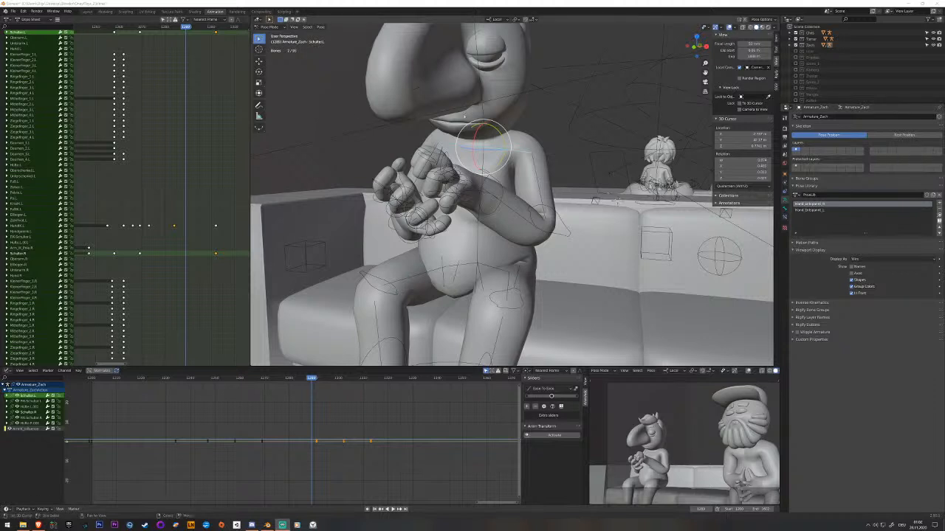
Save the project and play back the seated character's arm and hand motion.
{"action": "middle_click_drag", "start_coordinate": [398, 91], "coordinate": [424, 106]}
{"action": "middle_click_drag", "start_coordinate": [154, 206], "coordinate": [201, 189]}
{"action": "left_click_drag", "start_coordinate": [202, 189], "coordinate": [132, 200]}
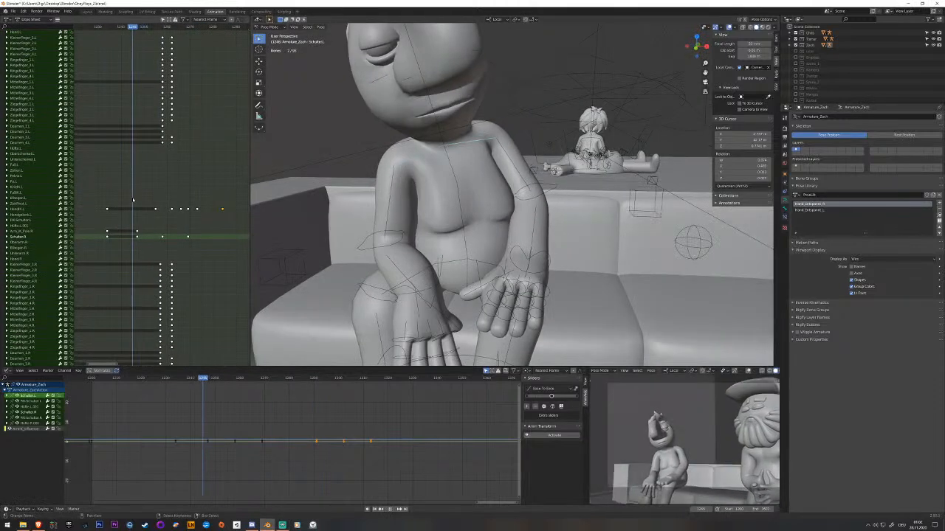
{"action": "key", "text": "ctrl+s"}
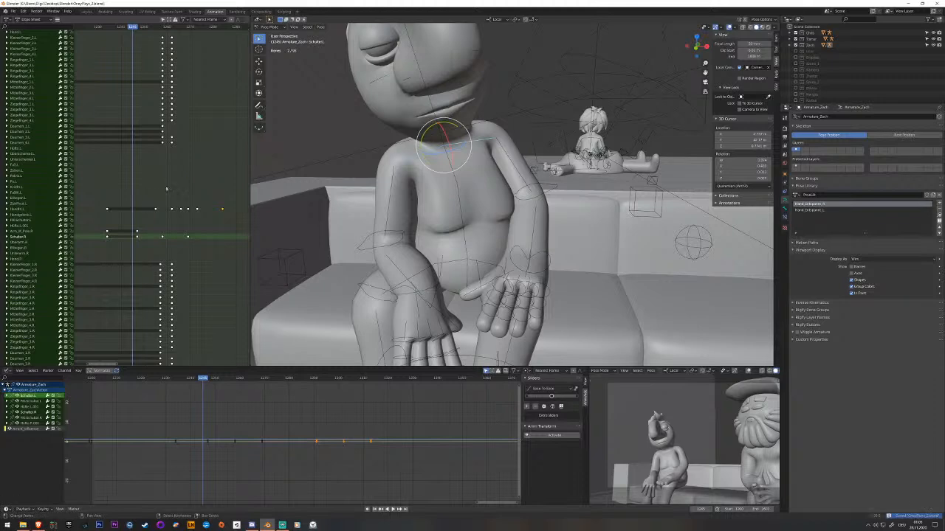
{"action": "key", "text": "space"}
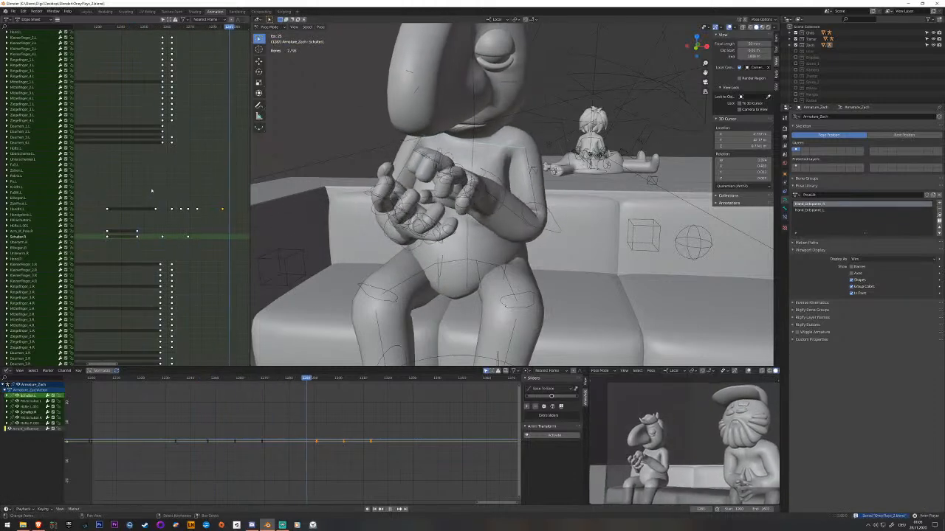
{"action": "key", "text": "space"}
{"action": "key", "text": "space"}
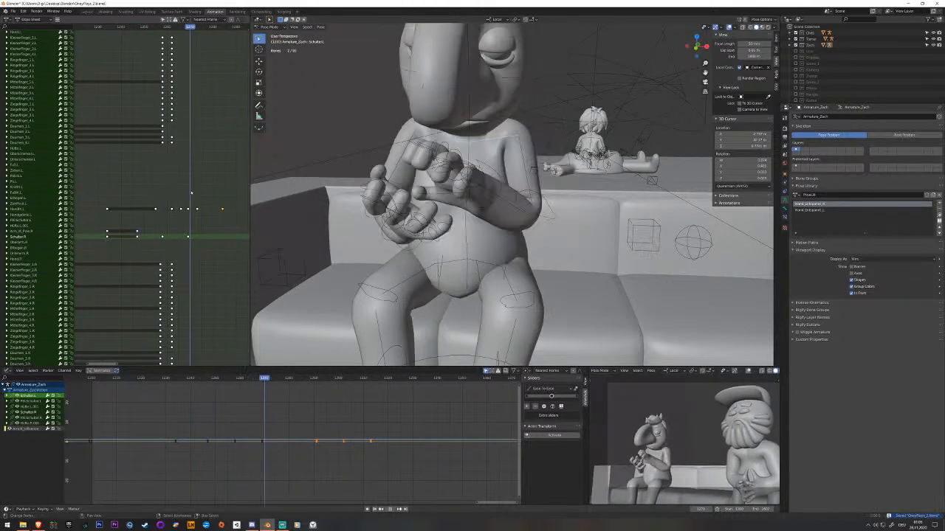
{"action": "key", "text": "space"}
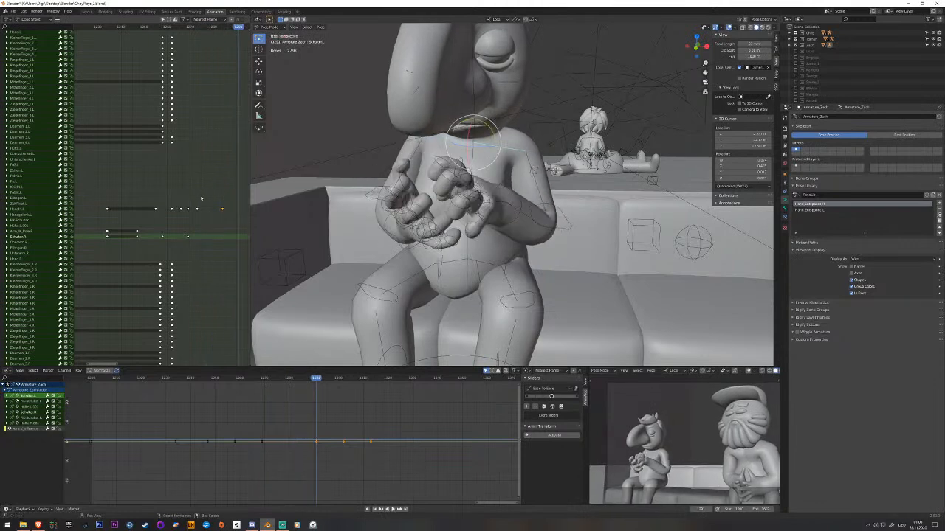
Select the character's left hand control bone and review its motion around its last keyframes.
{"action": "middle_click_drag", "start_coordinate": [201, 197], "coordinate": [145, 189]}
{"action": "left_click", "coordinate": [518, 210]}
{"action": "middle_click_drag", "start_coordinate": [518, 221], "coordinate": [488, 216]}
{"action": "right_click", "coordinate": [491, 210]}
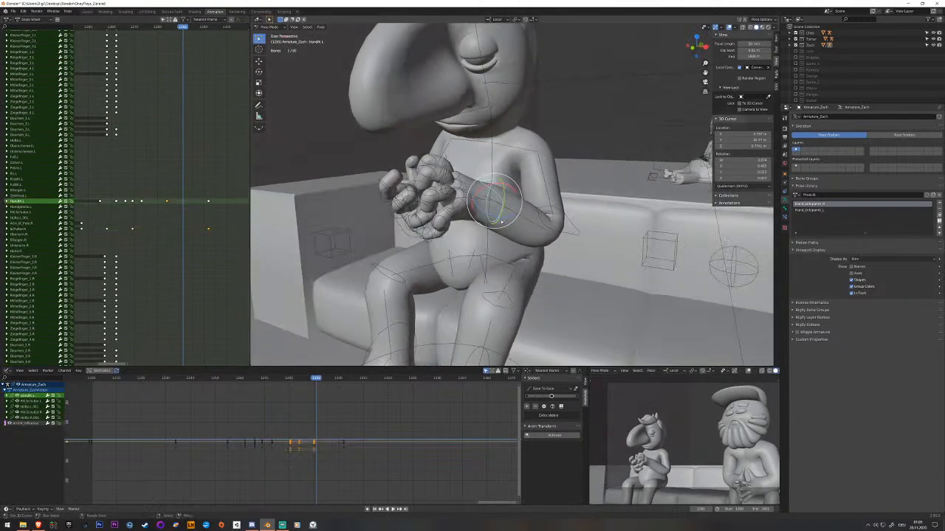
{"action": "left_click", "coordinate": [166, 205]}
{"action": "key", "text": "space"}
{"action": "key", "text": "space"}
{"action": "left_click_drag", "start_coordinate": [171, 205], "coordinate": [144, 204]}
Raise the left hand control bone along the Z axis, orient it, and insert a keyframe.
{"action": "key", "text": "space"}
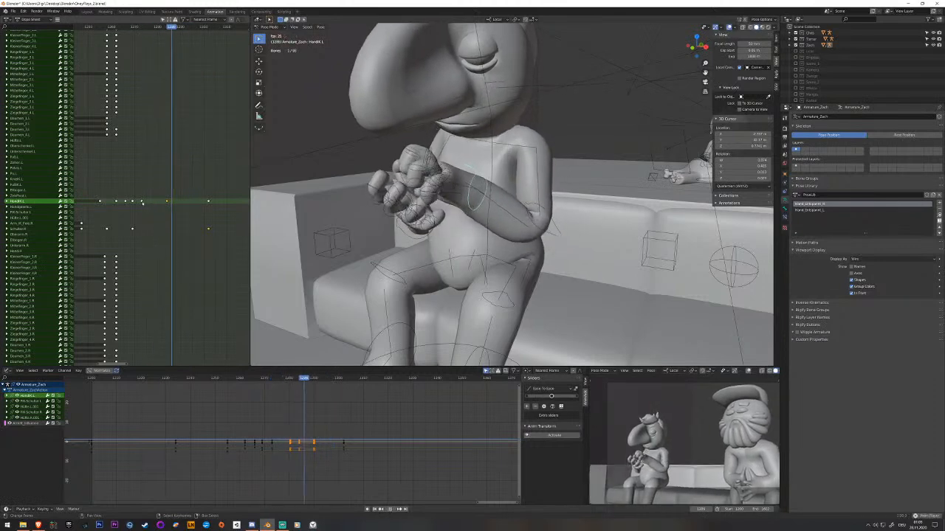
{"action": "key", "text": "space"}
{"action": "key", "text": "g"}
{"action": "key", "text": "z"}
{"action": "left_click", "coordinate": [468, 166]}
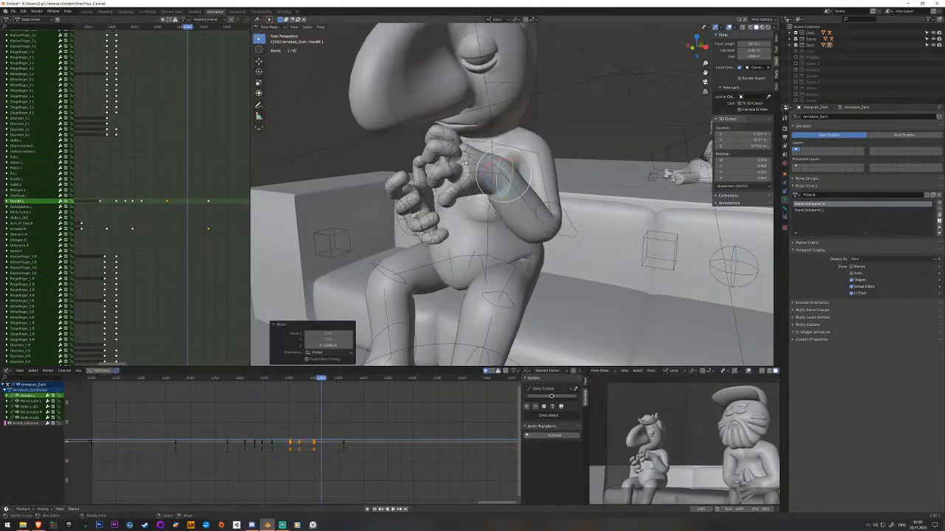
{"action": "left_click_drag", "start_coordinate": [504, 161], "coordinate": [517, 186]}
{"action": "middle_click_drag", "start_coordinate": [517, 186], "coordinate": [576, 177]}
{"action": "key", "text": "i"}
Raise the right hand control bone along the Z axis to match the left hand.
{"action": "right_click", "coordinate": [423, 234]}
{"action": "middle_click_drag", "start_coordinate": [422, 234], "coordinate": [491, 238]}
{"action": "key", "text": "g"}
{"action": "key", "text": "z"}
{"action": "left_click", "coordinate": [491, 178]}
{"action": "middle_click_drag", "start_coordinate": [492, 178], "coordinate": [412, 189]}
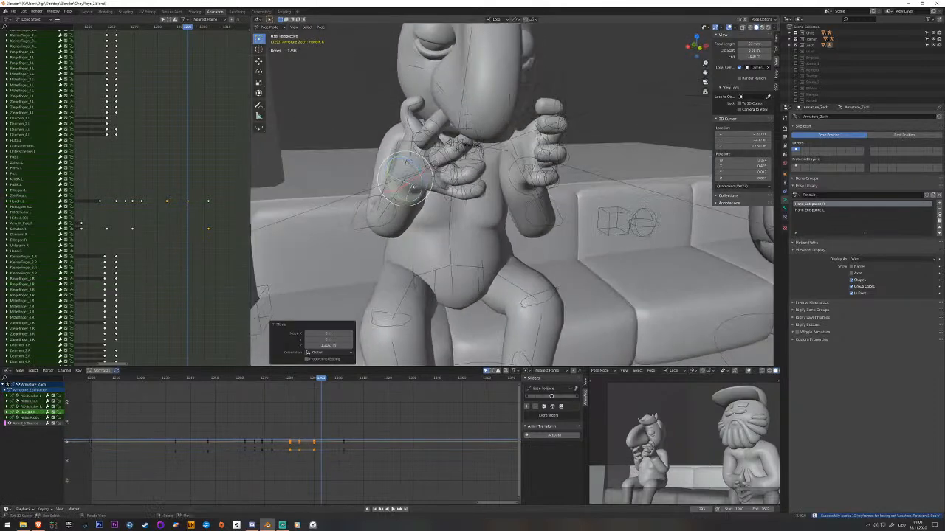
Orient the raised right hand, shift it in the horizontal plane, and insert a keyframe.
{"action": "left_click_drag", "start_coordinate": [414, 182], "coordinate": [422, 171]}
{"action": "middle_click_drag", "start_coordinate": [421, 171], "coordinate": [422, 195]}
{"action": "left_click_drag", "start_coordinate": [422, 195], "coordinate": [400, 199]}
{"action": "middle_click_drag", "start_coordinate": [436, 182], "coordinate": [372, 181]}
{"action": "key", "text": "g"}
{"action": "key", "text": "shift+z"}
{"action": "left_click", "coordinate": [415, 184]}
{"action": "key", "text": "i"}
Play back the raised-hands motion and go to the lowered-hands keyframe that follows it.
{"action": "left_click_drag", "start_coordinate": [171, 27], "coordinate": [166, 28]}
{"action": "key", "text": "space"}
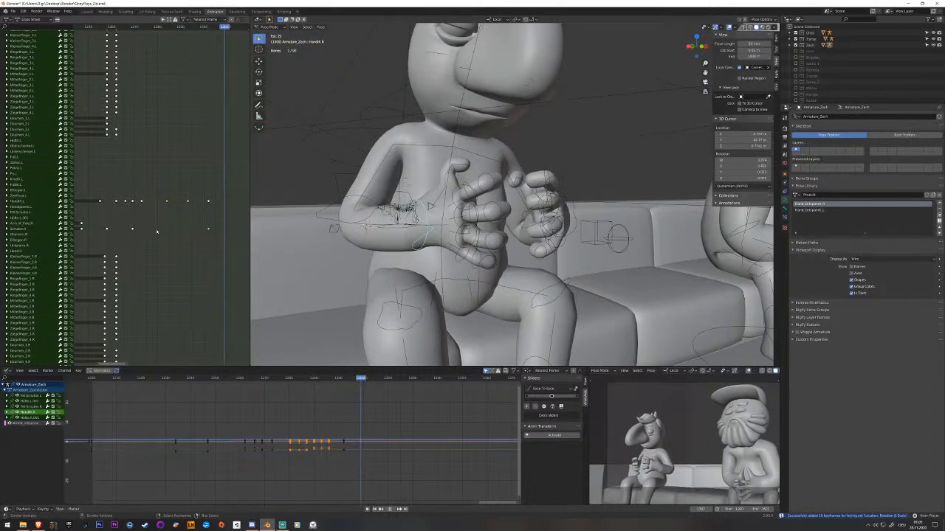
{"action": "key", "text": "Escape"}
{"action": "left_click_drag", "start_coordinate": [199, 220], "coordinate": [208, 225]}
Try to rotate the right hand control bone into place at the lowered-hands keyframe.
{"action": "middle_click_drag", "start_coordinate": [473, 211], "coordinate": [431, 243]}
{"action": "left_click_drag", "start_coordinate": [432, 243], "coordinate": [366, 260]}
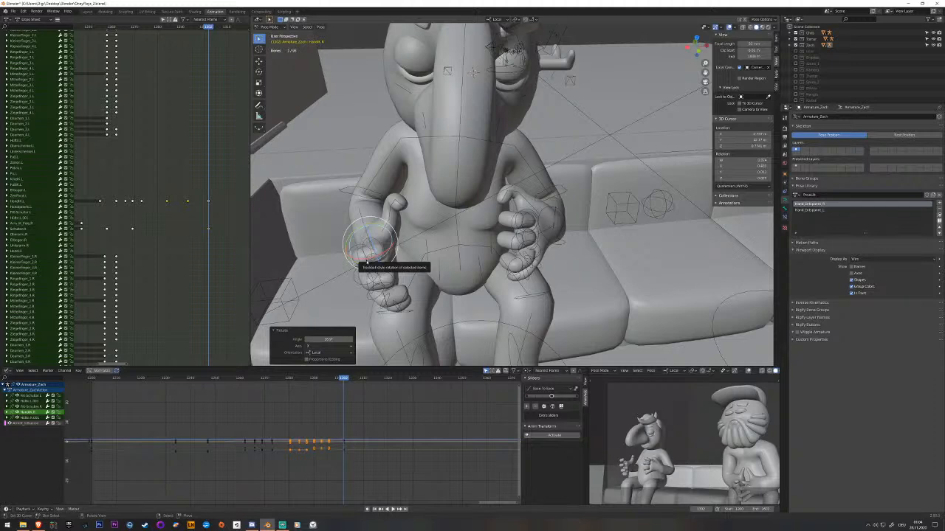
{"action": "middle_click_drag", "start_coordinate": [366, 262], "coordinate": [403, 245]}
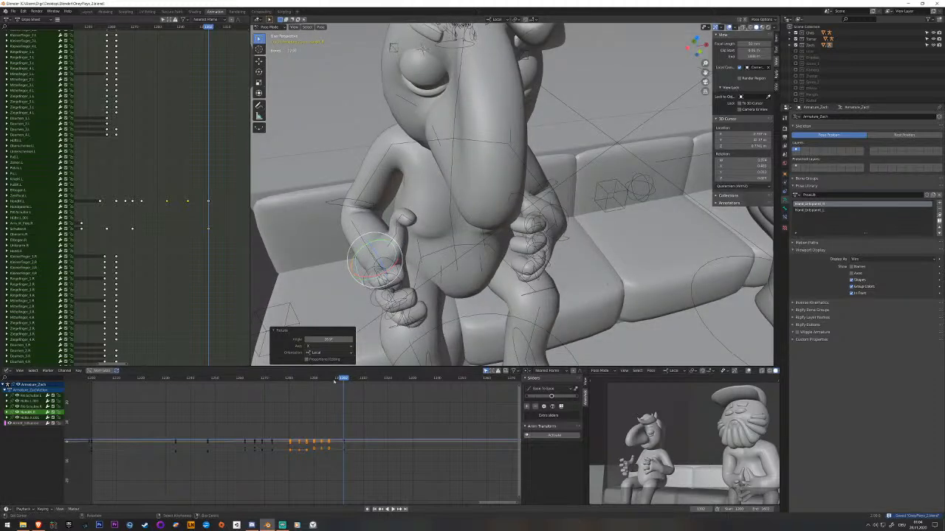
{"action": "key", "text": "space"}
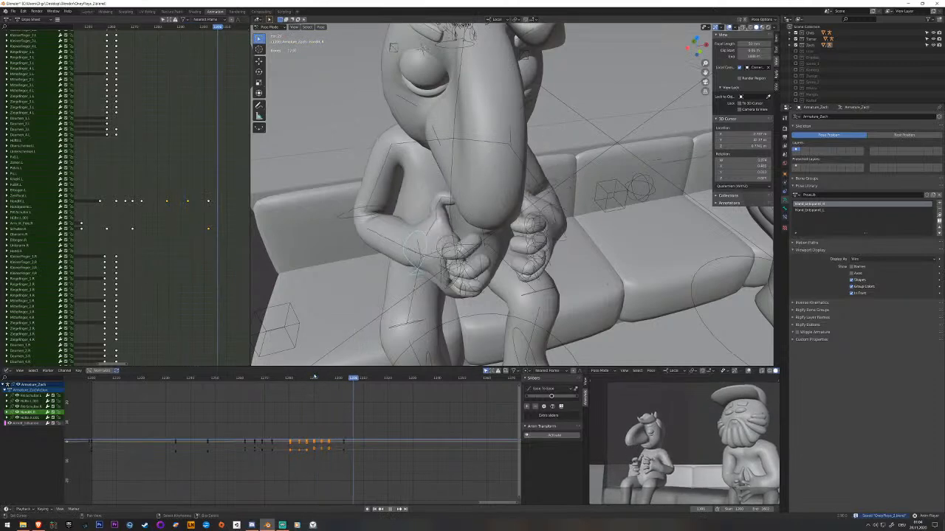
{"action": "key", "text": "Escape"}
Move the lowered right hand outward along the X axis, insert a keyframe, and check the playback.
{"action": "key", "text": "g"}
{"action": "key", "text": "x"}
{"action": "middle_click_drag", "start_coordinate": [469, 253], "coordinate": [447, 236]}
{"action": "left_click", "coordinate": [411, 260]}
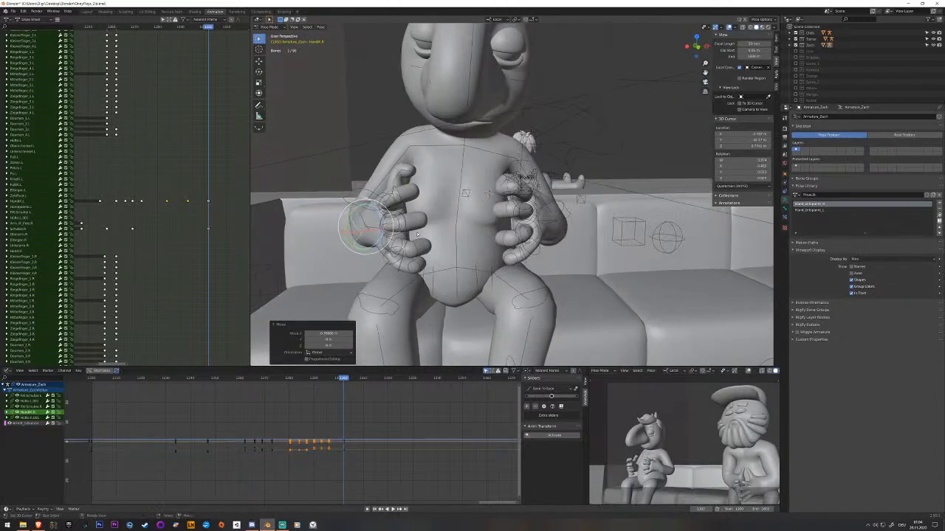
{"action": "key", "text": "i"}
{"action": "key", "text": "space"}
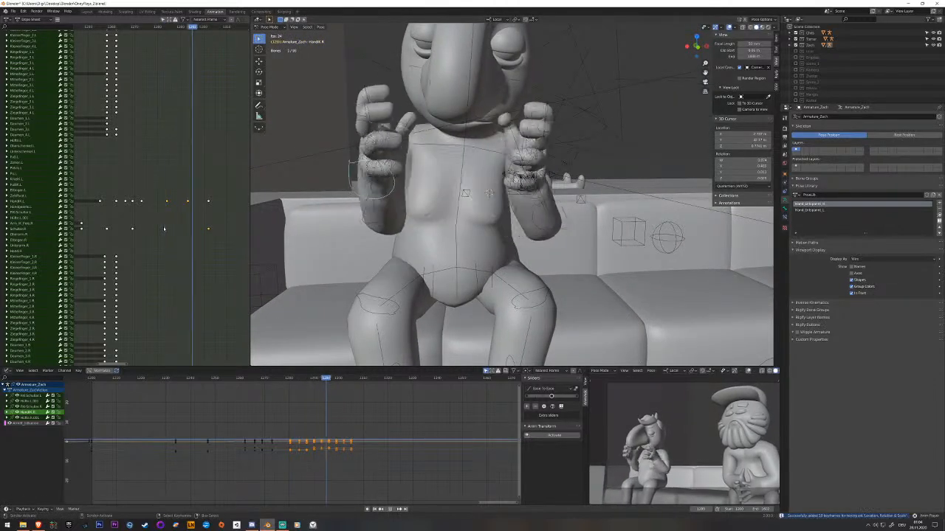
{"action": "key", "text": "space"}
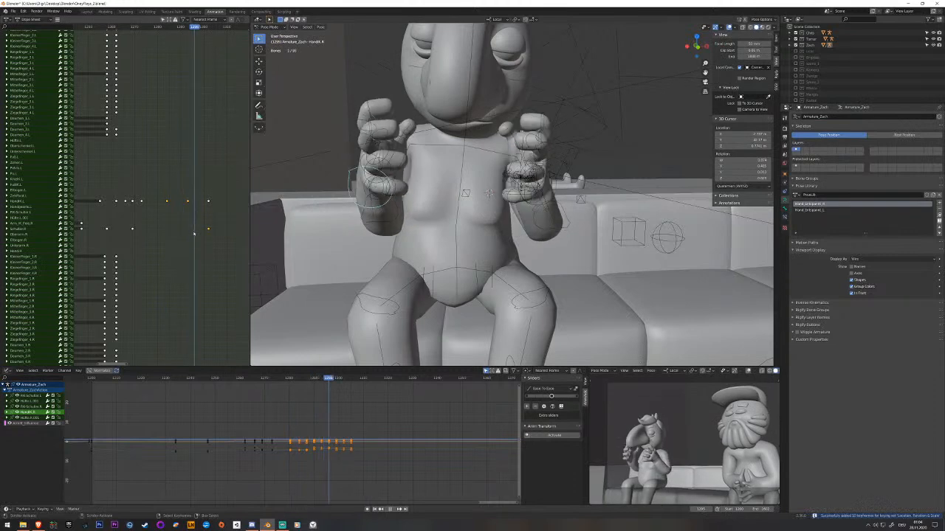
Select both hand control bones and insert keyframes between the raised and lowered hand poses.
{"action": "middle_click_drag", "start_coordinate": [569, 189], "coordinate": [536, 202]}
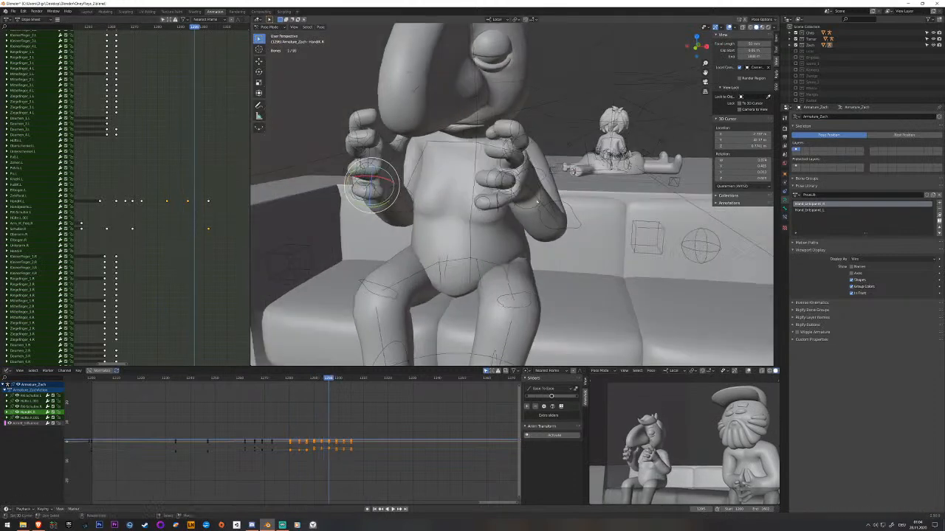
{"action": "right_click", "coordinate": [538, 197], "text": "shift"}
{"action": "left_click", "coordinate": [204, 205]}
{"action": "middle_click_drag", "start_coordinate": [212, 262], "coordinate": [202, 163]}
{"action": "key", "text": "i"}
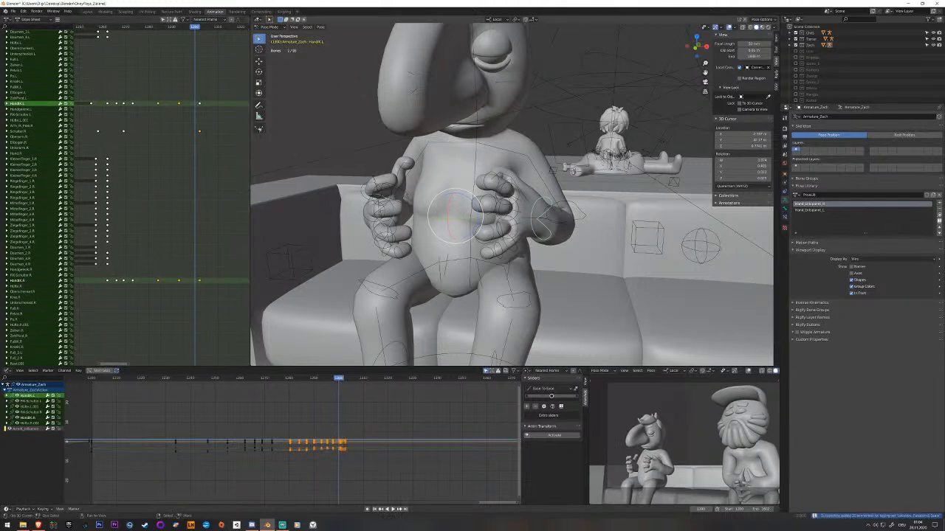
{"action": "right_click", "coordinate": [192, 136]}
{"action": "left_click_drag", "start_coordinate": [197, 281], "coordinate": [184, 238]}
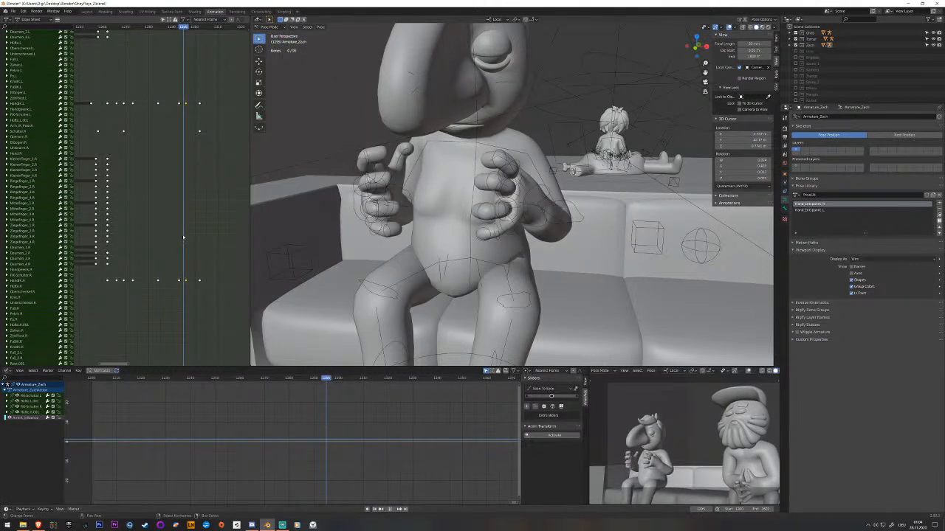
Clear the rotation of the left hand's base finger bones and insert a keyframe.
{"action": "middle_click_drag", "start_coordinate": [476, 235], "coordinate": [501, 130]}
{"action": "left_click", "coordinate": [489, 154]}
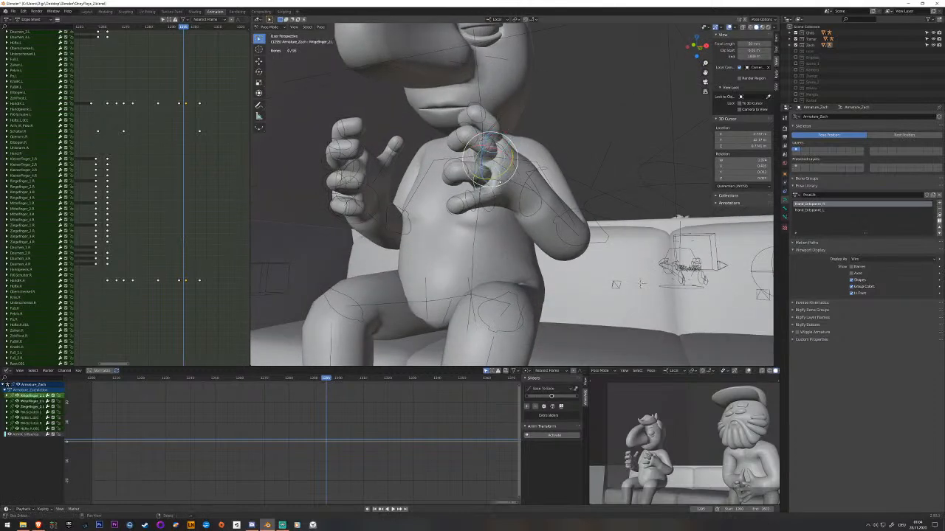
{"action": "left_click", "coordinate": [498, 197]}
{"action": "left_click", "coordinate": [498, 197], "text": "shift"}
{"action": "left_click", "coordinate": [494, 207], "text": "shift"}
{"action": "key", "text": "alt+r"}
{"action": "middle_click_drag", "start_coordinate": [493, 207], "coordinate": [514, 220]}
{"action": "key", "text": "i"}
Include the little finger with the left hand's other base finger bones and insert a keyframe.
{"action": "left_click", "coordinate": [512, 215]}
{"action": "left_click", "coordinate": [511, 214]}
{"action": "key", "text": "ctrl+z"}
{"action": "left_click", "coordinate": [513, 224], "text": "shift"}
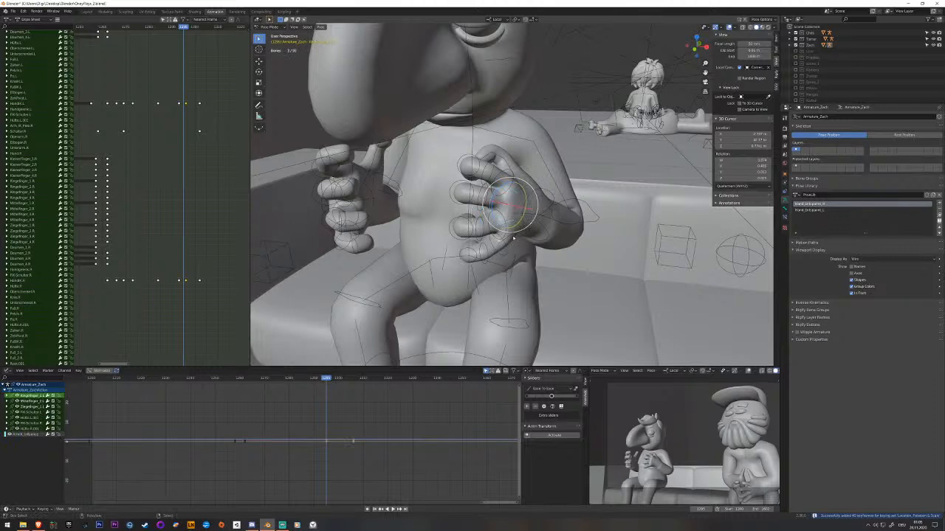
{"action": "left_click", "coordinate": [513, 238], "text": "shift"}
{"action": "key", "text": "i"}
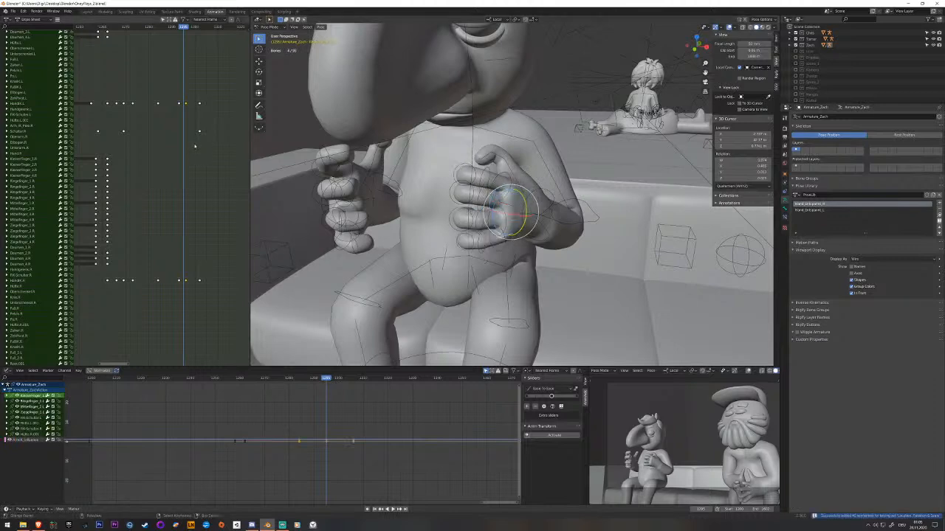
Play back the finger motion and return to the left hand's earlier open-finger keyframe.
{"action": "key", "text": "space"}
{"action": "key", "text": "space"}
{"action": "mouse_move", "coordinate": [163, 147]}
{"action": "left_mouse_down"}
{"action": "mouse_move", "coordinate": [152, 144]}
{"action": "mouse_move", "coordinate": [178, 150]}
{"action": "left_mouse_up"}
{"action": "middle_click_drag", "start_coordinate": [152, 183], "coordinate": [191, 353]}
{"action": "left_click_drag", "start_coordinate": [158, 175], "coordinate": [149, 174]}
{"action": "key", "text": "space"}
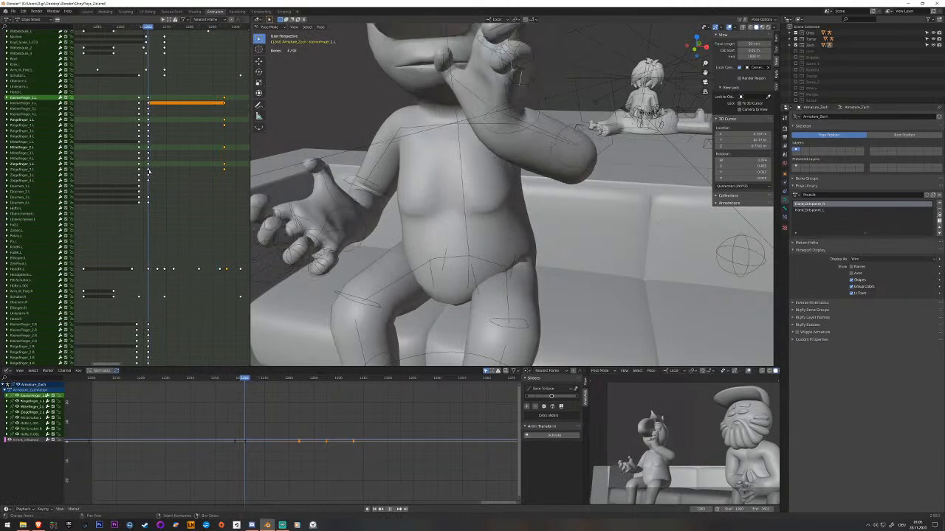
Copy the earlier open pose keyframes of all left finger bones and paste them shortly before the new finger pose.
{"action": "right_click", "coordinate": [153, 175]}
{"action": "key", "text": "b"}
{"action": "left_click_drag", "start_coordinate": [149, 98], "coordinate": [226, 105]}
{"action": "left_click", "coordinate": [40, 98]}
{"action": "left_click", "coordinate": [38, 104], "text": "shift"}
{"action": "left_click", "coordinate": [37, 109], "text": "shift"}
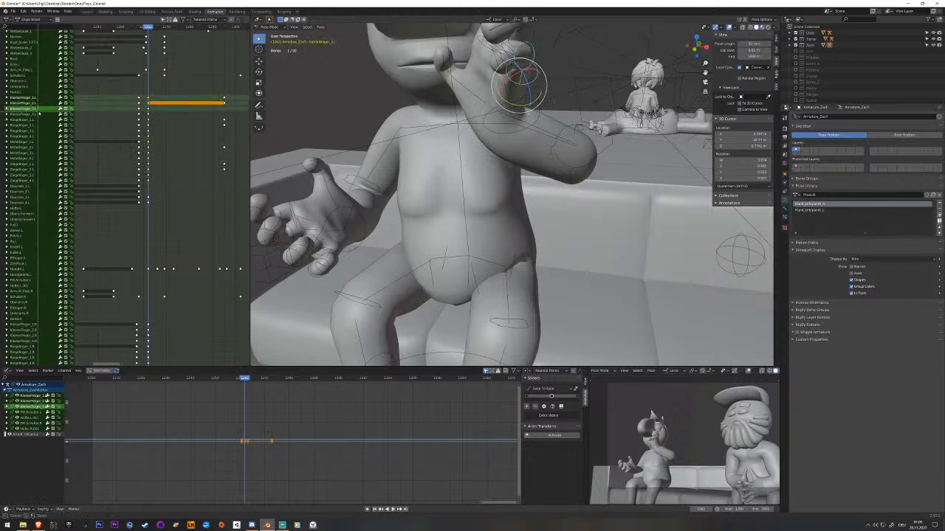
{"action": "left_click_drag", "start_coordinate": [46, 98], "coordinate": [25, 179]}
{"action": "left_click", "coordinate": [28, 180], "text": "shift"}
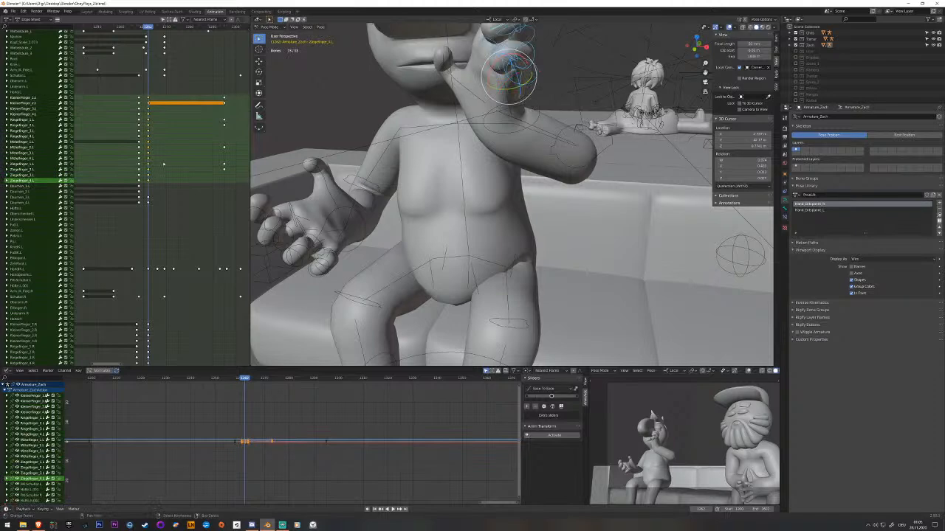
{"action": "left_click_drag", "start_coordinate": [181, 164], "coordinate": [224, 170]}
{"action": "key", "text": "ctrl+v"}
{"action": "key", "text": "space"}
{"action": "key", "text": "space"}
Clear the rotation of the left hand's base finger joints at the new pose and insert a keyframe.
{"action": "middle_click_drag", "start_coordinate": [295, 187], "coordinate": [473, 209]}
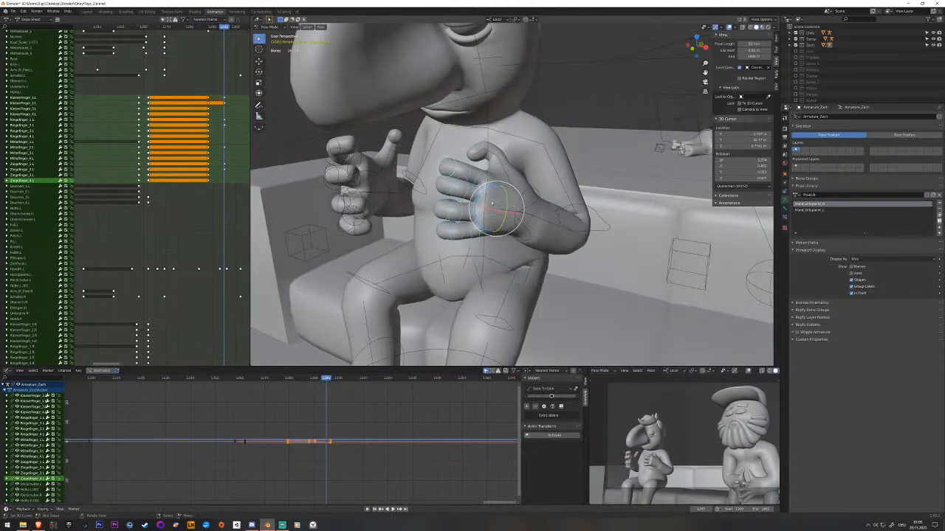
{"action": "right_click", "coordinate": [491, 199]}
{"action": "right_click", "coordinate": [492, 216], "text": "shift"}
{"action": "right_click", "coordinate": [492, 230], "text": "shift"}
{"action": "key", "text": "alt+r"}
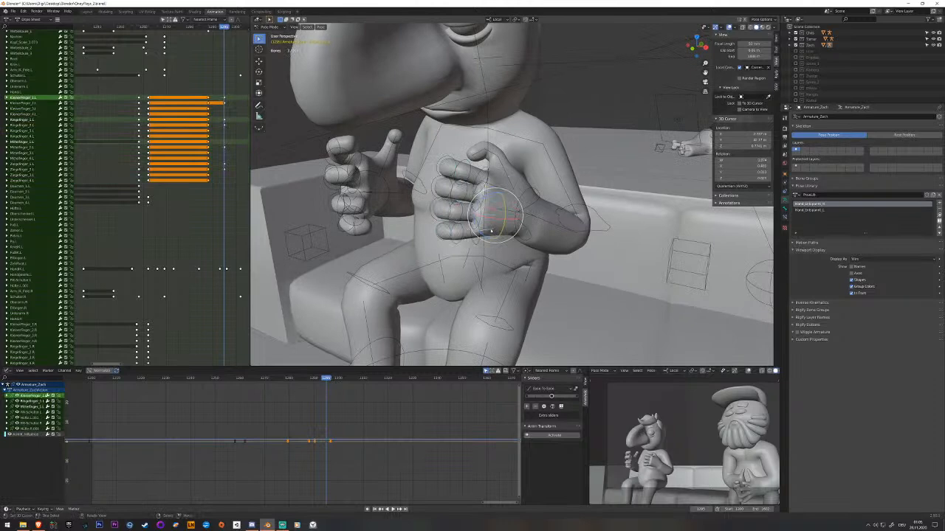
{"action": "key", "text": "i"}
Select the second joints of the four left fingers and adjust their curl toward a fist.
{"action": "middle_click_drag", "start_coordinate": [491, 231], "coordinate": [461, 224]}
{"action": "right_click", "coordinate": [463, 161]}
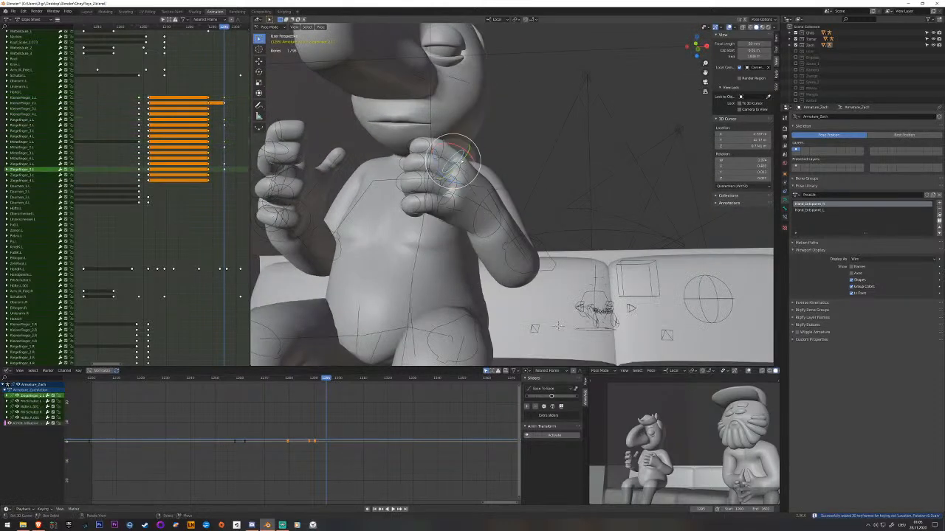
{"action": "right_click", "coordinate": [457, 184]}
{"action": "right_click", "coordinate": [455, 195], "text": "shift"}
{"action": "right_click", "coordinate": [448, 209], "text": "shift"}
{"action": "mouse_move", "coordinate": [467, 189]}
{"action": "left_mouse_down"}
{"action": "mouse_move", "coordinate": [449, 175]}
{"action": "mouse_move", "coordinate": [456, 180]}
{"action": "left_mouse_up"}
{"action": "middle_click_drag", "start_coordinate": [456, 180], "coordinate": [443, 210]}
Rotate the third joints of the four left fingers inward to close the fist and insert a keyframe.
{"action": "right_click", "coordinate": [438, 220]}
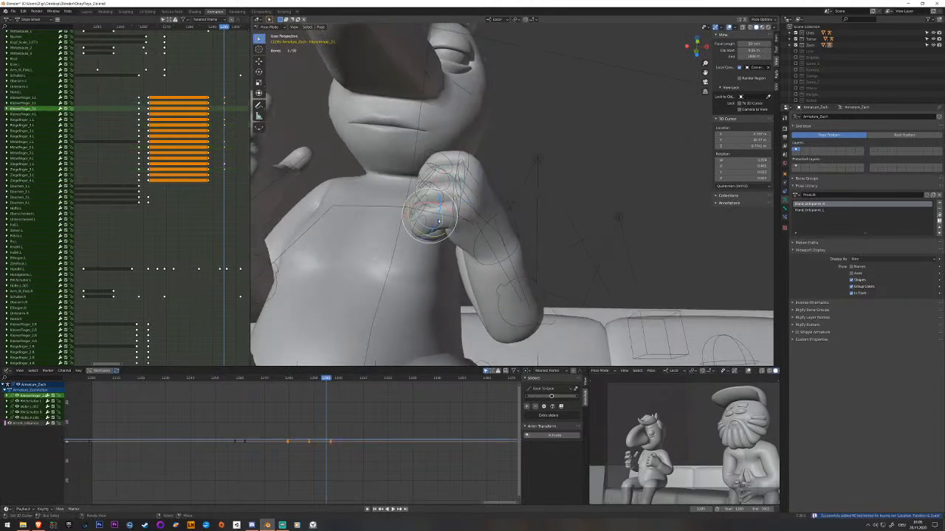
{"action": "right_click", "coordinate": [442, 199], "text": "shift"}
{"action": "right_click", "coordinate": [446, 182], "text": "shift"}
{"action": "right_click", "coordinate": [454, 165], "text": "shift"}
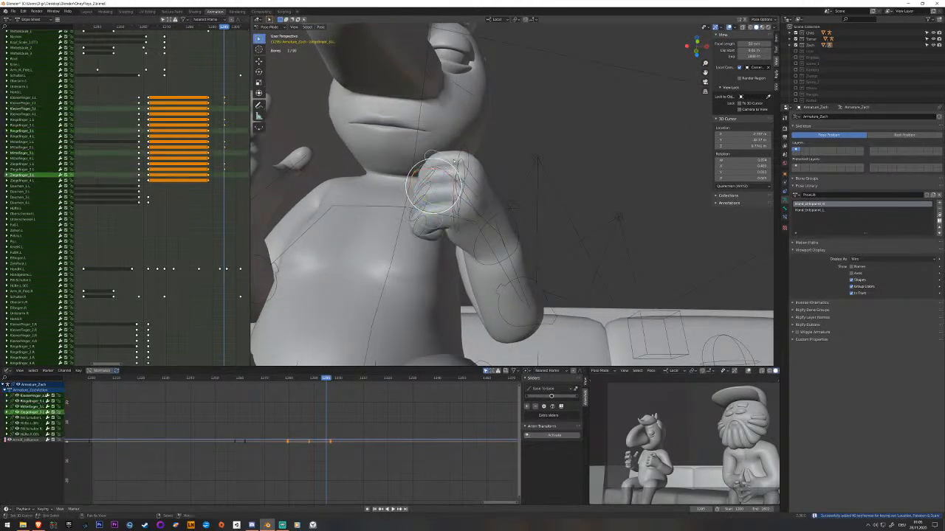
{"action": "key", "text": "r"}
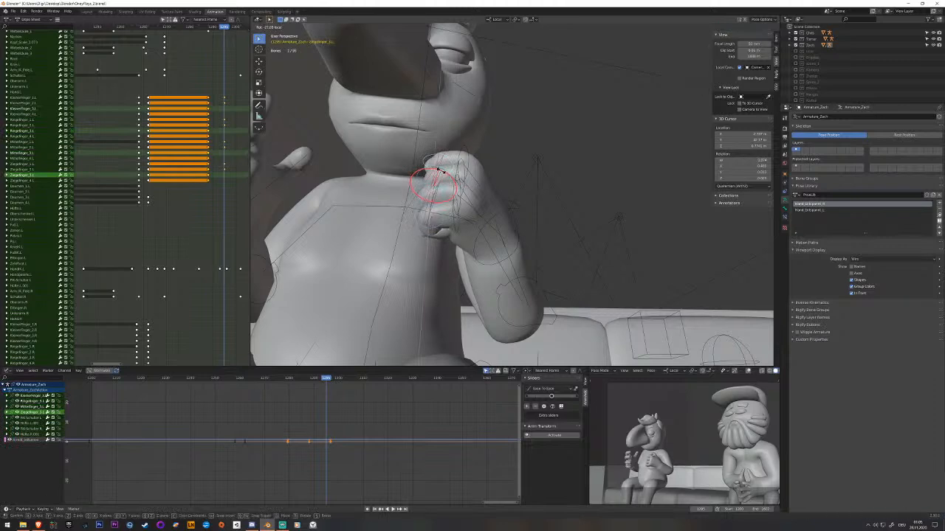
{"action": "left_click", "coordinate": [443, 172]}
{"action": "middle_click_drag", "start_coordinate": [443, 173], "coordinate": [456, 238]}
{"action": "key", "text": "i"}
Clear the rotation of the left thumb bones and insert a keyframe.
{"action": "scroll", "coordinate": [450, 231], "scroll_direction": "up", "scroll_amount": 1}
{"action": "right_click", "coordinate": [415, 206], "text": "shift"}
{"action": "right_click", "coordinate": [416, 206], "text": "shift"}
{"action": "right_click", "coordinate": [417, 206], "text": "shift"}
{"action": "right_click", "coordinate": [418, 205]}
{"action": "right_click", "coordinate": [417, 204], "text": "shift"}
{"action": "right_click", "coordinate": [421, 204], "text": "shift"}
{"action": "right_click", "coordinate": [457, 231], "text": "shift"}
{"action": "key", "text": "alt+r"}
{"action": "middle_click_drag", "start_coordinate": [458, 233], "coordinate": [472, 231]}
{"action": "key", "text": "i"}
Bend the left thumb's tip bone about its local Z axis, insert a keyframe, and check the playback.
{"action": "right_click", "coordinate": [428, 193]}
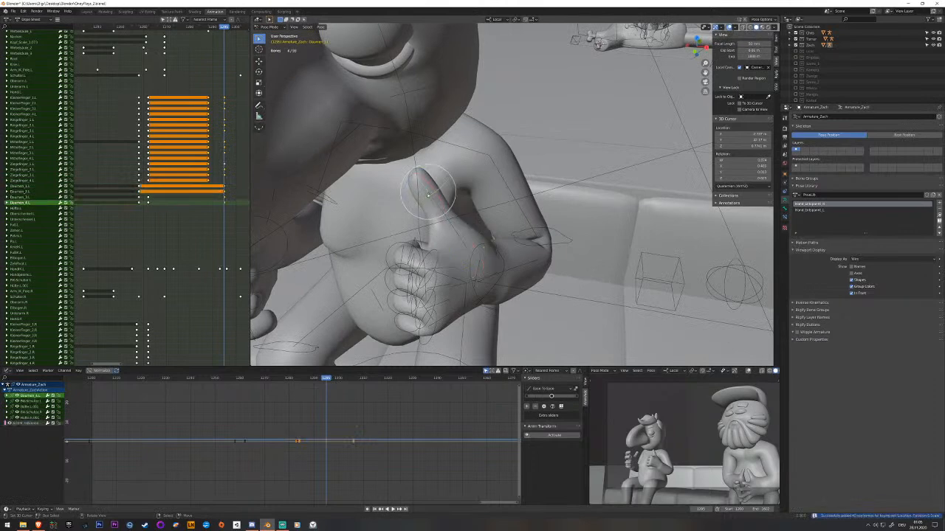
{"action": "left_click", "coordinate": [383, 228]}
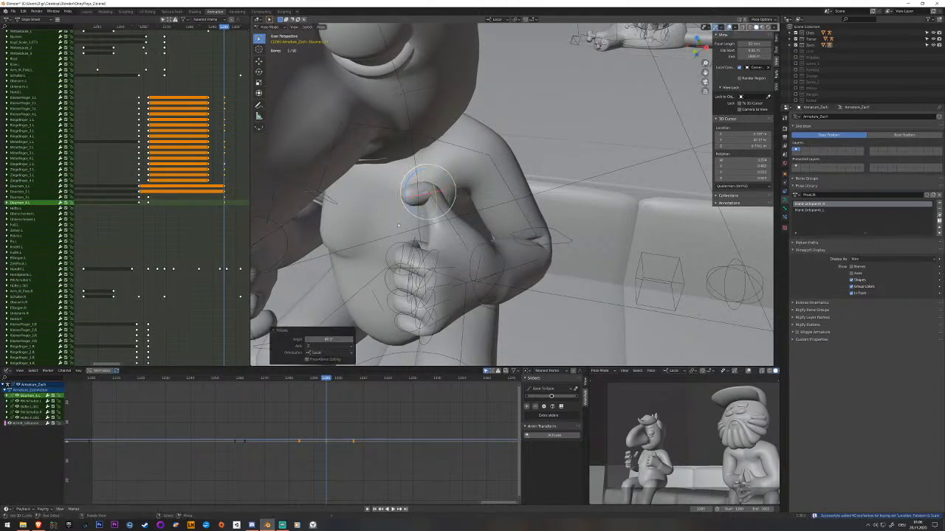
{"action": "key", "text": "i"}
{"action": "key", "text": "Down"}
{"action": "scroll", "coordinate": [416, 220], "scroll_direction": "down", "scroll_amount": 3}
{"action": "middle_click_drag", "start_coordinate": [417, 220], "coordinate": [454, 213]}
{"action": "key", "text": "space"}
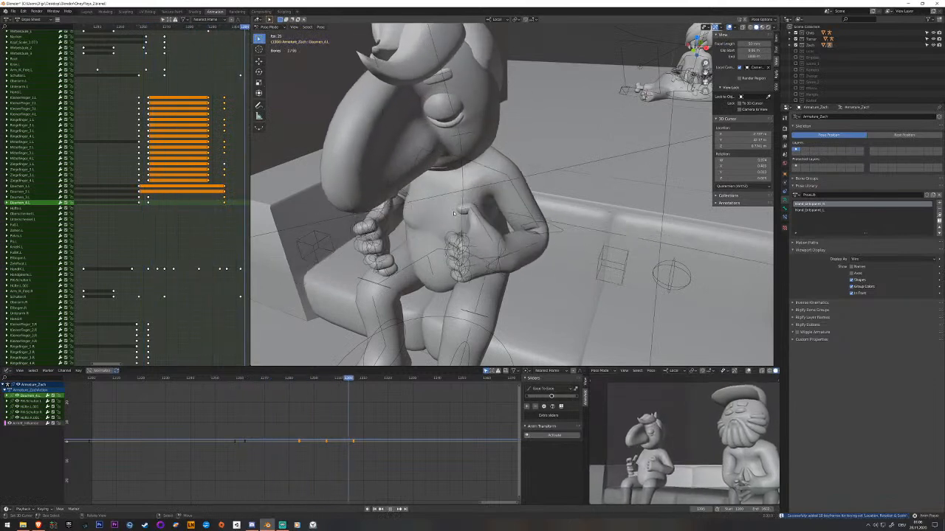
{"action": "key", "text": "space"}
Save the project and play back the hand animation from a wider view of the sofa.
{"action": "key", "text": "ctrl+s"}
{"action": "left_click_drag", "start_coordinate": [133, 28], "coordinate": [124, 27]}
{"action": "scroll", "coordinate": [473, 258], "scroll_direction": "down", "scroll_amount": 3}
{"action": "middle_click_drag", "start_coordinate": [476, 265], "coordinate": [511, 249]}
{"action": "key", "text": "space"}
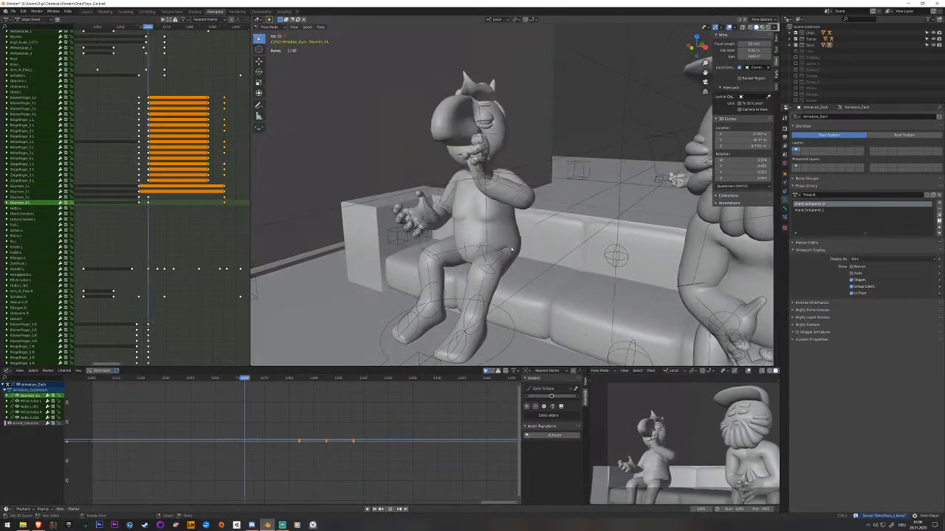
Stop playback and try to rotate the left hand's IK control to angle the closed fist.
{"action": "key", "text": "space"}
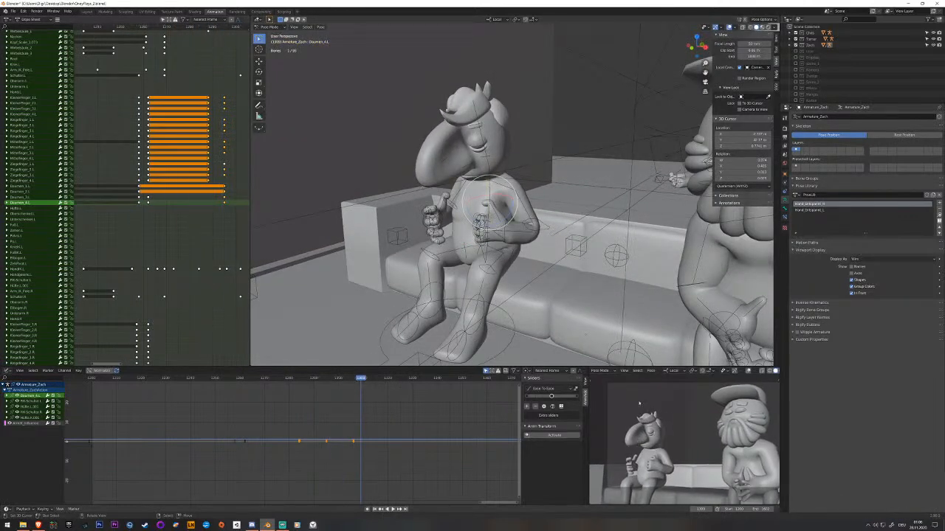
{"action": "scroll", "coordinate": [454, 275], "scroll_direction": "up", "scroll_amount": 4}
{"action": "middle_click_drag", "start_coordinate": [437, 287], "coordinate": [524, 184]}
{"action": "right_click", "coordinate": [494, 268]}
{"action": "scroll", "coordinate": [483, 217], "scroll_direction": "up", "scroll_amount": 1}
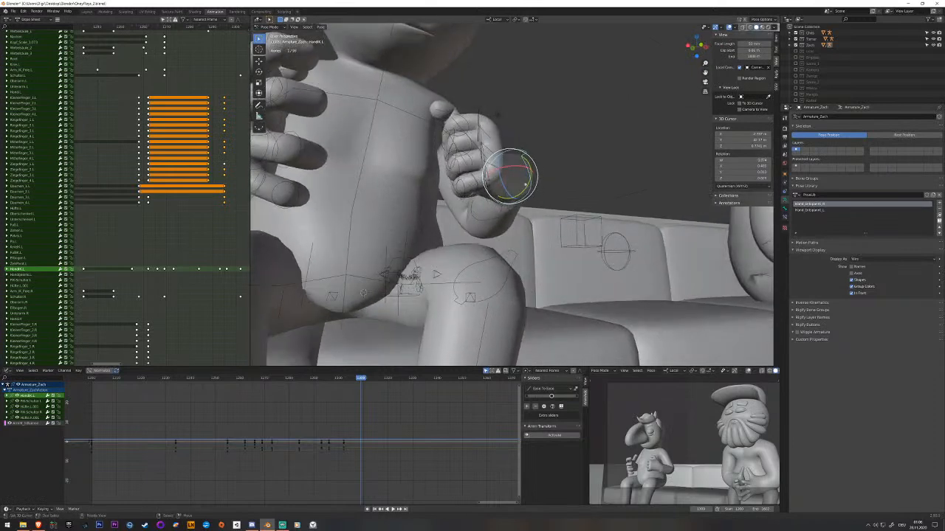
{"action": "left_click_drag", "start_coordinate": [518, 169], "coordinate": [521, 169]}
{"action": "scroll", "coordinate": [523, 169], "scroll_direction": "down", "scroll_amount": 3}
{"action": "middle_click_drag", "start_coordinate": [522, 169], "coordinate": [453, 216]}
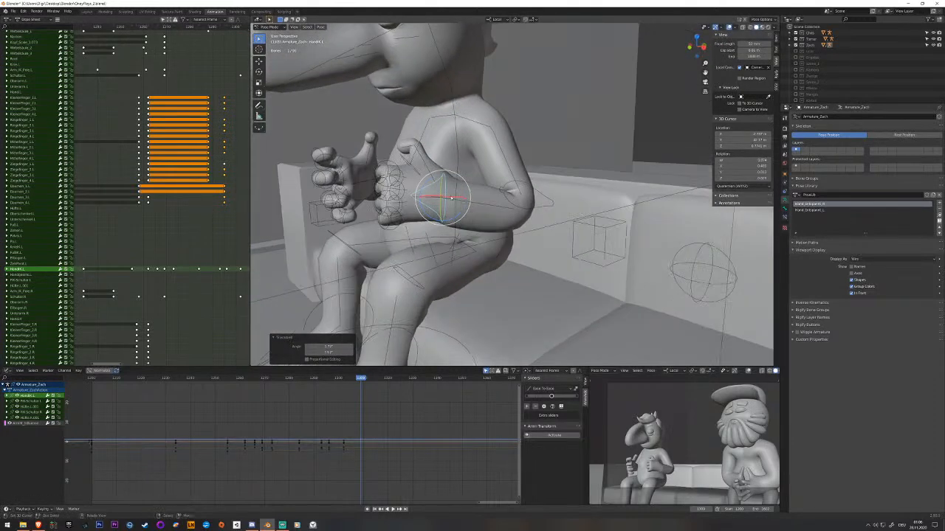
{"action": "left_click_drag", "start_coordinate": [458, 194], "coordinate": [460, 191]}
{"action": "middle_click_drag", "start_coordinate": [459, 191], "coordinate": [466, 238]}
{"action": "left_click_drag", "start_coordinate": [455, 197], "coordinate": [467, 191]}
{"action": "middle_click_drag", "start_coordinate": [450, 184], "coordinate": [443, 218]}
{"action": "left_click", "coordinate": [445, 203]}
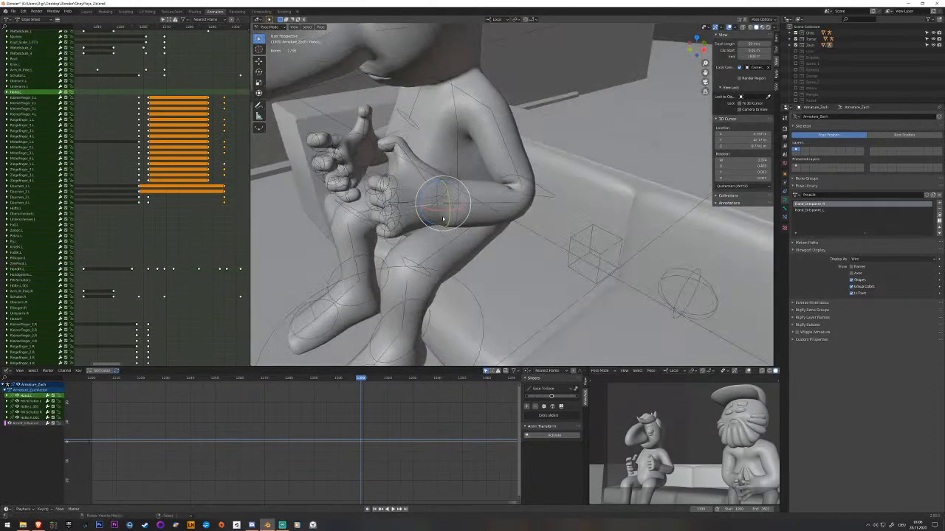
{"action": "left_click", "coordinate": [439, 209]}
{"action": "left_click", "coordinate": [439, 209]}
{"action": "middle_click_drag", "start_coordinate": [440, 209], "coordinate": [447, 206]}
{"action": "left_click", "coordinate": [447, 207]}
{"action": "left_click", "coordinate": [451, 206]}
{"action": "mouse_move", "coordinate": [439, 209]}
{"action": "middle_mouse_down"}
{"action": "mouse_move", "coordinate": [431, 196]}
{"action": "mouse_move", "coordinate": [435, 225]}
{"action": "middle_mouse_up"}
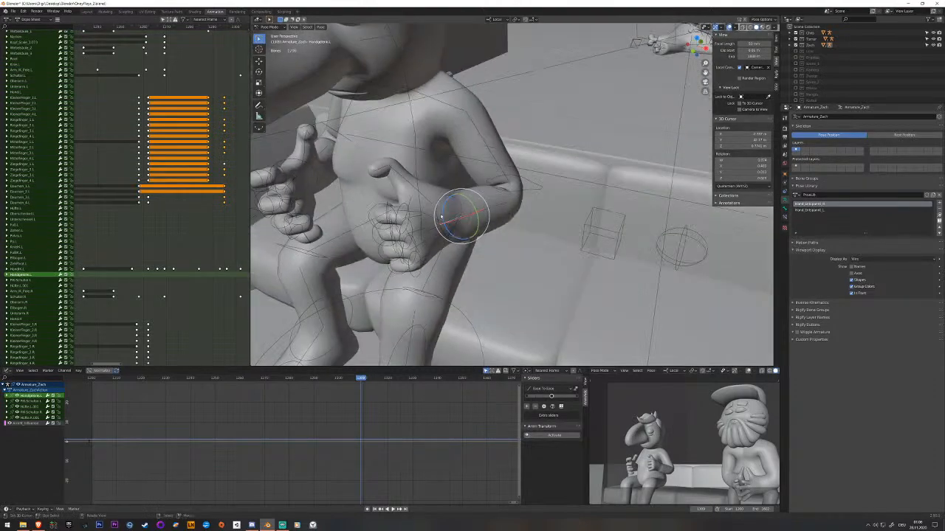
Go back to the earlier closed-fist frame and insert a keyframe on the left thumb bones.
{"action": "left_click_drag", "start_coordinate": [216, 207], "coordinate": [226, 209]}
{"action": "left_click", "coordinate": [397, 139]}
{"action": "left_click", "coordinate": [400, 140]}
{"action": "middle_click_drag", "start_coordinate": [397, 142], "coordinate": [414, 161]}
{"action": "left_click_drag", "start_coordinate": [407, 156], "coordinate": [410, 179]}
{"action": "key", "text": "i"}
Rotate the left thumb's lower joints toward the fist and insert a keyframe.
{"action": "middle_click_drag", "start_coordinate": [412, 179], "coordinate": [448, 179]}
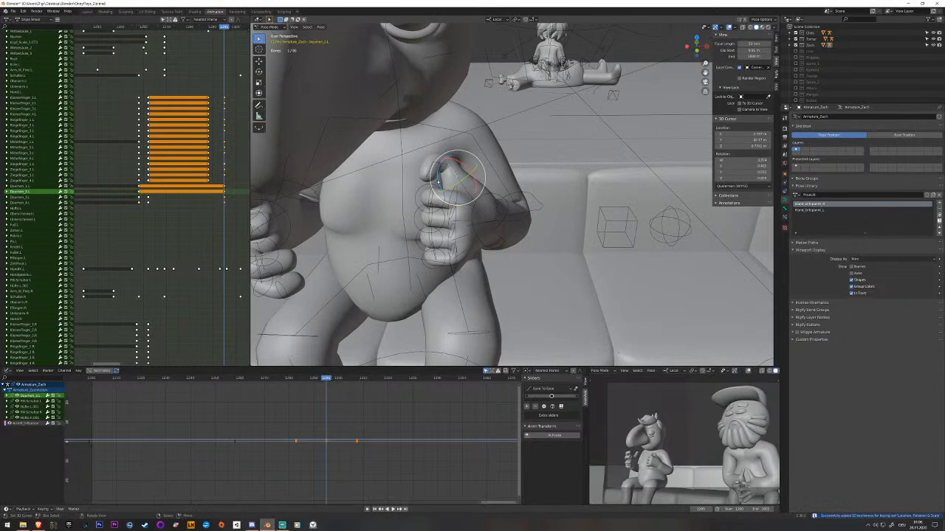
{"action": "left_click_drag", "start_coordinate": [437, 202], "coordinate": [436, 199]}
{"action": "middle_click_drag", "start_coordinate": [437, 197], "coordinate": [545, 170]}
{"action": "key", "text": "i"}
{"action": "key", "text": "r"}
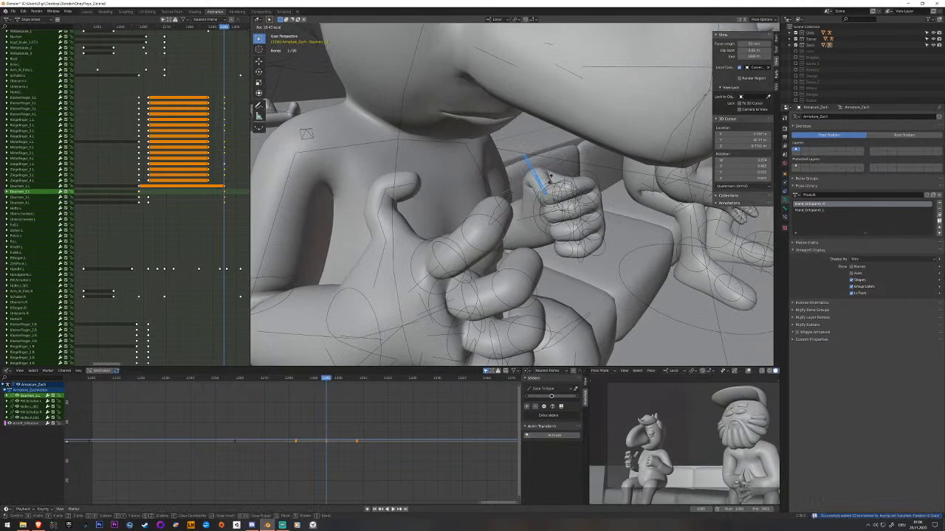
{"action": "left_click", "coordinate": [552, 178]}
{"action": "middle_click_drag", "start_coordinate": [552, 178], "coordinate": [463, 151]}
{"action": "right_click", "coordinate": [454, 175]}
{"action": "key", "text": "r"}
{"action": "left_click", "coordinate": [446, 186]}
Select the first joints of the four left fingers and rotate them together about their local axis.
{"action": "left_click", "coordinate": [460, 178]}
{"action": "left_click", "coordinate": [463, 154], "text": "shift"}
{"action": "left_click", "coordinate": [464, 160], "text": "shift"}
{"action": "left_click", "coordinate": [465, 168], "text": "shift"}
{"action": "key", "text": "r"}
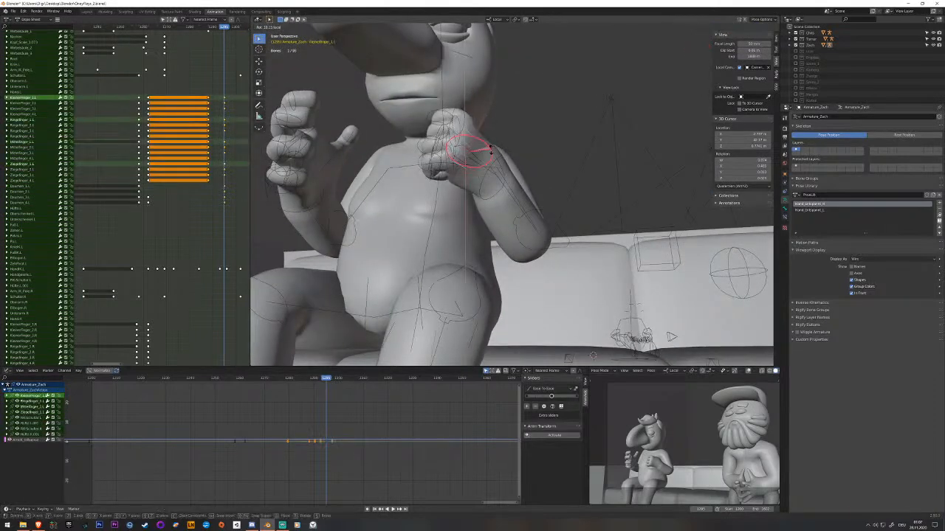
{"action": "left_click", "coordinate": [489, 151]}
{"action": "middle_click_drag", "start_coordinate": [485, 152], "coordinate": [481, 240]}
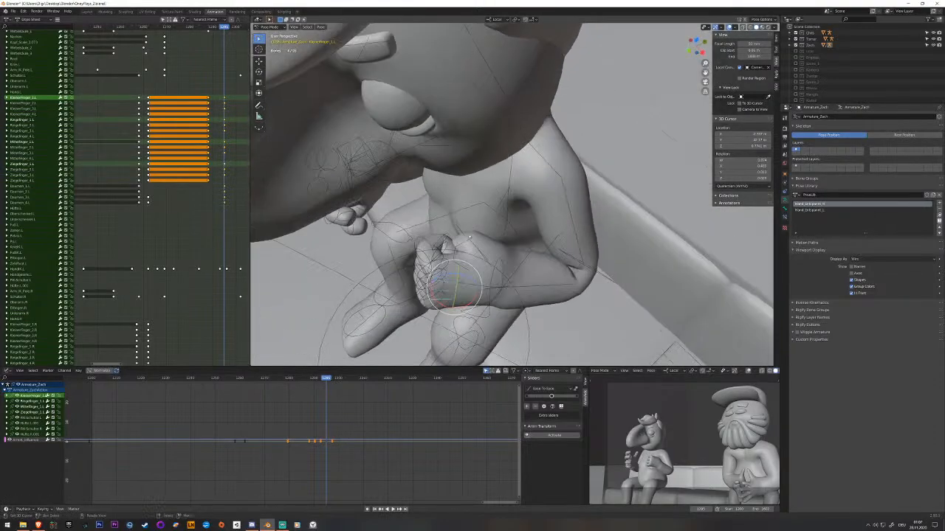
Rotate the left thumb's second joint about its local axis and insert a keyframe.
{"action": "key", "text": "alt+a"}
{"action": "right_click", "coordinate": [474, 227]}
{"action": "key", "text": "r"}
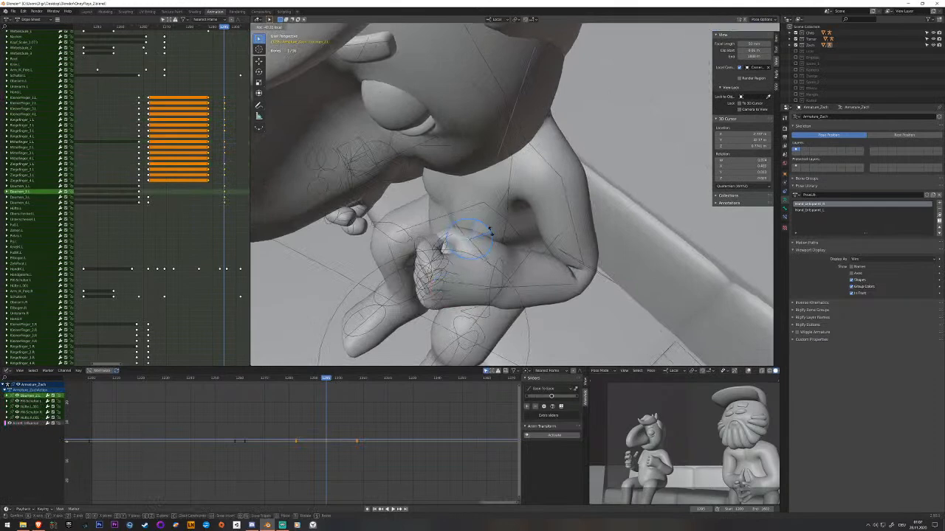
{"action": "left_click", "coordinate": [487, 232]}
{"action": "mouse_move", "coordinate": [488, 233]}
{"action": "middle_mouse_down"}
{"action": "mouse_move", "coordinate": [459, 247]}
{"action": "mouse_move", "coordinate": [478, 246]}
{"action": "mouse_move", "coordinate": [476, 227]}
{"action": "mouse_move", "coordinate": [489, 226]}
{"action": "middle_mouse_up"}
{"action": "key", "text": "i"}
Try to rotate the left hand's IK control about its local axis and move it away from the body.
{"action": "left_click", "coordinate": [490, 226]}
{"action": "left_click", "coordinate": [490, 230]}
{"action": "key", "text": "r"}
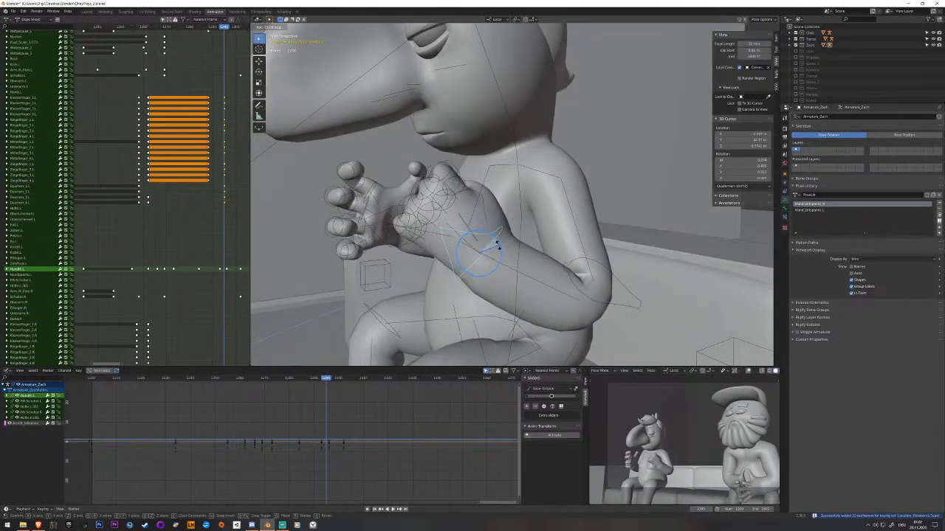
{"action": "left_click", "coordinate": [496, 252]}
{"action": "mouse_move", "coordinate": [496, 251]}
{"action": "middle_mouse_down"}
{"action": "mouse_move", "coordinate": [465, 250]}
{"action": "mouse_move", "coordinate": [486, 259]}
{"action": "mouse_move", "coordinate": [456, 273]}
{"action": "mouse_move", "coordinate": [496, 252]}
{"action": "middle_mouse_up"}
{"action": "key", "text": "g"}
{"action": "left_click", "coordinate": [509, 240]}
{"action": "key", "text": "g"}
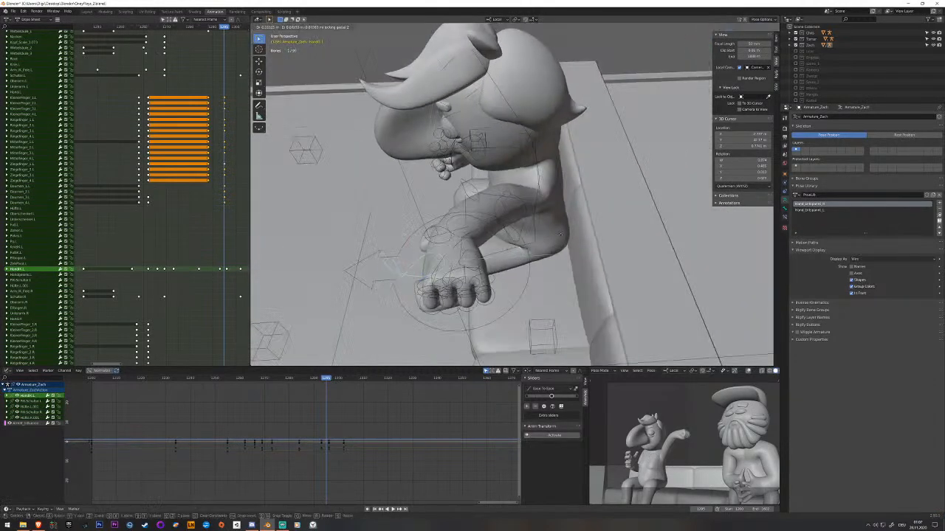
{"action": "left_click", "coordinate": [684, 202]}
Try to reposition the left hand along global Z and rotate it in front of the belly, then discard the unkeyed pose.
{"action": "key", "text": "g"}
{"action": "key", "text": "z"}
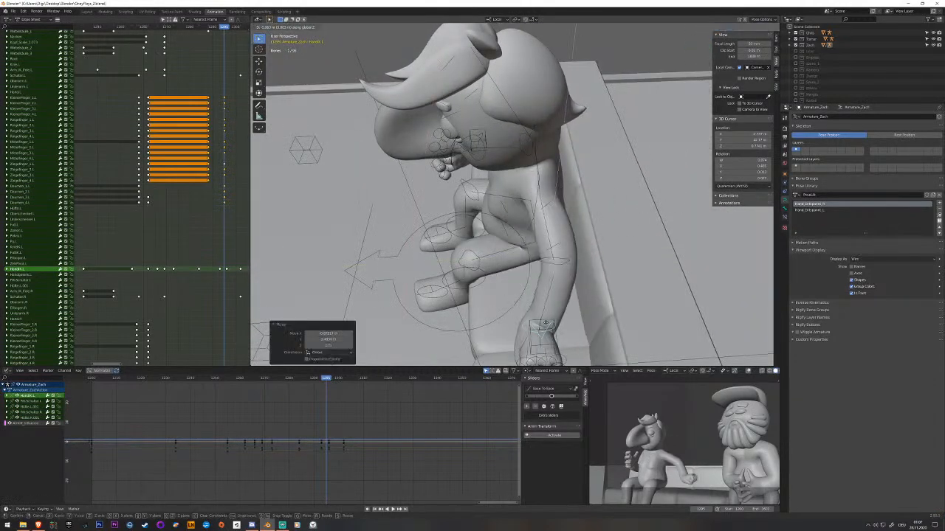
{"action": "left_click", "coordinate": [543, 319]}
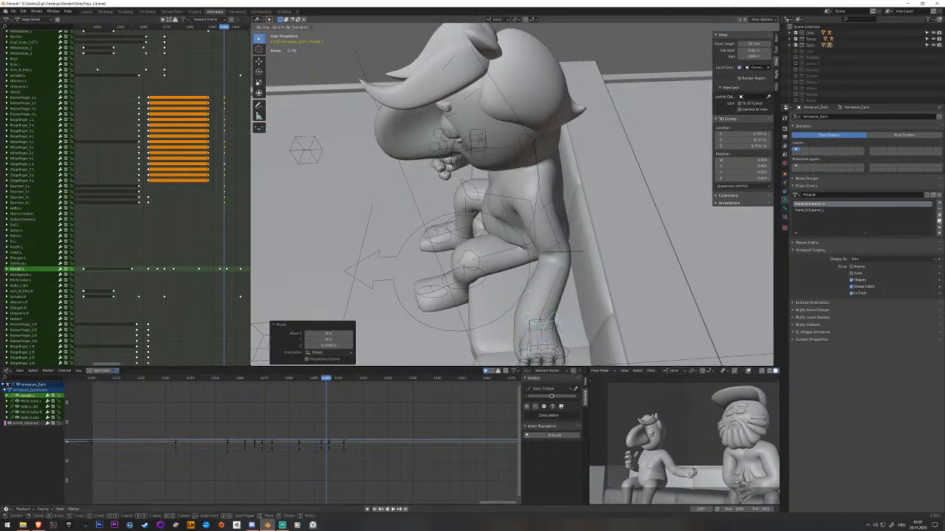
{"action": "left_click", "coordinate": [487, 249]}
{"action": "left_click_drag", "start_coordinate": [493, 257], "coordinate": [442, 256]}
{"action": "middle_click_drag", "start_coordinate": [441, 257], "coordinate": [521, 208]}
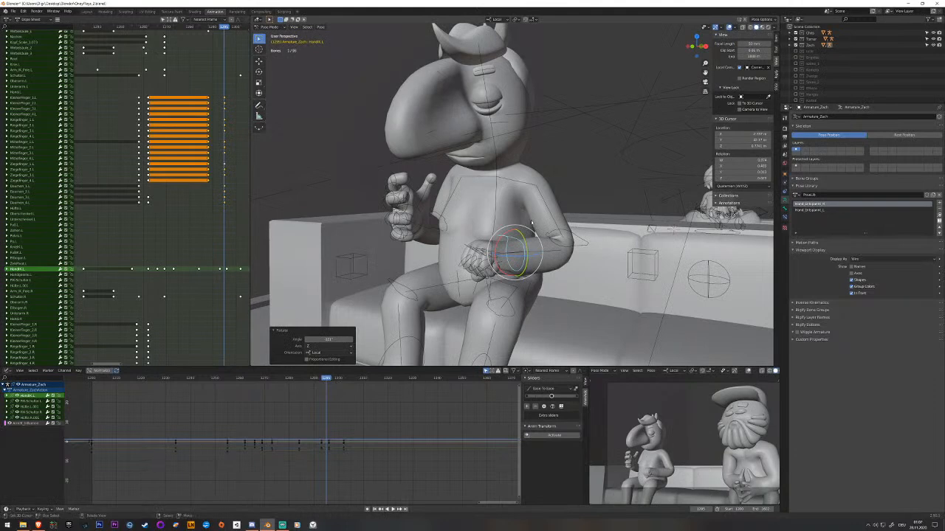
{"action": "left_click_drag", "start_coordinate": [538, 231], "coordinate": [528, 237]}
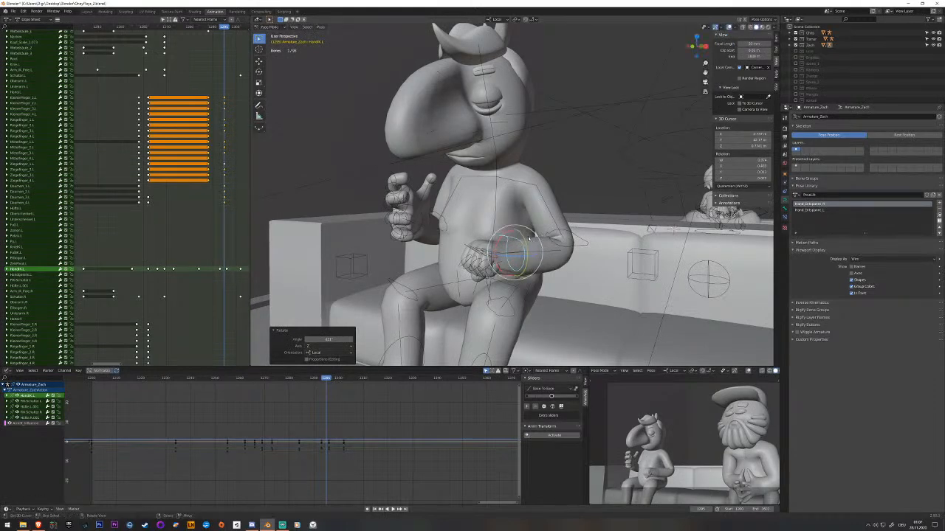
{"action": "left_click_drag", "start_coordinate": [525, 274], "coordinate": [502, 235]}
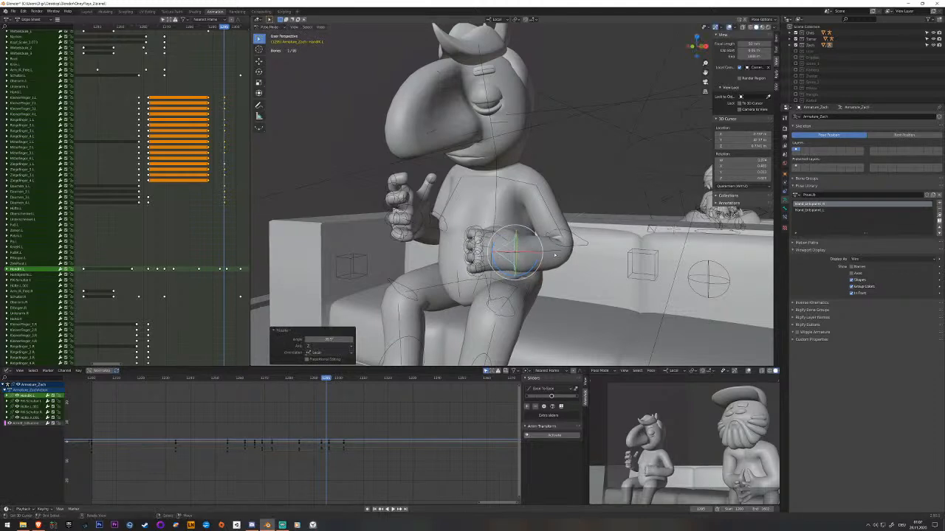
{"action": "key", "text": "Left"}
{"action": "key", "text": "Right"}
Try to move the left arm's IK pole target vertically at two different frames.
{"action": "left_click", "coordinate": [650, 260]}
{"action": "middle_click_drag", "start_coordinate": [659, 259], "coordinate": [637, 267]}
{"action": "key", "text": "g"}
{"action": "key", "text": "z"}
{"action": "right_click", "coordinate": [617, 183]}
{"action": "left_click_drag", "start_coordinate": [217, 158], "coordinate": [241, 158]}
{"action": "key", "text": "g"}
{"action": "key", "text": "z"}
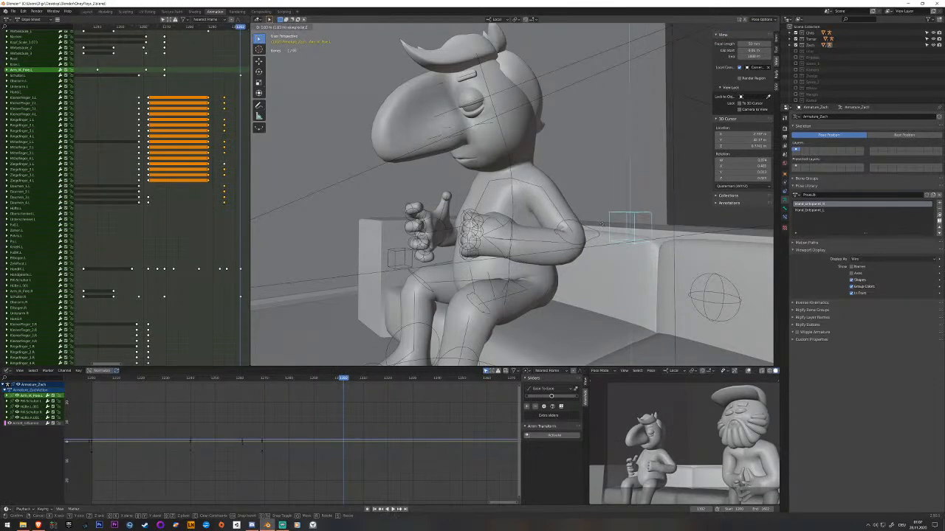
{"action": "right_click", "coordinate": [603, 226]}
Save the project and bring both characters on the sofa into view.
{"action": "middle_click_drag", "start_coordinate": [602, 228], "coordinate": [648, 230]}
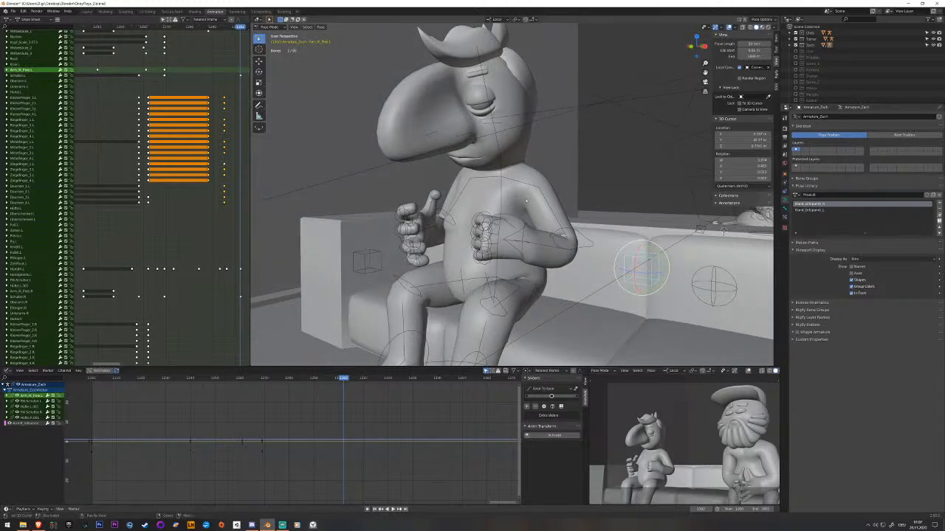
{"action": "middle_click_drag", "start_coordinate": [530, 207], "coordinate": [546, 211]}
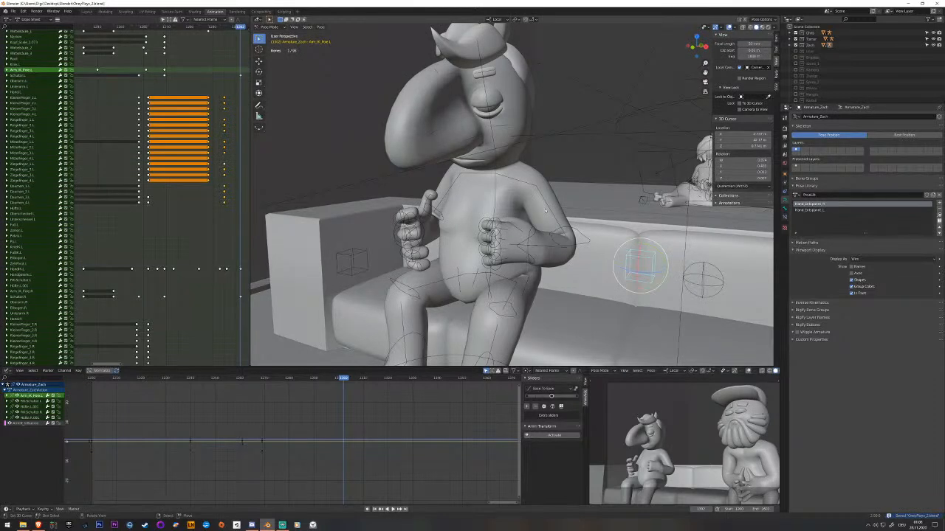
{"action": "middle_click_drag", "start_coordinate": [507, 190], "coordinate": [476, 189]}
{"action": "scroll", "coordinate": [676, 479], "scroll_direction": "down", "scroll_amount": 1}
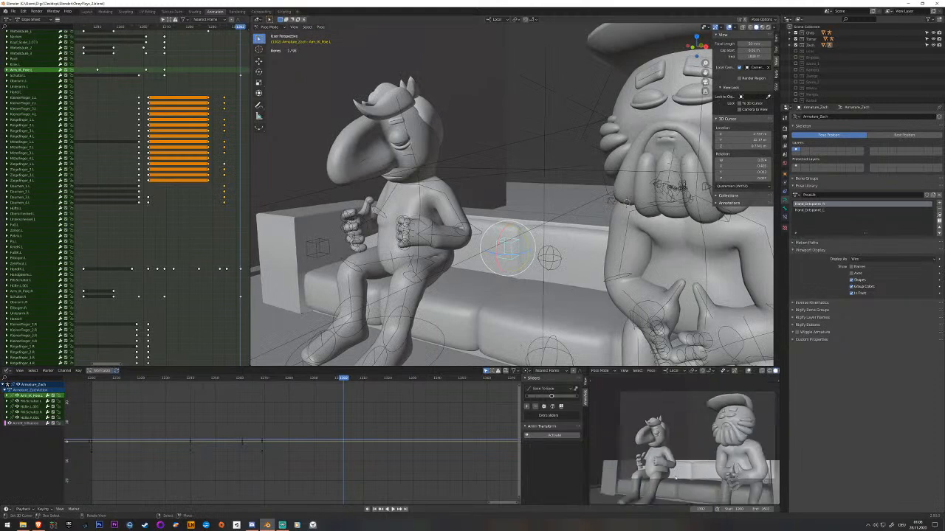
Review the end of the animation by scrubbing and playing the timeline's last section.
{"action": "middle_click_drag", "start_coordinate": [203, 248], "coordinate": [232, 226]}
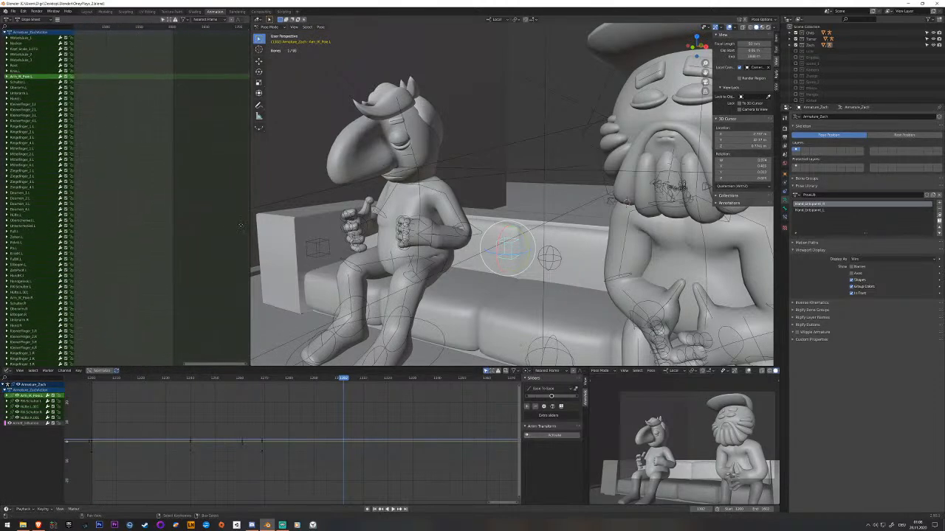
{"action": "scroll", "coordinate": [231, 226], "scroll_direction": "down", "scroll_amount": 3}
{"action": "middle_click_drag", "start_coordinate": [462, 439], "coordinate": [116, 423]}
{"action": "left_click_drag", "start_coordinate": [363, 378], "coordinate": [495, 391]}
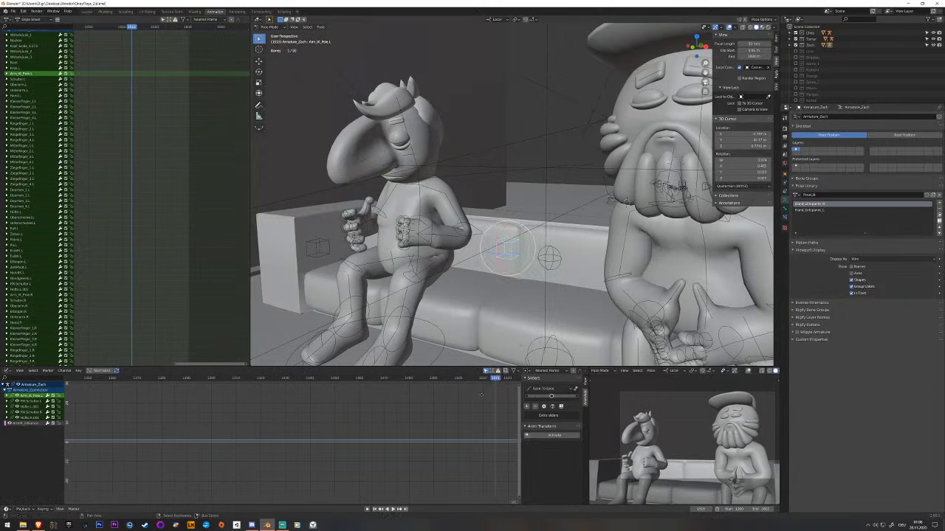
{"action": "key", "text": "space"}
{"action": "left_click_drag", "start_coordinate": [300, 380], "coordinate": [217, 385]}
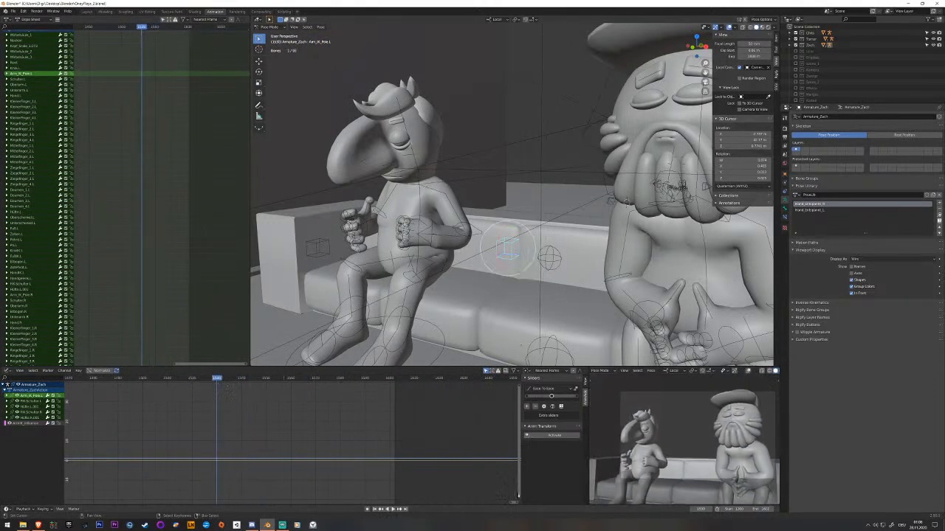
Set the main viewport to rendered shading and return the camera preview to solid shading.
{"action": "left_click", "coordinate": [713, 432]}
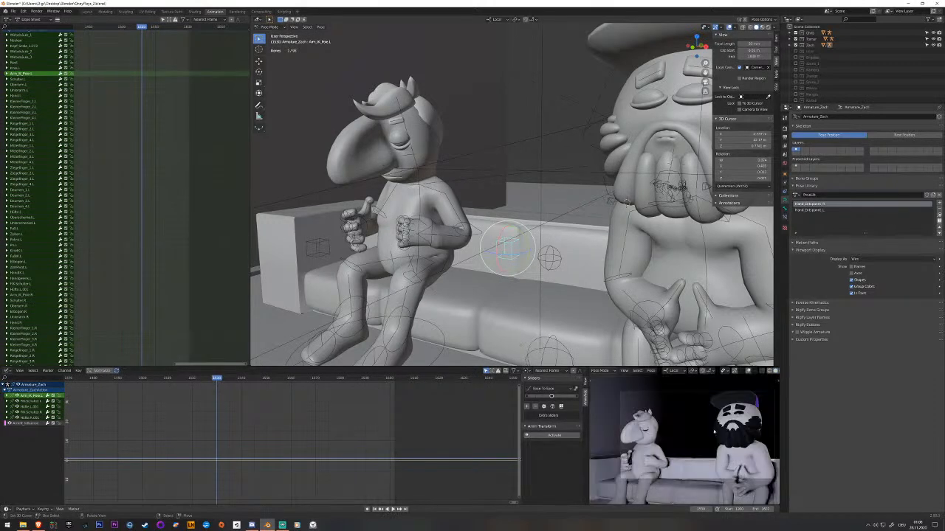
{"action": "key", "text": "z"}
{"action": "left_click", "coordinate": [469, 201]}
{"action": "key", "text": "z"}
Scrub back to an earlier frame and play the animation in rendered shading.
{"action": "middle_click_drag", "start_coordinate": [121, 391], "coordinate": [403, 394]}
{"action": "left_click_drag", "start_coordinate": [360, 382], "coordinate": [289, 380]}
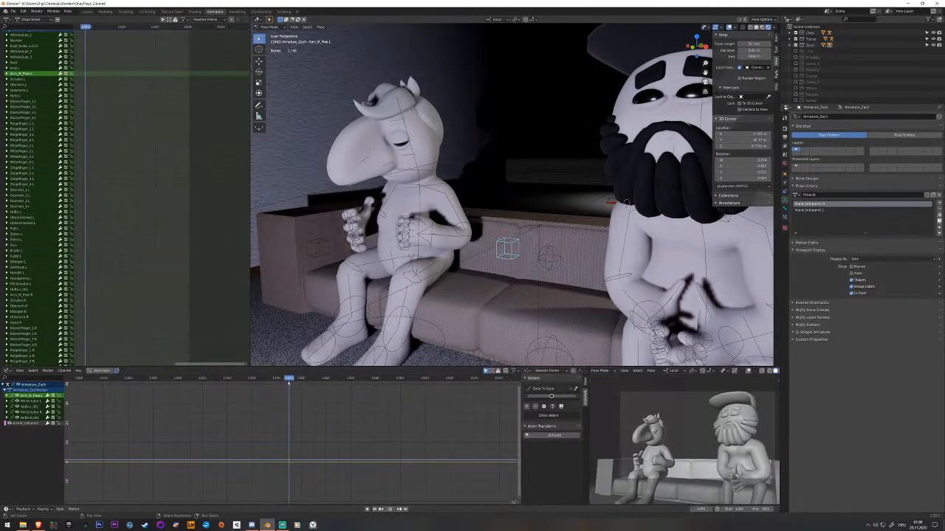
{"action": "left_click", "coordinate": [230, 381]}
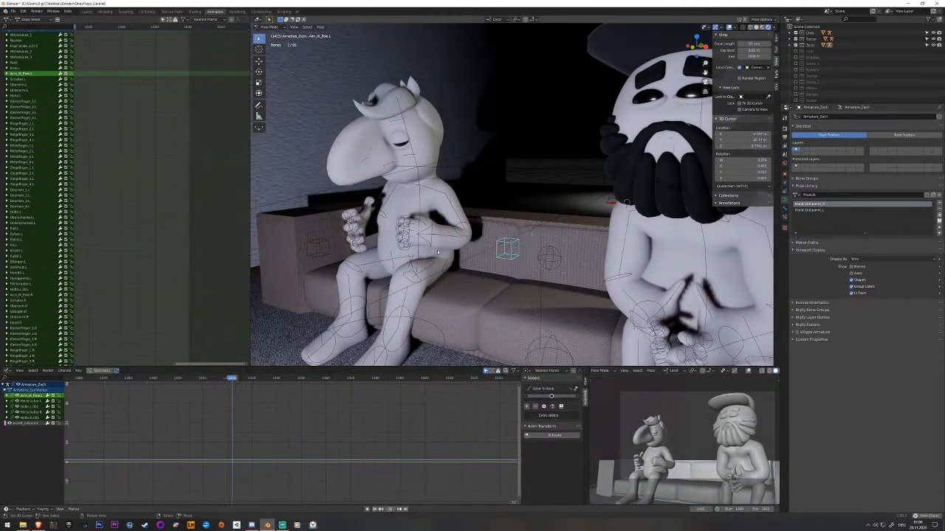
{"action": "key", "text": "space"}
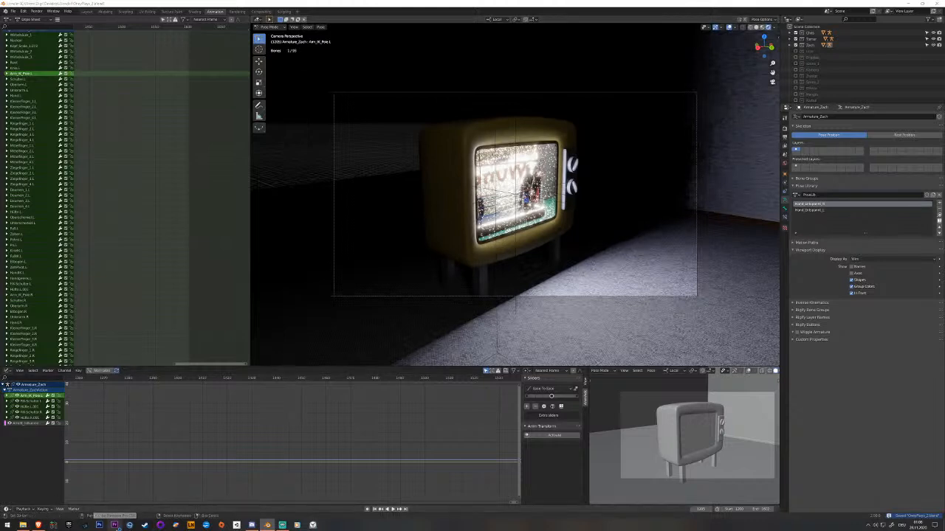
Switch to Adobe Premiere Pro and open the recent Oney Plays project.
{"action": "left_click", "coordinate": [437, 5]}
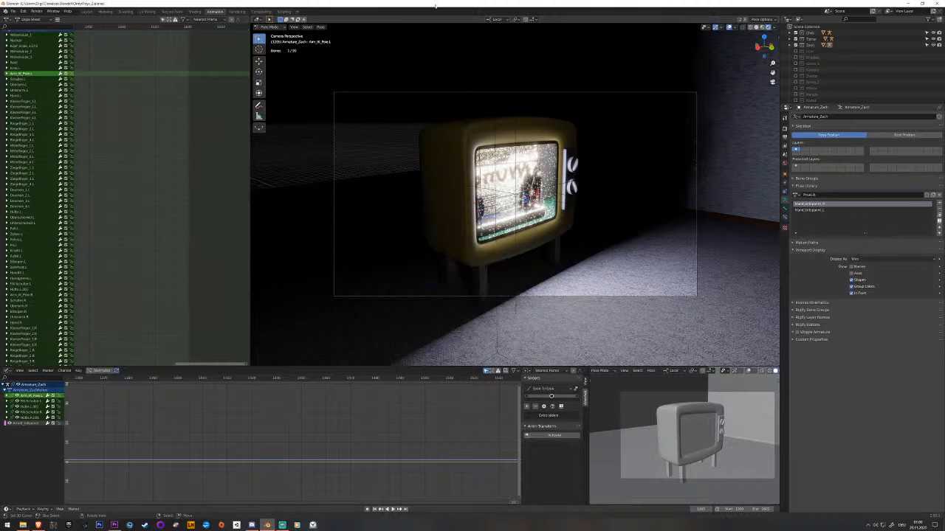
{"action": "left_click", "coordinate": [116, 525]}
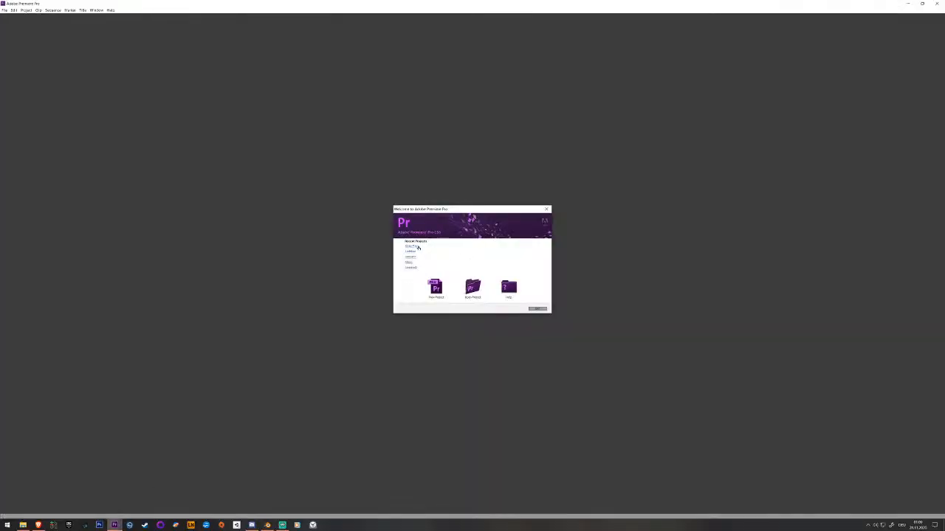
{"action": "left_click", "coordinate": [417, 248]}
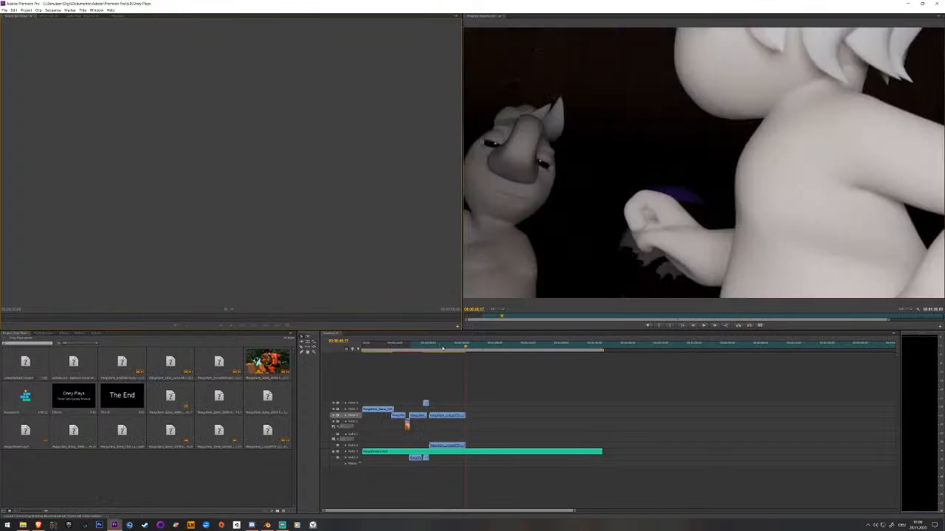
Review the edited sequence by scrubbing and playing its existing clips, and return to the start.
{"action": "left_click_drag", "start_coordinate": [439, 348], "coordinate": [421, 348]}
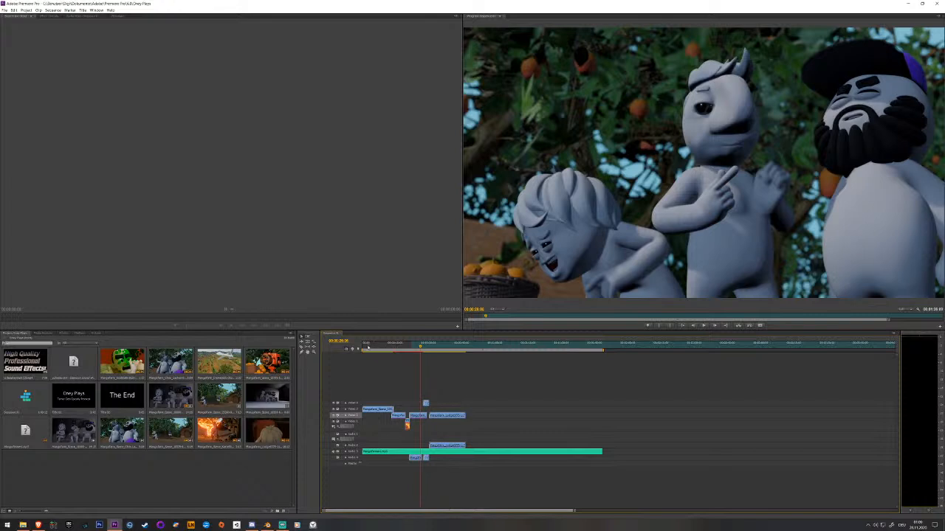
{"action": "left_click", "coordinate": [465, 349]}
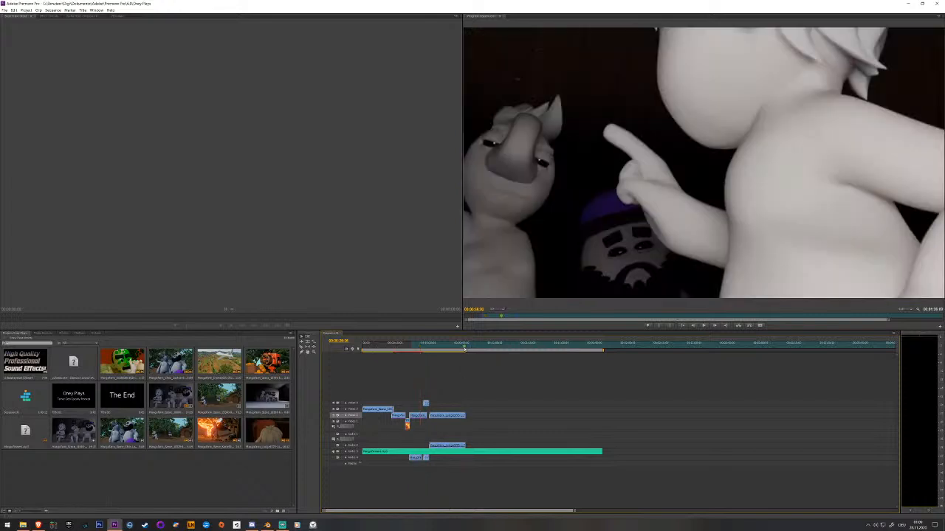
{"action": "key", "text": "space"}
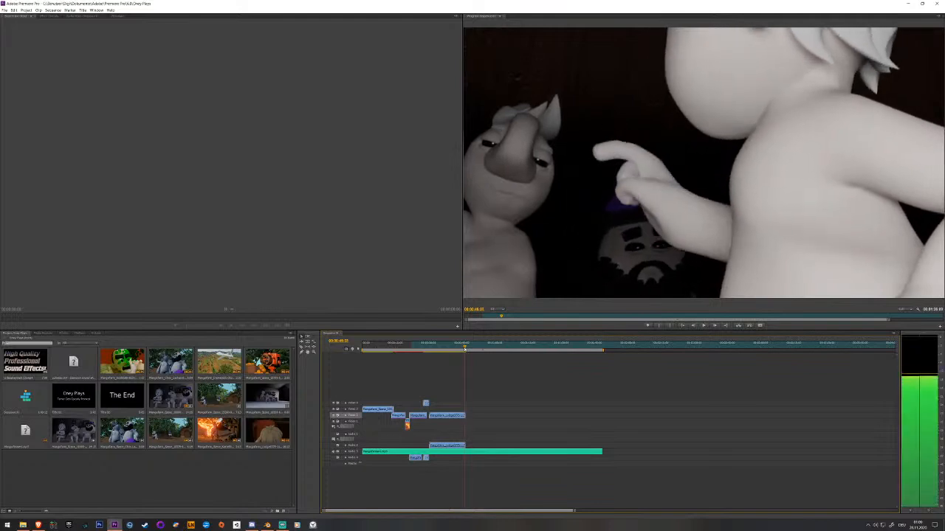
{"action": "key", "text": "Home"}
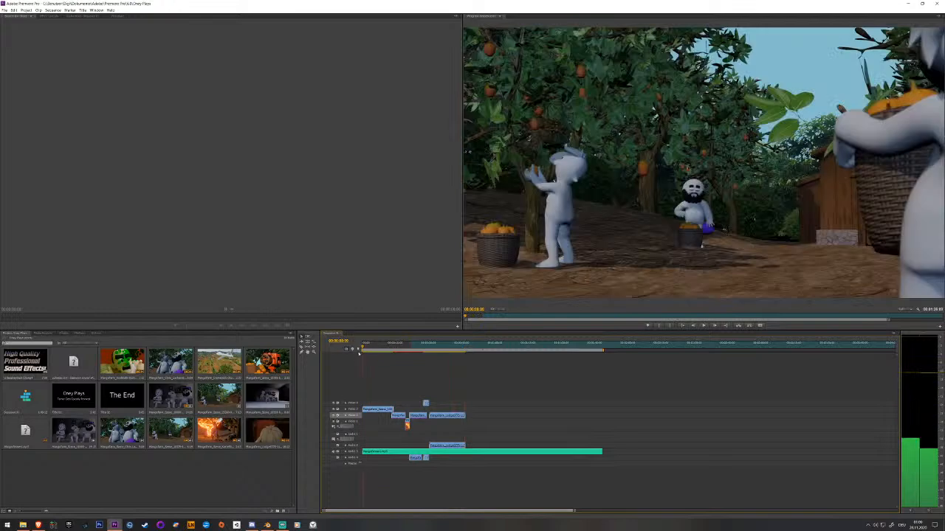
Play the edited sequence through, then replay it from the green-splattered face close-up into the dark living-room clip.
{"action": "key", "text": "space"}
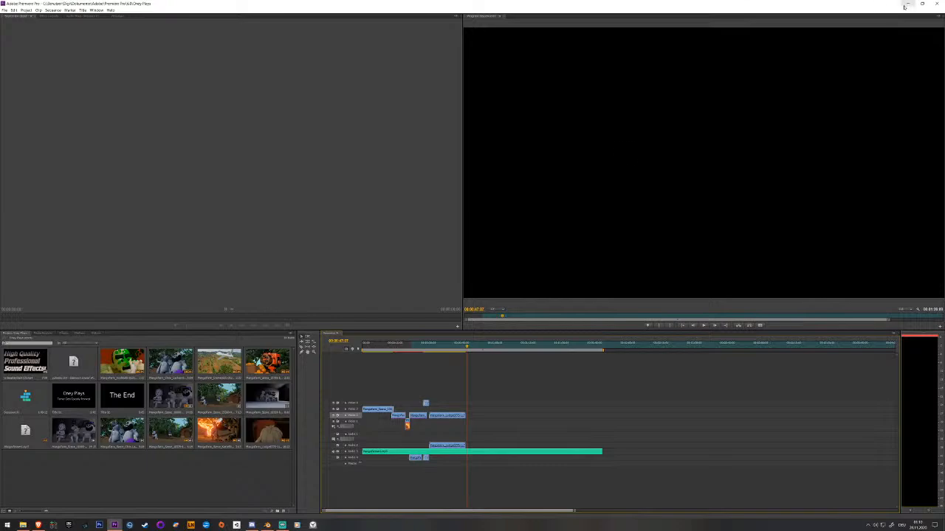
{"action": "left_click_drag", "start_coordinate": [433, 349], "coordinate": [424, 348]}
{"action": "key", "text": "space"}
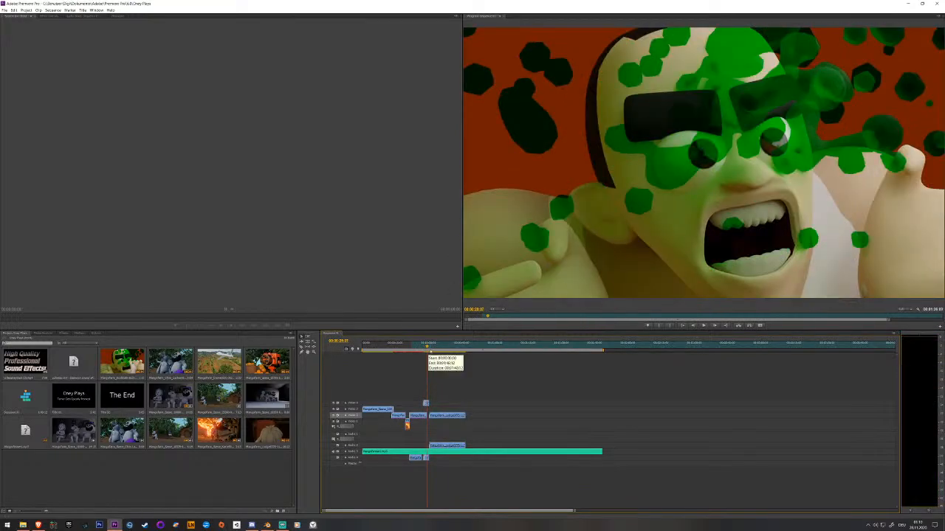
{"action": "key", "text": "space"}
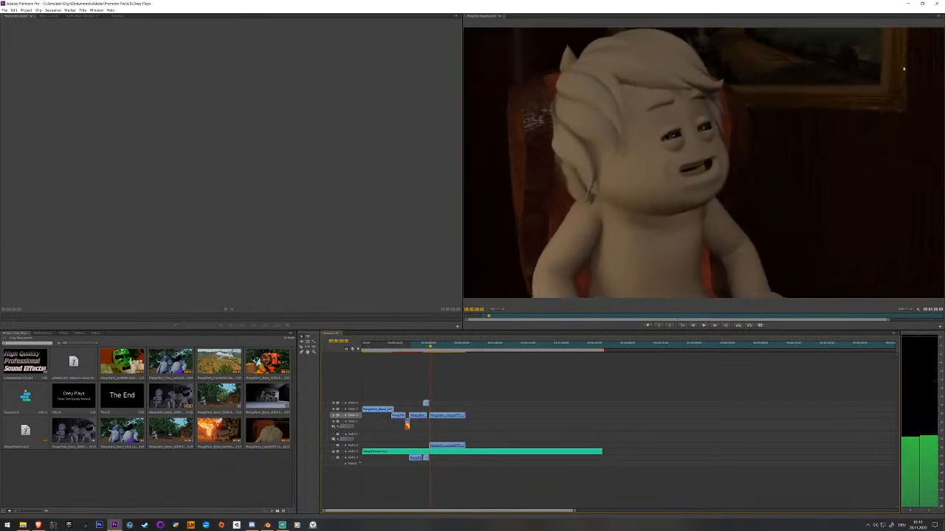
{"action": "key", "text": "space"}
Switch back to Blender and scrub through the television and couch shots in rendered shading.
{"action": "left_click", "coordinate": [908, 4]}
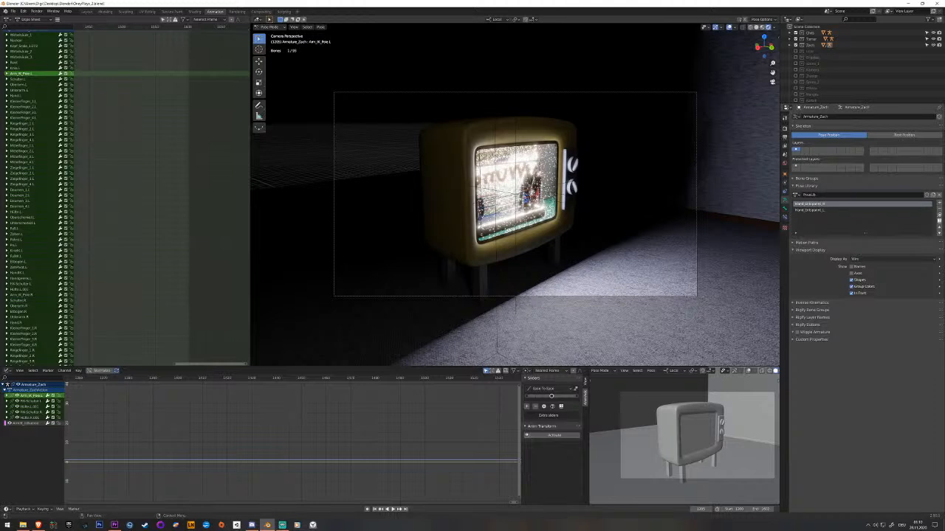
{"action": "middle_click_drag", "start_coordinate": [158, 133], "coordinate": [178, 132]}
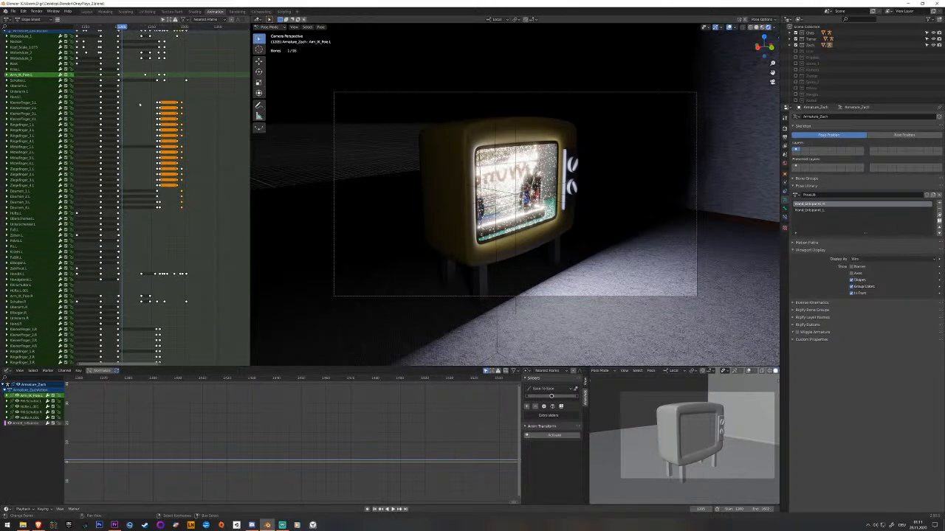
{"action": "key", "text": "space"}
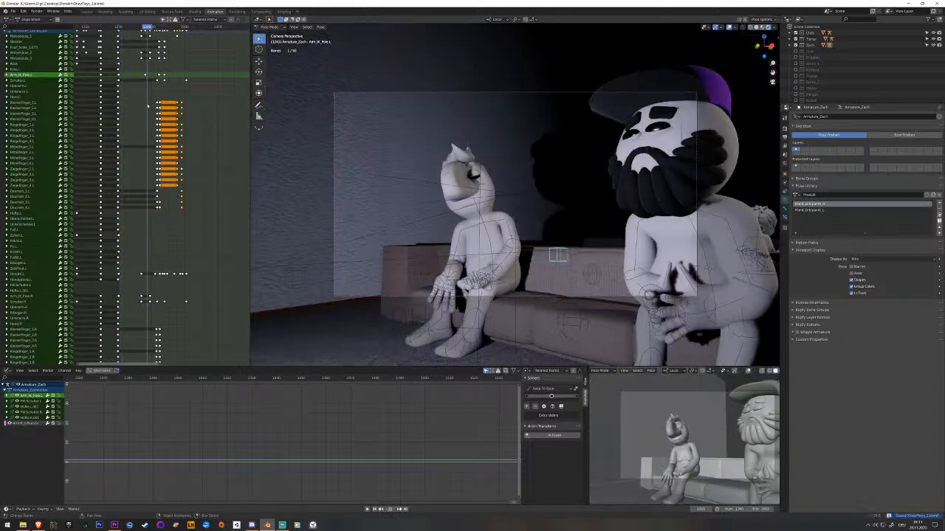
{"action": "left_click_drag", "start_coordinate": [150, 106], "coordinate": [190, 111]}
{"action": "scroll", "coordinate": [102, 76], "scroll_direction": "down", "scroll_amount": 5}
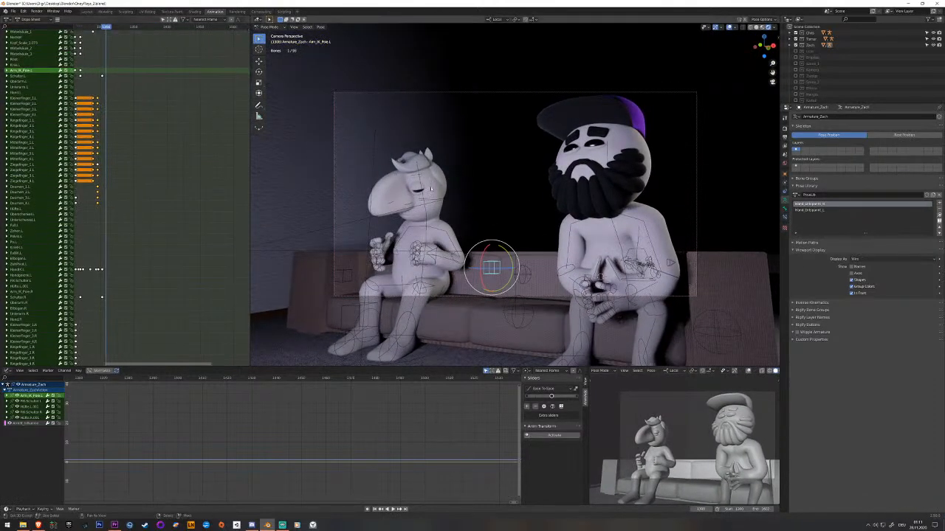
Set the main viewport to solid shading and the camera preview to rendered shading, and save the file.
{"action": "middle_click_drag", "start_coordinate": [559, 202], "coordinate": [546, 244]}
{"action": "key", "text": "z"}
{"action": "left_click", "coordinate": [589, 243]}
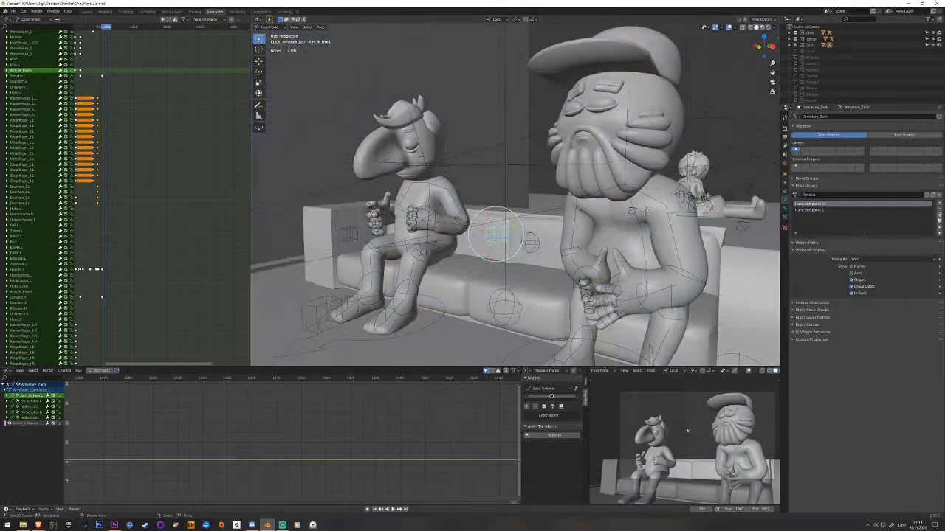
{"action": "key", "text": "z"}
{"action": "left_click", "coordinate": [697, 420]}
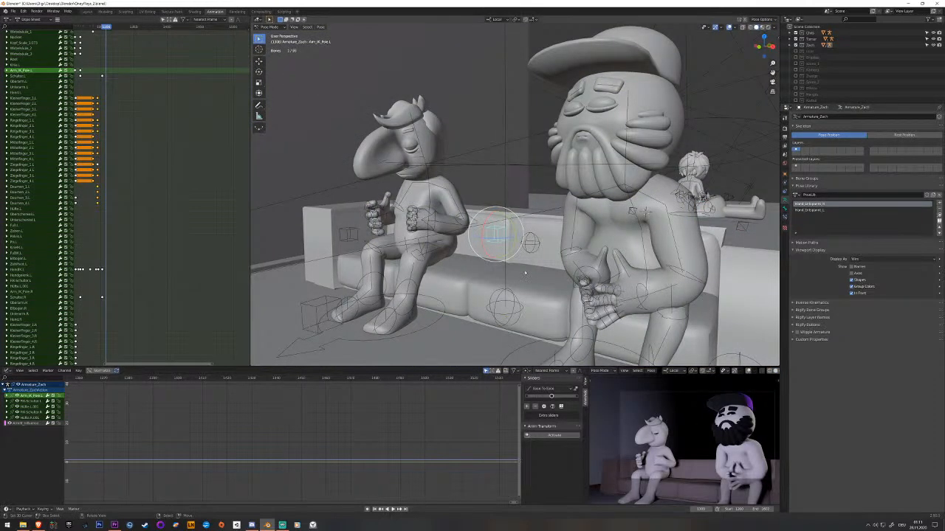
{"action": "key", "text": "ctrl+s"}
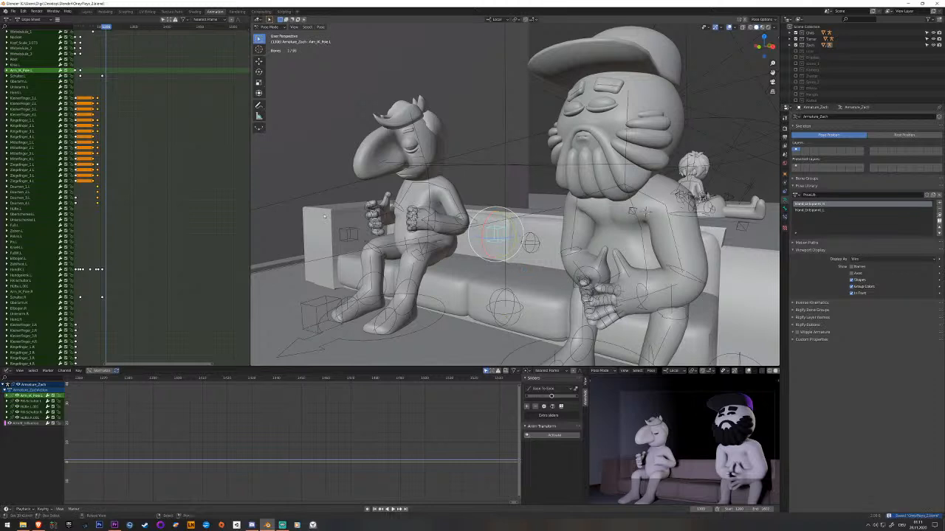
Play and scrub the television shot, deselect the bones, and compare the camera view with the free view.
{"action": "middle_click_drag", "start_coordinate": [131, 155], "coordinate": [219, 157]}
{"action": "left_click_drag", "start_coordinate": [124, 140], "coordinate": [133, 139]}
{"action": "key", "text": "space"}
{"action": "middle_click_drag", "start_coordinate": [623, 144], "coordinate": [432, 264]}
{"action": "scroll", "coordinate": [503, 187], "scroll_direction": "up", "scroll_amount": 8}
{"action": "scroll", "coordinate": [503, 187], "scroll_direction": "down", "scroll_amount": 5}
{"action": "key", "text": "alt+a"}
{"action": "key", "text": "KP_0"}
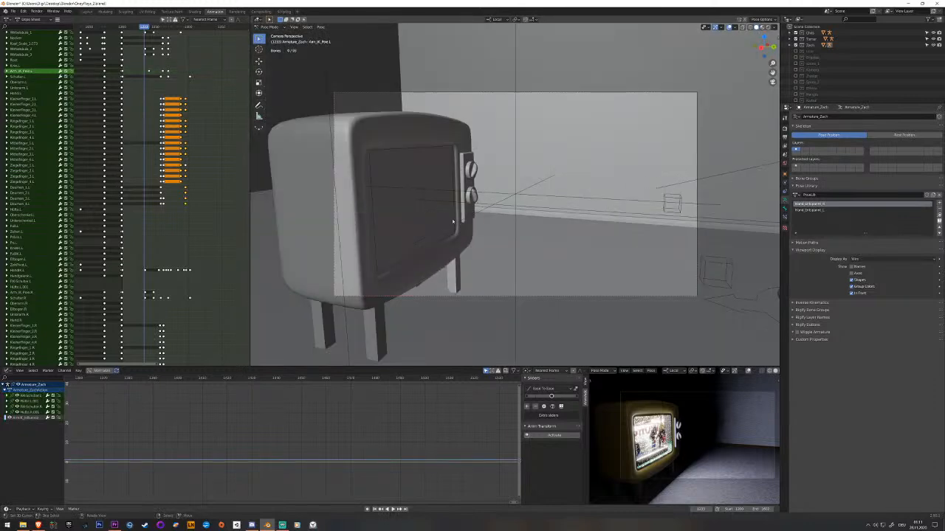
{"action": "key", "text": "KP_0"}
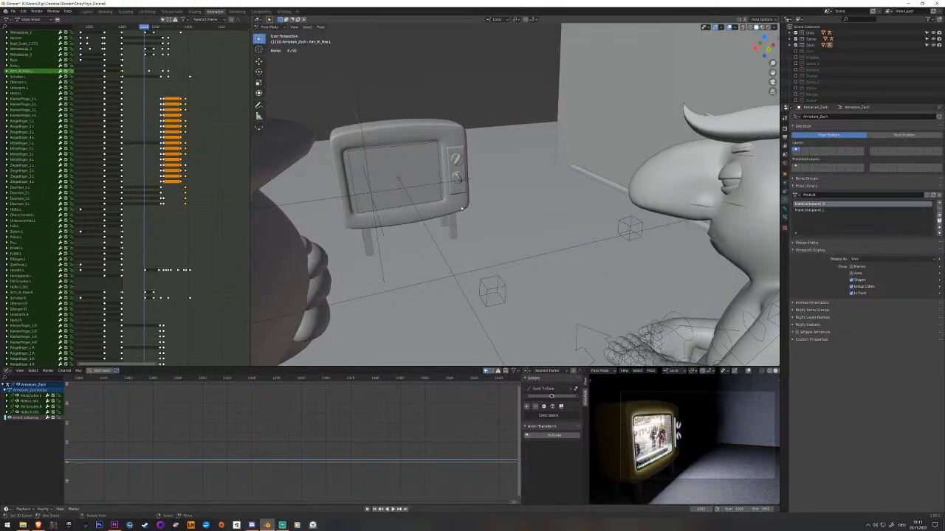
Leave Pose Mode, select and frame the television cabinet, and show the main viewport in rendered shading.
{"action": "key", "text": "ctrl+Tab"}
{"action": "left_click", "coordinate": [462, 209]}
{"action": "key", "text": "KP_Decimal"}
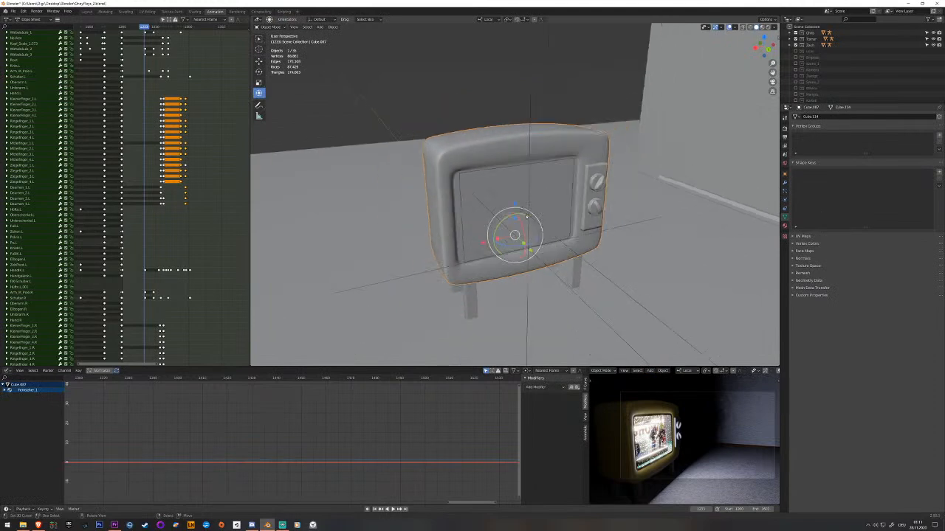
{"action": "middle_click_drag", "start_coordinate": [462, 209], "coordinate": [434, 203]}
{"action": "left_click_drag", "start_coordinate": [118, 159], "coordinate": [124, 158]}
{"action": "key", "text": "z"}
{"action": "left_click", "coordinate": [408, 121]}
Examine the television screen up close and play the video on it in rendered shading.
{"action": "scroll", "coordinate": [502, 184], "scroll_direction": "up", "scroll_amount": 5}
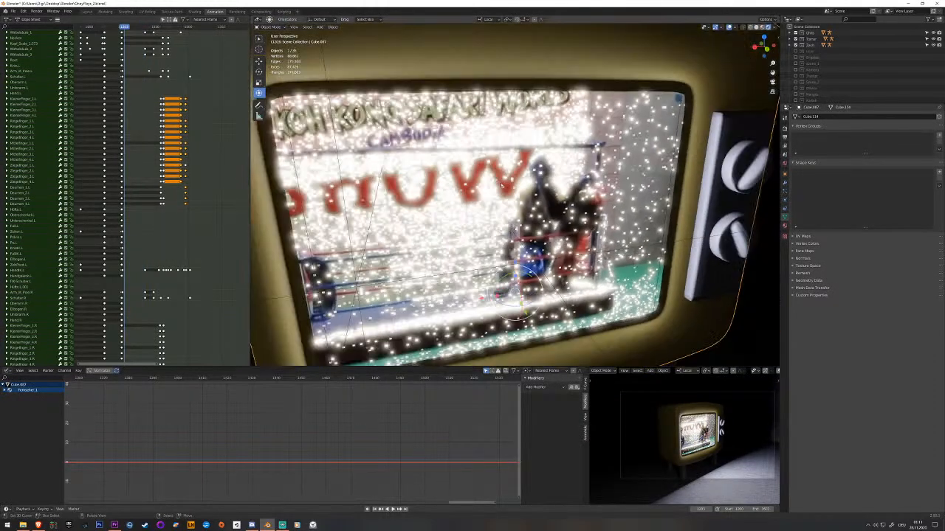
{"action": "scroll", "coordinate": [502, 184], "scroll_direction": "down", "scroll_amount": 3}
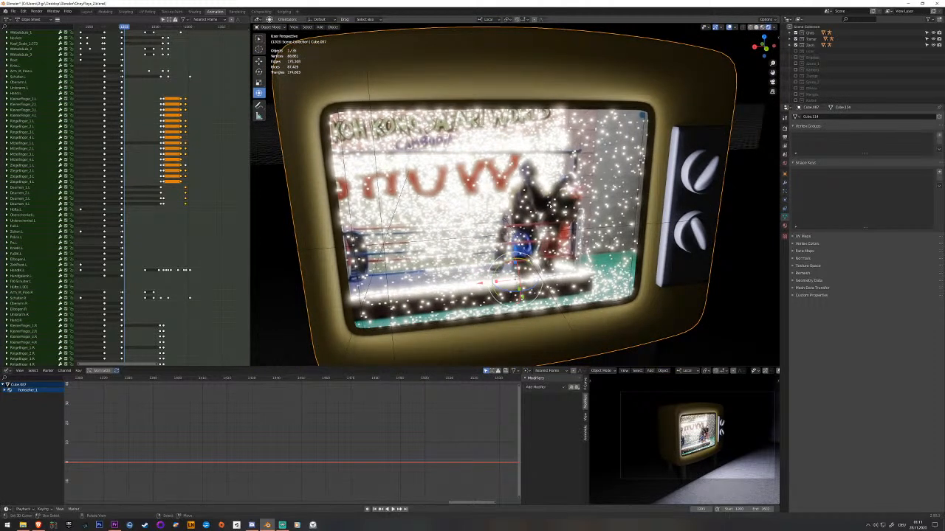
{"action": "middle_click_drag", "start_coordinate": [551, 207], "coordinate": [582, 194]}
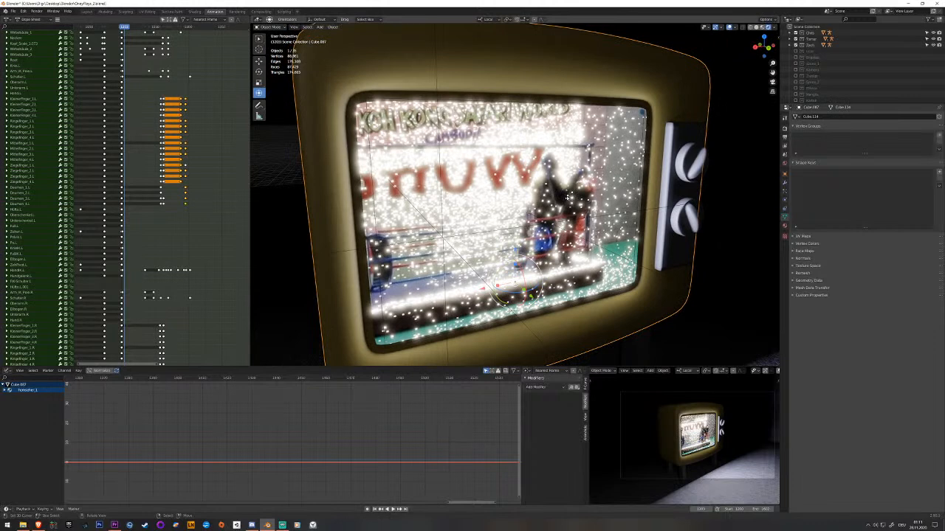
{"action": "key", "text": "space"}
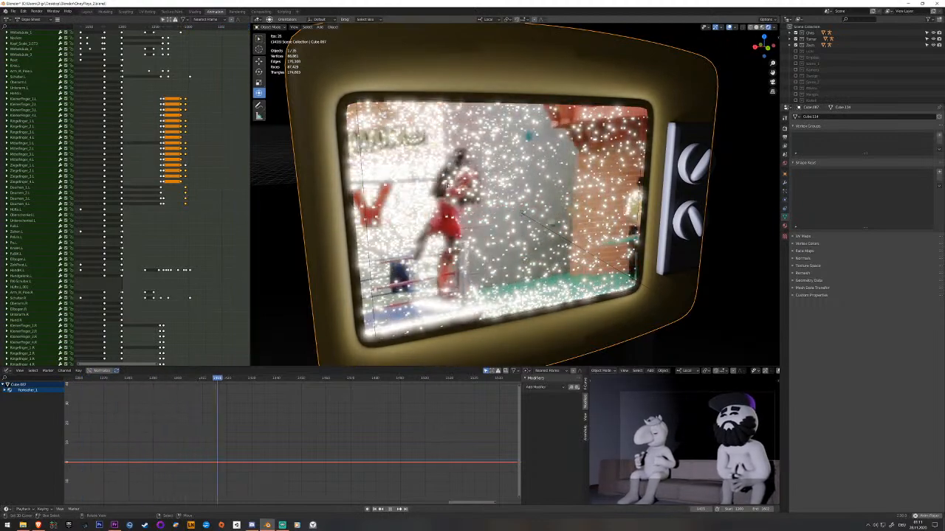
{"action": "key", "text": "space"}
Save the file and examine both couch characters at several frames in rendered shading.
{"action": "middle_click_drag", "start_coordinate": [459, 183], "coordinate": [674, 153]}
{"action": "key", "text": "ctrl+s"}
{"action": "left_click_drag", "start_coordinate": [184, 150], "coordinate": [121, 146]}
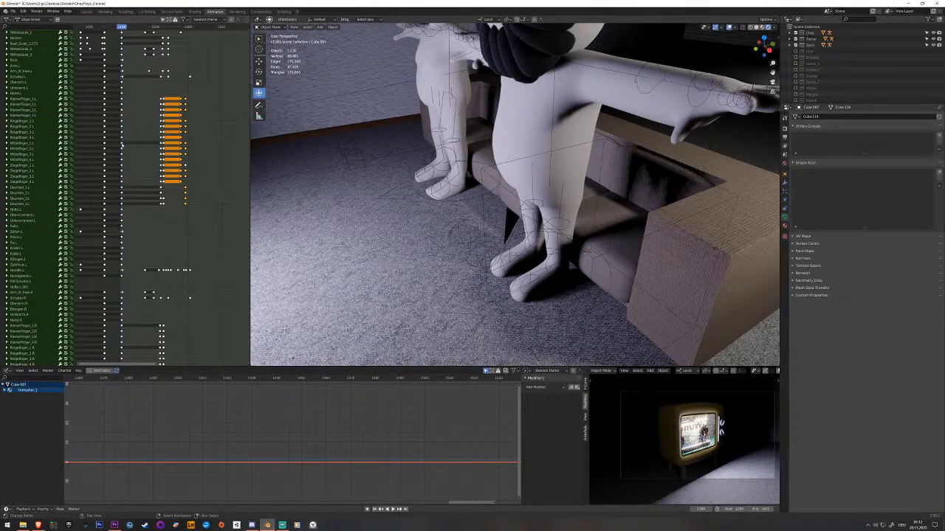
{"action": "middle_click_drag", "start_coordinate": [420, 164], "coordinate": [539, 252]}
{"action": "scroll", "coordinate": [539, 252], "scroll_direction": "up", "scroll_amount": 1}
{"action": "left_click_drag", "start_coordinate": [129, 169], "coordinate": [200, 161]}
{"action": "scroll", "coordinate": [500, 241], "scroll_direction": "up", "scroll_amount": 2}
{"action": "middle_click_drag", "start_coordinate": [500, 241], "coordinate": [583, 271], "text": "shift"}
{"action": "left_click_drag", "start_coordinate": [147, 168], "coordinate": [155, 169]}
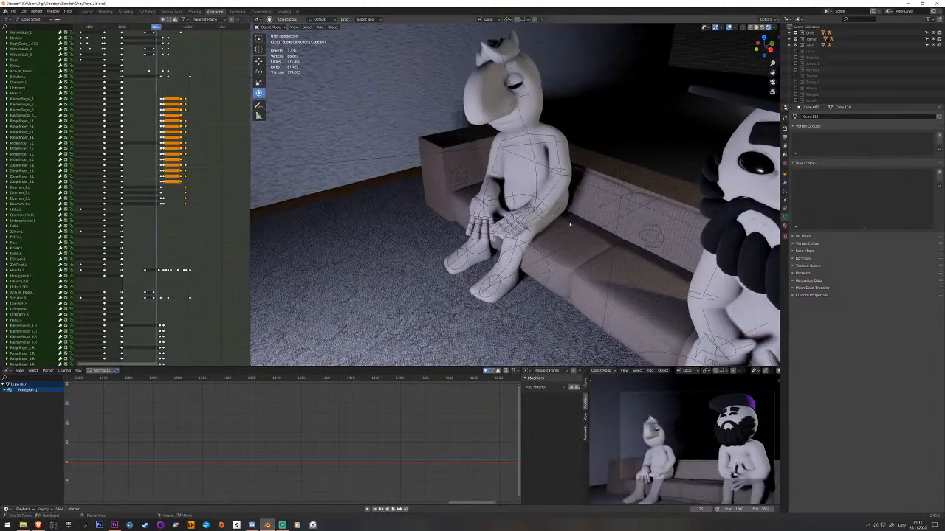
{"action": "scroll", "coordinate": [569, 226], "scroll_direction": "up", "scroll_amount": 2}
Select the big-nosed character's body and play its hand movement in close-up.
{"action": "left_click", "coordinate": [537, 157]}
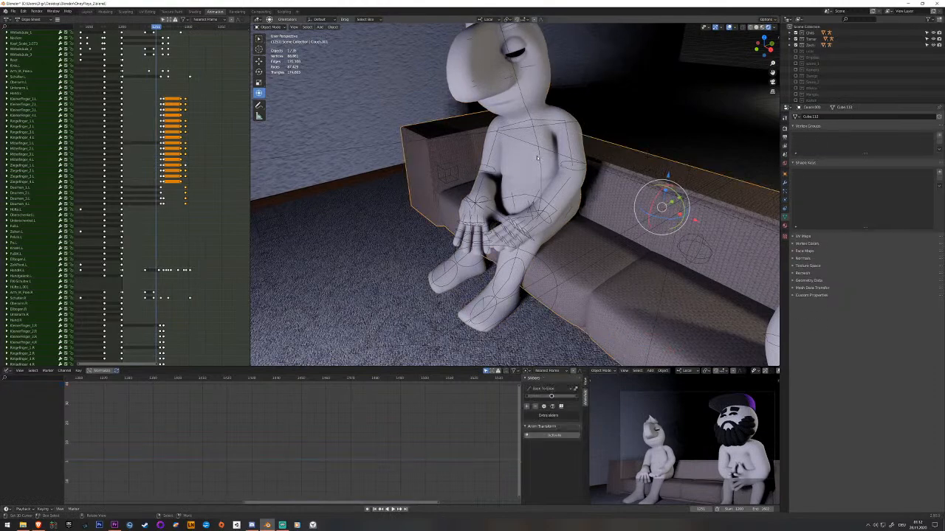
{"action": "left_click", "coordinate": [541, 159]}
{"action": "scroll", "coordinate": [567, 167], "scroll_direction": "down", "scroll_amount": 2}
{"action": "middle_click_drag", "start_coordinate": [542, 162], "coordinate": [517, 171]}
{"action": "scroll", "coordinate": [567, 167], "scroll_direction": "up", "scroll_amount": 4}
{"action": "key", "text": "space"}
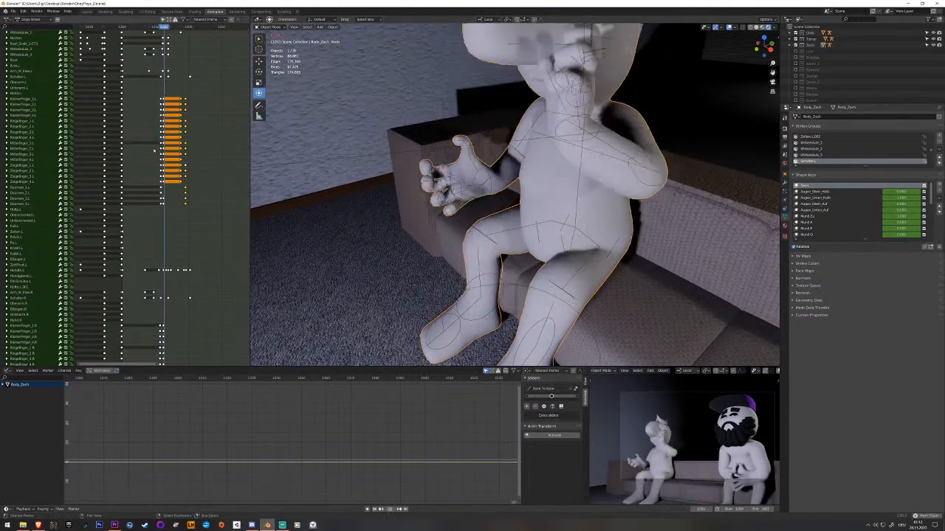
{"action": "key", "text": "space"}
Select the big-nosed character's armature, enter Pose Mode, and replay the hand movement.
{"action": "left_click", "coordinate": [583, 175]}
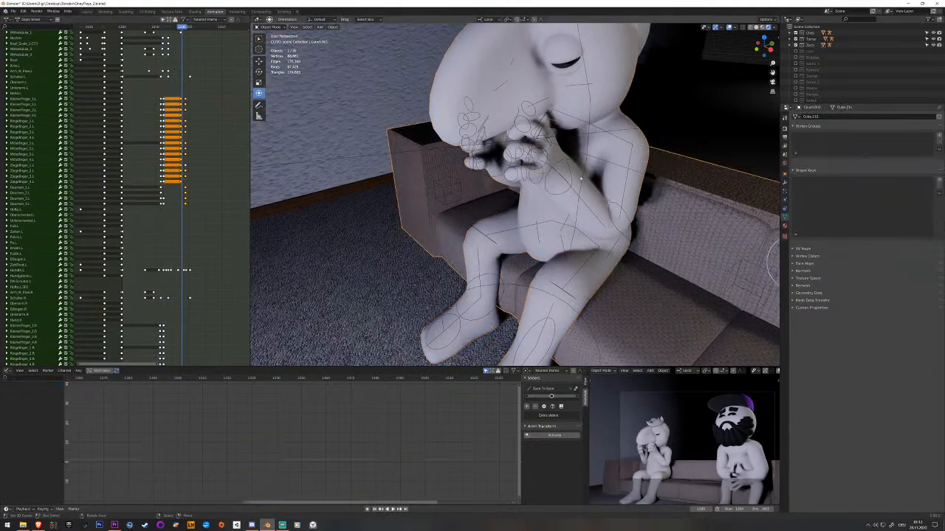
{"action": "left_click", "coordinate": [584, 178]}
{"action": "key", "text": "ctrl+Tab"}
{"action": "right_click", "coordinate": [584, 178]}
{"action": "middle_click_drag", "start_coordinate": [584, 178], "coordinate": [522, 177]}
{"action": "left_click", "coordinate": [162, 161]}
{"action": "key", "text": "space"}
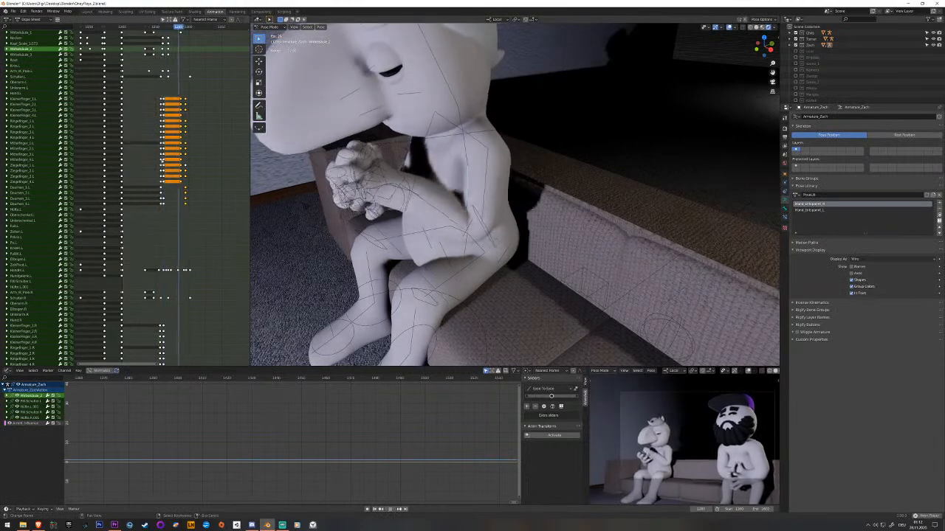
{"action": "key", "text": "space"}
Return the main viewport to solid shading and save the file.
{"action": "middle_click_drag", "start_coordinate": [399, 203], "coordinate": [539, 242]}
{"action": "key", "text": "z"}
{"action": "scroll", "coordinate": [489, 255], "scroll_direction": "up", "scroll_amount": 2}
{"action": "key", "text": "ctrl+s"}
Select the bones of the big-nosed character's right little, ring, middle and index fingers together.
{"action": "left_click", "coordinate": [478, 234]}
{"action": "right_click_drag", "start_coordinate": [527, 219], "coordinate": [529, 220]}
{"action": "right_click", "coordinate": [526, 235], "text": "shift"}
{"action": "right_click", "coordinate": [521, 259], "text": "shift"}
{"action": "right_click", "coordinate": [513, 284], "text": "shift"}
{"action": "right_click", "coordinate": [509, 283], "text": "shift"}
{"action": "right_click", "coordinate": [510, 284], "text": "shift"}
{"action": "right_click", "coordinate": [511, 285], "text": "shift"}
{"action": "left_click", "coordinate": [509, 281], "text": "shift"}
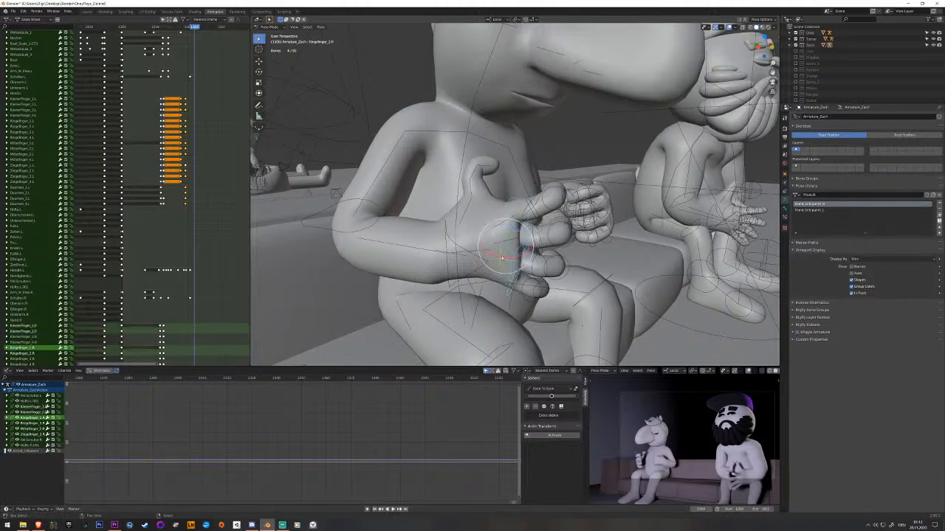
{"action": "left_click", "coordinate": [500, 241], "text": "shift"}
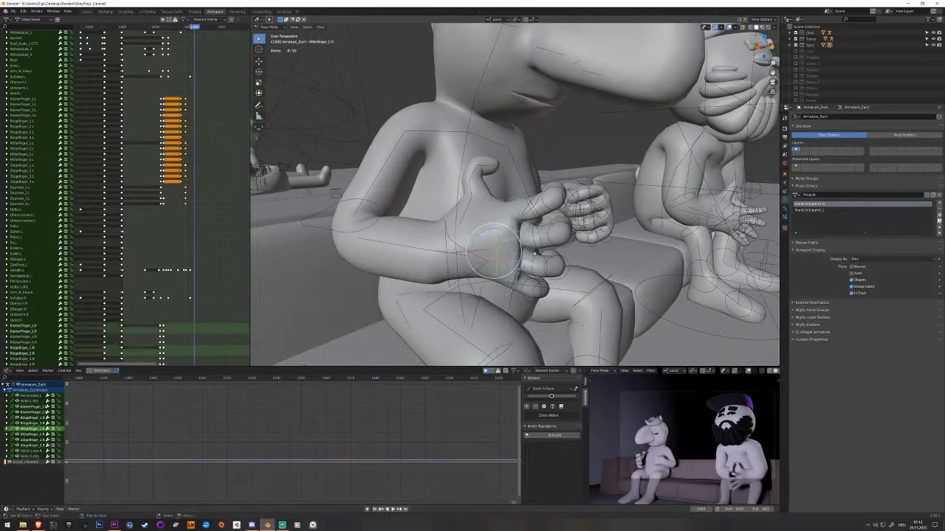
At the frame with the hands near the face, clear the selected right-finger rotations and keyframe the fingers and thumb.
{"action": "mouse_move", "coordinate": [184, 197]}
{"action": "left_mouse_down"}
{"action": "mouse_move", "coordinate": [198, 196]}
{"action": "mouse_move", "coordinate": [183, 196]}
{"action": "left_mouse_up"}
{"action": "middle_click_drag", "start_coordinate": [194, 281], "coordinate": [186, 193]}
{"action": "left_click_drag", "start_coordinate": [181, 160], "coordinate": [174, 158]}
{"action": "middle_click_drag", "start_coordinate": [584, 248], "coordinate": [561, 252]}
{"action": "key", "text": "alt+r"}
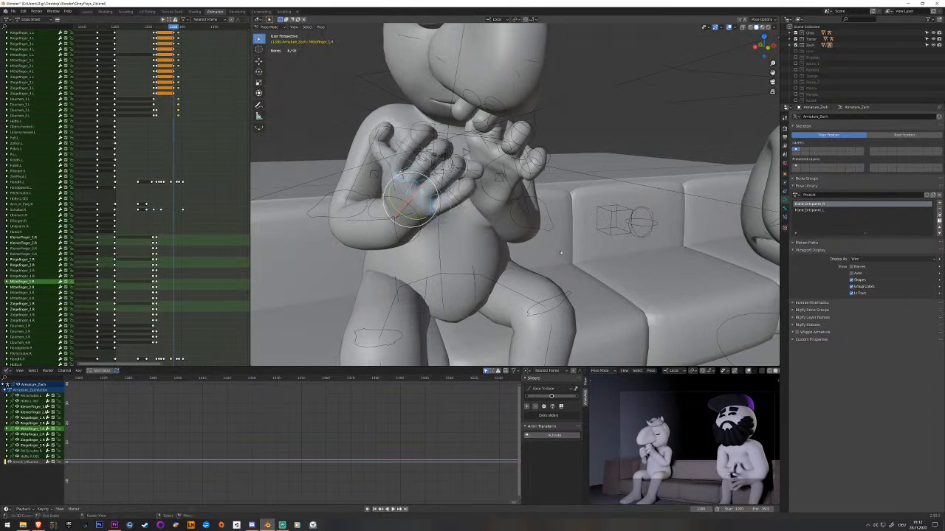
{"action": "middle_click_drag", "start_coordinate": [383, 164], "coordinate": [409, 185]}
{"action": "left_click", "coordinate": [408, 166]}
{"action": "key", "text": "i"}
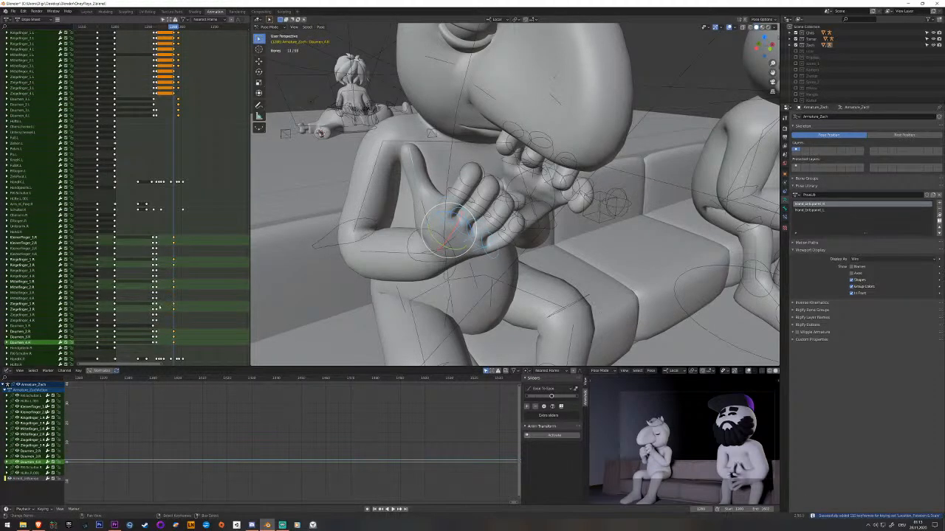
Copy the right-hand finger keyframes of the earlier open-hand pose and select all right finger and thumb channels.
{"action": "left_click_drag", "start_coordinate": [159, 307], "coordinate": [156, 308]}
{"action": "middle_click_drag", "start_coordinate": [302, 277], "coordinate": [358, 244]}
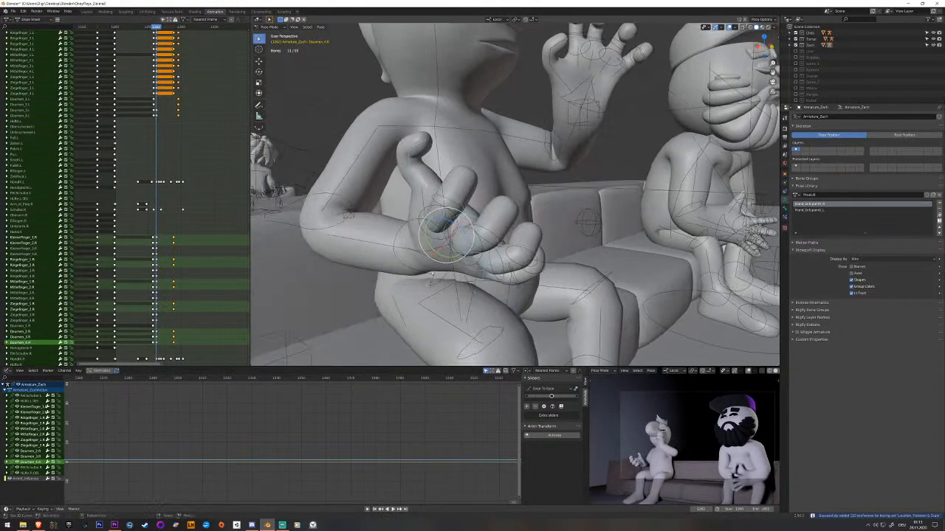
{"action": "left_click_drag", "start_coordinate": [157, 237], "coordinate": [174, 240]}
{"action": "right_click", "coordinate": [165, 240]}
{"action": "key", "text": "b"}
{"action": "left_click_drag", "start_coordinate": [154, 235], "coordinate": [155, 346]}
{"action": "key", "text": "b"}
{"action": "left_click_drag", "start_coordinate": [42, 237], "coordinate": [14, 348]}
{"action": "left_click_drag", "start_coordinate": [169, 317], "coordinate": [174, 318]}
Move the newly set right finger and thumb keyframes a few frames later on the timeline.
{"action": "key", "text": "b"}
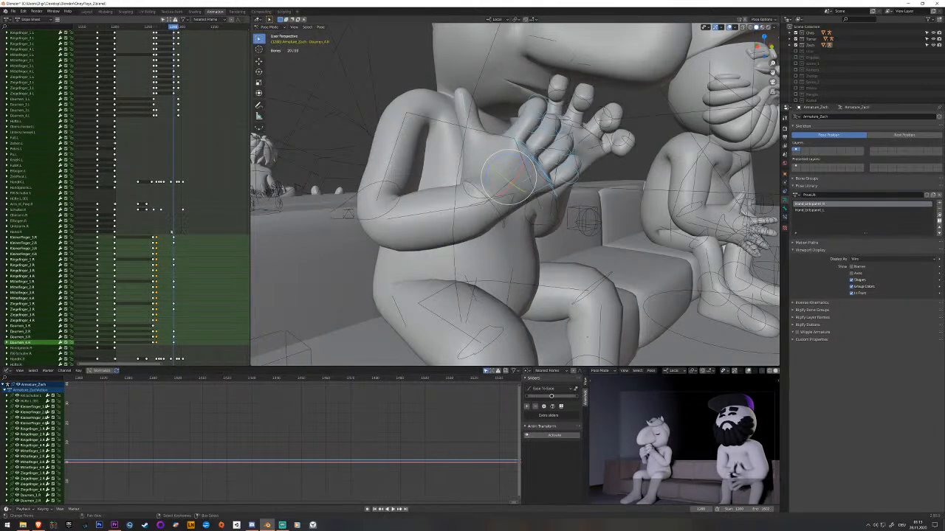
{"action": "left_click", "coordinate": [172, 235]}
{"action": "key", "text": "b"}
{"action": "left_click_drag", "start_coordinate": [172, 236], "coordinate": [175, 326]}
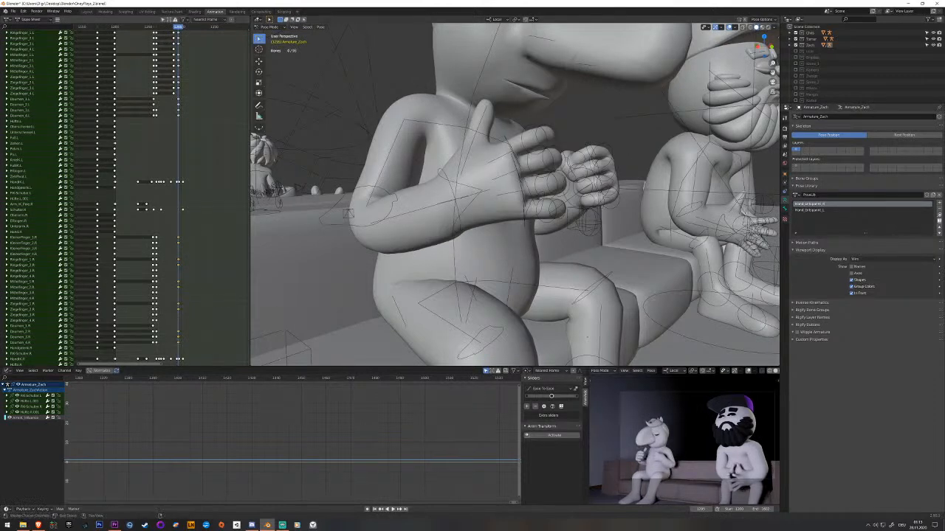
Paste the copied open-hand keyframes onto the right finger and thumb channels just before the moved keys, and play the result.
{"action": "left_click", "coordinate": [36, 239]}
{"action": "key", "text": "b"}
{"action": "left_click_drag", "start_coordinate": [42, 238], "coordinate": [25, 345]}
{"action": "left_click_drag", "start_coordinate": [178, 295], "coordinate": [173, 293]}
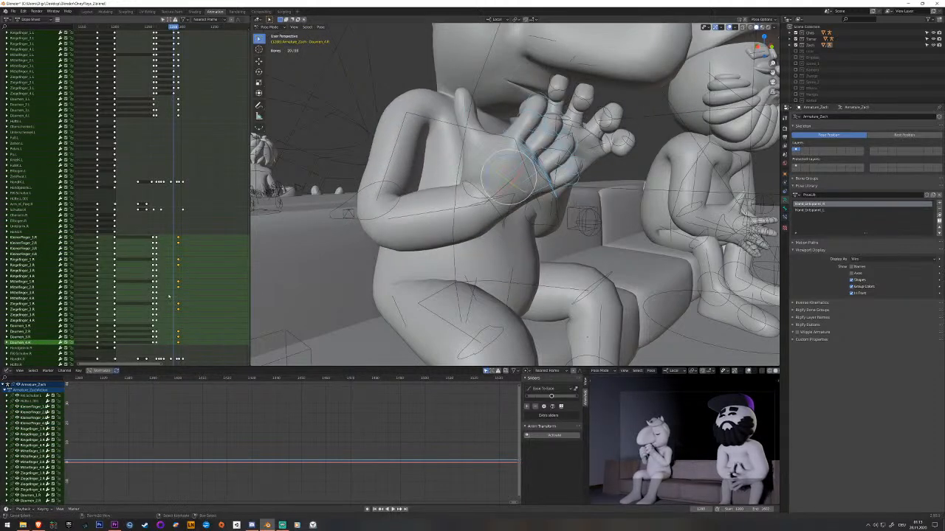
{"action": "key", "text": "ctrl+v"}
{"action": "left_click", "coordinate": [163, 299]}
{"action": "key", "text": "space"}
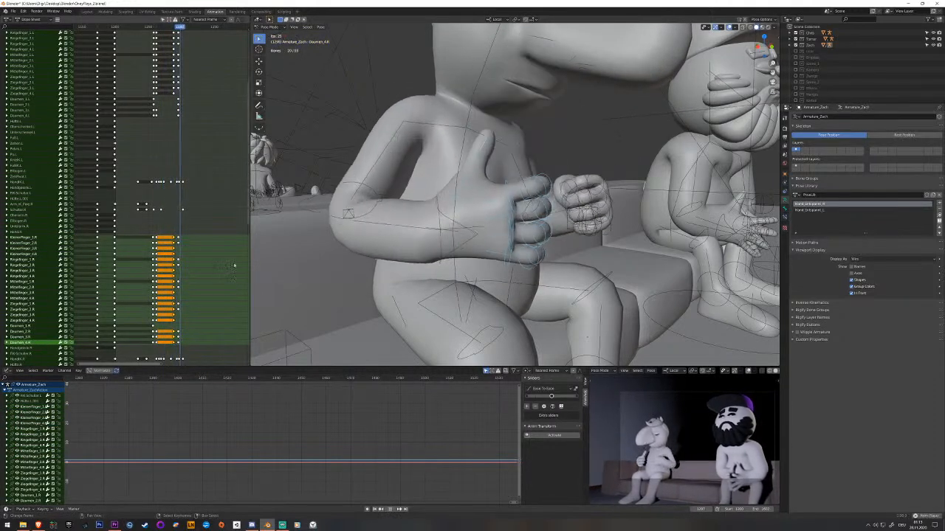
{"action": "key", "text": "space"}
At the last right-finger keys, rotate thumb bones Daumen_4.R, Daumen_3.R and Daumen_2.R inward and keyframe the curled thumb.
{"action": "left_click_drag", "start_coordinate": [184, 274], "coordinate": [178, 273]}
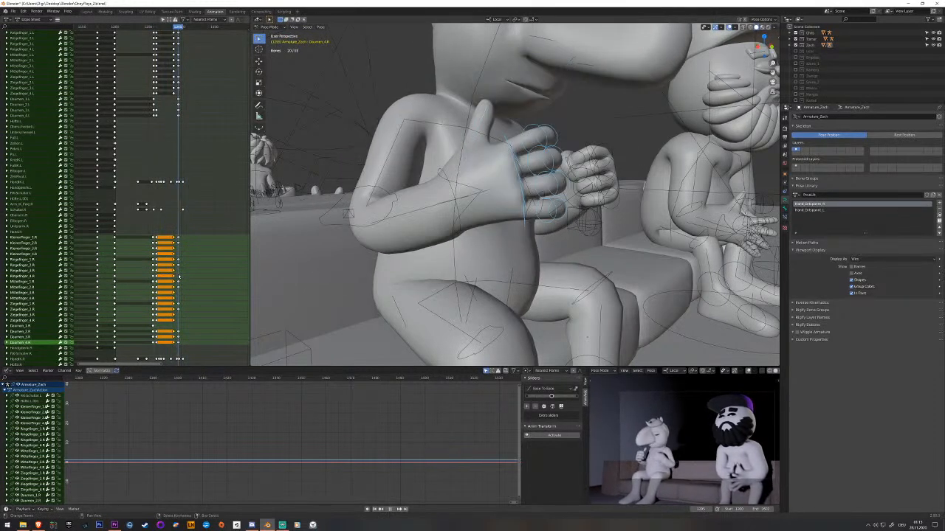
{"action": "left_click", "coordinate": [473, 145]}
{"action": "middle_click_drag", "start_coordinate": [473, 144], "coordinate": [453, 168]}
{"action": "left_click", "coordinate": [450, 171]}
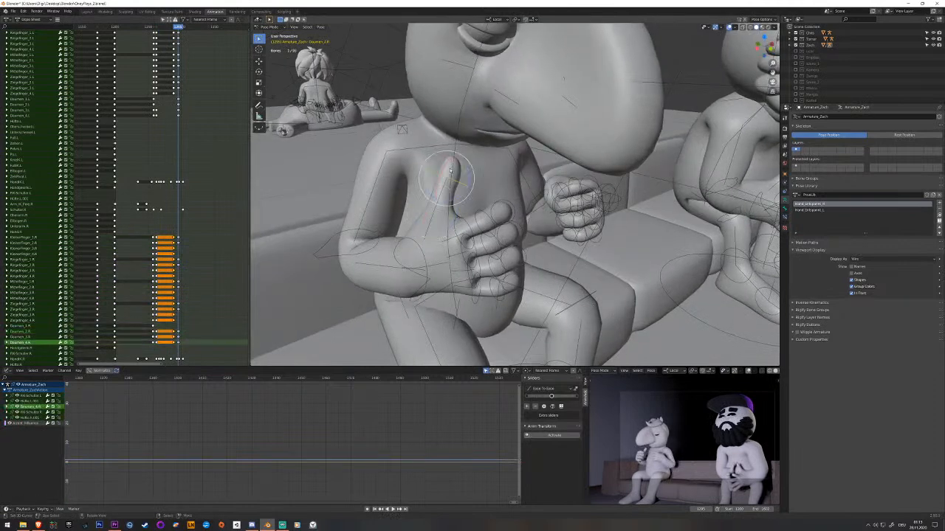
{"action": "key", "text": "r"}
{"action": "left_click", "coordinate": [467, 205]}
{"action": "key", "text": "i"}
{"action": "left_click", "coordinate": [462, 201]}
{"action": "key", "text": "r"}
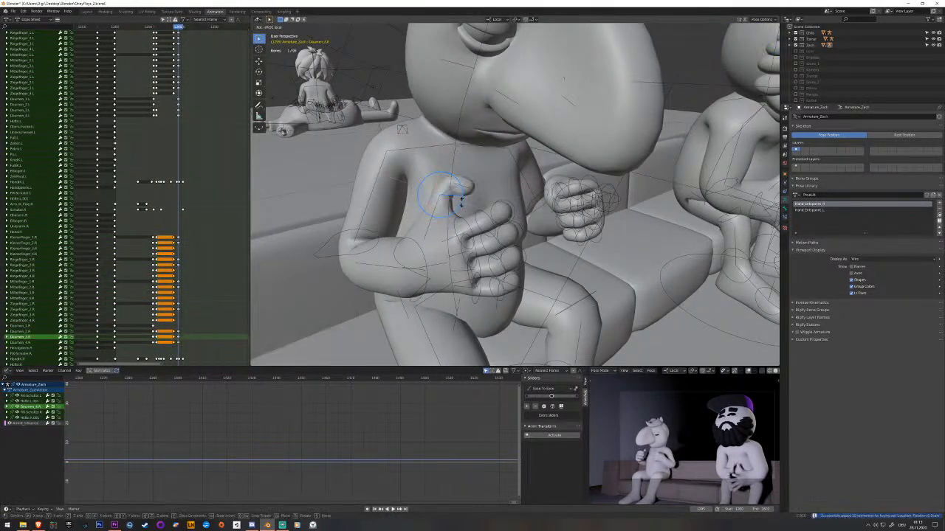
{"action": "left_click", "coordinate": [461, 204]}
{"action": "key", "text": "i"}
{"action": "left_click", "coordinate": [453, 208]}
{"action": "key", "text": "r"}
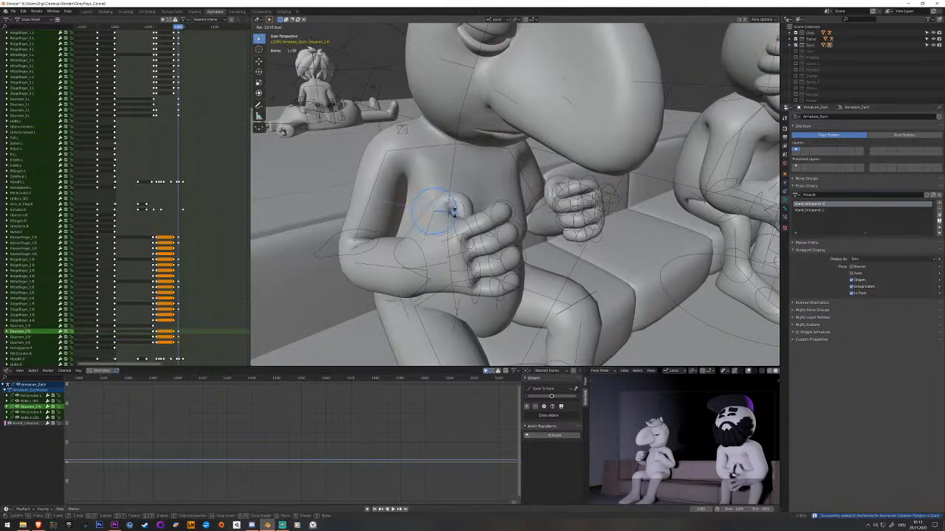
{"action": "left_click", "coordinate": [453, 212]}
Select the second segments of the four right-hand fingers, rotate them further into the fist and keyframe them.
{"action": "middle_click_drag", "start_coordinate": [453, 212], "coordinate": [700, 186]}
{"action": "middle_click_drag", "start_coordinate": [487, 140], "coordinate": [436, 119]}
{"action": "left_click", "coordinate": [434, 102]}
{"action": "left_click", "coordinate": [435, 113], "text": "shift"}
{"action": "left_click", "coordinate": [439, 126], "text": "shift"}
{"action": "left_click", "coordinate": [444, 139], "text": "shift"}
{"action": "left_click", "coordinate": [438, 124], "text": "shift"}
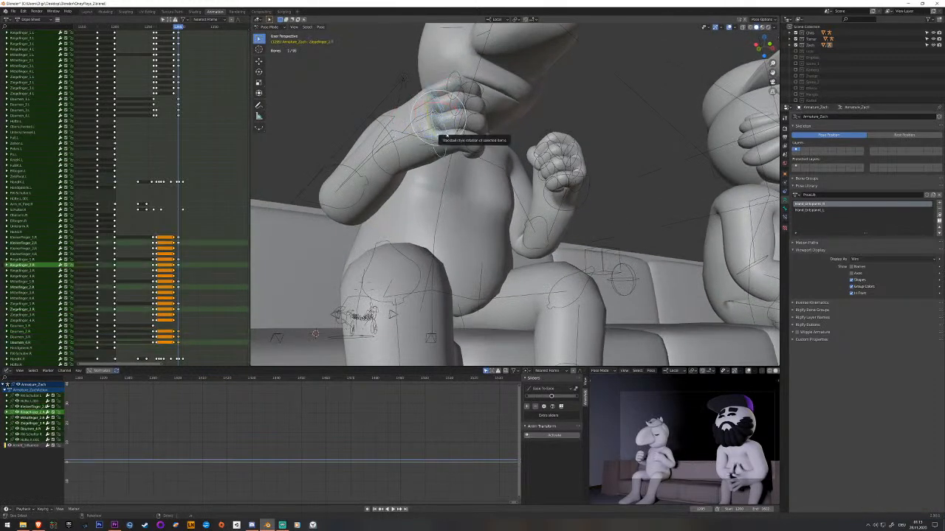
{"action": "left_click", "coordinate": [438, 126], "text": "shift"}
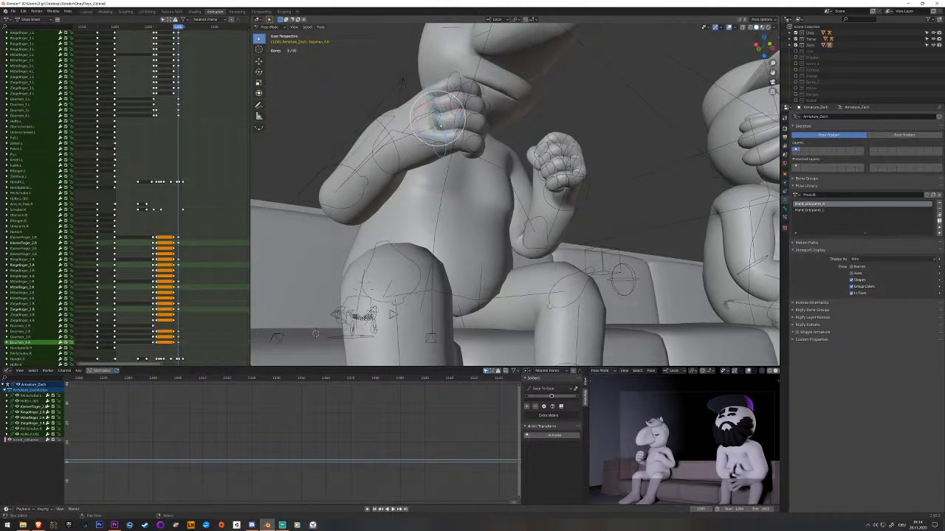
{"action": "left_click_drag", "start_coordinate": [439, 111], "coordinate": [448, 116]}
{"action": "middle_click_drag", "start_coordinate": [448, 118], "coordinate": [447, 176]}
{"action": "key", "text": "i"}
Select the third segments of the four right-hand fingers, rotate them slightly and keyframe them.
{"action": "left_click", "coordinate": [431, 154]}
{"action": "left_click", "coordinate": [432, 167], "text": "shift"}
{"action": "left_click", "coordinate": [428, 179], "text": "shift"}
{"action": "left_click", "coordinate": [422, 190], "text": "shift"}
{"action": "left_click_drag", "start_coordinate": [431, 157], "coordinate": [434, 161]}
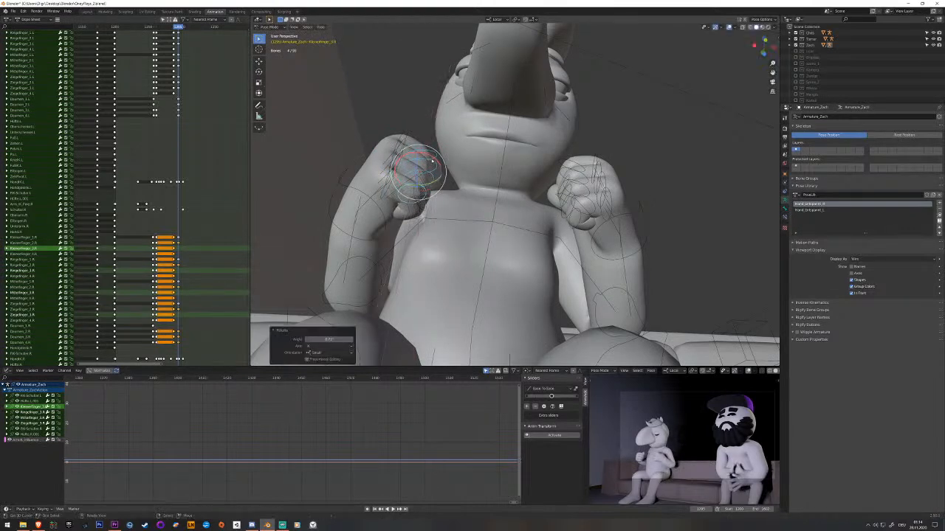
{"action": "key", "text": "i"}
Select the fingertip bones of the four right-hand fingers, adjust their rotation, keyframe them and save the file.
{"action": "middle_click_drag", "start_coordinate": [433, 160], "coordinate": [429, 199]}
{"action": "left_click", "coordinate": [417, 172]}
{"action": "left_click", "coordinate": [412, 181], "text": "shift"}
{"action": "left_click", "coordinate": [414, 177], "text": "shift"}
{"action": "left_click", "coordinate": [416, 166], "text": "shift"}
{"action": "left_click", "coordinate": [397, 189], "text": "shift"}
{"action": "left_click_drag", "start_coordinate": [416, 160], "coordinate": [421, 166]}
{"action": "key", "text": "i"}
{"action": "key", "text": "ctrl+s"}
Rotate the right thumb's base bone Daumen_1.R so the thumb rests against the fist, and keyframe it.
{"action": "middle_click_drag", "start_coordinate": [421, 166], "coordinate": [455, 216]}
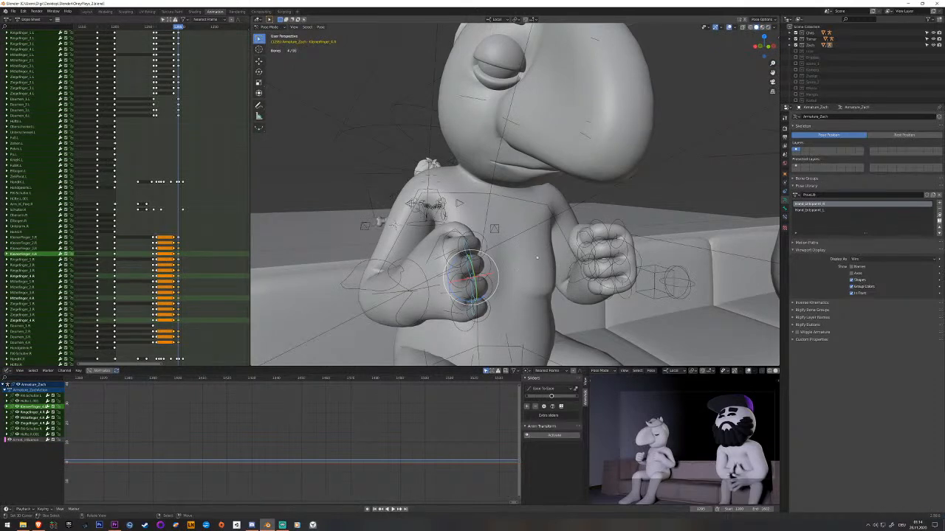
{"action": "middle_click_drag", "start_coordinate": [458, 238], "coordinate": [474, 257]}
{"action": "left_click", "coordinate": [439, 271]}
{"action": "left_click", "coordinate": [448, 257]}
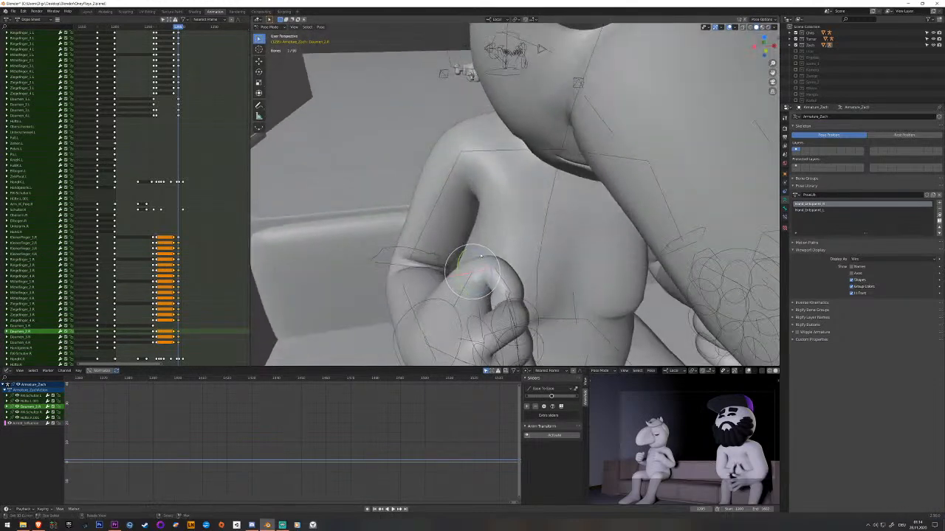
{"action": "left_click_drag", "start_coordinate": [483, 256], "coordinate": [478, 257]}
{"action": "key", "text": "ctrl+z"}
{"action": "left_click", "coordinate": [466, 284]}
{"action": "left_click_drag", "start_coordinate": [465, 295], "coordinate": [454, 301]}
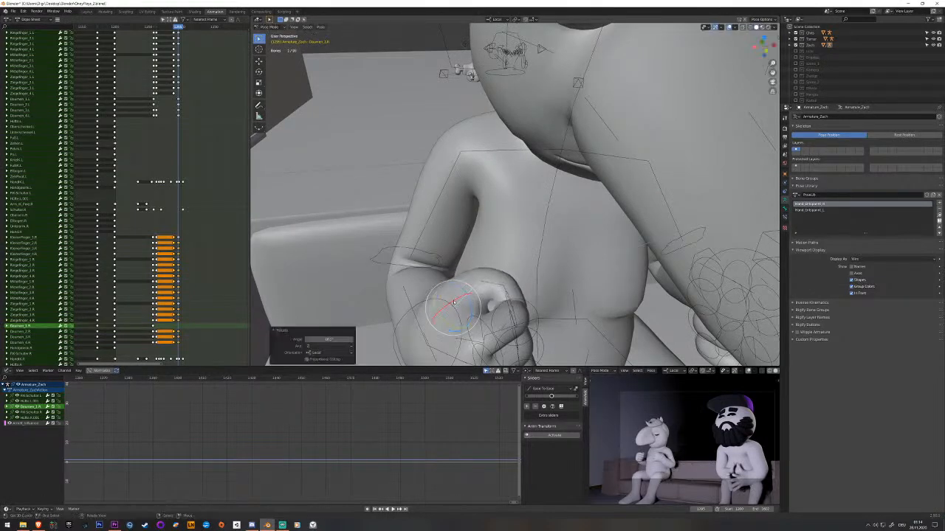
{"action": "middle_click_drag", "start_coordinate": [487, 291], "coordinate": [383, 251]}
{"action": "key", "text": "i"}
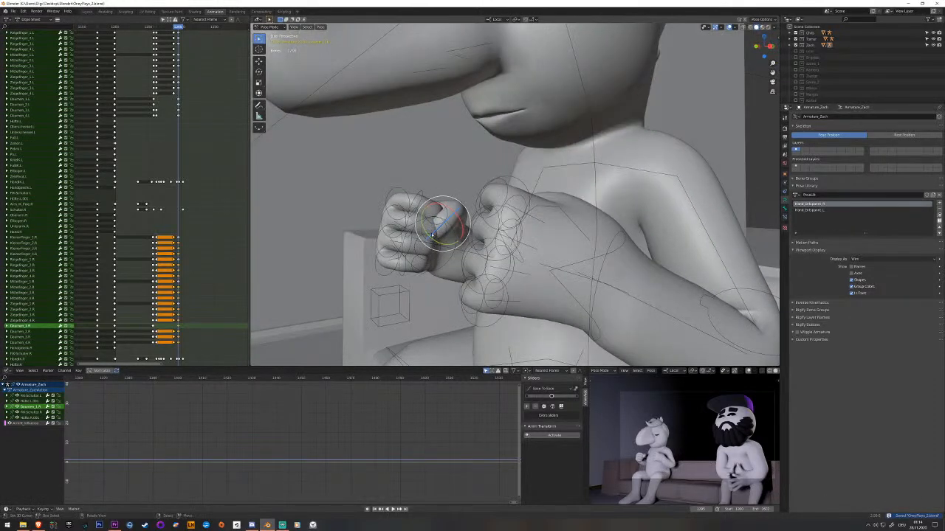
Rotate the thumb bone Daumen_2.R to refine how it sits on the fist, keyframe it and save the file.
{"action": "middle_click_drag", "start_coordinate": [447, 226], "coordinate": [427, 245]}
{"action": "right_click", "coordinate": [447, 208]}
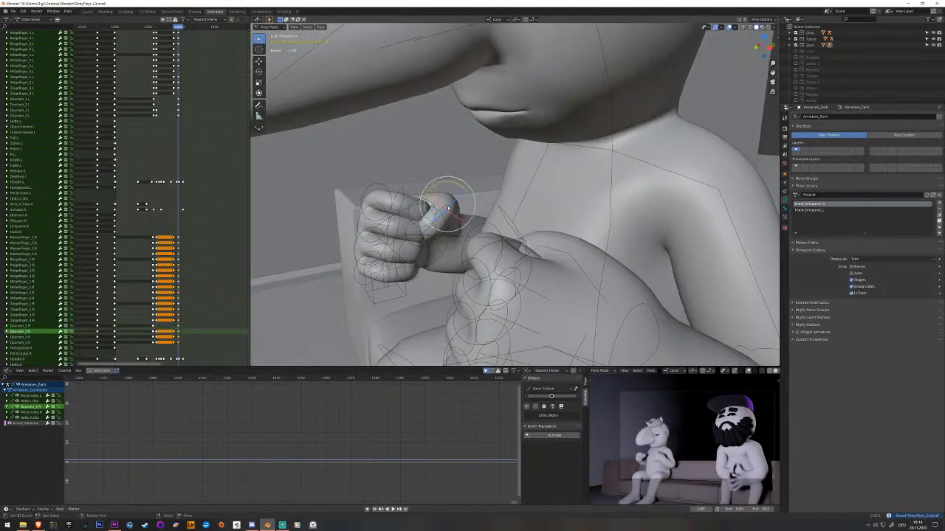
{"action": "key", "text": "r"}
{"action": "left_click", "coordinate": [450, 180]}
{"action": "key", "text": "i"}
{"action": "key", "text": "ctrl+s"}
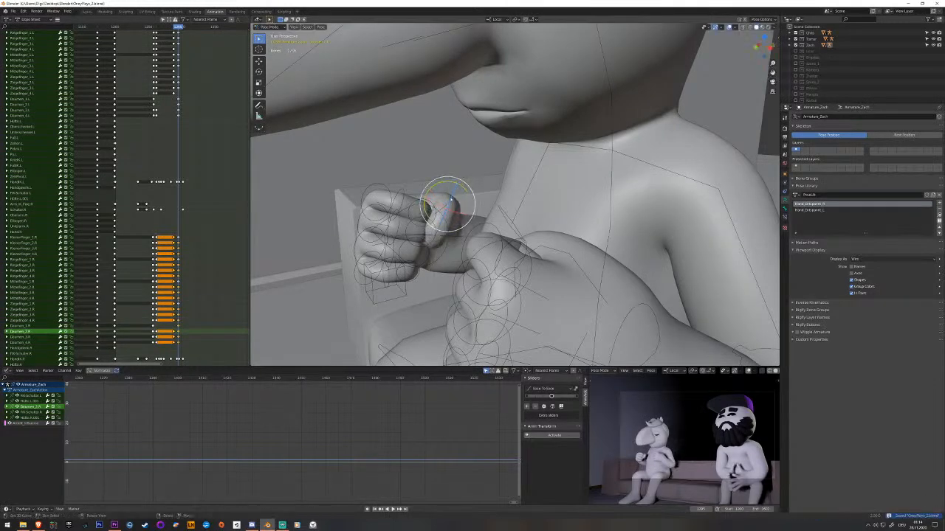
Play and scrub through the hands closing into fists, examine the right thumb from several angles and save the file.
{"action": "middle_click_drag", "start_coordinate": [451, 198], "coordinate": [499, 219]}
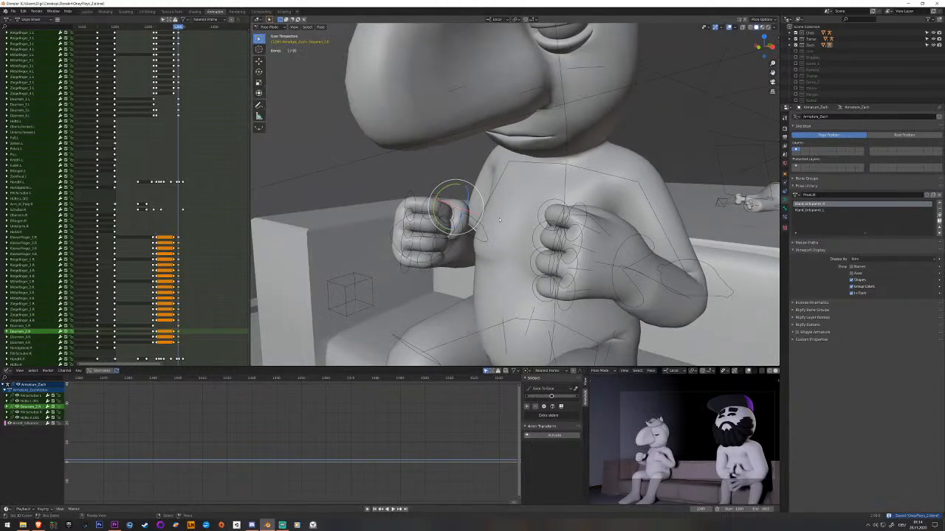
{"action": "key", "text": "space"}
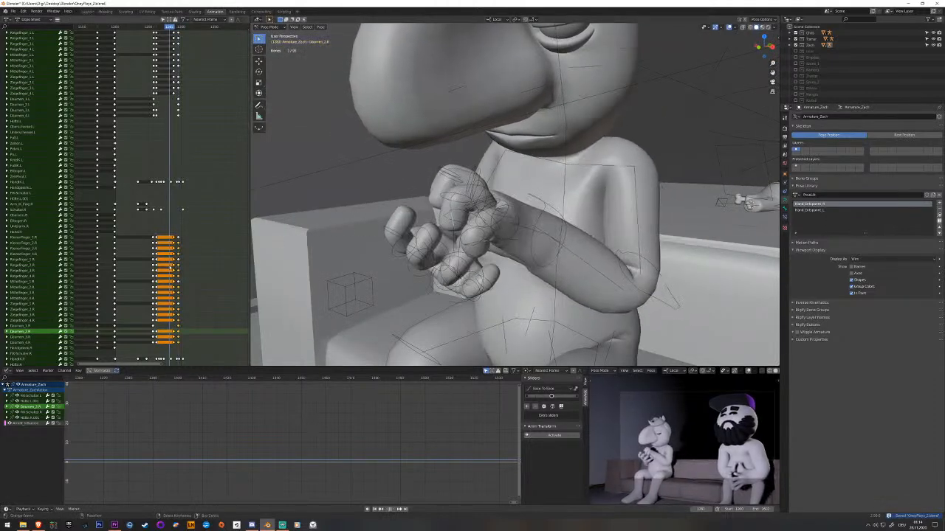
{"action": "key", "text": "space"}
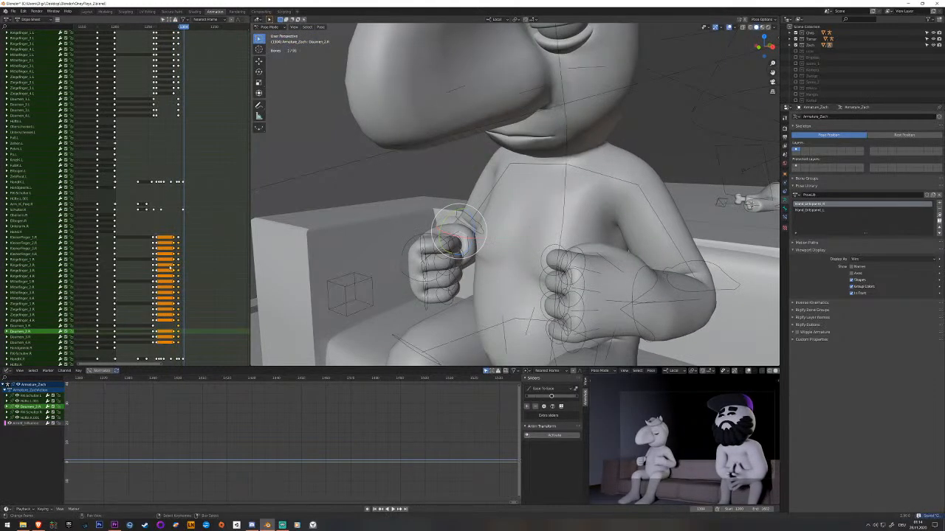
{"action": "left_click_drag", "start_coordinate": [176, 270], "coordinate": [173, 271]}
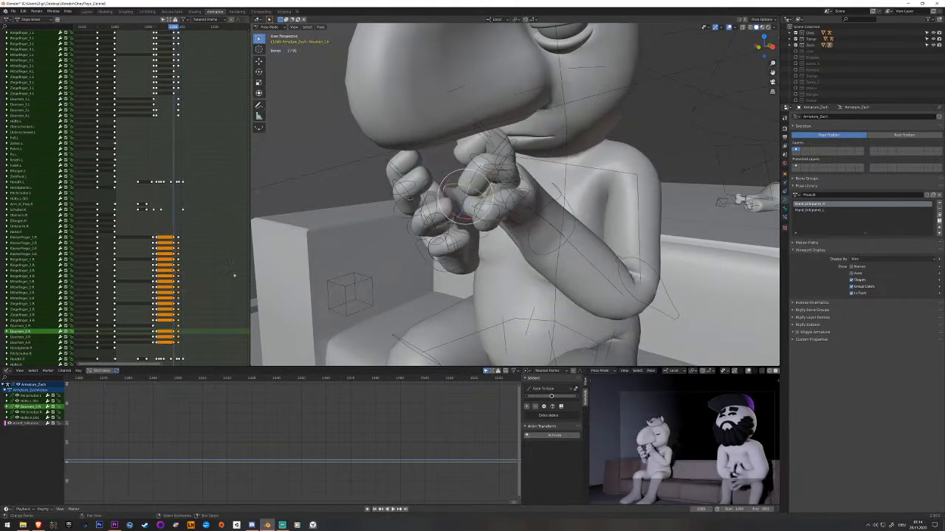
{"action": "left_click", "coordinate": [282, 525]}
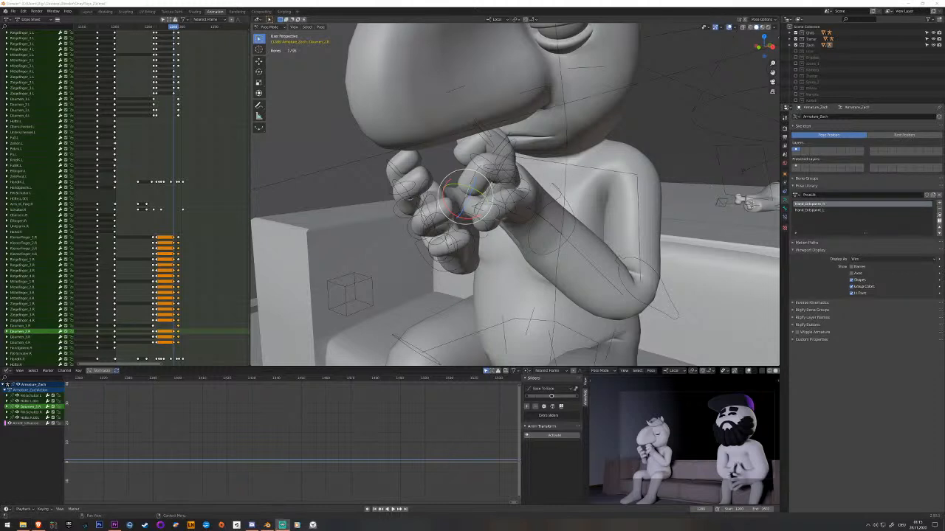
{"action": "left_click", "coordinate": [547, 211]}
{"action": "key", "text": "ctrl+s"}
{"action": "mouse_move", "coordinate": [422, 223]}
{"action": "middle_mouse_down"}
{"action": "mouse_move", "coordinate": [469, 248]}
{"action": "mouse_move", "coordinate": [434, 223]}
{"action": "middle_mouse_up"}
{"action": "key", "text": "space"}
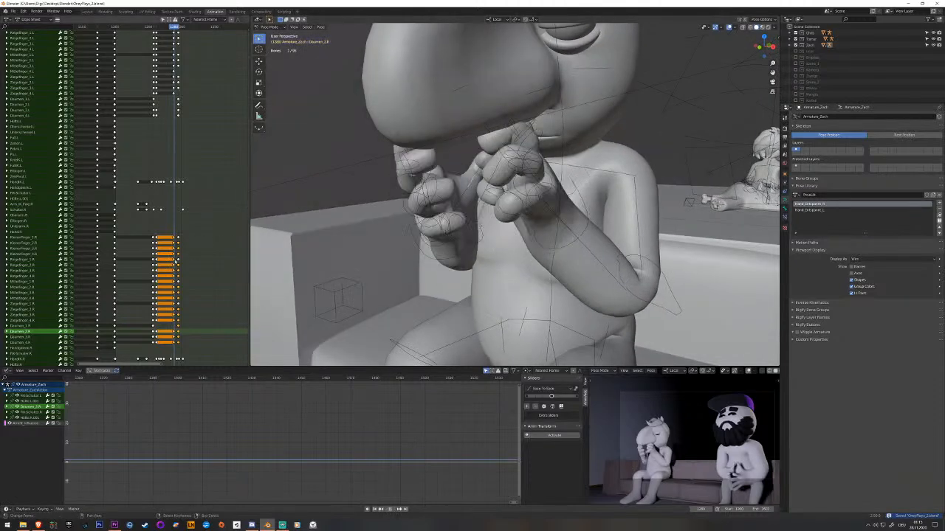
{"action": "key", "text": "space"}
{"action": "key", "text": "ctrl+s"}
{"action": "middle_click_drag", "start_coordinate": [537, 224], "coordinate": [501, 228]}
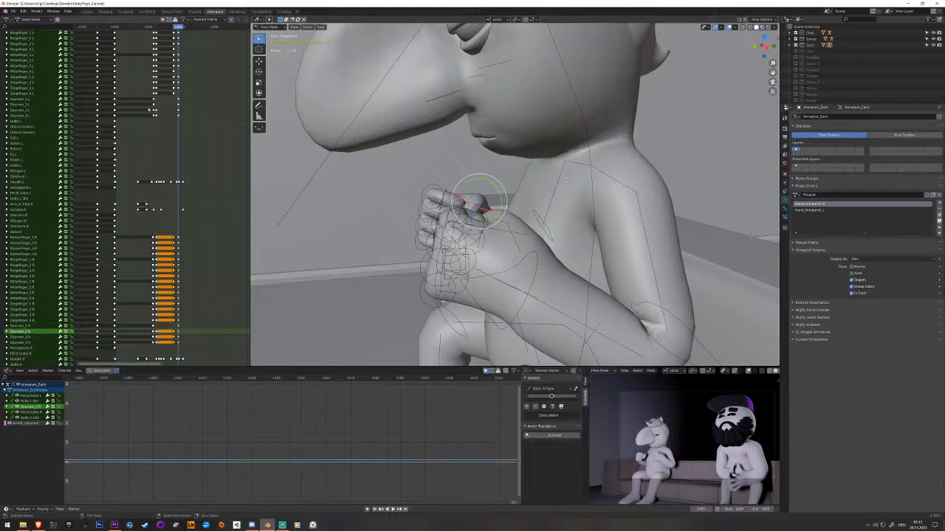
{"action": "middle_click_drag", "start_coordinate": [337, 159], "coordinate": [492, 174]}
{"action": "key", "text": "ctrl+s"}
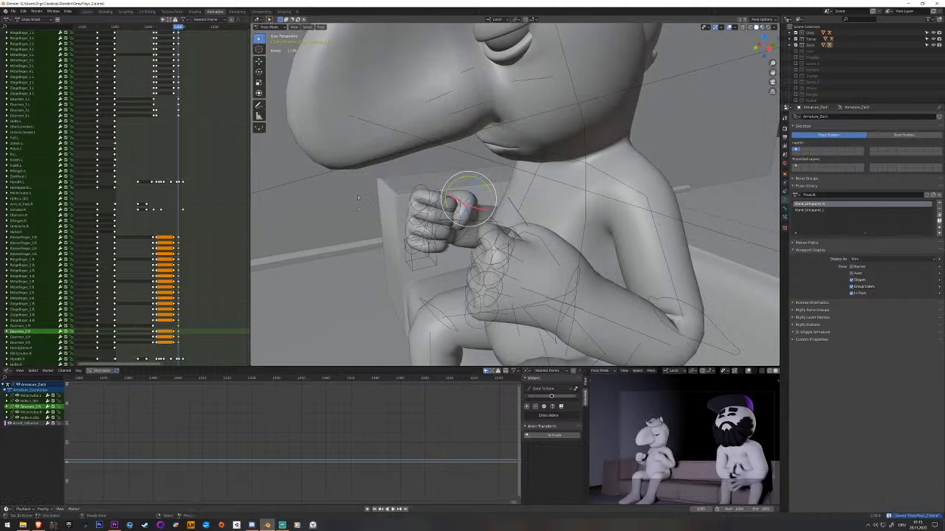
Deselect all bones and play the stretch following the final hand keyframes to judge the timing of the shot.
{"action": "left_click_drag", "start_coordinate": [176, 248], "coordinate": [184, 245]}
{"action": "key", "text": "alt+a"}
{"action": "scroll", "coordinate": [589, 248], "scroll_direction": "down", "scroll_amount": 2}
{"action": "middle_click_drag", "start_coordinate": [192, 239], "coordinate": [128, 218]}
{"action": "key", "text": "space"}
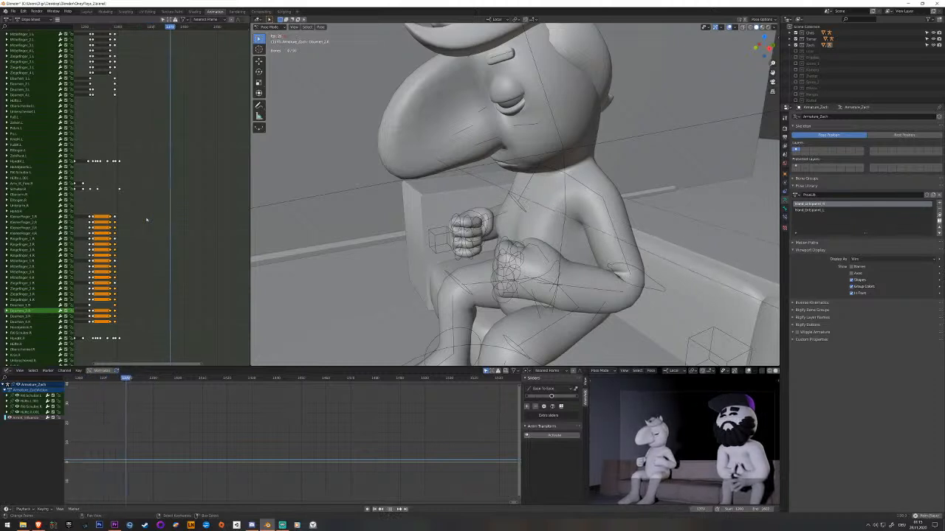
{"action": "key", "text": "Escape"}
{"action": "left_click_drag", "start_coordinate": [130, 231], "coordinate": [122, 230]}
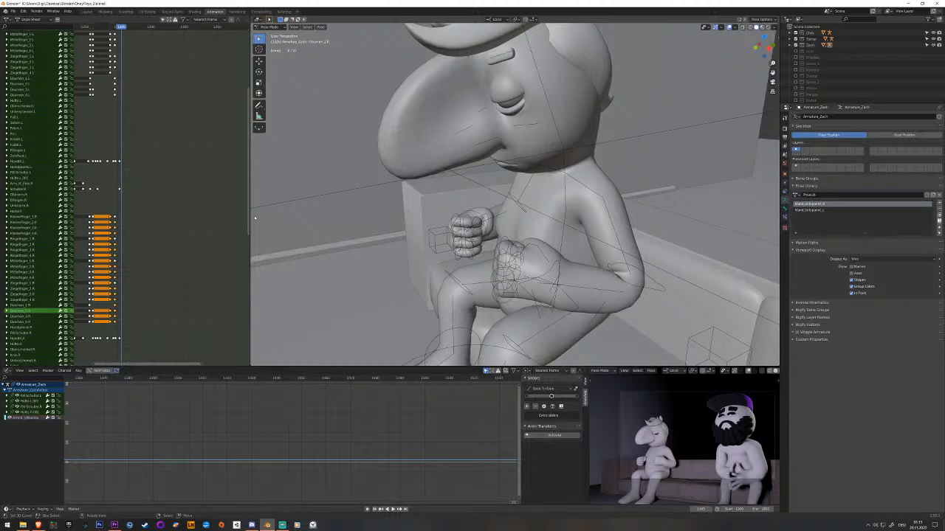
{"action": "key", "text": "space"}
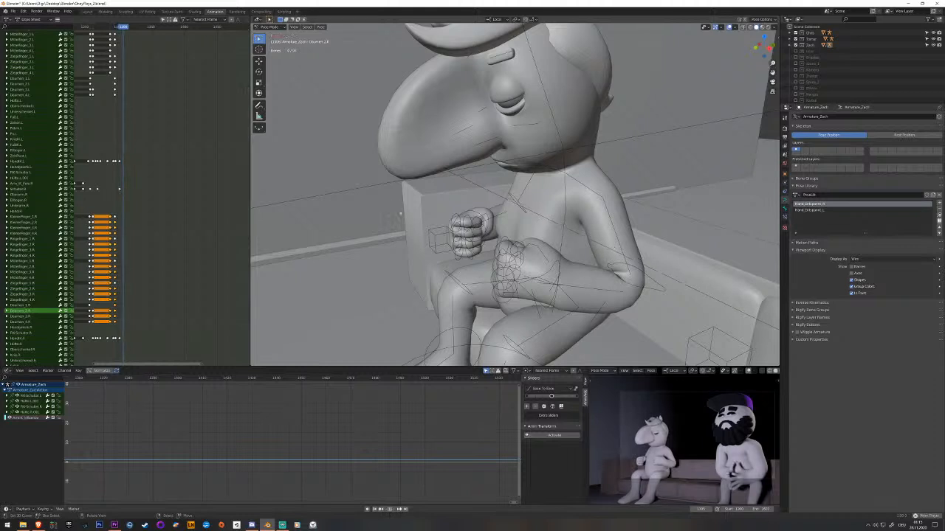
{"action": "key", "text": "space"}
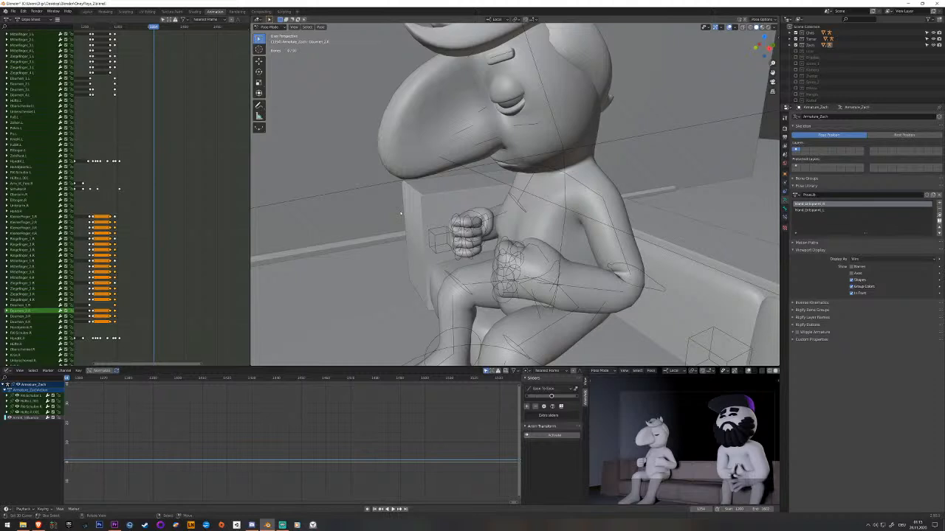
{"action": "left_click", "coordinate": [110, 183]}
{"action": "key", "text": "space"}
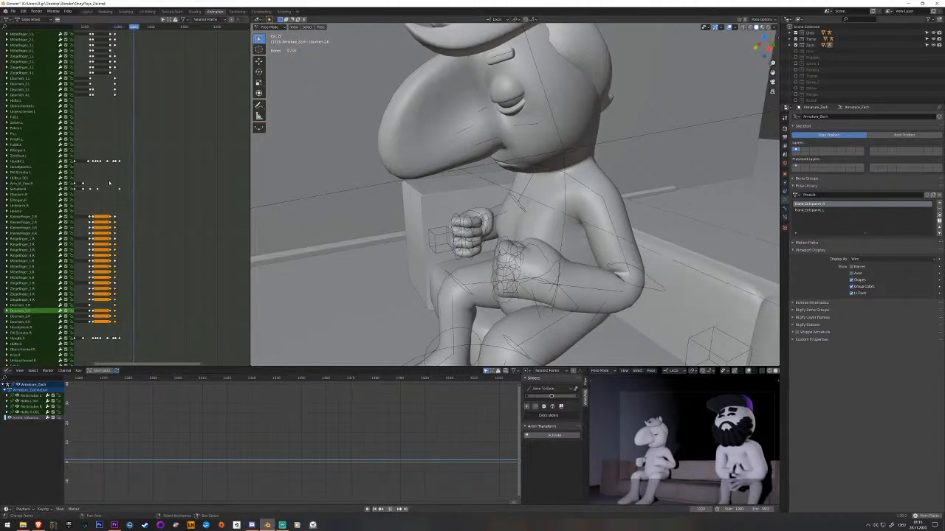
{"action": "key", "text": "space"}
At the fist keyframe, select all left finger and thumb bones and add their pose to the pose library as Hand_Faust_L.
{"action": "middle_click_drag", "start_coordinate": [407, 231], "coordinate": [491, 201]}
{"action": "left_click", "coordinate": [114, 234]}
{"action": "scroll", "coordinate": [602, 227], "scroll_direction": "up", "scroll_amount": 2}
{"action": "middle_click_drag", "start_coordinate": [604, 212], "coordinate": [558, 152], "text": "shift"}
{"action": "key", "text": "c"}
{"action": "mouse_move", "coordinate": [567, 149]}
{"action": "left_mouse_down"}
{"action": "mouse_move", "coordinate": [584, 128]}
{"action": "mouse_move", "coordinate": [597, 190]}
{"action": "left_mouse_up"}
{"action": "key", "text": "Escape"}
{"action": "middle_click_drag", "start_coordinate": [622, 174], "coordinate": [561, 203]}
{"action": "left_click", "coordinate": [620, 183], "text": "shift"}
{"action": "left_click", "coordinate": [618, 186], "text": "shift"}
{"action": "left_click", "coordinate": [610, 181], "text": "shift"}
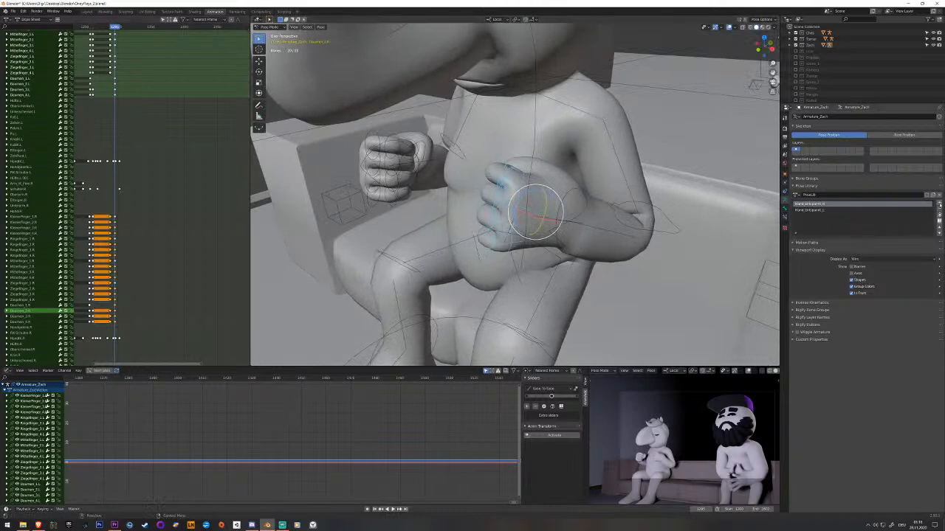
{"action": "left_click", "coordinate": [939, 203]}
{"action": "left_click", "coordinate": [927, 204]}
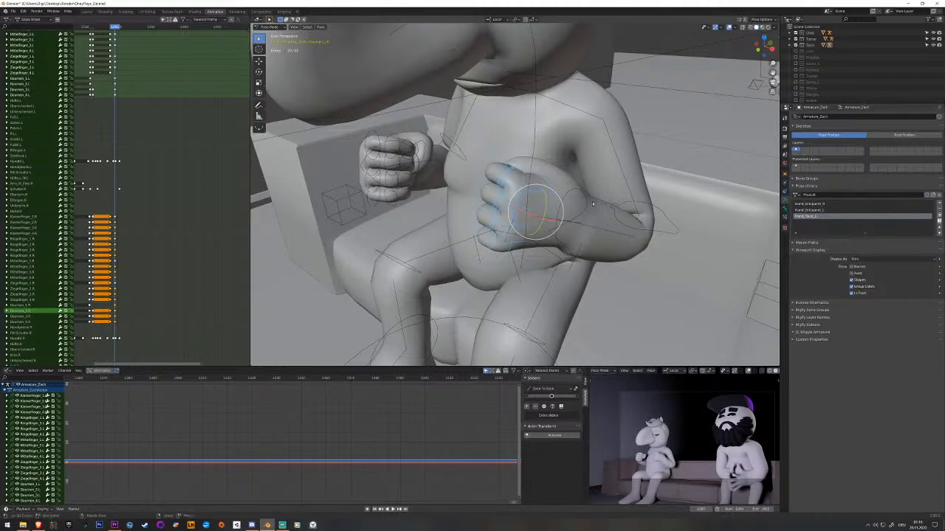
Select all right finger and thumb bones, add their pose to the pose library as Hand_Faust_R and save the file.
{"action": "mouse_move", "coordinate": [559, 209]}
{"action": "middle_mouse_down"}
{"action": "mouse_move", "coordinate": [483, 210]}
{"action": "mouse_move", "coordinate": [550, 220]}
{"action": "middle_mouse_up"}
{"action": "middle_click_drag", "start_coordinate": [399, 210], "coordinate": [698, 182]}
{"action": "key", "text": "alt+a"}
{"action": "key", "text": "c"}
{"action": "mouse_move", "coordinate": [659, 201]}
{"action": "left_mouse_down"}
{"action": "mouse_move", "coordinate": [639, 204]}
{"action": "mouse_move", "coordinate": [641, 189]}
{"action": "mouse_move", "coordinate": [622, 186]}
{"action": "mouse_move", "coordinate": [651, 210]}
{"action": "mouse_move", "coordinate": [657, 237]}
{"action": "left_mouse_up"}
{"action": "right_click", "coordinate": [657, 237]}
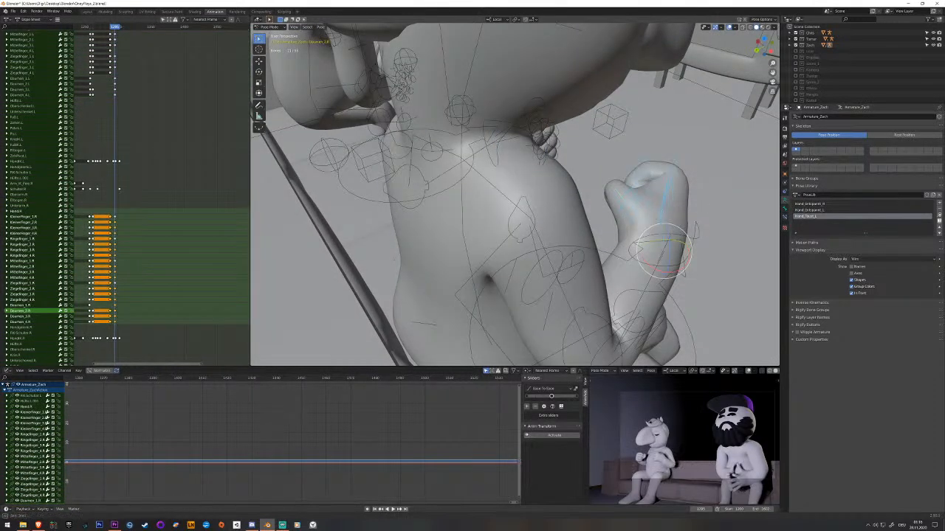
{"action": "middle_click_drag", "start_coordinate": [657, 238], "coordinate": [565, 140]}
{"action": "left_click", "coordinate": [577, 281], "text": "shift"}
{"action": "middle_click_drag", "start_coordinate": [578, 281], "coordinate": [487, 299]}
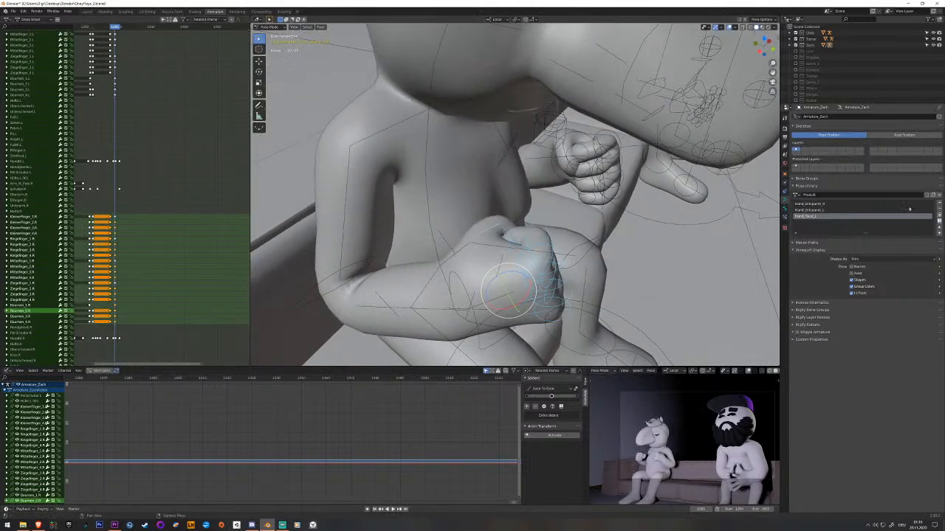
{"action": "left_click", "coordinate": [939, 205]}
{"action": "left_click", "coordinate": [918, 205]}
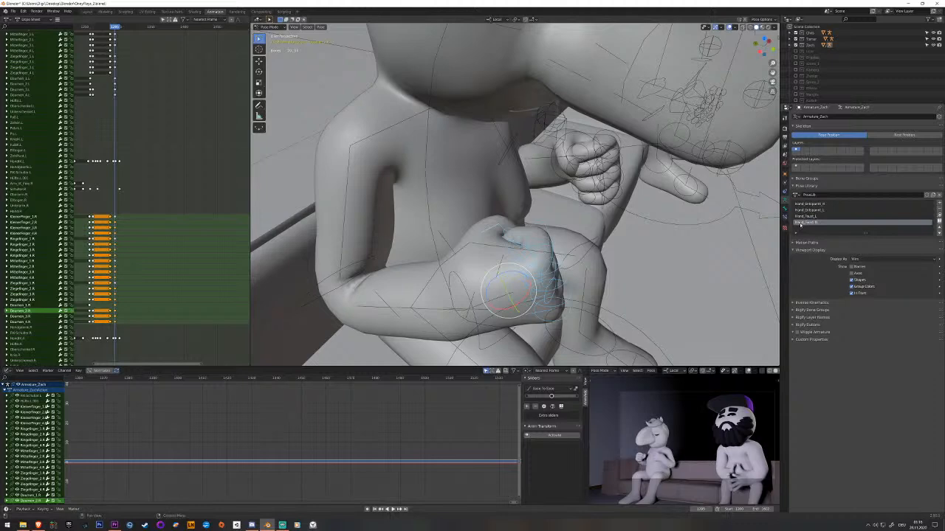
{"action": "middle_click_drag", "start_coordinate": [665, 238], "coordinate": [561, 244]}
{"action": "key", "text": "ctrl+s"}
Try the library pose Hand_Entspannt_R on the selected right hand, and reapply Hand_Faust_R.
{"action": "left_click", "coordinate": [831, 211]}
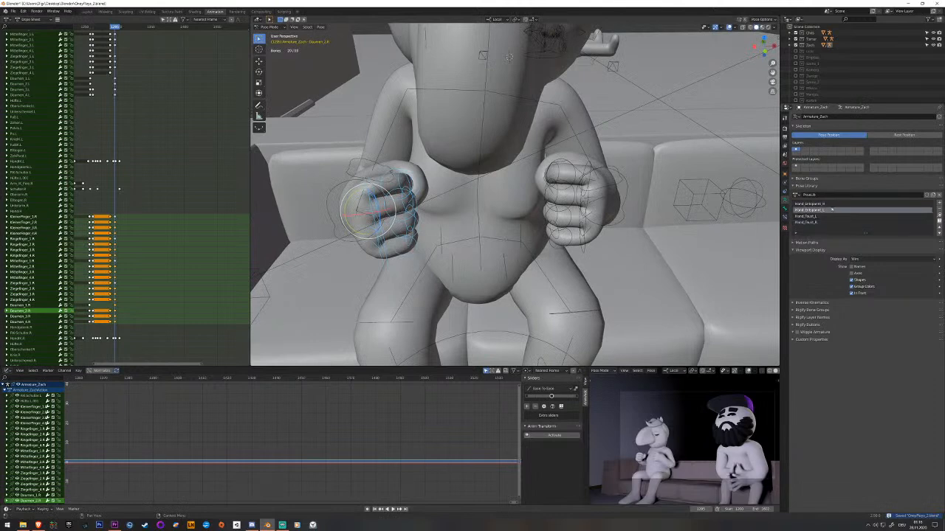
{"action": "left_click", "coordinate": [829, 204]}
{"action": "left_click", "coordinate": [939, 216]}
{"action": "middle_click_drag", "start_coordinate": [686, 221], "coordinate": [747, 236]}
{"action": "left_click", "coordinate": [823, 223]}
{"action": "left_click", "coordinate": [938, 220]}
{"action": "middle_click_drag", "start_coordinate": [664, 222], "coordinate": [731, 229]}
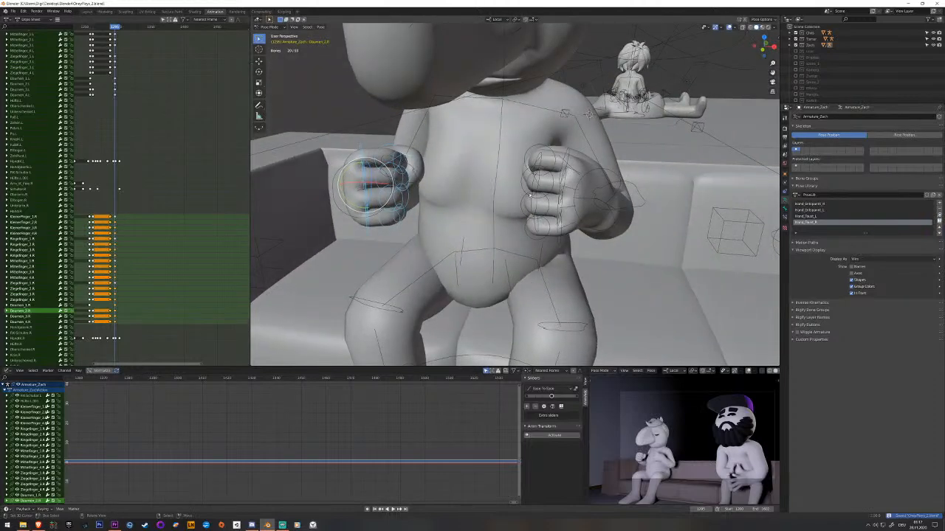
Scrub back to just before the fist keyframe and play the hand motion from the character's side.
{"action": "middle_click_drag", "start_coordinate": [530, 196], "coordinate": [451, 218]}
{"action": "left_click_drag", "start_coordinate": [128, 207], "coordinate": [113, 205]}
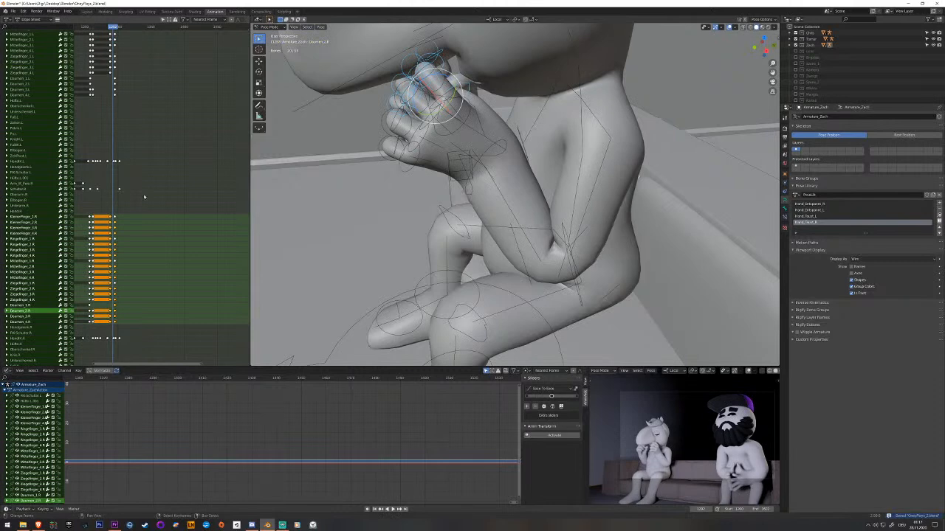
{"action": "key", "text": "space"}
{"action": "key", "text": "space"}
{"action": "middle_click_drag", "start_coordinate": [317, 214], "coordinate": [369, 191]}
{"action": "key", "text": "space"}
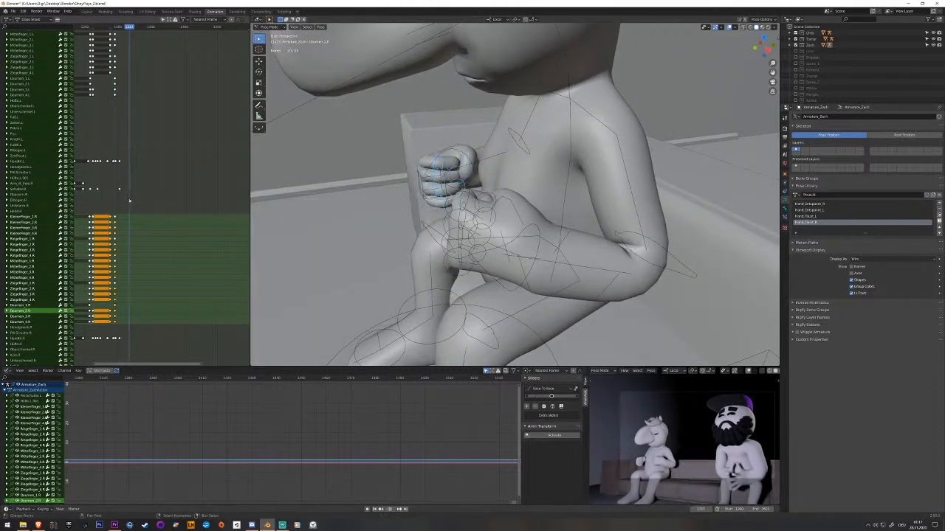
Stop playback just after the fist keyframe and apply the library pose Hand_Entspannt_R to the right hand.
{"action": "key", "text": "space"}
{"action": "middle_click_drag", "start_coordinate": [451, 198], "coordinate": [529, 189]}
{"action": "left_click", "coordinate": [853, 214]}
{"action": "left_click", "coordinate": [852, 210]}
{"action": "left_click", "coordinate": [854, 205]}
{"action": "left_click", "coordinate": [940, 215]}
{"action": "left_click", "coordinate": [440, 152]}
{"action": "left_click", "coordinate": [505, 151]}
{"action": "left_click", "coordinate": [519, 216]}
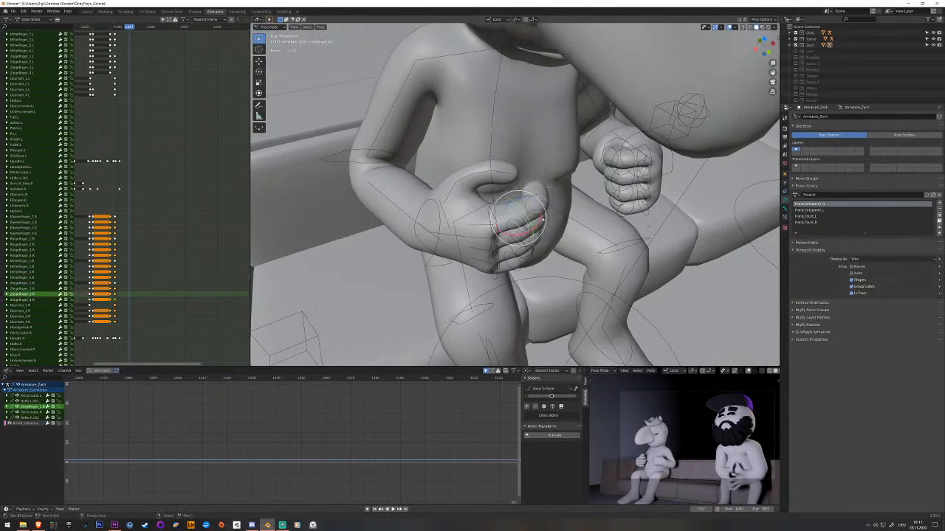
Select the bones of the four right fingers, straighten them out of the curled pose and key them at frame 1217.
{"action": "left_click", "coordinate": [527, 201]}
{"action": "key", "text": "c"}
{"action": "middle_click", "coordinate": [572, 219]}
{"action": "right_click", "coordinate": [573, 218]}
{"action": "mouse_move", "coordinate": [572, 218]}
{"action": "middle_mouse_down"}
{"action": "mouse_move", "coordinate": [533, 219]}
{"action": "mouse_move", "coordinate": [536, 245]}
{"action": "middle_mouse_up"}
{"action": "key", "text": "c"}
{"action": "right_click", "coordinate": [532, 230]}
{"action": "key", "text": "c"}
{"action": "middle_click", "coordinate": [521, 240]}
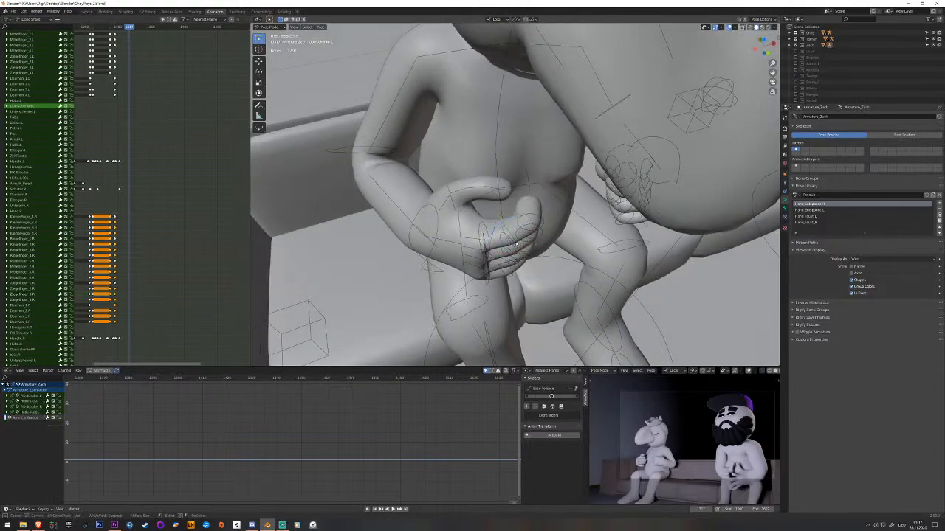
{"action": "left_click_drag", "start_coordinate": [515, 244], "coordinate": [521, 241]}
{"action": "right_click", "coordinate": [524, 231]}
{"action": "key", "text": "c"}
{"action": "left_click", "coordinate": [525, 236]}
{"action": "right_click", "coordinate": [527, 240]}
{"action": "mouse_move", "coordinate": [527, 240]}
{"action": "middle_mouse_down"}
{"action": "mouse_move", "coordinate": [533, 214]}
{"action": "mouse_move", "coordinate": [542, 236]}
{"action": "mouse_move", "coordinate": [533, 255]}
{"action": "middle_mouse_up"}
{"action": "key", "text": "c"}
{"action": "left_click_drag", "start_coordinate": [515, 250], "coordinate": [519, 242]}
{"action": "right_click", "coordinate": [520, 244]}
{"action": "middle_click_drag", "start_coordinate": [519, 244], "coordinate": [502, 235]}
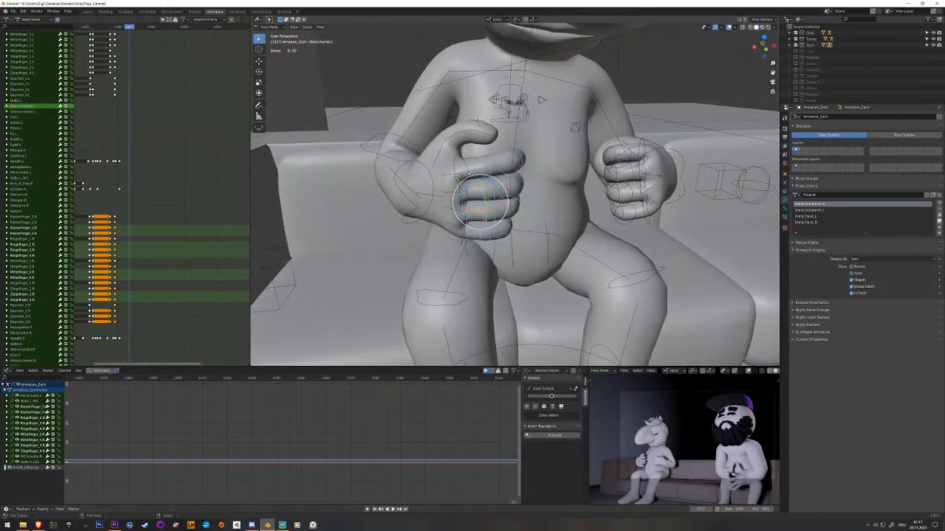
{"action": "left_click_drag", "start_coordinate": [481, 200], "coordinate": [468, 198]}
{"action": "left_click", "coordinate": [463, 241], "text": "shift"}
{"action": "middle_click_drag", "start_coordinate": [462, 240], "coordinate": [546, 191]}
{"action": "key", "text": "r"}
{"action": "left_click", "coordinate": [499, 231]}
{"action": "key", "text": "i"}
{"action": "left_click", "coordinate": [514, 212]}
Rotate the outermost bone of the right little finger slightly inward and key it.
{"action": "right_click", "coordinate": [490, 202]}
{"action": "left_click", "coordinate": [485, 296]}
{"action": "middle_click_drag", "start_coordinate": [485, 296], "coordinate": [538, 227]}
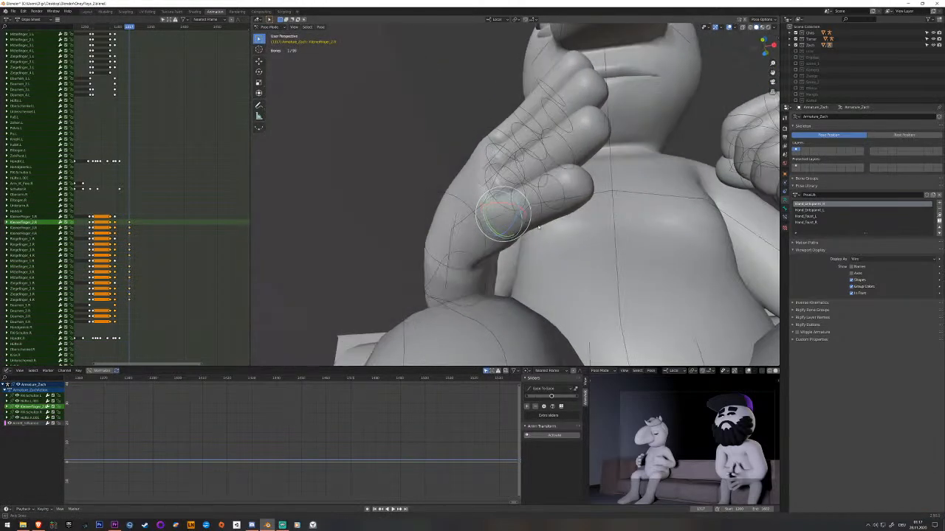
{"action": "left_click", "coordinate": [565, 189]}
{"action": "key", "text": "r"}
{"action": "left_click", "coordinate": [568, 188]}
{"action": "key", "text": "i"}
Bend the right little finger at its middle bone, Kleinerfinger_3.R, and key the rotation.
{"action": "left_click", "coordinate": [542, 193]}
{"action": "left_click", "coordinate": [537, 194]}
{"action": "key", "text": "r"}
{"action": "key", "text": "r"}
{"action": "left_click", "coordinate": [537, 194]}
{"action": "key", "text": "i"}
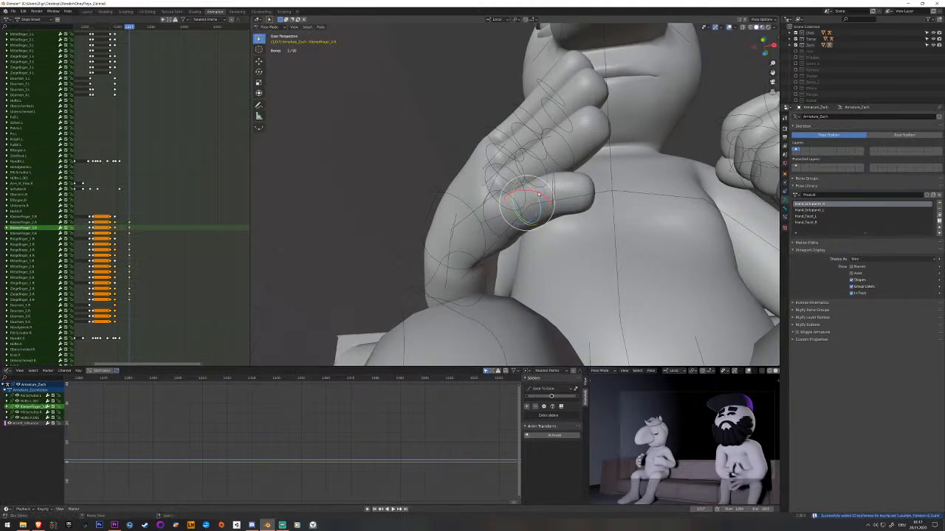
{"action": "left_click_drag", "start_coordinate": [539, 194], "coordinate": [550, 197]}
{"action": "key", "text": "i"}
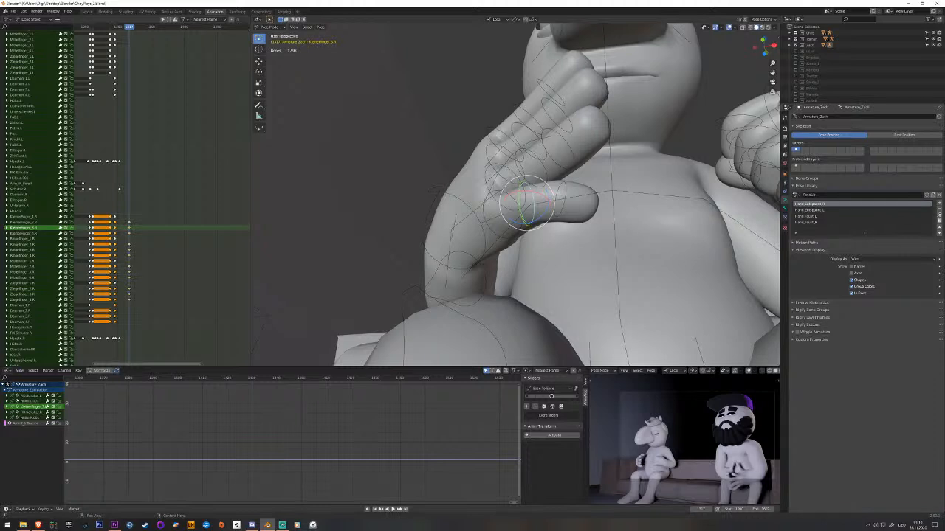
Bend the joints of the right ring finger into a relaxed curve and key them.
{"action": "key", "text": "alt+Tab"}
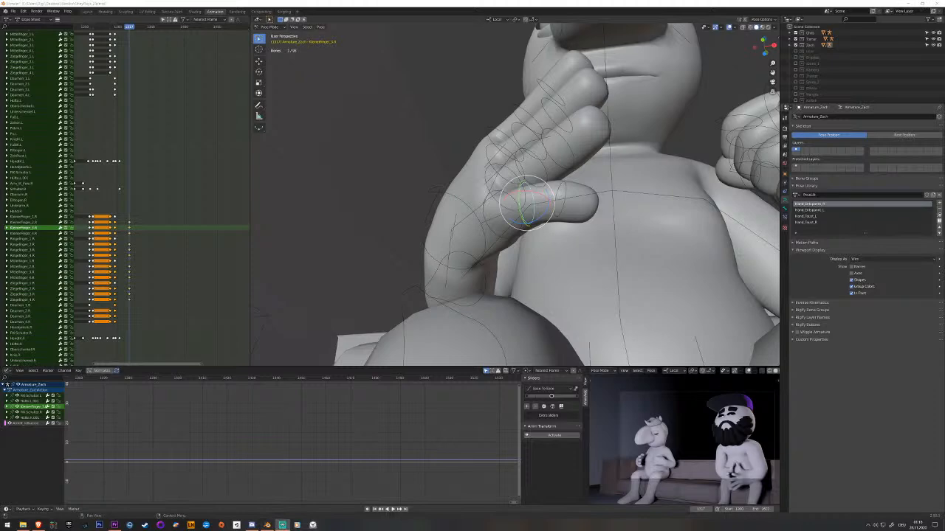
{"action": "middle_click_drag", "start_coordinate": [465, 197], "coordinate": [527, 194]}
{"action": "left_click", "coordinate": [529, 232]}
{"action": "left_click_drag", "start_coordinate": [529, 184], "coordinate": [529, 190]}
{"action": "key", "text": "i"}
{"action": "middle_click_drag", "start_coordinate": [529, 191], "coordinate": [504, 193]}
{"action": "left_click", "coordinate": [578, 167]}
{"action": "middle_click_drag", "start_coordinate": [577, 167], "coordinate": [551, 169]}
{"action": "left_click_drag", "start_coordinate": [550, 169], "coordinate": [530, 188]}
{"action": "key", "text": "i"}
{"action": "left_click", "coordinate": [527, 205]}
{"action": "mouse_move", "coordinate": [530, 190]}
{"action": "middle_mouse_down"}
{"action": "mouse_move", "coordinate": [539, 205]}
{"action": "mouse_move", "coordinate": [475, 224]}
{"action": "mouse_move", "coordinate": [540, 211]}
{"action": "mouse_move", "coordinate": [545, 200]}
{"action": "middle_mouse_up"}
Bend the outer bones of the right middle finger into a relaxed curve.
{"action": "left_click", "coordinate": [559, 176]}
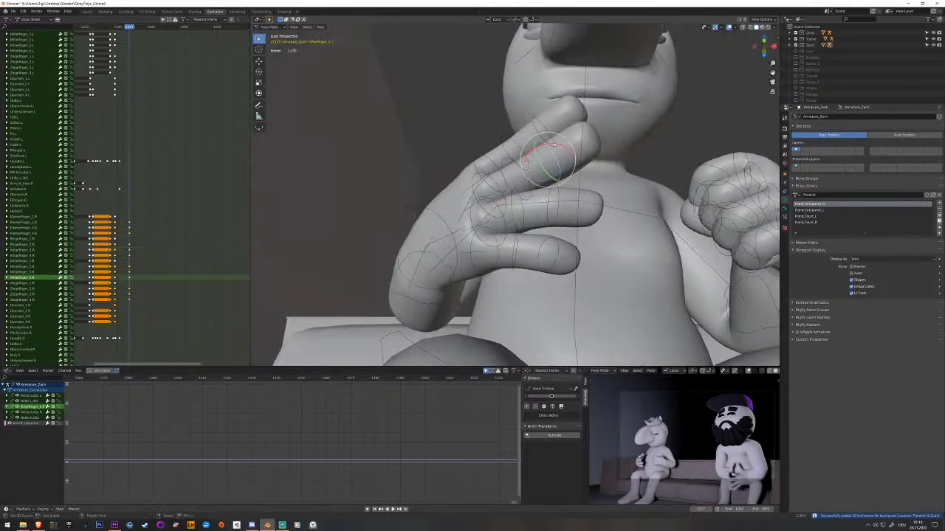
{"action": "left_click", "coordinate": [529, 166]}
{"action": "left_click_drag", "start_coordinate": [530, 166], "coordinate": [533, 171]}
{"action": "middle_click_drag", "start_coordinate": [533, 173], "coordinate": [510, 167]}
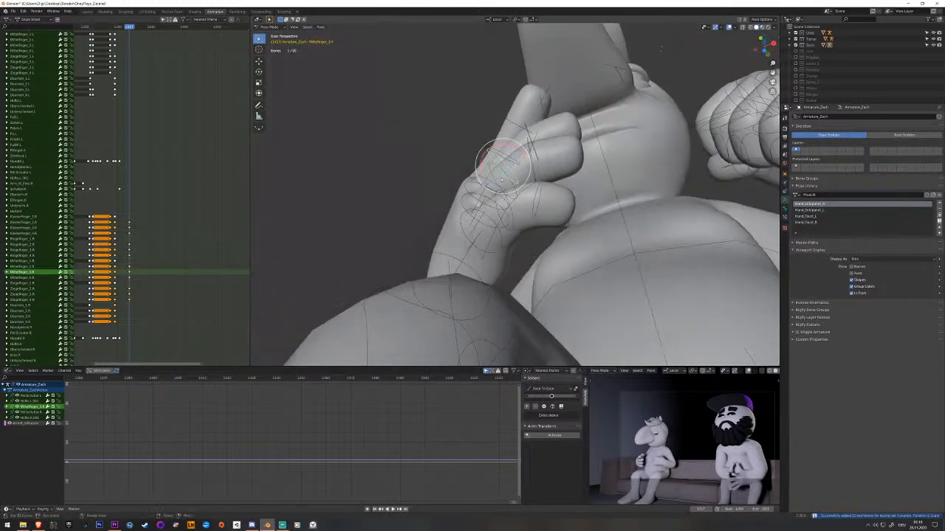
Rotate the right little finger's second bone, Kleinerfinger_2.R, to refine the finger's curl.
{"action": "left_click", "coordinate": [488, 221]}
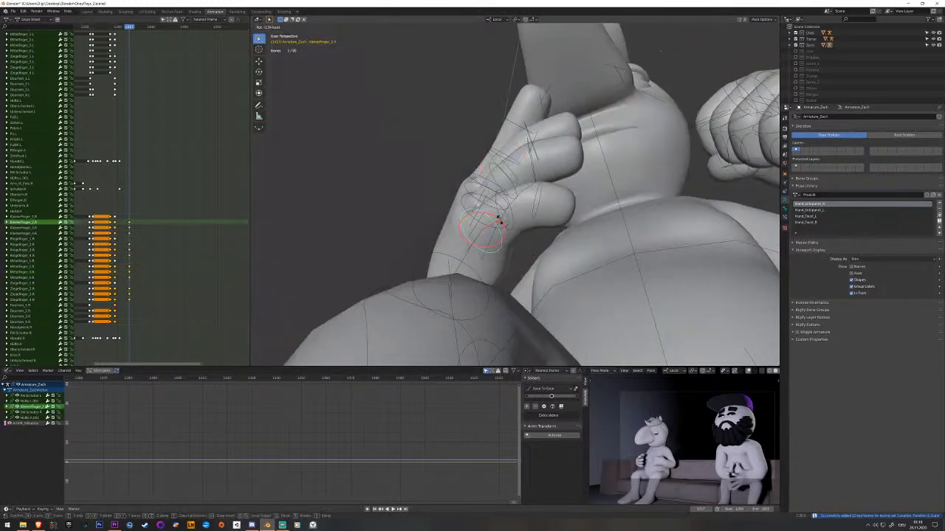
{"action": "key", "text": "r"}
{"action": "left_click", "coordinate": [500, 220]}
{"action": "left_click", "coordinate": [469, 214]}
{"action": "left_click_drag", "start_coordinate": [490, 192], "coordinate": [495, 194]}
{"action": "middle_click_drag", "start_coordinate": [557, 181], "coordinate": [507, 224]}
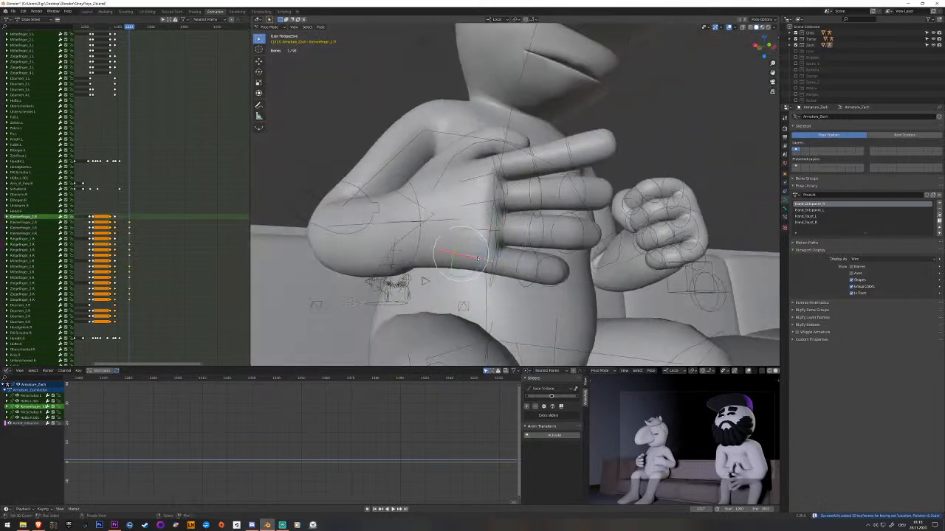
Rotate the base bones of the right little and ring fingers to even out their spacing, and key them.
{"action": "middle_click_drag", "start_coordinate": [477, 262], "coordinate": [481, 257]}
{"action": "left_click", "coordinate": [483, 253]}
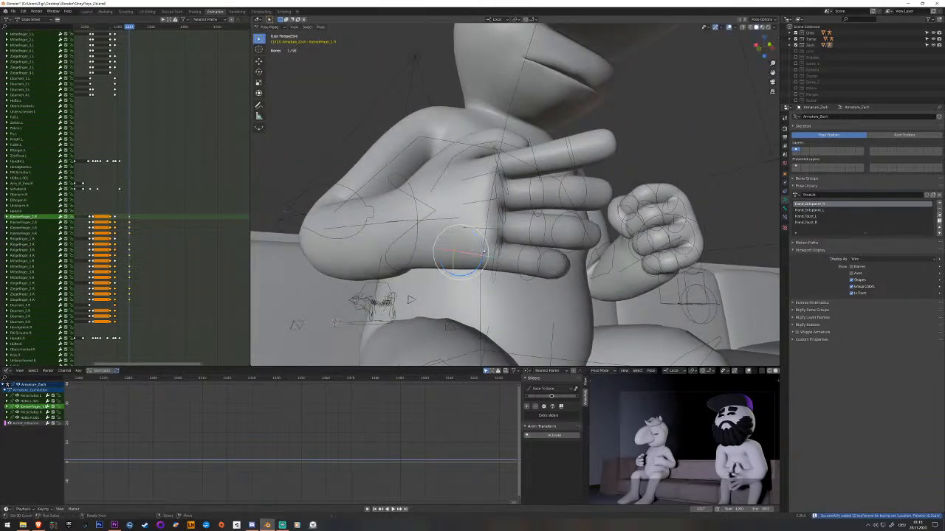
{"action": "right_click", "coordinate": [480, 231]}
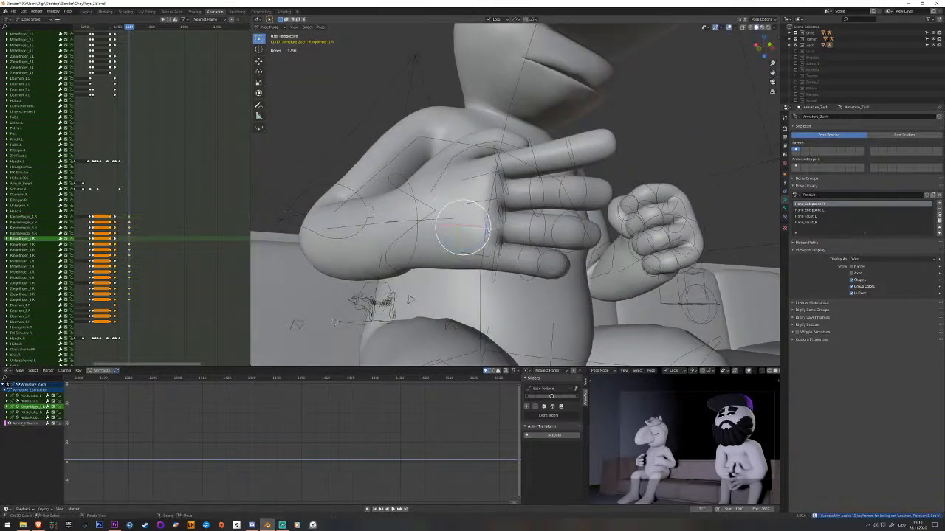
{"action": "middle_click_drag", "start_coordinate": [482, 230], "coordinate": [474, 234]}
{"action": "left_click_drag", "start_coordinate": [485, 226], "coordinate": [482, 242]}
{"action": "left_click", "coordinate": [480, 257]}
{"action": "key", "text": "i"}
{"action": "middle_click_drag", "start_coordinate": [481, 171], "coordinate": [490, 209]}
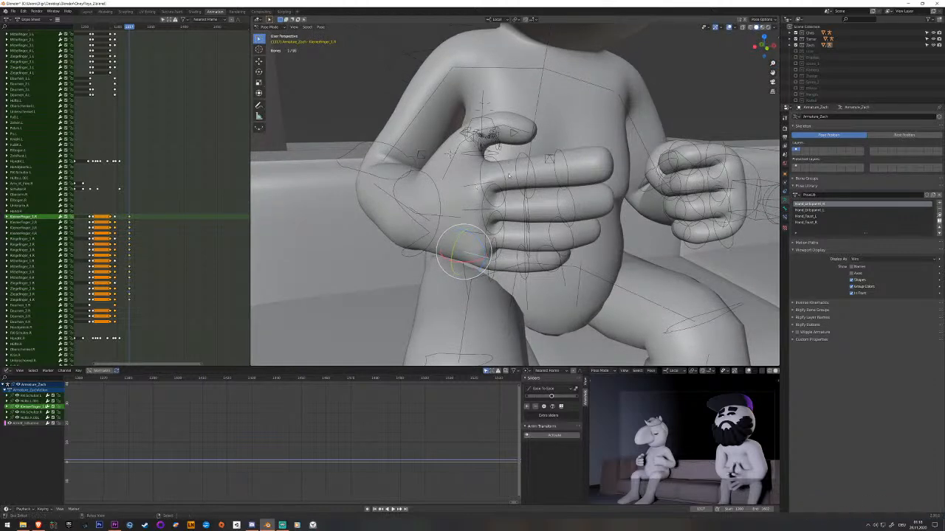
{"action": "middle_click_drag", "start_coordinate": [509, 176], "coordinate": [483, 177]}
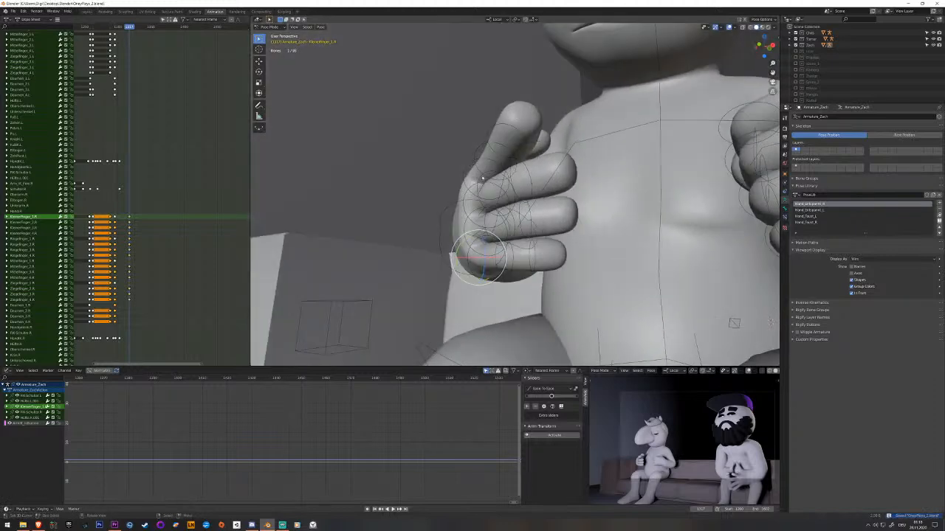
Bend the right index finger bone by bone into line with the other fingers, key its bones and save the file.
{"action": "right_click", "coordinate": [484, 177]}
{"action": "right_click", "coordinate": [465, 163]}
{"action": "right_click", "coordinate": [480, 164]}
{"action": "left_click_drag", "start_coordinate": [486, 169], "coordinate": [485, 174]}
{"action": "middle_click_drag", "start_coordinate": [485, 174], "coordinate": [485, 178]}
{"action": "right_click", "coordinate": [480, 179]}
{"action": "right_click", "coordinate": [485, 182]}
{"action": "left_click_drag", "start_coordinate": [485, 183], "coordinate": [500, 124]}
{"action": "key", "text": "i"}
{"action": "right_click", "coordinate": [485, 154]}
{"action": "key", "text": "i"}
{"action": "right_click", "coordinate": [495, 133]}
{"action": "key", "text": "i"}
{"action": "middle_click_drag", "start_coordinate": [513, 186], "coordinate": [583, 166]}
{"action": "key", "text": "ctrl+s"}
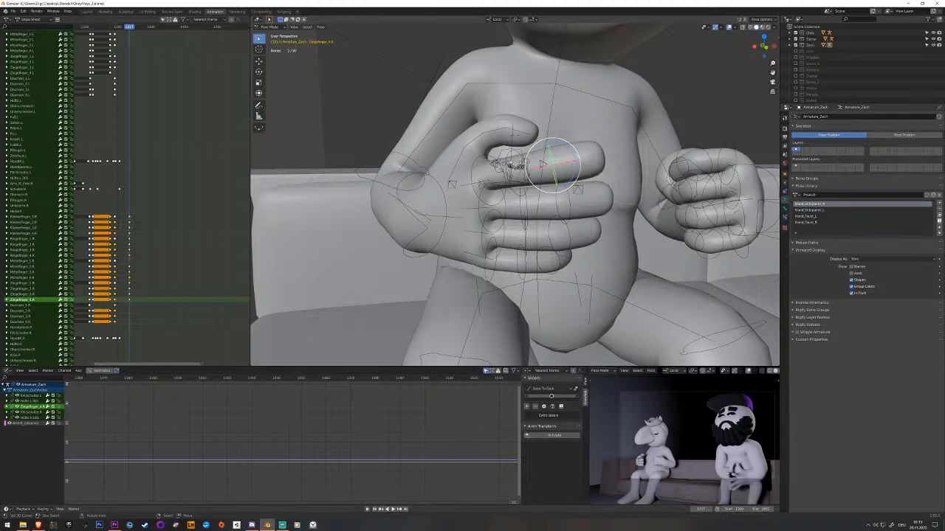
Rotate the right thumb's base bone, Daumen_1.R, to adjust the relaxed thumb.
{"action": "left_click", "coordinate": [463, 145]}
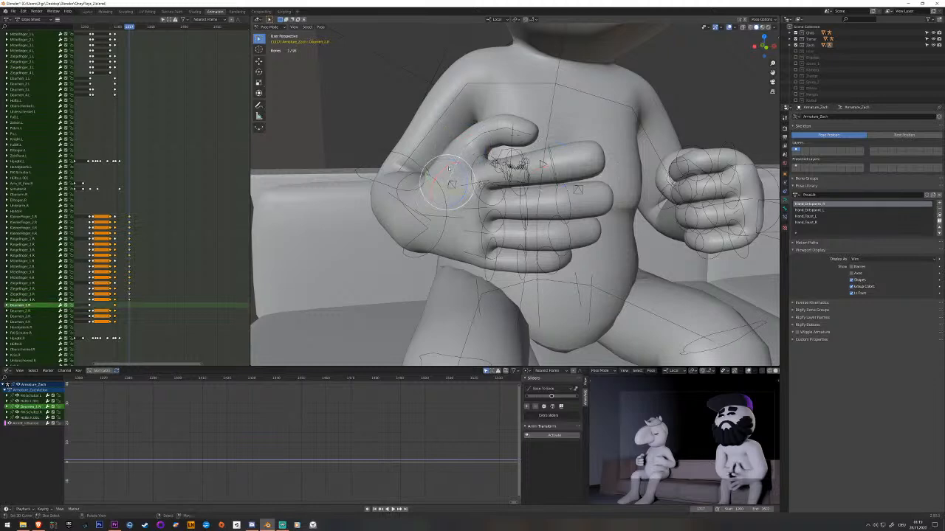
{"action": "key", "text": "r"}
{"action": "left_click_drag", "start_coordinate": [464, 175], "coordinate": [464, 174]}
{"action": "middle_click_drag", "start_coordinate": [473, 175], "coordinate": [435, 162]}
{"action": "left_click", "coordinate": [450, 155]}
Select all left finger and thumb bones, clear their rotation and key the open hand at frame 1217.
{"action": "key", "text": "c"}
{"action": "mouse_move", "coordinate": [450, 153]}
{"action": "left_mouse_down"}
{"action": "mouse_move", "coordinate": [456, 144]}
{"action": "mouse_move", "coordinate": [437, 209]}
{"action": "mouse_move", "coordinate": [458, 205]}
{"action": "left_mouse_up"}
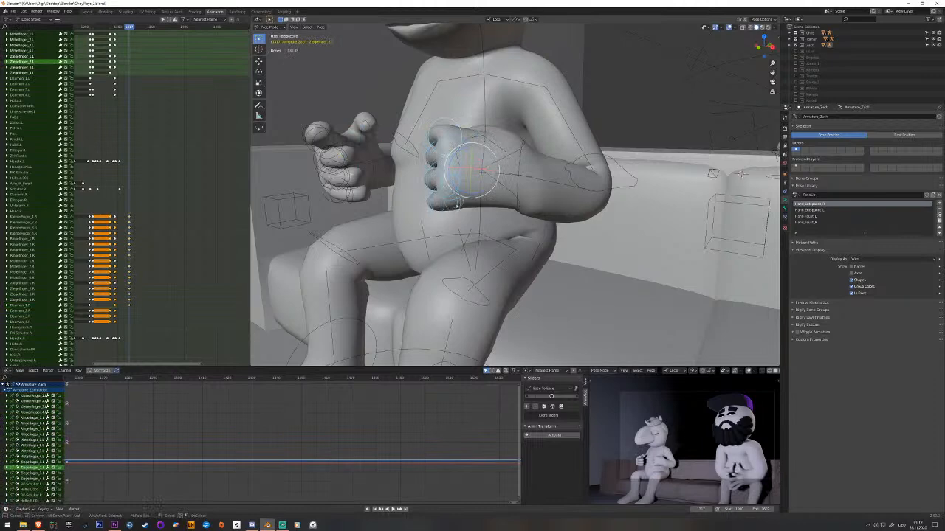
{"action": "middle_click_drag", "start_coordinate": [457, 205], "coordinate": [453, 199]}
{"action": "left_click_drag", "start_coordinate": [464, 159], "coordinate": [465, 145]}
{"action": "key", "text": "alt+r"}
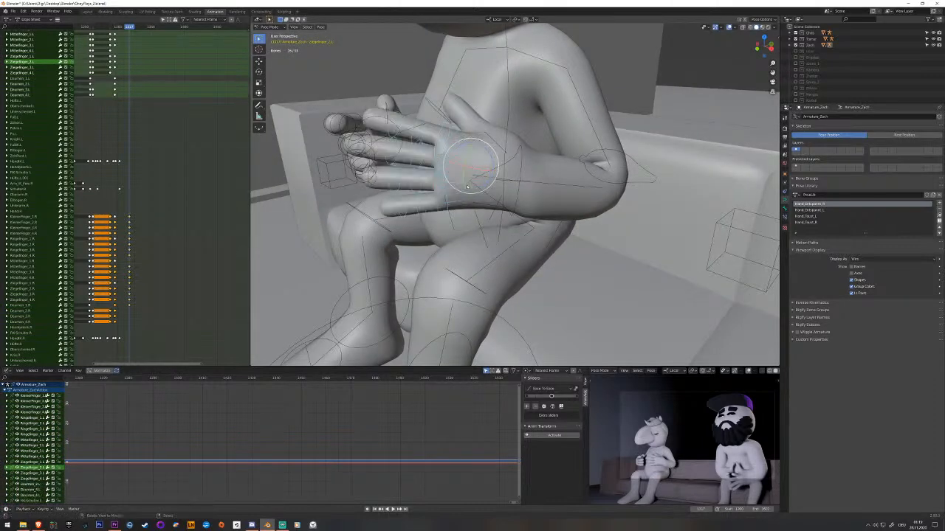
{"action": "middle_click_drag", "start_coordinate": [469, 198], "coordinate": [494, 229]}
{"action": "key", "text": "i"}
Rotate the base bones of the left little and middle fingers to narrow the spread of the open hand.
{"action": "right_click", "coordinate": [467, 214]}
{"action": "key", "text": "r"}
{"action": "left_click", "coordinate": [495, 225]}
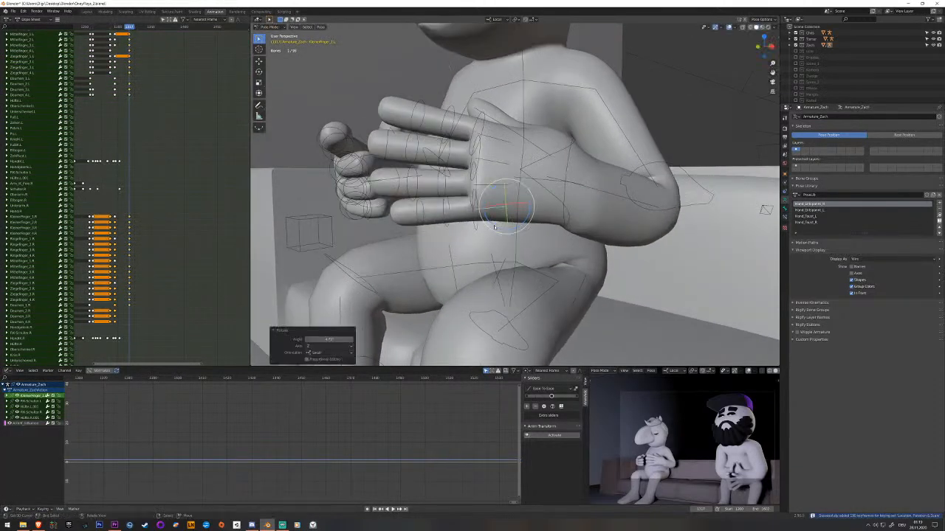
{"action": "right_click", "coordinate": [487, 166]}
{"action": "middle_click_drag", "start_coordinate": [488, 166], "coordinate": [489, 186]}
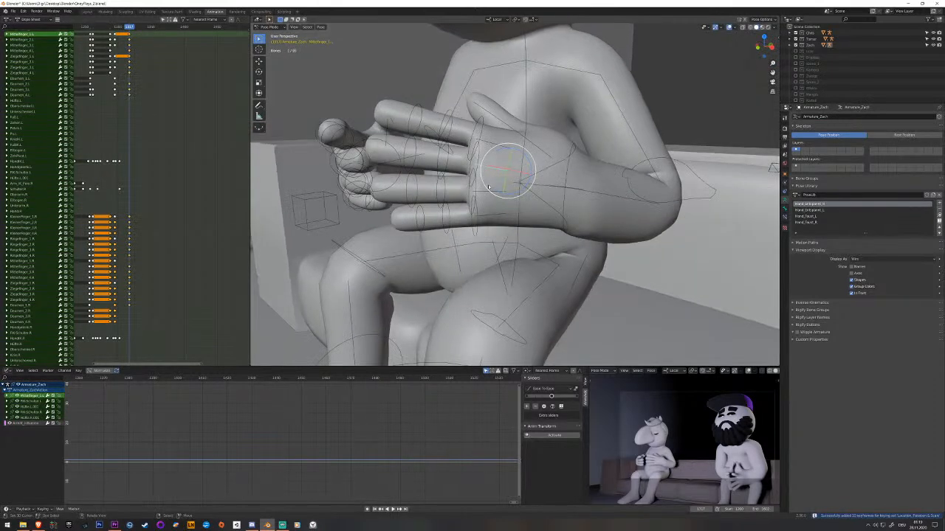
{"action": "key", "text": "r"}
{"action": "left_click", "coordinate": [518, 210]}
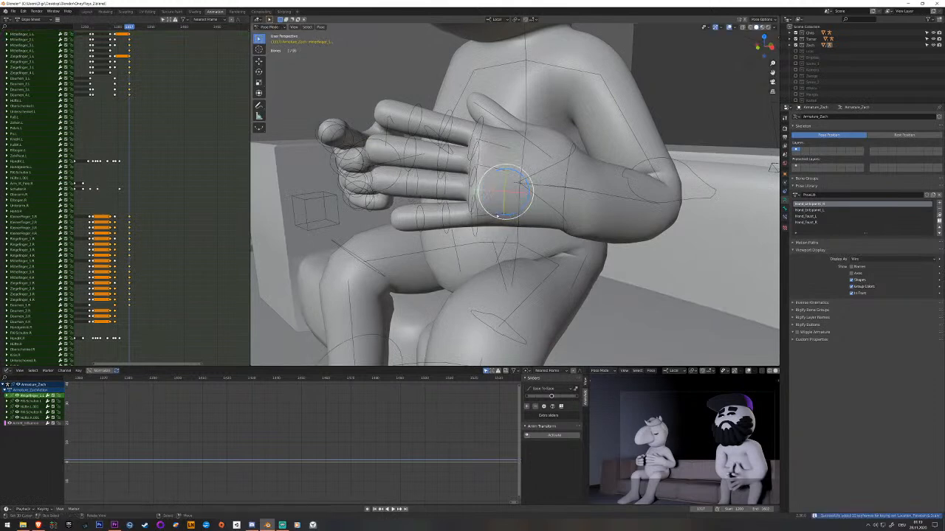
Rotate the base bones of the left little and index fingers closer to their neighbouring fingers.
{"action": "right_click", "coordinate": [506, 216]}
{"action": "key", "text": "r"}
{"action": "left_click", "coordinate": [525, 214]}
{"action": "right_click", "coordinate": [519, 161]}
{"action": "key", "text": "r"}
{"action": "left_click", "coordinate": [519, 163]}
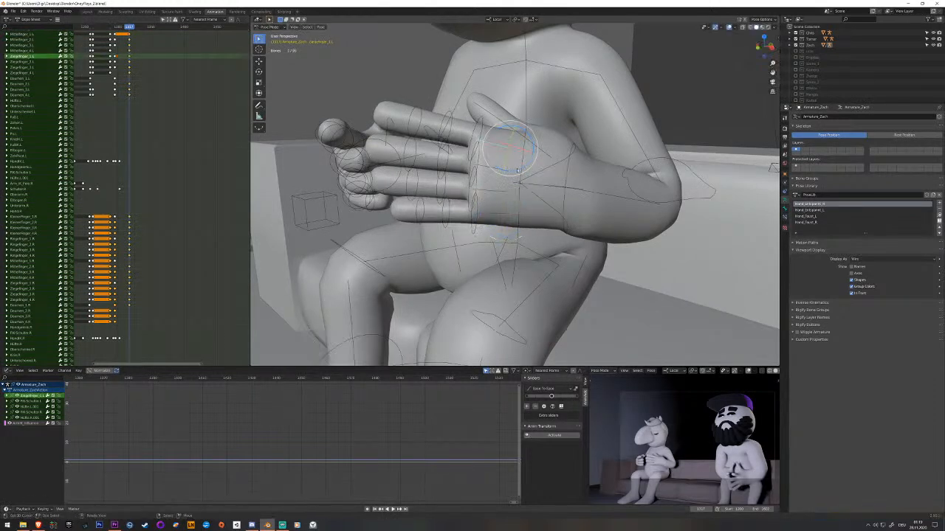
{"action": "middle_click_drag", "start_coordinate": [517, 160], "coordinate": [543, 134]}
{"action": "key", "text": "alt+a"}
Bend the left little finger's outer bones into a relaxed curve, undoing unwanted rotations, and key them.
{"action": "right_click", "coordinate": [490, 182]}
{"action": "middle_click_drag", "start_coordinate": [490, 183], "coordinate": [465, 153]}
{"action": "key", "text": "r"}
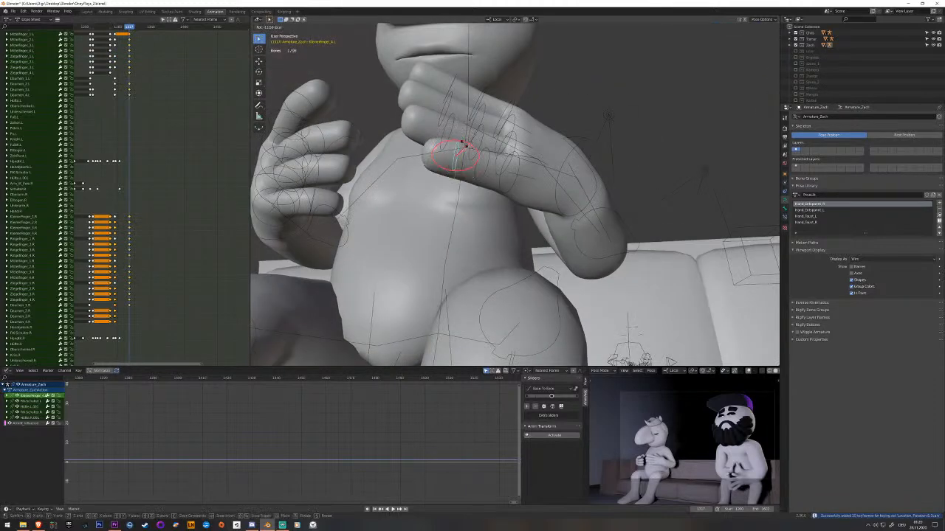
{"action": "left_click", "coordinate": [467, 149]}
{"action": "key", "text": "r"}
{"action": "key", "text": "r"}
{"action": "left_click", "coordinate": [476, 151]}
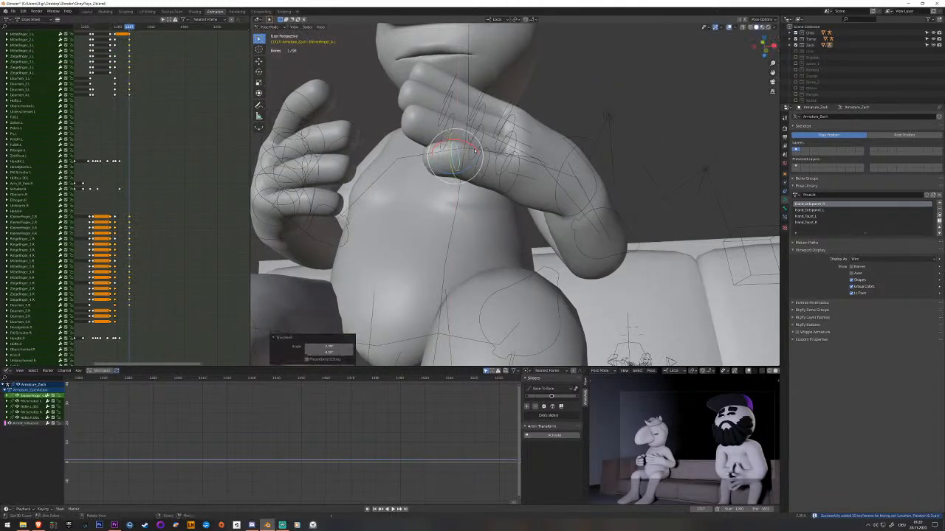
{"action": "key", "text": "ctrl+z"}
{"action": "left_click_drag", "start_coordinate": [473, 145], "coordinate": [523, 163]}
{"action": "key", "text": "i"}
{"action": "left_click", "coordinate": [521, 158]}
{"action": "key", "text": "ctrl+z"}
{"action": "key", "text": "i"}
Bend the joints of the left ring and middle fingers into a relaxed curve and key them.
{"action": "middle_click_drag", "start_coordinate": [523, 162], "coordinate": [496, 184]}
{"action": "left_click_drag", "start_coordinate": [504, 179], "coordinate": [554, 193]}
{"action": "key", "text": "i"}
{"action": "left_click", "coordinate": [492, 158]}
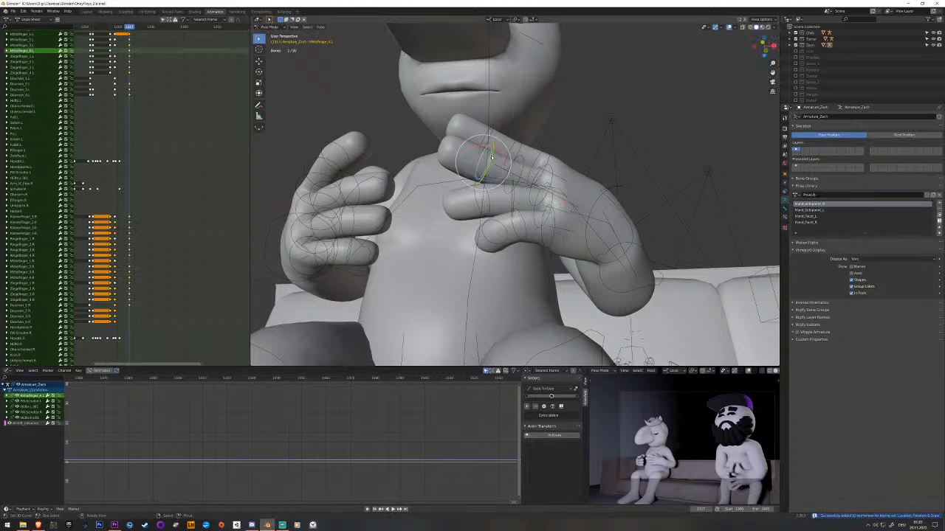
{"action": "left_click_drag", "start_coordinate": [490, 154], "coordinate": [524, 160]}
{"action": "left_click", "coordinate": [524, 168]}
{"action": "key", "text": "i"}
Bend the outer bones of the left index finger slightly and key them.
{"action": "left_click", "coordinate": [497, 131]}
{"action": "left_click_drag", "start_coordinate": [498, 129], "coordinate": [491, 125]}
{"action": "key", "text": "i"}
{"action": "middle_click_drag", "start_coordinate": [509, 139], "coordinate": [489, 197]}
Play the change from fists to relaxed hands from the character's side.
{"action": "middle_click_drag", "start_coordinate": [433, 206], "coordinate": [524, 195], "text": "shift"}
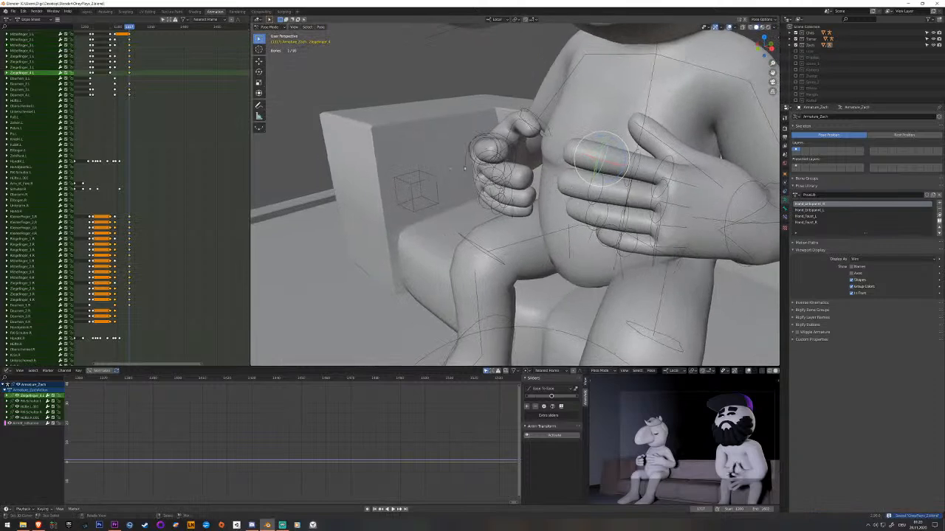
{"action": "left_click", "coordinate": [116, 83]}
{"action": "key", "text": "space"}
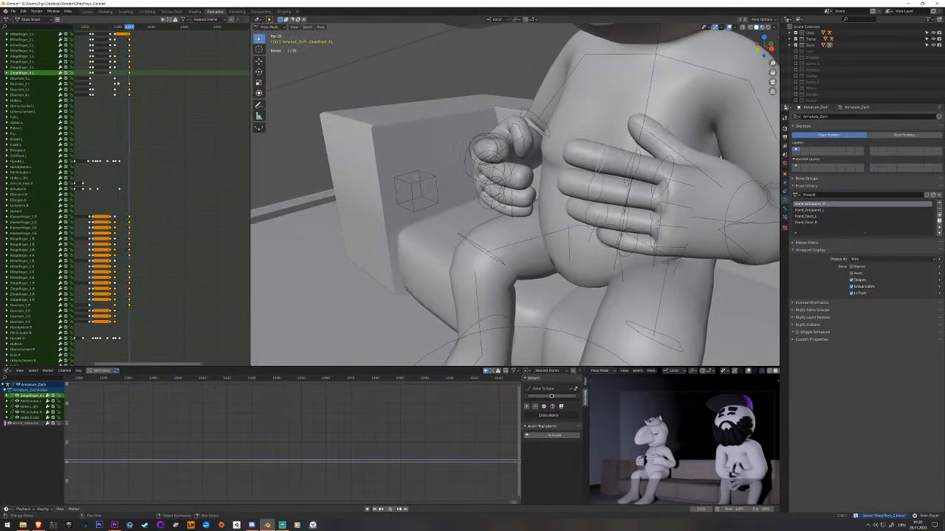
Move the right hand's control bone to a new position a few frames after the relaxed-hand keyframe.
{"action": "right_click", "coordinate": [523, 144]}
{"action": "right_click", "coordinate": [489, 158]}
{"action": "middle_click_drag", "start_coordinate": [490, 173], "coordinate": [473, 157]}
{"action": "middle_click_drag", "start_coordinate": [498, 193], "coordinate": [474, 178]}
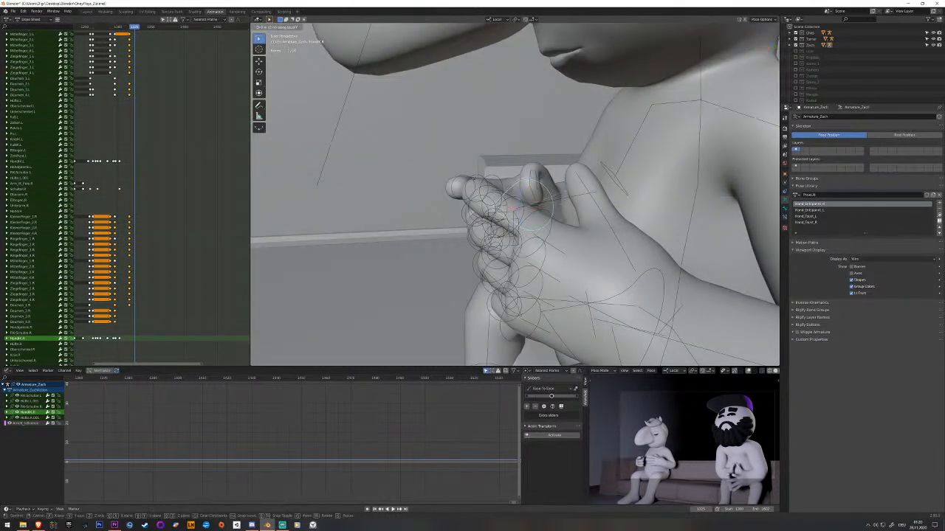
{"action": "left_click", "coordinate": [411, 177]}
{"action": "middle_click_drag", "start_coordinate": [369, 186], "coordinate": [401, 227]}
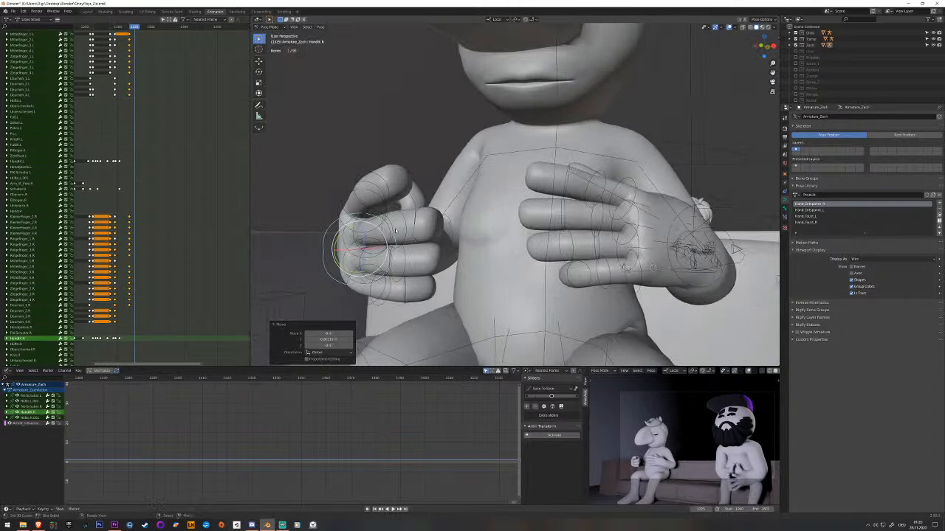
Turn the right hand's control bone so the open palm faces up and key the pose.
{"action": "left_click_drag", "start_coordinate": [348, 231], "coordinate": [338, 260]}
{"action": "scroll", "coordinate": [413, 221], "scroll_direction": "down", "scroll_amount": 3}
{"action": "middle_click_drag", "start_coordinate": [484, 198], "coordinate": [456, 234]}
{"action": "left_click_drag", "start_coordinate": [440, 217], "coordinate": [420, 225]}
{"action": "middle_click_drag", "start_coordinate": [424, 222], "coordinate": [415, 187]}
{"action": "left_click_drag", "start_coordinate": [438, 208], "coordinate": [431, 209]}
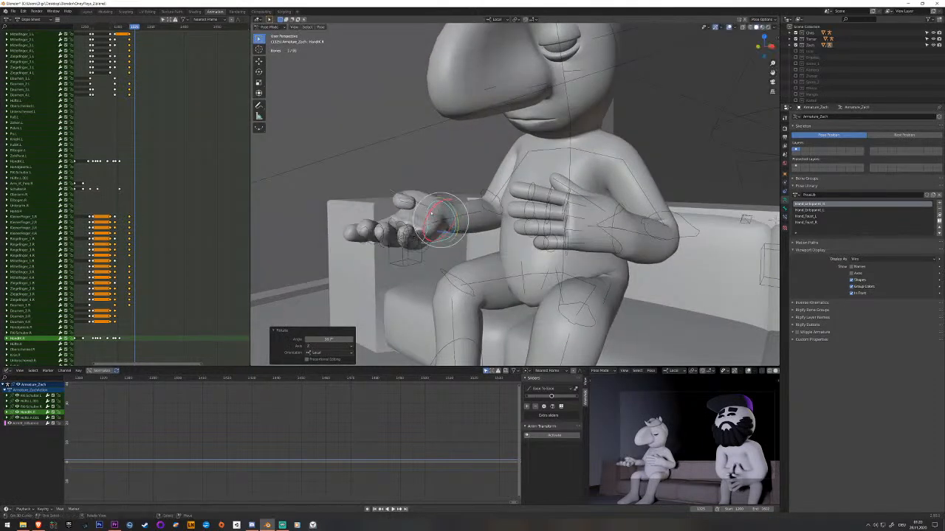
{"action": "key", "text": "i"}
Play back the right hand's change into the palm-up pose.
{"action": "middle_click_drag", "start_coordinate": [137, 276], "coordinate": [166, 243]}
{"action": "left_click_drag", "start_coordinate": [156, 290], "coordinate": [148, 291]}
{"action": "key", "text": "space"}
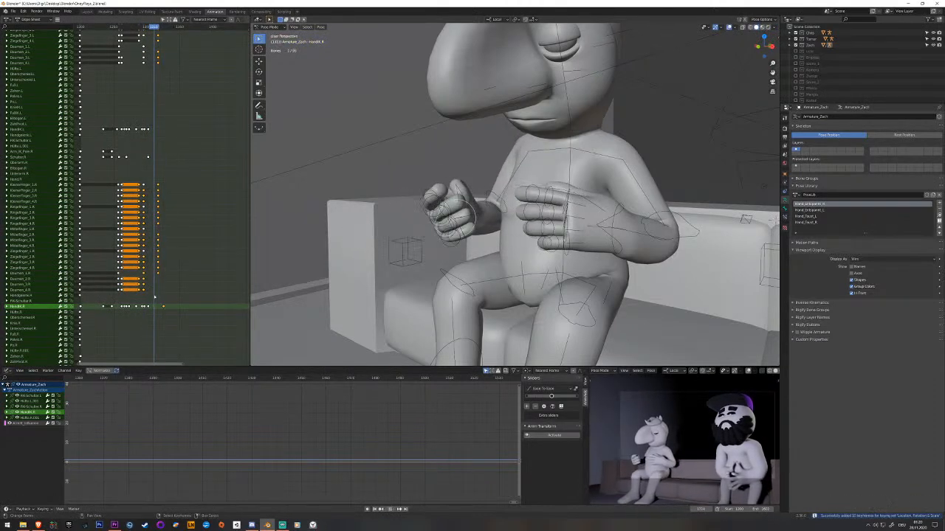
{"action": "key", "text": "space"}
Raise and rotate the right hand's control bone at a frame before the palm-up pose and key it.
{"action": "middle_click_drag", "start_coordinate": [429, 242], "coordinate": [421, 179]}
{"action": "key", "text": "g"}
{"action": "key", "text": "z"}
{"action": "left_click", "coordinate": [465, 225]}
{"action": "key", "text": "r"}
{"action": "left_click", "coordinate": [419, 177]}
{"action": "left_click_drag", "start_coordinate": [453, 185], "coordinate": [484, 190]}
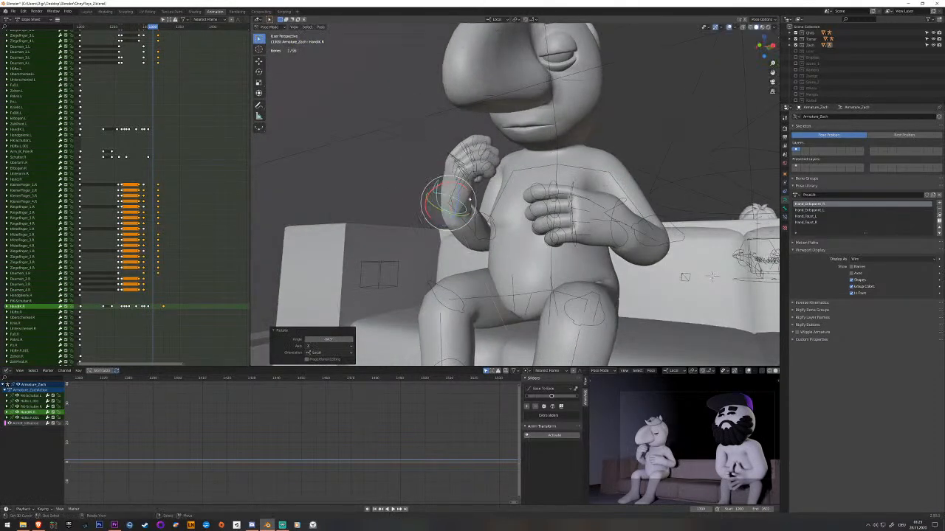
{"action": "middle_click_drag", "start_coordinate": [483, 190], "coordinate": [454, 203]}
{"action": "key", "text": "i"}
Shift the right hand's palm-up keyframe a few frames earlier and play back the motion.
{"action": "left_click_drag", "start_coordinate": [152, 291], "coordinate": [162, 311]}
{"action": "scroll", "coordinate": [161, 311], "scroll_direction": "up", "scroll_amount": 9}
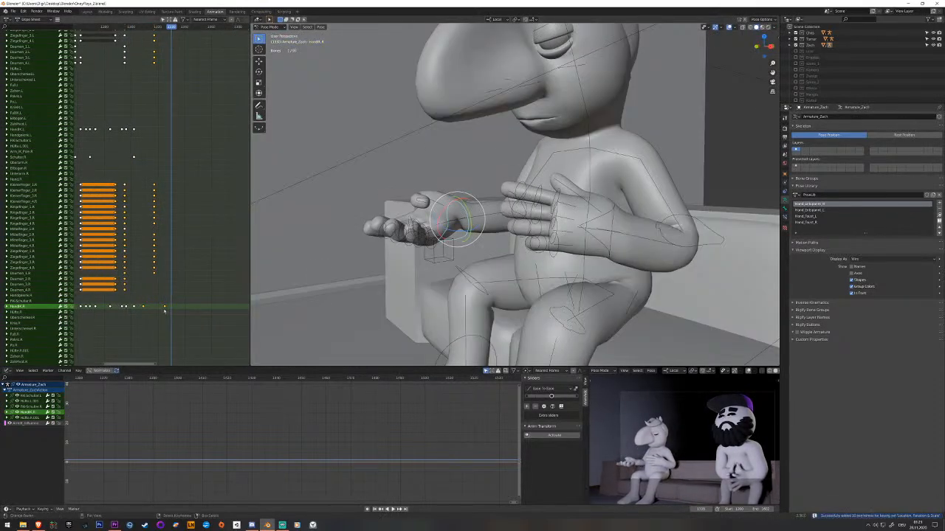
{"action": "left_click", "coordinate": [164, 308]}
{"action": "key", "text": "g"}
{"action": "key", "text": "space"}
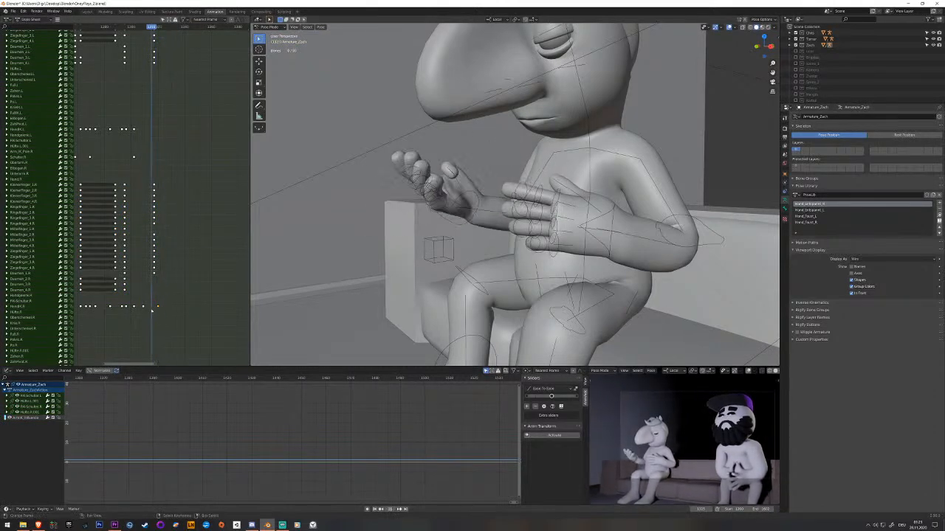
Leave Pose Mode and select the seated character's body mesh.
{"action": "left_click", "coordinate": [477, 203]}
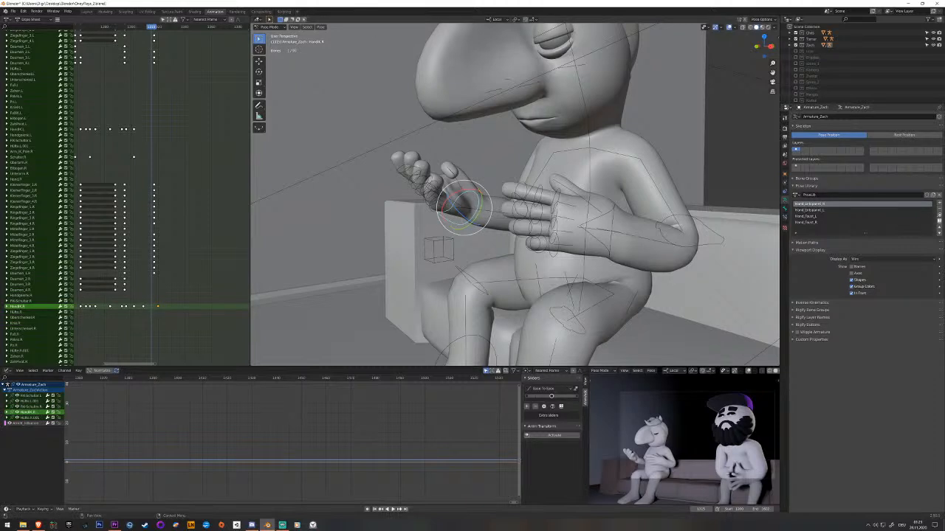
{"action": "middle_click_drag", "start_coordinate": [493, 187], "coordinate": [510, 185]}
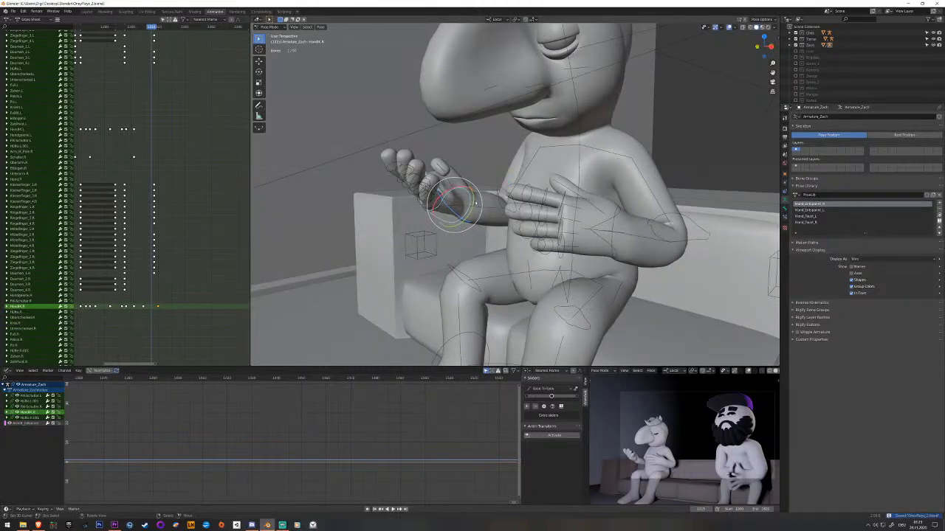
{"action": "middle_click_drag", "start_coordinate": [485, 197], "coordinate": [547, 205]}
{"action": "scroll", "coordinate": [546, 204], "scroll_direction": "down", "scroll_amount": 3}
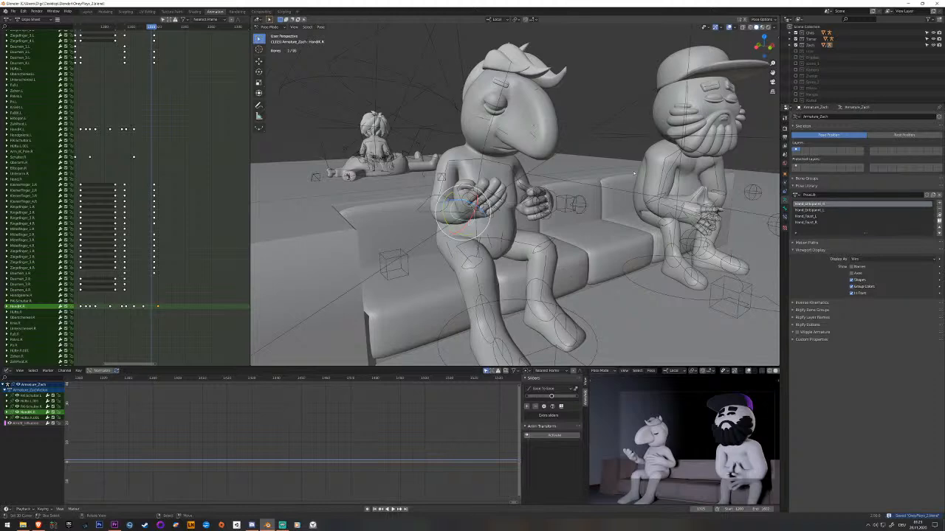
{"action": "middle_click_drag", "start_coordinate": [604, 181], "coordinate": [650, 183]}
{"action": "key", "text": "ctrl+Tab"}
{"action": "right_click", "coordinate": [510, 180]}
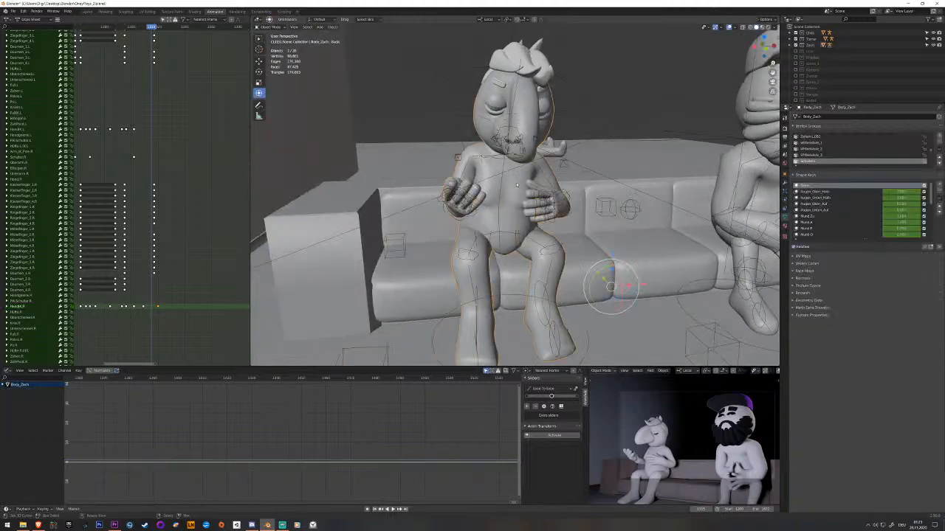
Inspect the seated character's body mesh in Edit Mode and return to Object Mode.
{"action": "scroll", "coordinate": [509, 184], "scroll_direction": "down", "scroll_amount": 3}
{"action": "middle_click_drag", "start_coordinate": [527, 193], "coordinate": [594, 163]}
{"action": "scroll", "coordinate": [496, 199], "scroll_direction": "up", "scroll_amount": 2}
{"action": "key", "text": "Tab"}
{"action": "scroll", "coordinate": [406, 198], "scroll_direction": "up", "scroll_amount": 3}
{"action": "scroll", "coordinate": [594, 162], "scroll_direction": "up", "scroll_amount": 1}
{"action": "middle_click_drag", "start_coordinate": [597, 248], "coordinate": [502, 244]}
{"action": "middle_click_drag", "start_coordinate": [477, 136], "coordinate": [419, 221]}
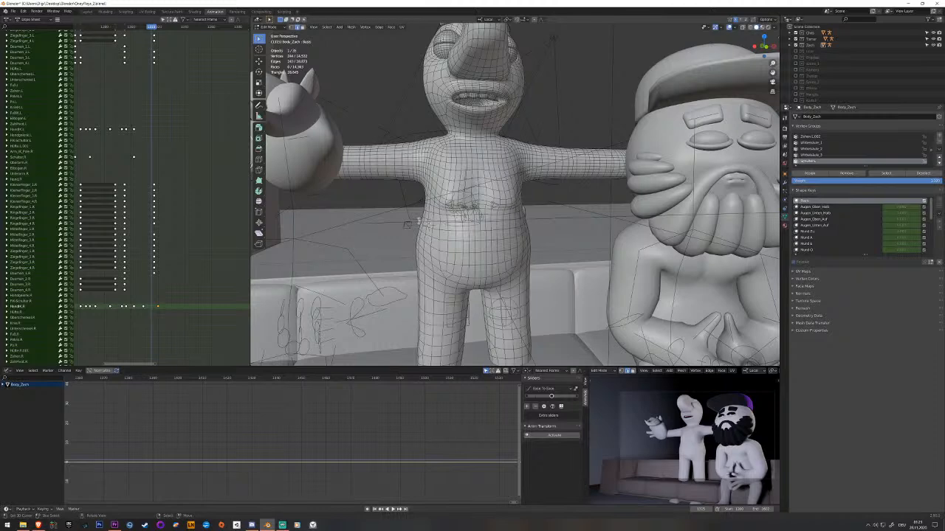
{"action": "middle_click_drag", "start_coordinate": [448, 111], "coordinate": [476, 112]}
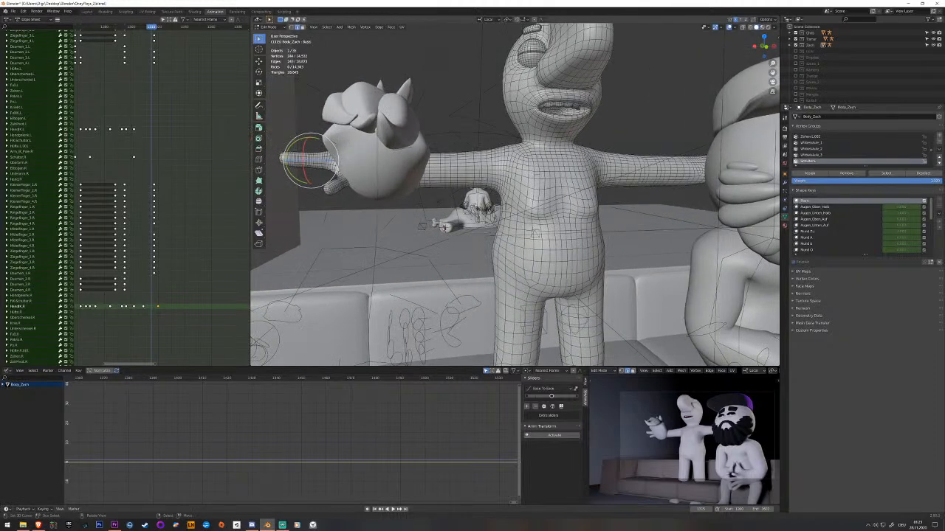
{"action": "scroll", "coordinate": [515, 193], "scroll_direction": "down", "scroll_amount": 4}
{"action": "key", "text": "Tab"}
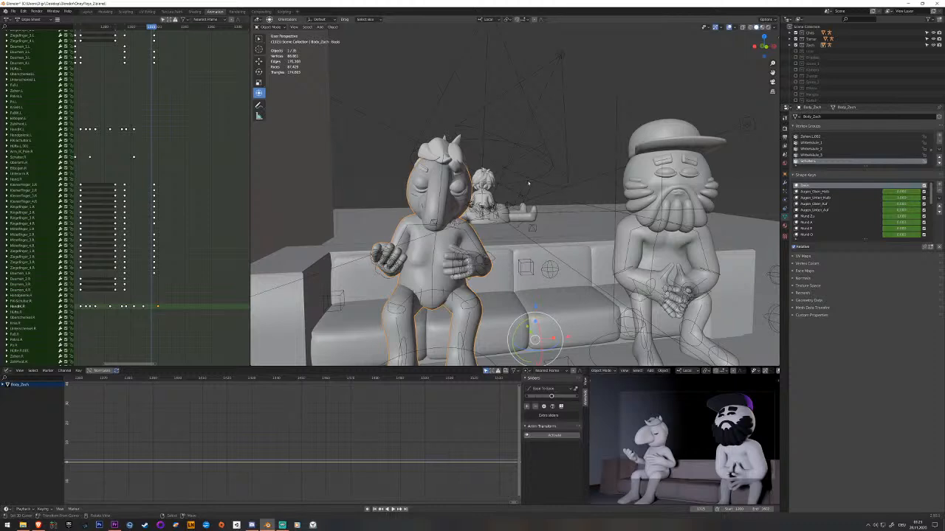
Examine the character's arms, hips and thighs up close while switching the viewport shading.
{"action": "key", "text": "KP_Decimal"}
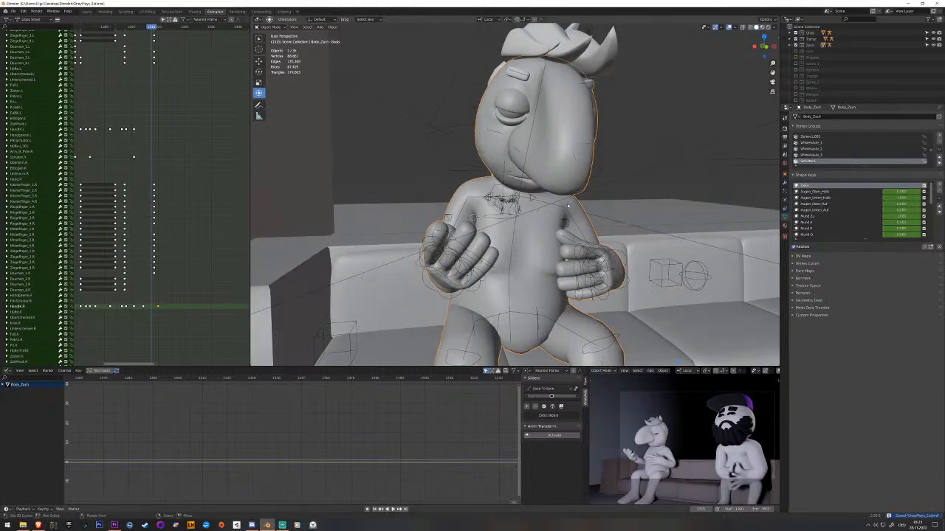
{"action": "middle_click_drag", "start_coordinate": [566, 205], "coordinate": [532, 271]}
{"action": "left_click", "coordinate": [540, 263]}
{"action": "scroll", "coordinate": [535, 258], "scroll_direction": "up", "scroll_amount": 10}
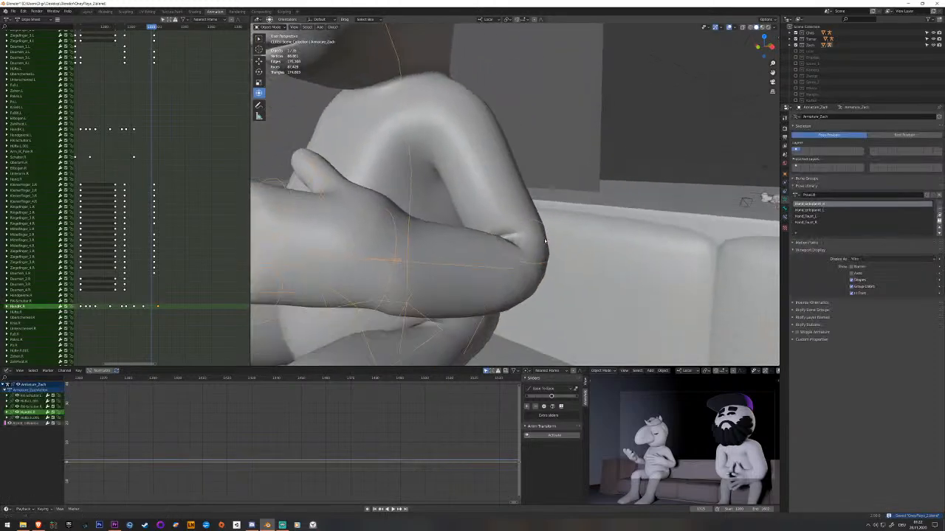
{"action": "mouse_move", "coordinate": [494, 257]}
{"action": "middle_mouse_down"}
{"action": "mouse_move", "coordinate": [472, 251]}
{"action": "mouse_move", "coordinate": [450, 268]}
{"action": "mouse_move", "coordinate": [480, 244]}
{"action": "mouse_move", "coordinate": [561, 234]}
{"action": "mouse_move", "coordinate": [552, 225]}
{"action": "mouse_move", "coordinate": [575, 230]}
{"action": "mouse_move", "coordinate": [552, 236]}
{"action": "middle_mouse_up"}
{"action": "left_click", "coordinate": [451, 237]}
{"action": "key", "text": "z"}
{"action": "left_click", "coordinate": [594, 223]}
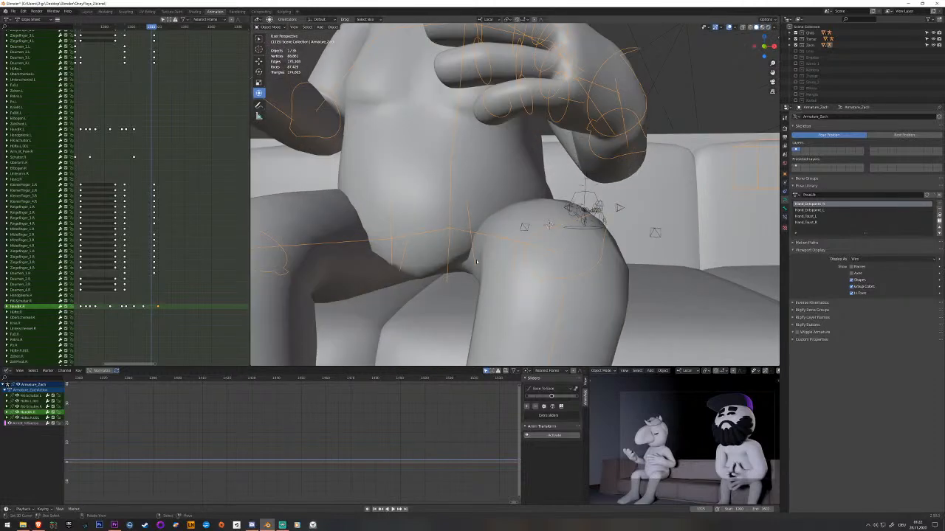
{"action": "mouse_move", "coordinate": [485, 254]}
{"action": "middle_mouse_down"}
{"action": "mouse_move", "coordinate": [454, 230]}
{"action": "mouse_move", "coordinate": [449, 244]}
{"action": "mouse_move", "coordinate": [458, 244]}
{"action": "middle_mouse_up"}
{"action": "key", "text": "z"}
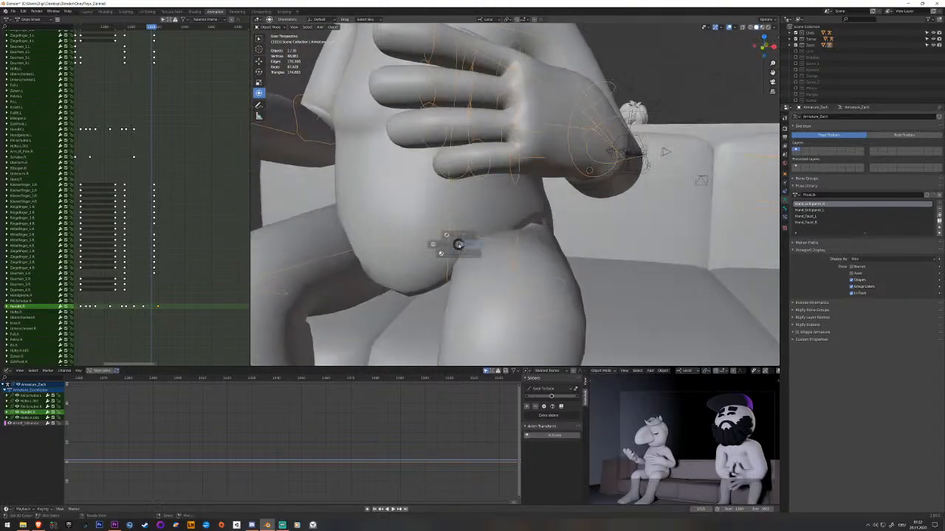
{"action": "left_click", "coordinate": [459, 211]}
{"action": "mouse_move", "coordinate": [458, 211]}
{"action": "middle_mouse_down"}
{"action": "mouse_move", "coordinate": [457, 242]}
{"action": "mouse_move", "coordinate": [506, 251]}
{"action": "mouse_move", "coordinate": [496, 250]}
{"action": "middle_mouse_up"}
{"action": "key", "text": "z"}
{"action": "left_click", "coordinate": [553, 253]}
Select the seated character's armature and return it to Pose Mode.
{"action": "left_click", "coordinate": [450, 160]}
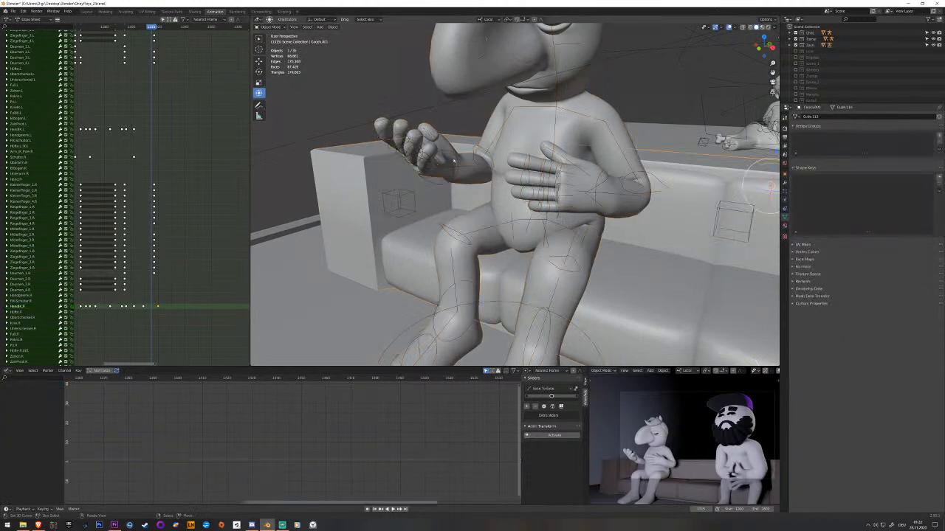
{"action": "middle_click_drag", "start_coordinate": [513, 215], "coordinate": [521, 220]}
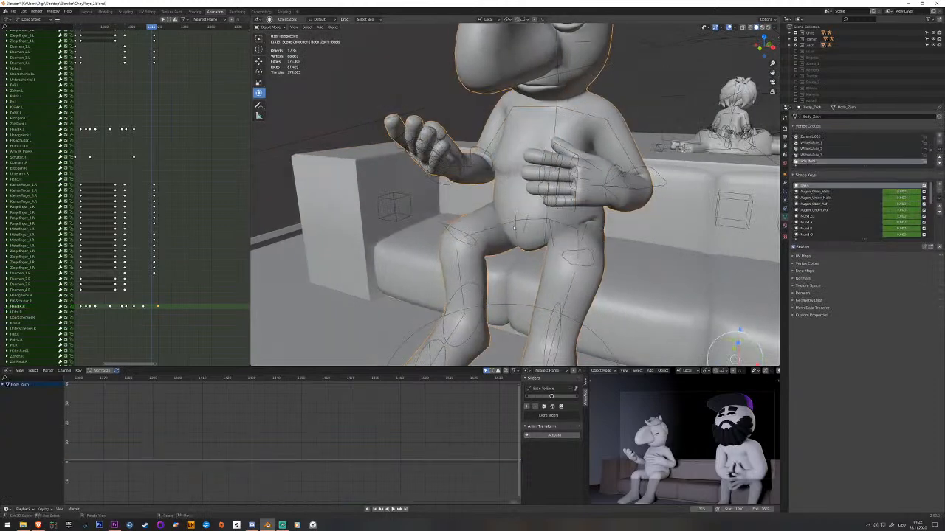
{"action": "left_click", "coordinate": [516, 228]}
{"action": "key", "text": "ctrl+Tab"}
{"action": "key", "text": "Escape"}
{"action": "left_click", "coordinate": [516, 231]}
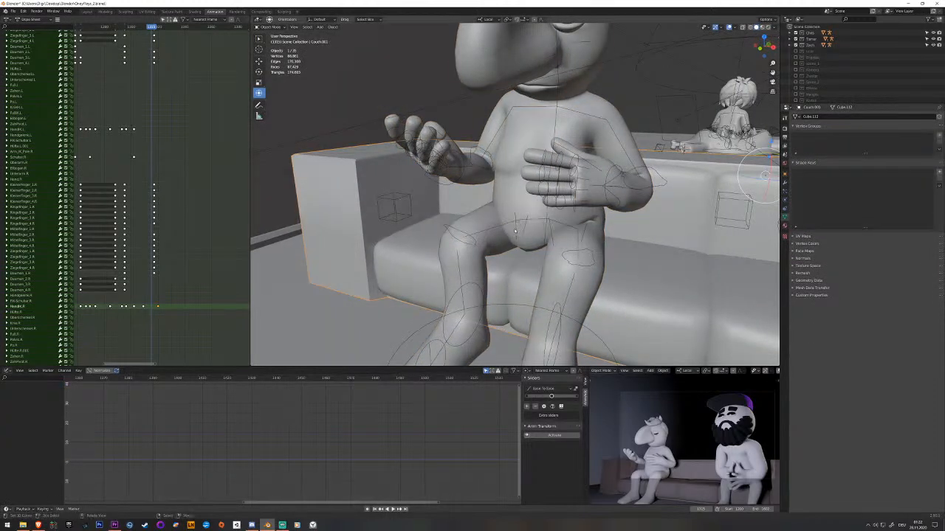
{"action": "left_click", "coordinate": [516, 230]}
{"action": "left_click", "coordinate": [516, 230]}
{"action": "key", "text": "ctrl+Tab"}
Hide the left and right Pelvis and Po bones through their viewport display settings.
{"action": "left_click", "coordinate": [519, 233]}
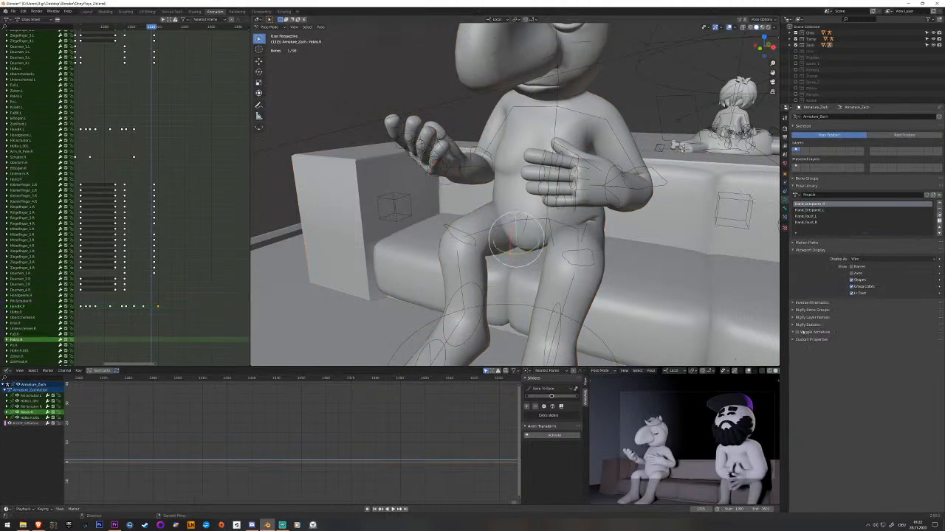
{"action": "left_click", "coordinate": [785, 211]}
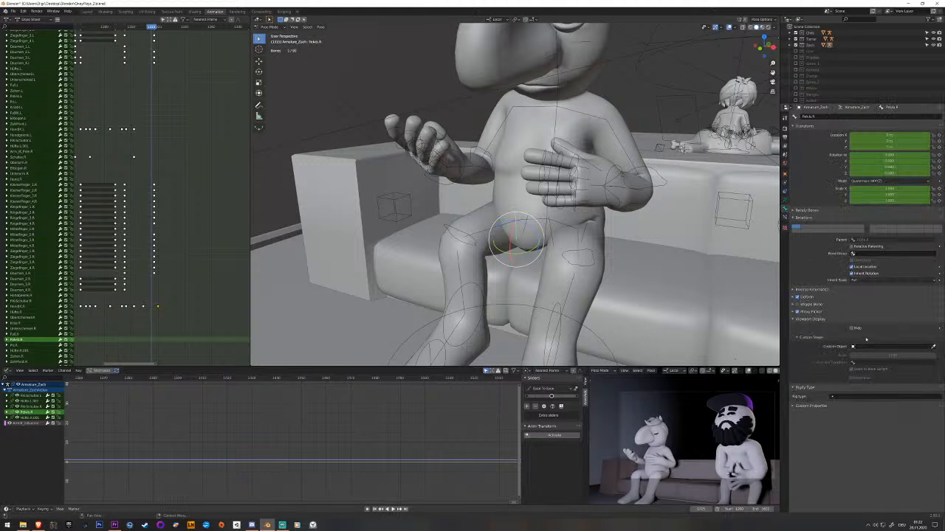
{"action": "left_click", "coordinate": [854, 329]}
{"action": "left_click", "coordinate": [554, 239]}
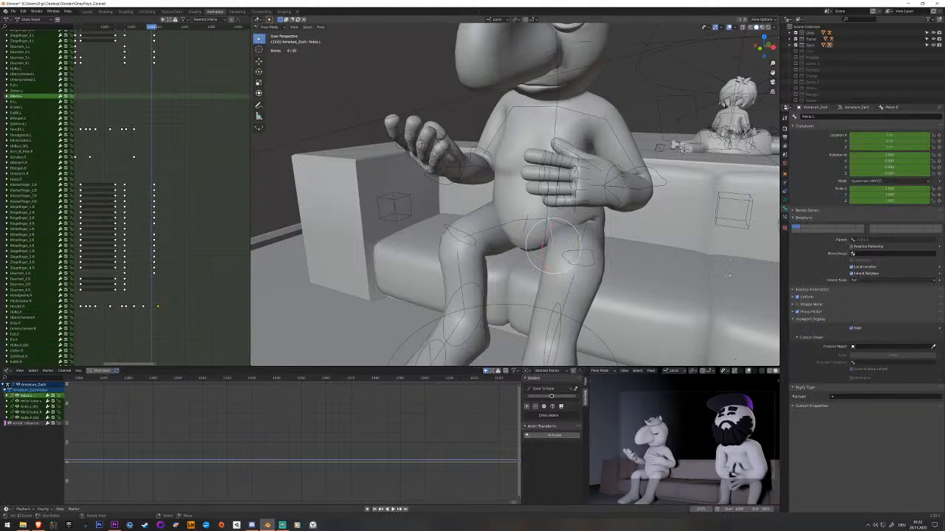
{"action": "left_click", "coordinate": [854, 328]}
{"action": "left_click", "coordinate": [524, 231]}
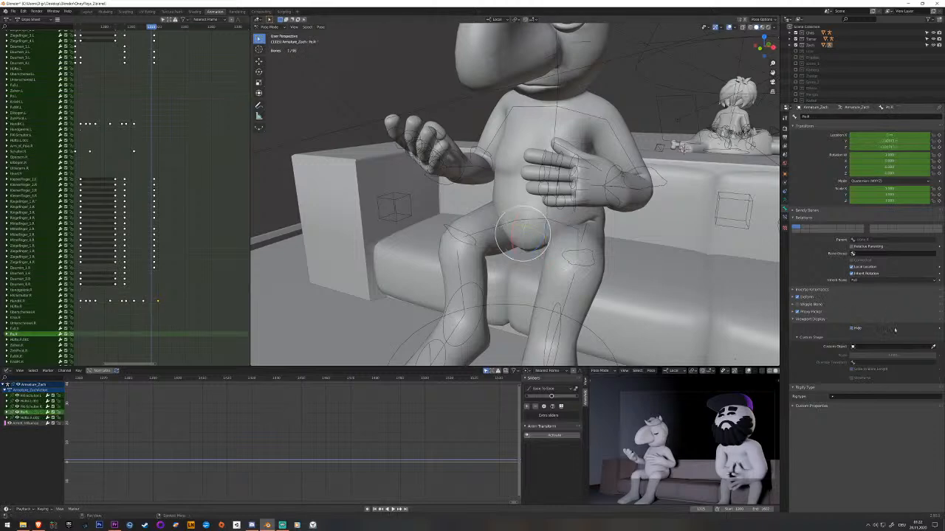
{"action": "key", "text": "h"}
{"action": "left_click", "coordinate": [587, 227]}
{"action": "middle_click_drag", "start_coordinate": [586, 227], "coordinate": [527, 230]}
{"action": "left_click", "coordinate": [852, 328]}
Scrub through the right hand's raised and palm-up poses and check the arm's IK pole.
{"action": "middle_click_drag", "start_coordinate": [694, 258], "coordinate": [635, 257]}
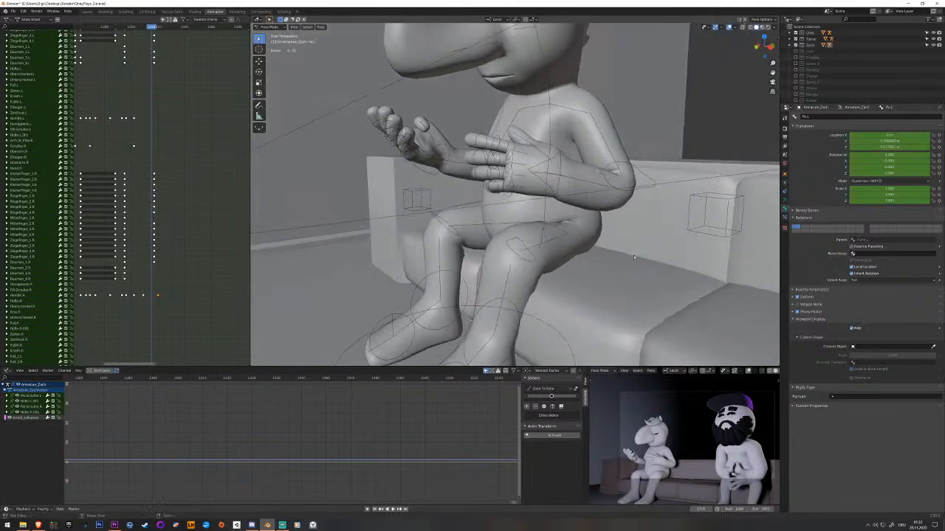
{"action": "middle_click_drag", "start_coordinate": [591, 233], "coordinate": [575, 242]}
{"action": "mouse_move", "coordinate": [151, 258]}
{"action": "left_mouse_down"}
{"action": "mouse_move", "coordinate": [141, 263]}
{"action": "mouse_move", "coordinate": [167, 268]}
{"action": "mouse_move", "coordinate": [148, 275]}
{"action": "left_mouse_up"}
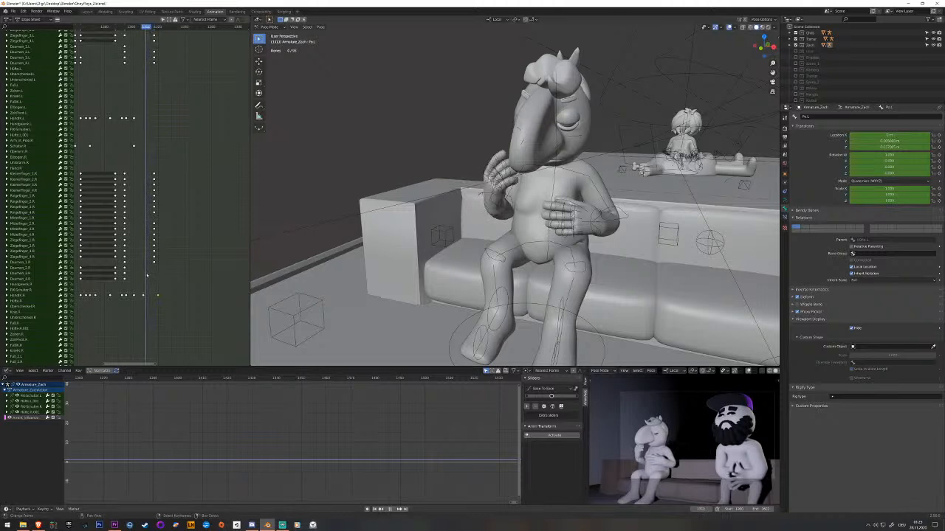
{"action": "scroll", "coordinate": [434, 274], "scroll_direction": "up", "scroll_amount": 5}
{"action": "left_click", "coordinate": [434, 274]}
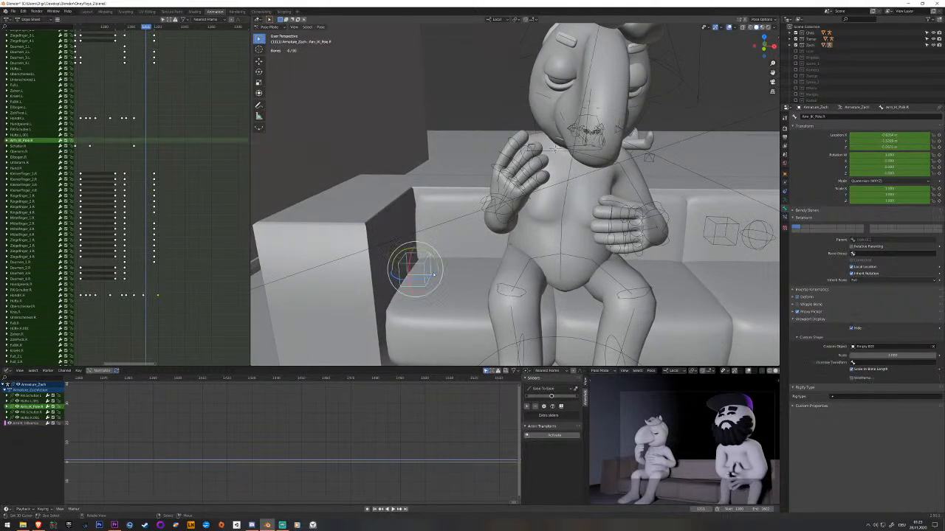
{"action": "middle_click_drag", "start_coordinate": [502, 216], "coordinate": [483, 214]}
{"action": "scroll", "coordinate": [492, 227], "scroll_direction": "up", "scroll_amount": 2}
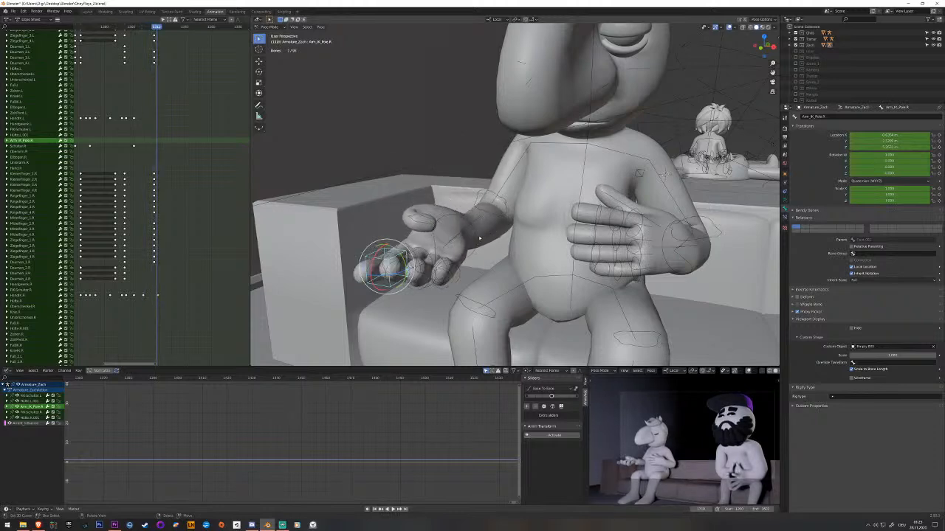
Step frame by frame between the raised and palm-up poses, examining the right wrist bone's deformation.
{"action": "key", "text": "Left"}
{"action": "key", "text": "Left"}
{"action": "key", "text": "Left"}
{"action": "key", "text": "Left"}
{"action": "key", "text": "Left"}
{"action": "key", "text": "Left"}
{"action": "middle_click_drag", "start_coordinate": [480, 238], "coordinate": [442, 203]}
{"action": "key", "text": "Left"}
{"action": "key", "text": "Left"}
{"action": "key", "text": "Left"}
{"action": "key", "text": "Right"}
{"action": "right_click", "coordinate": [442, 205]}
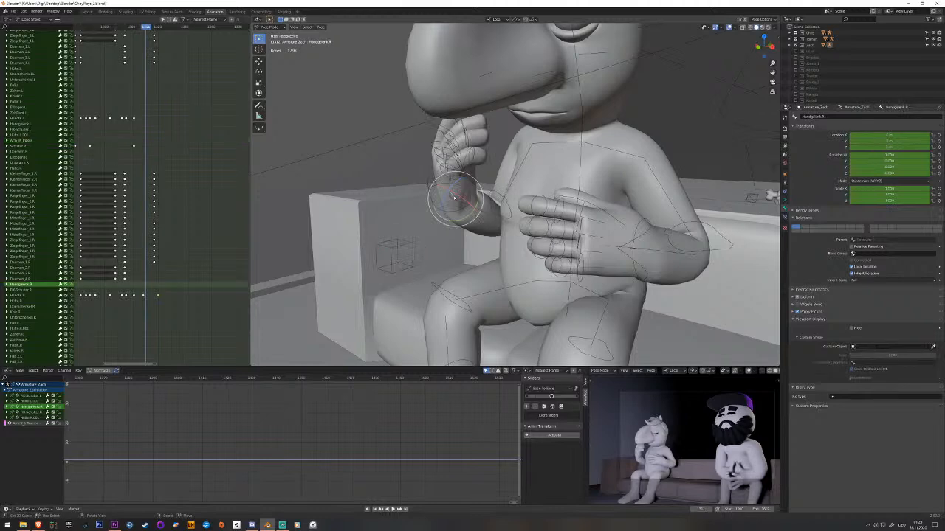
{"action": "scroll", "coordinate": [443, 211], "scroll_direction": "up", "scroll_amount": 3}
{"action": "scroll", "coordinate": [443, 211], "scroll_direction": "down", "scroll_amount": 2}
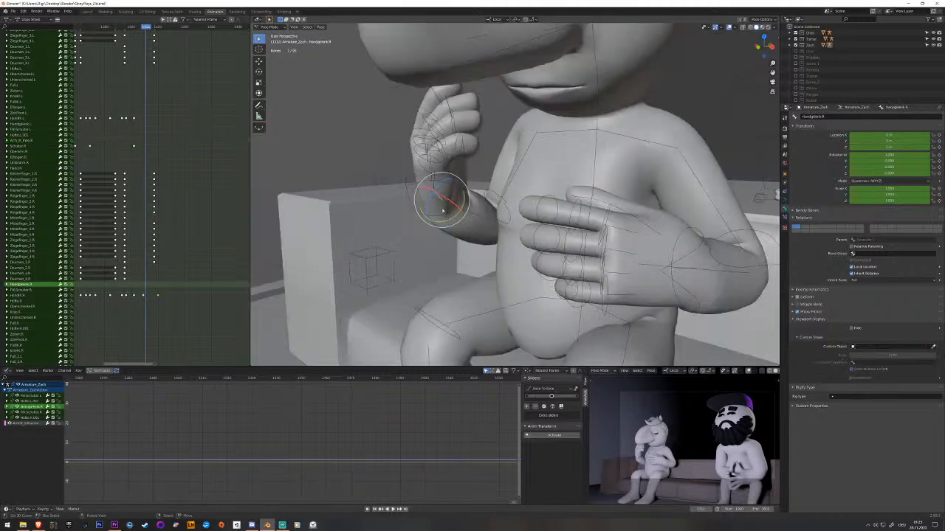
{"action": "key", "text": "Right"}
{"action": "key", "text": "Right"}
{"action": "key", "text": "Right"}
{"action": "key", "text": "Right"}
{"action": "key", "text": "Right"}
{"action": "key", "text": "Right"}
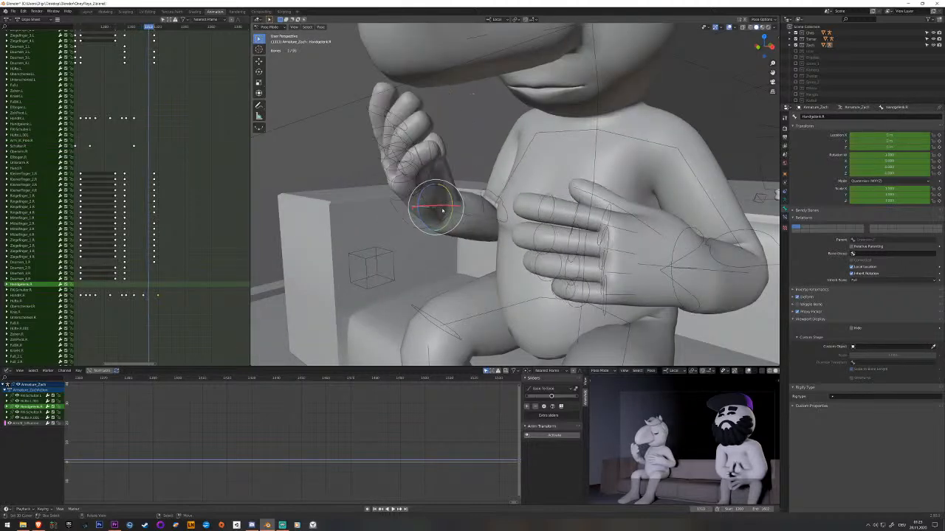
{"action": "key", "text": "Right"}
{"action": "key", "text": "Right"}
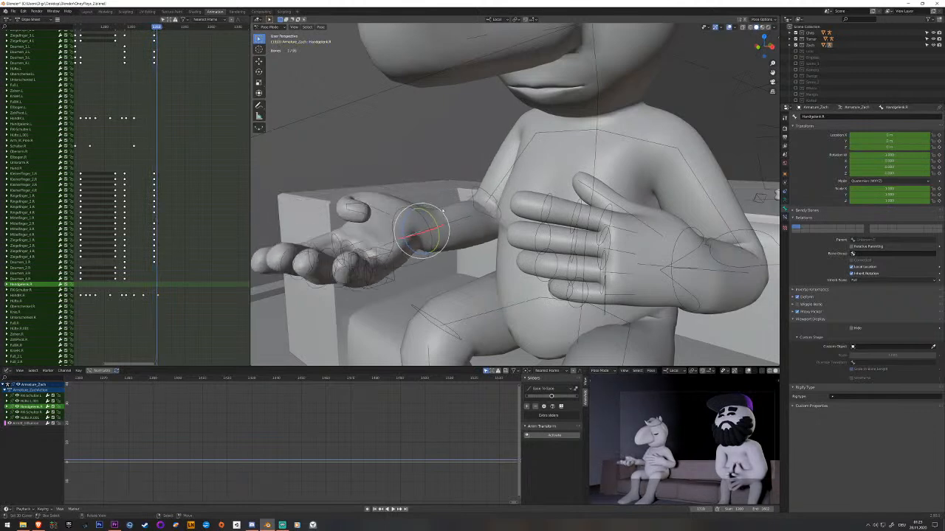
{"action": "key", "text": "Left"}
{"action": "key", "text": "Left"}
{"action": "key", "text": "Left"}
{"action": "key", "text": "Left"}
{"action": "key", "text": "Left"}
{"action": "key", "text": "Left"}
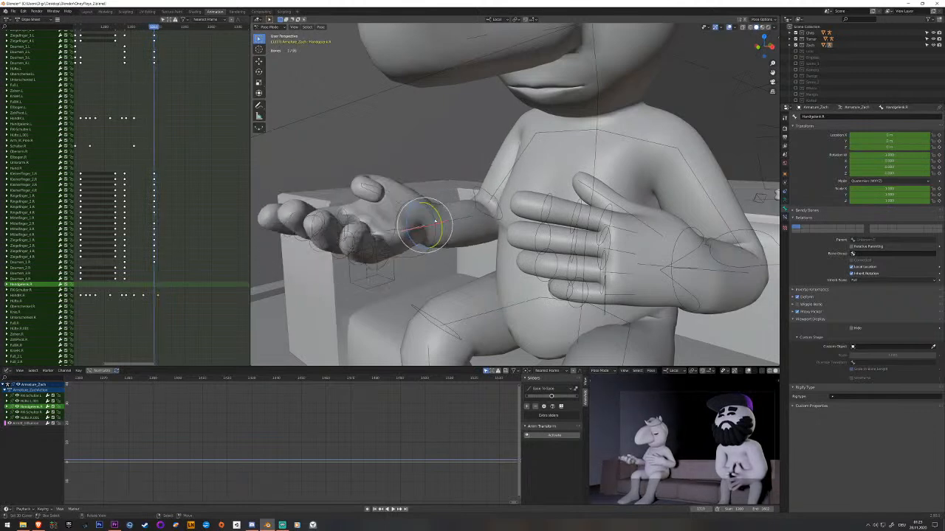
{"action": "key", "text": "alt+a"}
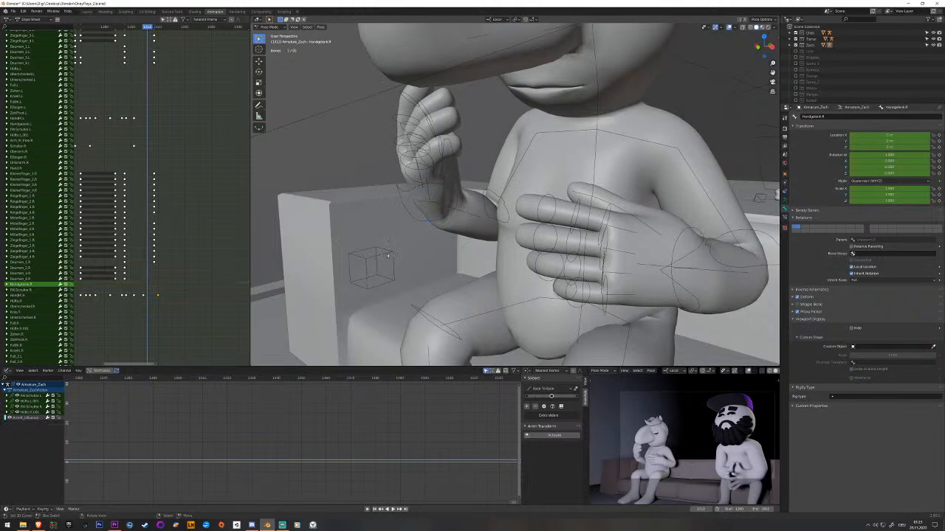
Key the right arm's IK pole at the raised-hand keyframe.
{"action": "right_click", "coordinate": [388, 255]}
{"action": "middle_click_drag", "start_coordinate": [386, 257], "coordinate": [411, 257]}
{"action": "left_click_drag", "start_coordinate": [148, 256], "coordinate": [144, 257]}
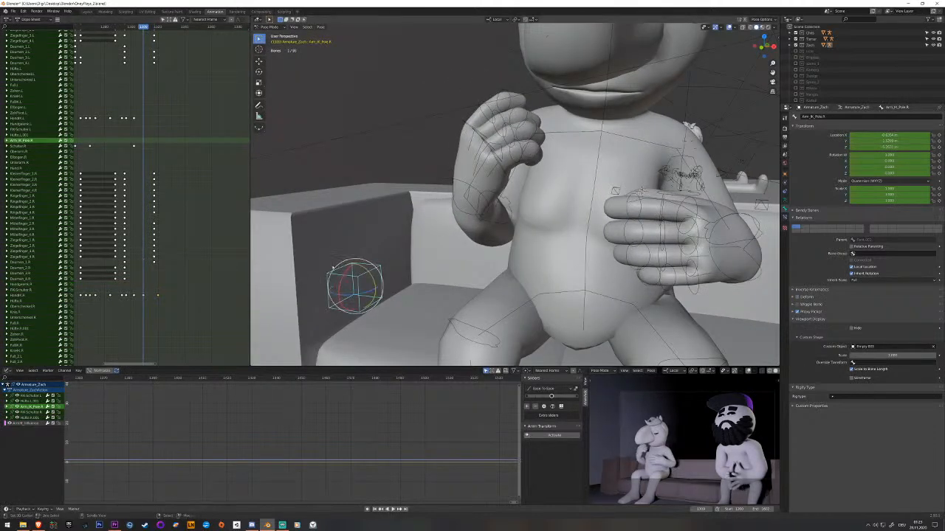
{"action": "key", "text": "i"}
Key the right arm's IK pole at the palm-up keyframe and play the motion.
{"action": "left_click_drag", "start_coordinate": [150, 264], "coordinate": [156, 264]}
{"action": "middle_click_drag", "start_coordinate": [384, 235], "coordinate": [395, 279]}
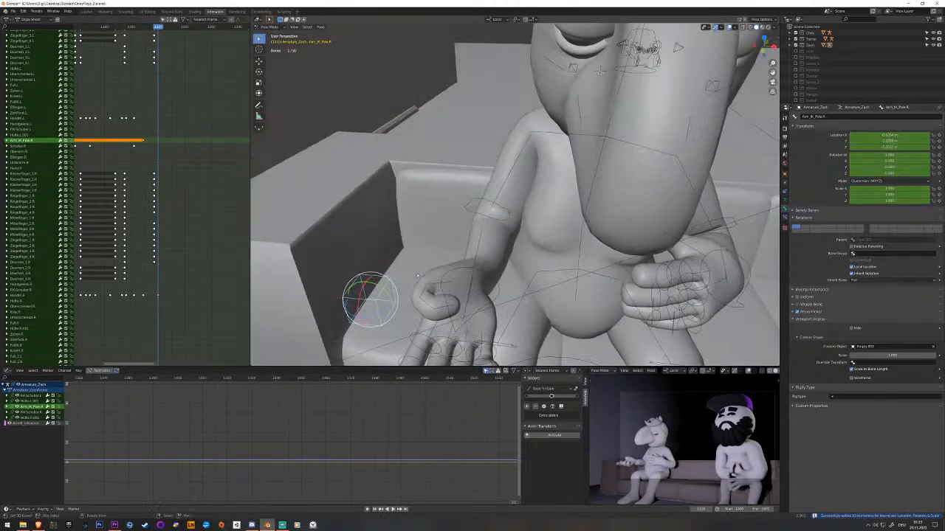
{"action": "left_click", "coordinate": [490, 263]}
{"action": "middle_click_drag", "start_coordinate": [518, 275], "coordinate": [485, 260]}
{"action": "key", "text": "i"}
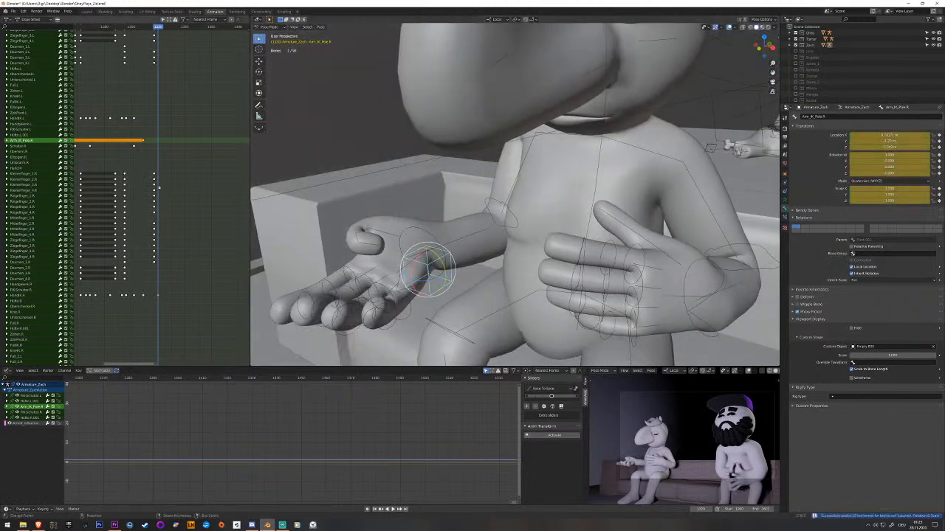
{"action": "key", "text": "space"}
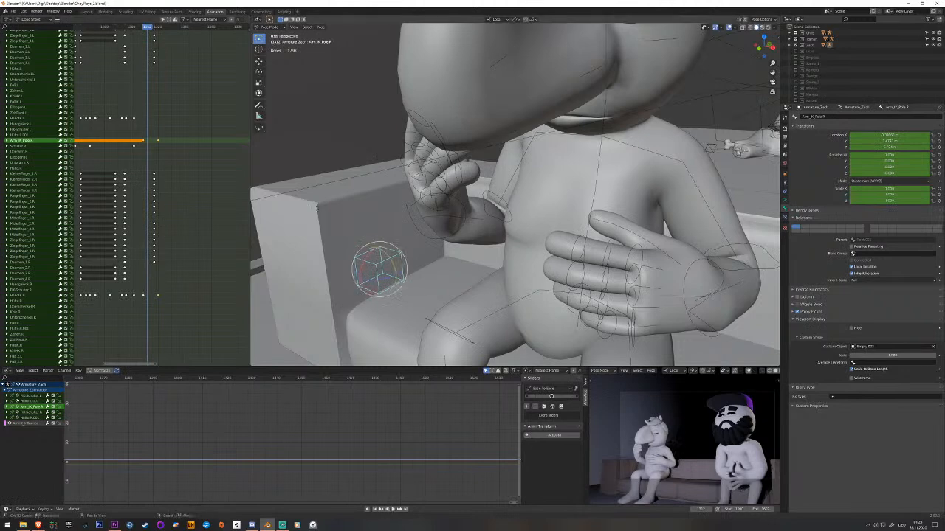
Raise the right arm's IK pole along the global Z axis at the raised-hand keyframe and key it.
{"action": "left_click_drag", "start_coordinate": [149, 167], "coordinate": [144, 160]}
{"action": "middle_click_drag", "start_coordinate": [308, 195], "coordinate": [371, 218]}
{"action": "key", "text": "g"}
{"action": "left_click", "coordinate": [372, 249]}
{"action": "key", "text": "g"}
{"action": "key", "text": "z"}
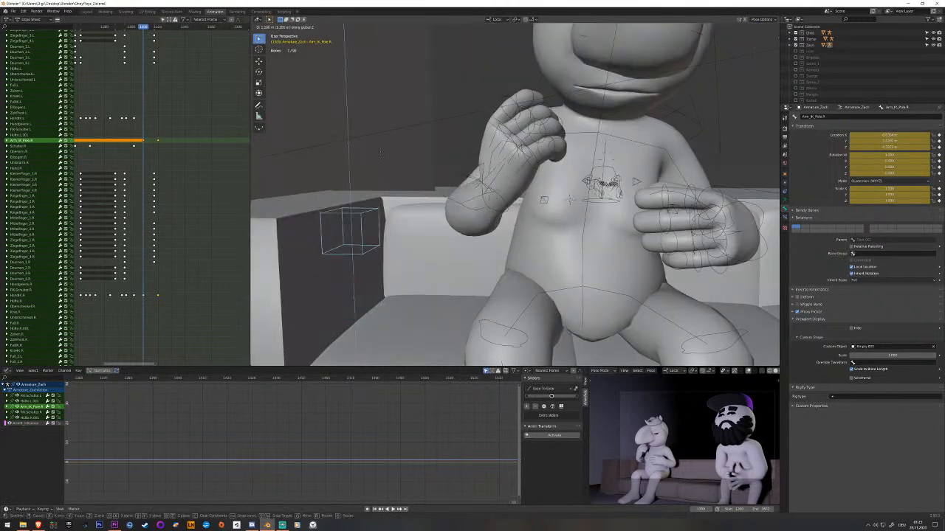
{"action": "left_click", "coordinate": [392, 178]}
{"action": "middle_click_drag", "start_coordinate": [393, 177], "coordinate": [401, 195]}
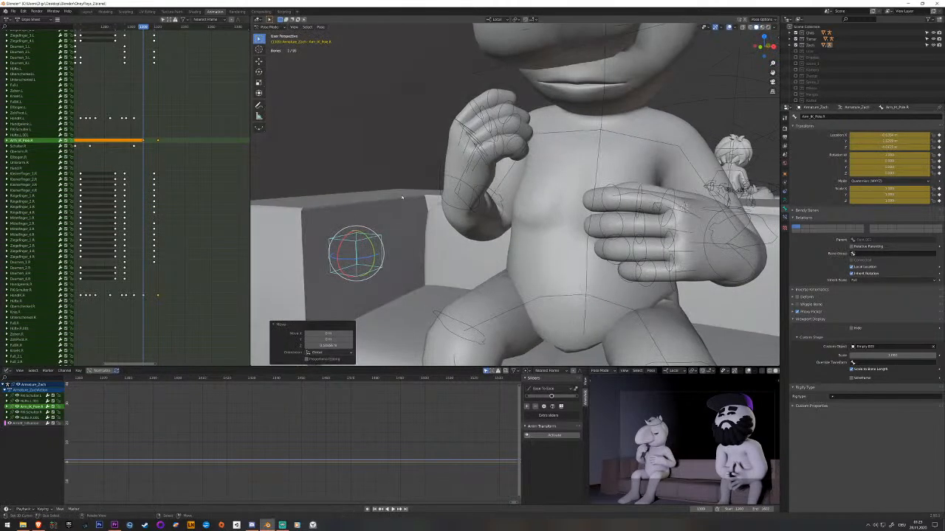
{"action": "key", "text": "i"}
Step through the frames after the raised-hand pose and undo the IK pole's upward move.
{"action": "key", "text": "Right"}
{"action": "key", "text": "Right"}
{"action": "key", "text": "Right"}
{"action": "key", "text": "Right"}
{"action": "key", "text": "Right"}
{"action": "key", "text": "Right"}
{"action": "key", "text": "Right"}
{"action": "key", "text": "Right"}
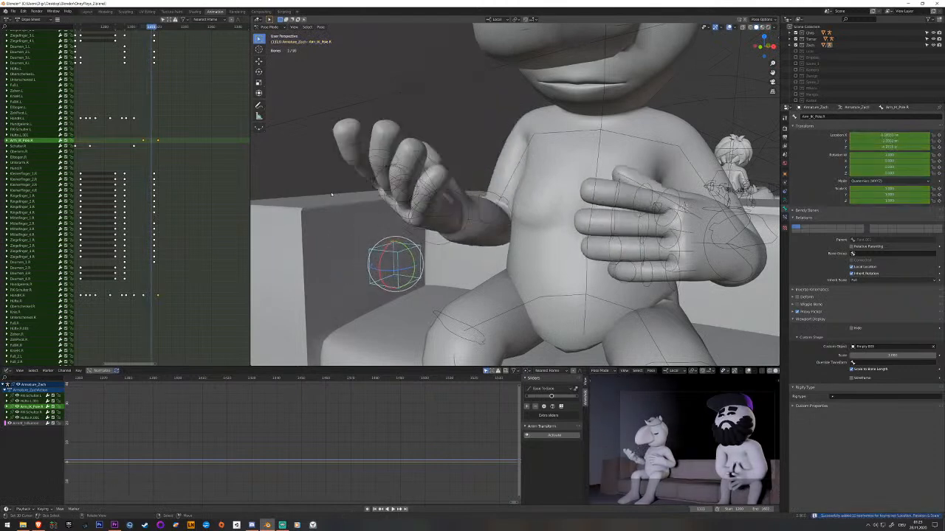
{"action": "key", "text": "Left"}
{"action": "key", "text": "Left"}
{"action": "key", "text": "Left"}
{"action": "key", "text": "Left"}
{"action": "key", "text": "Left"}
{"action": "key", "text": "Left"}
{"action": "key", "text": "Left"}
{"action": "key", "text": "Left"}
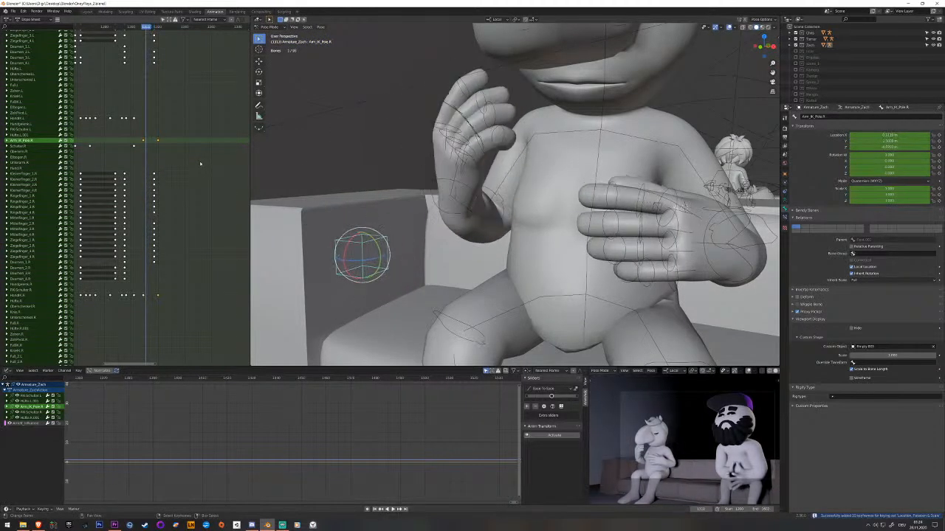
{"action": "key", "text": "Left"}
{"action": "key", "text": "Left"}
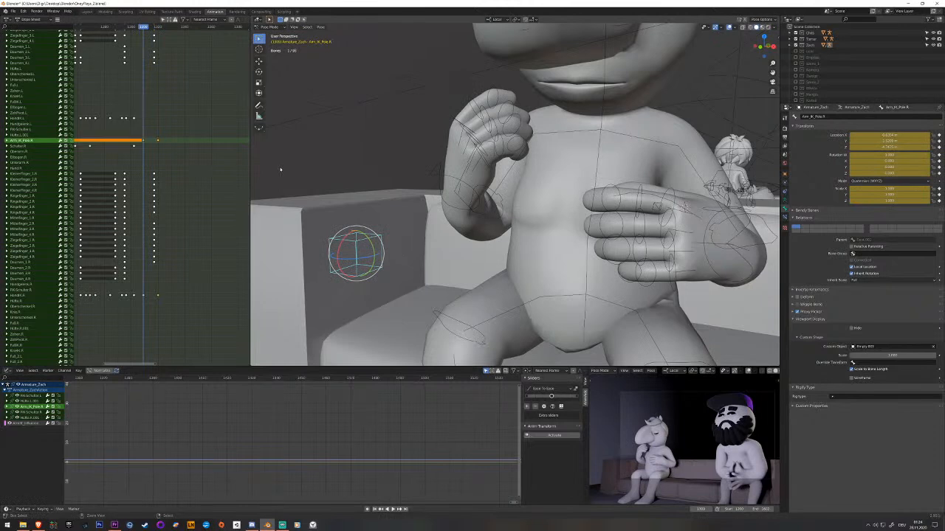
{"action": "key", "text": "ctrl+z"}
Play the move from the raised-hand to the palm-up pose, watching the right arm in an enlarged camera preview.
{"action": "middle_click_drag", "start_coordinate": [459, 258], "coordinate": [442, 252]}
{"action": "scroll", "coordinate": [692, 464], "scroll_direction": "up", "scroll_amount": 2}
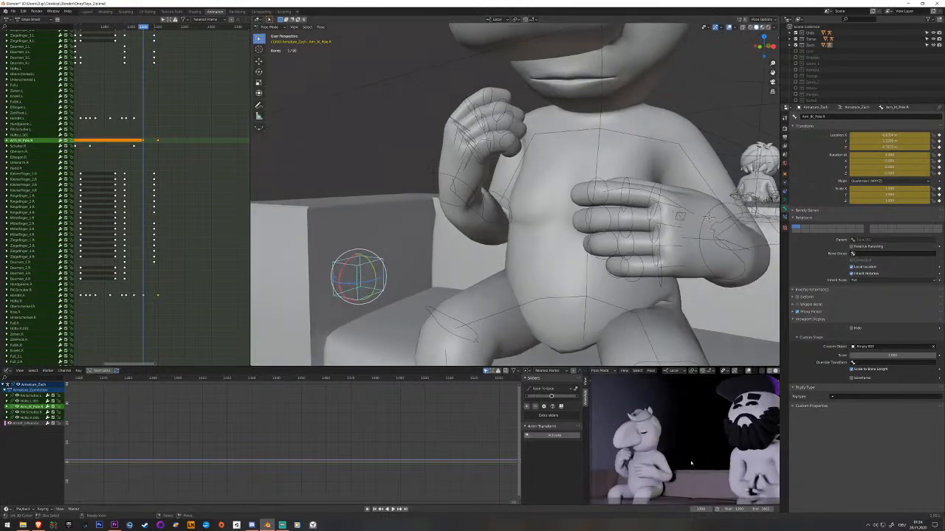
{"action": "key", "text": "space"}
{"action": "key", "text": "space"}
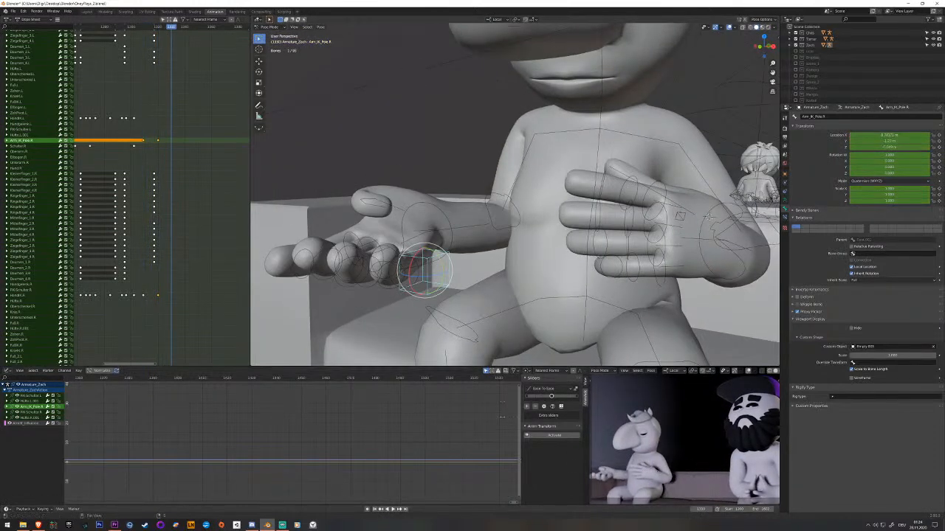
{"action": "left_click", "coordinate": [147, 197]}
{"action": "key", "text": "space"}
{"action": "key", "text": "space"}
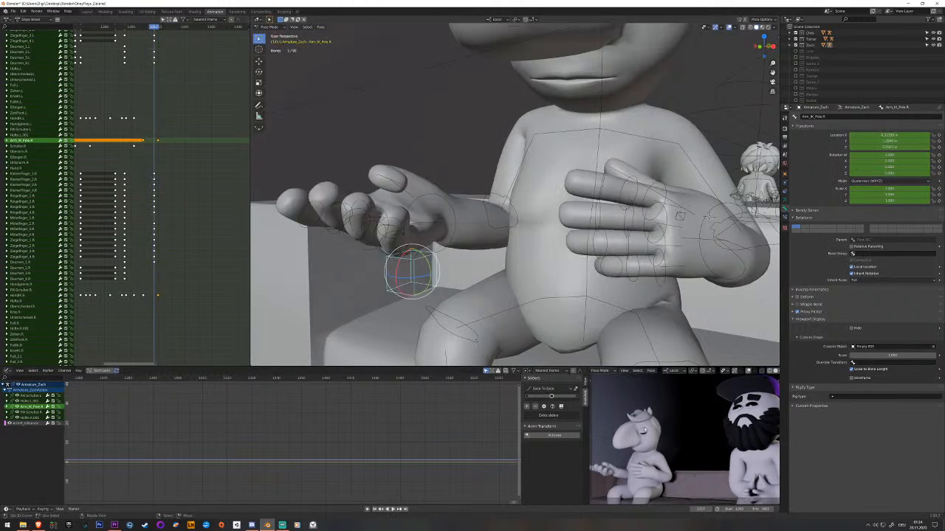
Step frame by frame between the raised and palm-up poses, examining the right hand's path, and replay the motion.
{"action": "key", "text": "Left"}
{"action": "key", "text": "Left"}
{"action": "key", "text": "Left"}
{"action": "key", "text": "Left"}
{"action": "key", "text": "Left"}
{"action": "key", "text": "Left"}
{"action": "key", "text": "Left"}
{"action": "key", "text": "Left"}
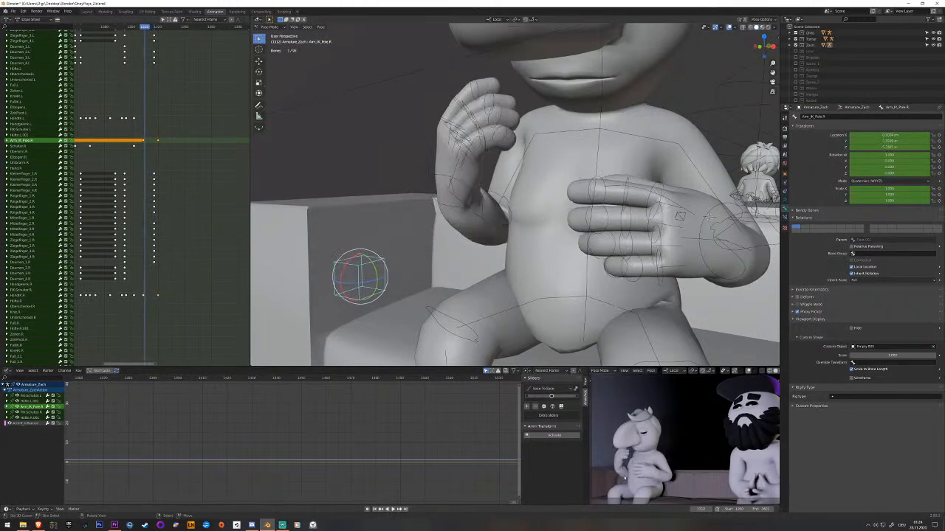
{"action": "key", "text": "Right"}
{"action": "key", "text": "Right"}
{"action": "key", "text": "Right"}
{"action": "key", "text": "Right"}
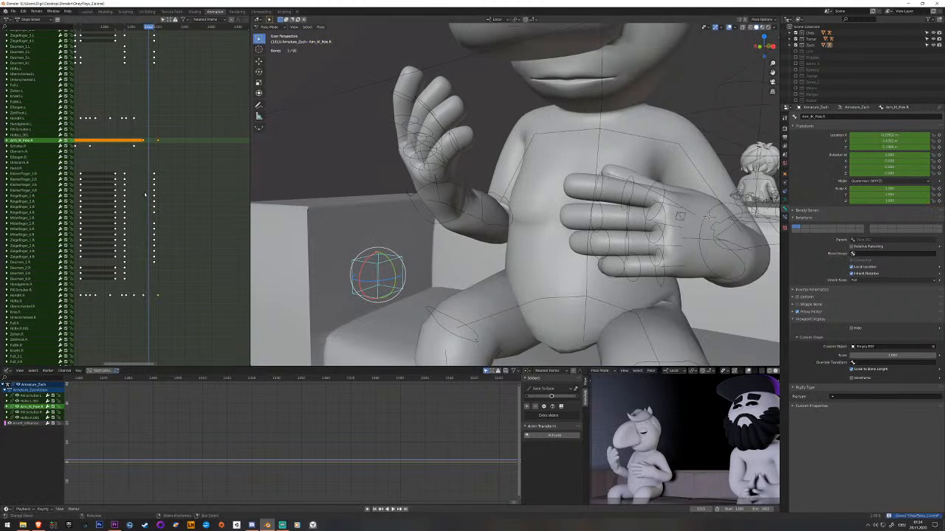
{"action": "scroll", "coordinate": [417, 227], "scroll_direction": "down", "scroll_amount": 1}
{"action": "middle_click_drag", "start_coordinate": [417, 226], "coordinate": [405, 202], "text": "shift"}
{"action": "key", "text": "space"}
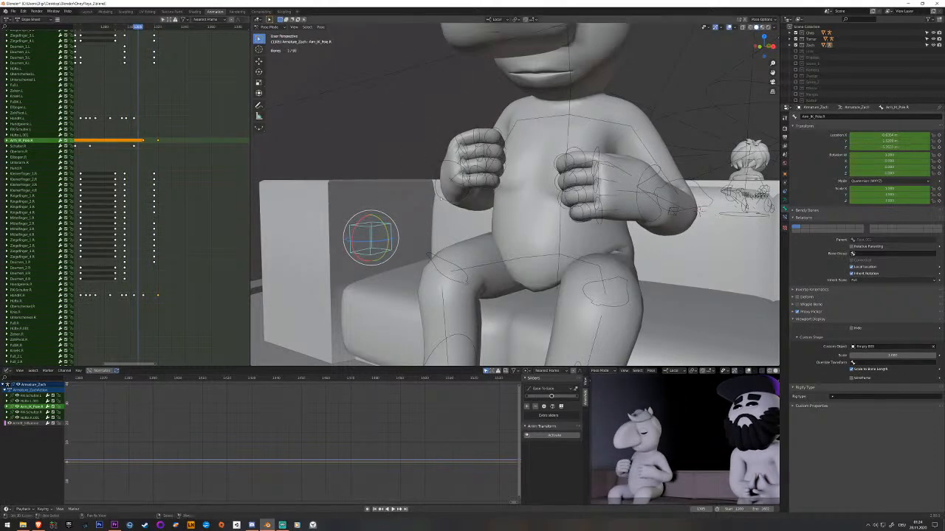
Key the right hand's IK control just before its raised-hand keyframe.
{"action": "left_click", "coordinate": [441, 197]}
{"action": "middle_click_drag", "start_coordinate": [142, 296], "coordinate": [172, 279]}
{"action": "scroll", "coordinate": [169, 284], "scroll_direction": "up", "scroll_amount": 8}
{"action": "left_click_drag", "start_coordinate": [169, 285], "coordinate": [178, 282]}
{"action": "scroll", "coordinate": [177, 282], "scroll_direction": "up", "scroll_amount": 3}
{"action": "key", "text": "i"}
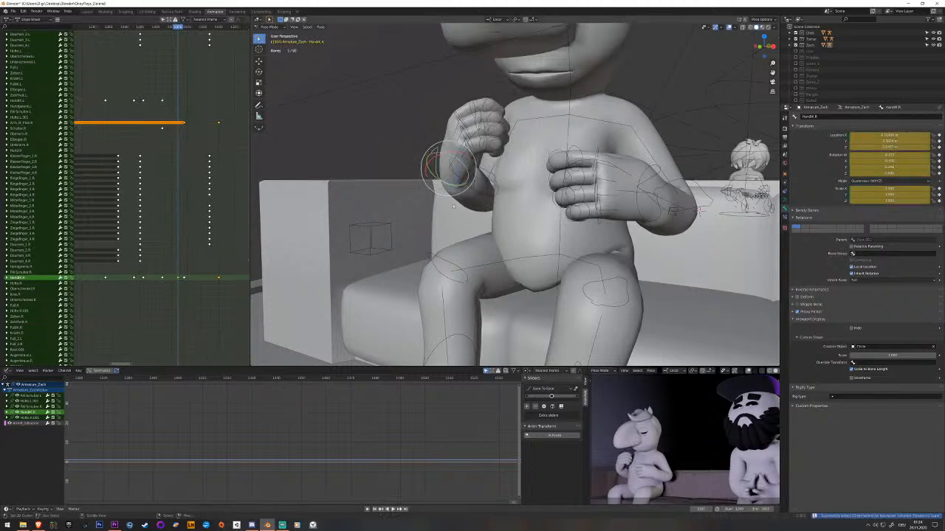
Shift the right hand's new key earlier, about midway between its neighbouring keys, and play the motion.
{"action": "right_click", "coordinate": [178, 281]}
{"action": "scroll", "coordinate": [179, 281], "scroll_direction": "up", "scroll_amount": 3}
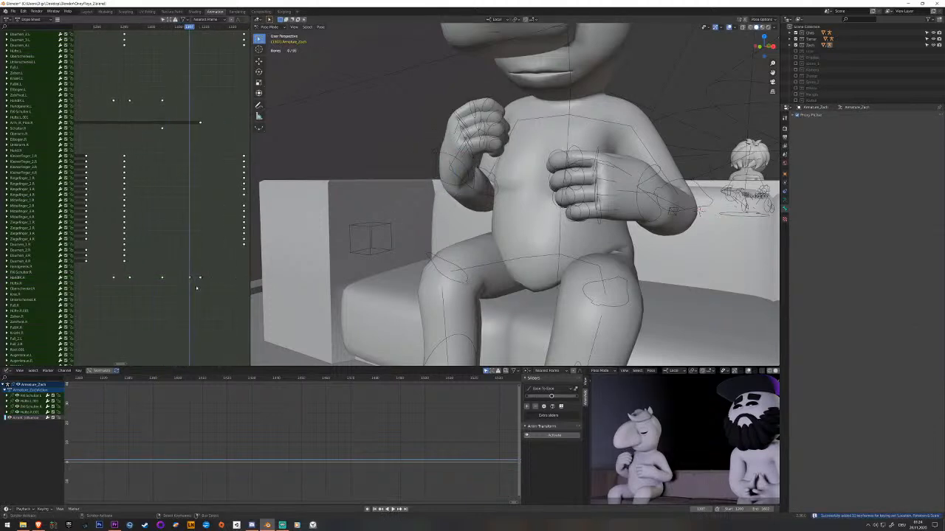
{"action": "left_click_drag", "start_coordinate": [182, 290], "coordinate": [129, 291]}
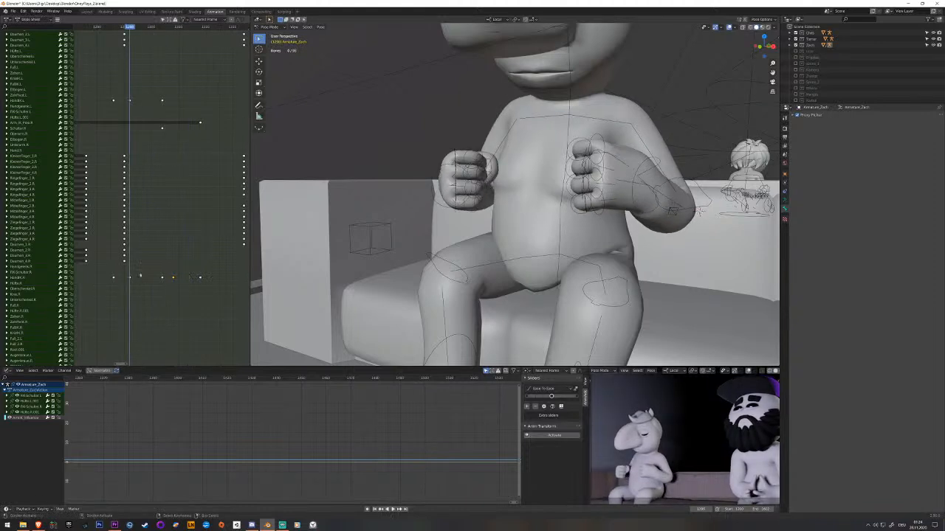
{"action": "key", "text": "space"}
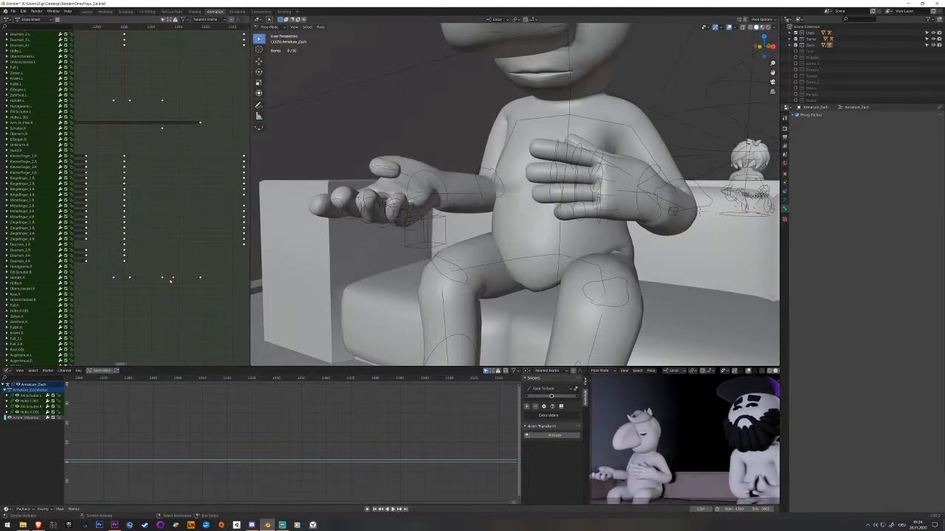
{"action": "left_click", "coordinate": [169, 284]}
{"action": "key", "text": "space"}
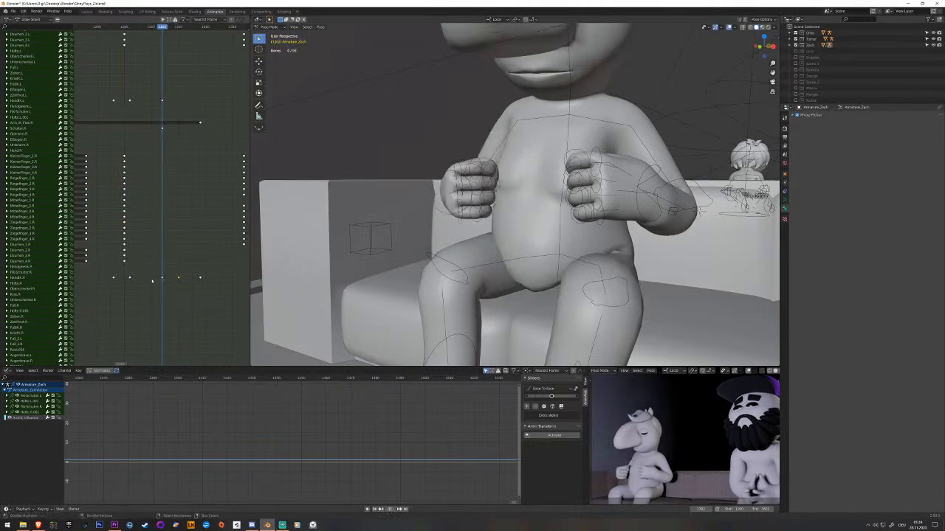
{"action": "key", "text": "space"}
Key the right hand's IK control shortly before the palm-up keyframe and shift that key about midway back towards the raised-hand key.
{"action": "middle_click_drag", "start_coordinate": [199, 285], "coordinate": [143, 286]}
{"action": "left_click", "coordinate": [417, 190]}
{"action": "key", "text": "Left"}
{"action": "key", "text": "Left"}
{"action": "key", "text": "Left"}
{"action": "key", "text": "Left"}
{"action": "key", "text": "Left"}
{"action": "key", "text": "Left"}
{"action": "key", "text": "Left"}
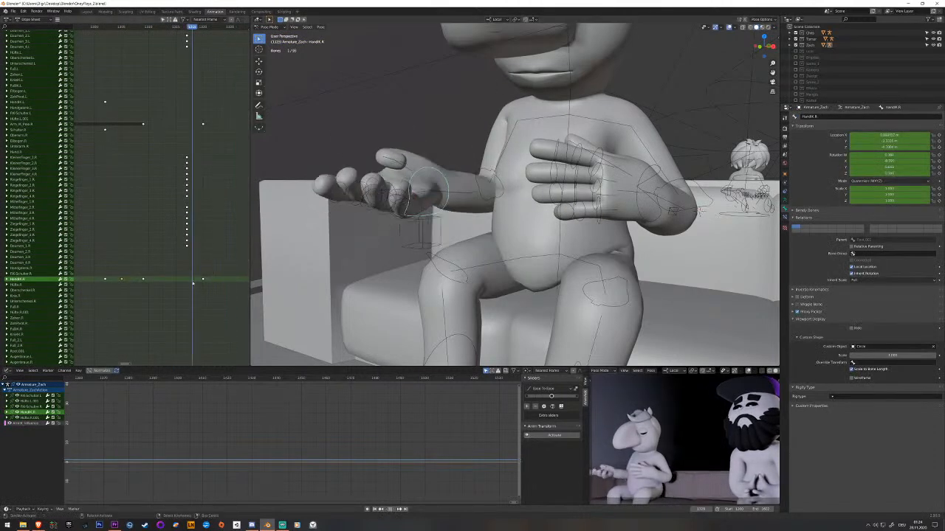
{"action": "key", "text": "i"}
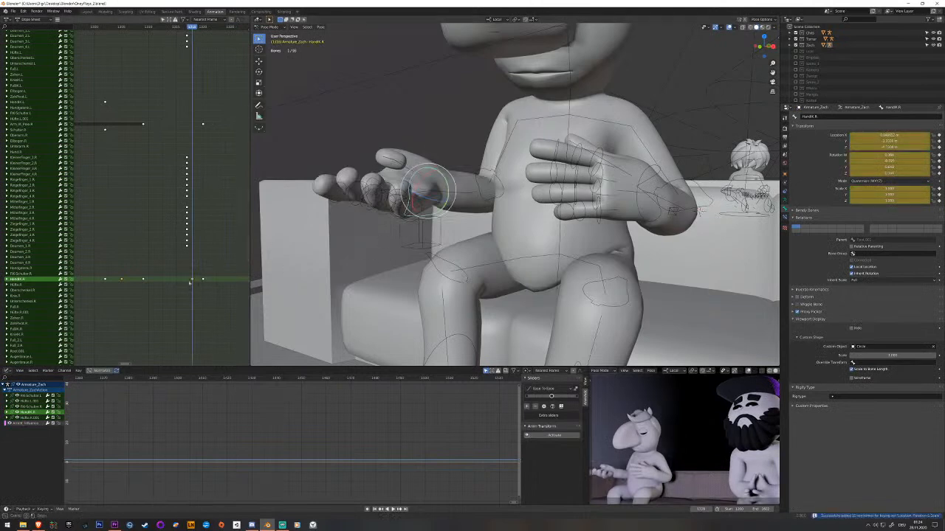
{"action": "left_click", "coordinate": [191, 281]}
{"action": "key", "text": "space"}
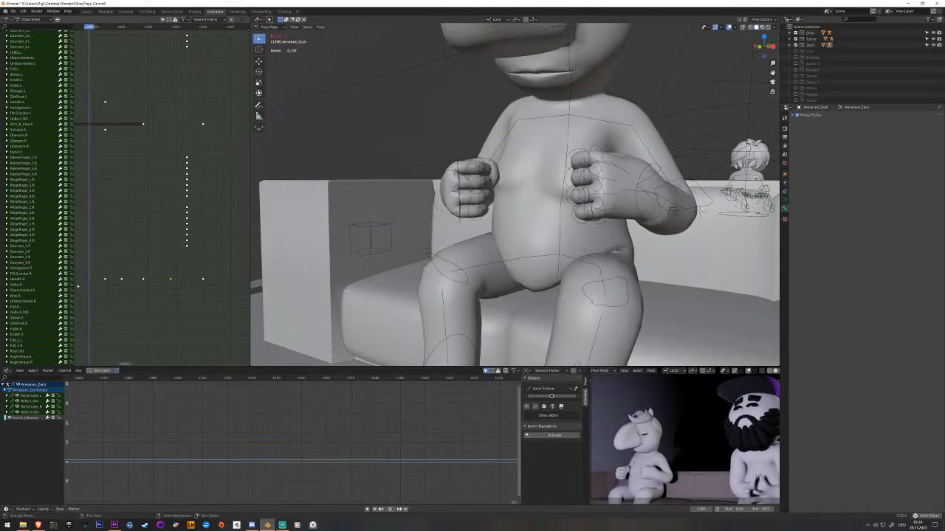
Save the file and play the gesture on past the palm-up keyframe.
{"action": "key", "text": "space"}
{"action": "key", "text": "ctrl+s"}
{"action": "left_click_drag", "start_coordinate": [201, 279], "coordinate": [100, 281]}
{"action": "scroll", "coordinate": [381, 257], "scroll_direction": "down", "scroll_amount": 4}
{"action": "scroll", "coordinate": [382, 257], "scroll_direction": "up", "scroll_amount": 3}
{"action": "key", "text": "space"}
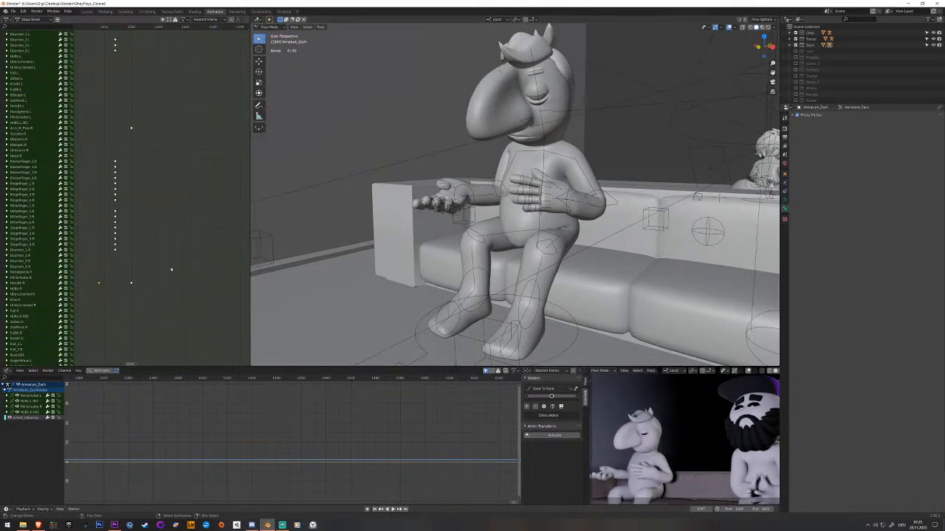
Rotate the right hand's IK control so the fingers tilt upward, and key it at a frame well past the palm-up keyframe.
{"action": "left_click", "coordinate": [467, 186]}
{"action": "middle_click_drag", "start_coordinate": [468, 186], "coordinate": [465, 171]}
{"action": "left_click_drag", "start_coordinate": [462, 175], "coordinate": [477, 160]}
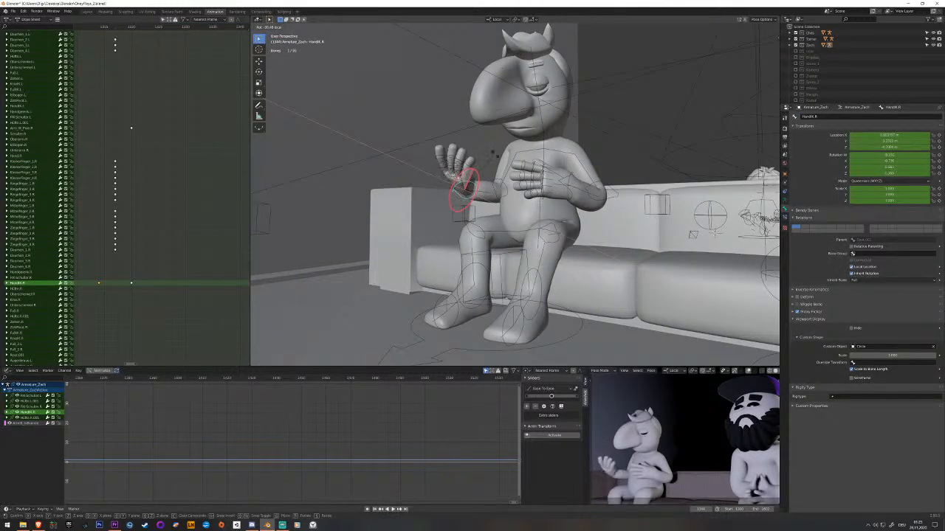
{"action": "middle_click_drag", "start_coordinate": [482, 188], "coordinate": [533, 179]}
{"action": "left_click_drag", "start_coordinate": [504, 209], "coordinate": [489, 197]}
{"action": "middle_click_drag", "start_coordinate": [489, 198], "coordinate": [461, 188]}
{"action": "left_click_drag", "start_coordinate": [479, 176], "coordinate": [441, 172]}
{"action": "key", "text": "ctrl+z"}
{"action": "scroll", "coordinate": [464, 171], "scroll_direction": "up", "scroll_amount": 1}
{"action": "key", "text": "i"}
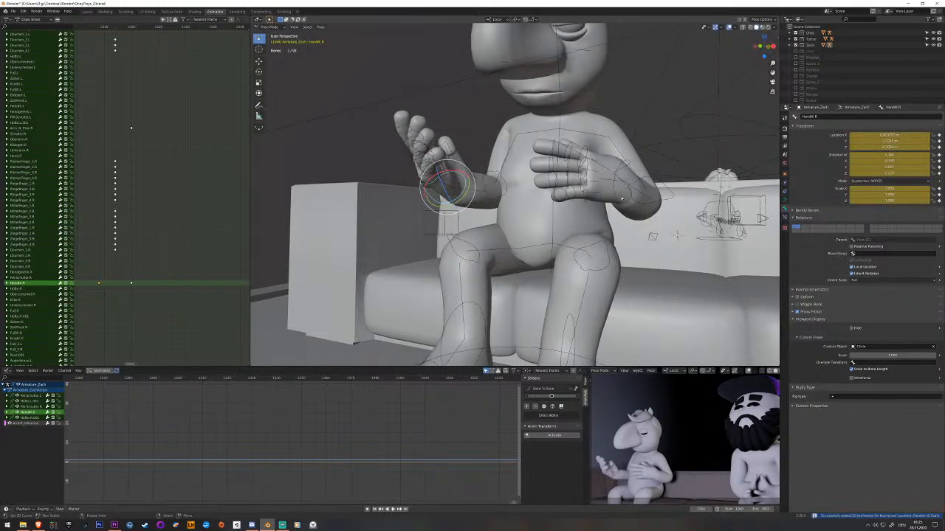
Rotate the left hand's IK control at the same frame so its fingers tilt upward in front of the chest.
{"action": "right_click", "coordinate": [622, 198]}
{"action": "middle_click_drag", "start_coordinate": [621, 198], "coordinate": [570, 197]}
{"action": "middle_click_drag", "start_coordinate": [222, 215], "coordinate": [152, 214]}
{"action": "middle_click_drag", "start_coordinate": [502, 185], "coordinate": [549, 204]}
{"action": "left_click_drag", "start_coordinate": [563, 208], "coordinate": [570, 224]}
{"action": "middle_click_drag", "start_coordinate": [569, 253], "coordinate": [502, 237]}
{"action": "scroll", "coordinate": [511, 244], "scroll_direction": "up", "scroll_amount": 3}
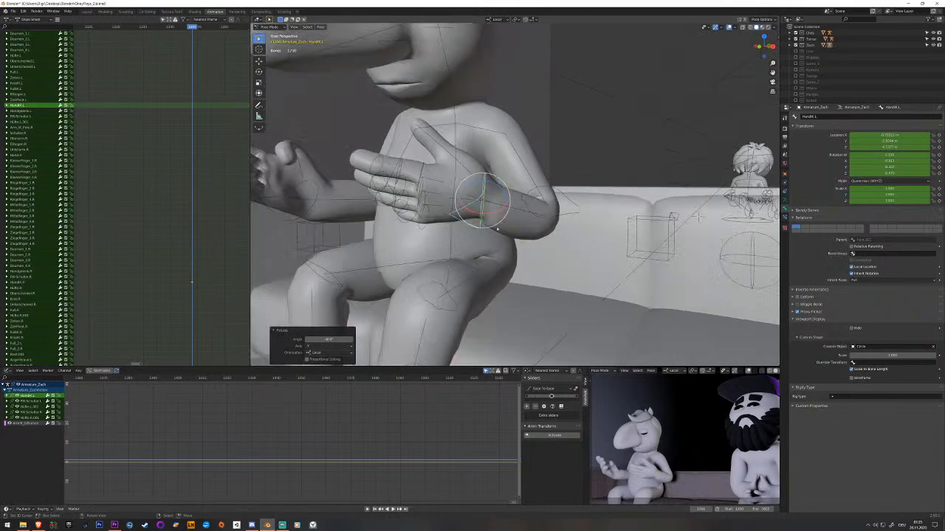
{"action": "left_click_drag", "start_coordinate": [495, 185], "coordinate": [505, 191]}
{"action": "middle_click_drag", "start_coordinate": [504, 192], "coordinate": [590, 230]}
Move the left hand's IK control within the horizontal plane and key it at the right hand's new keyframe.
{"action": "key", "text": "g"}
{"action": "key", "text": "shift+z"}
{"action": "left_click", "coordinate": [443, 223]}
{"action": "scroll", "coordinate": [530, 209], "scroll_direction": "down", "scroll_amount": 2}
{"action": "key", "text": "i"}
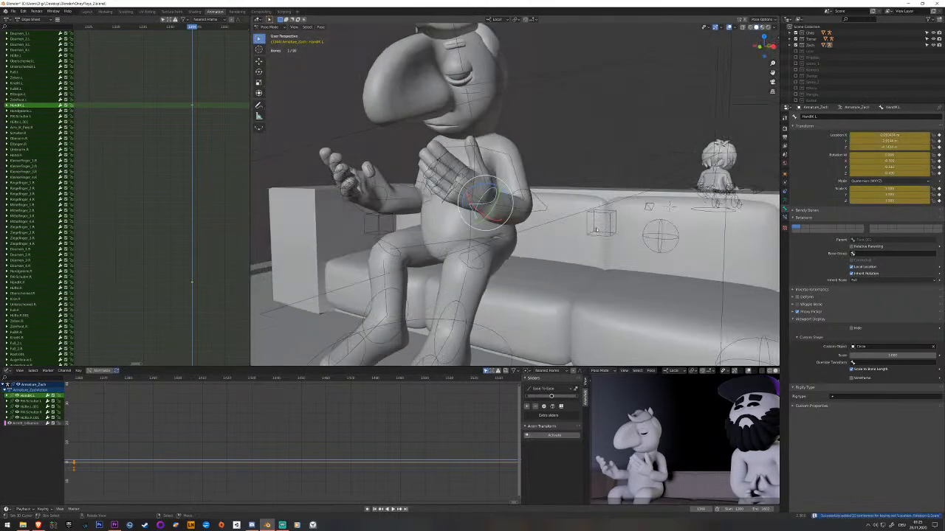
Play and scrub the stretch between the palm-up keyframe and the new tilted pose, examining both hands up close.
{"action": "left_click", "coordinate": [596, 232]}
{"action": "right_click", "coordinate": [576, 178]}
{"action": "middle_click_drag", "start_coordinate": [570, 183], "coordinate": [533, 188]}
{"action": "left_click", "coordinate": [459, 220]}
{"action": "middle_click_drag", "start_coordinate": [538, 226], "coordinate": [249, 169]}
{"action": "key", "text": "space"}
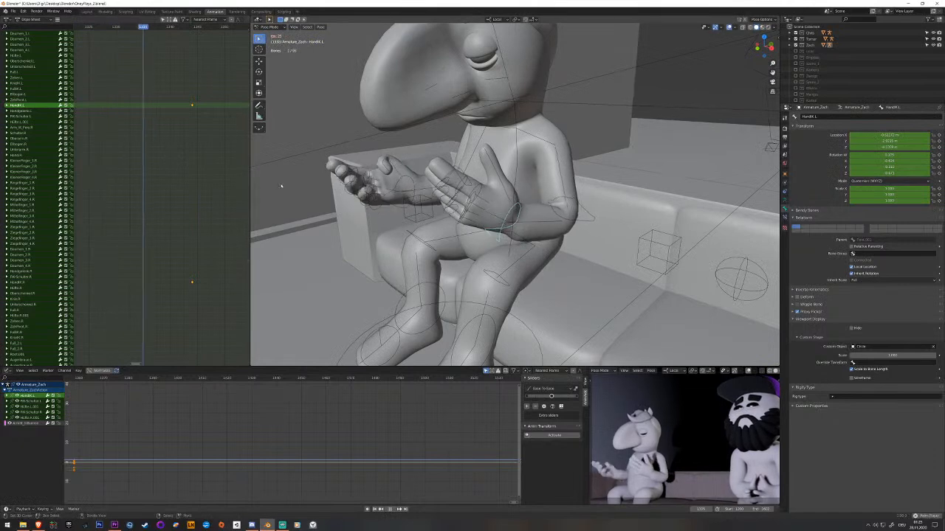
{"action": "key", "text": "space"}
{"action": "middle_click_drag", "start_coordinate": [180, 179], "coordinate": [208, 178]}
{"action": "left_click_drag", "start_coordinate": [207, 178], "coordinate": [136, 195]}
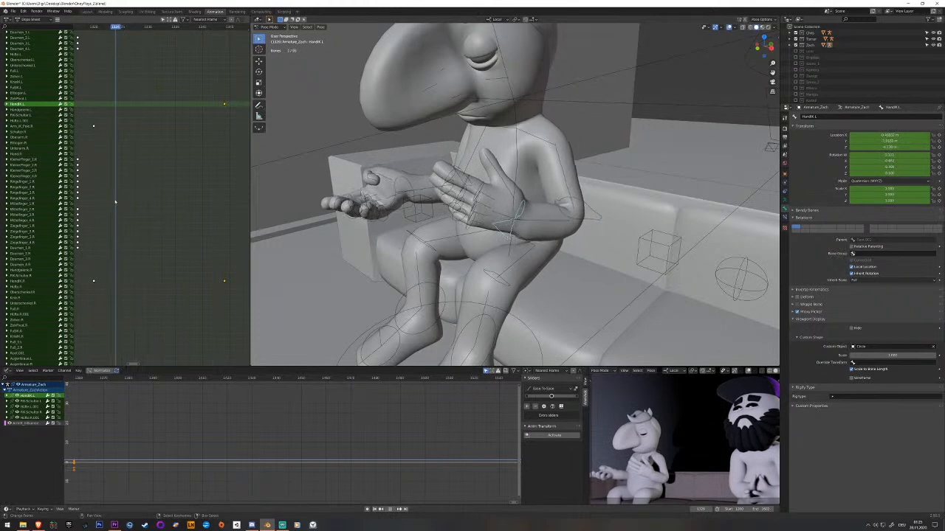
{"action": "key", "text": "Escape"}
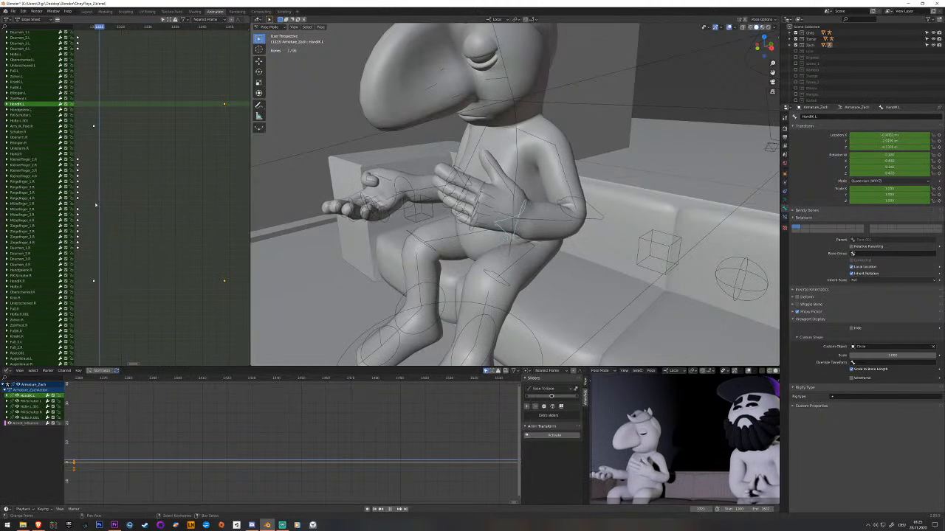
Examine the left hand's keys before the palm-up pose and replay the gesture from the closed-fist poses.
{"action": "middle_click_drag", "start_coordinate": [109, 191], "coordinate": [180, 172]}
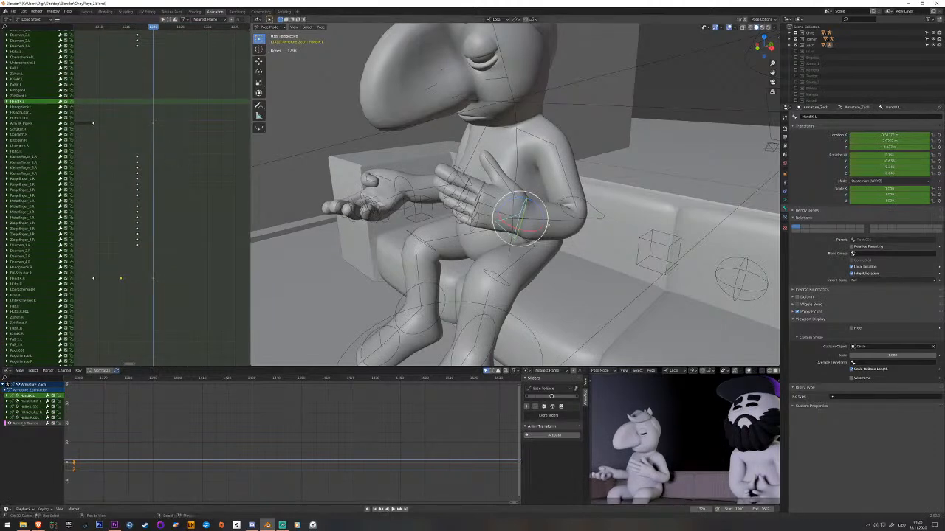
{"action": "mouse_move", "coordinate": [152, 189]}
{"action": "middle_mouse_down"}
{"action": "mouse_move", "coordinate": [94, 196]}
{"action": "mouse_move", "coordinate": [247, 192]}
{"action": "mouse_move", "coordinate": [215, 198]}
{"action": "middle_mouse_up"}
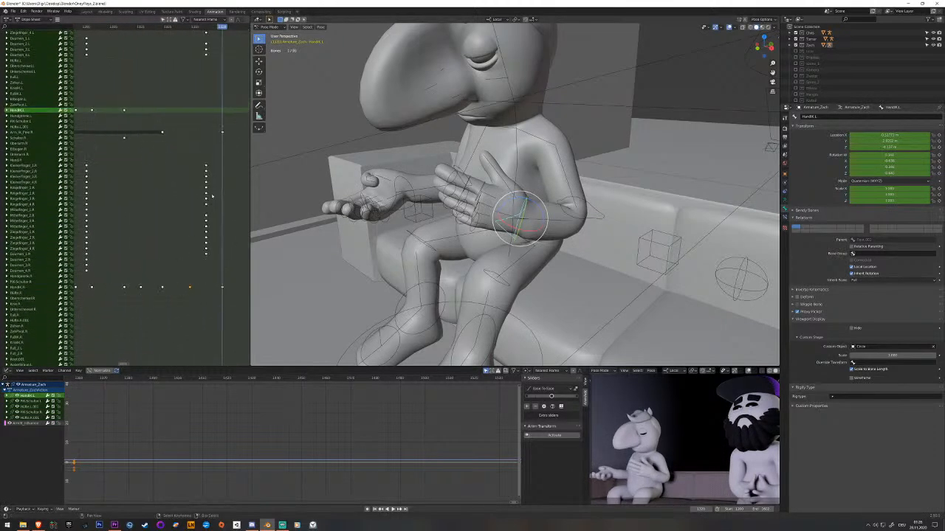
{"action": "left_click", "coordinate": [125, 110]}
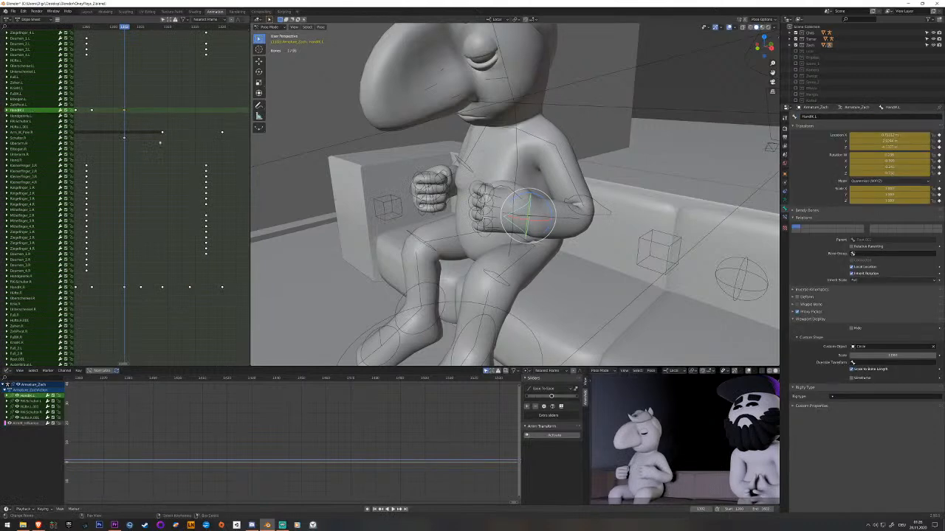
{"action": "key", "text": "space"}
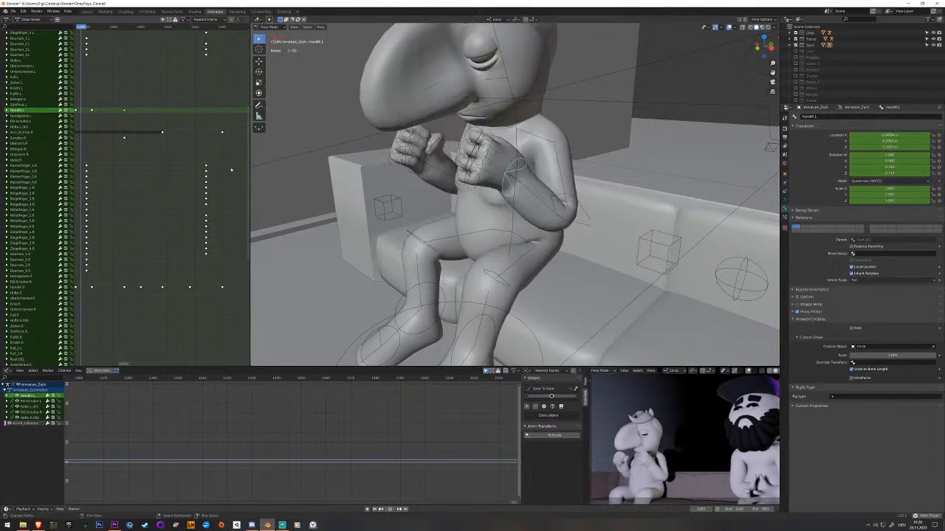
{"action": "key", "text": "space"}
{"action": "middle_click_drag", "start_coordinate": [127, 135], "coordinate": [175, 135]}
{"action": "key", "text": "space"}
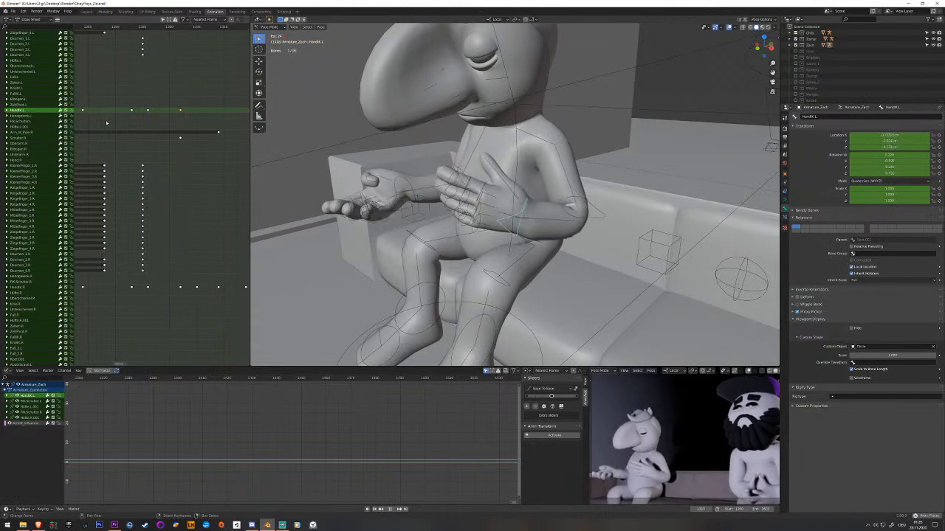
Replay the closed-fist stretch and move the left-hand finger keys of the open pose a few frames earlier than the right hand's.
{"action": "key", "text": "space"}
{"action": "key", "text": "Down"}
{"action": "mouse_move", "coordinate": [183, 122]}
{"action": "middle_mouse_down"}
{"action": "mouse_move", "coordinate": [113, 121]}
{"action": "mouse_move", "coordinate": [183, 135]}
{"action": "middle_mouse_up"}
{"action": "key", "text": "space"}
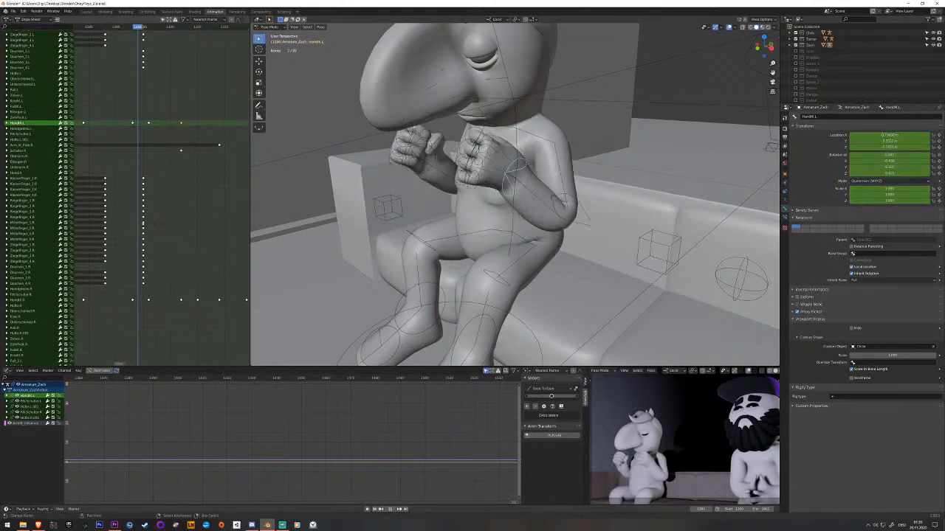
{"action": "key", "text": "space"}
{"action": "right_click", "coordinate": [477, 194]}
{"action": "middle_click_drag", "start_coordinate": [166, 162], "coordinate": [115, 313]}
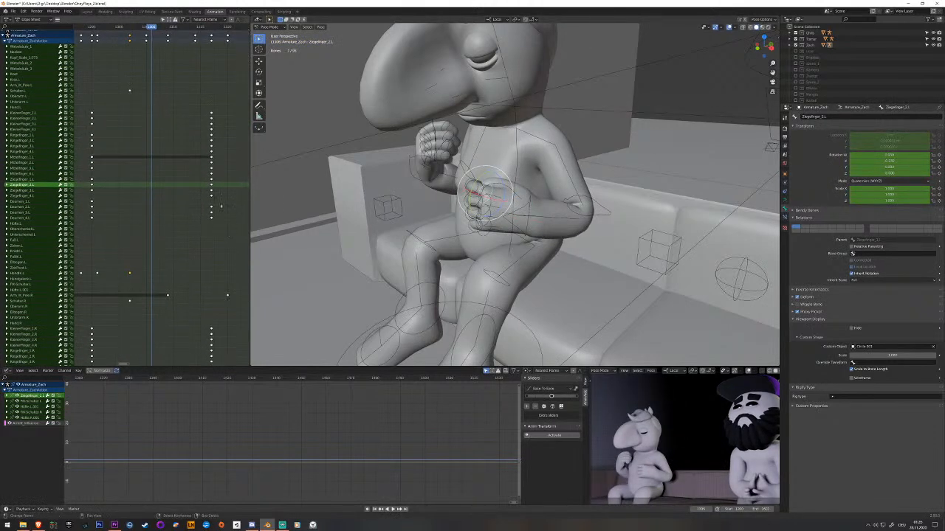
{"action": "left_click_drag", "start_coordinate": [207, 219], "coordinate": [230, 113]}
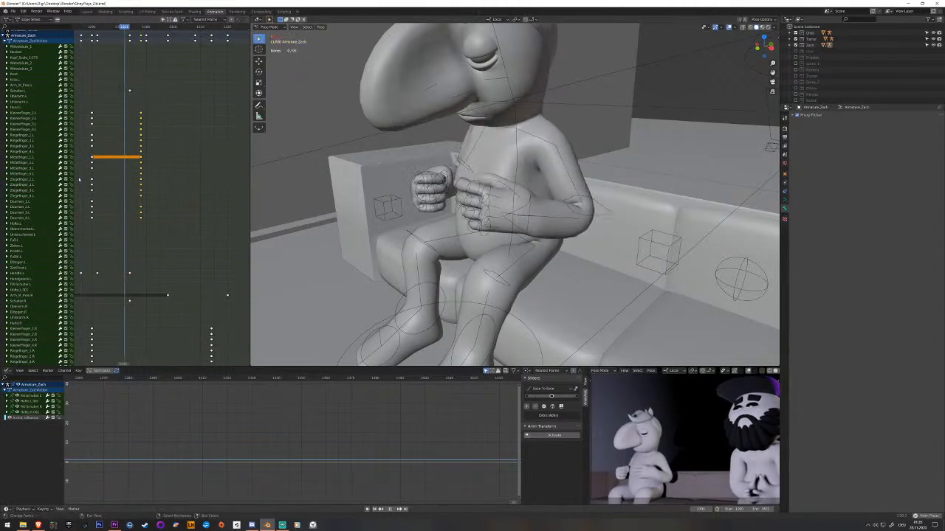
{"action": "middle_click_drag", "start_coordinate": [125, 168], "coordinate": [163, 169]}
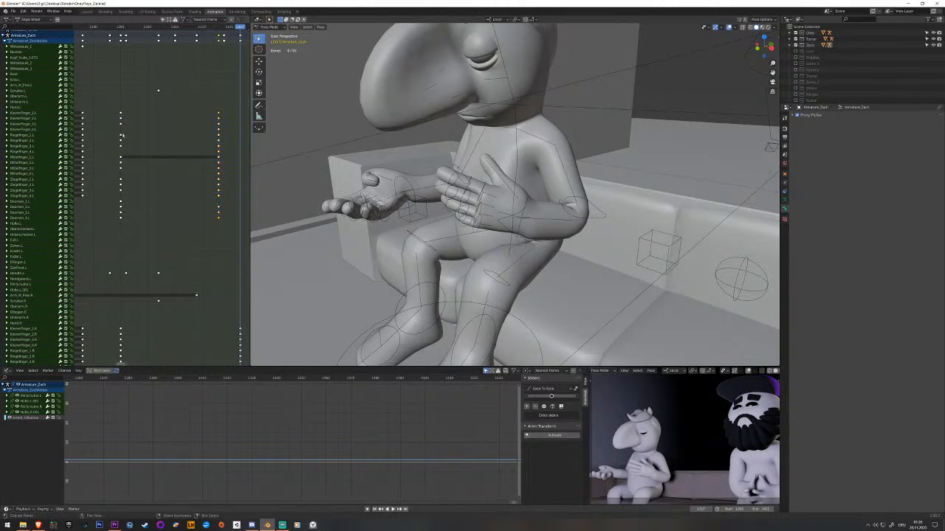
Copy the left hand's closed-fist finger keys and paste them a few frames before its open pose to hold the fist longer.
{"action": "left_click_drag", "start_coordinate": [114, 107], "coordinate": [129, 225]}
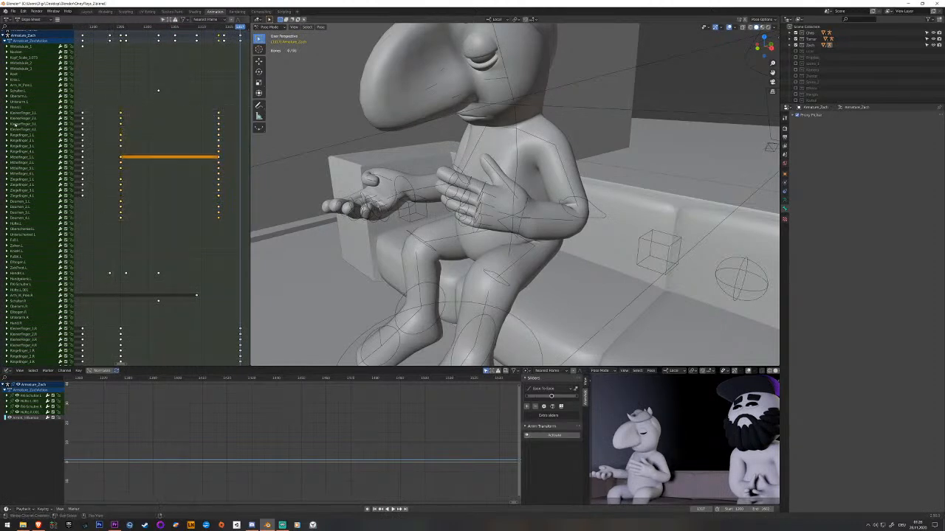
{"action": "left_click_drag", "start_coordinate": [47, 114], "coordinate": [13, 221]}
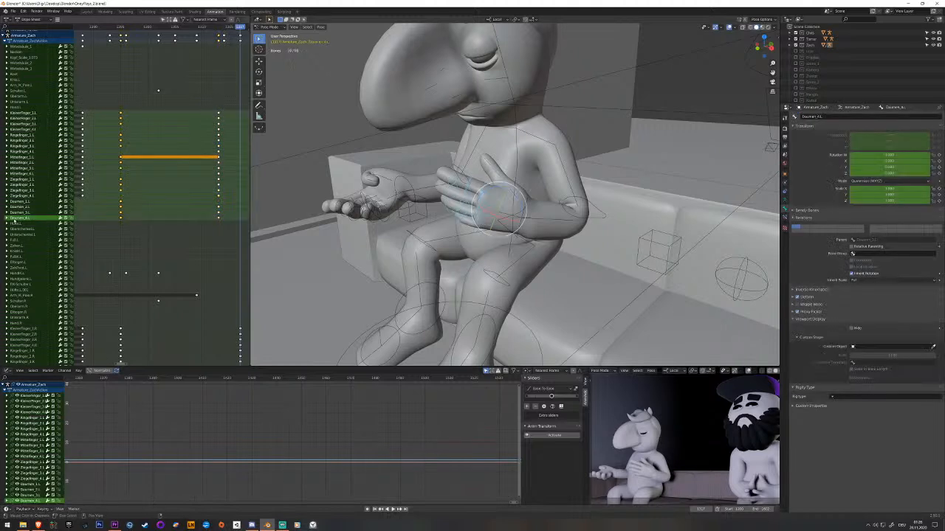
{"action": "left_click", "coordinate": [197, 205]}
{"action": "key", "text": "ctrl+v"}
{"action": "left_click", "coordinate": [133, 204]}
{"action": "key", "text": "space"}
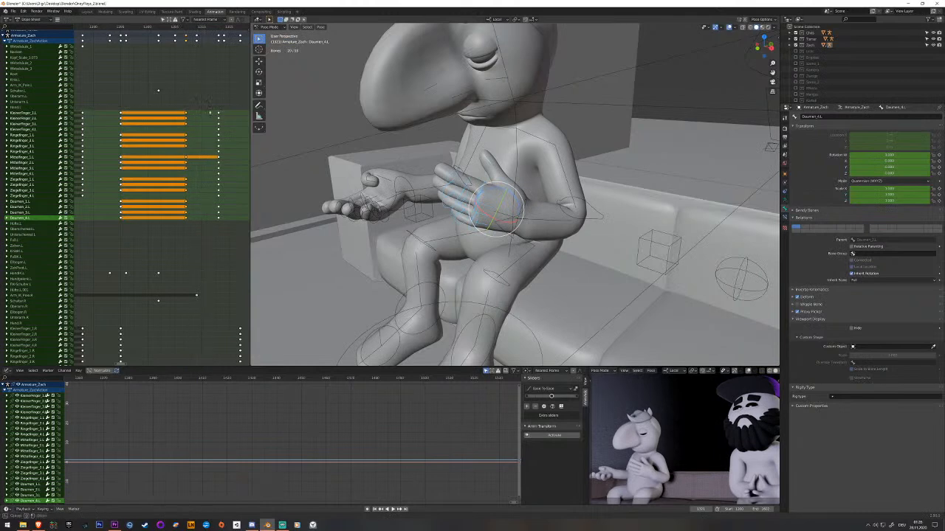
Shift the left hand's pasted fist keys and its open-pose finger keys earlier together by the same amount.
{"action": "left_click", "coordinate": [209, 225]}
{"action": "left_click_drag", "start_coordinate": [194, 220], "coordinate": [176, 187]}
{"action": "key", "text": "space"}
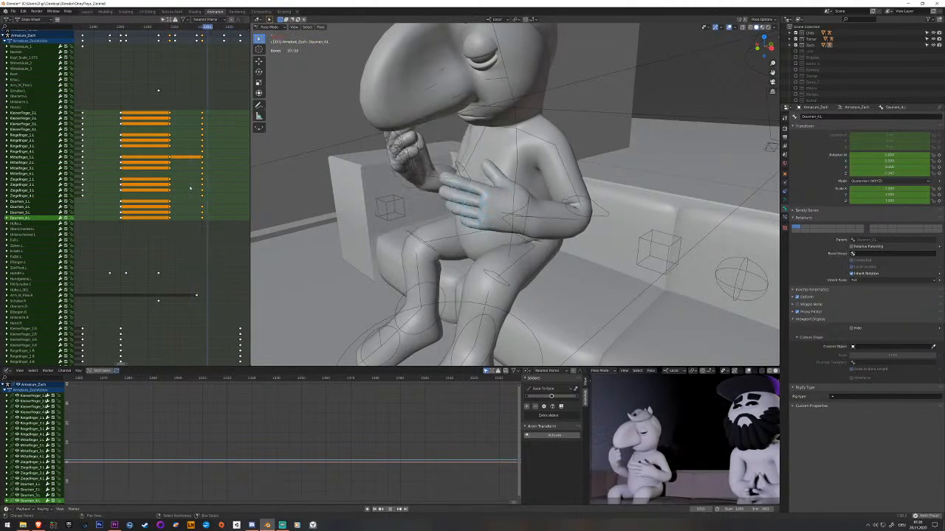
Rotate the left hand's IK control at frame 1325 so its fingers lie more horizontally in front of the belly, and key it.
{"action": "left_click", "coordinate": [507, 219]}
{"action": "key", "text": "space"}
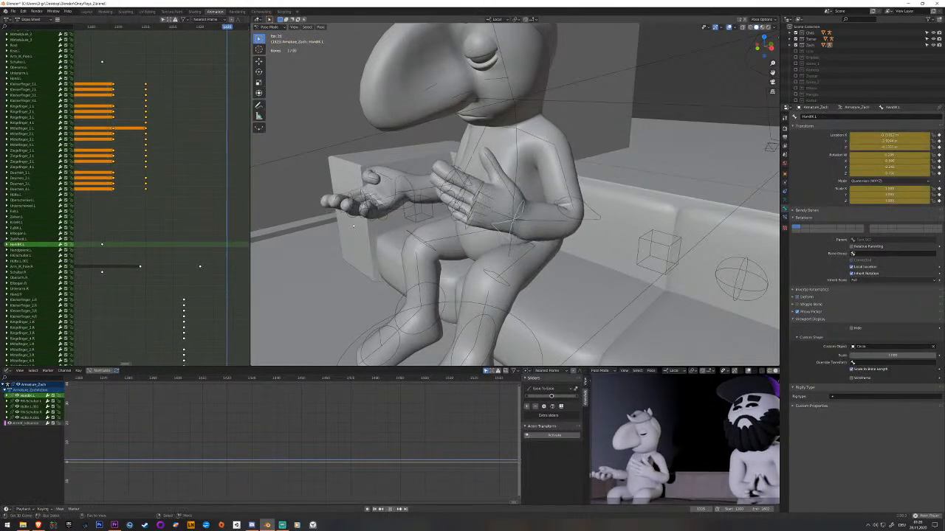
{"action": "key", "text": "space"}
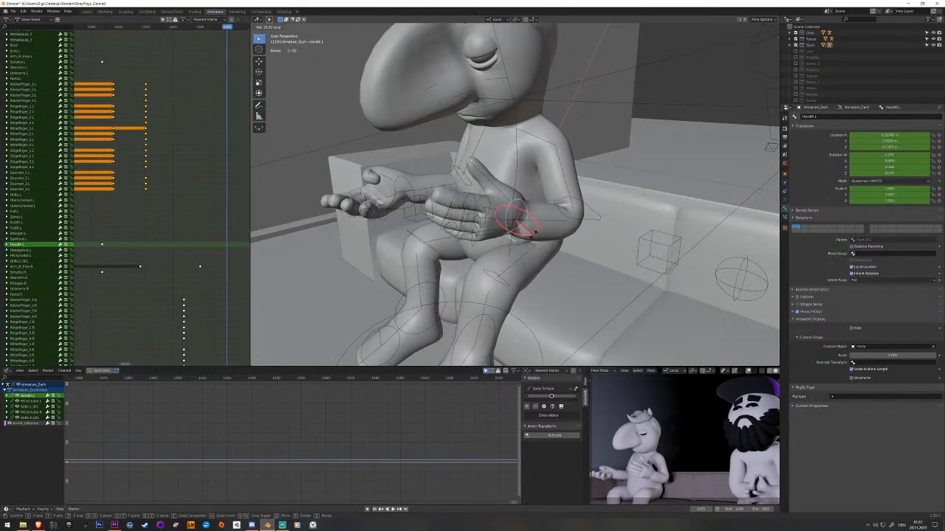
{"action": "left_click", "coordinate": [532, 231]}
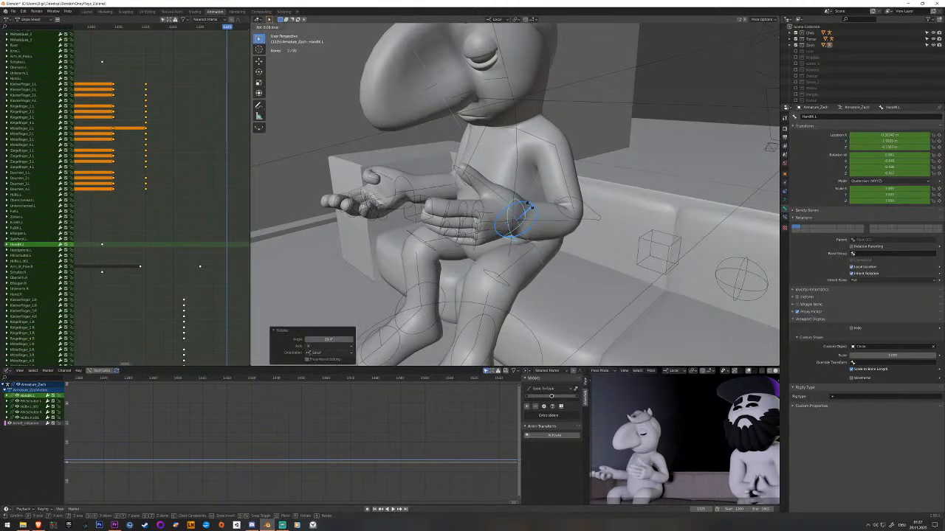
{"action": "key", "text": "i"}
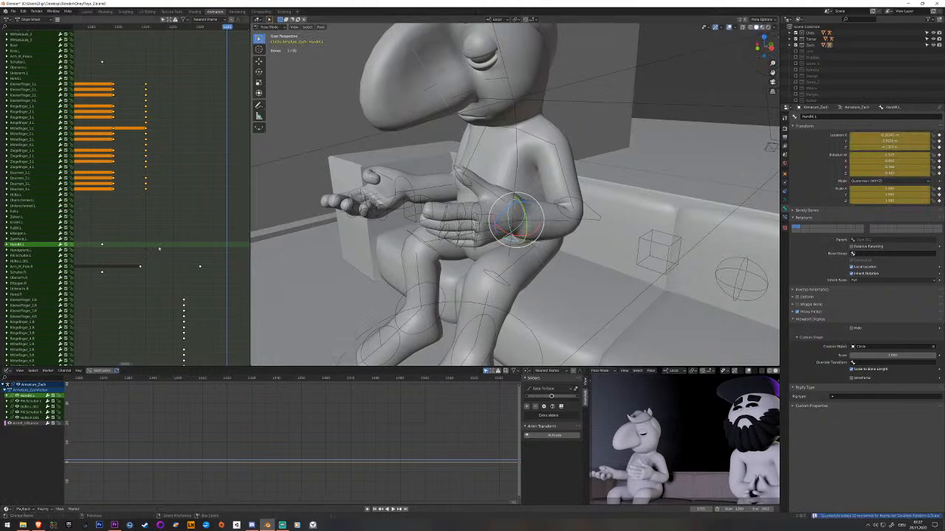
Move the left hand's new IK key earlier, to just before the right hand's open-finger keys.
{"action": "key", "text": "space"}
{"action": "left_click", "coordinate": [225, 245]}
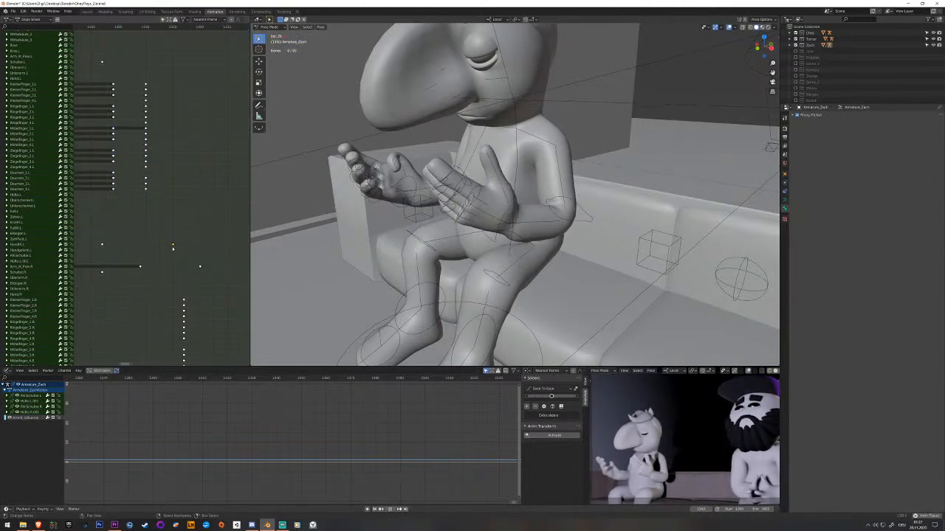
{"action": "middle_click_drag", "start_coordinate": [151, 235], "coordinate": [86, 234]}
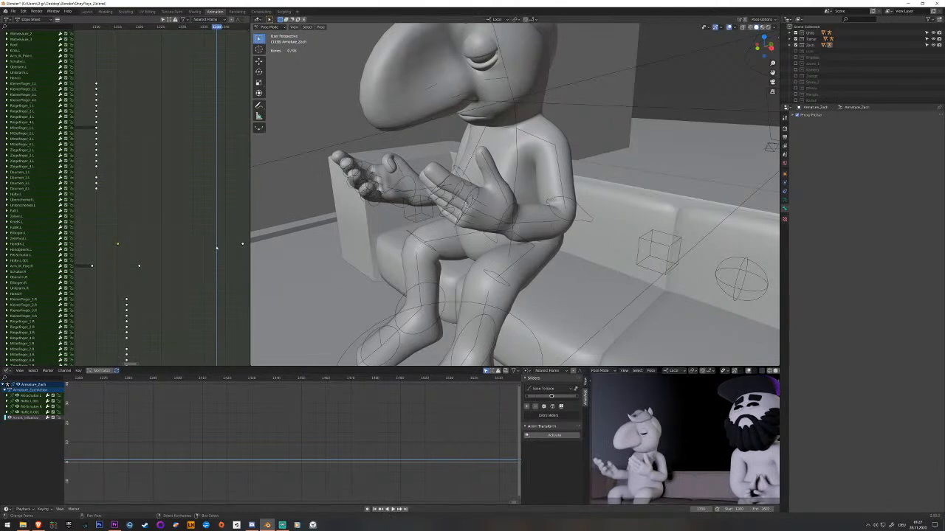
Replay and scrub from the left hand's retimed key to the tilted two-hand pose, examining how the hands move.
{"action": "middle_click_drag", "start_coordinate": [180, 222], "coordinate": [200, 222]}
{"action": "left_click_drag", "start_coordinate": [107, 239], "coordinate": [98, 238]}
{"action": "key", "text": "space"}
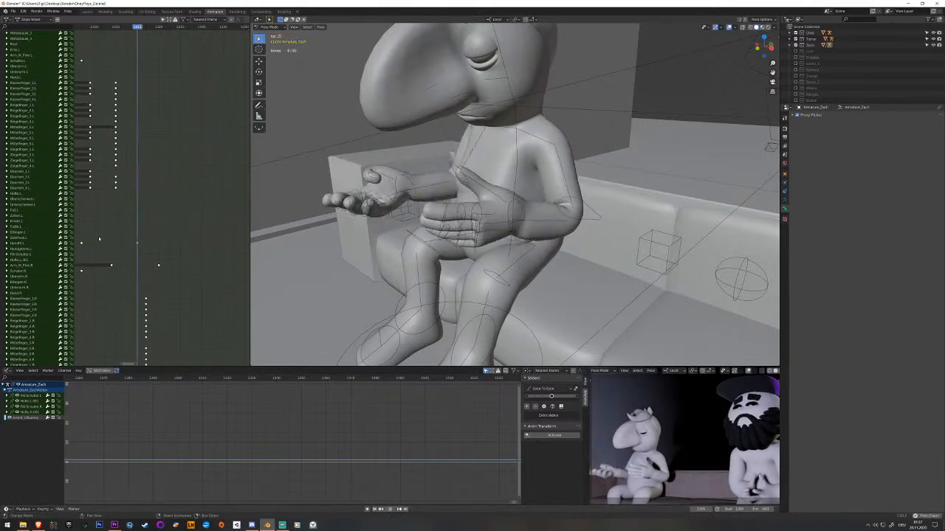
{"action": "key", "text": "space"}
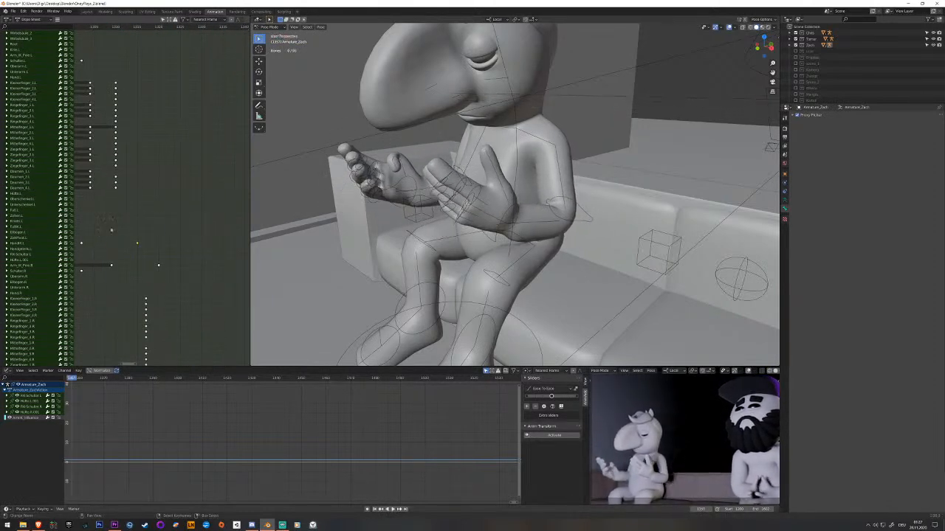
{"action": "left_click", "coordinate": [151, 233]}
{"action": "left_click_drag", "start_coordinate": [151, 234], "coordinate": [220, 229]}
{"action": "mouse_move", "coordinate": [222, 230]}
{"action": "middle_mouse_down"}
{"action": "mouse_move", "coordinate": [155, 233]}
{"action": "mouse_move", "coordinate": [224, 225]}
{"action": "middle_mouse_up"}
{"action": "key", "text": "space"}
Move the left hand's IK control within the horizontal plane at a frame shortly before the final tilted pose.
{"action": "left_click_drag", "start_coordinate": [200, 238], "coordinate": [189, 235]}
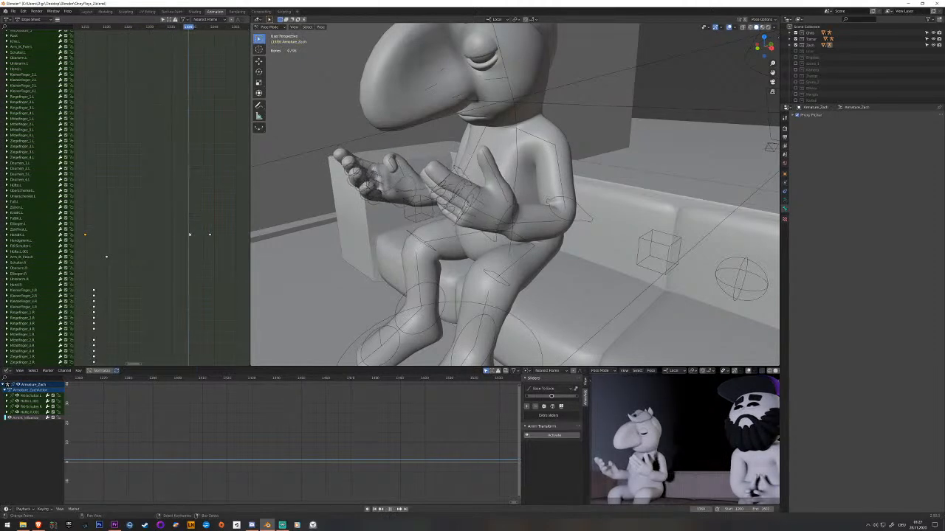
{"action": "middle_click_drag", "start_coordinate": [509, 214], "coordinate": [471, 270]}
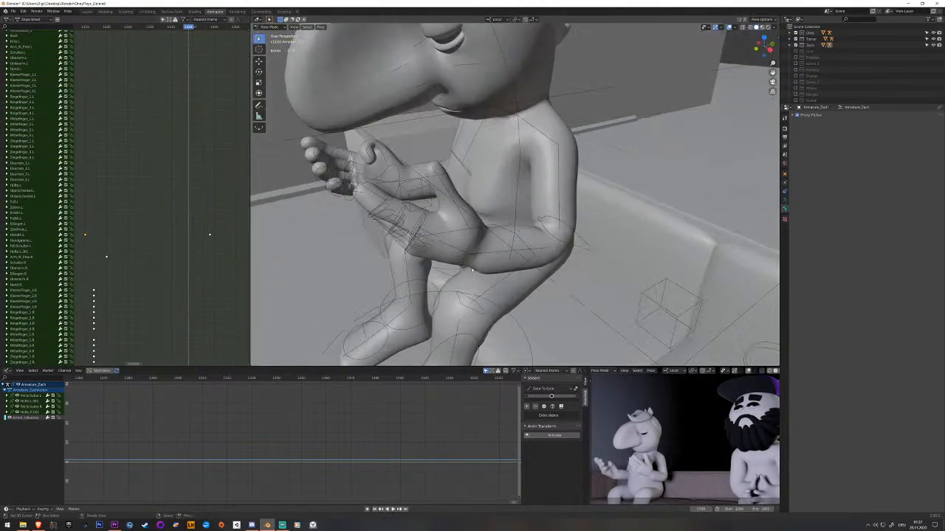
{"action": "left_click", "coordinate": [469, 269]}
{"action": "key", "text": "g"}
{"action": "key", "text": "shift+z"}
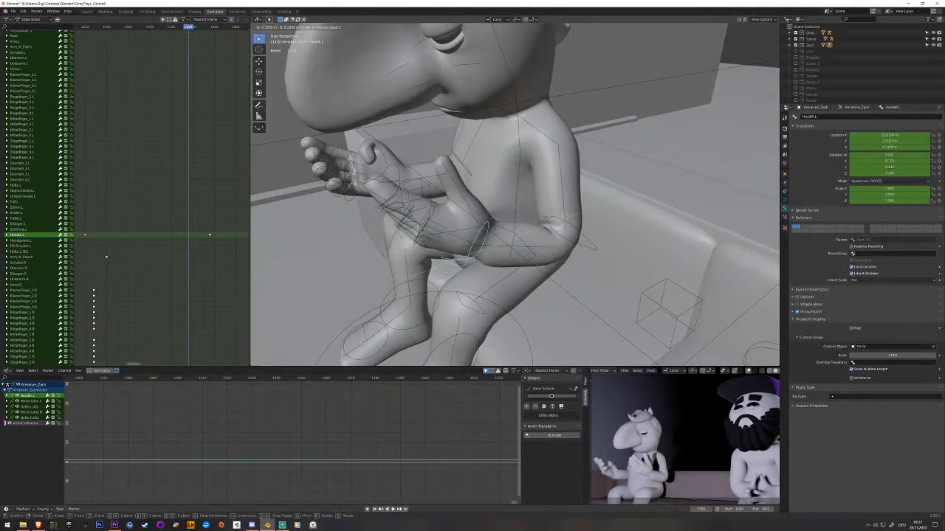
{"action": "left_click", "coordinate": [480, 256]}
Rotate the left hand's IK control so its raised fingers point upward with the palm facing inward, and key it.
{"action": "middle_click_drag", "start_coordinate": [480, 255], "coordinate": [416, 231]}
{"action": "key", "text": "r"}
{"action": "left_click", "coordinate": [517, 215]}
{"action": "key", "text": "r"}
{"action": "left_click", "coordinate": [428, 252]}
{"action": "key", "text": "i"}
Turn the right hand's IK control upright at the left hand's new keyframe and move it up in front of the body.
{"action": "right_click", "coordinate": [397, 225]}
{"action": "middle_click_drag", "start_coordinate": [154, 293], "coordinate": [147, 139]}
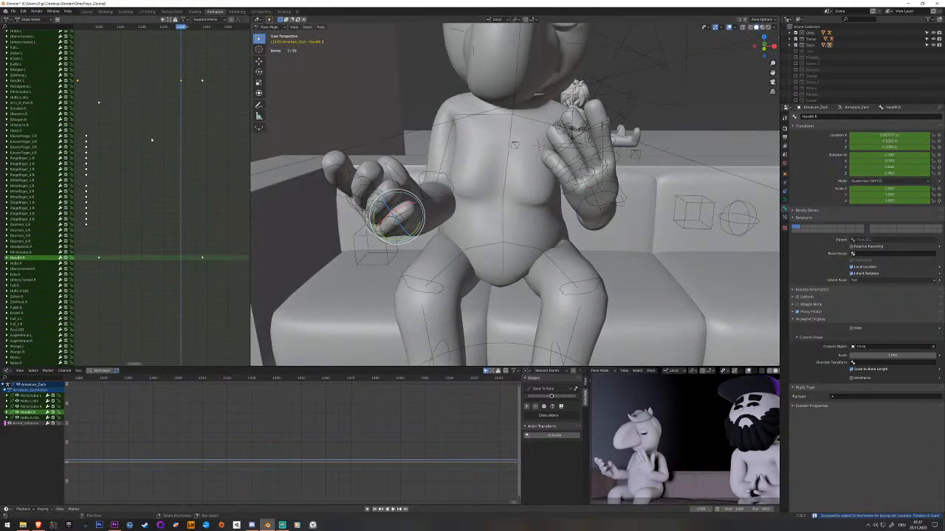
{"action": "middle_click_drag", "start_coordinate": [378, 195], "coordinate": [360, 177]}
{"action": "left_click_drag", "start_coordinate": [381, 174], "coordinate": [410, 179]}
{"action": "middle_click_drag", "start_coordinate": [421, 179], "coordinate": [384, 184]}
{"action": "key", "text": "g"}
{"action": "left_click", "coordinate": [412, 191]}
Adjust the raised right hand's IK control along the X and Z axes and key the pose.
{"action": "key", "text": "g"}
{"action": "key", "text": "x"}
{"action": "left_click", "coordinate": [455, 203]}
{"action": "key", "text": "g"}
{"action": "key", "text": "z"}
{"action": "left_click", "coordinate": [463, 177]}
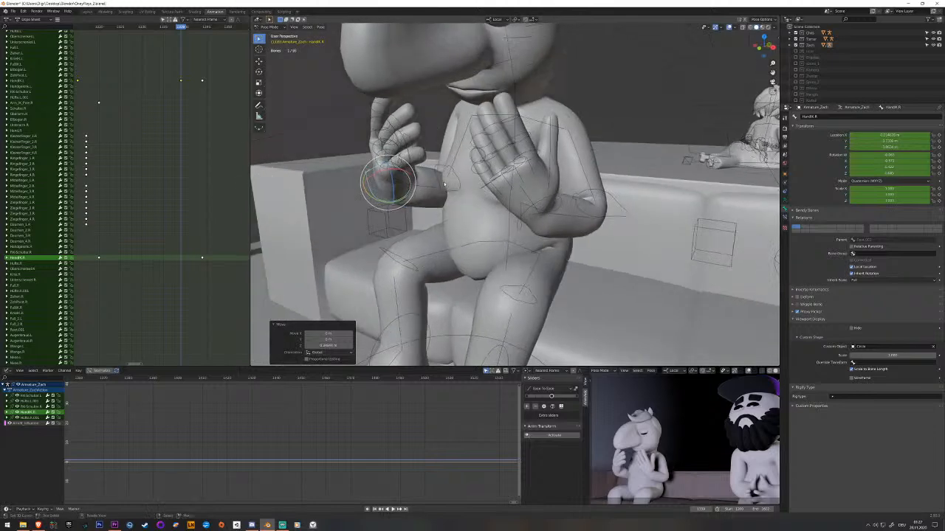
{"action": "key", "text": "i"}
Scrub past the raised pose, move both hands' raised-pose IK keys a few frames earlier, and replay the gesture.
{"action": "left_click", "coordinate": [148, 226]}
{"action": "left_click_drag", "start_coordinate": [147, 225], "coordinate": [184, 230]}
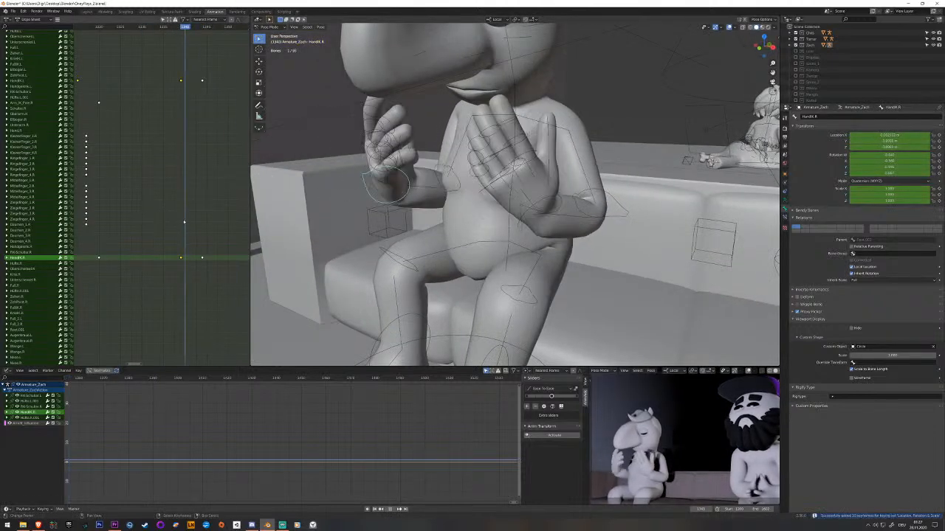
{"action": "left_click", "coordinate": [176, 239]}
{"action": "key", "text": "g"}
{"action": "left_click", "coordinate": [171, 260]}
{"action": "left_click", "coordinate": [139, 261]}
{"action": "key", "text": "space"}
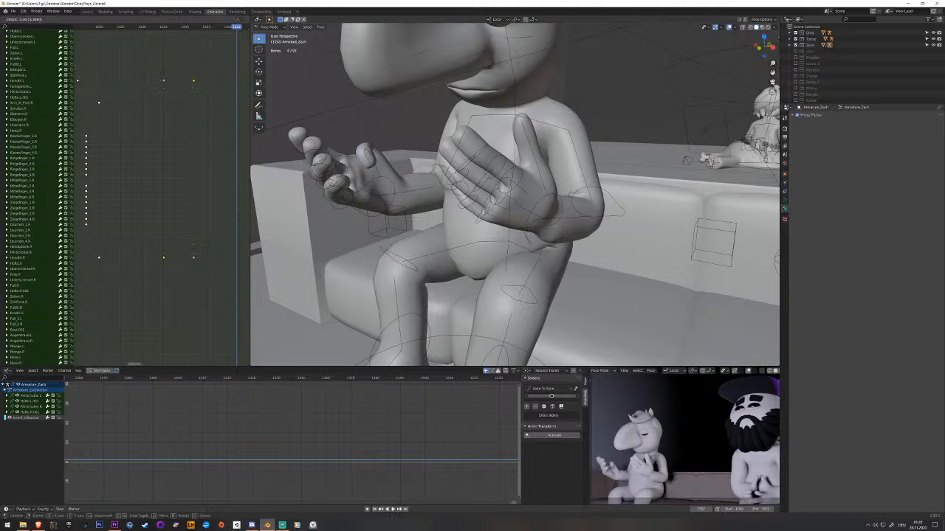
Shift both hands' final-pose IK keys two frames earlier, and move their raised-pose keys slightly earlier as well.
{"action": "left_click", "coordinate": [157, 127]}
{"action": "middle_click_drag", "start_coordinate": [157, 127], "coordinate": [183, 125]}
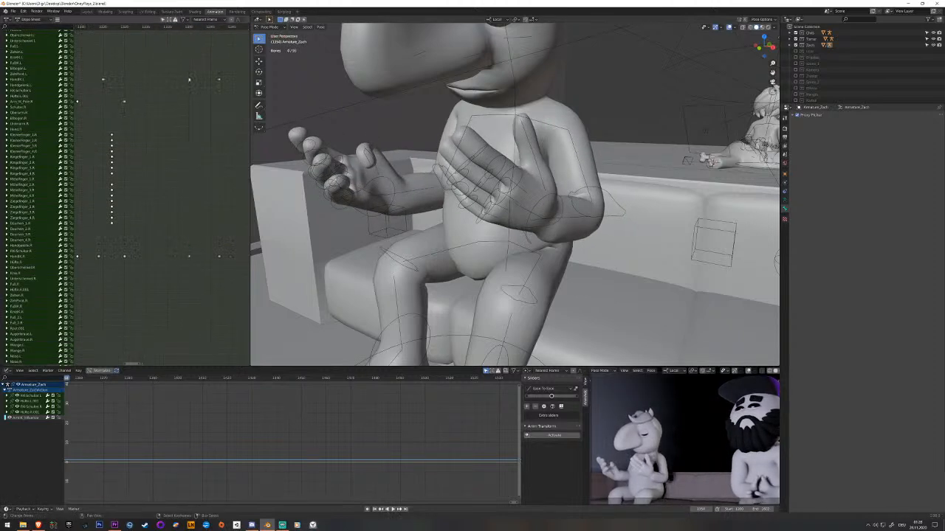
{"action": "left_click", "coordinate": [185, 256]}
{"action": "left_click_drag", "start_coordinate": [186, 257], "coordinate": [207, 260]}
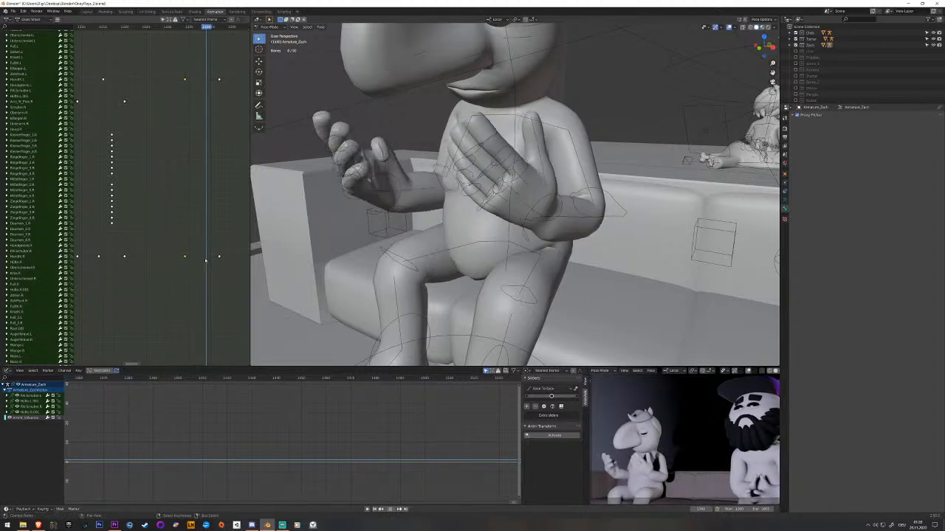
Key both hands' IK controls between the raised and final poses, and move the new keys closer to the raised pose.
{"action": "left_click", "coordinate": [554, 222]}
{"action": "left_click", "coordinate": [397, 199]}
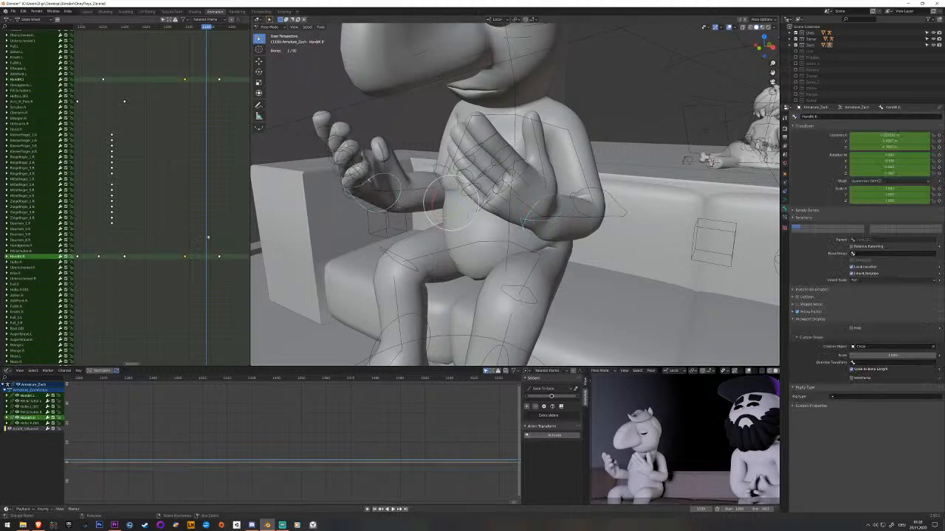
{"action": "left_click", "coordinate": [211, 239]}
{"action": "key", "text": "i"}
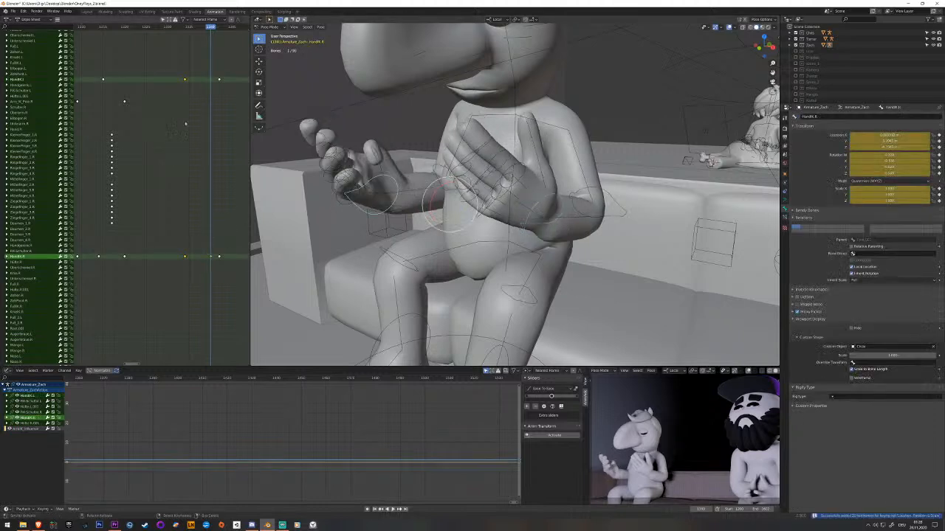
{"action": "left_click", "coordinate": [204, 278]}
{"action": "left_click_drag", "start_coordinate": [212, 258], "coordinate": [199, 263]}
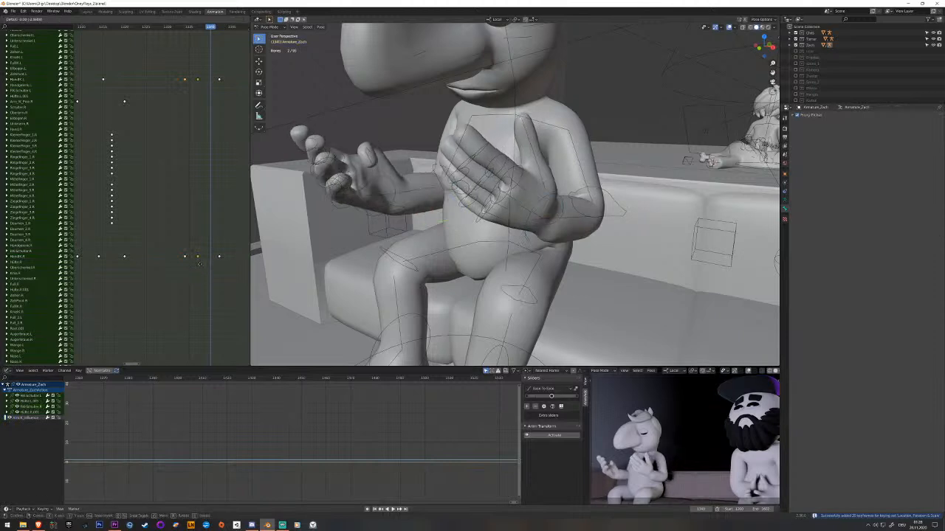
{"action": "left_click", "coordinate": [198, 266]}
Replay the two-hand gesture from before the raised pose through the final pose and save the file.
{"action": "left_click", "coordinate": [157, 262]}
{"action": "key", "text": "space"}
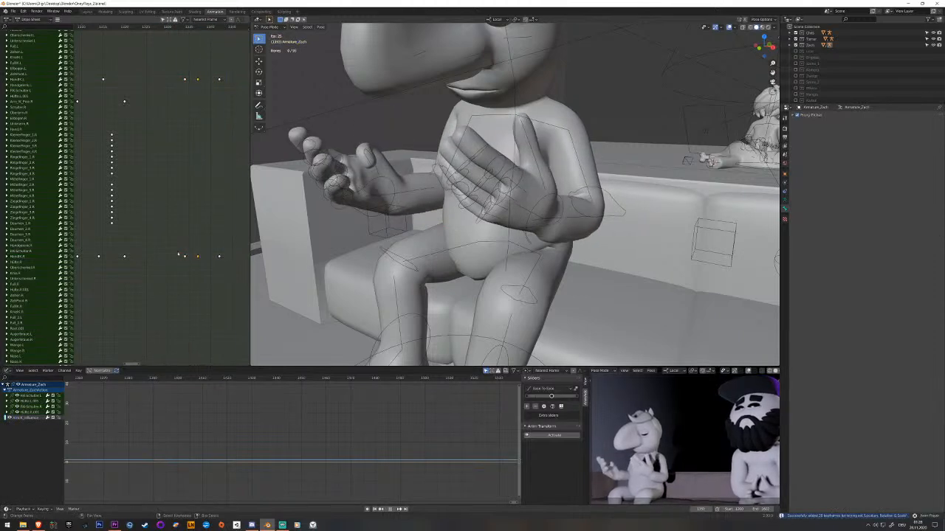
{"action": "left_click", "coordinate": [132, 254]}
{"action": "key", "text": "space"}
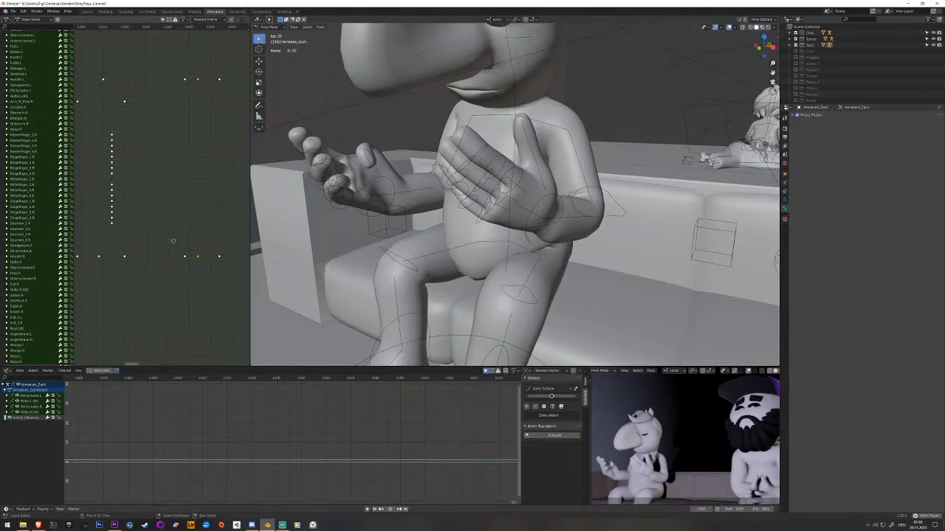
{"action": "left_click", "coordinate": [219, 256]}
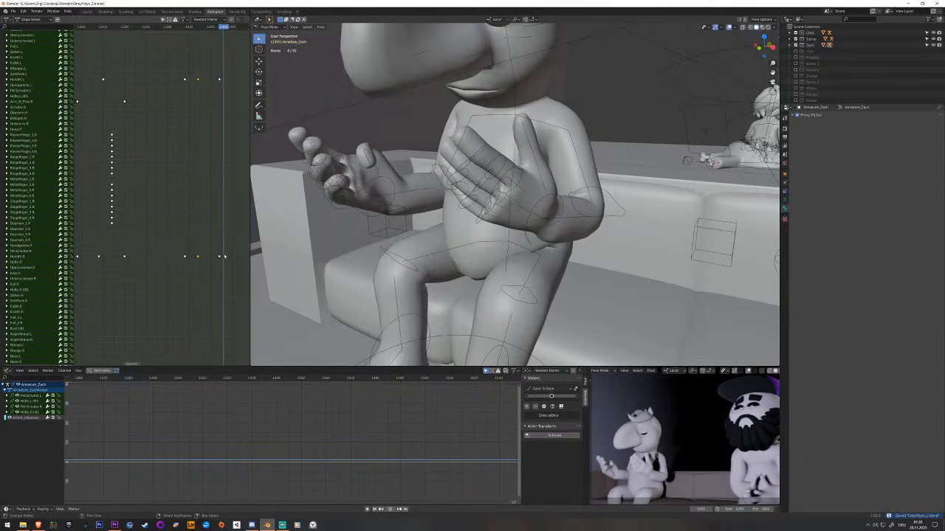
Shift the right hand's IK control along its local Z axis at the raised pose's keyframe.
{"action": "left_click_drag", "start_coordinate": [220, 256], "coordinate": [186, 257]}
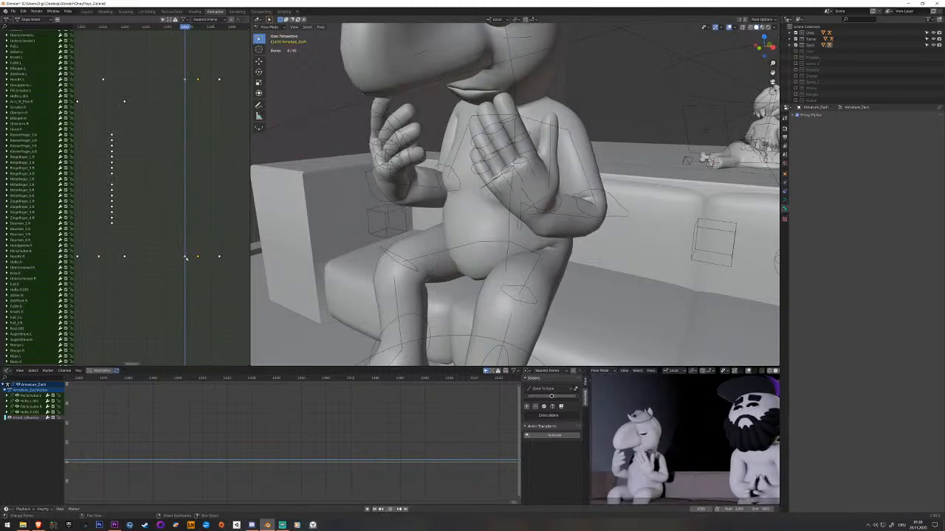
{"action": "right_click", "coordinate": [396, 203]}
{"action": "middle_click_drag", "start_coordinate": [397, 204], "coordinate": [422, 213]}
{"action": "key", "text": "g"}
{"action": "key", "text": "z"}
{"action": "key", "text": "z"}
{"action": "left_click", "coordinate": [406, 213]}
{"action": "key", "text": "g"}
{"action": "key", "text": "z"}
{"action": "key", "text": "z"}
{"action": "left_click", "coordinate": [433, 179]}
Move the raised right hand's IK control along its local X axis and update its key.
{"action": "key", "text": "g"}
{"action": "key", "text": "x"}
{"action": "key", "text": "x"}
{"action": "left_click", "coordinate": [426, 210]}
{"action": "key", "text": "i"}
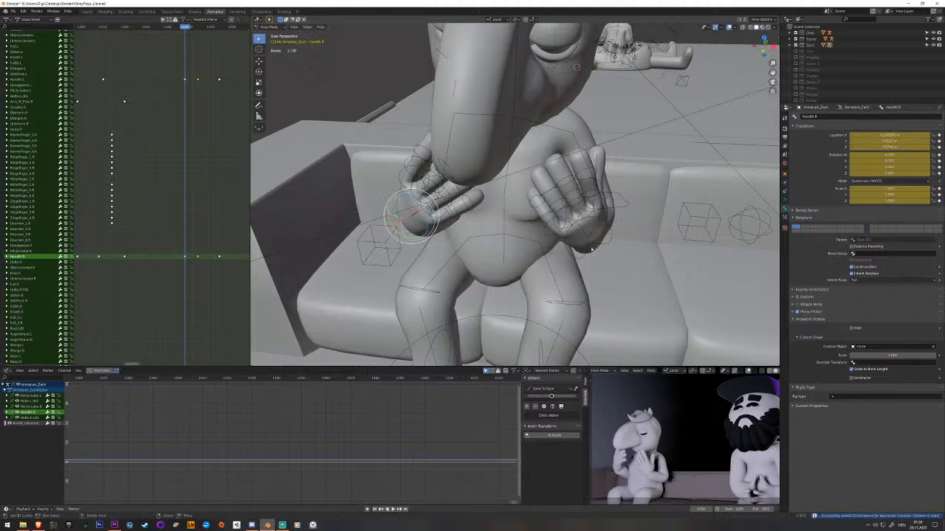
Move the raised left hand's IK control sideways along X, closer to the middle of the body.
{"action": "left_click", "coordinate": [591, 250]}
{"action": "key", "text": "g"}
{"action": "left_click", "coordinate": [574, 248]}
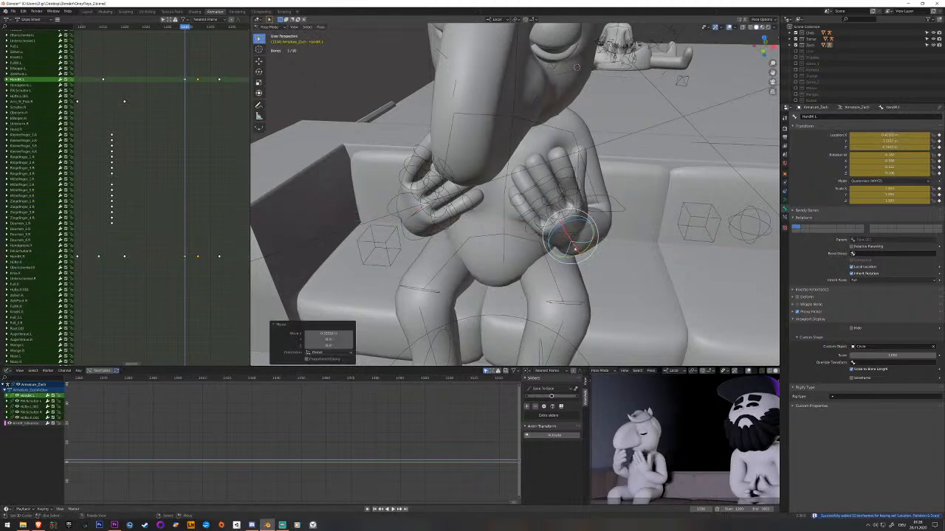
{"action": "middle_click_drag", "start_coordinate": [576, 68], "coordinate": [577, 214]}
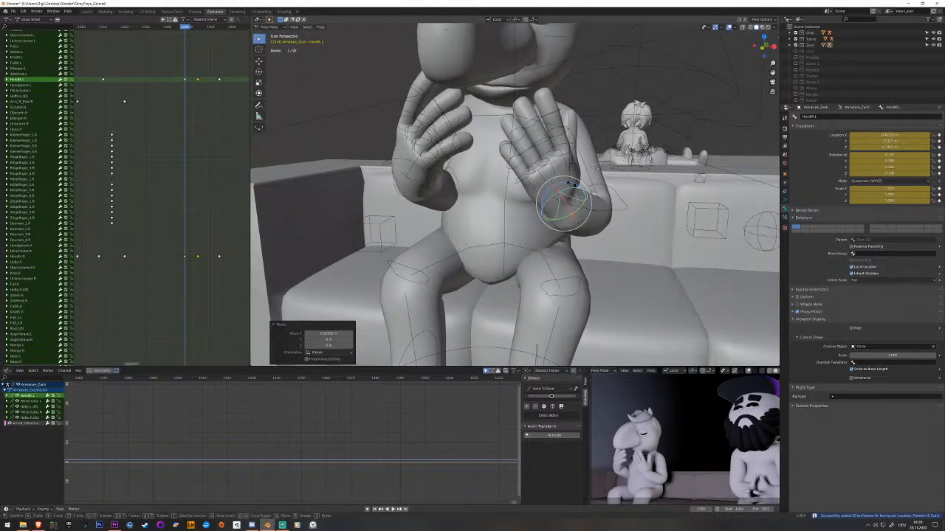
Rotate the raised left hand's IK control about its local Z axis to adjust the palm's angle.
{"action": "key", "text": "r"}
{"action": "key", "text": "Return"}
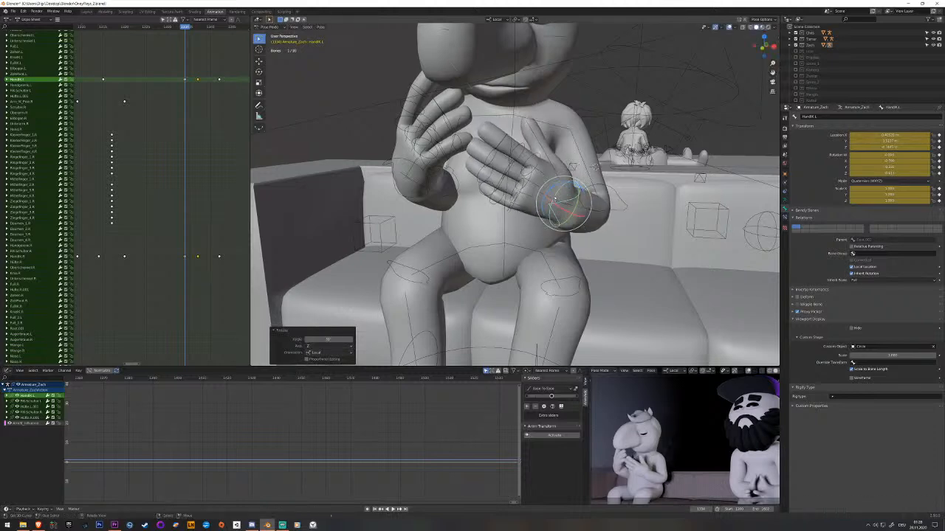
{"action": "left_click_drag", "start_coordinate": [555, 187], "coordinate": [564, 189]}
{"action": "middle_click_drag", "start_coordinate": [484, 203], "coordinate": [530, 210]}
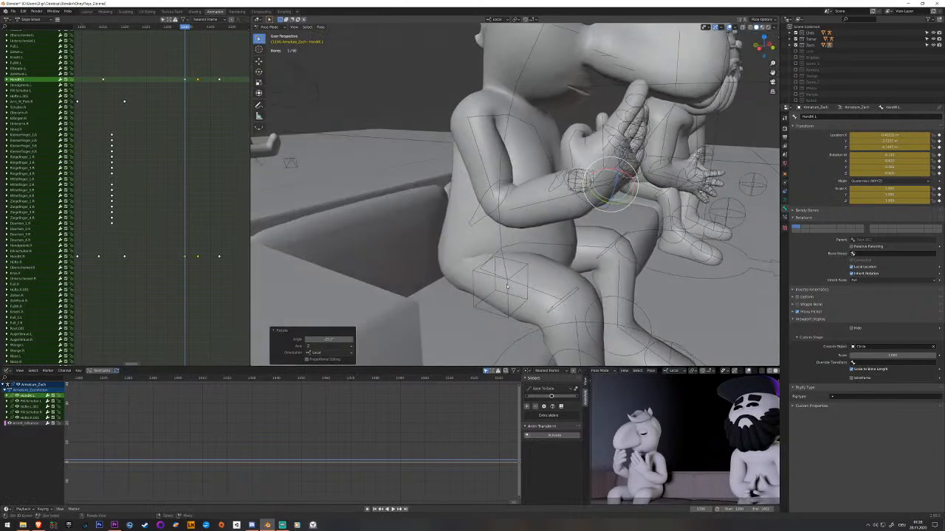
Move the right arm's IK pole to a new position at the raised pose and key it.
{"action": "left_click", "coordinate": [507, 286]}
{"action": "middle_click_drag", "start_coordinate": [508, 286], "coordinate": [461, 283]}
{"action": "key", "text": "g"}
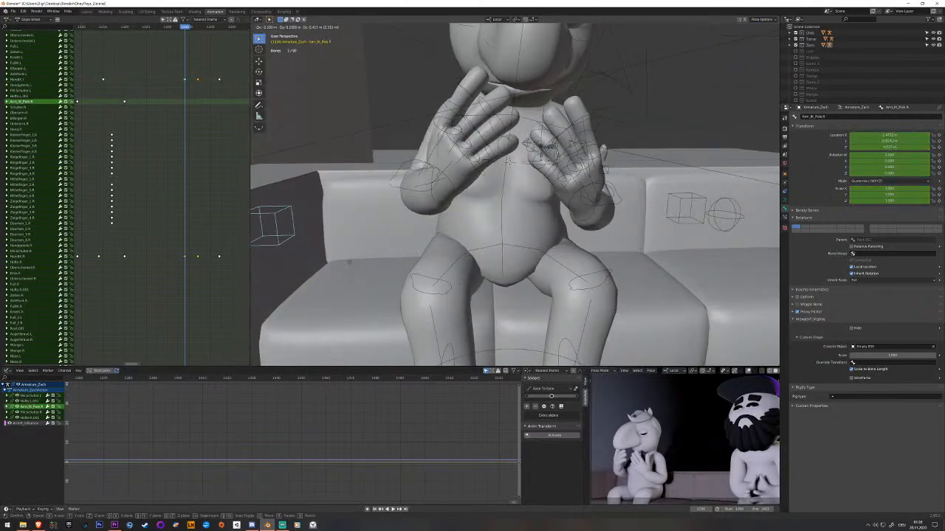
{"action": "left_click", "coordinate": [349, 262]}
{"action": "middle_click_drag", "start_coordinate": [349, 262], "coordinate": [486, 283]}
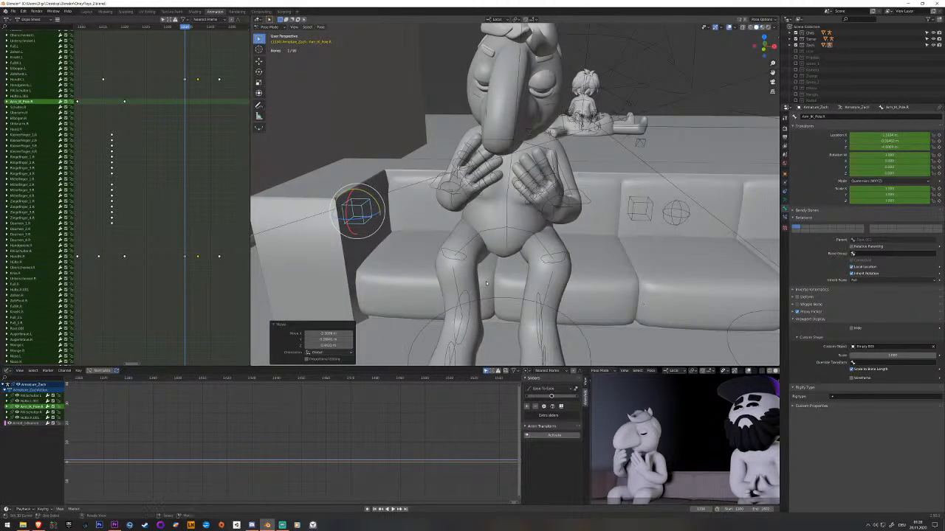
{"action": "key", "text": "i"}
Delete the right arm IK pole's keyframe at the palm-up pose and replay the gesture.
{"action": "key", "text": "space"}
{"action": "middle_click_drag", "start_coordinate": [164, 175], "coordinate": [221, 191]}
{"action": "left_click_drag", "start_coordinate": [174, 120], "coordinate": [181, 118]}
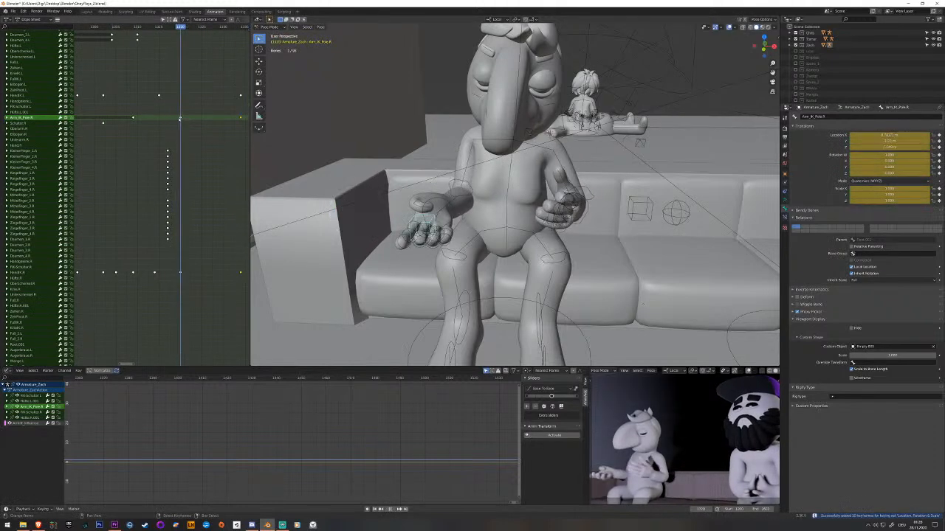
{"action": "middle_click_drag", "start_coordinate": [317, 147], "coordinate": [321, 183]}
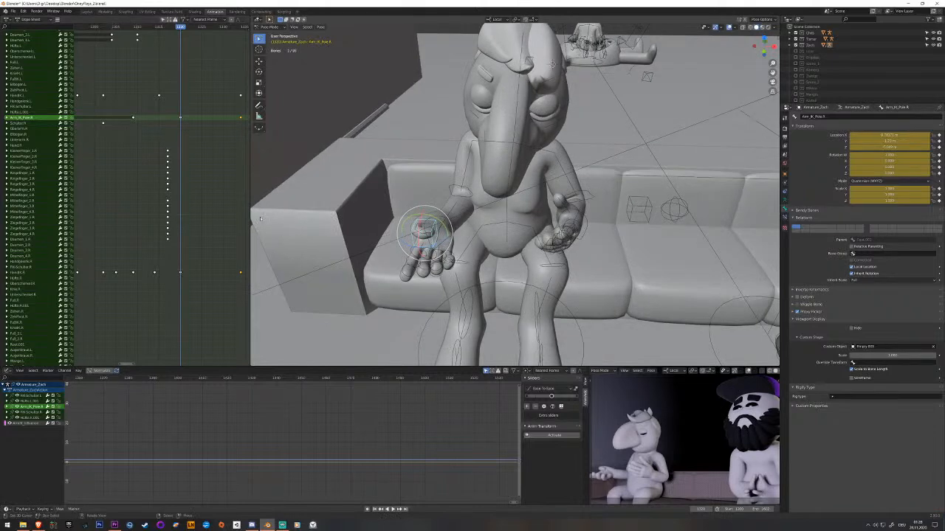
{"action": "left_click", "coordinate": [181, 119]}
{"action": "key", "text": "space"}
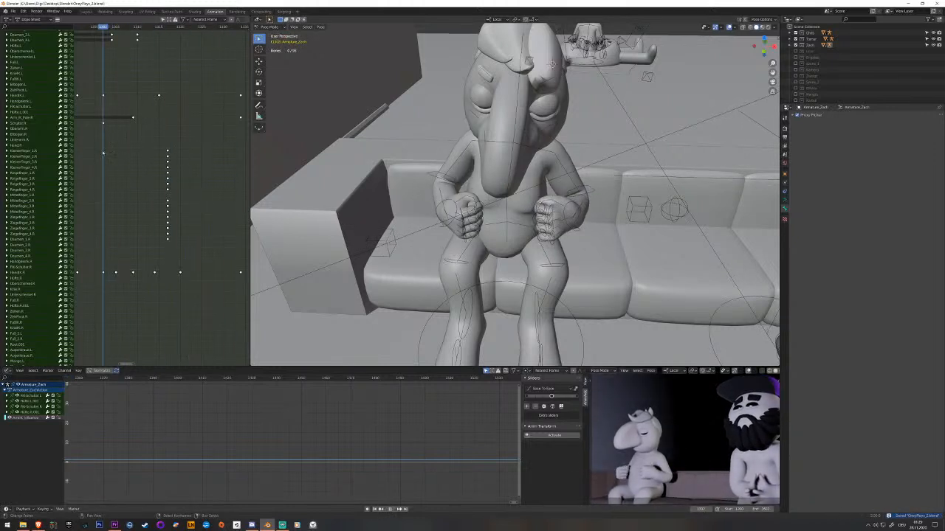
Reposition the right hand's IK control at the palm-up pose and update its key.
{"action": "key", "text": "space"}
{"action": "right_click", "coordinate": [451, 228]}
{"action": "middle_click_drag", "start_coordinate": [169, 267], "coordinate": [149, 259]}
{"action": "left_click_drag", "start_coordinate": [144, 260], "coordinate": [159, 264]}
{"action": "middle_click_drag", "start_coordinate": [496, 269], "coordinate": [448, 255]}
{"action": "left_click", "coordinate": [432, 257]}
{"action": "key", "text": "g"}
{"action": "left_click", "coordinate": [454, 273]}
{"action": "key", "text": "i"}
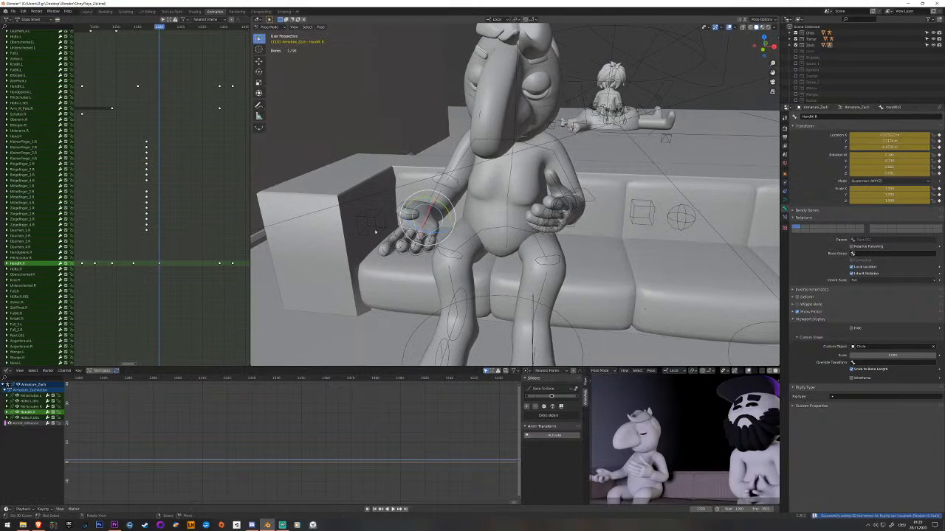
Move the right arm's IK pole at the palm-up pose and key it.
{"action": "right_click", "coordinate": [382, 229]}
{"action": "key", "text": "g"}
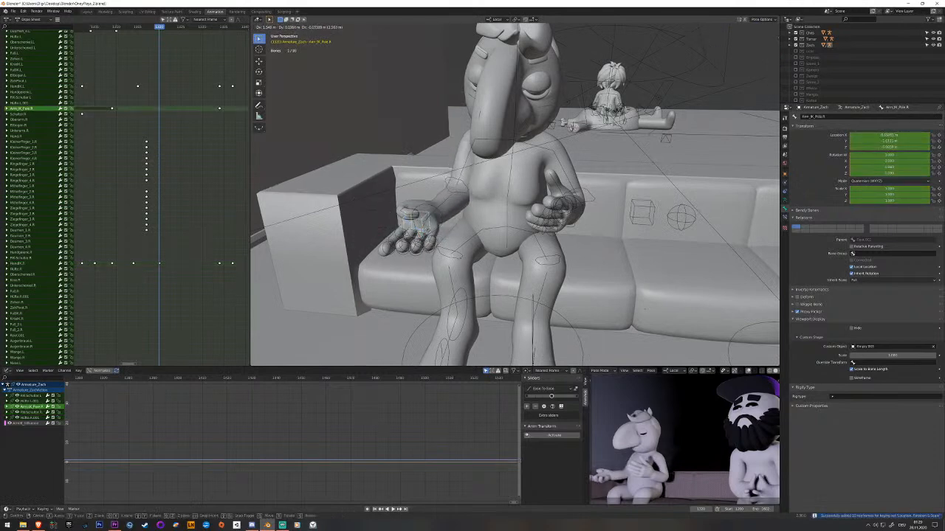
{"action": "left_click", "coordinate": [429, 232]}
Replay the arm motion from the earlier keyframes through the palm-up and raised poses and save the file.
{"action": "key", "text": "space"}
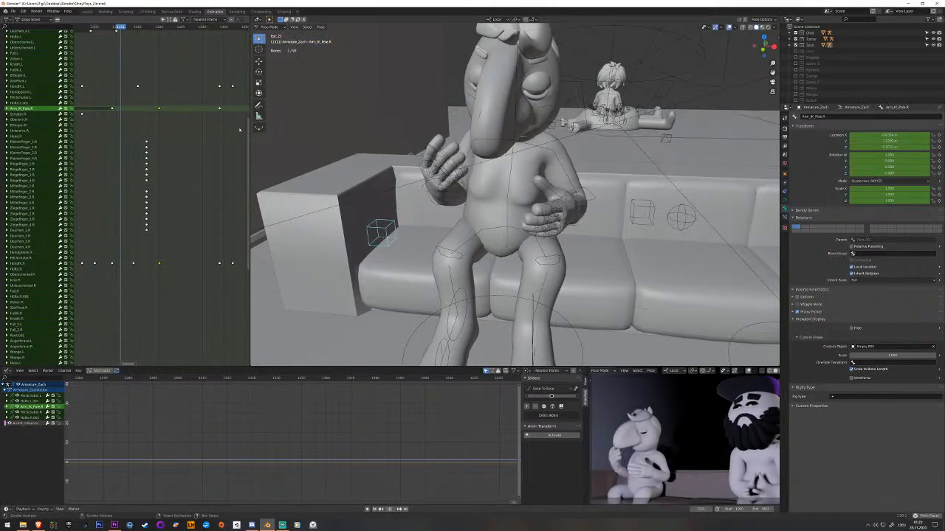
{"action": "key", "text": "space"}
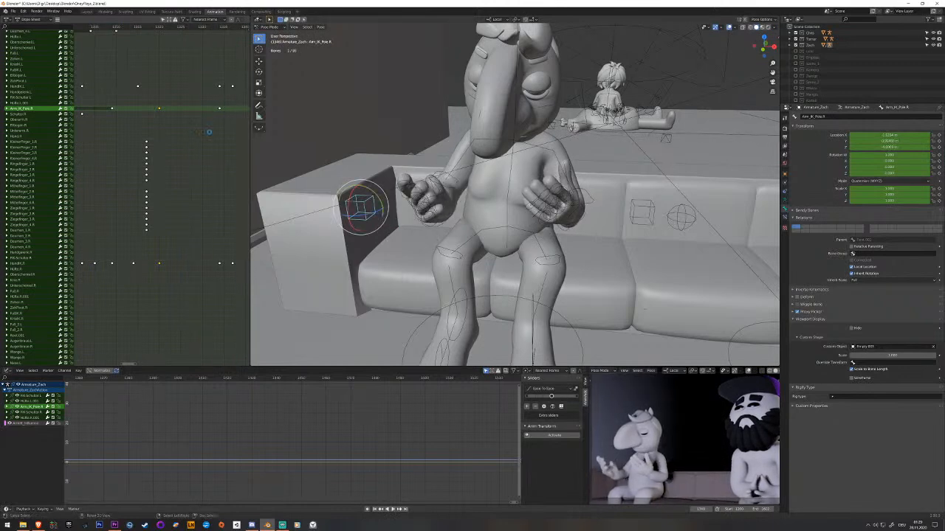
{"action": "middle_click_drag", "start_coordinate": [133, 154], "coordinate": [210, 150]}
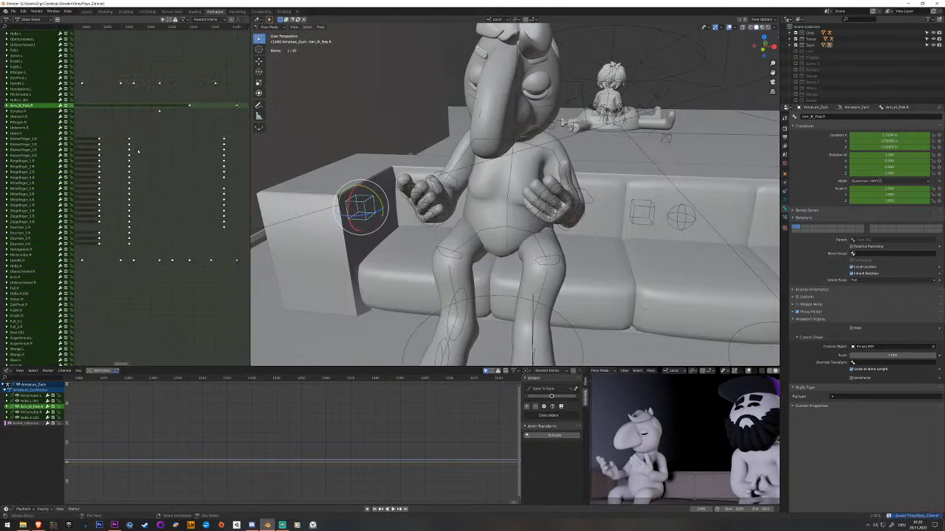
{"action": "left_click_drag", "start_coordinate": [137, 152], "coordinate": [245, 157]}
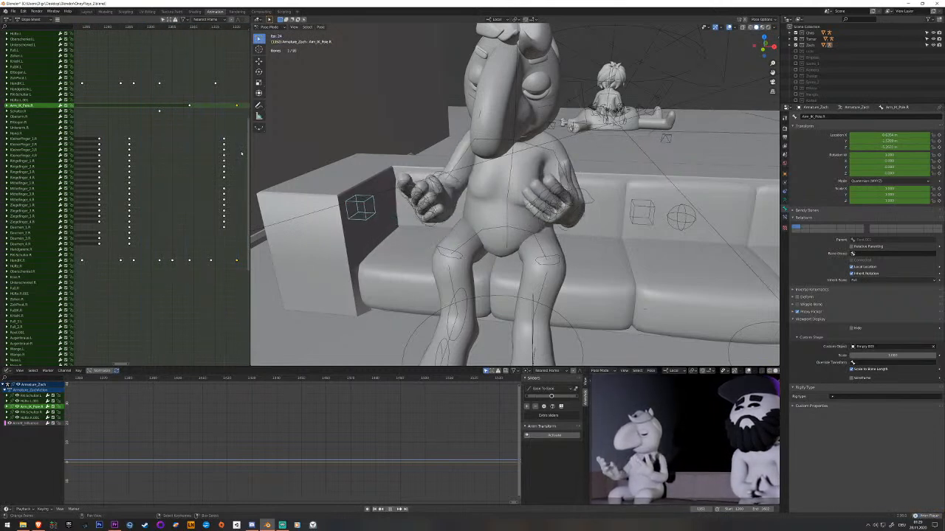
{"action": "key", "text": "space"}
{"action": "key", "text": "ctrl+s"}
{"action": "middle_click_drag", "start_coordinate": [183, 164], "coordinate": [276, 171]}
{"action": "left_click_drag", "start_coordinate": [95, 171], "coordinate": [248, 170]}
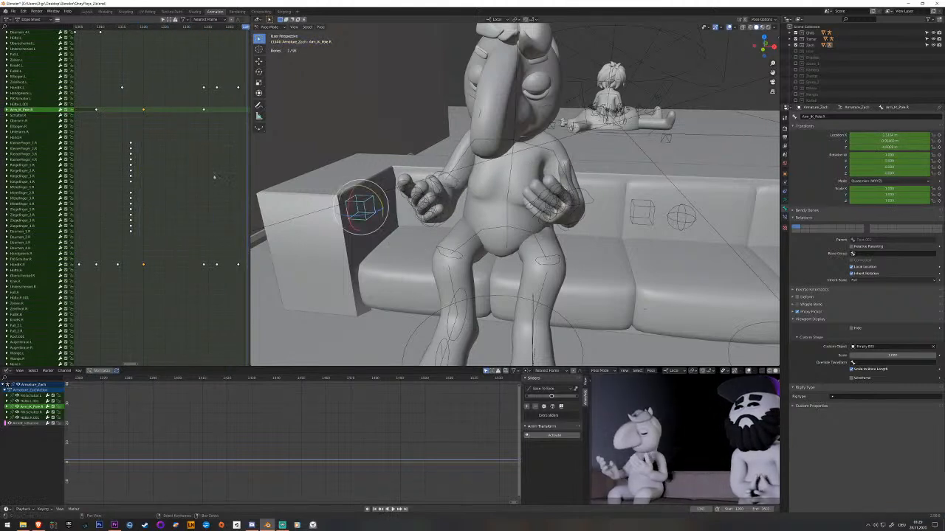
Circle-select the right hand's finger bones and key them at the frame just before the final hand pose.
{"action": "middle_click_drag", "start_coordinate": [217, 177], "coordinate": [162, 185]}
{"action": "left_click_drag", "start_coordinate": [147, 185], "coordinate": [175, 180]}
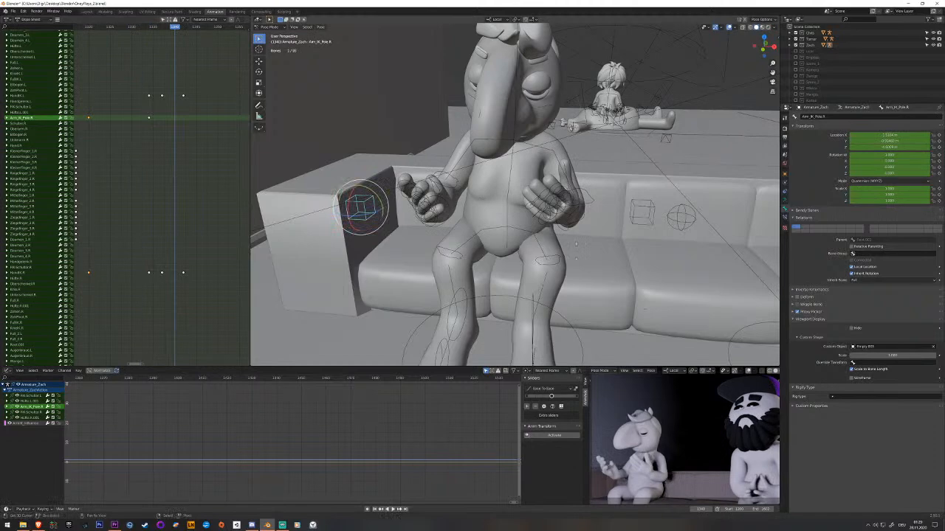
{"action": "mouse_move", "coordinate": [553, 212]}
{"action": "middle_mouse_down"}
{"action": "mouse_move", "coordinate": [556, 221]}
{"action": "mouse_move", "coordinate": [583, 222]}
{"action": "middle_mouse_up"}
{"action": "left_click", "coordinate": [557, 221]}
{"action": "scroll", "coordinate": [557, 221], "scroll_direction": "up", "scroll_amount": 3}
{"action": "key", "text": "c"}
{"action": "mouse_move", "coordinate": [567, 210]}
{"action": "left_mouse_down"}
{"action": "mouse_move", "coordinate": [520, 208]}
{"action": "mouse_move", "coordinate": [557, 173]}
{"action": "left_mouse_up"}
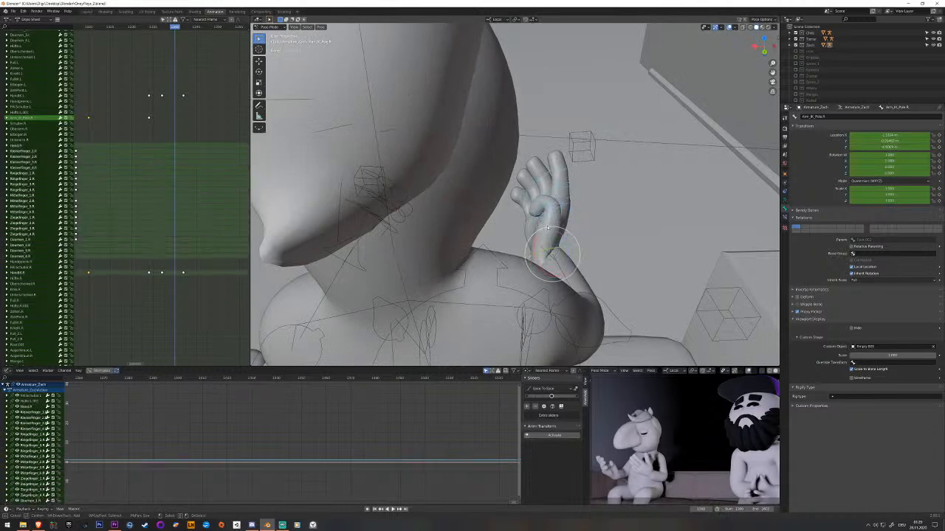
{"action": "middle_click", "coordinate": [562, 247]}
{"action": "right_click", "coordinate": [562, 248]}
{"action": "mouse_move", "coordinate": [177, 154]}
{"action": "right_mouse_down", "text": "shift"}
{"action": "mouse_move", "coordinate": [169, 150]}
{"action": "mouse_move", "coordinate": [182, 151]}
{"action": "right_mouse_up", "text": "shift"}
{"action": "middle_click_drag", "start_coordinate": [296, 166], "coordinate": [354, 201]}
{"action": "scroll", "coordinate": [494, 254], "scroll_direction": "up", "scroll_amount": 3}
{"action": "middle_click_drag", "start_coordinate": [496, 256], "coordinate": [528, 251]}
{"action": "key", "text": "i"}
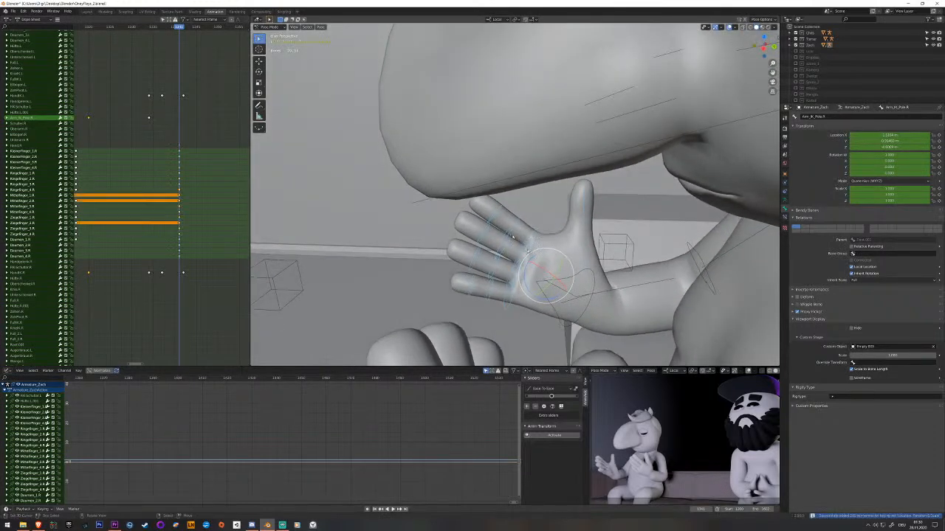
Rotate individual finger bones of the right hand, including the middle finger's base bone, at the newly keyed frame.
{"action": "right_click", "coordinate": [542, 268]}
{"action": "scroll", "coordinate": [546, 288], "scroll_direction": "up", "scroll_amount": 2}
{"action": "left_click_drag", "start_coordinate": [541, 295], "coordinate": [542, 286]}
{"action": "middle_click_drag", "start_coordinate": [542, 286], "coordinate": [541, 254]}
{"action": "right_click", "coordinate": [516, 323]}
{"action": "left_click_drag", "start_coordinate": [514, 334], "coordinate": [526, 308]}
{"action": "right_click", "coordinate": [512, 304]}
{"action": "right_click", "coordinate": [524, 291]}
{"action": "middle_click_drag", "start_coordinate": [527, 284], "coordinate": [502, 243]}
Replay the complete hand gesture with the adjusted fingers and save the file.
{"action": "left_click_drag", "start_coordinate": [127, 219], "coordinate": [111, 223]}
{"action": "key", "text": "space"}
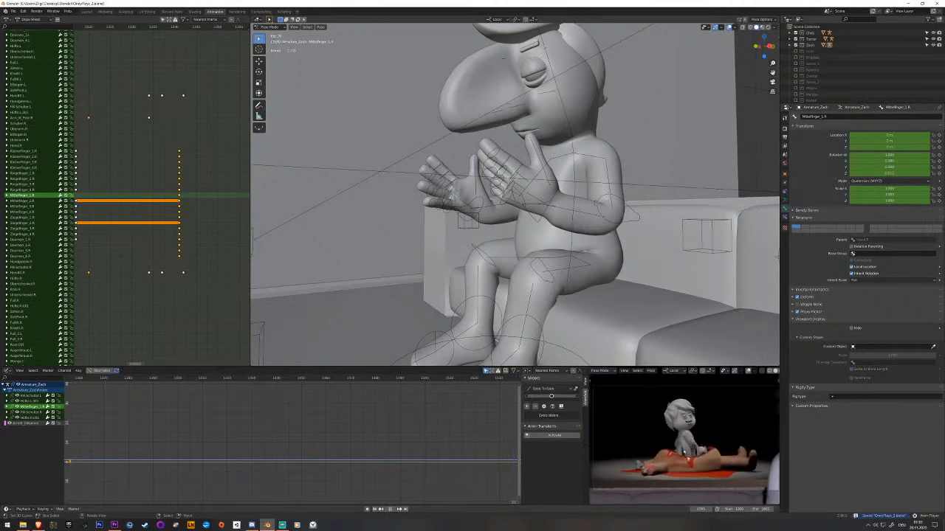
{"action": "key", "text": "space"}
{"action": "key", "text": "space"}
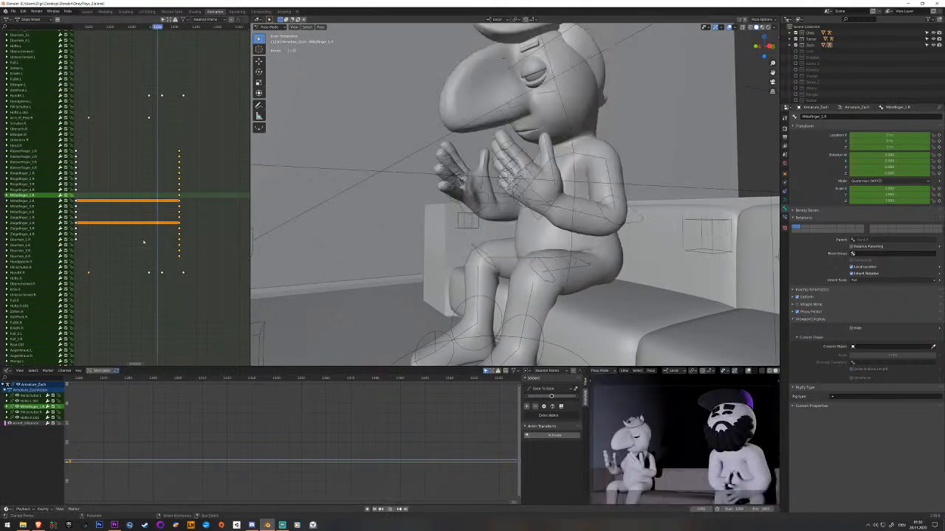
{"action": "key", "text": "ctrl+s"}
{"action": "key", "text": "space"}
{"action": "left_click_drag", "start_coordinate": [140, 231], "coordinate": [106, 234]}
{"action": "key", "text": "space"}
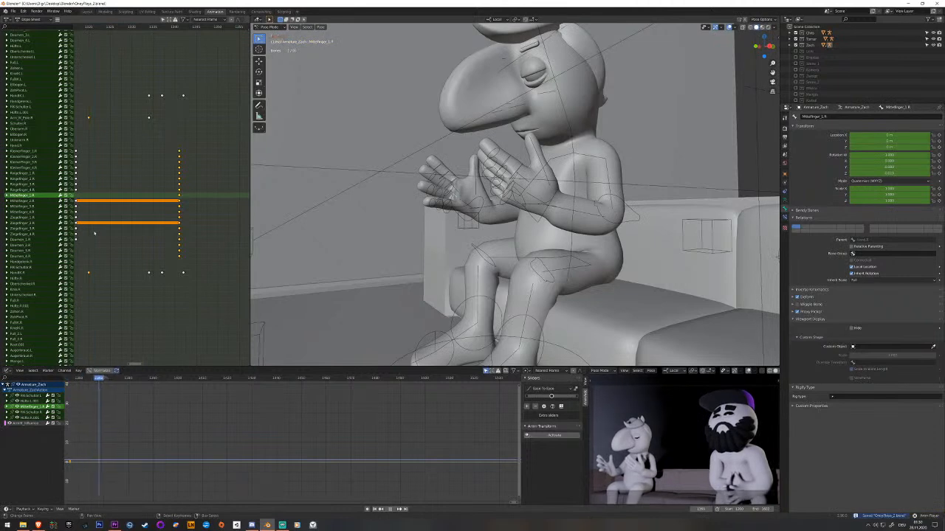
{"action": "key", "text": "space"}
{"action": "key", "text": "space"}
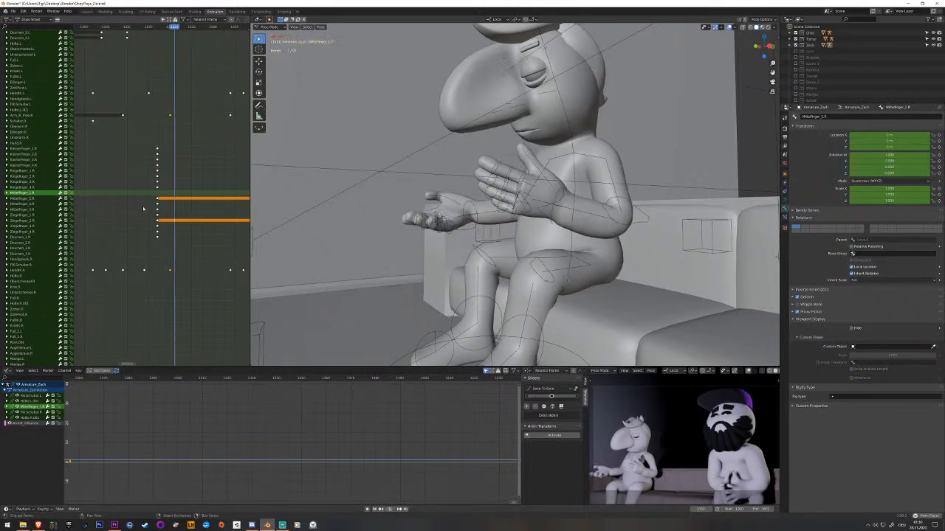
Rotate both shoulder bones at the raised two-hand pose and key them.
{"action": "right_click", "coordinate": [598, 158]}
{"action": "right_click", "coordinate": [560, 154], "text": "shift"}
{"action": "middle_click_drag", "start_coordinate": [217, 194], "coordinate": [153, 211]}
{"action": "mouse_move", "coordinate": [167, 205]}
{"action": "left_mouse_down"}
{"action": "mouse_move", "coordinate": [114, 202]}
{"action": "mouse_move", "coordinate": [179, 196]}
{"action": "mouse_move", "coordinate": [142, 192]}
{"action": "mouse_move", "coordinate": [163, 193]}
{"action": "left_mouse_up"}
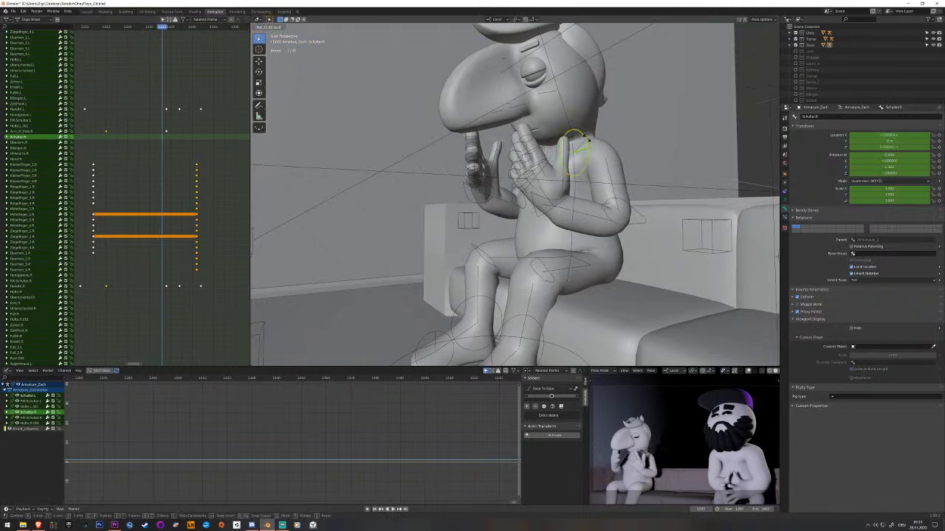
{"action": "left_click_drag", "start_coordinate": [588, 146], "coordinate": [600, 158]}
{"action": "middle_click_drag", "start_coordinate": [605, 174], "coordinate": [650, 210]}
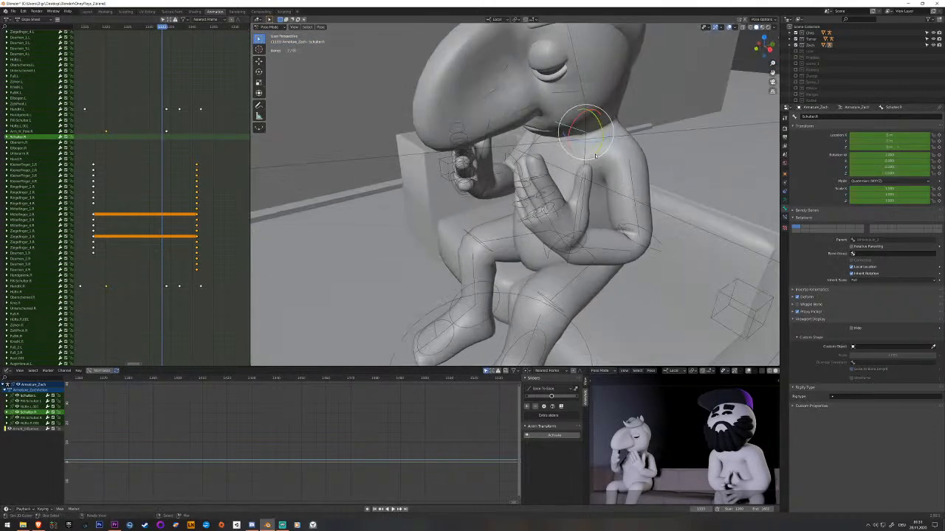
{"action": "left_click", "coordinate": [621, 148]}
{"action": "middle_click_drag", "start_coordinate": [632, 152], "coordinate": [623, 140]}
{"action": "mouse_move", "coordinate": [596, 129]}
{"action": "left_mouse_down"}
{"action": "mouse_move", "coordinate": [583, 122]}
{"action": "mouse_move", "coordinate": [593, 129]}
{"action": "left_mouse_up"}
{"action": "key", "text": "i"}
{"action": "left_click", "coordinate": [573, 130]}
{"action": "key", "text": "i"}
Clear the shoulders' rotation at the finger keyframe just before the final pose and key them.
{"action": "key", "text": "Up"}
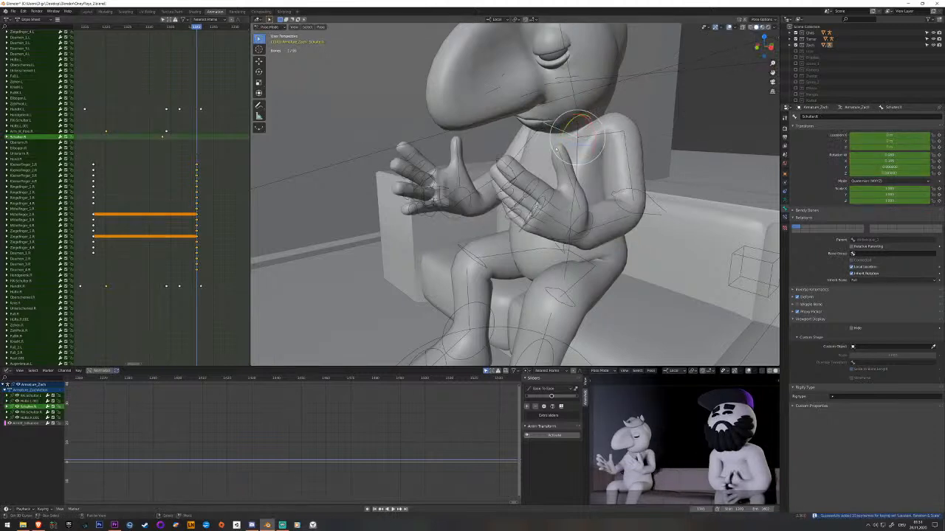
{"action": "left_click", "coordinate": [603, 139]}
{"action": "key", "text": "alt+r"}
{"action": "key", "text": "i"}
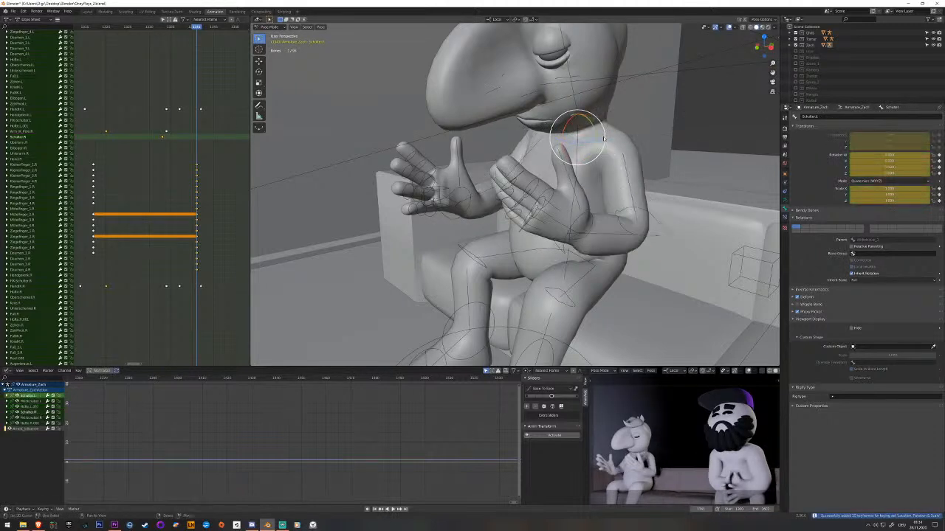
Replay the shoulder motion and select the right shoulder's keyframe at the frame where its rotation was cleared.
{"action": "key", "text": "space"}
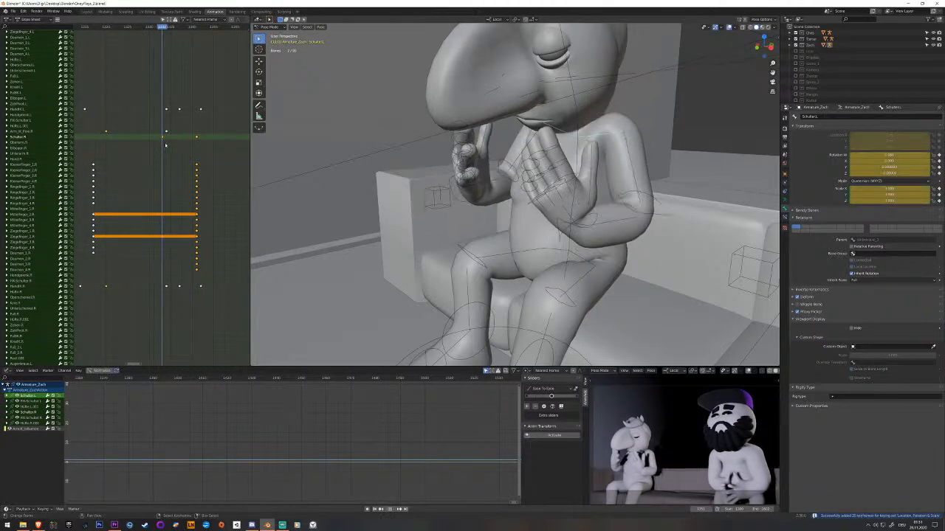
{"action": "left_click", "coordinate": [197, 137]}
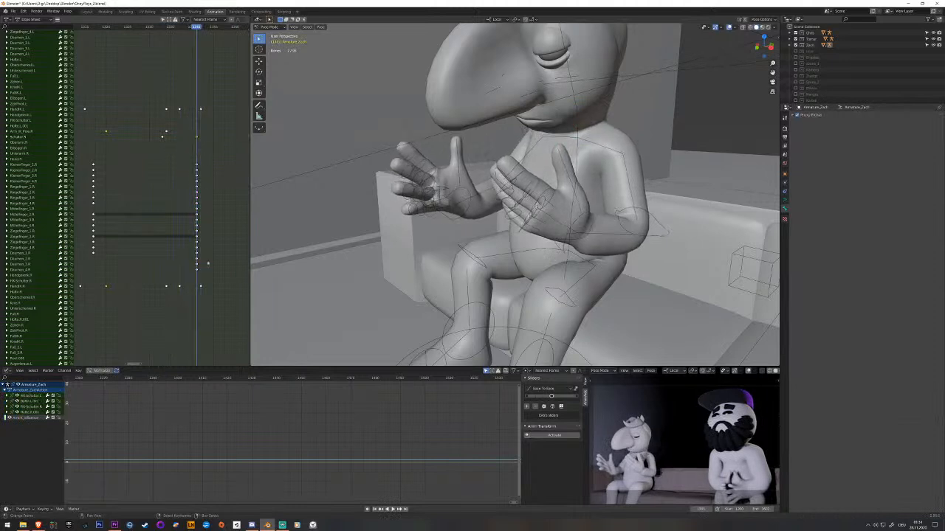
{"action": "scroll", "coordinate": [190, 161], "scroll_direction": "up", "scroll_amount": 6}
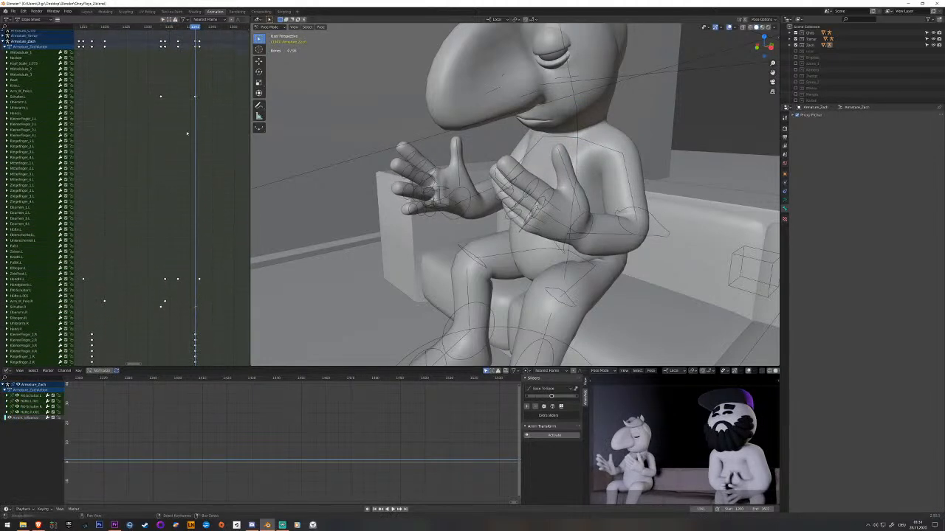
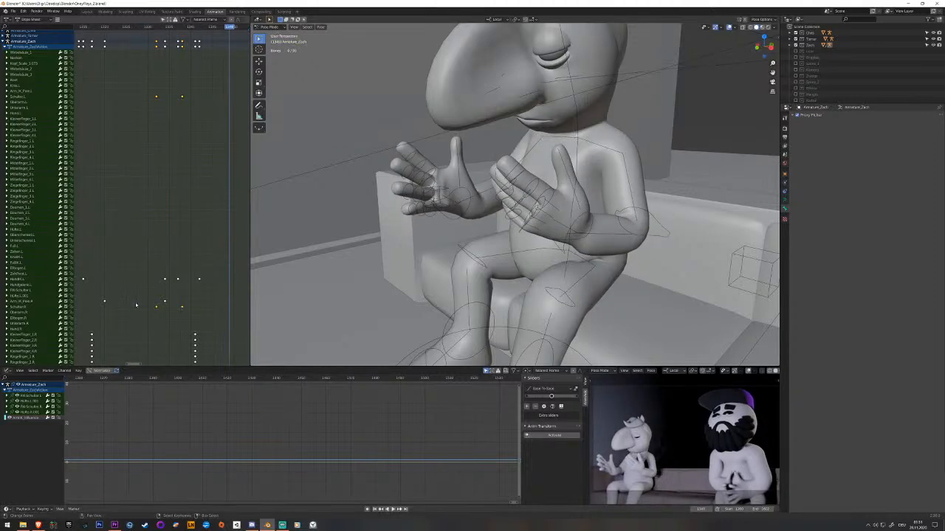
Replay the shoulder motion through the raised two-hand pose and the final open-palm pose.
{"action": "key", "text": "space"}
{"action": "left_click", "coordinate": [165, 275]}
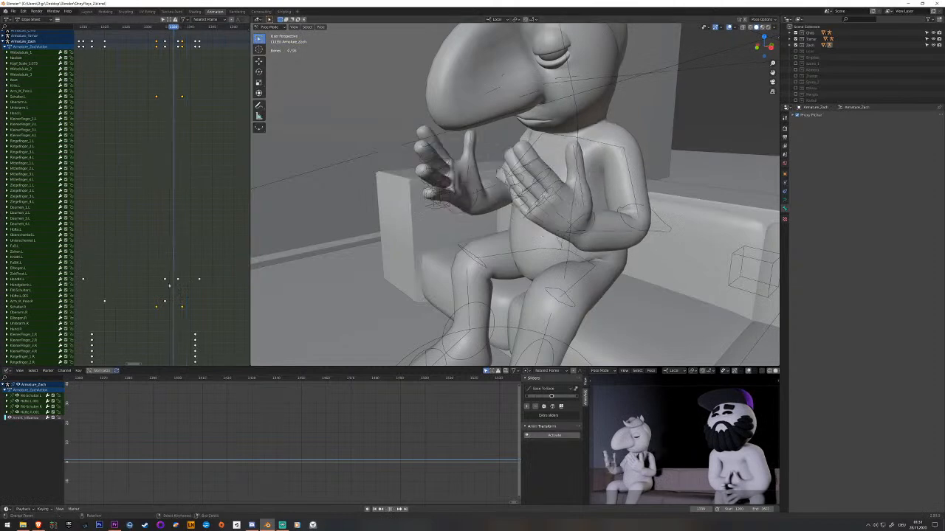
{"action": "key", "text": "space"}
{"action": "key", "text": "Down"}
{"action": "key", "text": "Down"}
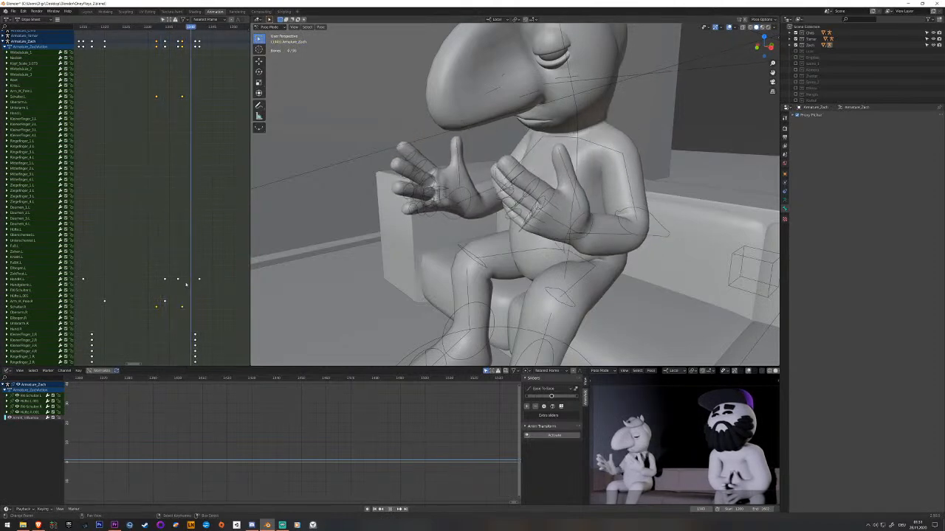
Clear the rotation of both shoulder bones at a frame shortly before the raised two-hand pose and key them.
{"action": "middle_click_drag", "start_coordinate": [150, 253], "coordinate": [185, 253]}
{"action": "left_click_drag", "start_coordinate": [185, 253], "coordinate": [165, 253]}
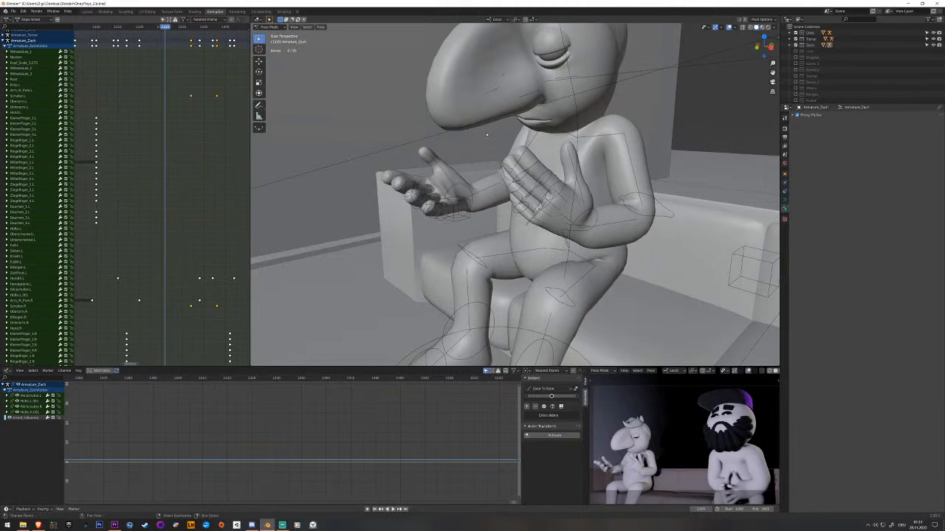
{"action": "right_click", "coordinate": [557, 136]}
{"action": "right_click", "coordinate": [560, 133]}
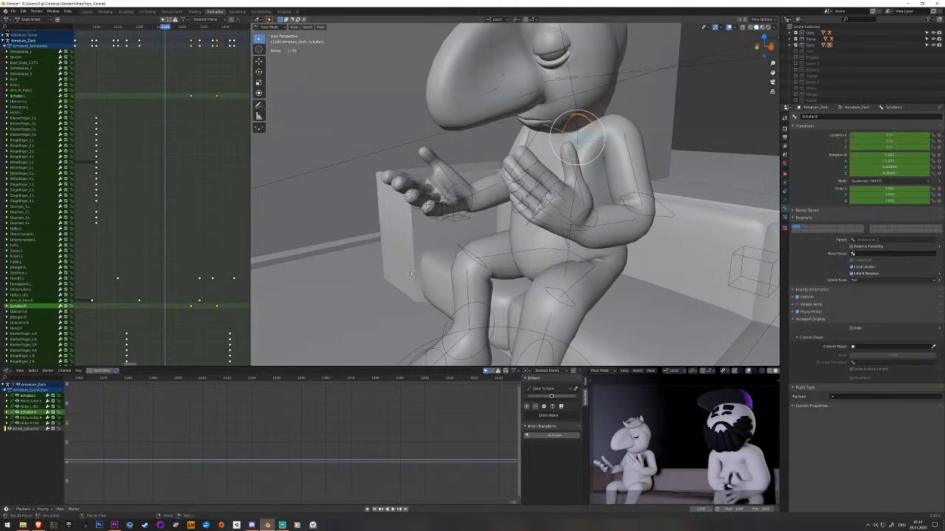
{"action": "left_click_drag", "start_coordinate": [162, 273], "coordinate": [157, 275]}
{"action": "key", "text": "alt+r"}
{"action": "key", "text": "i"}
Replay the gesture with the added shoulder keyframes and save the file.
{"action": "left_click_drag", "start_coordinate": [157, 174], "coordinate": [98, 191]}
{"action": "key", "text": "space"}
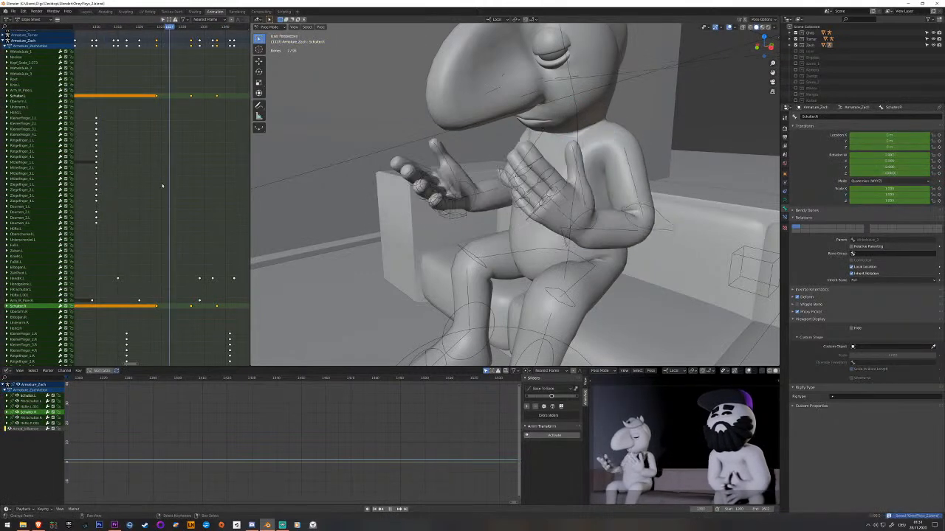
{"action": "key", "text": "space"}
{"action": "key", "text": "ctrl+s"}
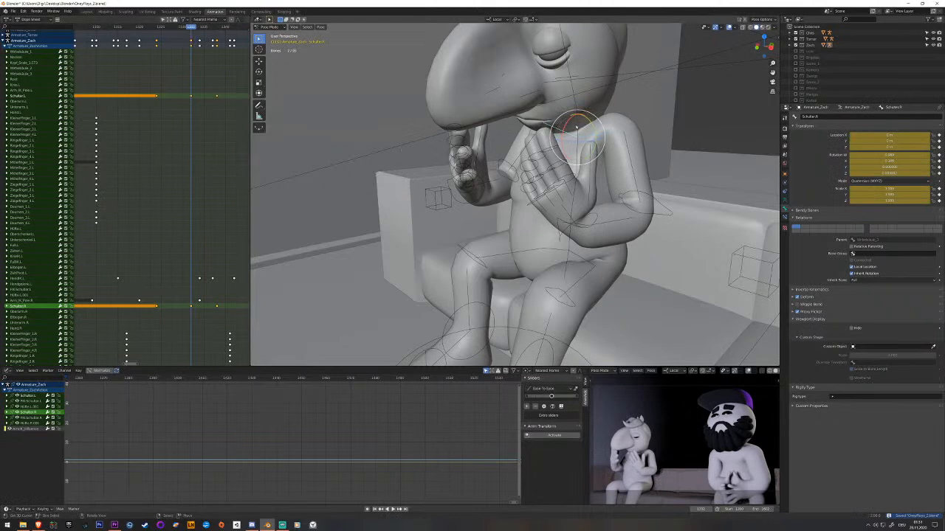
{"action": "right_click", "coordinate": [571, 127]}
{"action": "middle_click_drag", "start_coordinate": [570, 128], "coordinate": [514, 179], "text": "shift"}
{"action": "left_click_drag", "start_coordinate": [510, 167], "coordinate": [523, 158]}
{"action": "key", "text": "ctrl+z"}
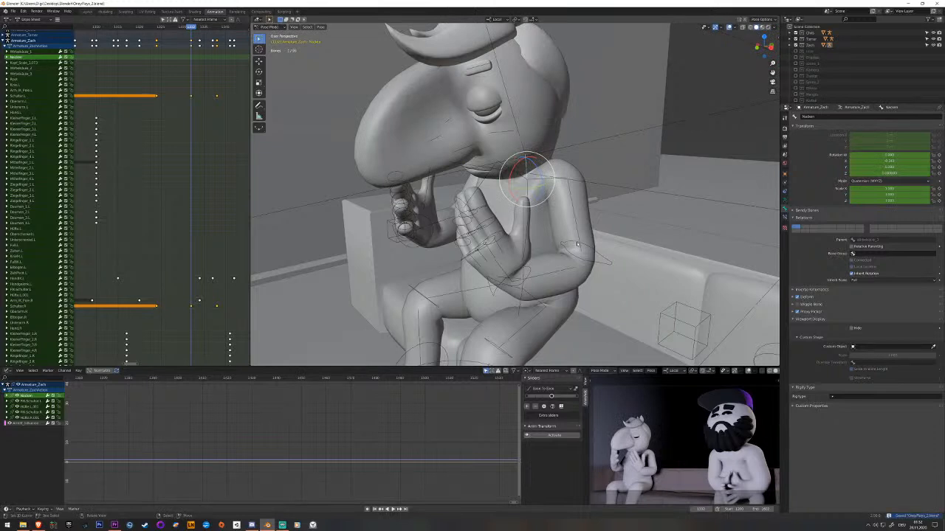
Go back to the start of the sequence and review the seated character's animation from the opening shot.
{"action": "scroll", "coordinate": [190, 211], "scroll_direction": "down", "scroll_amount": 1}
{"action": "middle_click_drag", "start_coordinate": [161, 209], "coordinate": [227, 199]}
{"action": "left_click", "coordinate": [103, 200]}
{"action": "key", "text": "space"}
{"action": "left_click_drag", "start_coordinate": [103, 200], "coordinate": [98, 202]}
{"action": "middle_click_drag", "start_coordinate": [98, 203], "coordinate": [200, 197]}
{"action": "left_click_drag", "start_coordinate": [193, 198], "coordinate": [112, 193]}
{"action": "key", "text": "space"}
{"action": "middle_click_drag", "start_coordinate": [115, 188], "coordinate": [246, 179]}
{"action": "left_click_drag", "start_coordinate": [104, 179], "coordinate": [97, 182]}
{"action": "scroll", "coordinate": [105, 186], "scroll_direction": "down", "scroll_amount": 3}
{"action": "middle_click_drag", "start_coordinate": [124, 187], "coordinate": [164, 187]}
{"action": "left_click_drag", "start_coordinate": [102, 182], "coordinate": [94, 183]}
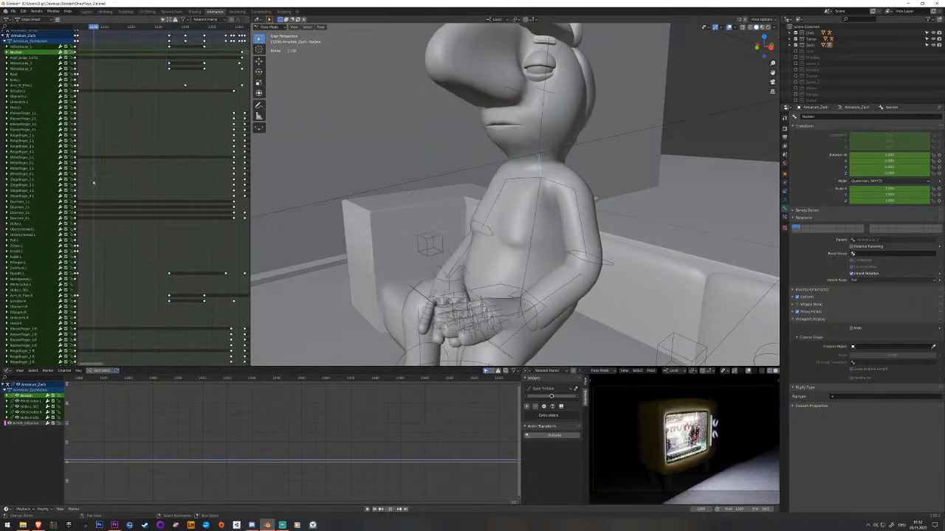
{"action": "key", "text": "space"}
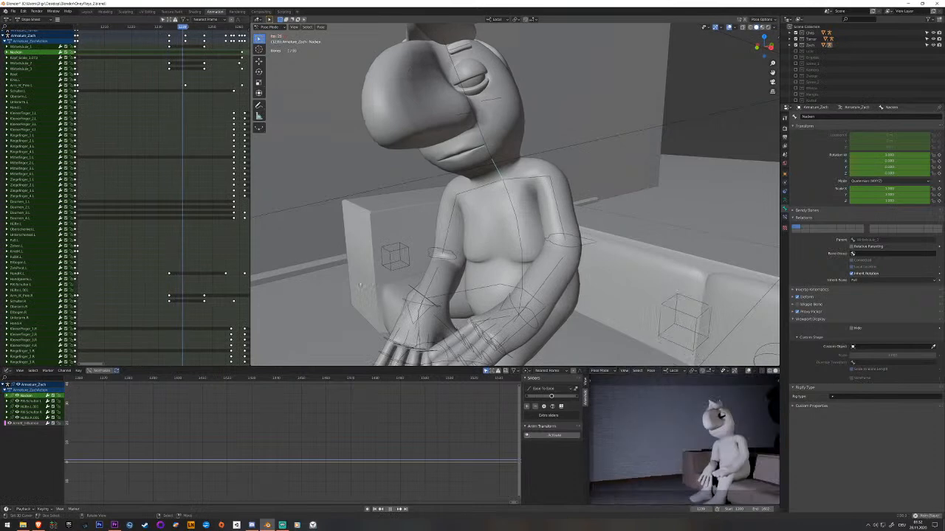
{"action": "key", "text": "space"}
{"action": "middle_click_drag", "start_coordinate": [181, 230], "coordinate": [80, 231]}
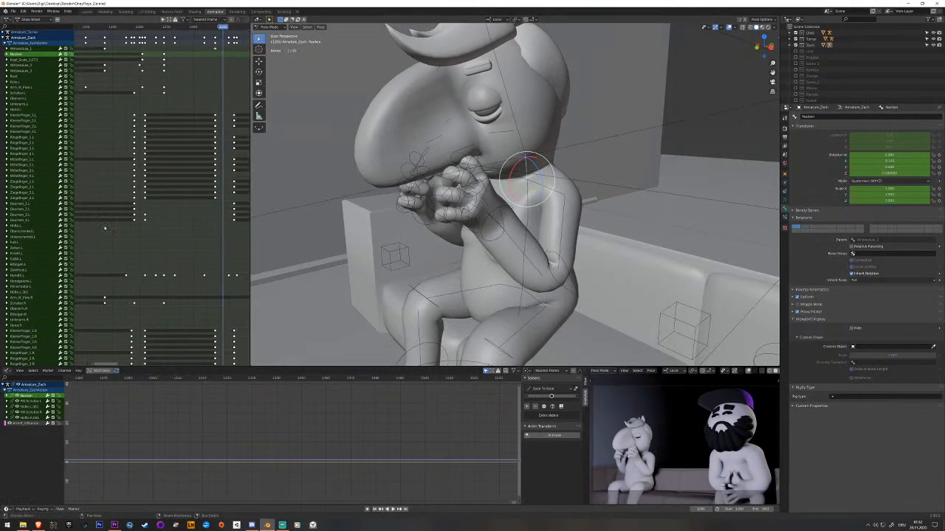
Replay the section where the character's hands come up to the face and drop as fists.
{"action": "key", "text": "space"}
{"action": "key", "text": "space"}
{"action": "middle_click_drag", "start_coordinate": [177, 225], "coordinate": [165, 230]}
{"action": "middle_click_drag", "start_coordinate": [215, 202], "coordinate": [130, 207]}
{"action": "left_click_drag", "start_coordinate": [128, 208], "coordinate": [110, 203]}
{"action": "key", "text": "space"}
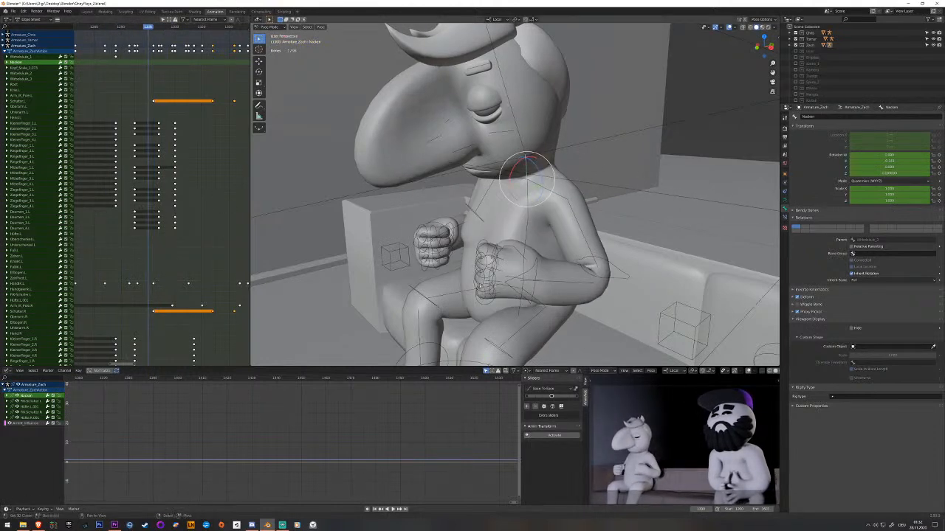
Key the root bone unchanged at the frame where the fists have dropped and at an earlier frame where the hands are clasped.
{"action": "middle_click_drag", "start_coordinate": [519, 314], "coordinate": [489, 266], "text": "shift"}
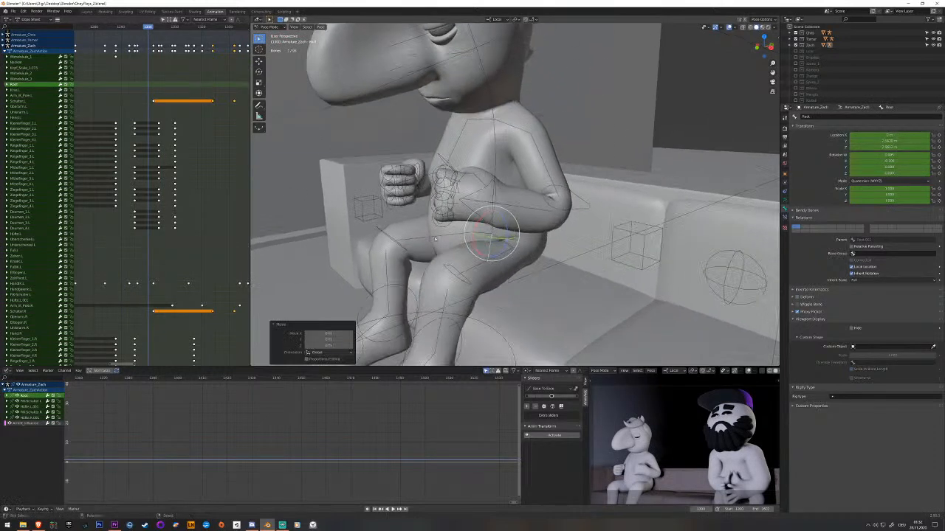
{"action": "left_click_drag", "start_coordinate": [166, 193], "coordinate": [116, 193]}
{"action": "key", "text": "space"}
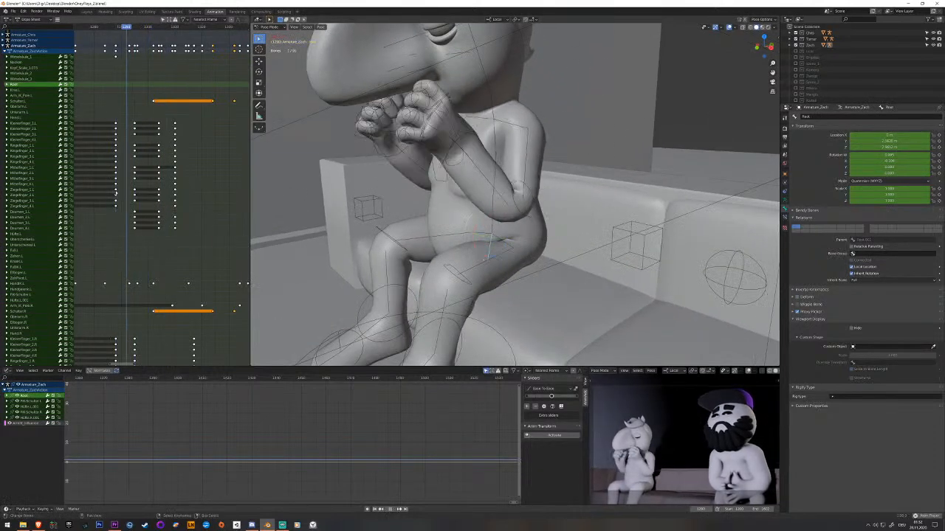
{"action": "left_click_drag", "start_coordinate": [166, 198], "coordinate": [145, 195]}
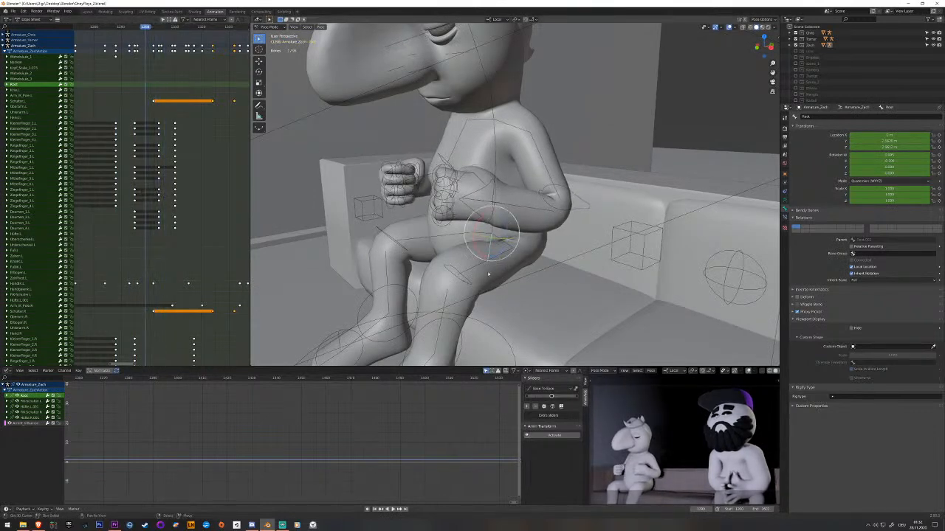
{"action": "key", "text": "i"}
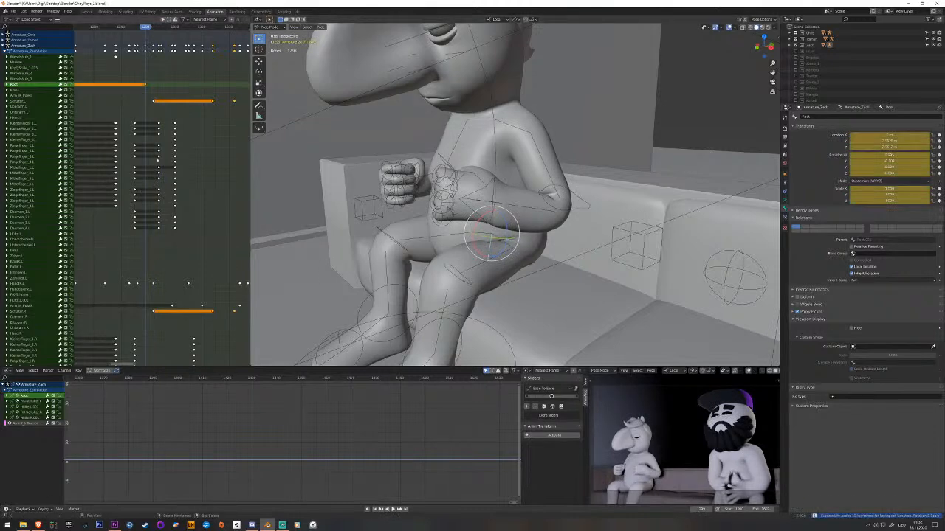
{"action": "middle_click_drag", "start_coordinate": [150, 159], "coordinate": [170, 168]}
{"action": "left_click_drag", "start_coordinate": [166, 167], "coordinate": [112, 157]}
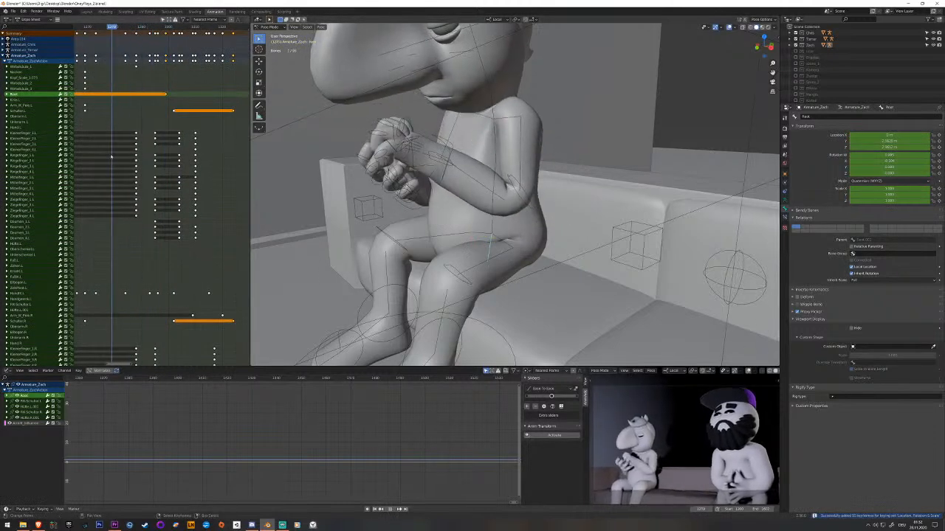
{"action": "key", "text": "i"}
Raise the root bone slightly along Z at the frame where the fists are highest and key it.
{"action": "key", "text": "space"}
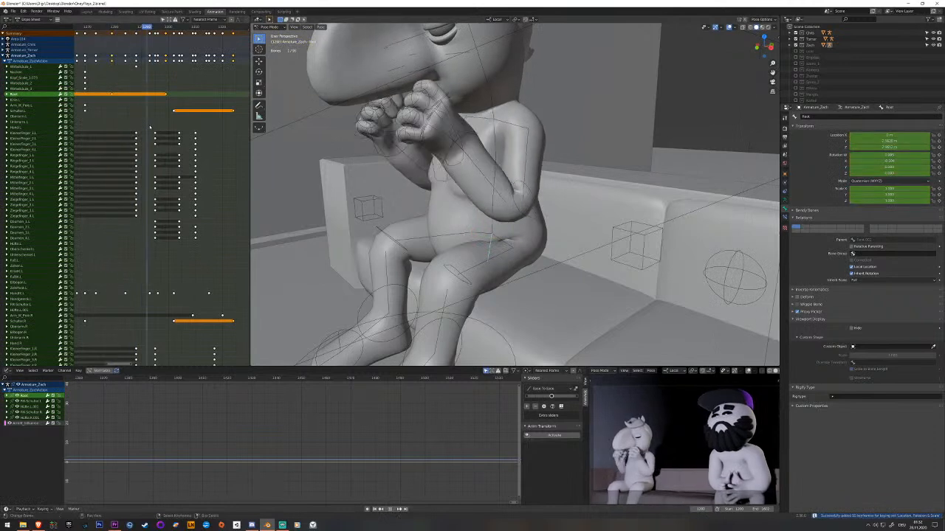
{"action": "key", "text": "space"}
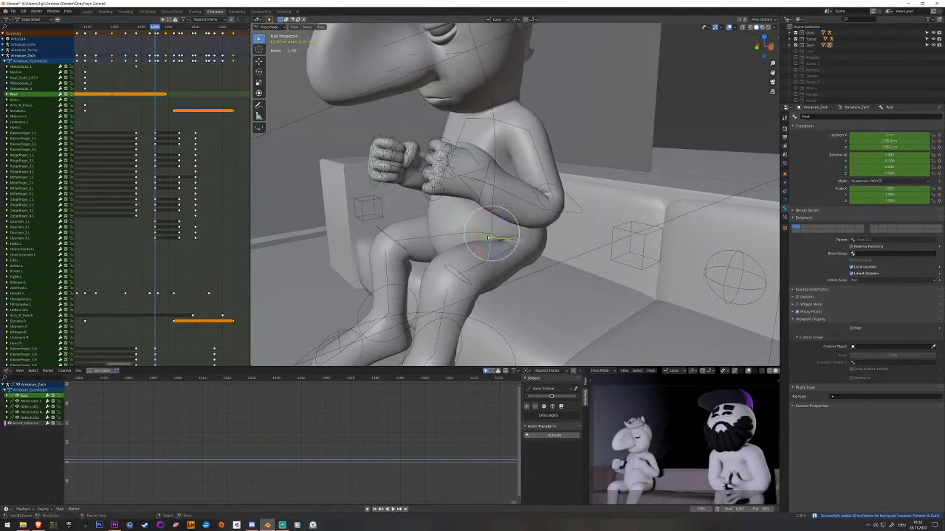
{"action": "key", "text": "Left"}
{"action": "key", "text": "Left"}
{"action": "key", "text": "Left"}
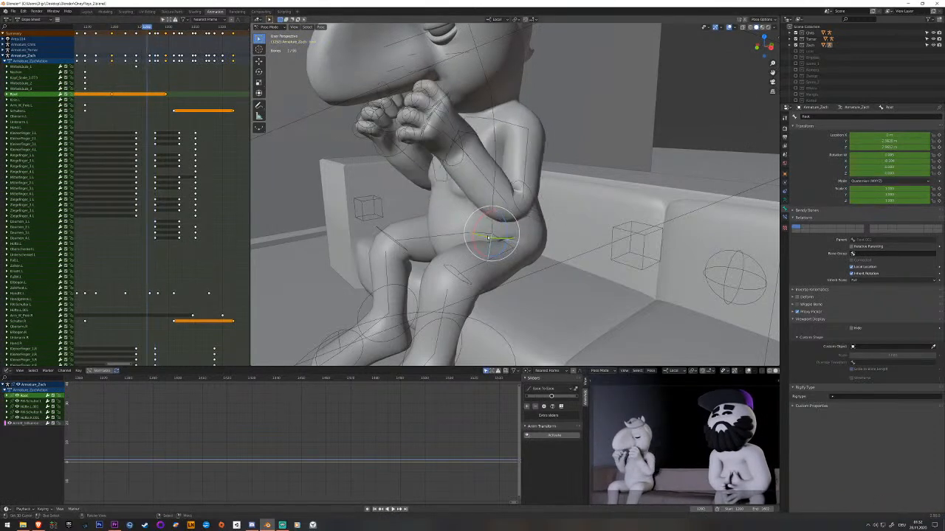
{"action": "key", "text": "Right"}
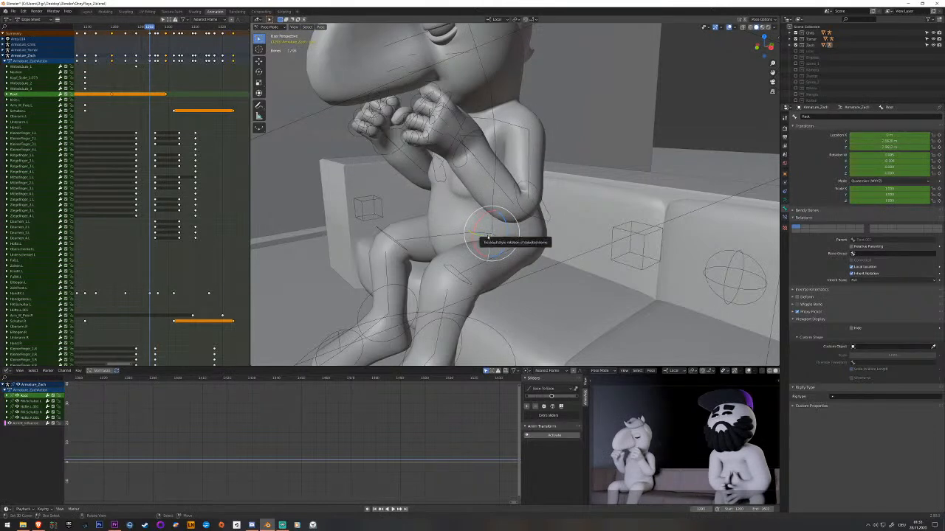
{"action": "key", "text": "Left"}
{"action": "key", "text": "g"}
{"action": "key", "text": "z"}
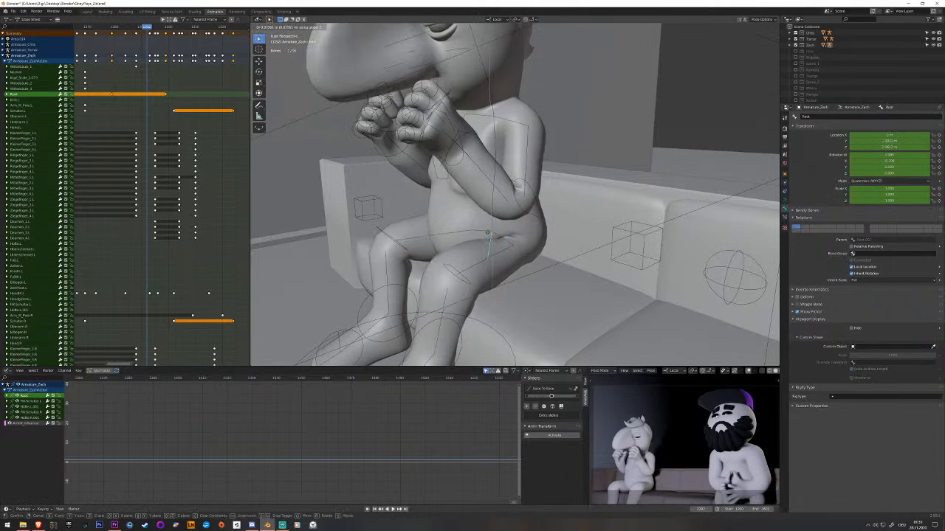
{"action": "left_click", "coordinate": [488, 232]}
{"action": "key", "text": "i"}
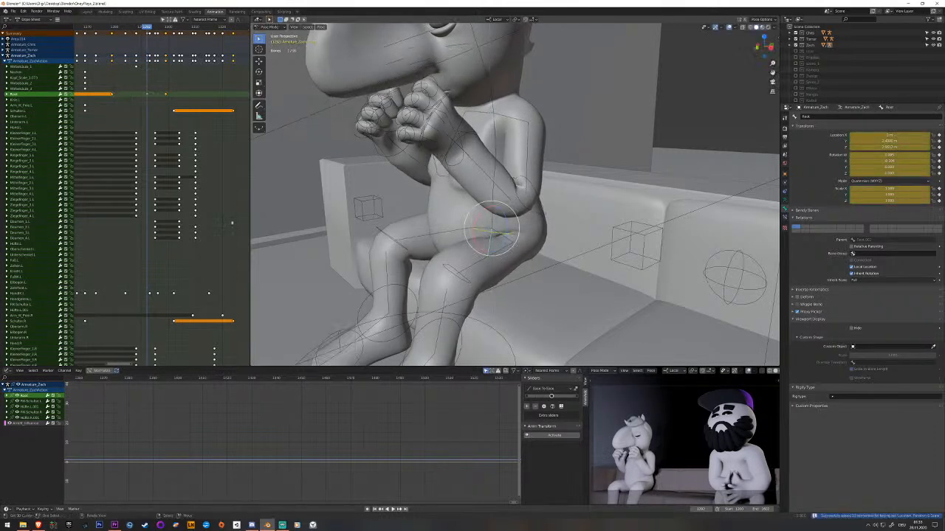
Key the root bone between the clasped-hands and raised-fists frames and shift that keyframe later, closer to the raised pose.
{"action": "left_click_drag", "start_coordinate": [138, 123], "coordinate": [122, 98]}
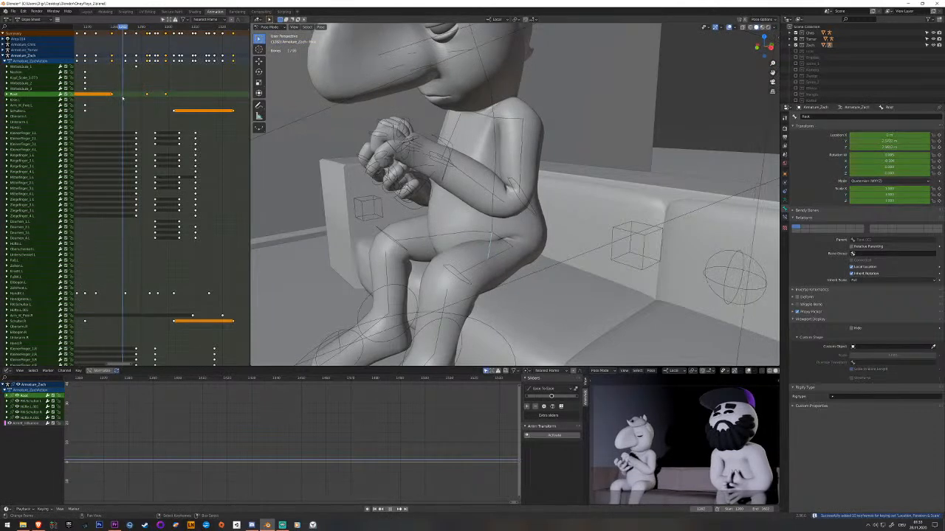
{"action": "key", "text": "i"}
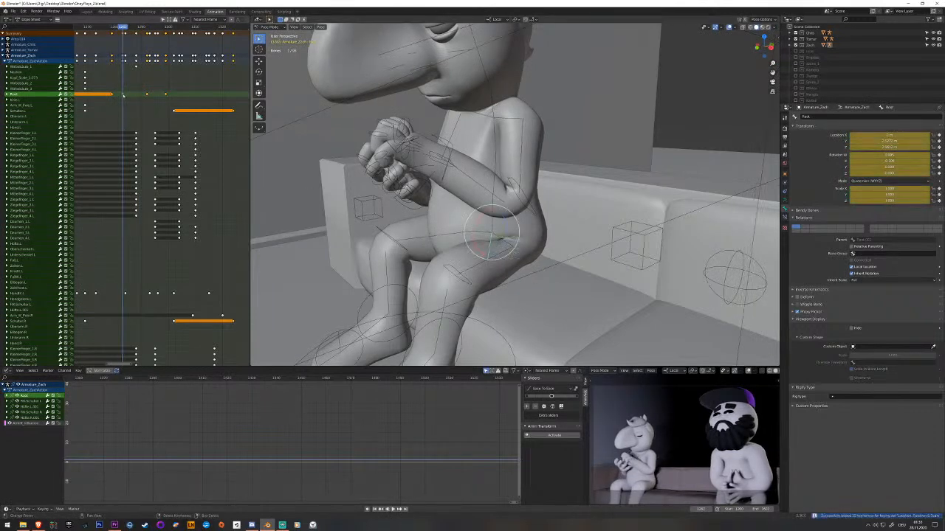
{"action": "right_click", "coordinate": [123, 95]}
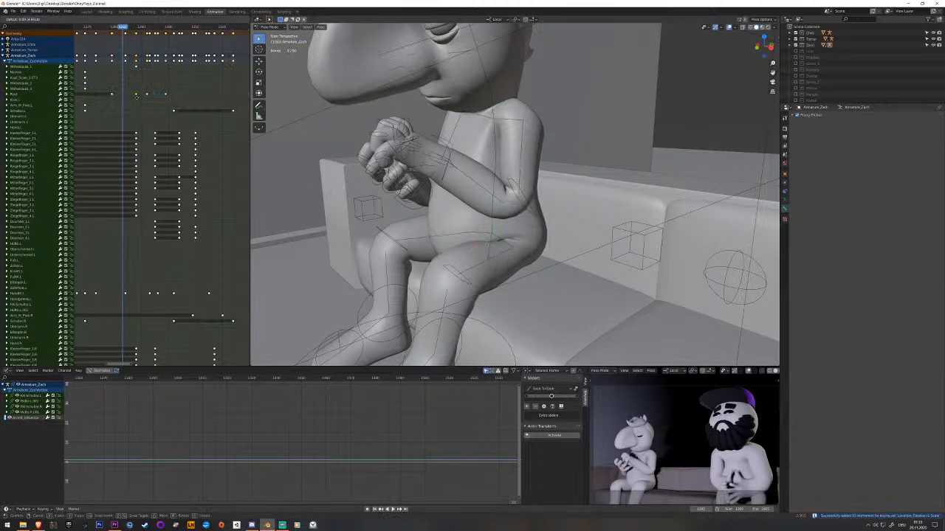
Replay the root bone's bounce around the raised fists and save the file.
{"action": "key", "text": "space"}
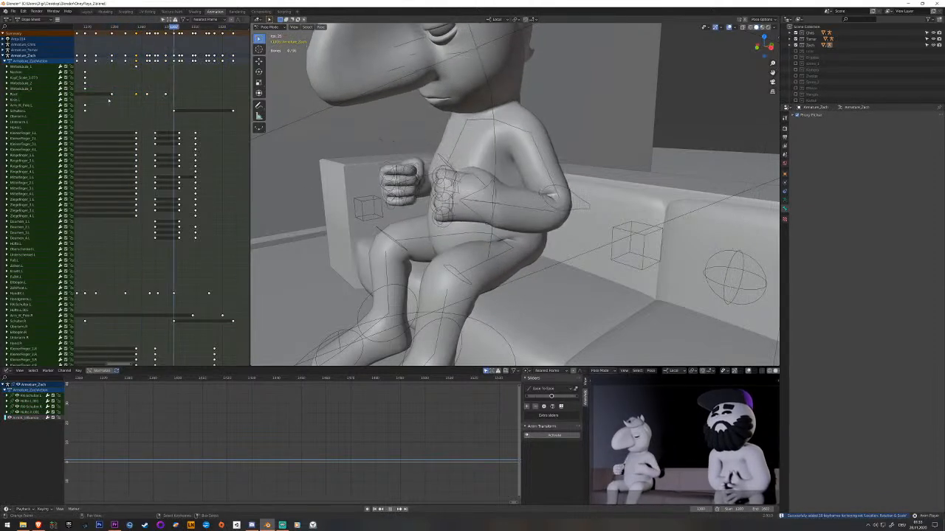
{"action": "left_click", "coordinate": [110, 99]}
{"action": "key", "text": "space"}
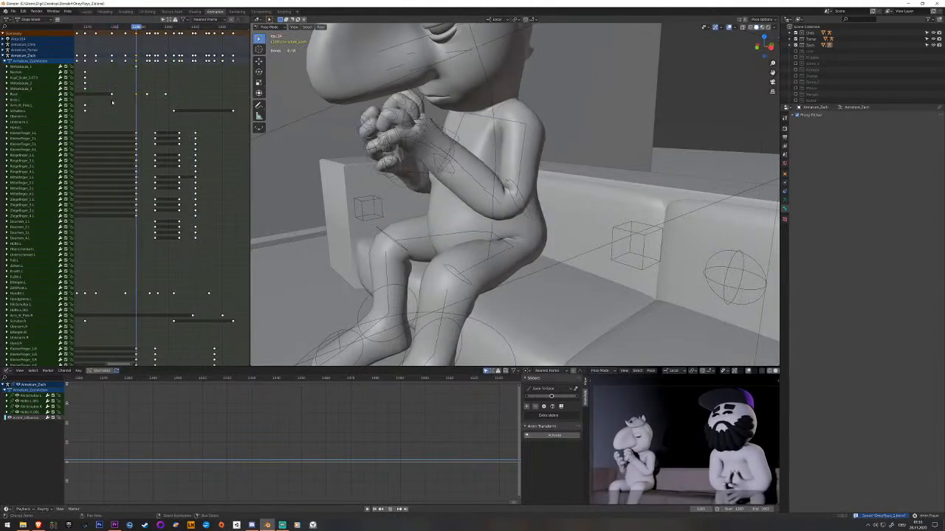
{"action": "key", "text": "space"}
{"action": "left_click", "coordinate": [138, 110]}
{"action": "key", "text": "space"}
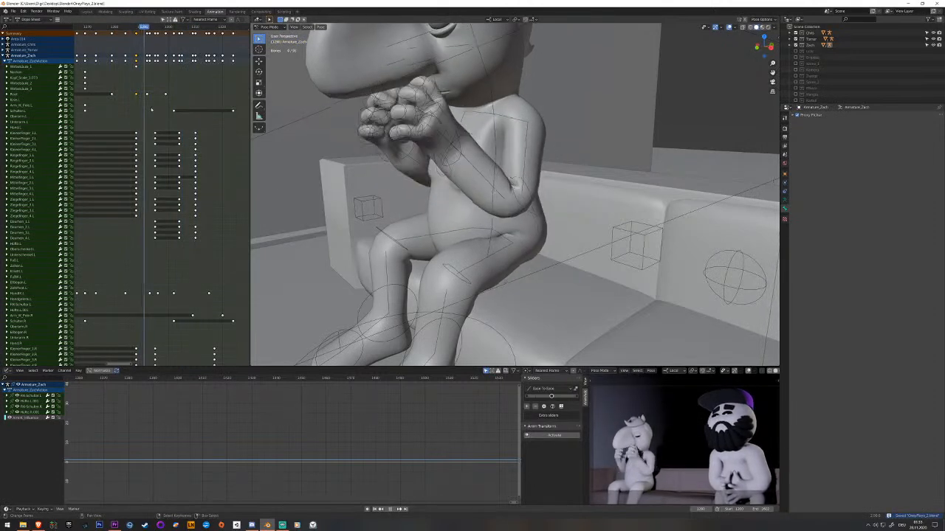
{"action": "left_click", "coordinate": [112, 111]}
{"action": "key", "text": "space"}
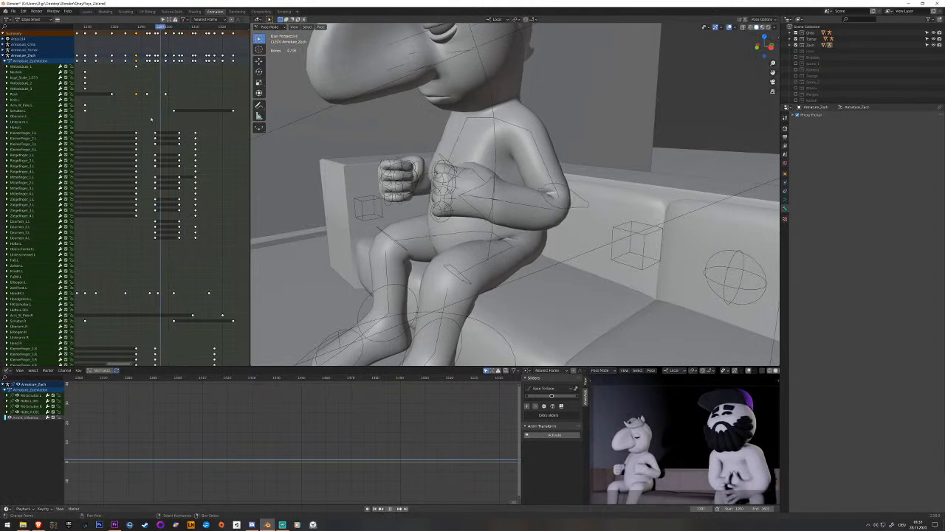
Rotate the upper spine bone at the frame where the fists start dropping and key it.
{"action": "left_click", "coordinate": [498, 150]}
{"action": "middle_click_drag", "start_coordinate": [497, 150], "coordinate": [452, 178], "text": "shift"}
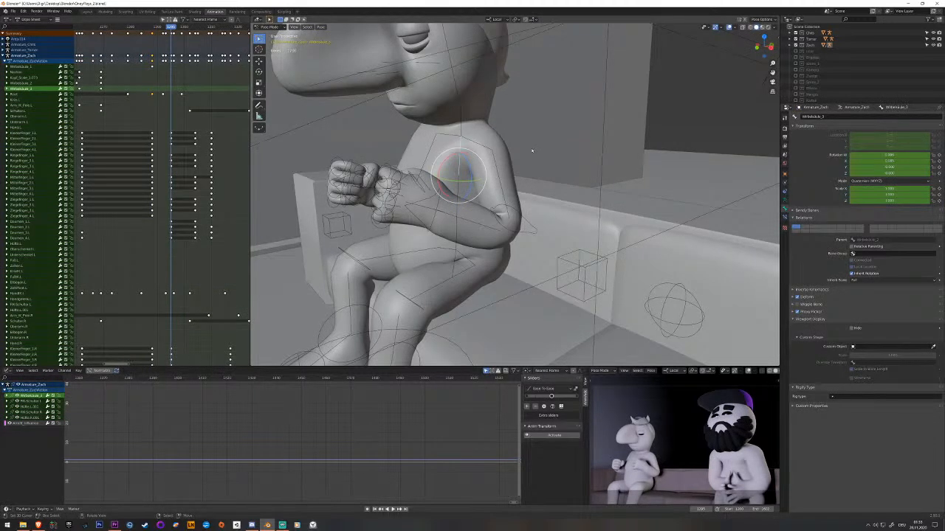
{"action": "key", "text": "i"}
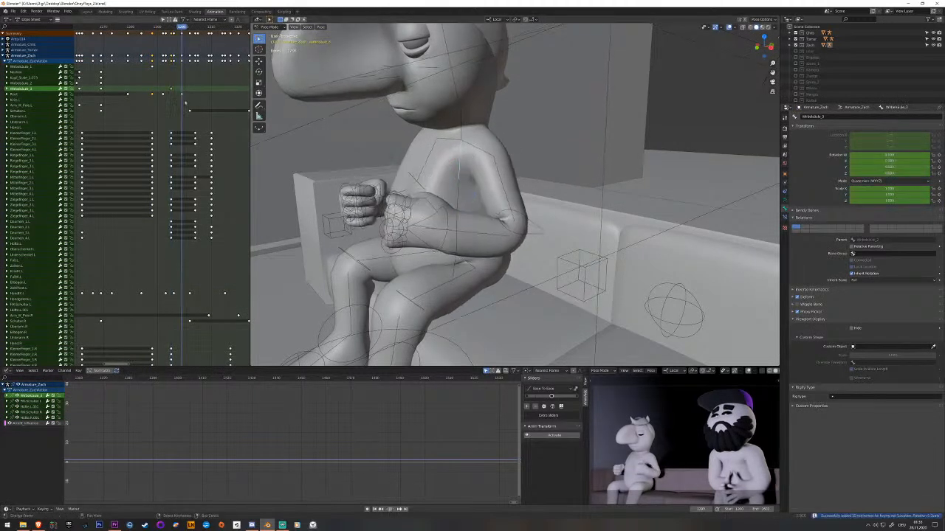
{"action": "key", "text": "Escape"}
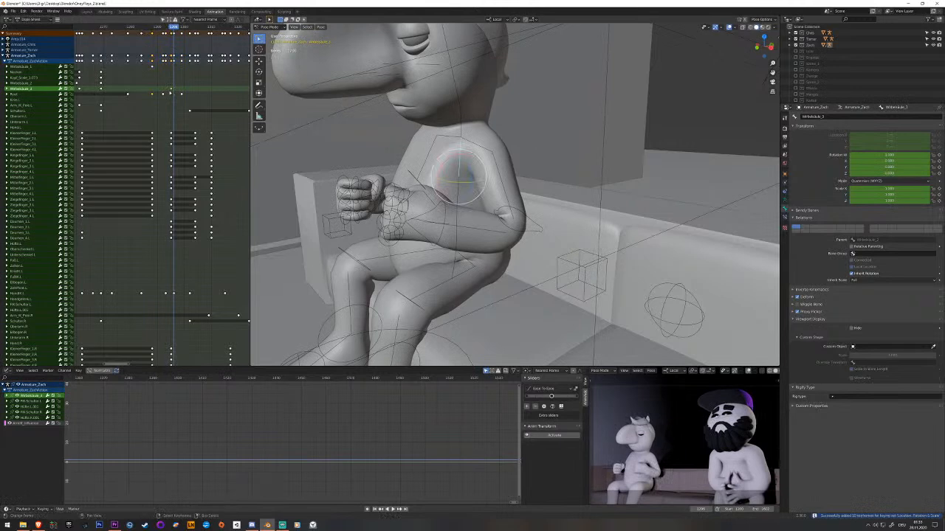
Move the upper spine's new keyframe before the raised-fists frame, paste a copied keyframe once the fists have dropped, and replay.
{"action": "left_click", "coordinate": [173, 90]}
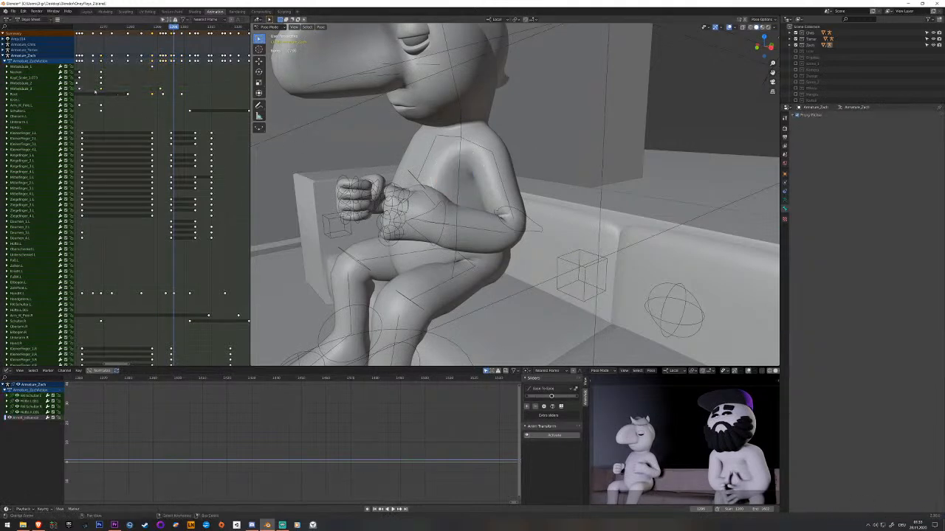
{"action": "left_click", "coordinate": [65, 88]}
{"action": "left_click_drag", "start_coordinate": [178, 94], "coordinate": [155, 94]}
{"action": "key", "text": "ctrl+v"}
{"action": "key", "text": "space"}
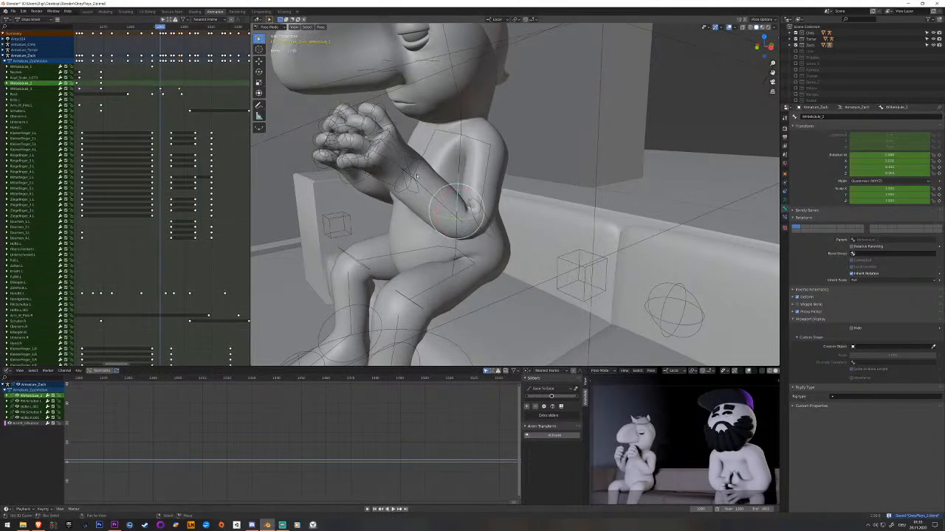
Rotate the upper spine bone at the raised clasped-hands frame, key it, and replay the movement.
{"action": "left_click", "coordinate": [449, 162]}
{"action": "key", "text": "r"}
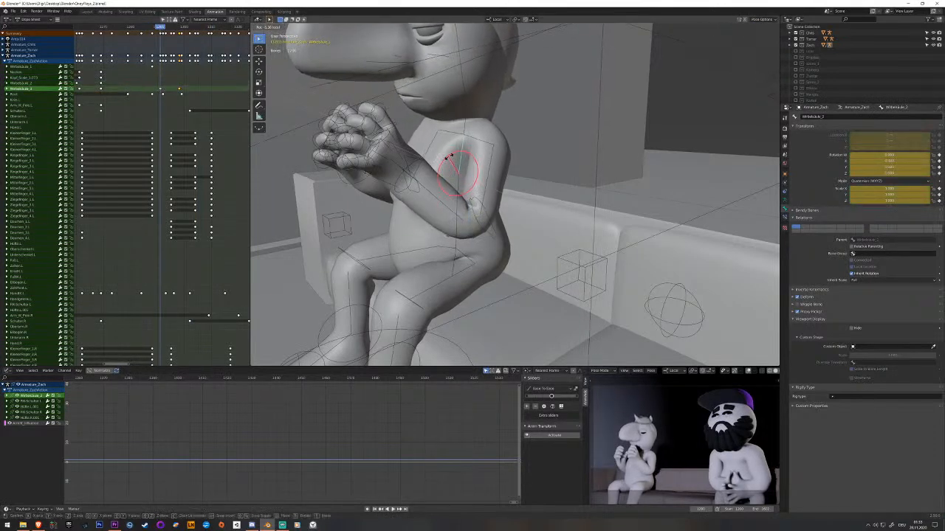
{"action": "left_click", "coordinate": [449, 159]}
{"action": "key", "text": "i"}
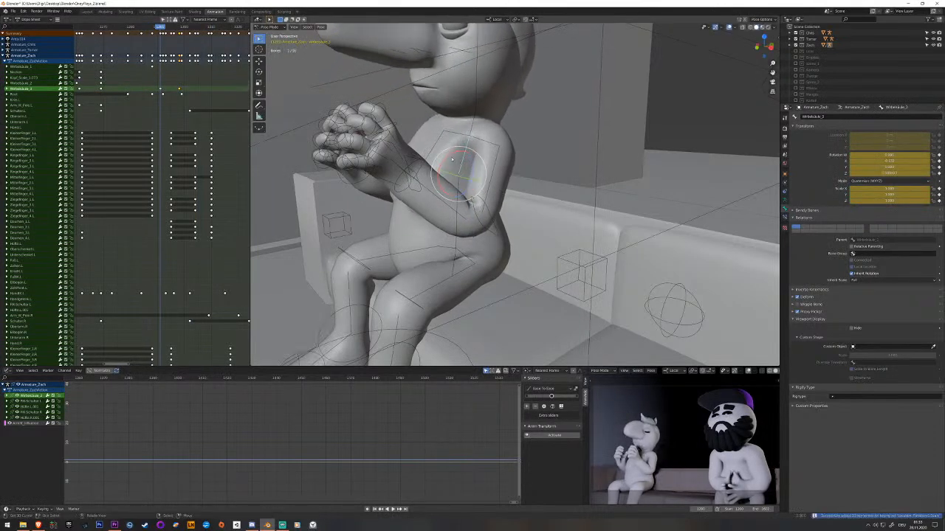
{"action": "left_click", "coordinate": [101, 104]}
{"action": "key", "text": "space"}
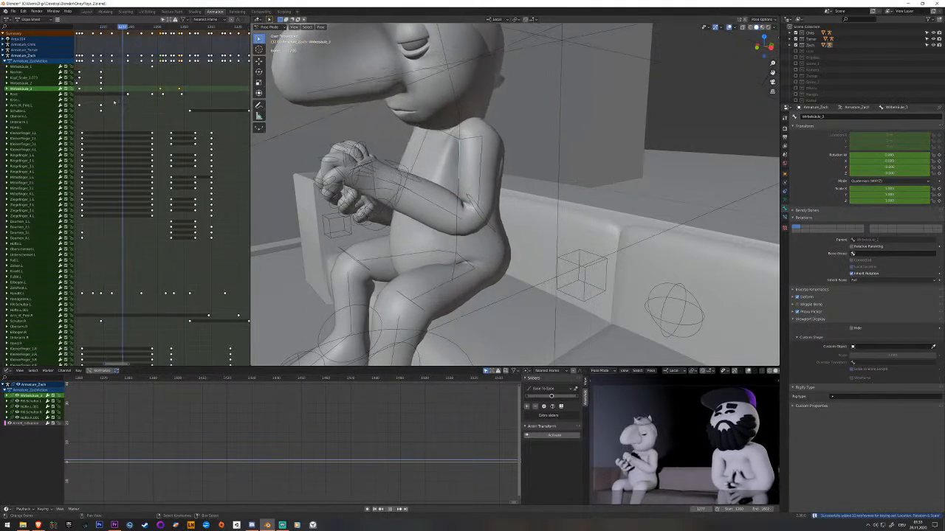
Key the upper spine bone in the lowered clasped-hands pose and place that keyframe shortly before the hands rise.
{"action": "key", "text": "space"}
{"action": "key", "text": "r"}
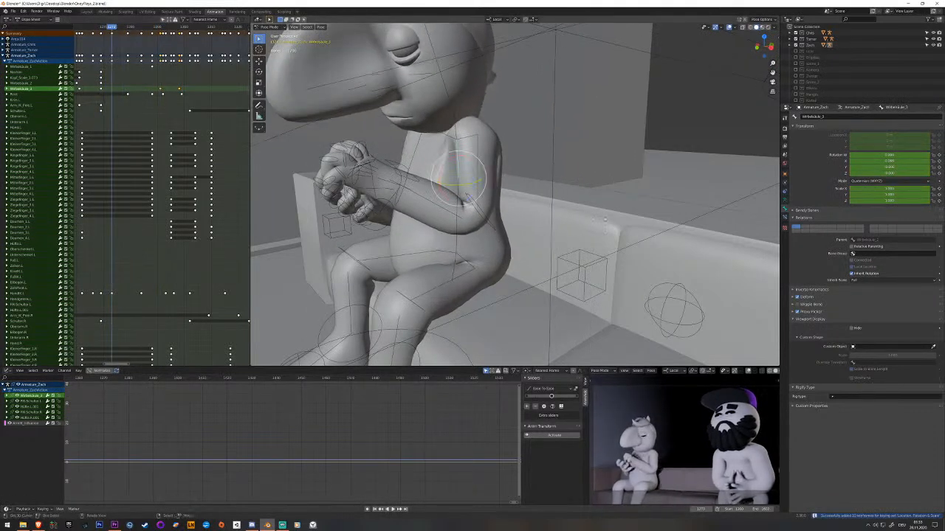
{"action": "key", "text": "i"}
{"action": "left_click", "coordinate": [113, 89]}
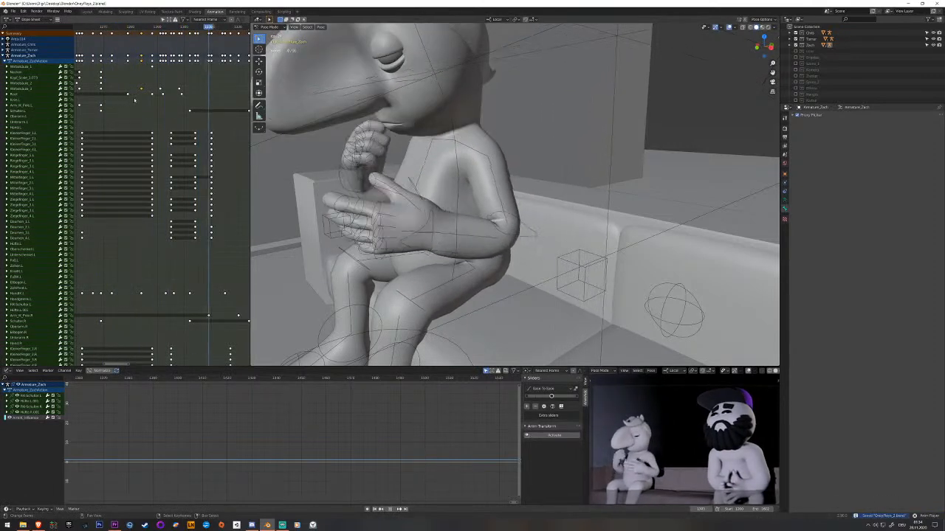
Rotate the neck bone at the raised clasped-hands frame, key it, and play the movement.
{"action": "right_click", "coordinate": [467, 110]}
{"action": "middle_click_drag", "start_coordinate": [467, 111], "coordinate": [440, 143], "text": "shift"}
{"action": "key", "text": "space"}
{"action": "mouse_move", "coordinate": [174, 90]}
{"action": "left_mouse_down"}
{"action": "mouse_move", "coordinate": [142, 93]}
{"action": "mouse_move", "coordinate": [160, 94]}
{"action": "left_mouse_up"}
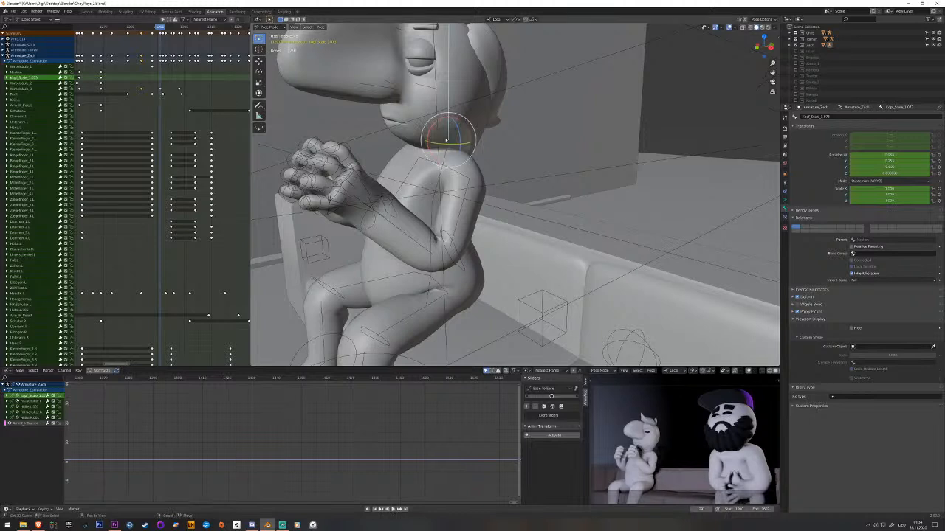
{"action": "left_click", "coordinate": [439, 145]}
{"action": "left_click_drag", "start_coordinate": [441, 144], "coordinate": [445, 145]}
{"action": "middle_click_drag", "start_coordinate": [445, 145], "coordinate": [481, 144], "text": "shift"}
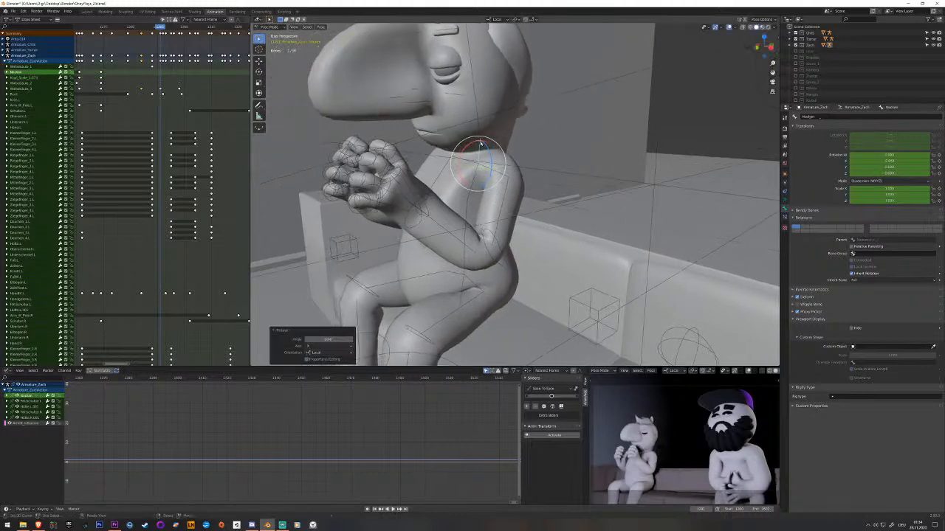
{"action": "key", "text": "i"}
{"action": "key", "text": "space"}
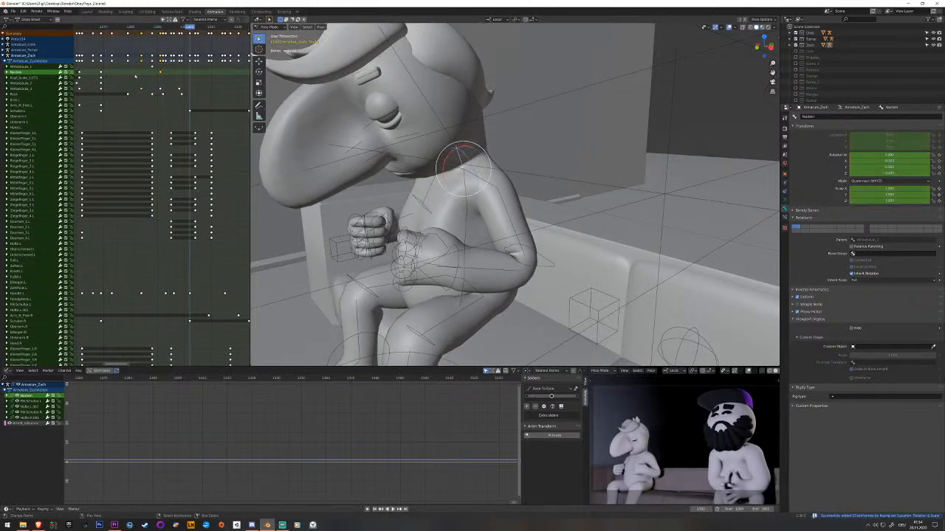
Rotate the neck bone at the frame where the fists have dropped and key it.
{"action": "key", "text": "Escape"}
{"action": "left_click_drag", "start_coordinate": [171, 75], "coordinate": [174, 75]}
{"action": "left_click_drag", "start_coordinate": [451, 152], "coordinate": [459, 151]}
{"action": "key", "text": "i"}
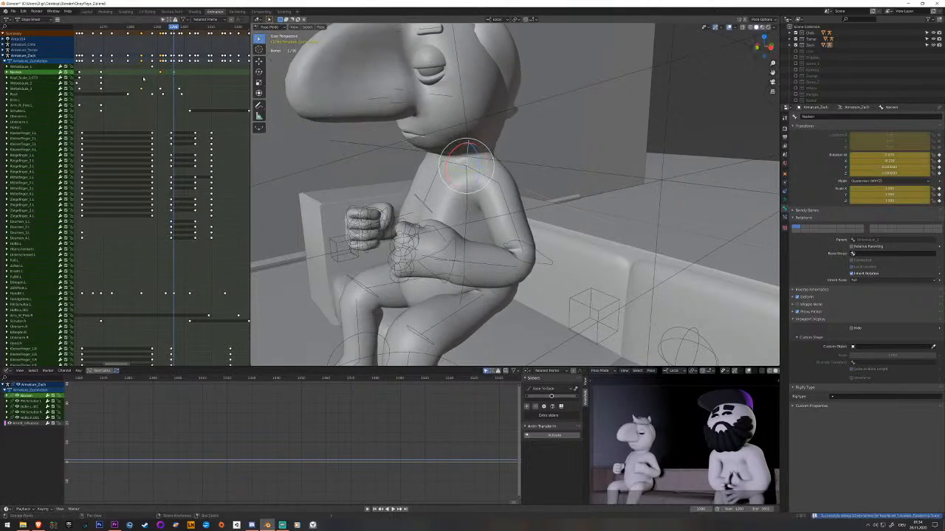
Paste a copied neck keyframe after the fists drop, replay, and shift the pasted keyframe later.
{"action": "left_click", "coordinate": [160, 73]}
{"action": "left_click", "coordinate": [44, 73]}
{"action": "left_click_drag", "start_coordinate": [179, 80], "coordinate": [189, 81]}
{"action": "key", "text": "ctrl+v"}
{"action": "key", "text": "space"}
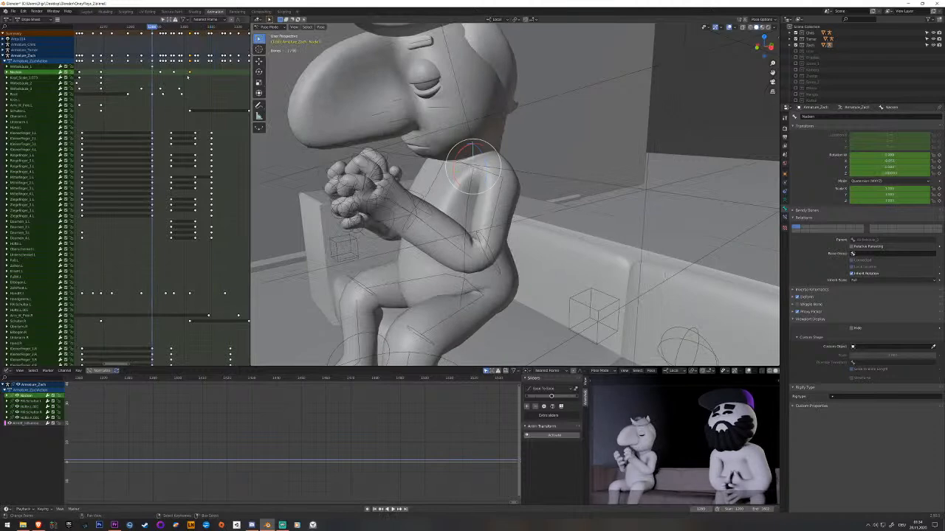
{"action": "left_click", "coordinate": [190, 73]}
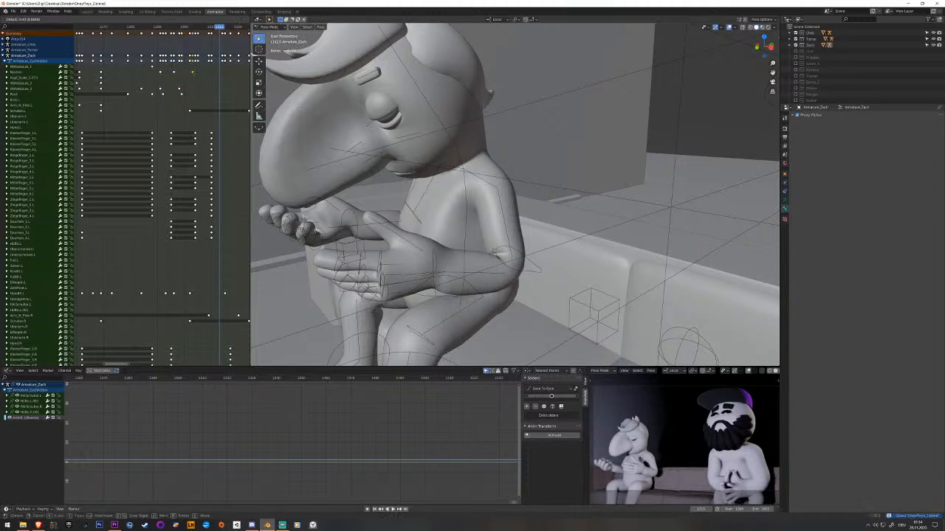
{"action": "left_click", "coordinate": [195, 74]}
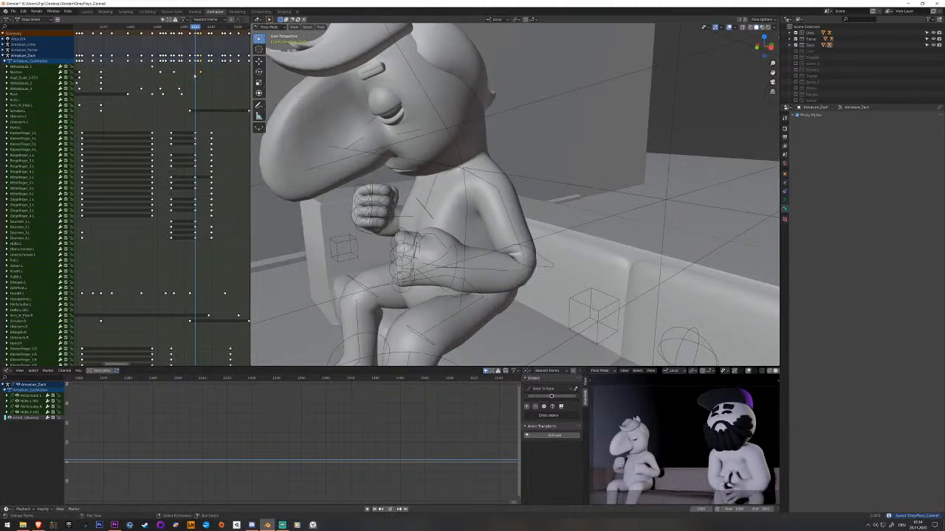
Key the neck bone just before the hands open and move that keyframe earlier, closer to the dropped-fists pose.
{"action": "left_click", "coordinate": [445, 125]}
{"action": "left_click", "coordinate": [453, 155]}
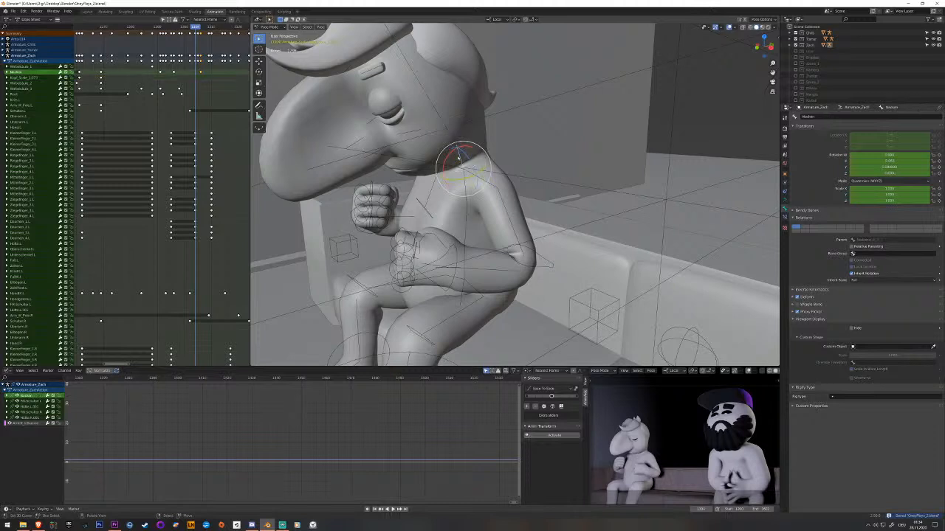
{"action": "key", "text": "i"}
{"action": "left_click", "coordinate": [195, 72]}
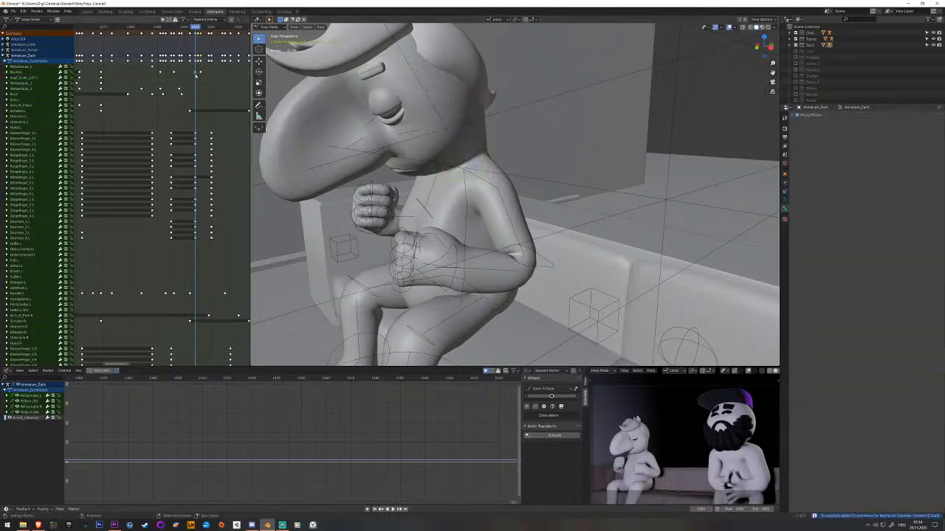
{"action": "key", "text": "g"}
{"action": "left_click", "coordinate": [182, 72]}
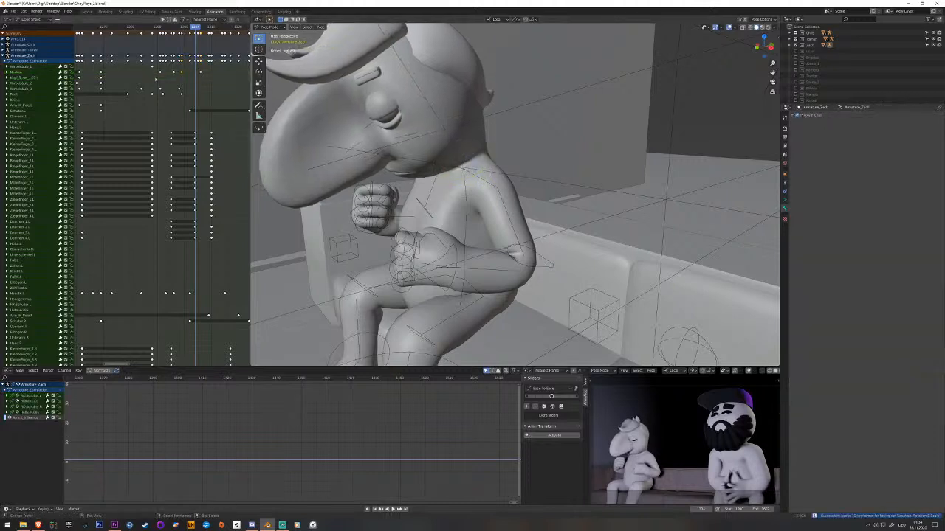
Replay the neck movement through the fist and open-hands gestures and save the file.
{"action": "key", "text": "space"}
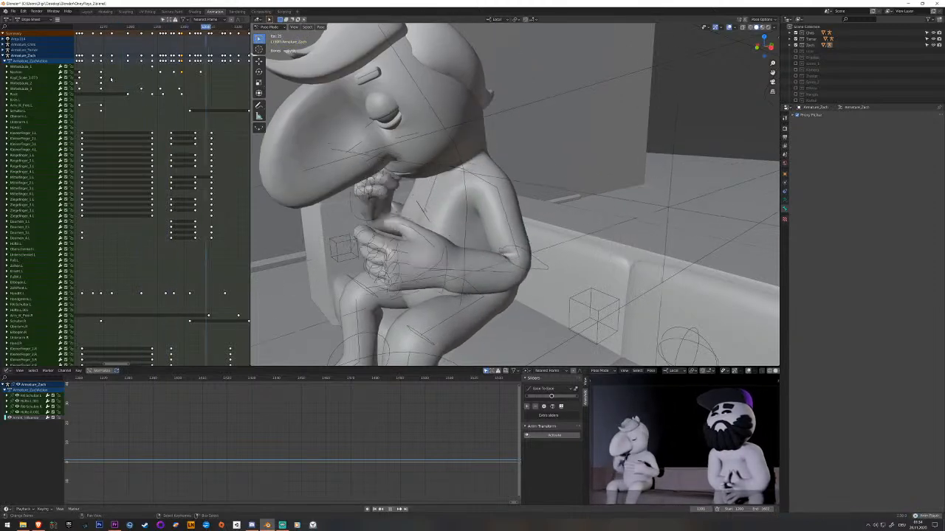
{"action": "key", "text": "space"}
{"action": "key", "text": "ctrl+s"}
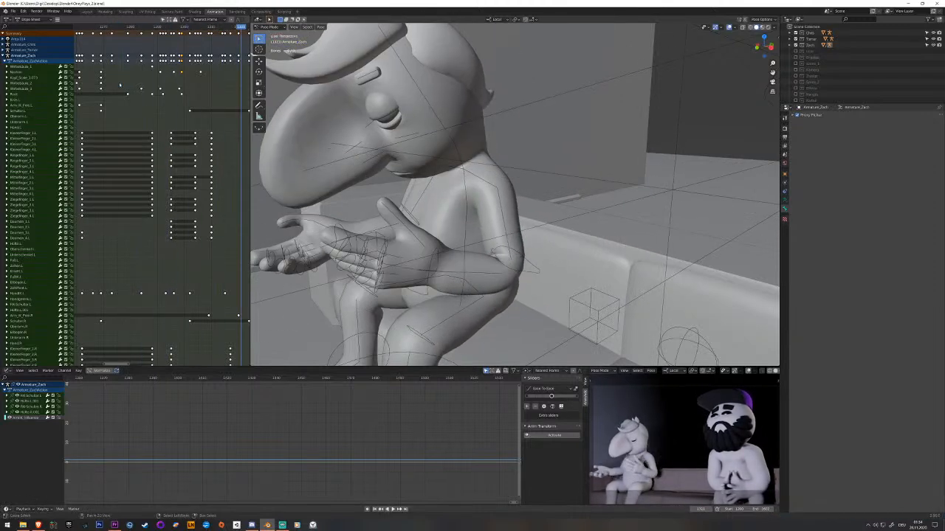
{"action": "key", "text": "space"}
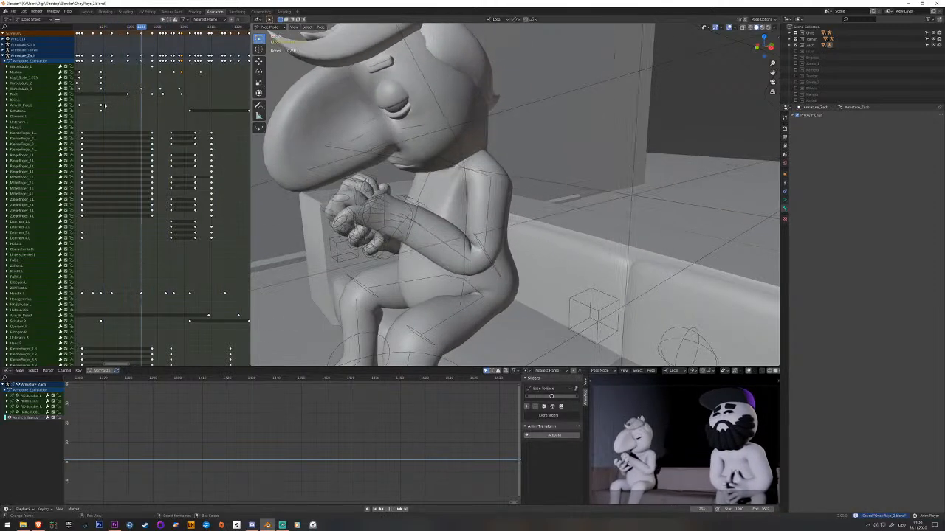
{"action": "key", "text": "space"}
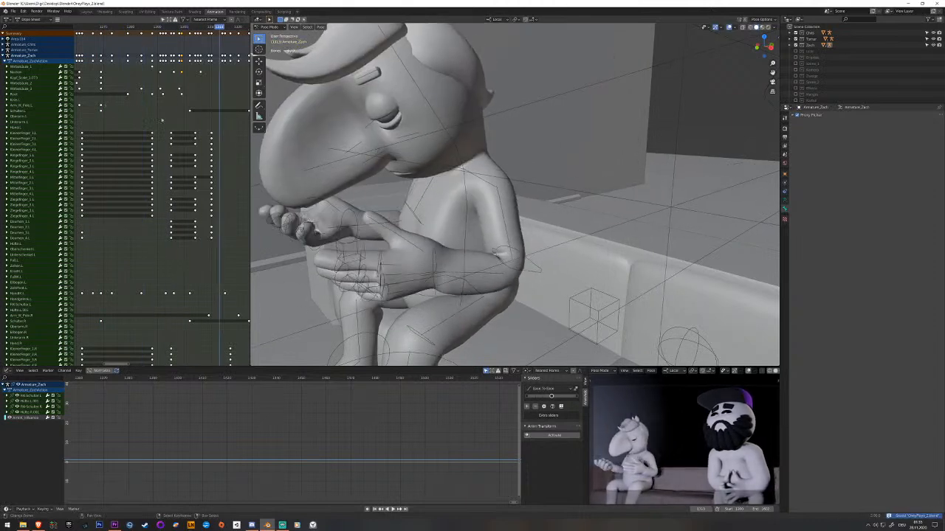
Rotate the lowest spine bone around its X axis at the dropped-fists frame and key it.
{"action": "middle_click_drag", "start_coordinate": [175, 125], "coordinate": [162, 110]}
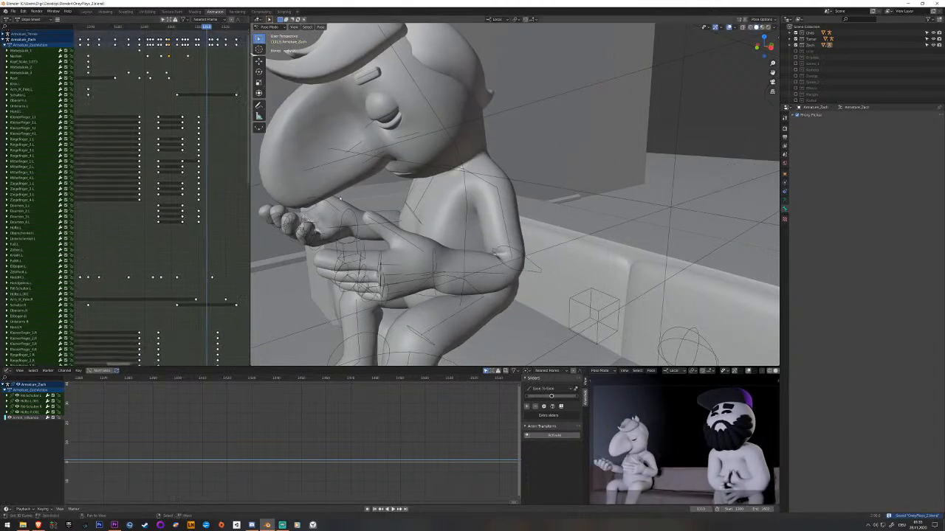
{"action": "right_click", "coordinate": [468, 251]}
{"action": "left_click_drag", "start_coordinate": [198, 135], "coordinate": [162, 115]}
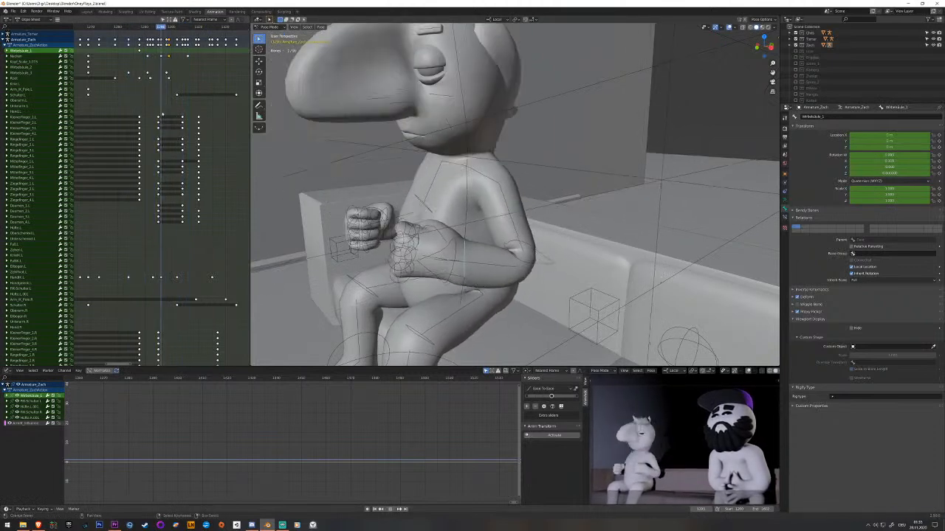
{"action": "key", "text": "r"}
{"action": "key", "text": "x"}
{"action": "left_click", "coordinate": [459, 258]}
{"action": "key", "text": "i"}
Replay the lowest spine bone's movement, shift its new keyframe slightly earlier, and replay again.
{"action": "key", "text": "space"}
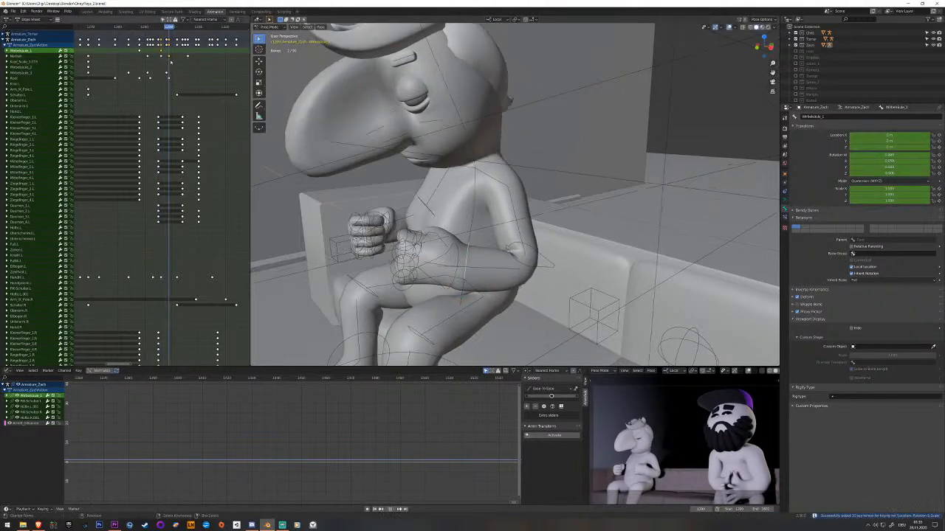
{"action": "key", "text": "space"}
{"action": "left_click", "coordinate": [163, 52]}
{"action": "right_click", "coordinate": [161, 46]}
{"action": "key", "text": "g"}
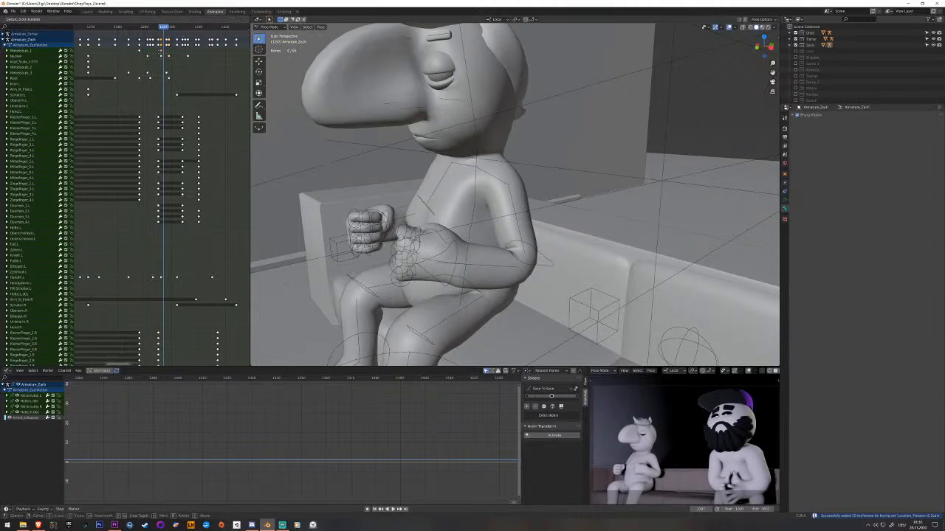
{"action": "left_click", "coordinate": [153, 53]}
{"action": "left_click", "coordinate": [131, 27]}
{"action": "key", "text": "space"}
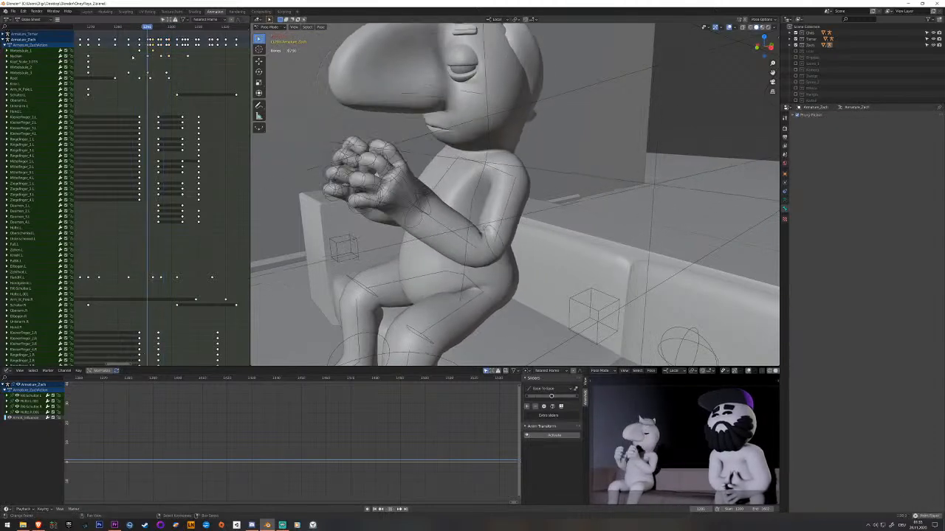
{"action": "key", "text": "space"}
Copy the lowest spine bone's keyframe from before the raised hands, paste it after the fists drop, and replay.
{"action": "left_click", "coordinate": [468, 252]}
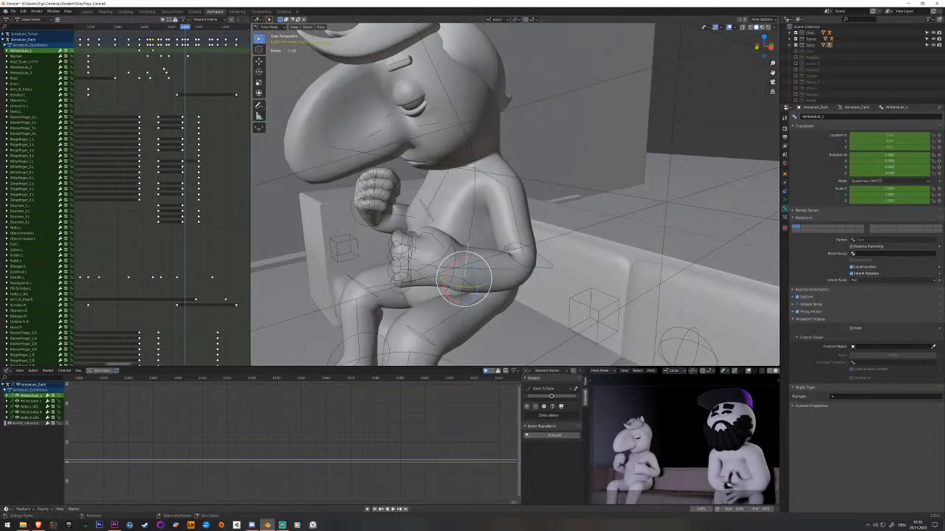
{"action": "left_click_drag", "start_coordinate": [181, 27], "coordinate": [161, 27]}
{"action": "left_click", "coordinate": [141, 51]}
{"action": "left_click", "coordinate": [24, 51]}
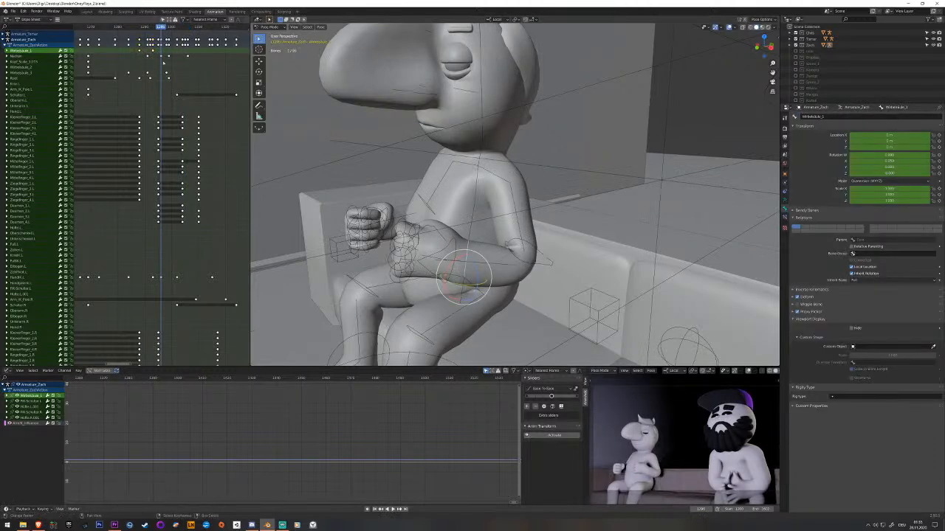
{"action": "key", "text": "space"}
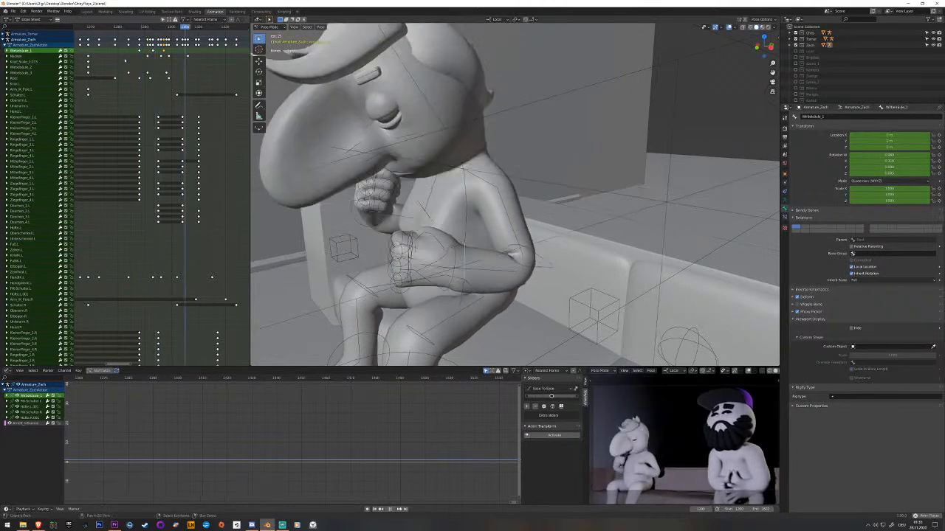
{"action": "key", "text": "space"}
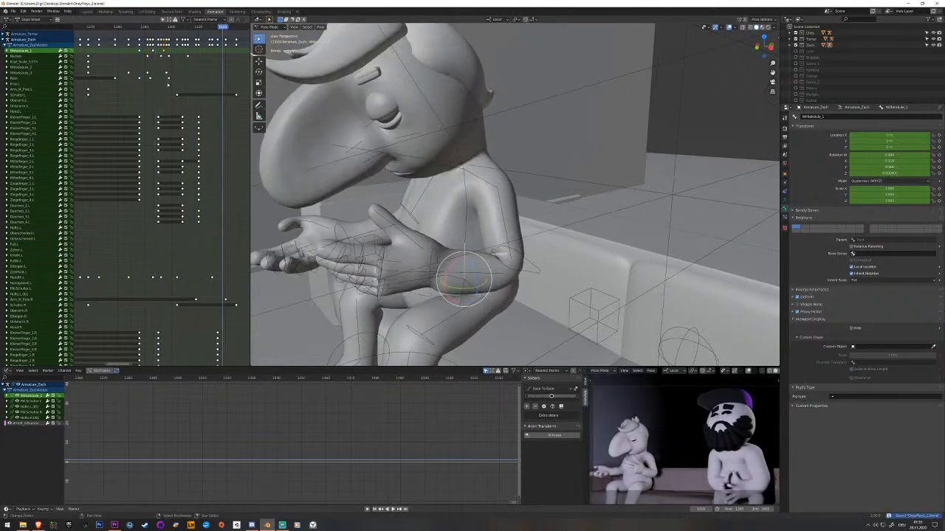
Play through the open-hands section to examine how the body follows the gesture.
{"action": "middle_click_drag", "start_coordinate": [177, 94], "coordinate": [145, 50]}
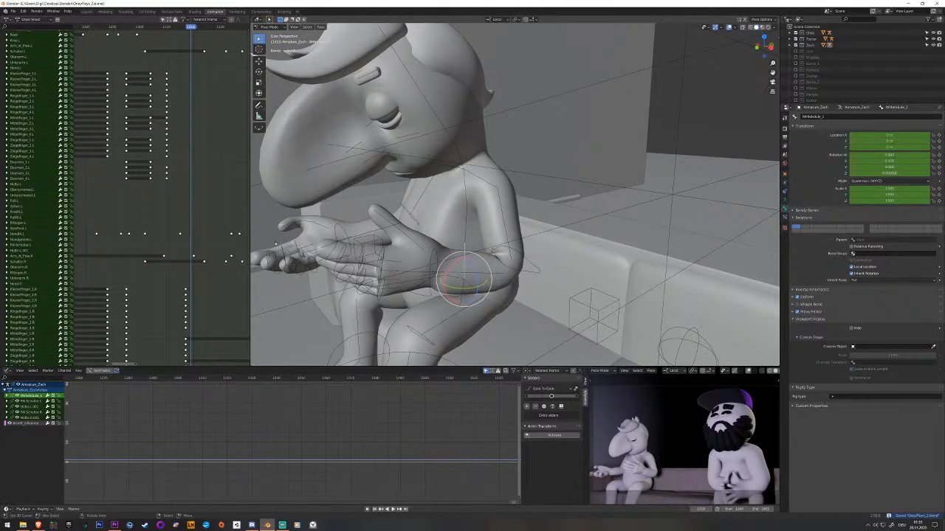
{"action": "key", "text": "space"}
{"action": "key", "text": "space"}
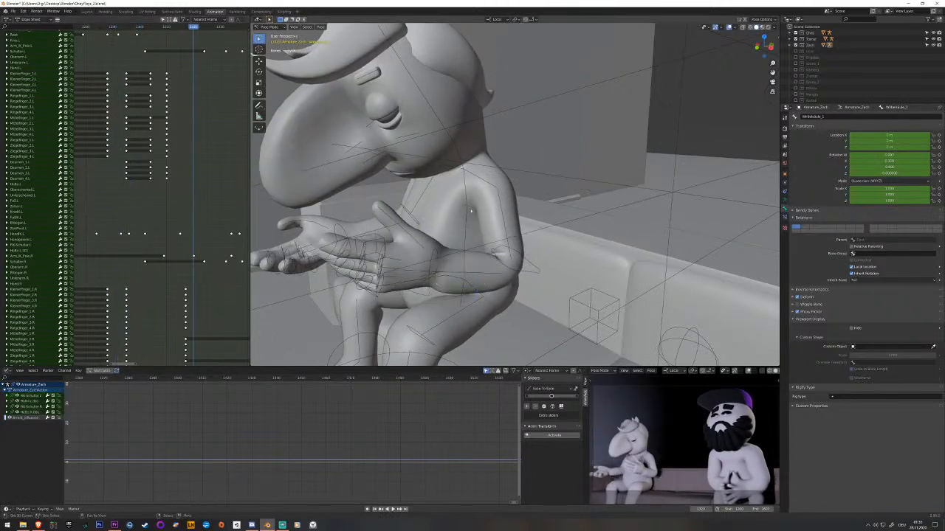
{"action": "middle_click_drag", "start_coordinate": [185, 141], "coordinate": [161, 201]}
{"action": "left_click_drag", "start_coordinate": [169, 177], "coordinate": [163, 141]}
{"action": "key", "text": "space"}
{"action": "key", "text": "space"}
Rotate the lowest and middle spine bones at the open-hands frame and key both.
{"action": "right_click", "coordinate": [363, 224]}
{"action": "middle_click_drag", "start_coordinate": [364, 224], "coordinate": [496, 197], "text": "shift"}
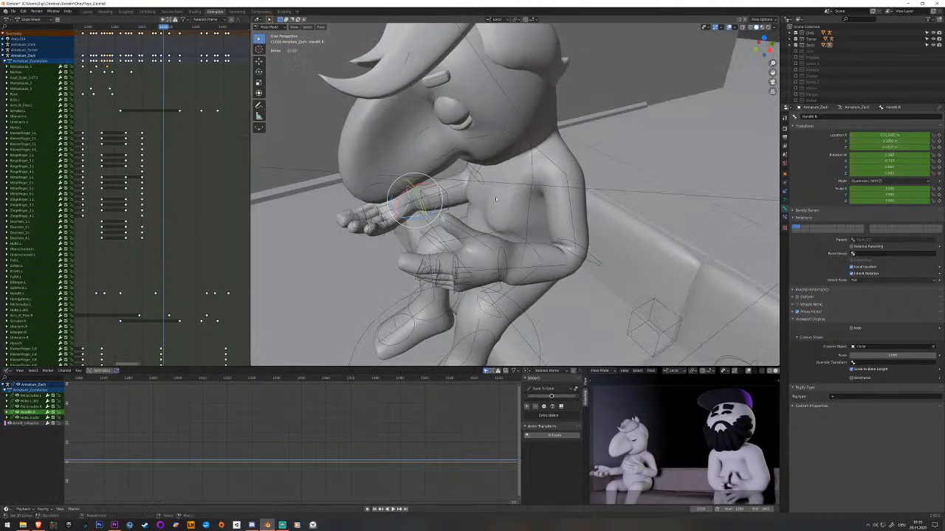
{"action": "left_click", "coordinate": [528, 214]}
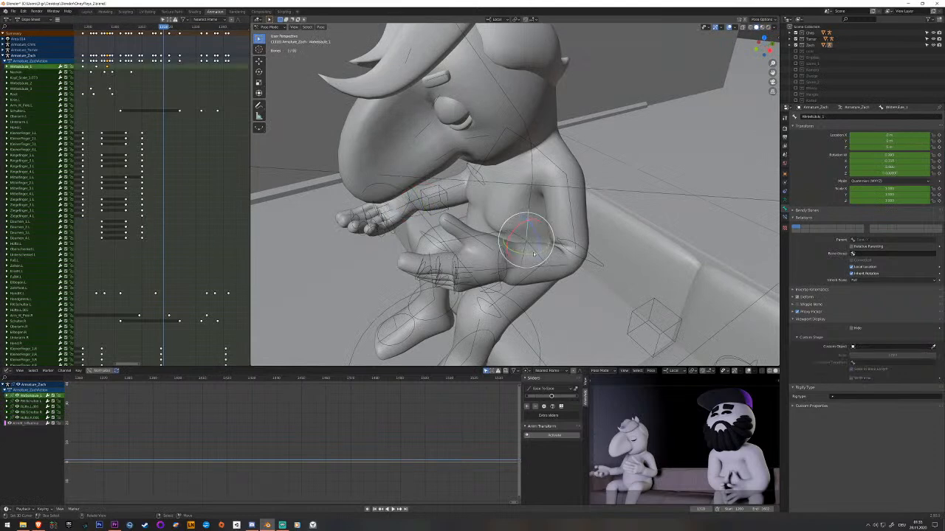
{"action": "left_click_drag", "start_coordinate": [531, 253], "coordinate": [524, 219]}
{"action": "key", "text": "i"}
{"action": "right_click", "coordinate": [517, 195]}
{"action": "key", "text": "i"}
{"action": "middle_click_drag", "start_coordinate": [521, 217], "coordinate": [517, 235]}
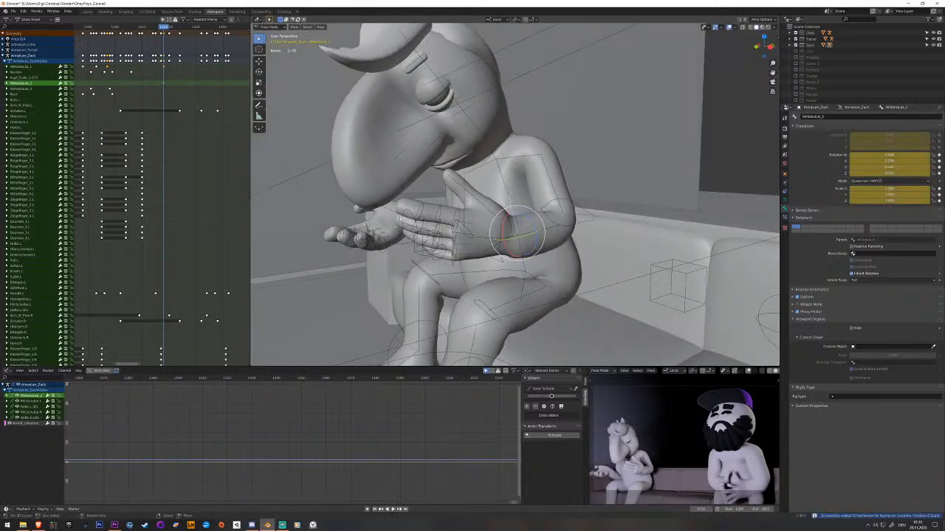
Reposition the right hand's IK control at the open-hands frame, adjust its height along Z, and key it.
{"action": "right_click", "coordinate": [419, 233]}
{"action": "right_click", "coordinate": [414, 234]}
{"action": "scroll", "coordinate": [416, 233], "scroll_direction": "down", "scroll_amount": 2}
{"action": "mouse_move", "coordinate": [422, 233]}
{"action": "middle_mouse_down"}
{"action": "mouse_move", "coordinate": [443, 215]}
{"action": "mouse_move", "coordinate": [426, 247]}
{"action": "middle_mouse_up"}
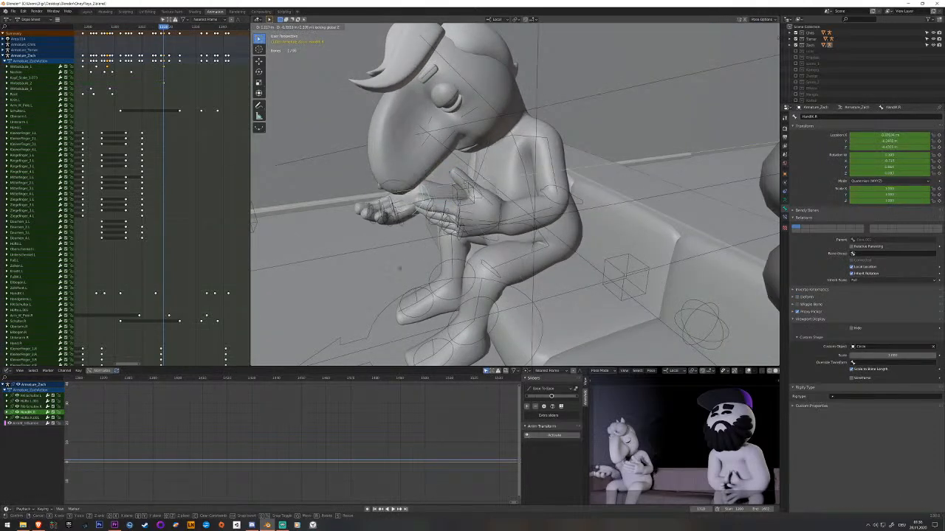
{"action": "left_click", "coordinate": [395, 270]}
{"action": "mouse_move", "coordinate": [396, 270]}
{"action": "middle_mouse_down"}
{"action": "mouse_move", "coordinate": [450, 256]}
{"action": "mouse_move", "coordinate": [428, 249]}
{"action": "mouse_move", "coordinate": [410, 261]}
{"action": "middle_mouse_up"}
{"action": "left_click", "coordinate": [435, 260]}
{"action": "key", "text": "g"}
{"action": "key", "text": "z"}
{"action": "key", "text": "i"}
{"action": "scroll", "coordinate": [165, 77], "scroll_direction": "down", "scroll_amount": 10}
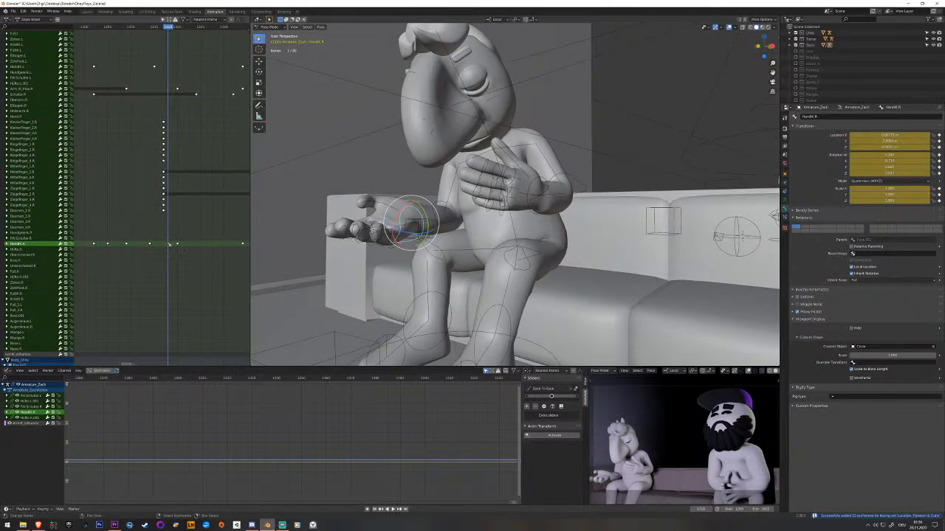
Move the right hand IK control's new open-hands keyframe onto its following keyframe and replay the transition.
{"action": "left_click", "coordinate": [177, 244]}
{"action": "left_click_drag", "start_coordinate": [177, 244], "coordinate": [169, 244]}
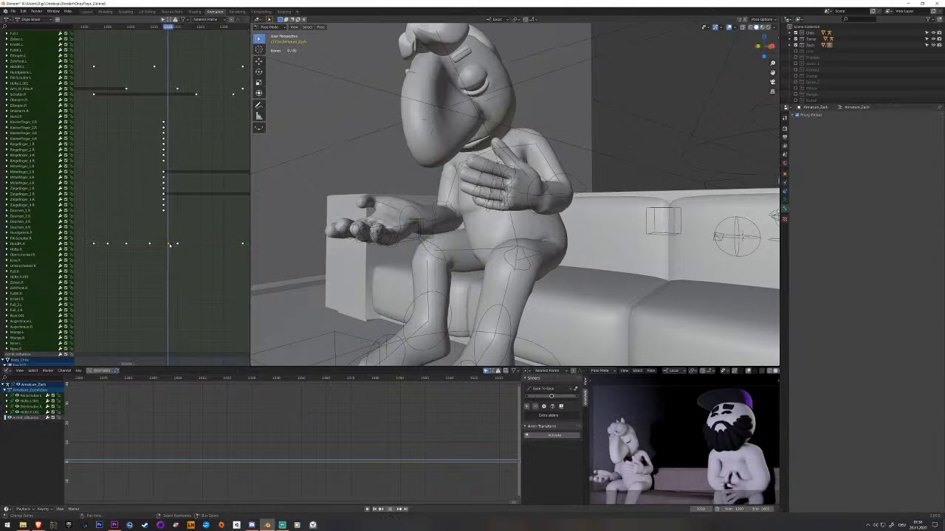
{"action": "key", "text": "space"}
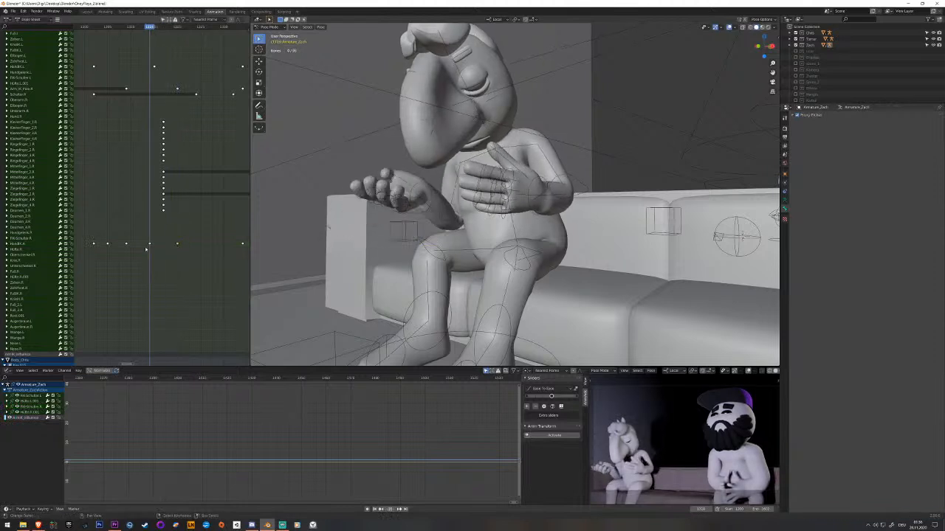
{"action": "left_click_drag", "start_coordinate": [157, 243], "coordinate": [179, 250]}
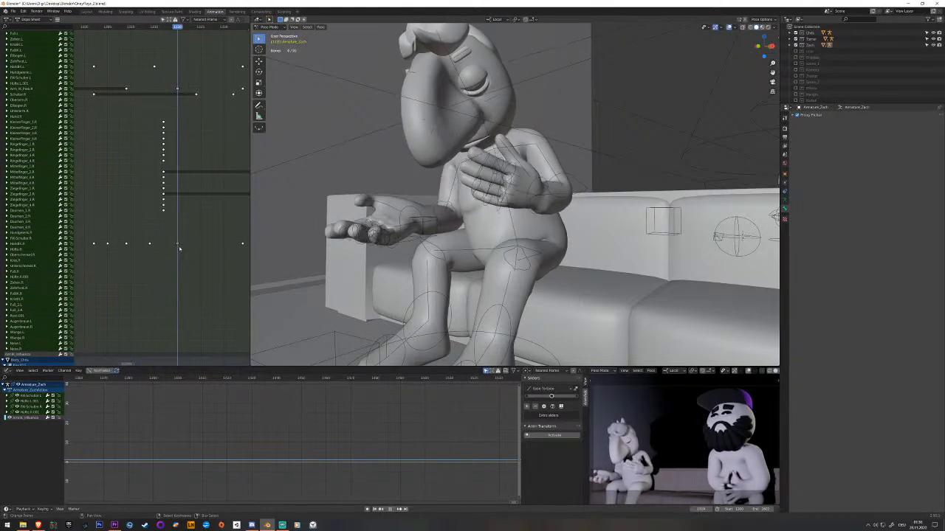
Rotate the right hand's IK control at that shifted open-hands keyframe, key it, and play back the motion.
{"action": "middle_click_drag", "start_coordinate": [414, 235], "coordinate": [441, 247]}
{"action": "left_click", "coordinate": [427, 237]}
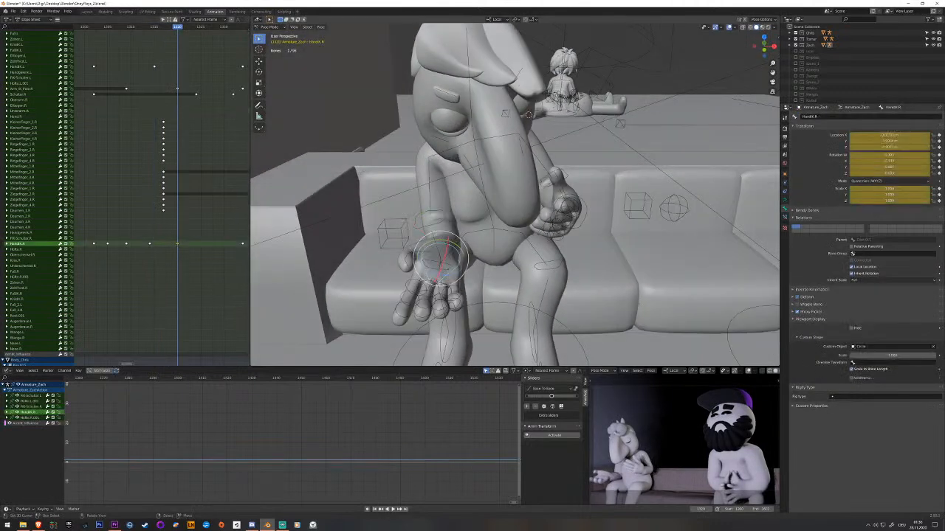
{"action": "left_click", "coordinate": [434, 239]}
{"action": "key", "text": "i"}
{"action": "mouse_move", "coordinate": [159, 262]}
{"action": "left_mouse_down"}
{"action": "mouse_move", "coordinate": [143, 258]}
{"action": "mouse_move", "coordinate": [164, 249]}
{"action": "mouse_move", "coordinate": [150, 245]}
{"action": "mouse_move", "coordinate": [127, 250]}
{"action": "mouse_move", "coordinate": [163, 246]}
{"action": "left_mouse_up"}
{"action": "key", "text": "space"}
{"action": "key", "text": "space"}
Replace the right hand IK control's preceding keyframe with one keyed at the right-finger keyframes' frame, shift it earlier, and replay.
{"action": "right_click", "coordinate": [150, 244]}
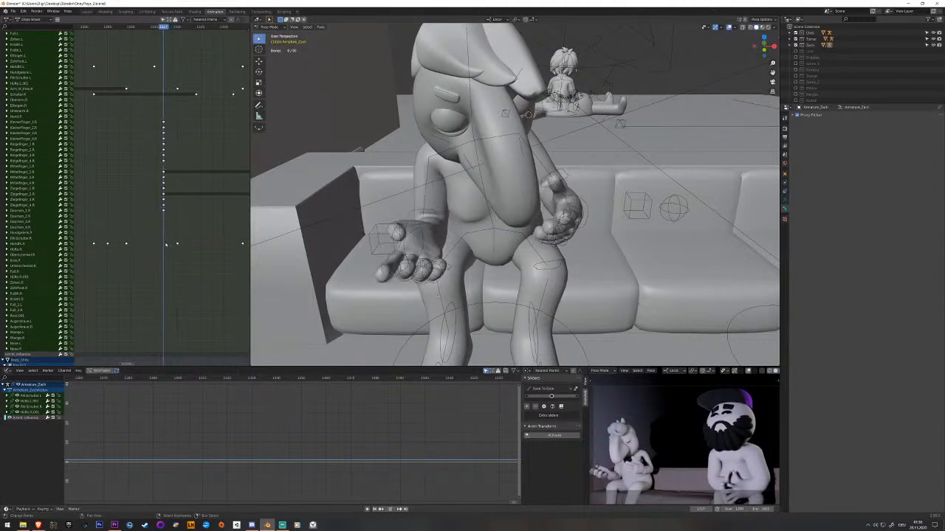
{"action": "left_click", "coordinate": [443, 236]}
{"action": "key", "text": "i"}
{"action": "right_click", "coordinate": [163, 248]}
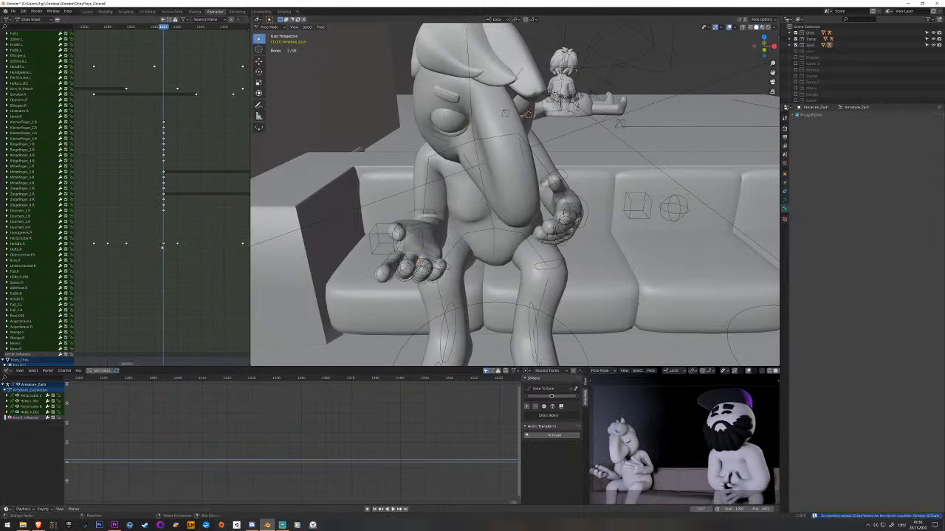
{"action": "key", "text": "g"}
{"action": "left_click", "coordinate": [148, 246]}
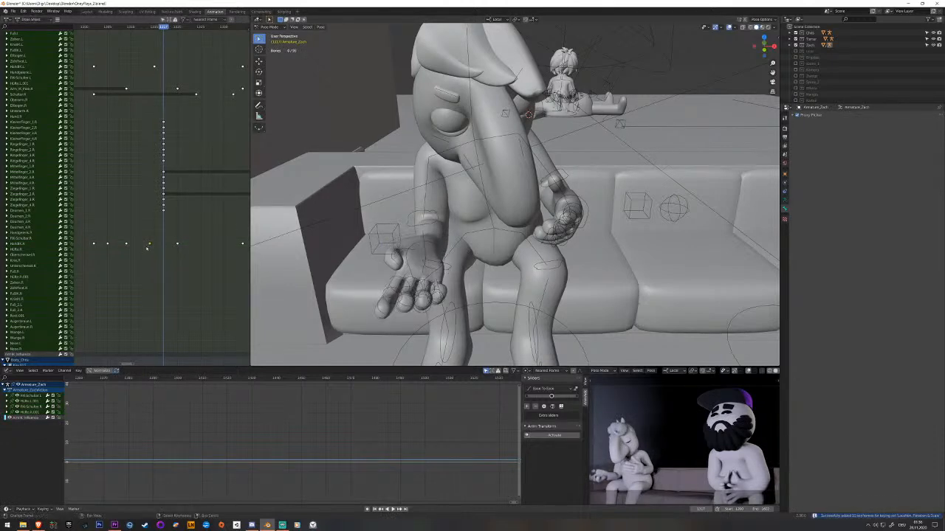
{"action": "key", "text": "space"}
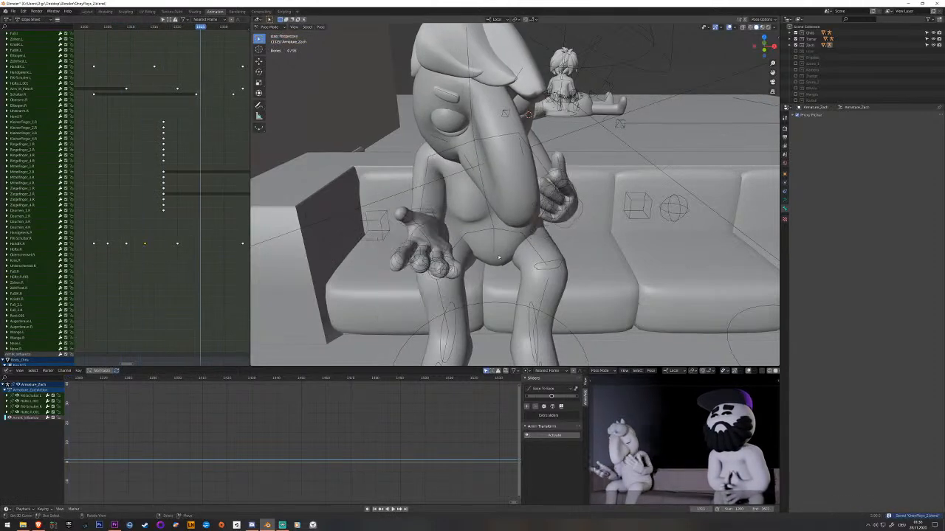
Clear the rotation of the lowest, middle and upper spine bones after the open-hands pose and key all three.
{"action": "middle_click_drag", "start_coordinate": [472, 271], "coordinate": [481, 238]}
{"action": "left_click", "coordinate": [505, 207]}
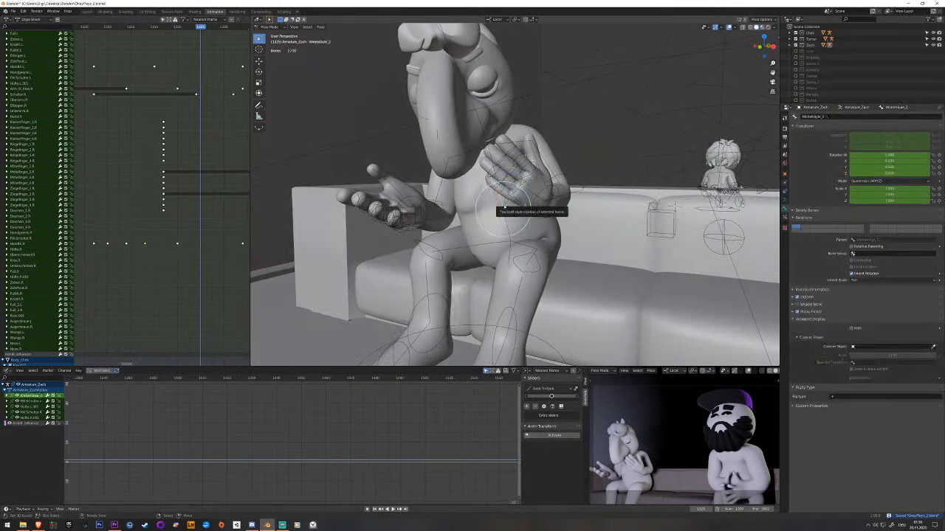
{"action": "key", "text": "ctrl+z"}
{"action": "middle_click_drag", "start_coordinate": [133, 211], "coordinate": [80, 168]}
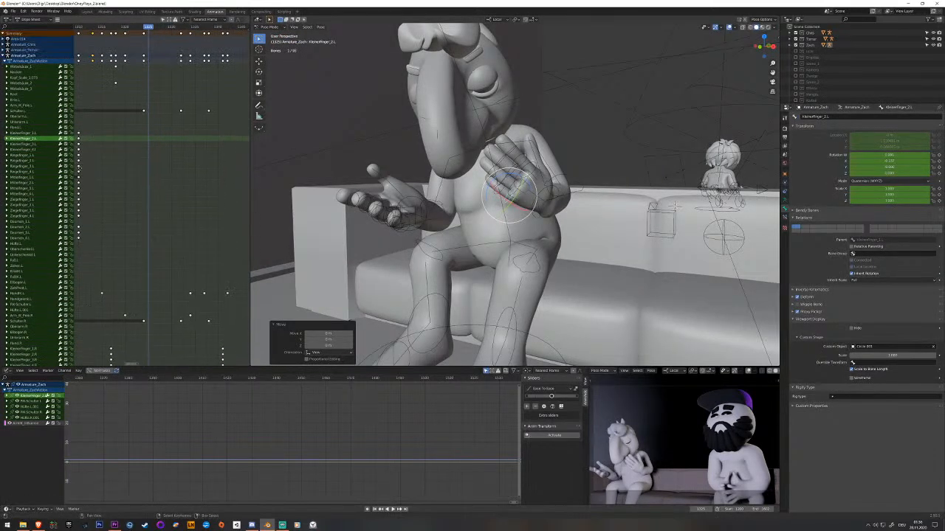
{"action": "left_click", "coordinate": [504, 216]}
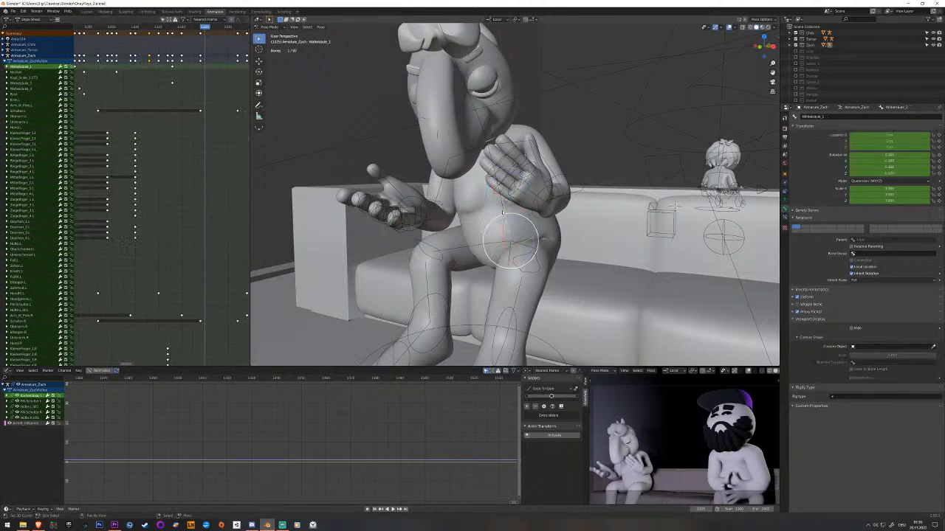
{"action": "left_click", "coordinate": [503, 208], "text": "shift"}
{"action": "middle_click_drag", "start_coordinate": [503, 204], "coordinate": [462, 182]}
{"action": "left_click", "coordinate": [496, 176], "text": "shift"}
{"action": "key", "text": "alt+r"}
{"action": "key", "text": "i"}
{"action": "left_click_drag", "start_coordinate": [194, 27], "coordinate": [177, 99]}
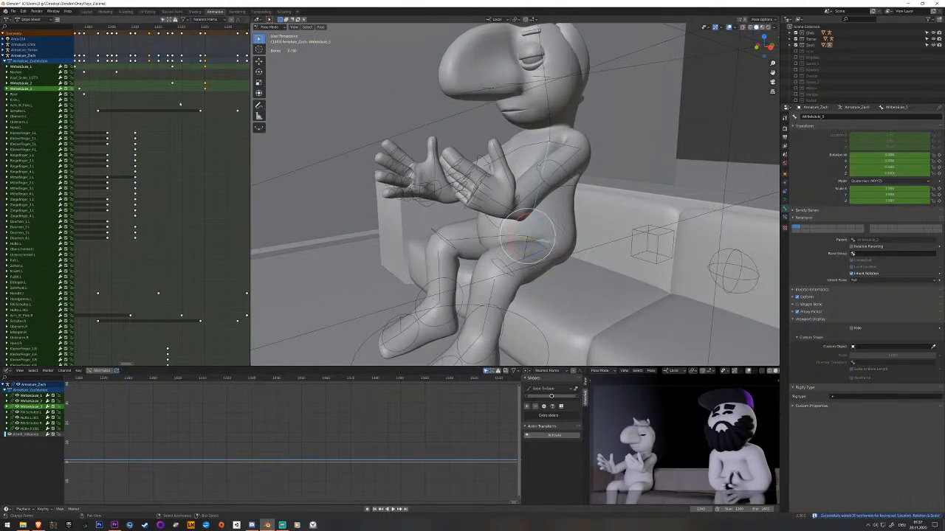
Move the middle and lowest spine bones' lean keyframes earlier, staggering them ahead of the open-hands pose, and replay.
{"action": "scroll", "coordinate": [147, 192], "scroll_direction": "down", "scroll_amount": 10}
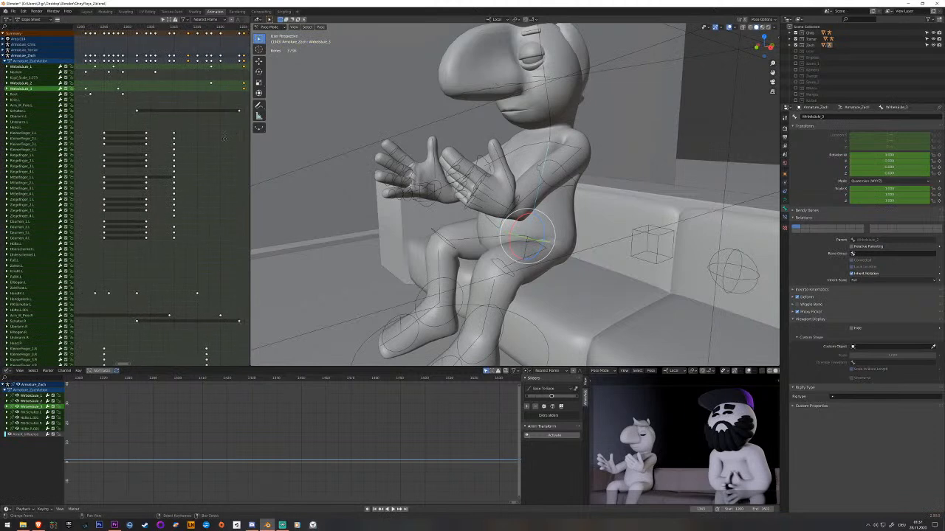
{"action": "scroll", "coordinate": [119, 192], "scroll_direction": "up", "scroll_amount": 10}
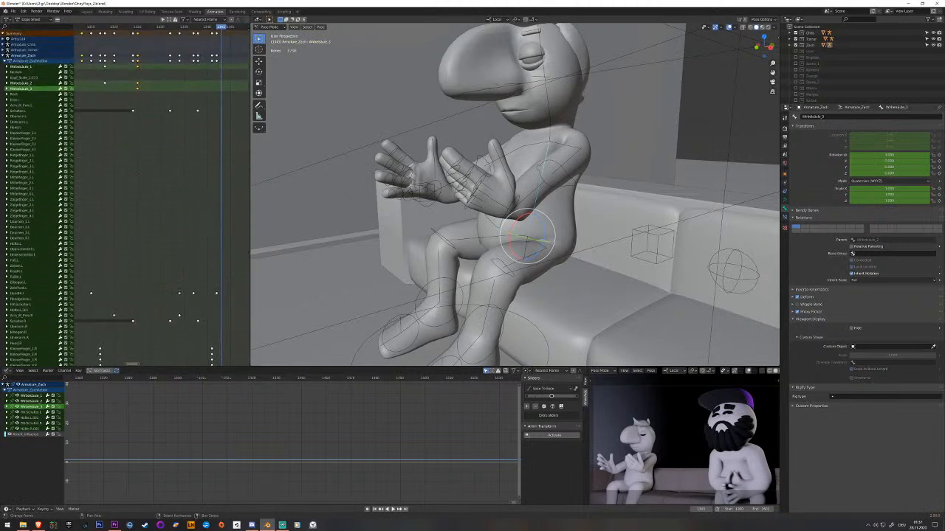
{"action": "middle_click_drag", "start_coordinate": [120, 192], "coordinate": [174, 192]}
{"action": "mouse_move", "coordinate": [174, 101]}
{"action": "left_mouse_down"}
{"action": "mouse_move", "coordinate": [142, 95]}
{"action": "mouse_move", "coordinate": [169, 96]}
{"action": "left_mouse_up"}
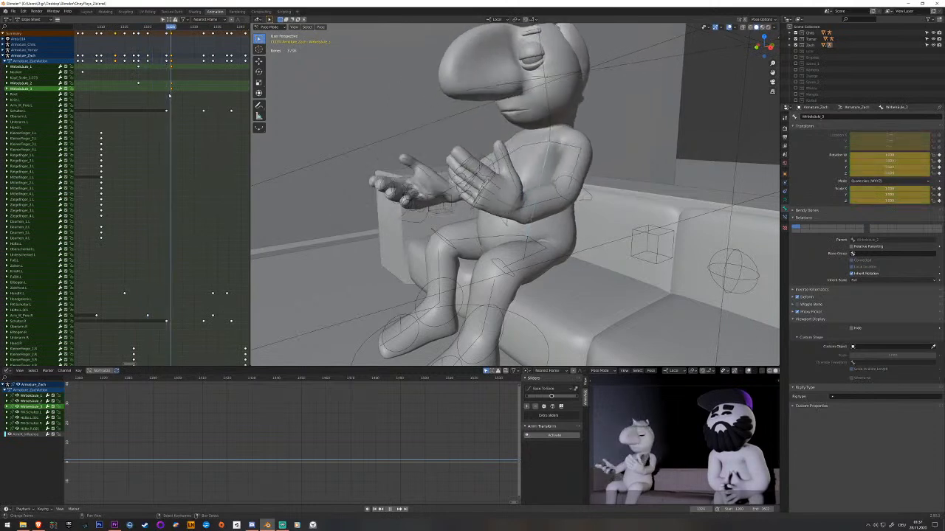
{"action": "scroll", "coordinate": [179, 109], "scroll_direction": "down", "scroll_amount": 6}
{"action": "middle_click_drag", "start_coordinate": [145, 79], "coordinate": [164, 77]}
{"action": "left_click_drag", "start_coordinate": [164, 77], "coordinate": [172, 87]}
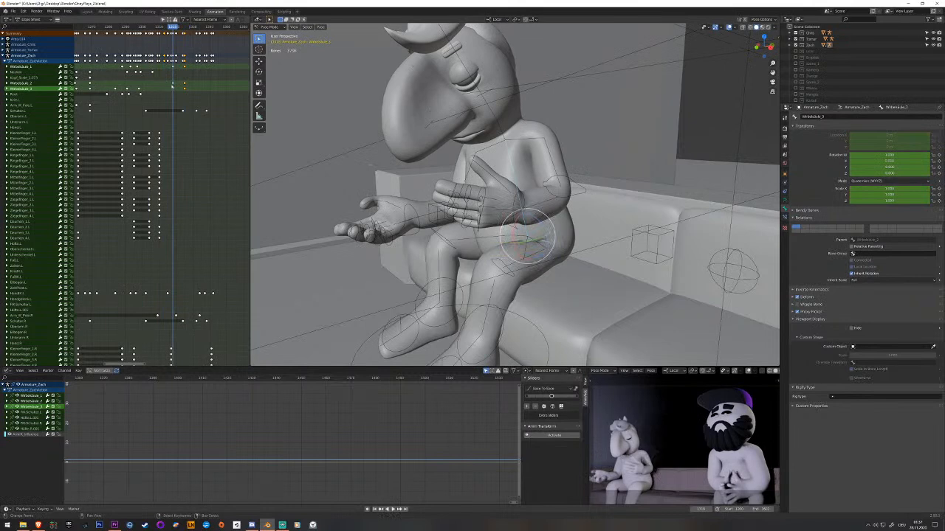
{"action": "left_click", "coordinate": [173, 86]}
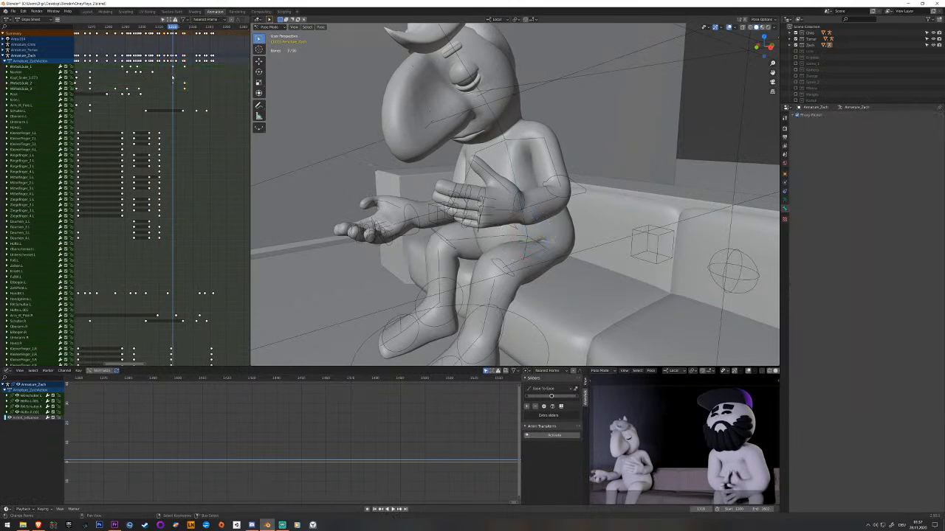
{"action": "key", "text": "g"}
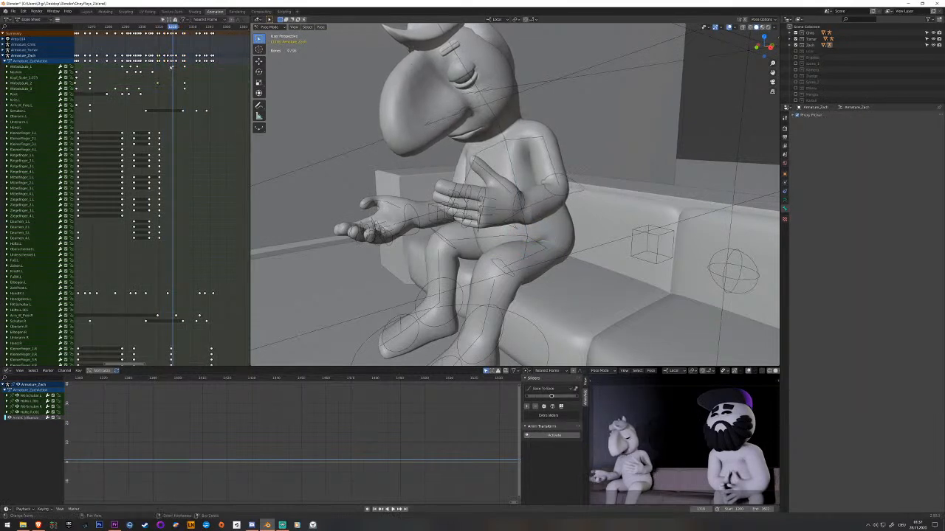
{"action": "key", "text": "space"}
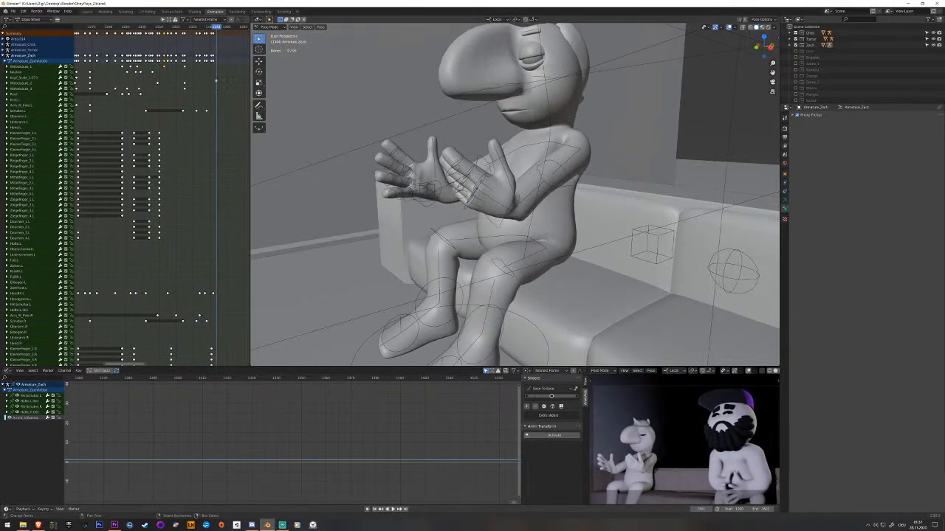
Move the three spine bones' straightened keyframes later to the raised open-hands pose and replay.
{"action": "left_click", "coordinate": [557, 159]}
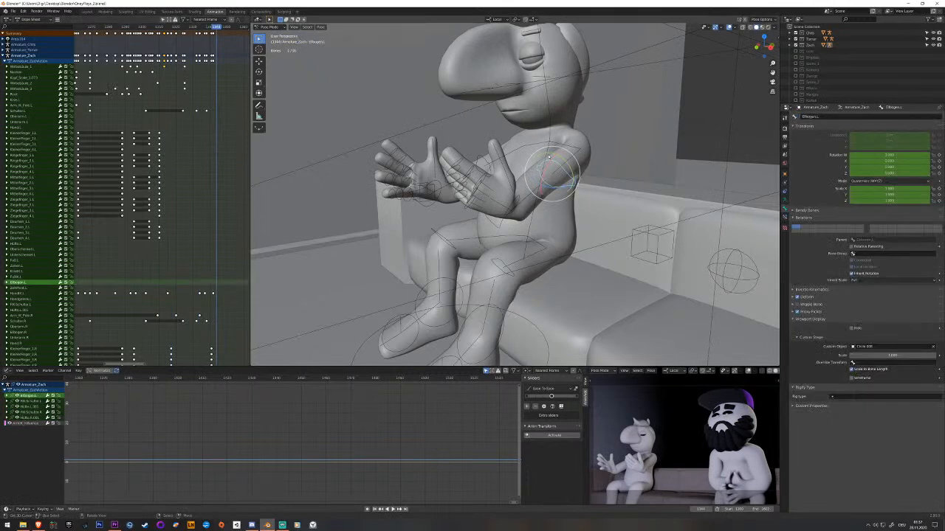
{"action": "left_click", "coordinate": [186, 90], "text": "shift"}
{"action": "left_click", "coordinate": [186, 83], "text": "shift"}
{"action": "left_click", "coordinate": [185, 68], "text": "shift"}
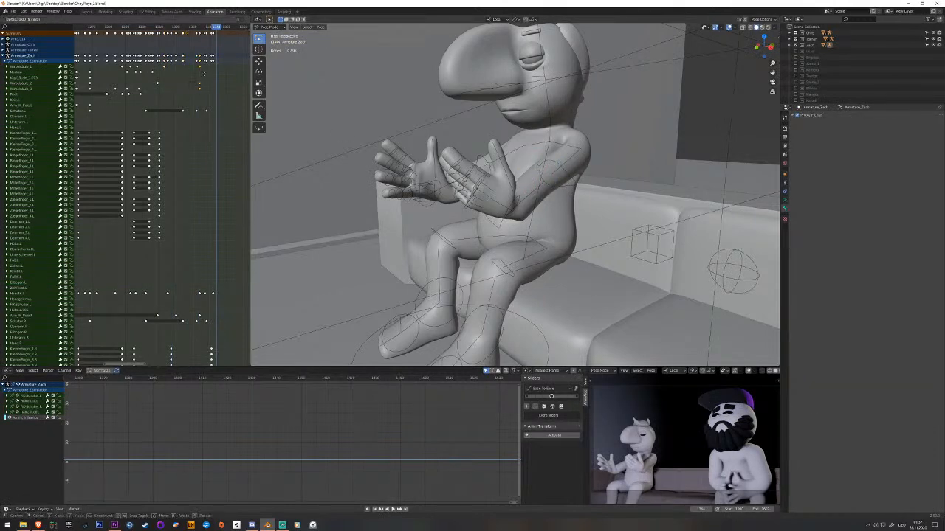
{"action": "key", "text": "space"}
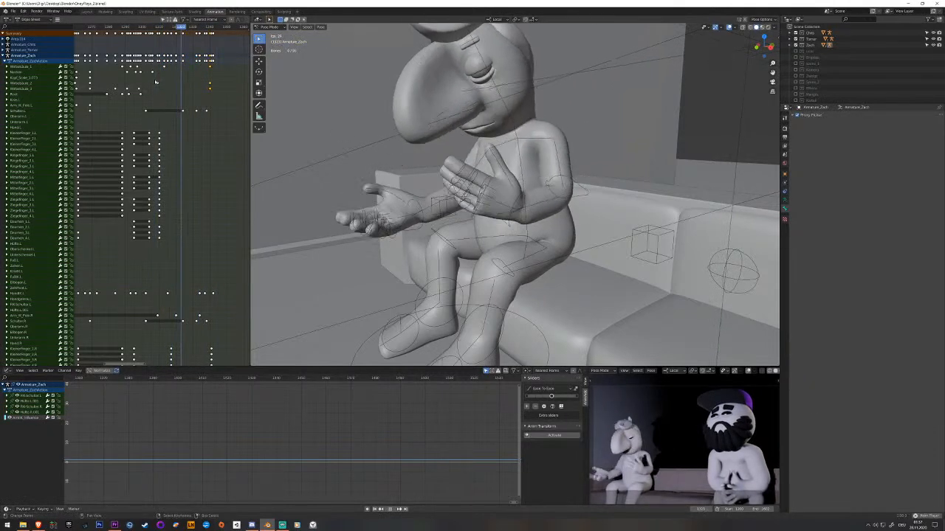
{"action": "key", "text": "space"}
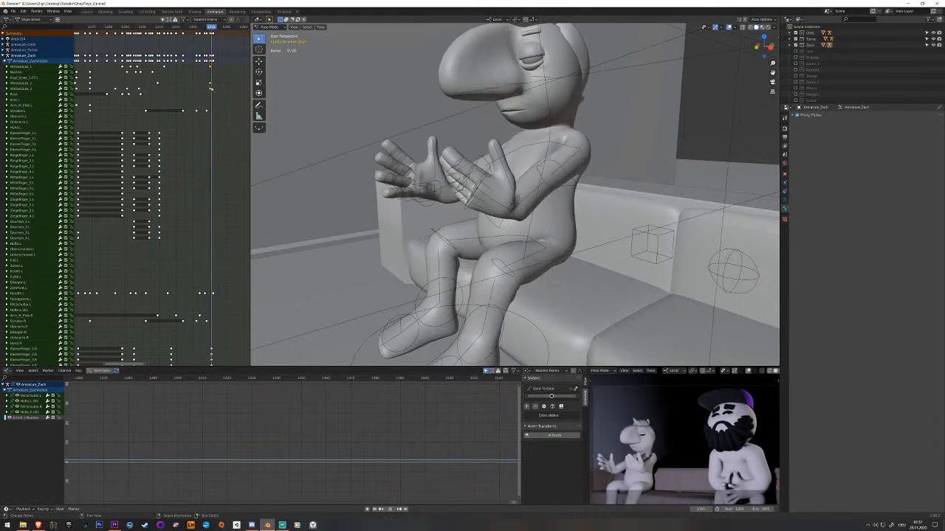
Try rotating the left hand's IK control at the raised open-hands pose.
{"action": "left_click", "coordinate": [512, 201]}
{"action": "middle_click_drag", "start_coordinate": [512, 201], "coordinate": [565, 214]}
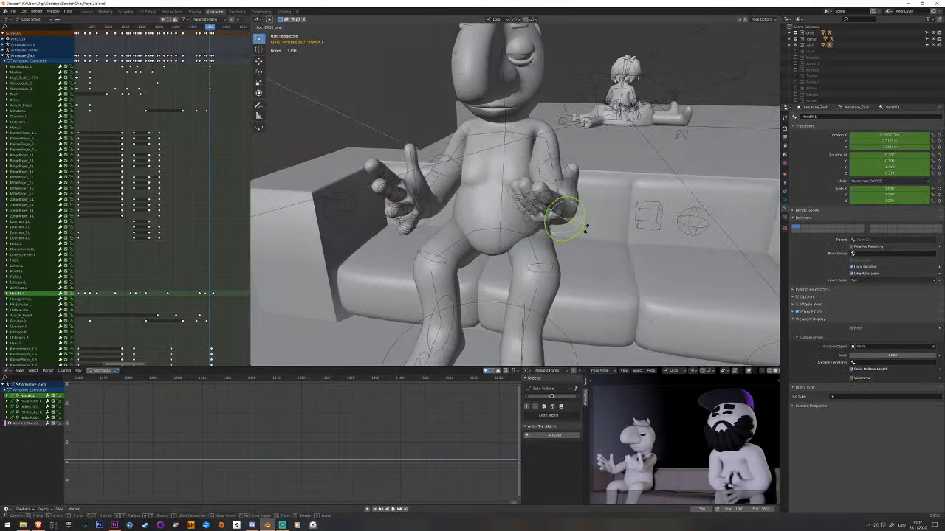
{"action": "middle_click_drag", "start_coordinate": [586, 228], "coordinate": [492, 179]}
Rotate the left shoulder bone at the raised open-hands pose and key it.
{"action": "left_click", "coordinate": [525, 130]}
{"action": "left_click", "coordinate": [525, 130]}
{"action": "left_click", "coordinate": [527, 131]}
{"action": "middle_click_drag", "start_coordinate": [551, 175], "coordinate": [555, 174]}
{"action": "left_click_drag", "start_coordinate": [556, 144], "coordinate": [547, 144]}
{"action": "key", "text": "i"}
Rotate the right shoulder bone to match at the raised open-hands pose and key it.
{"action": "middle_click_drag", "start_coordinate": [548, 144], "coordinate": [512, 138]}
{"action": "left_click", "coordinate": [493, 134]}
{"action": "left_click_drag", "start_coordinate": [512, 137], "coordinate": [521, 134]}
{"action": "mouse_move", "coordinate": [521, 134]}
{"action": "middle_mouse_down"}
{"action": "mouse_move", "coordinate": [553, 142]}
{"action": "mouse_move", "coordinate": [560, 154]}
{"action": "mouse_move", "coordinate": [524, 175]}
{"action": "mouse_move", "coordinate": [520, 147]}
{"action": "middle_mouse_up"}
{"action": "left_click_drag", "start_coordinate": [521, 147], "coordinate": [520, 147]}
{"action": "middle_click_drag", "start_coordinate": [521, 148], "coordinate": [464, 138]}
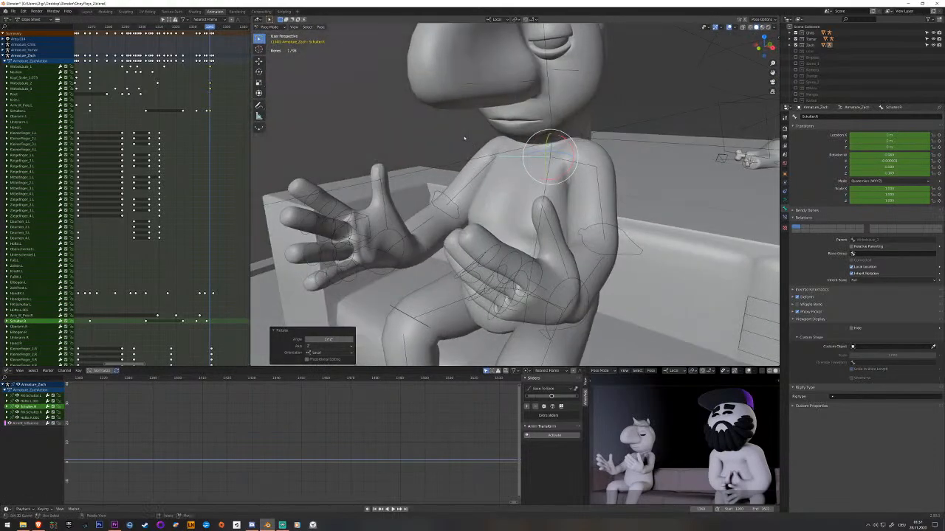
{"action": "key", "text": "i"}
Delete the right and left shoulder bones' old keyframes just before their newly keyed raised-hands pose.
{"action": "scroll", "coordinate": [202, 244], "scroll_direction": "down", "scroll_amount": 5}
{"action": "scroll", "coordinate": [205, 263], "scroll_direction": "up", "scroll_amount": 7}
{"action": "middle_click_drag", "start_coordinate": [246, 257], "coordinate": [187, 255]}
{"action": "left_click", "coordinate": [192, 254]}
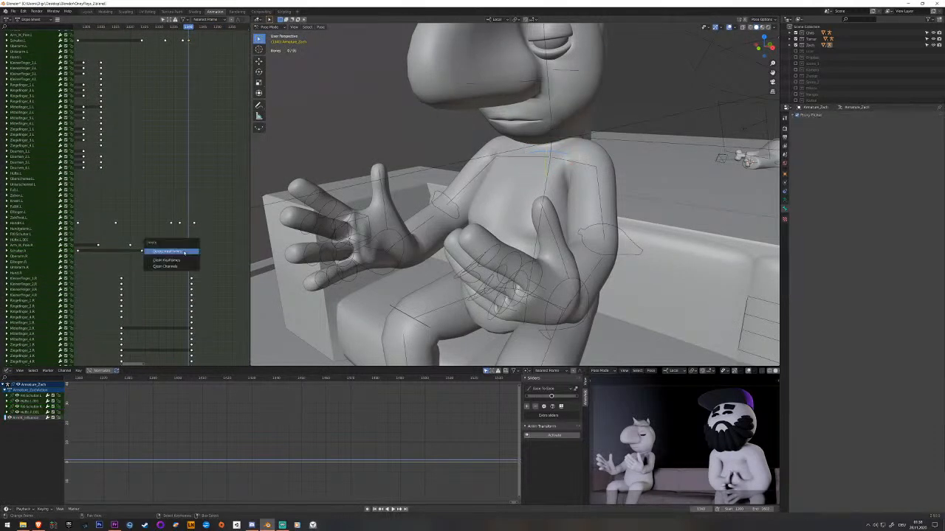
{"action": "left_click", "coordinate": [516, 161]}
{"action": "left_click", "coordinate": [522, 178]}
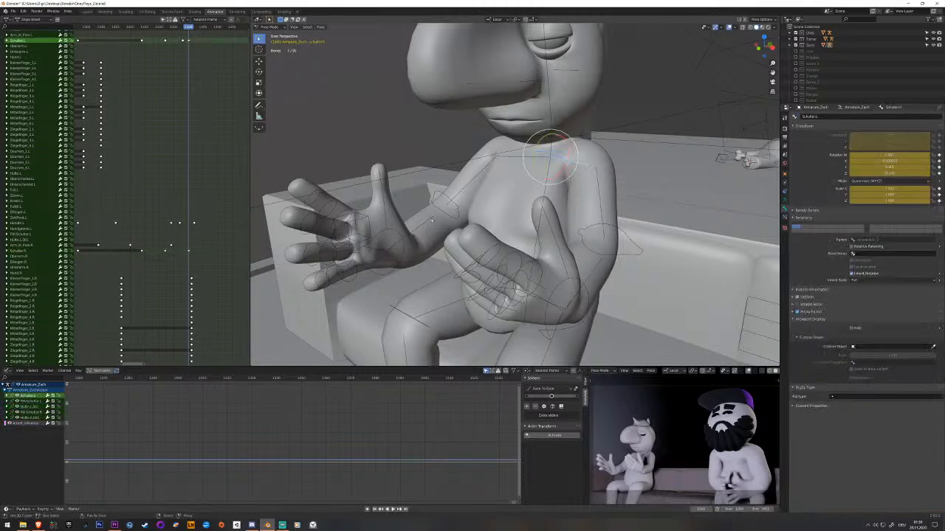
{"action": "scroll", "coordinate": [185, 143], "scroll_direction": "up", "scroll_amount": 3}
{"action": "left_click", "coordinate": [180, 93]}
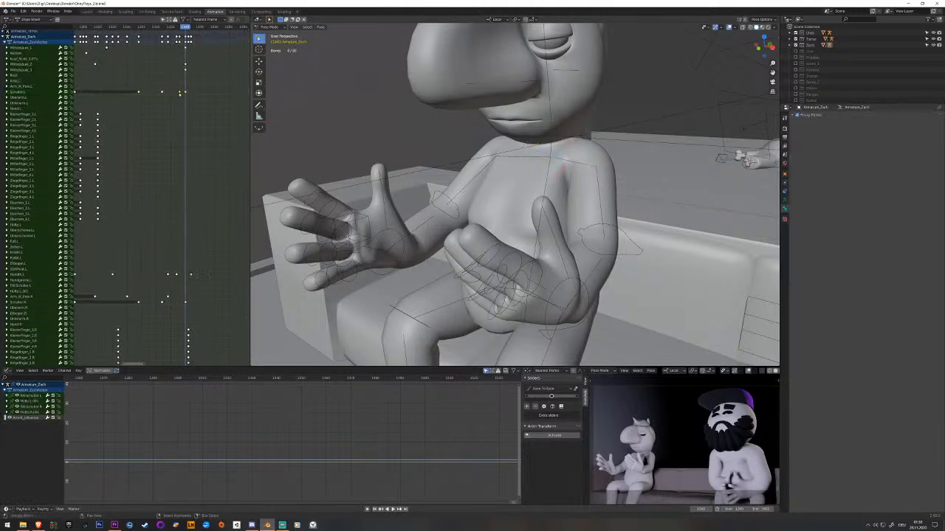
{"action": "left_click", "coordinate": [180, 93]}
Play and scrub from the raised fists to the final open hands to examine the gesture's body motion.
{"action": "key", "text": "space"}
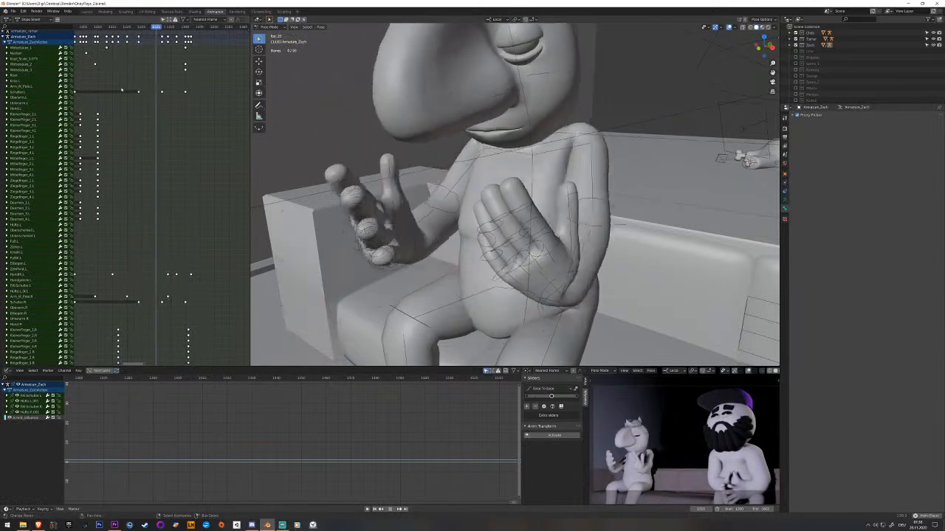
{"action": "key", "text": "Escape"}
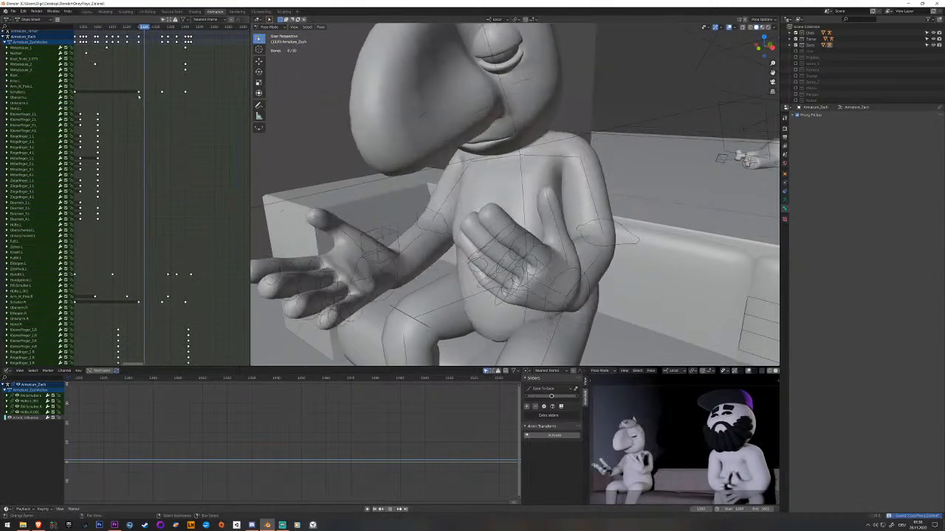
{"action": "scroll", "coordinate": [356, 245], "scroll_direction": "down", "scroll_amount": 3}
{"action": "left_click_drag", "start_coordinate": [137, 188], "coordinate": [104, 188]}
{"action": "middle_click_drag", "start_coordinate": [104, 187], "coordinate": [200, 173]}
{"action": "left_click_drag", "start_coordinate": [192, 173], "coordinate": [130, 172]}
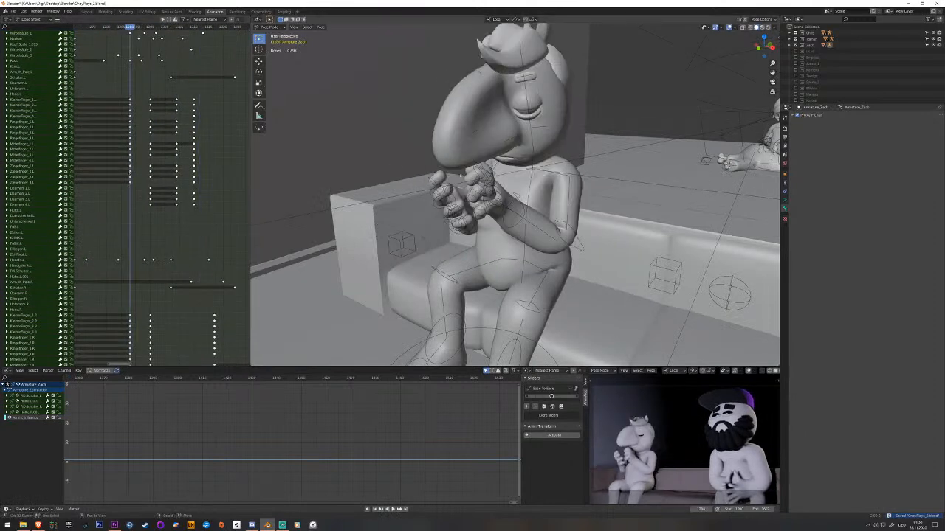
{"action": "key", "text": "space"}
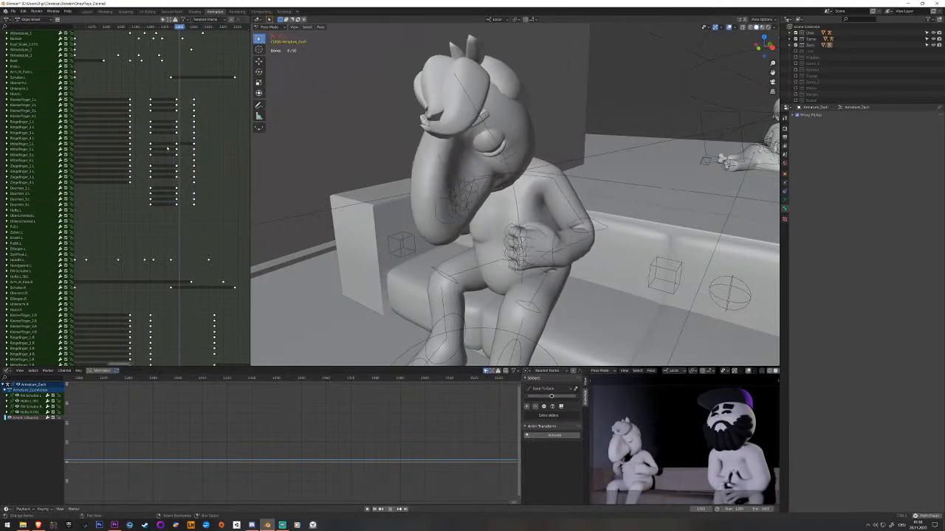
{"action": "key", "text": "space"}
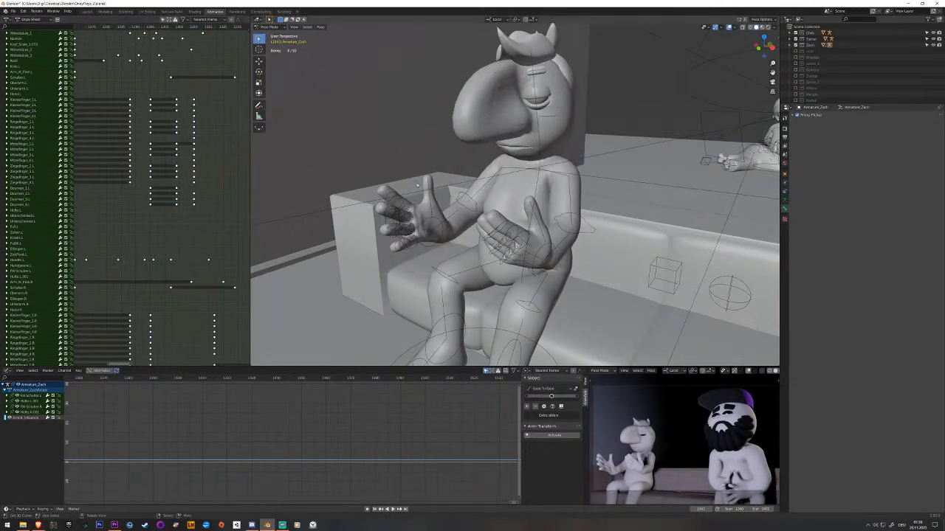
Raise the left hand bone to upper-chest height at the frame just before the final open-hands pose and key it.
{"action": "middle_click_drag", "start_coordinate": [597, 261], "coordinate": [550, 254]}
{"action": "right_click", "coordinate": [497, 226]}
{"action": "left_click_drag", "start_coordinate": [200, 260], "coordinate": [178, 262]}
{"action": "middle_click_drag", "start_coordinate": [189, 262], "coordinate": [104, 222]}
{"action": "key", "text": "space"}
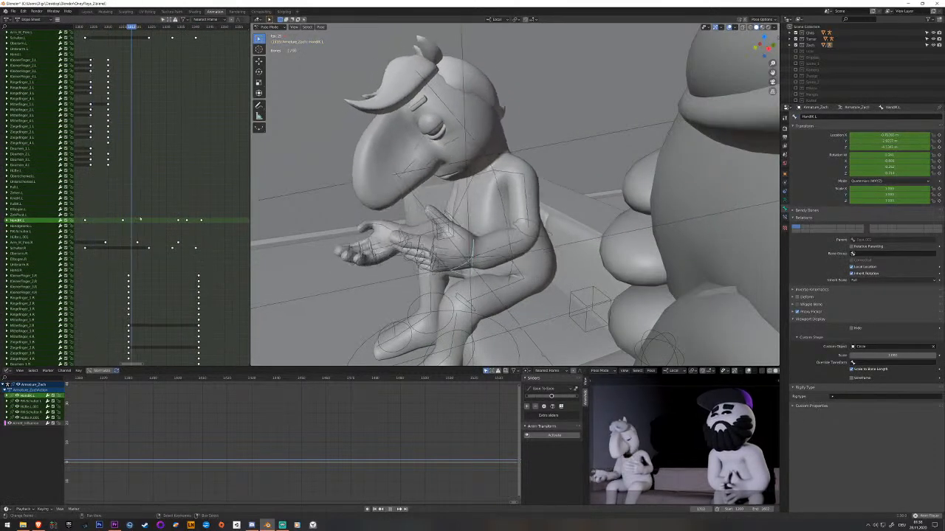
{"action": "key", "text": "space"}
{"action": "left_click_drag", "start_coordinate": [186, 224], "coordinate": [178, 224]}
{"action": "middle_click_drag", "start_coordinate": [550, 224], "coordinate": [473, 249]}
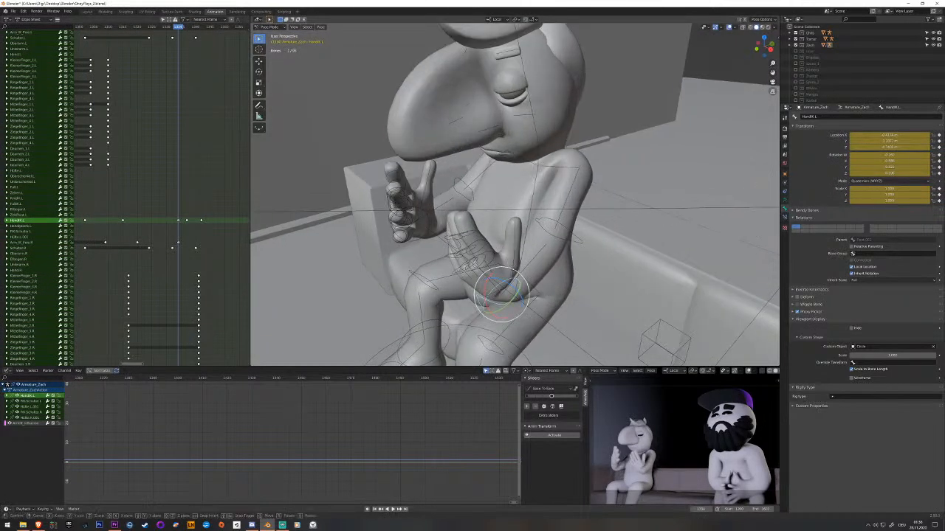
{"action": "left_click", "coordinate": [523, 251]}
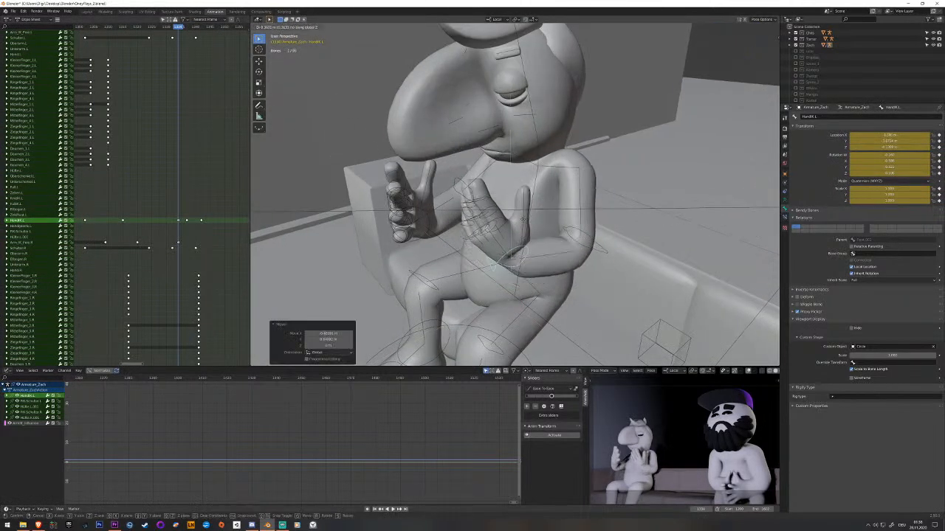
{"action": "middle_click_drag", "start_coordinate": [524, 210], "coordinate": [590, 206]}
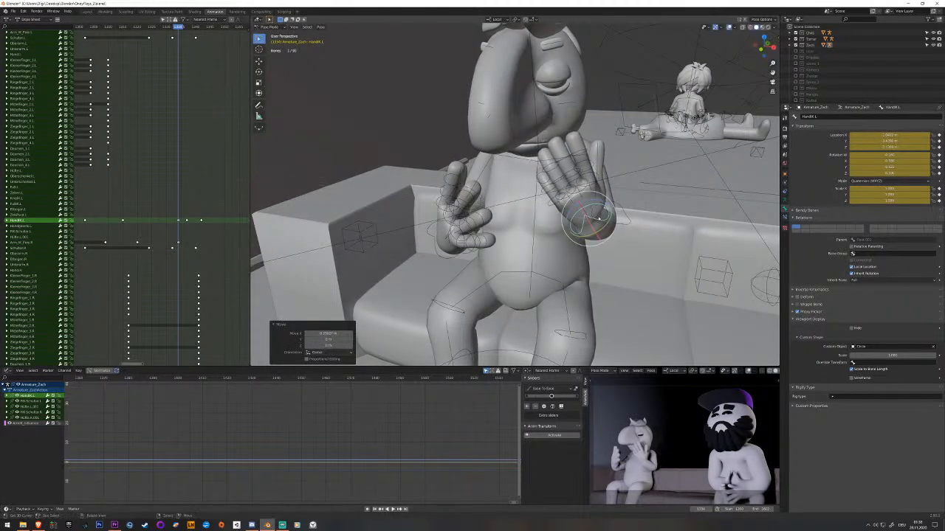
{"action": "left_click", "coordinate": [600, 202]}
{"action": "middle_click_drag", "start_coordinate": [600, 201], "coordinate": [559, 244]}
{"action": "scroll", "coordinate": [572, 213], "scroll_direction": "up", "scroll_amount": 2}
{"action": "key", "text": "i"}
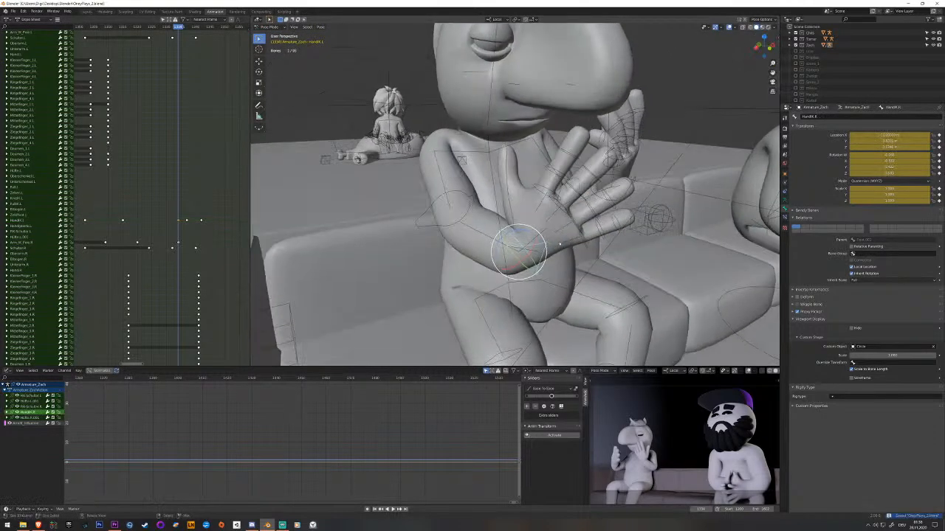
Raise and rotate the right hand bone with the palm up beside the head at the same frame and key it.
{"action": "middle_click_drag", "start_coordinate": [348, 224], "coordinate": [383, 218]}
{"action": "left_click", "coordinate": [448, 175]}
{"action": "middle_click_drag", "start_coordinate": [448, 173], "coordinate": [492, 178]}
{"action": "left_click", "coordinate": [484, 227]}
{"action": "left_click_drag", "start_coordinate": [456, 195], "coordinate": [451, 189]}
{"action": "middle_click_drag", "start_coordinate": [463, 197], "coordinate": [438, 166]}
{"action": "key", "text": "i"}
{"action": "middle_click_drag", "start_coordinate": [518, 197], "coordinate": [489, 203]}
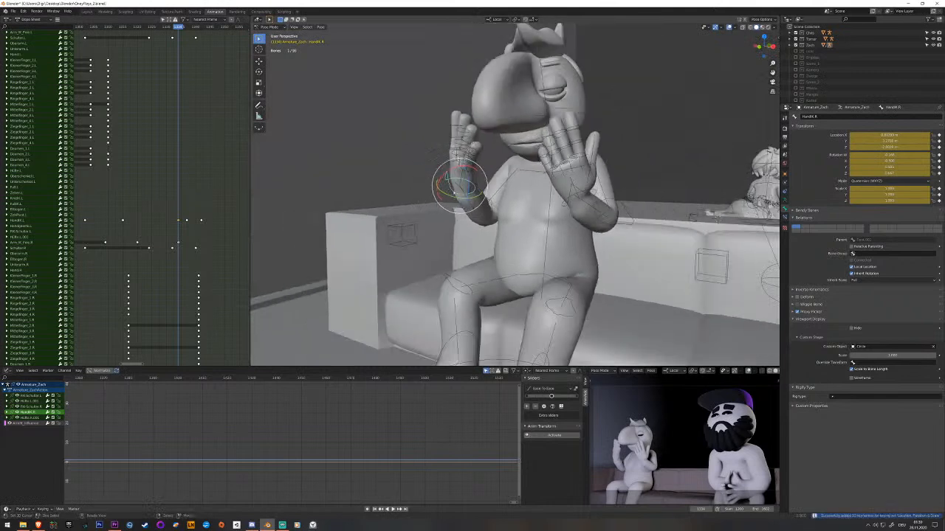
Rotate the right hand bone at the final open-hands pose and key it.
{"action": "scroll", "coordinate": [158, 297], "scroll_direction": "down", "scroll_amount": 15}
{"action": "middle_click_drag", "start_coordinate": [159, 296], "coordinate": [160, 328]}
{"action": "left_click_drag", "start_coordinate": [174, 248], "coordinate": [145, 231]}
{"action": "key", "text": "space"}
{"action": "key", "text": "space"}
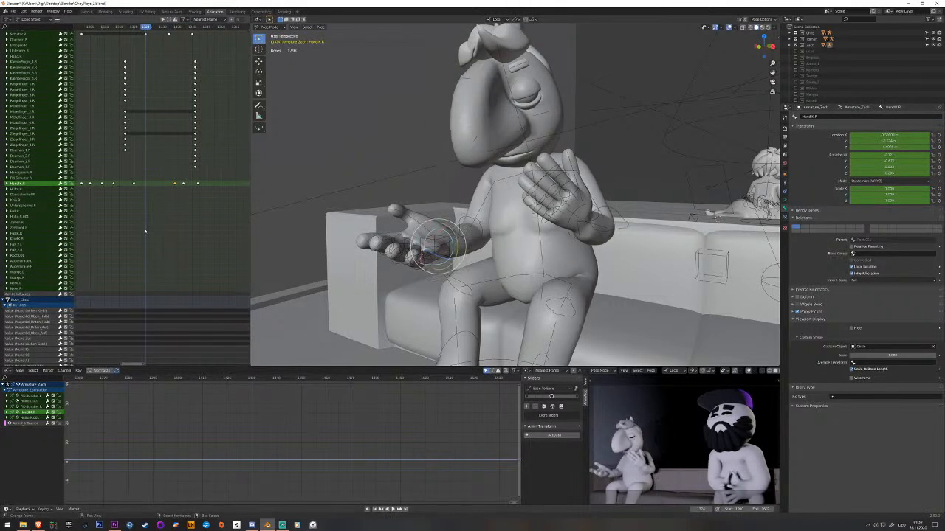
{"action": "key", "text": "space"}
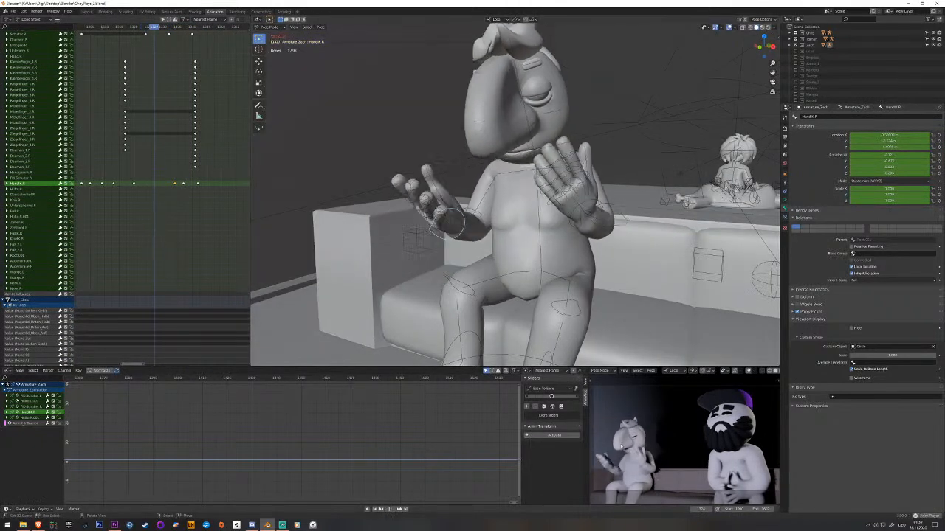
{"action": "key", "text": "space"}
{"action": "left_click_drag", "start_coordinate": [219, 226], "coordinate": [198, 201]}
{"action": "mouse_move", "coordinate": [481, 250]}
{"action": "middle_mouse_down"}
{"action": "mouse_move", "coordinate": [451, 272]}
{"action": "mouse_move", "coordinate": [440, 268]}
{"action": "mouse_move", "coordinate": [476, 265]}
{"action": "middle_mouse_up"}
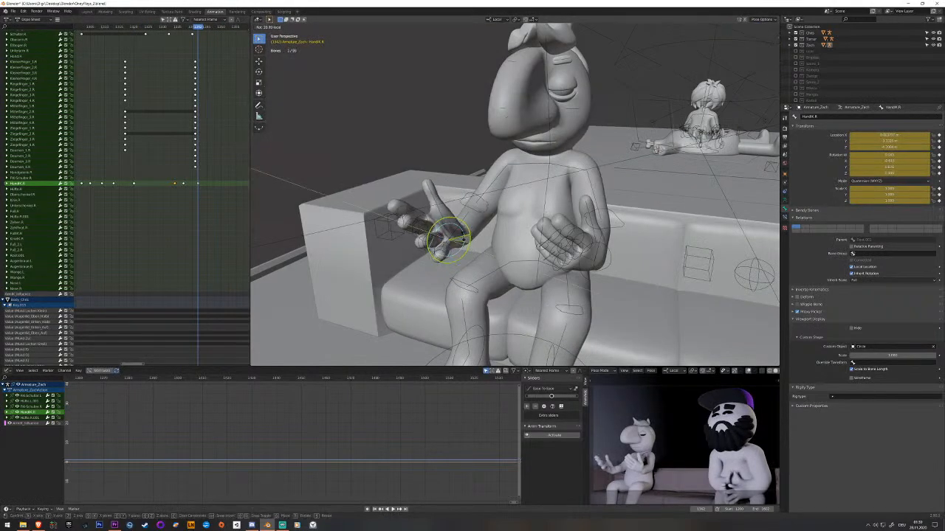
{"action": "left_click", "coordinate": [491, 275]}
{"action": "key", "text": "i"}
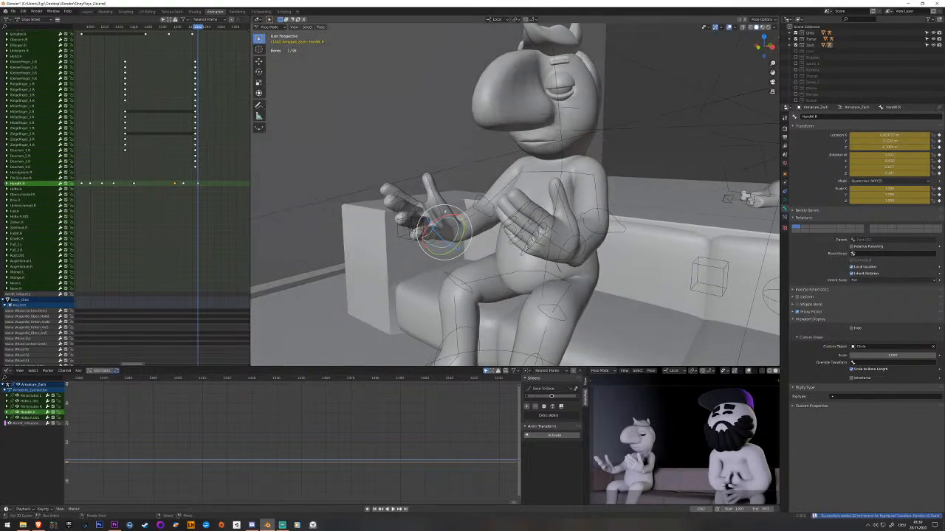
Rotate the left hand bone to match at the final open-hands pose, key it and save the file.
{"action": "middle_click_drag", "start_coordinate": [571, 237], "coordinate": [498, 270]}
{"action": "left_click", "coordinate": [498, 271]}
{"action": "key", "text": "r"}
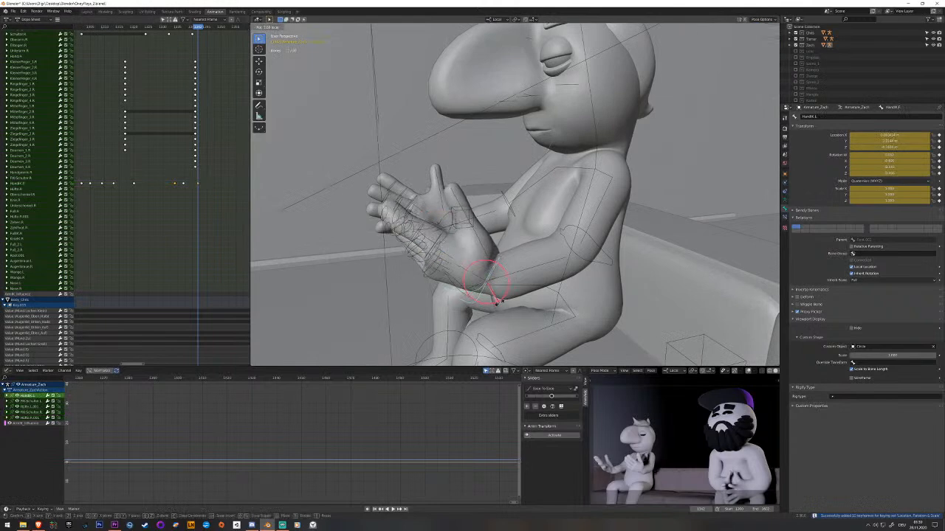
{"action": "left_click", "coordinate": [510, 297]}
{"action": "middle_click_drag", "start_coordinate": [509, 297], "coordinate": [529, 277]}
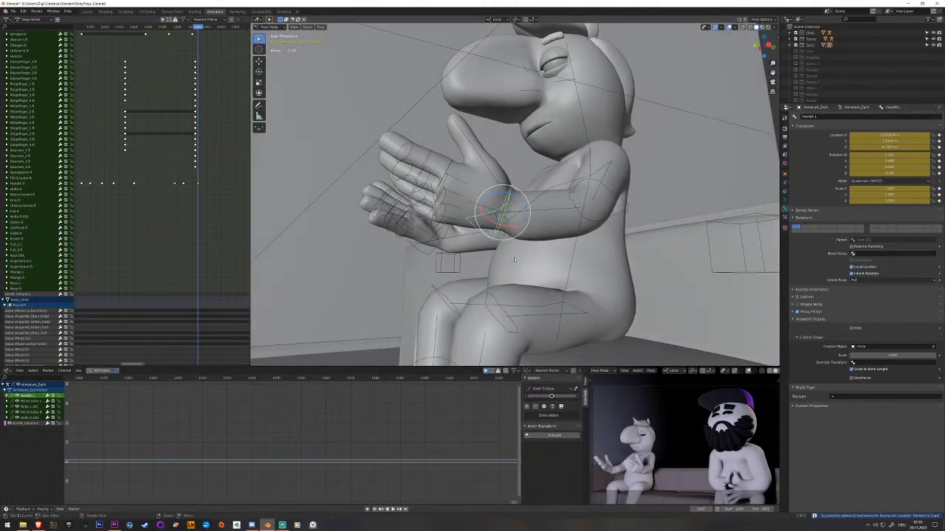
{"action": "middle_click_drag", "start_coordinate": [507, 215], "coordinate": [565, 234]}
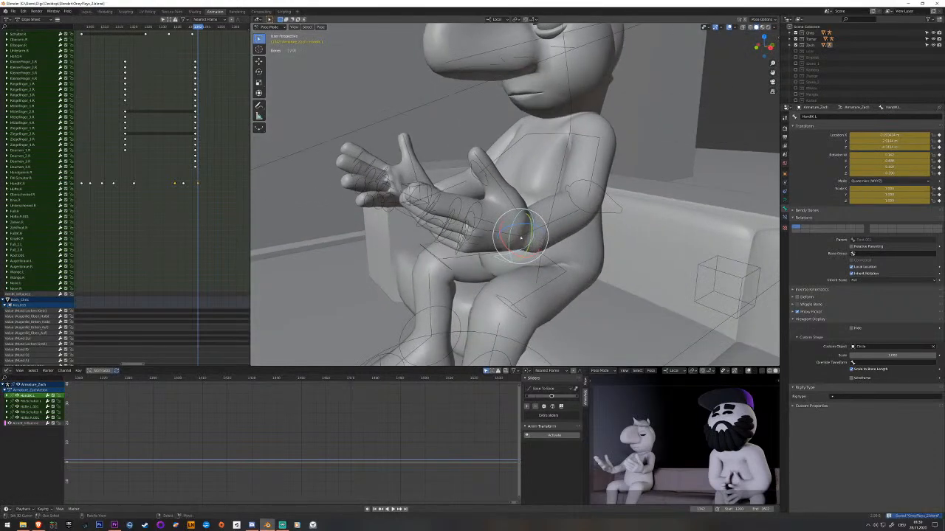
{"action": "middle_click_drag", "start_coordinate": [557, 268], "coordinate": [506, 284]}
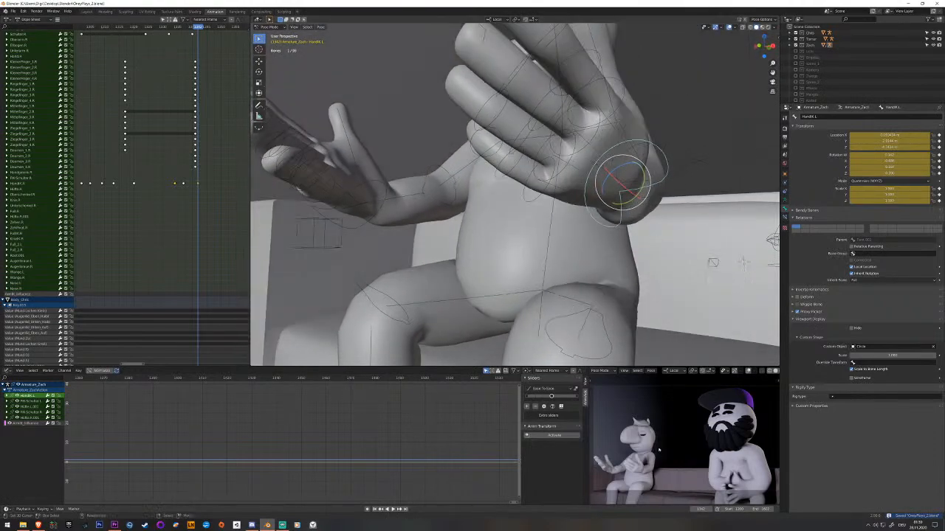
{"action": "scroll", "coordinate": [654, 496], "scroll_direction": "up", "scroll_amount": 4}
{"action": "scroll", "coordinate": [654, 496], "scroll_direction": "up", "scroll_amount": 8}
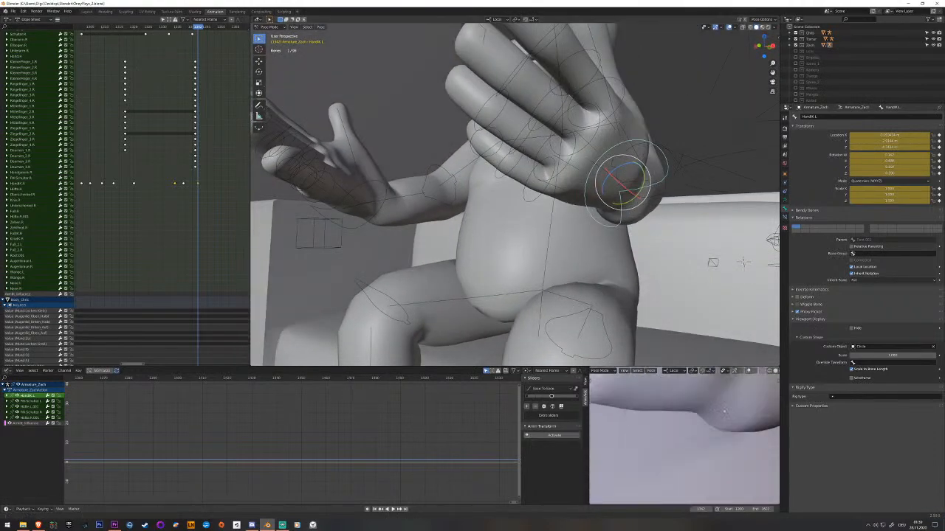
{"action": "scroll", "coordinate": [675, 456], "scroll_direction": "down", "scroll_amount": 3}
{"action": "scroll", "coordinate": [692, 424], "scroll_direction": "down", "scroll_amount": 8}
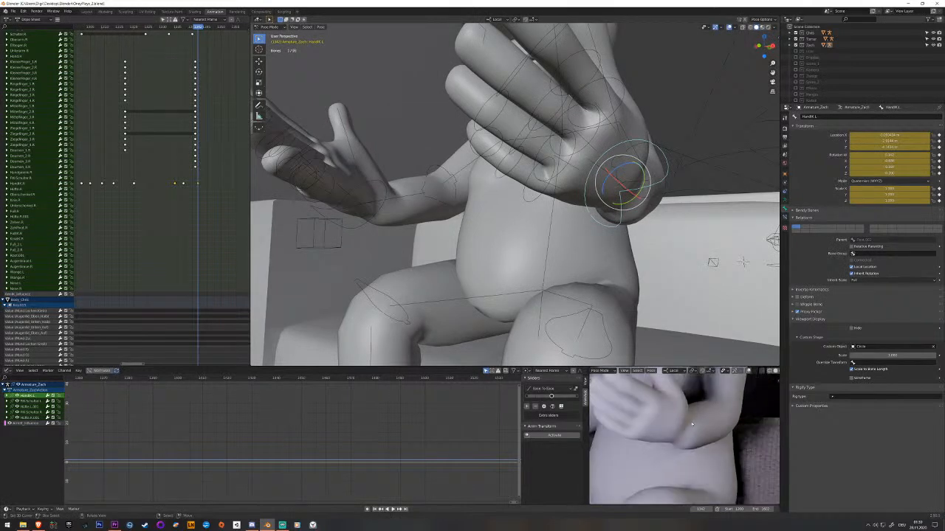
{"action": "middle_click_drag", "start_coordinate": [655, 447], "coordinate": [668, 446], "text": "shift"}
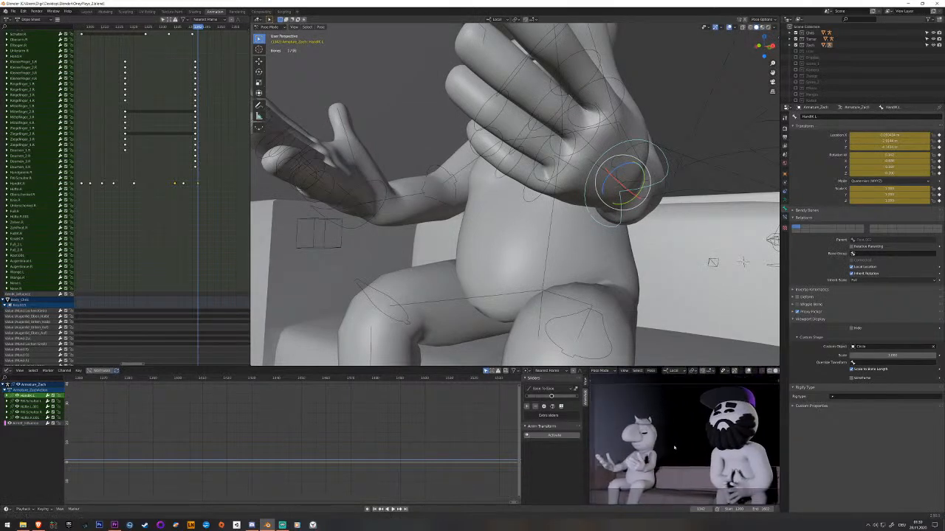
{"action": "key", "text": "ctrl+s"}
Play and scrub beyond the final open-hands pose to examine how the hands settle.
{"action": "middle_click_drag", "start_coordinate": [466, 237], "coordinate": [415, 251]}
{"action": "scroll", "coordinate": [420, 247], "scroll_direction": "down", "scroll_amount": 3}
{"action": "key", "text": "space"}
{"action": "key", "text": "space"}
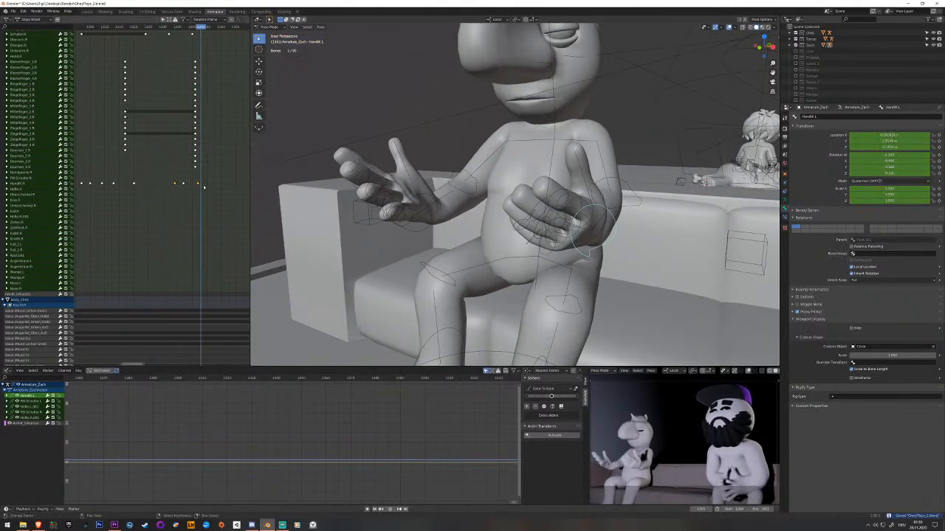
{"action": "key", "text": "space"}
{"action": "key", "text": "space"}
{"action": "left_click_drag", "start_coordinate": [208, 183], "coordinate": [213, 182]}
{"action": "middle_click_drag", "start_coordinate": [223, 178], "coordinate": [190, 200]}
{"action": "key", "text": "space"}
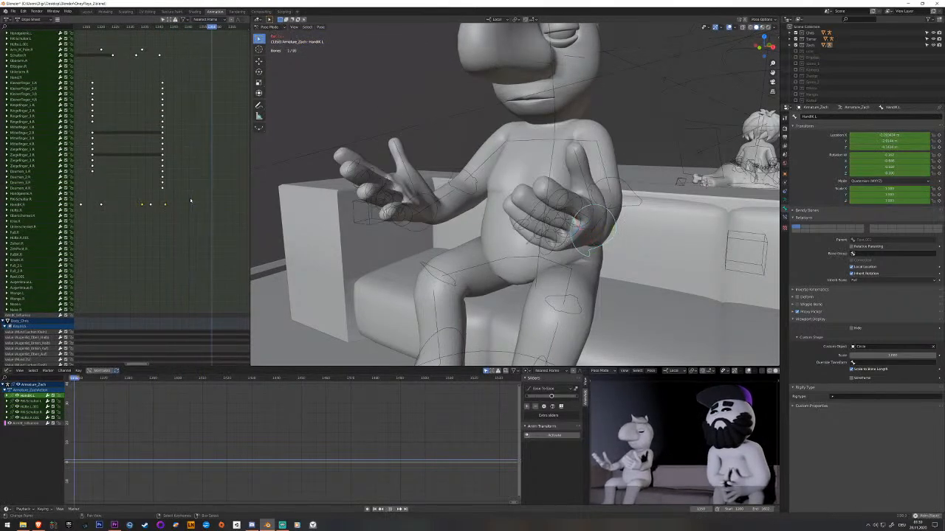
{"action": "key", "text": "space"}
Move the left hand bone upward along Z at a frame after the open-hands pose.
{"action": "middle_click_drag", "start_coordinate": [655, 246], "coordinate": [375, 222]}
{"action": "left_click", "coordinate": [384, 230]}
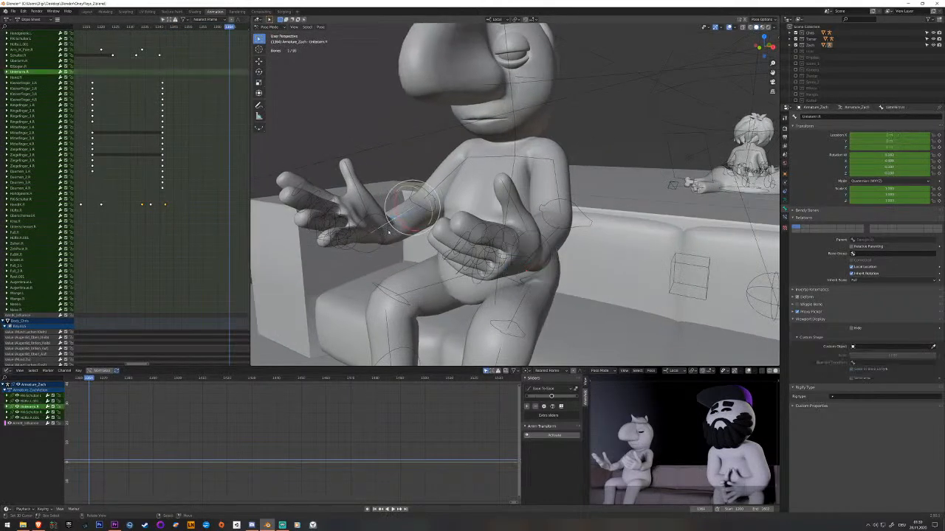
{"action": "left_click", "coordinate": [542, 255]}
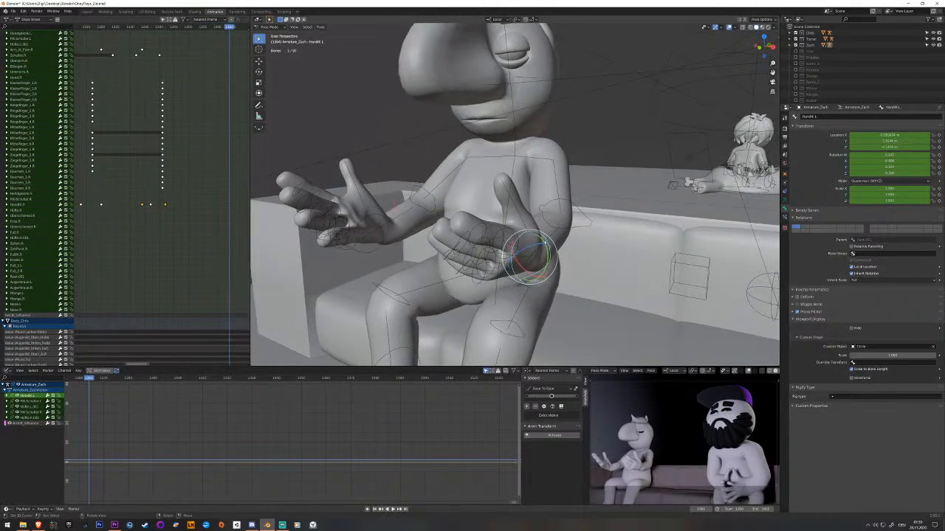
{"action": "middle_click_drag", "start_coordinate": [542, 255], "coordinate": [464, 267]}
{"action": "key", "text": "g"}
{"action": "key", "text": "z"}
{"action": "left_click", "coordinate": [462, 122]}
Rotate the left hand bone so its fingers point up, adjust its height along Z in front of the face and key it.
{"action": "middle_click_drag", "start_coordinate": [461, 122], "coordinate": [411, 159]}
{"action": "left_click_drag", "start_coordinate": [409, 164], "coordinate": [434, 182]}
{"action": "middle_click_drag", "start_coordinate": [434, 182], "coordinate": [471, 167]}
{"action": "left_click_drag", "start_coordinate": [426, 147], "coordinate": [393, 154]}
{"action": "middle_click_drag", "start_coordinate": [394, 154], "coordinate": [421, 169]}
{"action": "left_click_drag", "start_coordinate": [432, 175], "coordinate": [422, 183]}
{"action": "key", "text": "g"}
{"action": "key", "text": "z"}
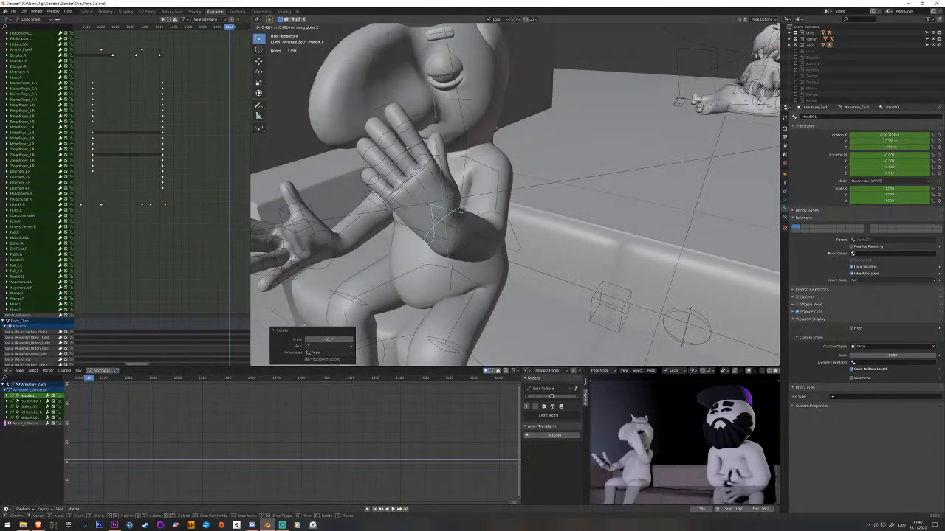
{"action": "left_click", "coordinate": [448, 200]}
{"action": "middle_click_drag", "start_coordinate": [448, 200], "coordinate": [484, 211]}
{"action": "key", "text": "i"}
Rotate the upper spine bone at the final open-hands pose and key it.
{"action": "left_click_drag", "start_coordinate": [177, 198], "coordinate": [120, 201]}
{"action": "key", "text": "space"}
{"action": "key", "text": "space"}
{"action": "left_click", "coordinate": [469, 171]}
{"action": "middle_click_drag", "start_coordinate": [473, 172], "coordinate": [332, 185]}
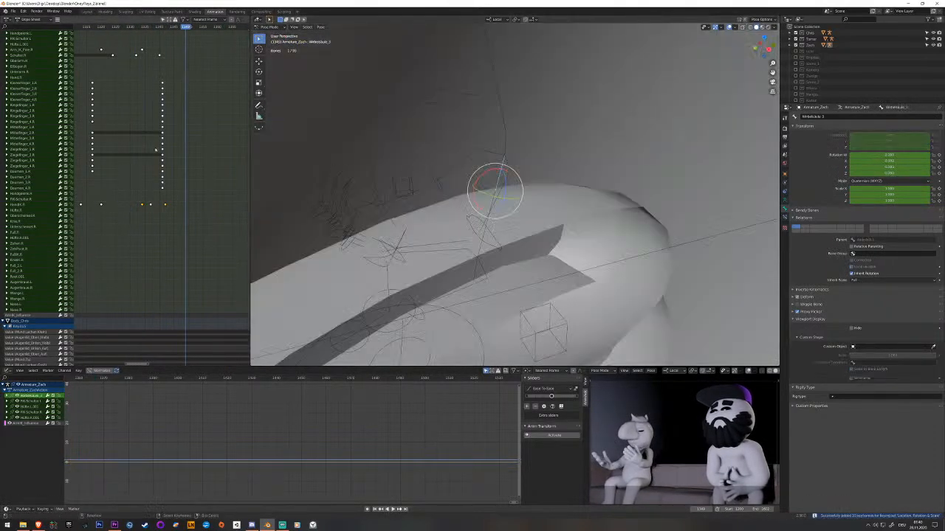
{"action": "middle_click_drag", "start_coordinate": [173, 151], "coordinate": [200, 248]}
{"action": "left_click", "coordinate": [186, 249]}
{"action": "middle_click_drag", "start_coordinate": [332, 197], "coordinate": [466, 195]}
{"action": "key", "text": "space"}
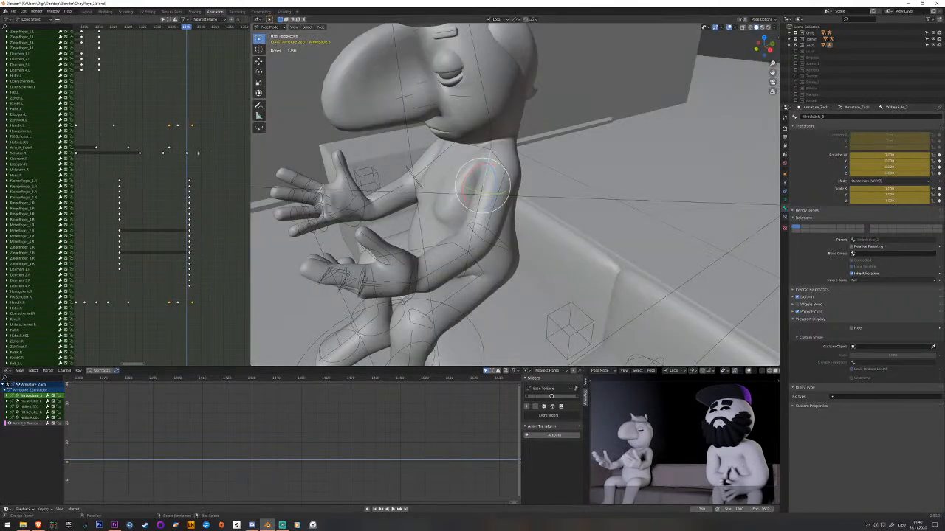
{"action": "left_click_drag", "start_coordinate": [164, 156], "coordinate": [176, 156]}
{"action": "key", "text": "space"}
{"action": "left_click_drag", "start_coordinate": [473, 171], "coordinate": [474, 171]}
{"action": "key", "text": "i"}
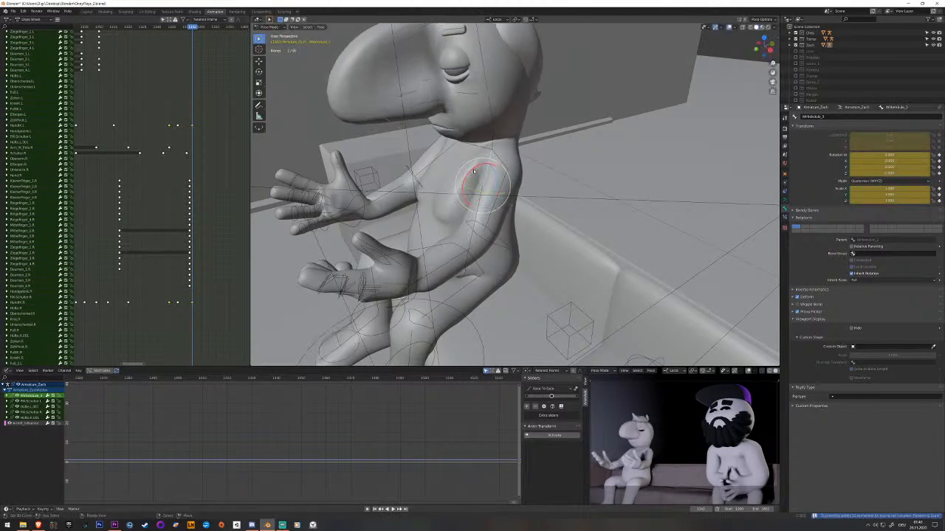
Move the upper spine bone's preceding keyframe earlier, ahead of the raised-hands pose, and play the motion.
{"action": "scroll", "coordinate": [186, 221], "scroll_direction": "up", "scroll_amount": 10}
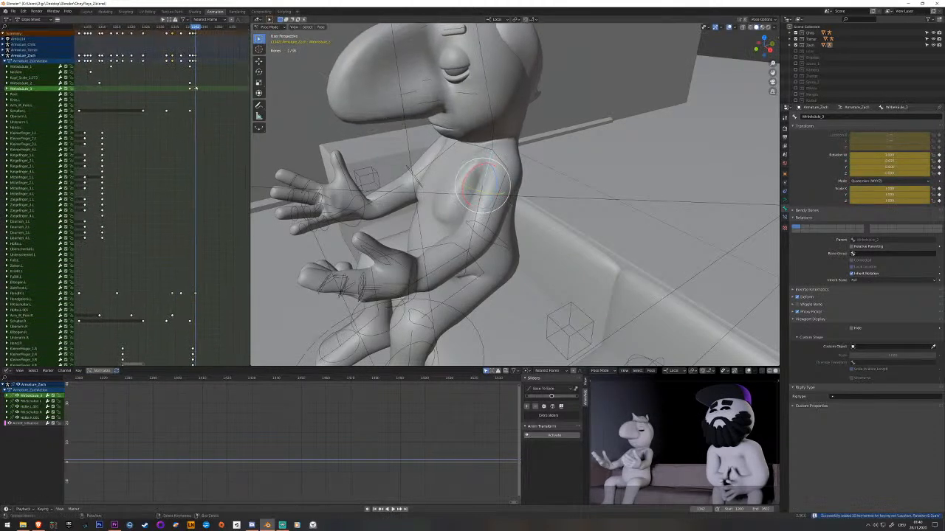
{"action": "left_click", "coordinate": [192, 88]}
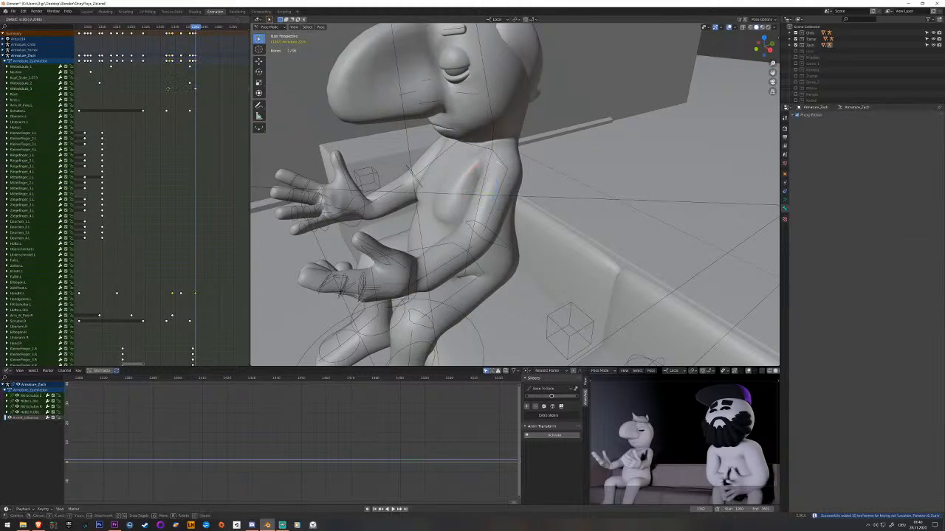
{"action": "key", "text": "space"}
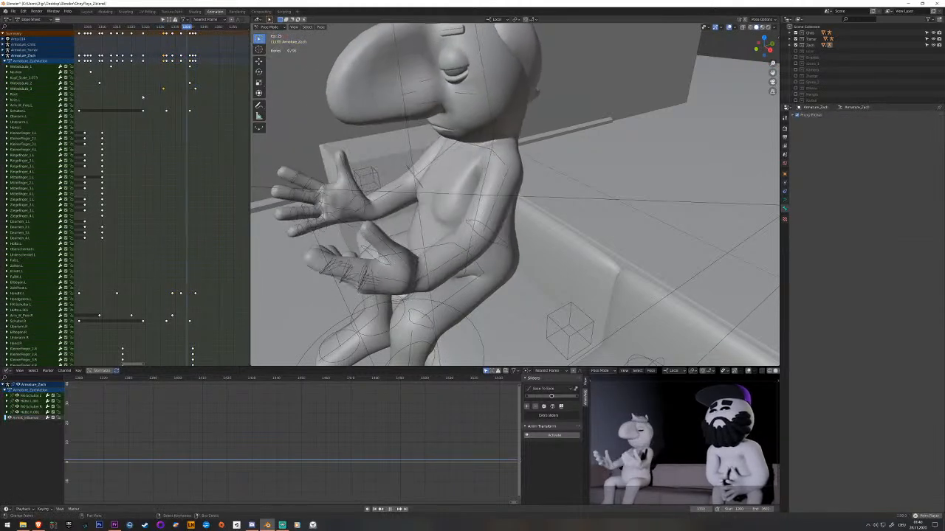
{"action": "key", "text": "space"}
Move the middle spine bone's last keyframe earlier to line up with the raised-hands pose.
{"action": "right_click", "coordinate": [478, 211]}
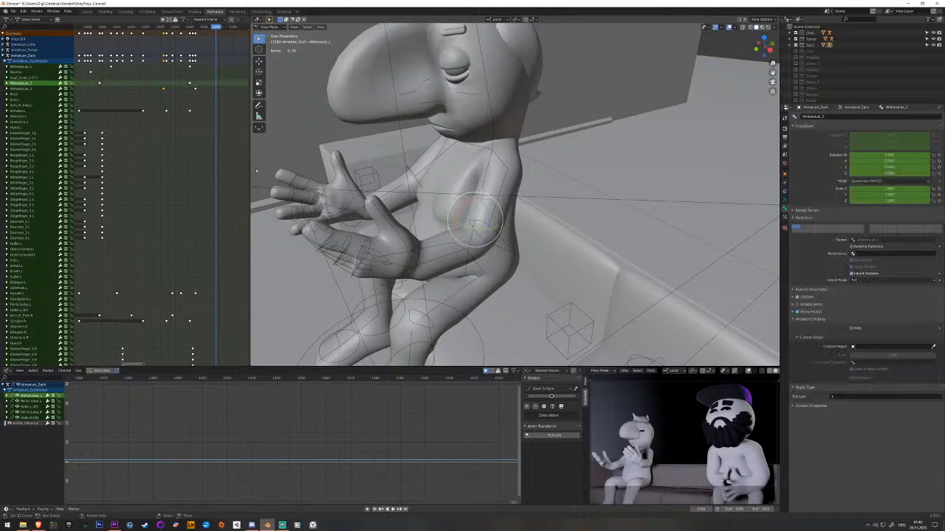
{"action": "left_click_drag", "start_coordinate": [192, 125], "coordinate": [214, 124]}
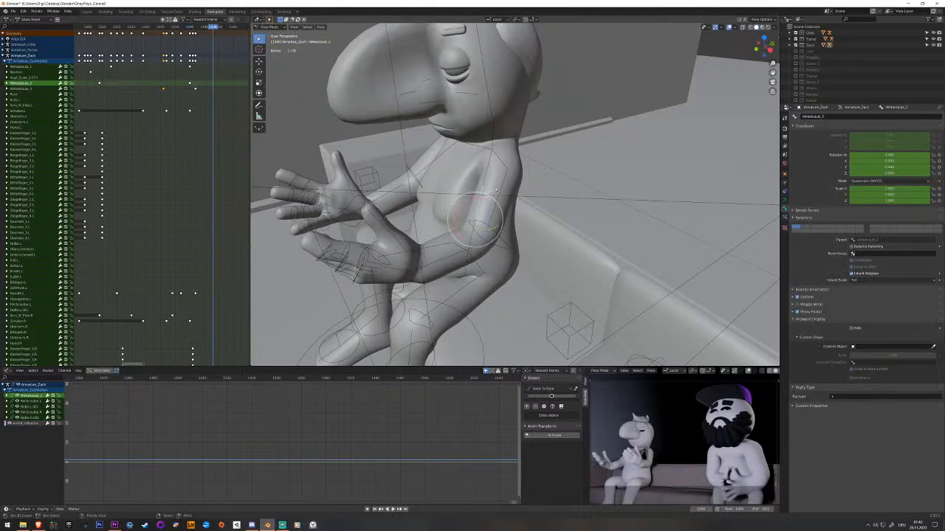
{"action": "right_click_drag", "start_coordinate": [190, 83], "coordinate": [174, 86]}
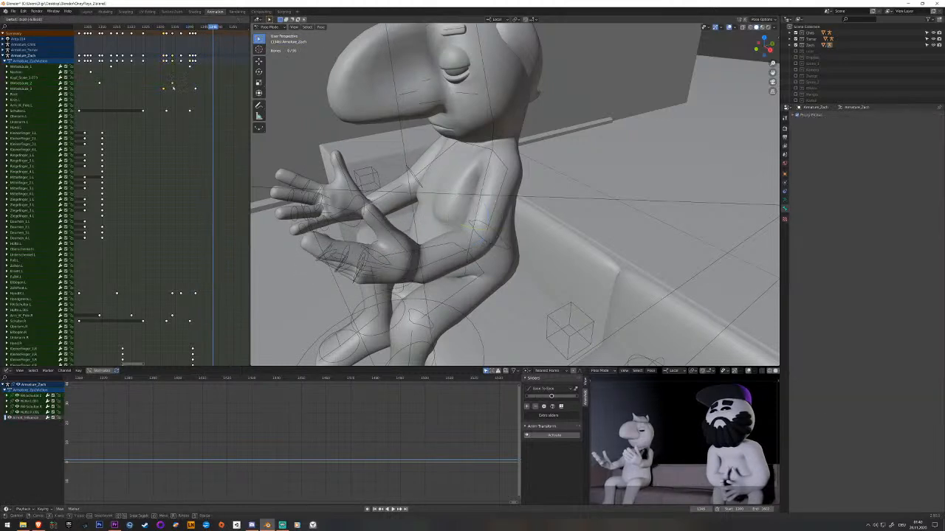
{"action": "left_click_drag", "start_coordinate": [207, 91], "coordinate": [204, 93]}
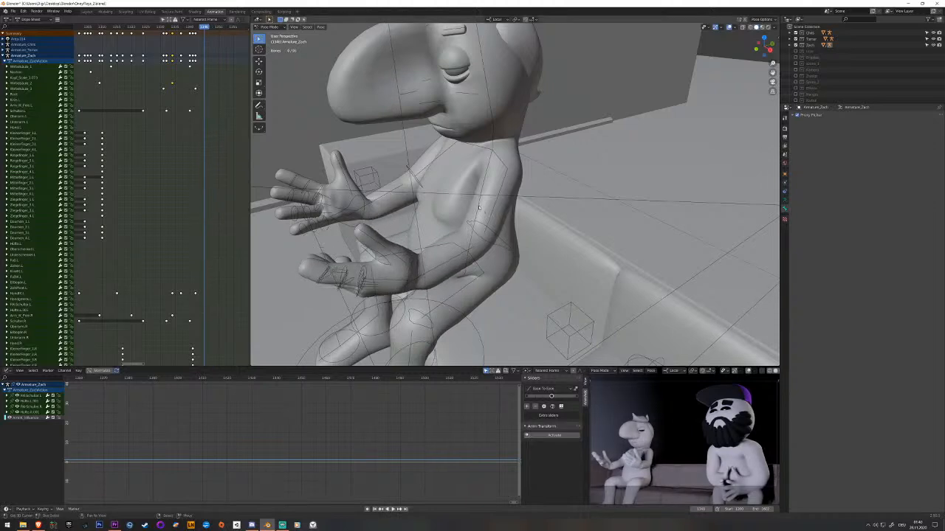
Rotate the middle spine bone shortly after the final open-hands pose and key it.
{"action": "right_click", "coordinate": [479, 209]}
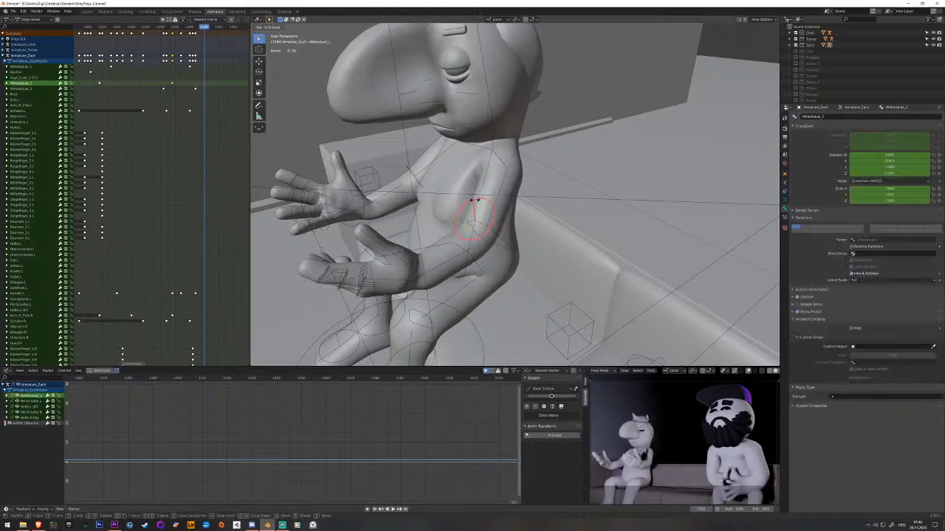
{"action": "left_click", "coordinate": [539, 190]}
{"action": "key", "text": "i"}
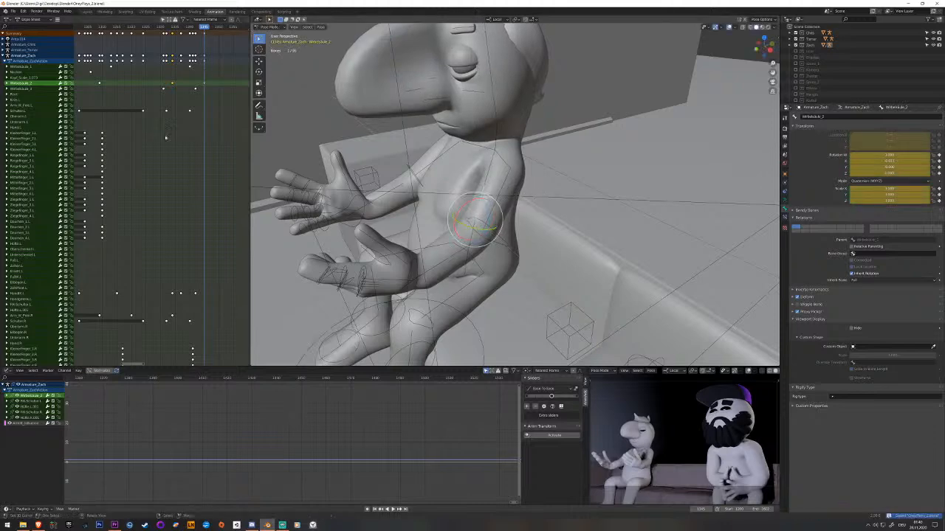
Play the motion and move the left hand control's raised-hand keyframe slightly earlier.
{"action": "key", "text": "space"}
{"action": "key", "text": "space"}
{"action": "middle_click_drag", "start_coordinate": [204, 258], "coordinate": [171, 60]}
{"action": "left_click", "coordinate": [227, 98]}
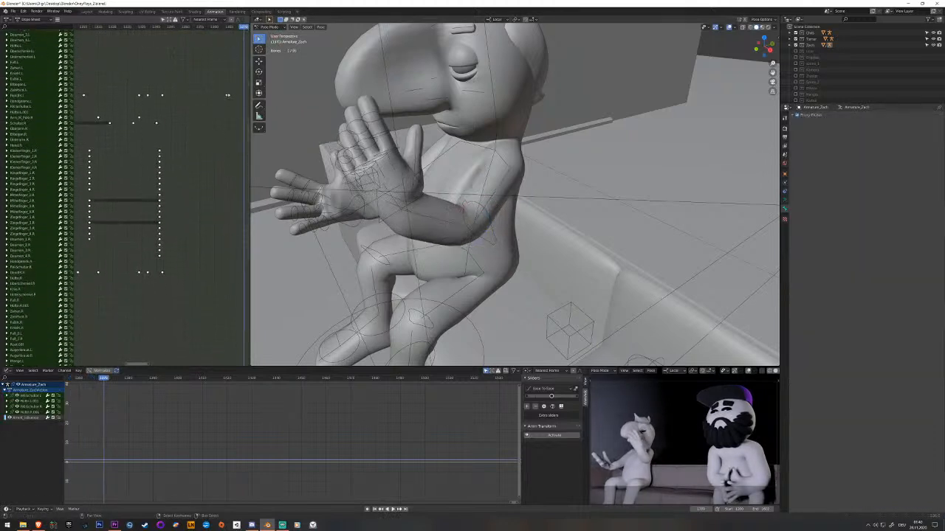
{"action": "middle_click_drag", "start_coordinate": [227, 95], "coordinate": [220, 130]}
{"action": "key", "text": "space"}
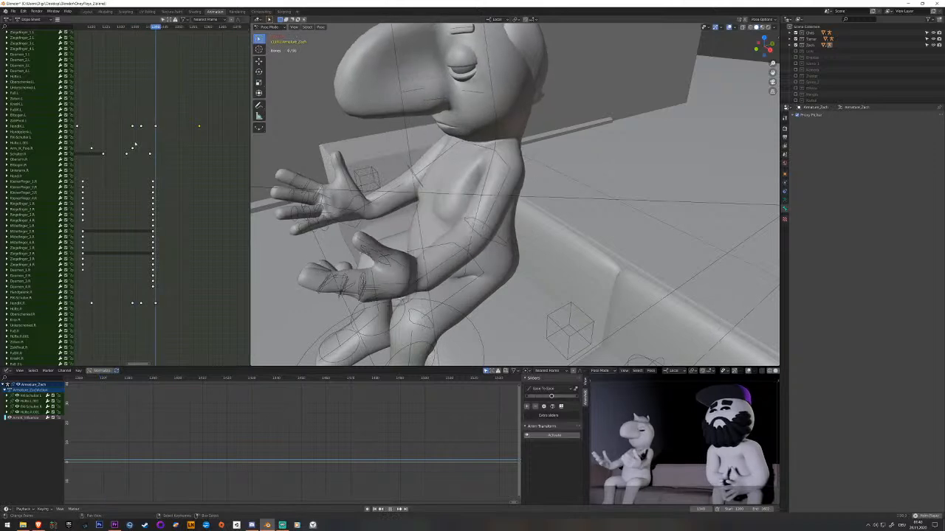
{"action": "key", "text": "space"}
{"action": "left_click_drag", "start_coordinate": [174, 129], "coordinate": [173, 128]}
{"action": "right_click_drag", "start_coordinate": [200, 127], "coordinate": [197, 128]}
{"action": "left_click_drag", "start_coordinate": [192, 128], "coordinate": [189, 127]}
Key the left hand control just before the raised-hand pose, move that key closer to the open-hands pose, and play the motion.
{"action": "right_click", "coordinate": [413, 216]}
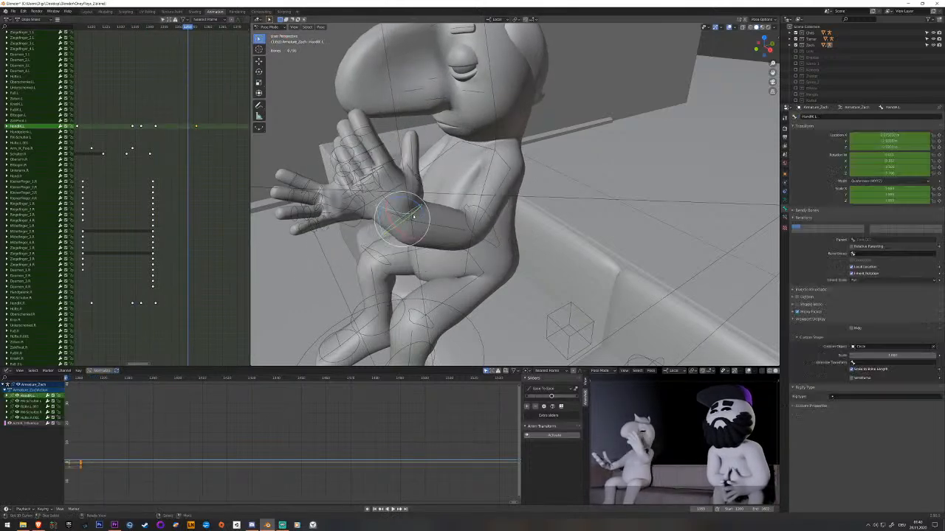
{"action": "key", "text": "i"}
{"action": "right_click", "coordinate": [189, 127]}
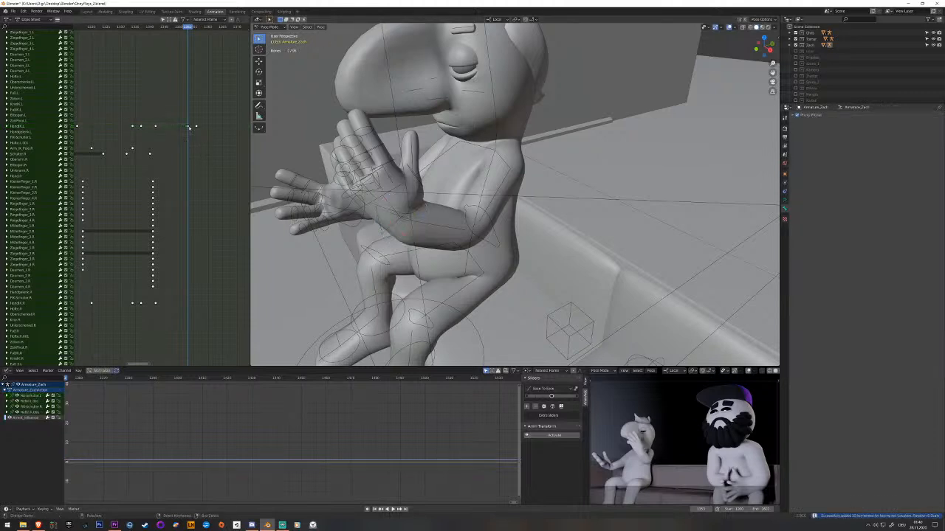
{"action": "key", "text": "g"}
{"action": "left_click", "coordinate": [171, 132]}
{"action": "key", "text": "space"}
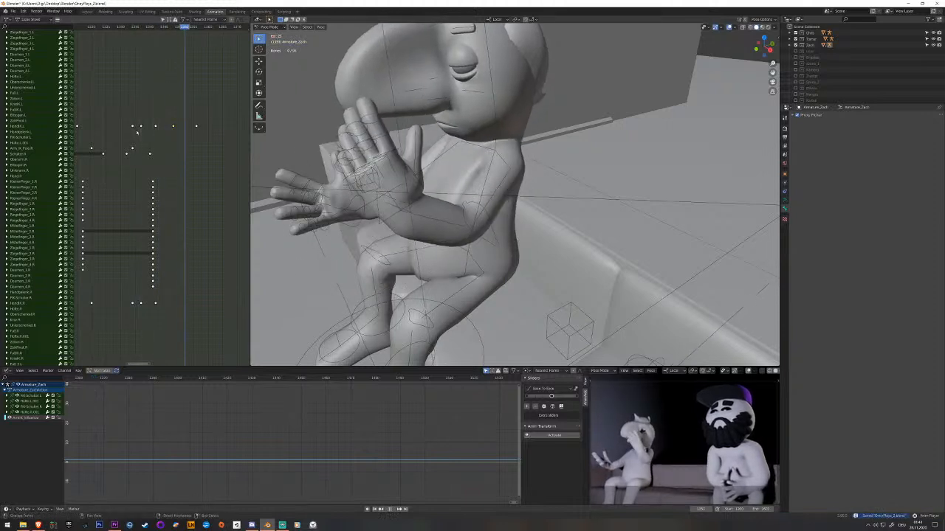
{"action": "key", "text": "space"}
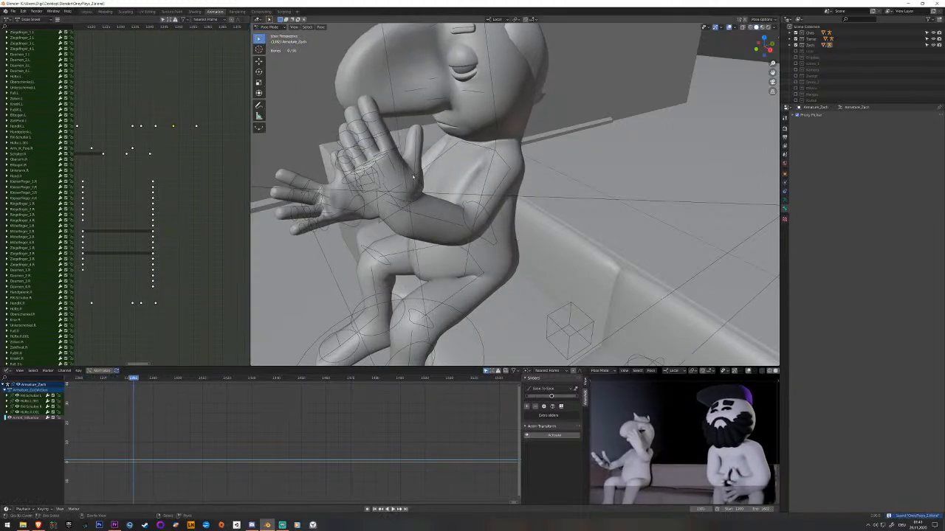
{"action": "middle_click_drag", "start_coordinate": [444, 193], "coordinate": [471, 192]}
{"action": "scroll", "coordinate": [471, 192], "scroll_direction": "down", "scroll_amount": 1}
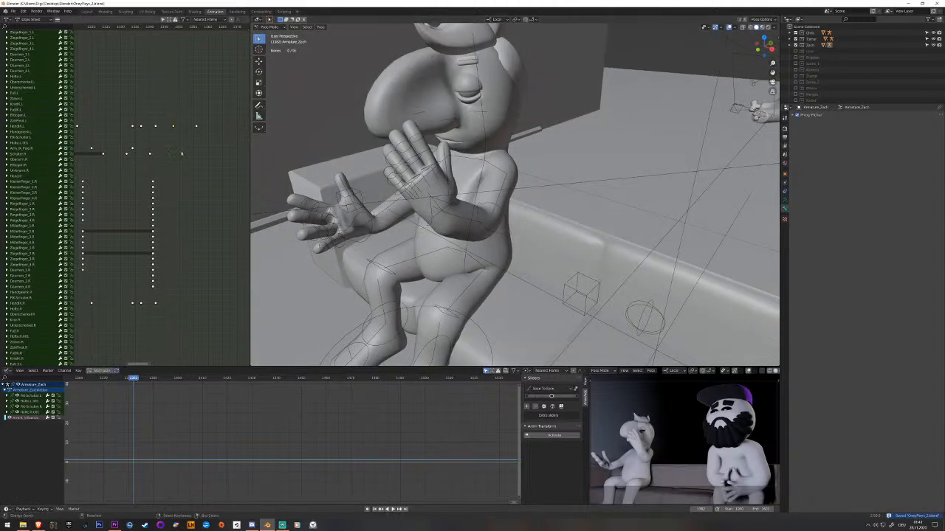
{"action": "left_click_drag", "start_coordinate": [176, 154], "coordinate": [117, 147]}
{"action": "key", "text": "space"}
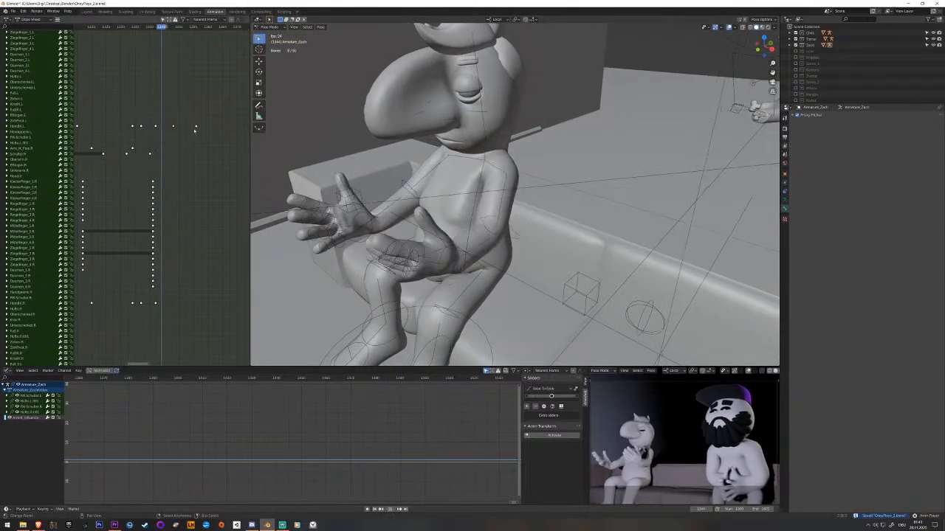
At the raised-hand pose, apply the Hand_Faust_L library pose to the left hand and finger bones and key them.
{"action": "left_click", "coordinate": [197, 128]}
{"action": "middle_click_drag", "start_coordinate": [403, 176], "coordinate": [580, 121]}
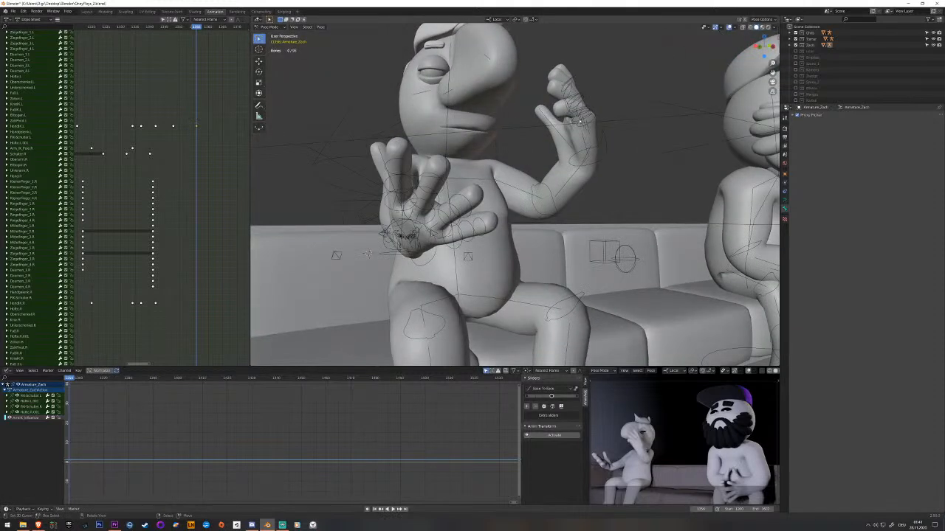
{"action": "mouse_move", "coordinate": [581, 133]}
{"action": "left_mouse_down"}
{"action": "mouse_move", "coordinate": [559, 112]}
{"action": "mouse_move", "coordinate": [541, 116]}
{"action": "left_mouse_up"}
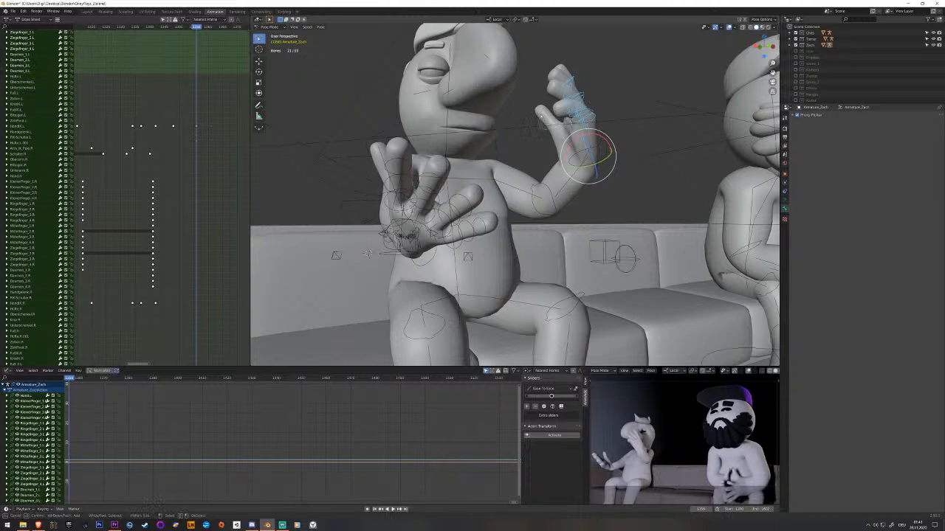
{"action": "left_click", "coordinate": [784, 200]}
{"action": "left_click", "coordinate": [815, 217]}
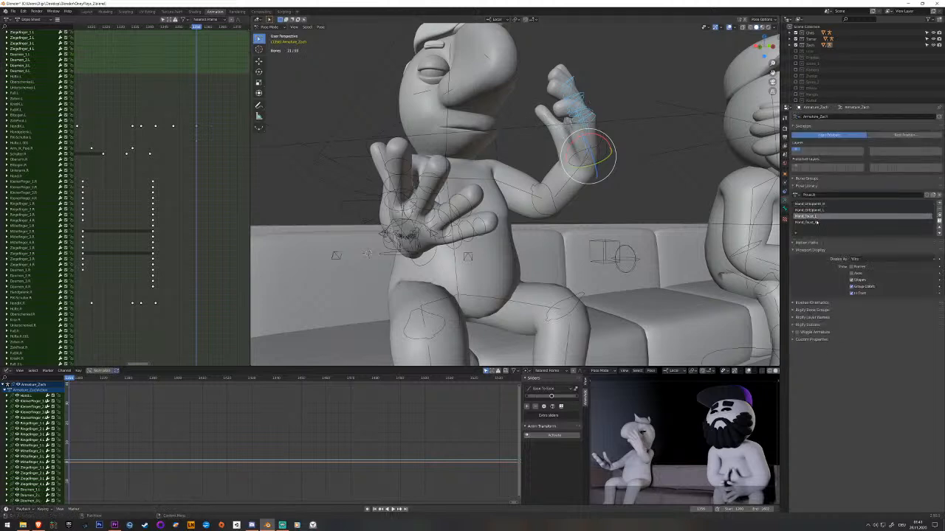
{"action": "left_click", "coordinate": [939, 216]}
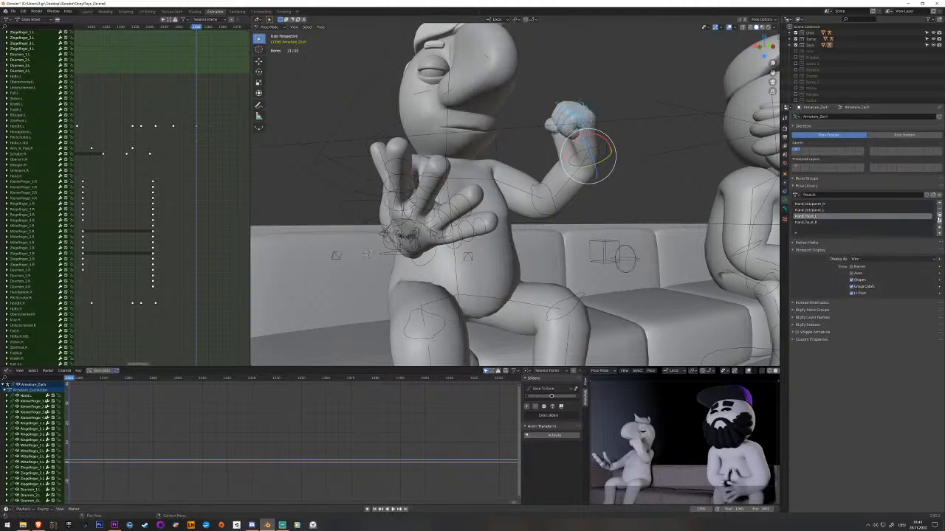
{"action": "middle_click_drag", "start_coordinate": [519, 145], "coordinate": [478, 170]}
{"action": "key", "text": "i"}
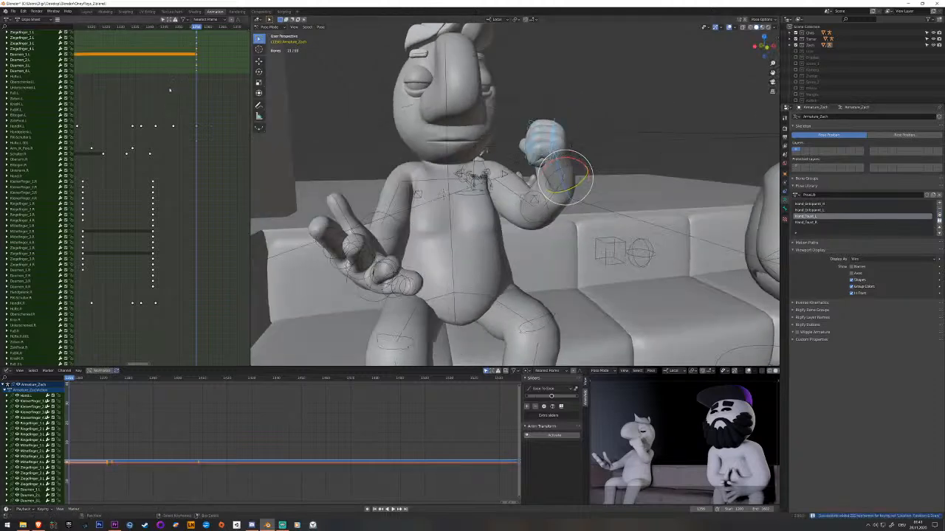
Delete the left hand bone's own keyframe at the raised-hand pose, keeping the finger keyframes.
{"action": "scroll", "coordinate": [182, 229], "scroll_direction": "up", "scroll_amount": 6}
{"action": "scroll", "coordinate": [109, 163], "scroll_direction": "up", "scroll_amount": 1}
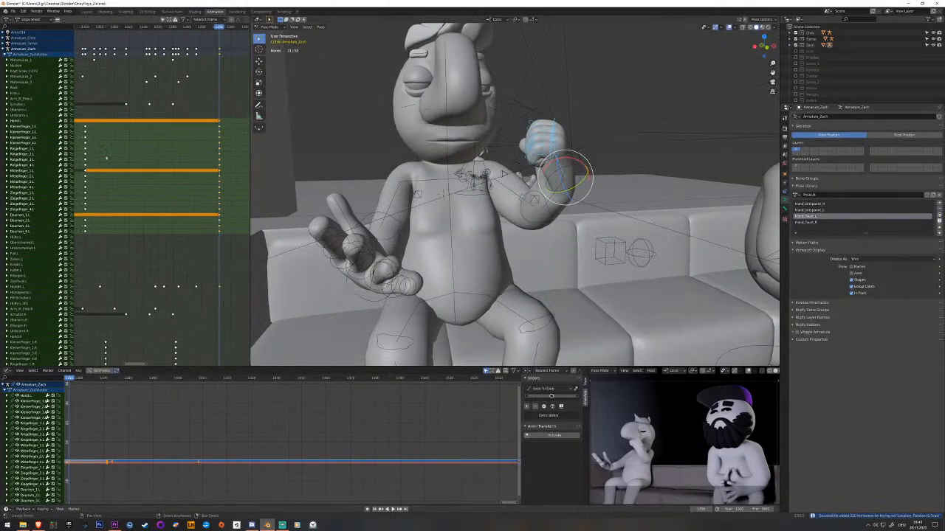
{"action": "scroll", "coordinate": [139, 149], "scroll_direction": "up", "scroll_amount": 1}
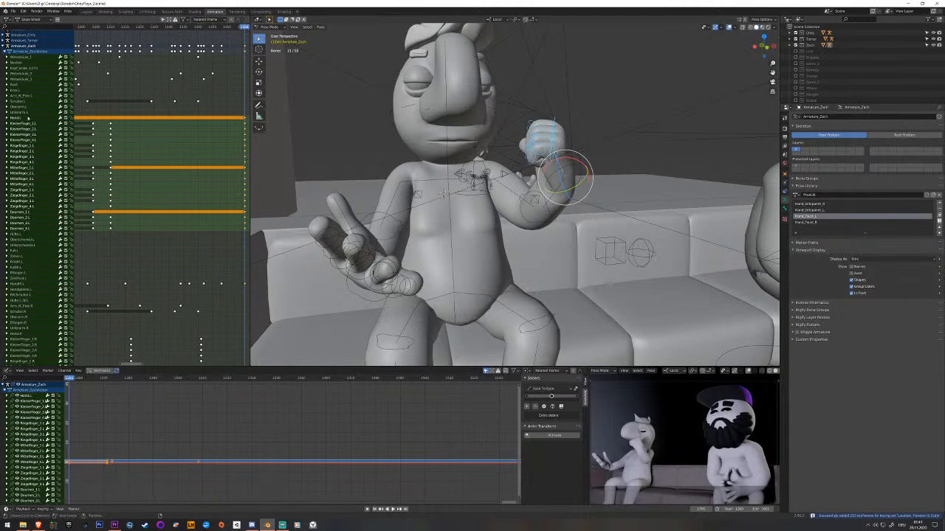
{"action": "middle_click_drag", "start_coordinate": [577, 188], "coordinate": [567, 187]}
{"action": "left_click", "coordinate": [564, 180], "text": "shift"}
{"action": "middle_click_drag", "start_coordinate": [167, 163], "coordinate": [150, 174]}
{"action": "left_click", "coordinate": [229, 129]}
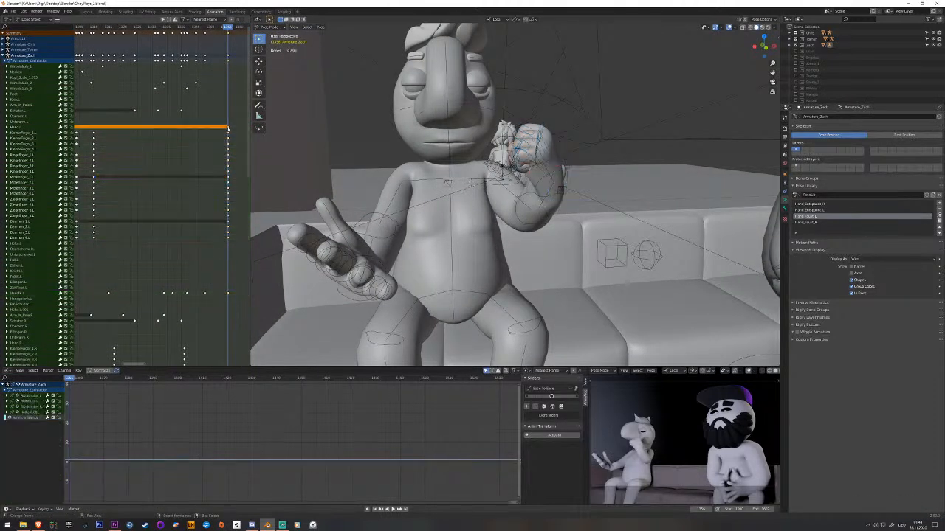
{"action": "key", "text": "x"}
{"action": "left_click", "coordinate": [225, 131]}
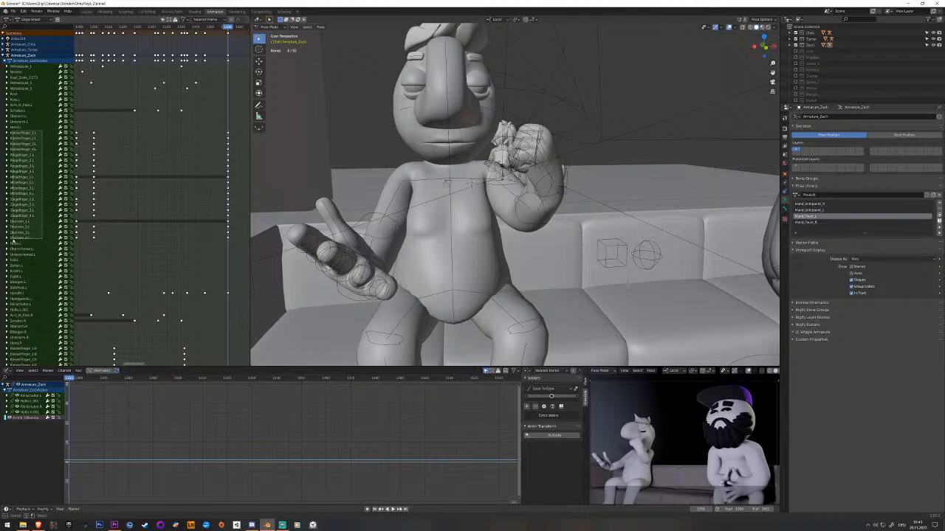
Copy the left fingers' earlier open-pose keyframes and paste them shortly before the fist pose.
{"action": "left_click_drag", "start_coordinate": [12, 239], "coordinate": [11, 239]}
{"action": "left_click_drag", "start_coordinate": [94, 250], "coordinate": [93, 252]}
{"action": "key", "text": "space"}
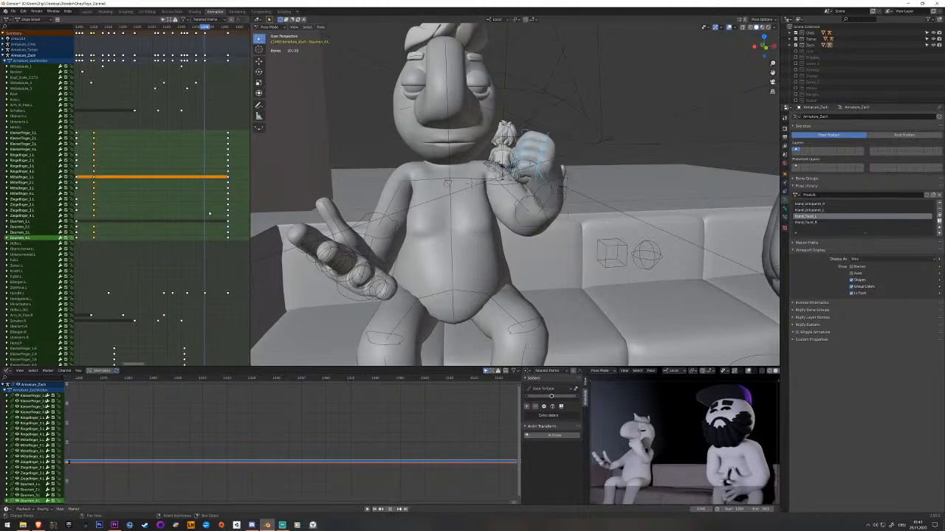
{"action": "left_click_drag", "start_coordinate": [206, 210], "coordinate": [225, 195]}
{"action": "key", "text": "ctrl+v"}
{"action": "key", "text": "space"}
{"action": "key", "text": "space"}
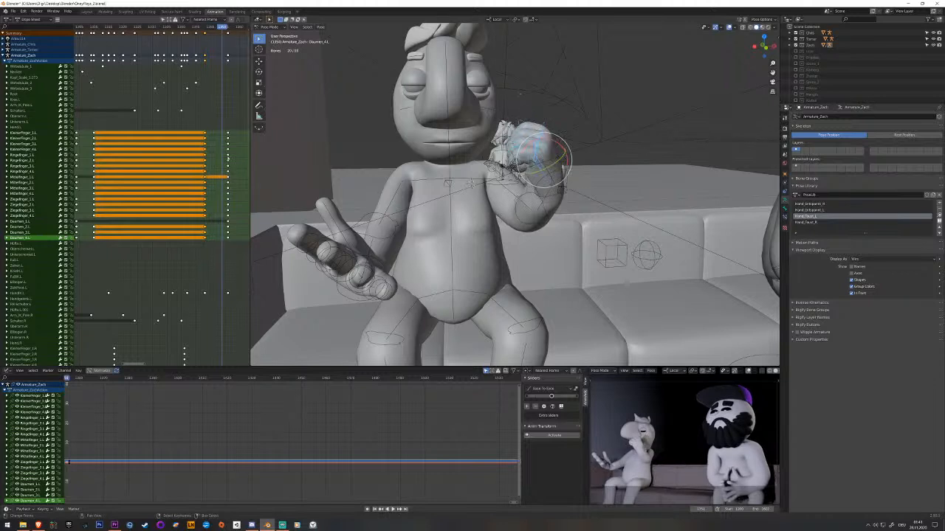
Move the left fingers' fist keyframes slightly earlier, ahead of the raised-hand key.
{"action": "left_click", "coordinate": [222, 128]}
{"action": "left_click_drag", "start_coordinate": [236, 244], "coordinate": [235, 235]}
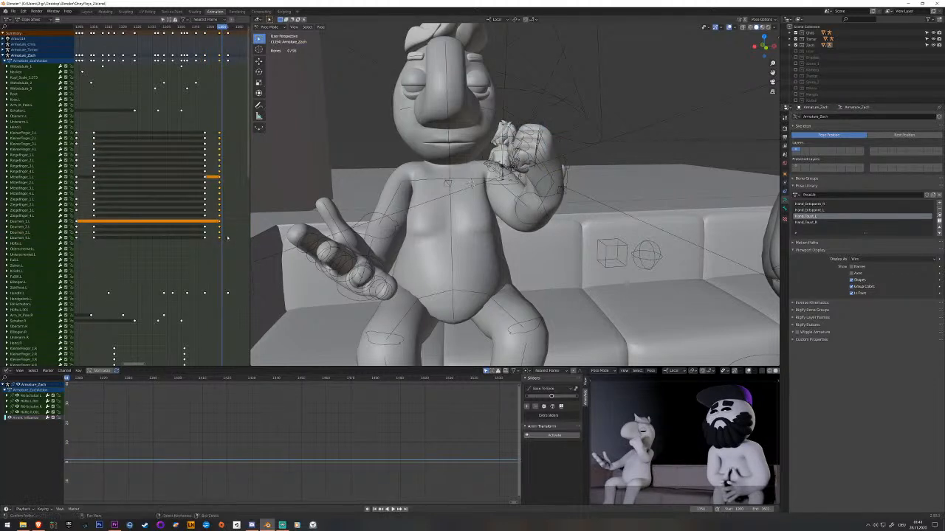
{"action": "mouse_move", "coordinate": [215, 200]}
{"action": "left_mouse_down"}
{"action": "mouse_move", "coordinate": [199, 198]}
{"action": "mouse_move", "coordinate": [215, 198]}
{"action": "left_mouse_up"}
Straighten the left index finger by clearing its bones' rotation at the fist pose and key it.
{"action": "middle_click_drag", "start_coordinate": [517, 124], "coordinate": [574, 146]}
{"action": "scroll", "coordinate": [574, 147], "scroll_direction": "up", "scroll_amount": 2}
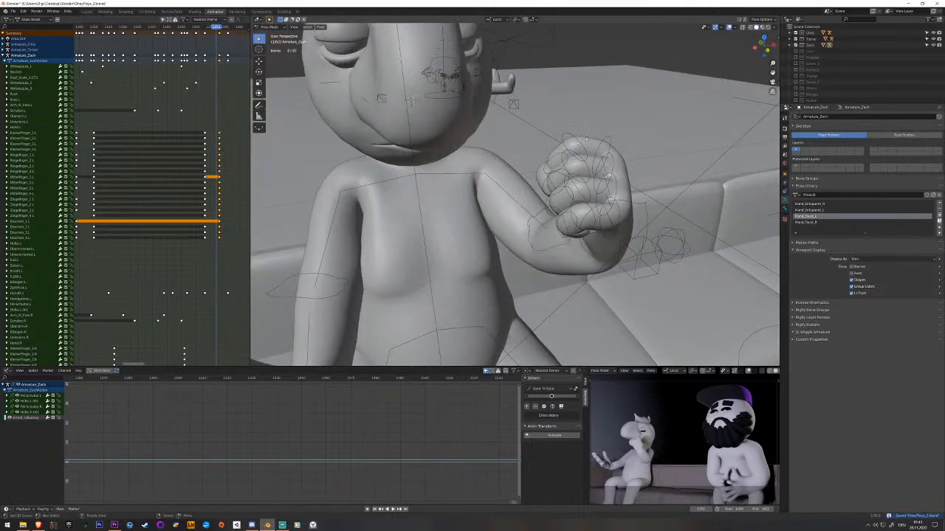
{"action": "left_click", "coordinate": [605, 138]}
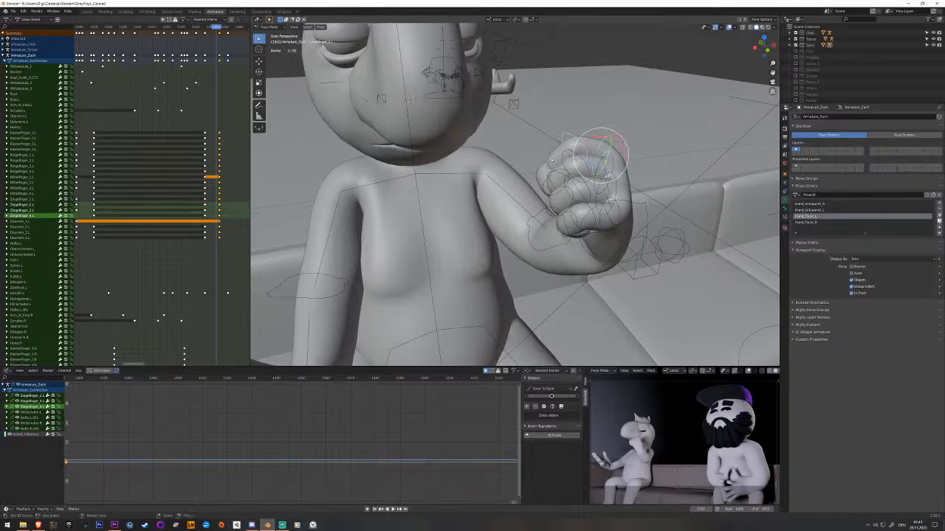
{"action": "key", "text": "alt+r"}
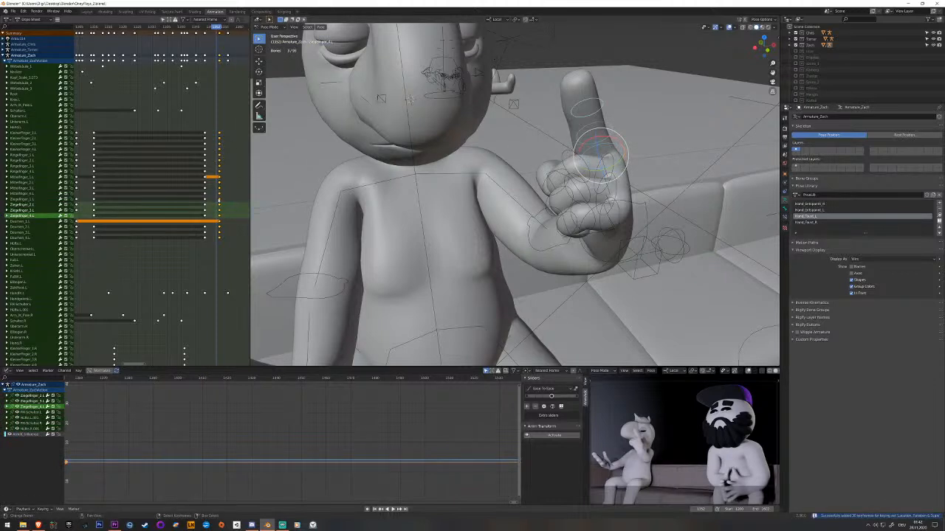
{"action": "key", "text": "Right"}
{"action": "key", "text": "alt+r"}
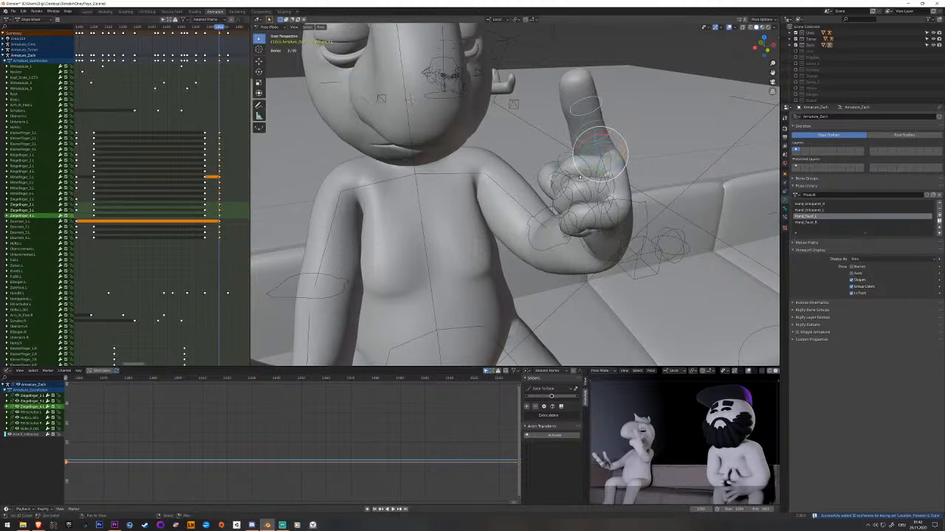
Reposition the left hand control at the raised pose so the pointing finger sits in front of the chest, and key it.
{"action": "middle_click_drag", "start_coordinate": [595, 157], "coordinate": [462, 199]}
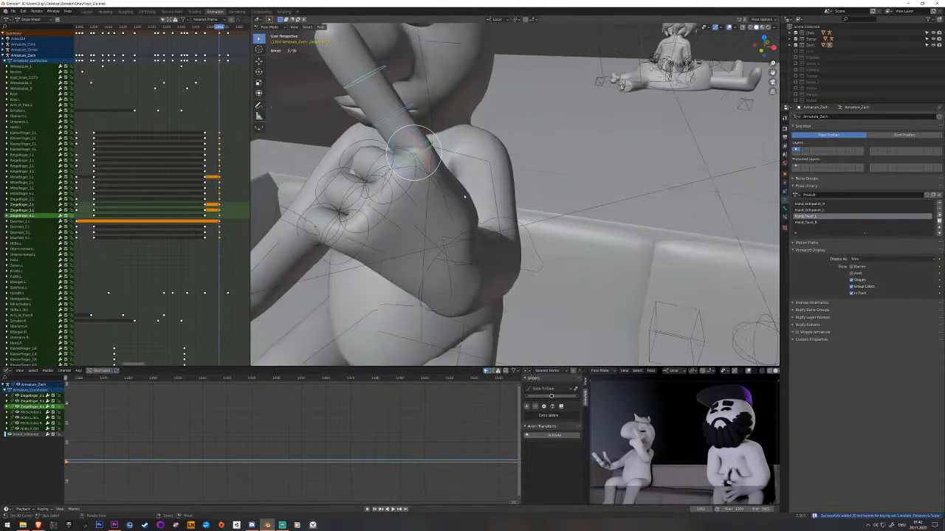
{"action": "left_click", "coordinate": [452, 279]}
{"action": "left_click", "coordinate": [228, 297]}
{"action": "middle_click_drag", "start_coordinate": [398, 291], "coordinate": [507, 259]}
{"action": "key", "text": "g"}
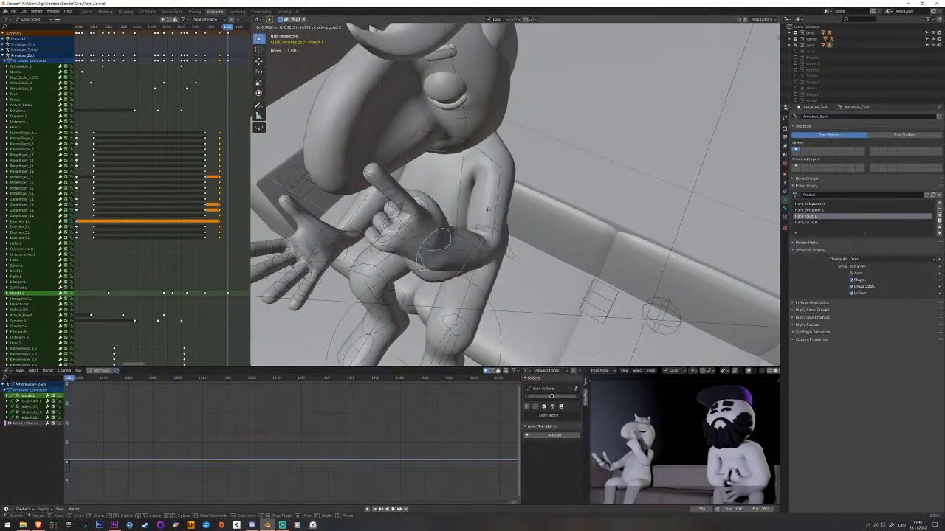
{"action": "left_click", "coordinate": [496, 201]}
{"action": "mouse_move", "coordinate": [497, 201]}
{"action": "middle_mouse_down"}
{"action": "mouse_move", "coordinate": [455, 185]}
{"action": "mouse_move", "coordinate": [462, 178]}
{"action": "mouse_move", "coordinate": [498, 204]}
{"action": "mouse_move", "coordinate": [496, 151]}
{"action": "mouse_move", "coordinate": [507, 199]}
{"action": "middle_mouse_up"}
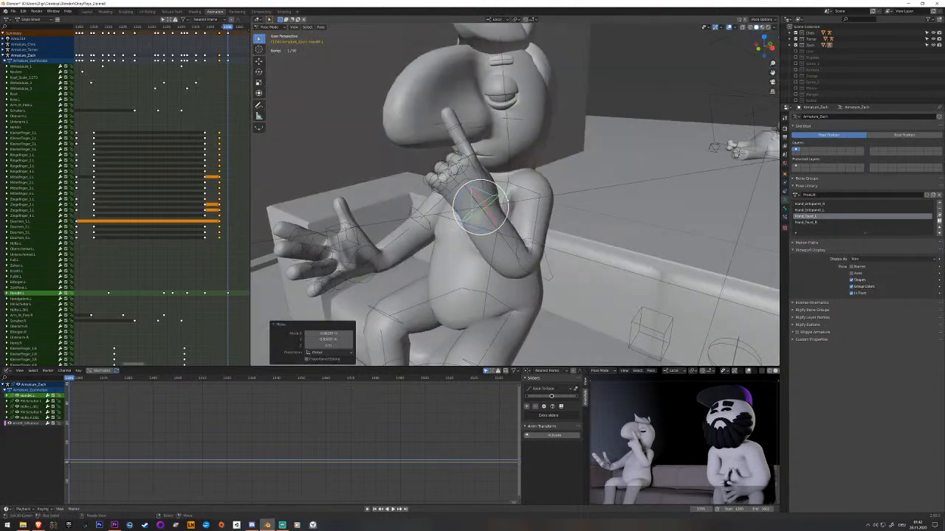
{"action": "key", "text": "i"}
Shortly before the final raised pose, move the left hand control vertically, rotate it, key it, and play the motion.
{"action": "left_click_drag", "start_coordinate": [183, 275], "coordinate": [223, 238]}
{"action": "key", "text": "space"}
{"action": "middle_click_drag", "start_coordinate": [450, 212], "coordinate": [508, 187]}
{"action": "key", "text": "g"}
{"action": "key", "text": "z"}
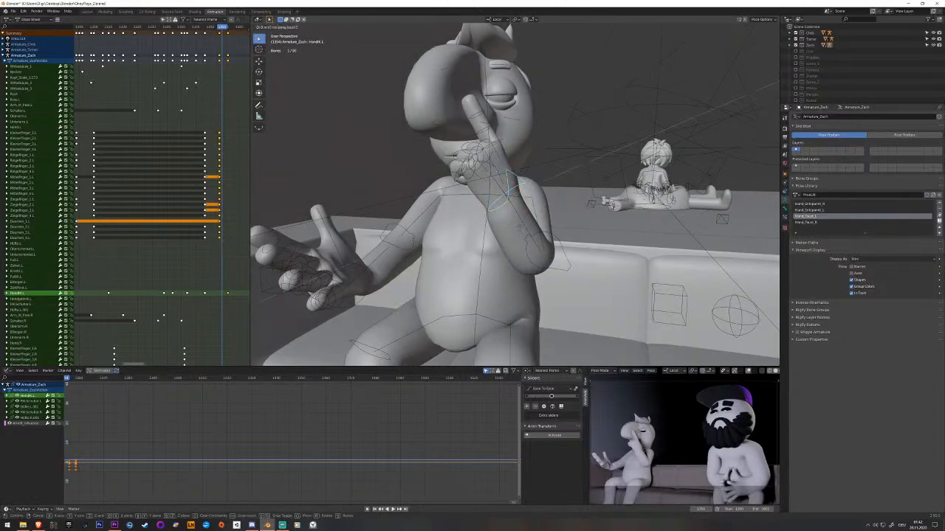
{"action": "left_click", "coordinate": [510, 165]}
{"action": "key", "text": "r"}
{"action": "key", "text": "r"}
{"action": "left_click", "coordinate": [522, 167]}
{"action": "key", "text": "i"}
{"action": "key", "text": "space"}
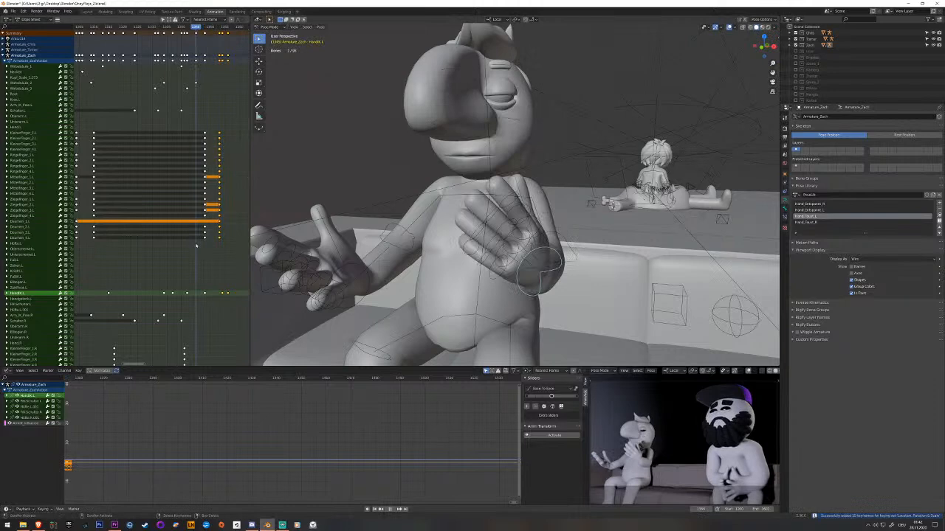
{"action": "key", "text": "space"}
Shift the left hand control's pointing-gesture keyframes slightly earlier and play the motion.
{"action": "left_click", "coordinate": [225, 294]}
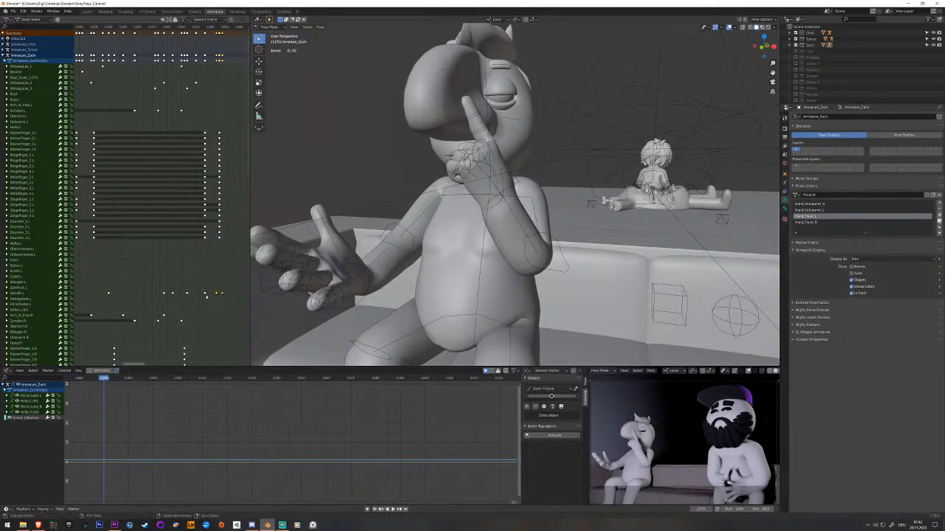
{"action": "left_click_drag", "start_coordinate": [208, 296], "coordinate": [204, 295]}
{"action": "key", "text": "space"}
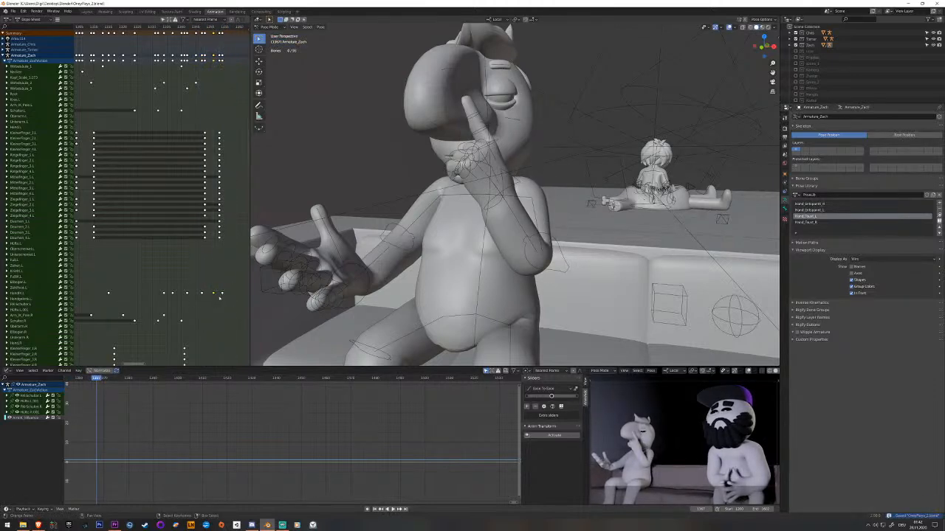
Move the left hand control's final keyframe later, key an in-between pose before it, and shift that key earlier.
{"action": "key", "text": "g"}
{"action": "left_click", "coordinate": [233, 294]}
{"action": "left_click_drag", "start_coordinate": [232, 296], "coordinate": [228, 296]}
{"action": "right_click", "coordinate": [502, 203]}
{"action": "key", "text": "i"}
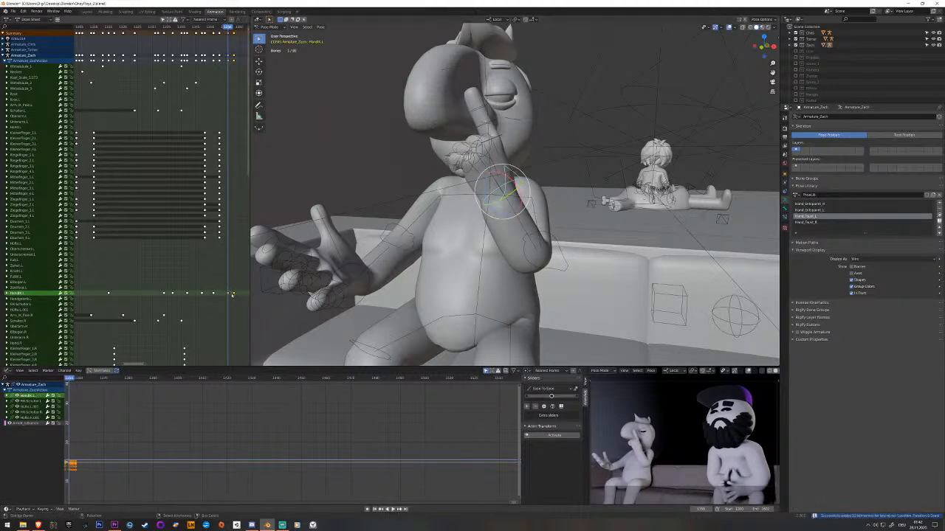
{"action": "left_click", "coordinate": [229, 294]}
{"action": "key", "text": "space"}
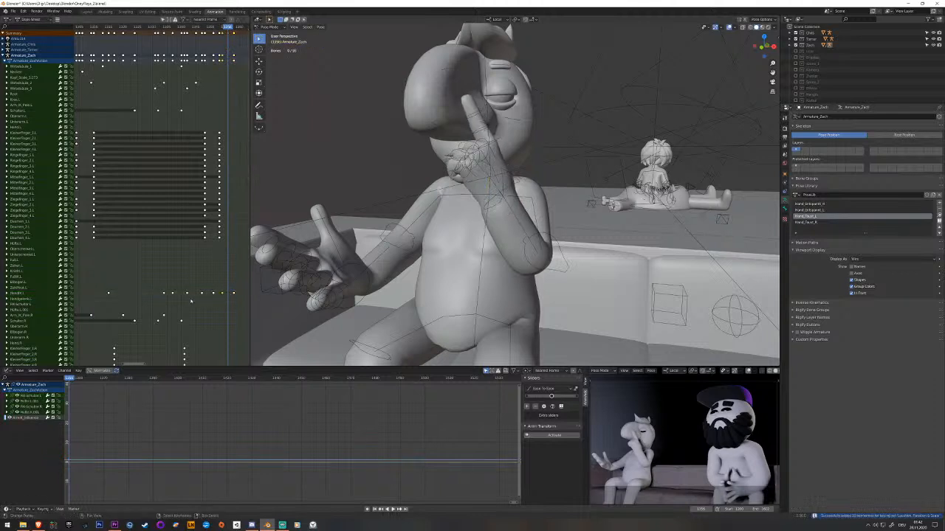
Save the file and play the gesture sequence from an earlier frame.
{"action": "key", "text": "ctrl+s"}
{"action": "key", "text": "space"}
{"action": "scroll", "coordinate": [216, 277], "scroll_direction": "down", "scroll_amount": 7}
{"action": "left_click_drag", "start_coordinate": [175, 288], "coordinate": [125, 292]}
{"action": "key", "text": "space"}
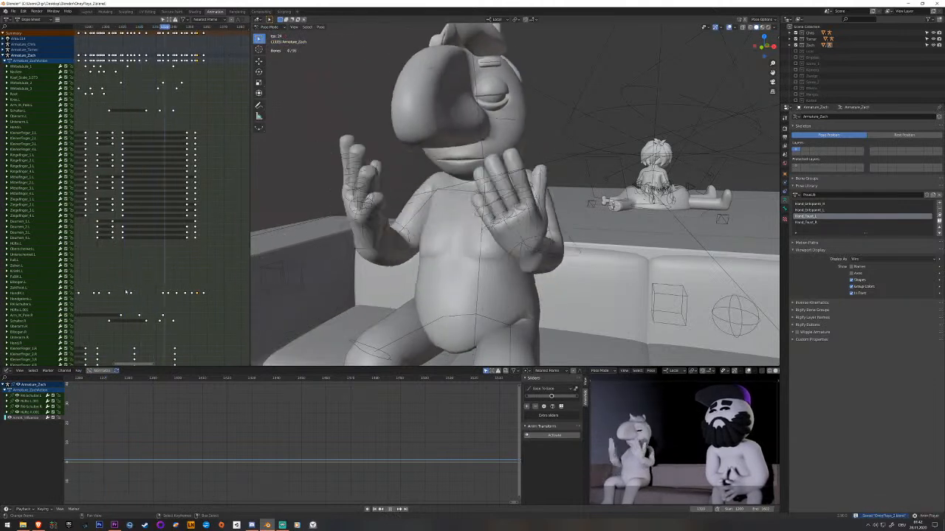
At the raised pointing-finger pose, rotate the neck bone on its local axis to tilt the head and key it.
{"action": "key", "text": "space"}
{"action": "middle_click_drag", "start_coordinate": [572, 96], "coordinate": [519, 141]}
{"action": "left_click", "coordinate": [516, 147]}
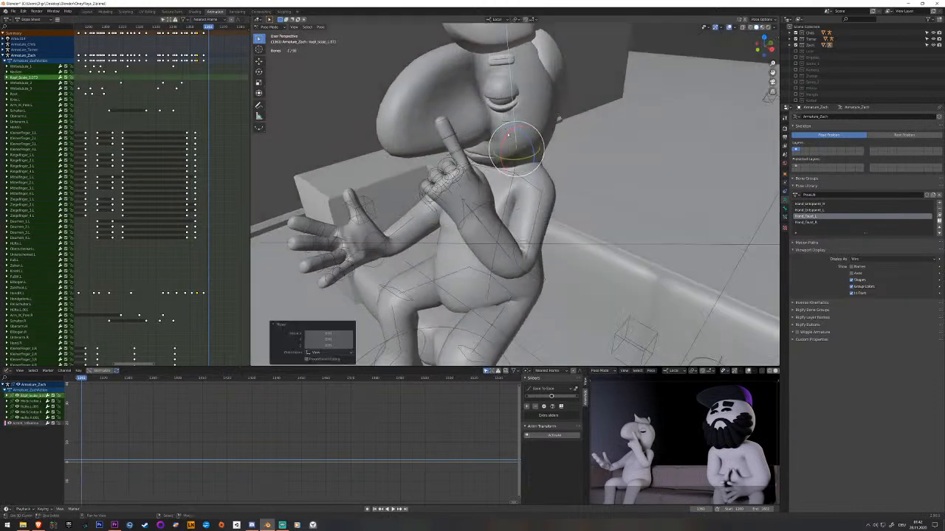
{"action": "left_click", "coordinate": [512, 158]}
{"action": "key", "text": "r"}
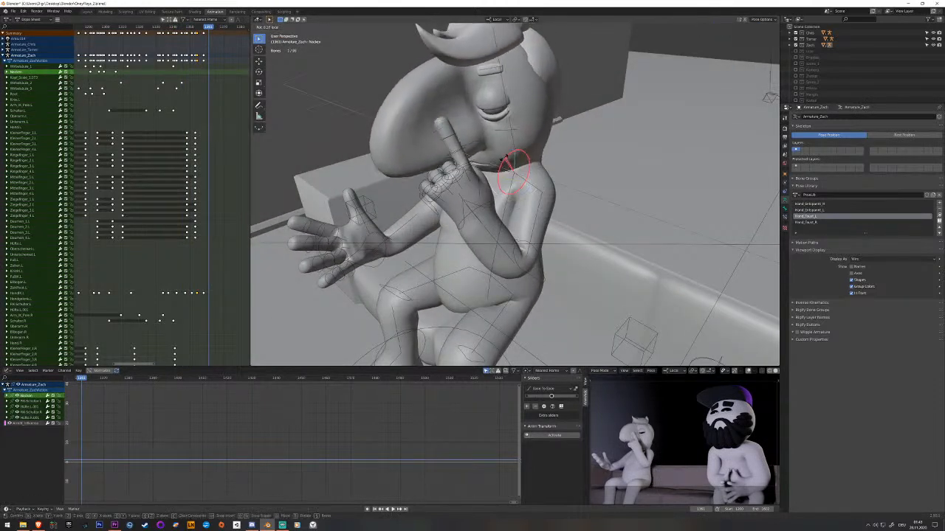
{"action": "left_click", "coordinate": [504, 160]}
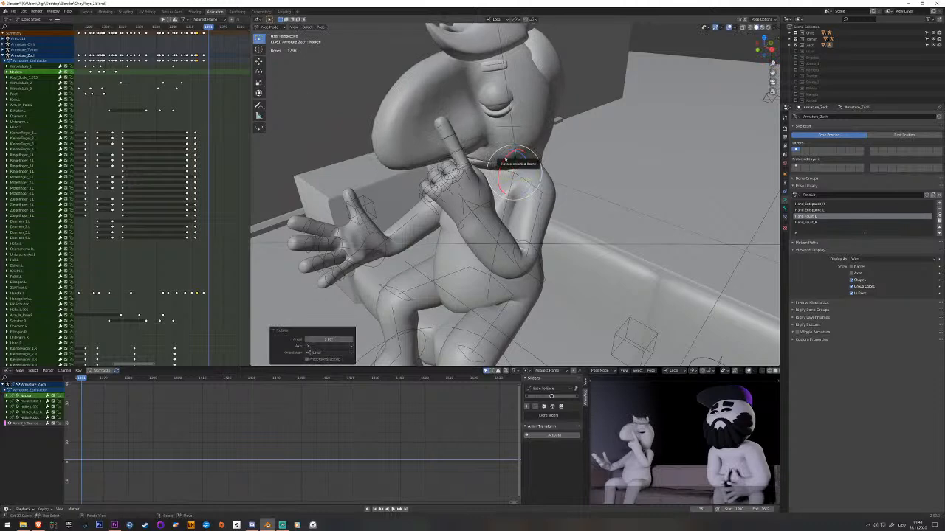
{"action": "key", "text": "i"}
Rotate the head bone on its local axis to tilt the face beside the raised finger.
{"action": "left_click", "coordinate": [512, 140]}
{"action": "middle_click_drag", "start_coordinate": [513, 141], "coordinate": [554, 131]}
{"action": "key", "text": "r"}
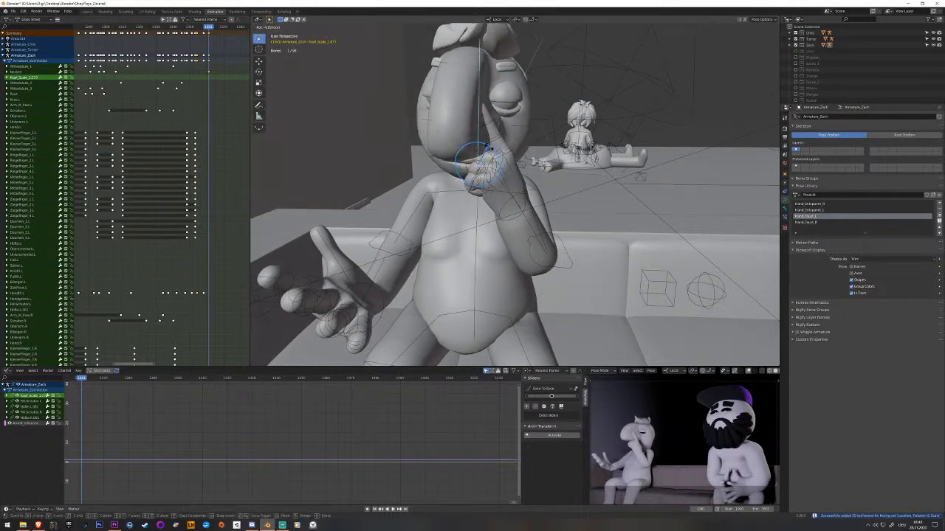
{"action": "left_click", "coordinate": [490, 149]}
{"action": "middle_click_drag", "start_coordinate": [491, 150], "coordinate": [476, 179]}
Turn the neck bone sideways on its local axis, key the neck and head bones, and play the motion.
{"action": "left_click", "coordinate": [477, 179]}
{"action": "left_click", "coordinate": [478, 180]}
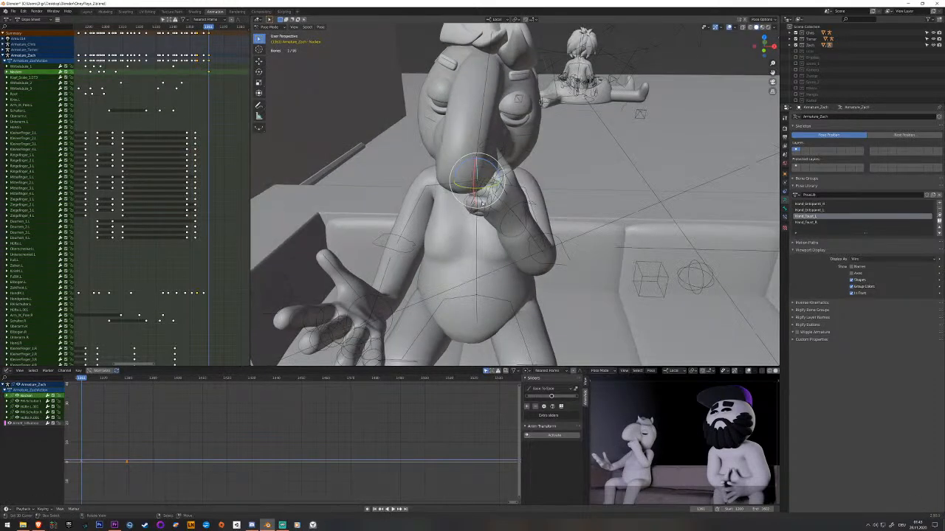
{"action": "key", "text": "r"}
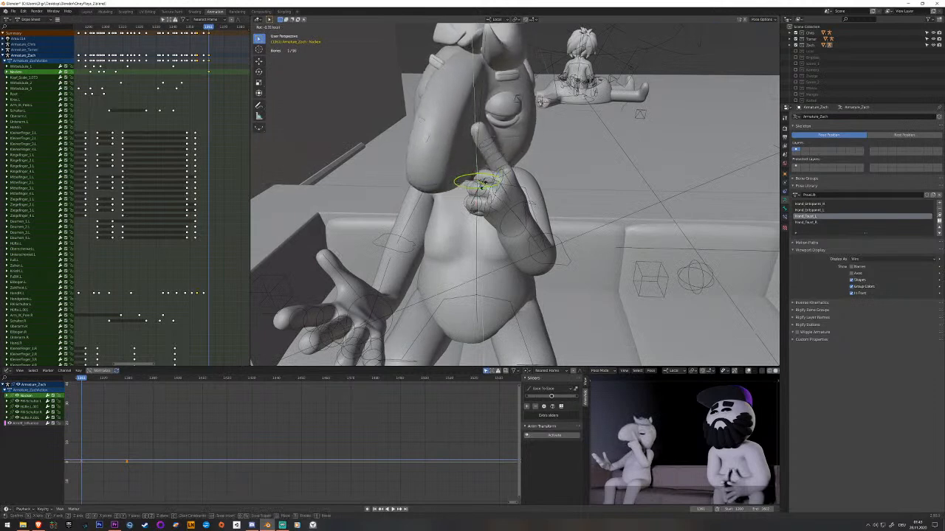
{"action": "left_click", "coordinate": [479, 185]}
{"action": "key", "text": "i"}
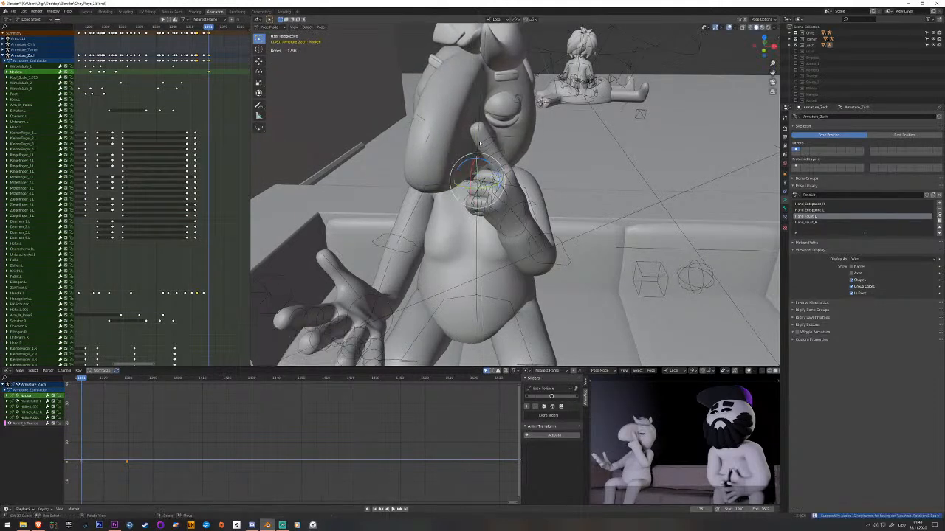
{"action": "left_click", "coordinate": [478, 140]}
{"action": "key", "text": "i"}
{"action": "key", "text": "space"}
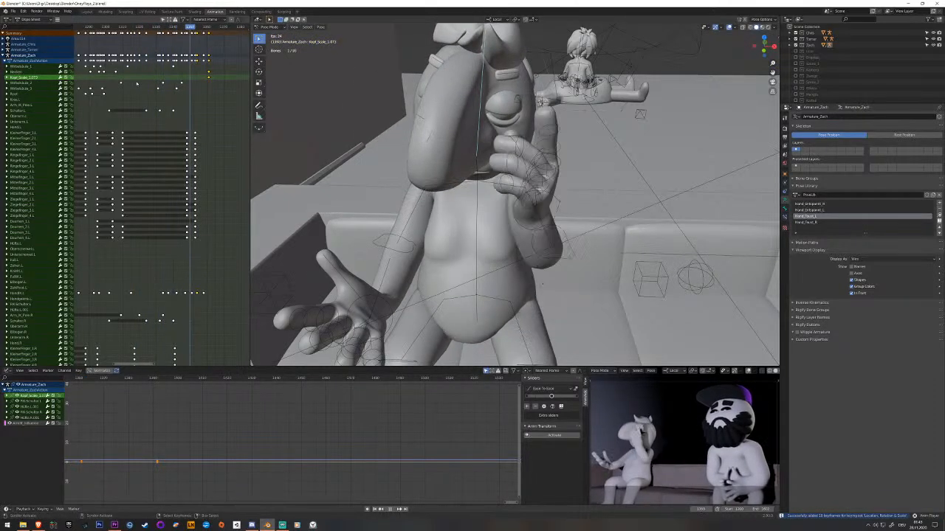
{"action": "key", "text": "space"}
{"action": "key", "text": "space"}
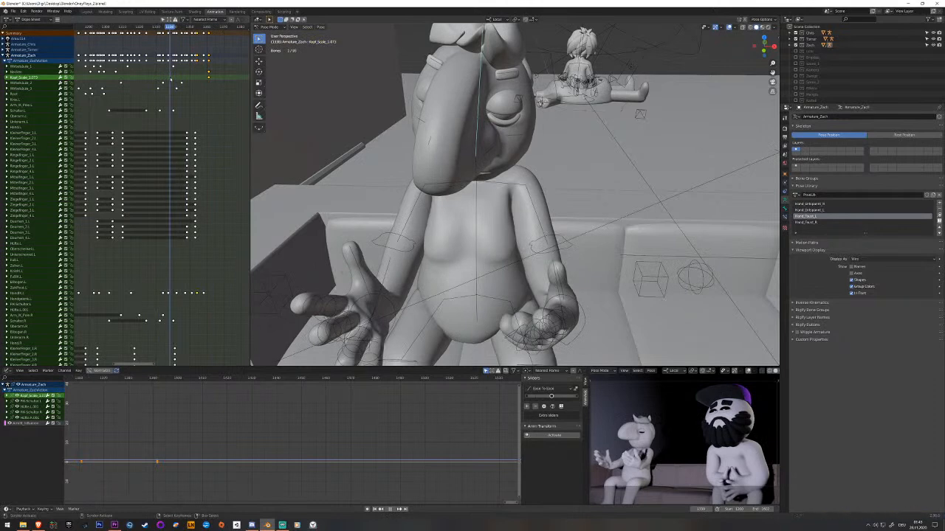
{"action": "key", "text": "space"}
Copy the head bone's earlier keyframe and paste it shortly before the new turned-head pose.
{"action": "left_click", "coordinate": [116, 72]}
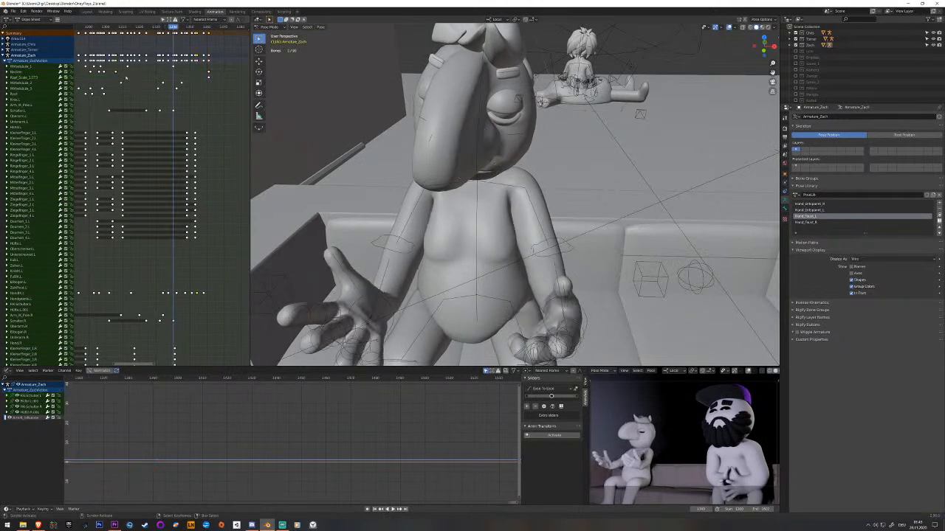
{"action": "middle_click_drag", "start_coordinate": [124, 87], "coordinate": [183, 110]}
{"action": "left_click", "coordinate": [131, 79]}
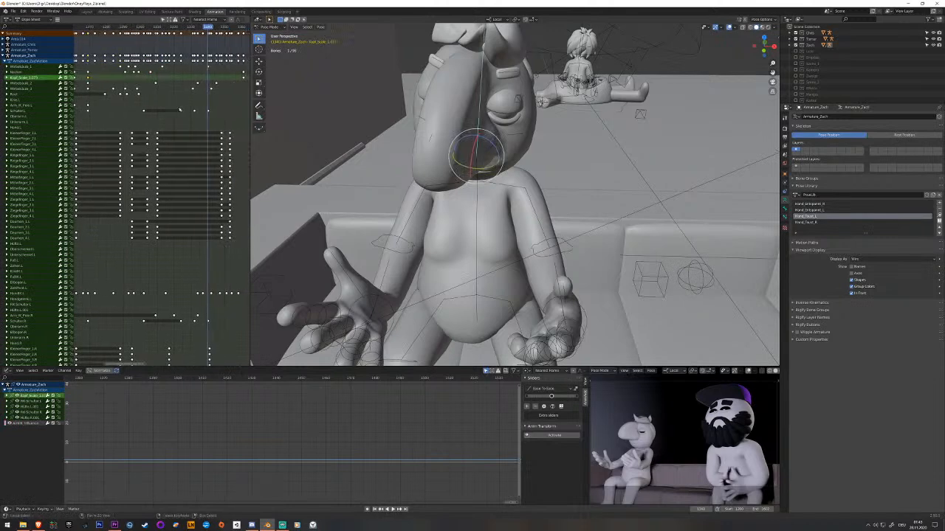
{"action": "left_click_drag", "start_coordinate": [210, 89], "coordinate": [218, 88]}
{"action": "key", "text": "ctrl+v"}
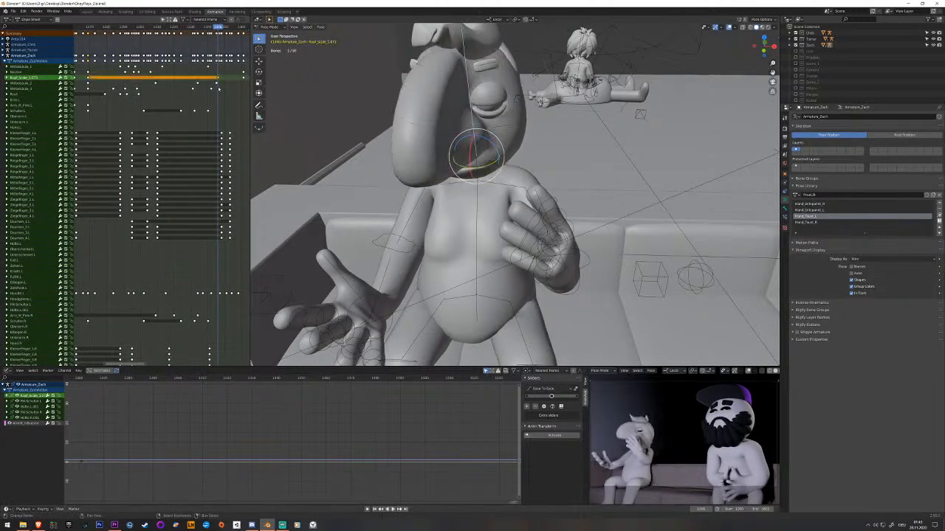
Paste the neck bone's earlier keyframe slightly after the head's pasted key and play the motion.
{"action": "left_click", "coordinate": [102, 75]}
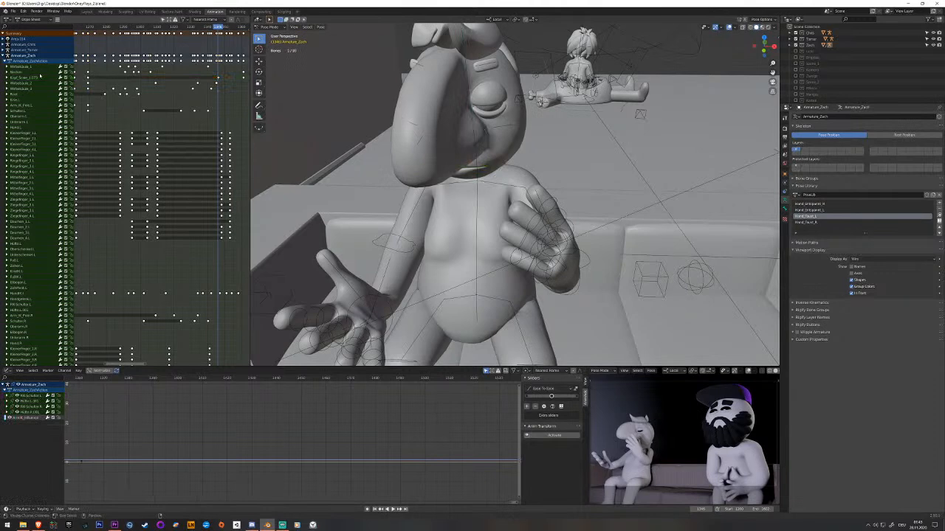
{"action": "left_click", "coordinate": [40, 73]}
{"action": "left_click", "coordinate": [223, 76]}
{"action": "key", "text": "ctrl+v"}
{"action": "left_click_drag", "start_coordinate": [223, 76], "coordinate": [200, 75]}
{"action": "key", "text": "space"}
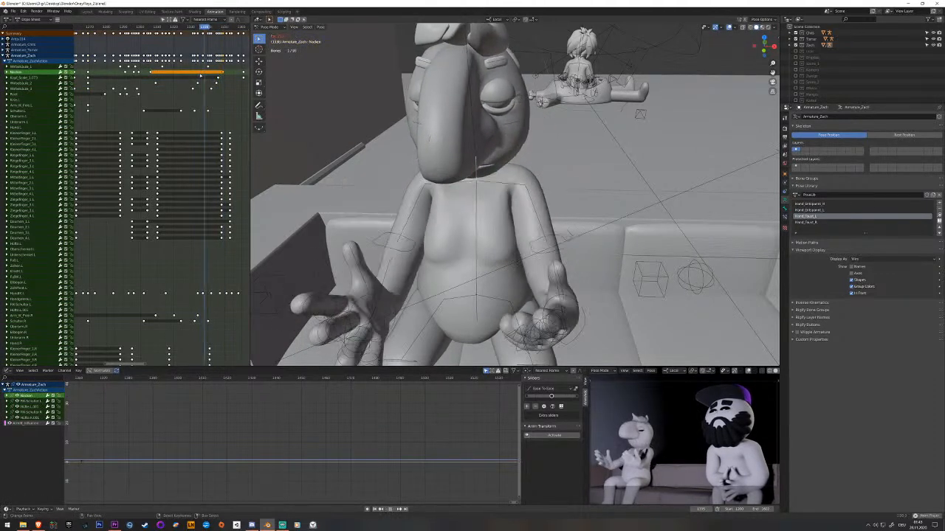
{"action": "key", "text": "space"}
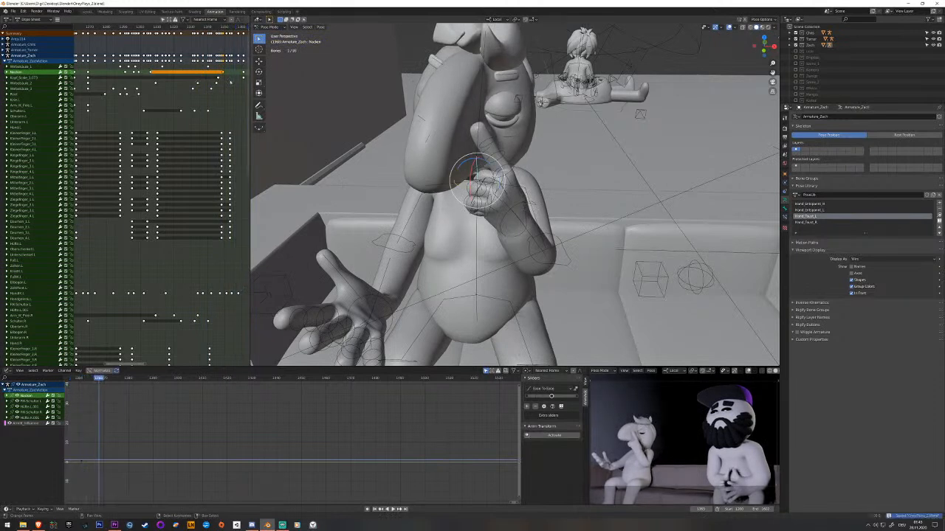
Move the final head and neck keyframes slightly earlier and play the motion.
{"action": "scroll", "coordinate": [195, 86], "scroll_direction": "down", "scroll_amount": 2}
{"action": "left_click", "coordinate": [212, 75]}
{"action": "key", "text": "g"}
{"action": "left_click", "coordinate": [205, 76]}
{"action": "mouse_move", "coordinate": [205, 76]}
{"action": "left_mouse_down"}
{"action": "mouse_move", "coordinate": [196, 77]}
{"action": "mouse_move", "coordinate": [210, 76]}
{"action": "left_mouse_up"}
{"action": "key", "text": "space"}
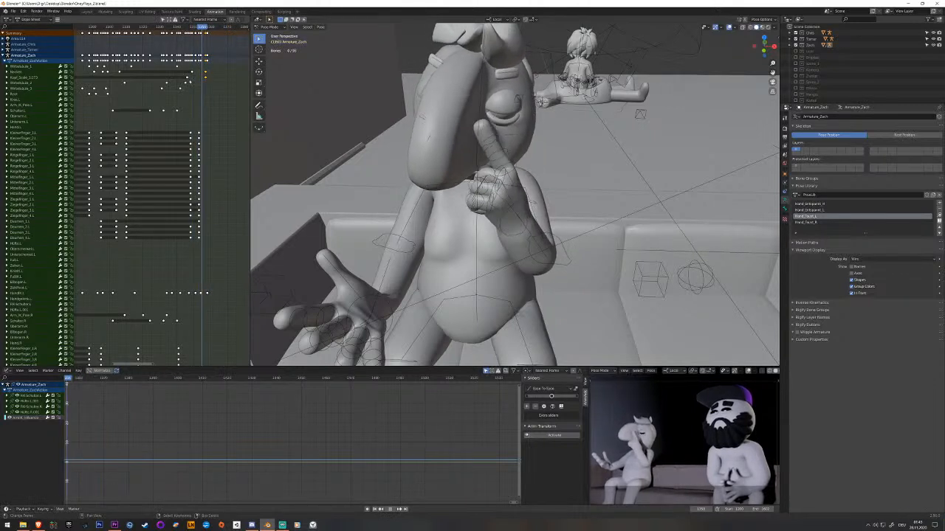
{"action": "key", "text": "space"}
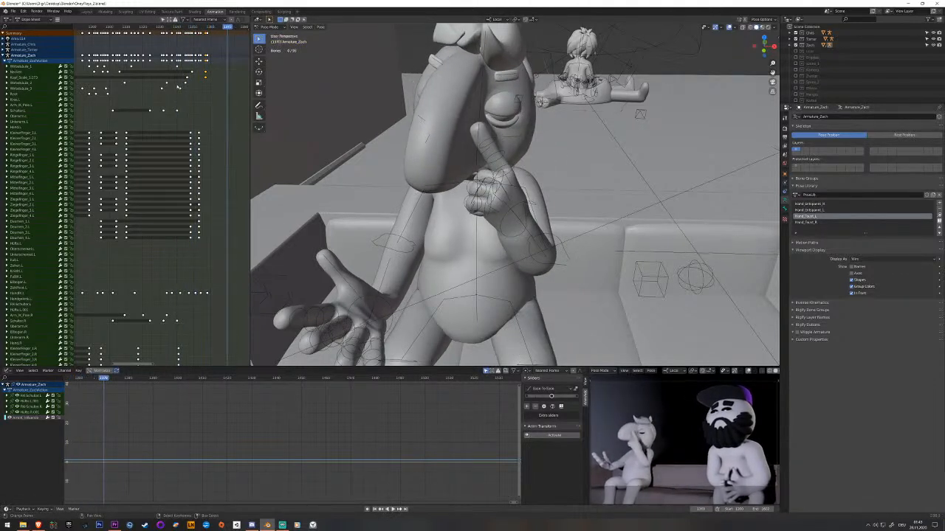
Shift the pasted head and neck keyframes before the head turn a few frames earlier.
{"action": "left_click_drag", "start_coordinate": [198, 76], "coordinate": [193, 76]}
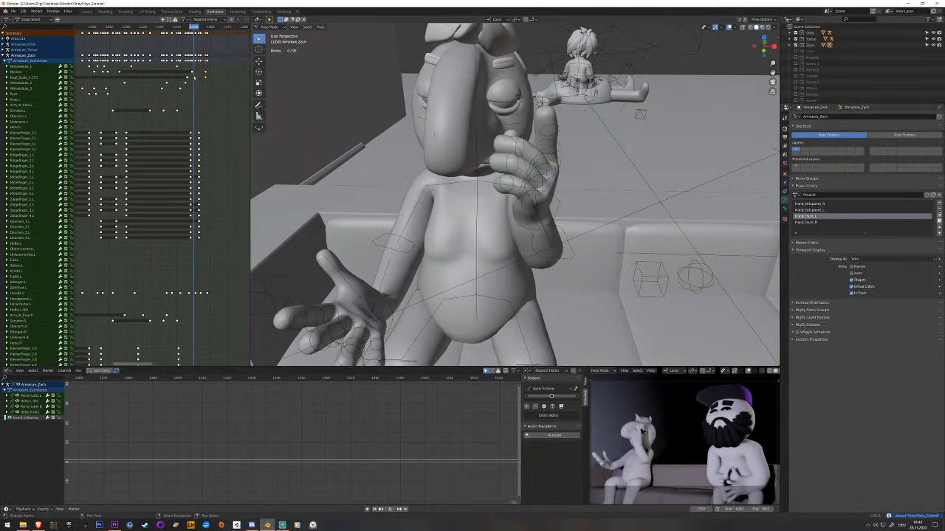
{"action": "right_click", "coordinate": [187, 77], "text": "shift"}
{"action": "key", "text": "g"}
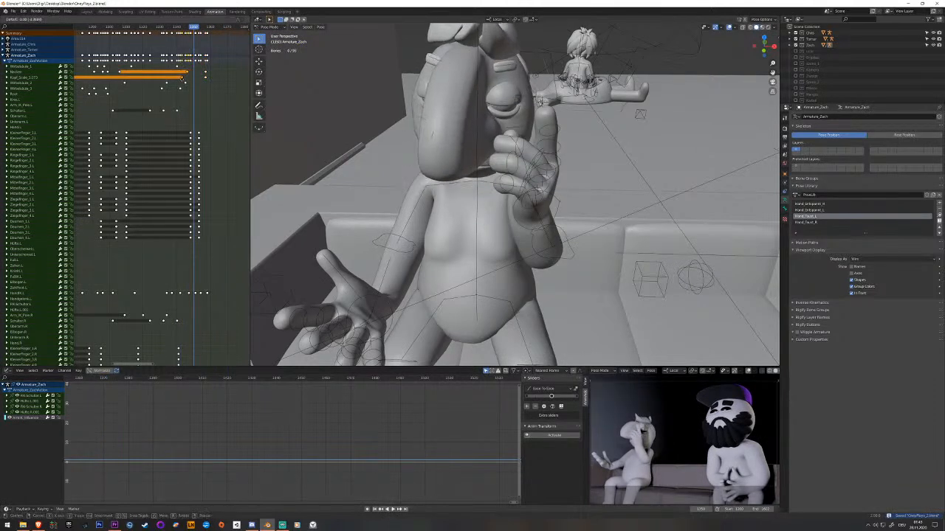
{"action": "left_click", "coordinate": [179, 77]}
Key an in-between pose for the head and neck bones, move those keys earlier, and play the motion.
{"action": "left_click_drag", "start_coordinate": [199, 75], "coordinate": [201, 76]}
{"action": "right_click", "coordinate": [476, 163]}
{"action": "right_click", "coordinate": [481, 179], "text": "shift"}
{"action": "key", "text": "i"}
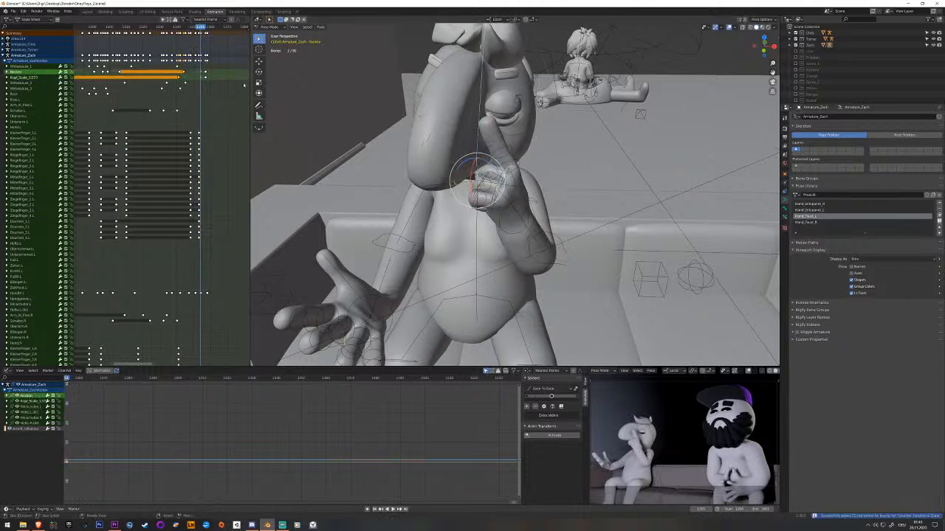
{"action": "key", "text": "g"}
{"action": "left_click", "coordinate": [193, 77]}
{"action": "left_click_drag", "start_coordinate": [192, 77], "coordinate": [177, 78]}
{"action": "key", "text": "space"}
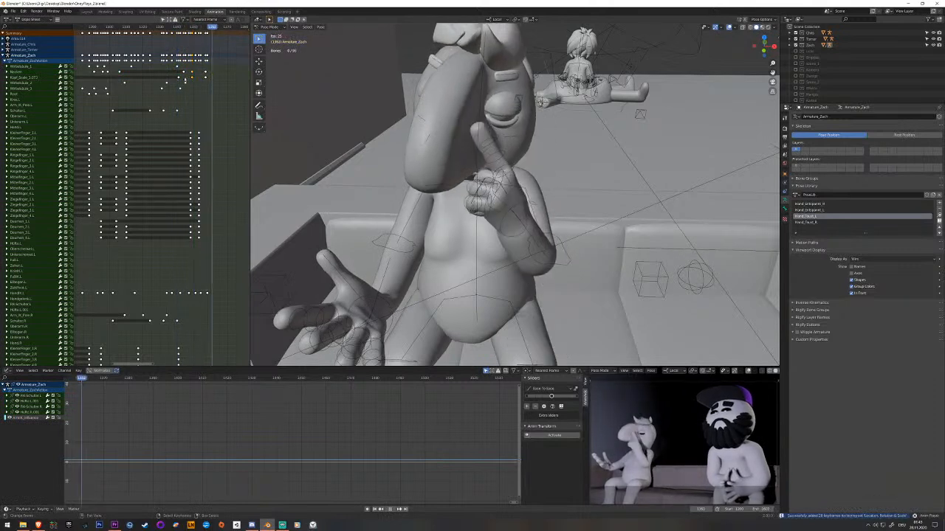
Save the file and replay the head turn from an earlier frame.
{"action": "key", "text": "ctrl+s"}
{"action": "key", "text": "space"}
{"action": "left_click_drag", "start_coordinate": [205, 78], "coordinate": [163, 88]}
{"action": "key", "text": "space"}
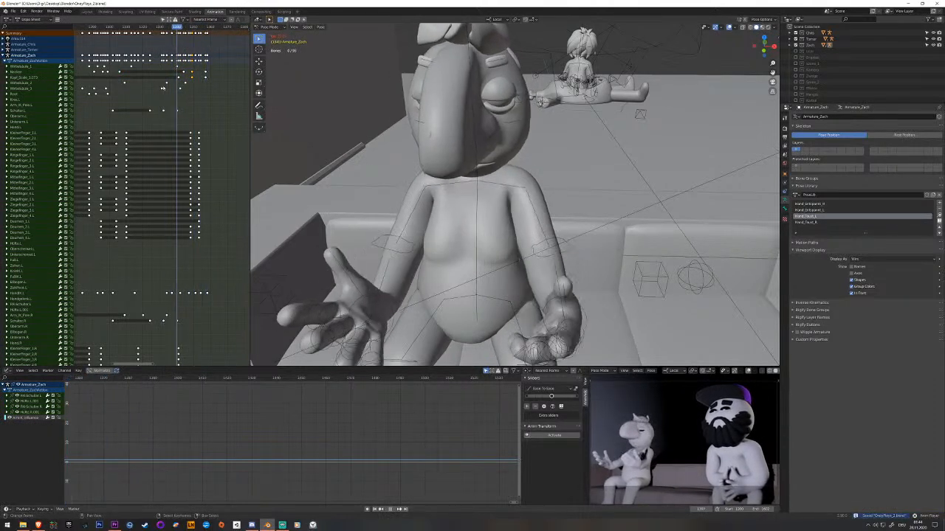
{"action": "key", "text": "ctrl+s"}
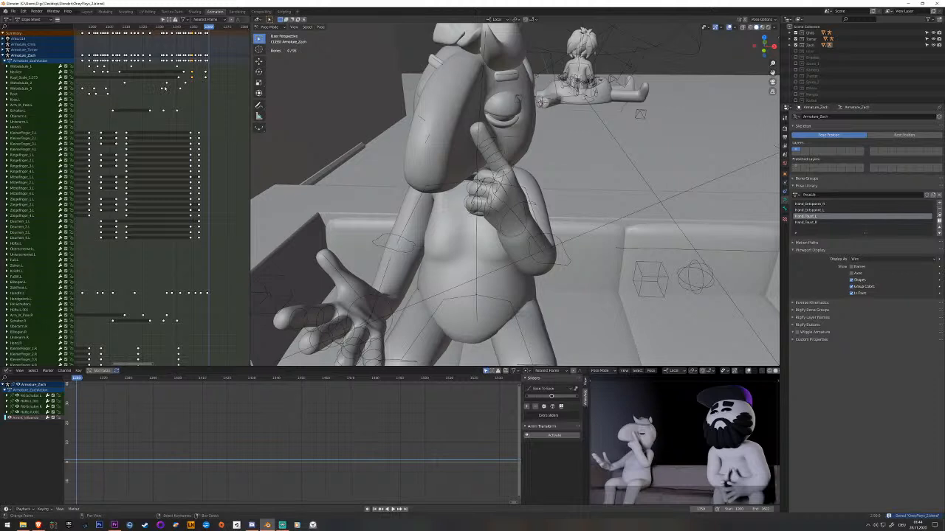
{"action": "key", "text": "ctrl+s"}
Frame both seated characters in the scene, step back one frame, and save the file.
{"action": "middle_click_drag", "start_coordinate": [450, 147], "coordinate": [363, 155]}
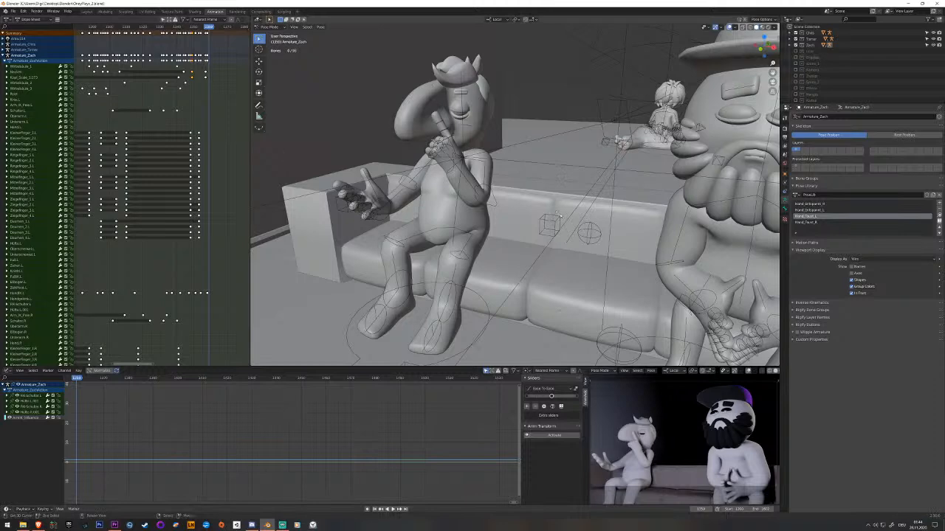
{"action": "scroll", "coordinate": [438, 216], "scroll_direction": "down", "scroll_amount": 2}
{"action": "scroll", "coordinate": [219, 224], "scroll_direction": "down", "scroll_amount": 13}
{"action": "middle_click_drag", "start_coordinate": [204, 223], "coordinate": [136, 223]}
{"action": "scroll", "coordinate": [137, 221], "scroll_direction": "down", "scroll_amount": 2}
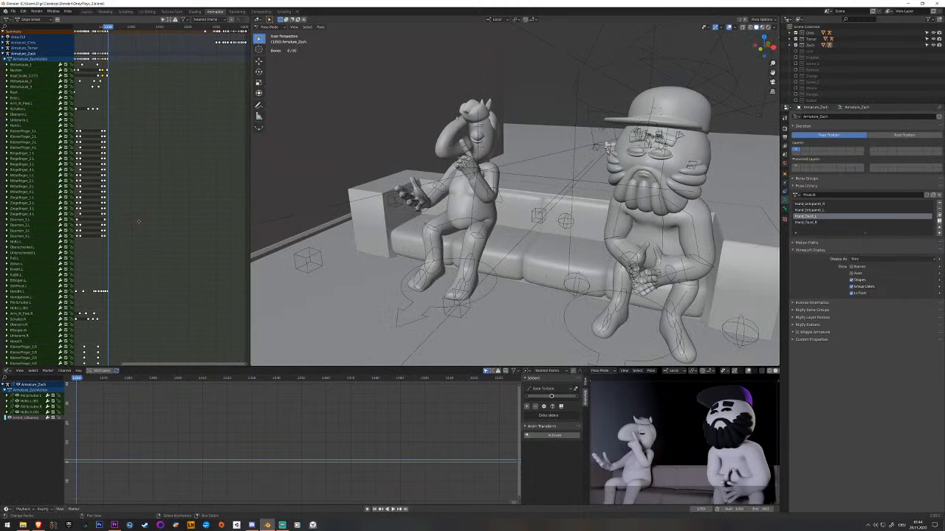
{"action": "middle_click_drag", "start_coordinate": [665, 194], "coordinate": [713, 210]}
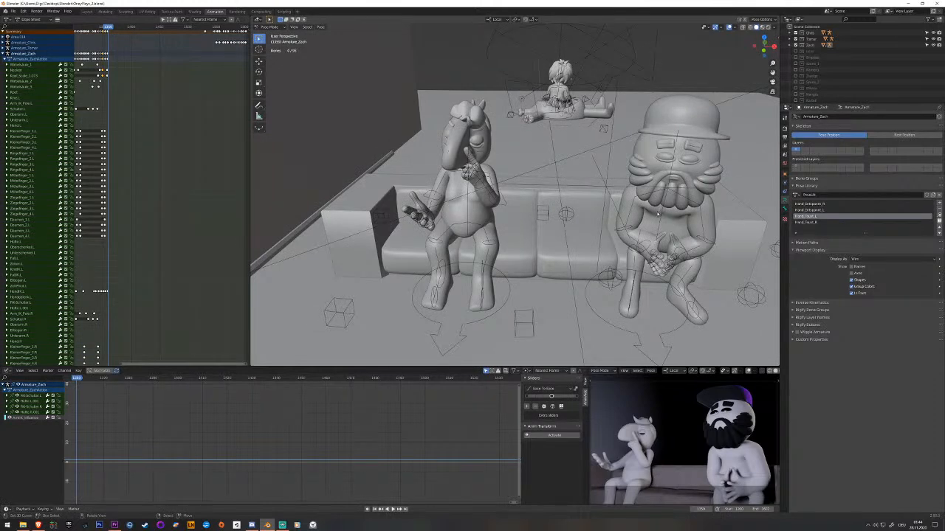
{"action": "key", "text": "Left"}
{"action": "key", "text": "ctrl+s"}
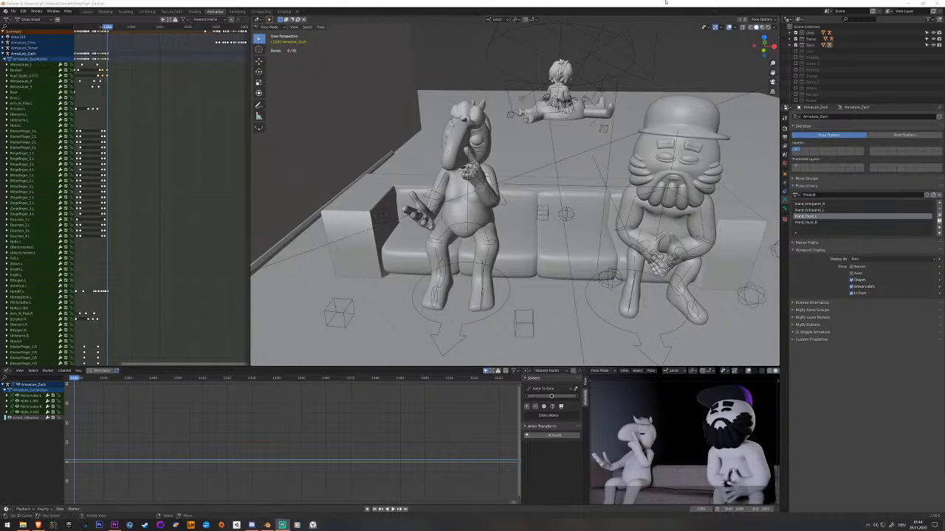
Select the upper spine bone and play the full gesture sequence from earlier frames to review the body motion.
{"action": "left_click", "coordinate": [470, 178]}
{"action": "scroll", "coordinate": [461, 182], "scroll_direction": "up", "scroll_amount": 3}
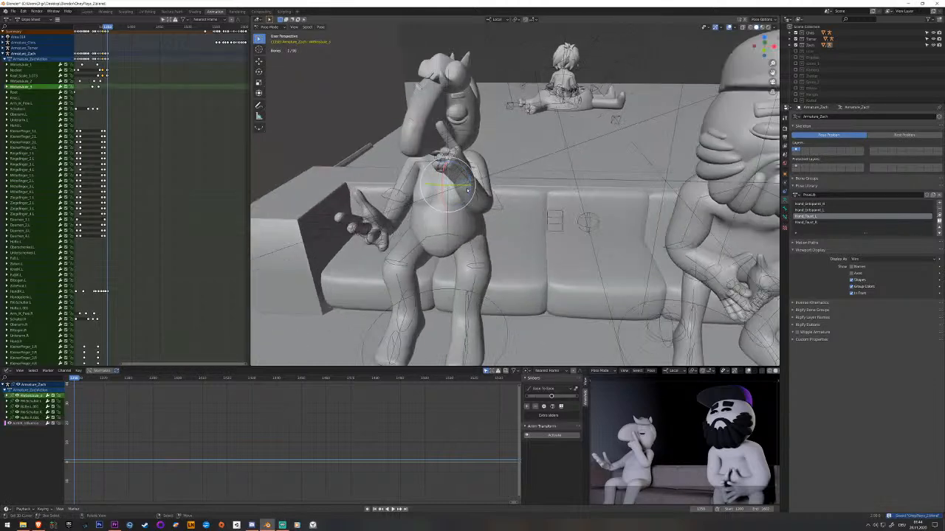
{"action": "middle_click_drag", "start_coordinate": [453, 185], "coordinate": [480, 190], "text": "shift"}
{"action": "scroll", "coordinate": [107, 134], "scroll_direction": "up", "scroll_amount": 9}
{"action": "middle_click_drag", "start_coordinate": [79, 155], "coordinate": [198, 166]}
{"action": "left_click", "coordinate": [150, 128]}
{"action": "key", "text": "space"}
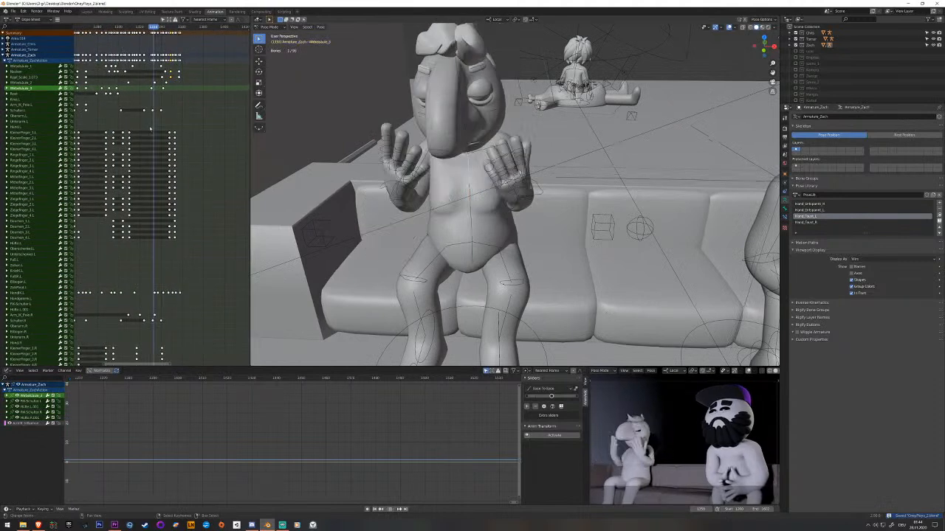
{"action": "key", "text": "space"}
{"action": "middle_click_drag", "start_coordinate": [150, 128], "coordinate": [189, 120]}
{"action": "left_click_drag", "start_coordinate": [151, 134], "coordinate": [105, 144]}
{"action": "key", "text": "space"}
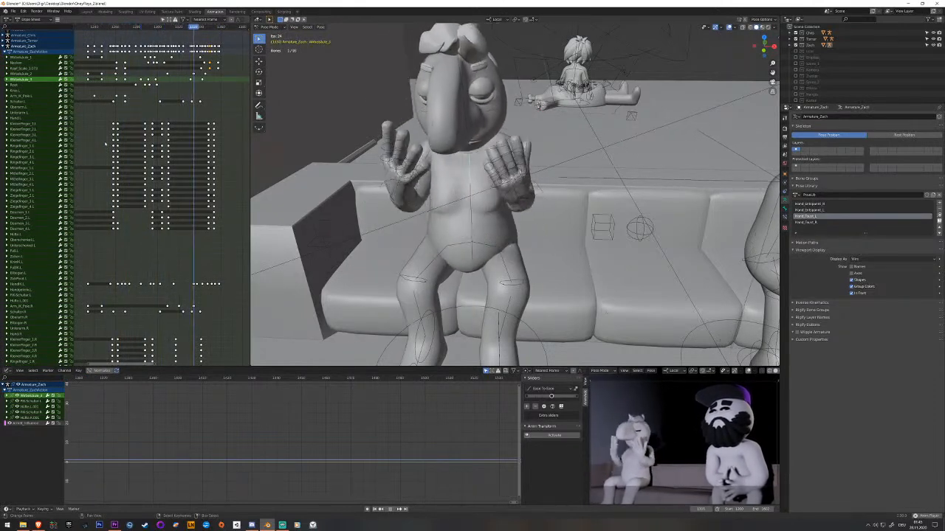
{"action": "key", "text": "space"}
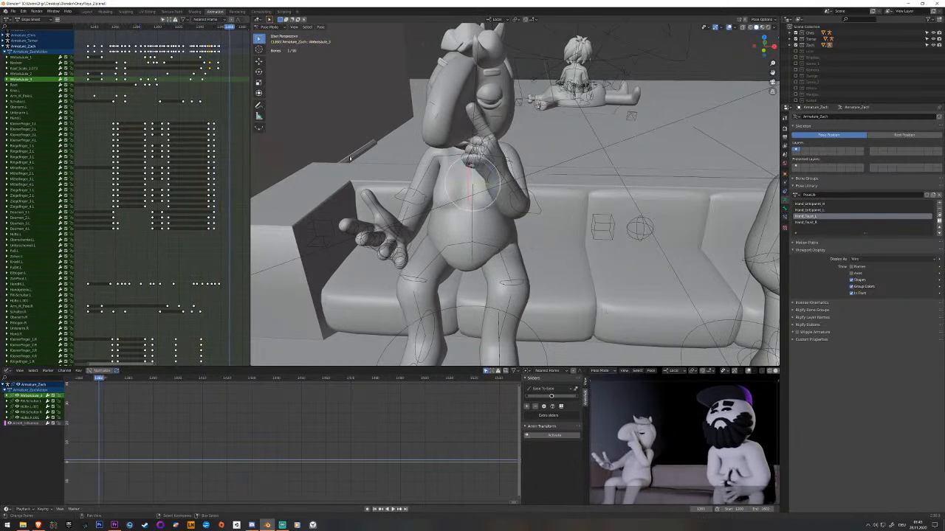
Select the right hand control and review its motion from a side angle by playing the sequence from an earlier frame.
{"action": "right_click", "coordinate": [410, 232]}
{"action": "middle_click_drag", "start_coordinate": [411, 230], "coordinate": [362, 209]}
{"action": "left_click", "coordinate": [136, 163]}
{"action": "key", "text": "space"}
{"action": "key", "text": "space"}
{"action": "left_click", "coordinate": [120, 159]}
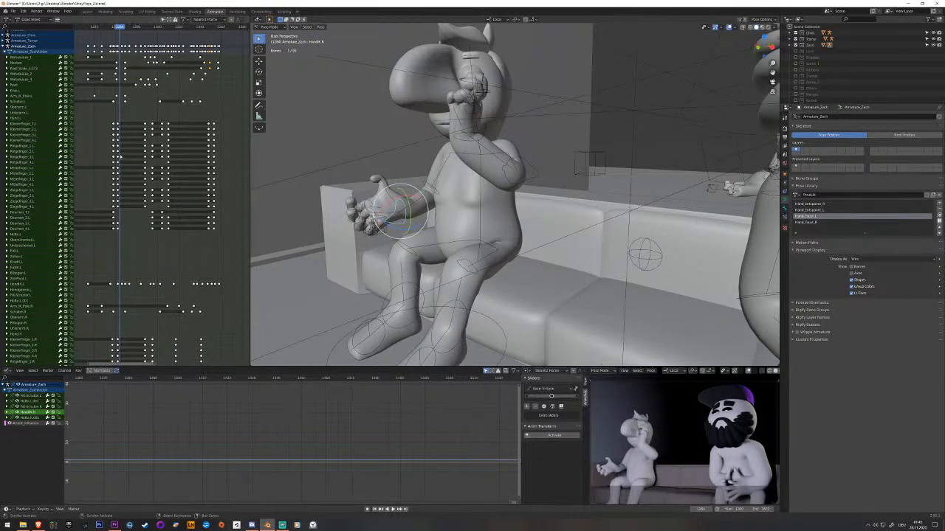
{"action": "scroll", "coordinate": [120, 157], "scroll_direction": "up", "scroll_amount": 1}
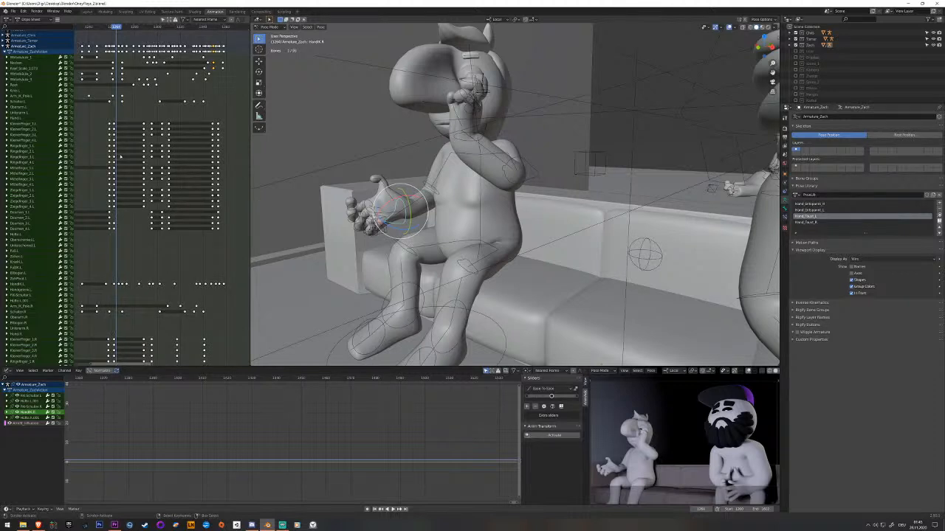
{"action": "key", "text": "space"}
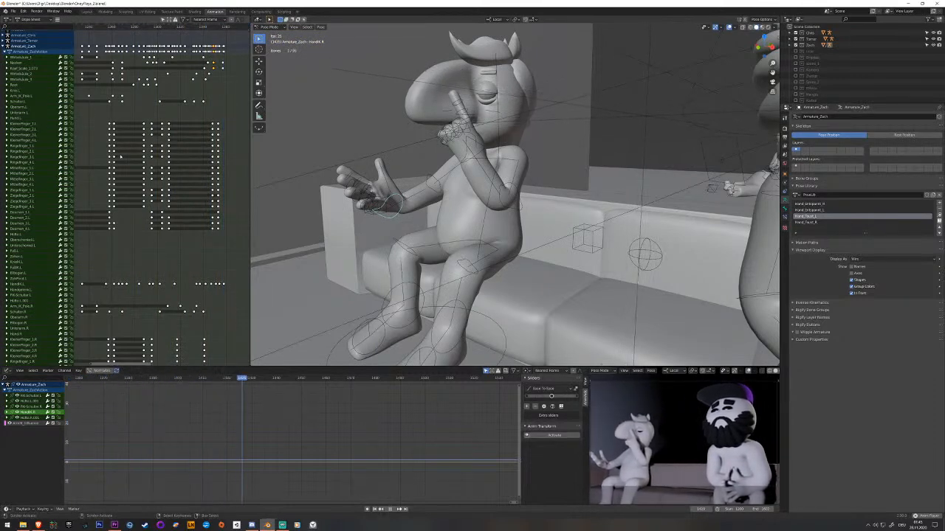
{"action": "key", "text": "space"}
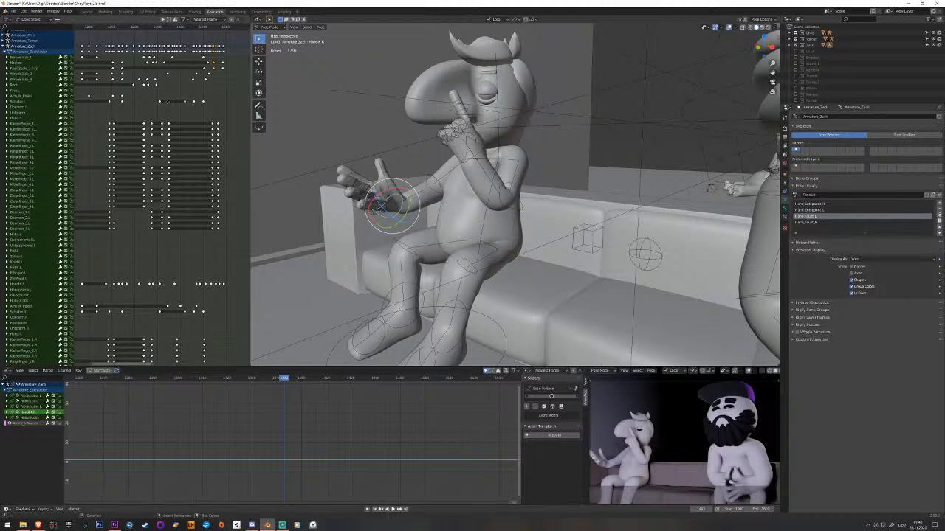
Replay the hand gesture from different frames to review how it ends.
{"action": "middle_click_drag", "start_coordinate": [223, 133], "coordinate": [122, 143]}
{"action": "left_click", "coordinate": [184, 155]}
{"action": "key", "text": "space"}
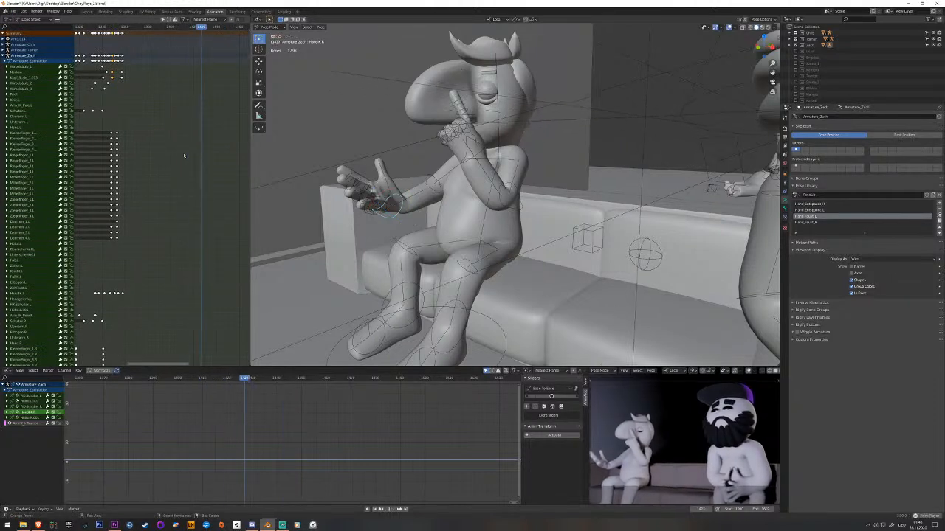
{"action": "left_click", "coordinate": [135, 177]}
{"action": "key", "text": "space"}
At a frame after the last hand keyframe, select the left hand control and lower it vertically toward the lap.
{"action": "left_click", "coordinate": [150, 175]}
{"action": "scroll", "coordinate": [478, 196], "scroll_direction": "up", "scroll_amount": 2}
{"action": "middle_click_drag", "start_coordinate": [478, 196], "coordinate": [480, 173]}
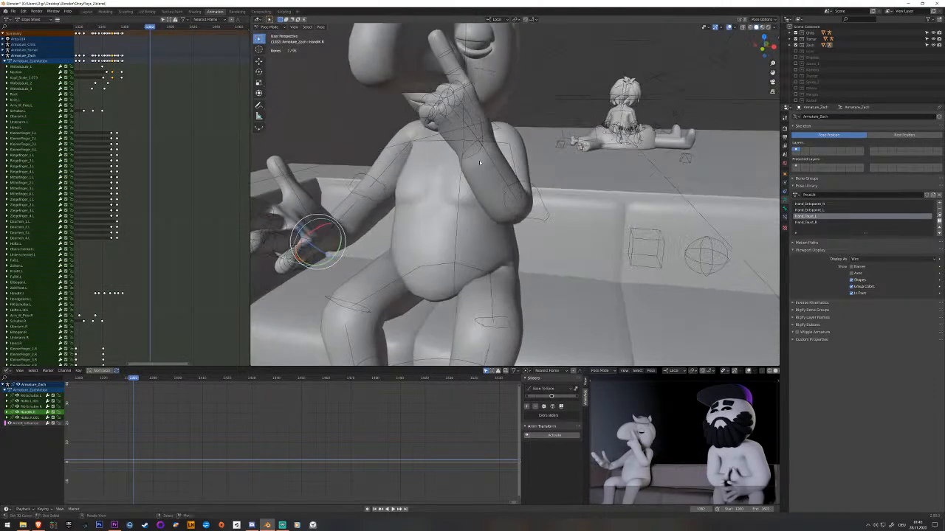
{"action": "left_click", "coordinate": [478, 151]}
{"action": "scroll", "coordinate": [478, 157], "scroll_direction": "down", "scroll_amount": 3}
{"action": "middle_click_drag", "start_coordinate": [536, 199], "coordinate": [476, 209]}
{"action": "key", "text": "g"}
{"action": "key", "text": "z"}
{"action": "left_click", "coordinate": [509, 195]}
{"action": "scroll", "coordinate": [508, 196], "scroll_direction": "up", "scroll_amount": 2}
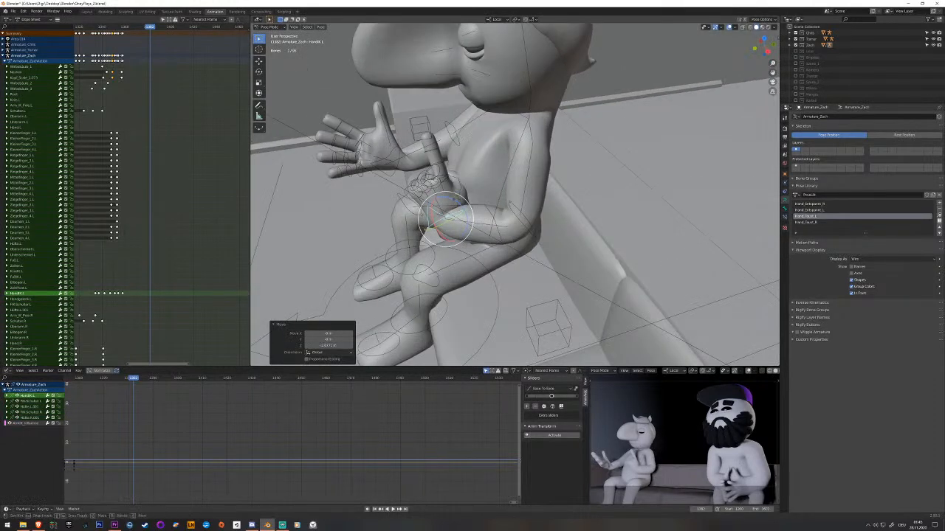
{"action": "key", "text": "r"}
{"action": "key", "text": "r"}
{"action": "left_click", "coordinate": [452, 214]}
{"action": "key", "text": "ctrl+z"}
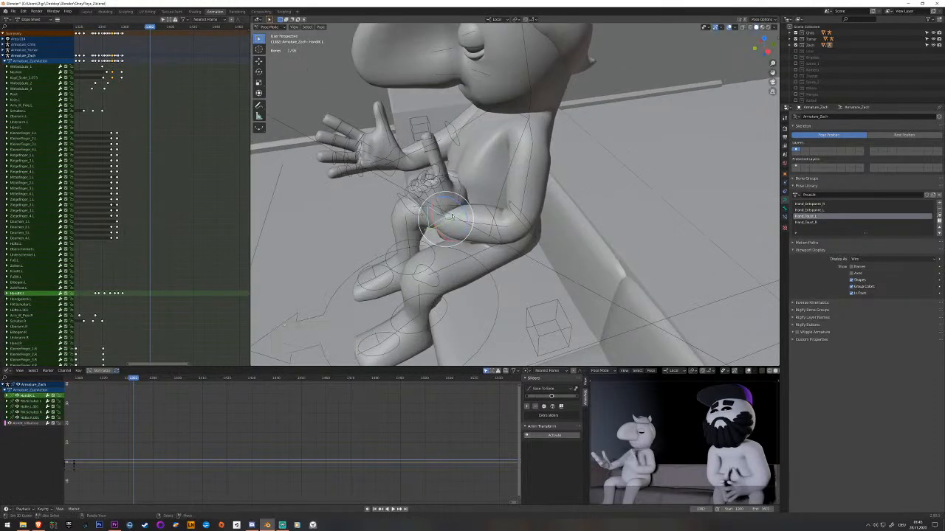
{"action": "key", "text": "r"}
{"action": "key", "text": "r"}
{"action": "left_click", "coordinate": [450, 210]}
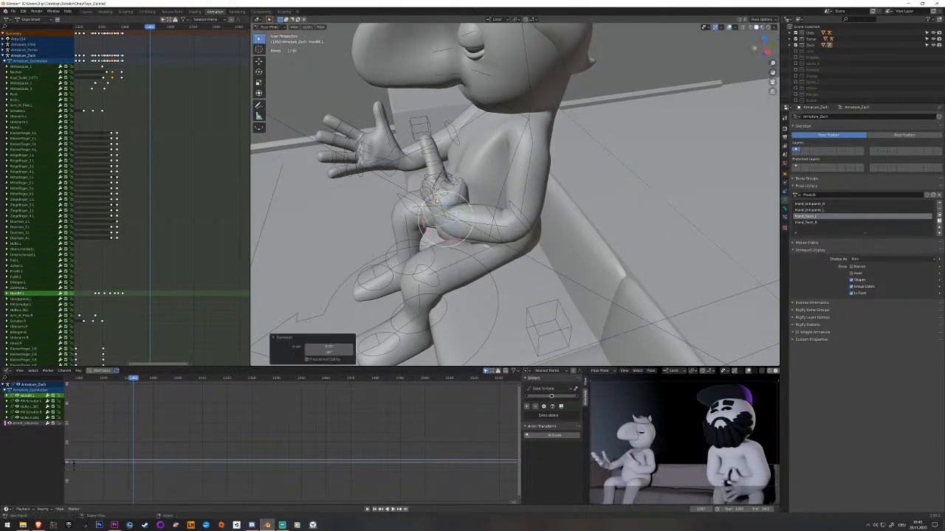
{"action": "key", "text": "ctrl+z"}
Rotate the left hand control on its local axis, place the hand over the lap, and keyframe it.
{"action": "scroll", "coordinate": [450, 209], "scroll_direction": "up", "scroll_amount": 2}
{"action": "left_click_drag", "start_coordinate": [429, 215], "coordinate": [407, 209]}
{"action": "middle_click_drag", "start_coordinate": [407, 209], "coordinate": [515, 258]}
{"action": "key", "text": "g"}
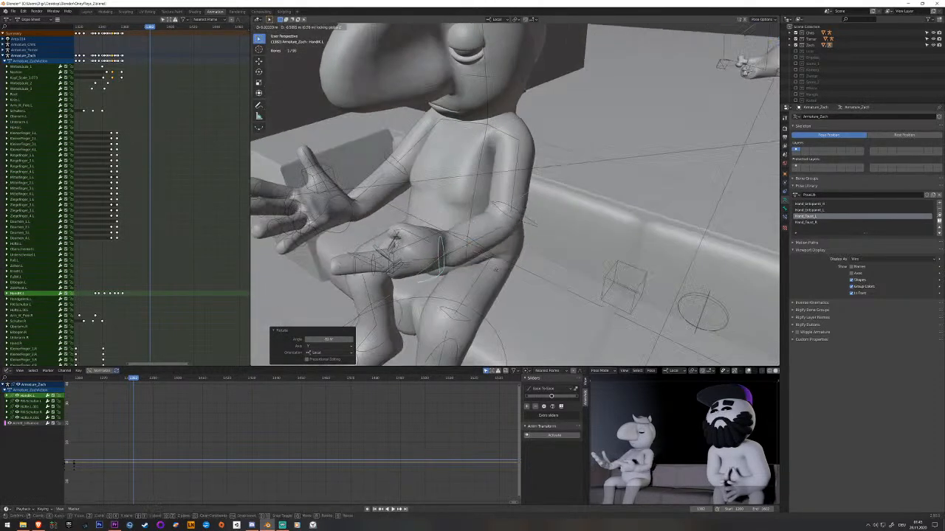
{"action": "left_click", "coordinate": [496, 273]}
{"action": "middle_click_drag", "start_coordinate": [526, 242], "coordinate": [595, 148]}
Select the left finger bones, clear their rotation to straighten the fingers, and keyframe them.
{"action": "key", "text": "shift+z"}
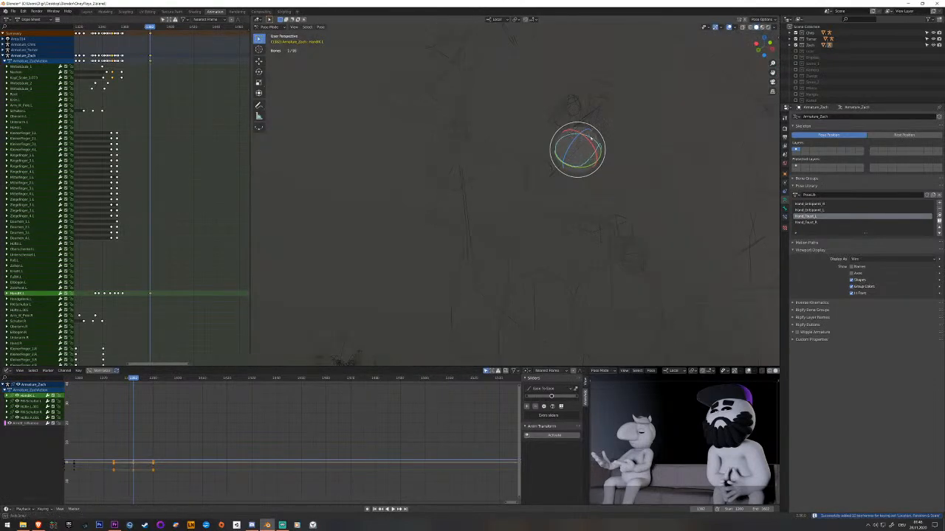
{"action": "key", "text": "shift+z"}
{"action": "key", "text": "c"}
{"action": "mouse_move", "coordinate": [567, 121]}
{"action": "left_mouse_down"}
{"action": "mouse_move", "coordinate": [559, 141]}
{"action": "mouse_move", "coordinate": [601, 149]}
{"action": "mouse_move", "coordinate": [583, 131]}
{"action": "left_mouse_up"}
{"action": "middle_click", "coordinate": [580, 162]}
{"action": "key", "text": "alt+r"}
{"action": "middle_click_drag", "start_coordinate": [601, 105], "coordinate": [537, 164]}
{"action": "key", "text": "i"}
Replay the left hand's motion from the pointing gesture into the lowered open pose.
{"action": "mouse_move", "coordinate": [143, 183]}
{"action": "left_mouse_down"}
{"action": "mouse_move", "coordinate": [127, 185]}
{"action": "mouse_move", "coordinate": [150, 198]}
{"action": "left_mouse_up"}
{"action": "key", "text": "space"}
{"action": "key", "text": "space"}
{"action": "key", "text": "space"}
{"action": "left_click", "coordinate": [150, 177]}
Shift the new left hand and finger keyframes to an earlier frame and save the file.
{"action": "middle_click_drag", "start_coordinate": [158, 133], "coordinate": [170, 133]}
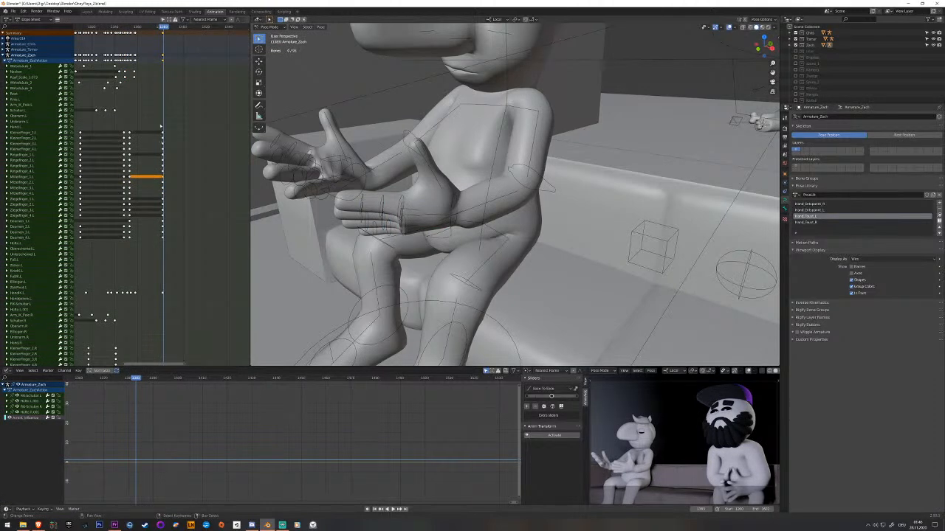
{"action": "left_click_drag", "start_coordinate": [163, 302], "coordinate": [167, 299]}
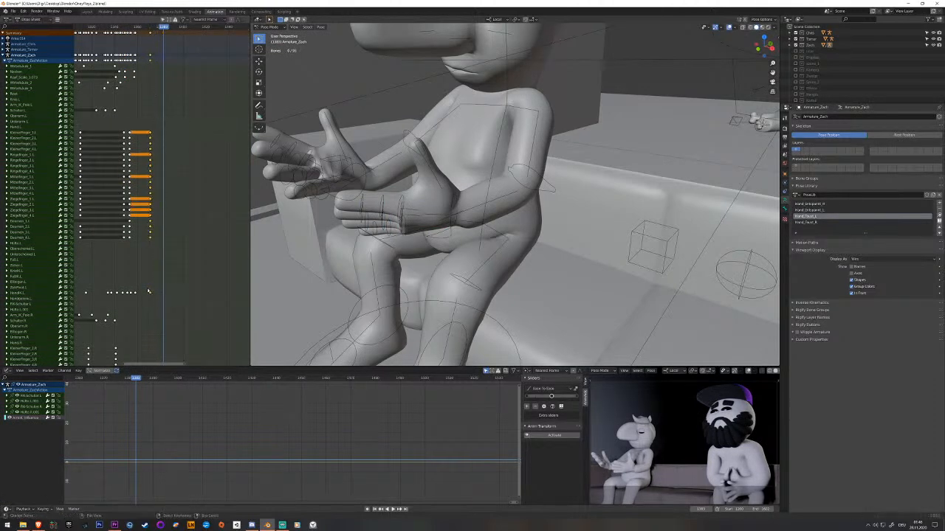
{"action": "key", "text": "space"}
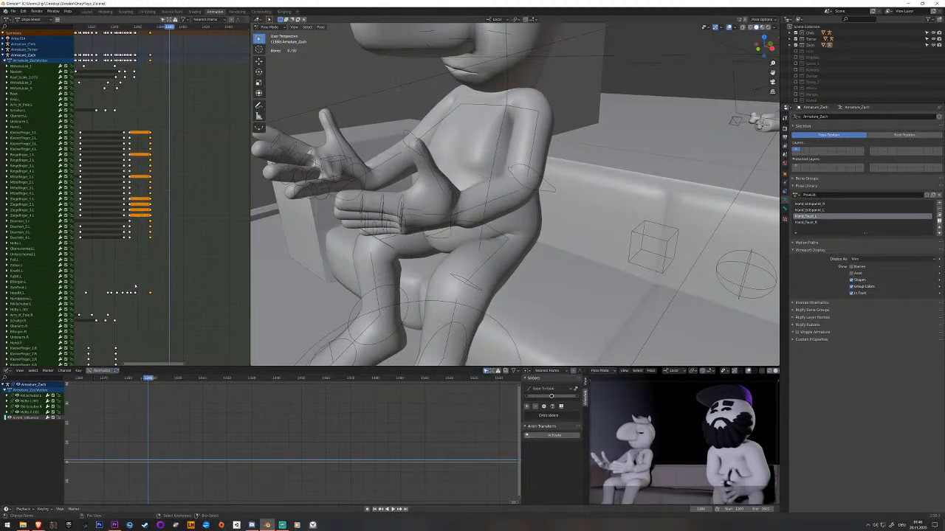
{"action": "middle_click_drag", "start_coordinate": [446, 191], "coordinate": [522, 196]}
{"action": "middle_click_drag", "start_coordinate": [428, 207], "coordinate": [525, 43]}
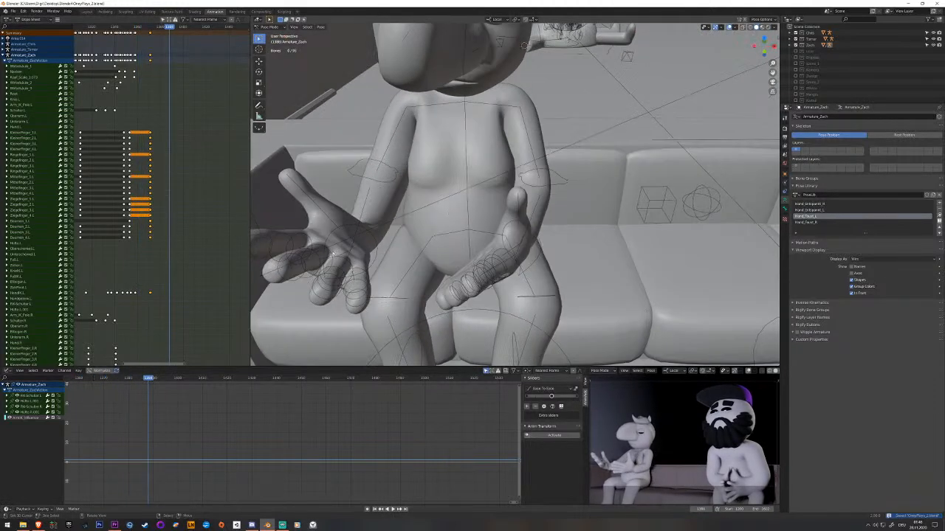
At the frame of the shifted keys, select the right hand and finger bones, apply the Hand_Faust_R library pose, and keyframe them.
{"action": "right_click", "coordinate": [370, 239]}
{"action": "middle_click_drag", "start_coordinate": [369, 238], "coordinate": [381, 190]}
{"action": "left_click_drag", "start_coordinate": [168, 213], "coordinate": [151, 213]}
{"action": "key", "text": "alt+a"}
{"action": "key", "text": "c"}
{"action": "left_click_drag", "start_coordinate": [386, 171], "coordinate": [332, 124]}
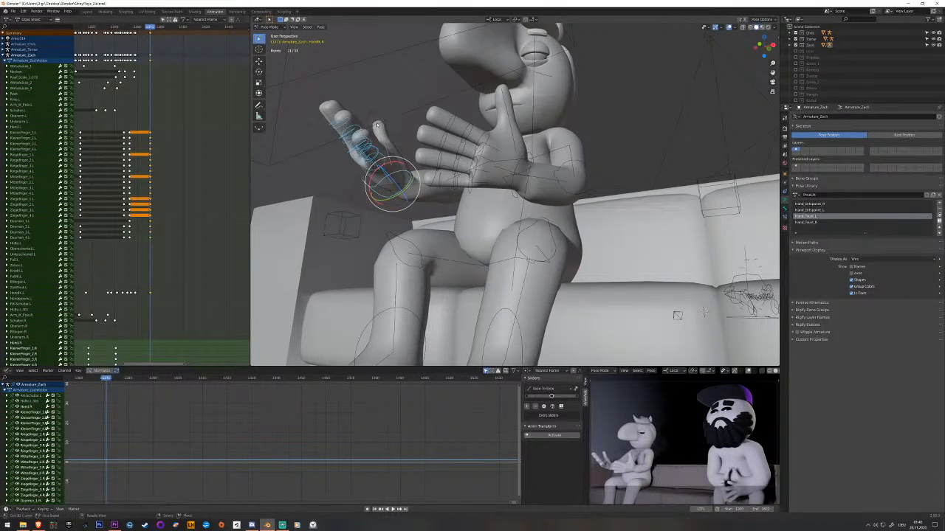
{"action": "left_click", "coordinate": [815, 222]}
{"action": "left_click", "coordinate": [939, 215]}
{"action": "middle_click_drag", "start_coordinate": [413, 125], "coordinate": [436, 174]}
{"action": "left_click", "coordinate": [384, 179], "text": "shift"}
{"action": "key", "text": "i"}
Rotate the right hand control and move it horizontally to meet the left hand over the lap.
{"action": "middle_click_drag", "start_coordinate": [185, 155], "coordinate": [207, 142]}
{"action": "middle_click_drag", "start_coordinate": [406, 188], "coordinate": [486, 211]}
{"action": "left_click", "coordinate": [476, 220]}
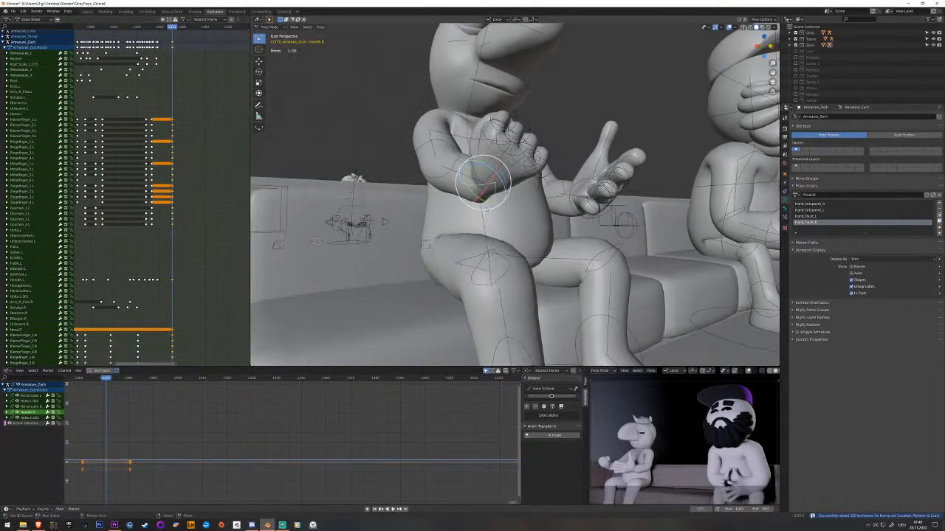
{"action": "left_click_drag", "start_coordinate": [500, 174], "coordinate": [499, 208]}
{"action": "middle_click_drag", "start_coordinate": [499, 208], "coordinate": [440, 211]}
{"action": "left_click_drag", "start_coordinate": [399, 195], "coordinate": [443, 195]}
{"action": "middle_click_drag", "start_coordinate": [443, 195], "coordinate": [453, 242]}
{"action": "key", "text": "g"}
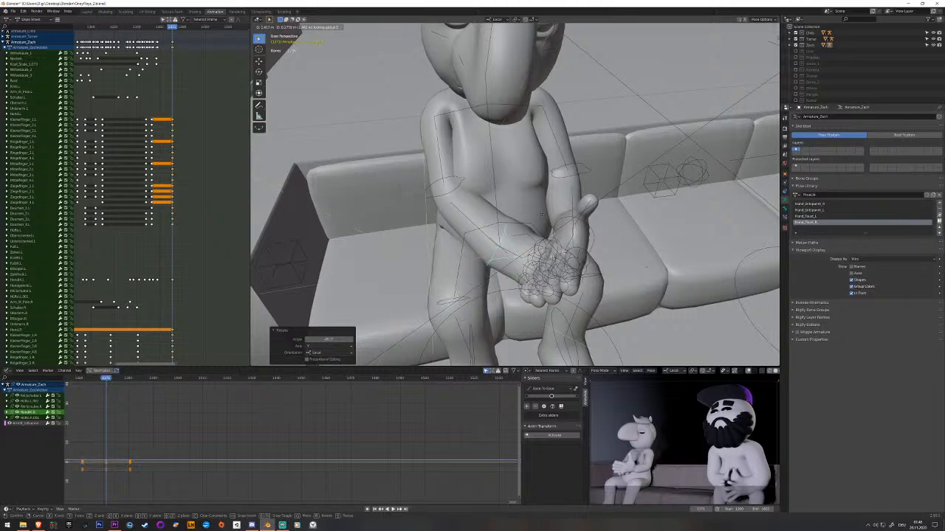
{"action": "left_click", "coordinate": [519, 220]}
Adjust the right hand's height against the left hand along the global Z axis and keyframe it.
{"action": "middle_click_drag", "start_coordinate": [519, 221], "coordinate": [461, 211]}
{"action": "key", "text": "g"}
{"action": "key", "text": "z"}
{"action": "left_click", "coordinate": [544, 183]}
{"action": "key", "text": "i"}
Select the right elbow's pole control, raise it along the global Z axis, and keyframe it.
{"action": "right_click", "coordinate": [329, 191]}
{"action": "middle_click_drag", "start_coordinate": [329, 194], "coordinate": [356, 211]}
{"action": "key", "text": "g"}
{"action": "key", "text": "z"}
{"action": "left_click", "coordinate": [365, 56]}
{"action": "scroll", "coordinate": [376, 70], "scroll_direction": "down", "scroll_amount": 4}
{"action": "middle_click_drag", "start_coordinate": [521, 216], "coordinate": [549, 204]}
{"action": "key", "text": "i"}
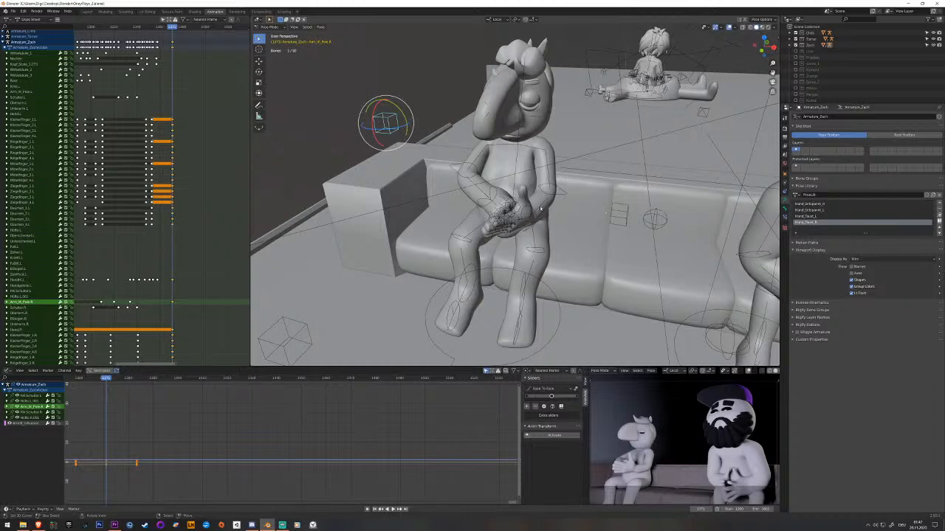
Rotate the spine bones from the lowest one upward to adjust the torso's lean, and keyframe them.
{"action": "key", "text": "alt+a"}
{"action": "right_click", "coordinate": [518, 184]}
{"action": "middle_click_drag", "start_coordinate": [521, 200], "coordinate": [510, 220]}
{"action": "right_click", "coordinate": [518, 216]}
{"action": "left_click_drag", "start_coordinate": [510, 213], "coordinate": [527, 215]}
{"action": "key", "text": "i"}
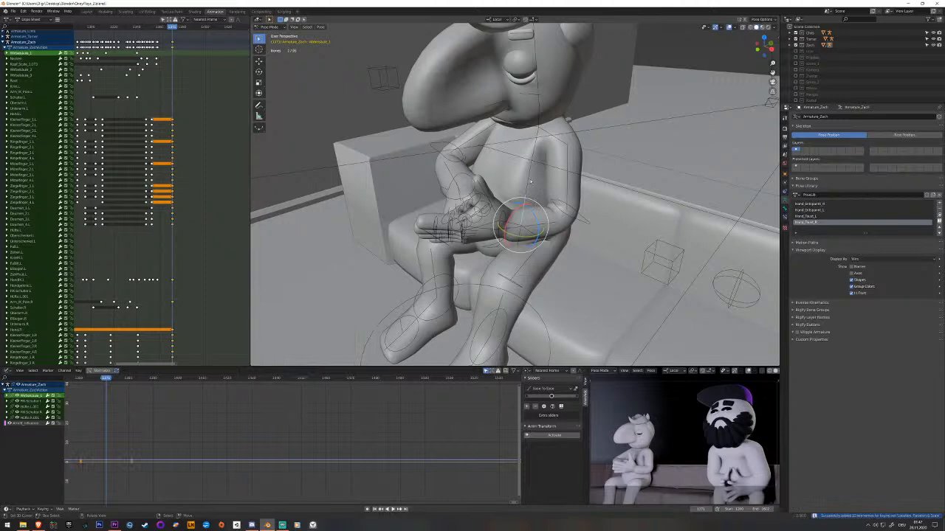
{"action": "middle_click_drag", "start_coordinate": [529, 185], "coordinate": [523, 185]}
{"action": "left_click_drag", "start_coordinate": [520, 199], "coordinate": [521, 184]}
{"action": "key", "text": "i"}
Select both hand controls, reposition the joined hands in front of the belly, and keyframe them.
{"action": "left_click", "coordinate": [506, 220]}
{"action": "middle_click_drag", "start_coordinate": [507, 220], "coordinate": [528, 181]}
{"action": "left_click", "coordinate": [483, 176], "text": "shift"}
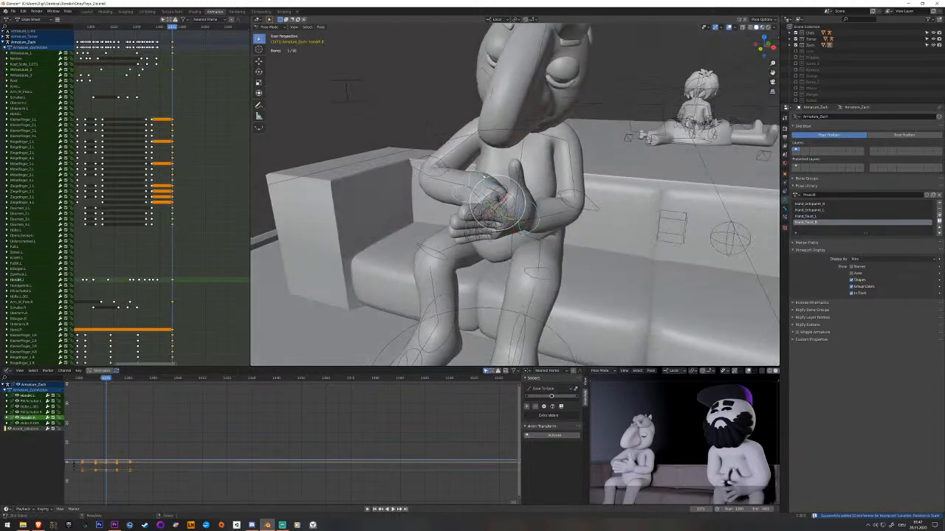
{"action": "key", "text": "g"}
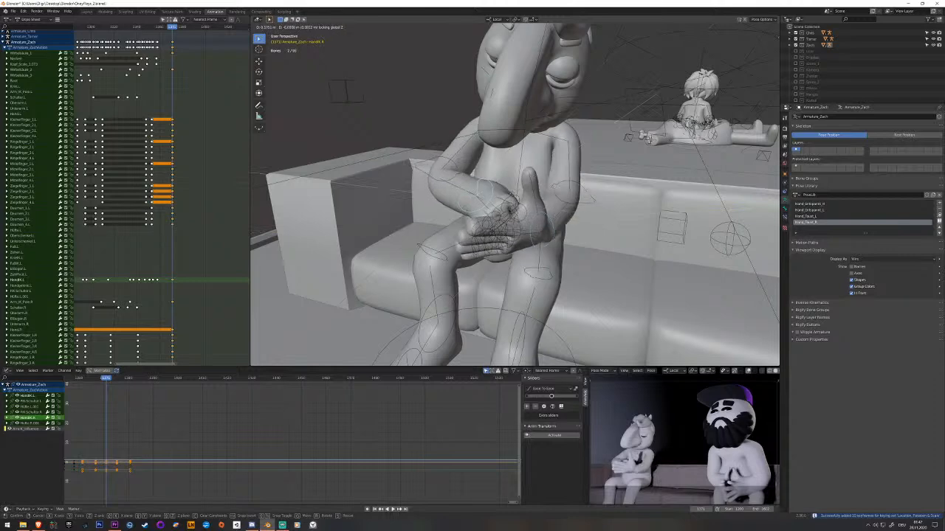
{"action": "left_click", "coordinate": [546, 194]}
{"action": "middle_click_drag", "start_coordinate": [607, 226], "coordinate": [629, 208]}
{"action": "key", "text": "g"}
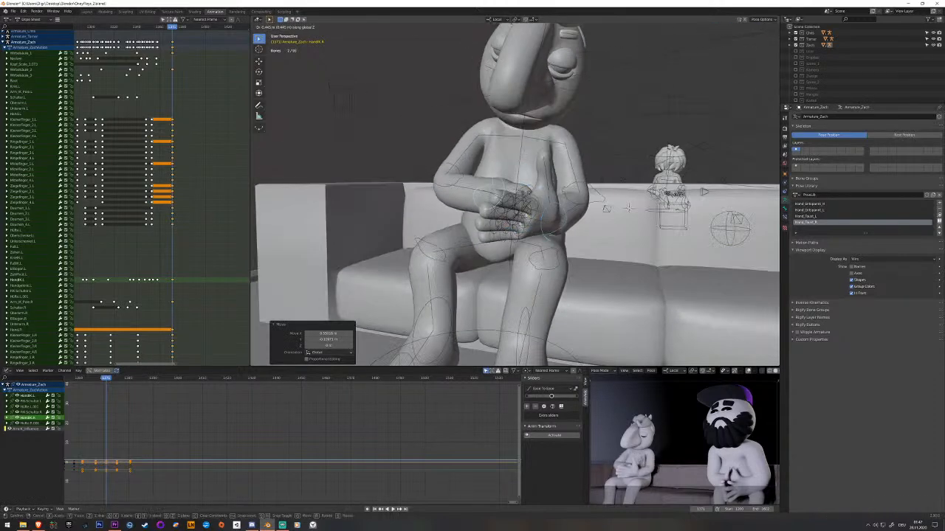
{"action": "left_click", "coordinate": [628, 213]}
{"action": "middle_click_drag", "start_coordinate": [565, 196], "coordinate": [499, 233]}
{"action": "key", "text": "i"}
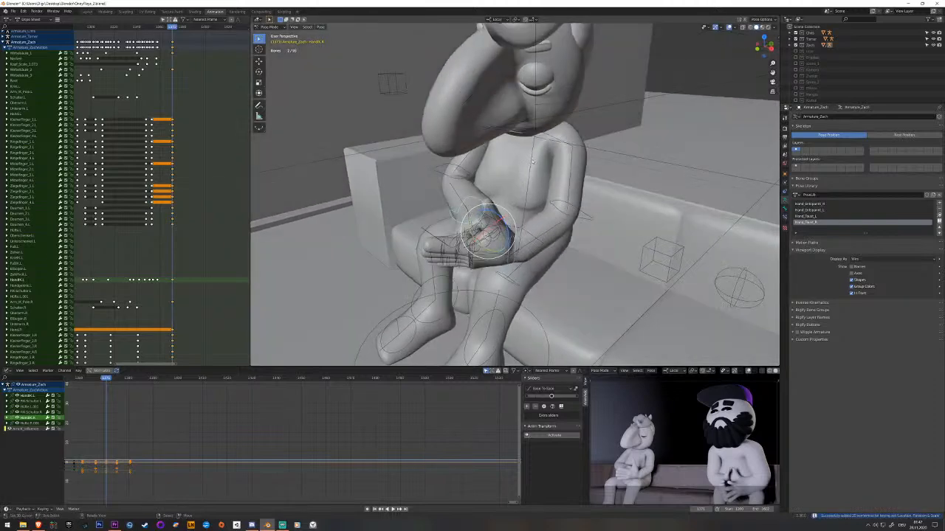
Rotate the upper spine bone slightly to refine the torso pose and keyframe it.
{"action": "right_click", "coordinate": [533, 147]}
{"action": "middle_click_drag", "start_coordinate": [533, 148], "coordinate": [524, 156]}
{"action": "left_click_drag", "start_coordinate": [526, 151], "coordinate": [526, 156]}
{"action": "key", "text": "i"}
Readjust the height of the right elbow's pole control along the global Z axis.
{"action": "middle_click_drag", "start_coordinate": [525, 156], "coordinate": [610, 128]}
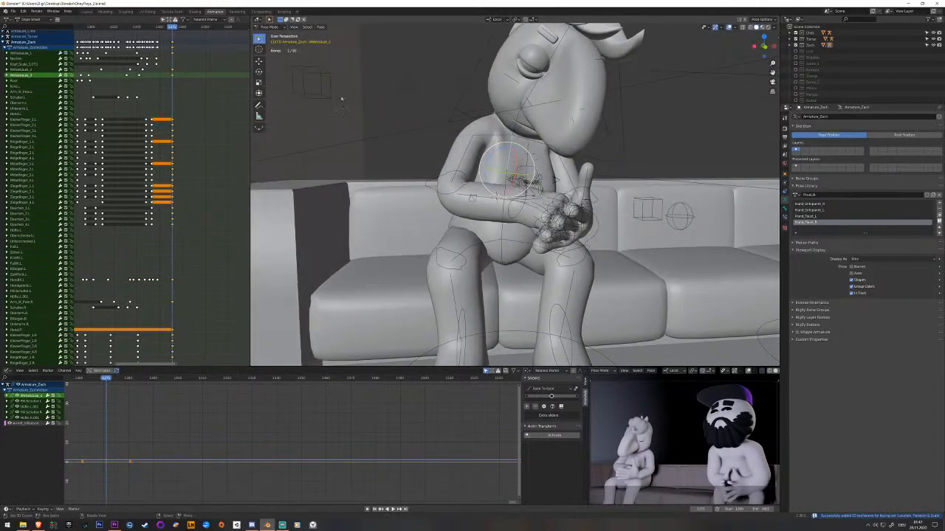
{"action": "right_click", "coordinate": [327, 92]}
{"action": "middle_click_drag", "start_coordinate": [399, 179], "coordinate": [552, 95]}
{"action": "key", "text": "g"}
{"action": "key", "text": "z"}
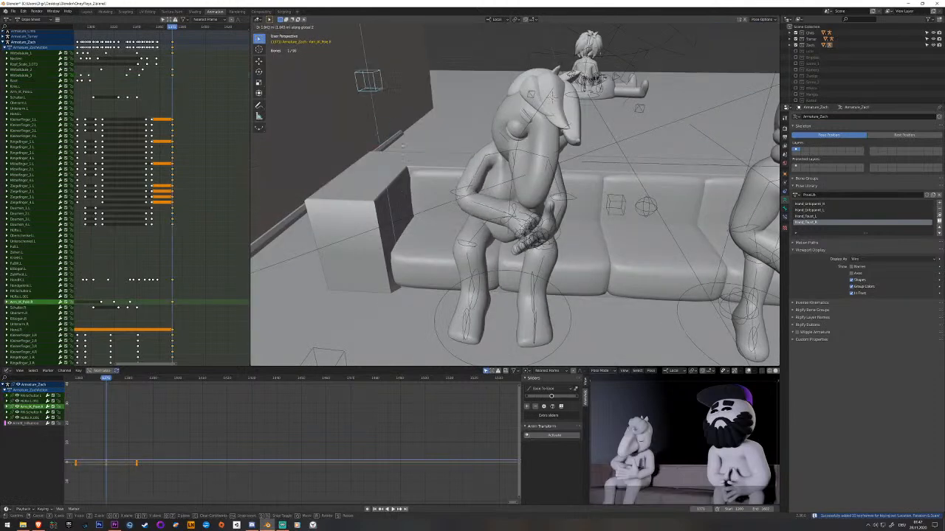
{"action": "left_click", "coordinate": [400, 144]}
{"action": "middle_click_drag", "start_coordinate": [400, 143], "coordinate": [463, 152]}
Rotate the right shoulder bone slightly and keyframe it.
{"action": "right_click", "coordinate": [496, 155]}
{"action": "left_click_drag", "start_coordinate": [500, 138], "coordinate": [502, 136]}
{"action": "key", "text": "i"}
{"action": "middle_click_drag", "start_coordinate": [509, 144], "coordinate": [484, 152]}
Select the left shoulder bone, enlarge the seated character in the camera preview, and replay the transition from an earlier frame.
{"action": "right_click", "coordinate": [540, 153]}
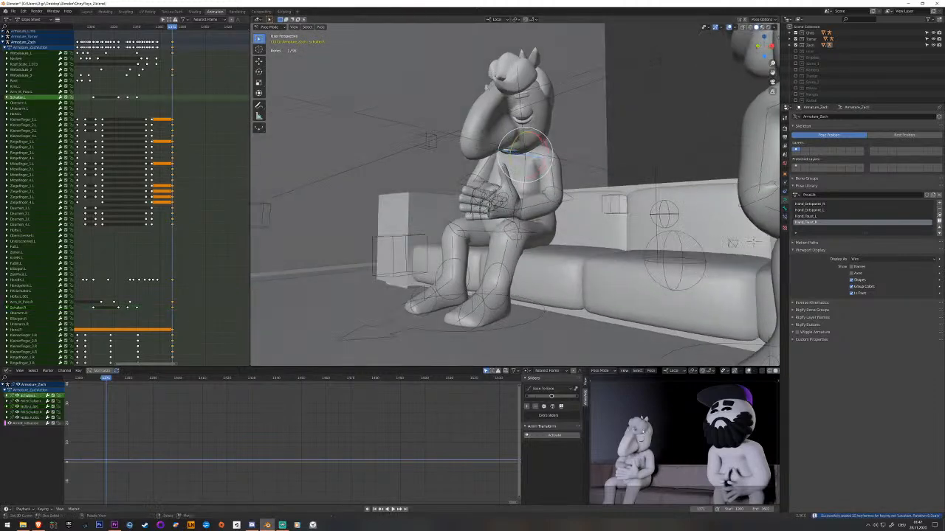
{"action": "scroll", "coordinate": [647, 465], "scroll_direction": "up", "scroll_amount": 6}
{"action": "middle_click_drag", "start_coordinate": [648, 466], "coordinate": [749, 413], "text": "shift"}
{"action": "scroll", "coordinate": [709, 431], "scroll_direction": "down", "scroll_amount": 2}
{"action": "middle_click_drag", "start_coordinate": [666, 409], "coordinate": [675, 437], "text": "shift"}
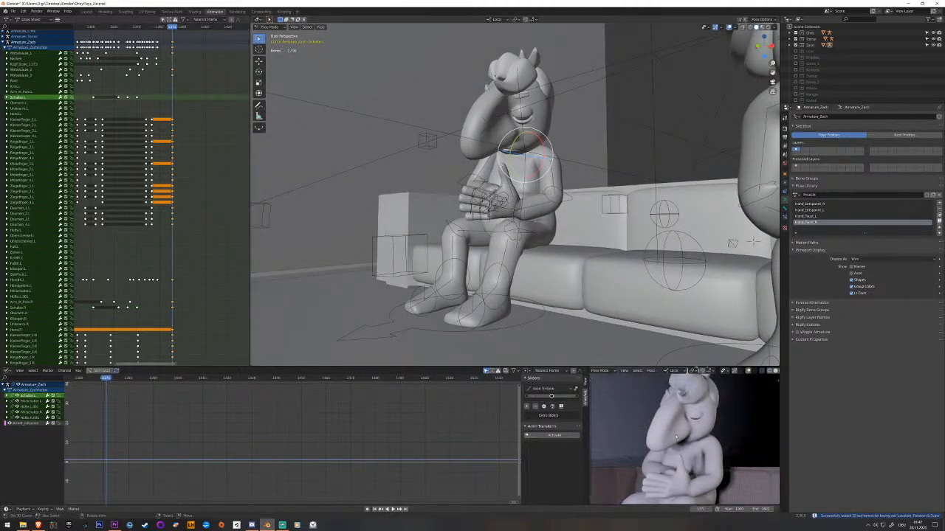
{"action": "middle_click_drag", "start_coordinate": [461, 168], "coordinate": [468, 198]}
{"action": "left_click_drag", "start_coordinate": [169, 163], "coordinate": [141, 160]}
{"action": "key", "text": "space"}
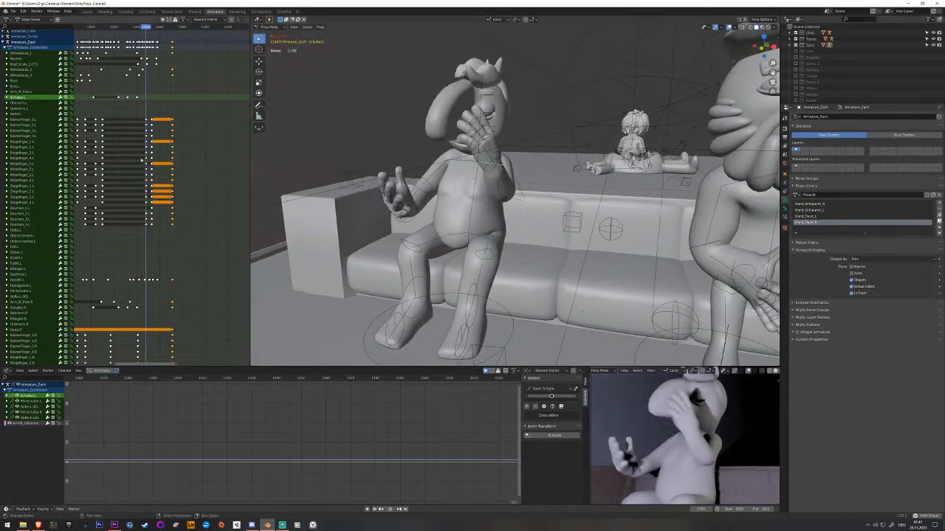
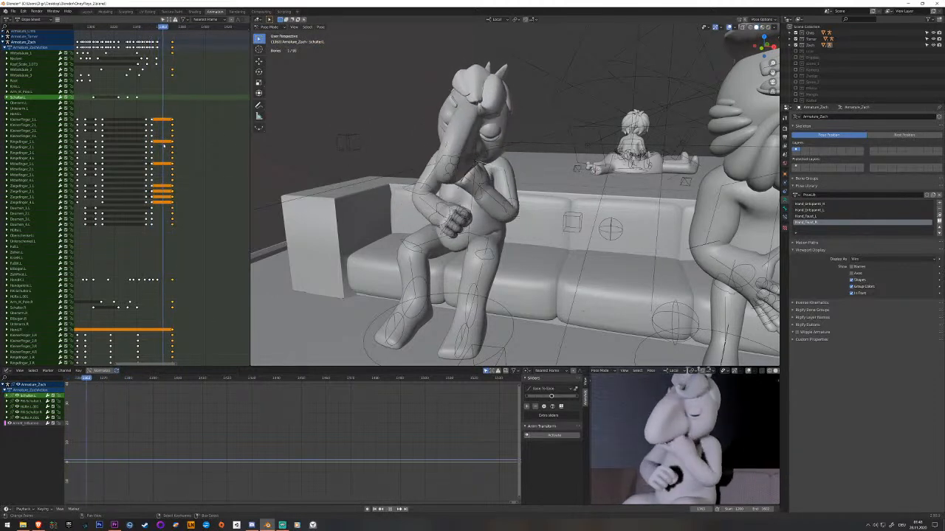
Scrub and play back the transition from the pointing gesture to the lap pose to check the head and hand motion.
{"action": "left_click_drag", "start_coordinate": [164, 146], "coordinate": [165, 133]}
{"action": "left_click", "coordinate": [25, 65]}
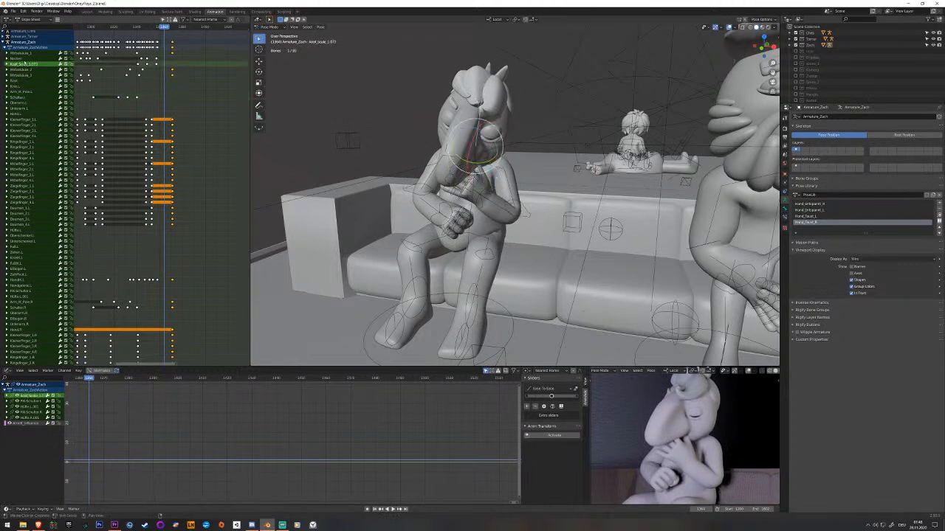
{"action": "right_click", "coordinate": [482, 178]}
{"action": "right_click", "coordinate": [482, 178]}
{"action": "left_click_drag", "start_coordinate": [166, 80], "coordinate": [171, 77]}
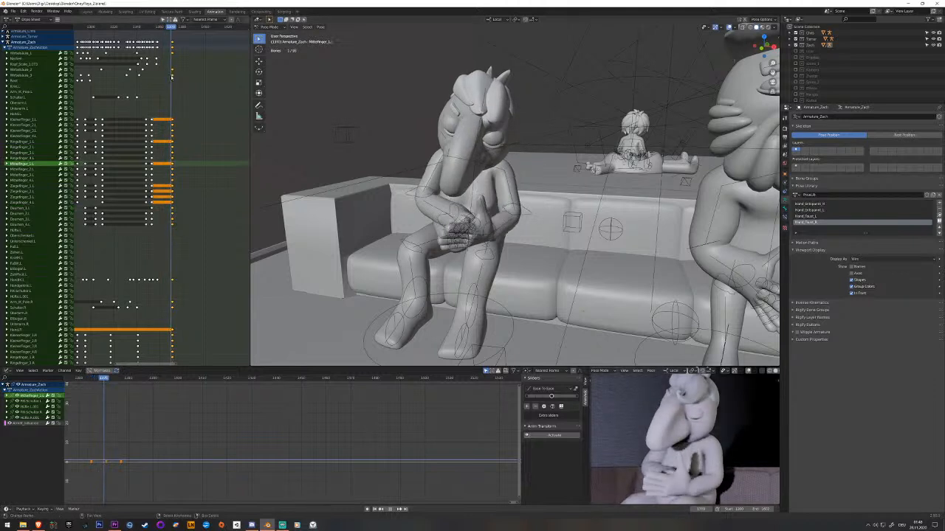
{"action": "key", "text": "space"}
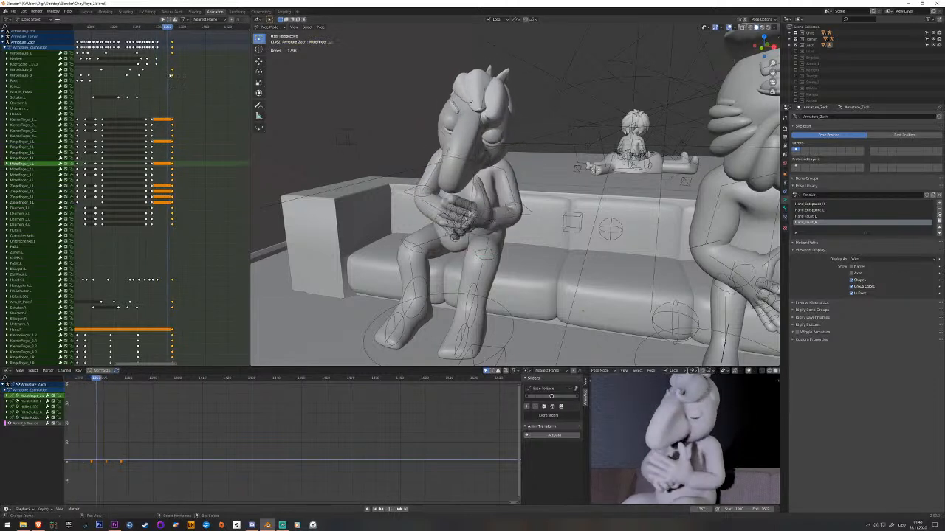
Adjust the keyframes of the two middle spine bones so they hold their pose longer, and replay the transition.
{"action": "right_click", "coordinate": [140, 75]}
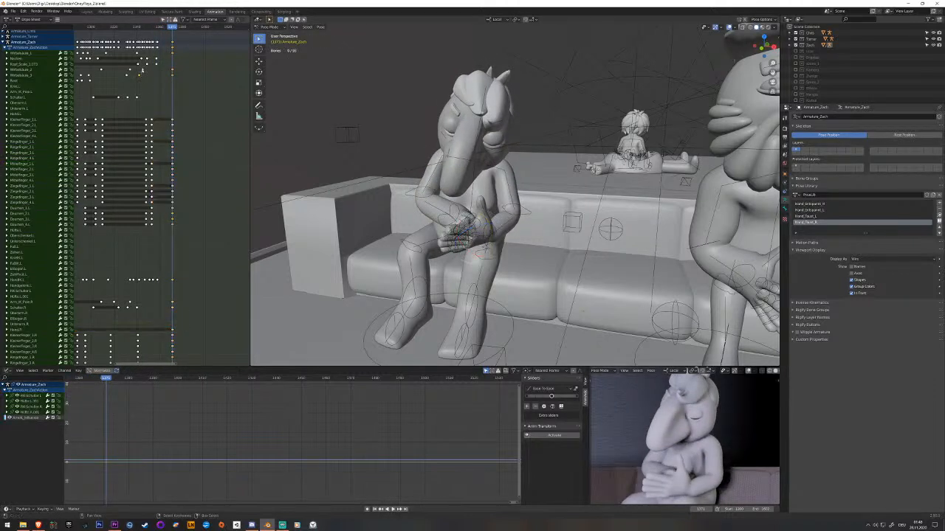
{"action": "left_click", "coordinate": [29, 75]}
{"action": "left_click", "coordinate": [31, 71], "text": "shift"}
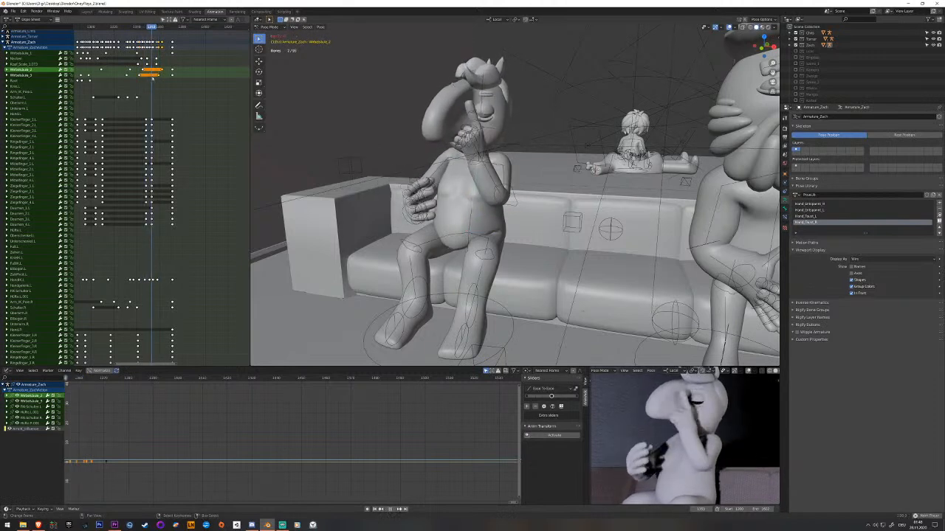
{"action": "key", "text": "Escape"}
{"action": "key", "text": "space"}
{"action": "key", "text": "space"}
Select the right hand's IK control at a frame after the lap pose and raise it along the Z axis toward the shoulder.
{"action": "right_click", "coordinate": [468, 238]}
{"action": "middle_click_drag", "start_coordinate": [467, 239], "coordinate": [498, 228]}
{"action": "key", "text": "g"}
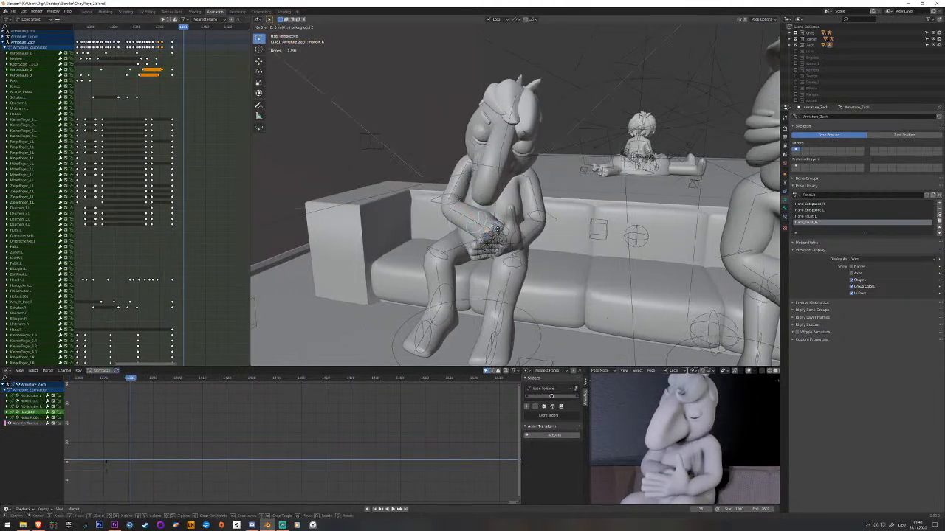
{"action": "key", "text": "z"}
{"action": "left_click", "coordinate": [448, 208]}
{"action": "middle_click_drag", "start_coordinate": [447, 208], "coordinate": [466, 187]}
{"action": "key", "text": "g"}
{"action": "key", "text": "z"}
{"action": "key", "text": "z"}
{"action": "left_click", "coordinate": [467, 146]}
Raise the right elbow's pole control along the global Z axis and keyframe both the pole and the right hand control.
{"action": "middle_click_drag", "start_coordinate": [466, 146], "coordinate": [518, 177]}
{"action": "right_click", "coordinate": [362, 180]}
{"action": "middle_click_drag", "start_coordinate": [363, 179], "coordinate": [331, 145]}
{"action": "left_click", "coordinate": [354, 195]}
{"action": "key", "text": "g"}
{"action": "key", "text": "z"}
{"action": "key", "text": "z"}
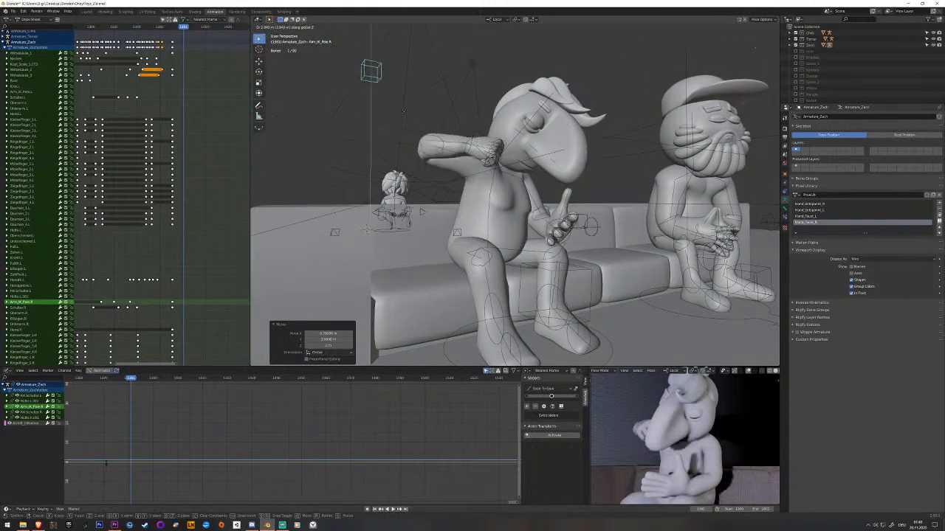
{"action": "left_click", "coordinate": [419, 90]}
{"action": "middle_click_drag", "start_coordinate": [422, 91], "coordinate": [440, 194]}
{"action": "key", "text": "i"}
{"action": "left_click", "coordinate": [477, 208]}
{"action": "key", "text": "i"}
Move the right elbow pole's lap-pose keyframe earlier in the Dope Sheet and play back the arm motion.
{"action": "middle_click_drag", "start_coordinate": [178, 360], "coordinate": [155, 206]}
{"action": "left_click_drag", "start_coordinate": [155, 207], "coordinate": [153, 239]}
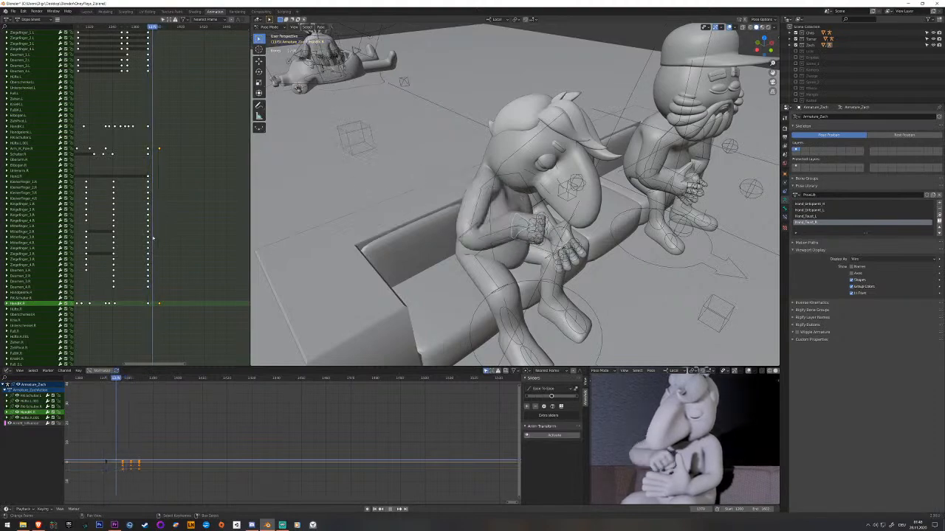
{"action": "middle_click_drag", "start_coordinate": [449, 194], "coordinate": [399, 139]}
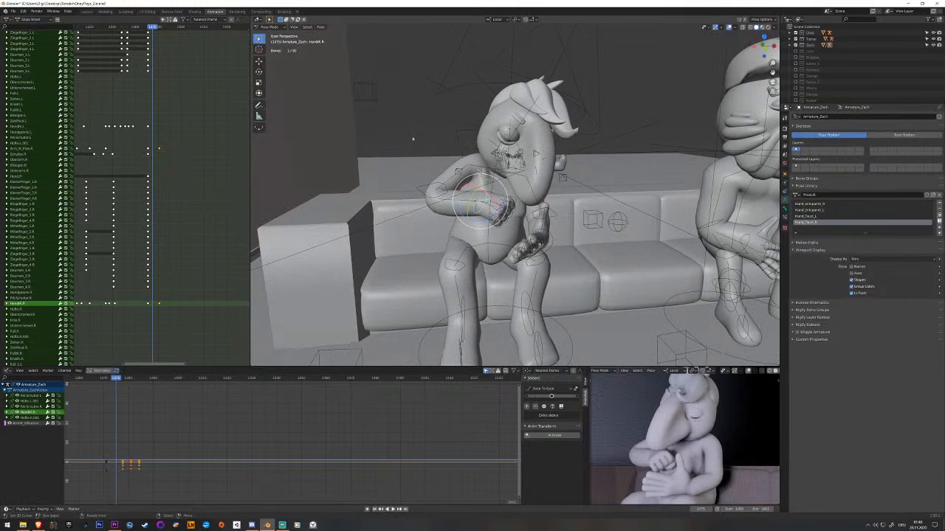
{"action": "left_click", "coordinate": [369, 98]}
{"action": "left_click_drag", "start_coordinate": [148, 163], "coordinate": [149, 152]}
{"action": "right_click", "coordinate": [149, 152]}
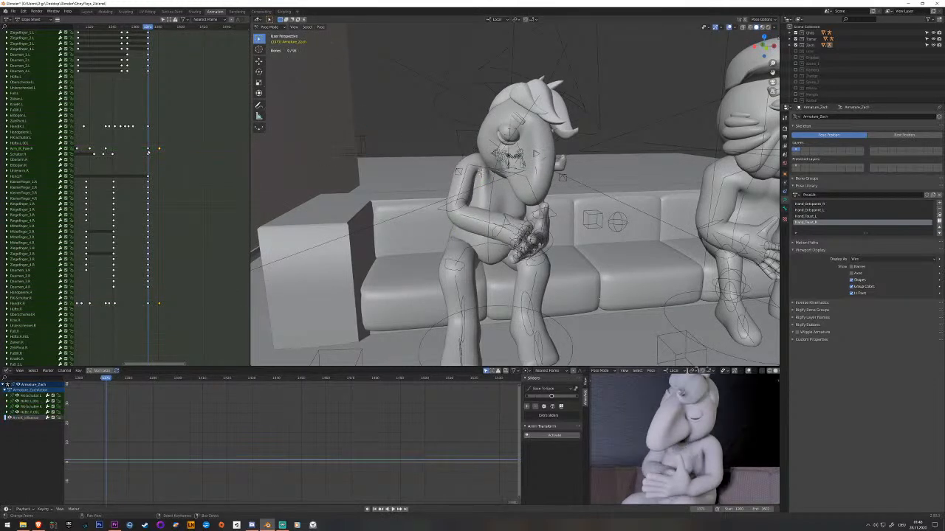
{"action": "key", "text": "space"}
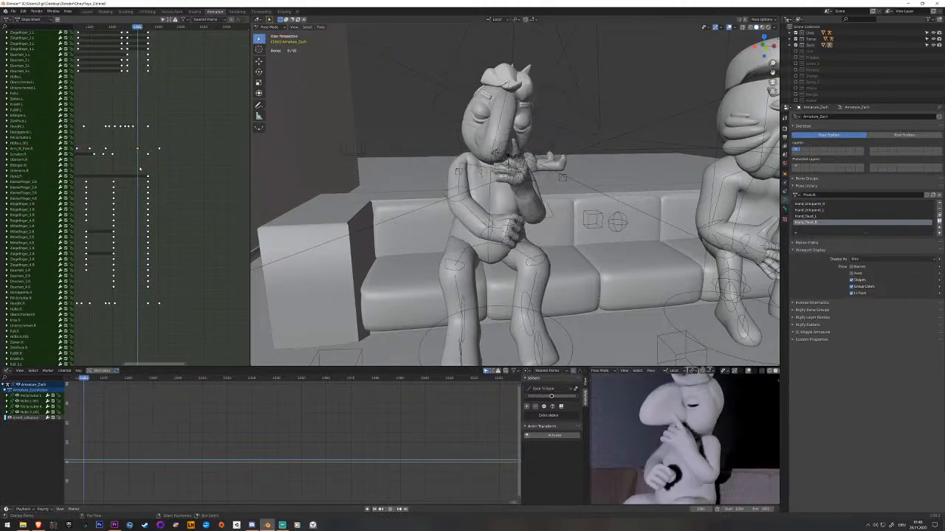
{"action": "key", "text": "space"}
Insert an in-between keyframe on the right hand control, shift it slightly in the Dope Sheet, and play back the motion.
{"action": "scroll", "coordinate": [482, 254], "scroll_direction": "up", "scroll_amount": 2}
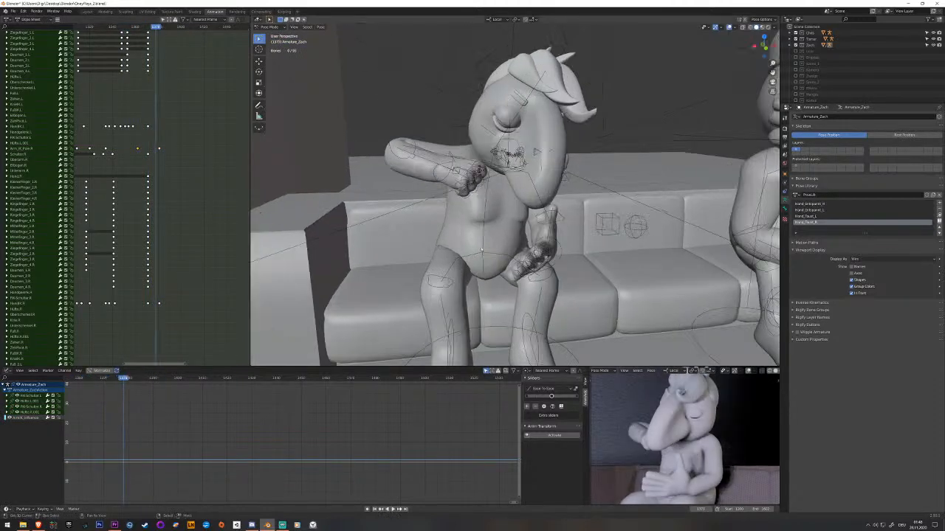
{"action": "left_click", "coordinate": [438, 182]}
{"action": "key", "text": "i"}
{"action": "scroll", "coordinate": [151, 316], "scroll_direction": "down", "scroll_amount": 2}
{"action": "right_click", "coordinate": [148, 307]}
{"action": "left_click_drag", "start_coordinate": [150, 310], "coordinate": [148, 300]}
{"action": "key", "text": "g"}
{"action": "left_click", "coordinate": [142, 305]}
{"action": "key", "text": "space"}
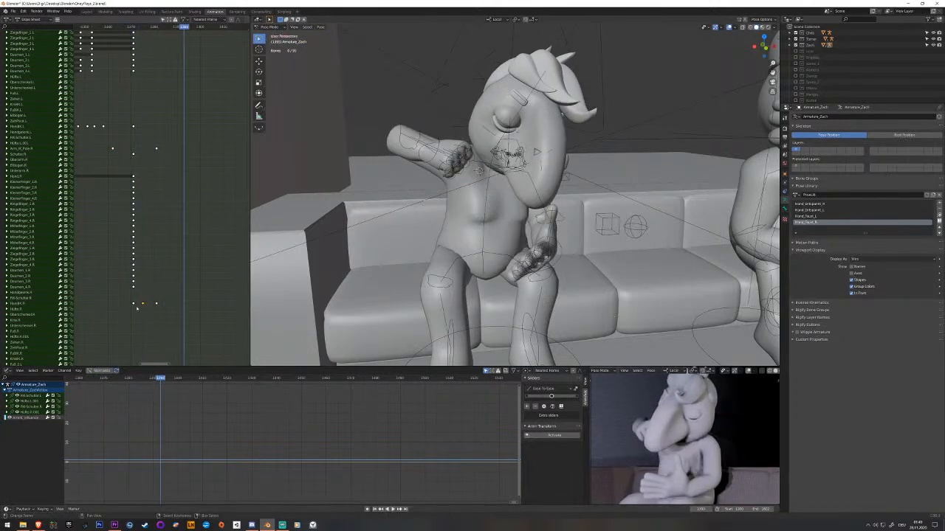
Select the final pose keyframes across all of the character's channels and shift them a few frames later.
{"action": "scroll", "coordinate": [165, 193], "scroll_direction": "down", "scroll_amount": 6}
{"action": "middle_click_drag", "start_coordinate": [166, 192], "coordinate": [171, 270]}
{"action": "scroll", "coordinate": [172, 265], "scroll_direction": "down", "scroll_amount": 5}
{"action": "middle_click_drag", "start_coordinate": [164, 176], "coordinate": [158, 264]}
{"action": "scroll", "coordinate": [155, 65], "scroll_direction": "up", "scroll_amount": 2}
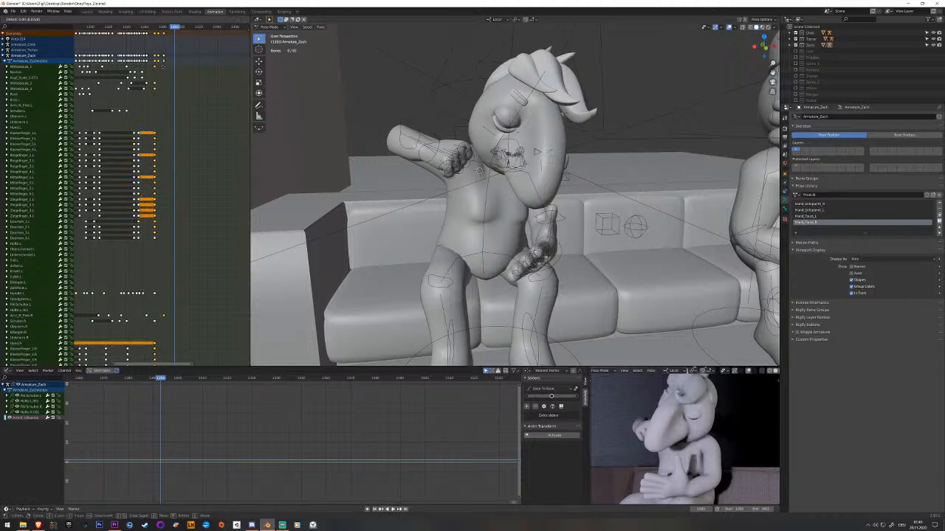
Save the file and replay the retimed transition.
{"action": "key", "text": "space"}
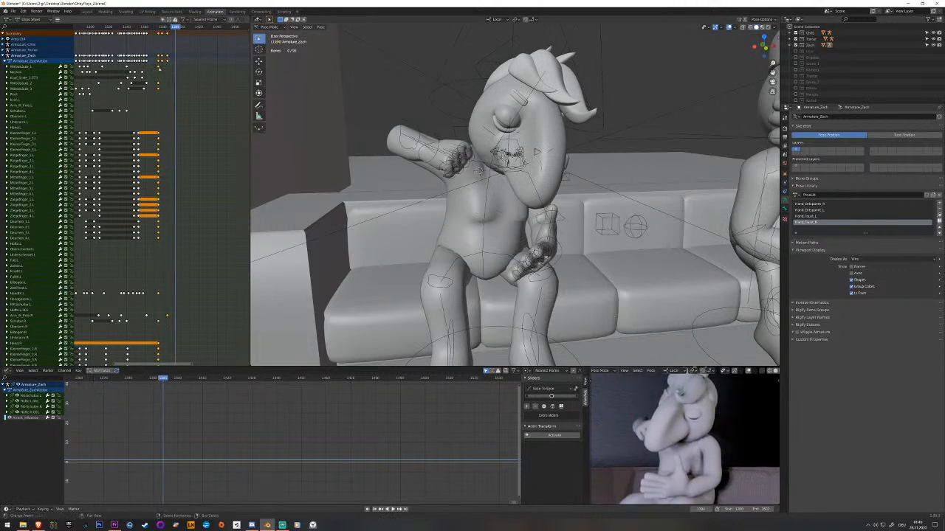
{"action": "key", "text": "space"}
{"action": "key", "text": "space"}
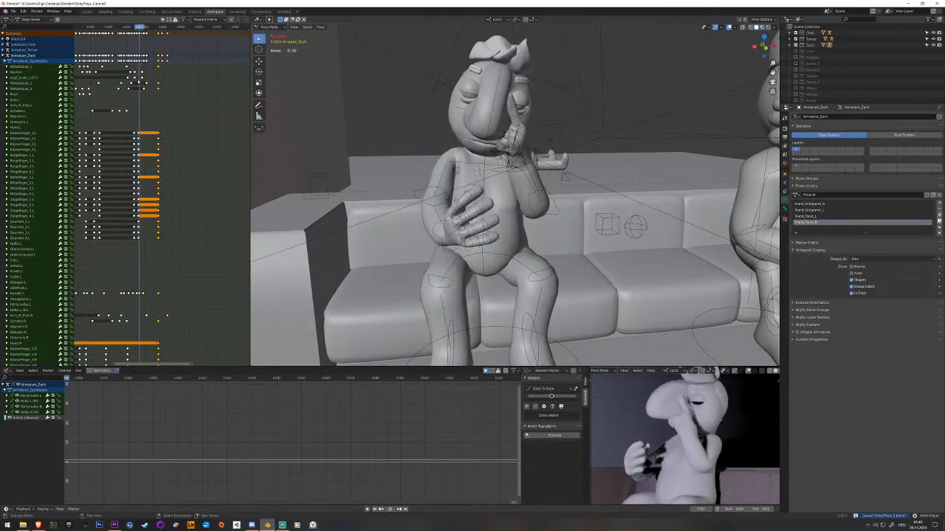
{"action": "key", "text": "space"}
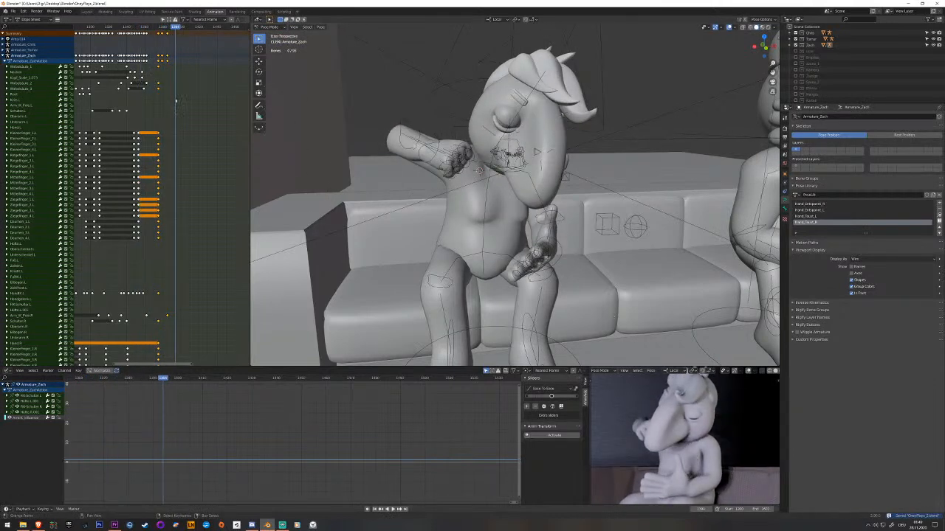
Rotate the left thumb's second bone inward over the right hand at the lap pose frame and keyframe it.
{"action": "scroll", "coordinate": [512, 212], "scroll_direction": "up", "scroll_amount": 5}
{"action": "middle_click_drag", "start_coordinate": [512, 212], "coordinate": [463, 212]}
{"action": "right_click", "coordinate": [428, 207]}
{"action": "left_click_drag", "start_coordinate": [166, 221], "coordinate": [159, 224]}
{"action": "middle_click_drag", "start_coordinate": [413, 214], "coordinate": [478, 198]}
{"action": "right_click", "coordinate": [540, 118]}
{"action": "mouse_move", "coordinate": [540, 118]}
{"action": "middle_mouse_down"}
{"action": "mouse_move", "coordinate": [567, 133]}
{"action": "mouse_move", "coordinate": [543, 135]}
{"action": "middle_mouse_up"}
{"action": "key", "text": "r"}
{"action": "key", "text": "r"}
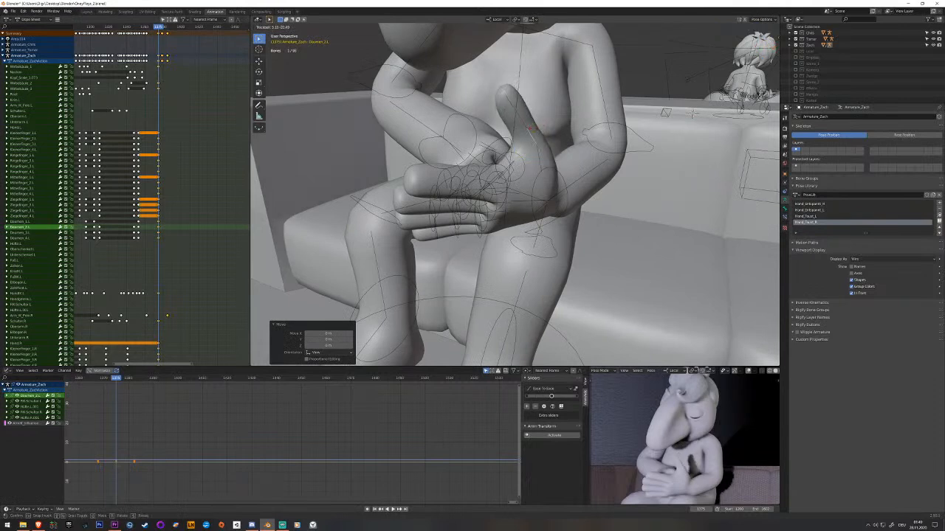
{"action": "left_click", "coordinate": [534, 131]}
{"action": "key", "text": "r"}
{"action": "key", "text": "r"}
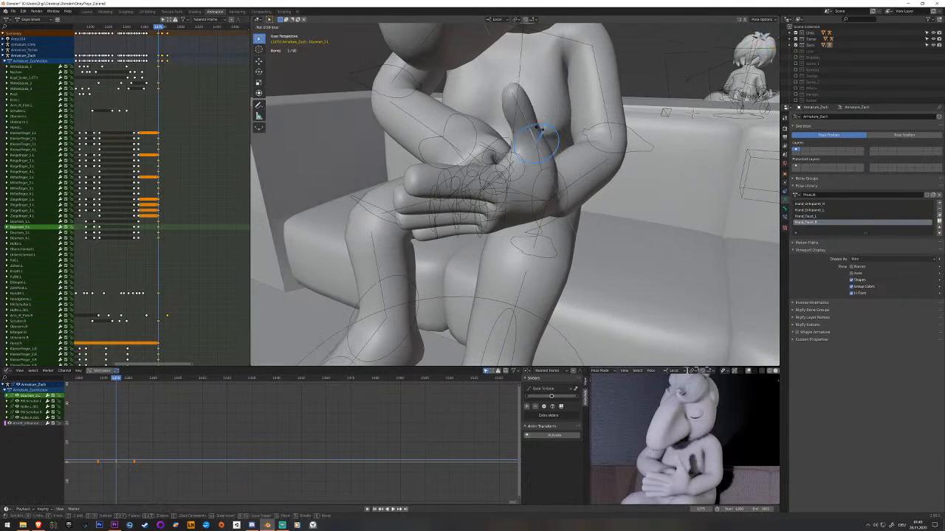
{"action": "left_click", "coordinate": [537, 131]}
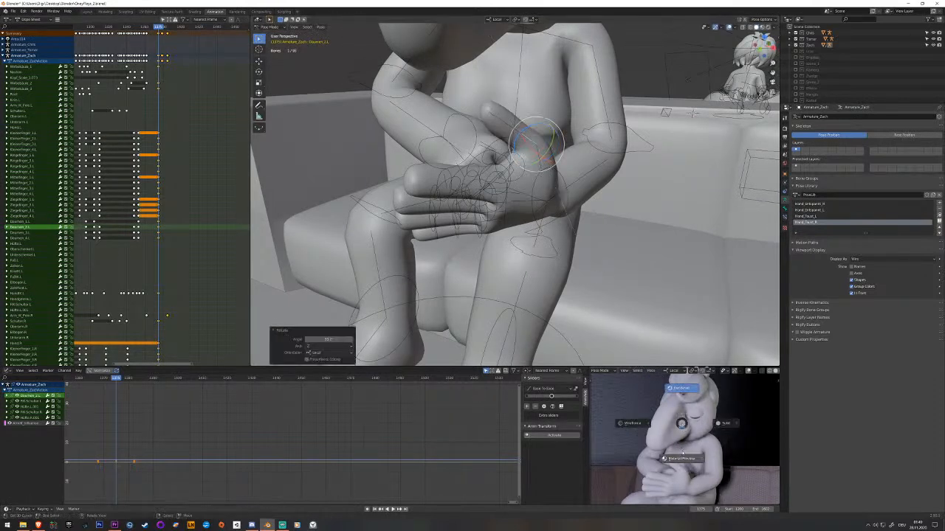
{"action": "mouse_move", "coordinate": [537, 133]}
{"action": "middle_mouse_down"}
{"action": "mouse_move", "coordinate": [545, 164]}
{"action": "mouse_move", "coordinate": [538, 148]}
{"action": "middle_mouse_up"}
{"action": "key", "text": "i"}
Curl the remaining left thumb bones around the right hand and keyframe them.
{"action": "right_click", "coordinate": [516, 119]}
{"action": "left_click_drag", "start_coordinate": [518, 108], "coordinate": [519, 124]}
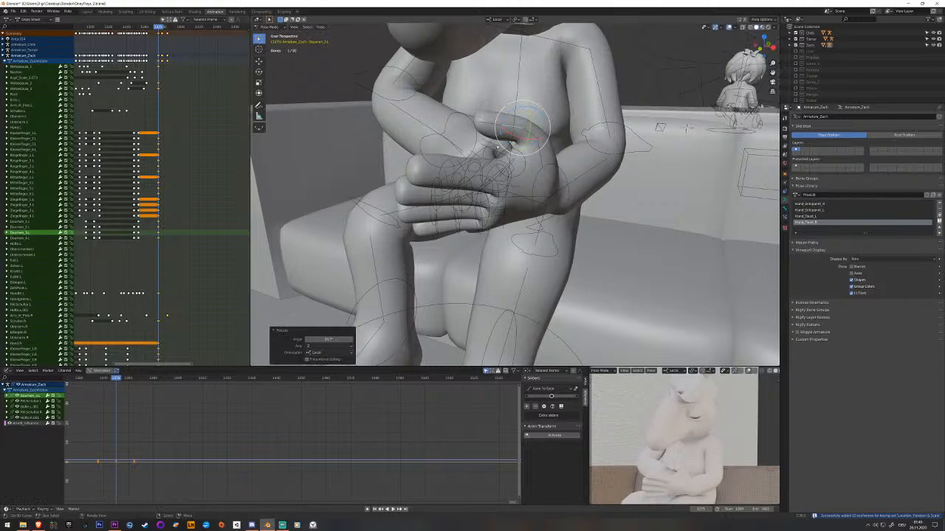
{"action": "key", "text": "i"}
{"action": "middle_click_drag", "start_coordinate": [503, 163], "coordinate": [509, 151]}
{"action": "right_click", "coordinate": [504, 116]}
{"action": "left_click_drag", "start_coordinate": [504, 112], "coordinate": [501, 98]}
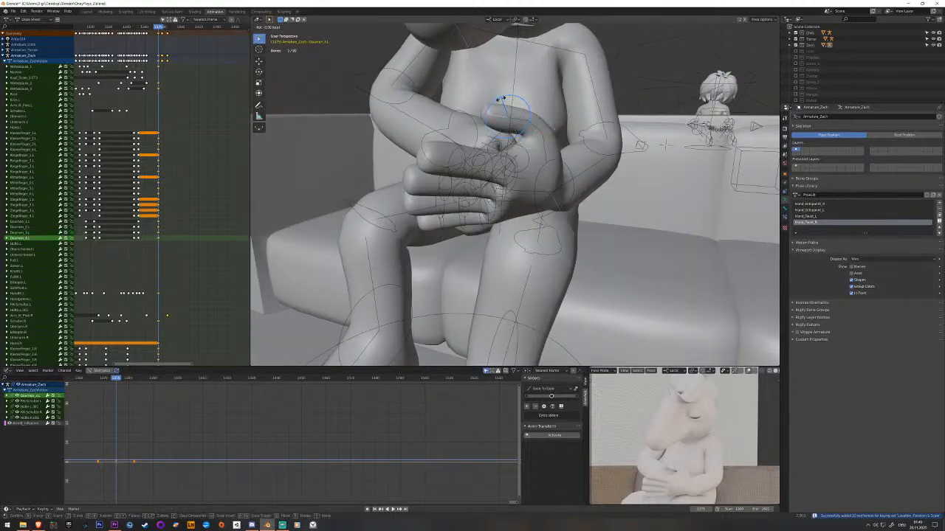
{"action": "left_click", "coordinate": [497, 106]}
{"action": "middle_click_drag", "start_coordinate": [497, 107], "coordinate": [548, 181]}
{"action": "right_click", "coordinate": [540, 148]}
{"action": "right_click", "coordinate": [560, 163]}
{"action": "mouse_move", "coordinate": [559, 167]}
{"action": "left_mouse_down"}
{"action": "mouse_move", "coordinate": [538, 158]}
{"action": "mouse_move", "coordinate": [556, 157]}
{"action": "left_mouse_up"}
{"action": "key", "text": "i"}
{"action": "key", "text": "i"}
{"action": "key", "text": "i"}
Select the four fingertip bones of the left hand, bend them inward together, and keyframe them.
{"action": "middle_click_drag", "start_coordinate": [556, 157], "coordinate": [455, 164]}
{"action": "middle_click_drag", "start_coordinate": [367, 195], "coordinate": [377, 194]}
{"action": "left_click", "coordinate": [378, 194]}
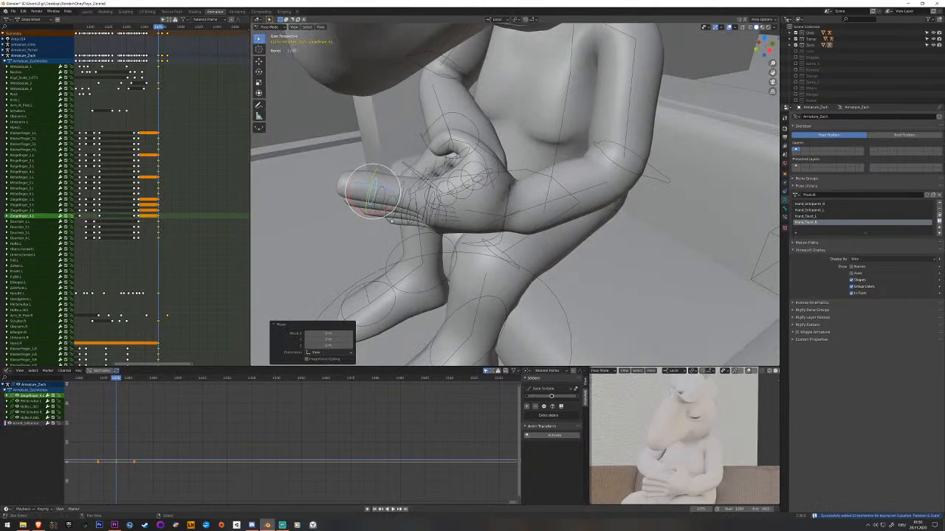
{"action": "left_click", "coordinate": [384, 198], "text": "shift"}
{"action": "left_click", "coordinate": [400, 223], "text": "shift"}
{"action": "left_click", "coordinate": [386, 210], "text": "shift"}
{"action": "middle_click_drag", "start_coordinate": [387, 210], "coordinate": [381, 163]}
{"action": "left_click_drag", "start_coordinate": [392, 195], "coordinate": [380, 193]}
{"action": "key", "text": "i"}
Select the third joint bones of the left hand's fingers, rotate them inward around the right hand, and keyframe them.
{"action": "middle_click_drag", "start_coordinate": [380, 194], "coordinate": [403, 200]}
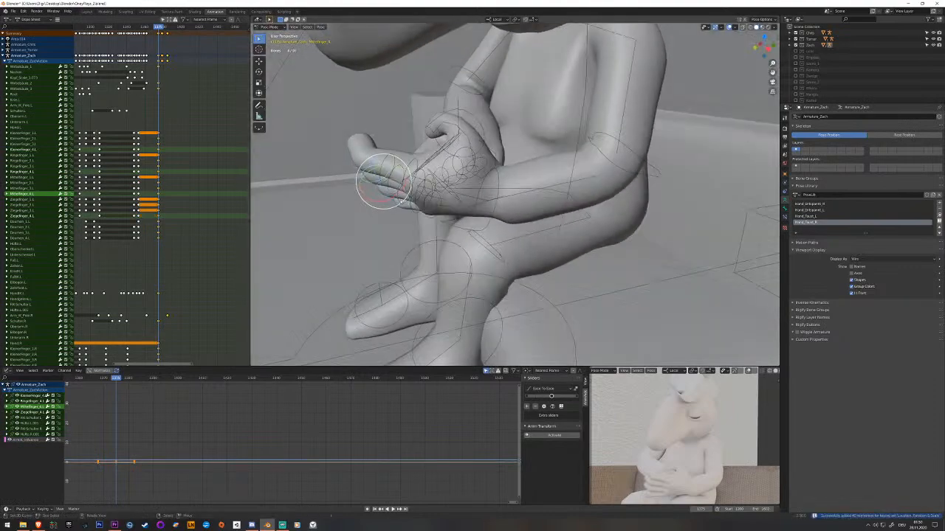
{"action": "left_click", "coordinate": [391, 188]}
{"action": "left_click", "coordinate": [393, 183]}
{"action": "left_click", "coordinate": [397, 168], "text": "shift"}
{"action": "left_click", "coordinate": [397, 165]}
{"action": "left_click", "coordinate": [399, 181]}
{"action": "left_click", "coordinate": [411, 207]}
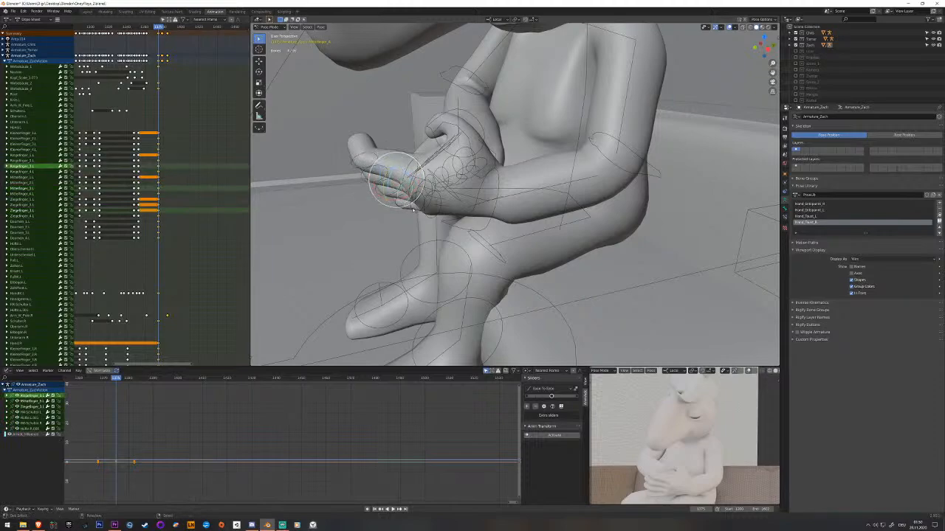
{"action": "left_click", "coordinate": [414, 213]}
{"action": "middle_click_drag", "start_coordinate": [414, 213], "coordinate": [452, 200]}
{"action": "key", "text": "r"}
{"action": "left_click", "coordinate": [409, 209]}
{"action": "key", "text": "i"}
Rotate the left index finger's second bone slightly to fit it against the right hand.
{"action": "middle_click_drag", "start_coordinate": [515, 201], "coordinate": [415, 183]}
{"action": "left_click", "coordinate": [443, 192]}
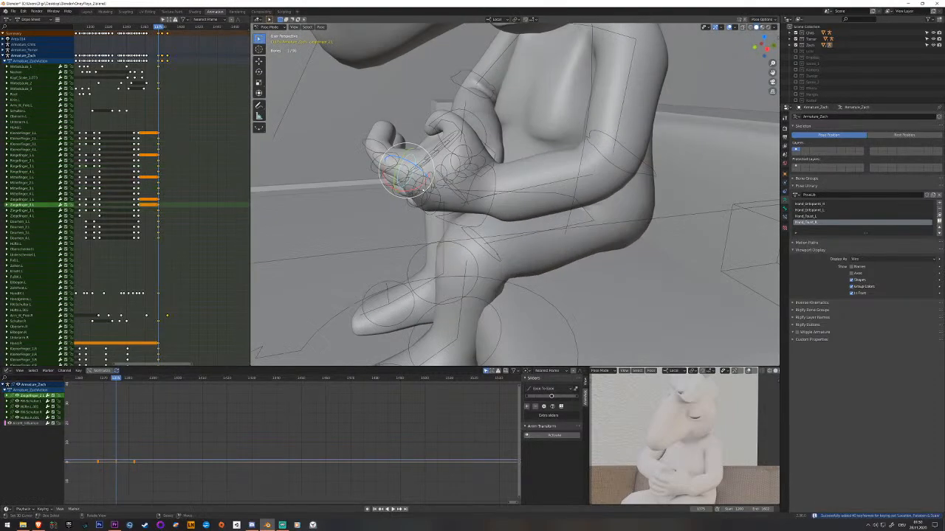
{"action": "left_click_drag", "start_coordinate": [415, 186], "coordinate": [414, 185]}
{"action": "left_click", "coordinate": [407, 188]}
{"action": "middle_click_drag", "start_coordinate": [406, 188], "coordinate": [468, 166]}
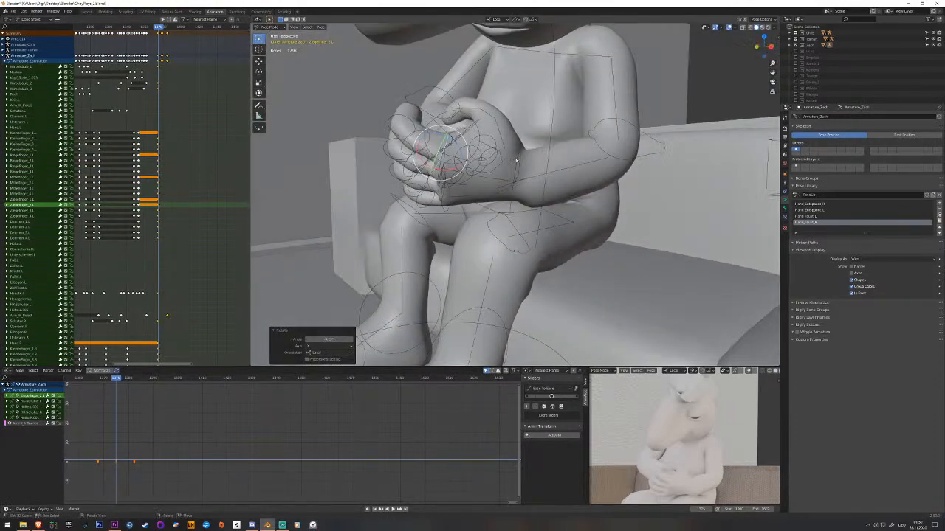
Rotate the left hand's IK control so the hand wraps around the right hand, and keyframe it.
{"action": "left_click", "coordinate": [521, 175]}
{"action": "middle_click_drag", "start_coordinate": [522, 177], "coordinate": [451, 219]}
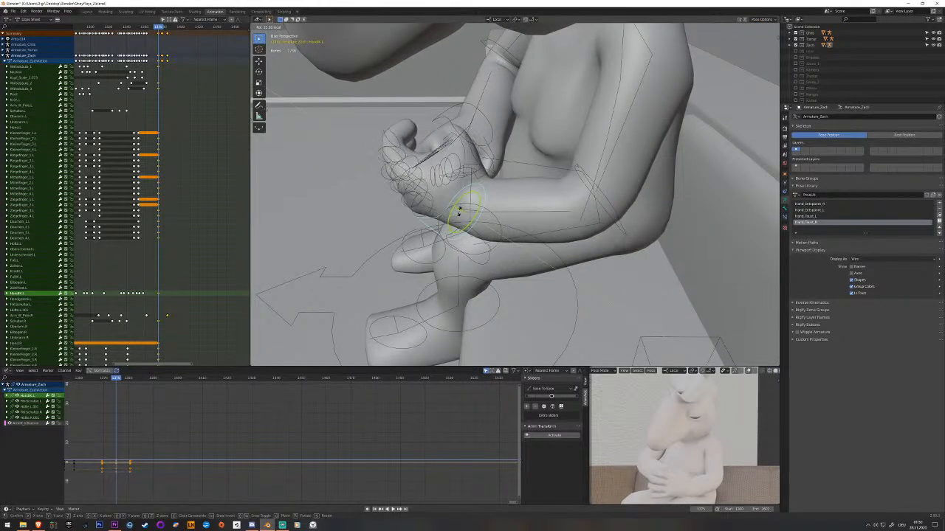
{"action": "left_click_drag", "start_coordinate": [459, 212], "coordinate": [455, 210]}
{"action": "middle_click_drag", "start_coordinate": [455, 210], "coordinate": [451, 187]}
{"action": "key", "text": "i"}
Readjust the rotation of the left thumb's second bone and keyframe it.
{"action": "left_click", "coordinate": [505, 146]}
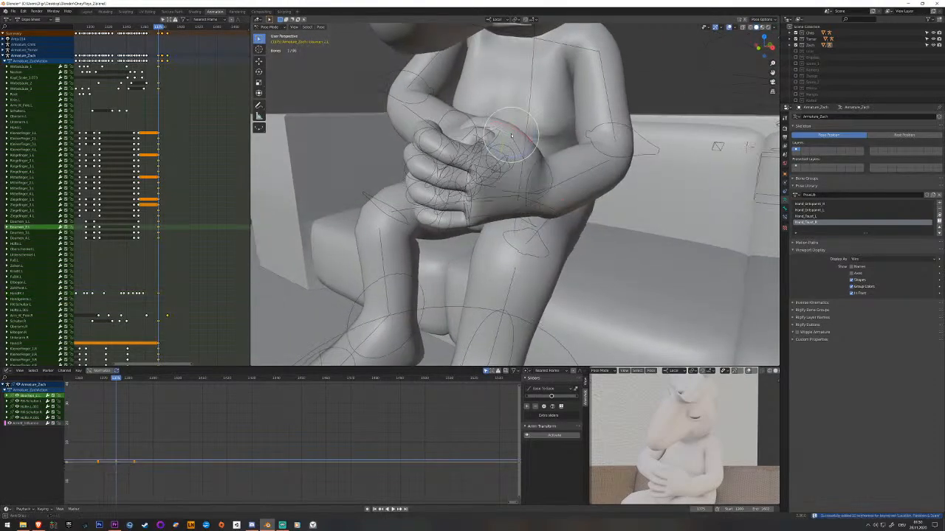
{"action": "middle_click_drag", "start_coordinate": [505, 146], "coordinate": [537, 140]}
{"action": "left_click_drag", "start_coordinate": [521, 135], "coordinate": [539, 148]}
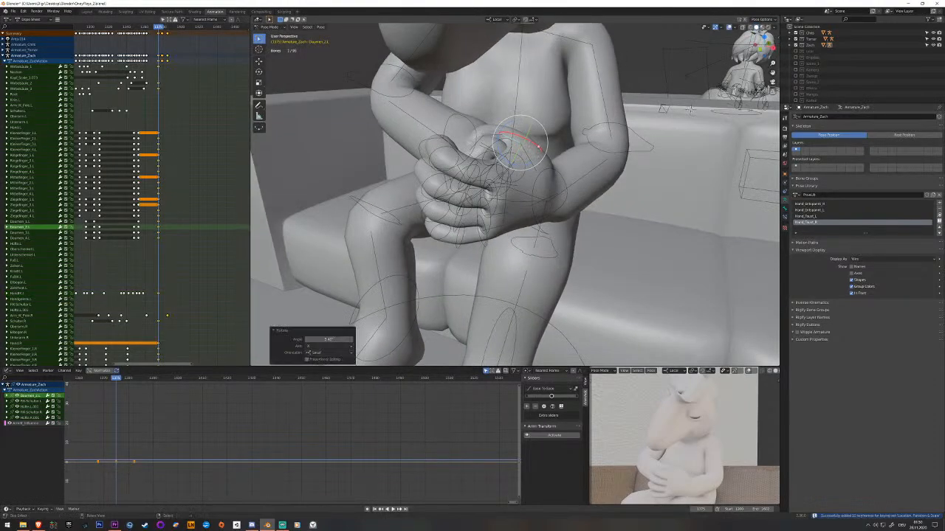
{"action": "key", "text": "i"}
{"action": "middle_click_drag", "start_coordinate": [537, 148], "coordinate": [533, 159]}
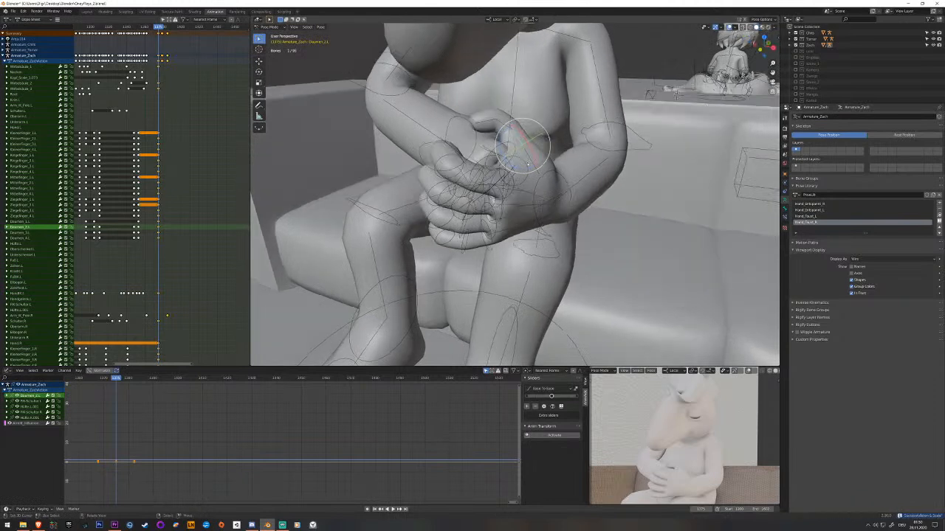
{"action": "left_click_drag", "start_coordinate": [524, 169], "coordinate": [523, 167]}
{"action": "key", "text": "i"}
Bend the left index finger's second bone further around the right hand and keyframe it.
{"action": "middle_click_drag", "start_coordinate": [521, 165], "coordinate": [475, 195]}
{"action": "left_click", "coordinate": [419, 164]}
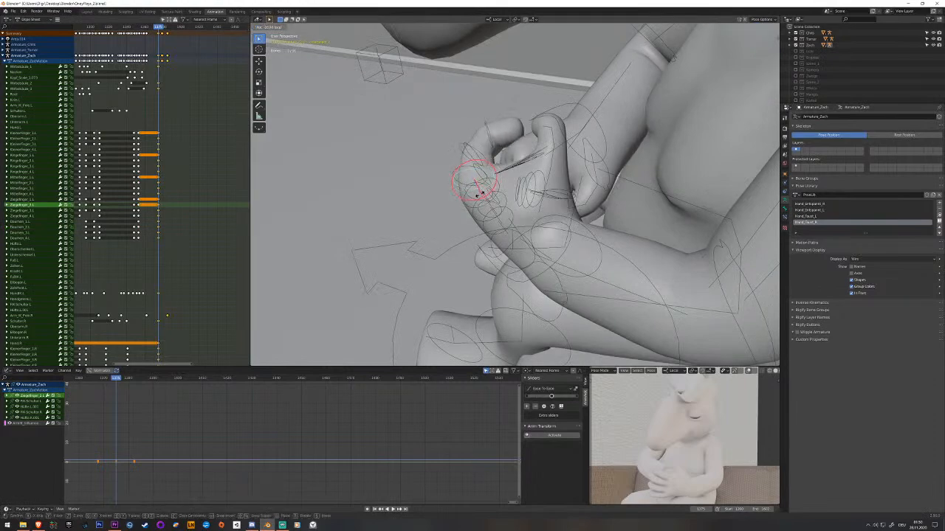
{"action": "left_click_drag", "start_coordinate": [480, 194], "coordinate": [483, 192]}
{"action": "middle_click_drag", "start_coordinate": [482, 192], "coordinate": [581, 179]}
{"action": "key", "text": "i"}
Refine the rotation of two more left finger bones around the right hand and keyframe each one.
{"action": "left_click", "coordinate": [573, 166]}
{"action": "left_click_drag", "start_coordinate": [572, 173], "coordinate": [576, 178]}
{"action": "middle_click_drag", "start_coordinate": [576, 178], "coordinate": [559, 201]}
{"action": "key", "text": "i"}
{"action": "left_click", "coordinate": [556, 180]}
{"action": "left_click_drag", "start_coordinate": [561, 194], "coordinate": [557, 198]}
{"action": "middle_click_drag", "start_coordinate": [557, 198], "coordinate": [562, 153]}
{"action": "key", "text": "i"}
Rotate the left little finger's third bone to refine its curl beneath the right hand.
{"action": "left_click", "coordinate": [560, 234]}
{"action": "middle_click_drag", "start_coordinate": [559, 234], "coordinate": [571, 216]}
{"action": "left_click", "coordinate": [555, 209]}
{"action": "left_click_drag", "start_coordinate": [556, 208], "coordinate": [540, 204]}
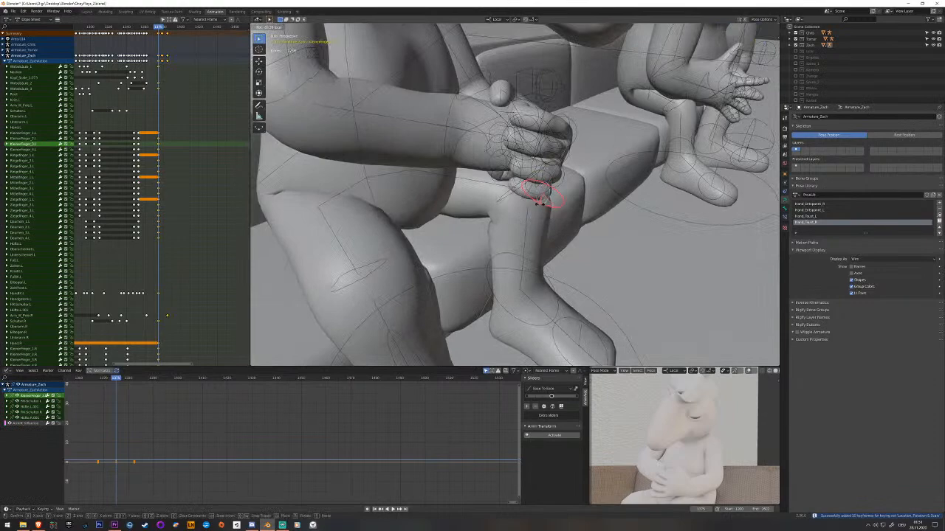
{"action": "left_click", "coordinate": [541, 205]}
Scrub back and replay the transition to review the refined left-hand grip.
{"action": "middle_click_drag", "start_coordinate": [541, 205], "coordinate": [497, 217]}
{"action": "mouse_move", "coordinate": [158, 171]}
{"action": "left_mouse_down"}
{"action": "mouse_move", "coordinate": [138, 166]}
{"action": "mouse_move", "coordinate": [156, 155]}
{"action": "left_mouse_up"}
{"action": "key", "text": "space"}
{"action": "key", "text": "space"}
{"action": "key", "text": "space"}
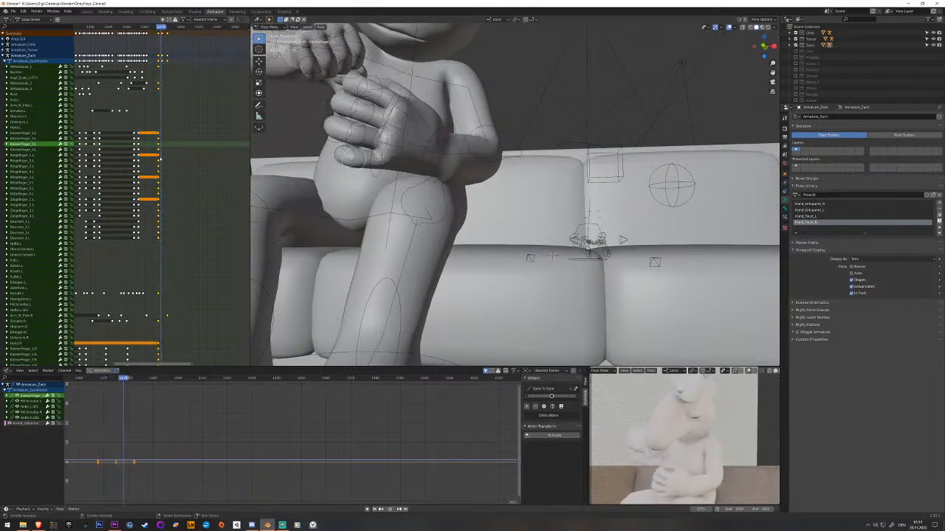
{"action": "key", "text": "space"}
Select the left hand's finger bones and apply the Hand_Faust_L library pose, keyframing the closed fist.
{"action": "middle_click_drag", "start_coordinate": [310, 151], "coordinate": [458, 163]}
{"action": "mouse_move", "coordinate": [464, 173]}
{"action": "left_mouse_down"}
{"action": "mouse_move", "coordinate": [465, 161]}
{"action": "mouse_move", "coordinate": [460, 183]}
{"action": "mouse_move", "coordinate": [470, 181]}
{"action": "mouse_move", "coordinate": [482, 158]}
{"action": "left_mouse_up"}
{"action": "right_click", "coordinate": [481, 156]}
{"action": "mouse_move", "coordinate": [482, 156]}
{"action": "middle_mouse_down"}
{"action": "mouse_move", "coordinate": [479, 169]}
{"action": "mouse_move", "coordinate": [413, 173]}
{"action": "middle_mouse_up"}
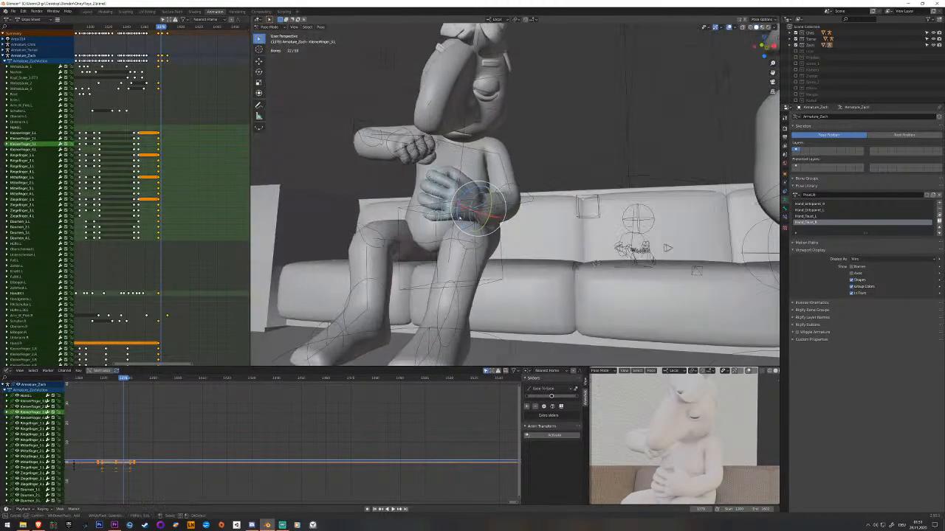
{"action": "middle_click", "coordinate": [476, 214]}
{"action": "right_click", "coordinate": [476, 210]}
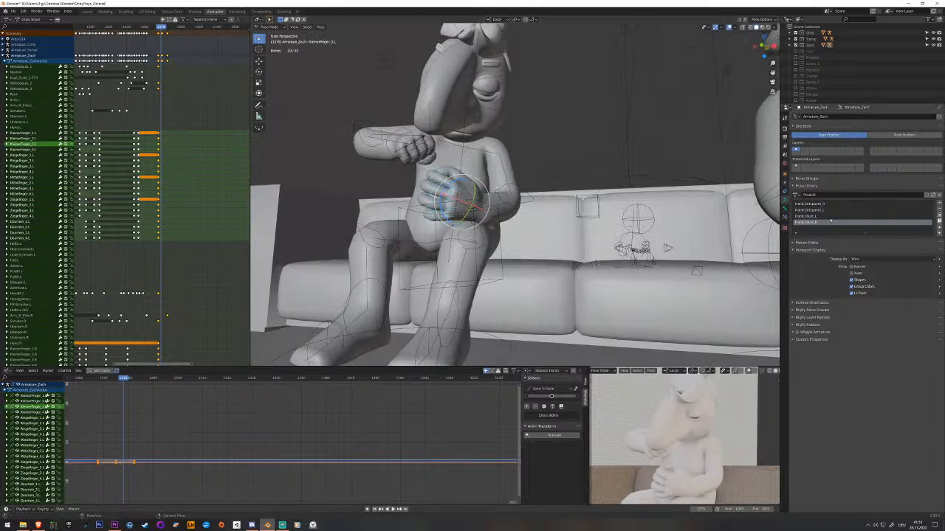
{"action": "left_click", "coordinate": [823, 217]}
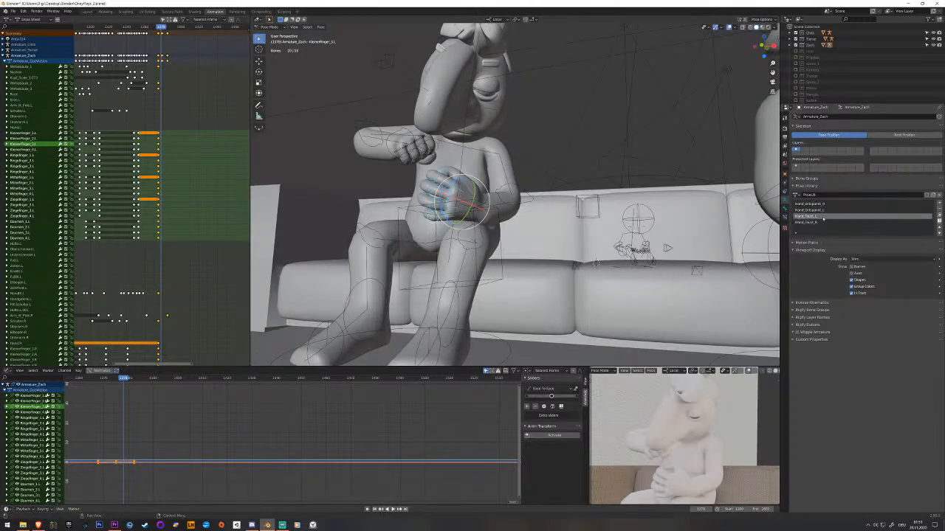
{"action": "left_click", "coordinate": [939, 216]}
{"action": "middle_click_drag", "start_coordinate": [568, 225], "coordinate": [603, 214]}
{"action": "middle_click_drag", "start_coordinate": [496, 225], "coordinate": [528, 237]}
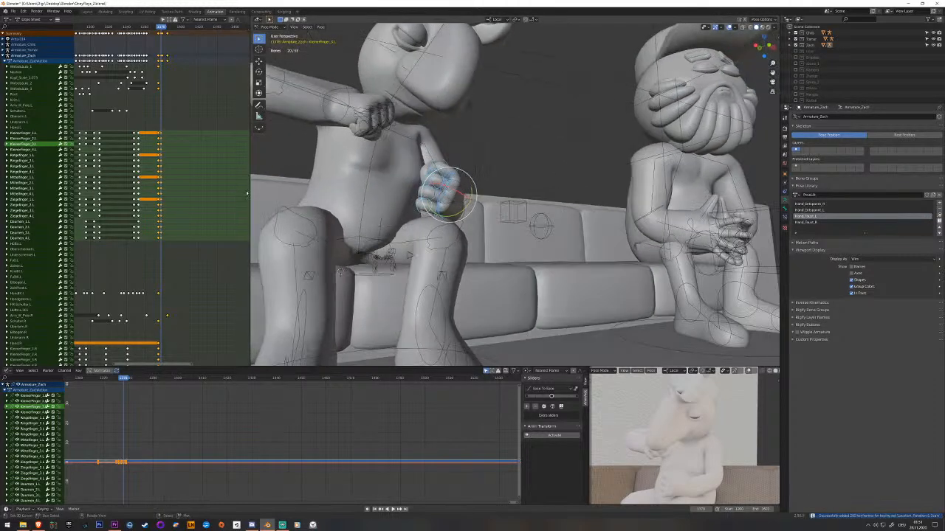
Replay the left hand's transition into the fist and save the file.
{"action": "left_click", "coordinate": [145, 177]}
{"action": "key", "text": "space"}
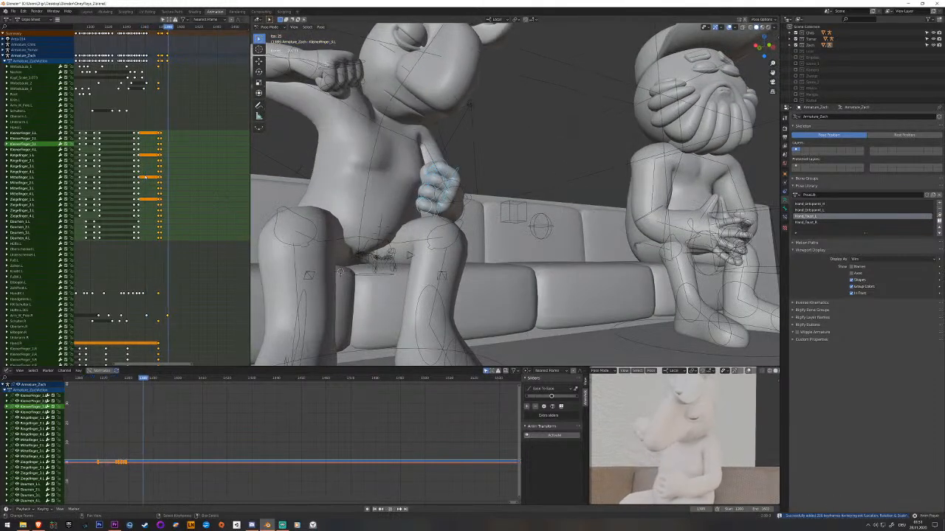
{"action": "key", "text": "space"}
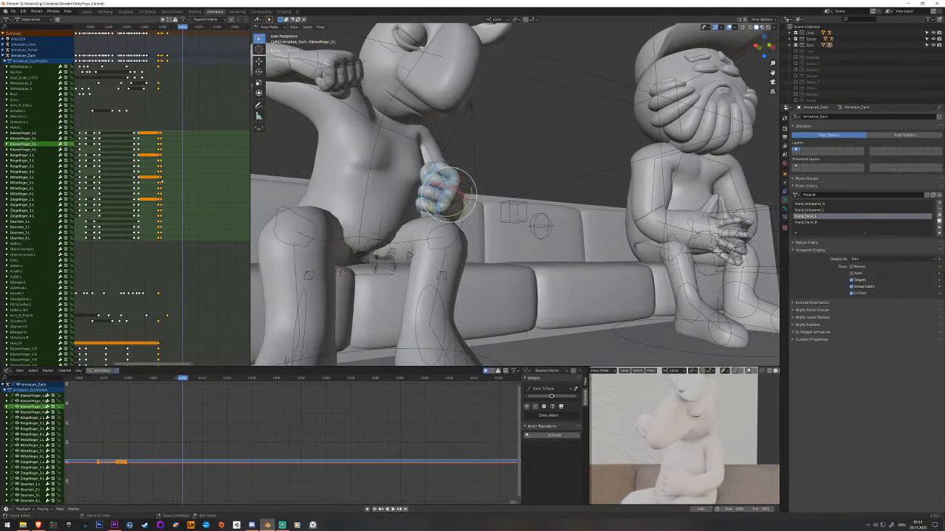
{"action": "key", "text": "ctrl+s"}
Move the left-hand IK bone so the fist rests over the left thigh, and keyframe it.
{"action": "left_click", "coordinate": [162, 182]}
{"action": "left_click_drag", "start_coordinate": [162, 186], "coordinate": [161, 187]}
{"action": "middle_click_drag", "start_coordinate": [508, 195], "coordinate": [470, 213]}
{"action": "right_click", "coordinate": [470, 212]}
{"action": "left_click", "coordinate": [468, 212]}
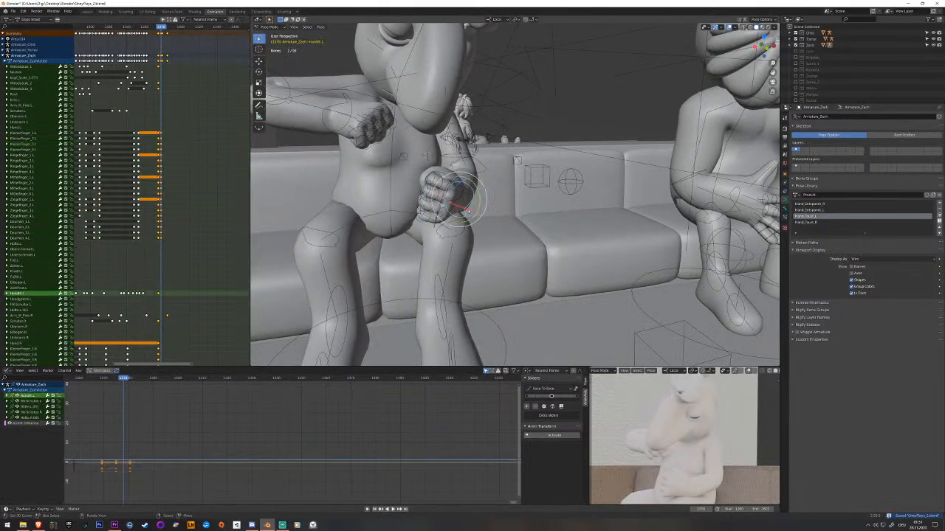
{"action": "left_click_drag", "start_coordinate": [463, 211], "coordinate": [466, 209]}
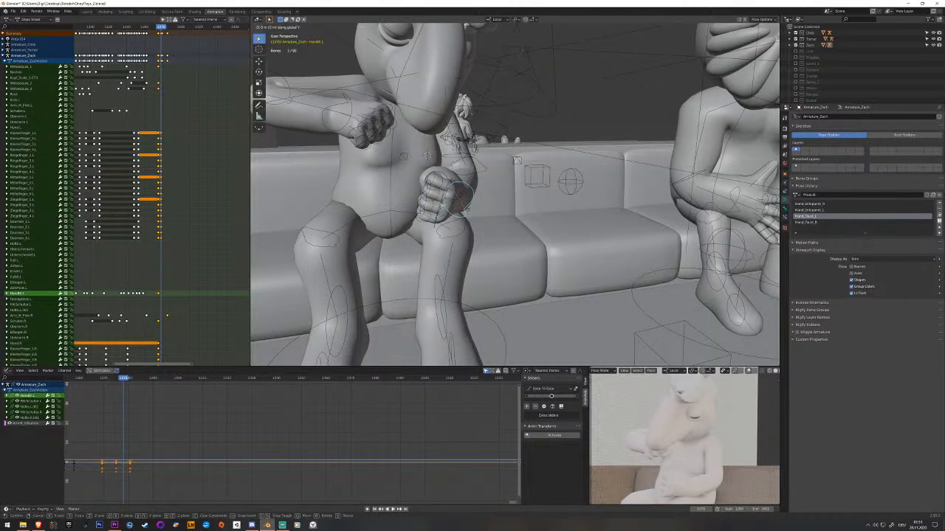
{"action": "right_click", "coordinate": [468, 211]}
{"action": "middle_click_drag", "start_coordinate": [468, 212], "coordinate": [465, 223]}
{"action": "key", "text": "g"}
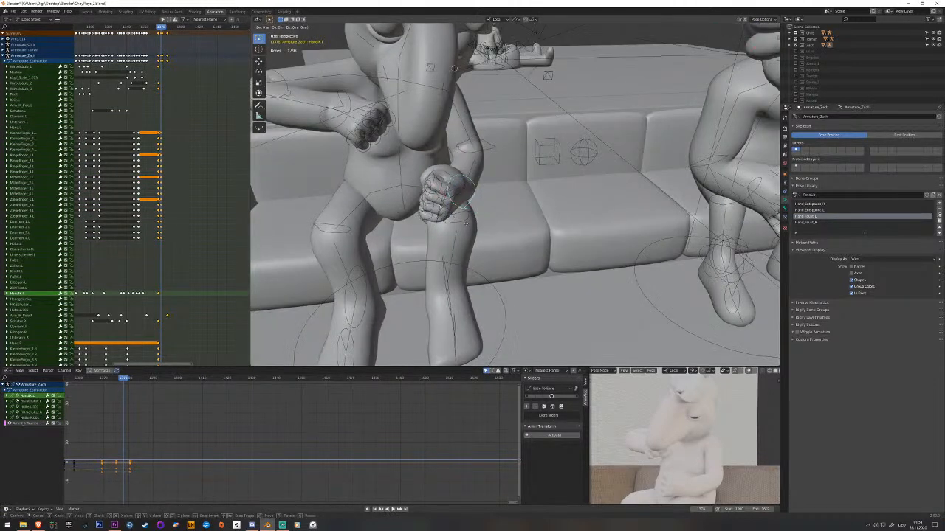
{"action": "left_click", "coordinate": [480, 230]}
{"action": "middle_click_drag", "start_coordinate": [480, 230], "coordinate": [451, 238]}
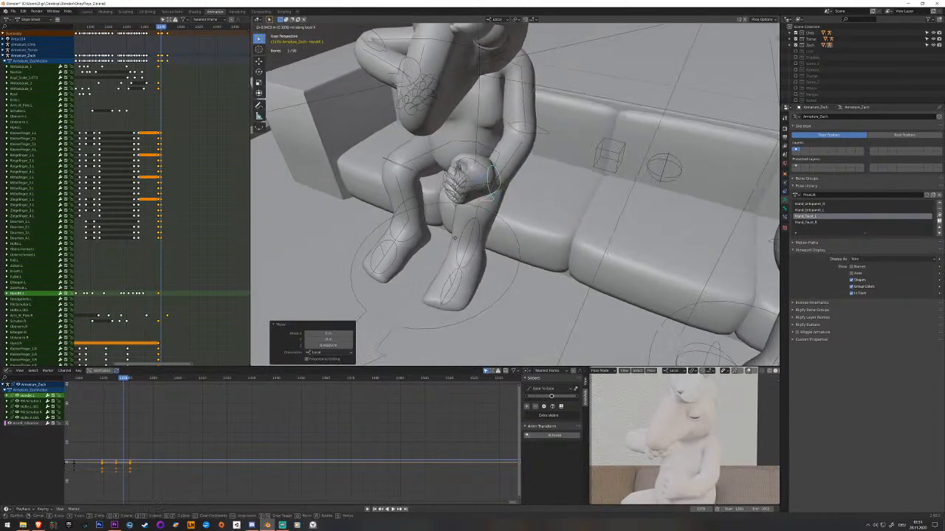
{"action": "left_click", "coordinate": [465, 238]}
{"action": "key", "text": "i"}
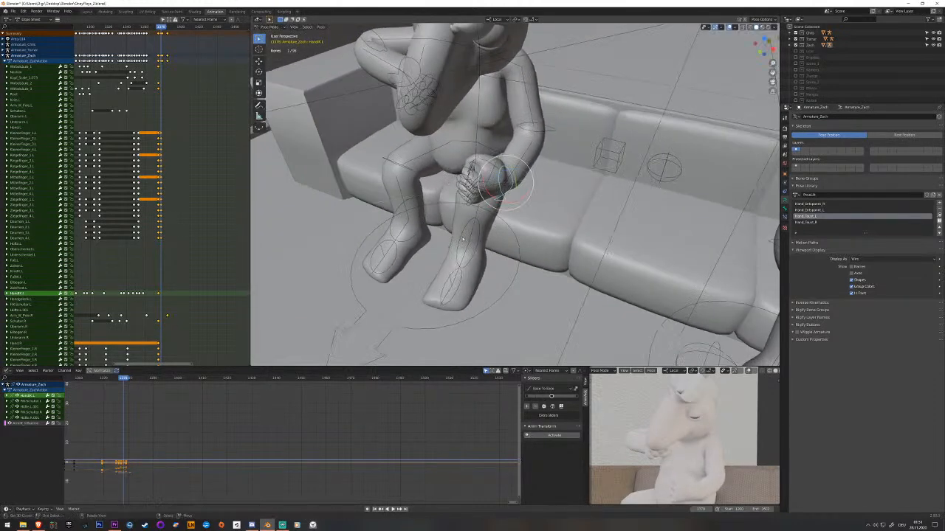
Rotate the left fist to follow the top of the thigh and keyframe the rotation.
{"action": "key", "text": "r"}
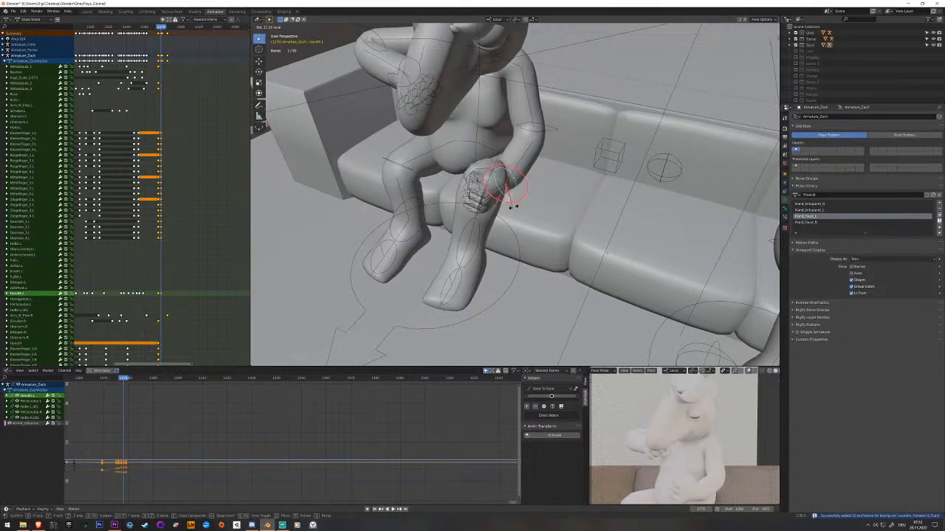
{"action": "left_click", "coordinate": [518, 209]}
{"action": "middle_click_drag", "start_coordinate": [520, 209], "coordinate": [536, 276]}
{"action": "key", "text": "i"}
Shift the left arm's IK pole target beside the character to adjust the elbow and keyframe it.
{"action": "left_click", "coordinate": [626, 186]}
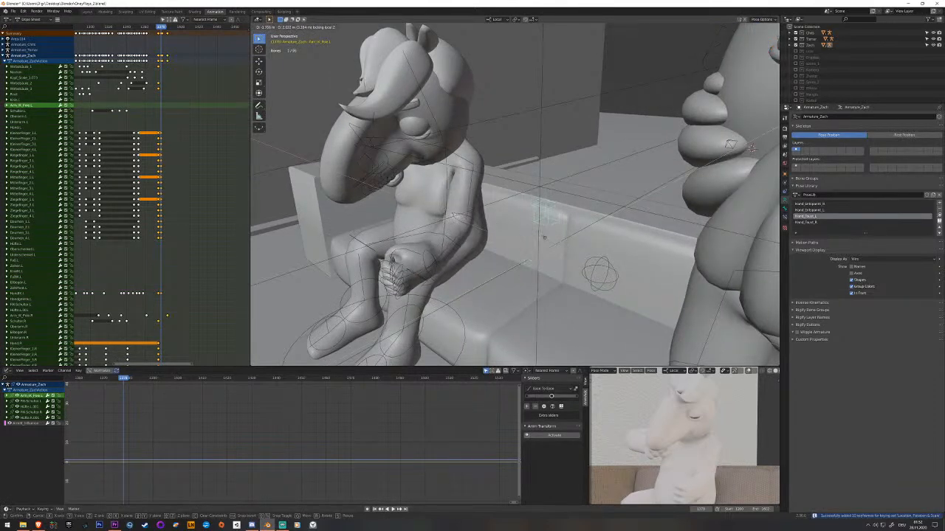
{"action": "left_click", "coordinate": [549, 244]}
{"action": "key", "text": "i"}
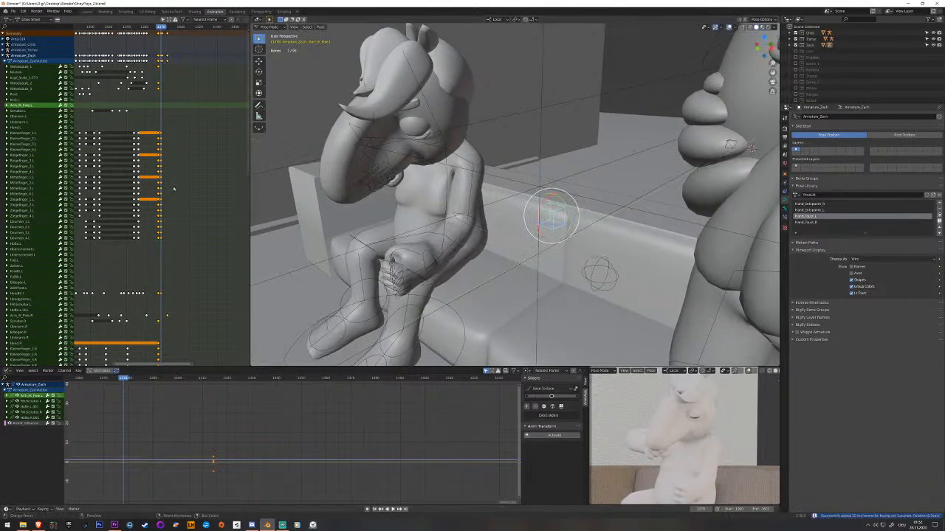
Scrub and replay the release of the clasped hands, examining the left fist's path to the thigh.
{"action": "left_click_drag", "start_coordinate": [144, 187], "coordinate": [116, 184]}
{"action": "key", "text": "space"}
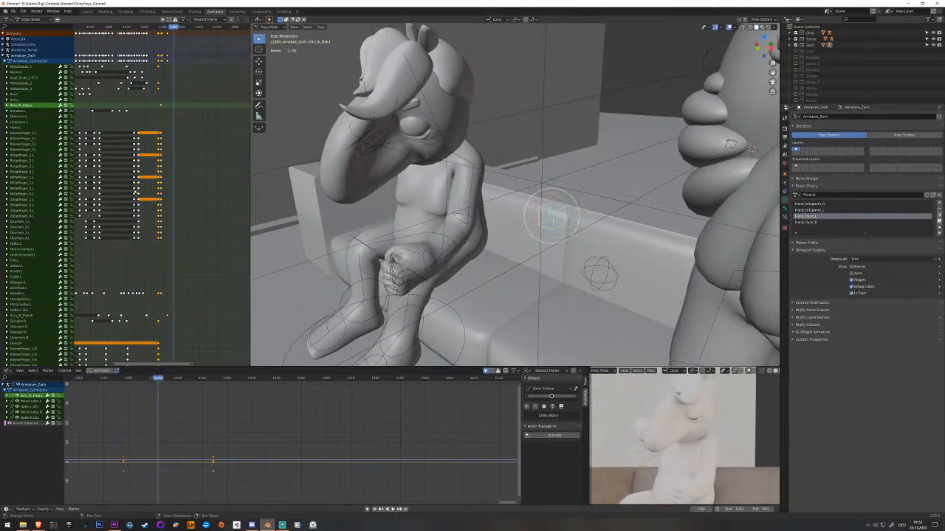
{"action": "key", "text": "Escape"}
{"action": "mouse_move", "coordinate": [139, 192]}
{"action": "left_mouse_down"}
{"action": "mouse_move", "coordinate": [165, 191]}
{"action": "mouse_move", "coordinate": [154, 192]}
{"action": "left_mouse_up"}
{"action": "middle_click_drag", "start_coordinate": [306, 253], "coordinate": [437, 235]}
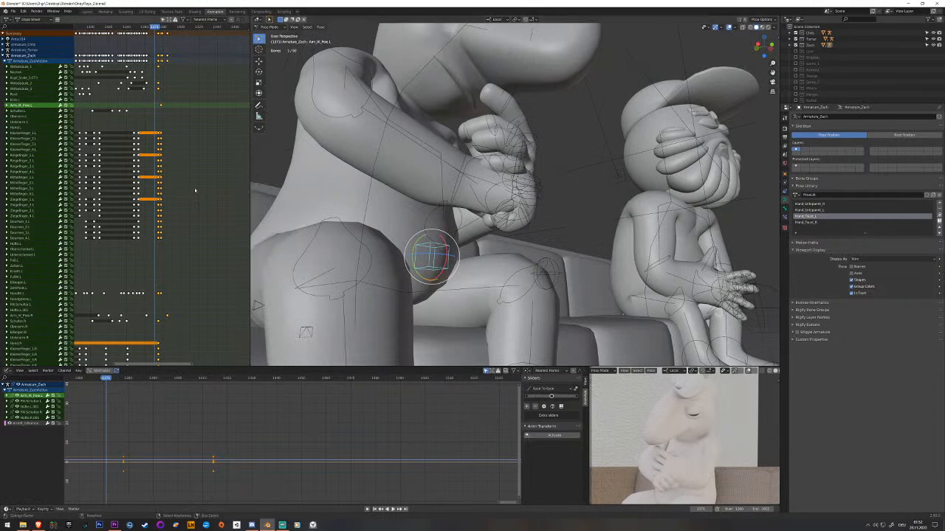
{"action": "key", "text": "space"}
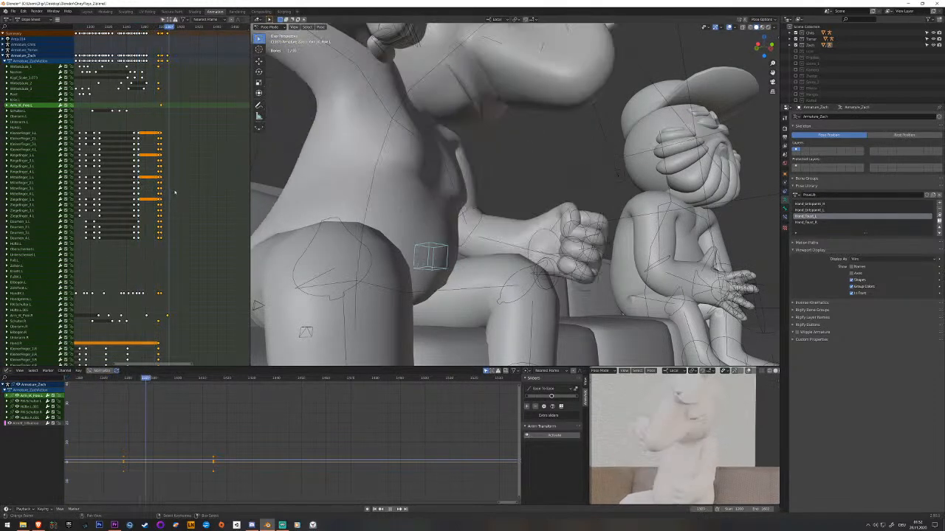
{"action": "key", "text": "space"}
{"action": "left_click", "coordinate": [169, 192]}
Select the left hand's finger bones and replay the moment when the hands separate.
{"action": "middle_click_drag", "start_coordinate": [463, 257], "coordinate": [436, 208]}
{"action": "key", "text": "alt+a"}
{"action": "mouse_move", "coordinate": [564, 166]}
{"action": "left_mouse_down"}
{"action": "mouse_move", "coordinate": [555, 180]}
{"action": "mouse_move", "coordinate": [564, 203]}
{"action": "mouse_move", "coordinate": [574, 204]}
{"action": "mouse_move", "coordinate": [582, 181]}
{"action": "left_mouse_up"}
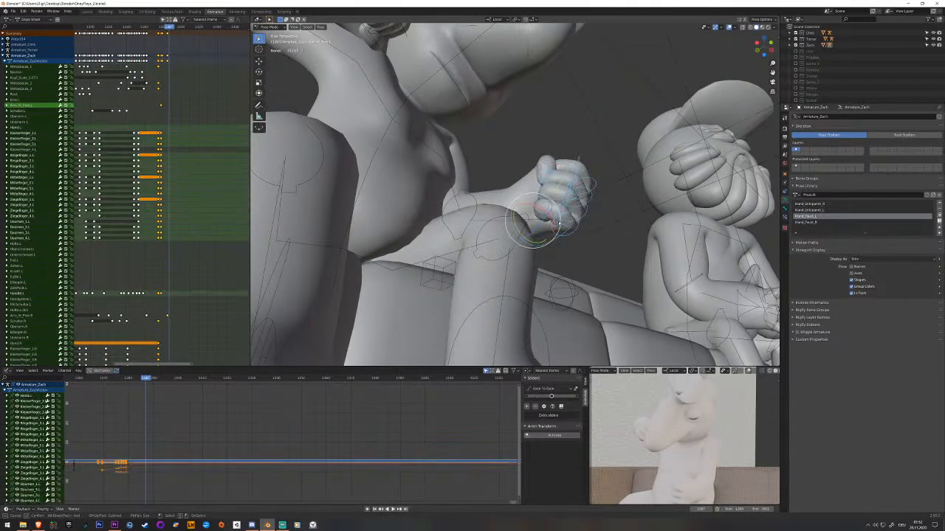
{"action": "middle_click", "coordinate": [534, 226]}
{"action": "right_click", "coordinate": [538, 227]}
{"action": "middle_click_drag", "start_coordinate": [539, 227], "coordinate": [543, 253]}
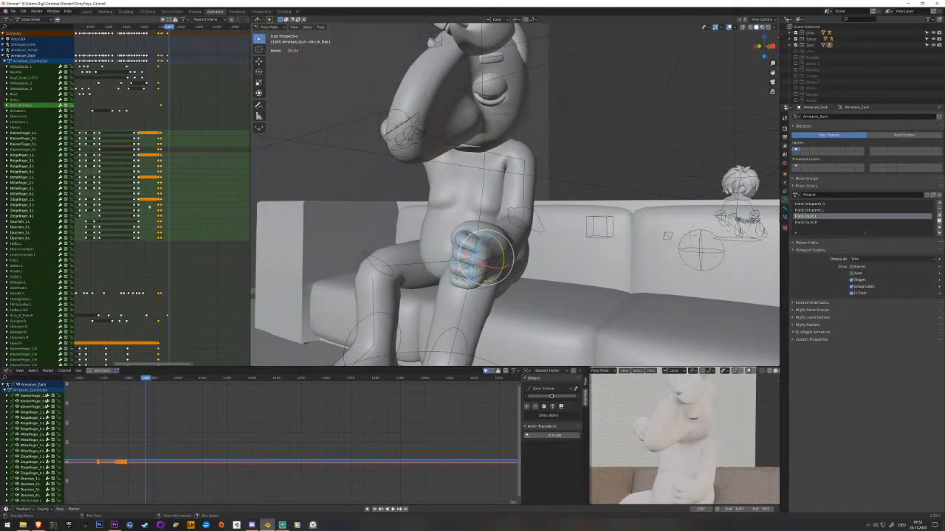
{"action": "left_click", "coordinate": [146, 208]}
{"action": "key", "text": "space"}
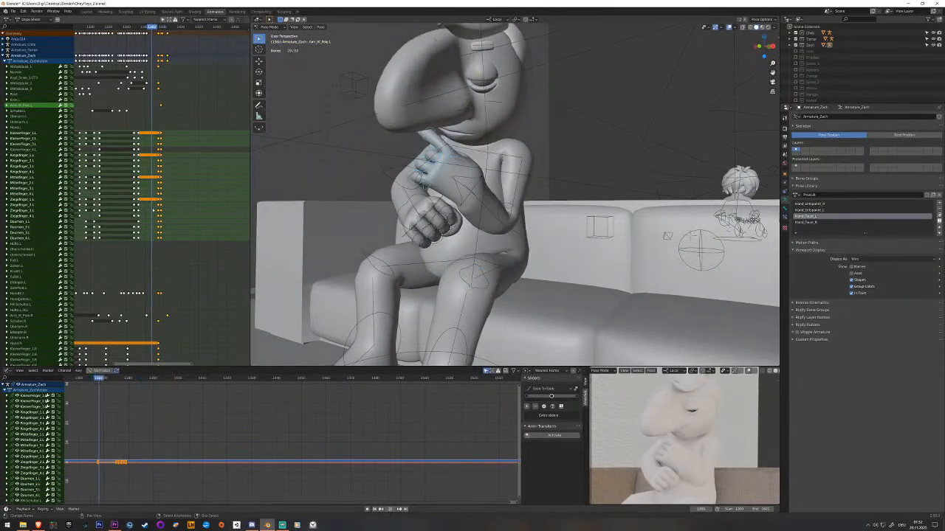
Clear the left finger bones' rotation to open the hand between the grip and the fist, and keyframe it.
{"action": "key", "text": "space"}
{"action": "key", "text": "alt+r"}
{"action": "middle_click_drag", "start_coordinate": [490, 212], "coordinate": [494, 211]}
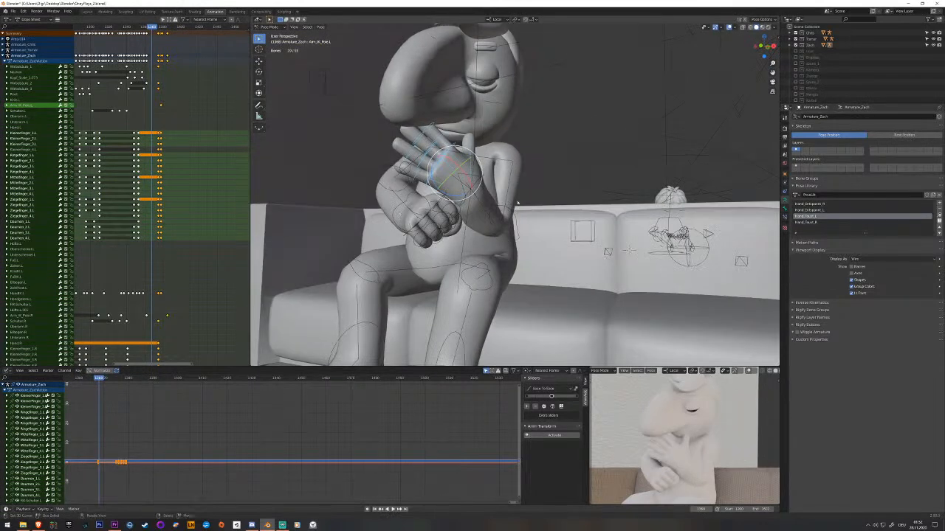
{"action": "key", "text": "Right"}
{"action": "key", "text": "Right"}
{"action": "key", "text": "Right"}
{"action": "key", "text": "Right"}
{"action": "key", "text": "Right"}
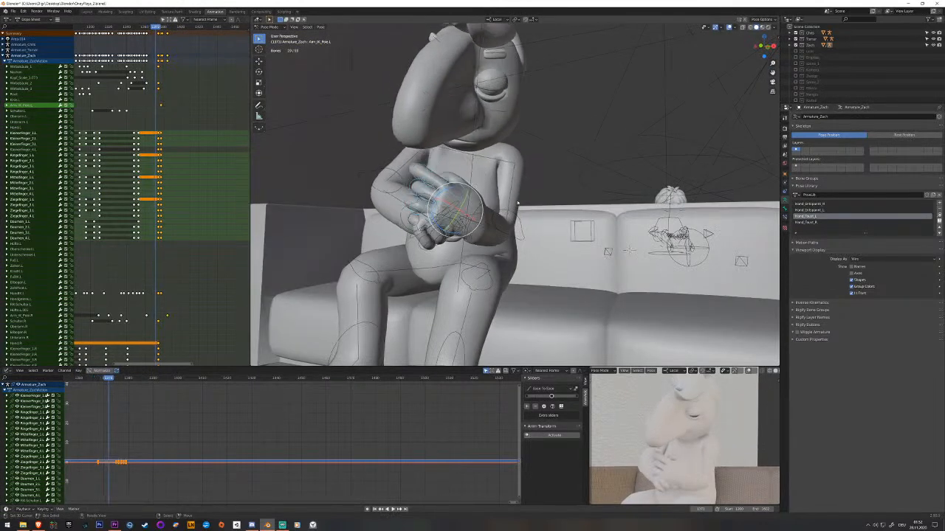
{"action": "scroll", "coordinate": [560, 221], "scroll_direction": "up", "scroll_amount": 1}
{"action": "middle_click_drag", "start_coordinate": [559, 221], "coordinate": [558, 215]}
{"action": "key", "text": "Left"}
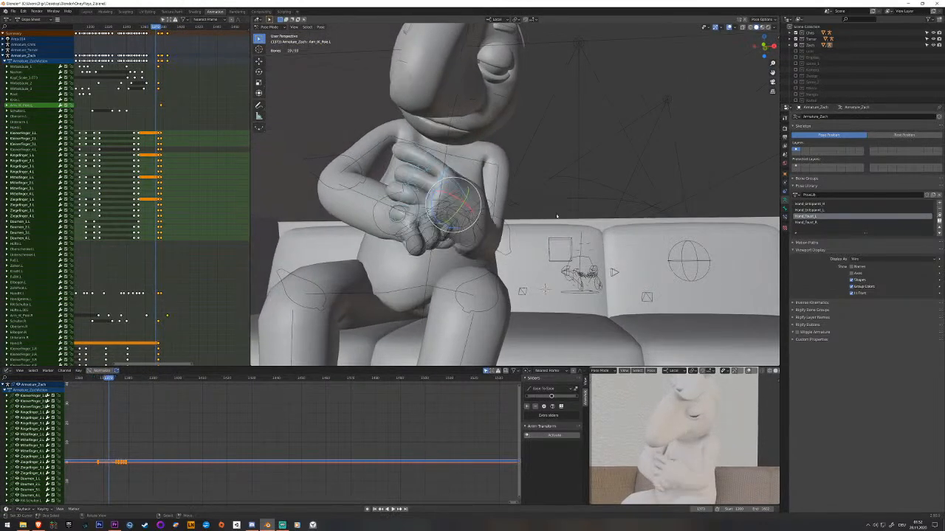
{"action": "key", "text": "alt+r"}
{"action": "key", "text": "i"}
Select the right-hand IK bone, locate its keyframes and go back to the frame before the hands meet.
{"action": "middle_click_drag", "start_coordinate": [552, 216], "coordinate": [472, 229]}
{"action": "right_click", "coordinate": [461, 235]}
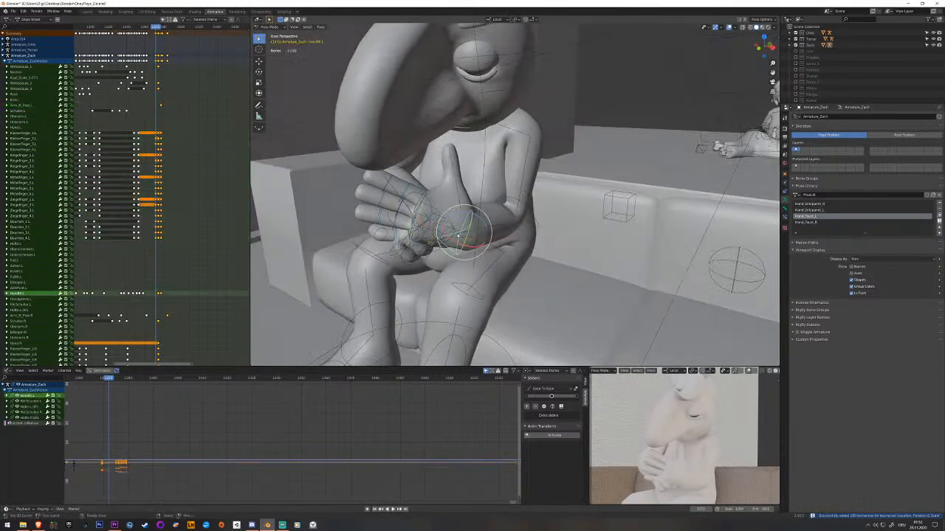
{"action": "scroll", "coordinate": [150, 296], "scroll_direction": "up", "scroll_amount": 10}
{"action": "left_click_drag", "start_coordinate": [150, 295], "coordinate": [144, 296]}
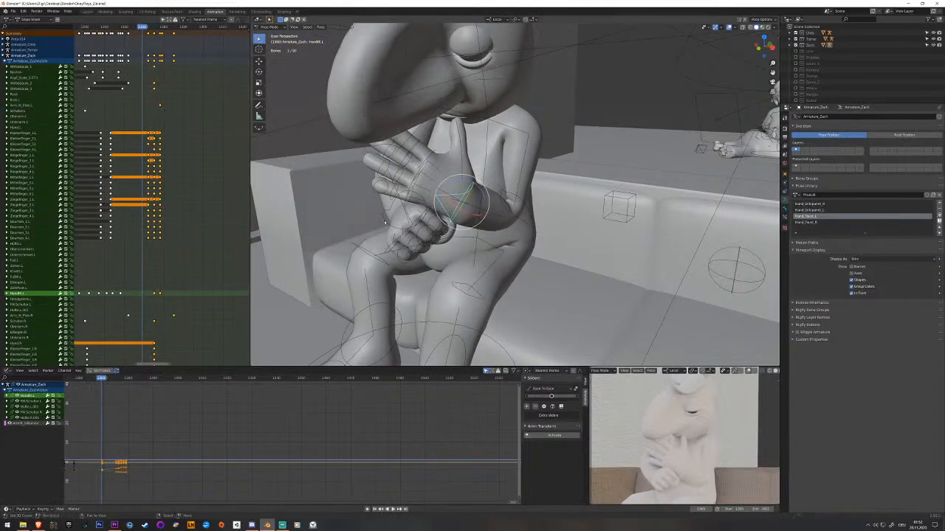
{"action": "right_click", "coordinate": [384, 222]}
{"action": "middle_click_drag", "start_coordinate": [147, 238], "coordinate": [228, 223]}
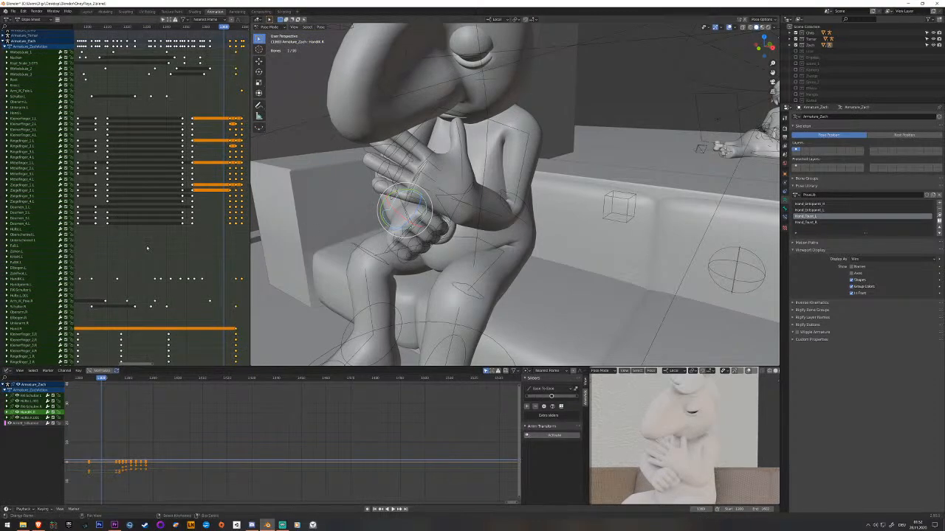
{"action": "mouse_move", "coordinate": [358, 255]}
{"action": "middle_mouse_down"}
{"action": "mouse_move", "coordinate": [406, 261]}
{"action": "mouse_move", "coordinate": [364, 255]}
{"action": "middle_mouse_up"}
{"action": "scroll", "coordinate": [200, 296], "scroll_direction": "down", "scroll_amount": 3}
{"action": "middle_click_drag", "start_coordinate": [200, 296], "coordinate": [180, 69]}
{"action": "key", "text": "space"}
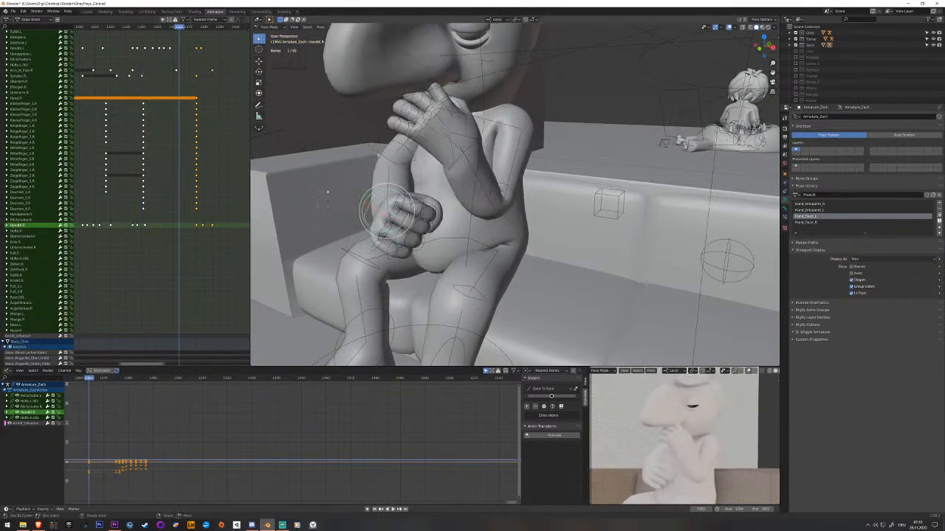
Move the right fist outward beside the belly and rotate it above the right thigh.
{"action": "middle_click_drag", "start_coordinate": [327, 194], "coordinate": [375, 219]}
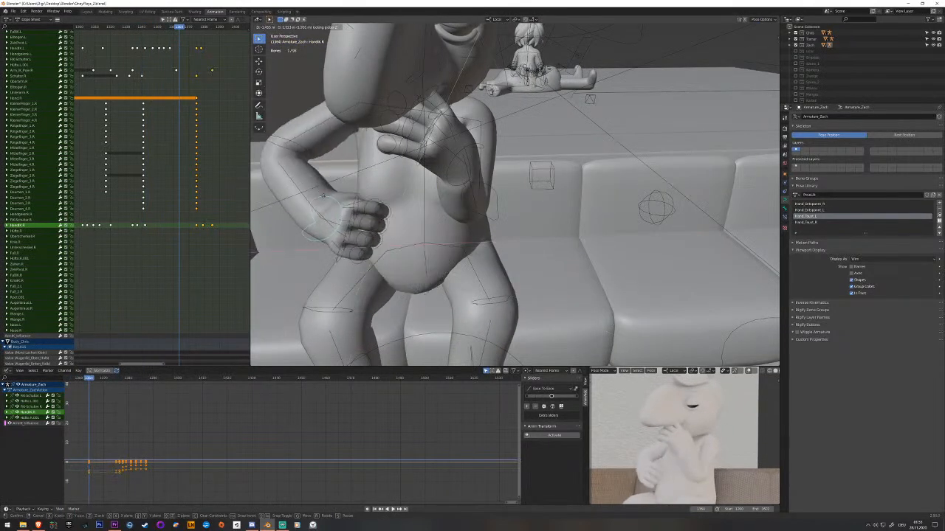
{"action": "left_click", "coordinate": [346, 193]}
{"action": "middle_click_drag", "start_coordinate": [346, 194], "coordinate": [396, 224]}
{"action": "left_click", "coordinate": [335, 206]}
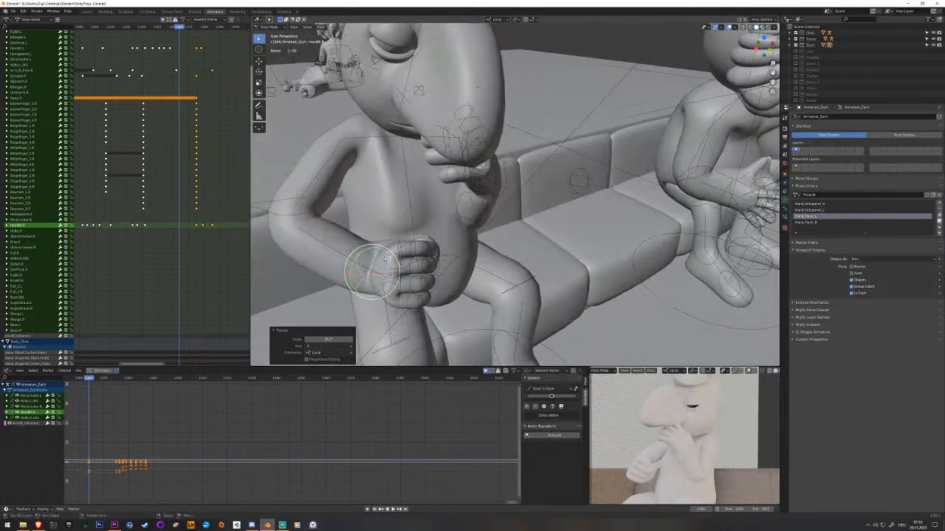
Refine the right fist's position and tilt so it rests on the right thigh, and keyframe the pose.
{"action": "left_click", "coordinate": [373, 268]}
{"action": "middle_click_drag", "start_coordinate": [373, 268], "coordinate": [446, 237]}
{"action": "left_click", "coordinate": [408, 224]}
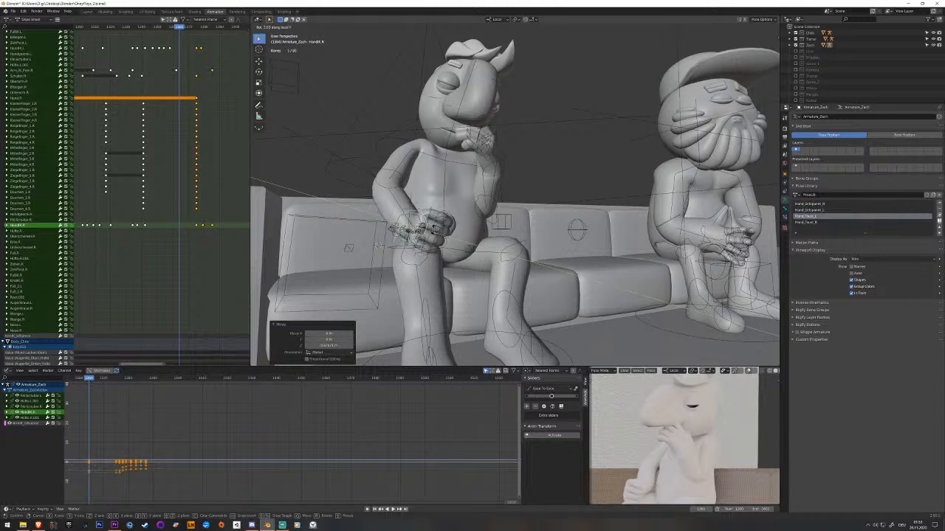
{"action": "left_click", "coordinate": [433, 250]}
{"action": "middle_click_drag", "start_coordinate": [432, 251], "coordinate": [439, 270]}
{"action": "left_click", "coordinate": [451, 275]}
{"action": "key", "text": "i"}
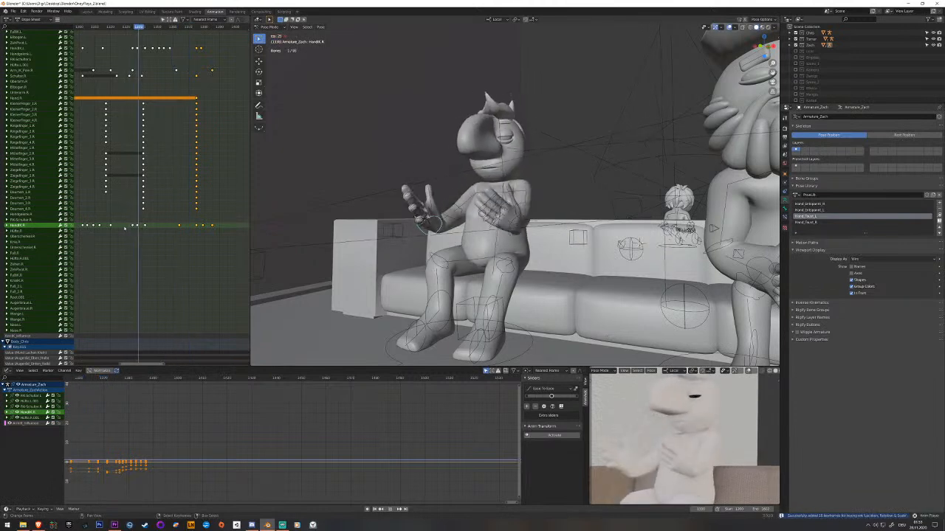
Keyframe the right-hand IK bone just before its thigh pose and shift that key earlier in time.
{"action": "key", "text": "space"}
{"action": "left_click_drag", "start_coordinate": [167, 231], "coordinate": [172, 233]}
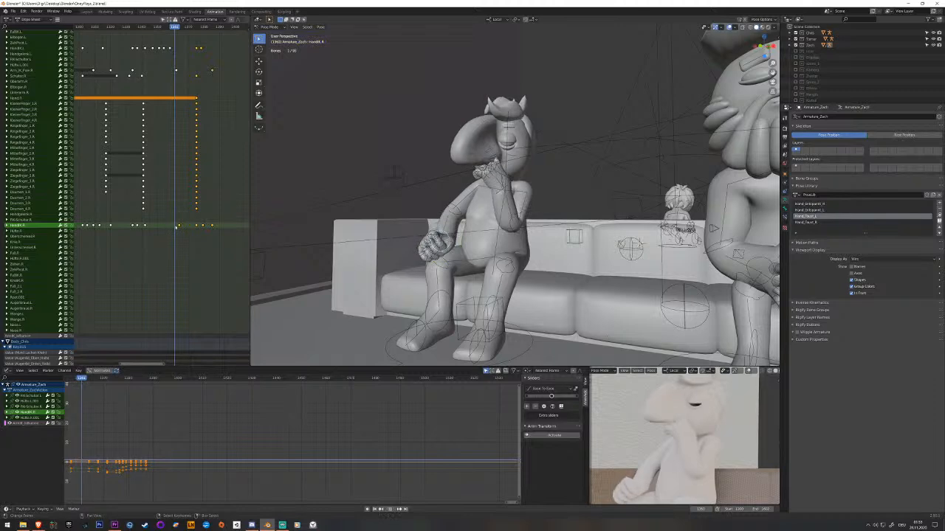
{"action": "scroll", "coordinate": [306, 254], "scroll_direction": "up", "scroll_amount": 3}
{"action": "middle_click_drag", "start_coordinate": [306, 256], "coordinate": [277, 246]}
{"action": "key", "text": "i"}
{"action": "left_click", "coordinate": [177, 225]}
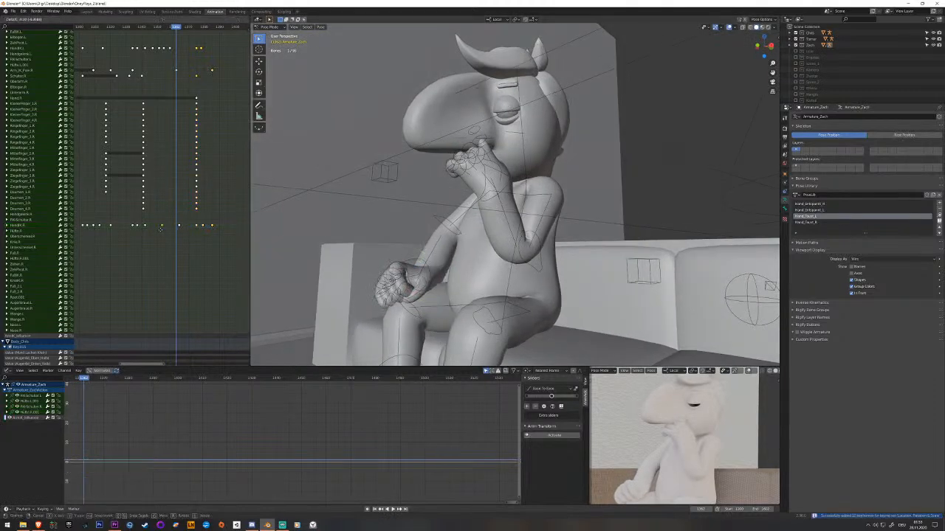
Review the gesture's playback and shift the right hand's fist-pose finger keyframes earlier, close behind the preceding finger keys.
{"action": "key", "text": "space"}
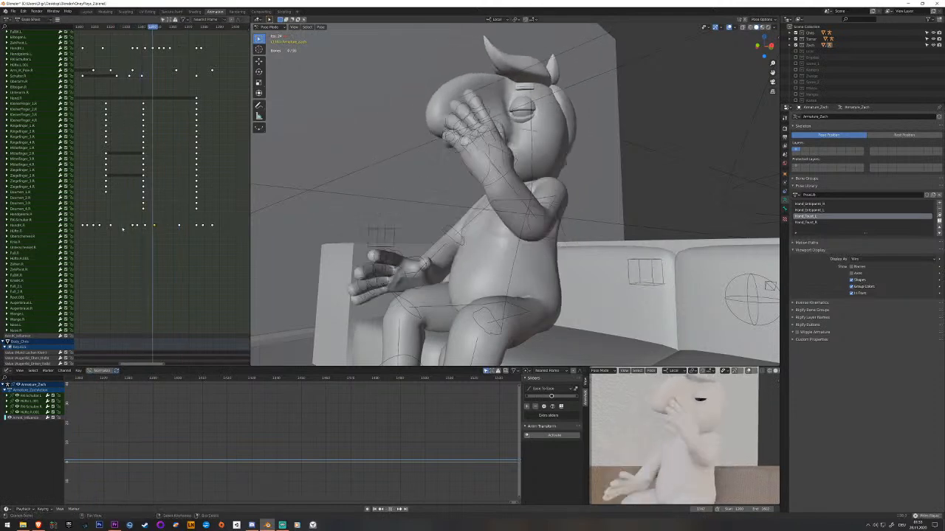
{"action": "key", "text": "space"}
{"action": "left_click", "coordinate": [415, 273]}
{"action": "left_click", "coordinate": [197, 104]}
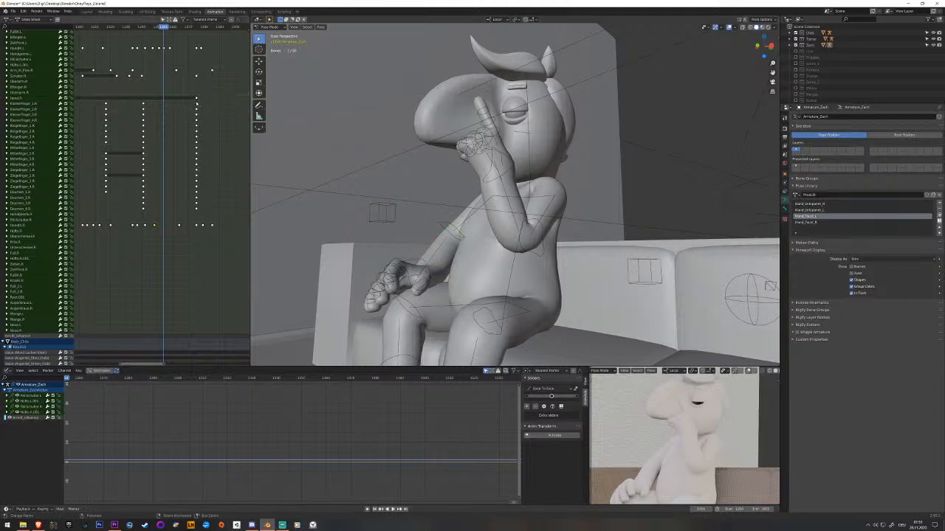
{"action": "left_click_drag", "start_coordinate": [214, 219], "coordinate": [215, 220]}
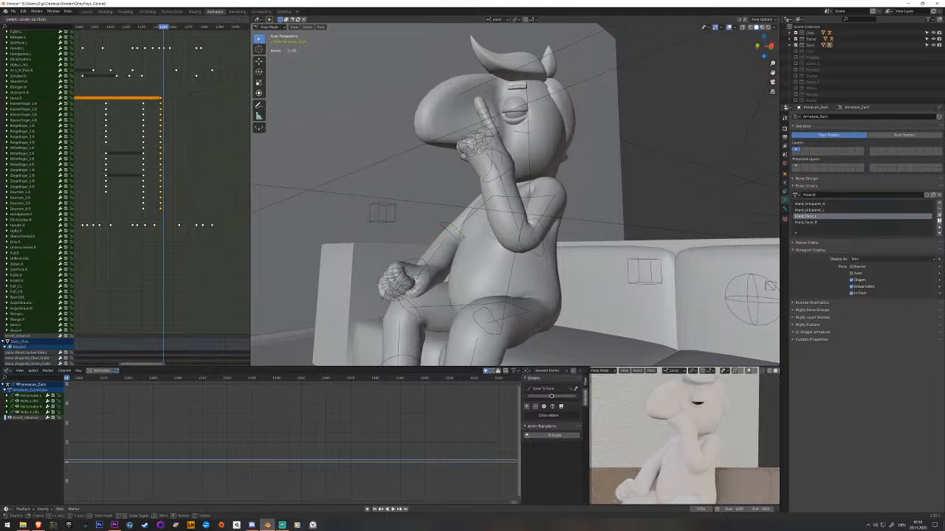
Play back the right hand's fist closing and check its timing from a wider view of the character.
{"action": "key", "text": "space"}
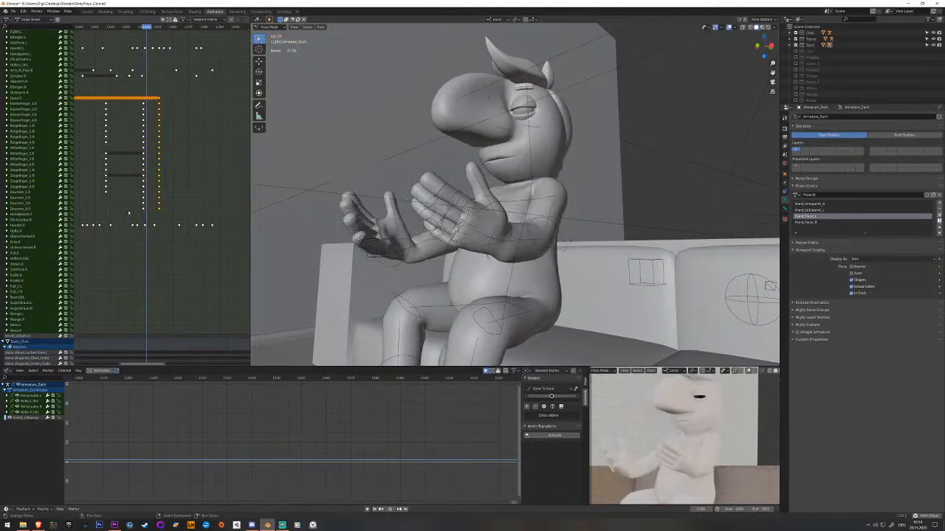
{"action": "key", "text": "space"}
{"action": "mouse_move", "coordinate": [143, 211]}
{"action": "left_mouse_down"}
{"action": "mouse_move", "coordinate": [157, 212]}
{"action": "mouse_move", "coordinate": [144, 214]}
{"action": "left_mouse_up"}
{"action": "key", "text": "space"}
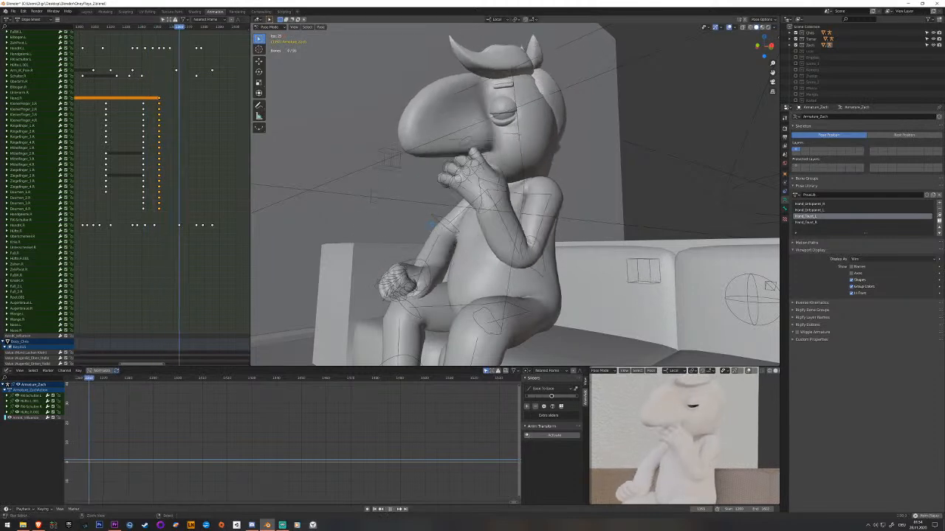
{"action": "key", "text": "space"}
{"action": "scroll", "coordinate": [436, 244], "scroll_direction": "down", "scroll_amount": 3}
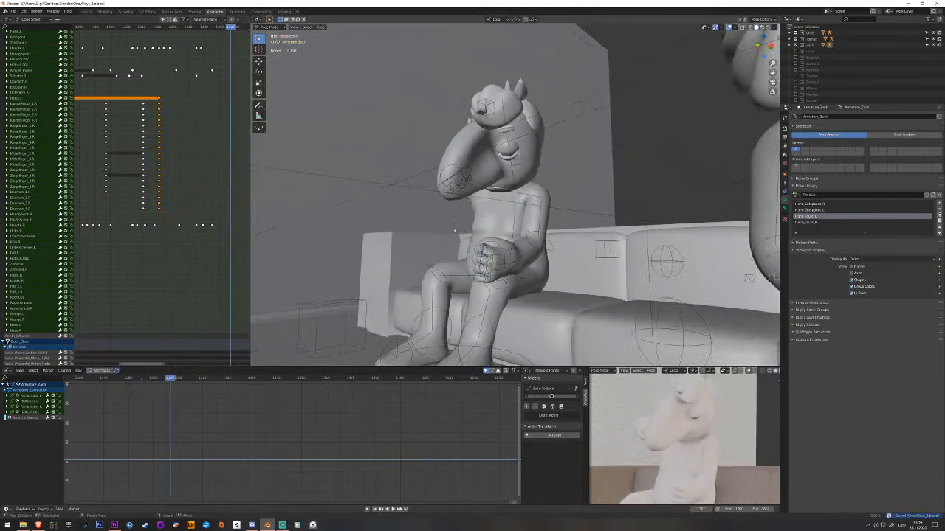
{"action": "middle_click_drag", "start_coordinate": [436, 244], "coordinate": [477, 236]}
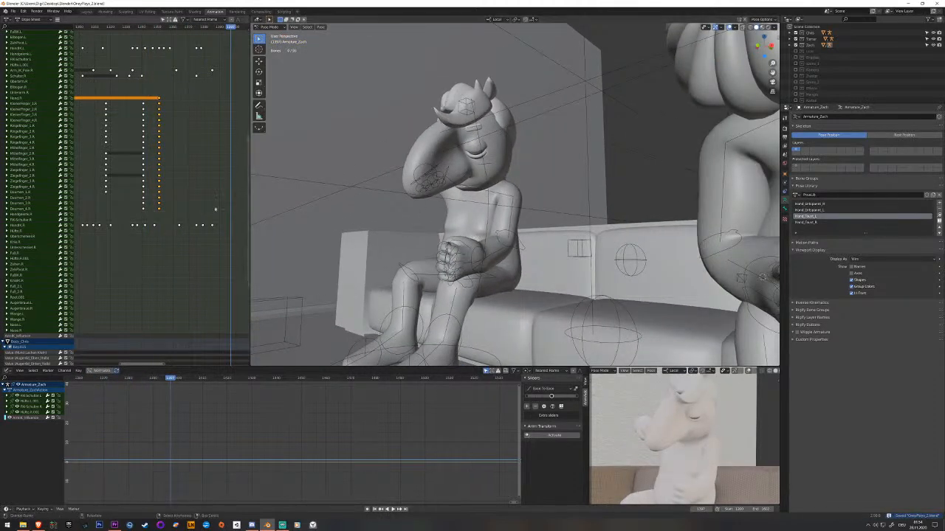
{"action": "left_click", "coordinate": [135, 203]}
{"action": "key", "text": "space"}
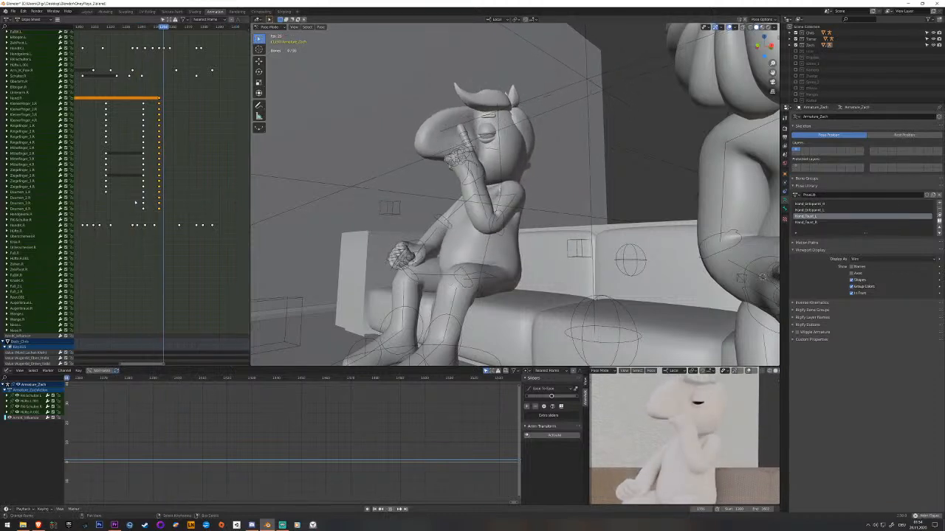
Rotate the head bone around its local Z axis during the hand-to-mouth pose and keyframe it.
{"action": "middle_click_drag", "start_coordinate": [472, 138], "coordinate": [471, 123]}
{"action": "left_click_drag", "start_coordinate": [193, 109], "coordinate": [170, 108]}
{"action": "middle_click_drag", "start_coordinate": [434, 121], "coordinate": [470, 188], "text": "shift"}
{"action": "scroll", "coordinate": [469, 188], "scroll_direction": "up", "scroll_amount": 3}
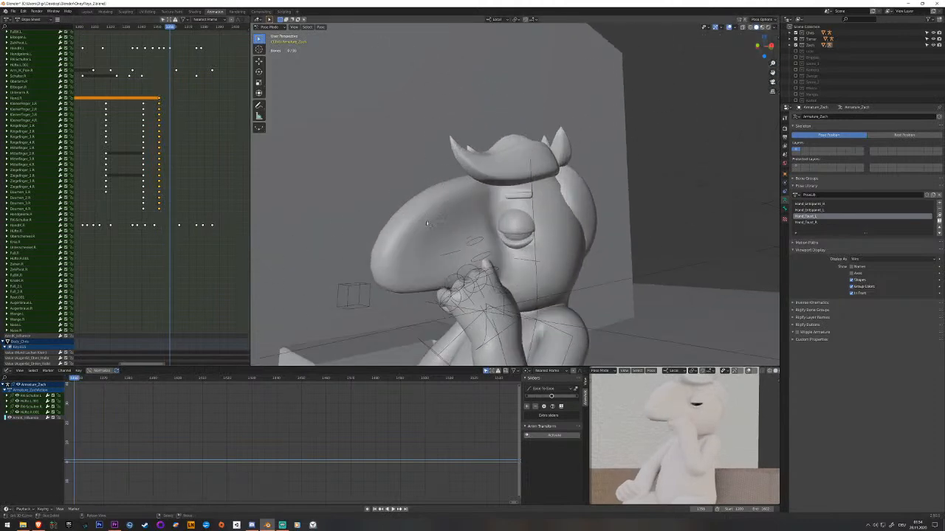
{"action": "scroll", "coordinate": [200, 86], "scroll_direction": "up", "scroll_amount": 8}
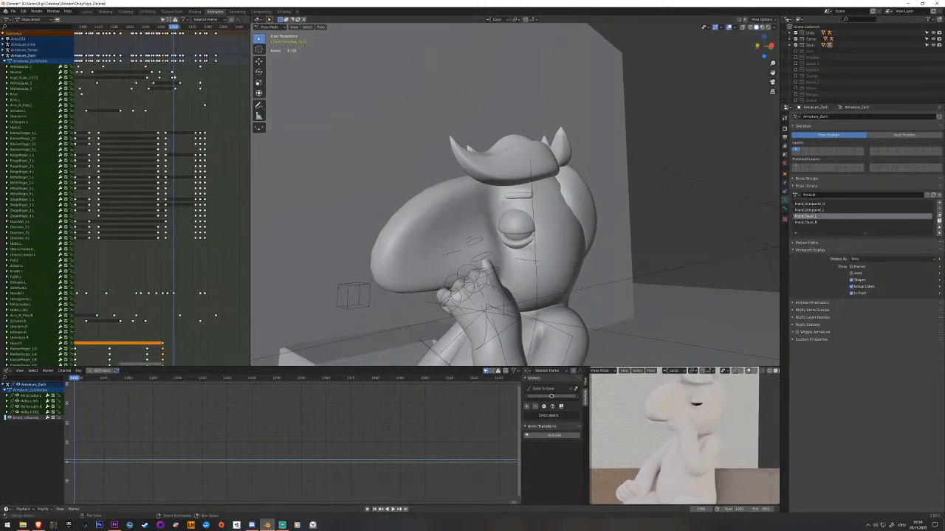
{"action": "right_click", "coordinate": [533, 249]}
{"action": "middle_click_drag", "start_coordinate": [532, 250], "coordinate": [547, 261]}
{"action": "key", "text": "Right"}
{"action": "key", "text": "Right"}
{"action": "key", "text": "Right"}
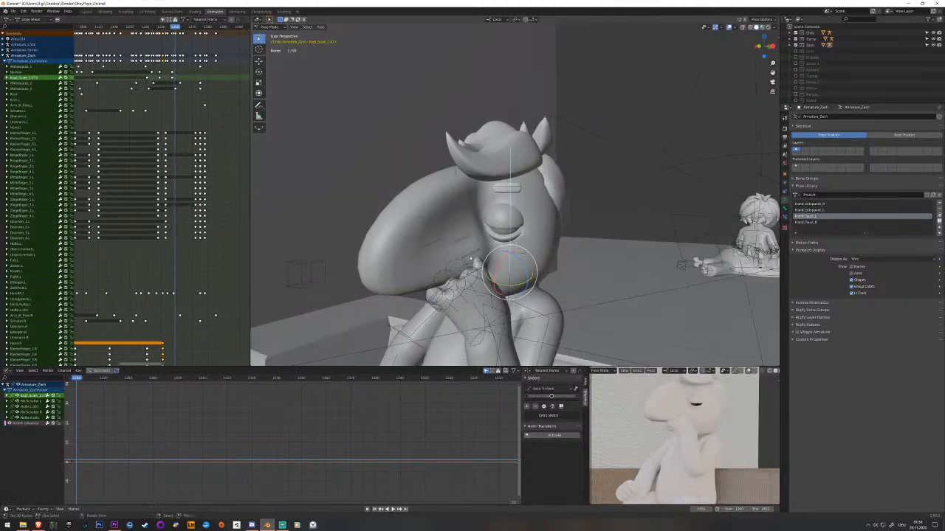
{"action": "left_click_drag", "start_coordinate": [524, 265], "coordinate": [516, 264]}
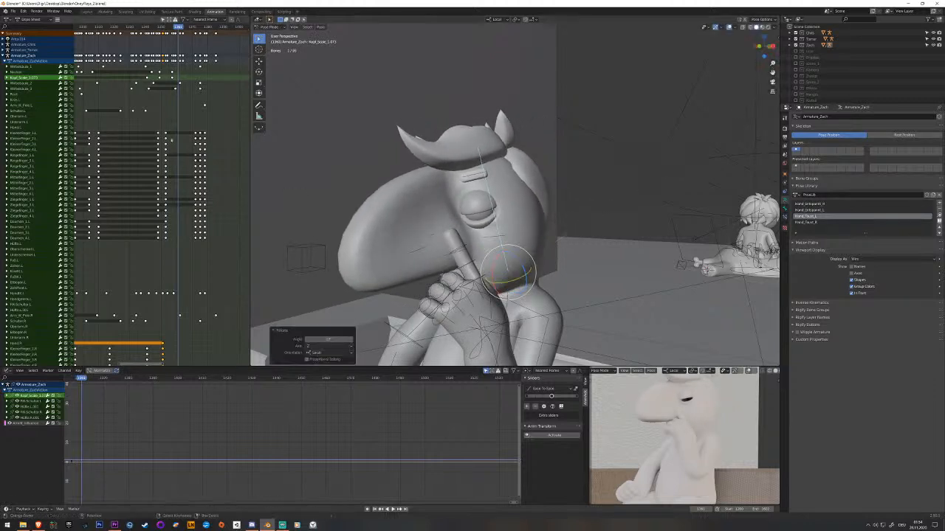
{"action": "key", "text": "i"}
{"action": "key", "text": "alt+a"}
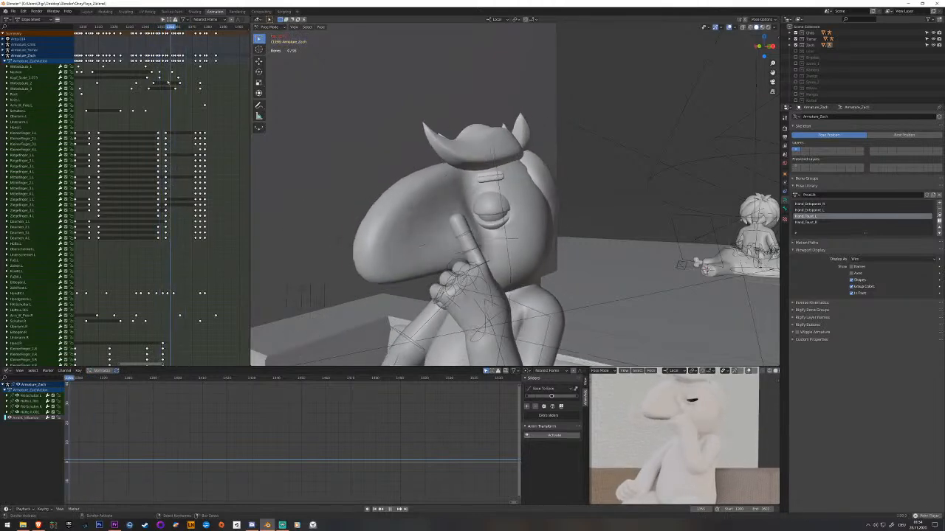
Keyframe the left-hand IK bone just before the hands meet and shift that key earlier in time.
{"action": "scroll", "coordinate": [516, 305], "scroll_direction": "down", "scroll_amount": 6}
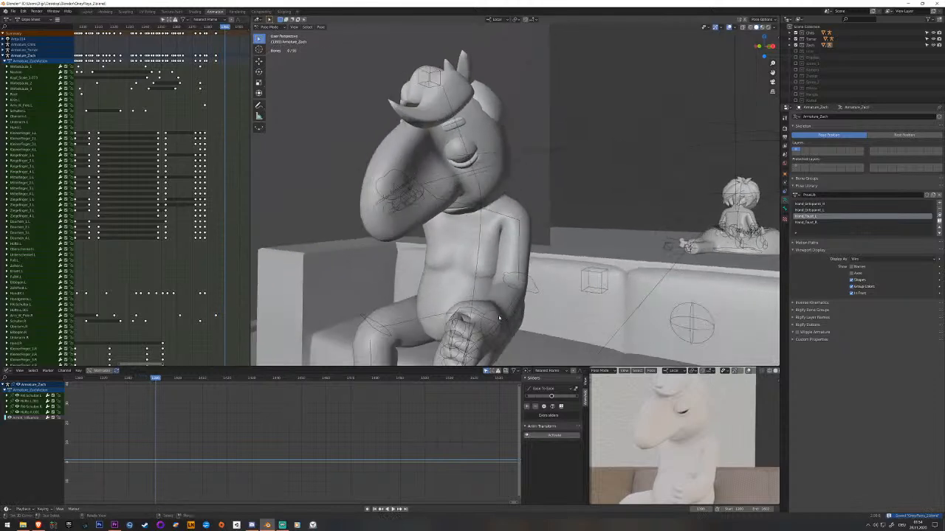
{"action": "right_click", "coordinate": [499, 318]}
{"action": "middle_click_drag", "start_coordinate": [193, 295], "coordinate": [184, 279]}
{"action": "mouse_move", "coordinate": [184, 279]}
{"action": "left_mouse_down"}
{"action": "mouse_move", "coordinate": [171, 280]}
{"action": "mouse_move", "coordinate": [184, 281]}
{"action": "left_mouse_up"}
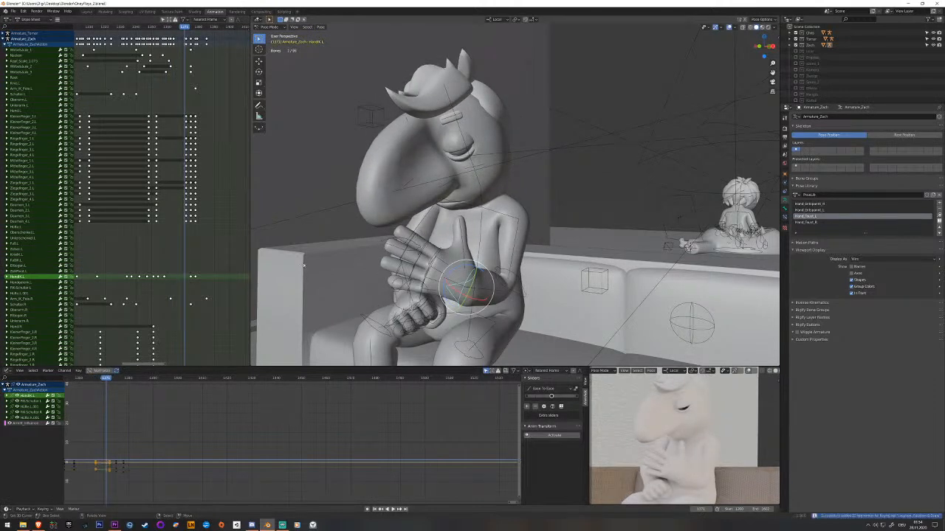
{"action": "left_click", "coordinate": [184, 278]}
{"action": "key", "text": "g"}
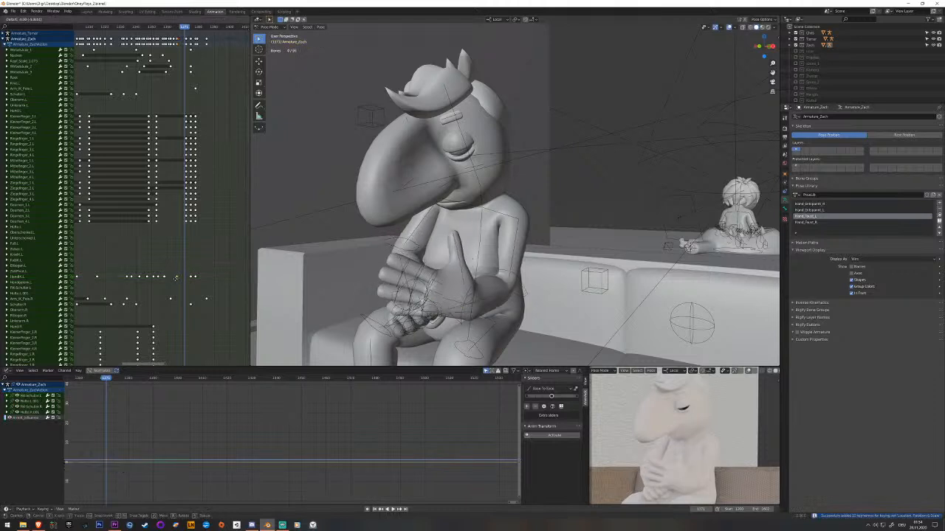
{"action": "left_click", "coordinate": [174, 278]}
{"action": "left_click", "coordinate": [155, 282]}
{"action": "key", "text": "space"}
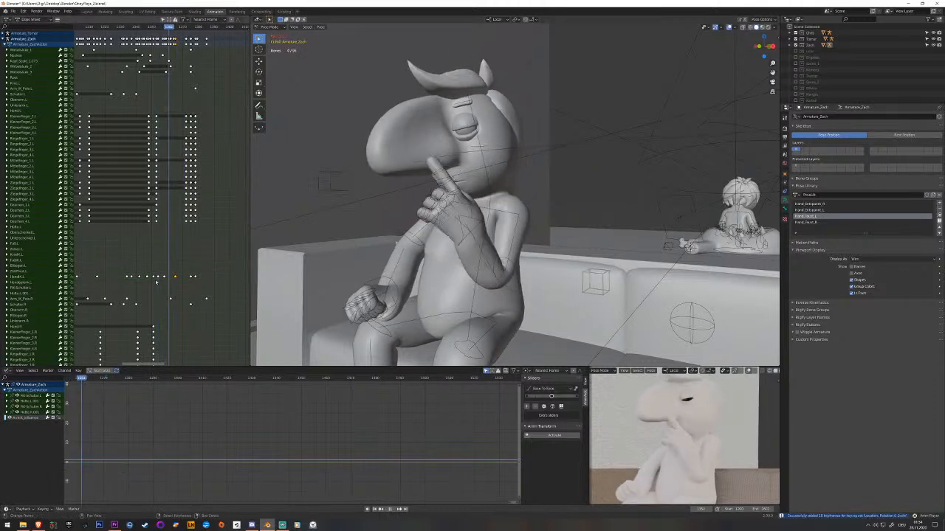
{"action": "left_click", "coordinate": [157, 275]}
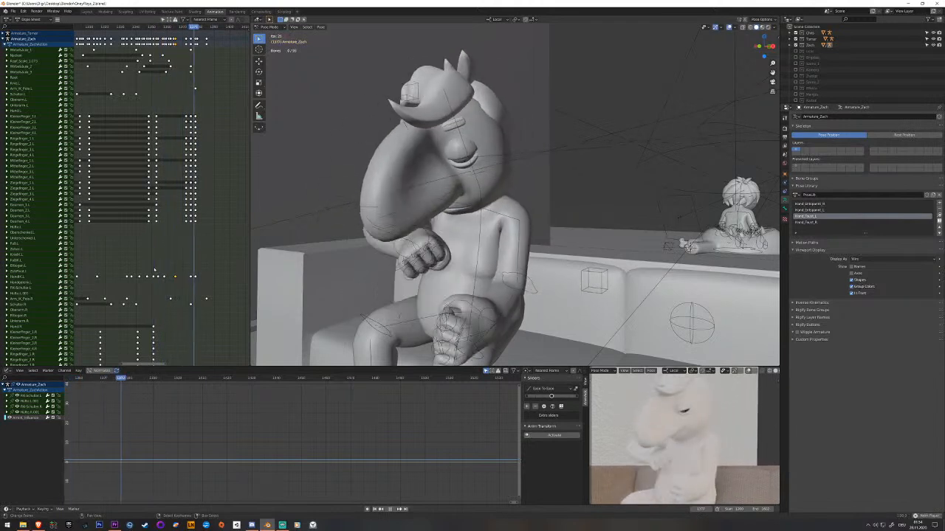
Select the upper spine bone and review how the torso moves as the hands come together.
{"action": "scroll", "coordinate": [474, 236], "scroll_direction": "down", "scroll_amount": 4}
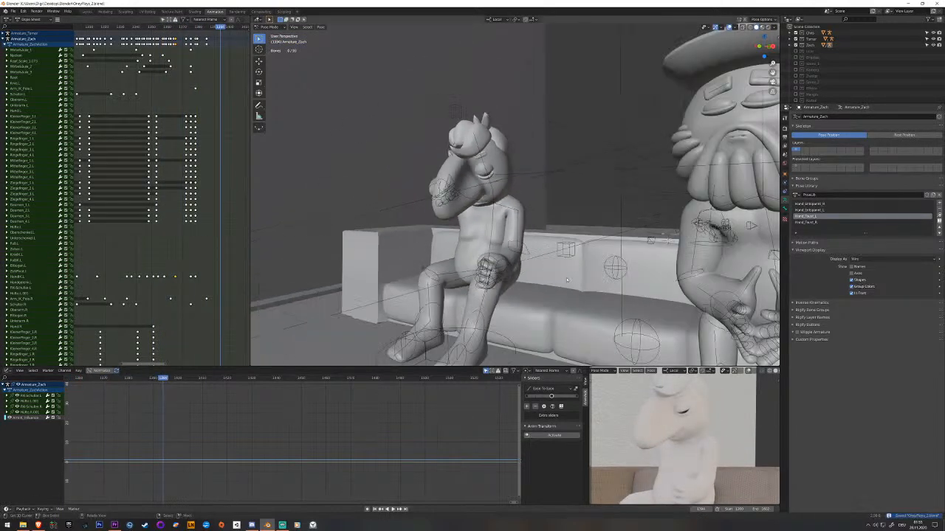
{"action": "right_click", "coordinate": [494, 220]}
{"action": "left_click_drag", "start_coordinate": [193, 206], "coordinate": [165, 199]}
{"action": "key", "text": "space"}
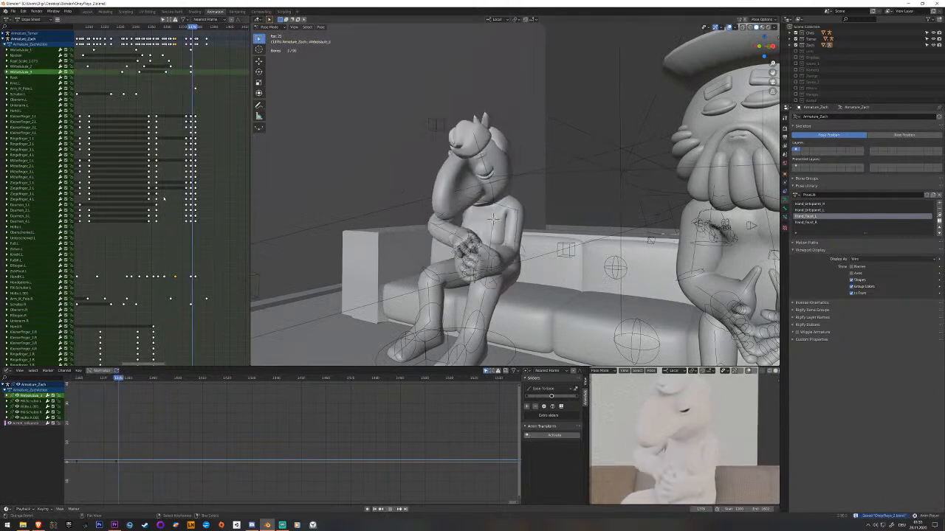
{"action": "key", "text": "space"}
{"action": "left_click_drag", "start_coordinate": [178, 231], "coordinate": [195, 236]}
{"action": "middle_click_drag", "start_coordinate": [413, 238], "coordinate": [479, 265]}
Select the Root bone and keyframe its current pose at the frame where the hands come together.
{"action": "scroll", "coordinate": [478, 265], "scroll_direction": "up", "scroll_amount": 3}
{"action": "right_click", "coordinate": [438, 302]}
{"action": "middle_click_drag", "start_coordinate": [438, 302], "coordinate": [461, 295], "text": "shift"}
{"action": "left_click_drag", "start_coordinate": [196, 159], "coordinate": [185, 158]}
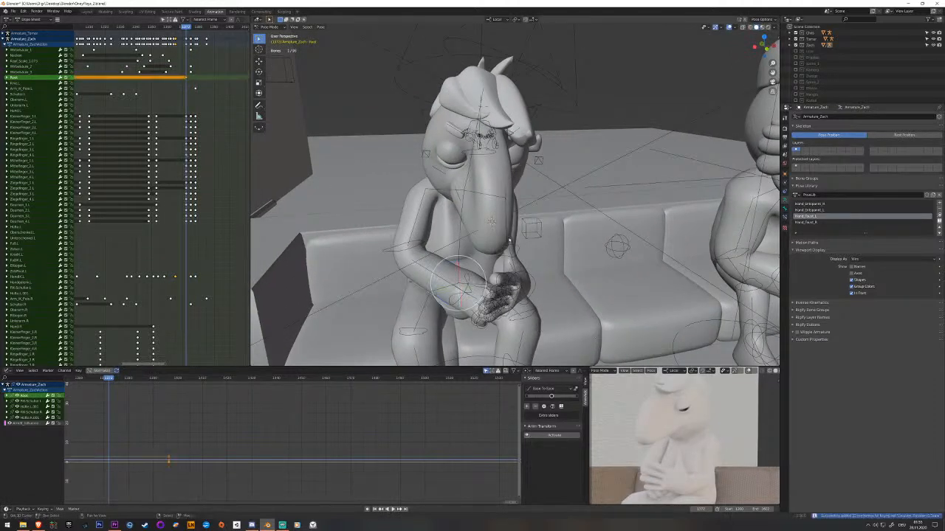
{"action": "key", "text": "space"}
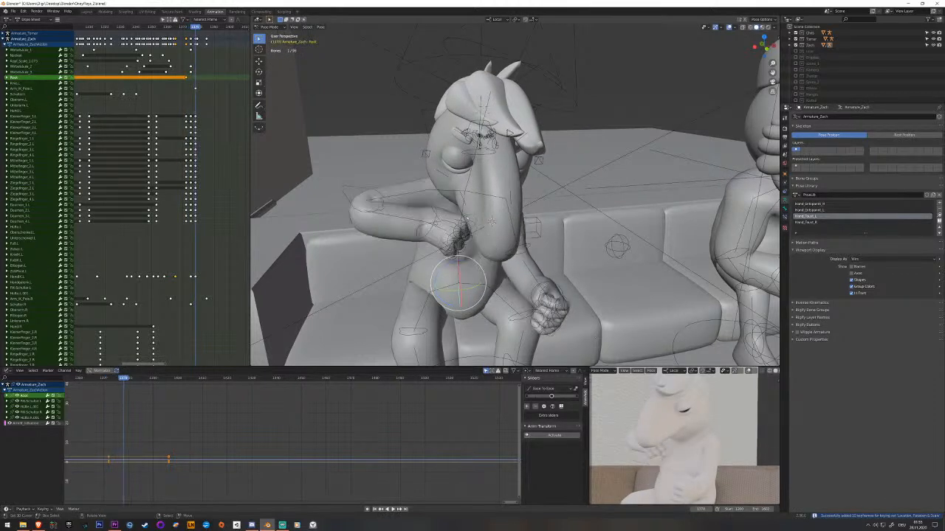
Raise the Root bone slightly along global Z, turn it around its local Z axis, and keyframe the lifted body pose.
{"action": "key", "text": "g"}
{"action": "key", "text": "z"}
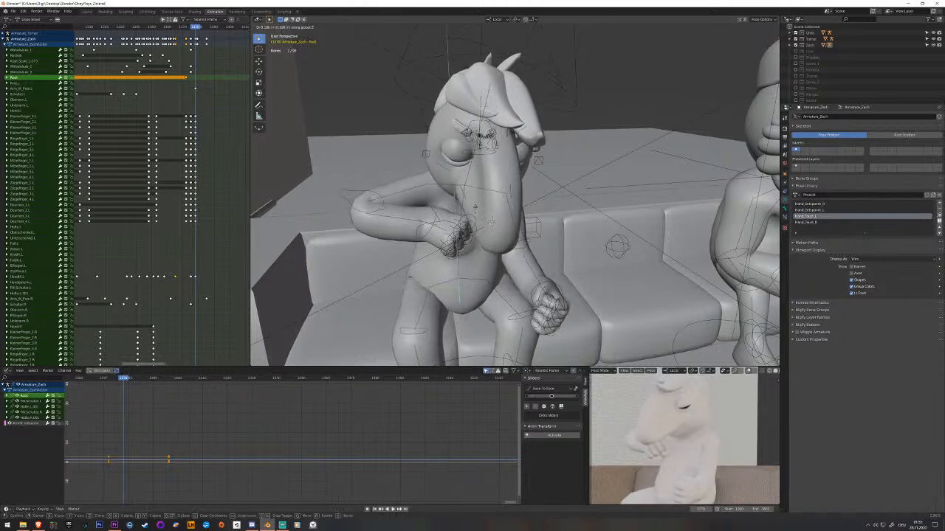
{"action": "left_click", "coordinate": [476, 206]}
{"action": "middle_click_drag", "start_coordinate": [475, 207], "coordinate": [451, 263]}
{"action": "left_click_drag", "start_coordinate": [448, 262], "coordinate": [445, 262]}
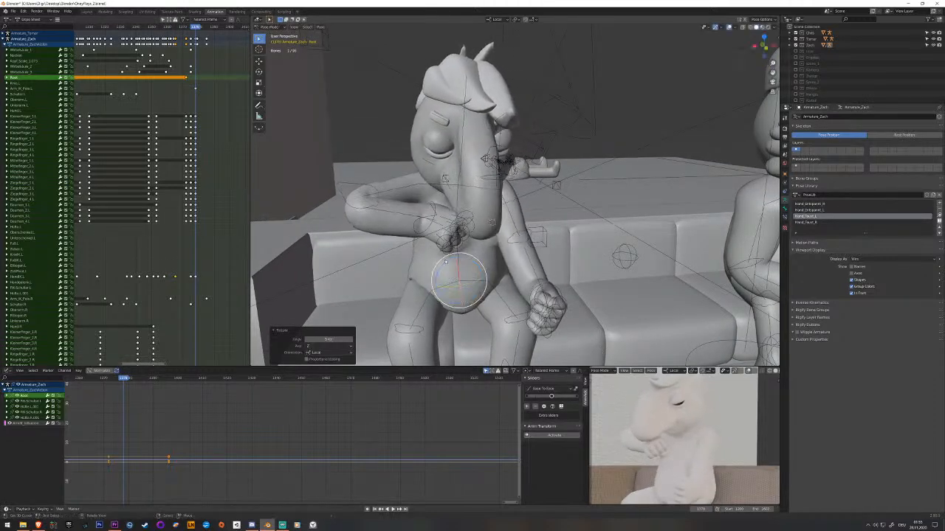
{"action": "key", "text": "i"}
Keyframe the Root bone a few frames after the lift, lowered back onto the sofa with the body turned.
{"action": "scroll", "coordinate": [201, 83], "scroll_direction": "up", "scroll_amount": 3}
{"action": "left_click_drag", "start_coordinate": [201, 82], "coordinate": [212, 82]}
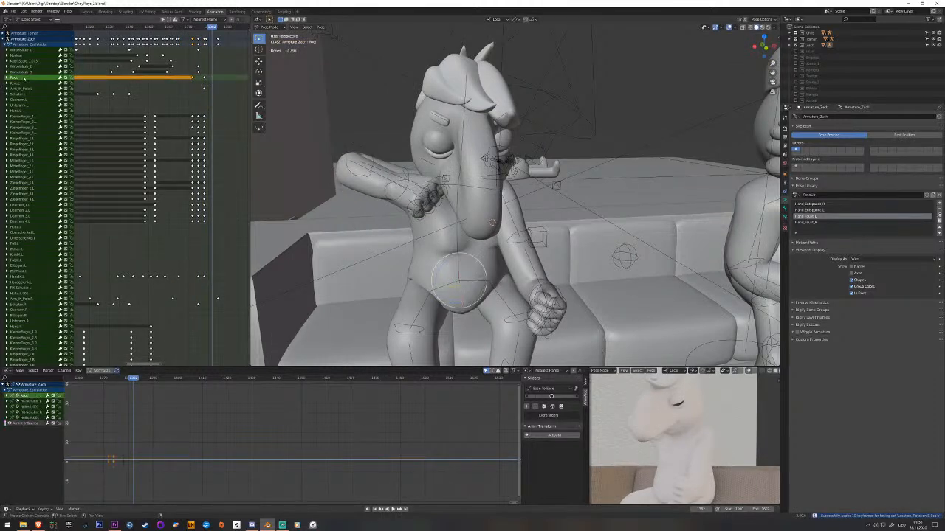
{"action": "key", "text": "i"}
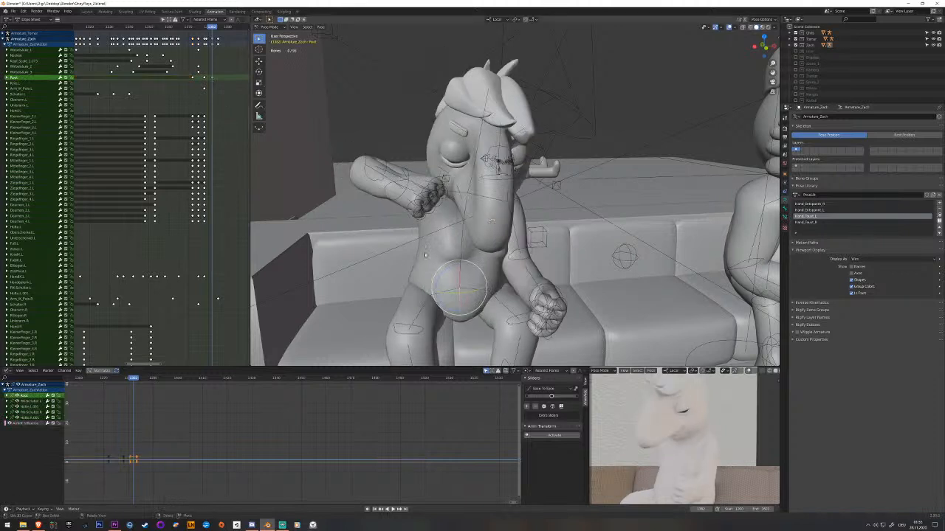
{"action": "left_click_drag", "start_coordinate": [445, 268], "coordinate": [443, 270]}
{"action": "key", "text": "i"}
{"action": "key", "text": "space"}
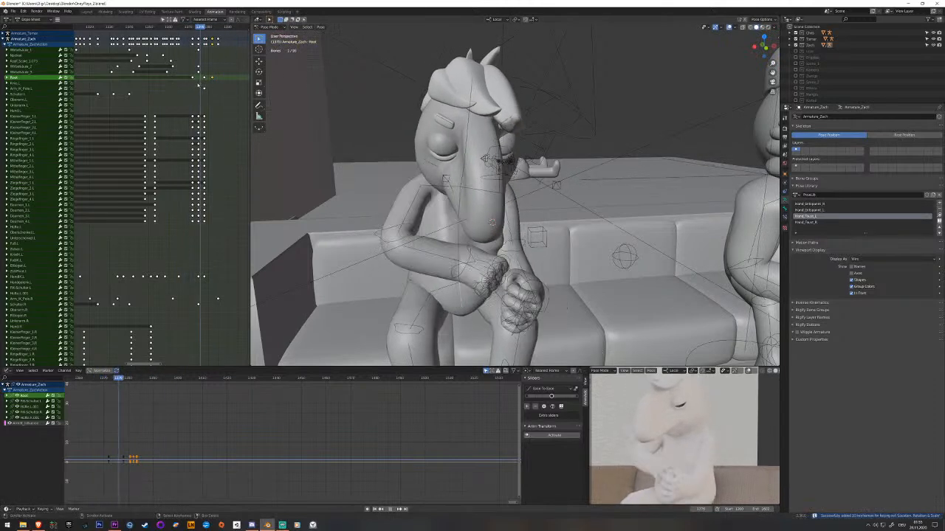
Shift the Root bone's lift and settle keyframes along the timeline and test their timing in playback.
{"action": "key", "text": "space"}
{"action": "left_click", "coordinate": [207, 79]}
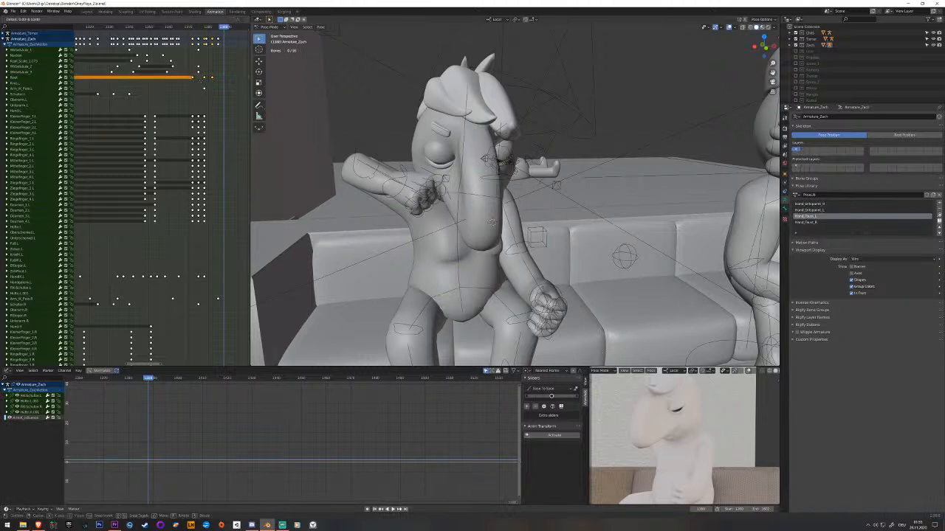
{"action": "key", "text": "space"}
{"action": "key", "text": "space"}
{"action": "key", "text": "space"}
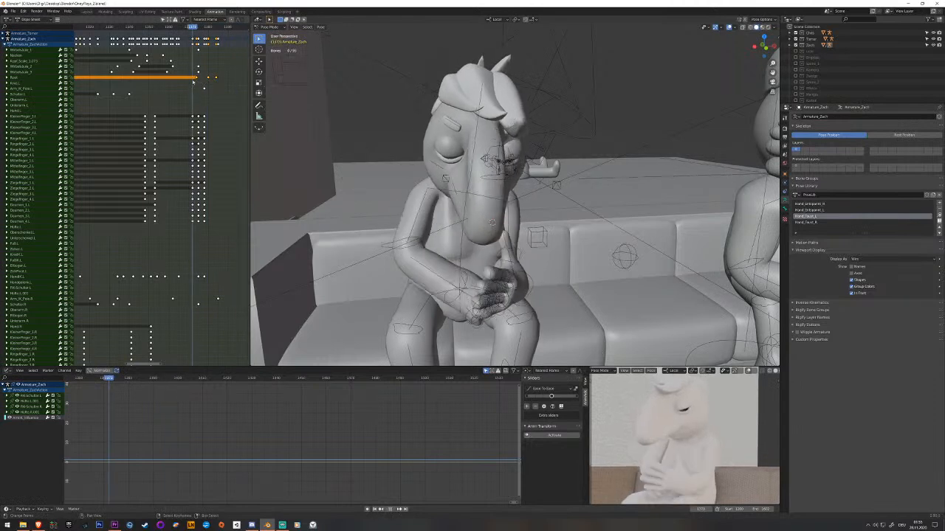
{"action": "key", "text": "space"}
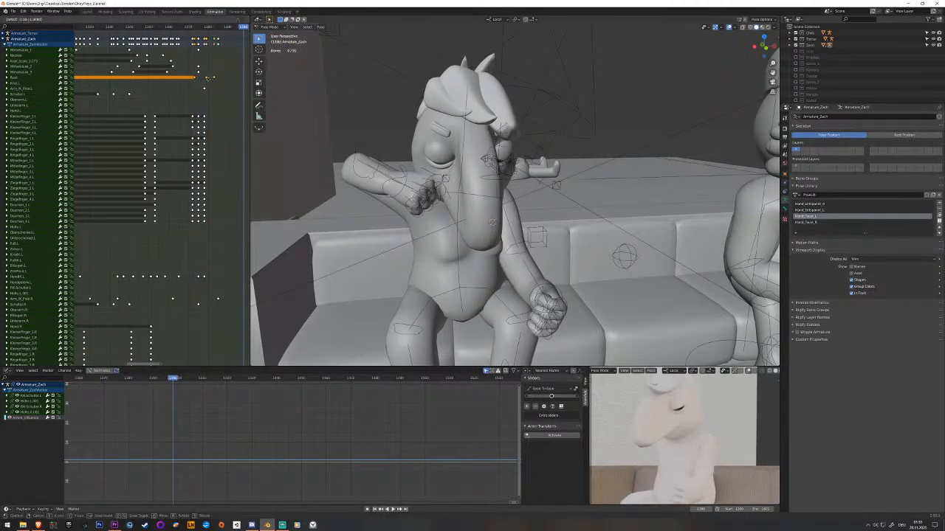
Refine the Root bone's key timing, placing the lift key closer to the settle key, and save the file.
{"action": "left_click_drag", "start_coordinate": [205, 78], "coordinate": [180, 84]}
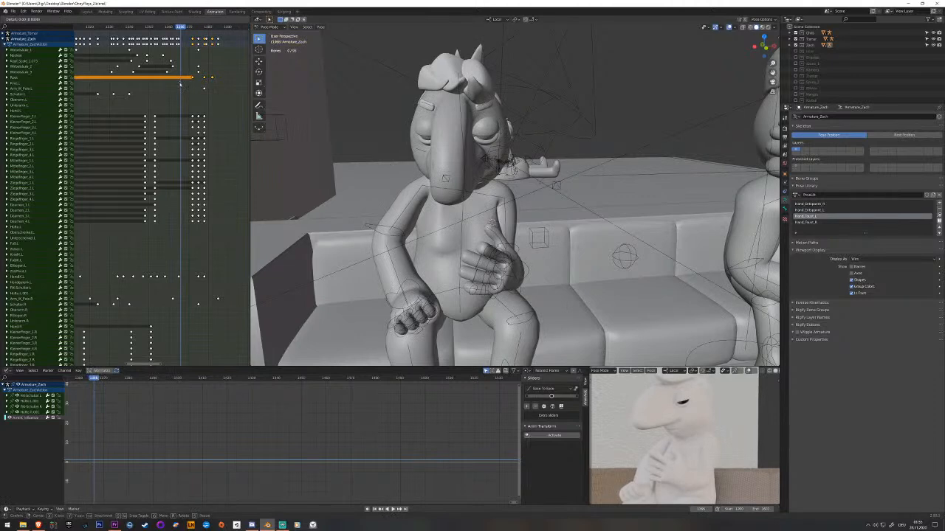
{"action": "key", "text": "space"}
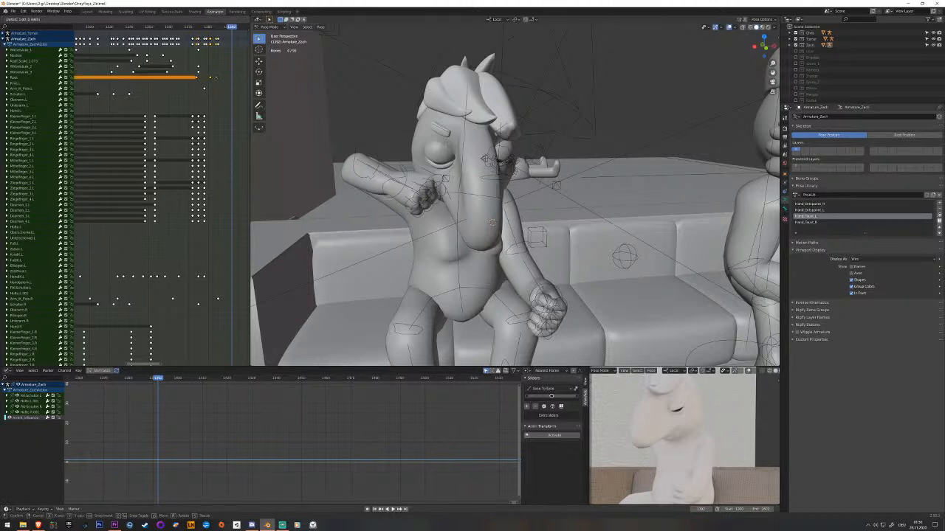
{"action": "left_click", "coordinate": [217, 78]}
{"action": "left_click", "coordinate": [190, 85]}
{"action": "key", "text": "space"}
{"action": "key", "text": "space"}
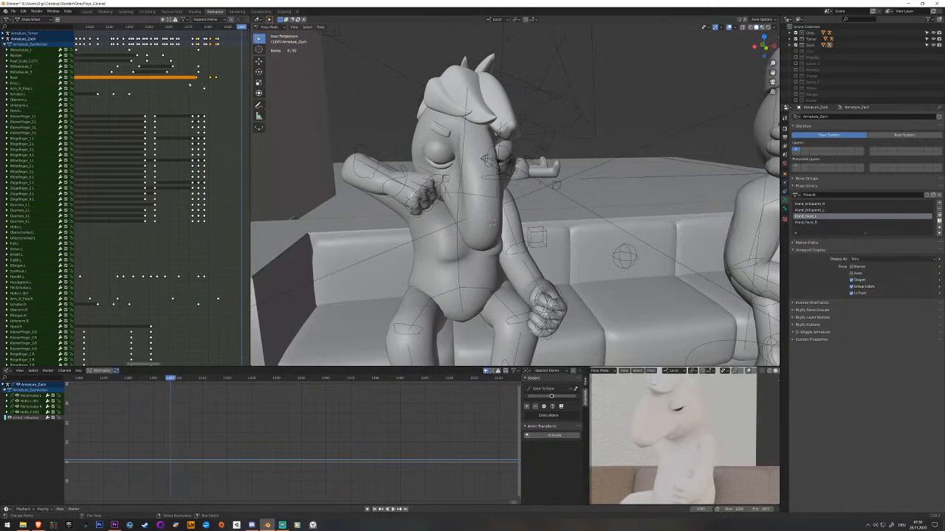
{"action": "key", "text": "ctrl+s"}
Rotate the middle spine bone after the hands meet, keyframe its pose and play back the movement.
{"action": "left_click", "coordinate": [457, 245]}
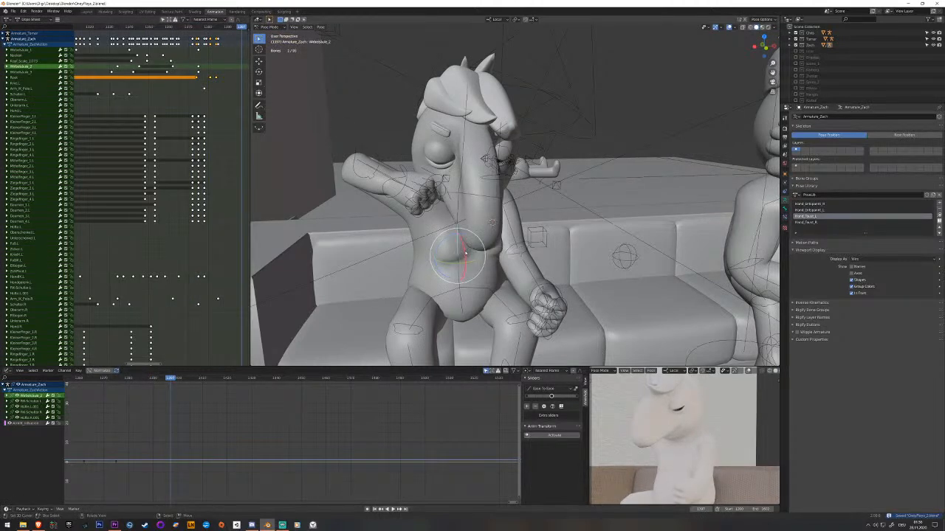
{"action": "middle_click_drag", "start_coordinate": [463, 223], "coordinate": [461, 209]}
{"action": "mouse_move", "coordinate": [226, 83]}
{"action": "left_mouse_down"}
{"action": "mouse_move", "coordinate": [200, 86]}
{"action": "mouse_move", "coordinate": [211, 88]}
{"action": "left_mouse_up"}
{"action": "key", "text": "space"}
{"action": "left_click_drag", "start_coordinate": [442, 237], "coordinate": [440, 239]}
{"action": "middle_click_drag", "start_coordinate": [440, 239], "coordinate": [409, 231]}
{"action": "key", "text": "i"}
{"action": "key", "text": "space"}
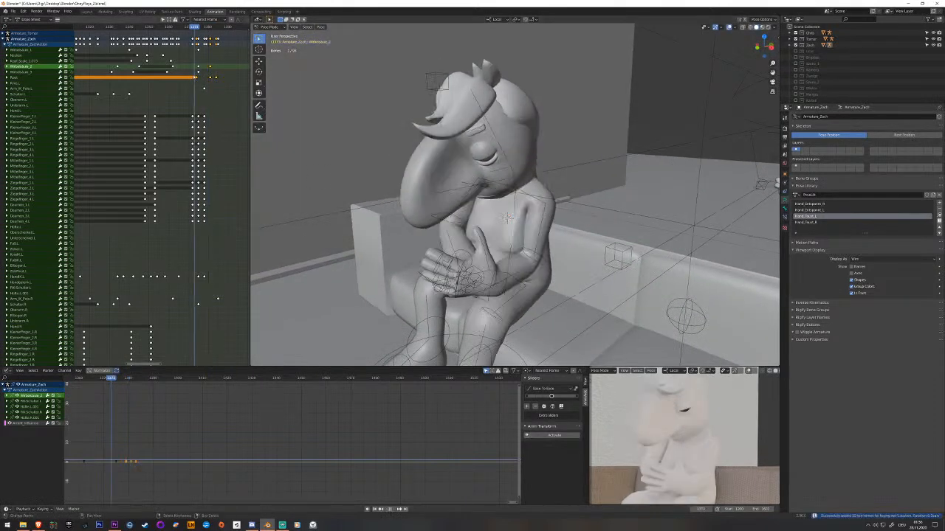
Shift the middle spine bone's last keyframe several frames later on the timeline.
{"action": "left_click_drag", "start_coordinate": [207, 79], "coordinate": [208, 76]}
{"action": "right_click", "coordinate": [211, 68]}
{"action": "right_click_drag", "start_coordinate": [212, 69], "coordinate": [221, 69]}
{"action": "left_click_drag", "start_coordinate": [219, 70], "coordinate": [216, 71]}
Keyframe the middle spine bone's in-between pose shortly before its last key, move that new key earlier and play back the motion.
{"action": "right_click", "coordinate": [510, 235]}
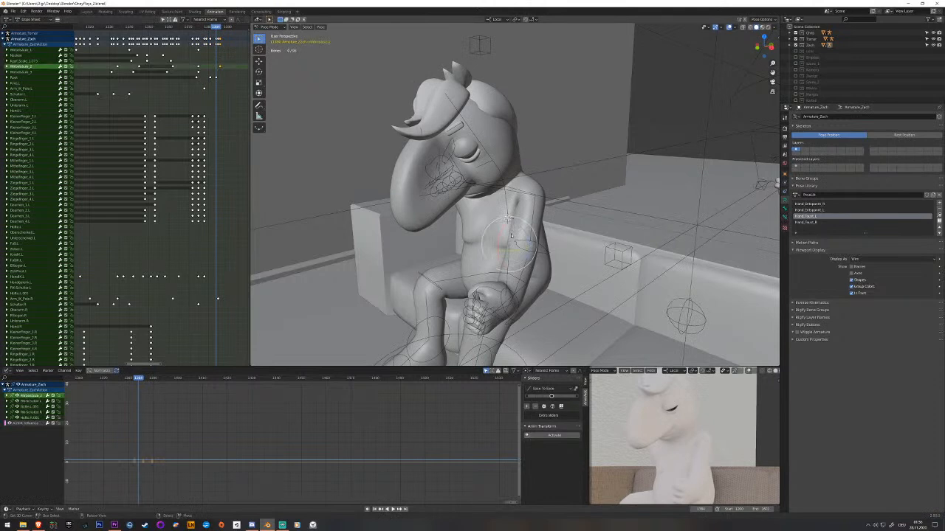
{"action": "middle_click_drag", "start_coordinate": [513, 235], "coordinate": [540, 238]}
{"action": "key", "text": "i"}
{"action": "scroll", "coordinate": [223, 71], "scroll_direction": "up", "scroll_amount": 1}
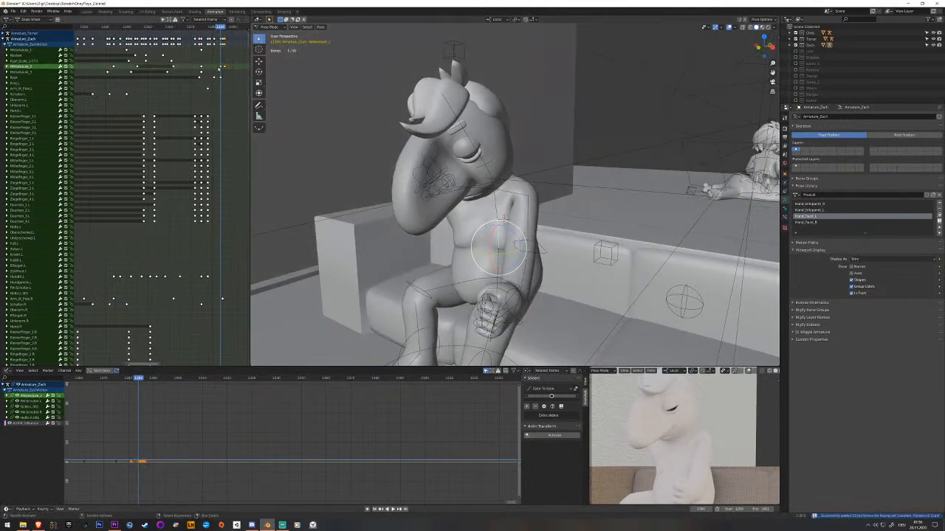
{"action": "right_click", "coordinate": [220, 68]}
{"action": "key", "text": "g"}
{"action": "left_click", "coordinate": [211, 69]}
{"action": "key", "text": "space"}
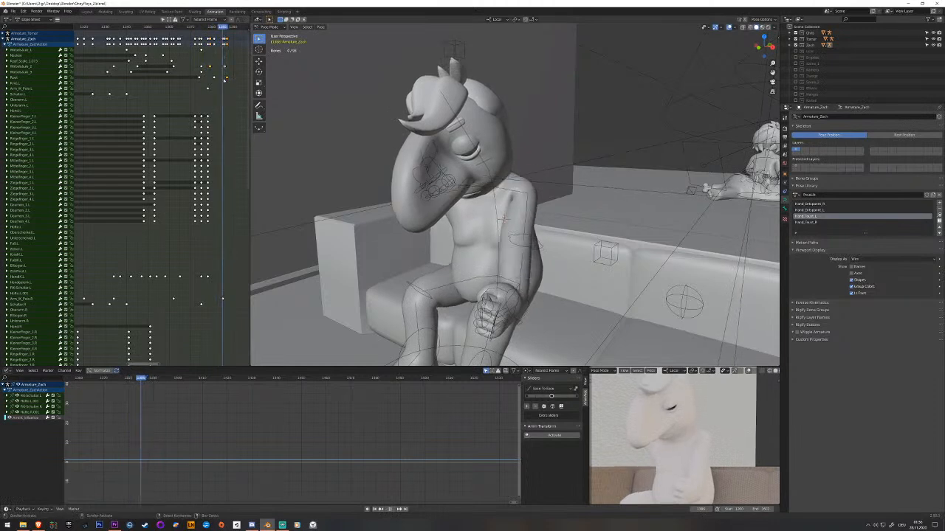
Keyframe the Root bone's in-between pose, move the new key slightly earlier, test it in playback and save the file.
{"action": "left_click", "coordinate": [497, 284]}
{"action": "key", "text": "i"}
{"action": "right_click", "coordinate": [224, 79]}
{"action": "key", "text": "g"}
{"action": "left_click", "coordinate": [220, 80]}
{"action": "left_click", "coordinate": [188, 87]}
{"action": "key", "text": "space"}
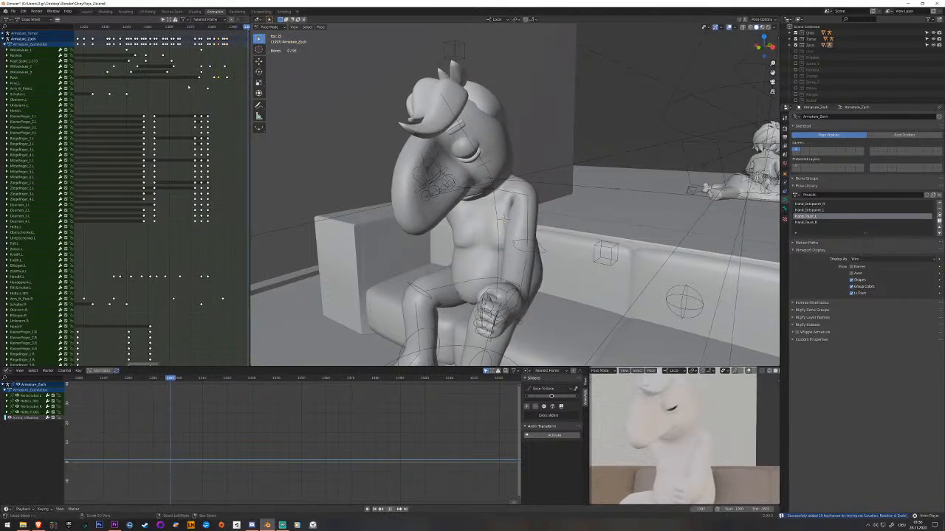
{"action": "key", "text": "Escape"}
{"action": "key", "text": "ctrl+s"}
{"action": "key", "text": "space"}
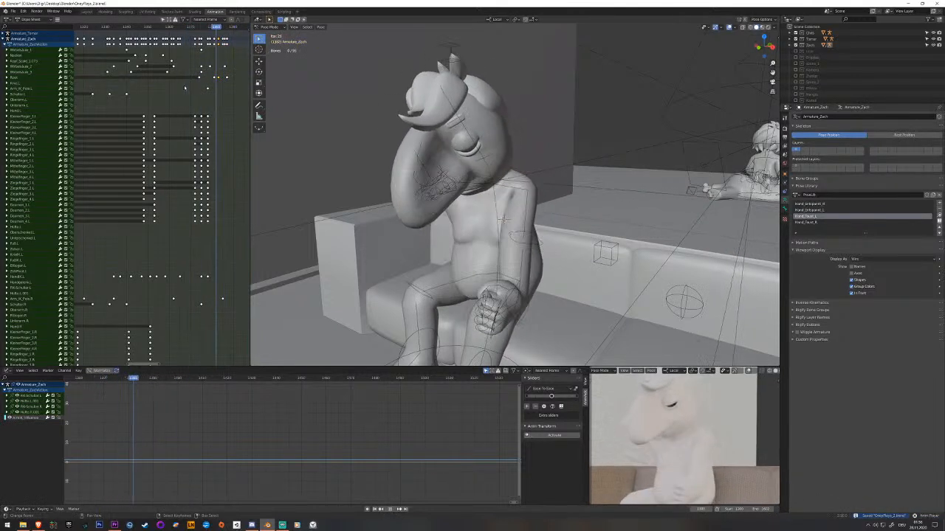
Select the neck bone and play back the gesture to review how the head moves with the hands.
{"action": "key", "text": "space"}
{"action": "middle_click_drag", "start_coordinate": [325, 193], "coordinate": [398, 170]}
{"action": "left_click", "coordinate": [383, 185]}
{"action": "middle_click_drag", "start_coordinate": [450, 218], "coordinate": [391, 210]}
{"action": "left_click", "coordinate": [483, 167]}
{"action": "left_click", "coordinate": [492, 186]}
{"action": "scroll", "coordinate": [122, 109], "scroll_direction": "up", "scroll_amount": 2}
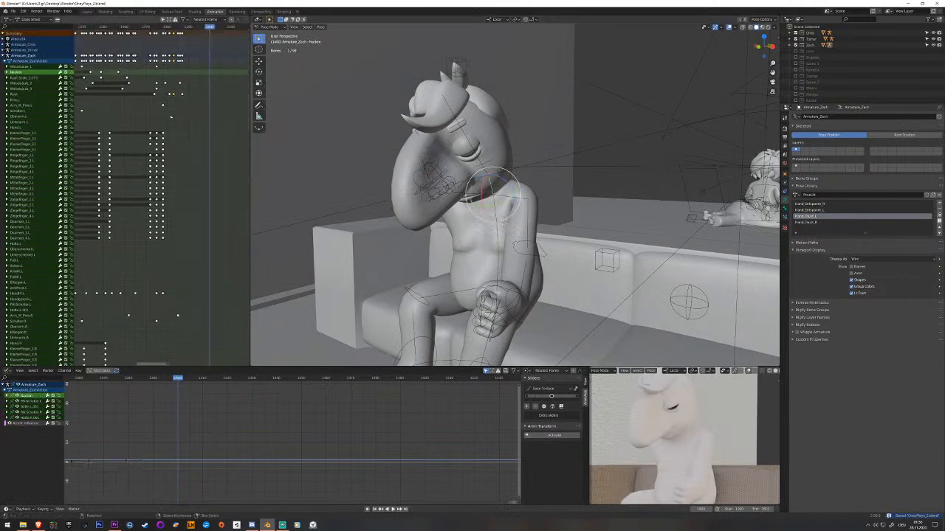
{"action": "key", "text": "space"}
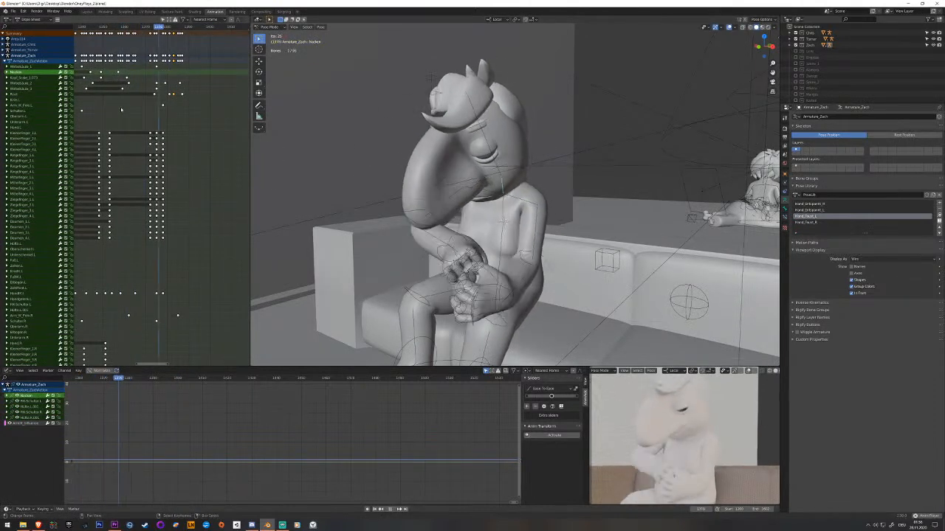
{"action": "key", "text": "space"}
Move the right hand's IK bone to a new end position beside the body and keyframe it on its last key.
{"action": "middle_click_drag", "start_coordinate": [325, 184], "coordinate": [378, 180]}
{"action": "right_click", "coordinate": [387, 177]}
{"action": "middle_click_drag", "start_coordinate": [183, 325], "coordinate": [181, 139]}
{"action": "key", "text": "space"}
{"action": "left_click_drag", "start_coordinate": [181, 249], "coordinate": [177, 249]}
{"action": "middle_click_drag", "start_coordinate": [375, 206], "coordinate": [336, 185]}
{"action": "left_click_drag", "start_coordinate": [383, 172], "coordinate": [434, 168]}
{"action": "scroll", "coordinate": [422, 168], "scroll_direction": "down", "scroll_amount": 1}
{"action": "left_click", "coordinate": [431, 200]}
{"action": "middle_click_drag", "start_coordinate": [432, 199], "coordinate": [414, 186]}
{"action": "key", "text": "g"}
{"action": "key", "text": "x"}
{"action": "key", "text": "x"}
{"action": "left_click", "coordinate": [419, 209]}
{"action": "key", "text": "g"}
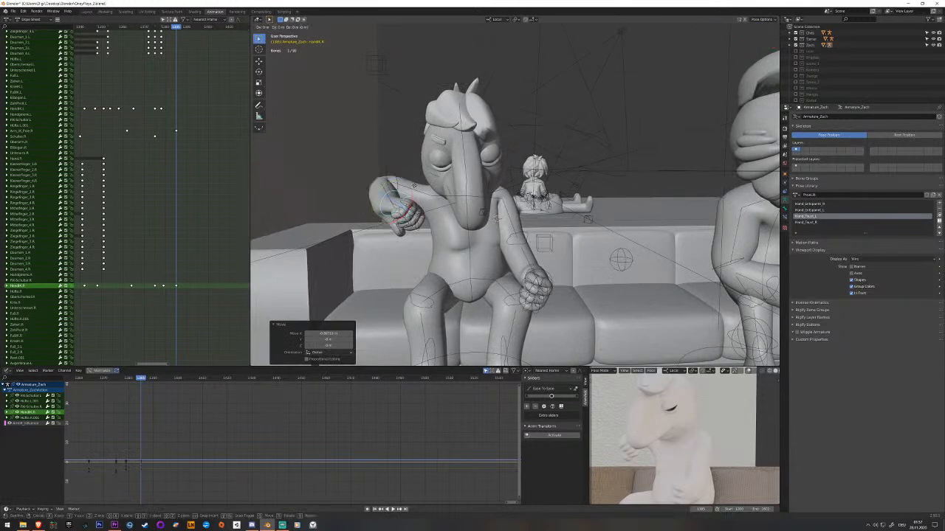
{"action": "left_click", "coordinate": [415, 181]}
{"action": "key", "text": "i"}
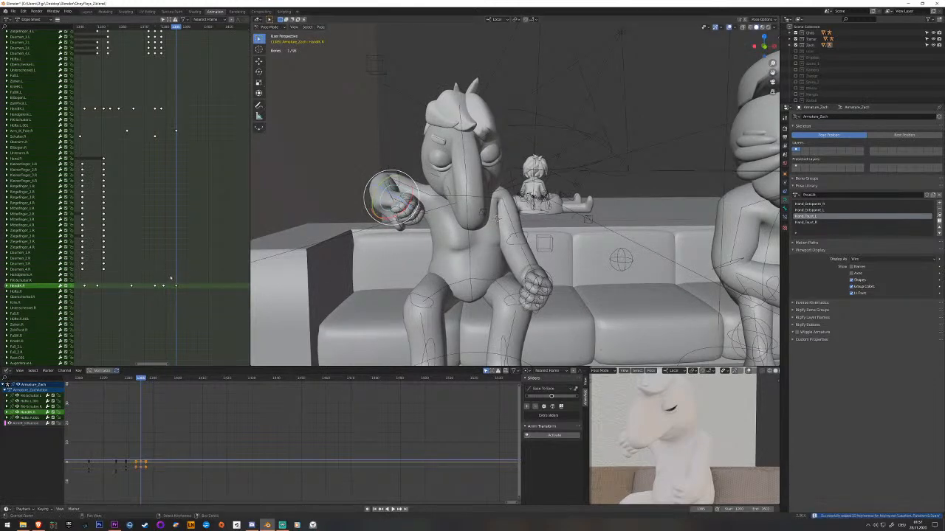
Keyframe the right hand IK bone's in-between pose near its last key and move that key back onto the preceding key.
{"action": "left_click", "coordinate": [149, 284]}
{"action": "key", "text": "space"}
{"action": "left_click", "coordinate": [163, 289]}
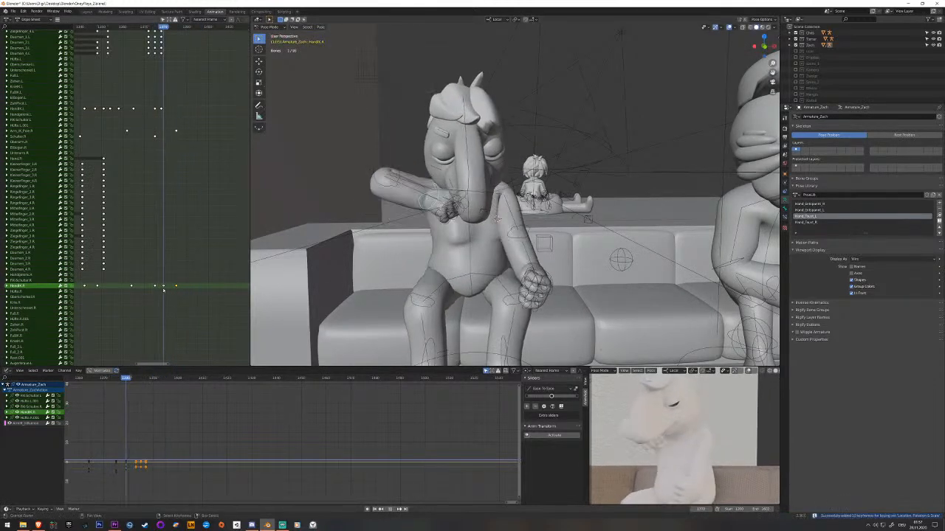
{"action": "key", "text": "space"}
{"action": "right_click", "coordinate": [164, 289]}
{"action": "left_click_drag", "start_coordinate": [163, 288], "coordinate": [172, 293]}
{"action": "right_click", "coordinate": [390, 210]}
{"action": "key", "text": "i"}
{"action": "right_click", "coordinate": [171, 286]}
{"action": "key", "text": "g"}
{"action": "left_click", "coordinate": [163, 290]}
Play back the right hand's revised movement repeatedly and save the file.
{"action": "left_click", "coordinate": [126, 290]}
{"action": "key", "text": "space"}
{"action": "key", "text": "space"}
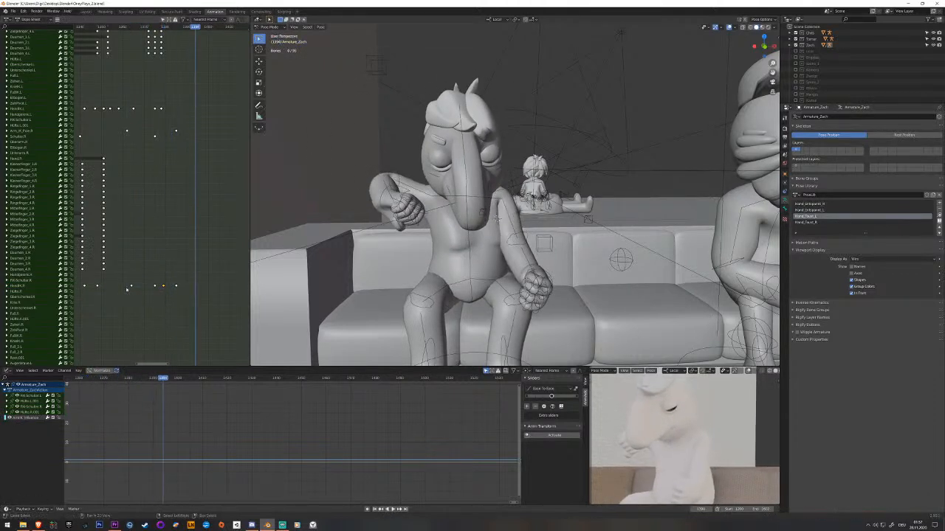
{"action": "left_click", "coordinate": [138, 288]}
{"action": "key", "text": "space"}
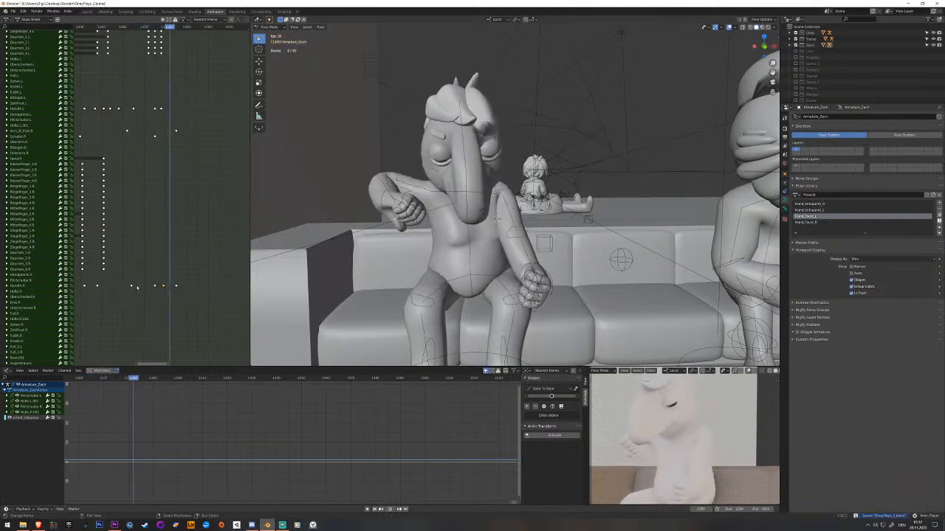
{"action": "key", "text": "space"}
{"action": "left_click", "coordinate": [153, 275]}
{"action": "key", "text": "space"}
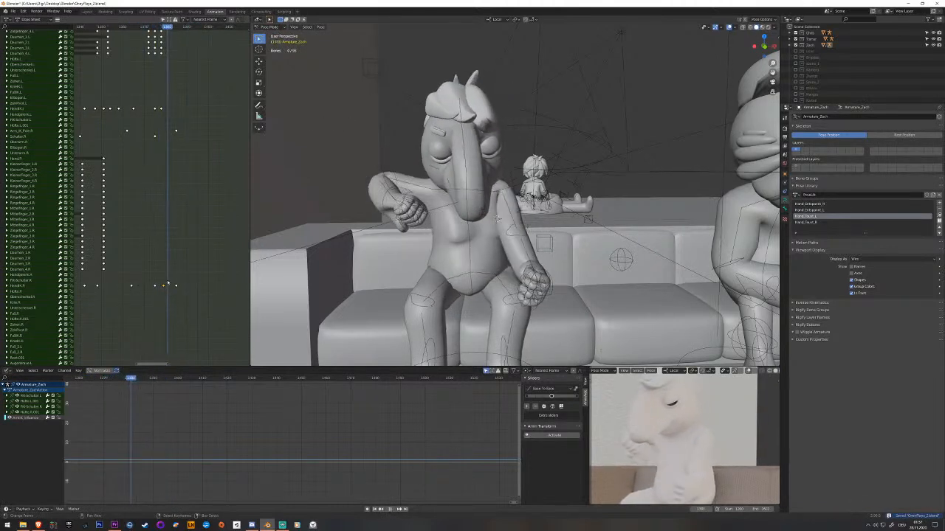
Move the left hand's IK bone outward along the thigh just after the hands part, adjust its pose and keyframe it.
{"action": "right_click", "coordinate": [546, 273]}
{"action": "middle_click_drag", "start_coordinate": [546, 274], "coordinate": [485, 301]}
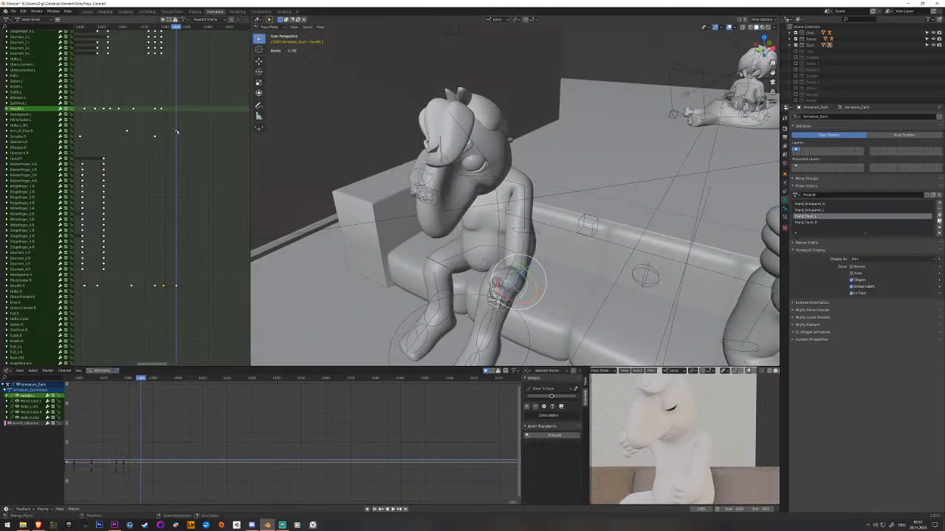
{"action": "key", "text": "Escape"}
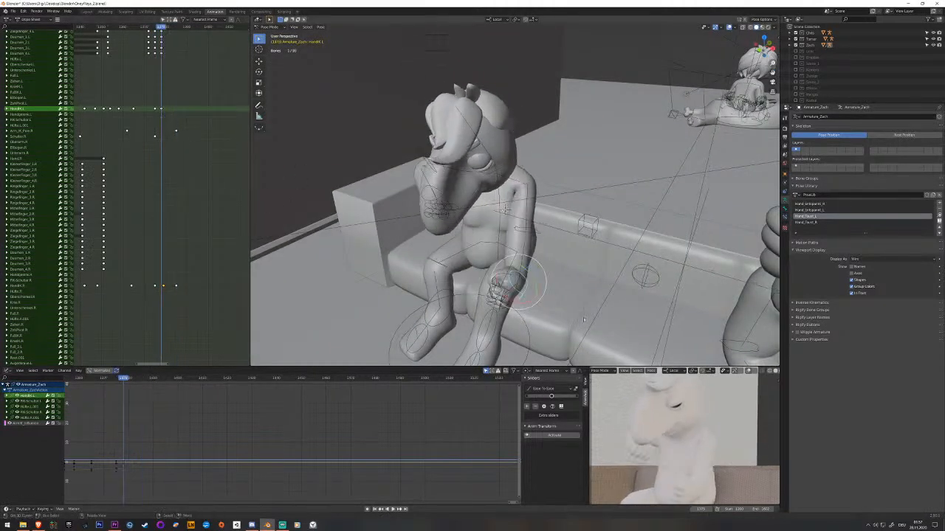
{"action": "key", "text": "Right"}
{"action": "key", "text": "Right"}
{"action": "key", "text": "Right"}
{"action": "key", "text": "Right"}
{"action": "key", "text": "Right"}
{"action": "scroll", "coordinate": [543, 296], "scroll_direction": "up", "scroll_amount": 2}
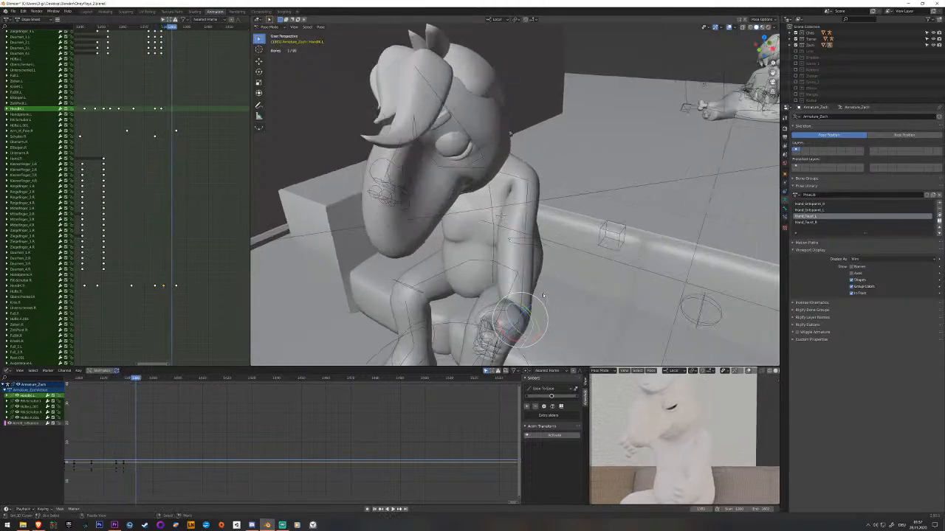
{"action": "key", "text": "Left"}
{"action": "key", "text": "Left"}
{"action": "key", "text": "Left"}
{"action": "key", "text": "Left"}
{"action": "key", "text": "Left"}
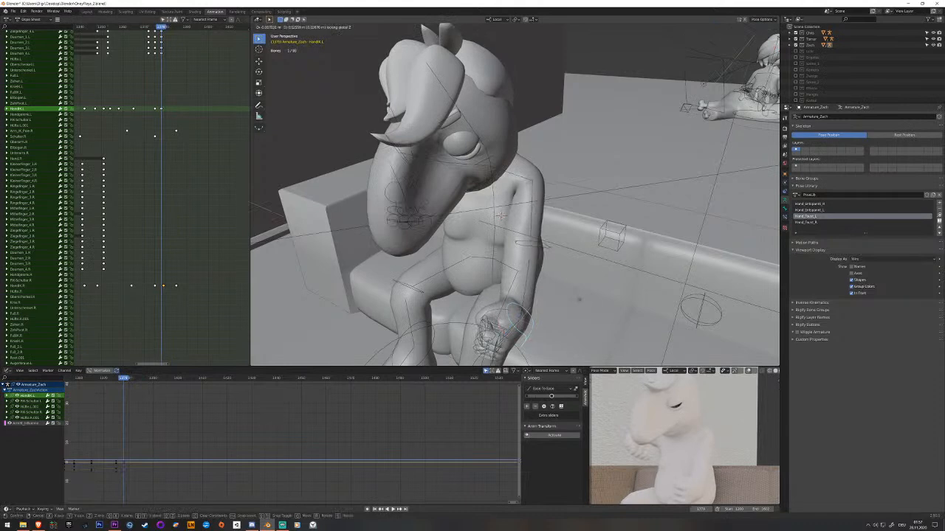
{"action": "left_click", "coordinate": [603, 289]}
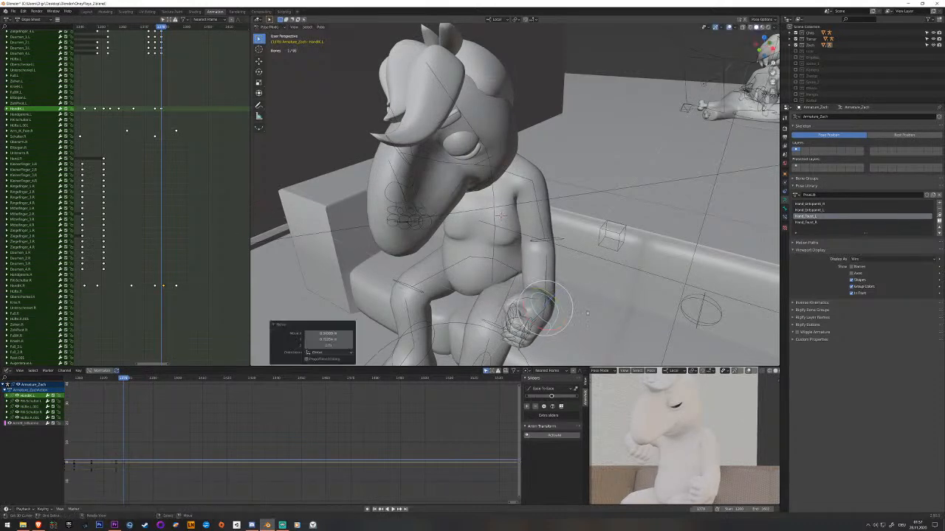
{"action": "left_click_drag", "start_coordinate": [554, 330], "coordinate": [562, 322]}
{"action": "middle_click_drag", "start_coordinate": [555, 327], "coordinate": [593, 310]}
{"action": "key", "text": "i"}
Play back the left hand's movement and shift its last IK keyframe later, past the right hand's final key.
{"action": "key", "text": "space"}
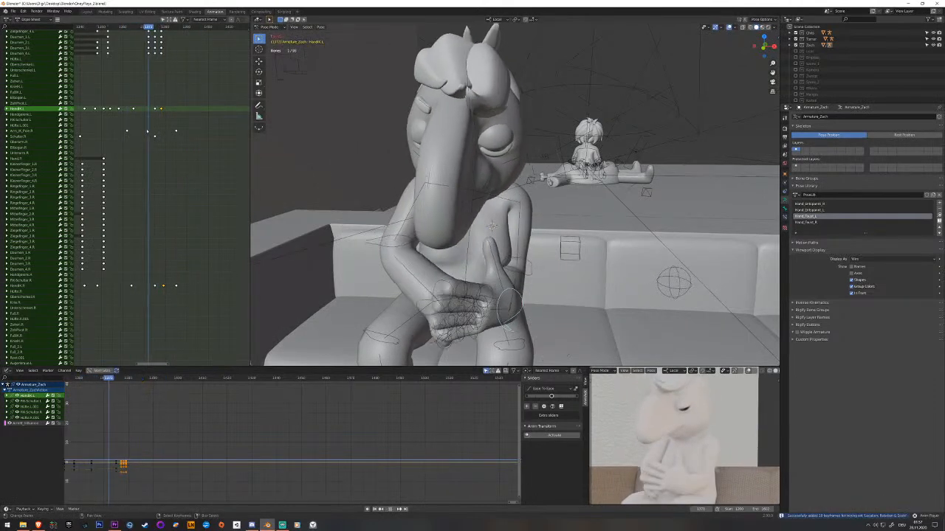
{"action": "key", "text": "space"}
{"action": "key", "text": "space"}
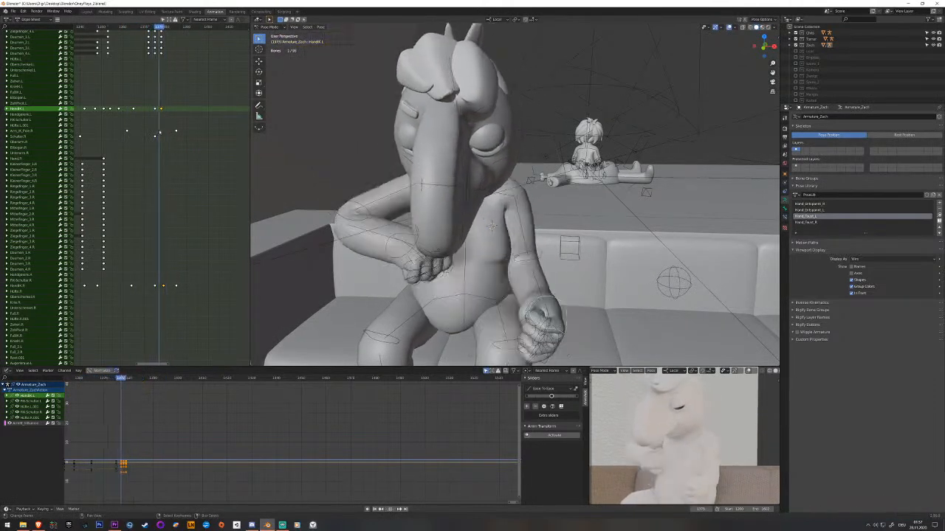
{"action": "key", "text": "space"}
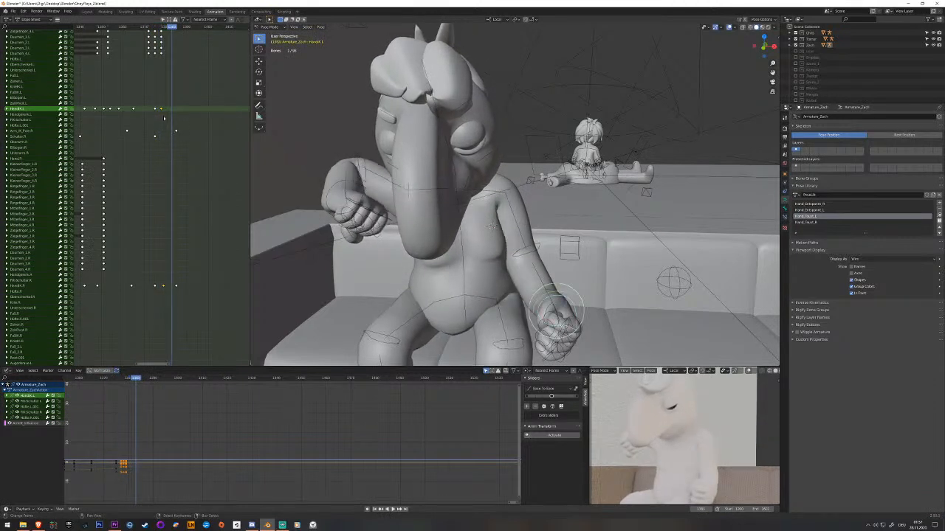
{"action": "left_click", "coordinate": [175, 110]}
{"action": "left_click", "coordinate": [172, 111]}
{"action": "key", "text": "space"}
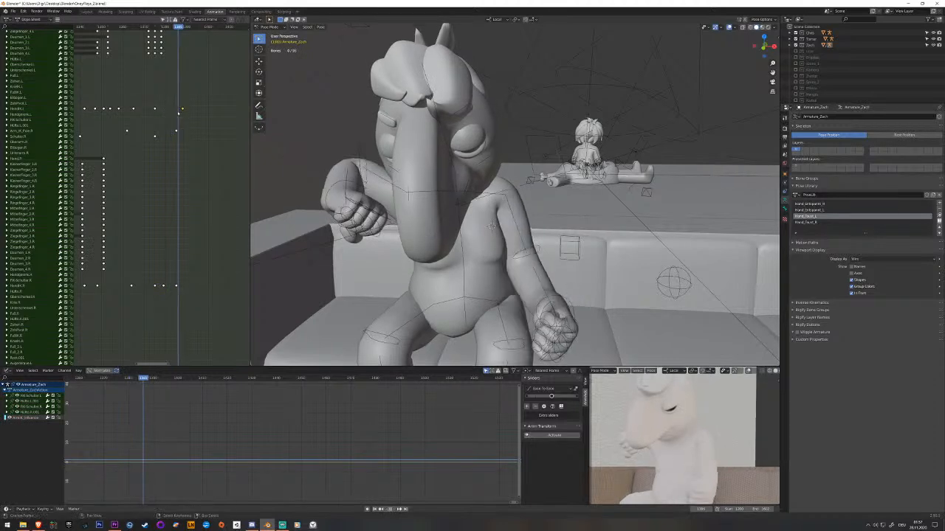
Keyframe the left hand IK bone's in-between pose, move that key earlier, play back the motion and save the file.
{"action": "key", "text": "Escape"}
{"action": "left_click", "coordinate": [567, 311]}
{"action": "key", "text": "i"}
{"action": "right_click", "coordinate": [177, 110]}
{"action": "key", "text": "g"}
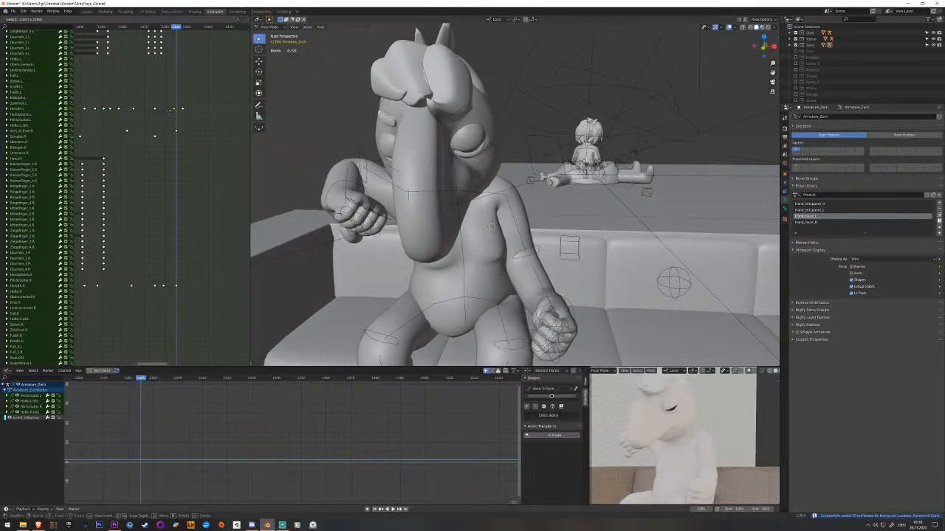
{"action": "left_click", "coordinate": [166, 112]}
{"action": "key", "text": "space"}
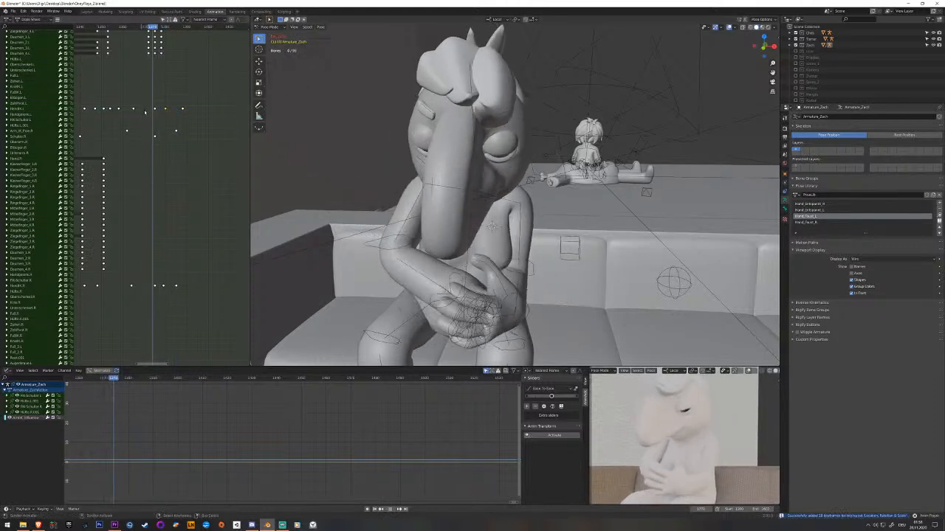
{"action": "key", "text": "ctrl+s"}
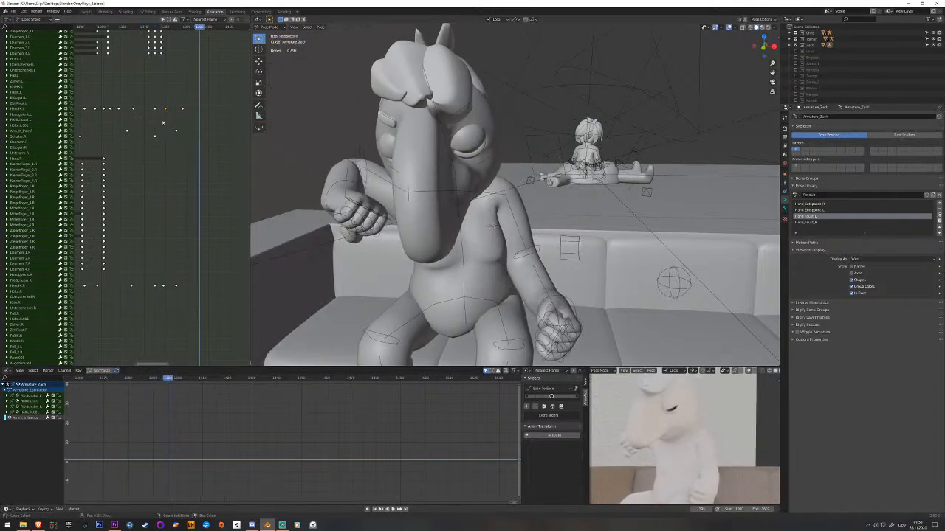
Switch the small camera view to a lit preview, save the file and review the neck and head motion in playback.
{"action": "left_click", "coordinate": [720, 422]}
{"action": "key", "text": "space"}
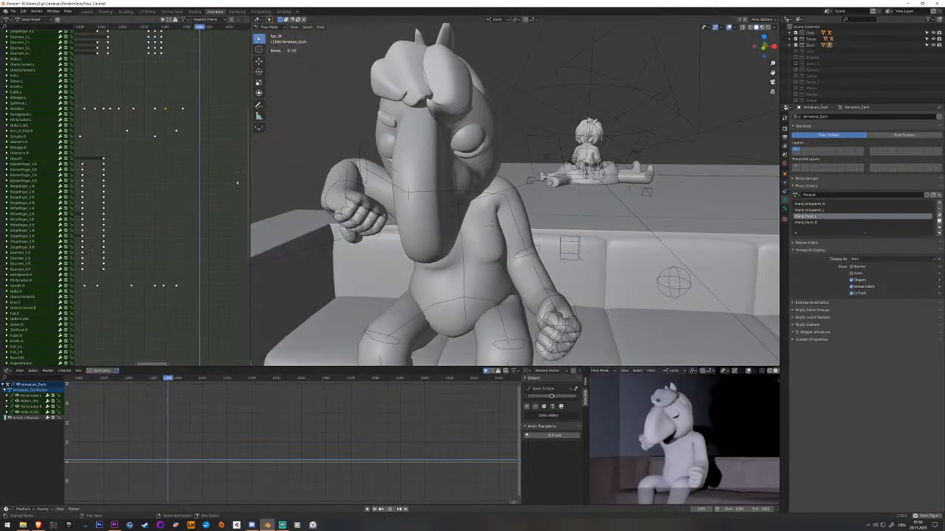
{"action": "key", "text": "ctrl+s"}
{"action": "key", "text": "Escape"}
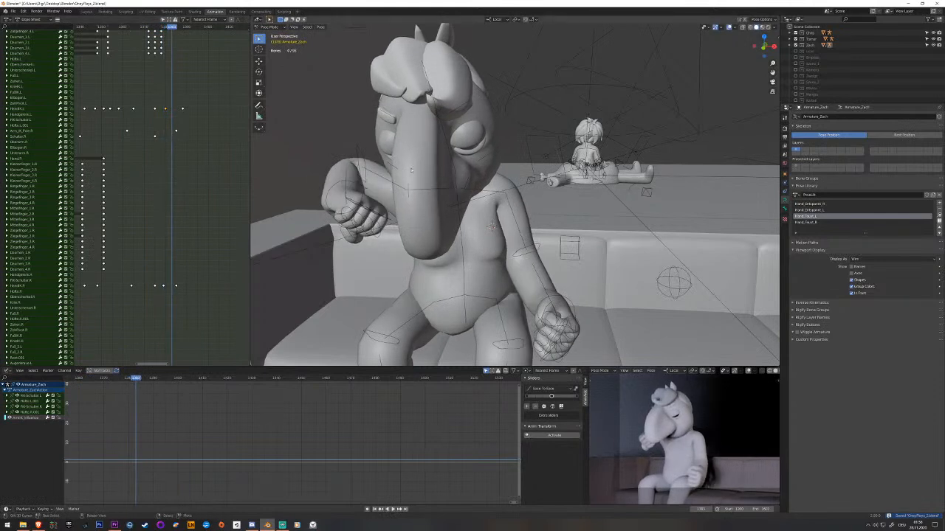
{"action": "left_click", "coordinate": [454, 187]}
{"action": "middle_click_drag", "start_coordinate": [454, 187], "coordinate": [409, 194]}
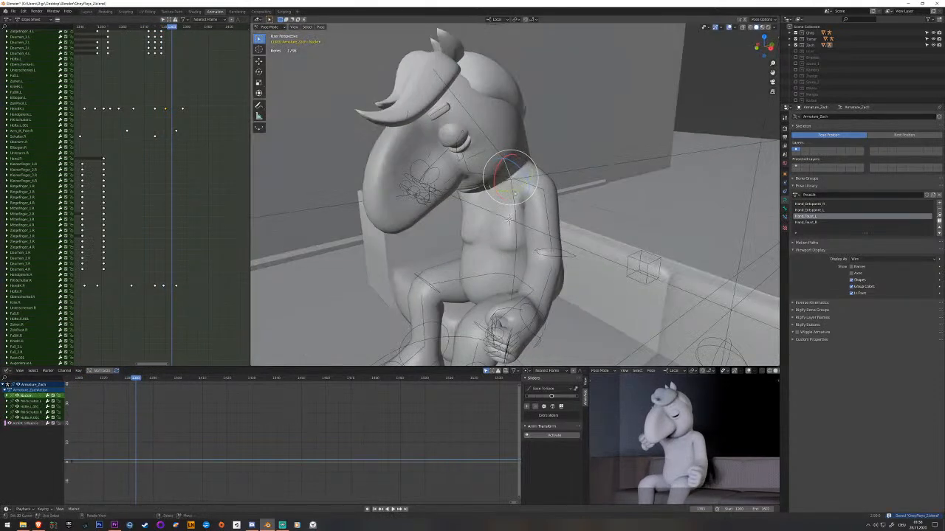
{"action": "key", "text": "space"}
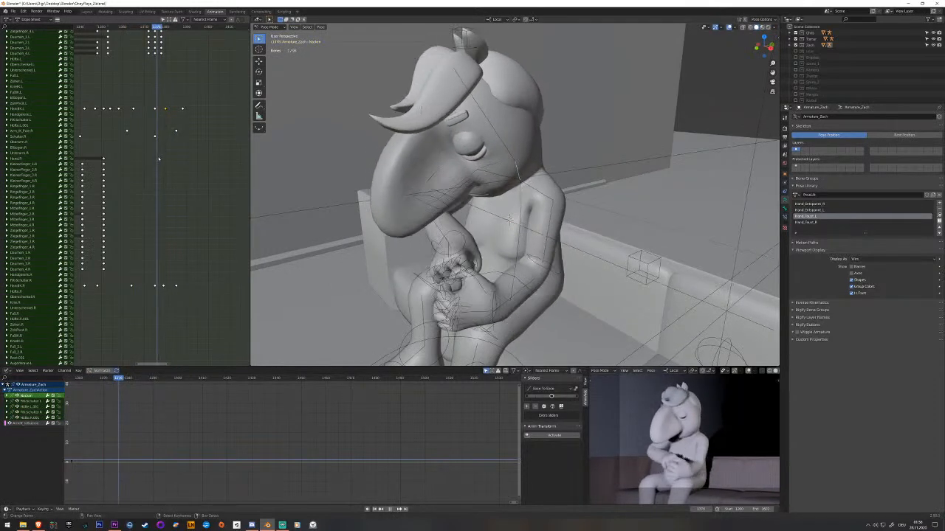
{"action": "left_click_drag", "start_coordinate": [154, 157], "coordinate": [154, 157]}
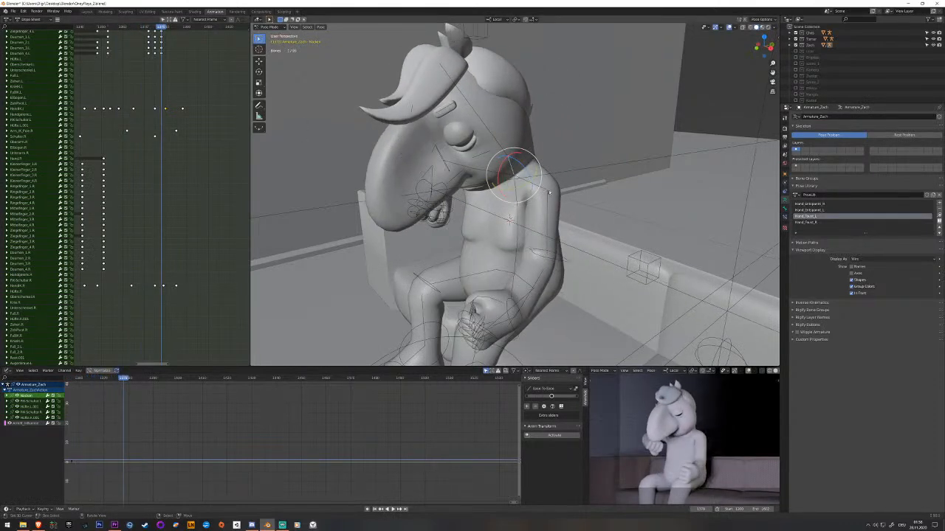
Select the left shoulder bone at the moment the hands meet and keyframe its pose there.
{"action": "left_click", "coordinate": [549, 192]}
{"action": "middle_click_drag", "start_coordinate": [550, 193], "coordinate": [569, 185]}
{"action": "left_click", "coordinate": [536, 191]}
{"action": "left_click", "coordinate": [536, 193]}
{"action": "scroll", "coordinate": [167, 332], "scroll_direction": "up", "scroll_amount": 10}
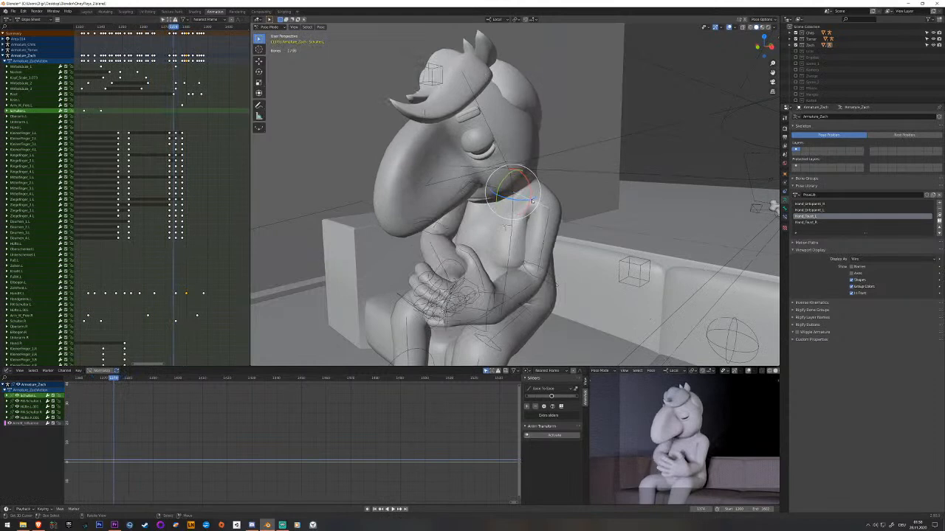
{"action": "left_click_drag", "start_coordinate": [530, 191], "coordinate": [533, 186]}
{"action": "key", "text": "i"}
Inspect the right shoulder bone where the hands meet and select both hand IK bones together at that moment.
{"action": "middle_click_drag", "start_coordinate": [536, 220], "coordinate": [557, 218]}
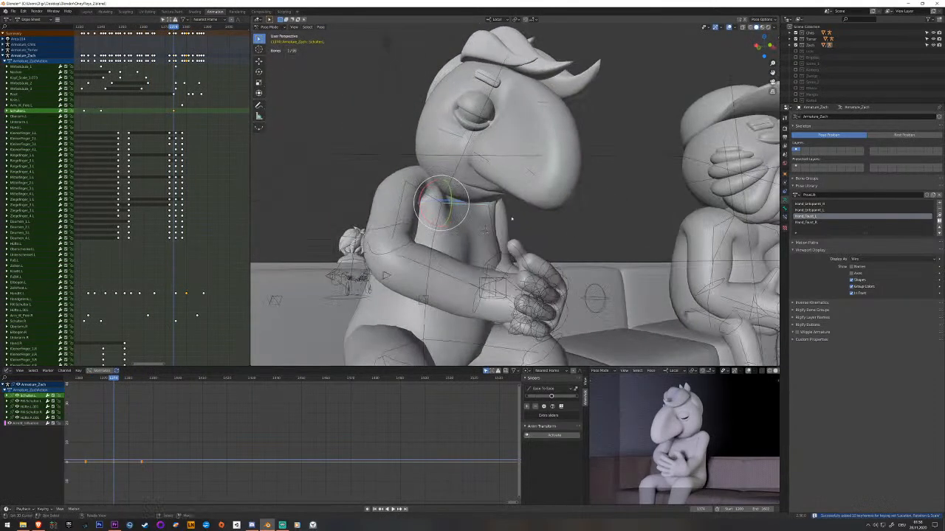
{"action": "left_click", "coordinate": [440, 202]}
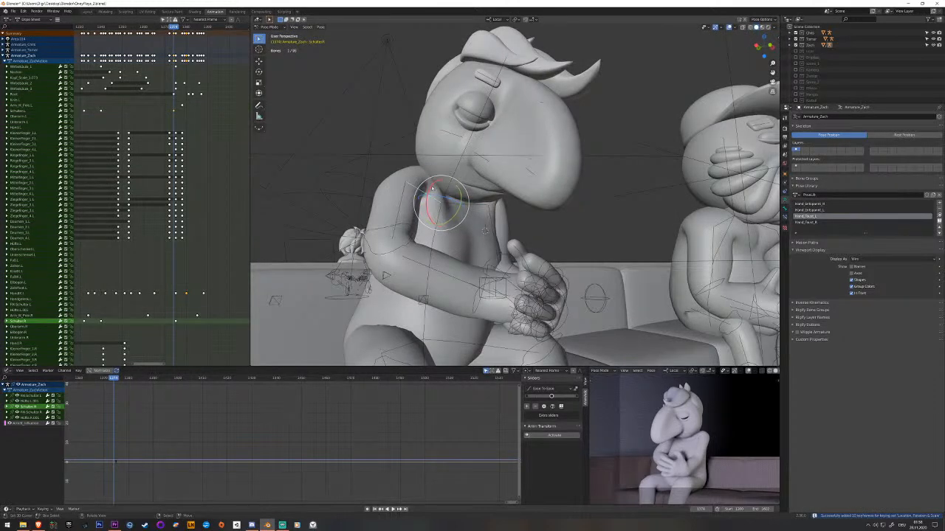
{"action": "middle_click_drag", "start_coordinate": [443, 203], "coordinate": [473, 207]}
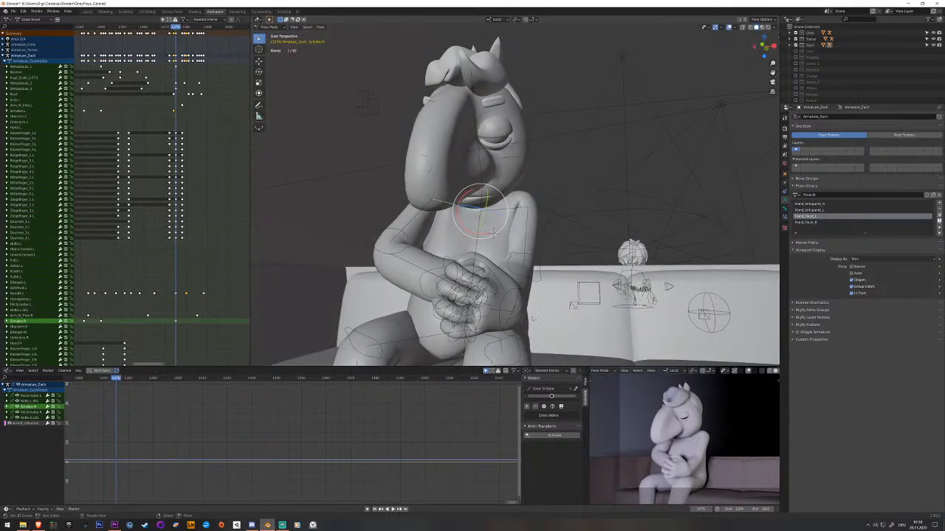
{"action": "left_click", "coordinate": [520, 311]}
{"action": "left_click", "coordinate": [434, 271], "text": "shift"}
{"action": "middle_click_drag", "start_coordinate": [445, 267], "coordinate": [459, 281]}
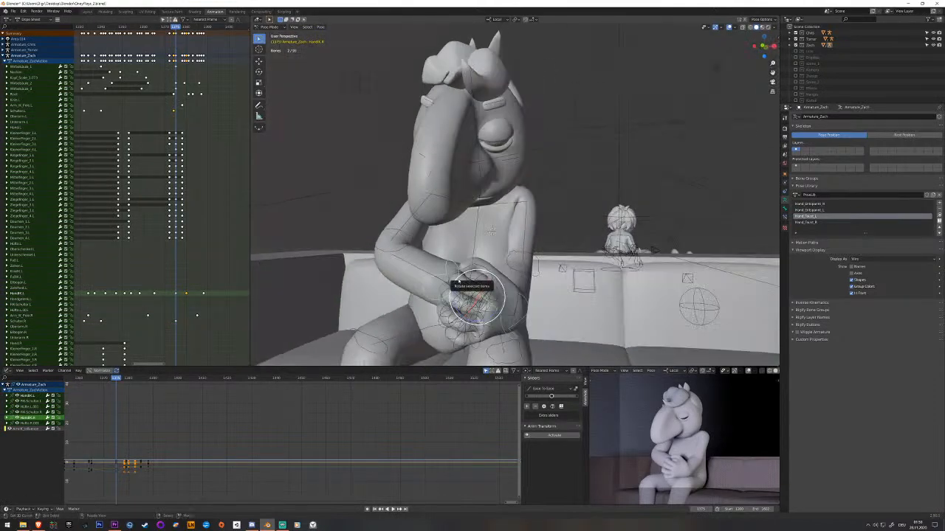
{"action": "middle_click_drag", "start_coordinate": [514, 336], "coordinate": [496, 317]}
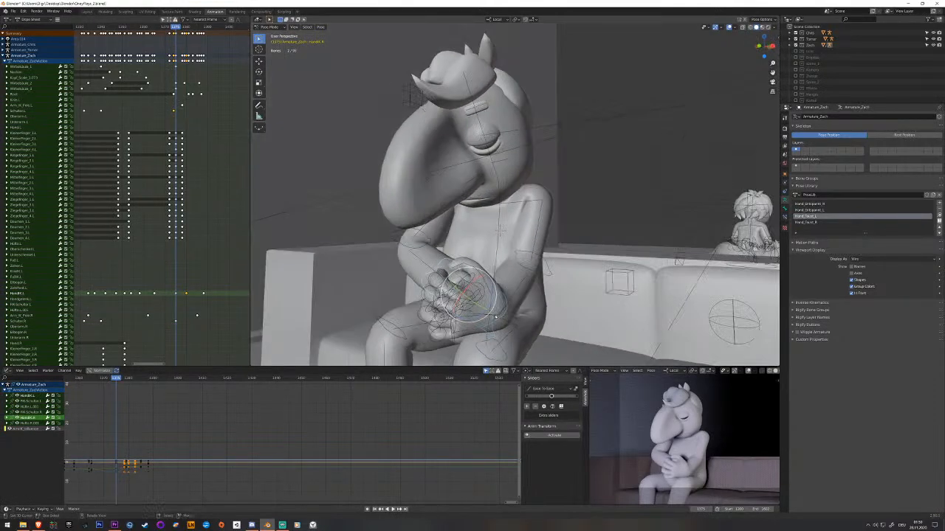
{"action": "scroll", "coordinate": [126, 195], "scroll_direction": "down", "scroll_amount": 10}
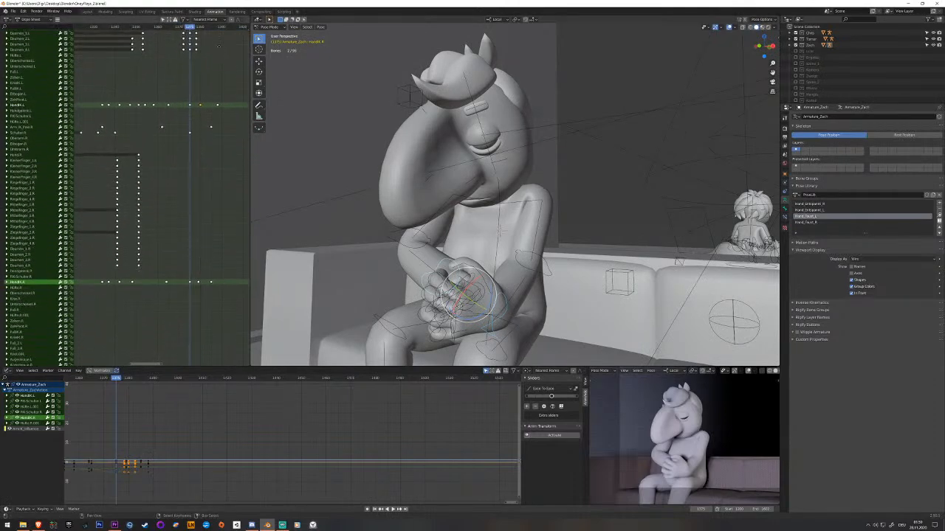
Raise both hand IK bones toward the chin, rotate the clasped hands to fit, keyframe the pose and play it back.
{"action": "left_click", "coordinate": [587, 94]}
{"action": "middle_click_drag", "start_coordinate": [587, 94], "coordinate": [489, 221]}
{"action": "left_click", "coordinate": [542, 167]}
{"action": "key", "text": "r"}
{"action": "key", "text": "x"}
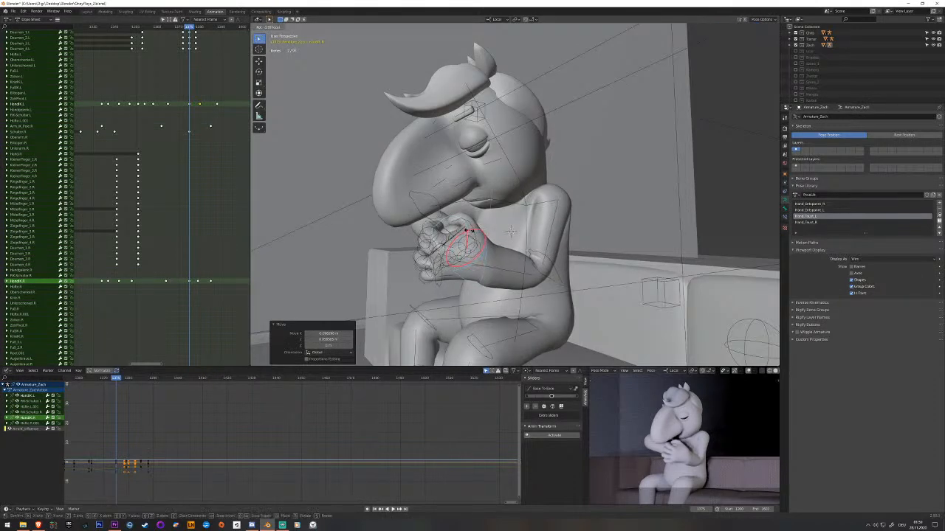
{"action": "left_click_drag", "start_coordinate": [470, 230], "coordinate": [473, 231]}
{"action": "mouse_move", "coordinate": [483, 230]}
{"action": "middle_mouse_down"}
{"action": "mouse_move", "coordinate": [474, 234]}
{"action": "mouse_move", "coordinate": [487, 231]}
{"action": "middle_mouse_up"}
{"action": "key", "text": "r"}
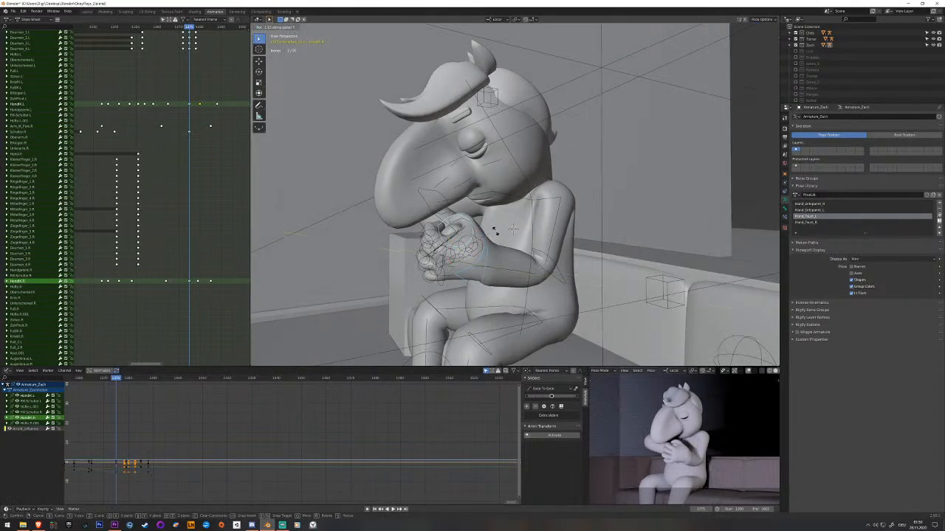
{"action": "left_click", "coordinate": [510, 232]}
{"action": "key", "text": "i"}
{"action": "key", "text": "space"}
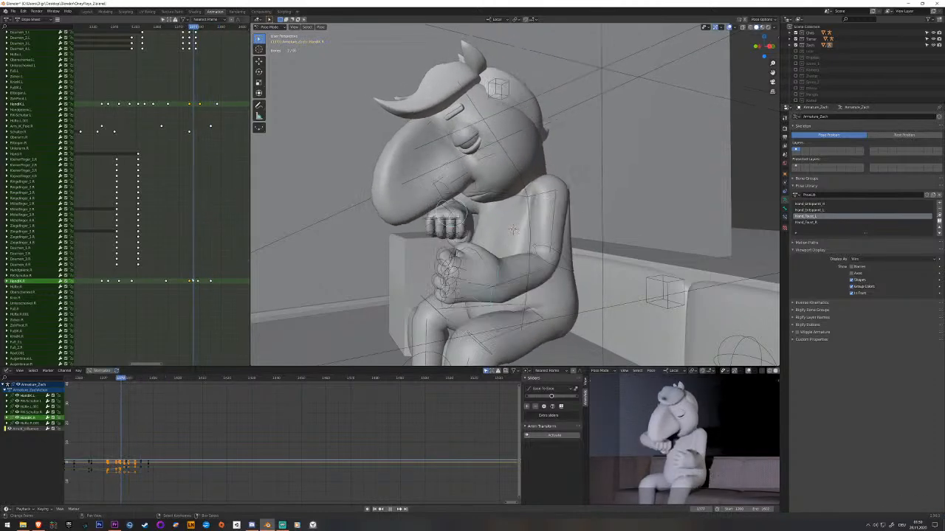
{"action": "key", "text": "space"}
Move the left arm's IK pole outward to swing the elbow away from the body and keyframe it where the hands meet.
{"action": "right_click", "coordinate": [661, 286]}
{"action": "right_click", "coordinate": [662, 285]}
{"action": "middle_click_drag", "start_coordinate": [661, 286], "coordinate": [640, 269]}
{"action": "key", "text": "g"}
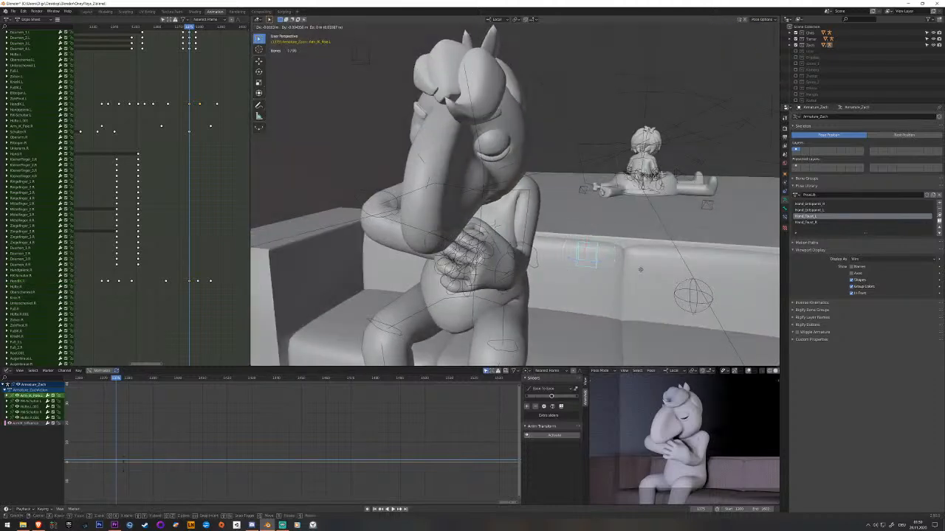
{"action": "left_click", "coordinate": [298, 272]}
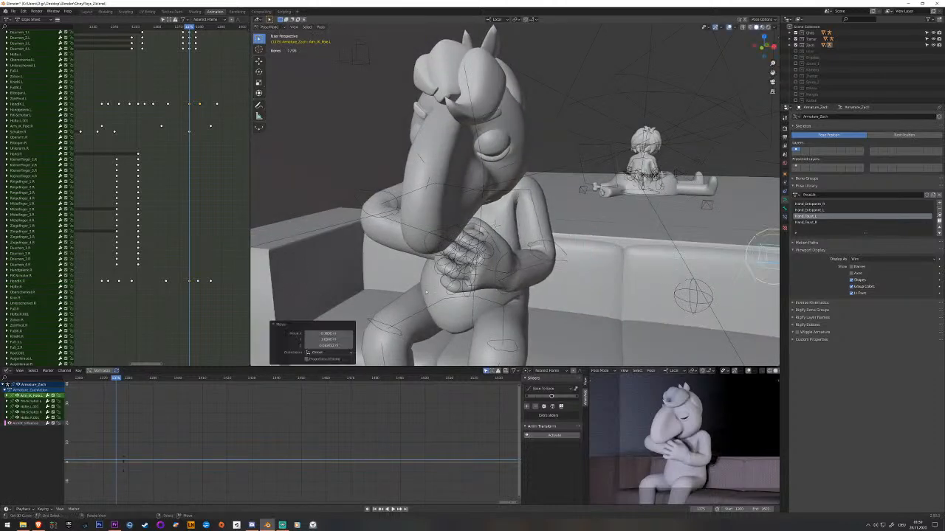
{"action": "scroll", "coordinate": [457, 276], "scroll_direction": "down", "scroll_amount": 3}
{"action": "middle_click_drag", "start_coordinate": [530, 244], "coordinate": [480, 186]}
{"action": "key", "text": "g"}
{"action": "left_click", "coordinate": [550, 236]}
{"action": "mouse_move", "coordinate": [550, 236]}
{"action": "middle_mouse_down"}
{"action": "mouse_move", "coordinate": [523, 229]}
{"action": "mouse_move", "coordinate": [549, 240]}
{"action": "middle_mouse_up"}
{"action": "key", "text": "i"}
Play back the left elbow's motion through the hand clasp and save the file.
{"action": "left_click_drag", "start_coordinate": [181, 255], "coordinate": [160, 257]}
{"action": "key", "text": "space"}
{"action": "key", "text": "space"}
{"action": "key", "text": "space"}
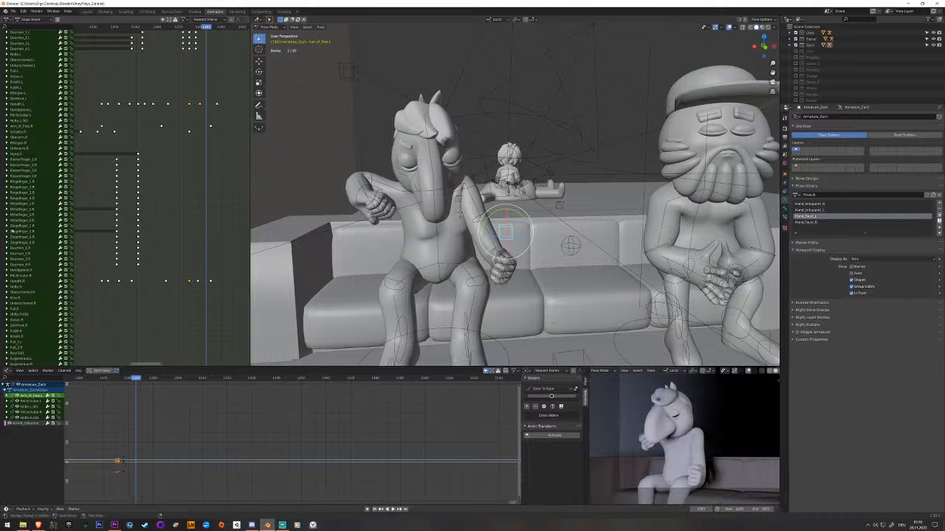
{"action": "key", "text": "space"}
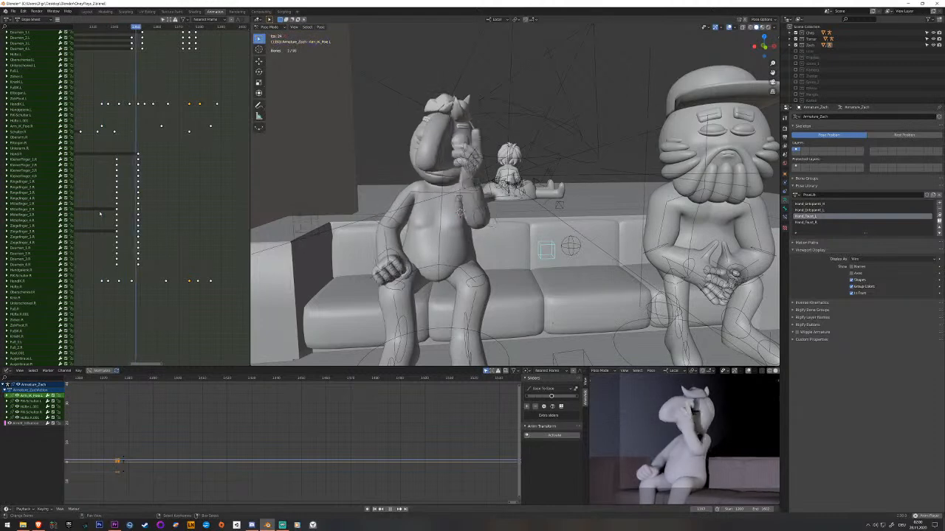
{"action": "key", "text": "space"}
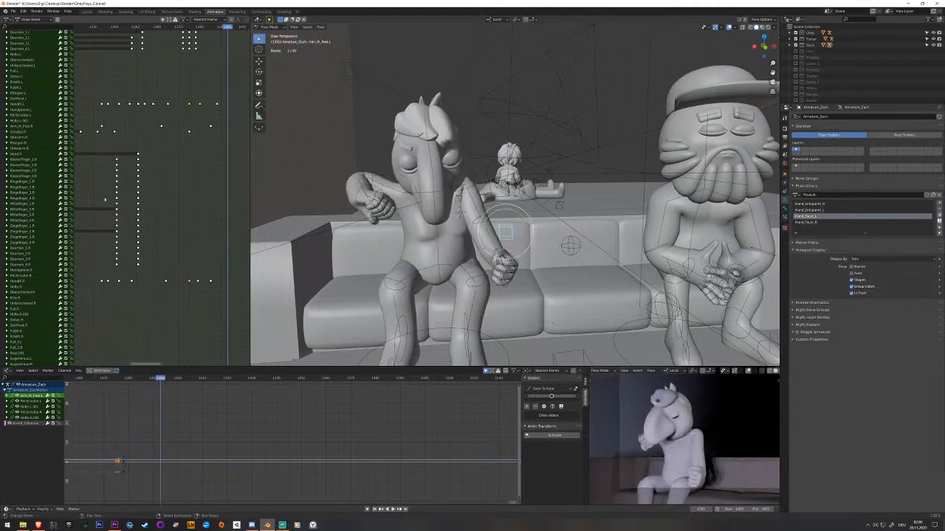
{"action": "key", "text": "space"}
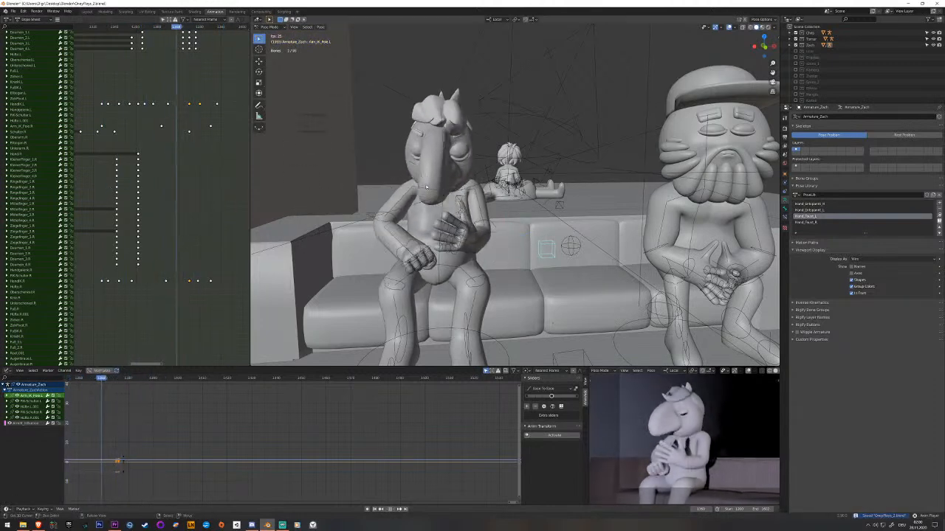
{"action": "key", "text": "space"}
Review the motion from another angle and select the left shoulder bone at the moment just after the hands part.
{"action": "key", "text": "alt+a"}
{"action": "mouse_move", "coordinate": [457, 201]}
{"action": "middle_mouse_down"}
{"action": "mouse_move", "coordinate": [448, 179]}
{"action": "mouse_move", "coordinate": [440, 196]}
{"action": "middle_mouse_up"}
{"action": "mouse_move", "coordinate": [166, 183]}
{"action": "right_mouse_down", "text": "shift"}
{"action": "mouse_move", "coordinate": [72, 182]}
{"action": "mouse_move", "coordinate": [242, 182]}
{"action": "right_mouse_up", "text": "shift"}
{"action": "key", "text": "space"}
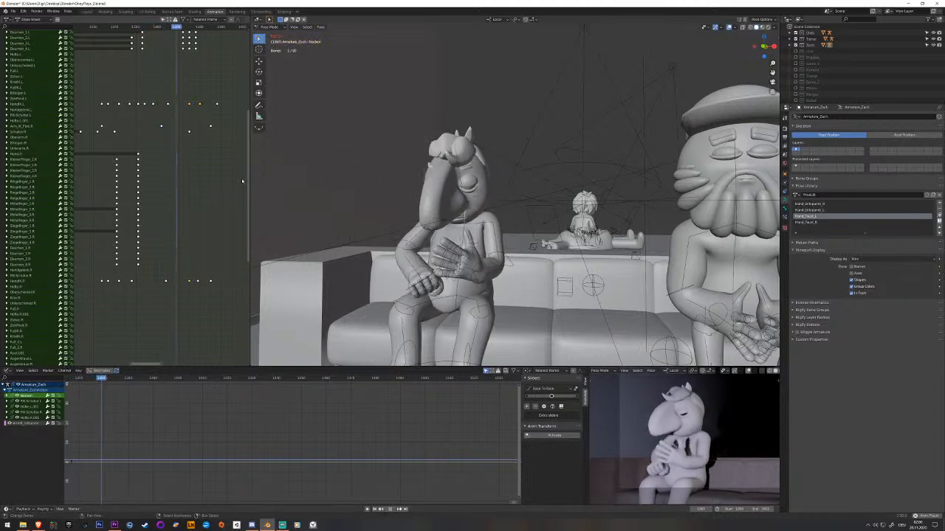
{"action": "key", "text": "space"}
{"action": "mouse_move", "coordinate": [220, 156]}
{"action": "left_mouse_down"}
{"action": "mouse_move", "coordinate": [174, 150]}
{"action": "mouse_move", "coordinate": [200, 155]}
{"action": "left_mouse_up"}
{"action": "left_click", "coordinate": [476, 215]}
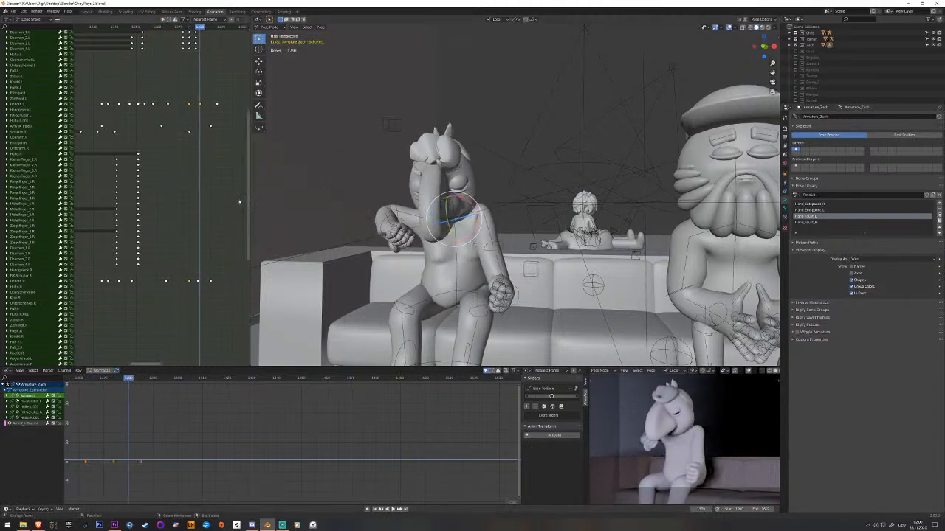
{"action": "key", "text": "space"}
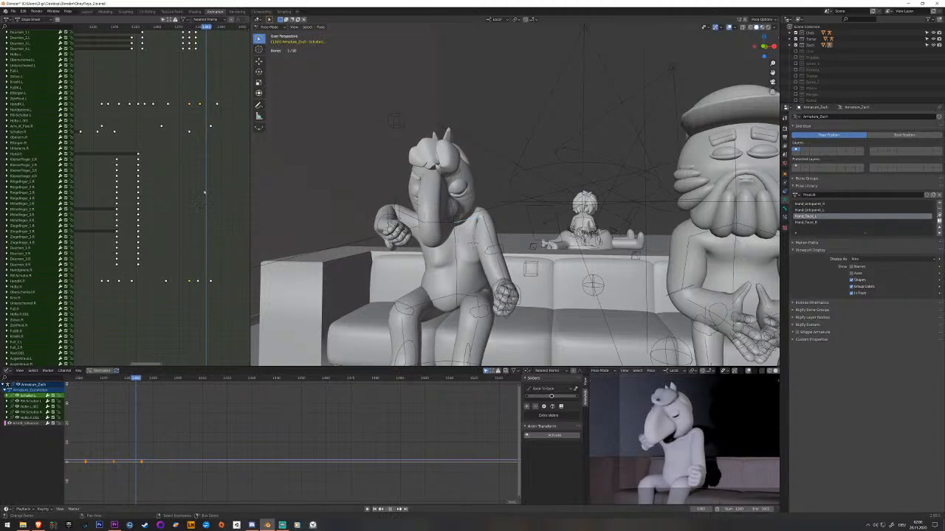
{"action": "key", "text": "space"}
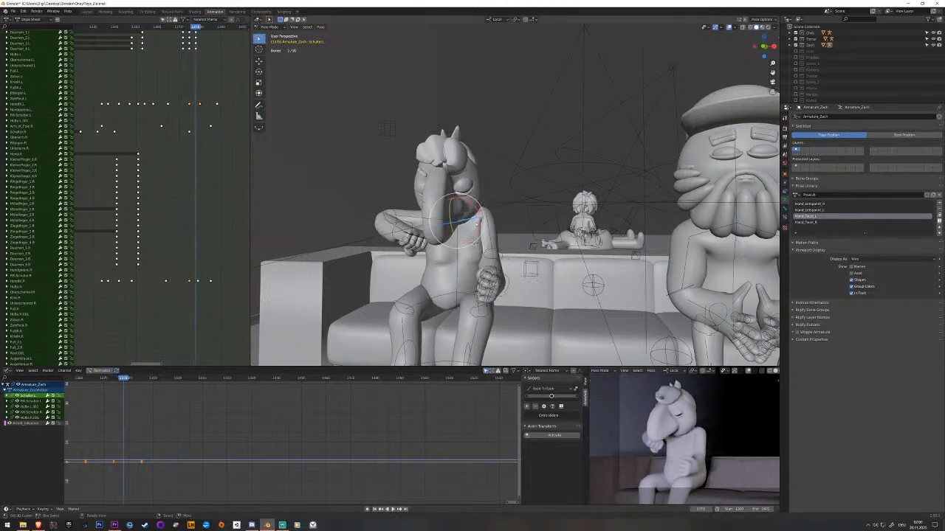
Rotate the left shoulder bone about its local Z axis and freely, keyframe the pose and play back the result.
{"action": "middle_click_drag", "start_coordinate": [439, 218], "coordinate": [410, 236]}
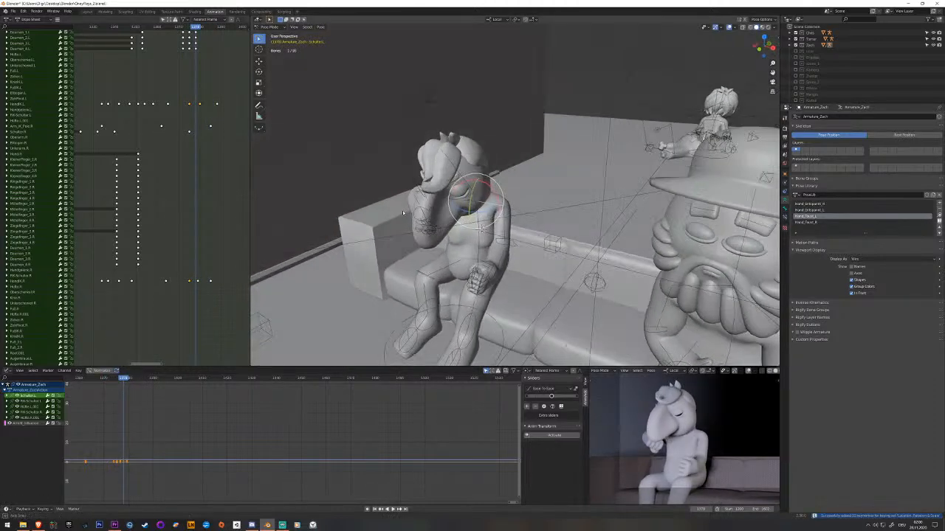
{"action": "scroll", "coordinate": [454, 201], "scroll_direction": "up", "scroll_amount": 3}
{"action": "key", "text": "r"}
{"action": "key", "text": "z"}
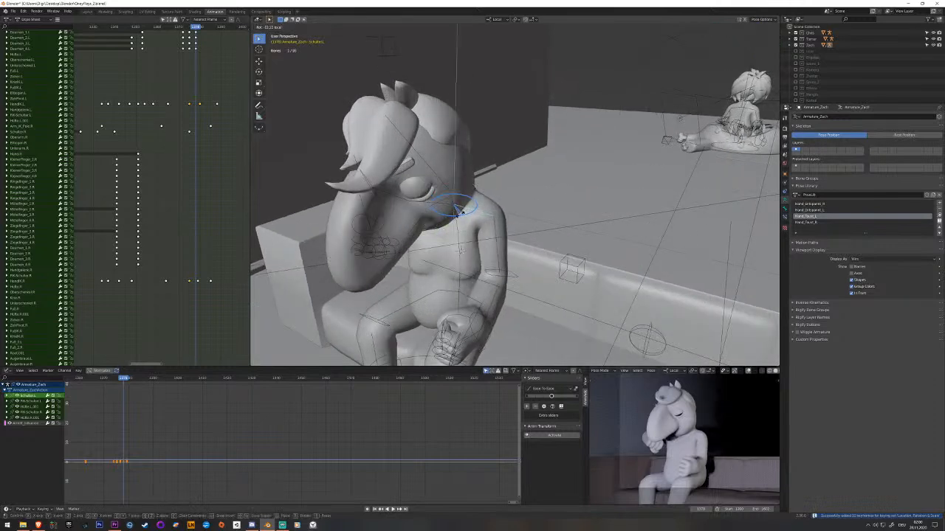
{"action": "left_click", "coordinate": [458, 211]}
{"action": "key", "text": "r"}
{"action": "key", "text": "r"}
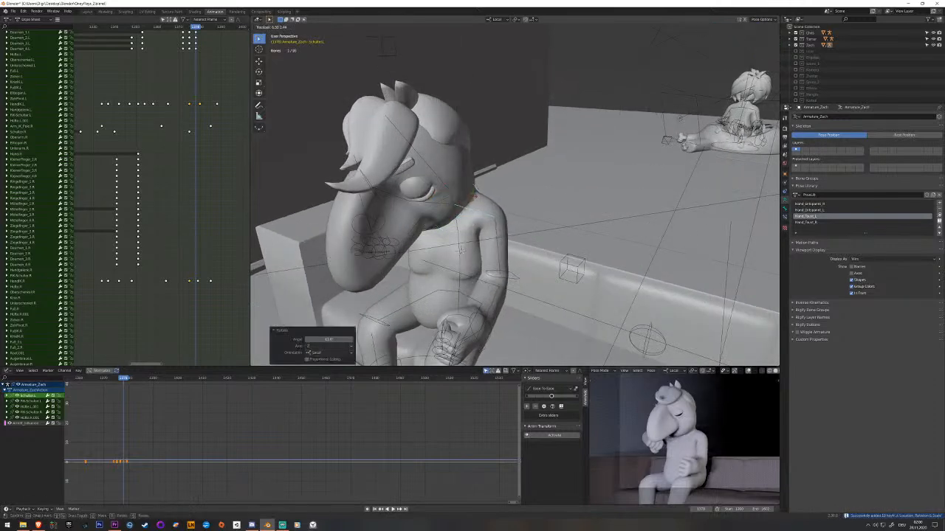
{"action": "left_click", "coordinate": [475, 196]}
{"action": "key", "text": "i"}
{"action": "key", "text": "space"}
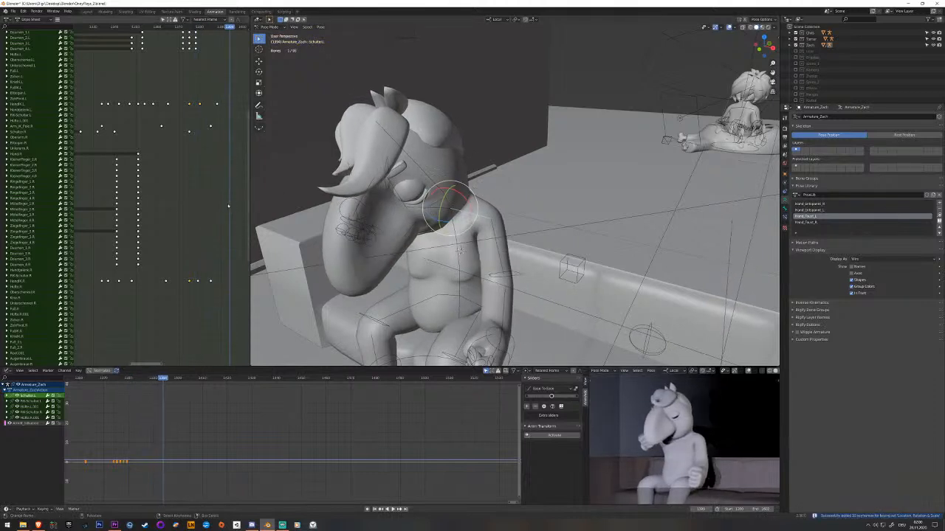
{"action": "key", "text": "Escape"}
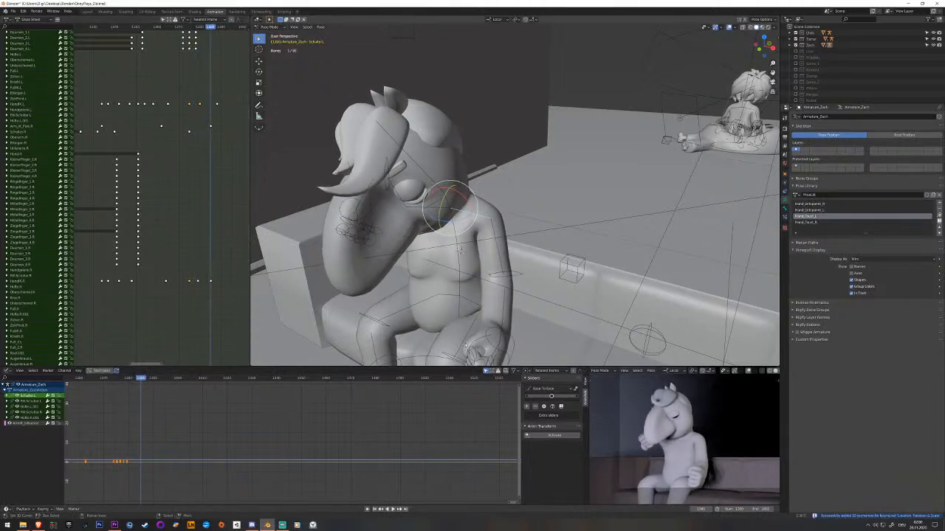
Try to reposition and rotate the left hand IK bone beside the thigh shortly before its final keyframe.
{"action": "right_click", "coordinate": [511, 355]}
{"action": "middle_click_drag", "start_coordinate": [511, 352], "coordinate": [497, 288], "text": "shift"}
{"action": "key", "text": "g"}
{"action": "key", "text": "y"}
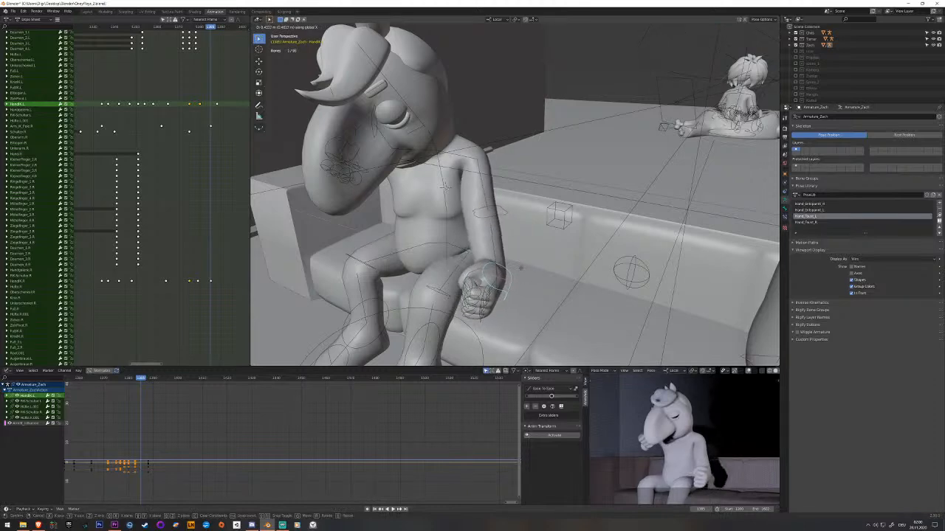
{"action": "left_click", "coordinate": [519, 266]}
{"action": "middle_click_drag", "start_coordinate": [519, 268], "coordinate": [506, 283]}
{"action": "left_click_drag", "start_coordinate": [502, 284], "coordinate": [503, 279]}
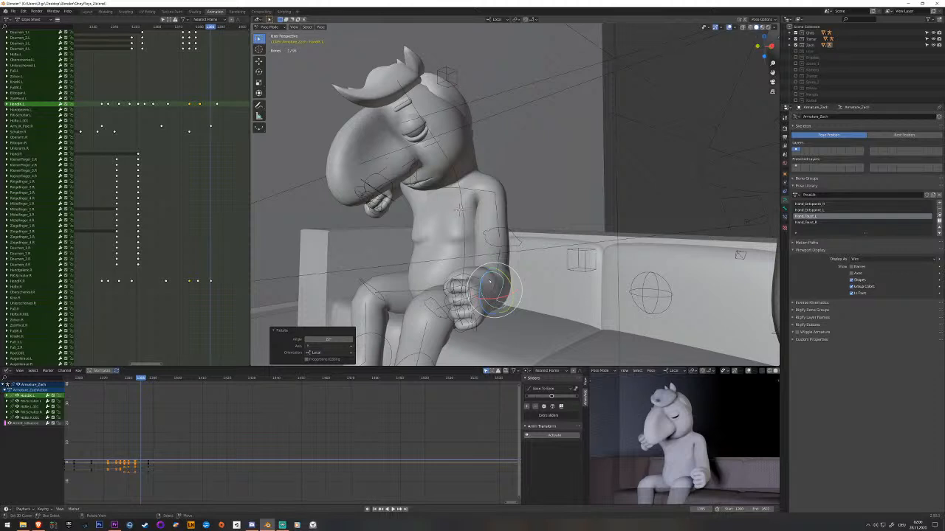
{"action": "left_click_drag", "start_coordinate": [503, 274], "coordinate": [508, 287]}
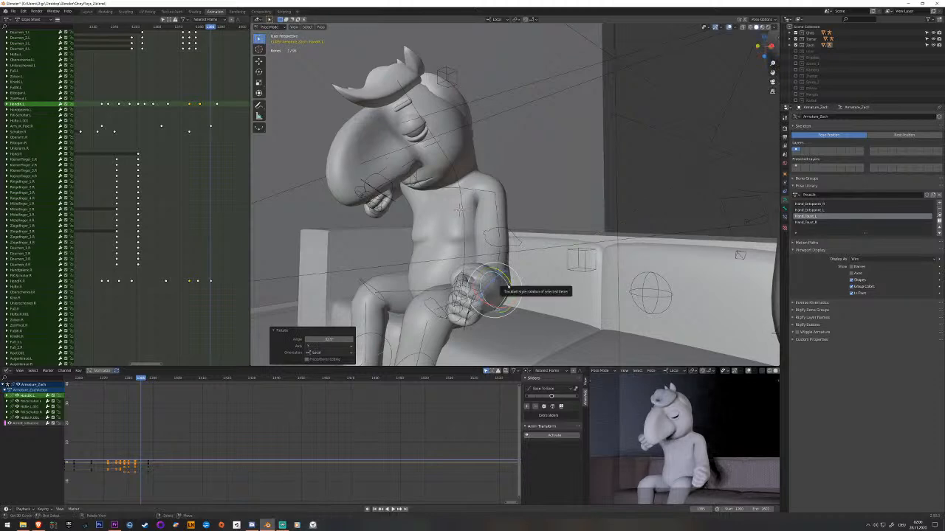
{"action": "key", "text": "Left"}
{"action": "key", "text": "Right"}
At the left hand IK bone's final keyframe, move the hand outward beside the thigh, rotate it, keyframe the pose and play it back.
{"action": "key", "text": "Up"}
{"action": "middle_click_drag", "start_coordinate": [496, 294], "coordinate": [522, 300]}
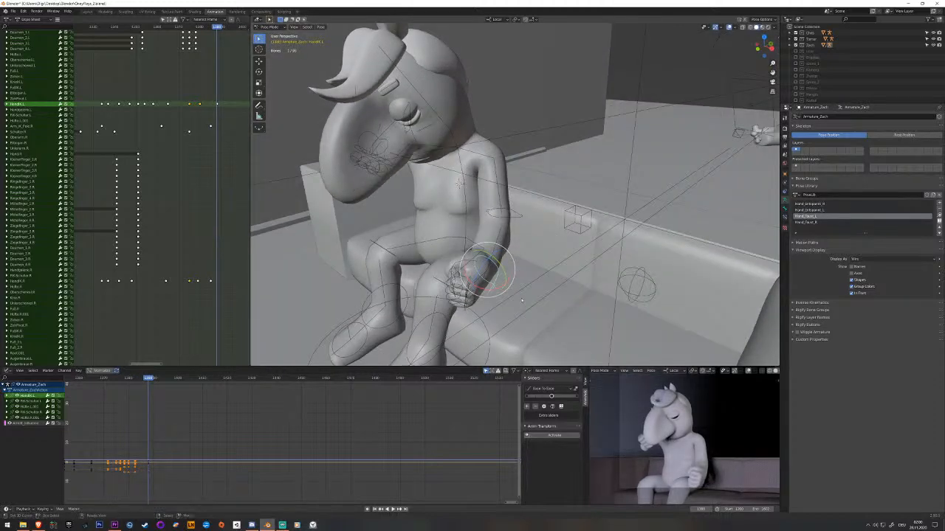
{"action": "key", "text": "g"}
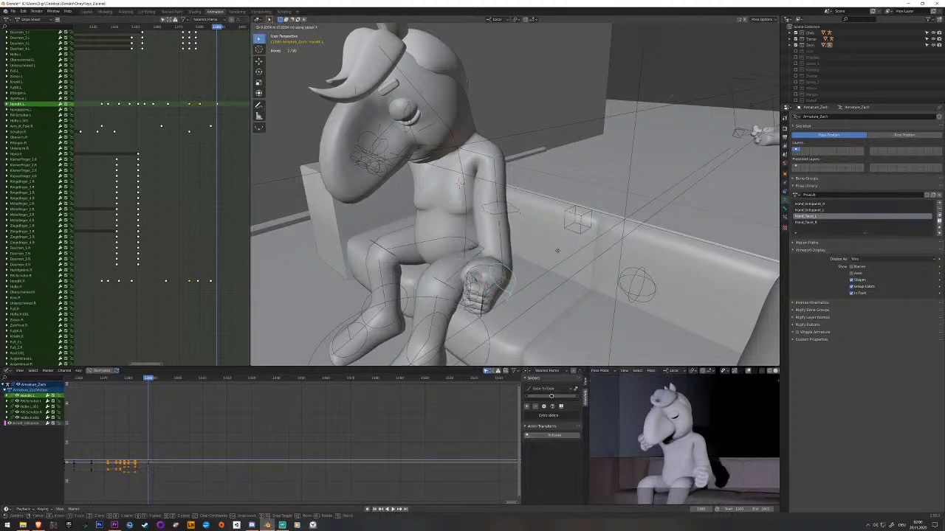
{"action": "left_click", "coordinate": [544, 255]}
{"action": "middle_click_drag", "start_coordinate": [544, 256], "coordinate": [532, 267]}
{"action": "key", "text": "g"}
{"action": "key", "text": "z"}
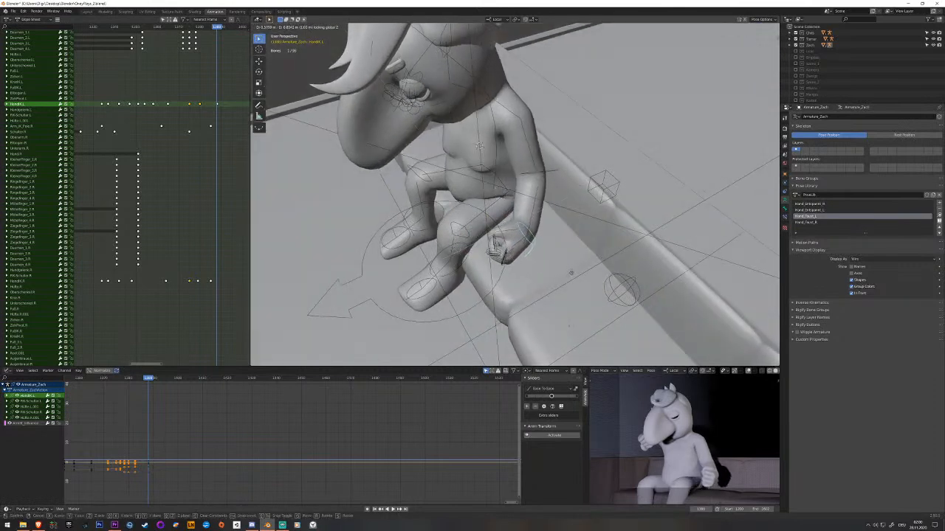
{"action": "left_click", "coordinate": [576, 276]}
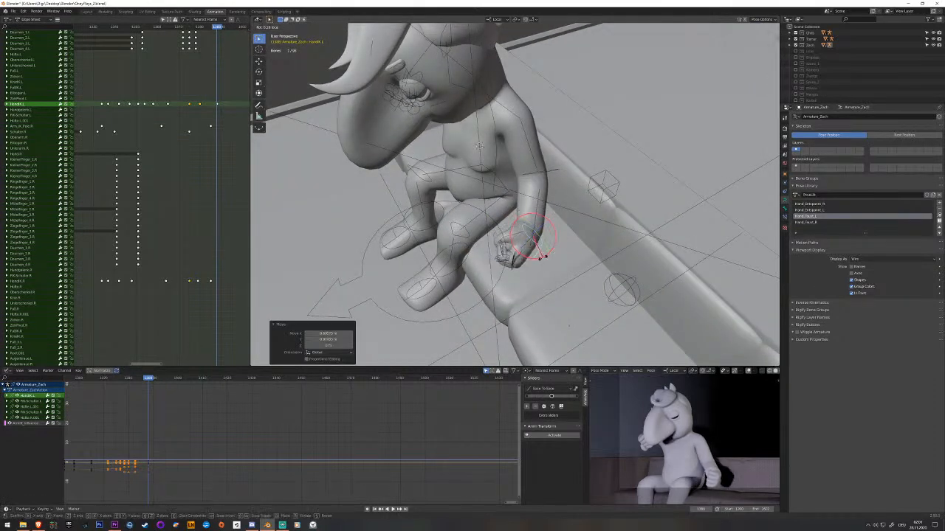
{"action": "middle_click_drag", "start_coordinate": [541, 260], "coordinate": [314, 198]}
{"action": "key", "text": "i"}
{"action": "key", "text": "space"}
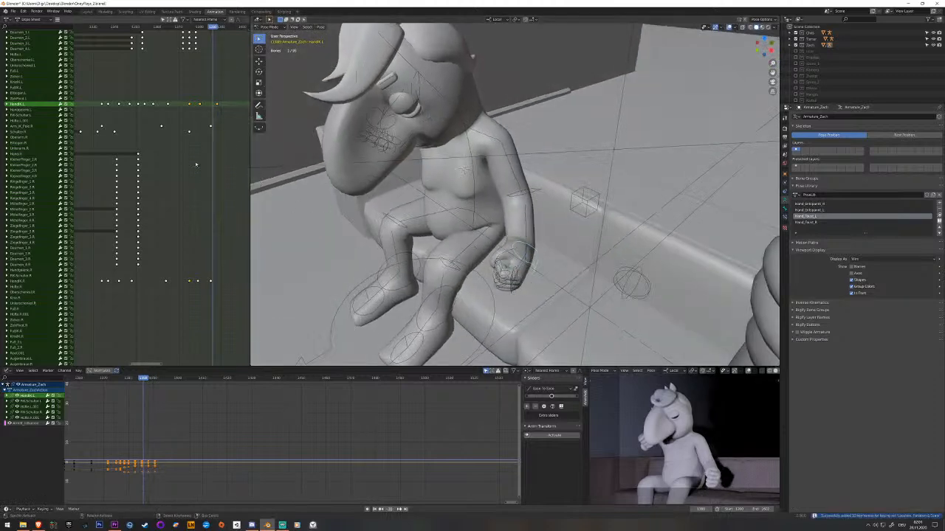
{"action": "key", "text": "space"}
Rework the left hand IK bone's in-between key slightly earlier on the way to its final pose, play back the motion and save the file.
{"action": "left_click_drag", "start_coordinate": [195, 138], "coordinate": [211, 111]}
{"action": "right_click", "coordinate": [200, 103]}
{"action": "left_click", "coordinate": [506, 255]}
{"action": "key", "text": "i"}
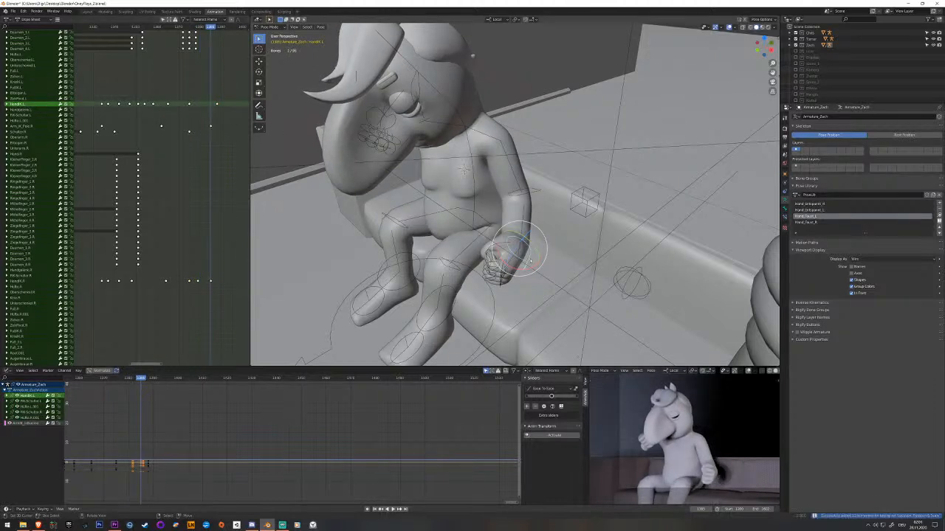
{"action": "key", "text": "space"}
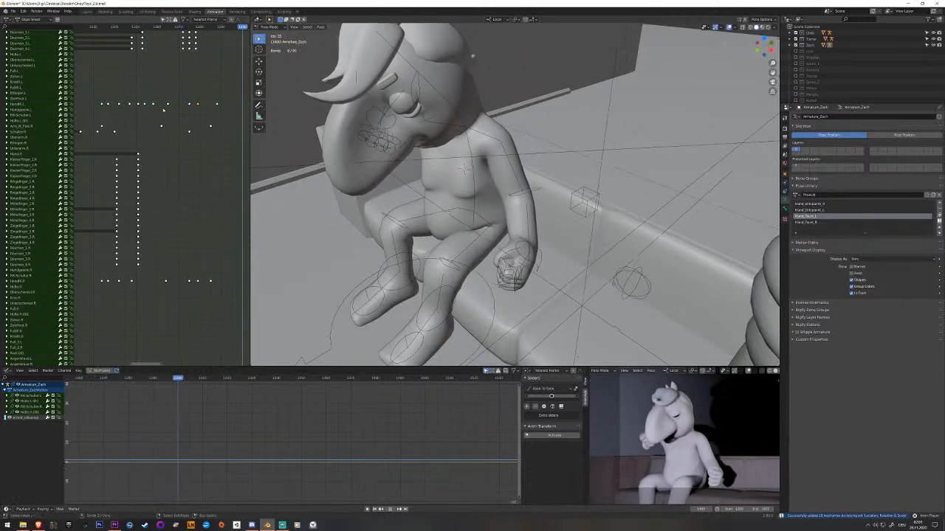
{"action": "key", "text": "space"}
{"action": "key", "text": "space"}
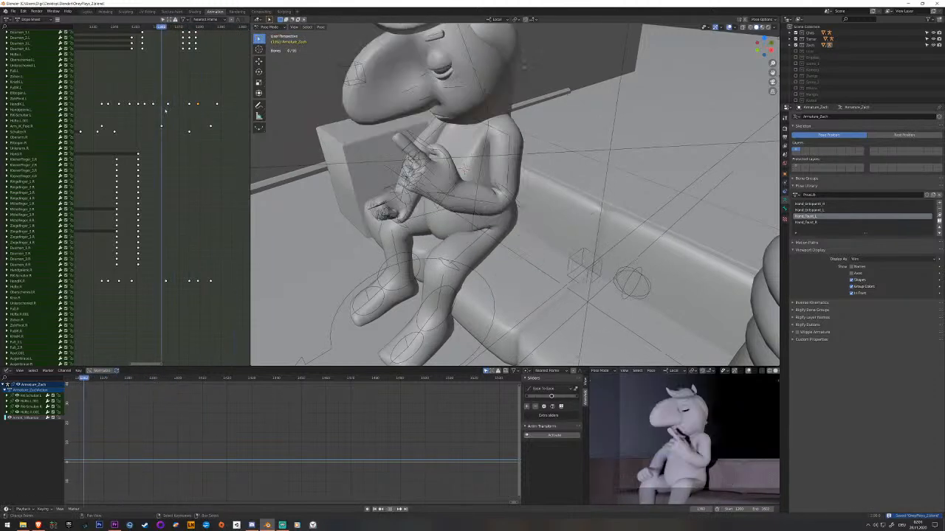
Play back the character's motion from the raised-finger gesture to the final pose and check the head and left hand.
{"action": "key", "text": "Escape"}
{"action": "left_click_drag", "start_coordinate": [215, 106], "coordinate": [220, 107]}
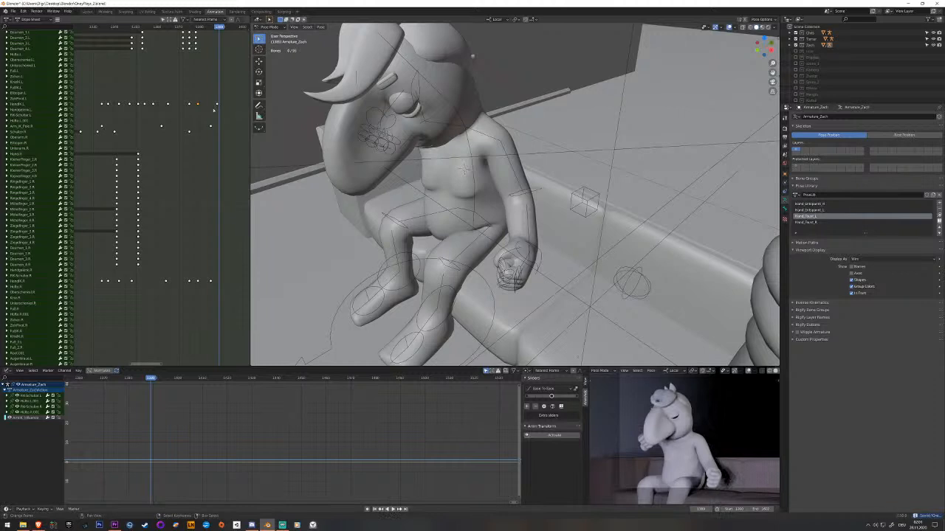
{"action": "left_click", "coordinate": [456, 114]}
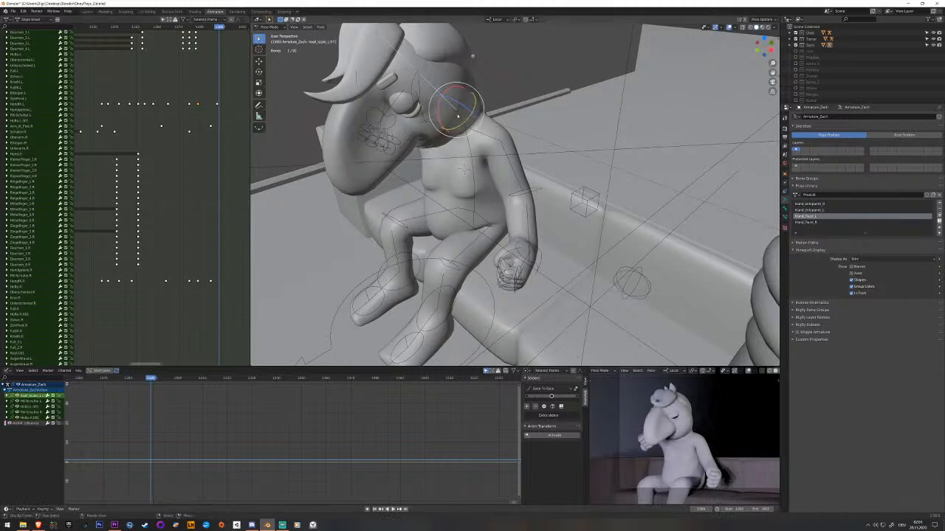
{"action": "key", "text": "space"}
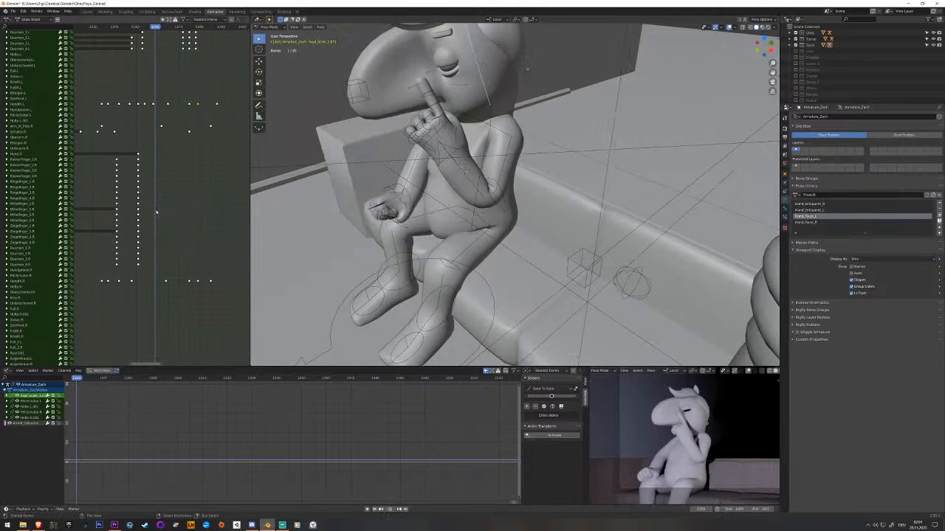
{"action": "key", "text": "space"}
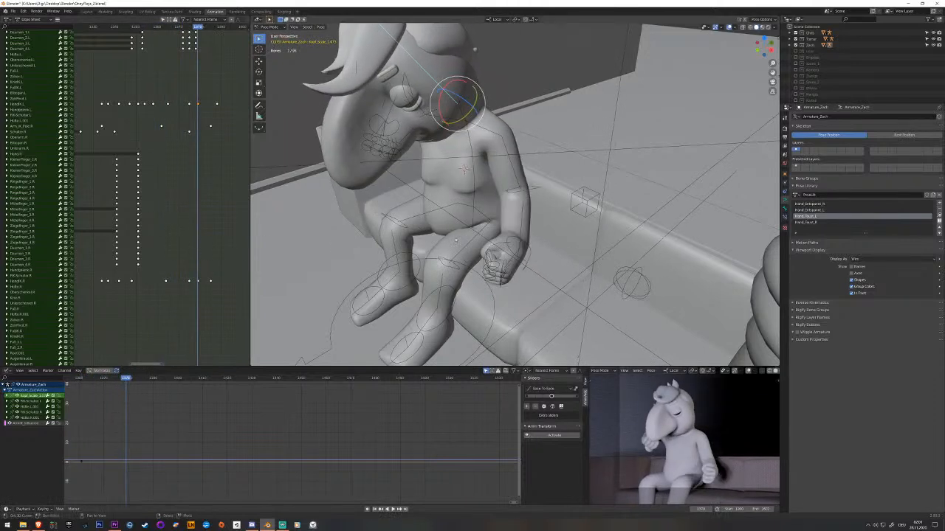
Select both toe pivot bones of the feet and keyframe them at frames 1375 and 1371, around the hand clasp.
{"action": "left_click", "coordinate": [411, 347]}
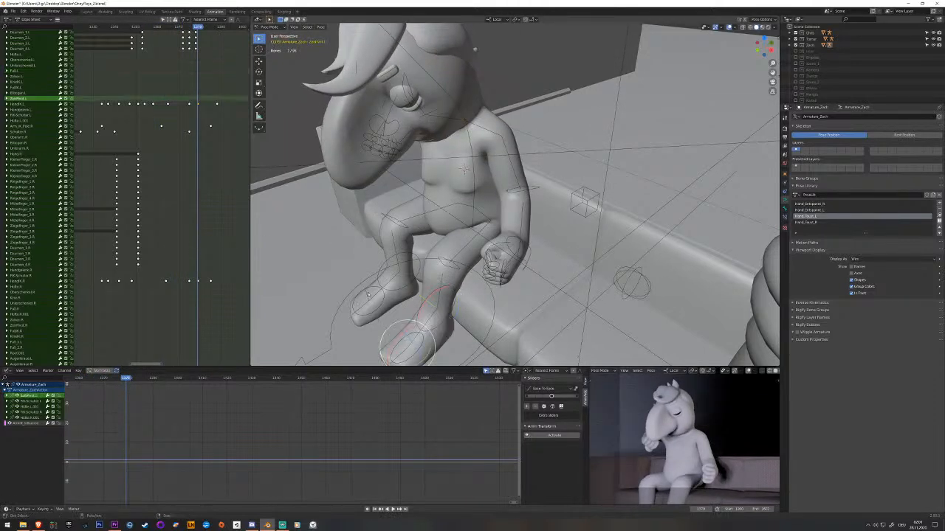
{"action": "left_click", "coordinate": [373, 302], "text": "shift"}
{"action": "scroll", "coordinate": [193, 347], "scroll_direction": "up", "scroll_amount": 5}
{"action": "middle_click_drag", "start_coordinate": [194, 348], "coordinate": [179, 93]}
{"action": "mouse_move", "coordinate": [180, 94]}
{"action": "left_mouse_down"}
{"action": "mouse_move", "coordinate": [170, 95]}
{"action": "mouse_move", "coordinate": [192, 98]}
{"action": "mouse_move", "coordinate": [182, 97]}
{"action": "left_mouse_up"}
{"action": "middle_click_drag", "start_coordinate": [465, 345], "coordinate": [390, 326]}
{"action": "left_click_drag", "start_coordinate": [389, 323], "coordinate": [382, 325]}
{"action": "key", "text": "i"}
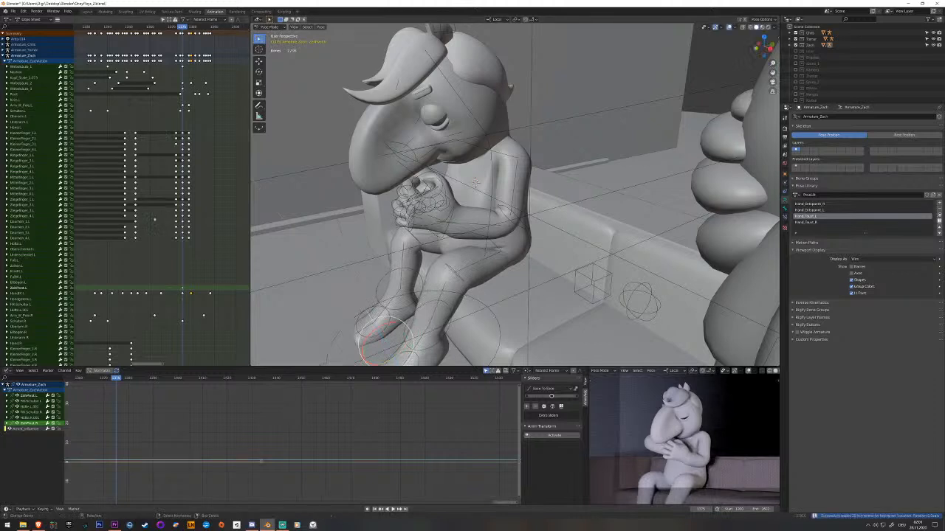
{"action": "left_click_drag", "start_coordinate": [181, 243], "coordinate": [174, 252]}
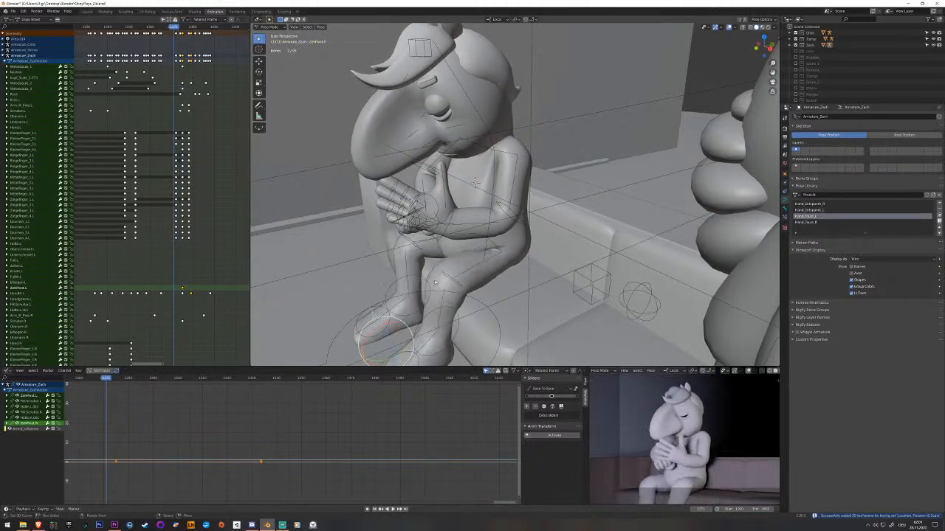
{"action": "key", "text": "space"}
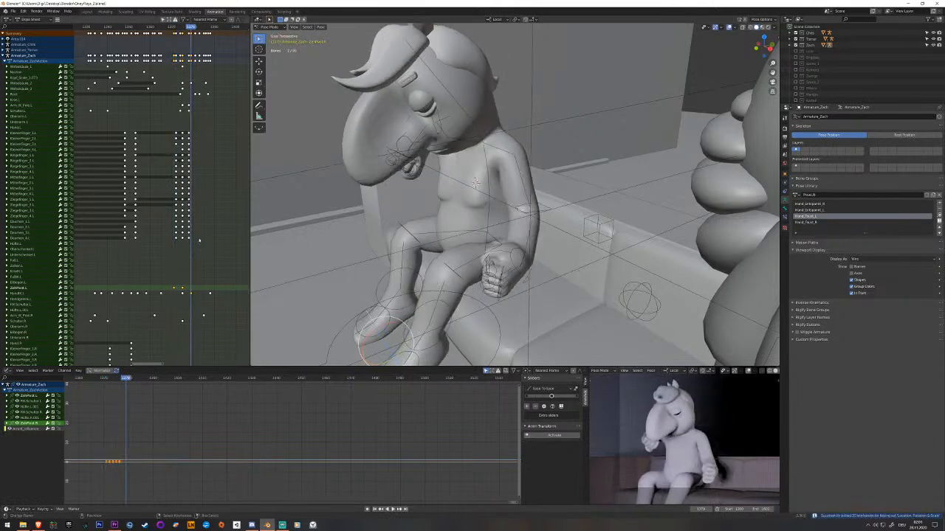
Try clearing the rotation of both toe pivot bones, keyframing them at later frames after the clasp and playing back the result.
{"action": "left_click_drag", "start_coordinate": [199, 242], "coordinate": [195, 241]}
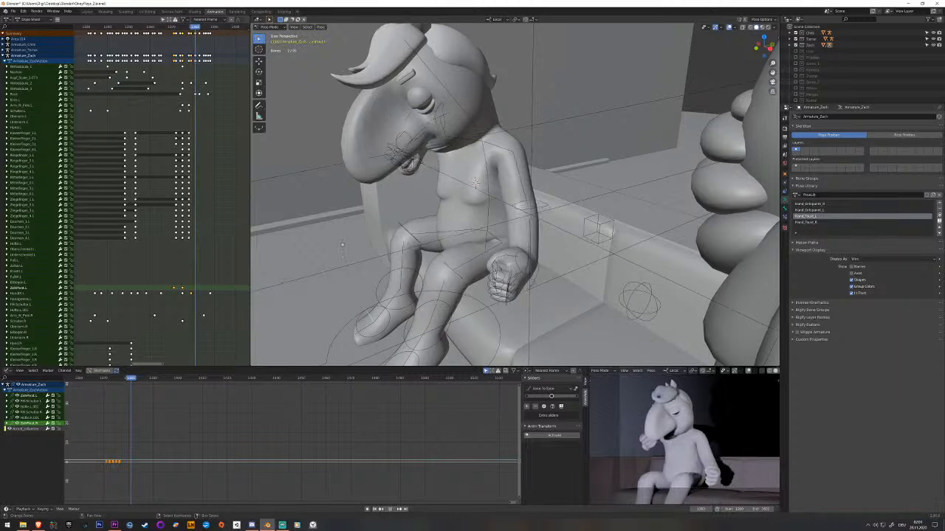
{"action": "key", "text": "alt+r"}
{"action": "key", "text": "space"}
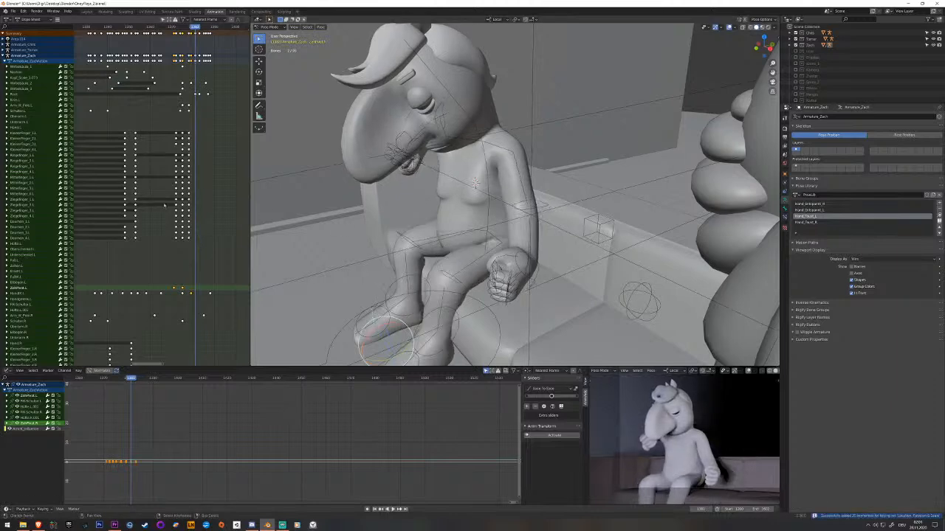
{"action": "key", "text": "space"}
{"action": "key", "text": "Down"}
{"action": "left_click_drag", "start_coordinate": [196, 285], "coordinate": [207, 286]}
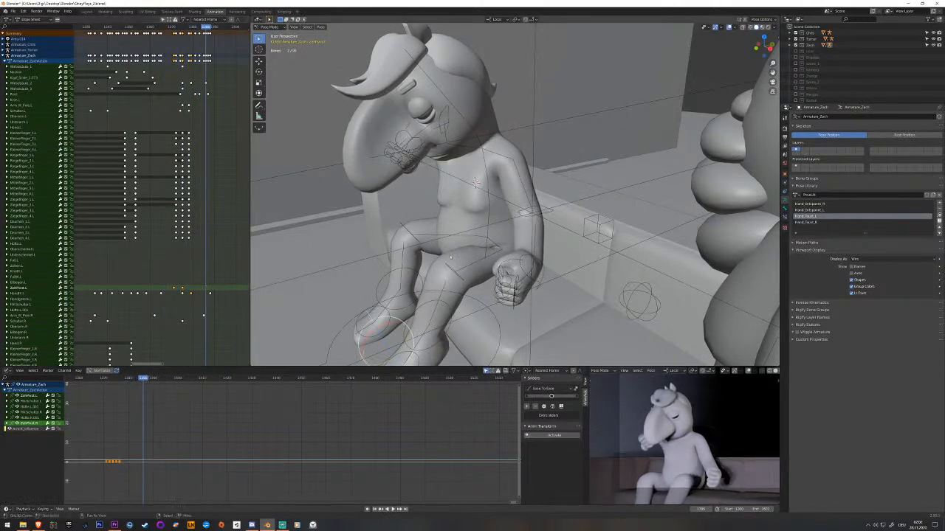
{"action": "key", "text": "i"}
{"action": "key", "text": "space"}
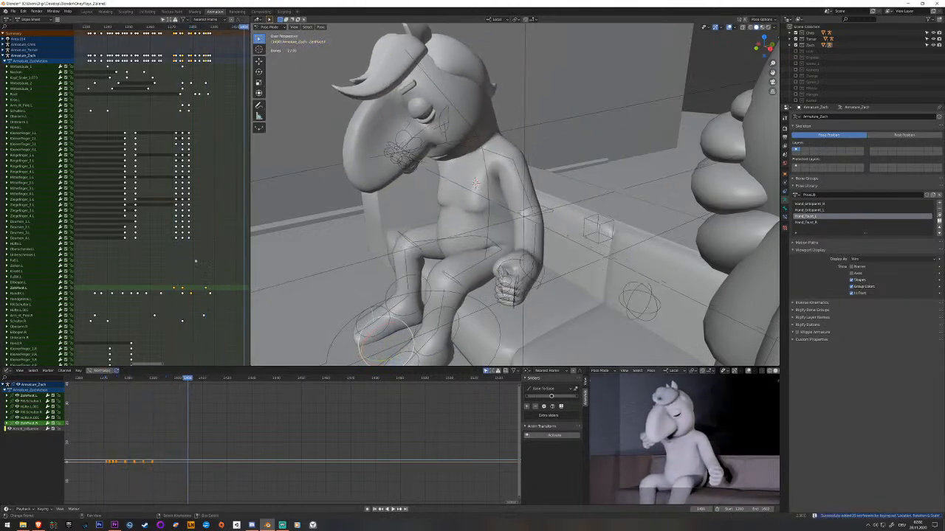
{"action": "key", "text": "ctrl+s"}
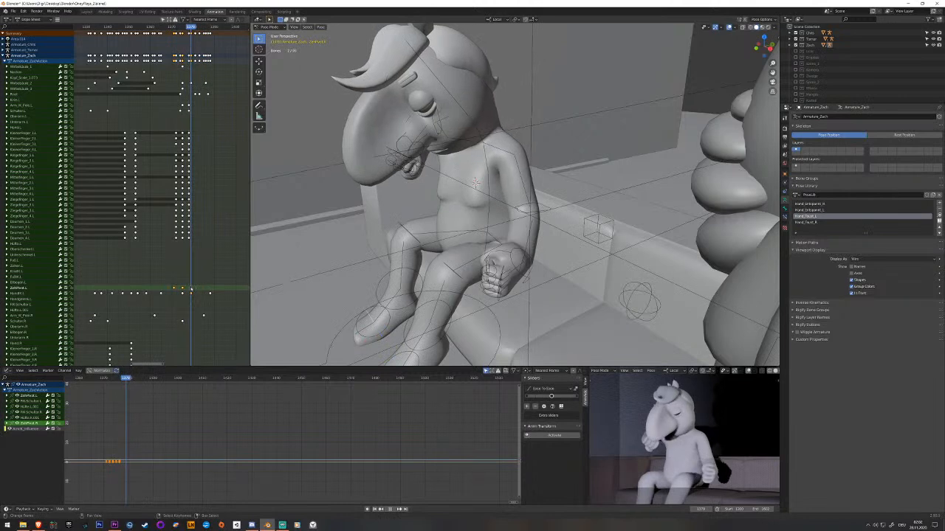
Keyframe both toe pivot bones at frame 1380, shift their three keyframes about six frames later and play back the motion.
{"action": "key", "text": "i"}
{"action": "middle_click_drag", "start_coordinate": [182, 287], "coordinate": [186, 75]}
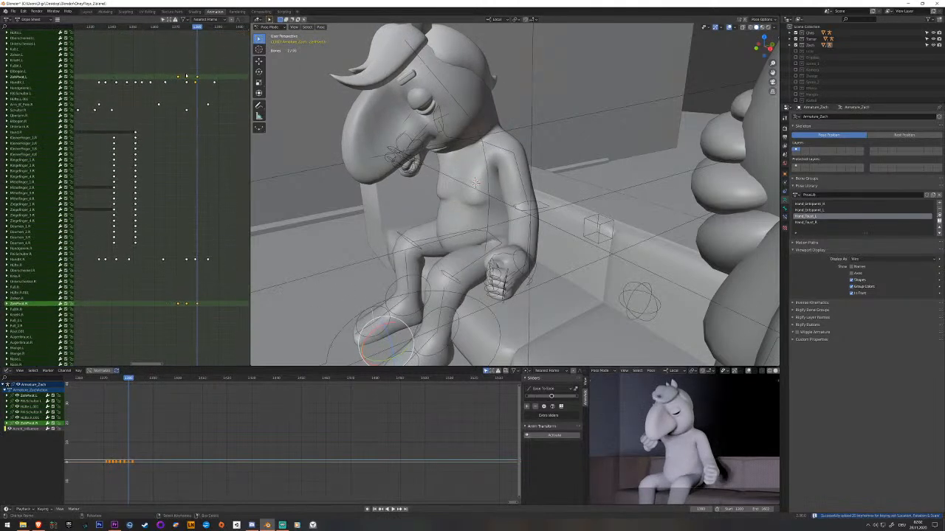
{"action": "key", "text": "alt+a"}
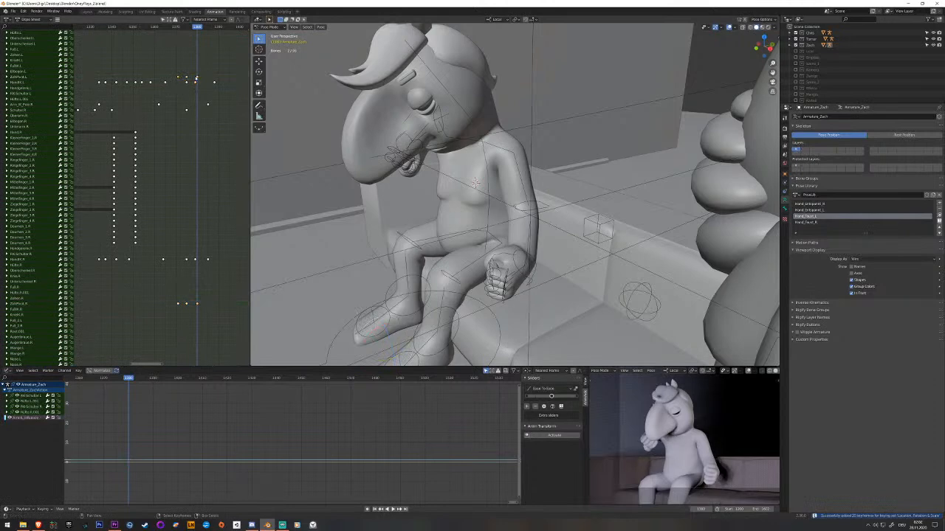
{"action": "key", "text": "b"}
{"action": "mouse_move", "coordinate": [173, 311]}
{"action": "left_mouse_down"}
{"action": "mouse_move", "coordinate": [224, 290]}
{"action": "mouse_move", "coordinate": [181, 309]}
{"action": "left_mouse_up"}
{"action": "left_click", "coordinate": [204, 304]}
{"action": "key", "text": "space"}
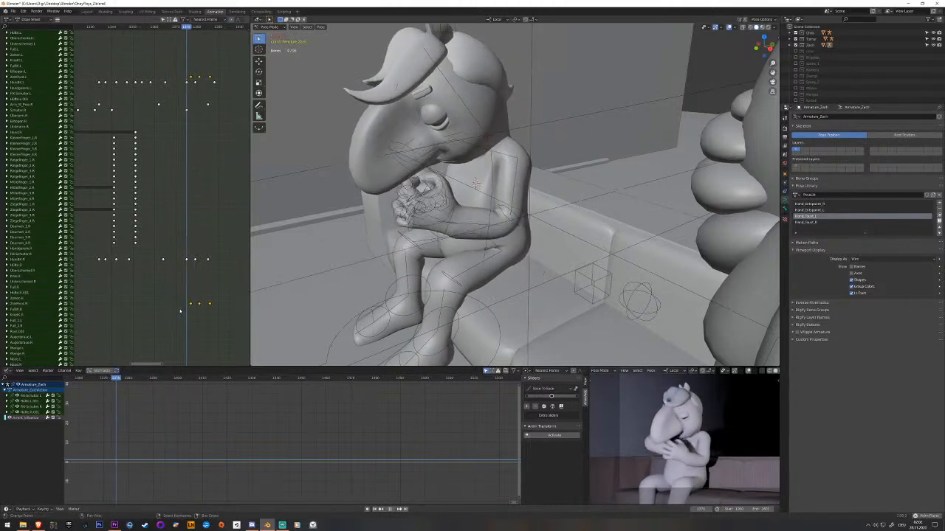
{"action": "key", "text": "space"}
Shift the toe pivot keyframes about two more frames later, save the file and play back the sequence.
{"action": "key", "text": "g"}
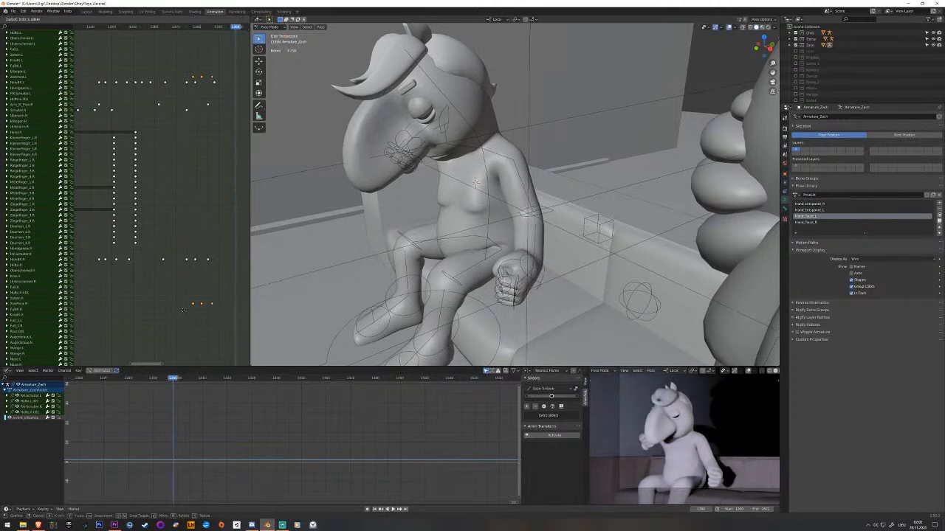
{"action": "left_click", "coordinate": [183, 310]}
{"action": "left_click", "coordinate": [180, 311]}
{"action": "key", "text": "space"}
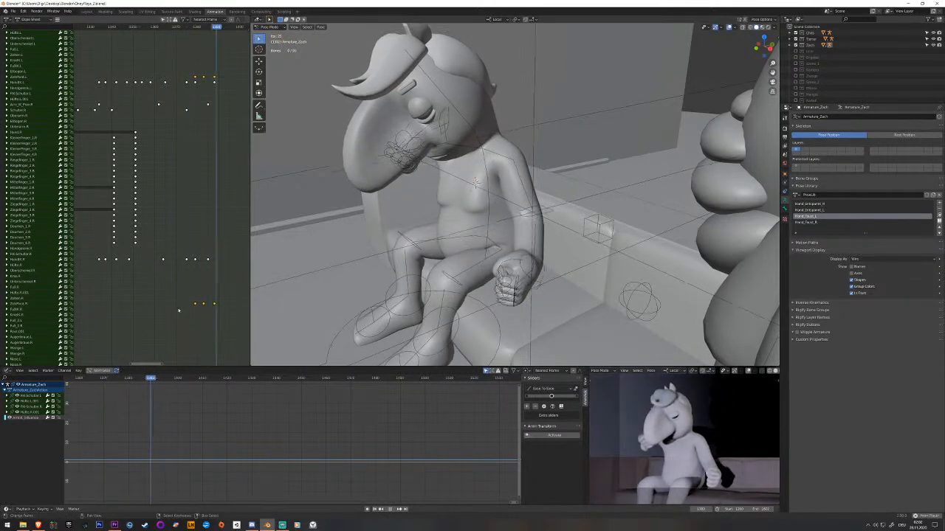
{"action": "key", "text": "ctrl+s"}
{"action": "key", "text": "space"}
{"action": "key", "text": "space"}
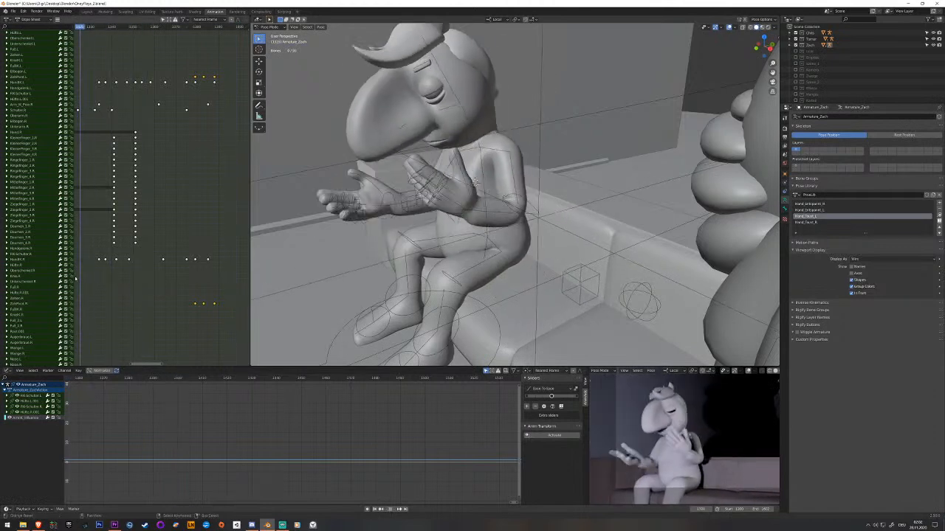
{"action": "key", "text": "space"}
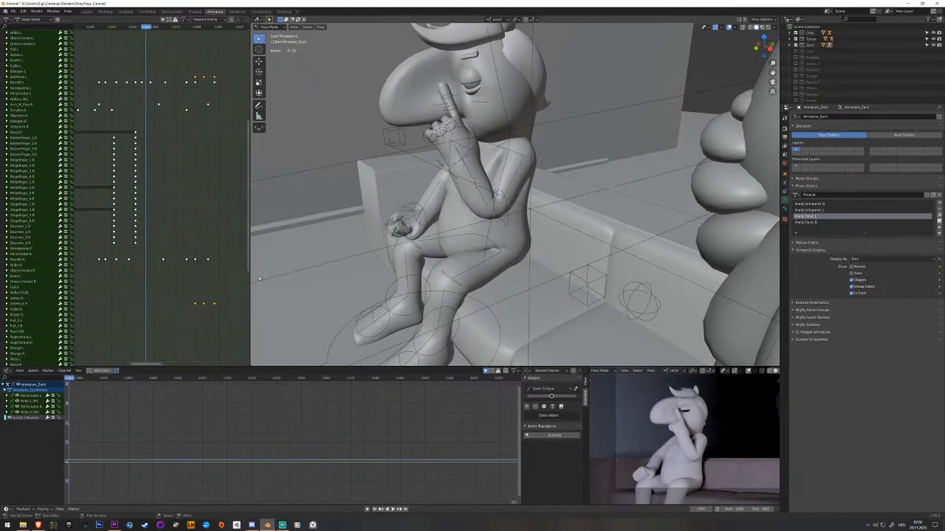
{"action": "left_click_drag", "start_coordinate": [149, 273], "coordinate": [114, 275]}
{"action": "key", "text": "space"}
At the open-hands pose, move the right arm's IK pole bone to adjust the elbow, keyframe it and play back the result.
{"action": "middle_click_drag", "start_coordinate": [347, 244], "coordinate": [527, 245]}
{"action": "left_click", "coordinate": [435, 233]}
{"action": "mouse_move", "coordinate": [114, 157]}
{"action": "left_mouse_down"}
{"action": "mouse_move", "coordinate": [122, 158]}
{"action": "mouse_move", "coordinate": [115, 159]}
{"action": "left_mouse_up"}
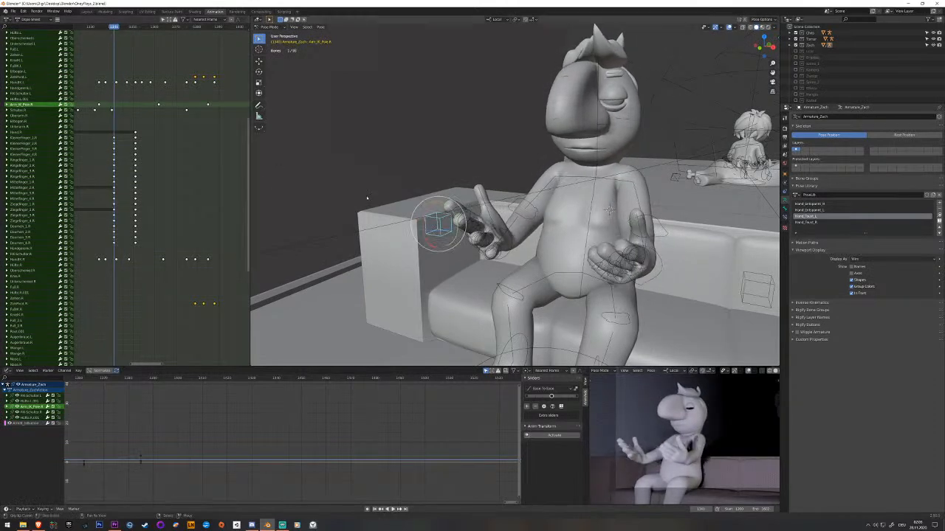
{"action": "middle_click_drag", "start_coordinate": [384, 162], "coordinate": [423, 190]}
{"action": "key", "text": "g"}
{"action": "left_click", "coordinate": [522, 265]}
{"action": "middle_click_drag", "start_coordinate": [523, 265], "coordinate": [525, 235]}
{"action": "key", "text": "i"}
{"action": "key", "text": "space"}
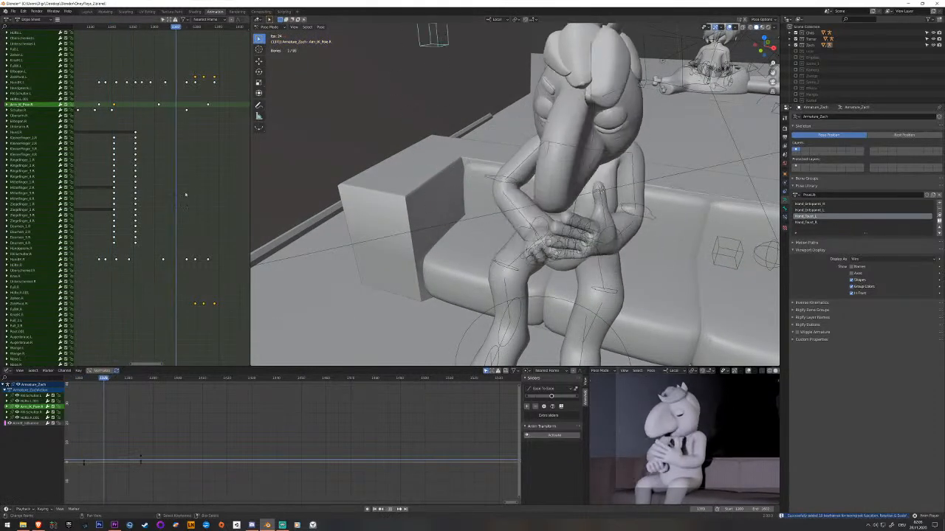
{"action": "key", "text": "space"}
Move the right arm IK pole's keyframe from the raised-finger pose about seven frames earlier and play back the motion.
{"action": "left_click_drag", "start_coordinate": [147, 165], "coordinate": [156, 133]}
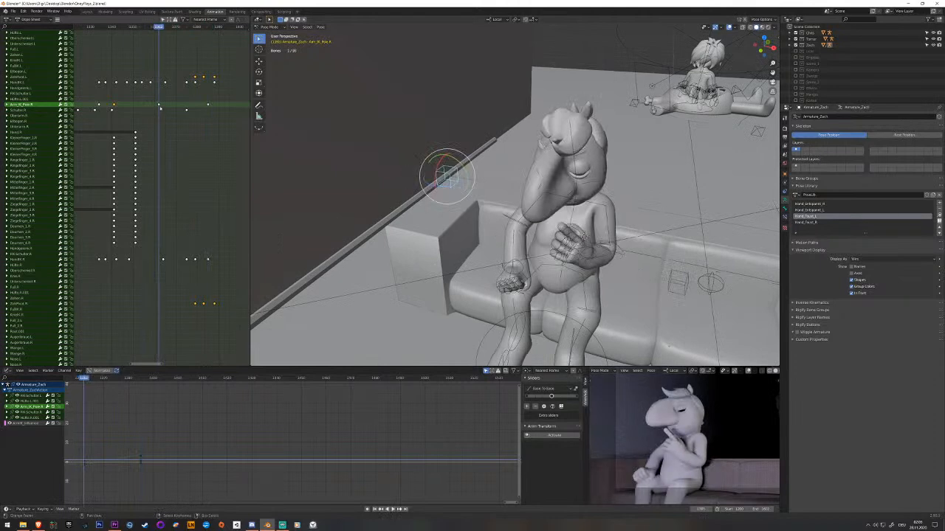
{"action": "left_click", "coordinate": [159, 106]}
{"action": "left_click", "coordinate": [41, 106]}
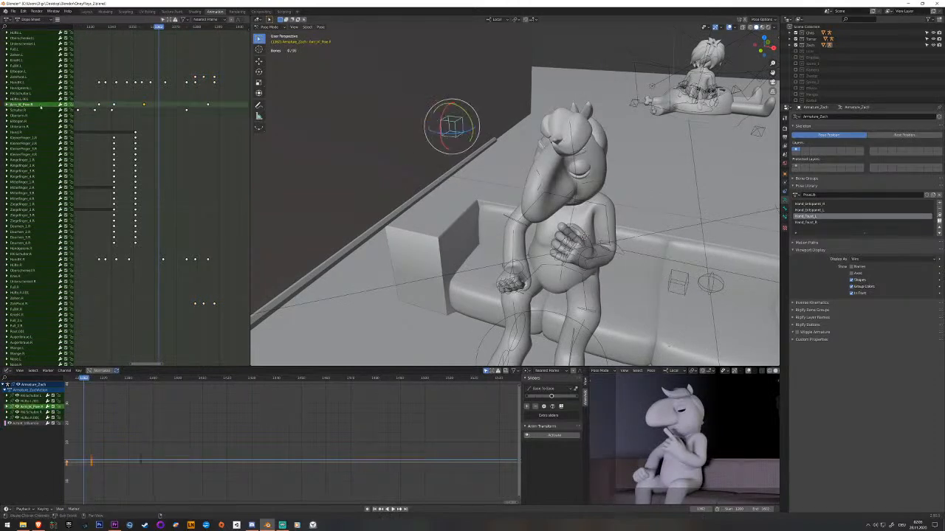
{"action": "key", "text": "space"}
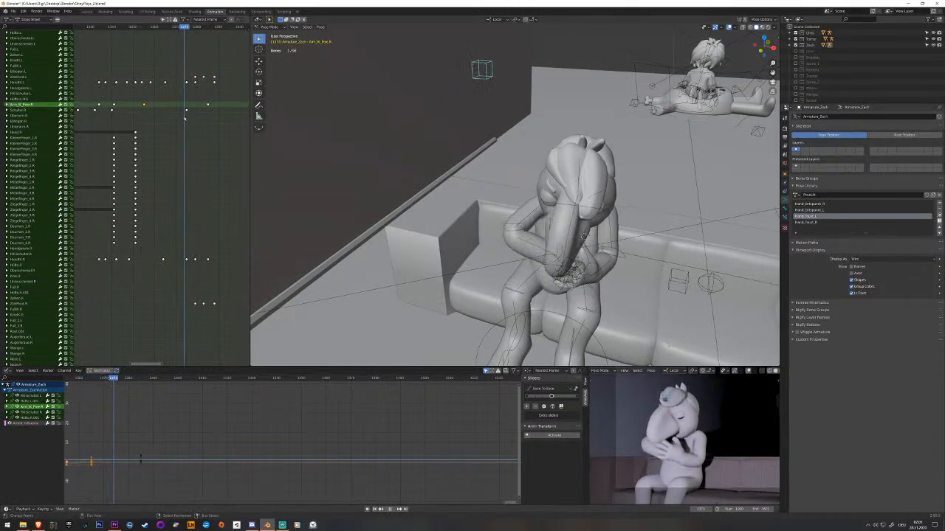
{"action": "left_click_drag", "start_coordinate": [184, 119], "coordinate": [138, 118]}
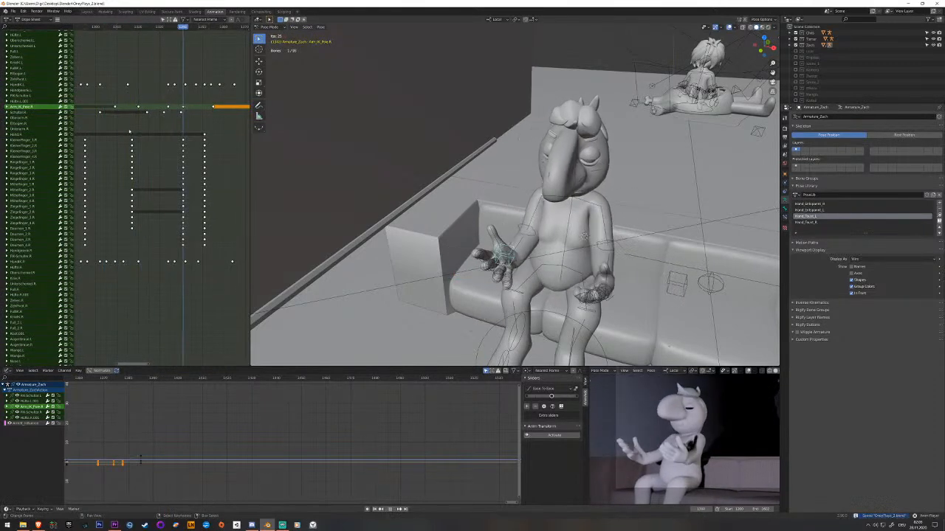
{"action": "key", "text": "space"}
Select the right hand IK bone, move its keyframe before the open-hands pose a few frames earlier and play back the result.
{"action": "left_click_drag", "start_coordinate": [129, 131], "coordinate": [179, 139]}
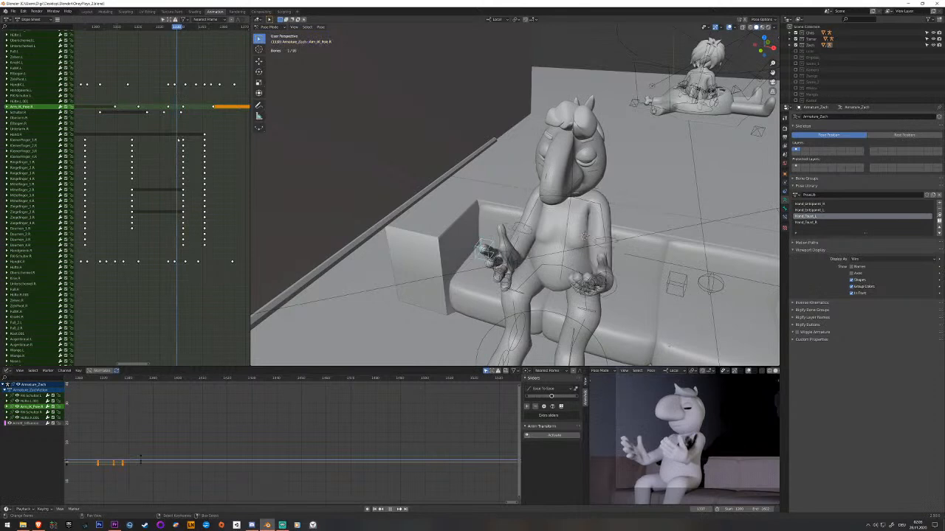
{"action": "middle_click_drag", "start_coordinate": [447, 254], "coordinate": [336, 220]}
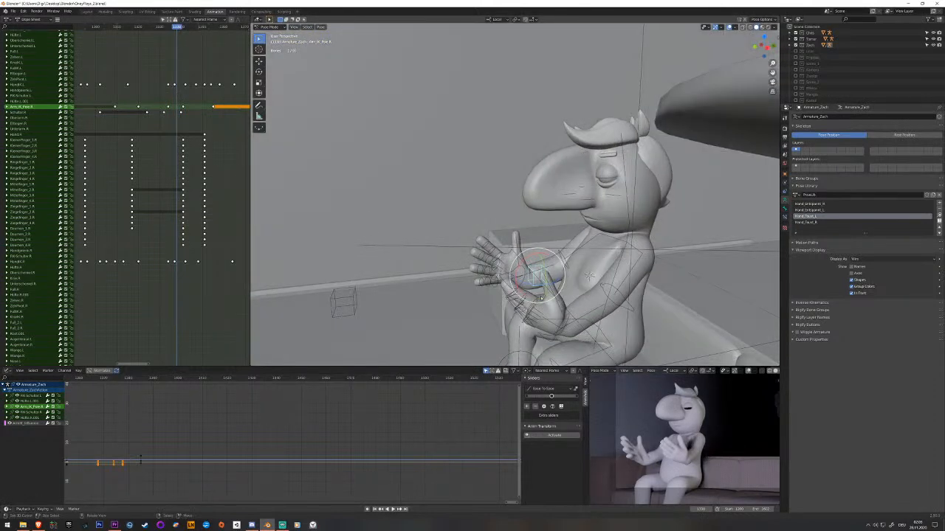
{"action": "left_click", "coordinate": [473, 279]}
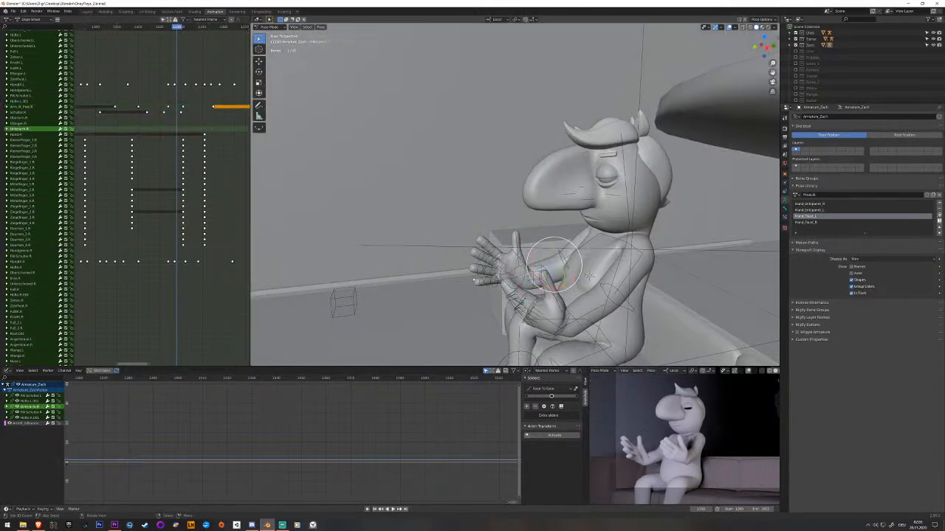
{"action": "left_click", "coordinate": [517, 269]}
{"action": "left_click", "coordinate": [521, 271]}
{"action": "left_click", "coordinate": [520, 272]}
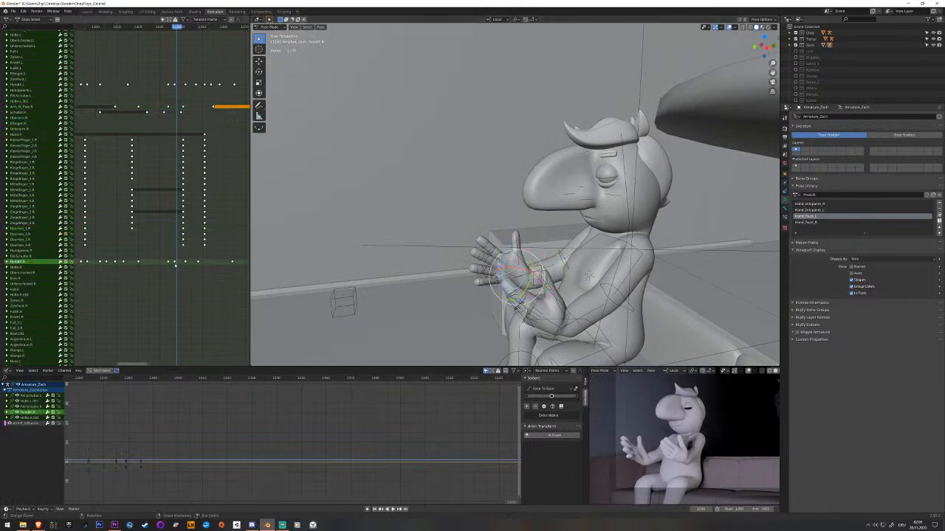
{"action": "key", "text": "space"}
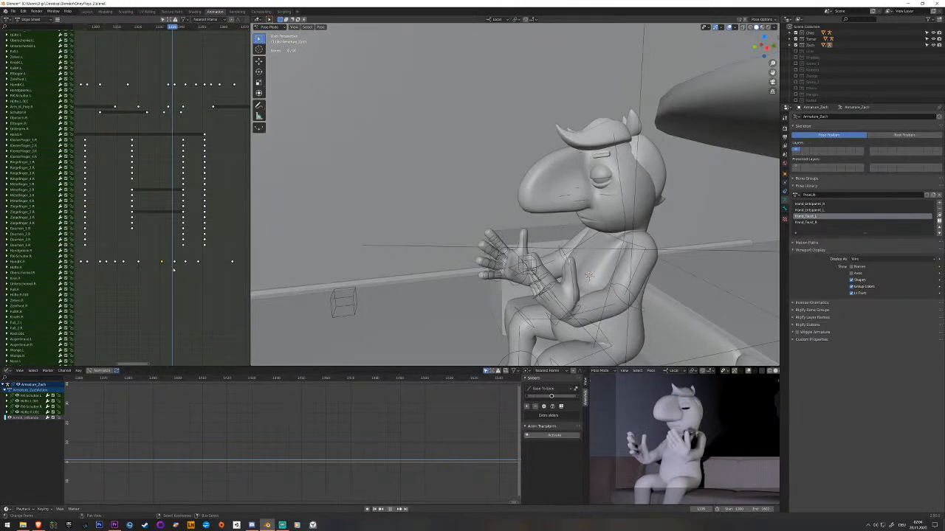
{"action": "key", "text": "space"}
At frame 1337, rotate the right hand IK bone about its local Y axis to turn the open palm.
{"action": "scroll", "coordinate": [473, 285], "scroll_direction": "up", "scroll_amount": 3}
{"action": "middle_click_drag", "start_coordinate": [476, 288], "coordinate": [555, 323]}
{"action": "left_click", "coordinate": [512, 348]}
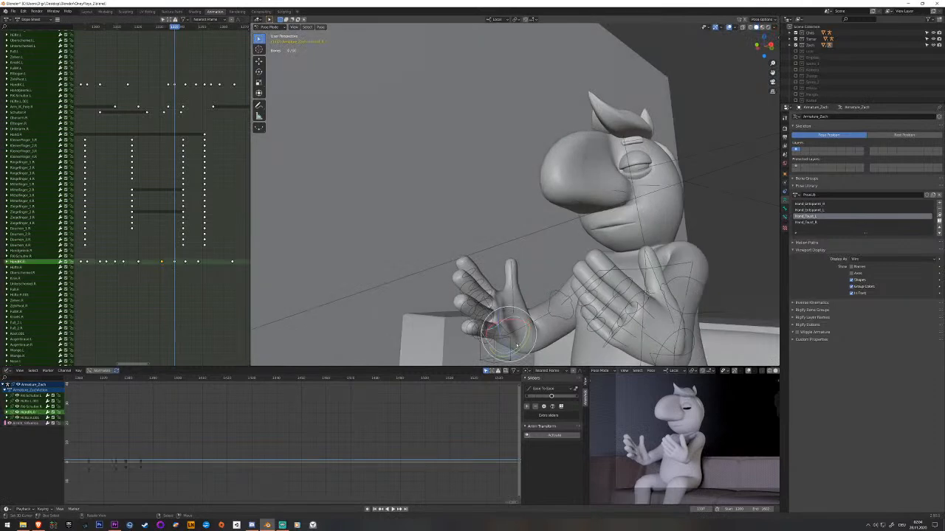
{"action": "middle_click_drag", "start_coordinate": [516, 348], "coordinate": [505, 341]}
{"action": "left_click_drag", "start_coordinate": [505, 341], "coordinate": [524, 329]}
{"action": "middle_click_drag", "start_coordinate": [524, 329], "coordinate": [516, 306]}
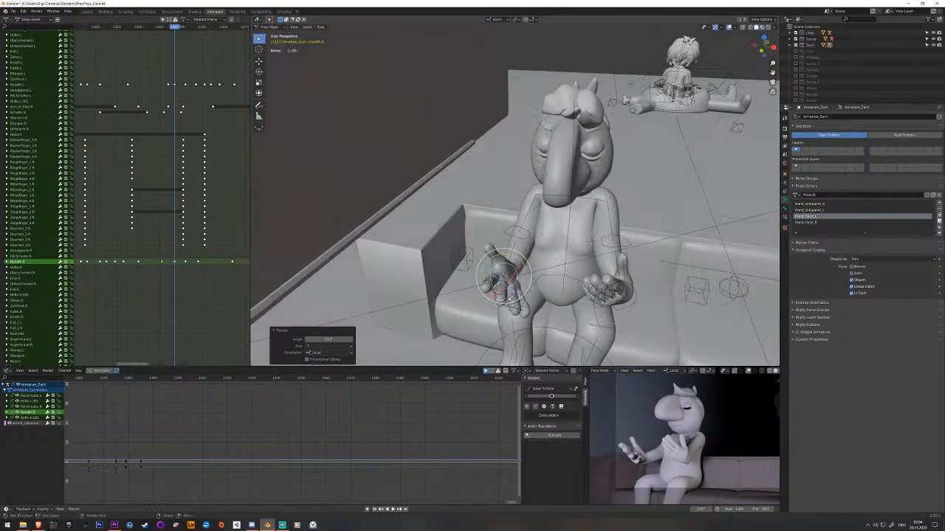
Select the right arm's IK pole bone, move its two keyframes around frame 1337 about three frames earlier and play back.
{"action": "left_click", "coordinate": [465, 270]}
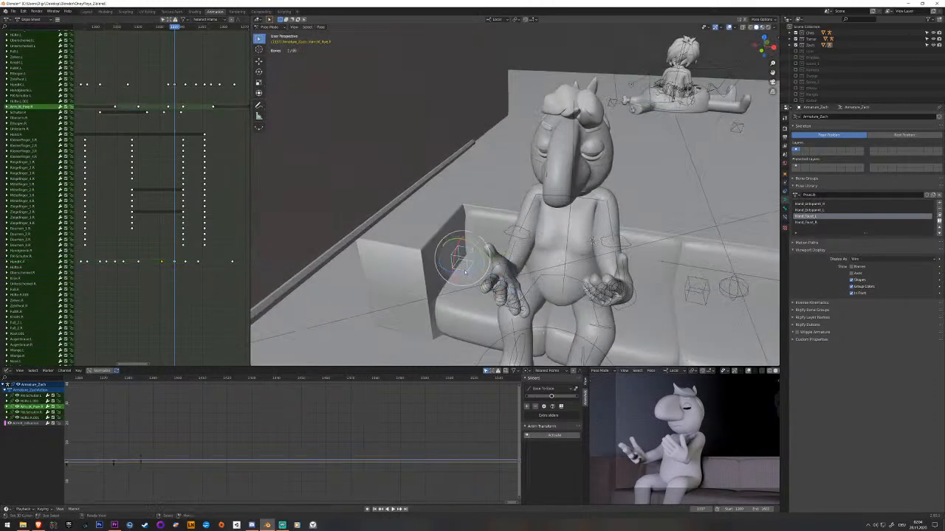
{"action": "left_click", "coordinate": [181, 109]}
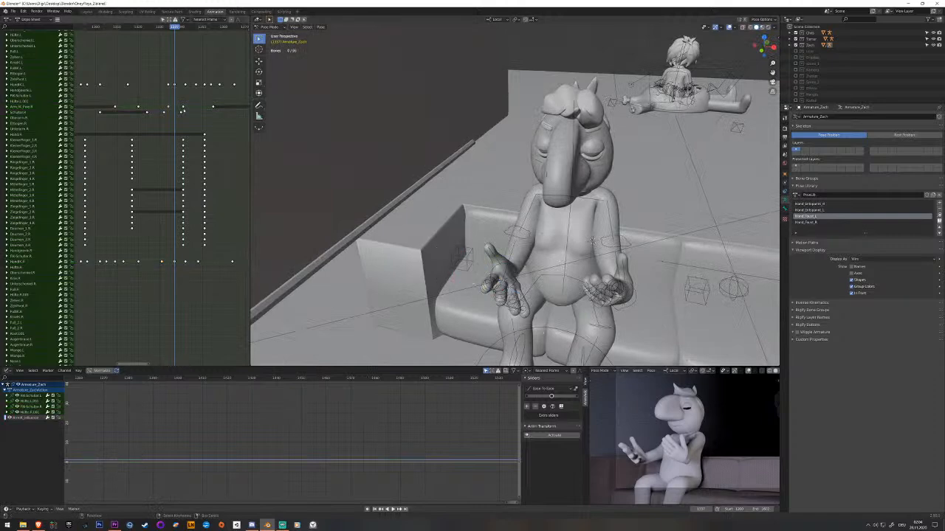
{"action": "left_click_drag", "start_coordinate": [182, 110], "coordinate": [179, 110]}
{"action": "key", "text": "space"}
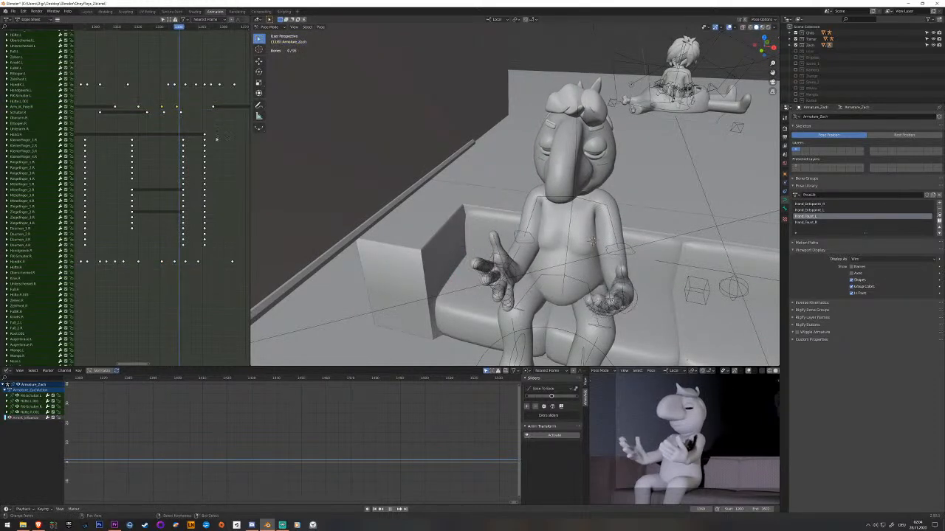
At frame 1337, rotate the right hand IK bone to reorient the open palm, keyframe it and play back the gesture.
{"action": "right_click", "coordinate": [513, 276]}
{"action": "middle_click_drag", "start_coordinate": [514, 276], "coordinate": [439, 240]}
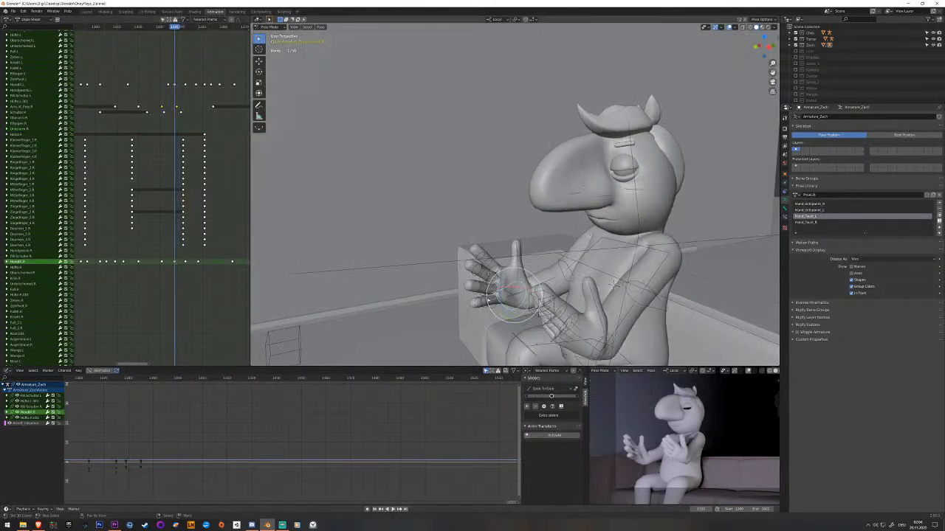
{"action": "left_click", "coordinate": [502, 301]}
{"action": "middle_click_drag", "start_coordinate": [502, 301], "coordinate": [524, 286]}
{"action": "left_click", "coordinate": [524, 277]}
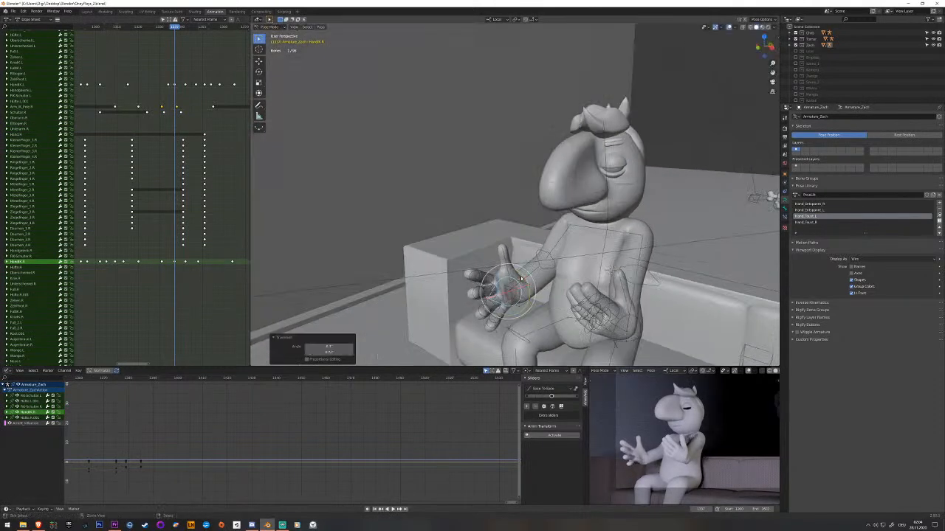
{"action": "key", "text": "ctrl+z"}
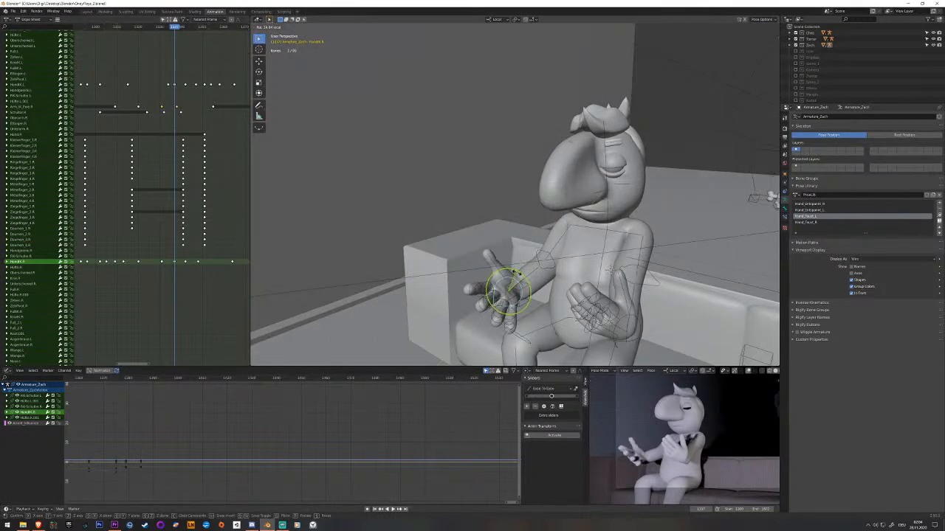
{"action": "left_click", "coordinate": [518, 275]}
{"action": "middle_click_drag", "start_coordinate": [518, 274], "coordinate": [517, 301]}
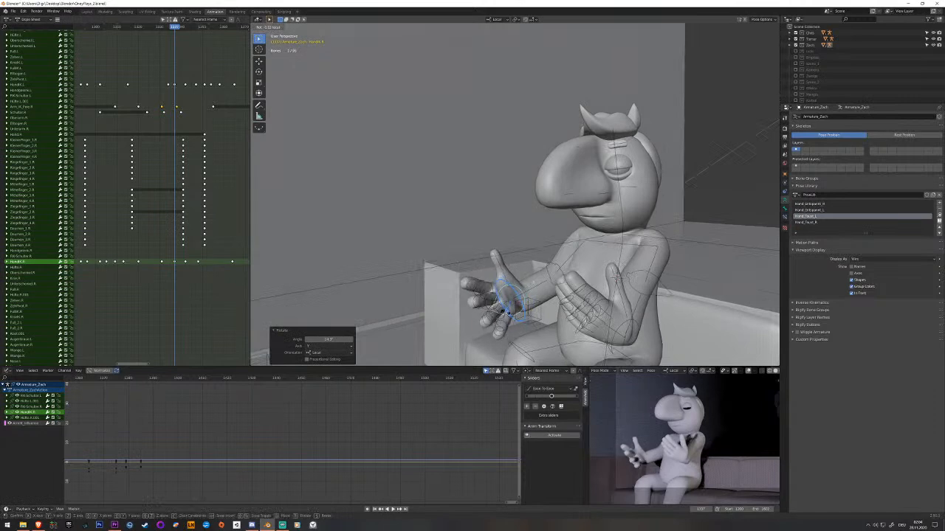
{"action": "key", "text": "i"}
{"action": "middle_click_drag", "start_coordinate": [505, 314], "coordinate": [530, 319]}
{"action": "key", "text": "space"}
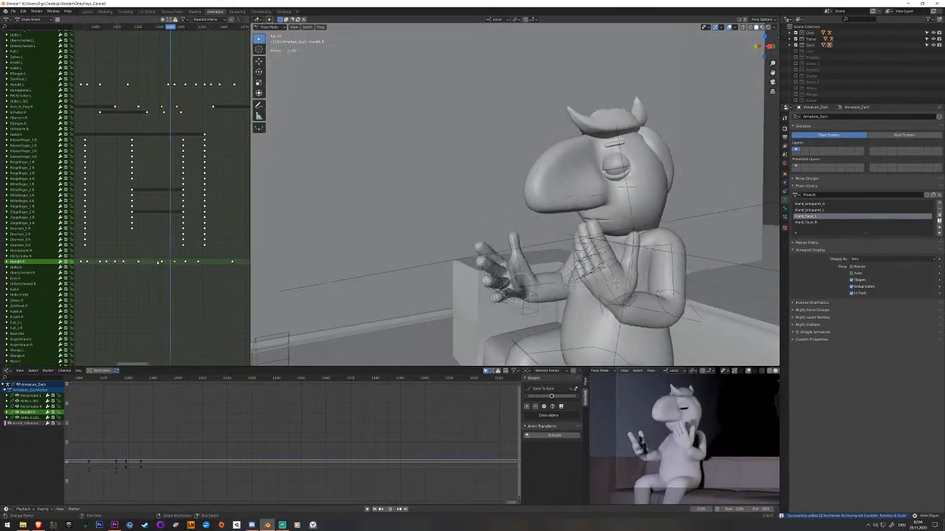
Try deleting the right hand IK bone's keyframe just after frame 1337, play back the motion and undo the deletion.
{"action": "key", "text": "space"}
{"action": "left_click_drag", "start_coordinate": [158, 263], "coordinate": [163, 264]}
{"action": "right_click", "coordinate": [162, 263]}
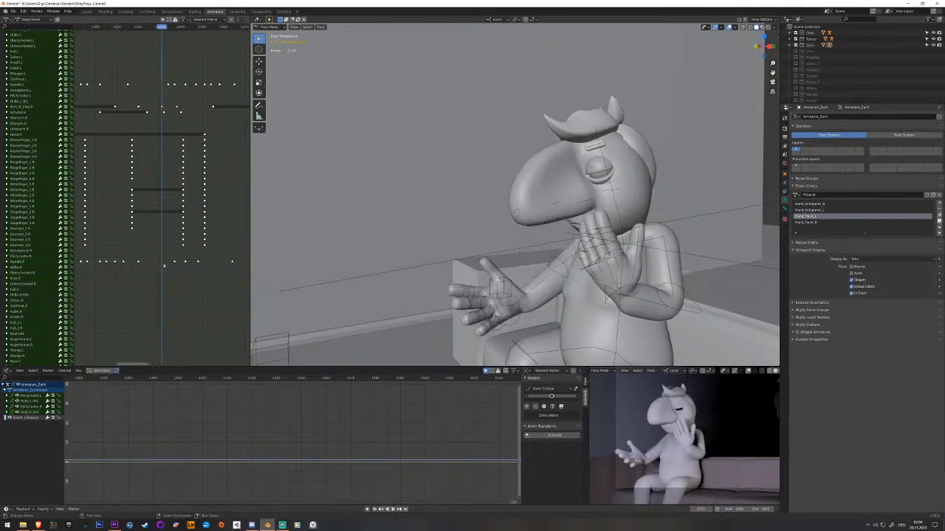
{"action": "key", "text": "space"}
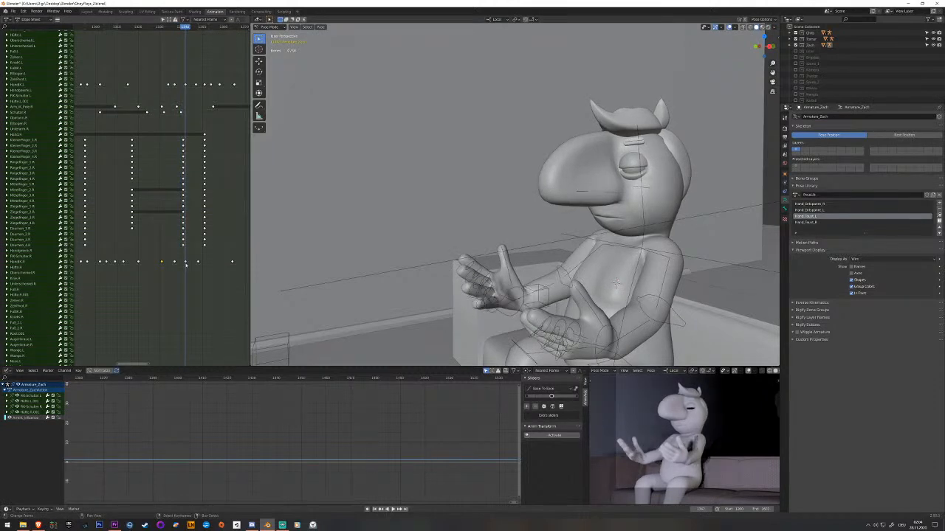
{"action": "left_click", "coordinate": [186, 264]}
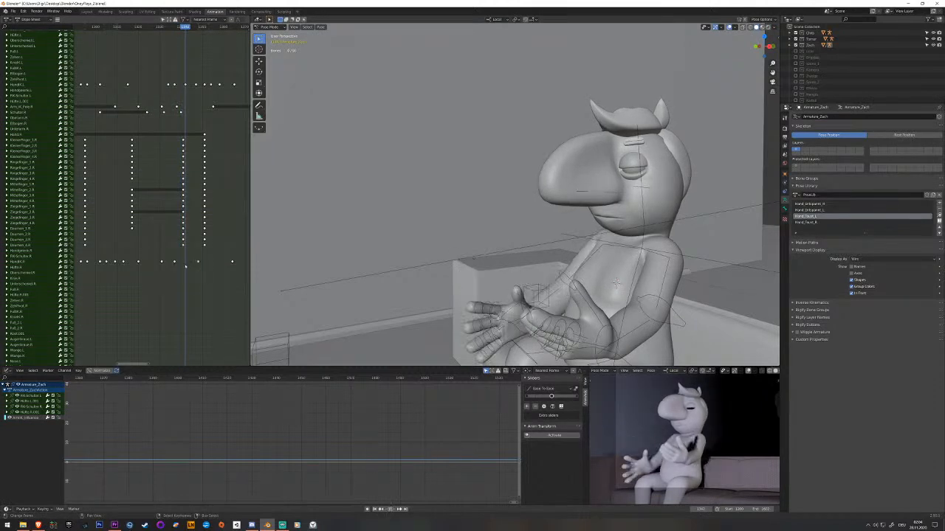
{"action": "key", "text": "space"}
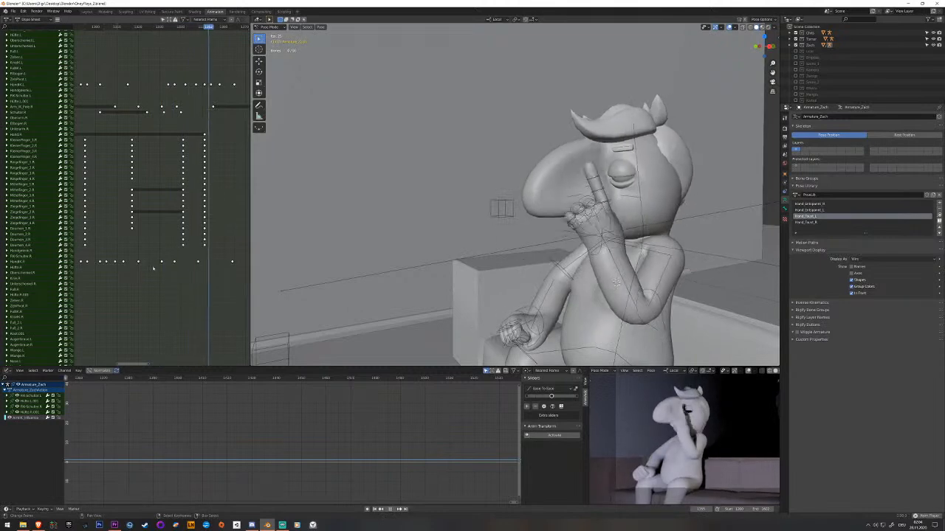
{"action": "key", "text": "Escape"}
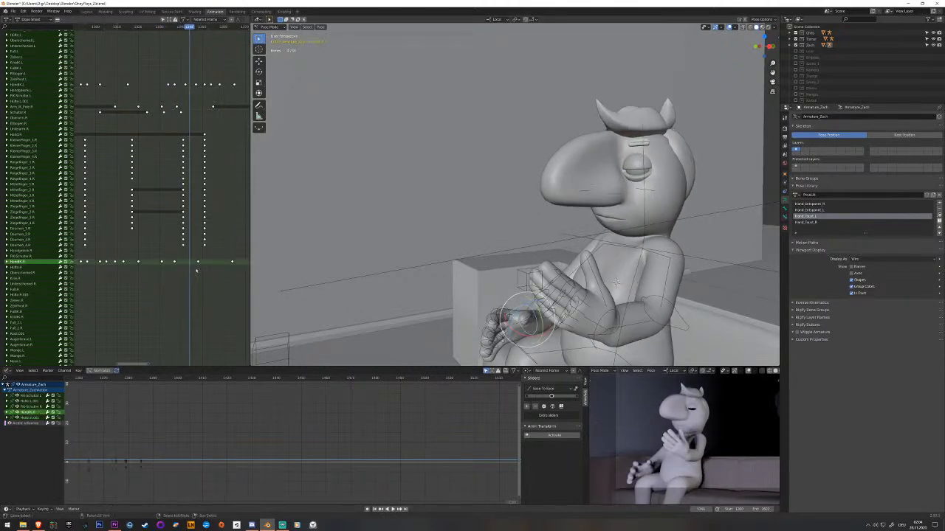
{"action": "key", "text": "ctrl+z"}
{"action": "key", "text": "ctrl+z"}
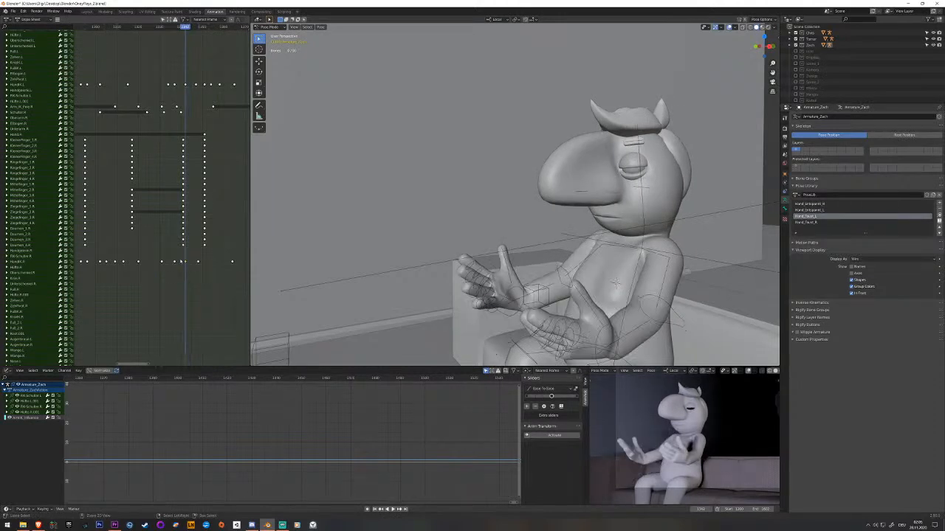
Copy the right hand IK bone's frame 1337 keyframe onto its next keyframe, move the hand along global X and keyframe the adjusted pose.
{"action": "left_click_drag", "start_coordinate": [176, 264], "coordinate": [181, 263]}
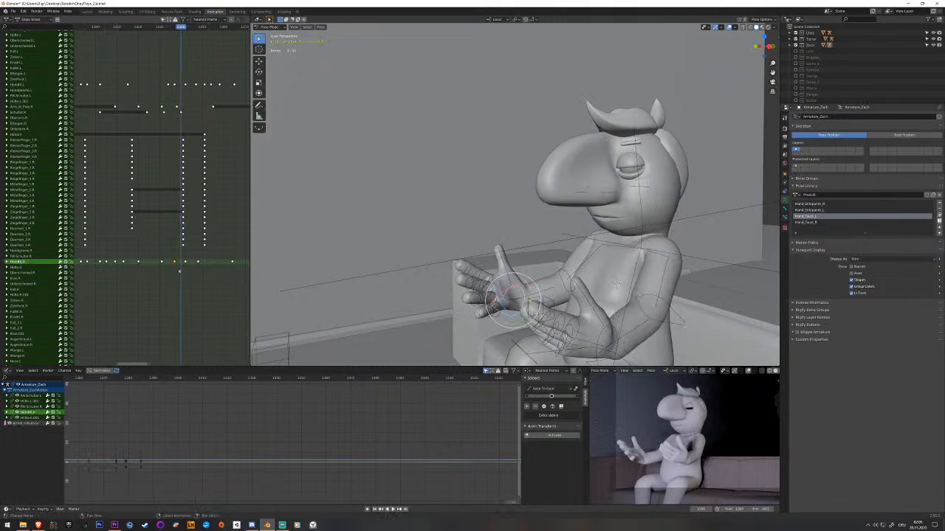
{"action": "key", "text": "space"}
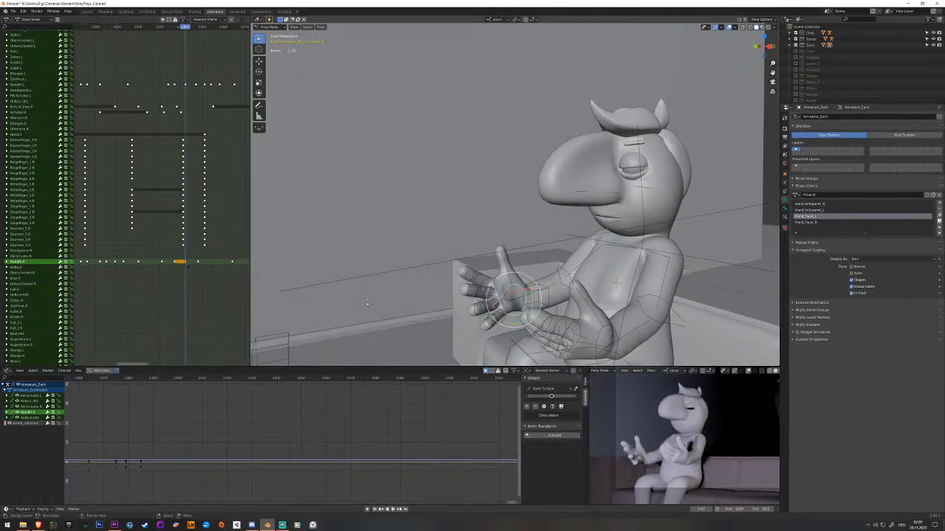
{"action": "middle_click_drag", "start_coordinate": [473, 306], "coordinate": [541, 315]}
{"action": "key", "text": "g"}
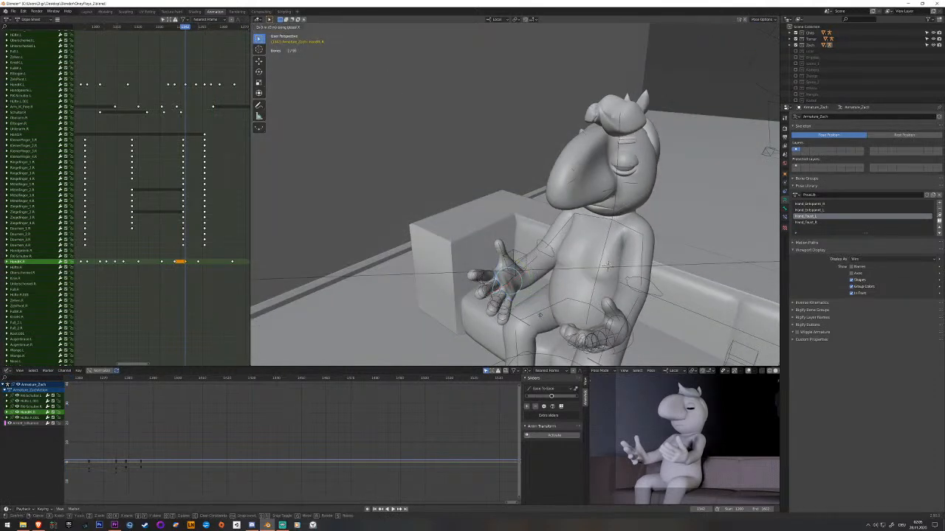
{"action": "left_click", "coordinate": [538, 315]}
{"action": "middle_click_drag", "start_coordinate": [510, 285], "coordinate": [515, 310]}
{"action": "left_click_drag", "start_coordinate": [518, 297], "coordinate": [518, 297]}
{"action": "key", "text": "i"}
Play back the open-hands gesture through to the final pose with the right hand at the nose.
{"action": "middle_click_drag", "start_coordinate": [518, 299], "coordinate": [580, 314]}
{"action": "left_click", "coordinate": [150, 254]}
{"action": "key", "text": "space"}
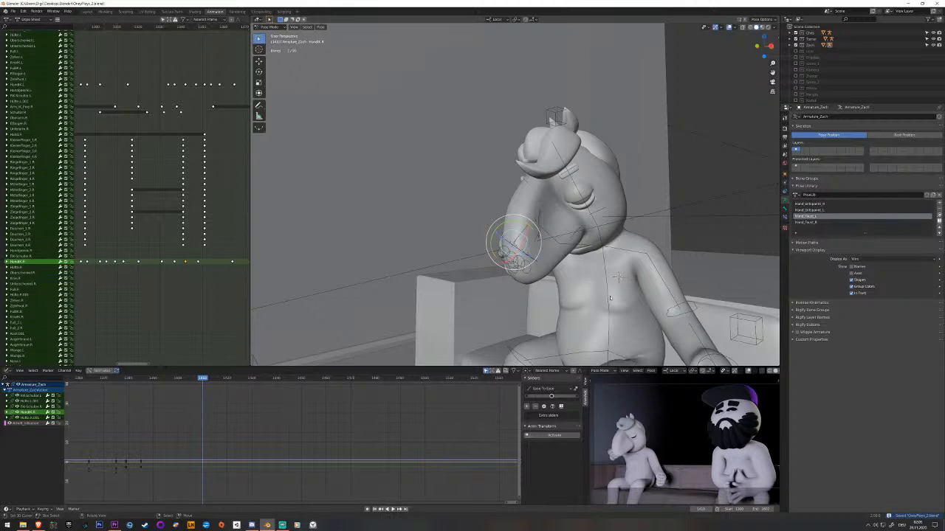
{"action": "key", "text": "space"}
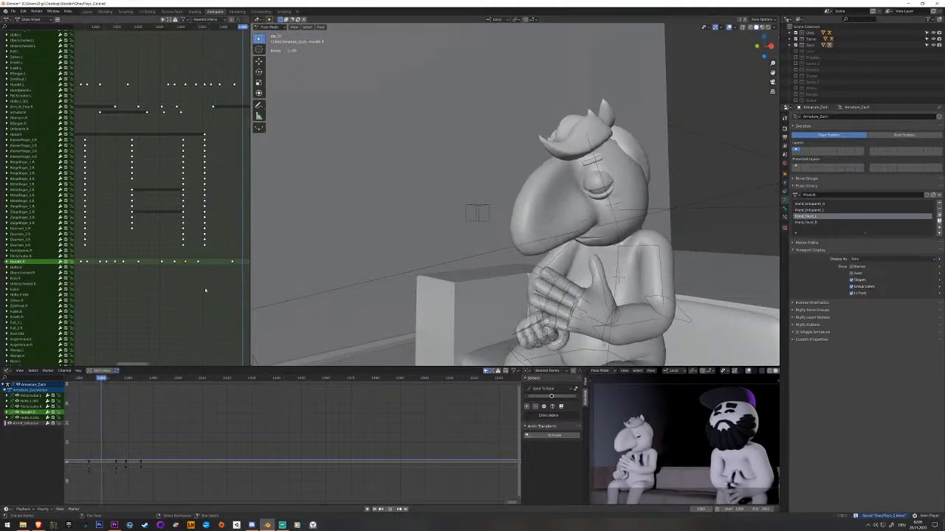
{"action": "key", "text": "space"}
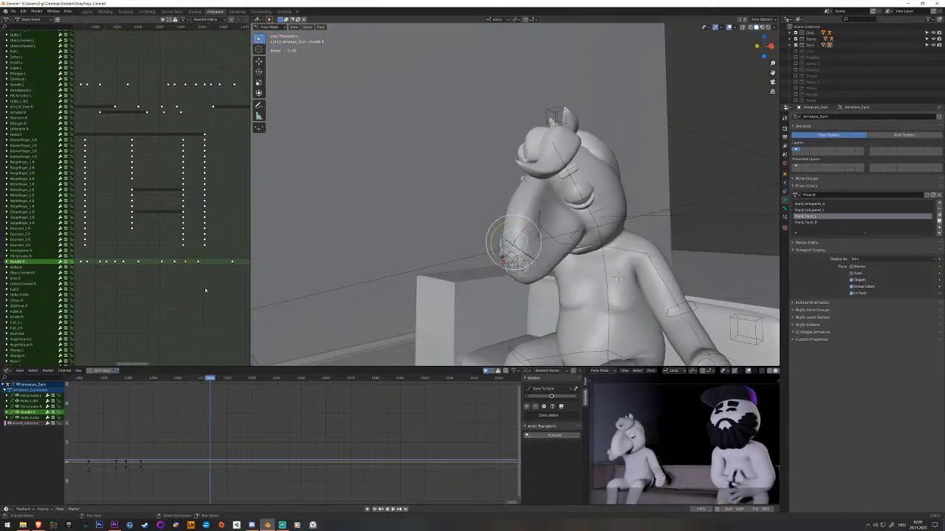
Select the left hand IK bone and keyframe its resting pose shortly after its last keyframe.
{"action": "middle_click_drag", "start_coordinate": [455, 286], "coordinate": [633, 328]}
{"action": "left_click", "coordinate": [628, 325]}
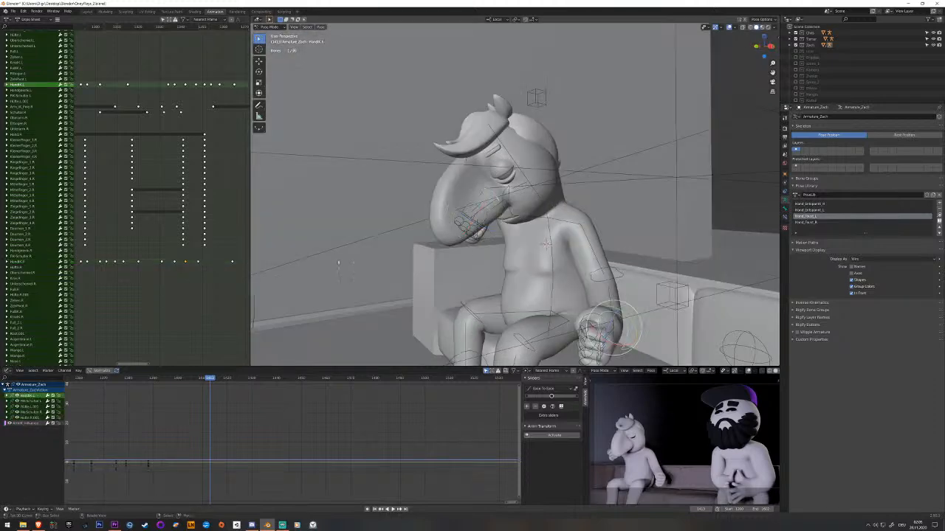
{"action": "middle_click_drag", "start_coordinate": [221, 225], "coordinate": [130, 250]}
{"action": "key", "text": "space"}
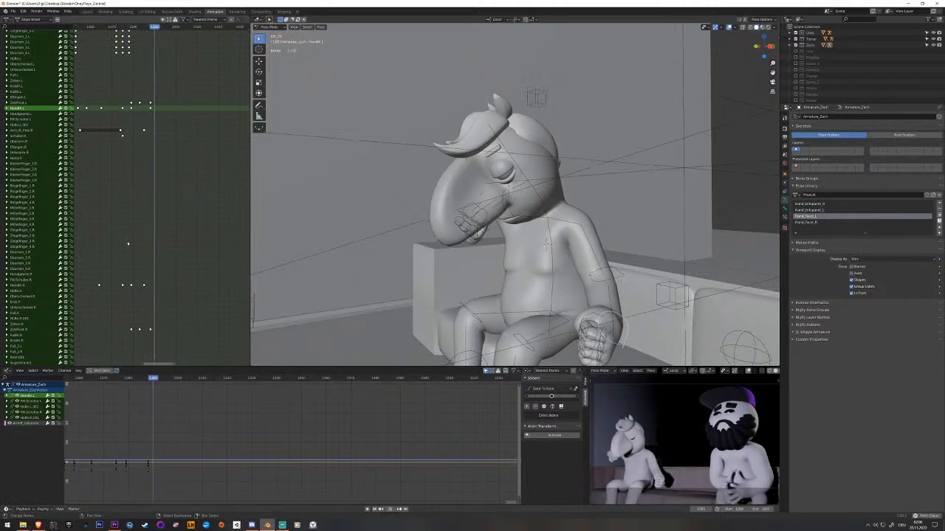
{"action": "left_click_drag", "start_coordinate": [629, 316], "coordinate": [592, 299]}
{"action": "key", "text": "i"}
{"action": "middle_click_drag", "start_coordinate": [590, 297], "coordinate": [552, 248]}
At frame 1402, raise the left hand IK bone along global Z to head height, rotate the hand upright and keyframe it.
{"action": "middle_click_drag", "start_coordinate": [178, 223], "coordinate": [150, 227]}
{"action": "key", "text": "Right"}
{"action": "key", "text": "Right"}
{"action": "key", "text": "Right"}
{"action": "key", "text": "Right"}
{"action": "key", "text": "Right"}
{"action": "key", "text": "Right"}
{"action": "key", "text": "Right"}
{"action": "key", "text": "Right"}
{"action": "key", "text": "Right"}
{"action": "key", "text": "Right"}
{"action": "middle_click_drag", "start_coordinate": [641, 286], "coordinate": [591, 295]}
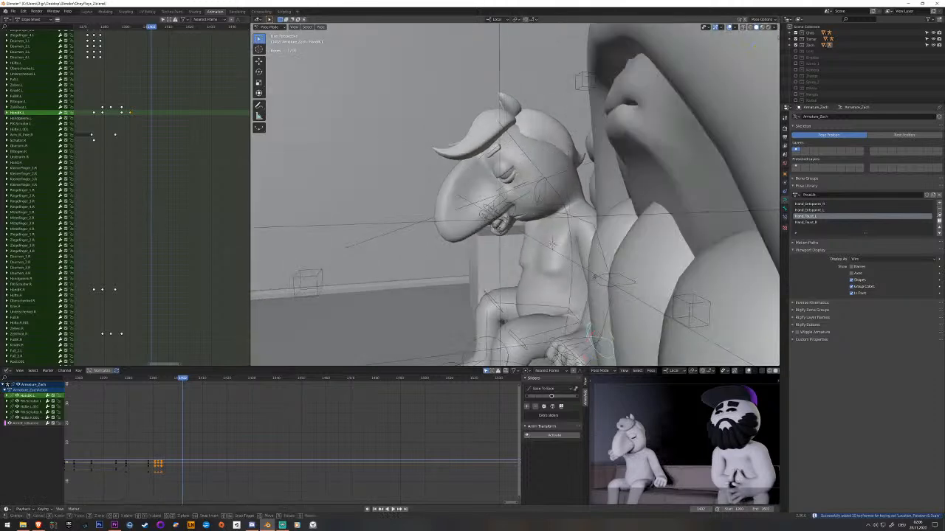
{"action": "key", "text": "g"}
{"action": "key", "text": "z"}
{"action": "left_click", "coordinate": [600, 190]}
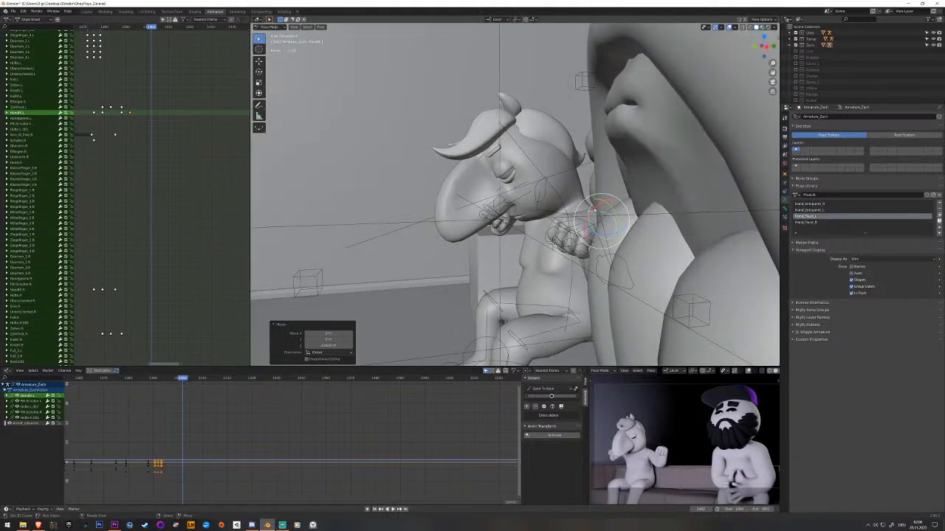
{"action": "left_click_drag", "start_coordinate": [592, 210], "coordinate": [624, 197]}
{"action": "left_click", "coordinate": [636, 198]}
{"action": "middle_click_drag", "start_coordinate": [637, 197], "coordinate": [618, 221]}
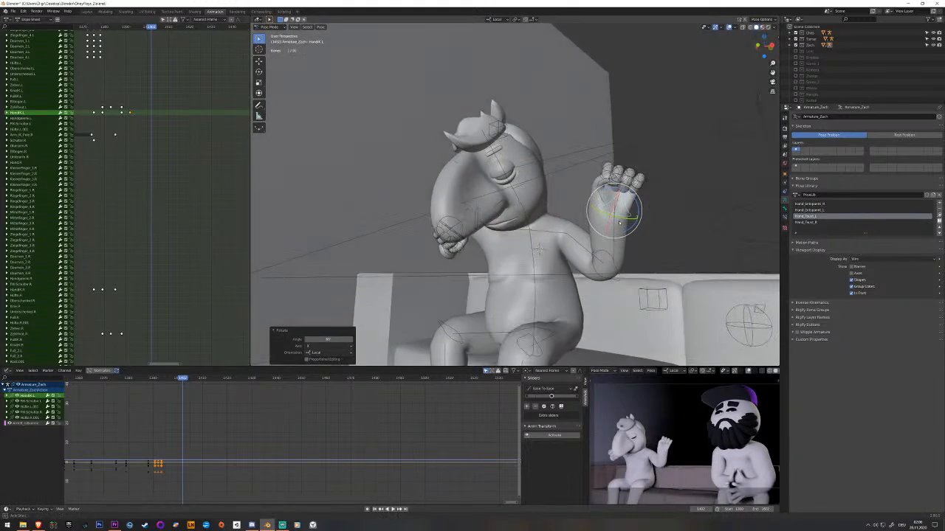
{"action": "key", "text": "i"}
Play back the left hand's raise and move the two keyframes before the raised pose about three frames earlier.
{"action": "left_click_drag", "start_coordinate": [143, 153], "coordinate": [113, 154]}
{"action": "key", "text": "space"}
{"action": "key", "text": "space"}
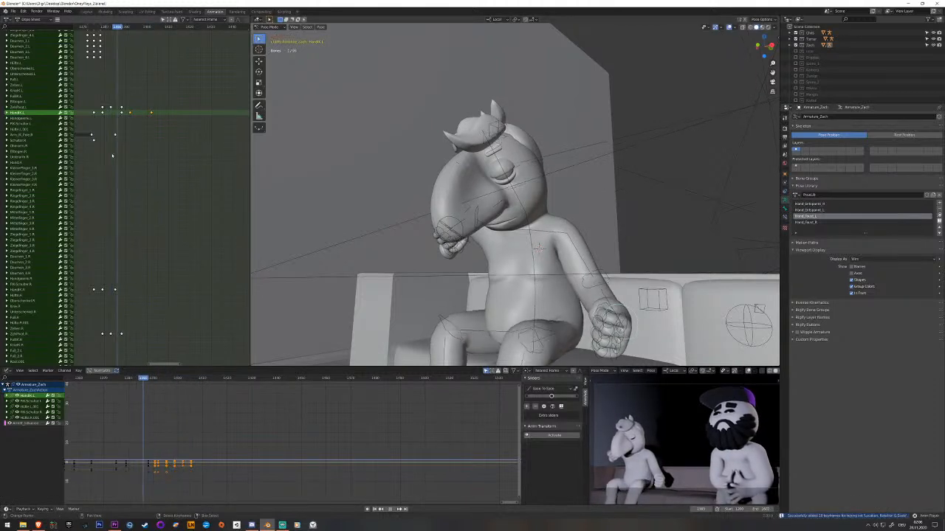
{"action": "key", "text": "space"}
{"action": "key", "text": "space"}
{"action": "key", "text": "space"}
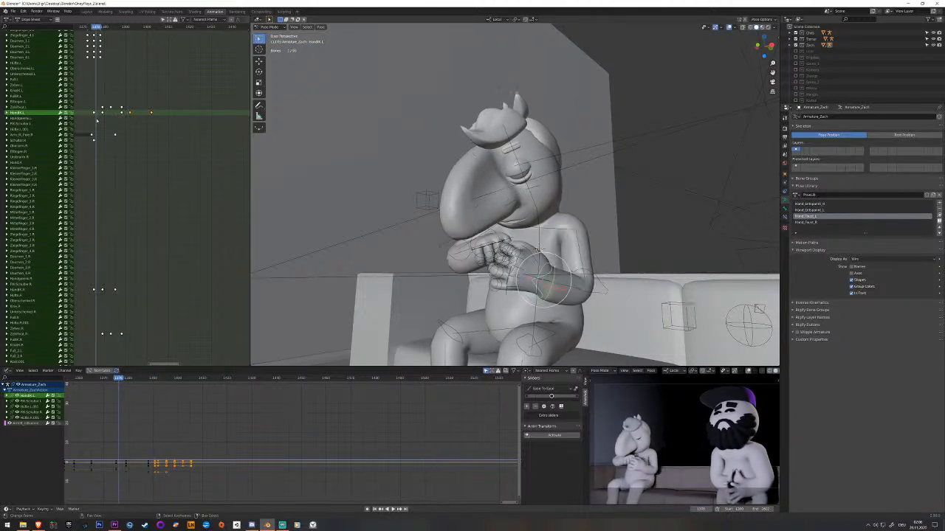
{"action": "key", "text": "space"}
{"action": "left_click", "coordinate": [122, 111]}
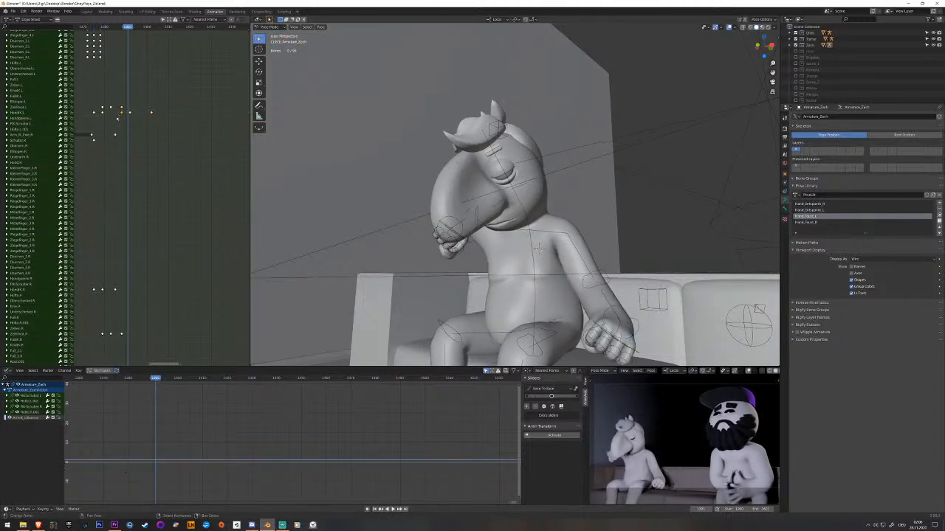
{"action": "middle_click_drag", "start_coordinate": [116, 115], "coordinate": [133, 123]}
{"action": "left_click_drag", "start_coordinate": [132, 123], "coordinate": [148, 124]}
{"action": "key", "text": "shift+d"}
{"action": "left_click", "coordinate": [140, 124]}
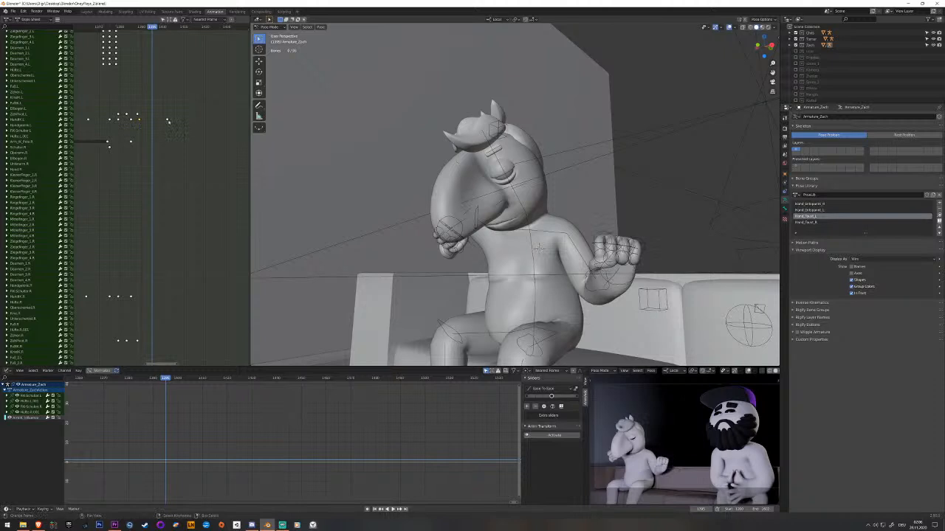
Move the left hand's raised-pose keyframe about eleven frames earlier, remove the keyframe just before it and play back.
{"action": "key", "text": "g"}
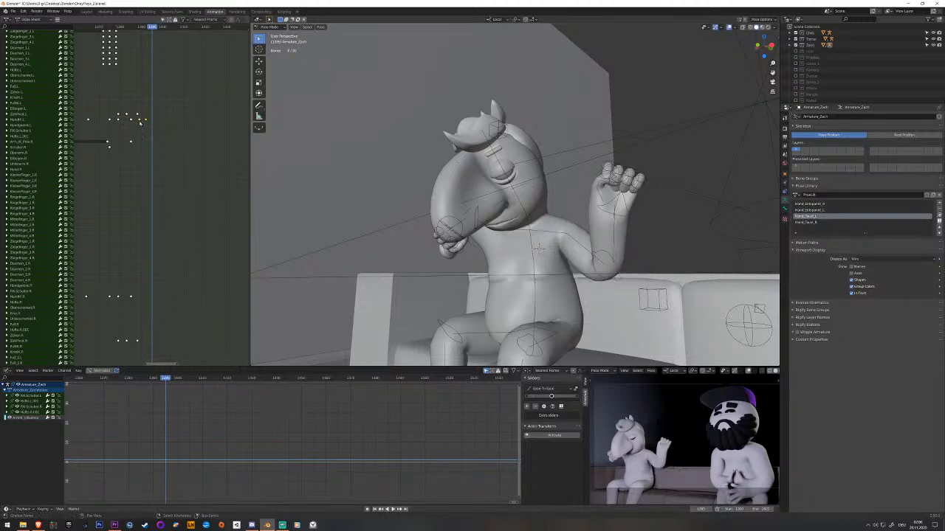
{"action": "left_click", "coordinate": [139, 122]}
{"action": "key", "text": "space"}
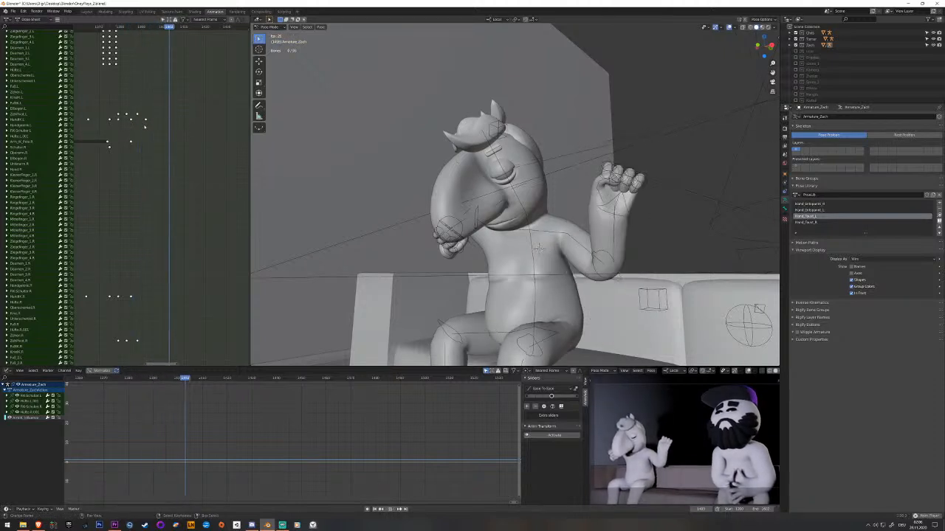
{"action": "right_click", "coordinate": [625, 208]}
{"action": "left_click", "coordinate": [147, 129]}
{"action": "key", "text": "space"}
At the raised-hand keyframe, adjust the left hand IK bone's position and rotation and keyframe the pose.
{"action": "middle_click_drag", "start_coordinate": [574, 171], "coordinate": [618, 194]}
{"action": "left_click_drag", "start_coordinate": [625, 204], "coordinate": [619, 200]}
{"action": "middle_click_drag", "start_coordinate": [619, 200], "coordinate": [604, 217]}
{"action": "left_click_drag", "start_coordinate": [627, 221], "coordinate": [614, 228]}
{"action": "key", "text": "i"}
Move the left arm's IK pole bone to adjust the raised arm's elbow and keyframe it.
{"action": "right_click", "coordinate": [627, 254]}
{"action": "middle_click_drag", "start_coordinate": [627, 254], "coordinate": [614, 219]}
{"action": "key", "text": "g"}
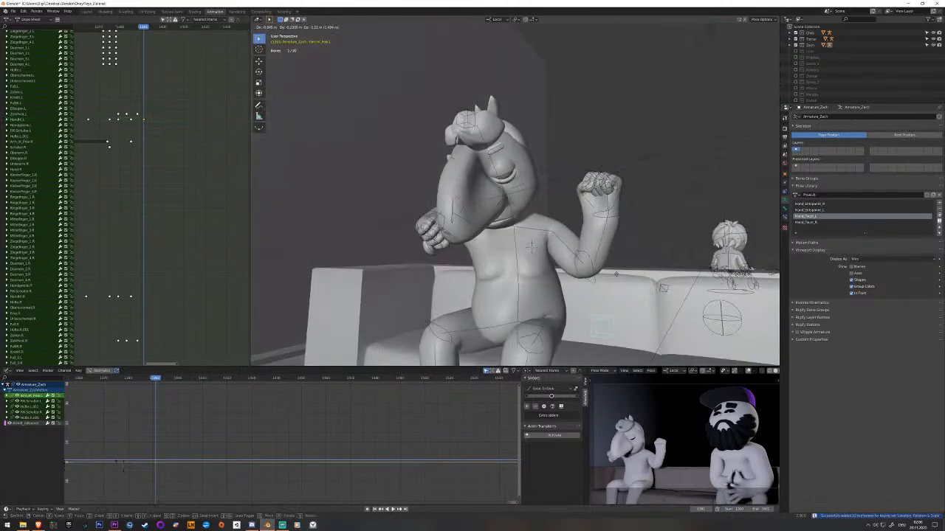
{"action": "left_click", "coordinate": [632, 267]}
{"action": "key", "text": "i"}
{"action": "middle_click_drag", "start_coordinate": [369, 227], "coordinate": [411, 245]}
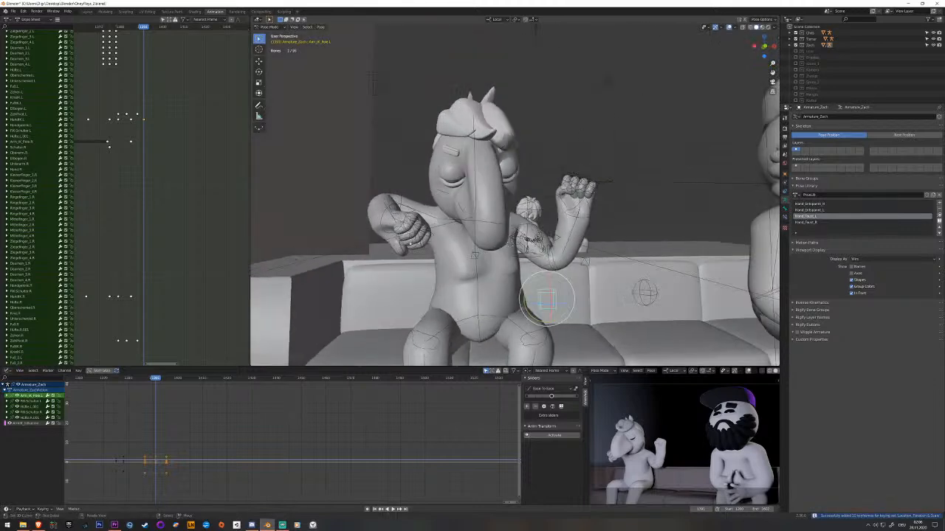
Lower the right arm's IK pole bone along Z to drop the right elbow, and keyframe it at the raised-hand frame.
{"action": "right_click", "coordinate": [404, 210]}
{"action": "middle_click_drag", "start_coordinate": [219, 322], "coordinate": [240, 328]}
{"action": "mouse_move", "coordinate": [458, 260]}
{"action": "middle_mouse_down"}
{"action": "mouse_move", "coordinate": [532, 293]}
{"action": "mouse_move", "coordinate": [537, 310]}
{"action": "mouse_move", "coordinate": [442, 249]}
{"action": "middle_mouse_up"}
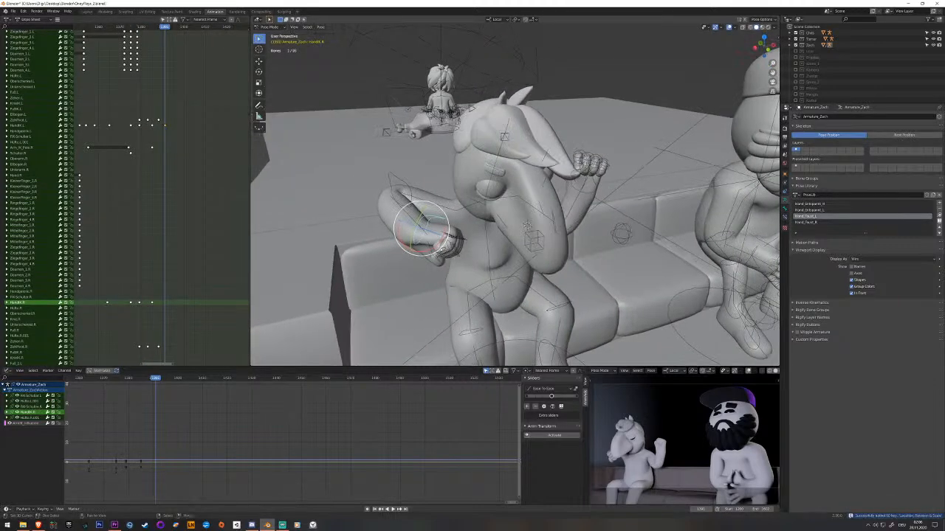
{"action": "left_click_drag", "start_coordinate": [438, 247], "coordinate": [435, 225]}
{"action": "middle_click_drag", "start_coordinate": [436, 226], "coordinate": [375, 192]}
{"action": "right_click", "coordinate": [412, 74]}
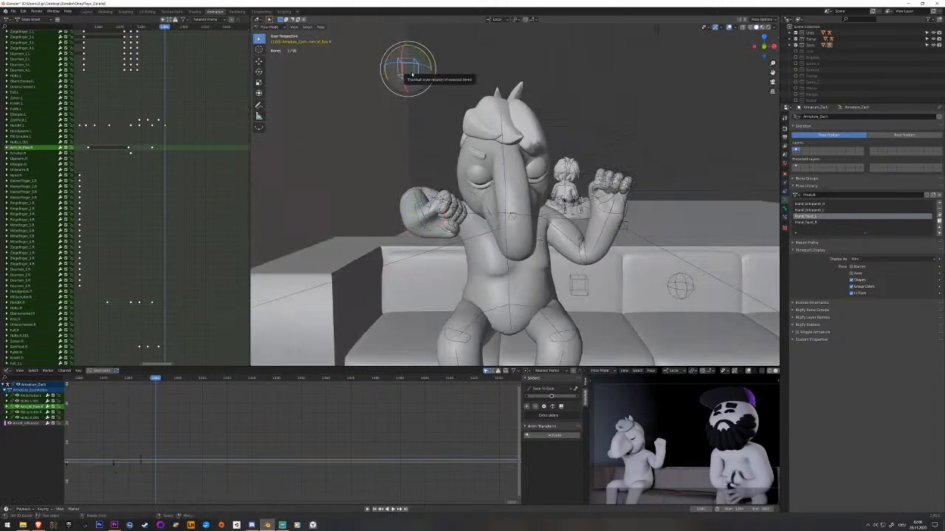
{"action": "key", "text": "h"}
{"action": "key", "text": "ctrl+z"}
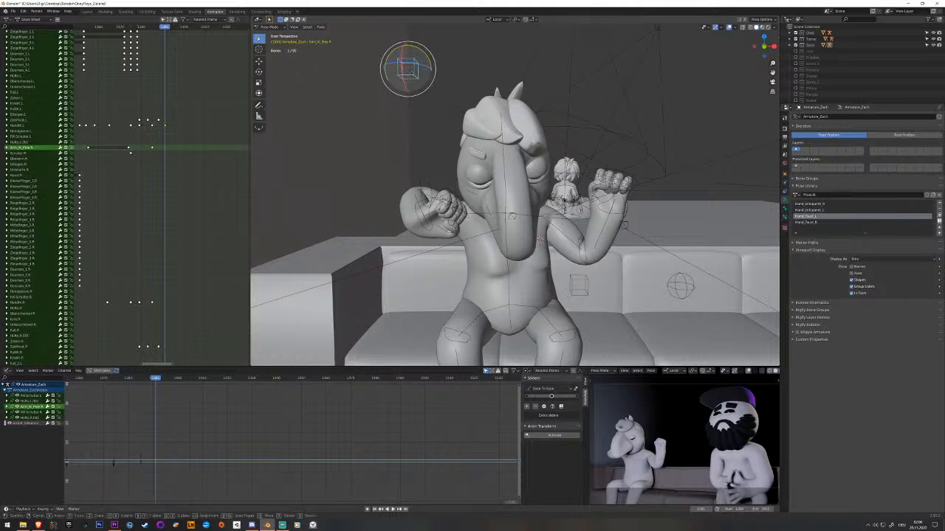
{"action": "key", "text": "g"}
{"action": "key", "text": "z"}
{"action": "left_click", "coordinate": [417, 244]}
{"action": "key", "text": "i"}
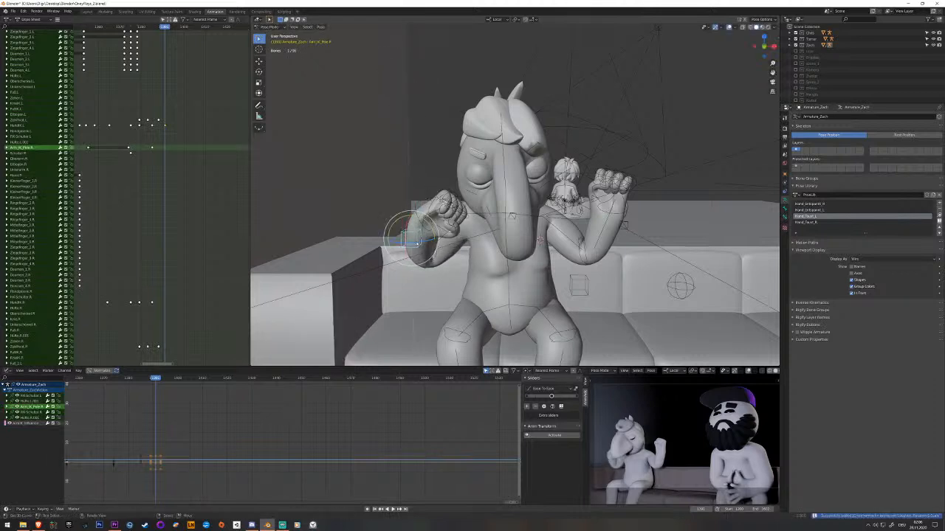
Move and rotate the right hand IK bone so the right fist is raised beside the head, and keyframe it.
{"action": "left_click", "coordinate": [416, 209]}
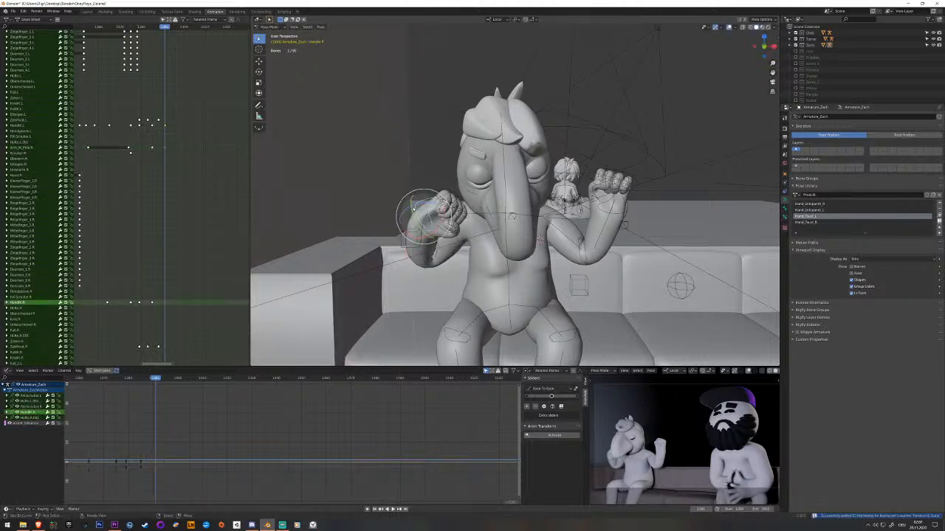
{"action": "left_click_drag", "start_coordinate": [420, 202], "coordinate": [418, 202]}
{"action": "middle_click_drag", "start_coordinate": [418, 203], "coordinate": [455, 239]}
{"action": "key", "text": "g"}
{"action": "right_click", "coordinate": [433, 230]}
{"action": "left_click_drag", "start_coordinate": [438, 221], "coordinate": [441, 217]}
{"action": "middle_click_drag", "start_coordinate": [441, 217], "coordinate": [411, 226]}
{"action": "key", "text": "g"}
{"action": "left_click", "coordinate": [421, 258]}
{"action": "key", "text": "g"}
{"action": "key", "text": "i"}
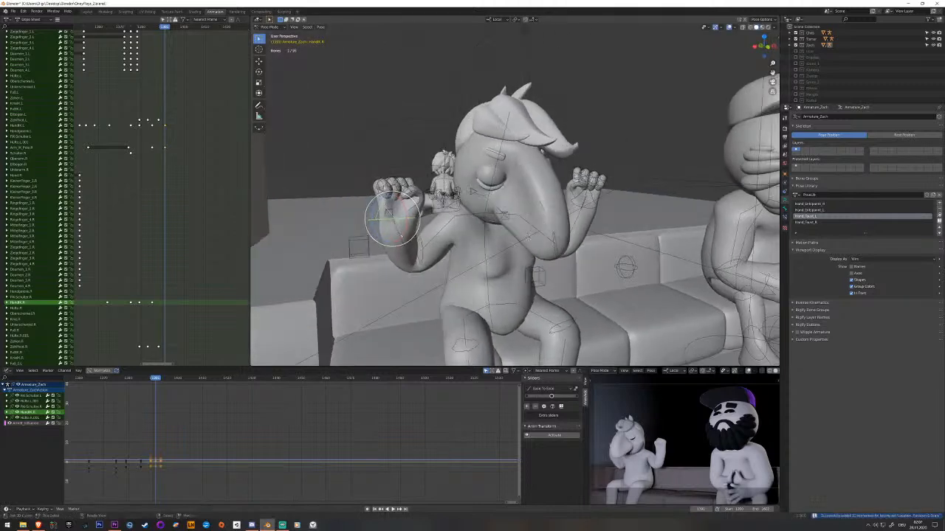
Reposition the right arm's IK pole bone below the raised hand to correct the elbow, and keyframe it.
{"action": "left_click", "coordinate": [364, 252]}
{"action": "left_click", "coordinate": [368, 288]}
{"action": "mouse_move", "coordinate": [368, 288]}
{"action": "middle_mouse_down"}
{"action": "mouse_move", "coordinate": [377, 302]}
{"action": "mouse_move", "coordinate": [359, 291]}
{"action": "mouse_move", "coordinate": [375, 302]}
{"action": "middle_mouse_up"}
{"action": "key", "text": "g"}
{"action": "left_click", "coordinate": [401, 304]}
{"action": "key", "text": "i"}
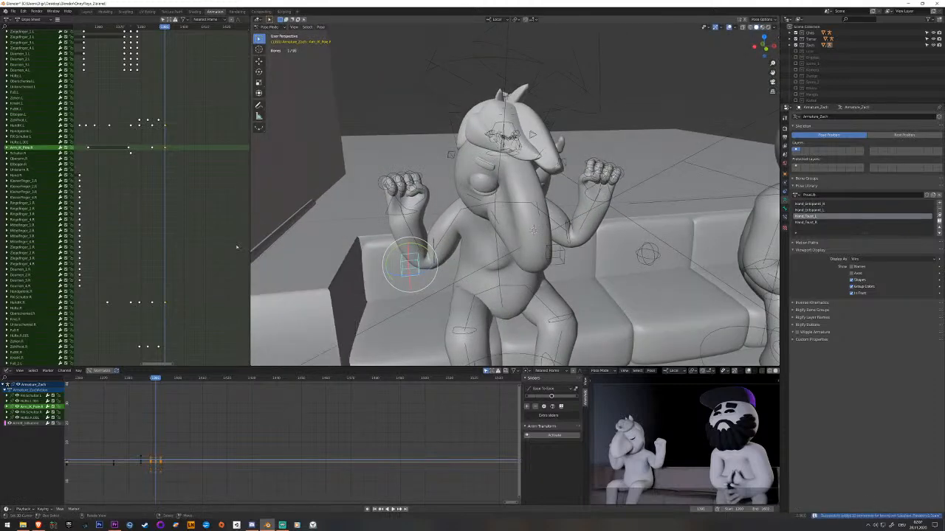
Move the raised-pose keyframes of the right hand IK bone and right arm pole about six frames later and play back.
{"action": "key", "text": "space"}
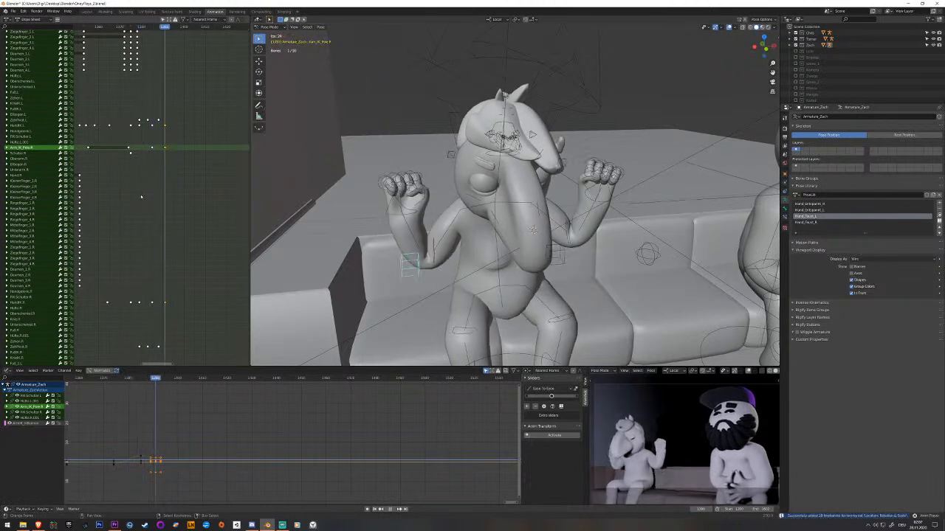
{"action": "key", "text": "space"}
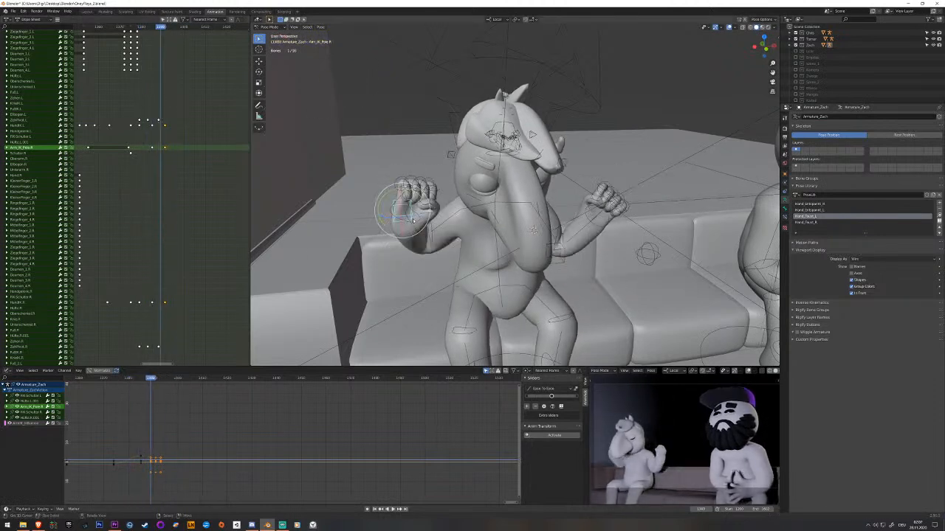
{"action": "right_click", "coordinate": [415, 222]}
{"action": "middle_click_drag", "start_coordinate": [171, 261], "coordinate": [166, 244]}
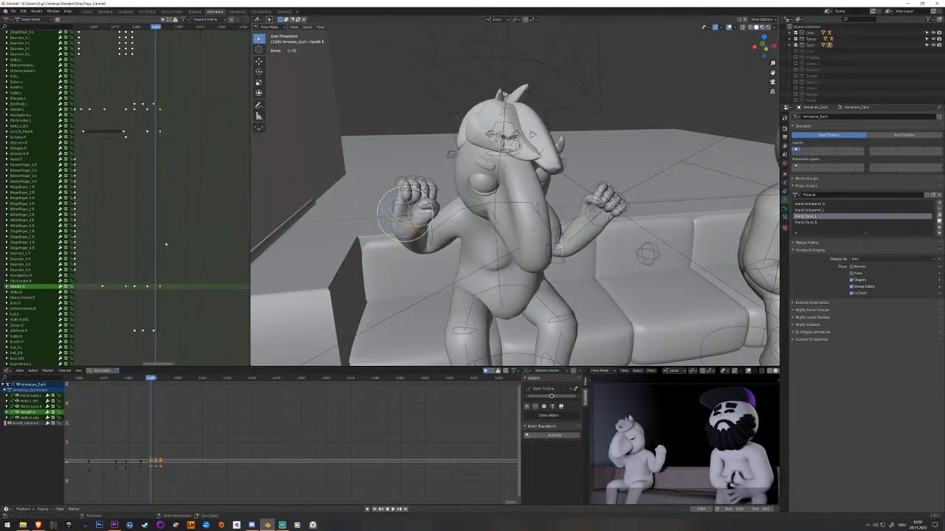
{"action": "left_click", "coordinate": [162, 287]}
{"action": "left_click", "coordinate": [175, 286]}
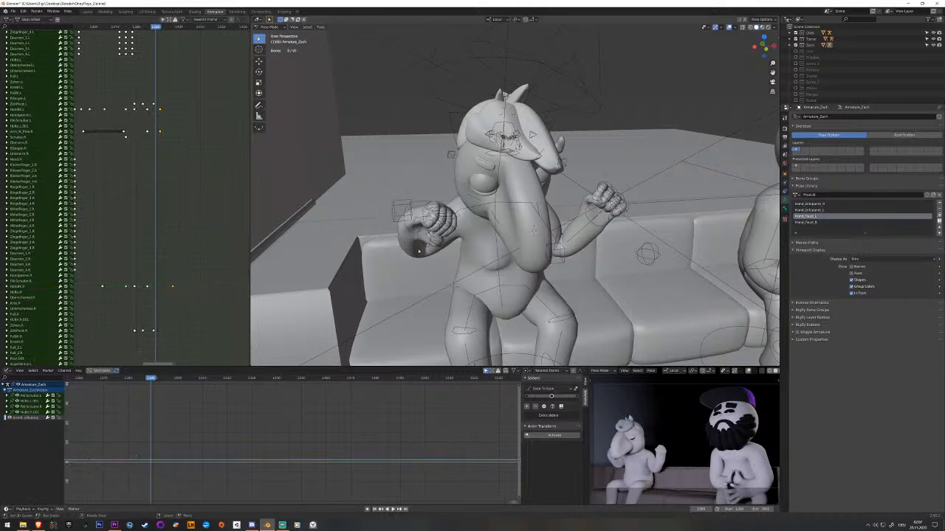
{"action": "right_click", "coordinate": [396, 213]}
{"action": "right_click", "coordinate": [160, 135]}
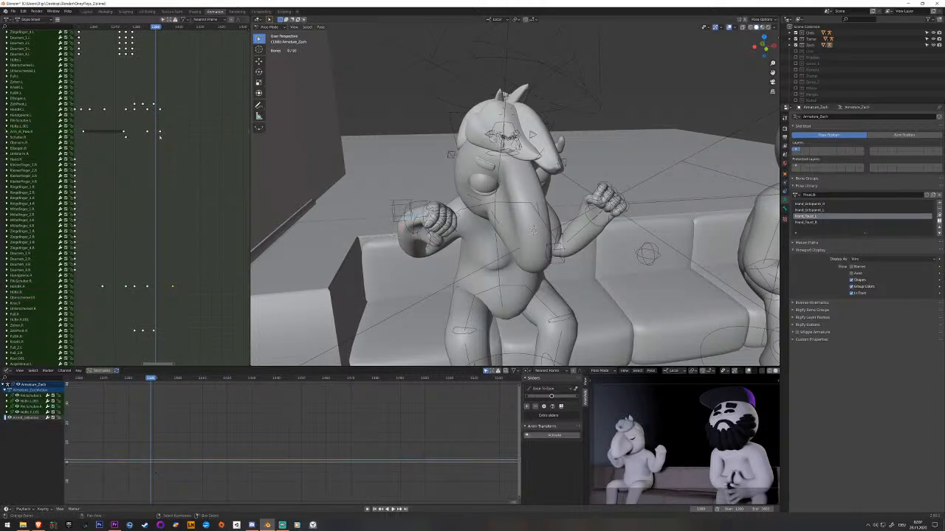
{"action": "key", "text": "space"}
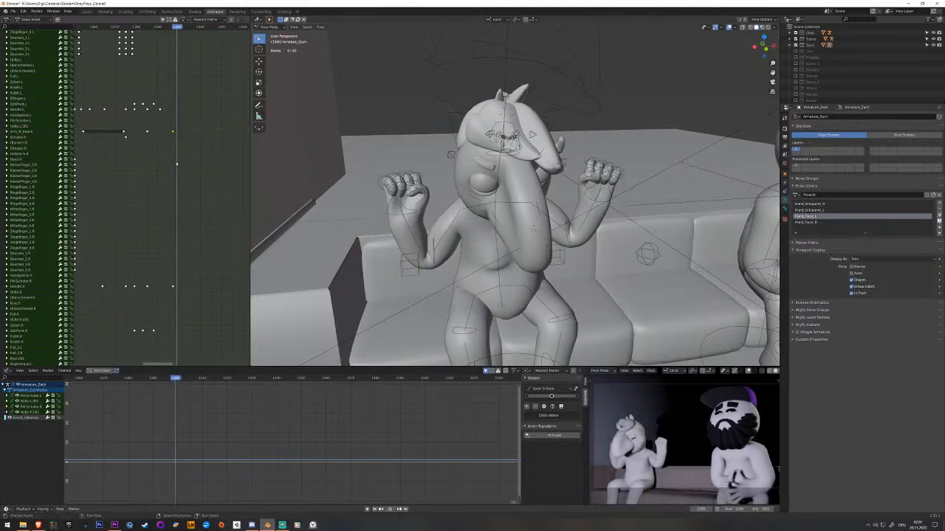
{"action": "middle_click_drag", "start_coordinate": [490, 193], "coordinate": [467, 199]}
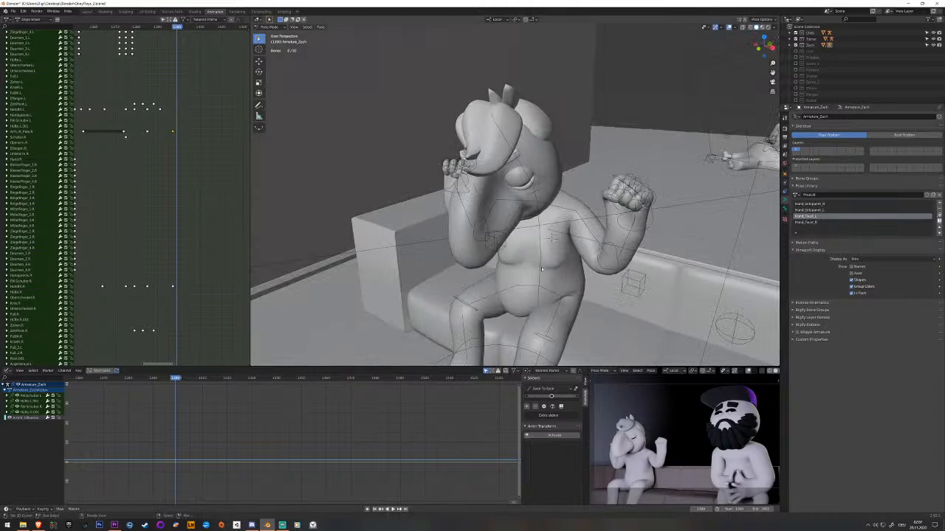
{"action": "key", "text": "space"}
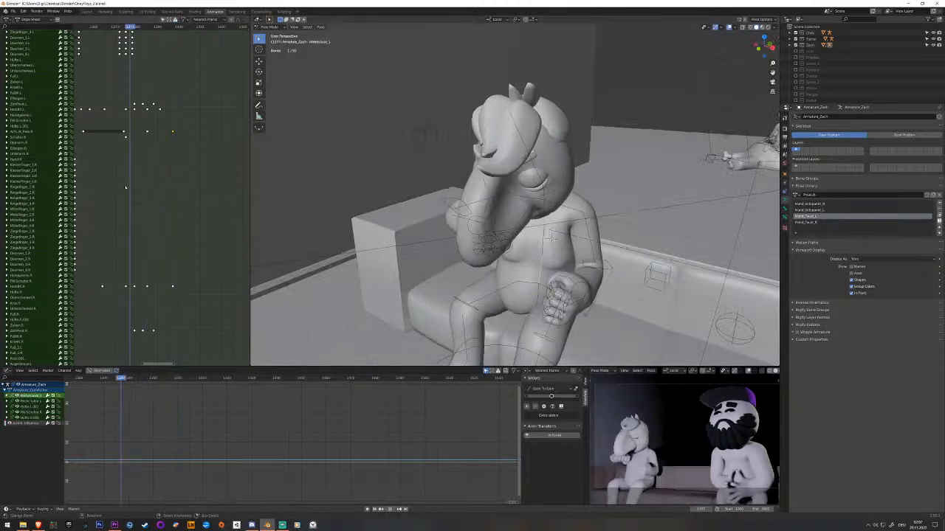
{"action": "left_click_drag", "start_coordinate": [138, 186], "coordinate": [94, 207]}
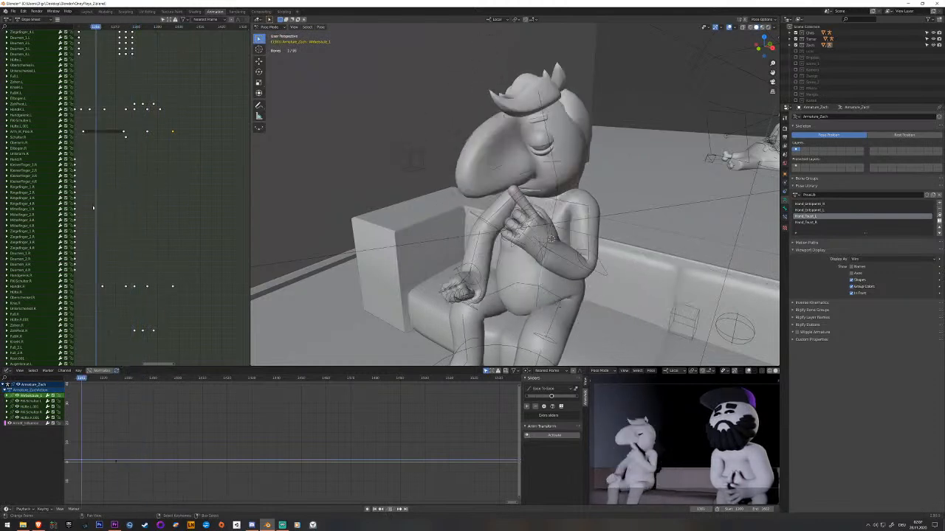
{"action": "key", "text": "space"}
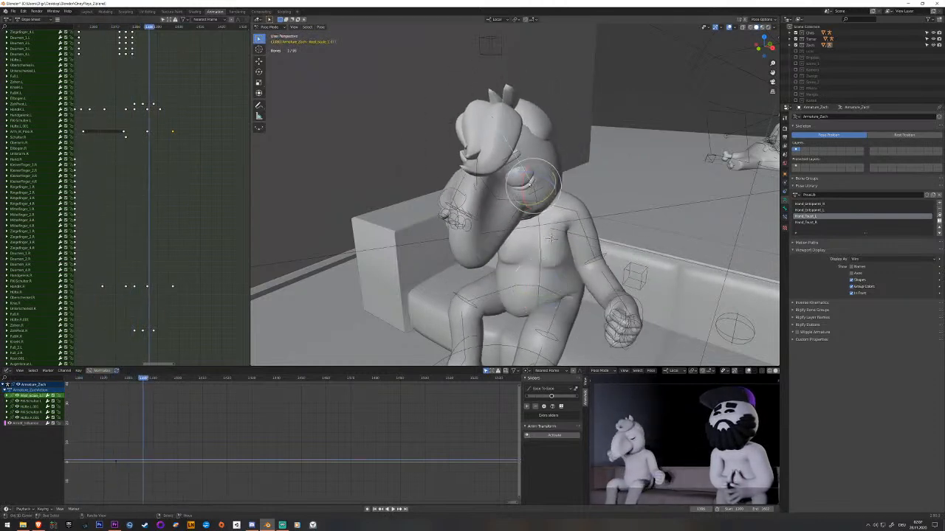
Rotate the neck bone before and during the right hand's raise and keyframe it at both frames.
{"action": "middle_click_drag", "start_coordinate": [543, 199], "coordinate": [534, 211]}
{"action": "middle_click_drag", "start_coordinate": [155, 132], "coordinate": [192, 288]}
{"action": "mouse_move", "coordinate": [158, 161]}
{"action": "left_mouse_down"}
{"action": "mouse_move", "coordinate": [180, 158]}
{"action": "mouse_move", "coordinate": [160, 158]}
{"action": "left_mouse_up"}
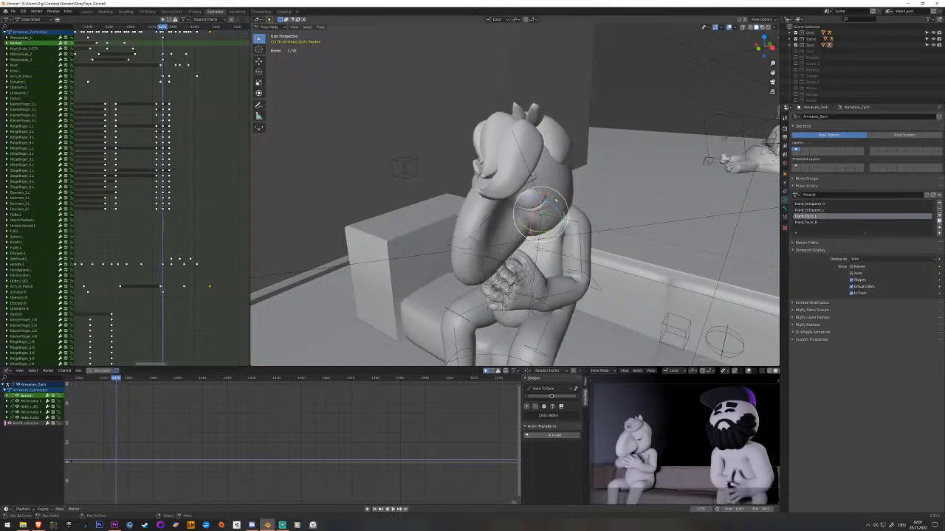
{"action": "key", "text": "Left"}
{"action": "key", "text": "Left"}
{"action": "left_click_drag", "start_coordinate": [549, 201], "coordinate": [555, 207]}
{"action": "key", "text": "i"}
{"action": "mouse_move", "coordinate": [157, 61]}
{"action": "left_mouse_down"}
{"action": "mouse_move", "coordinate": [143, 61]}
{"action": "mouse_move", "coordinate": [173, 60]}
{"action": "left_mouse_up"}
{"action": "left_click_drag", "start_coordinate": [543, 201], "coordinate": [524, 192]}
{"action": "key", "text": "i"}
Rotate the head bone about its X axis to tilt the head down, and keyframe it.
{"action": "left_click", "coordinate": [520, 181]}
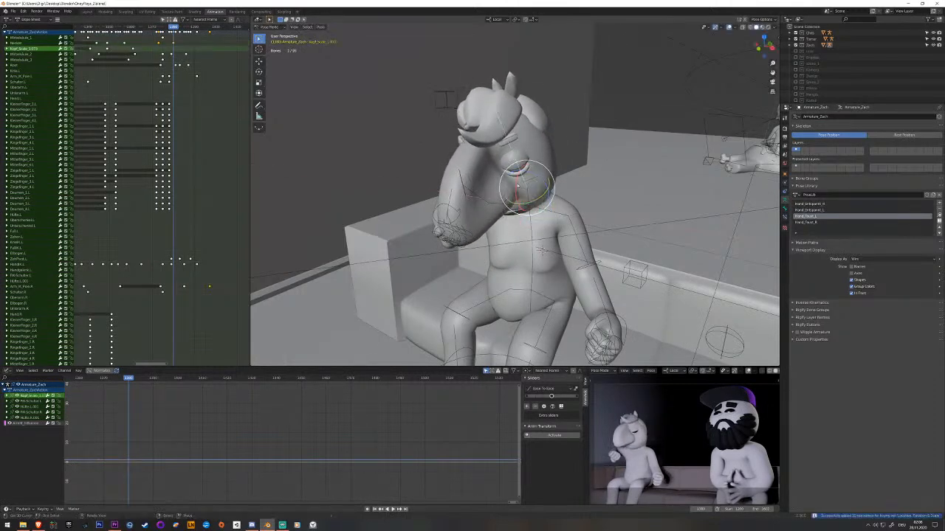
{"action": "key", "text": "r"}
{"action": "key", "text": "x"}
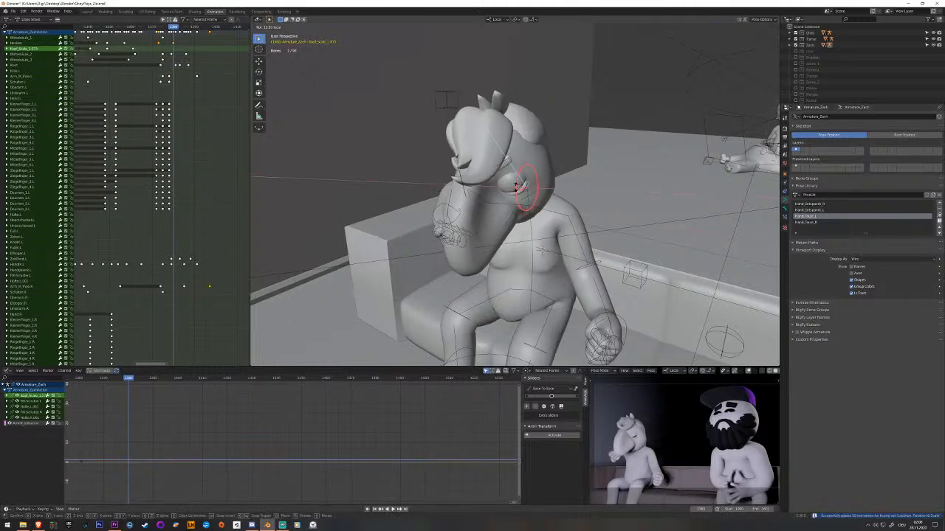
{"action": "left_click_drag", "start_coordinate": [515, 188], "coordinate": [540, 200]}
{"action": "key", "text": "i"}
{"action": "key", "text": "i"}
Duplicate the head bone's earlier keyframe about eleven frames on to hold that pose before the head tilt.
{"action": "left_click_drag", "start_coordinate": [161, 27], "coordinate": [154, 27]}
{"action": "left_click", "coordinate": [32, 49], "text": "shift"}
{"action": "left_click", "coordinate": [32, 50]}
{"action": "key", "text": "space"}
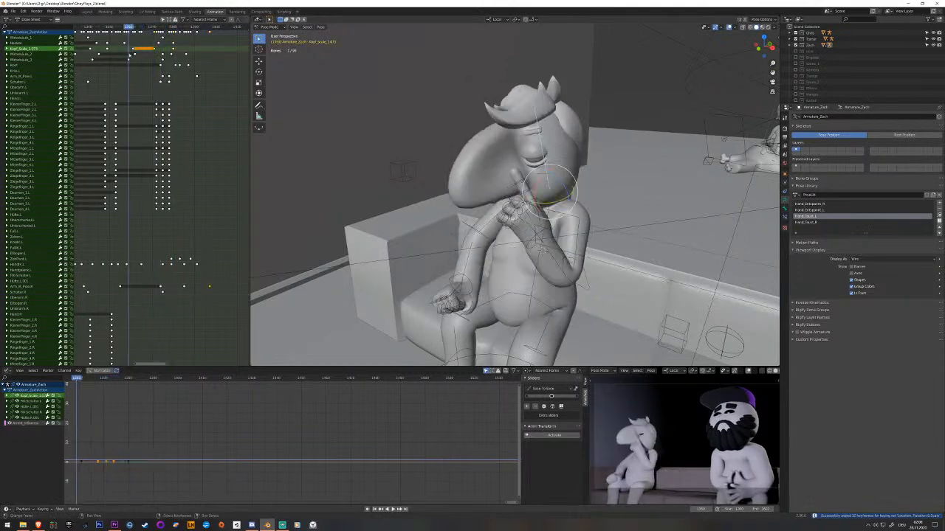
Play back the head motion with both hands raised and save the file.
{"action": "key", "text": "space"}
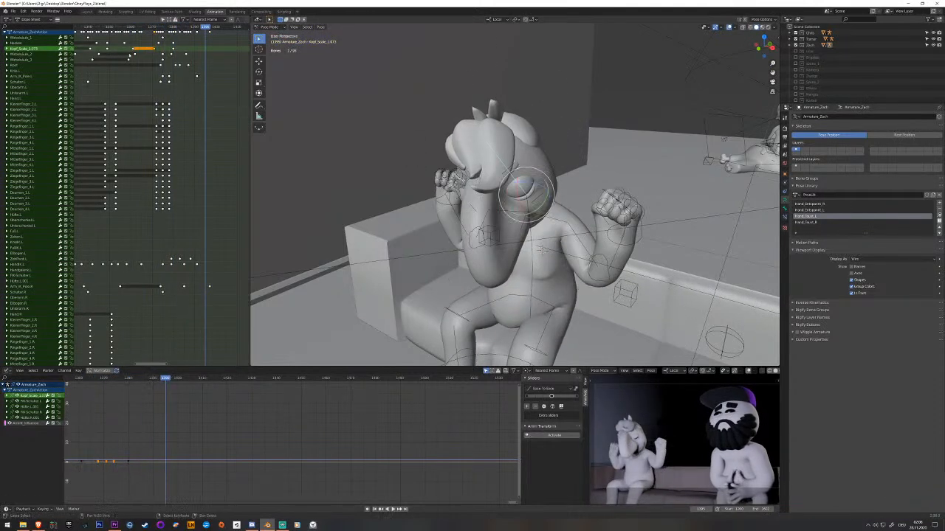
{"action": "key", "text": "space"}
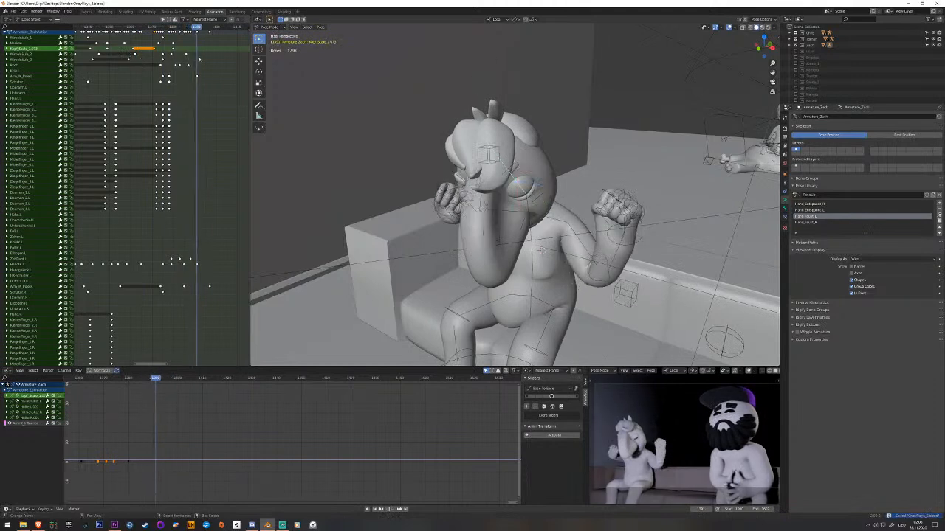
{"action": "key", "text": "space"}
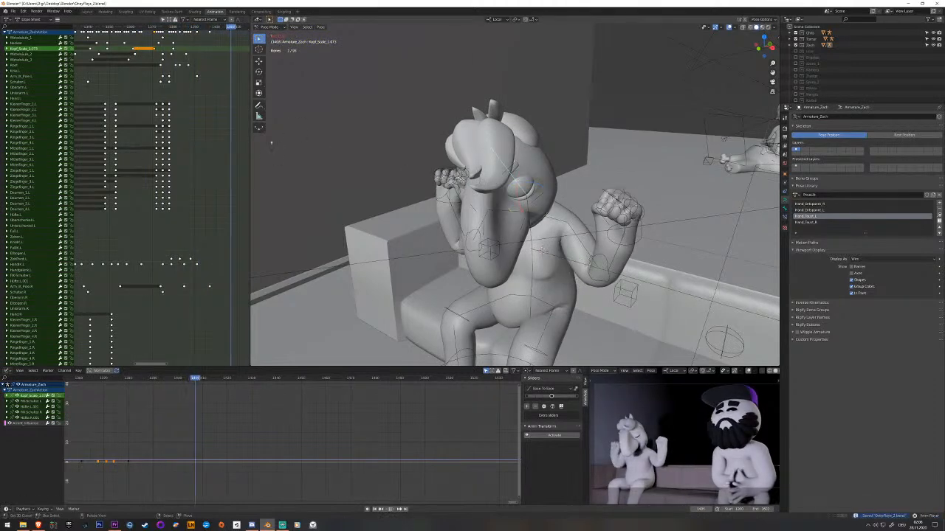
{"action": "key", "text": "space"}
At a frame past the raised-hands pose, rotate the root bone at the hips to lean the character back, and keyframe it.
{"action": "scroll", "coordinate": [235, 128], "scroll_direction": "down", "scroll_amount": 4}
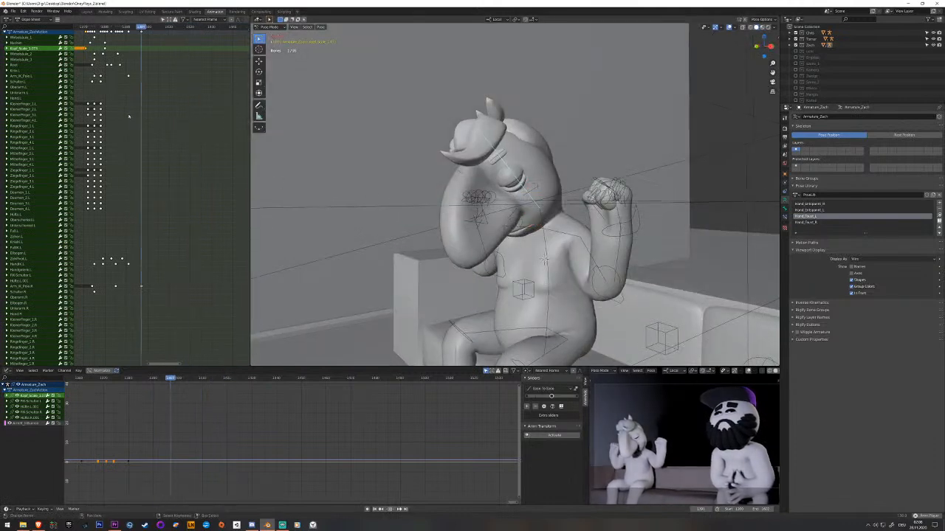
{"action": "key", "text": "space"}
{"action": "middle_click_drag", "start_coordinate": [542, 258], "coordinate": [509, 269]}
{"action": "right_click", "coordinate": [559, 332]}
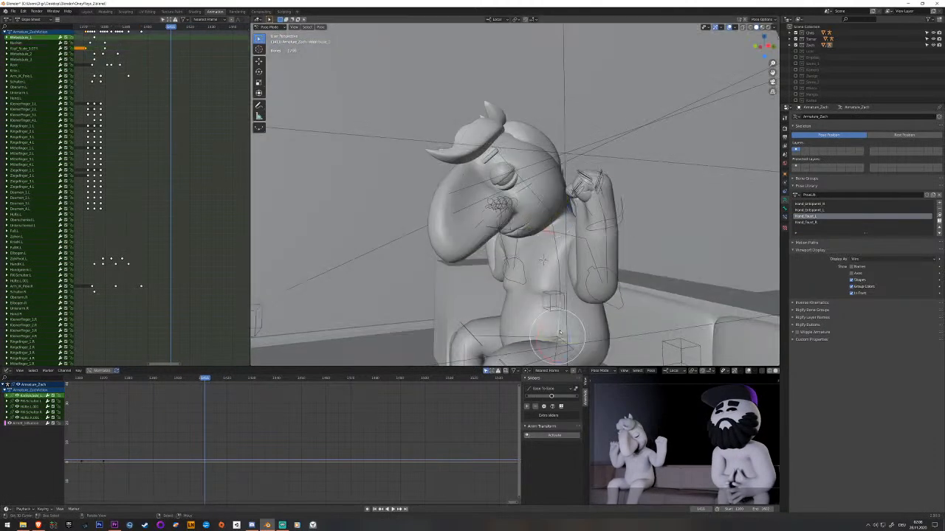
{"action": "middle_click_drag", "start_coordinate": [560, 332], "coordinate": [552, 341]}
{"action": "right_click", "coordinate": [551, 332]}
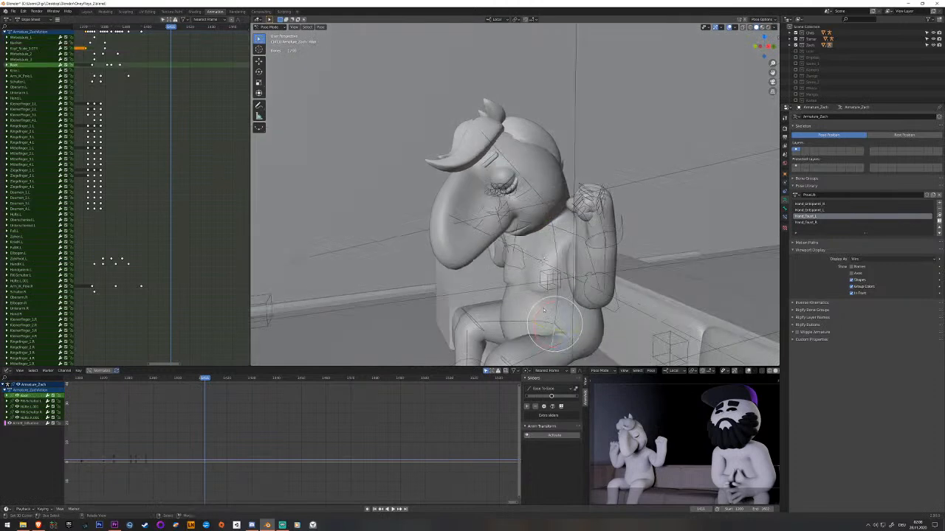
{"action": "key", "text": "r"}
{"action": "left_click", "coordinate": [548, 302]}
{"action": "middle_click_drag", "start_coordinate": [547, 303], "coordinate": [526, 292]}
{"action": "key", "text": "i"}
Keyframe the left and right shoulder bones for the leaned-back pose.
{"action": "left_click", "coordinate": [551, 190]}
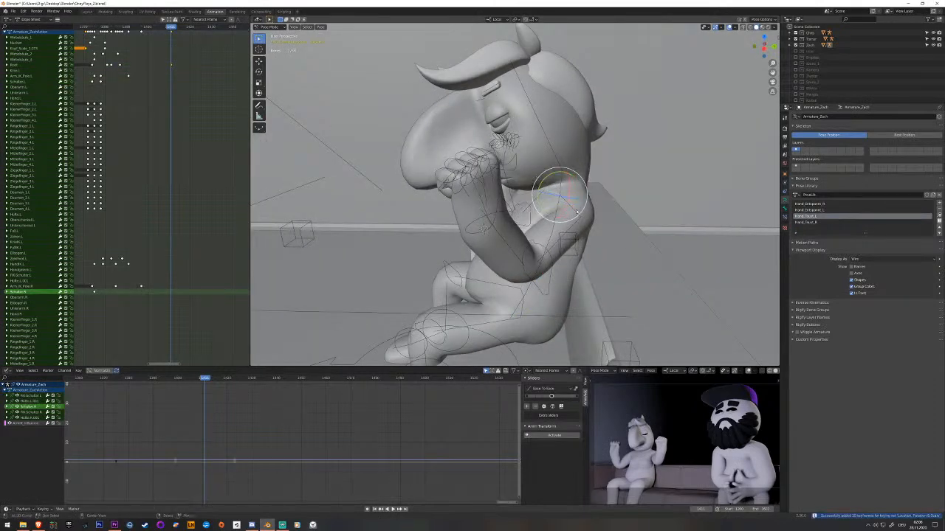
{"action": "left_click", "coordinate": [577, 212]}
{"action": "key", "text": "i"}
Move both arm IK pole bones vertically and farther behind the character's back, and keyframe them.
{"action": "left_click", "coordinate": [483, 228]}
{"action": "middle_click_drag", "start_coordinate": [509, 225], "coordinate": [546, 272]}
{"action": "left_click", "coordinate": [596, 300]}
{"action": "left_click", "coordinate": [567, 238], "text": "shift"}
{"action": "key", "text": "g"}
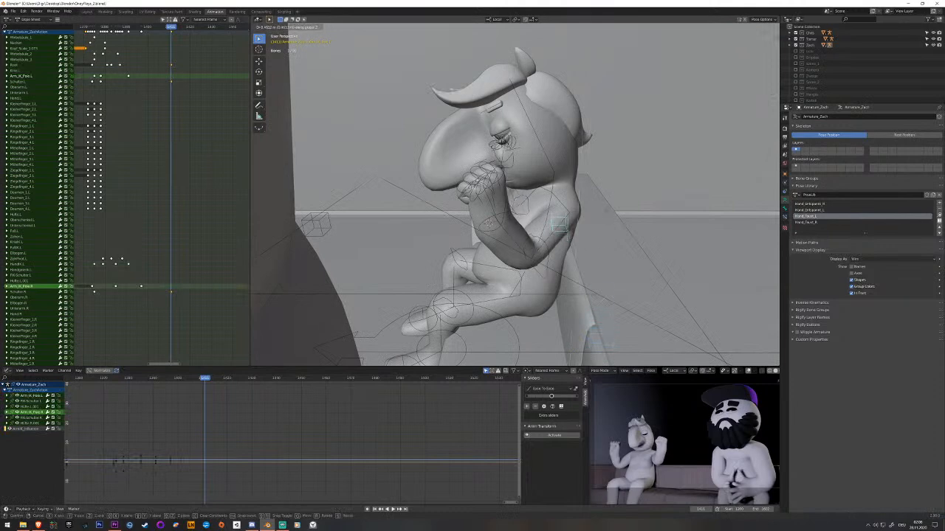
{"action": "left_click", "coordinate": [607, 179]}
{"action": "middle_click_drag", "start_coordinate": [607, 180], "coordinate": [575, 246]}
{"action": "key", "text": "g"}
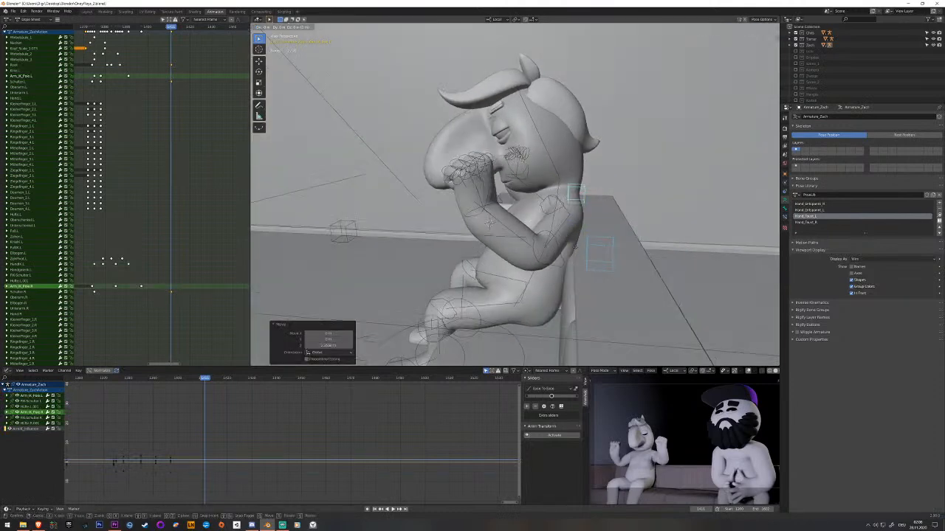
{"action": "left_click", "coordinate": [670, 216]}
{"action": "middle_click_drag", "start_coordinate": [670, 216], "coordinate": [654, 207]}
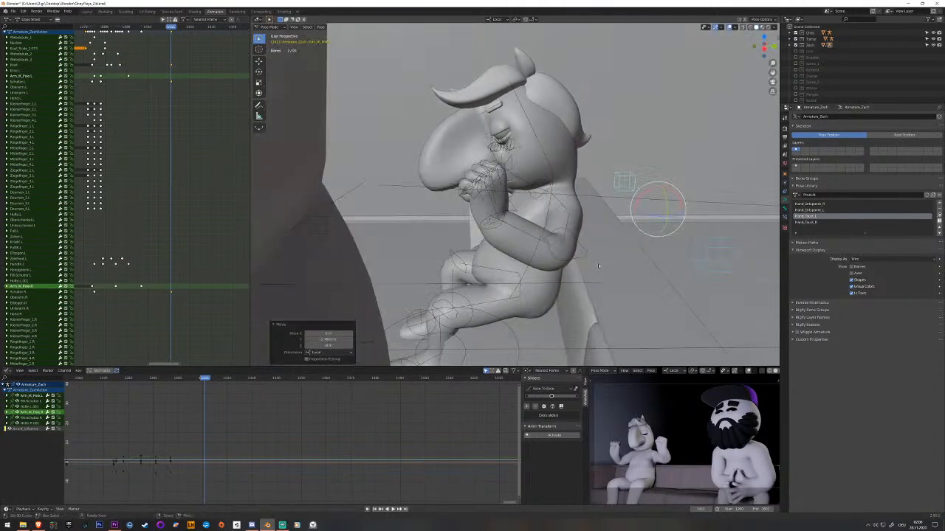
{"action": "key", "text": "i"}
Move the left hand IK bone outward, away from the body.
{"action": "left_click", "coordinate": [489, 232]}
{"action": "middle_click_drag", "start_coordinate": [489, 231], "coordinate": [504, 247]}
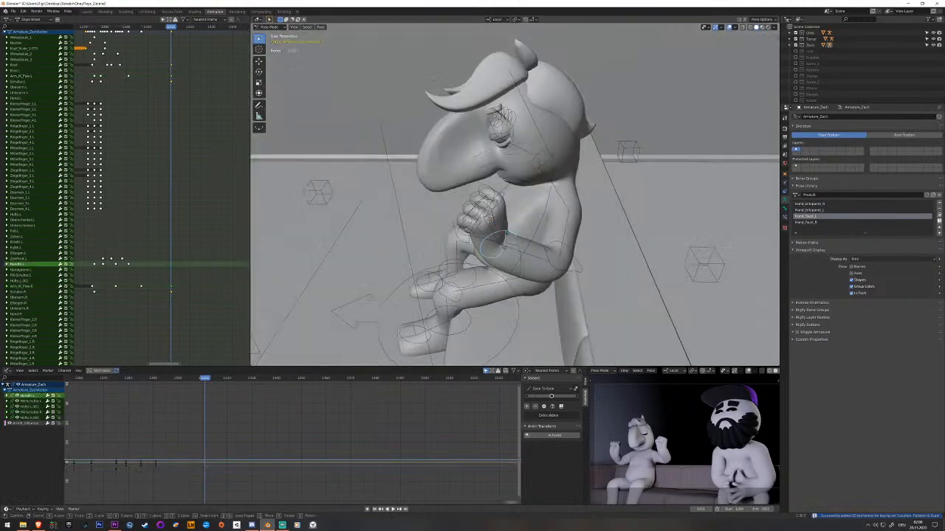
{"action": "left_click", "coordinate": [611, 257]}
{"action": "middle_click_drag", "start_coordinate": [611, 257], "coordinate": [541, 279]}
Rotate the two spine bones together to bend the torso farther back.
{"action": "left_click", "coordinate": [550, 273]}
{"action": "left_click", "coordinate": [545, 281], "text": "shift"}
{"action": "left_click_drag", "start_coordinate": [548, 277], "coordinate": [576, 277]}
{"action": "middle_click_drag", "start_coordinate": [576, 276], "coordinate": [499, 289]}
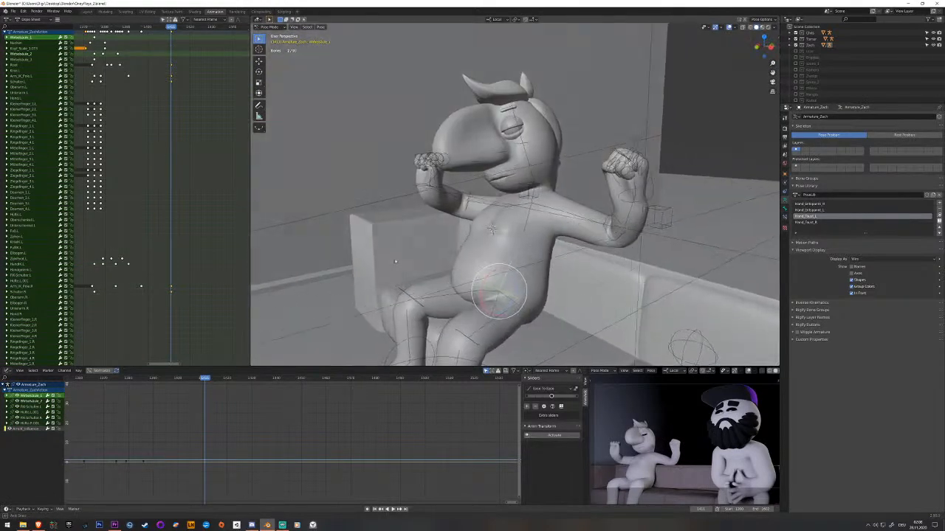
{"action": "middle_click_drag", "start_coordinate": [395, 261], "coordinate": [399, 262]}
{"action": "middle_click_drag", "start_coordinate": [607, 275], "coordinate": [480, 251]}
Move and rotate the left hand IK bone to stretch the left arm out along the sofa's backrest, and keyframe it.
{"action": "left_click", "coordinate": [523, 199]}
{"action": "mouse_move", "coordinate": [523, 199]}
{"action": "middle_mouse_down"}
{"action": "mouse_move", "coordinate": [503, 186]}
{"action": "mouse_move", "coordinate": [533, 193]}
{"action": "middle_mouse_up"}
{"action": "key", "text": "g"}
{"action": "left_click", "coordinate": [548, 232]}
{"action": "mouse_move", "coordinate": [548, 232]}
{"action": "middle_mouse_down"}
{"action": "mouse_move", "coordinate": [544, 251]}
{"action": "mouse_move", "coordinate": [533, 250]}
{"action": "mouse_move", "coordinate": [539, 241]}
{"action": "middle_mouse_up"}
{"action": "left_click_drag", "start_coordinate": [526, 231], "coordinate": [547, 255]}
{"action": "key", "text": "i"}
Reposition both arm IK pole bones behind the shoulders to suit the outstretched left arm, and keyframe them.
{"action": "left_click", "coordinate": [570, 184]}
{"action": "middle_click_drag", "start_coordinate": [571, 184], "coordinate": [664, 195]}
{"action": "right_click", "coordinate": [691, 187], "text": "shift"}
{"action": "middle_click_drag", "start_coordinate": [753, 278], "coordinate": [721, 258]}
{"action": "middle_click_drag", "start_coordinate": [707, 201], "coordinate": [531, 257]}
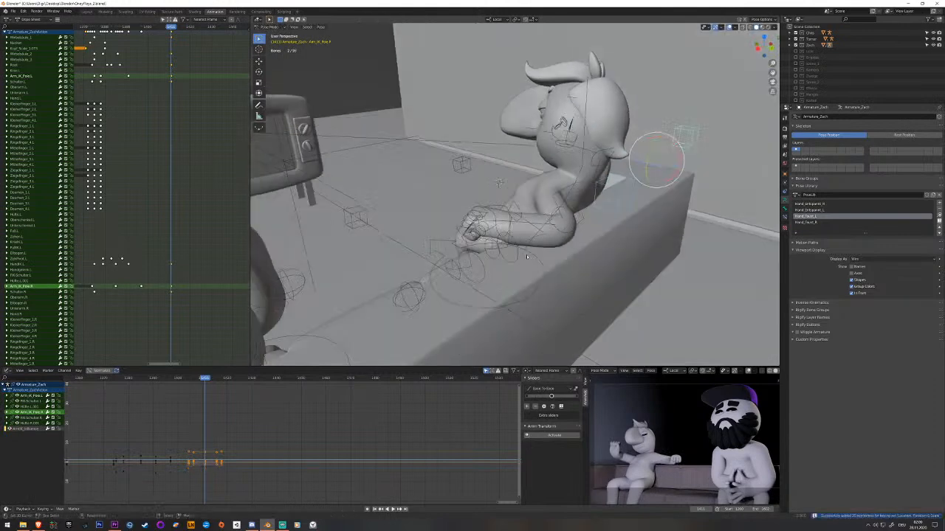
Reposition the left hand IK bone so the hand rests on the sofa's backrest, and keyframe it.
{"action": "right_click", "coordinate": [508, 208]}
{"action": "middle_click_drag", "start_coordinate": [508, 204], "coordinate": [506, 220]}
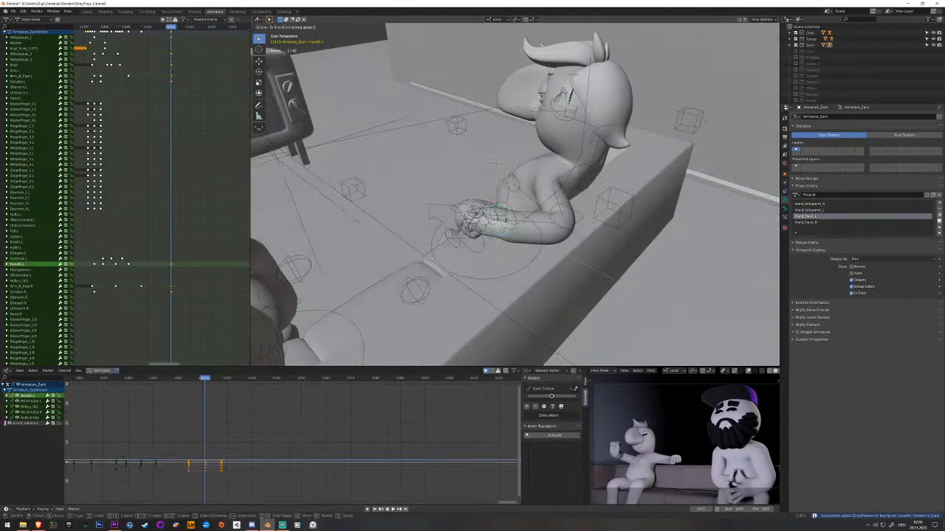
{"action": "left_click", "coordinate": [496, 167]}
{"action": "middle_click_drag", "start_coordinate": [496, 169], "coordinate": [398, 241]}
{"action": "left_click", "coordinate": [572, 220]}
{"action": "middle_click_drag", "start_coordinate": [573, 220], "coordinate": [421, 217]}
{"action": "key", "text": "i"}
{"action": "left_click", "coordinate": [425, 212]}
{"action": "key", "text": "r"}
{"action": "left_click", "coordinate": [437, 207]}
{"action": "key", "text": "ctrl+z"}
Rotate the left shoulder bone to suit the arm stretched along the backrest, and keyframe it.
{"action": "middle_click_drag", "start_coordinate": [443, 214], "coordinate": [432, 267]}
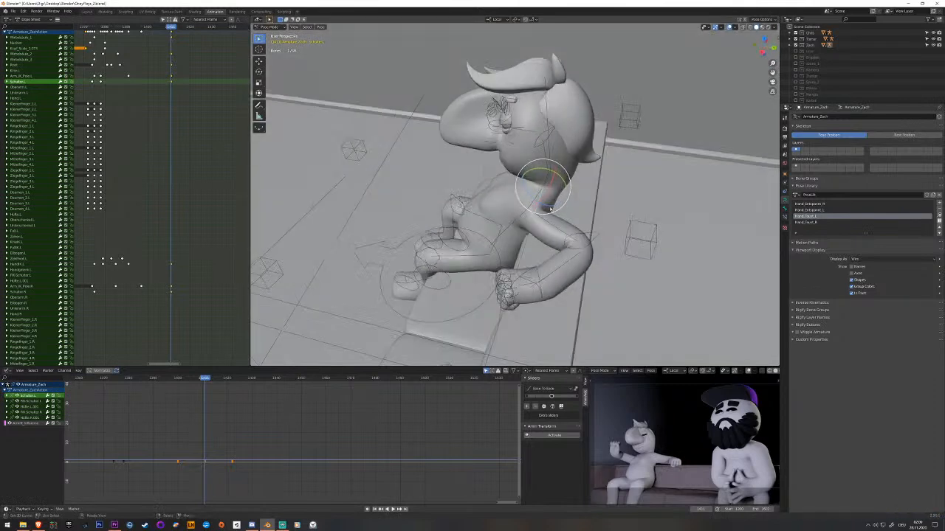
{"action": "key", "text": "r"}
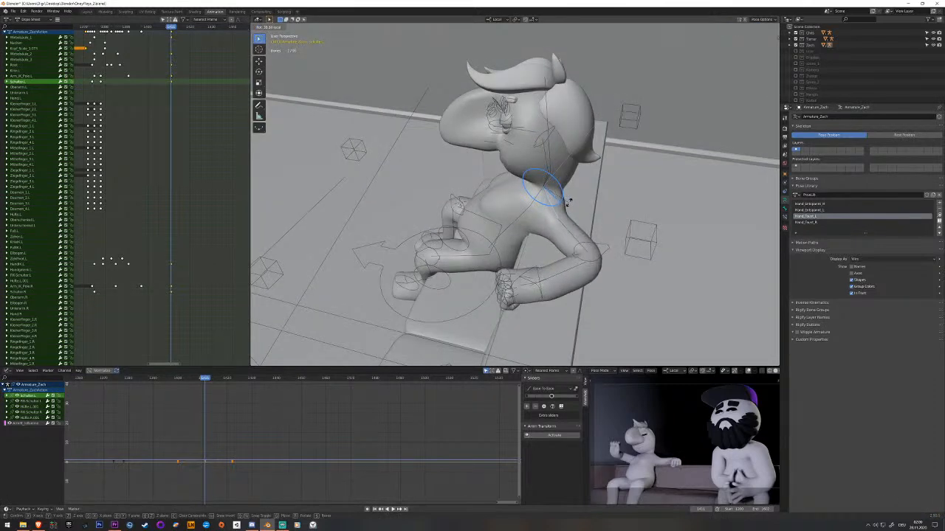
{"action": "left_click", "coordinate": [568, 202]}
{"action": "middle_click_drag", "start_coordinate": [567, 202], "coordinate": [559, 227]}
{"action": "key", "text": "i"}
Move the right hand IK bone down and back from its raised position, behind the torso at sofa height.
{"action": "left_click", "coordinate": [404, 242]}
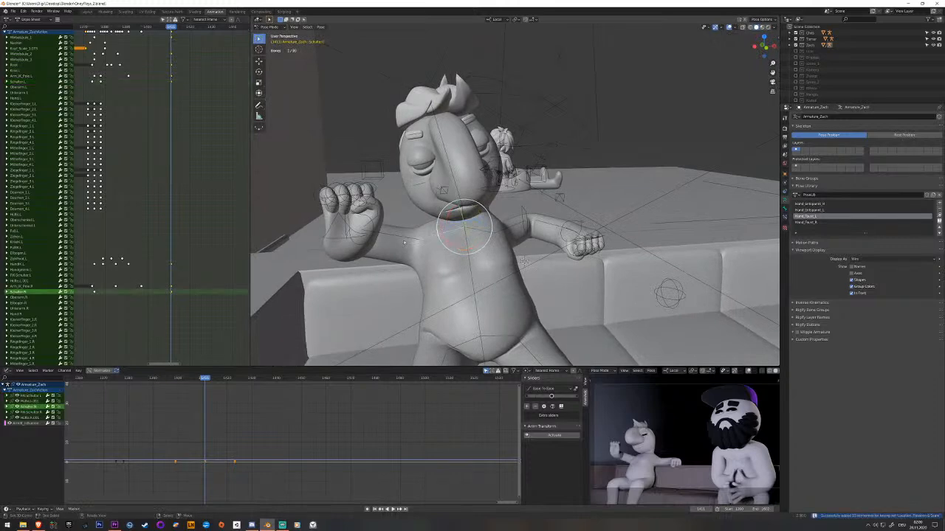
{"action": "left_click", "coordinate": [341, 235]}
{"action": "middle_click_drag", "start_coordinate": [344, 234], "coordinate": [567, 219]}
{"action": "left_click_drag", "start_coordinate": [540, 274], "coordinate": [598, 232]}
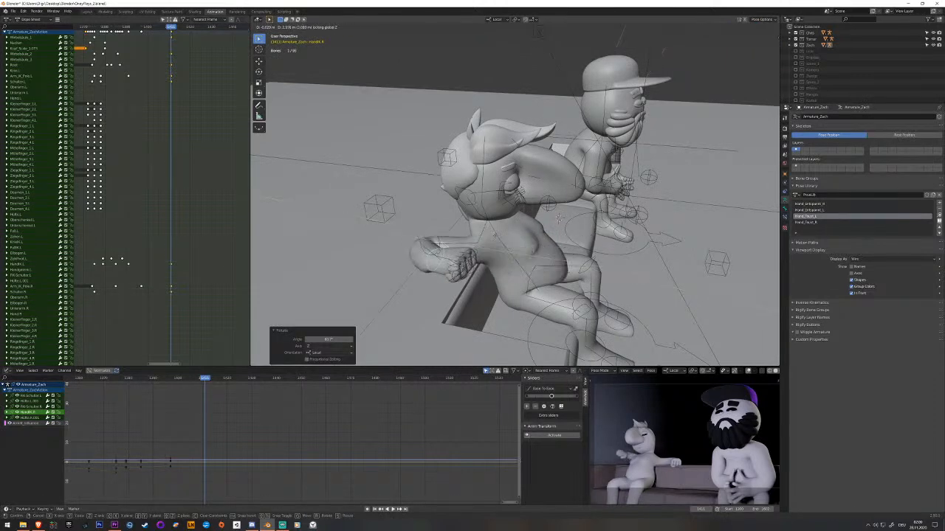
{"action": "left_click", "coordinate": [559, 219]}
{"action": "mouse_move", "coordinate": [559, 220]}
{"action": "middle_mouse_down"}
{"action": "mouse_move", "coordinate": [607, 211]}
{"action": "mouse_move", "coordinate": [552, 229]}
{"action": "middle_mouse_up"}
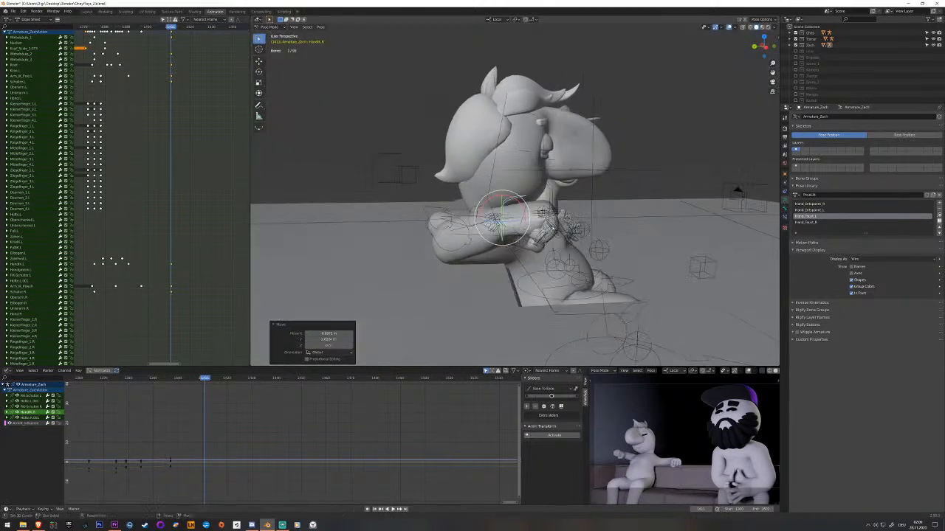
{"action": "left_click", "coordinate": [513, 273]}
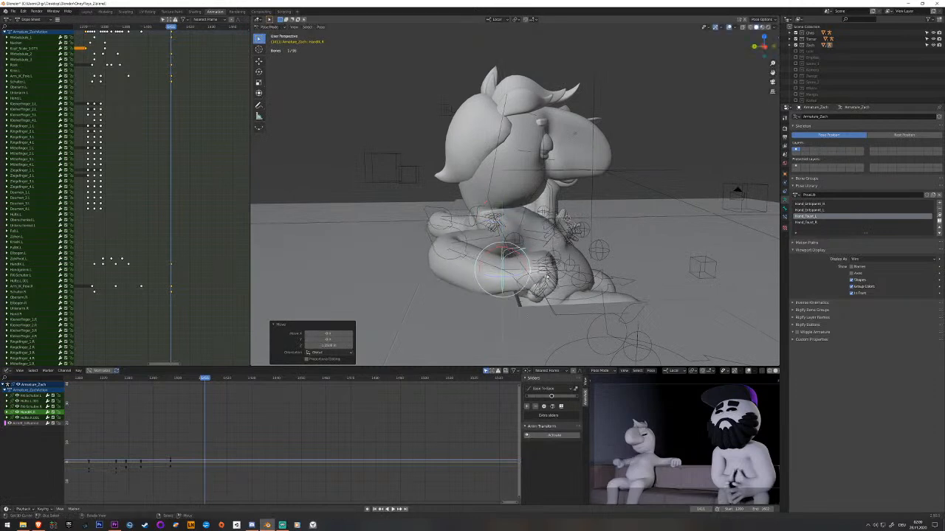
Rotate and fine-position the right hand IK bone so the forearm hangs over the sofa, and keyframe it.
{"action": "middle_click_drag", "start_coordinate": [514, 274], "coordinate": [510, 241]}
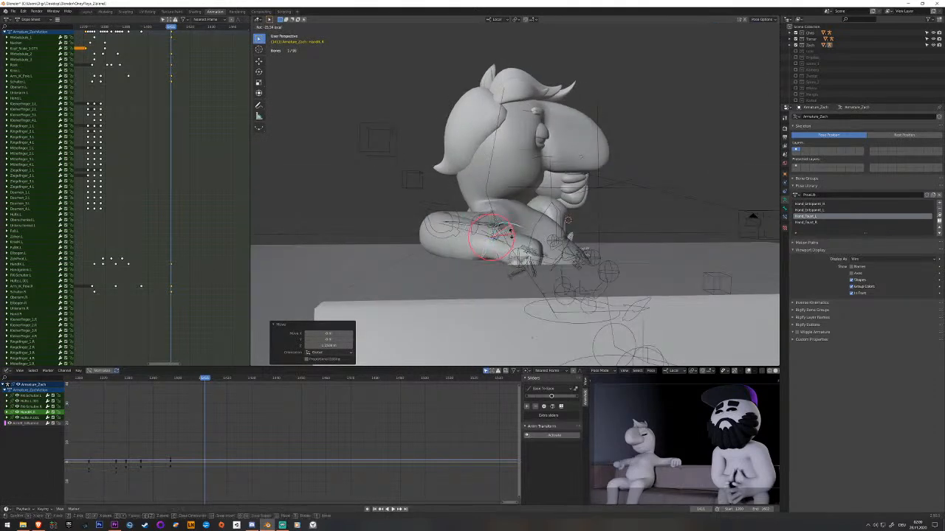
{"action": "left_click", "coordinate": [567, 220]}
{"action": "middle_click_drag", "start_coordinate": [567, 220], "coordinate": [519, 227]}
{"action": "key", "text": "shift+z"}
{"action": "left_click", "coordinate": [567, 219]}
{"action": "left_click_drag", "start_coordinate": [466, 251], "coordinate": [467, 249]}
{"action": "middle_click_drag", "start_coordinate": [467, 249], "coordinate": [424, 248]}
{"action": "key", "text": "i"}
Rotate the right shoulder bone on several axes to match the lowered right arm, and keyframe it.
{"action": "left_click", "coordinate": [465, 216]}
{"action": "middle_click_drag", "start_coordinate": [465, 218], "coordinate": [498, 240]}
{"action": "left_click_drag", "start_coordinate": [508, 237], "coordinate": [500, 236]}
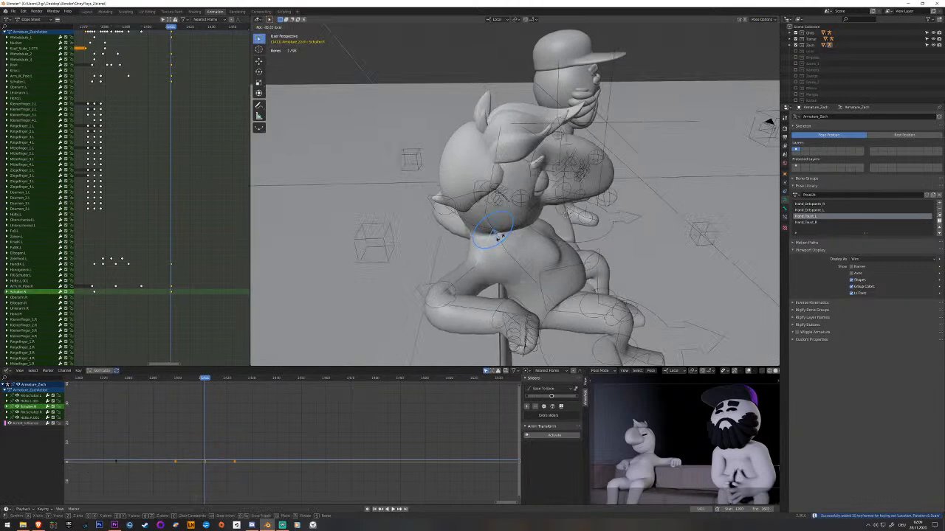
{"action": "left_click", "coordinate": [500, 236]}
{"action": "middle_click_drag", "start_coordinate": [500, 236], "coordinate": [452, 214]}
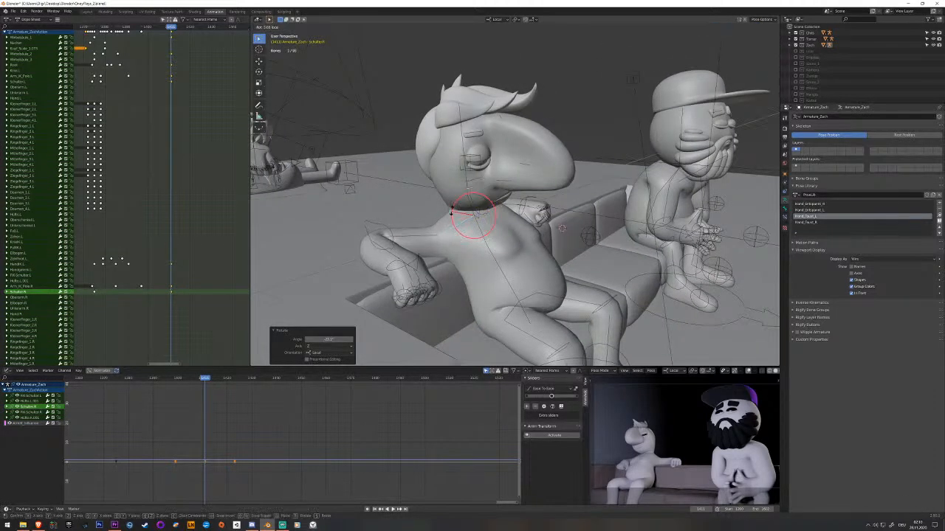
{"action": "left_click_drag", "start_coordinate": [452, 209], "coordinate": [452, 210]}
{"action": "middle_click_drag", "start_coordinate": [453, 216], "coordinate": [421, 238]}
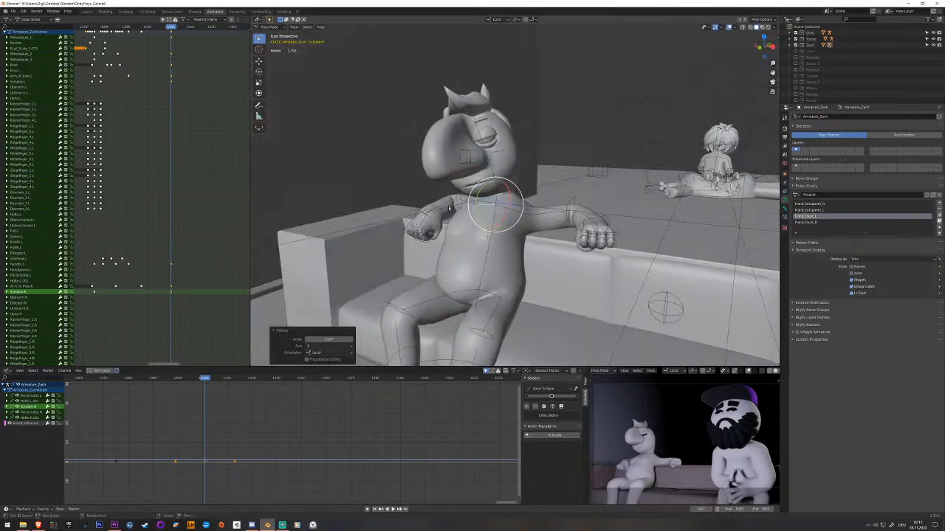
{"action": "key", "text": "i"}
Refine the left shoulder bone's rotation to smooth the outstretched left arm.
{"action": "right_click", "coordinate": [522, 215]}
{"action": "scroll", "coordinate": [522, 215], "scroll_direction": "up", "scroll_amount": 1}
{"action": "middle_click_drag", "start_coordinate": [522, 215], "coordinate": [504, 232]}
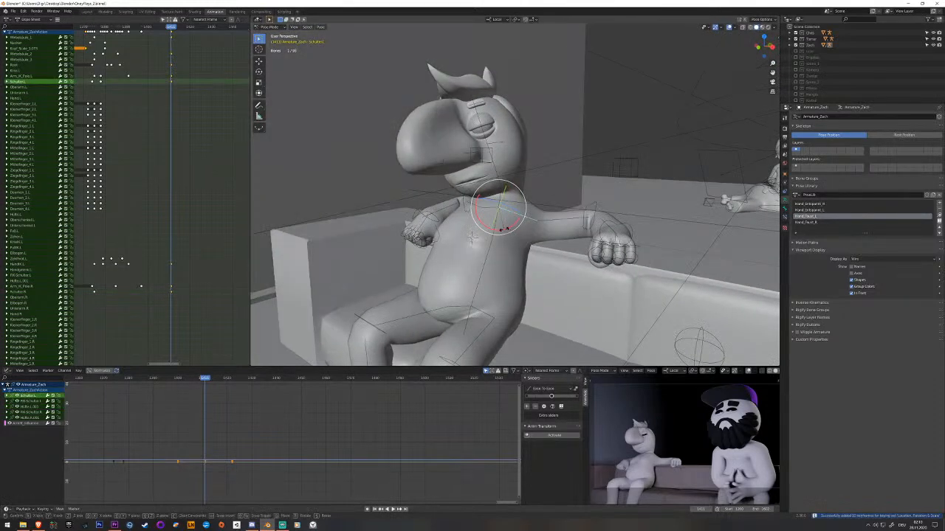
{"action": "left_click_drag", "start_coordinate": [508, 227], "coordinate": [508, 226]}
{"action": "middle_click_drag", "start_coordinate": [509, 226], "coordinate": [470, 219]}
Adjust the left arm IK pole bone's position behind the shoulder and keyframe it.
{"action": "left_click", "coordinate": [627, 200]}
{"action": "middle_click_drag", "start_coordinate": [629, 199], "coordinate": [580, 190]}
{"action": "left_click", "coordinate": [581, 189]}
{"action": "key", "text": "g"}
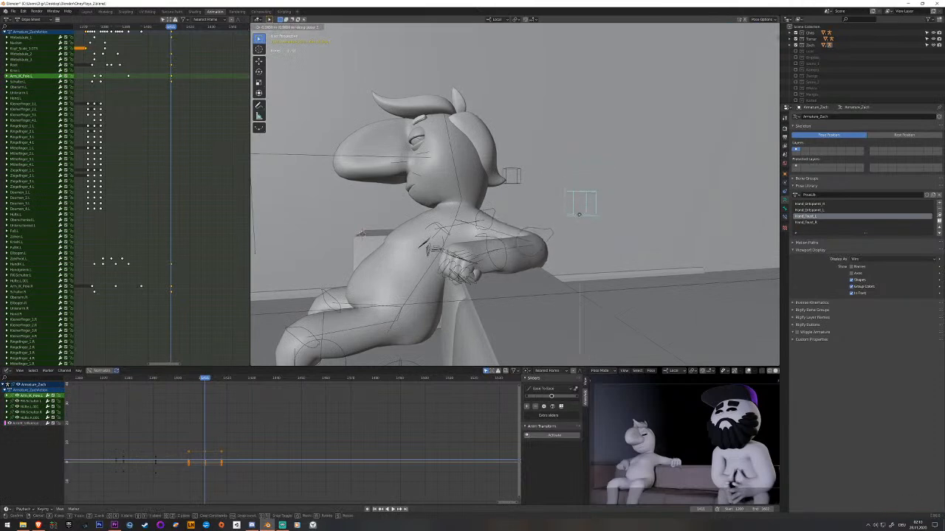
{"action": "left_click", "coordinate": [579, 206]}
{"action": "middle_click_drag", "start_coordinate": [578, 209], "coordinate": [575, 215]}
{"action": "key", "text": "i"}
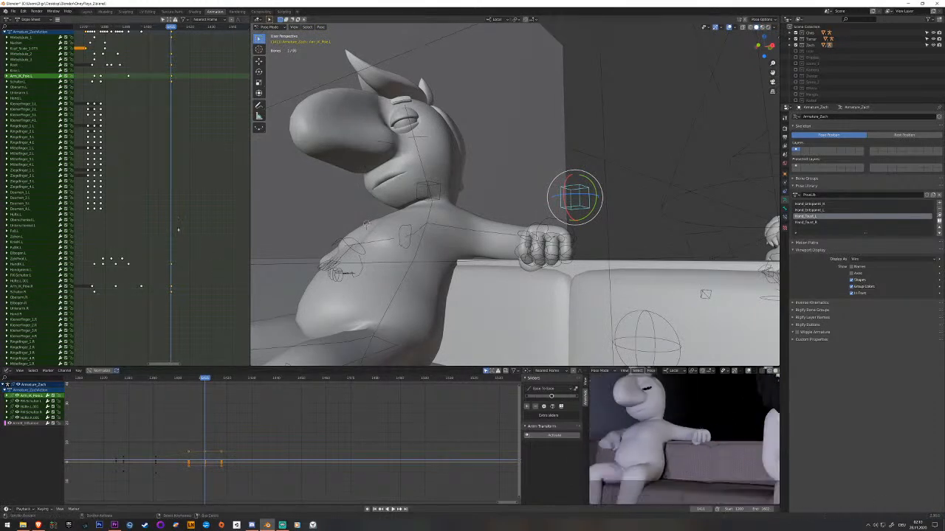
Play back the move from raised fists into the leaning pose to check its motion.
{"action": "key", "text": "space"}
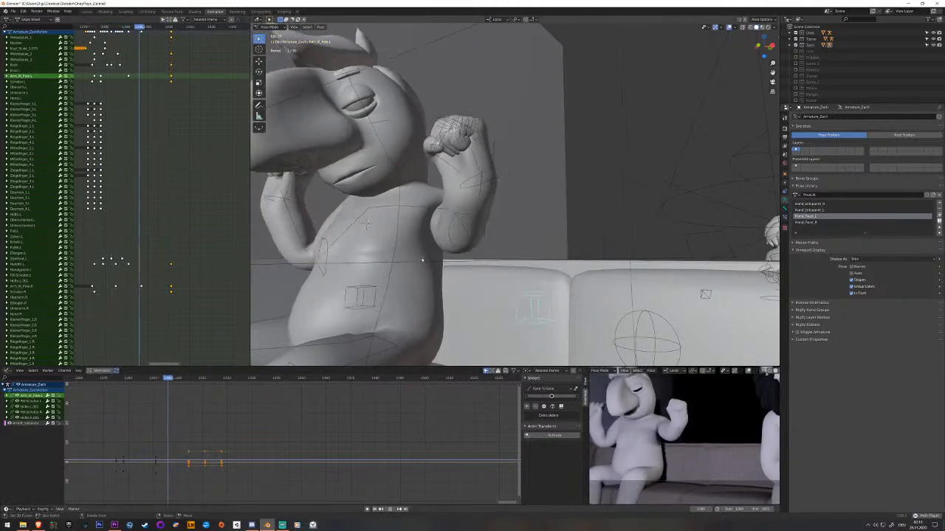
{"action": "key", "text": "space"}
{"action": "key", "text": "space"}
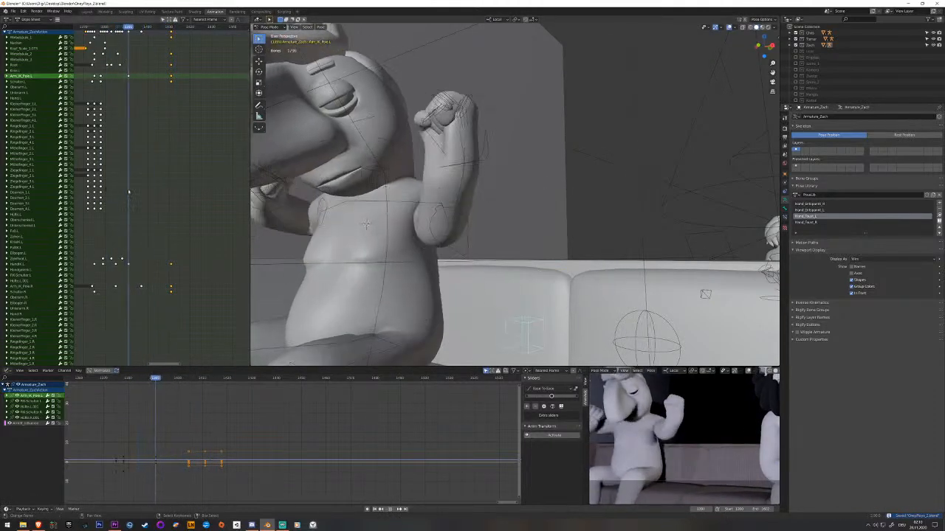
At the earlier raised-fists pose, move the left hand IK bone outward, away from the head.
{"action": "left_click", "coordinate": [480, 165]}
{"action": "scroll", "coordinate": [480, 164], "scroll_direction": "down", "scroll_amount": 3}
{"action": "middle_click_drag", "start_coordinate": [480, 164], "coordinate": [510, 164]}
{"action": "scroll", "coordinate": [675, 403], "scroll_direction": "down", "scroll_amount": 2}
{"action": "middle_click_drag", "start_coordinate": [674, 399], "coordinate": [684, 427], "text": "shift"}
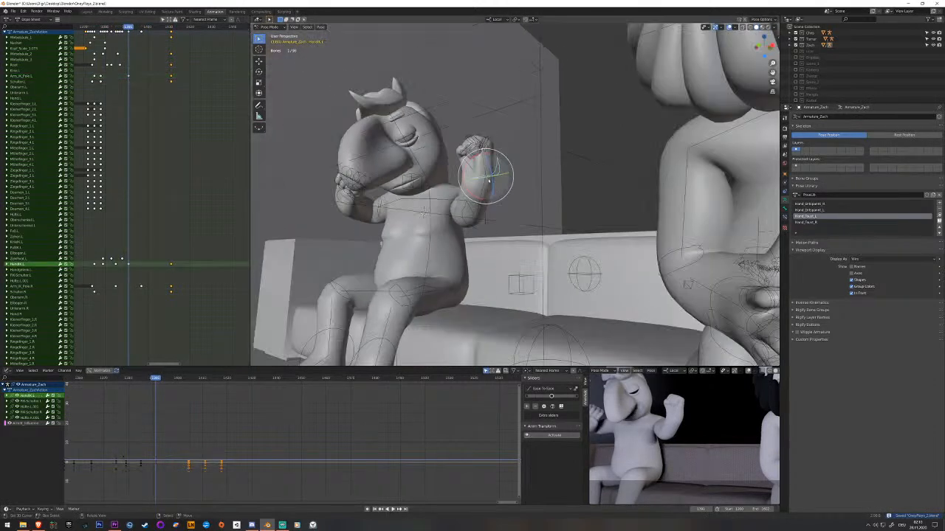
{"action": "middle_click_drag", "start_coordinate": [574, 197], "coordinate": [561, 234]}
{"action": "key", "text": "g"}
{"action": "key", "text": "z"}
{"action": "left_click", "coordinate": [560, 188]}
{"action": "middle_click_drag", "start_coordinate": [560, 188], "coordinate": [484, 298]}
{"action": "key", "text": "g"}
{"action": "key", "text": "z"}
{"action": "left_click", "coordinate": [573, 238]}
Rotate the raised left fist upright, refine the hand IK bone's position, and keyframe it.
{"action": "key", "text": "r"}
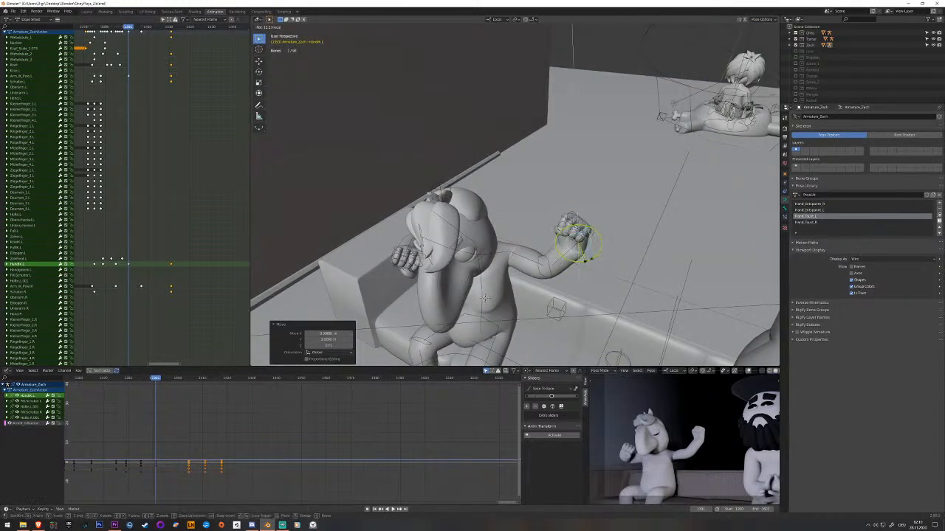
{"action": "left_click", "coordinate": [483, 297]}
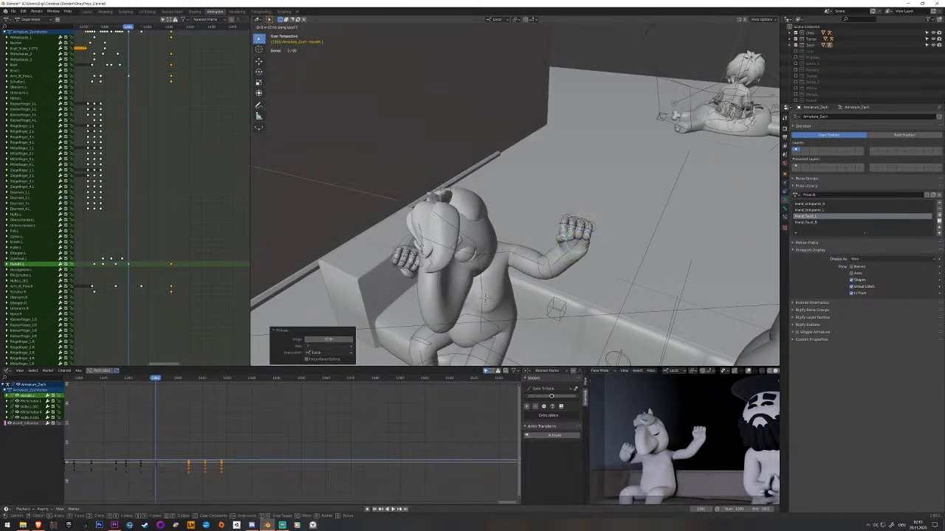
{"action": "left_click", "coordinate": [555, 235]}
{"action": "key", "text": "g"}
{"action": "left_click", "coordinate": [558, 221]}
{"action": "key", "text": "i"}
Raise the right hand IK bone to about head height, level with the left fist.
{"action": "middle_click_drag", "start_coordinate": [485, 298], "coordinate": [510, 289]}
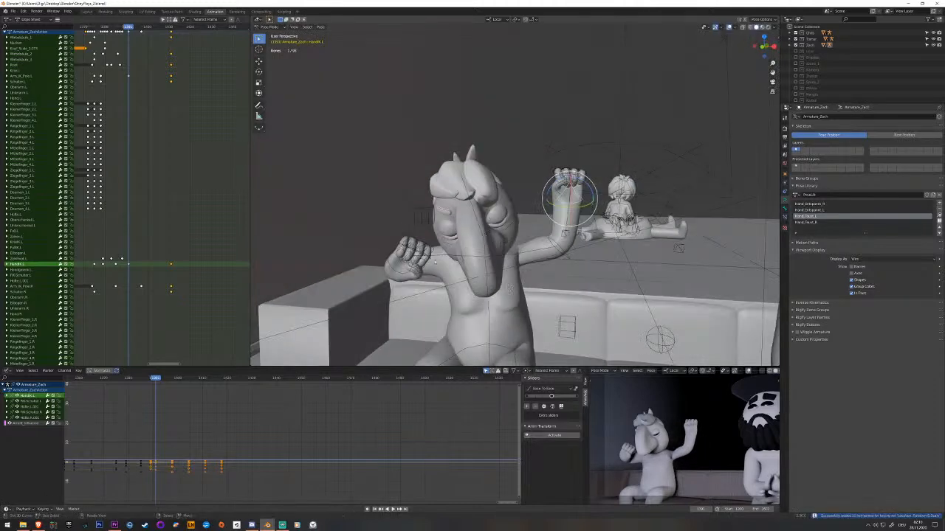
{"action": "left_click", "coordinate": [392, 279]}
{"action": "key", "text": "g"}
{"action": "key", "text": "z"}
{"action": "key", "text": "z"}
{"action": "left_click", "coordinate": [393, 213]}
{"action": "middle_click_drag", "start_coordinate": [393, 213], "coordinate": [431, 242]}
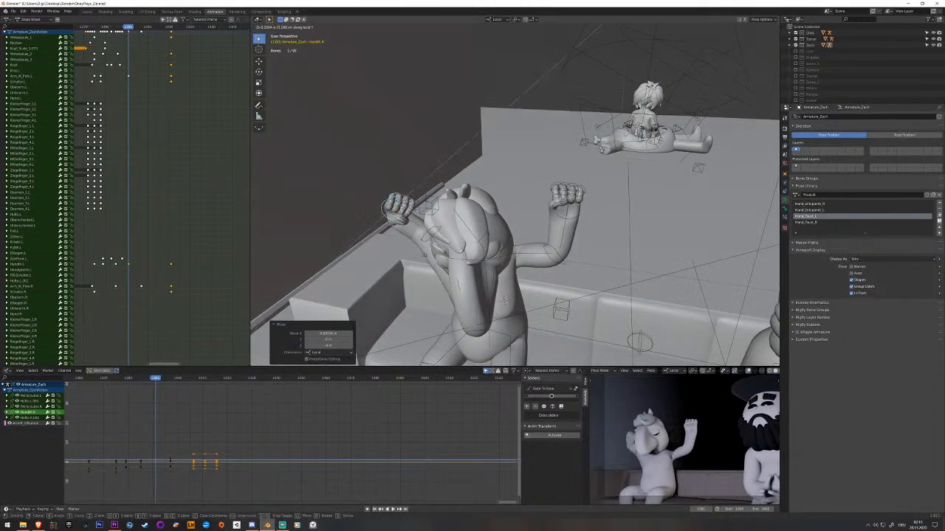
Move the right hand IK bone outward from the head, turn the fist forward, keyframe it, and play back the motion.
{"action": "middle_click_drag", "start_coordinate": [411, 208], "coordinate": [443, 228]}
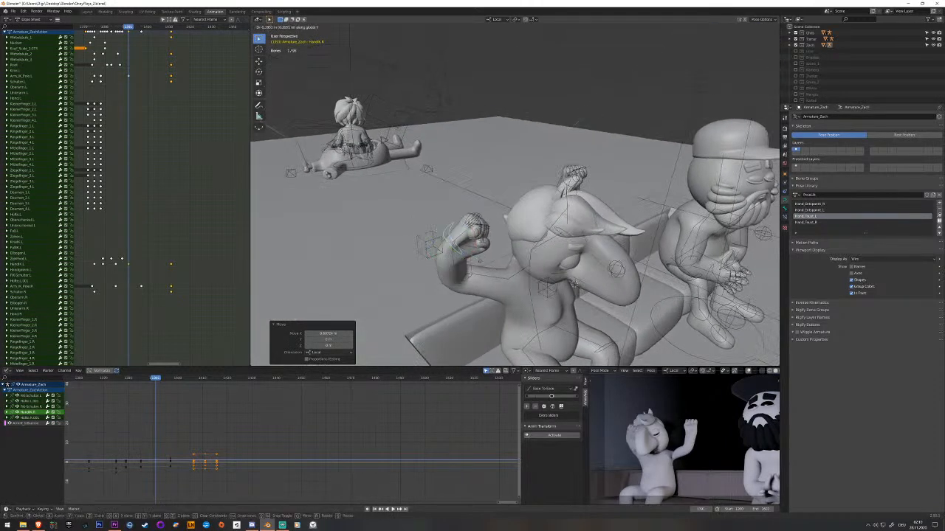
{"action": "left_click", "coordinate": [479, 259]}
{"action": "middle_click_drag", "start_coordinate": [480, 260], "coordinate": [444, 250]}
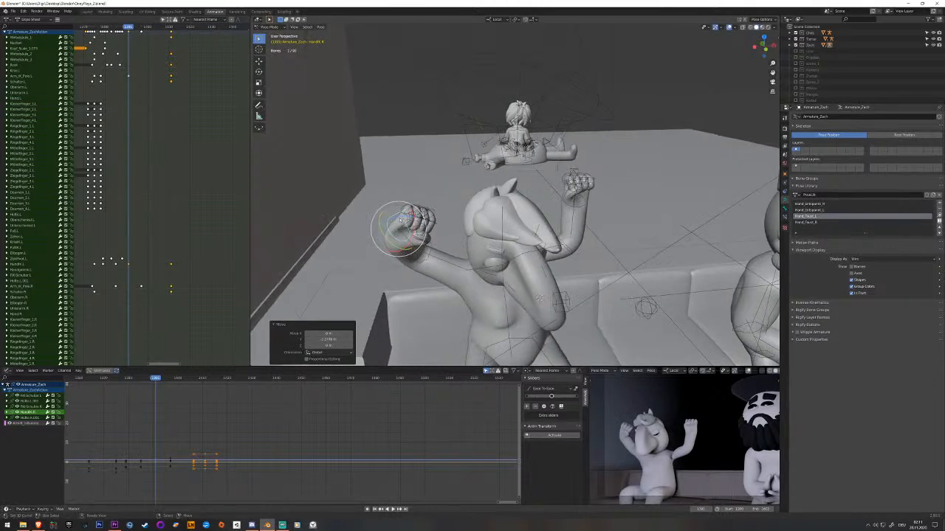
{"action": "key", "text": "i"}
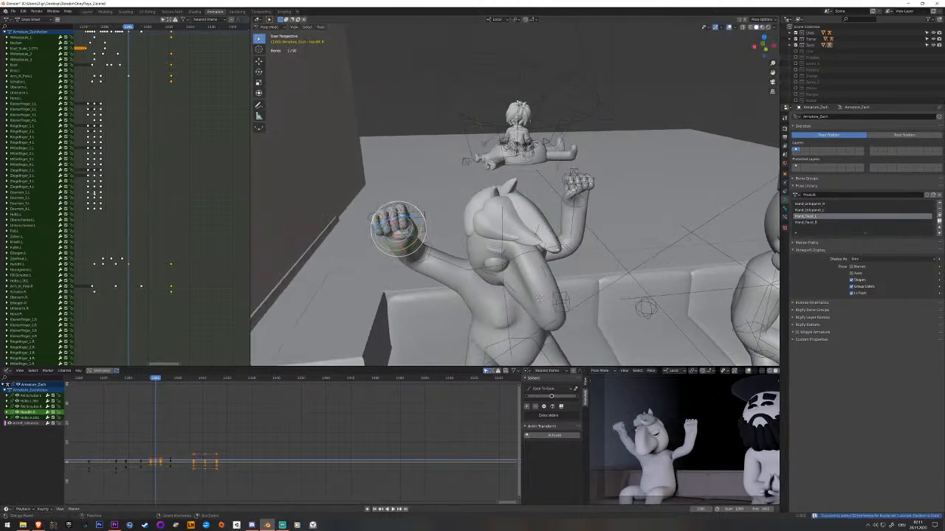
{"action": "key", "text": "space"}
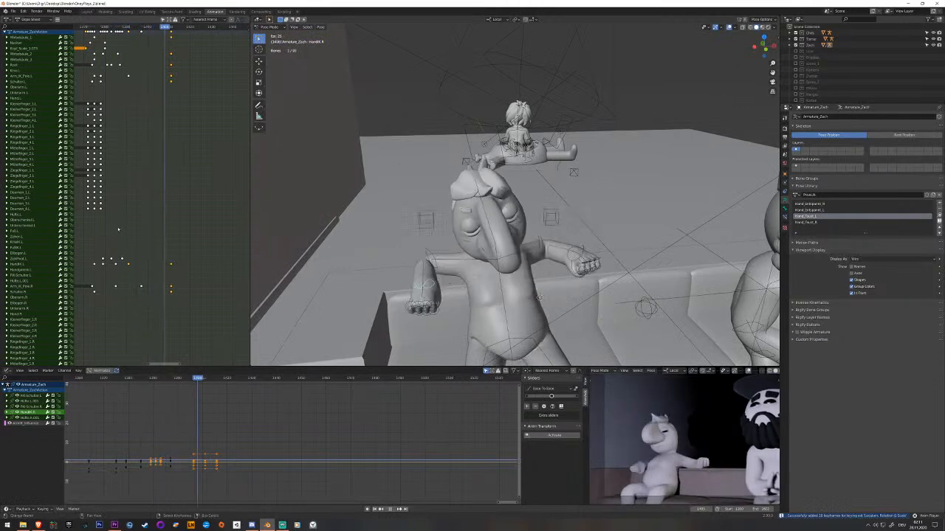
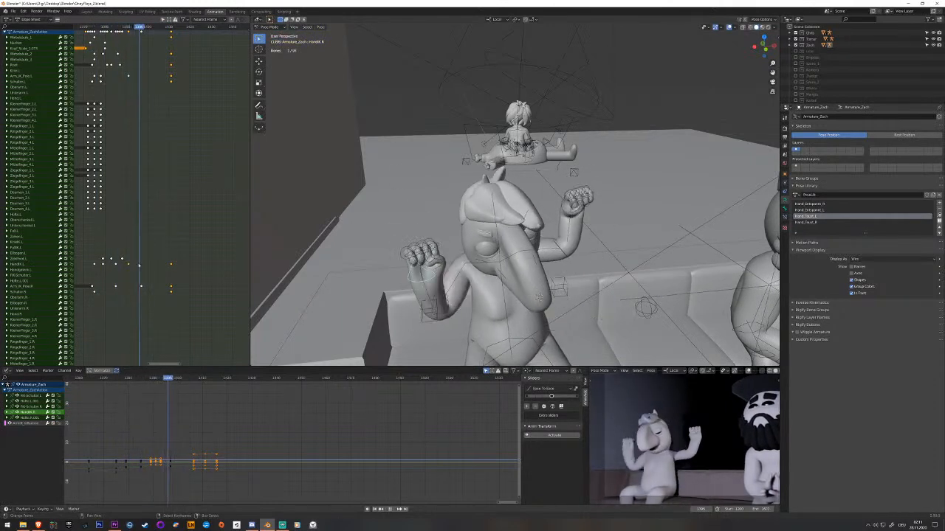
Key Zach's left and right hand IK bones in their raised-arms pose, just before the following right-hand keyframe.
{"action": "key", "text": "Escape"}
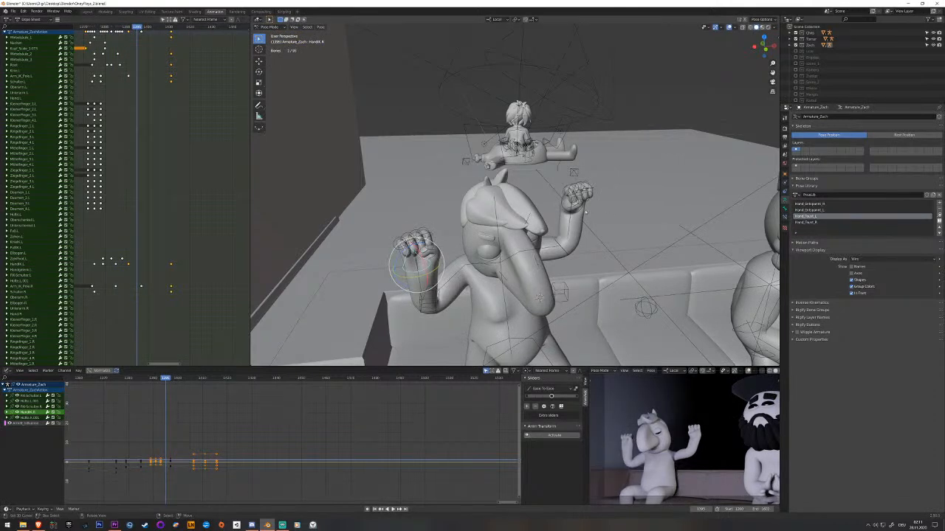
{"action": "left_click", "coordinate": [582, 206]}
{"action": "left_click", "coordinate": [428, 263], "text": "shift"}
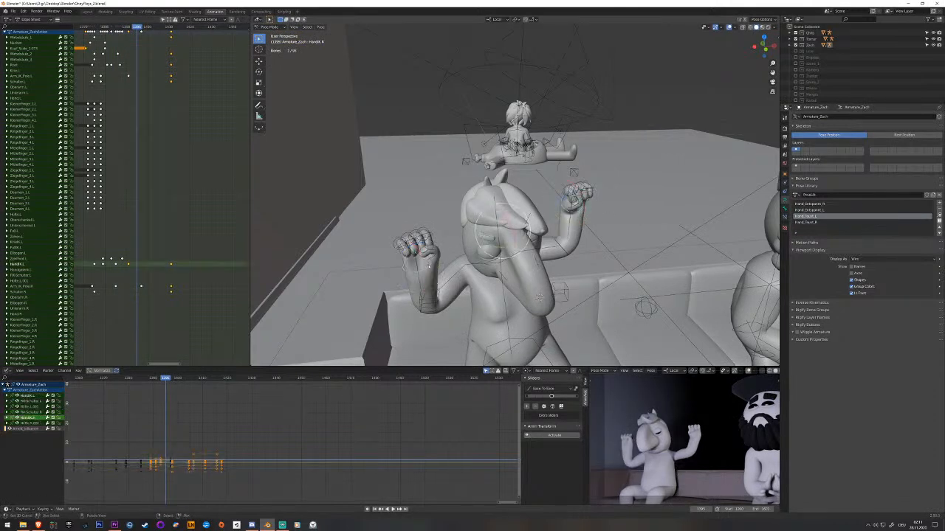
{"action": "key", "text": "Left"}
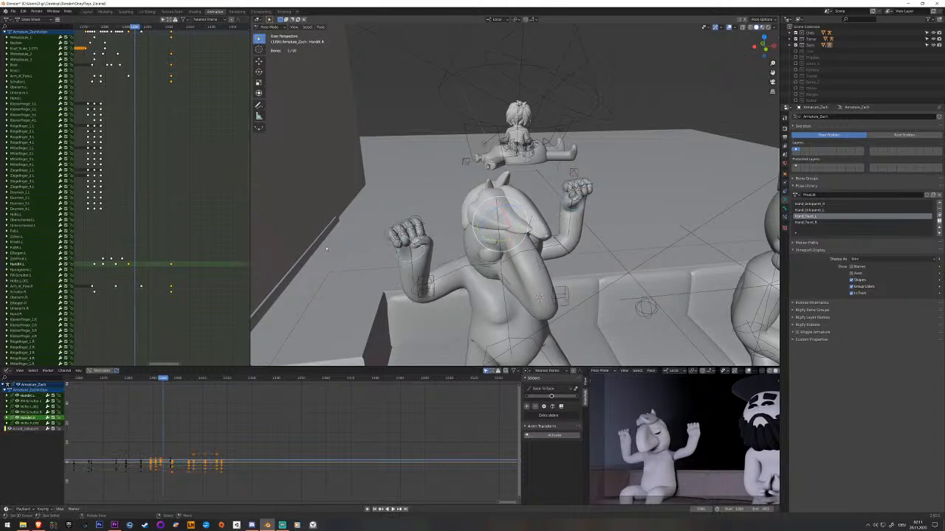
{"action": "key", "text": "Left"}
{"action": "key", "text": "Right"}
{"action": "key", "text": "i"}
{"action": "scroll", "coordinate": [190, 82], "scroll_direction": "down", "scroll_amount": 5}
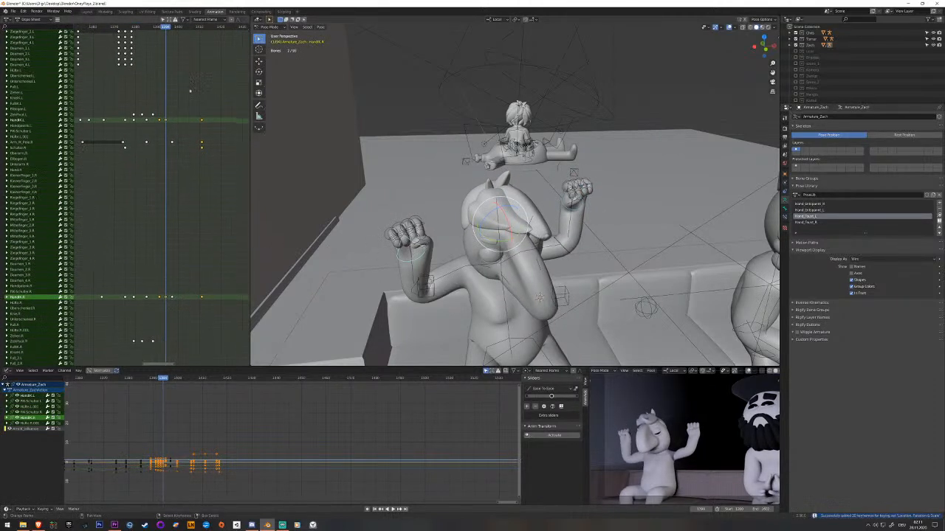
Delete the right hand IK bone's keyframe that directly follows the newly added raised-arms key.
{"action": "left_click", "coordinate": [172, 297]}
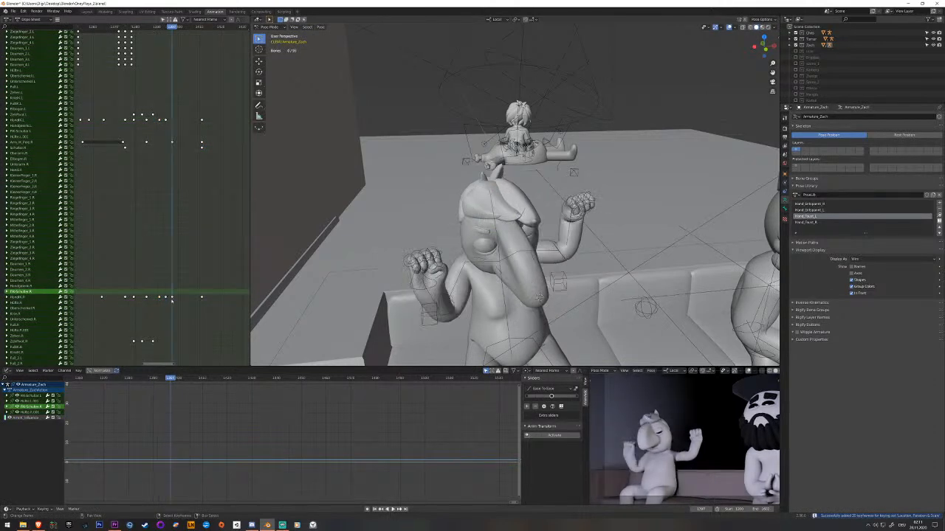
{"action": "key", "text": "x"}
{"action": "left_click", "coordinate": [173, 300]}
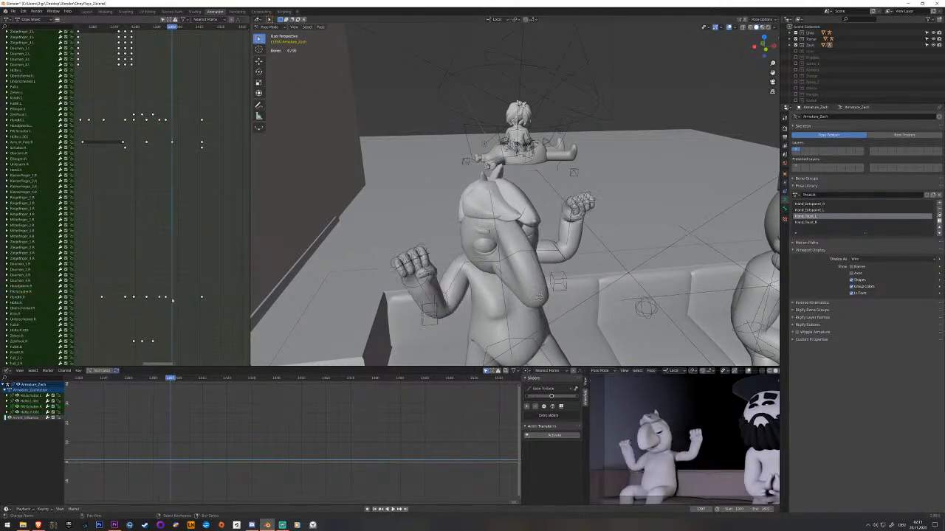
Shift the raised-arms keyframes of both hand IK bones a few frames later and play back the timing.
{"action": "left_click", "coordinate": [163, 298]}
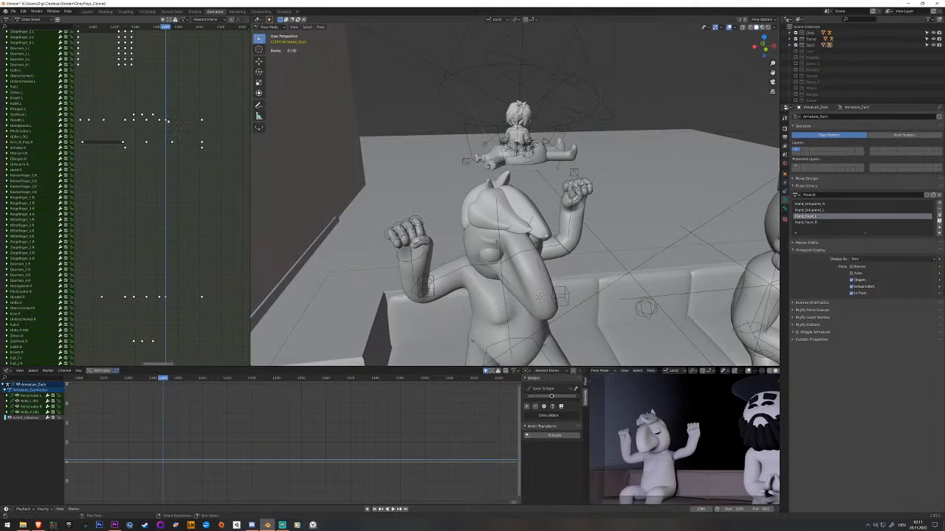
{"action": "right_click", "coordinate": [167, 122], "text": "alt"}
{"action": "key", "text": "g"}
{"action": "left_click", "coordinate": [175, 124]}
{"action": "left_click", "coordinate": [154, 135]}
{"action": "key", "text": "space"}
{"action": "key", "text": "space"}
{"action": "left_click_drag", "start_coordinate": [193, 174], "coordinate": [196, 175]}
Key both hand IK bones just before their final keyframes, shift these keys a few frames earlier, and play back the motion.
{"action": "left_click", "coordinate": [584, 247]}
{"action": "key", "text": "Right"}
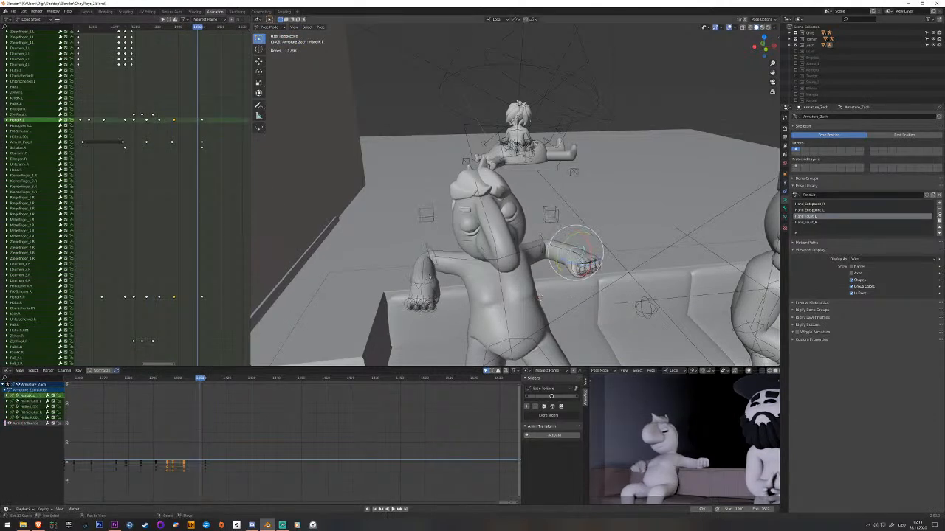
{"action": "left_click", "coordinate": [434, 281], "text": "shift"}
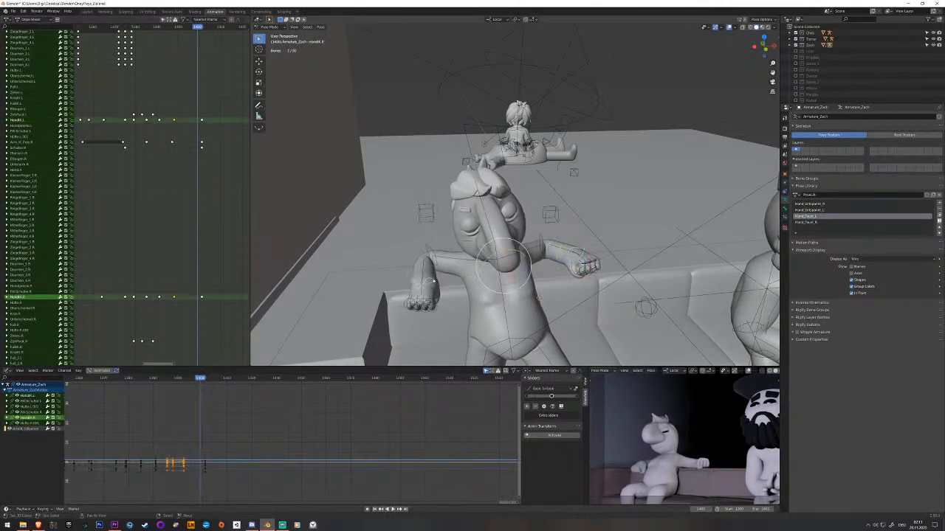
{"action": "left_click", "coordinate": [197, 299]}
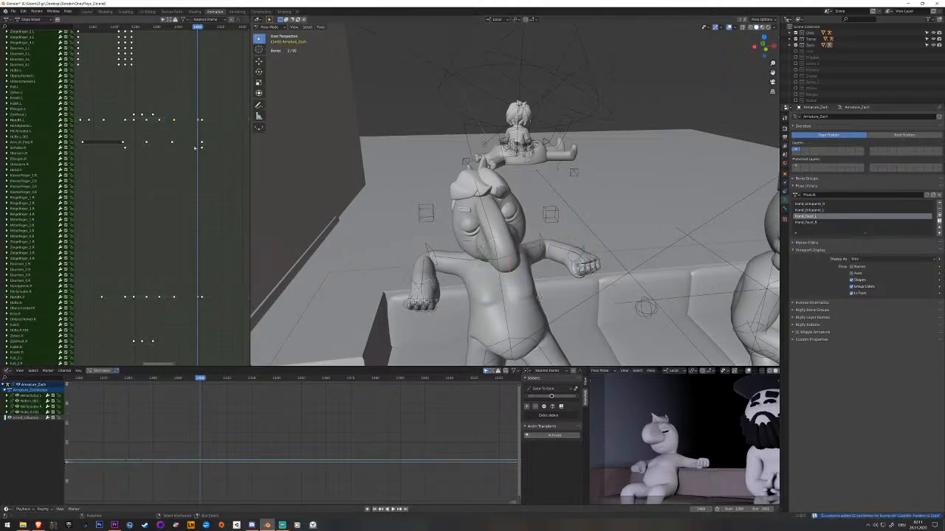
{"action": "left_click_drag", "start_coordinate": [197, 124], "coordinate": [188, 133]}
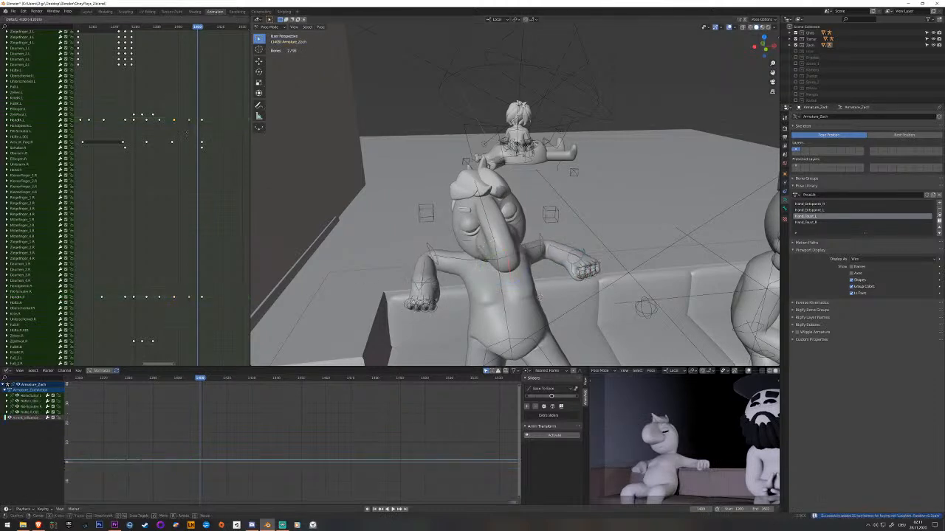
{"action": "key", "text": "space"}
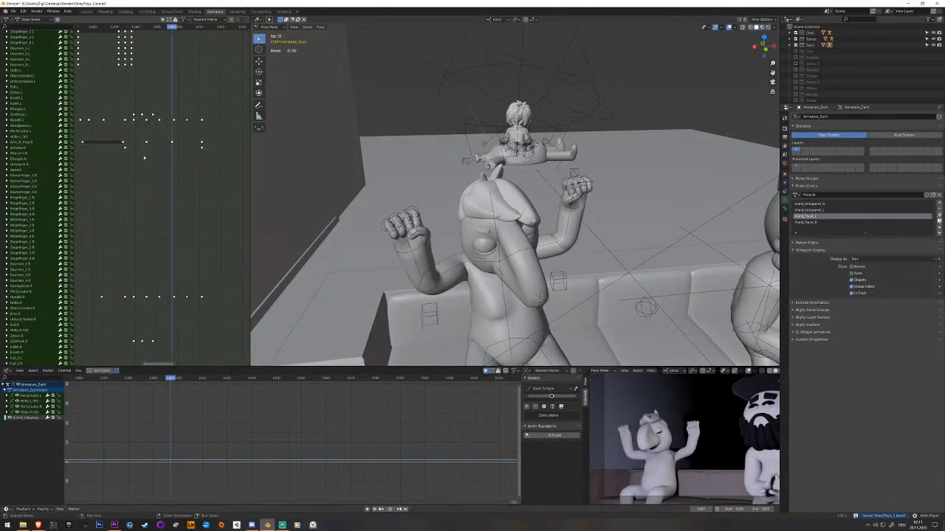
{"action": "key", "text": "space"}
Rotate the left shoulder bone about its local axes to follow the raised arm and insert a keyframe.
{"action": "mouse_move", "coordinate": [151, 159]}
{"action": "left_mouse_down"}
{"action": "mouse_move", "coordinate": [170, 160]}
{"action": "mouse_move", "coordinate": [159, 161]}
{"action": "left_mouse_up"}
{"action": "middle_click_drag", "start_coordinate": [550, 286], "coordinate": [499, 254]}
{"action": "right_click", "coordinate": [503, 257]}
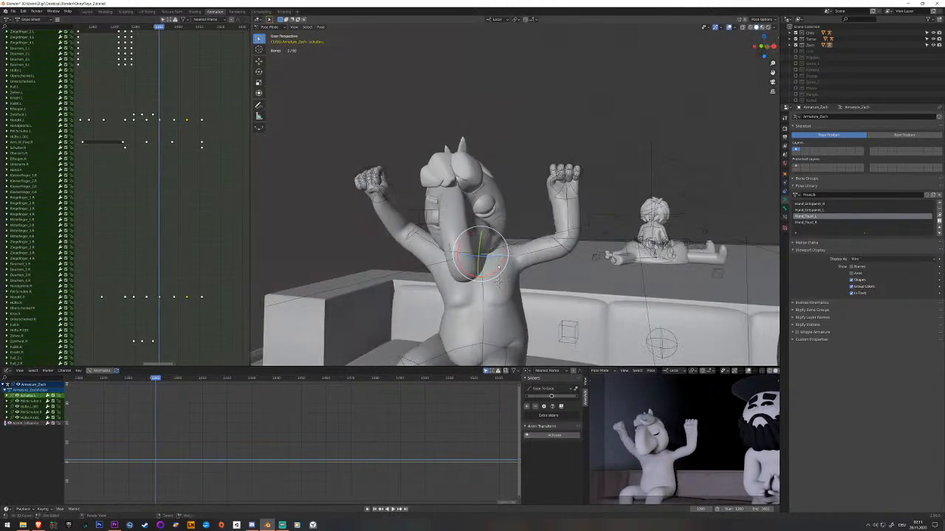
{"action": "key", "text": "r"}
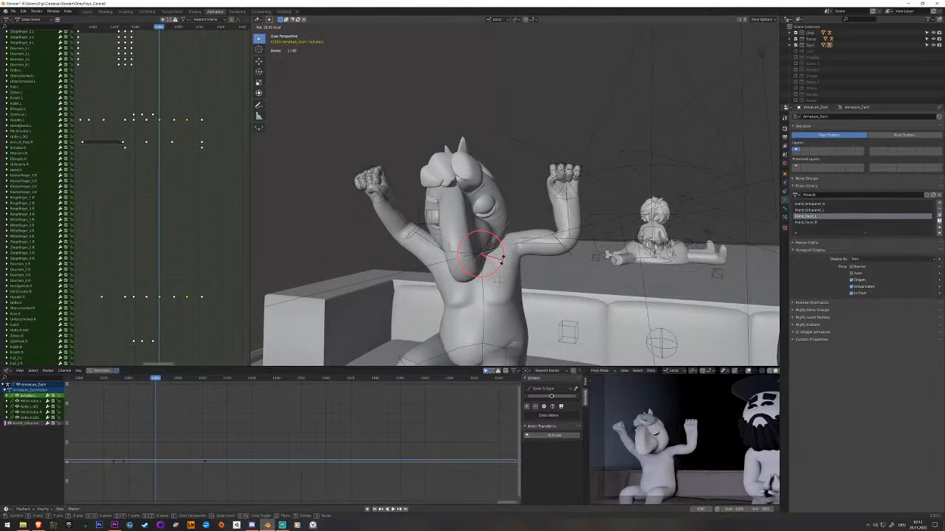
{"action": "left_click", "coordinate": [499, 282]}
{"action": "middle_click_drag", "start_coordinate": [499, 282], "coordinate": [496, 238]}
{"action": "key", "text": "r"}
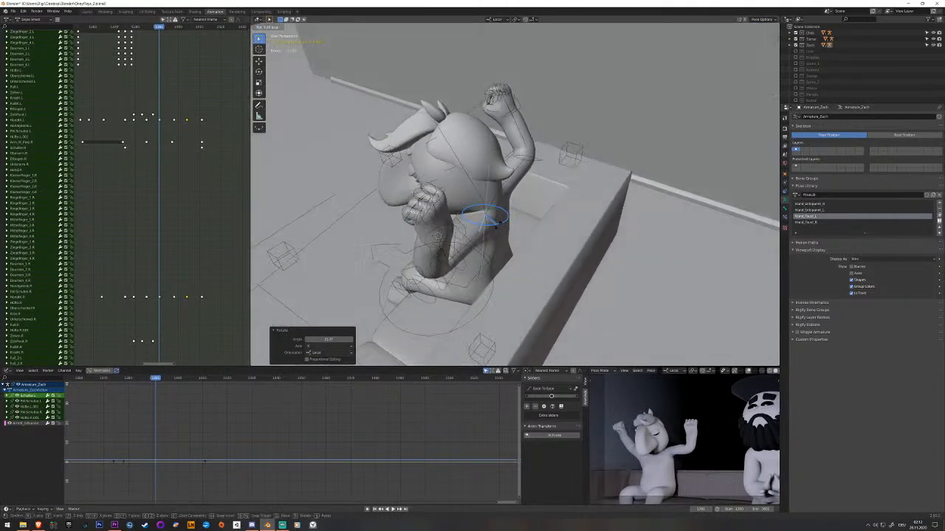
{"action": "left_click_drag", "start_coordinate": [498, 223], "coordinate": [501, 222]}
{"action": "middle_click_drag", "start_coordinate": [502, 222], "coordinate": [441, 197]}
{"action": "key", "text": "r"}
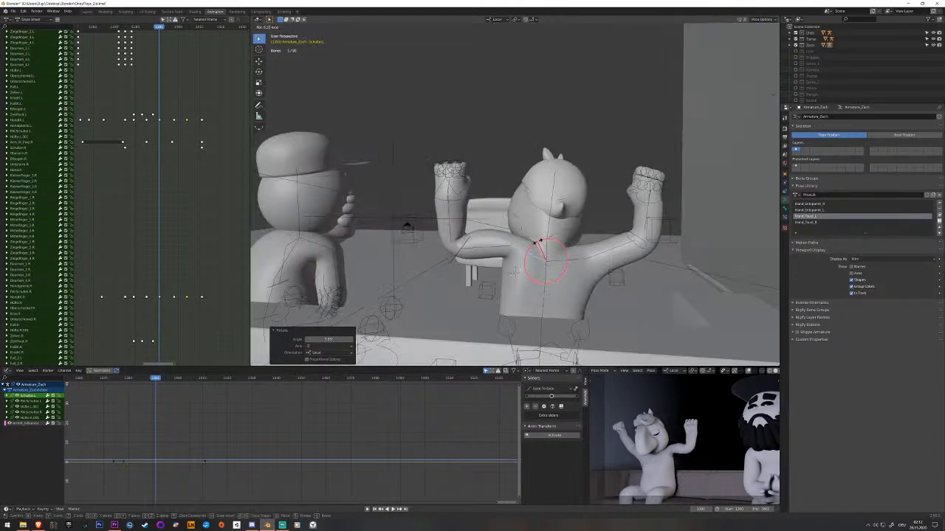
{"action": "left_click", "coordinate": [514, 271]}
{"action": "key", "text": "i"}
Rotate the right shoulder bone about its local X axis to follow the raised arm and insert a keyframe.
{"action": "mouse_move", "coordinate": [514, 272]}
{"action": "middle_mouse_down"}
{"action": "mouse_move", "coordinate": [504, 281]}
{"action": "mouse_move", "coordinate": [545, 274]}
{"action": "mouse_move", "coordinate": [508, 278]}
{"action": "middle_mouse_up"}
{"action": "left_click", "coordinate": [513, 271]}
{"action": "key", "text": "r"}
{"action": "key", "text": "x"}
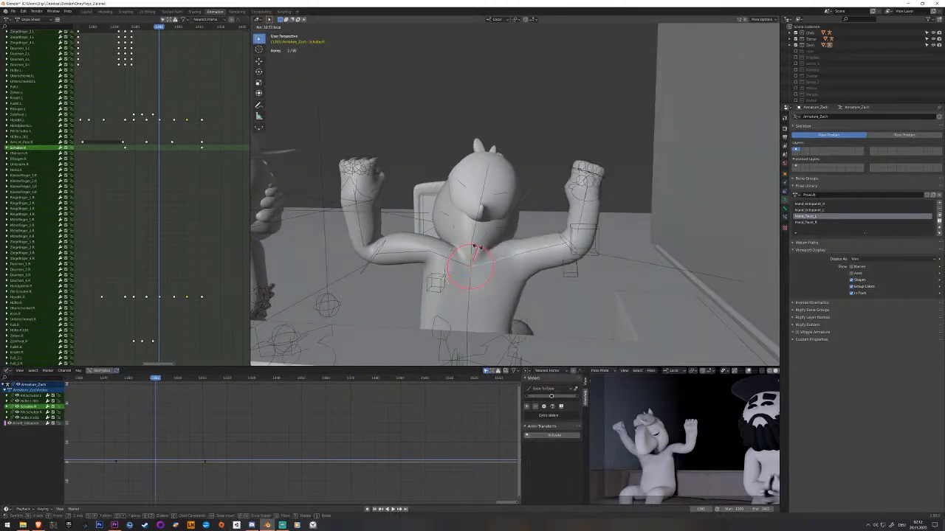
{"action": "left_click", "coordinate": [477, 248]}
{"action": "middle_click_drag", "start_coordinate": [476, 248], "coordinate": [620, 291]}
{"action": "key", "text": "i"}
Move the left arm's IK pole target along the Y axis, raise it along Z, and key it in the raised-arms pose.
{"action": "scroll", "coordinate": [601, 248], "scroll_direction": "down", "scroll_amount": 2}
{"action": "right_click", "coordinate": [609, 325]}
{"action": "middle_click_drag", "start_coordinate": [610, 324], "coordinate": [561, 255]}
{"action": "middle_click_drag", "start_coordinate": [161, 158], "coordinate": [176, 326]}
{"action": "middle_click_drag", "start_coordinate": [517, 252], "coordinate": [521, 238]}
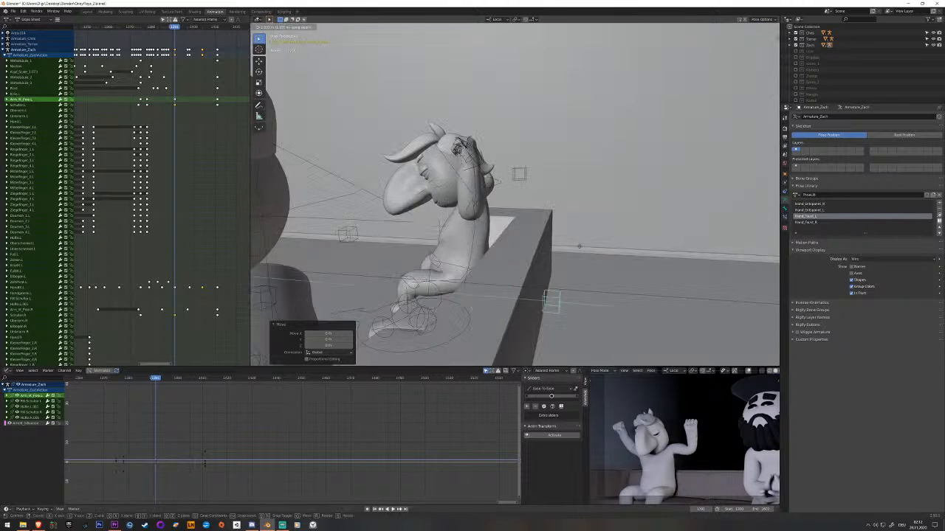
{"action": "left_click", "coordinate": [641, 245]}
{"action": "key", "text": "g"}
{"action": "key", "text": "z"}
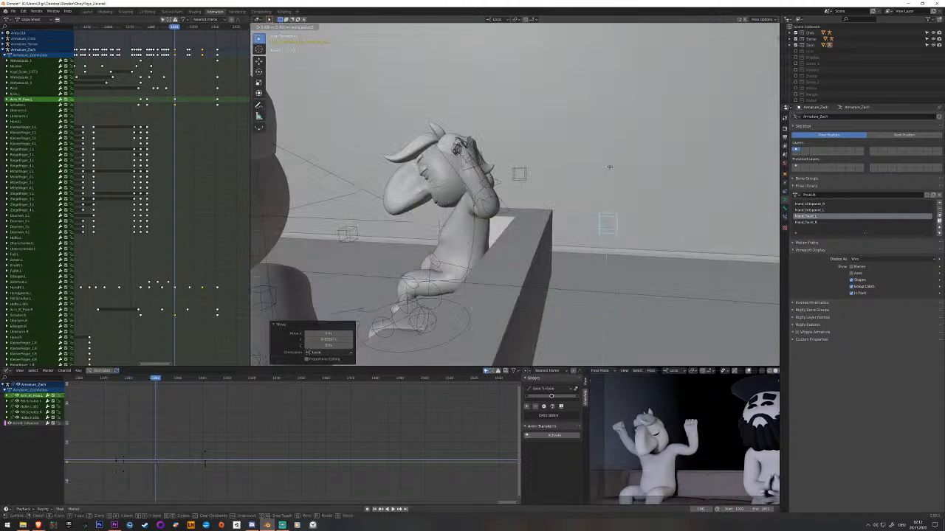
{"action": "left_click", "coordinate": [512, 228]}
{"action": "middle_click_drag", "start_coordinate": [512, 228], "coordinate": [569, 241]}
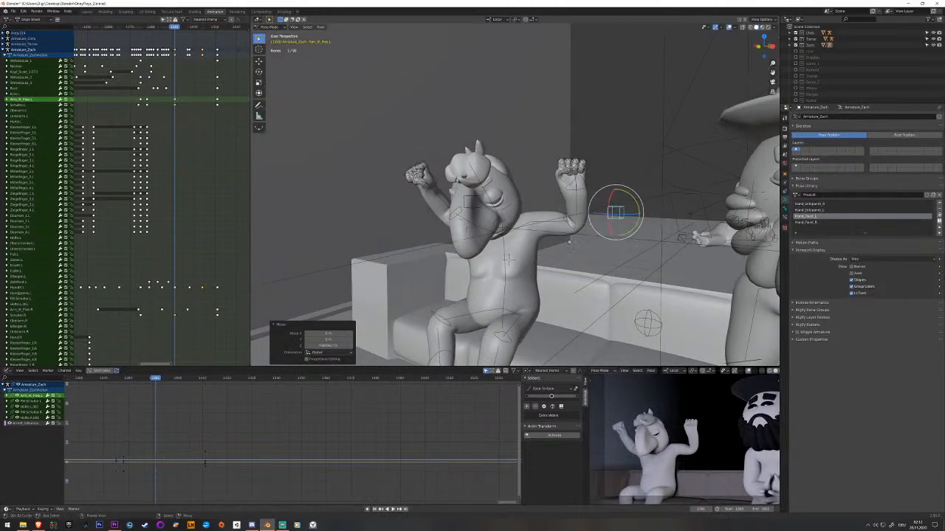
{"action": "key", "text": "i"}
Reposition the right arm's IK pole target for the raised-arms pose and insert a keyframe.
{"action": "middle_click_drag", "start_coordinate": [508, 260], "coordinate": [628, 262]}
{"action": "right_click", "coordinate": [494, 225]}
{"action": "middle_click_drag", "start_coordinate": [494, 225], "coordinate": [565, 223]}
{"action": "key", "text": "g"}
{"action": "left_click", "coordinate": [552, 256]}
{"action": "middle_click_drag", "start_coordinate": [552, 257], "coordinate": [521, 281]}
{"action": "key", "text": "g"}
{"action": "left_click", "coordinate": [458, 284]}
{"action": "middle_click_drag", "start_coordinate": [484, 283], "coordinate": [434, 245]}
{"action": "key", "text": "i"}
Delete the right arm pole target's keyframe following the raised-arms pose and play back the arm movement.
{"action": "key", "text": "space"}
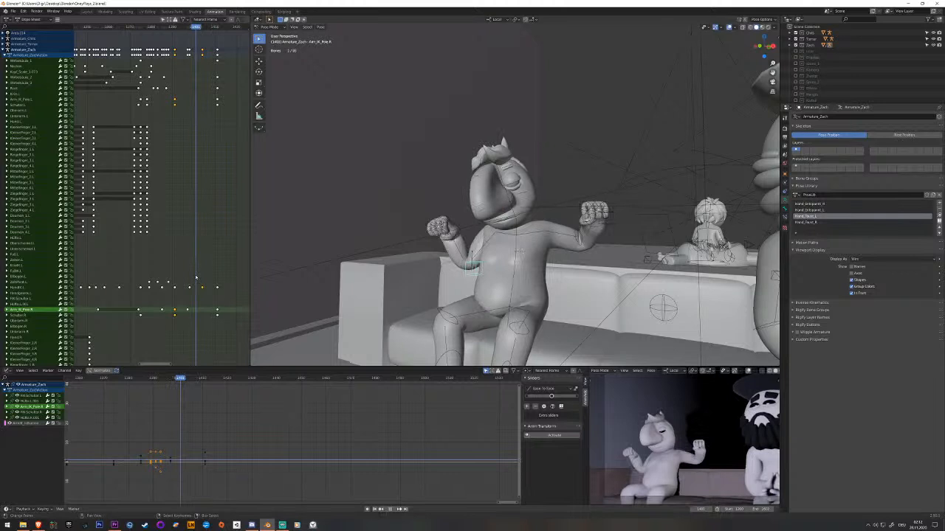
{"action": "left_click_drag", "start_coordinate": [191, 308], "coordinate": [162, 310]}
{"action": "right_click", "coordinate": [189, 311]}
{"action": "key", "text": "space"}
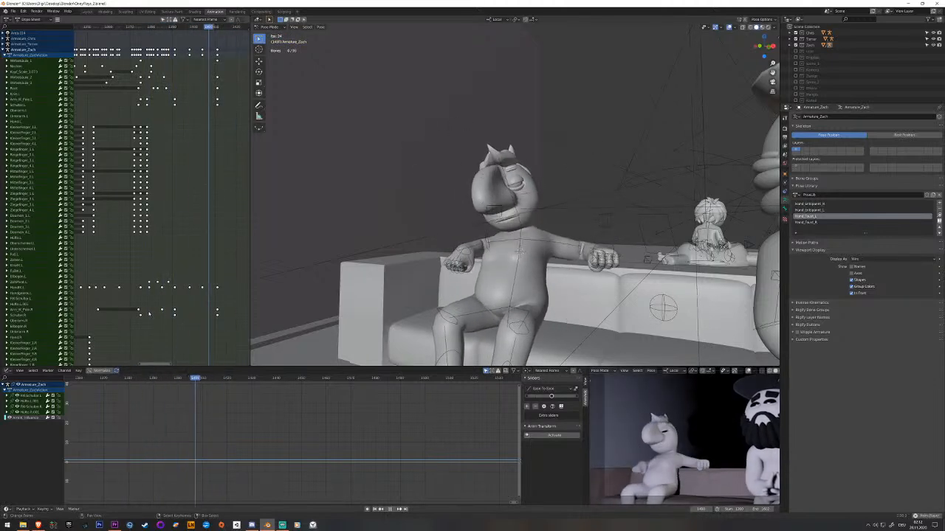
{"action": "key", "text": "space"}
Adjust the right hand IK bone along global Z and rotate it at its keyframe before the arms go up, then re-key it.
{"action": "mouse_move", "coordinate": [163, 310]}
{"action": "left_mouse_down"}
{"action": "mouse_move", "coordinate": [174, 315]}
{"action": "mouse_move", "coordinate": [162, 315]}
{"action": "left_mouse_up"}
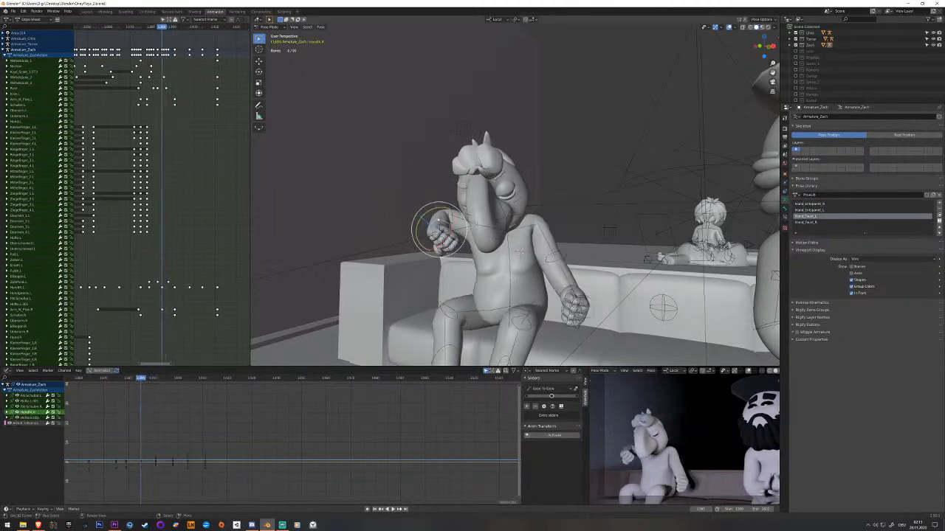
{"action": "middle_click_drag", "start_coordinate": [181, 186], "coordinate": [186, 26]}
{"action": "key", "text": "space"}
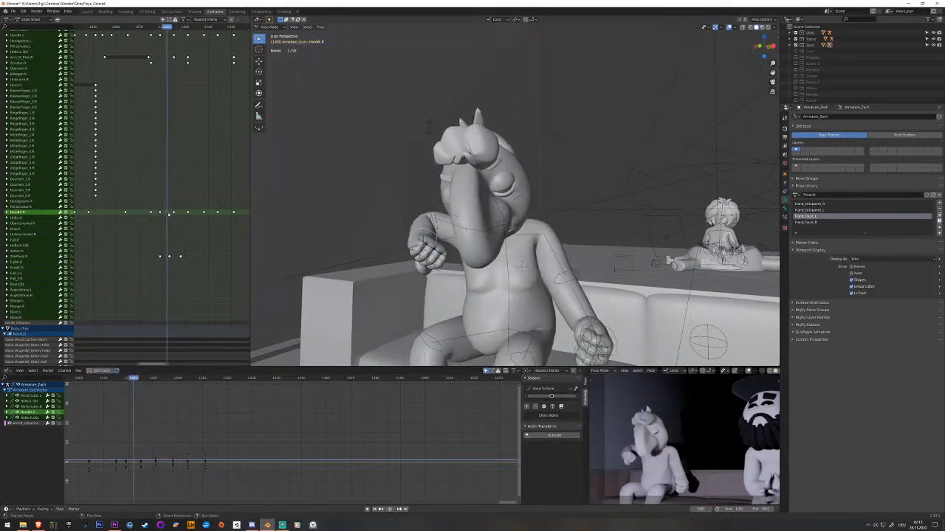
{"action": "key", "text": "space"}
{"action": "left_click_drag", "start_coordinate": [180, 215], "coordinate": [175, 217]}
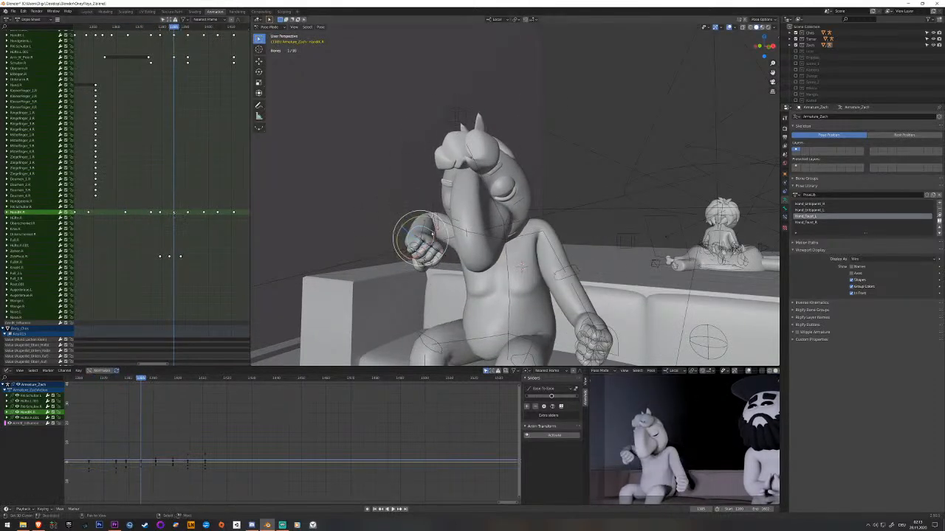
{"action": "left_click", "coordinate": [445, 267]}
{"action": "left_click_drag", "start_coordinate": [424, 254], "coordinate": [423, 254]}
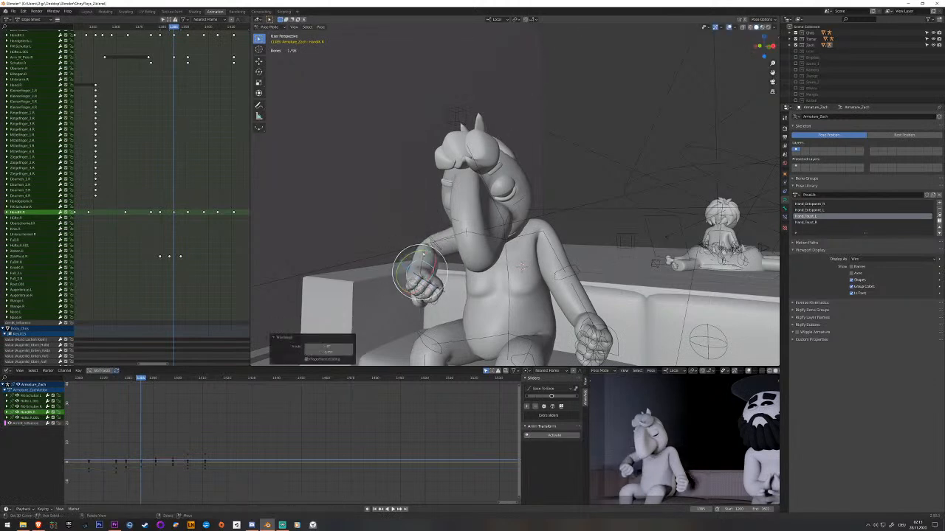
{"action": "key", "text": "ctrl+z"}
{"action": "key", "text": "r"}
{"action": "key", "text": "Return"}
{"action": "key", "text": "i"}
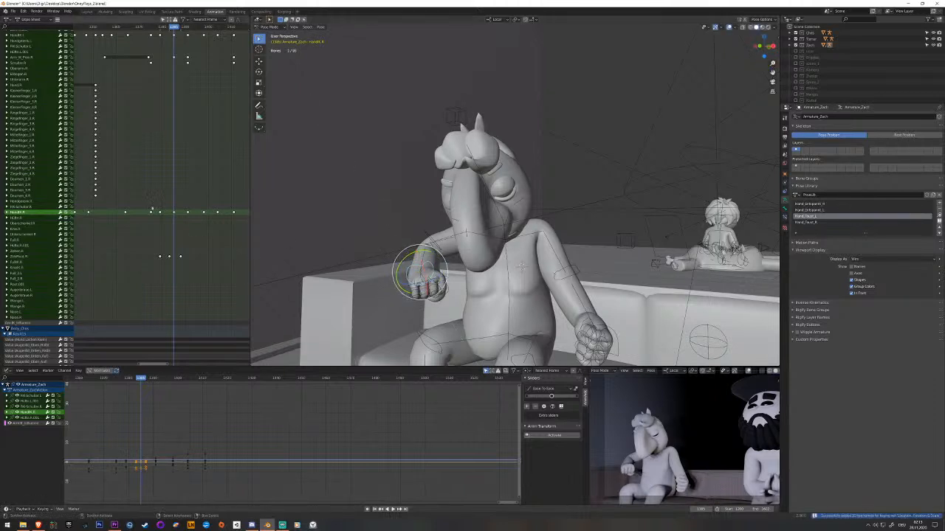
Adjust both hand IK bones along global Z shortly after the raised-arms pose, key them, and play back the result.
{"action": "key", "text": "space"}
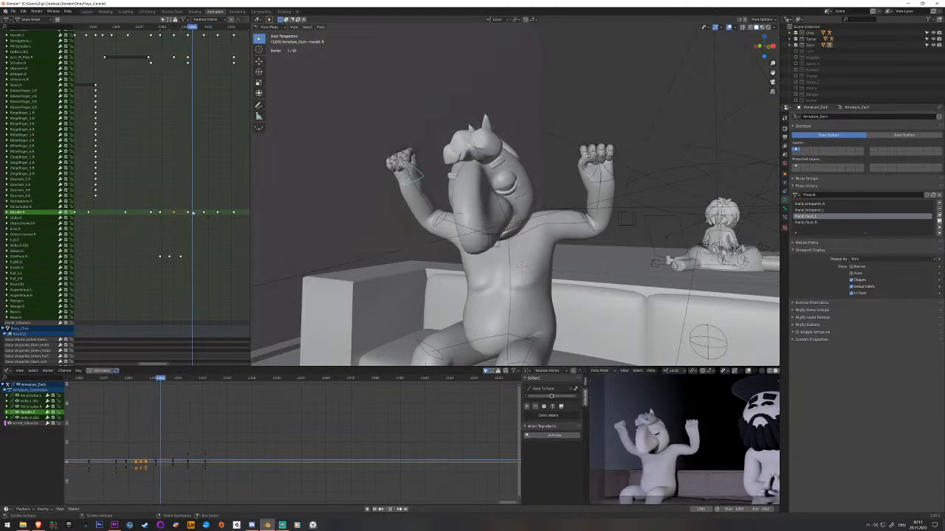
{"action": "key", "text": "space"}
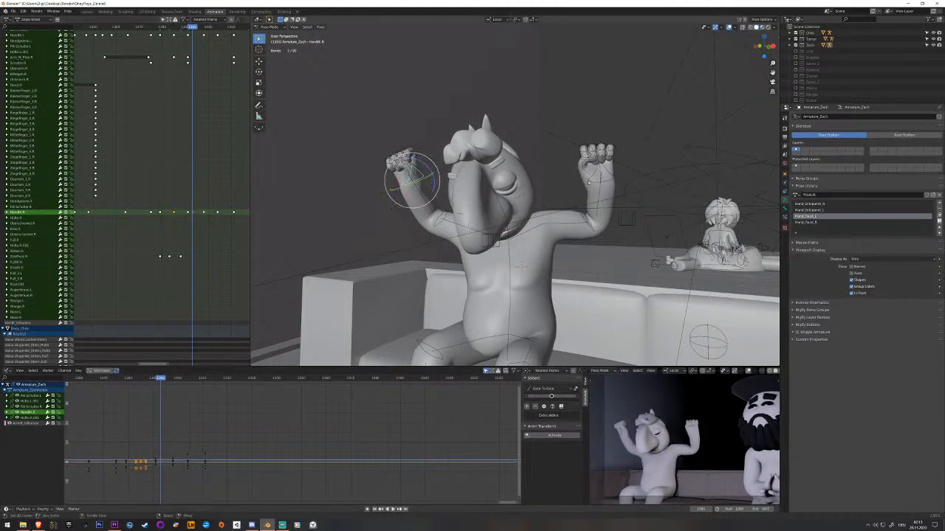
{"action": "left_click", "coordinate": [591, 186]}
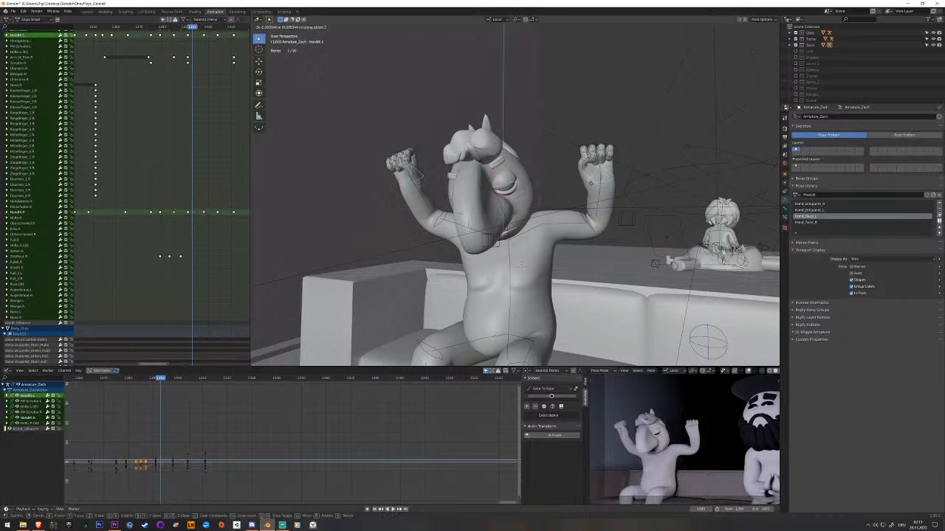
{"action": "left_click", "coordinate": [591, 189]}
{"action": "key", "text": "i"}
{"action": "left_click", "coordinate": [160, 215]}
{"action": "key", "text": "space"}
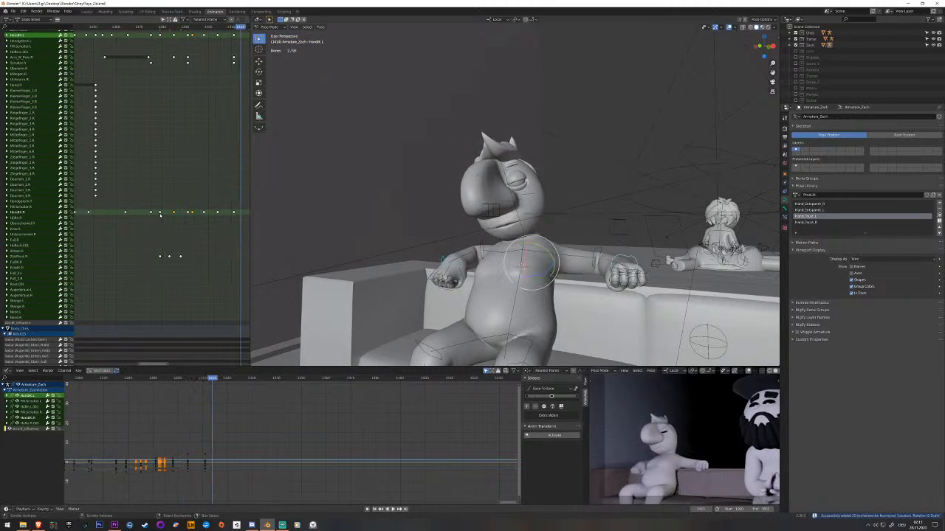
{"action": "key", "text": "Escape"}
Scrub to the raised-arms keyframes, select both hand IK bones, and play back the motion.
{"action": "left_click_drag", "start_coordinate": [162, 215], "coordinate": [187, 213]}
{"action": "middle_click_drag", "start_coordinate": [187, 213], "coordinate": [170, 266]}
{"action": "right_click", "coordinate": [171, 91]}
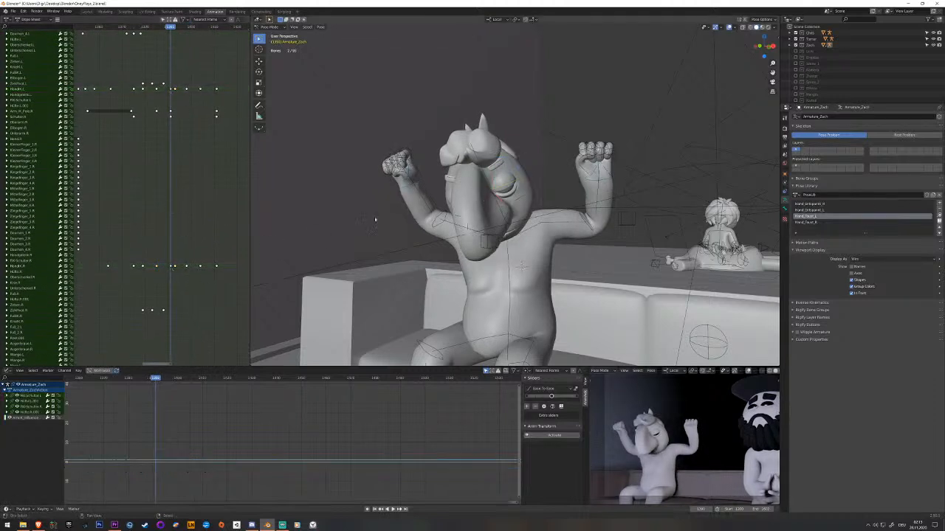
{"action": "left_click", "coordinate": [424, 179]}
{"action": "left_click", "coordinate": [589, 179], "text": "shift"}
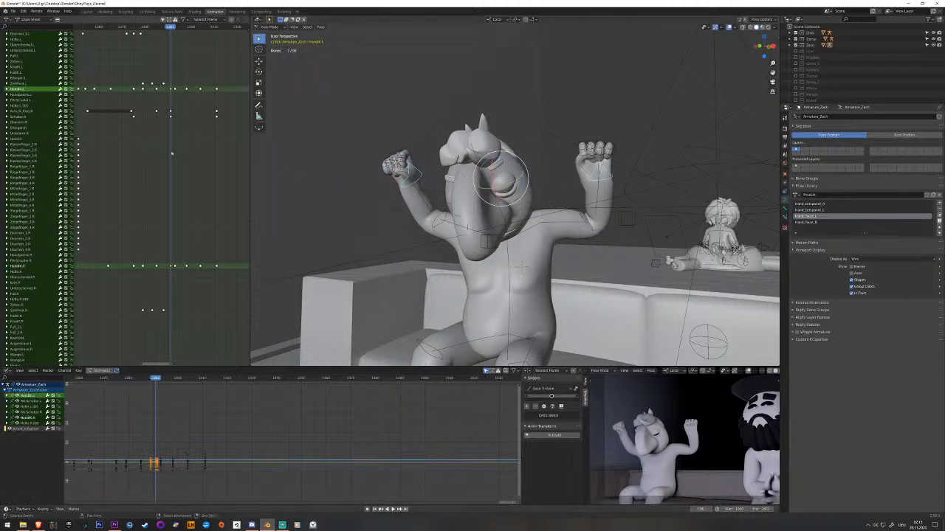
{"action": "key", "text": "space"}
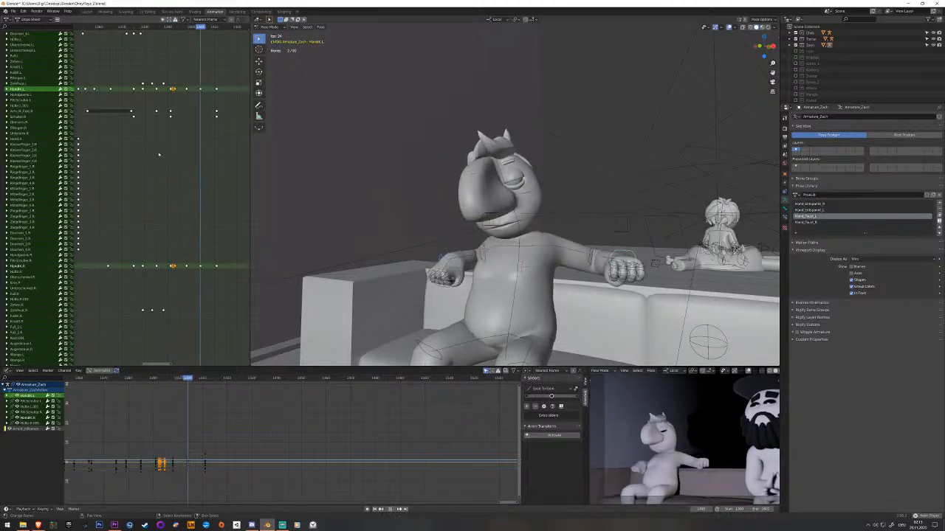
Move the selected hand IK bones along global Z and X just after the raised-arms keyframes, and key them.
{"action": "left_click_drag", "start_coordinate": [175, 153], "coordinate": [175, 152]}
{"action": "middle_click_drag", "start_coordinate": [425, 146], "coordinate": [382, 185]}
{"action": "key", "text": "g"}
{"action": "key", "text": "z"}
{"action": "key", "text": "z"}
{"action": "left_click", "coordinate": [415, 160]}
{"action": "key", "text": "g"}
{"action": "key", "text": "x"}
{"action": "key", "text": "x"}
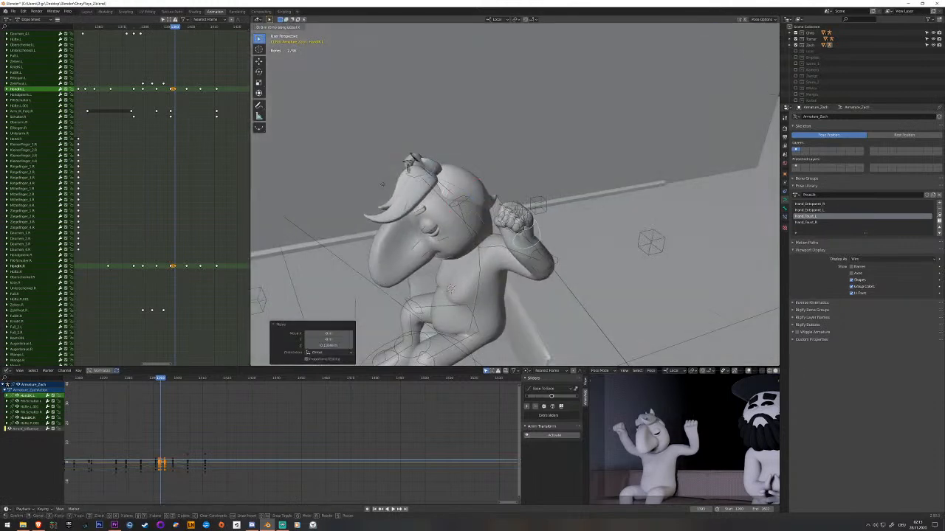
{"action": "left_click", "coordinate": [381, 184]}
{"action": "key", "text": "i"}
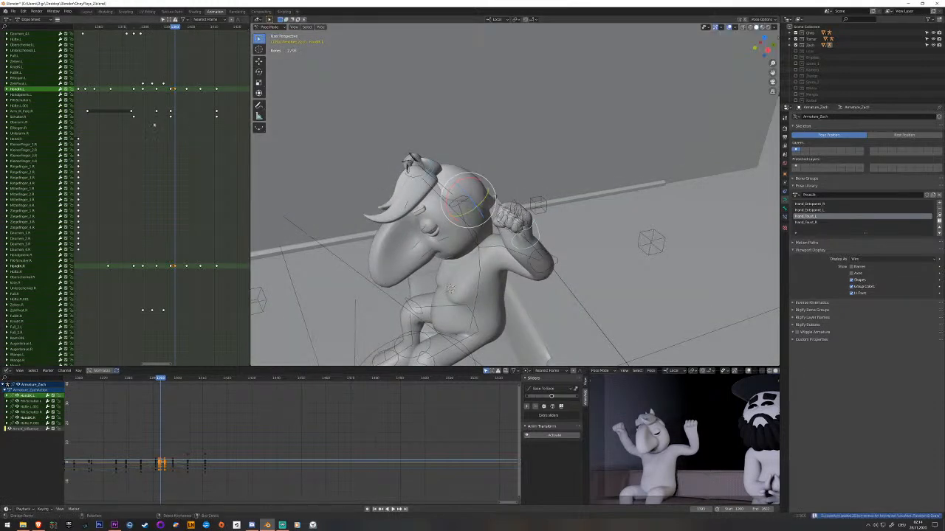
Play back the arm raise, rotate both hand IK bones at the frame just keyed, and re-key them.
{"action": "left_click", "coordinate": [126, 119]}
{"action": "key", "text": "space"}
{"action": "key", "text": "space"}
{"action": "left_click_drag", "start_coordinate": [126, 119], "coordinate": [176, 105]}
{"action": "middle_click_drag", "start_coordinate": [420, 210], "coordinate": [432, 185]}
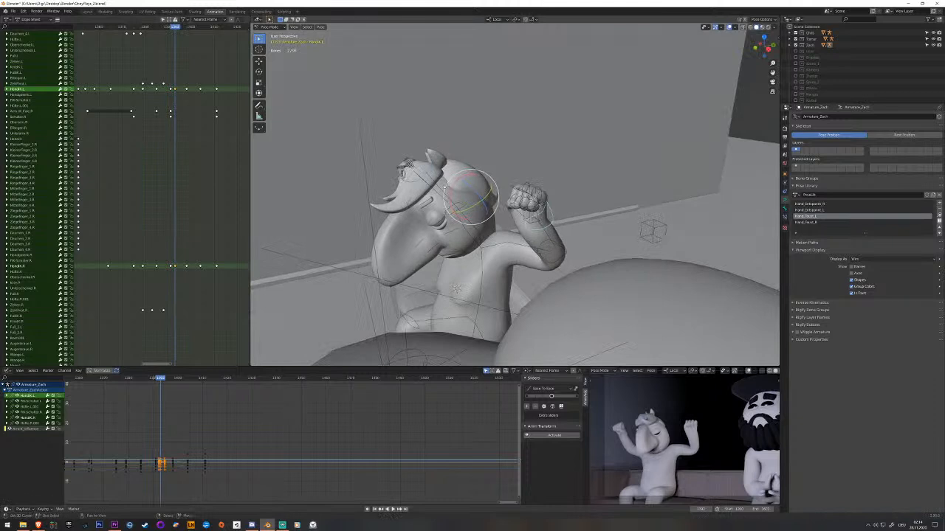
{"action": "key", "text": "r"}
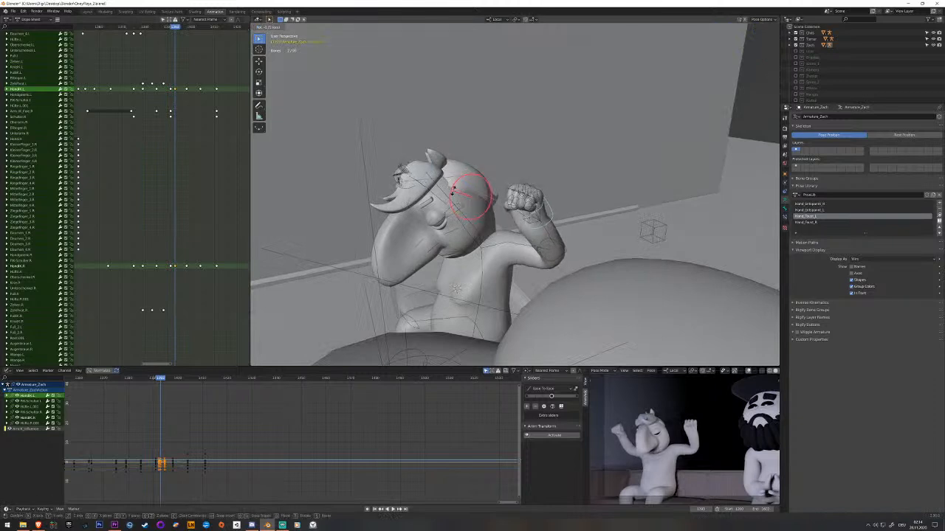
{"action": "left_click", "coordinate": [453, 190]}
{"action": "key", "text": "i"}
{"action": "left_click", "coordinate": [152, 129]}
{"action": "key", "text": "space"}
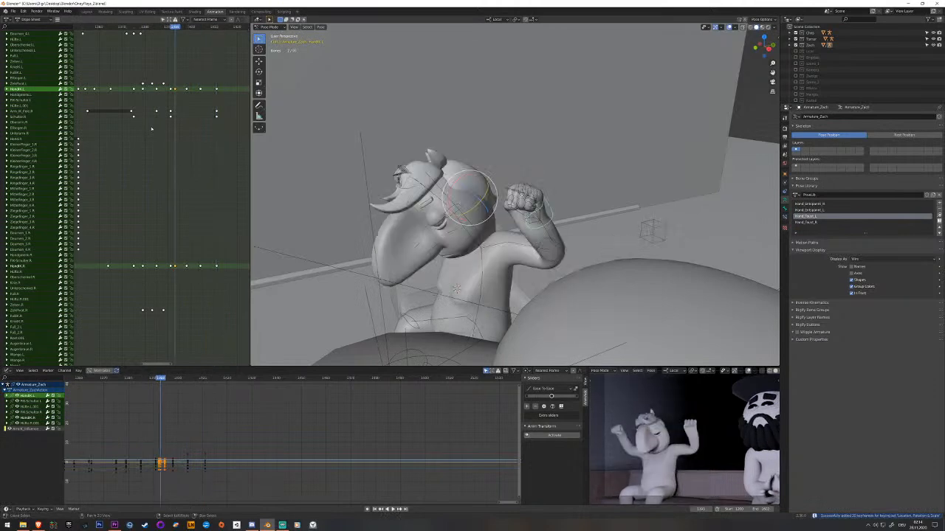
Delete the extra keyframes of both hand IK bones just after the raised-arms pose and save the file.
{"action": "left_click", "coordinate": [175, 88]}
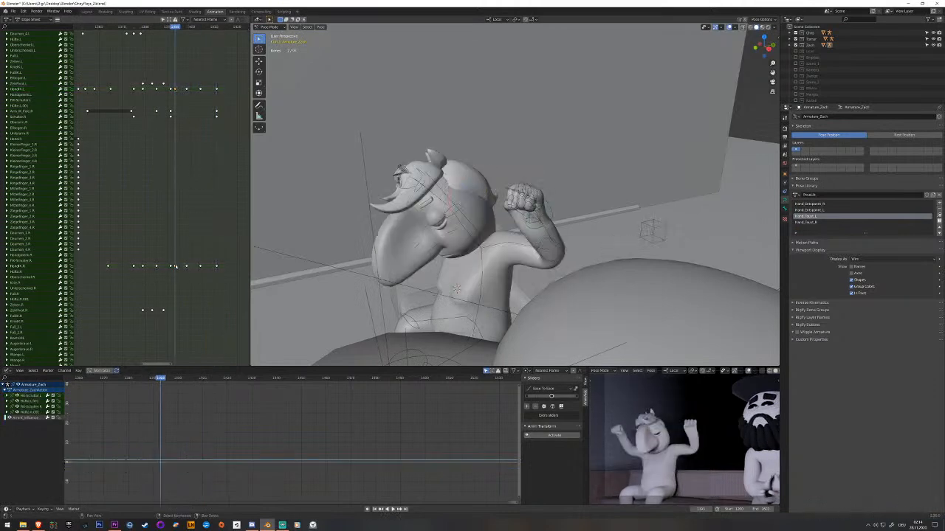
{"action": "left_click", "coordinate": [176, 266]}
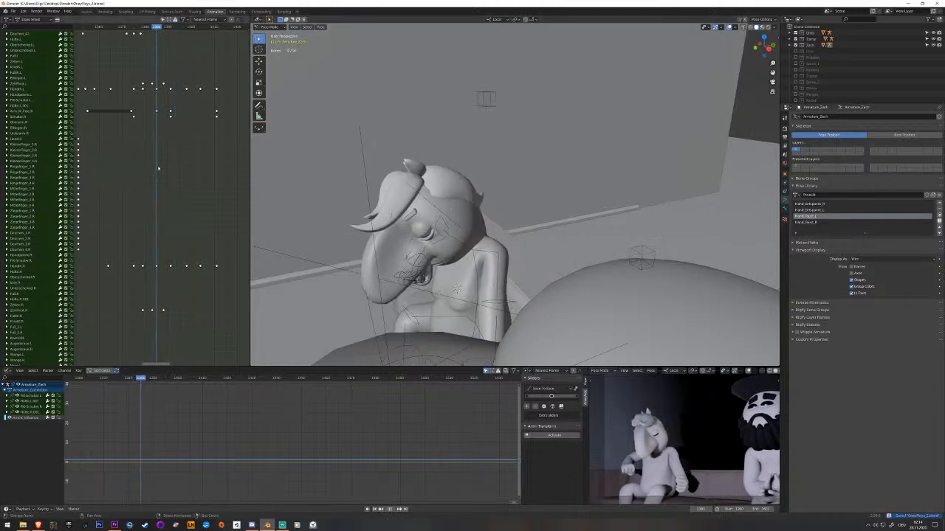
{"action": "key", "text": "ctrl+s"}
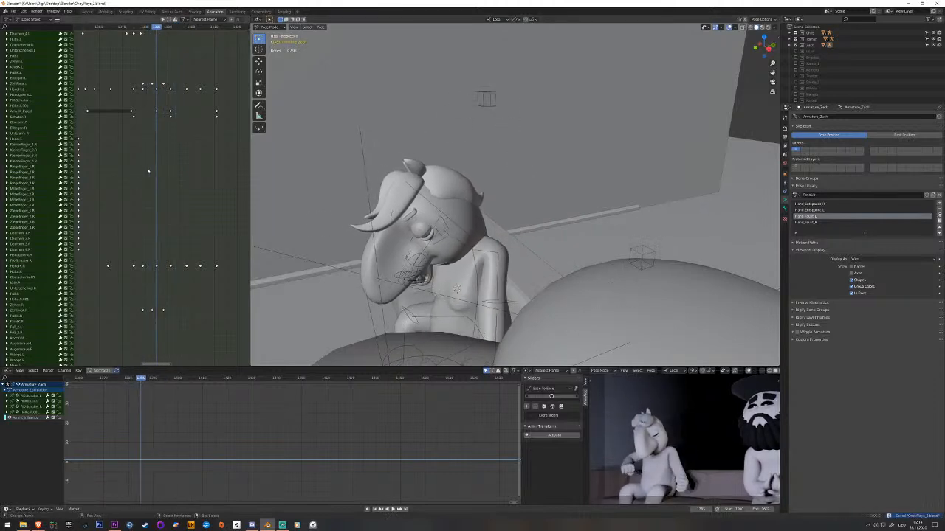
Select all finger bones of the left hand and key their closed fist while the arms go up.
{"action": "left_click_drag", "start_coordinate": [157, 180], "coordinate": [167, 187]}
{"action": "middle_click_drag", "start_coordinate": [510, 244], "coordinate": [529, 234]}
{"action": "key", "text": "c"}
{"action": "mouse_move", "coordinate": [552, 186]}
{"action": "left_mouse_down"}
{"action": "mouse_move", "coordinate": [558, 176]}
{"action": "mouse_move", "coordinate": [571, 193]}
{"action": "left_mouse_up"}
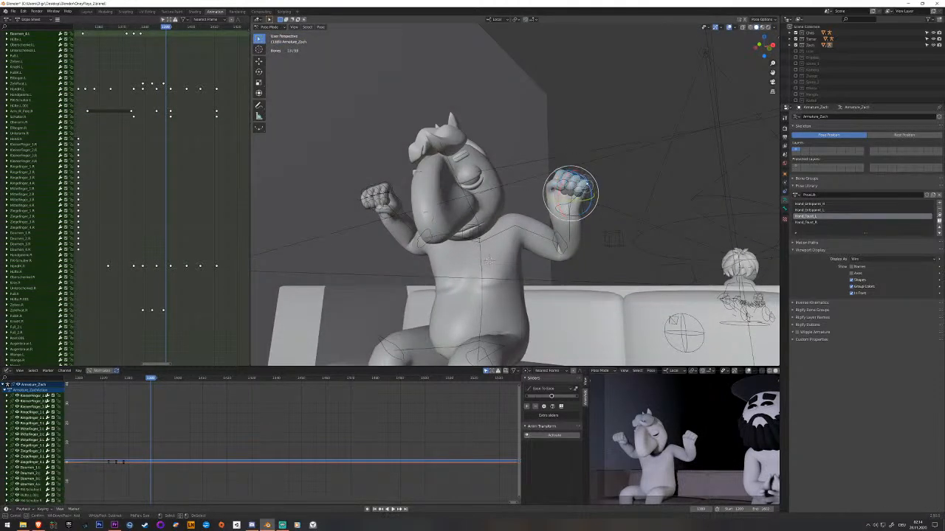
{"action": "scroll", "coordinate": [599, 201], "scroll_direction": "up", "scroll_amount": 3}
{"action": "middle_click_drag", "start_coordinate": [599, 202], "coordinate": [596, 206]}
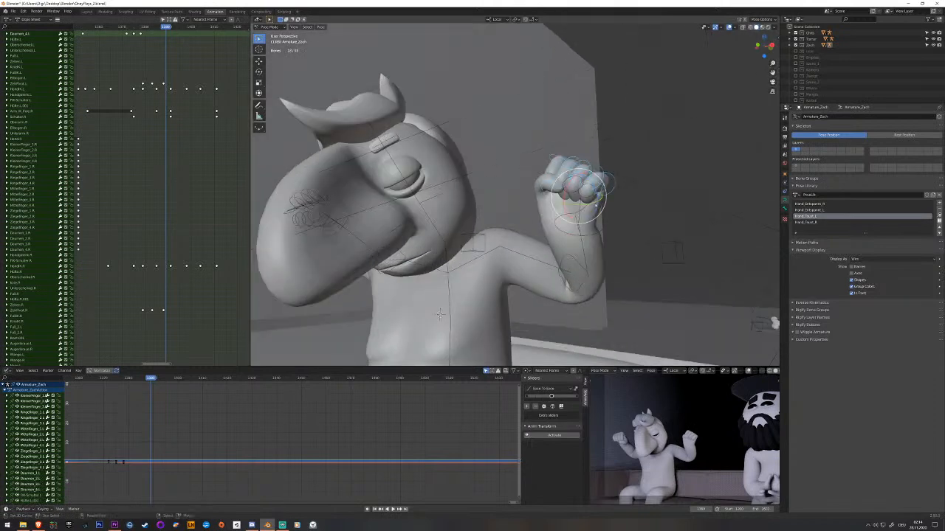
{"action": "middle_click_drag", "start_coordinate": [166, 273], "coordinate": [167, 143]}
{"action": "key", "text": "space"}
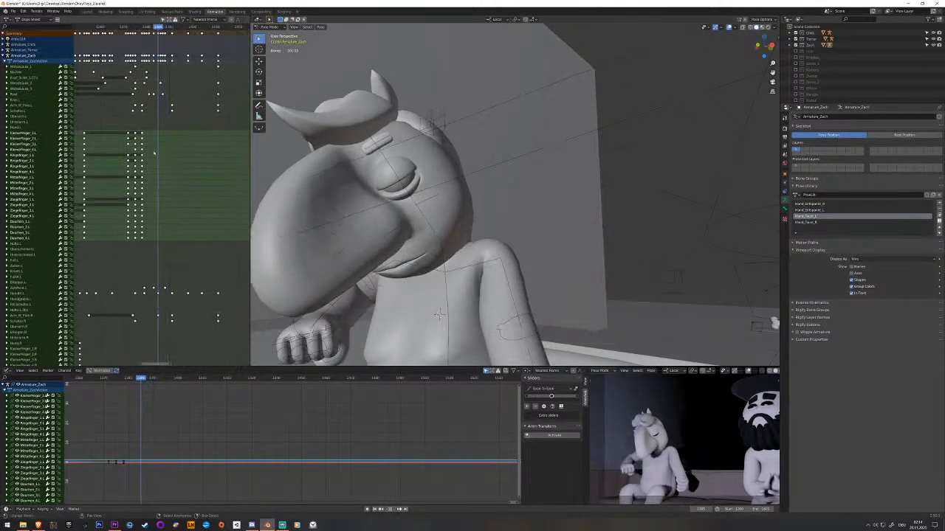
{"action": "left_click_drag", "start_coordinate": [167, 153], "coordinate": [175, 147]}
{"action": "key", "text": "i"}
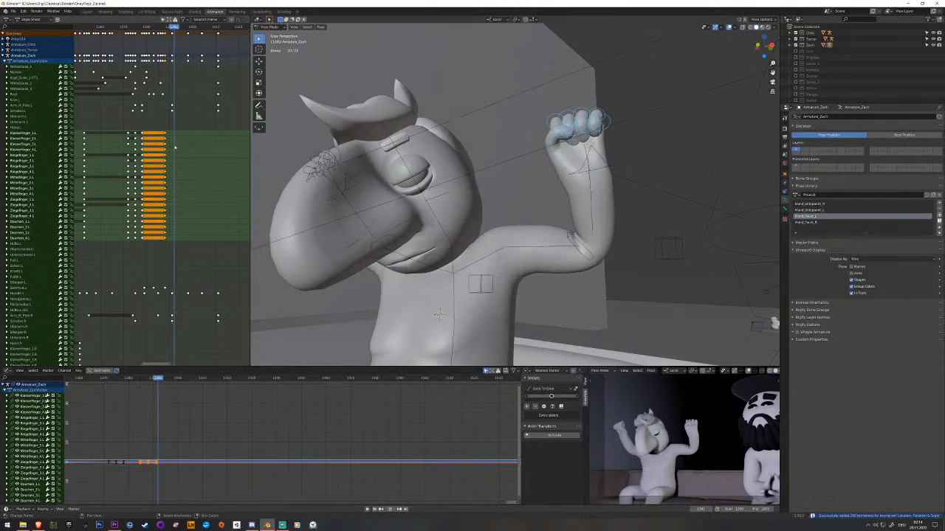
Clear the left finger bones' rotation at the raised-arms pose to open the hand, key it, and play back.
{"action": "key", "text": "alt+r"}
{"action": "key", "text": "i"}
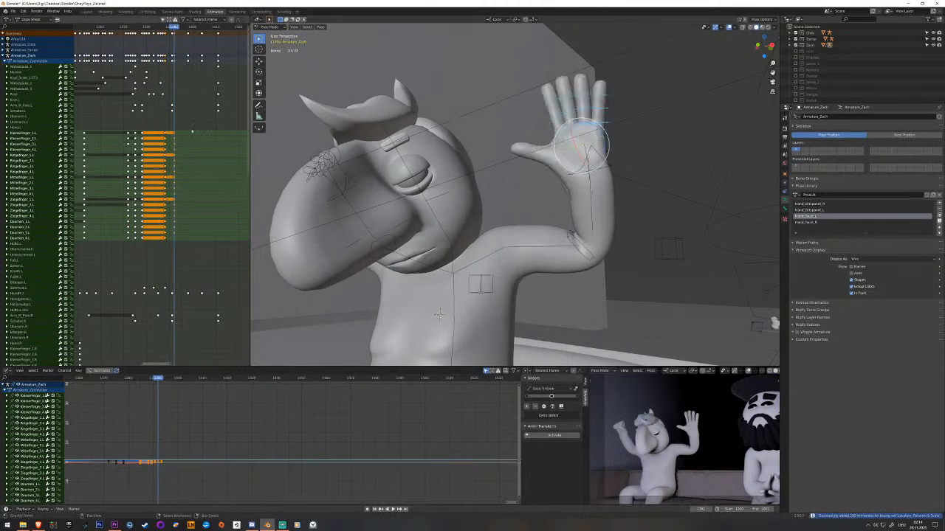
{"action": "key", "text": "space"}
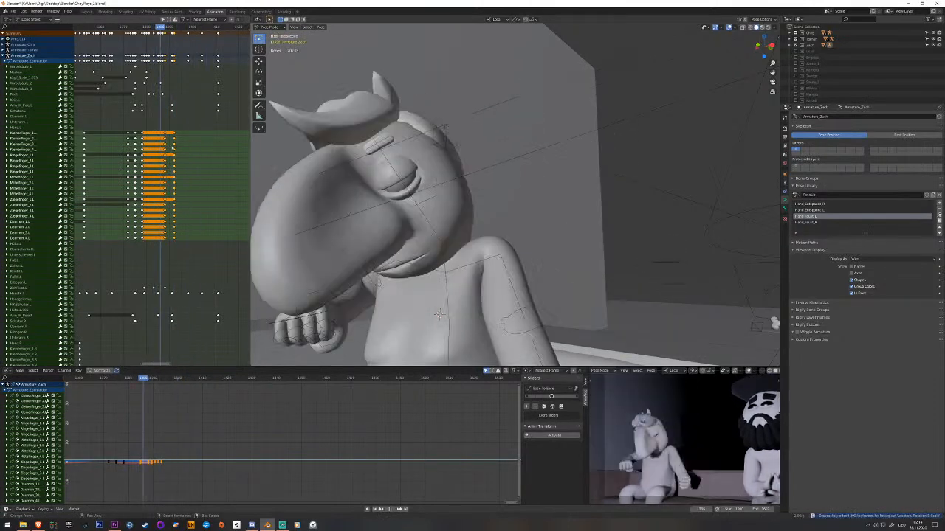
{"action": "key", "text": "Escape"}
Shift the left fingers' closed-fist and open-hand keyframes slightly earlier and scrub through the arm raise.
{"action": "left_click", "coordinate": [180, 134]}
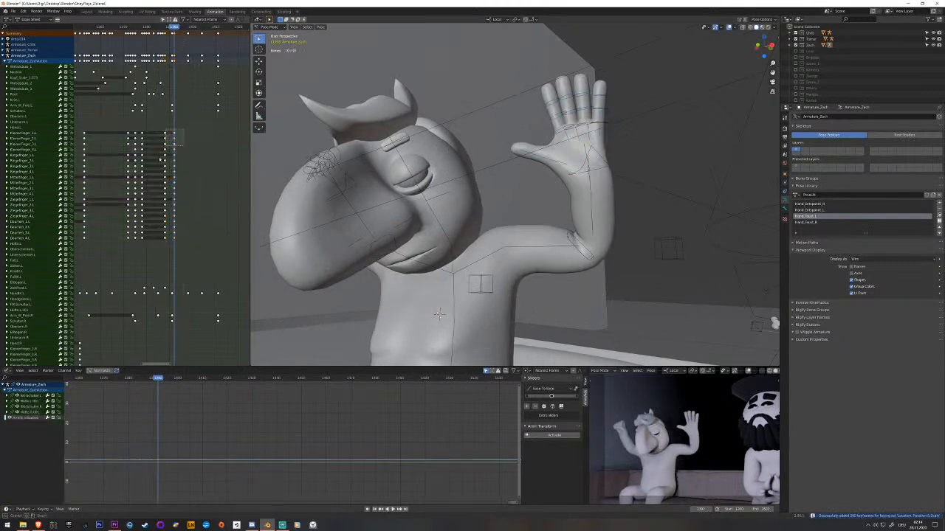
{"action": "left_click_drag", "start_coordinate": [161, 245], "coordinate": [142, 242]}
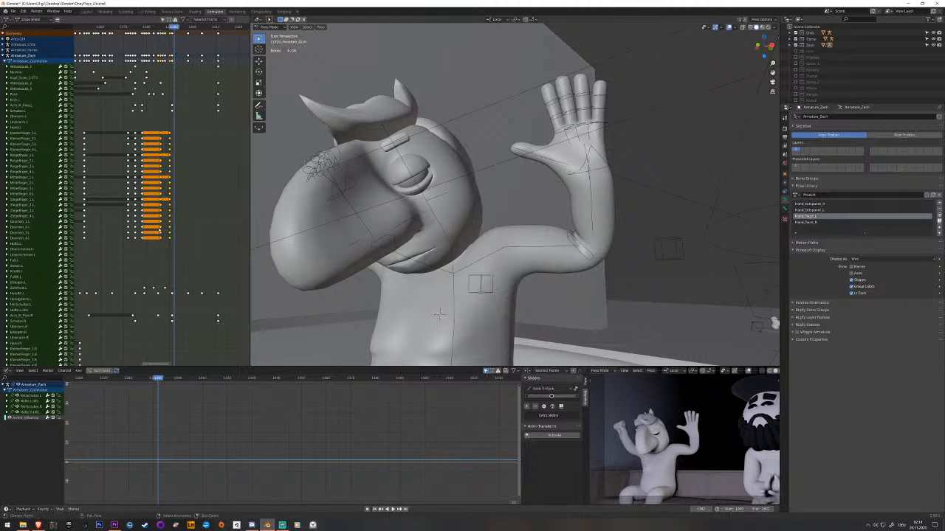
{"action": "scroll", "coordinate": [157, 229], "scroll_direction": "up", "scroll_amount": 10, "text": "alt"}
{"action": "scroll", "coordinate": [153, 224], "scroll_direction": "down", "scroll_amount": 20, "text": "alt"}
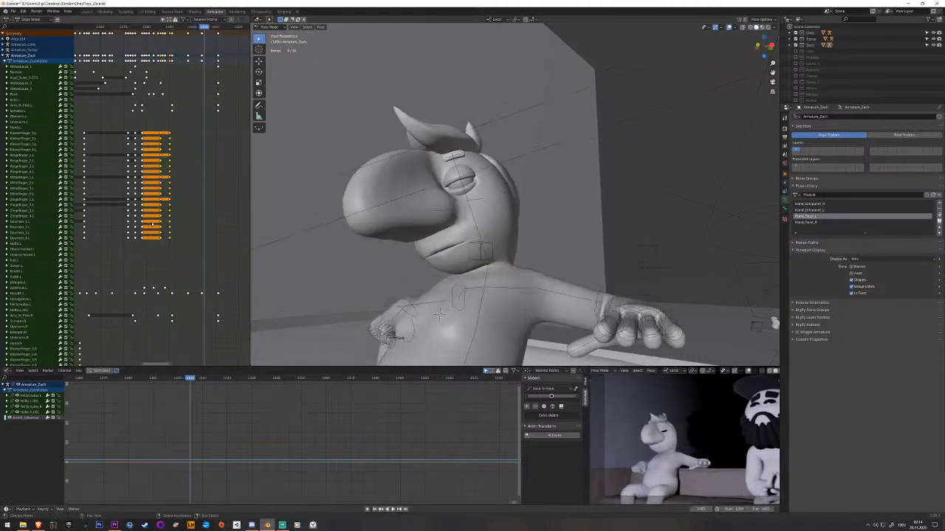
{"action": "scroll", "coordinate": [163, 221], "scroll_direction": "up", "scroll_amount": 14, "text": "alt"}
{"action": "scroll", "coordinate": [173, 221], "scroll_direction": "up", "scroll_amount": 3, "text": "alt"}
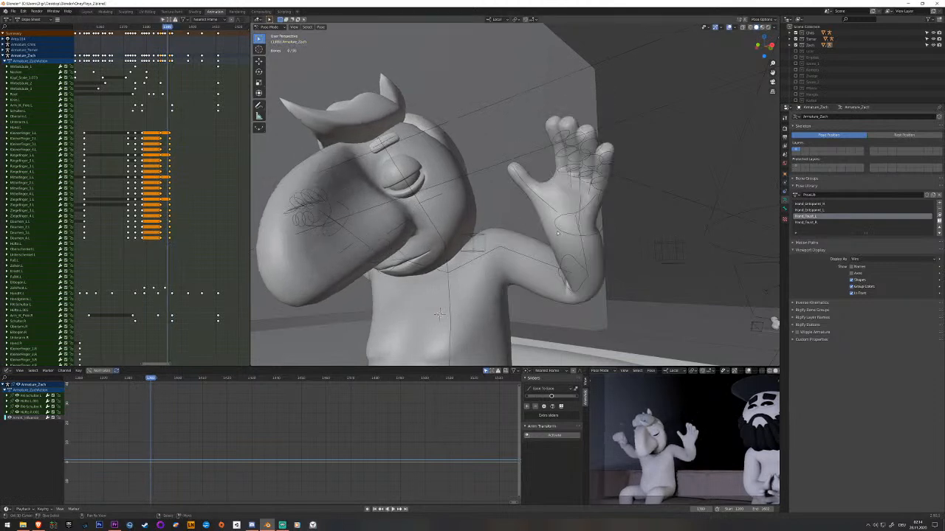
Rotate the left hand IK bone while the arm is going up, key it, and play back the motion.
{"action": "left_click", "coordinate": [559, 234]}
{"action": "left_click_drag", "start_coordinate": [570, 214], "coordinate": [560, 237]}
{"action": "key", "text": "i"}
{"action": "left_click_drag", "start_coordinate": [166, 295], "coordinate": [161, 294]}
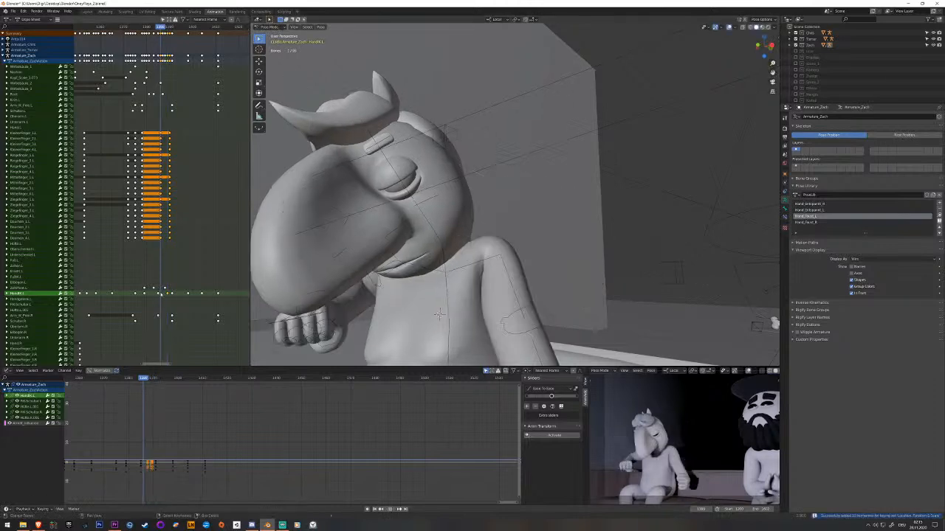
{"action": "key", "text": "space"}
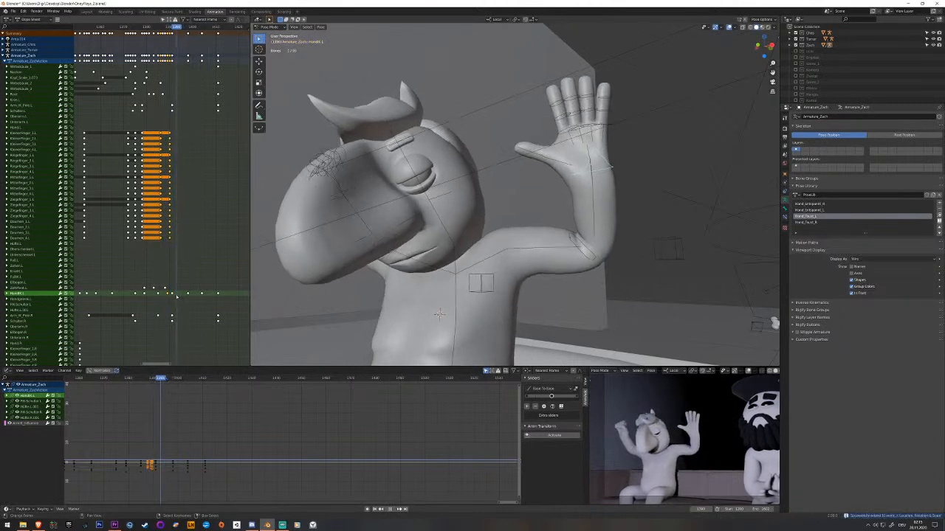
{"action": "key", "text": "space"}
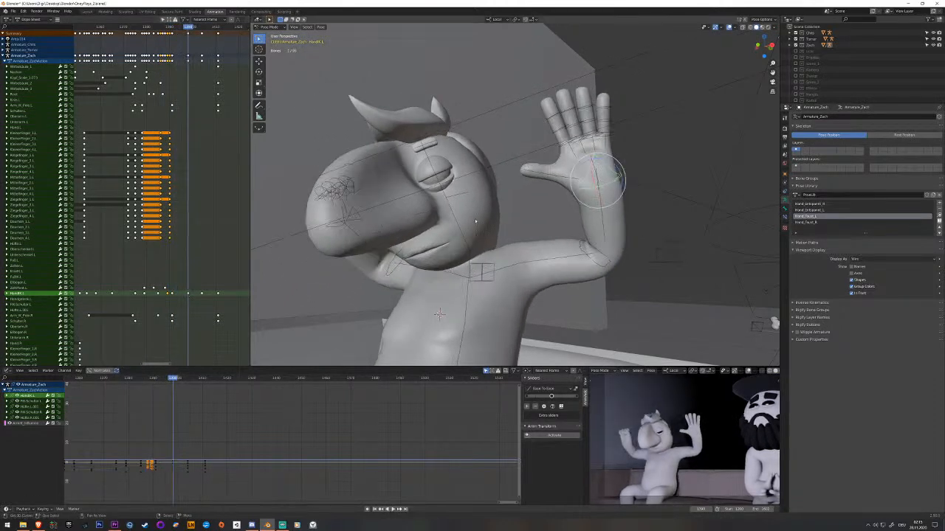
Rotate the left hand IK bone at its keyframe following the raised-arms pose, key it, and play back.
{"action": "middle_click_drag", "start_coordinate": [595, 172], "coordinate": [558, 187]}
{"action": "left_click_drag", "start_coordinate": [563, 186], "coordinate": [576, 171]}
{"action": "key", "text": "i"}
{"action": "key", "text": "space"}
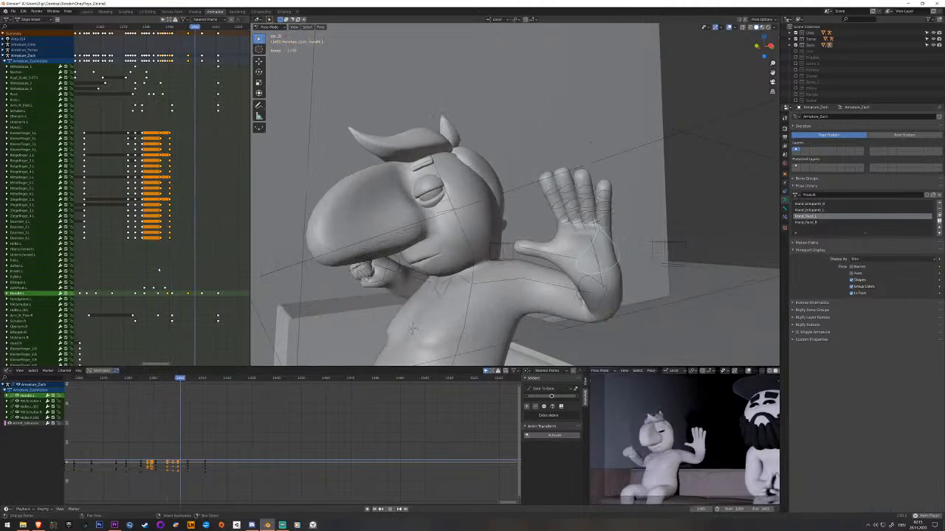
Spread the left index finger outward by rotating its base bone at the open-hand keyframe, and key it.
{"action": "key", "text": "Escape"}
{"action": "middle_click_drag", "start_coordinate": [542, 193], "coordinate": [574, 160]}
{"action": "scroll", "coordinate": [610, 191], "scroll_direction": "up", "scroll_amount": 2}
{"action": "left_click", "coordinate": [585, 155]}
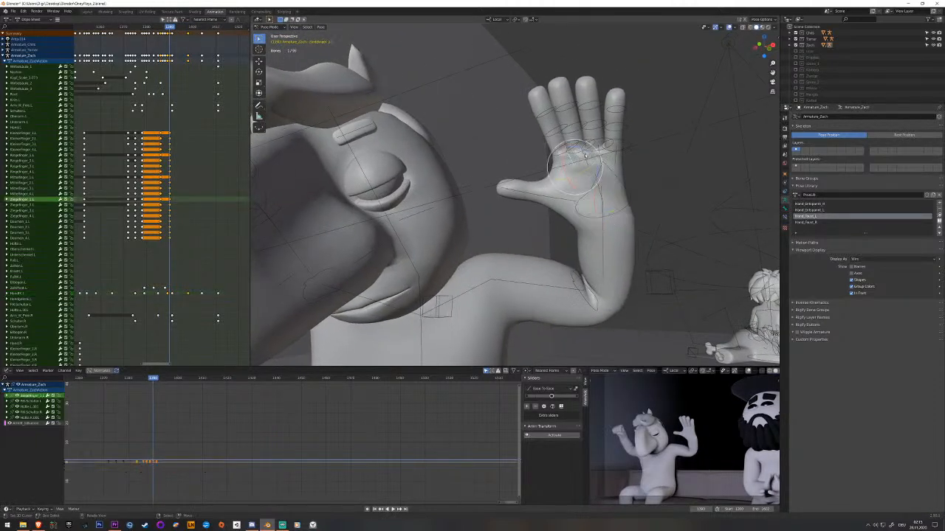
{"action": "left_click_drag", "start_coordinate": [583, 150], "coordinate": [609, 145]}
{"action": "key", "text": "i"}
Spread the left hand's other fingers by rotating their base bones at the open-hand keyframe, and key them.
{"action": "left_click", "coordinate": [621, 157]}
{"action": "left_click", "coordinate": [604, 152]}
{"action": "key", "text": "ctrl+z"}
{"action": "key", "text": "i"}
{"action": "left_click", "coordinate": [586, 161]}
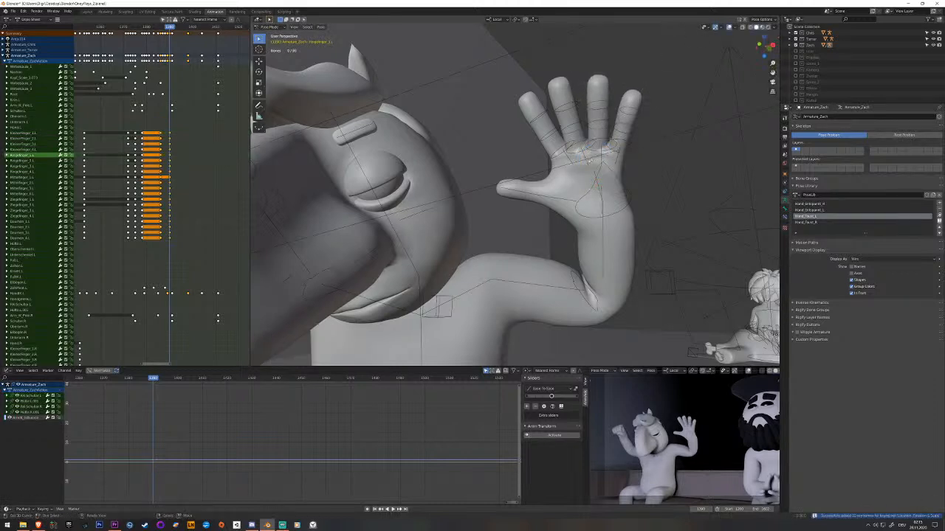
{"action": "left_click", "coordinate": [597, 146]}
{"action": "key", "text": "i"}
{"action": "middle_click_drag", "start_coordinate": [597, 147], "coordinate": [595, 174]}
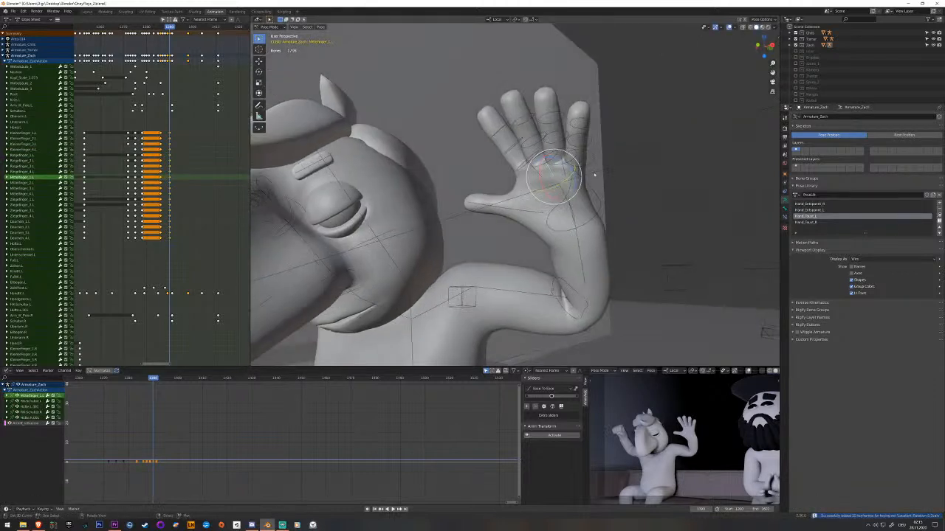
{"action": "scroll", "coordinate": [594, 177], "scroll_direction": "down", "scroll_amount": 2}
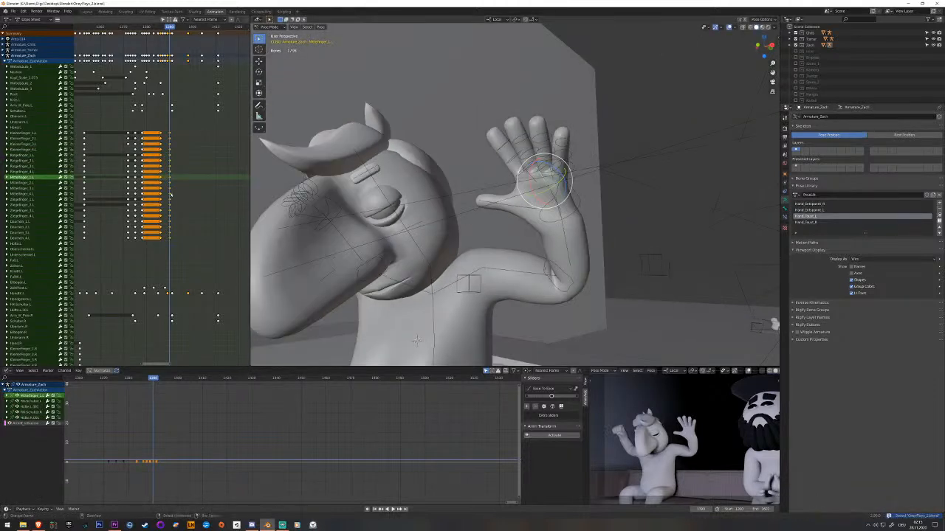
Copy the spread-finger keyframes of all left finger bones, paste them before the arm comes down, and play back.
{"action": "left_click", "coordinate": [145, 153]}
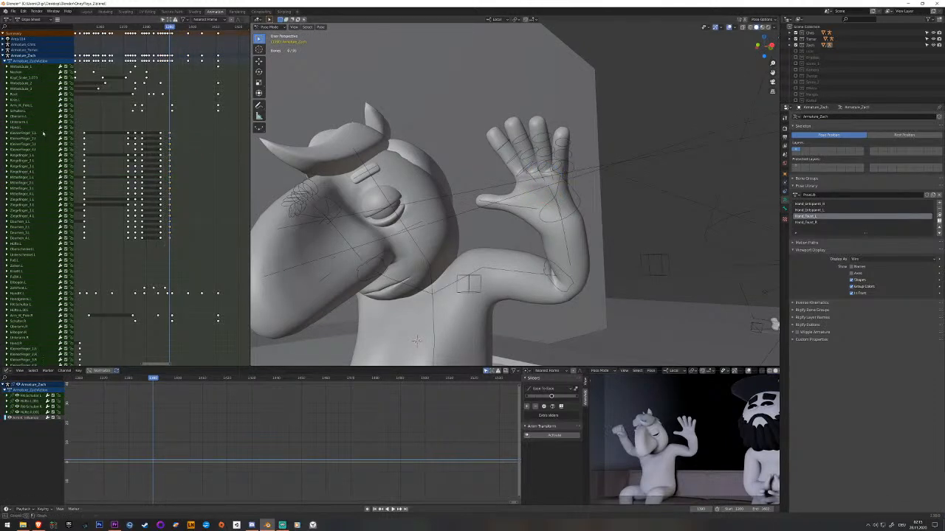
{"action": "left_click_drag", "start_coordinate": [24, 238], "coordinate": [25, 239]}
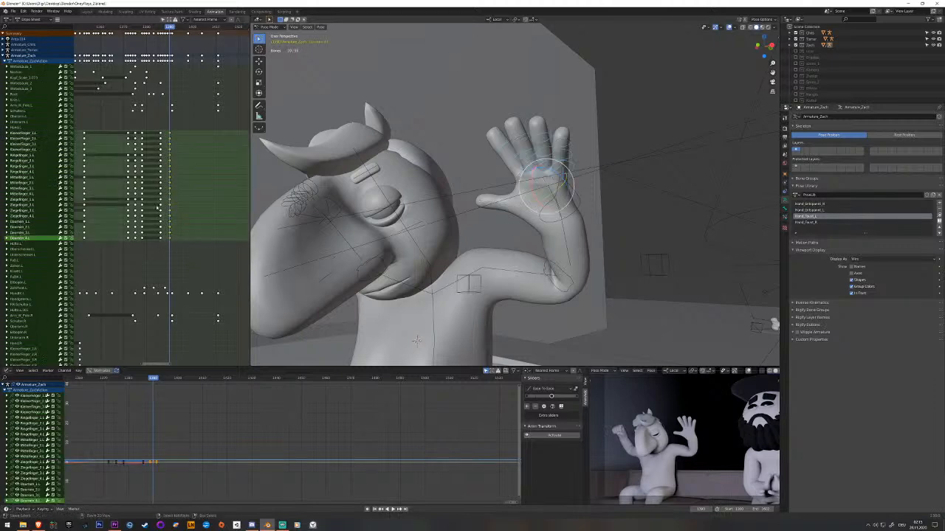
{"action": "mouse_move", "coordinate": [175, 208]}
{"action": "left_mouse_down"}
{"action": "mouse_move", "coordinate": [197, 209]}
{"action": "mouse_move", "coordinate": [168, 214]}
{"action": "left_mouse_up"}
{"action": "key", "text": "ctrl+v"}
{"action": "key", "text": "space"}
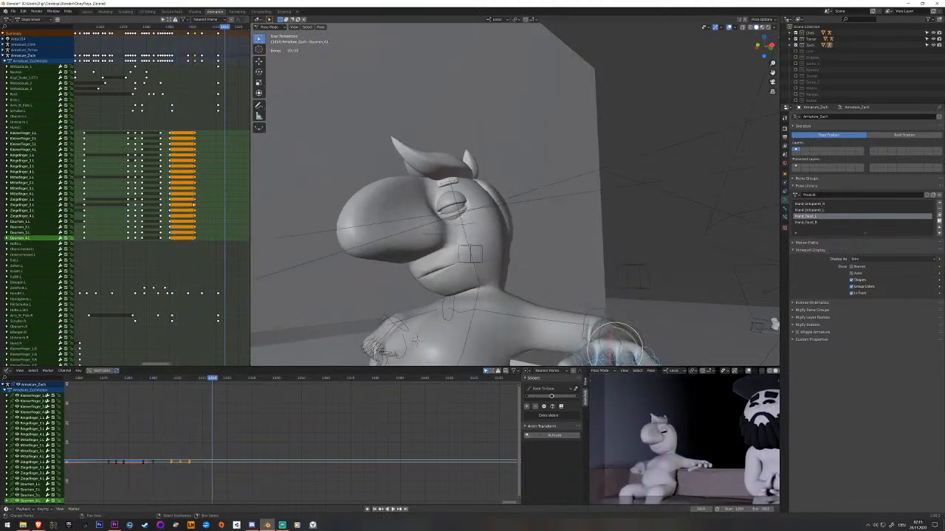
Apply the Hand_Faust_L library pose to the left fingers as the arm settles on the couch, key it, and play back.
{"action": "left_click", "coordinate": [206, 204]}
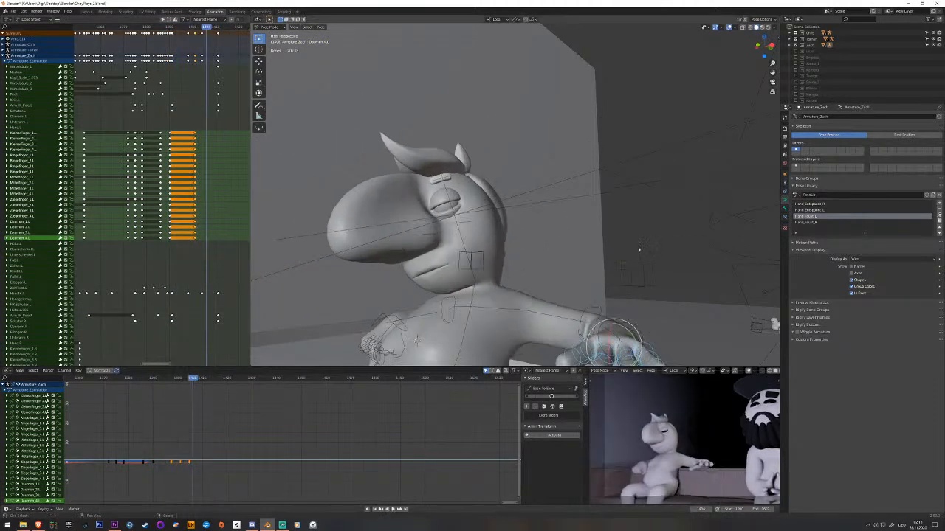
{"action": "middle_click_drag", "start_coordinate": [653, 254], "coordinate": [595, 170], "text": "shift"}
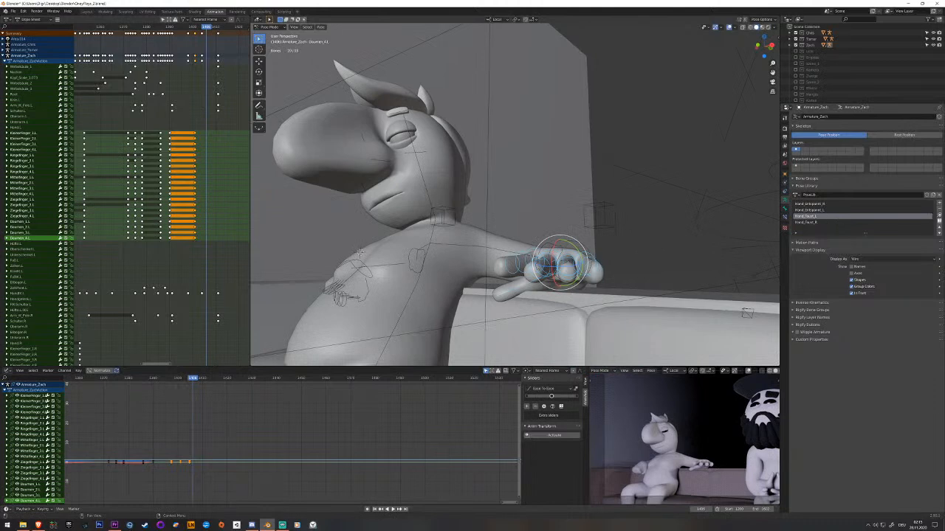
{"action": "left_click", "coordinate": [939, 216]}
{"action": "key", "text": "i"}
{"action": "left_click_drag", "start_coordinate": [207, 212], "coordinate": [189, 208]}
{"action": "key", "text": "space"}
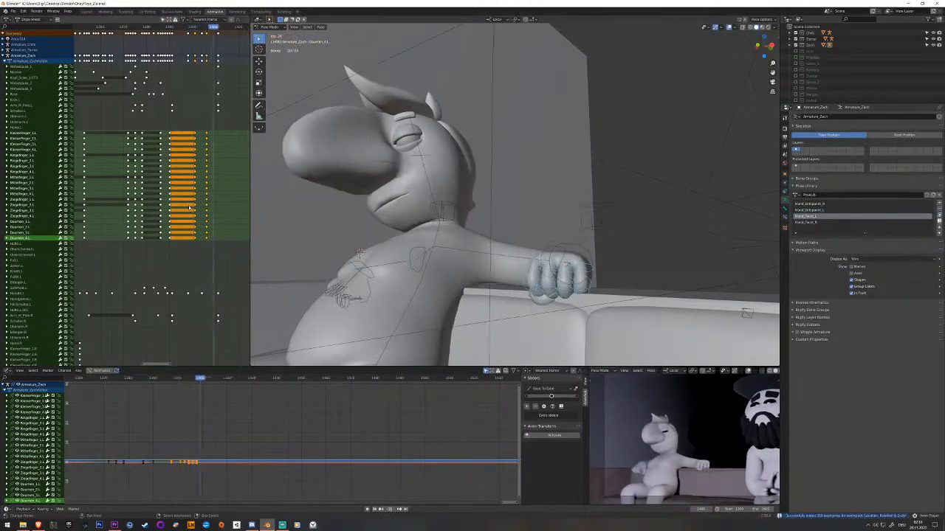
{"action": "key", "text": "space"}
{"action": "left_click", "coordinate": [171, 210]}
{"action": "key", "text": "space"}
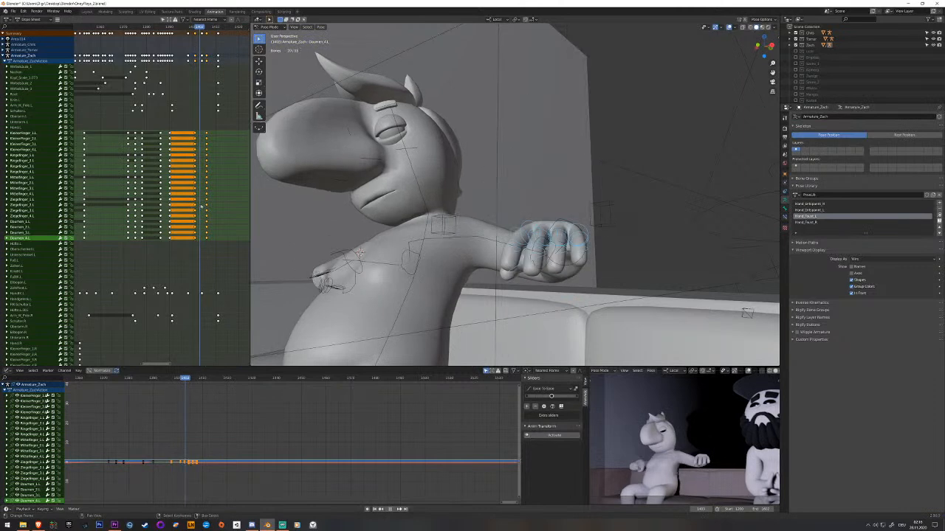
{"action": "key", "text": "space"}
Shift the left fingers' final fist keyframes slightly earlier, play back the result, and save the file.
{"action": "right_click", "coordinate": [203, 208]}
{"action": "key", "text": "b"}
{"action": "left_click_drag", "start_coordinate": [213, 130], "coordinate": [208, 196]}
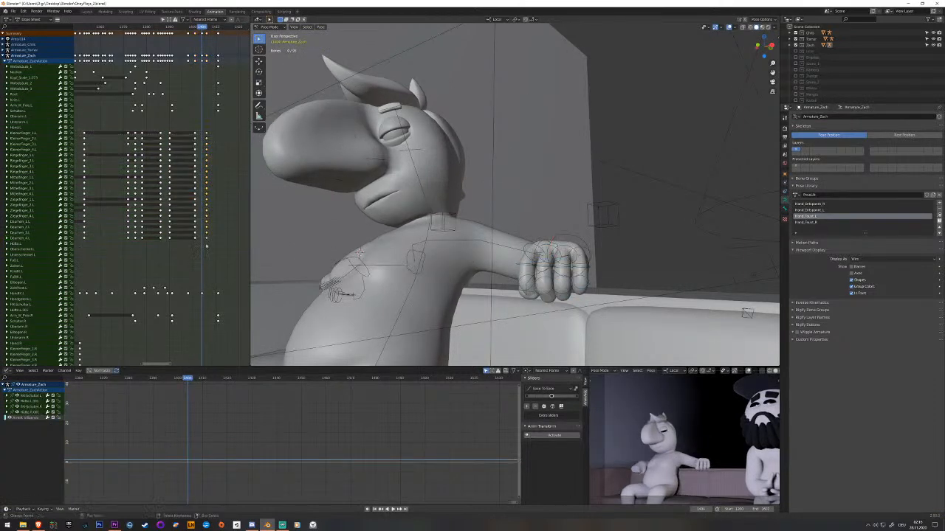
{"action": "key", "text": "g"}
{"action": "left_click", "coordinate": [200, 243]}
{"action": "left_click", "coordinate": [177, 237]}
{"action": "key", "text": "space"}
{"action": "key", "text": "ctrl+s"}
Move the left fingers' last open-hand keyframes and final fist keyframes together to later frames.
{"action": "left_click_drag", "start_coordinate": [177, 237], "coordinate": [215, 261]}
{"action": "key", "text": "g"}
{"action": "left_click", "coordinate": [220, 230]}
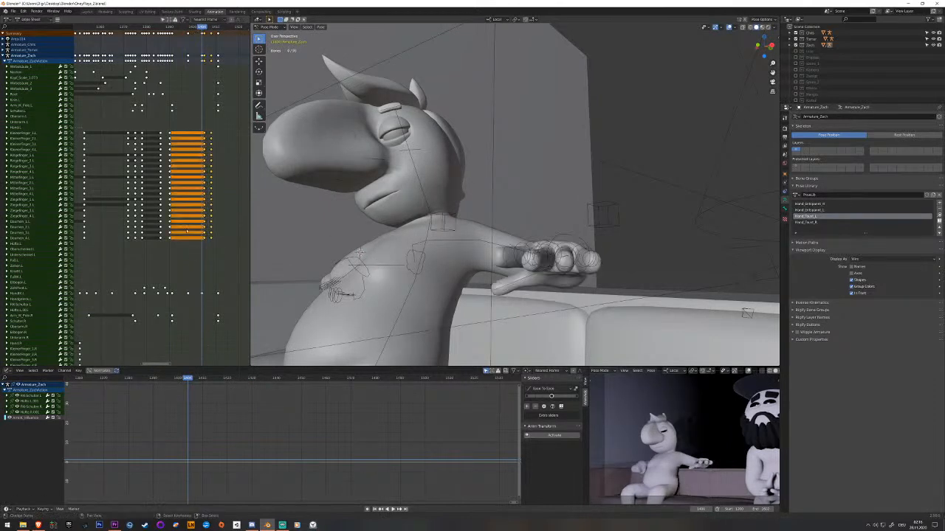
Move the left fingers' last open-hand keyframes slightly earlier, play back the arm coming down, and save the file.
{"action": "key", "text": "space"}
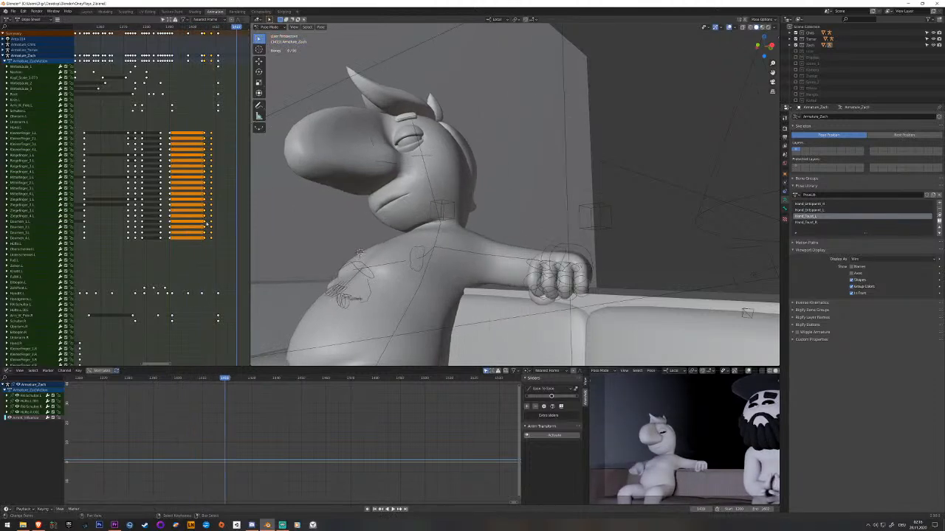
{"action": "key", "text": "alt+a"}
{"action": "key", "text": "b"}
{"action": "left_click_drag", "start_coordinate": [198, 125], "coordinate": [207, 249]}
{"action": "key", "text": "g"}
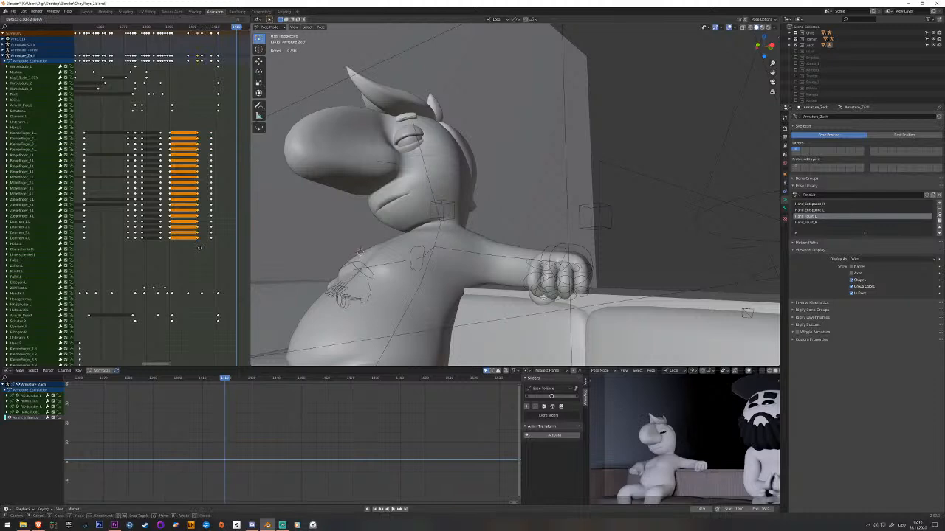
{"action": "left_click", "coordinate": [199, 248]}
{"action": "key", "text": "space"}
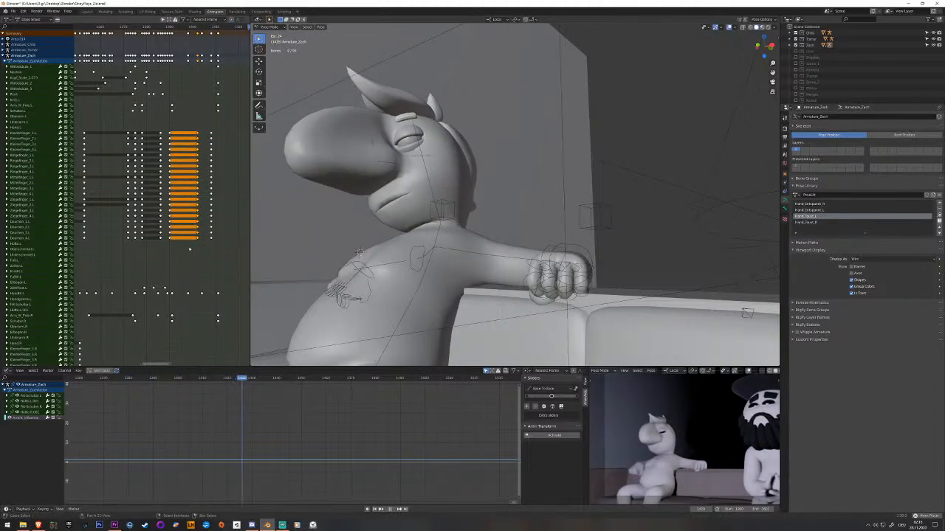
{"action": "key", "text": "ctrl+s"}
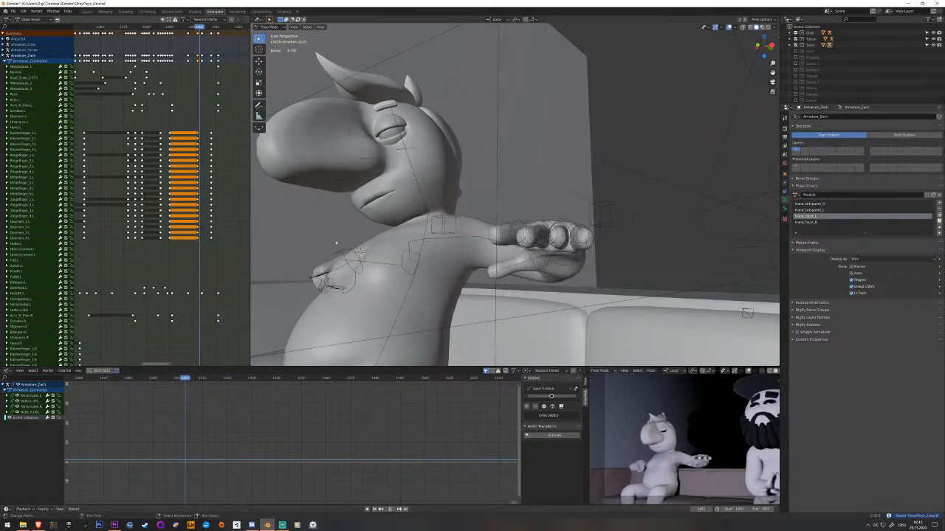
Rotate the left hand bone one frame further as the arm nears the couch, key it, play back, and save.
{"action": "left_click", "coordinate": [209, 295]}
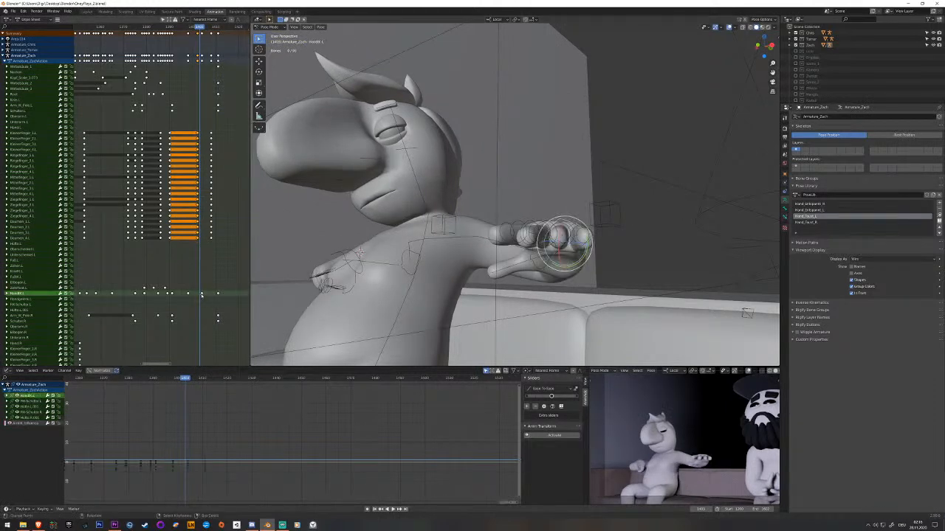
{"action": "key", "text": "Right"}
{"action": "middle_click_drag", "start_coordinate": [583, 254], "coordinate": [519, 280]}
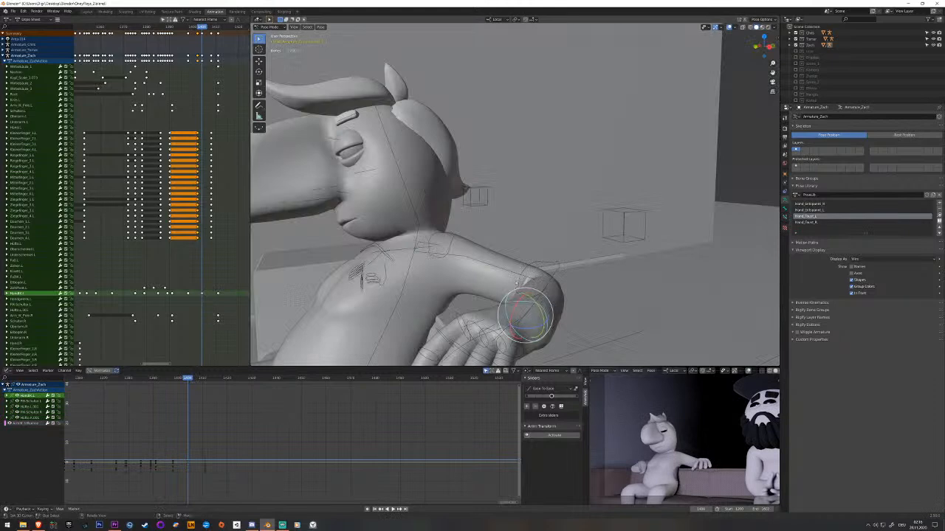
{"action": "left_click_drag", "start_coordinate": [514, 307], "coordinate": [525, 295]}
{"action": "key", "text": "i"}
{"action": "key", "text": "space"}
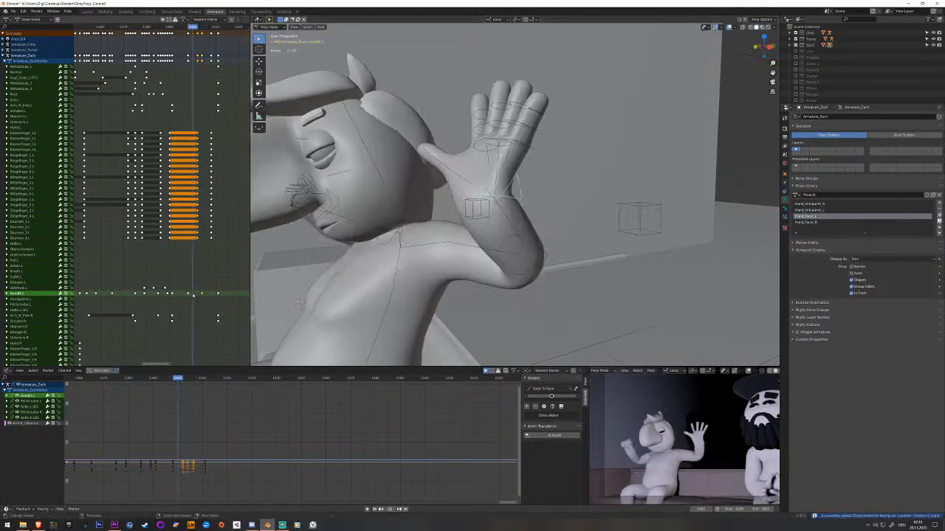
{"action": "key", "text": "Escape"}
{"action": "key", "text": "ctrl+s"}
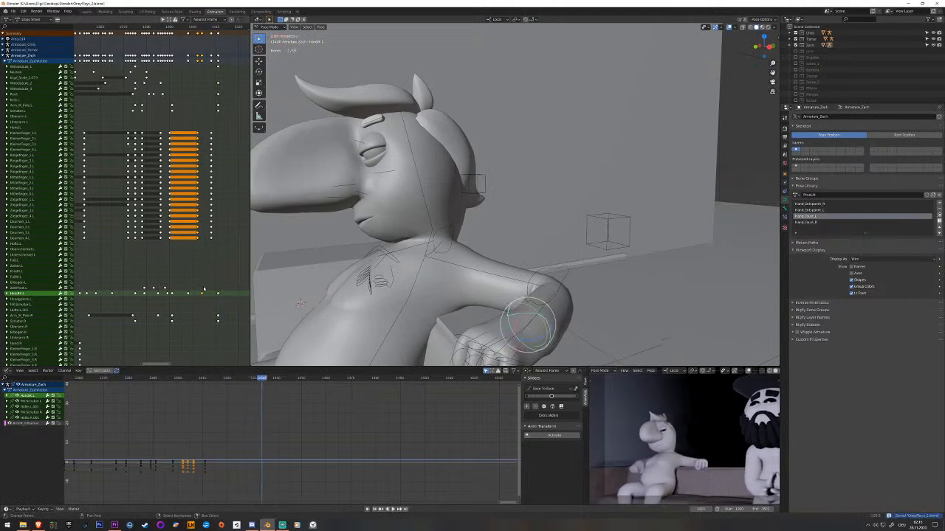
Scrub and replay the left arm's descent to examine how the hand settles on the couch, saving the file along the way.
{"action": "left_click_drag", "start_coordinate": [211, 289], "coordinate": [225, 293]}
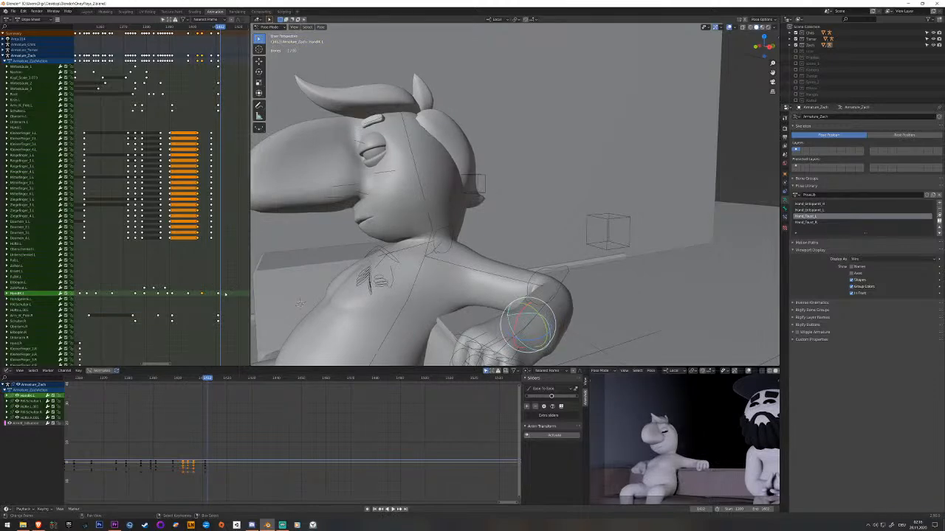
{"action": "mouse_move", "coordinate": [209, 294]}
{"action": "left_mouse_down"}
{"action": "mouse_move", "coordinate": [187, 293]}
{"action": "mouse_move", "coordinate": [217, 293]}
{"action": "left_mouse_up"}
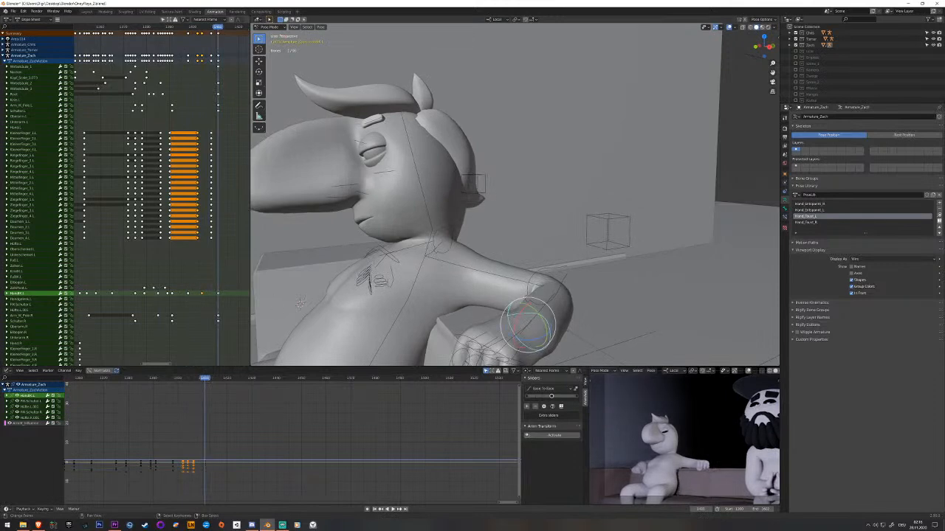
{"action": "middle_click_drag", "start_coordinate": [533, 332], "coordinate": [584, 322]}
{"action": "key", "text": "ctrl+s"}
{"action": "left_click", "coordinate": [166, 270]}
{"action": "key", "text": "space"}
{"action": "left_click", "coordinate": [166, 270]}
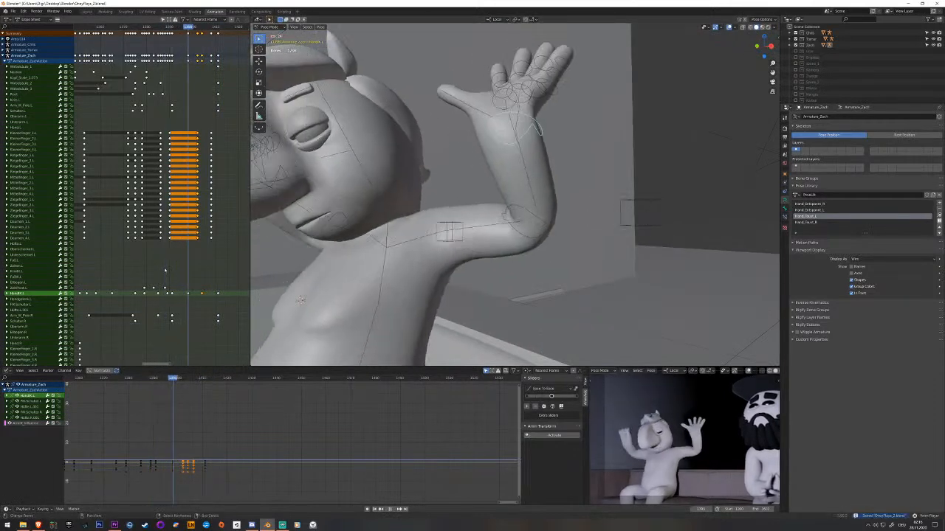
{"action": "key", "text": "space"}
{"action": "left_click", "coordinate": [185, 269]}
{"action": "key", "text": "space"}
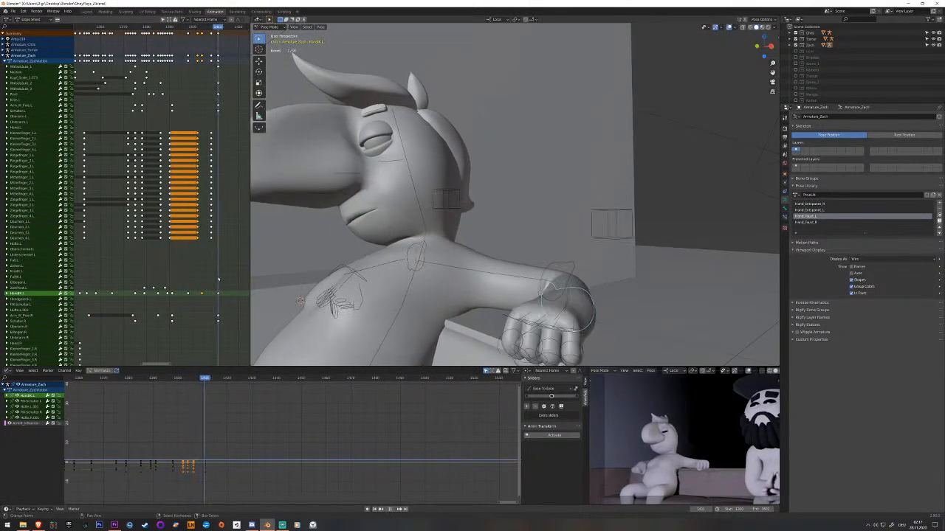
Delete the left hand's last in-between keyframe together with the fingers' open-hand keyframes before the landing, and review the descent.
{"action": "scroll", "coordinate": [216, 279], "scroll_direction": "down", "scroll_amount": 1}
{"action": "left_click", "coordinate": [202, 278]}
{"action": "mouse_move", "coordinate": [202, 278]}
{"action": "left_mouse_down"}
{"action": "mouse_move", "coordinate": [217, 279]}
{"action": "mouse_move", "coordinate": [203, 274]}
{"action": "left_mouse_up"}
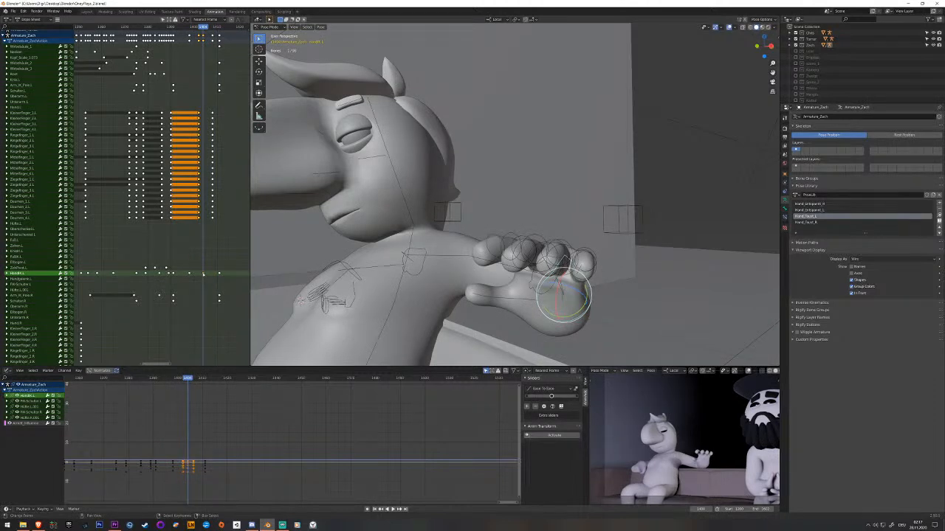
{"action": "key", "text": "x"}
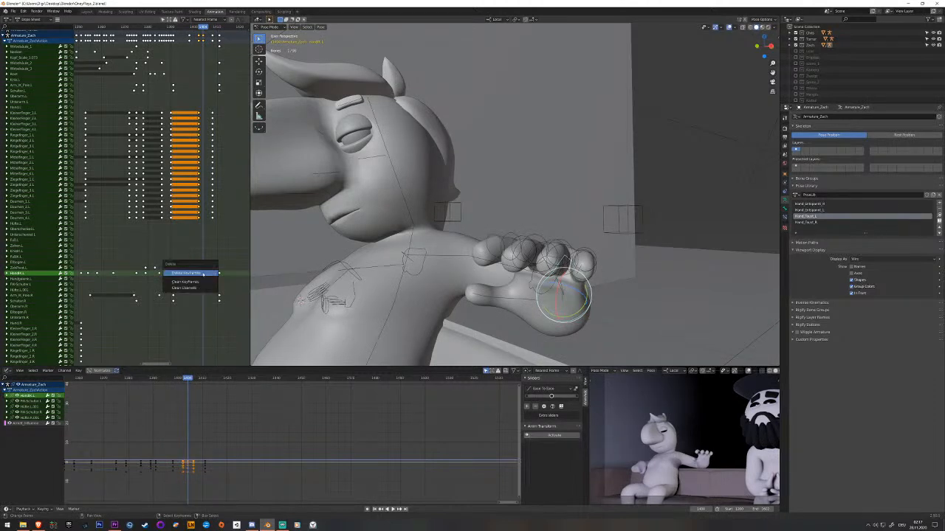
{"action": "left_click", "coordinate": [203, 273]}
{"action": "key", "text": "space"}
{"action": "left_click_drag", "start_coordinate": [217, 274], "coordinate": [198, 278]}
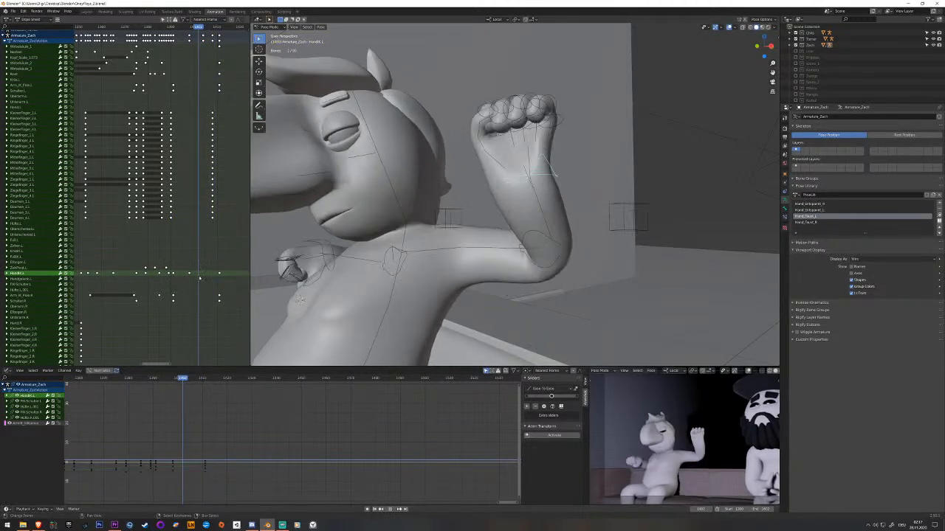
{"action": "left_click_drag", "start_coordinate": [199, 277], "coordinate": [217, 278]}
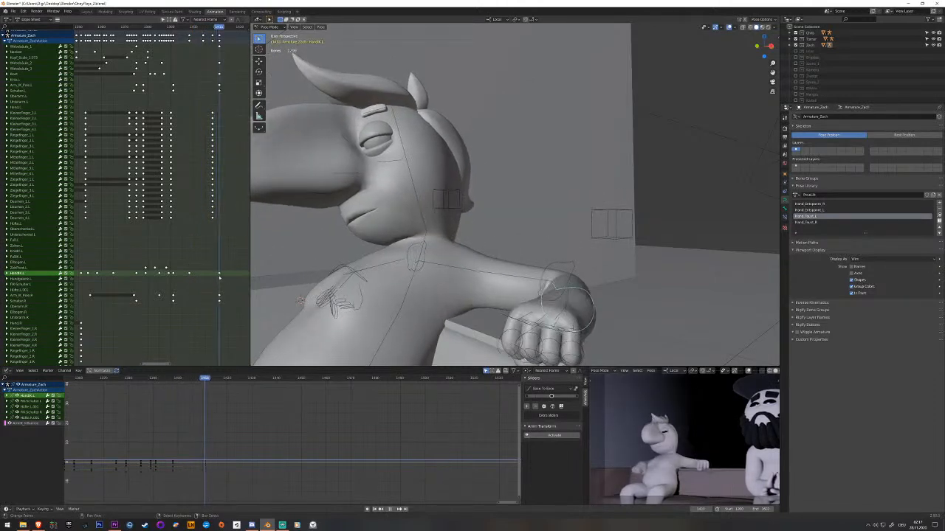
Key the left hand bone just before its final resting pose, move that keyframe slightly earlier, and play back.
{"action": "scroll", "coordinate": [209, 279], "scroll_direction": "up", "scroll_amount": 3}
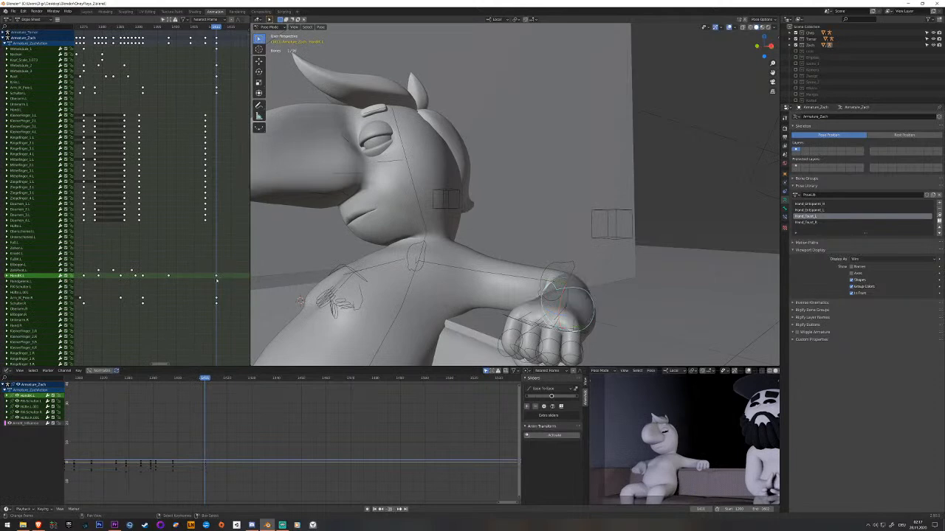
{"action": "left_click_drag", "start_coordinate": [215, 279], "coordinate": [212, 279]}
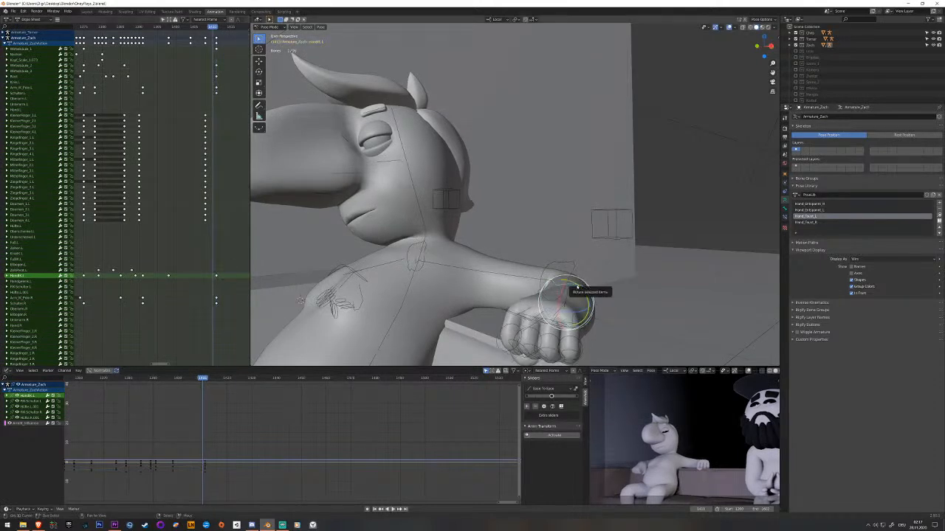
{"action": "key", "text": "i"}
{"action": "key", "text": "g"}
{"action": "left_click", "coordinate": [214, 277]}
{"action": "key", "text": "space"}
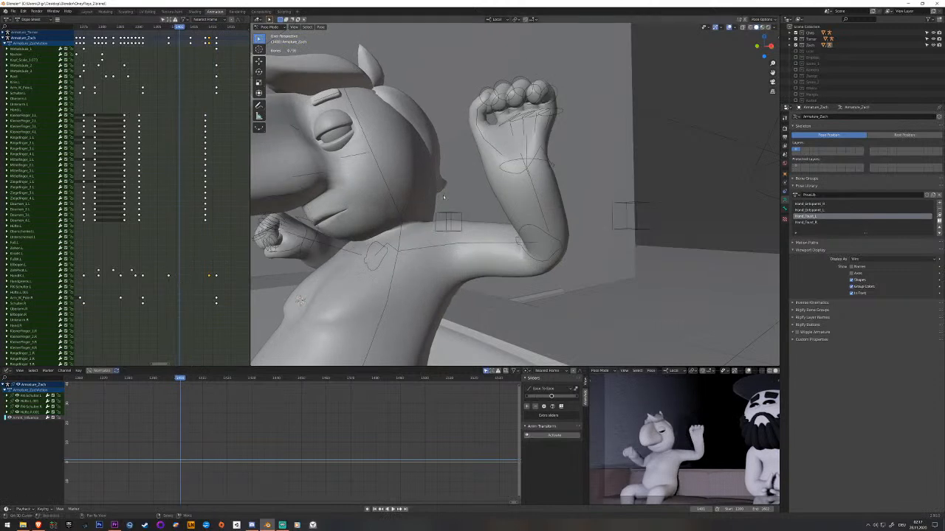
Key the left hand while the arm is still raised, move that keyframe later into the descent, and adjust the following hand keyframe's timing.
{"action": "left_click", "coordinate": [195, 272]}
{"action": "left_click_drag", "start_coordinate": [172, 281], "coordinate": [178, 284]}
{"action": "key", "text": "i"}
{"action": "left_click", "coordinate": [181, 276]}
{"action": "key", "text": "g"}
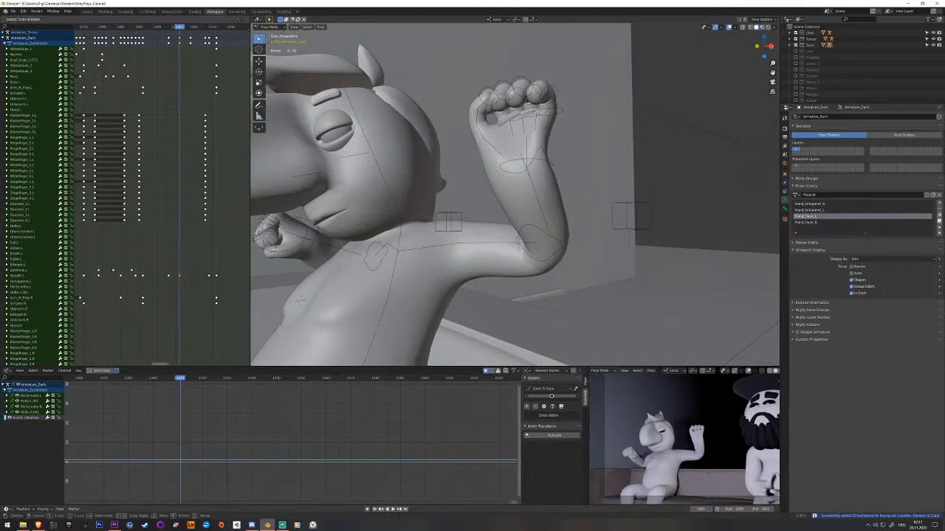
{"action": "left_click", "coordinate": [194, 279]}
{"action": "mouse_move", "coordinate": [191, 281]}
{"action": "left_mouse_down"}
{"action": "mouse_move", "coordinate": [166, 284]}
{"action": "mouse_move", "coordinate": [196, 279]}
{"action": "left_mouse_up"}
{"action": "key", "text": "space"}
{"action": "key", "text": "g"}
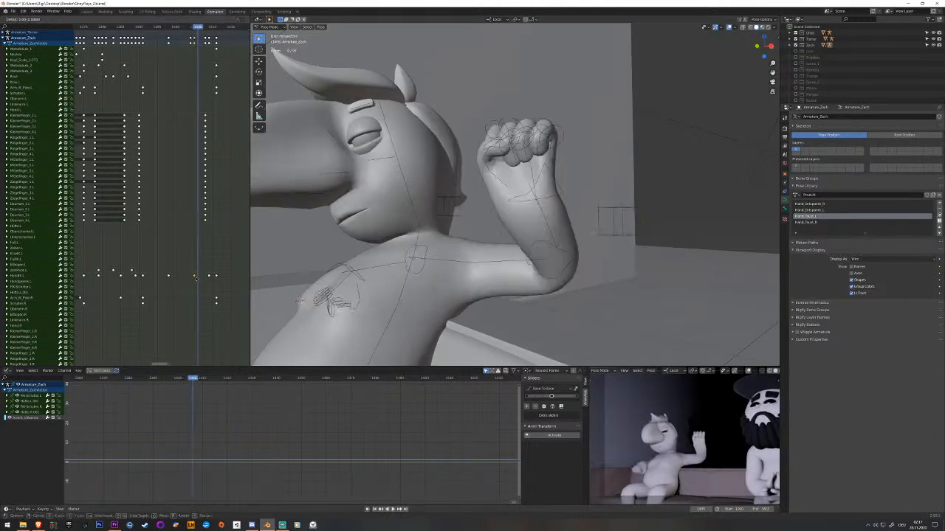
{"action": "left_click", "coordinate": [195, 278]}
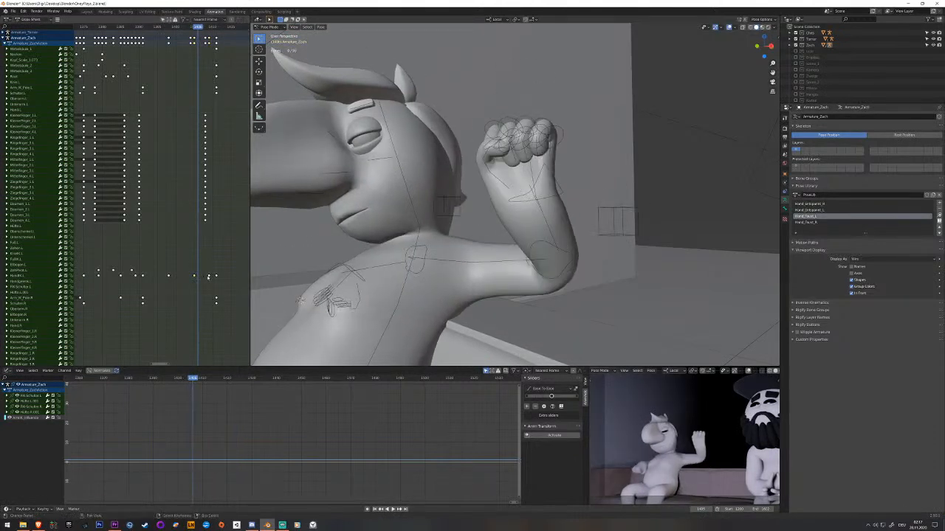
{"action": "key", "text": "space"}
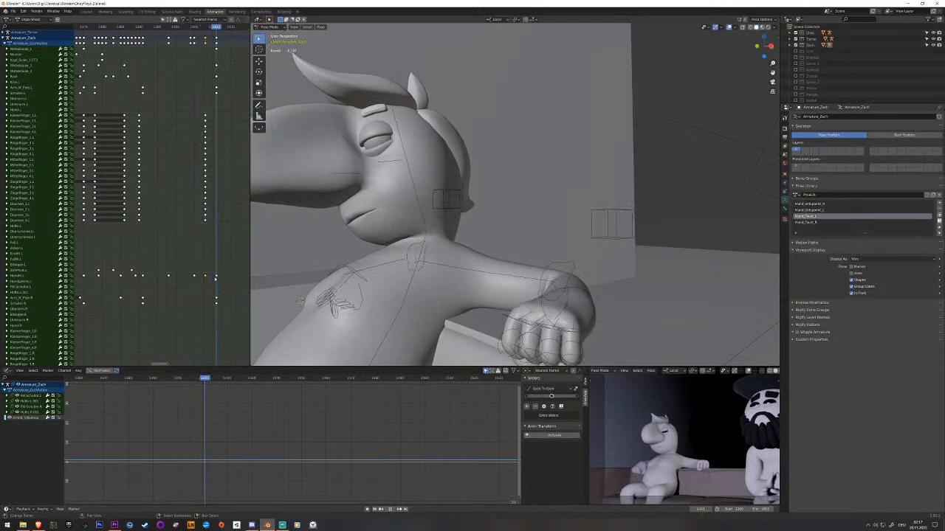
Move the left hand bone's final resting keyframe slightly earlier so the hand lands before the arm stops.
{"action": "right_click", "coordinate": [595, 312]}
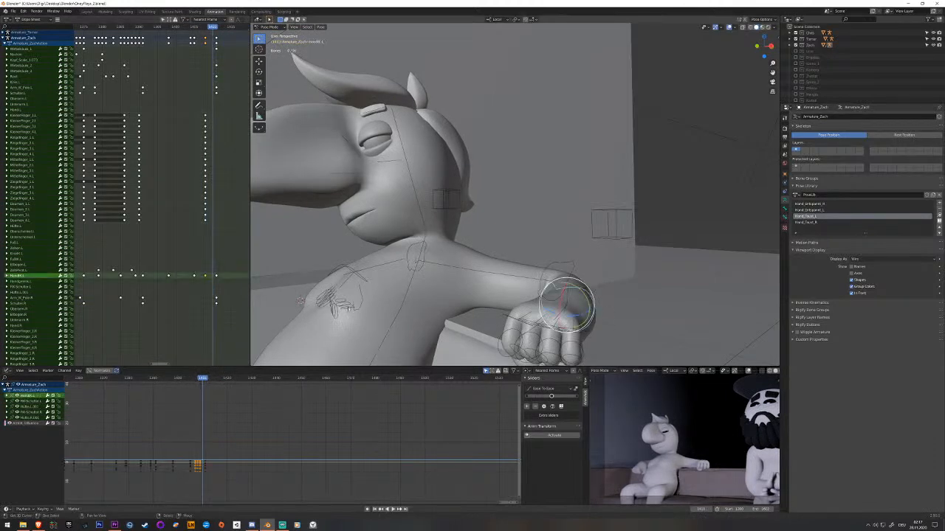
{"action": "right_click", "coordinate": [215, 278]}
{"action": "key", "text": "b"}
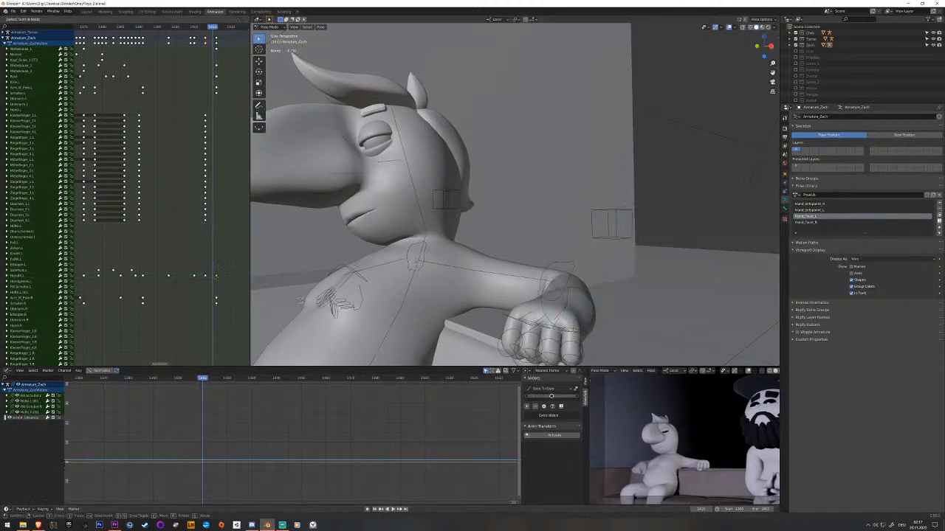
{"action": "left_click", "coordinate": [215, 280]}
{"action": "middle_click_drag", "start_coordinate": [215, 279], "coordinate": [208, 277]}
{"action": "key", "text": "Right"}
{"action": "key", "text": "Right"}
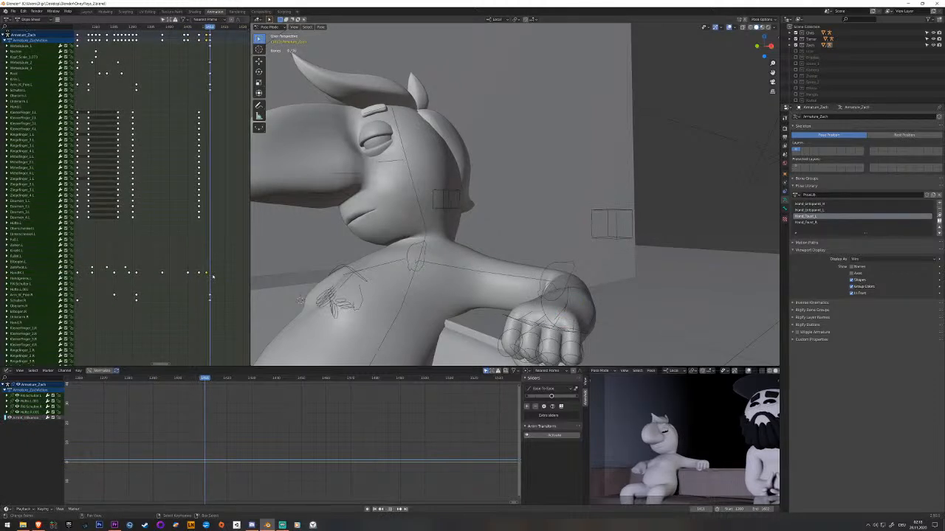
Rotate the left hand bone slightly just after it lands on the couch and key the pose.
{"action": "right_click", "coordinate": [590, 300]}
{"action": "middle_click_drag", "start_coordinate": [591, 300], "coordinate": [567, 293]}
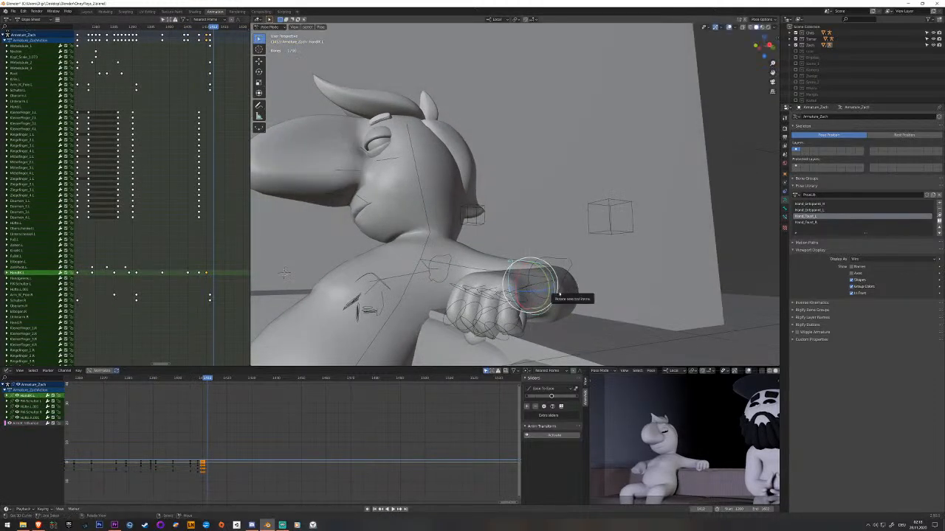
{"action": "left_click_drag", "start_coordinate": [520, 272], "coordinate": [520, 285]}
{"action": "key", "text": "i"}
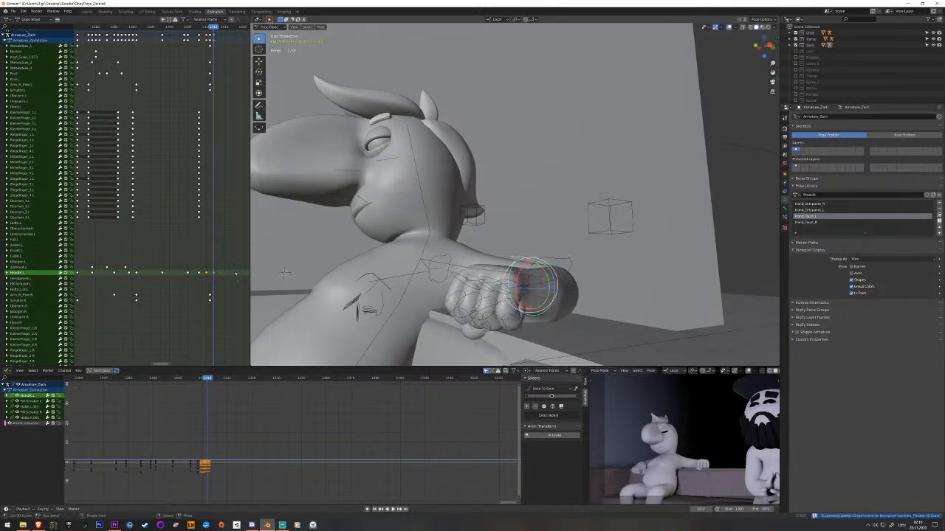
Copy the left hand's resting keyframe, paste it a few frames after the extra rotation, and play back the landing.
{"action": "left_click", "coordinate": [148, 275]}
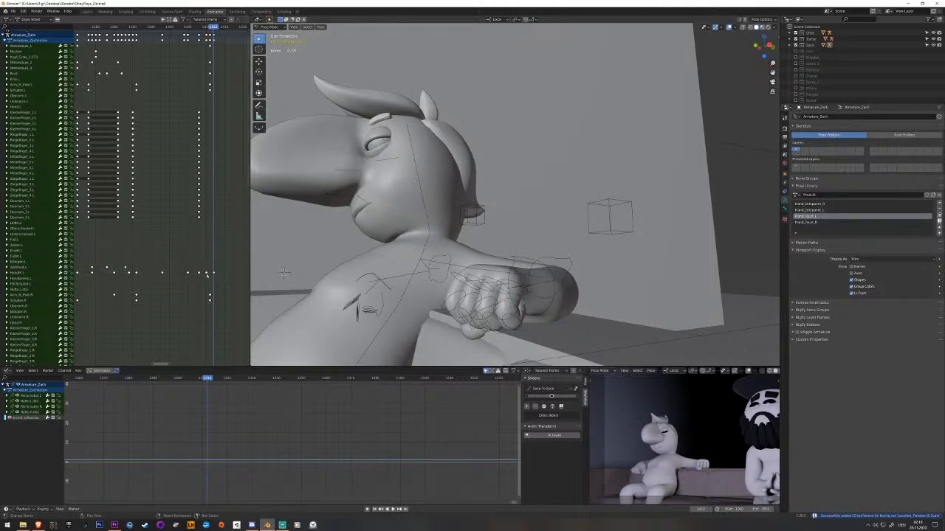
{"action": "left_click", "coordinate": [45, 274]}
{"action": "left_click", "coordinate": [222, 281]}
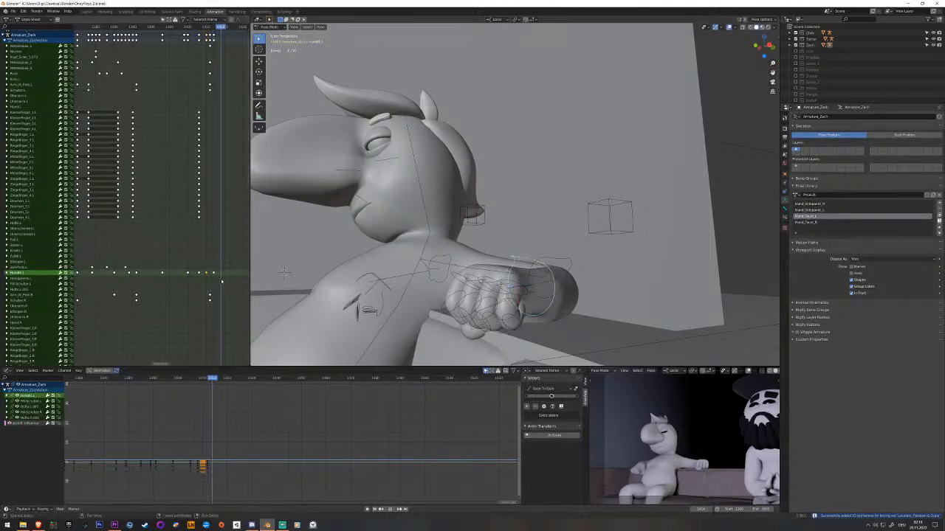
{"action": "key", "text": "Right"}
{"action": "key", "text": "ctrl+v"}
{"action": "left_click_drag", "start_coordinate": [222, 282], "coordinate": [190, 285]}
{"action": "key", "text": "space"}
{"action": "key", "text": "space"}
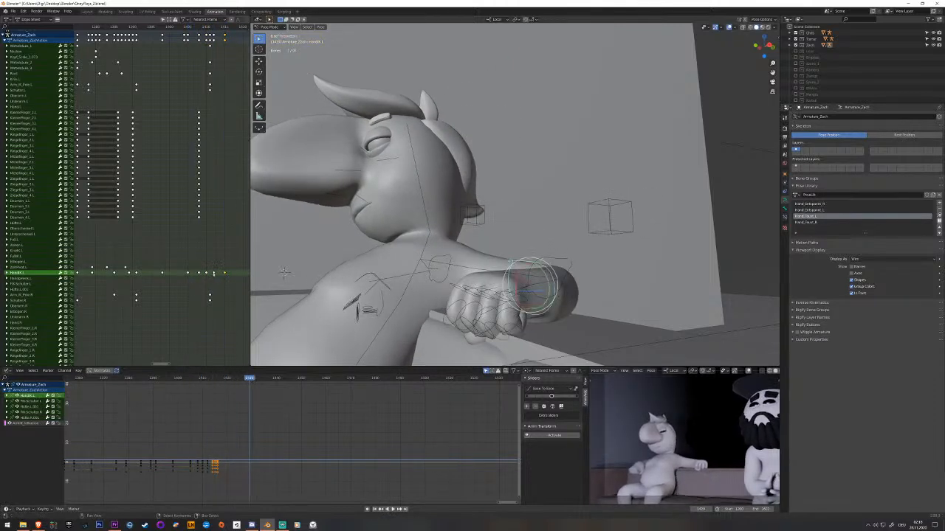
Delete the left hand's extra keyframes after the landing and play back the motion.
{"action": "key", "text": "x"}
{"action": "left_click", "coordinate": [211, 275]}
{"action": "key", "text": "space"}
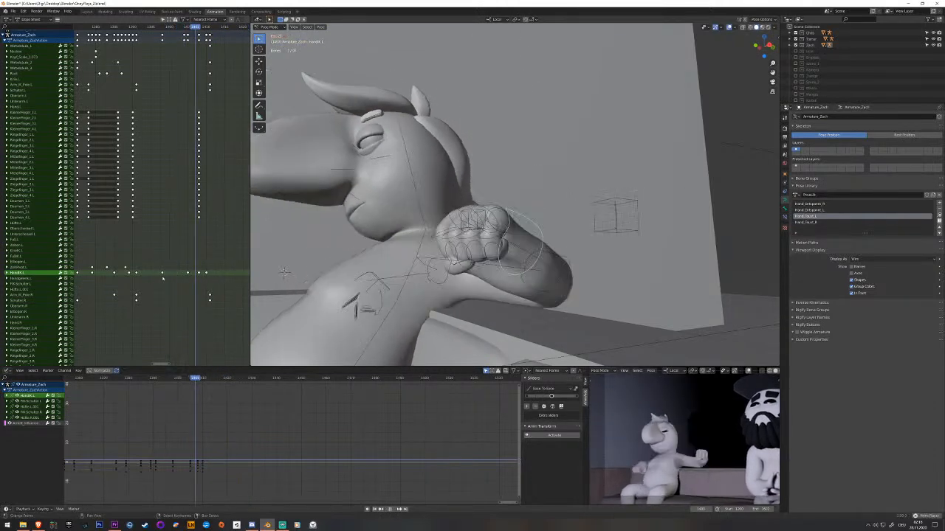
{"action": "key", "text": "space"}
Key the two lower spine bones just before the left arm finishes settling on the couch.
{"action": "mouse_move", "coordinate": [174, 278]}
{"action": "left_mouse_down"}
{"action": "mouse_move", "coordinate": [186, 276]}
{"action": "mouse_move", "coordinate": [175, 282]}
{"action": "left_mouse_up"}
{"action": "left_click", "coordinate": [391, 291]}
{"action": "left_click", "coordinate": [391, 292]}
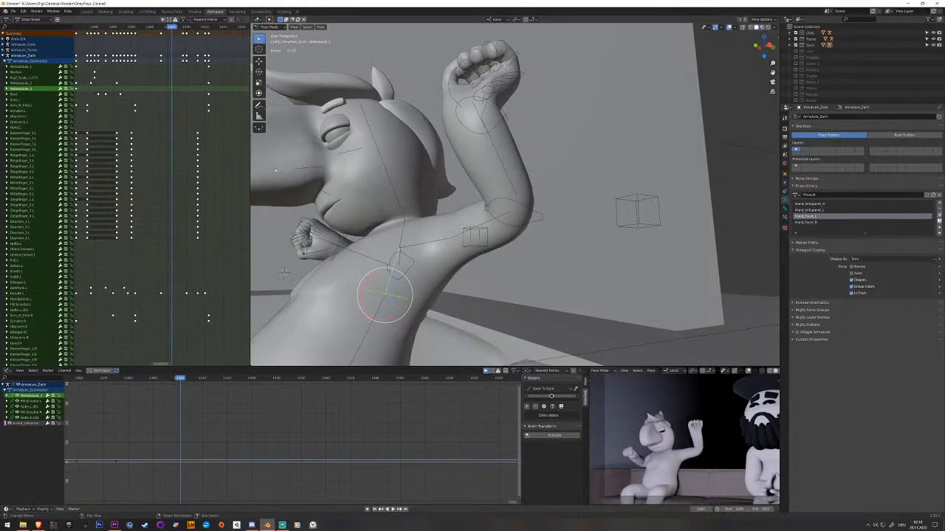
{"action": "left_click", "coordinate": [374, 334]}
{"action": "left_click", "coordinate": [371, 335]}
{"action": "middle_click_drag", "start_coordinate": [370, 334], "coordinate": [359, 335]}
{"action": "left_click", "coordinate": [335, 303], "text": "shift"}
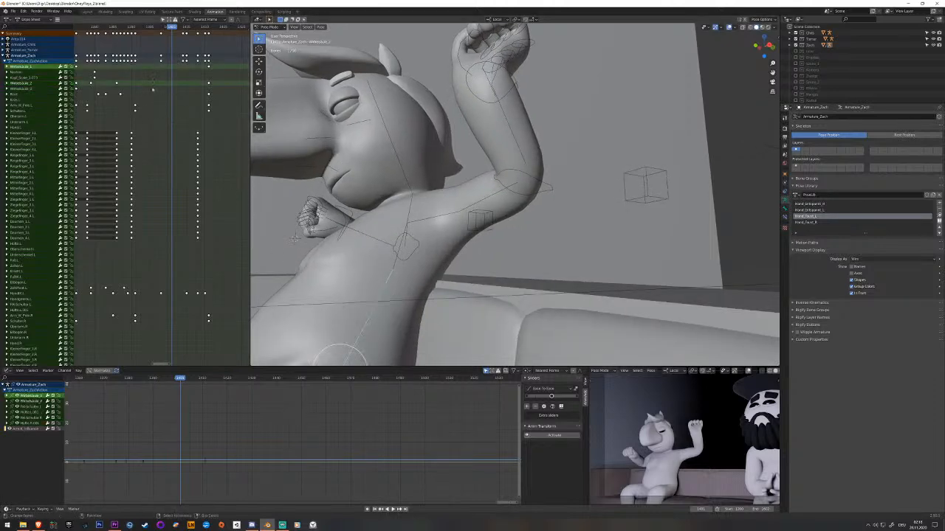
{"action": "key", "text": "space"}
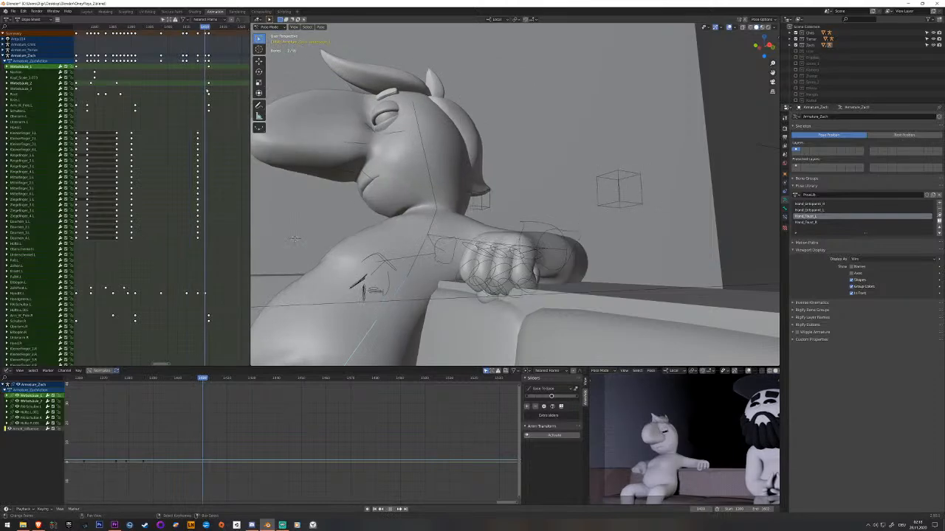
{"action": "key", "text": "i"}
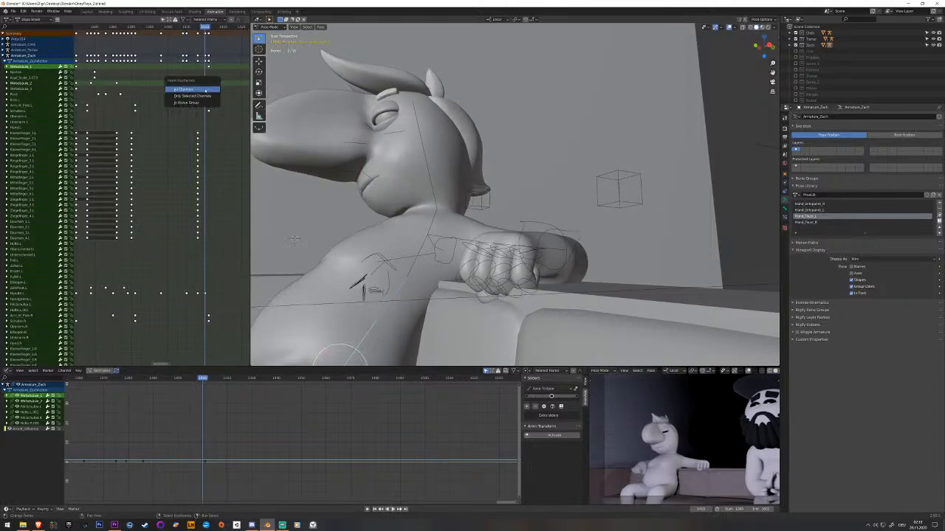
{"action": "left_click", "coordinate": [193, 90]}
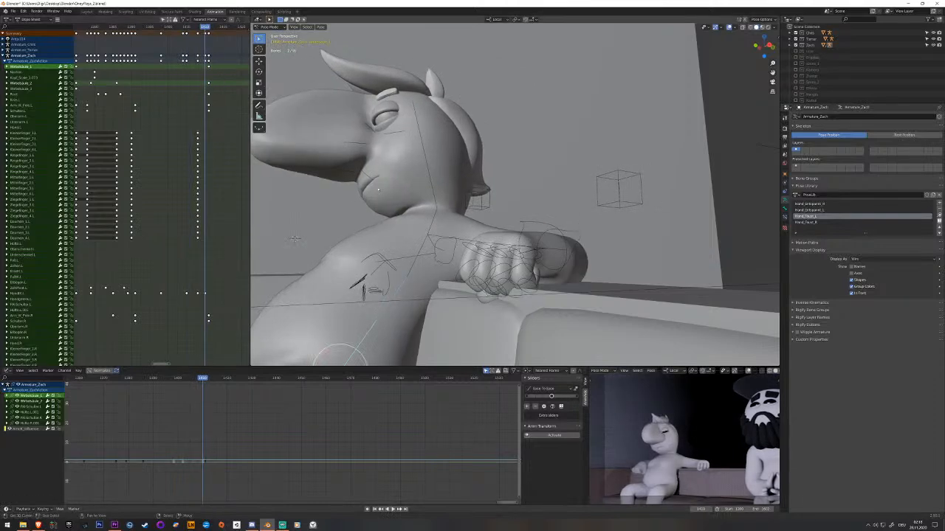
Move the new landing keyframe of the lower spine bones slightly earlier.
{"action": "left_click", "coordinate": [203, 86]}
{"action": "key", "text": "g"}
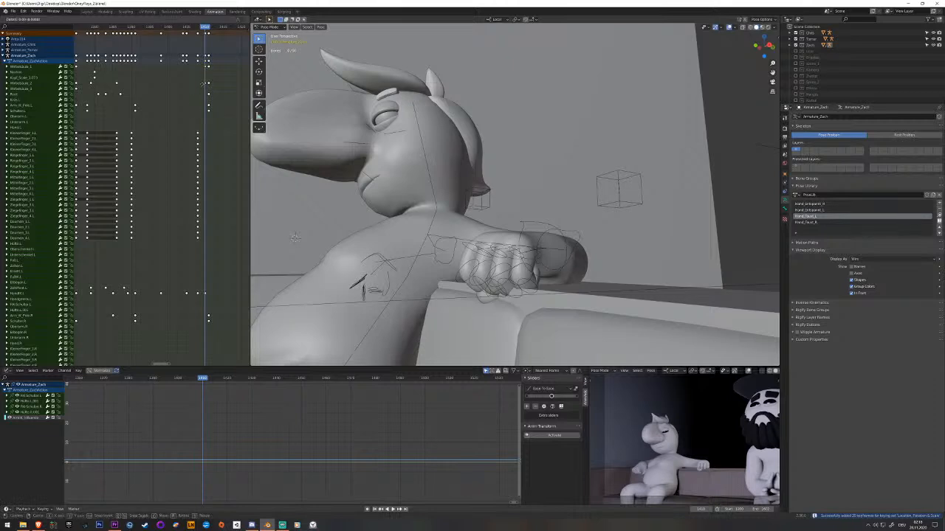
{"action": "left_click", "coordinate": [201, 84]}
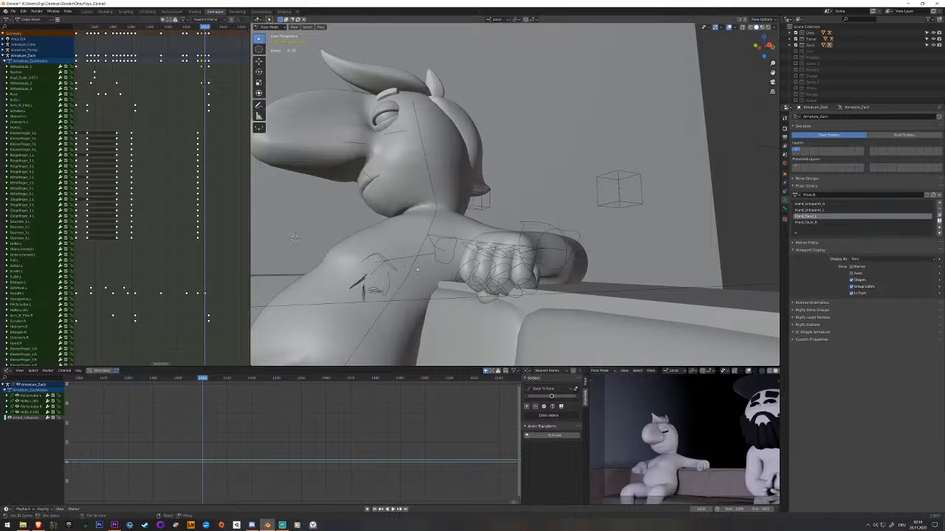
Key the two lower spine bones again while the left arm is raised beside the head.
{"action": "left_click", "coordinate": [407, 278]}
{"action": "left_click", "coordinate": [386, 300]}
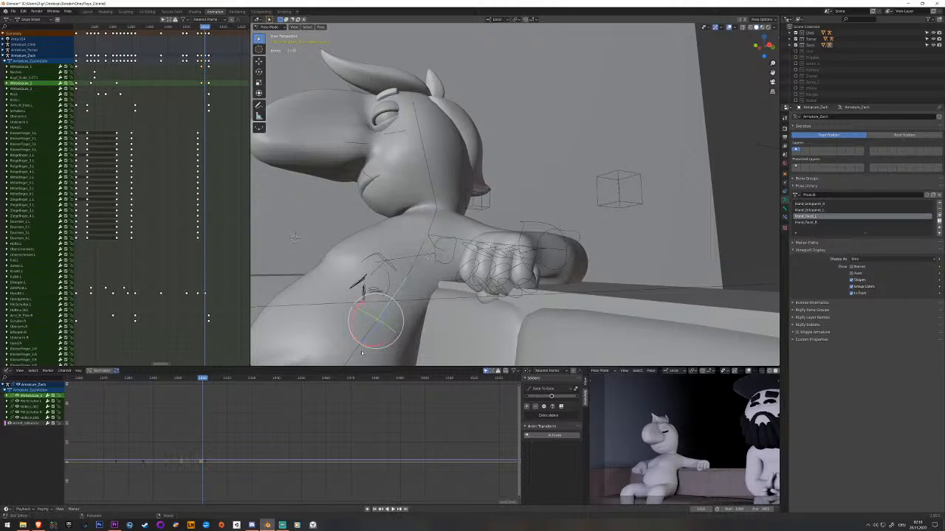
{"action": "right_click", "coordinate": [352, 335], "text": "shift"}
{"action": "left_click_drag", "start_coordinate": [165, 89], "coordinate": [131, 95]}
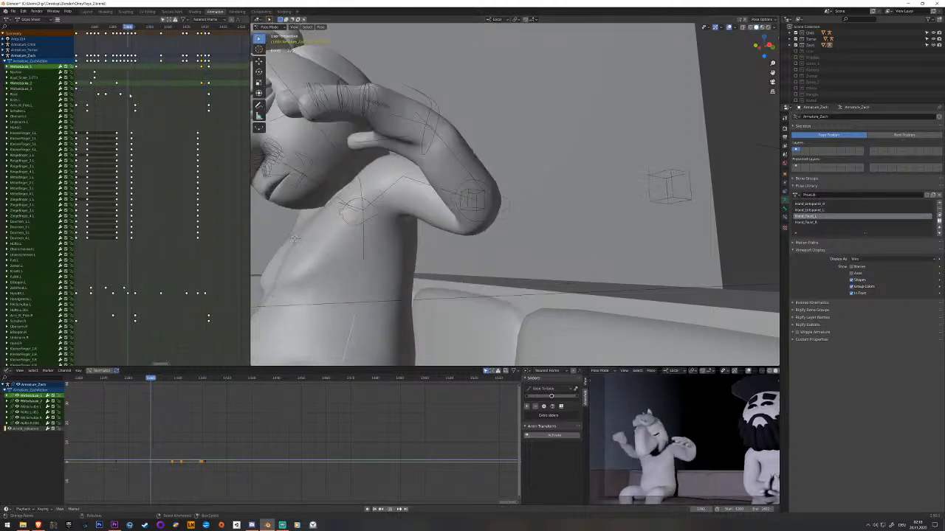
{"action": "key", "text": "i"}
{"action": "key", "text": "Return"}
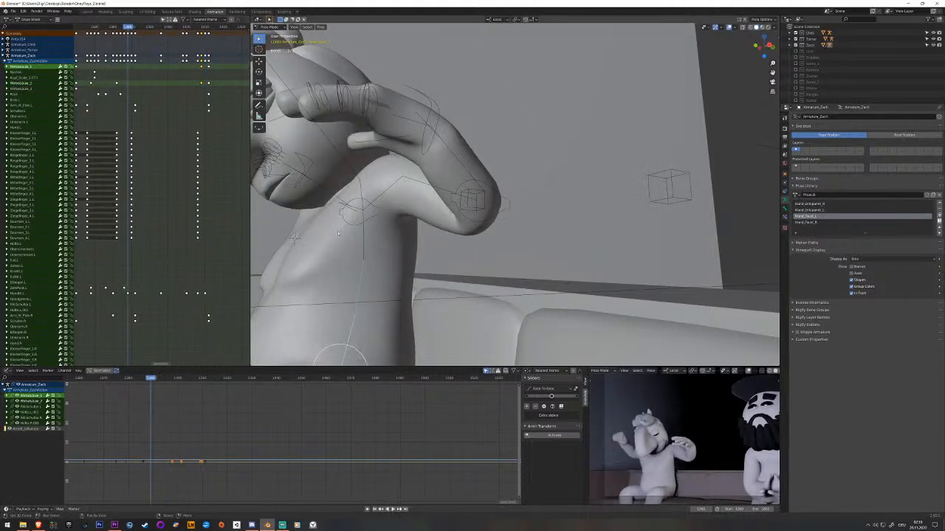
{"action": "key", "text": "i"}
{"action": "left_click", "coordinate": [127, 82]}
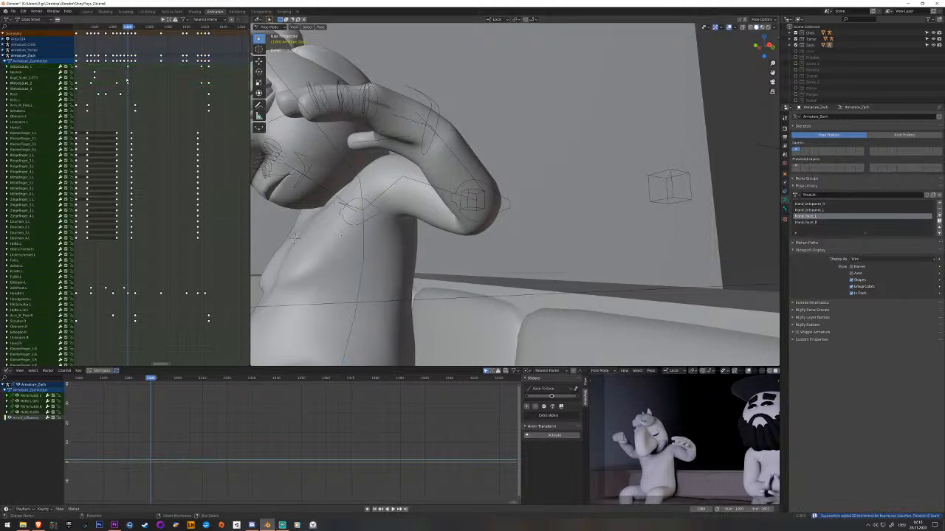
Move the newly added spine keyframes later into the arm-lowering motion and play it back.
{"action": "key", "text": "space"}
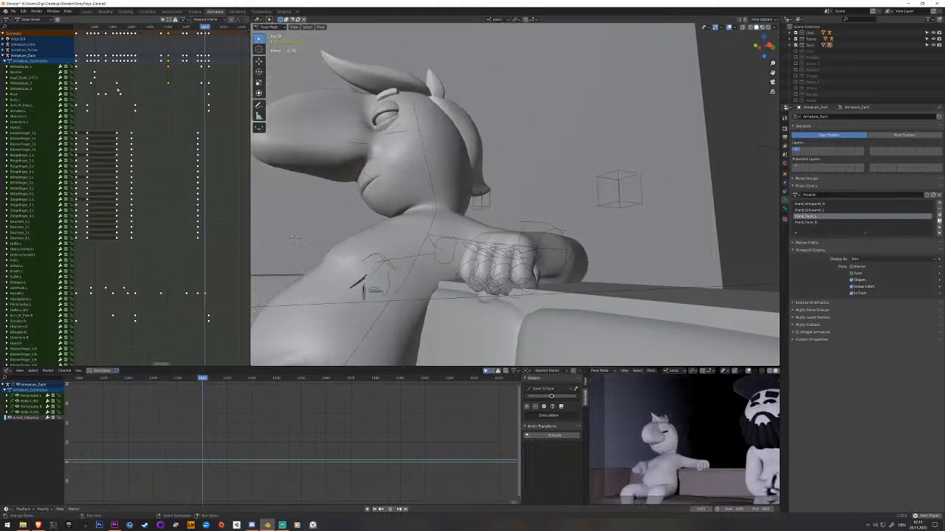
{"action": "key", "text": "space"}
{"action": "right_click_drag", "start_coordinate": [149, 89], "coordinate": [181, 87], "text": "shift"}
{"action": "key", "text": "g"}
{"action": "left_click", "coordinate": [200, 84]}
{"action": "key", "text": "space"}
Stagger the two lower spine bones' keyframes during the arm lowering, play back the motion and save the file.
{"action": "key", "text": "space"}
{"action": "right_click", "coordinate": [177, 88], "text": "shift"}
{"action": "key", "text": "g"}
{"action": "left_click", "coordinate": [163, 89]}
{"action": "right_click", "coordinate": [163, 89], "text": "shift"}
{"action": "key", "text": "space"}
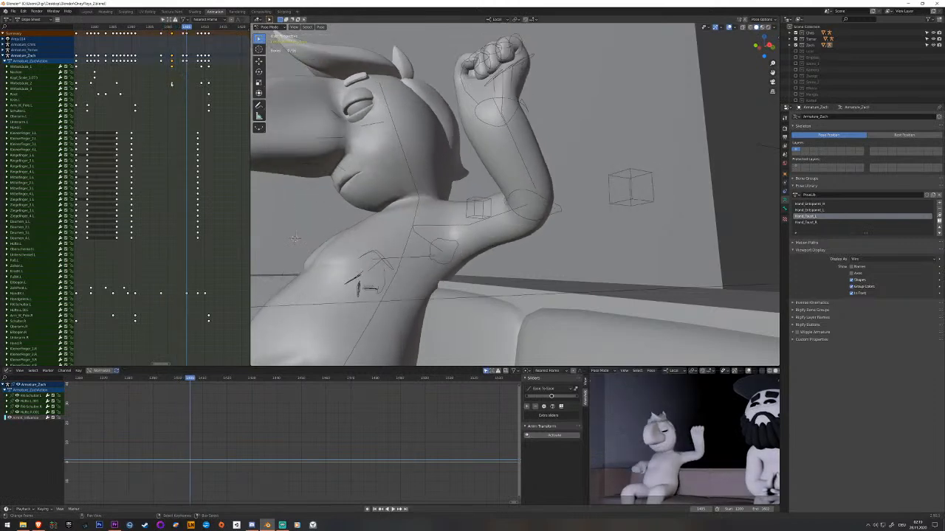
{"action": "key", "text": "g"}
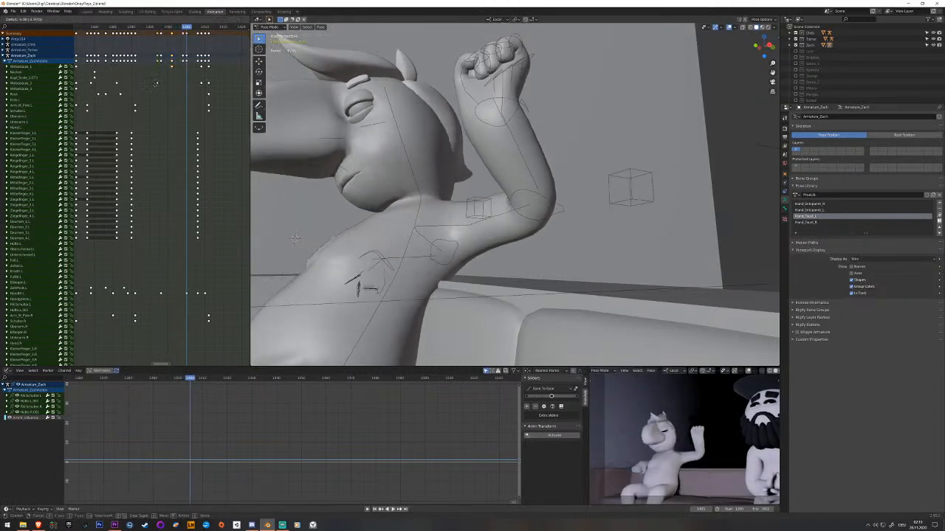
{"action": "left_click", "coordinate": [153, 86]}
{"action": "key", "text": "space"}
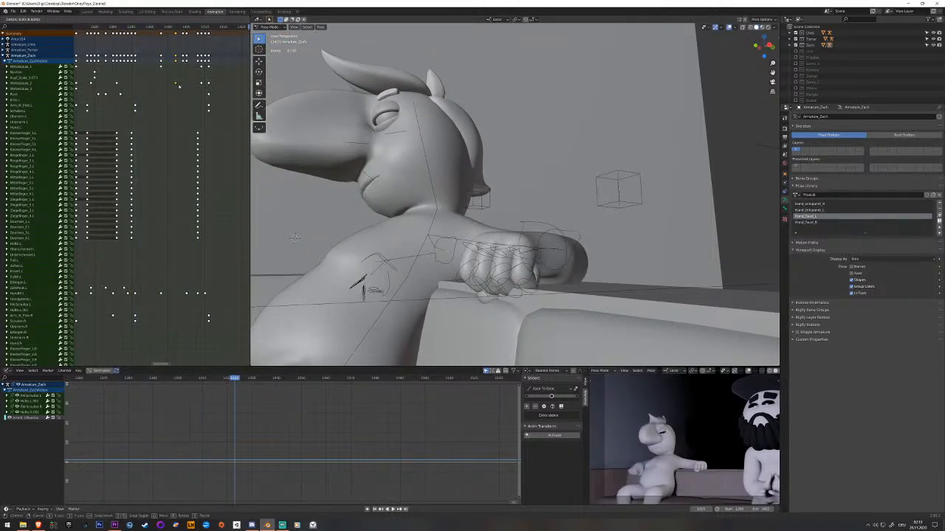
{"action": "key", "text": "space"}
{"action": "key", "text": "space"}
{"action": "key", "text": "ctrl+s"}
Rotate the neck and head bones to tilt the head up after the hand lands, and key both bones.
{"action": "middle_click_drag", "start_coordinate": [382, 164], "coordinate": [421, 174]}
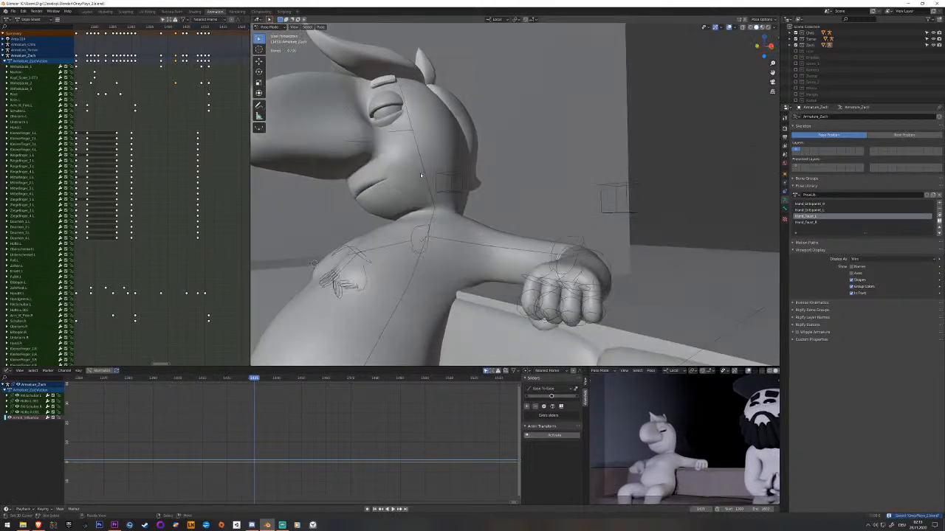
{"action": "left_click", "coordinate": [424, 179]}
{"action": "left_click", "coordinate": [220, 96]}
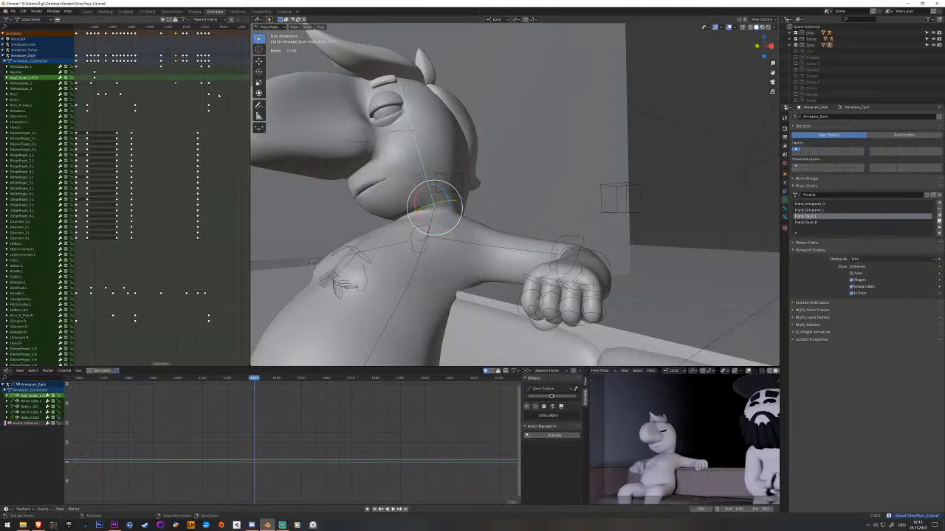
{"action": "left_click", "coordinate": [431, 215]}
{"action": "key", "text": "alt+r"}
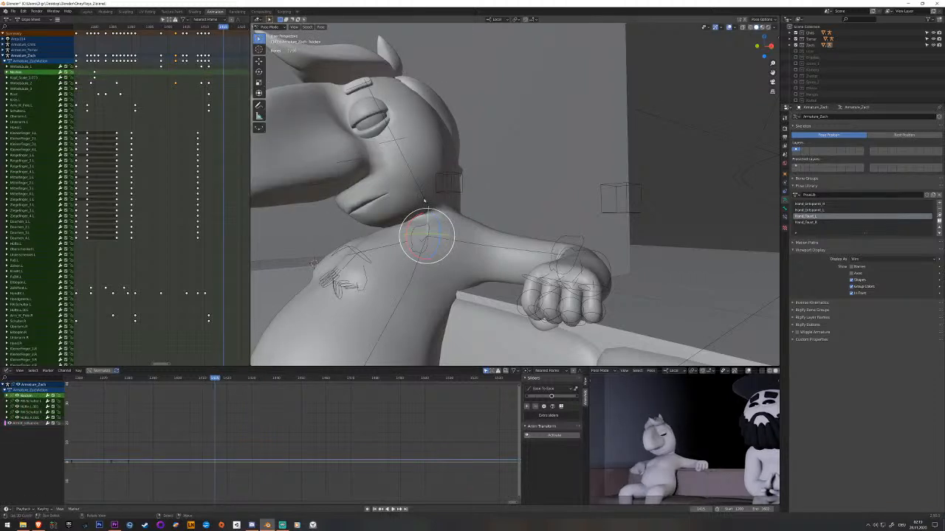
{"action": "left_click", "coordinate": [424, 200]}
{"action": "key", "text": "alt+r"}
{"action": "middle_click_drag", "start_coordinate": [429, 208], "coordinate": [435, 226]}
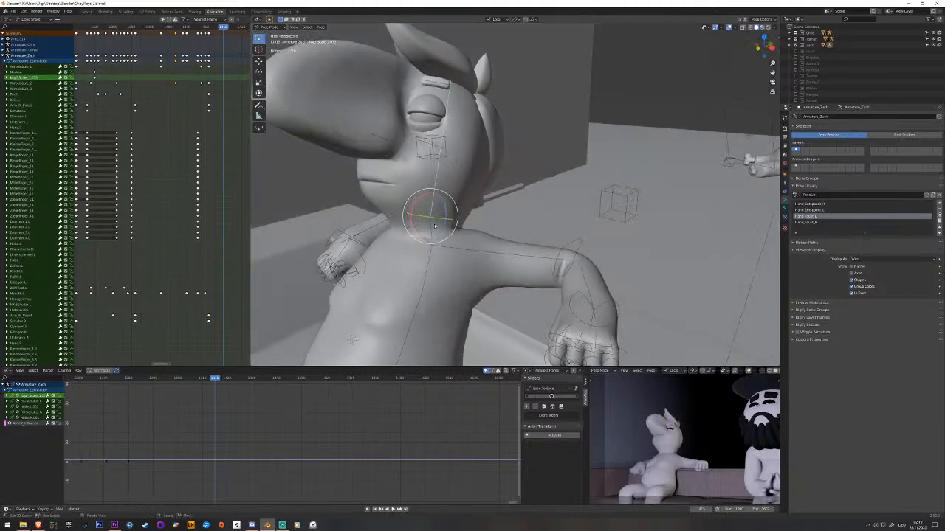
{"action": "key", "text": "i"}
{"action": "left_click", "coordinate": [433, 238]}
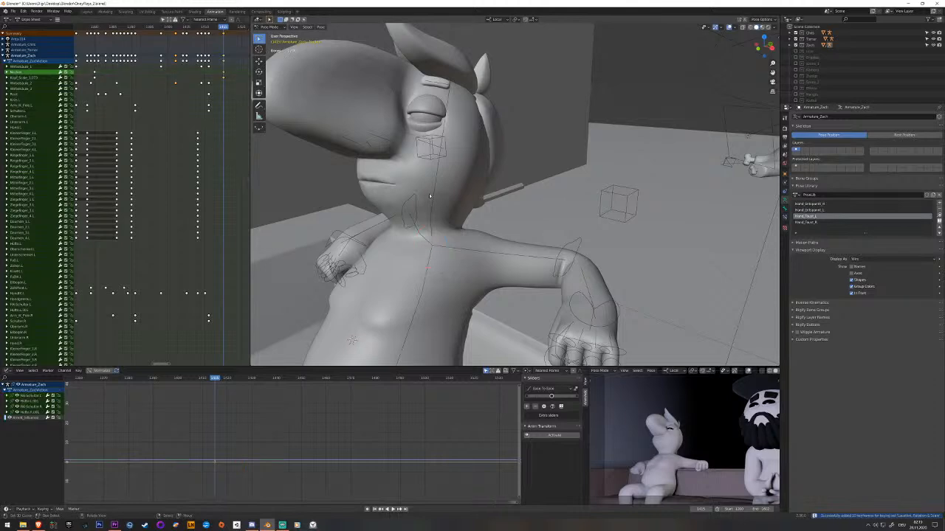
{"action": "left_click", "coordinate": [431, 195]}
Play back the head motion, key the head bone's earlier pose and move that keyframe into the arm lowering.
{"action": "key", "text": "space"}
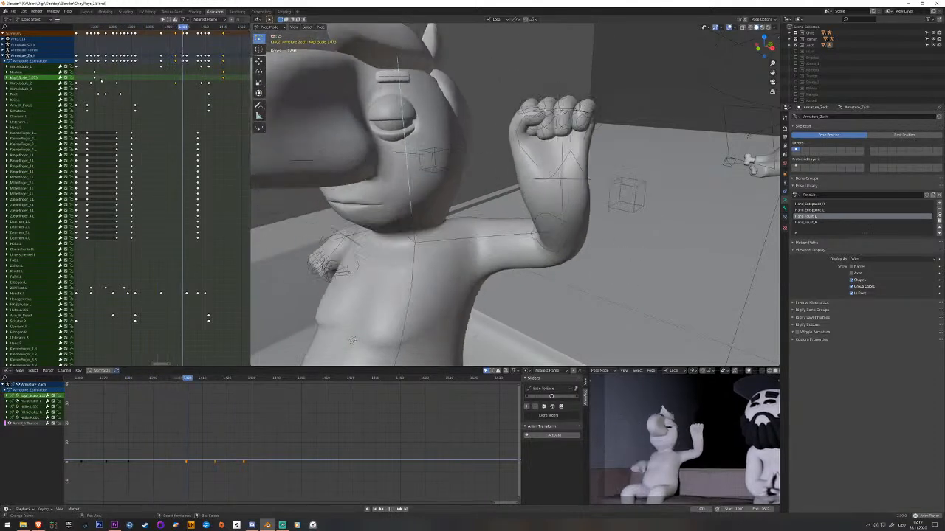
{"action": "key", "text": "space"}
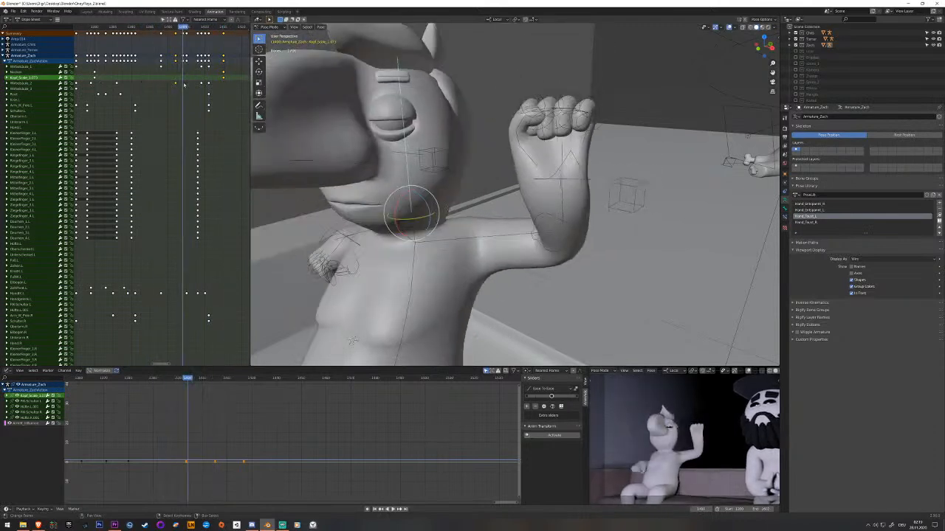
{"action": "key", "text": "space"}
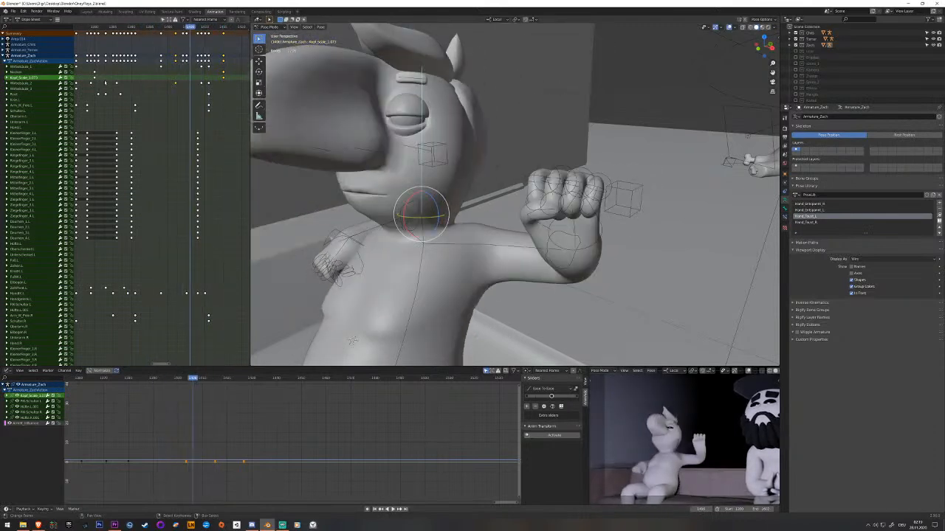
{"action": "key", "text": "space"}
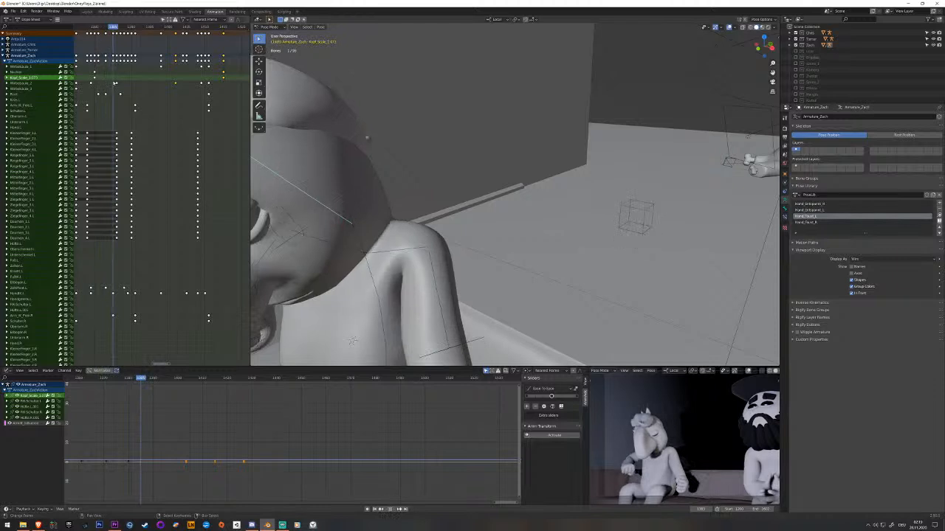
{"action": "key", "text": "i"}
{"action": "right_click", "coordinate": [117, 78]}
{"action": "key", "text": "g"}
{"action": "left_click", "coordinate": [182, 78]}
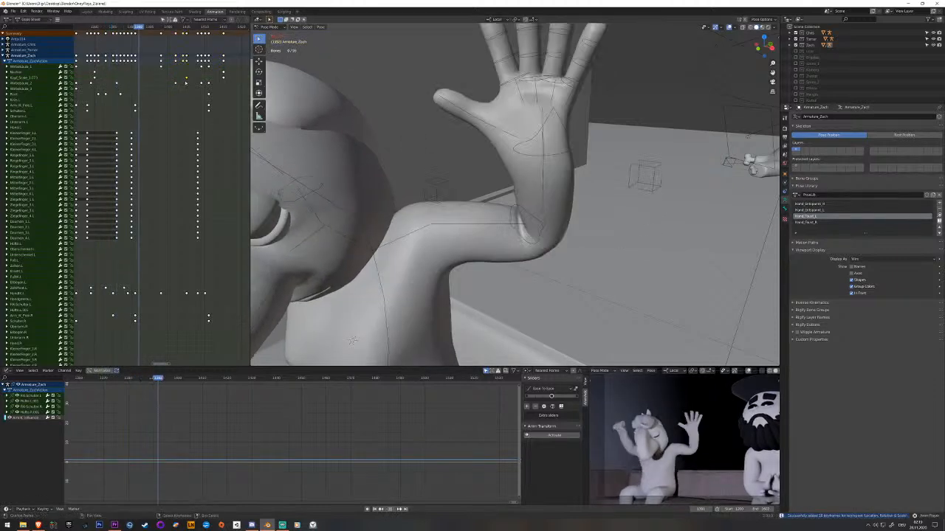
Shift the head bone's keyframes earlier so its motion ends as the arm settles, and play it back.
{"action": "key", "text": "space"}
{"action": "mouse_move", "coordinate": [197, 80]}
{"action": "left_mouse_down"}
{"action": "mouse_move", "coordinate": [168, 80]}
{"action": "mouse_move", "coordinate": [198, 81]}
{"action": "left_mouse_up"}
{"action": "key", "text": "g"}
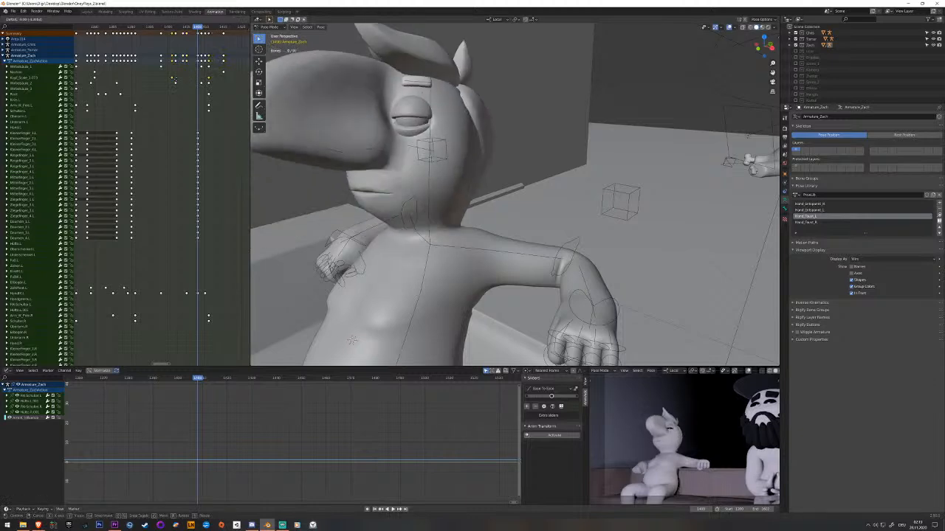
{"action": "key", "text": "space"}
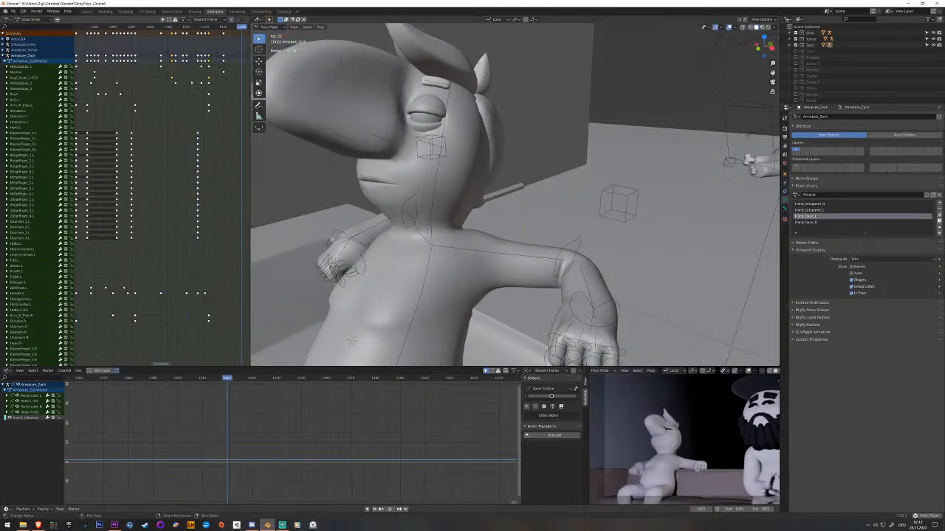
{"action": "key", "text": "Escape"}
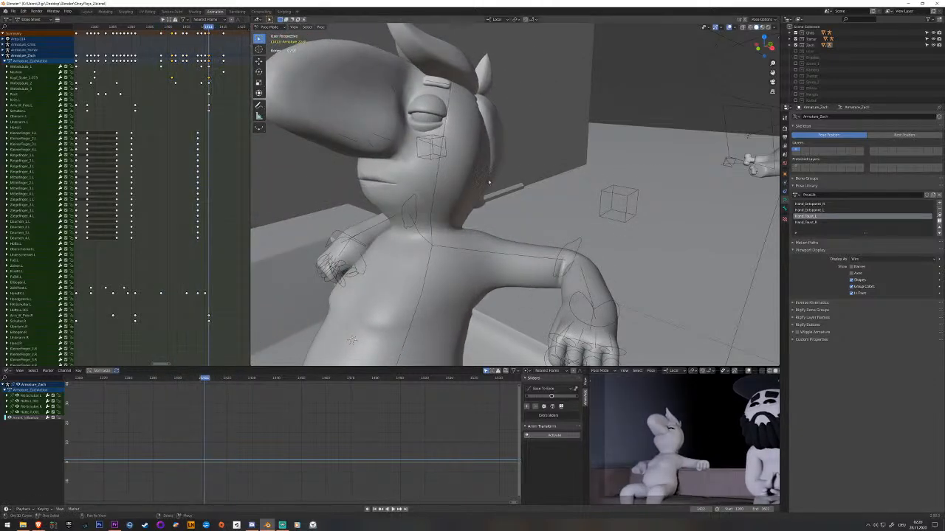
Rotate the head bone further back at the end of the arm lowering, key it and play back the motion.
{"action": "left_click", "coordinate": [435, 186]}
{"action": "left_click_drag", "start_coordinate": [425, 196], "coordinate": [434, 196]}
{"action": "key", "text": "i"}
{"action": "key", "text": "space"}
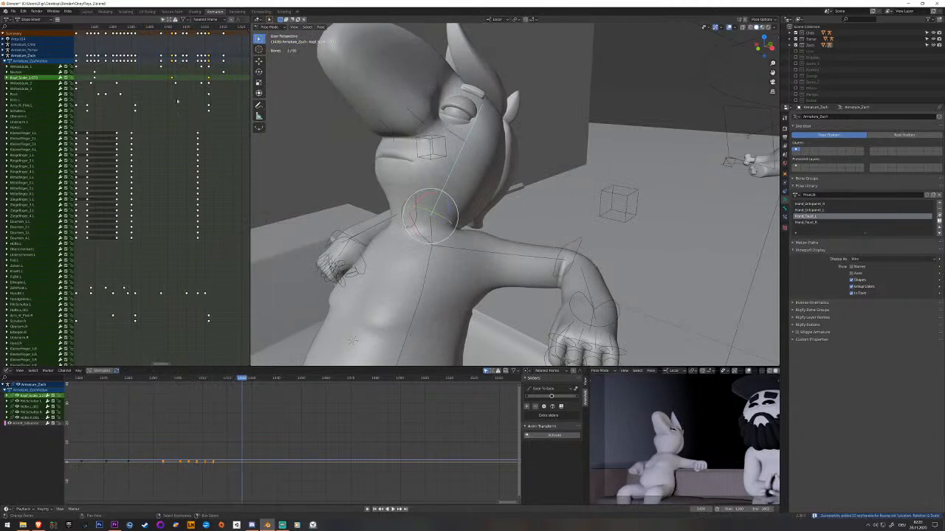
{"action": "key", "text": "space"}
Key the third spine bone in the upper torso while the left arm is still raised.
{"action": "left_click", "coordinate": [394, 268]}
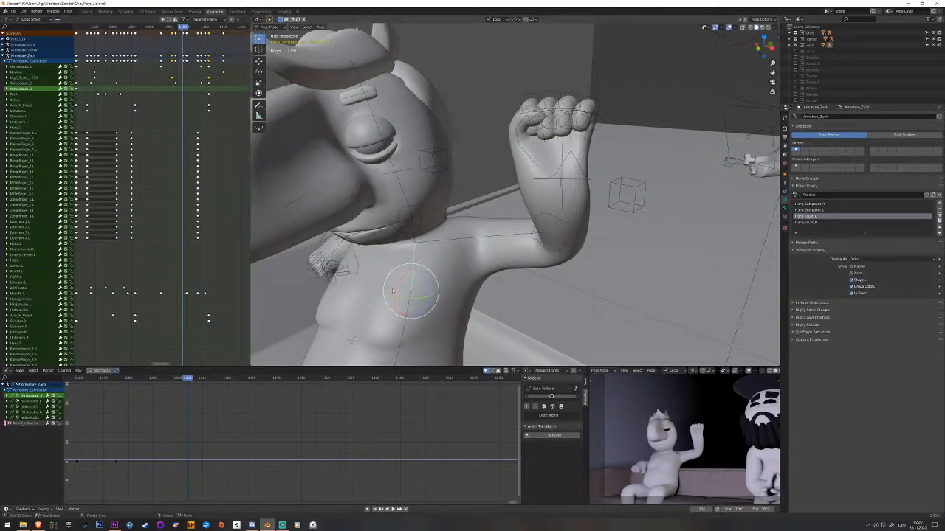
{"action": "middle_click_drag", "start_coordinate": [193, 168], "coordinate": [190, 143]}
{"action": "left_click_drag", "start_coordinate": [181, 138], "coordinate": [168, 138]}
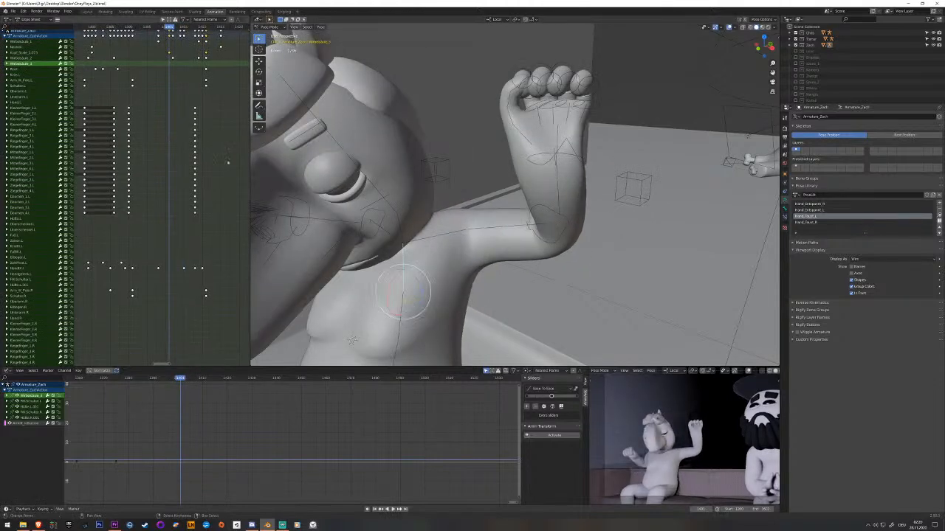
{"action": "left_click_drag", "start_coordinate": [394, 277], "coordinate": [392, 280]}
{"action": "key", "text": "i"}
Rotate the third spine bone to lean the upper body back once the hand has landed, key it and play back.
{"action": "left_click_drag", "start_coordinate": [198, 74], "coordinate": [206, 75]}
{"action": "key", "text": "alt+r"}
{"action": "middle_click_drag", "start_coordinate": [443, 244], "coordinate": [433, 201]}
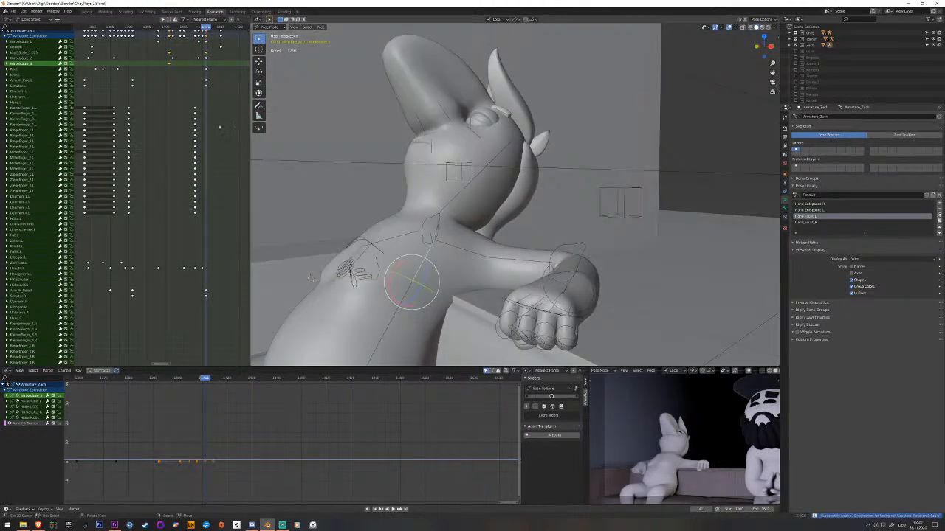
{"action": "key", "text": "space"}
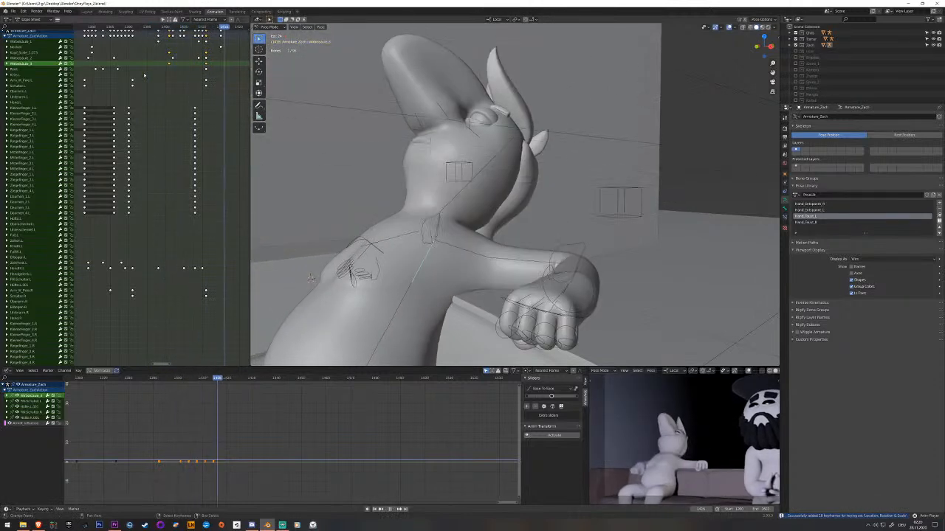
{"action": "key", "text": "space"}
Move the head bone's final keyframe several frames later so the head settles after the torso.
{"action": "left_click_drag", "start_coordinate": [190, 27], "coordinate": [206, 27]}
{"action": "left_click", "coordinate": [463, 192]}
{"action": "middle_click_drag", "start_coordinate": [222, 124], "coordinate": [190, 150]}
{"action": "left_click", "coordinate": [189, 148]}
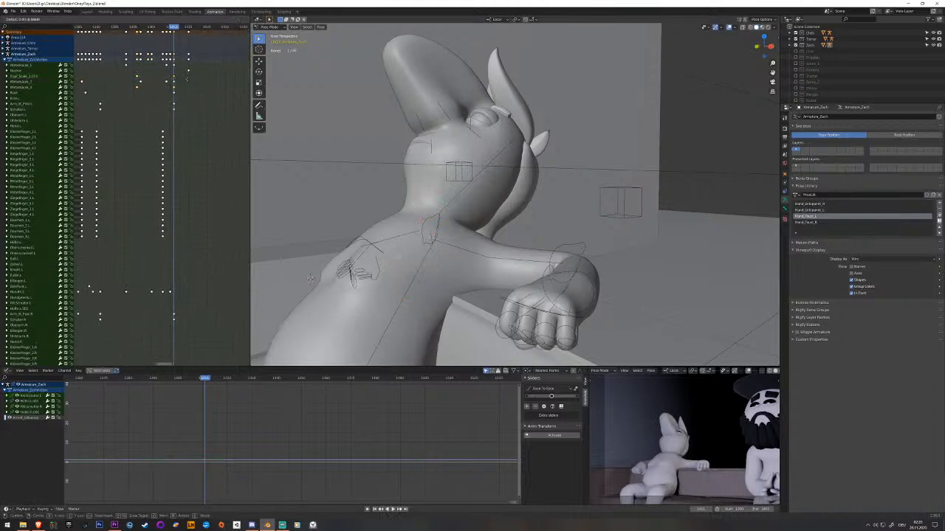
{"action": "left_click", "coordinate": [208, 79]}
{"action": "right_click", "coordinate": [446, 194]}
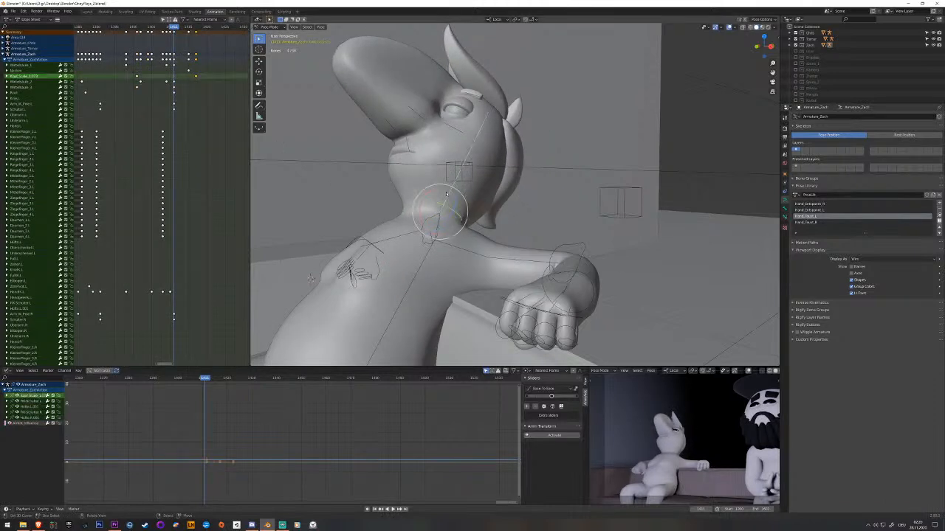
Key the head bone before its final pose, move the new keyframe slightly earlier and play back the settling motion.
{"action": "left_click", "coordinate": [189, 83]}
{"action": "left_click_drag", "start_coordinate": [191, 83], "coordinate": [190, 84]}
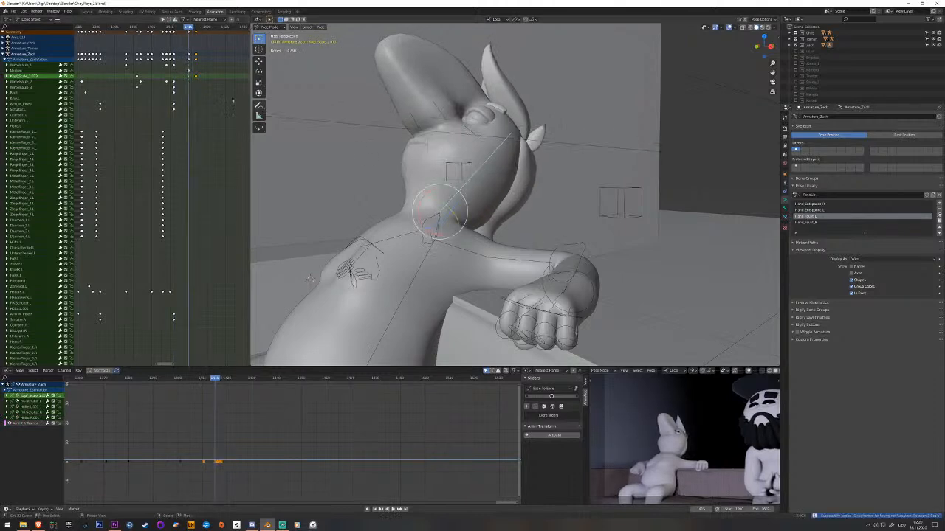
{"action": "right_click", "coordinate": [189, 77]}
{"action": "key", "text": "g"}
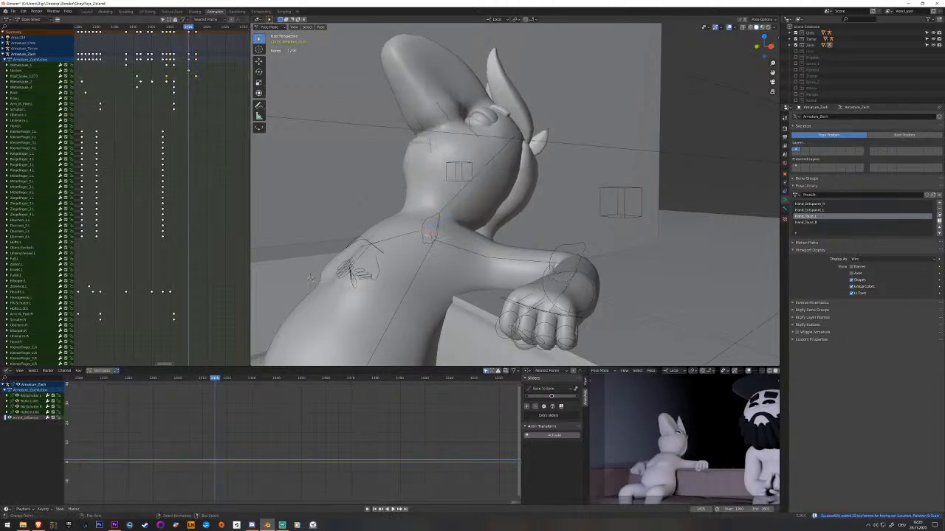
{"action": "left_click_drag", "start_coordinate": [155, 81], "coordinate": [138, 83]}
{"action": "key", "text": "space"}
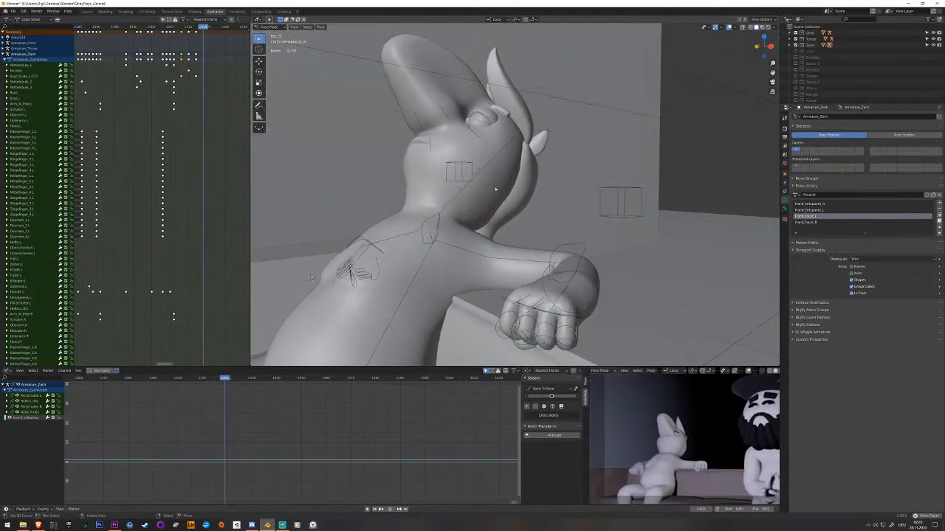
{"action": "key", "text": "space"}
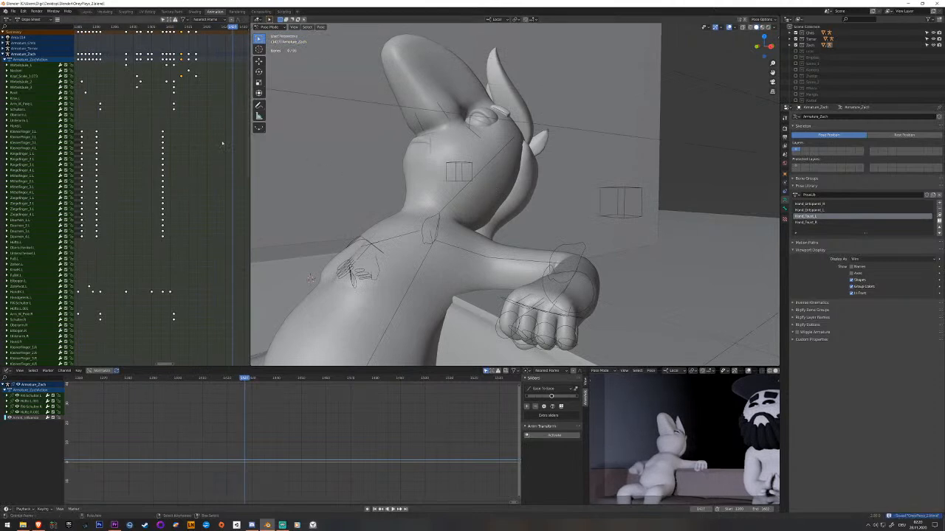
Rotate the neck and head bones into a turned, tilted-back pose several frames after the arm has settled and key both.
{"action": "middle_click_drag", "start_coordinate": [448, 202], "coordinate": [448, 220]}
{"action": "left_click", "coordinate": [449, 220]}
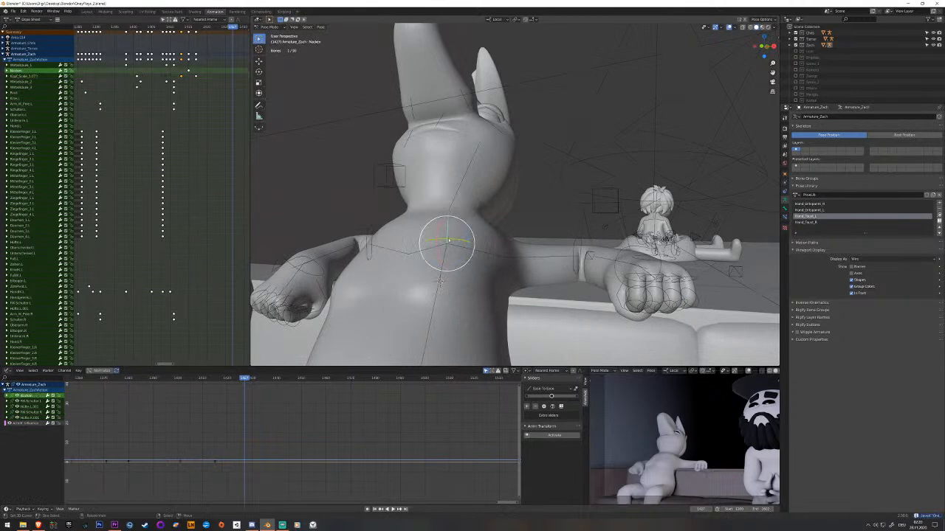
{"action": "middle_click_drag", "start_coordinate": [312, 194], "coordinate": [412, 221]}
{"action": "left_click_drag", "start_coordinate": [409, 218], "coordinate": [424, 220]}
{"action": "key", "text": "ctrl+z"}
{"action": "middle_click_drag", "start_coordinate": [447, 215], "coordinate": [435, 215]}
{"action": "left_click_drag", "start_coordinate": [435, 215], "coordinate": [440, 193]}
{"action": "key", "text": "i"}
{"action": "left_click", "coordinate": [437, 202]}
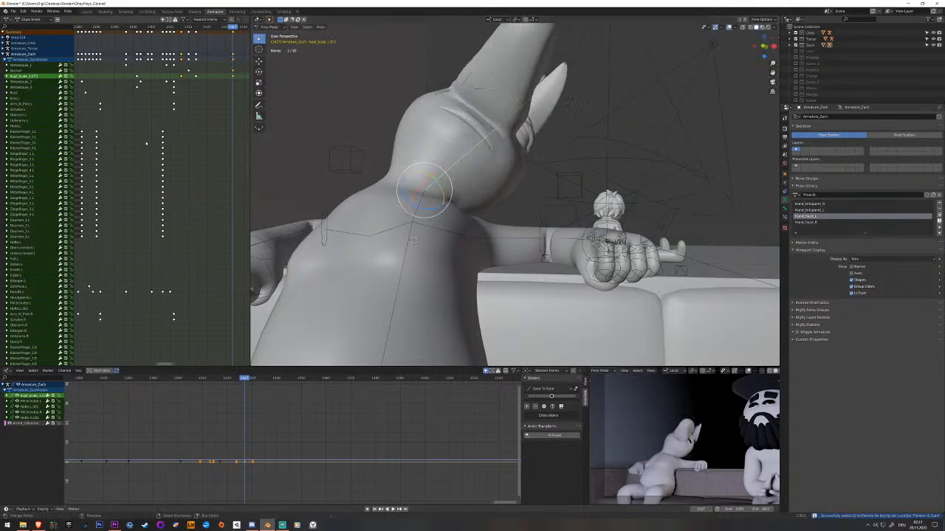
Move the final neck and head keyframes apart so the head finishes its turn after the neck, and play back.
{"action": "key", "text": "space"}
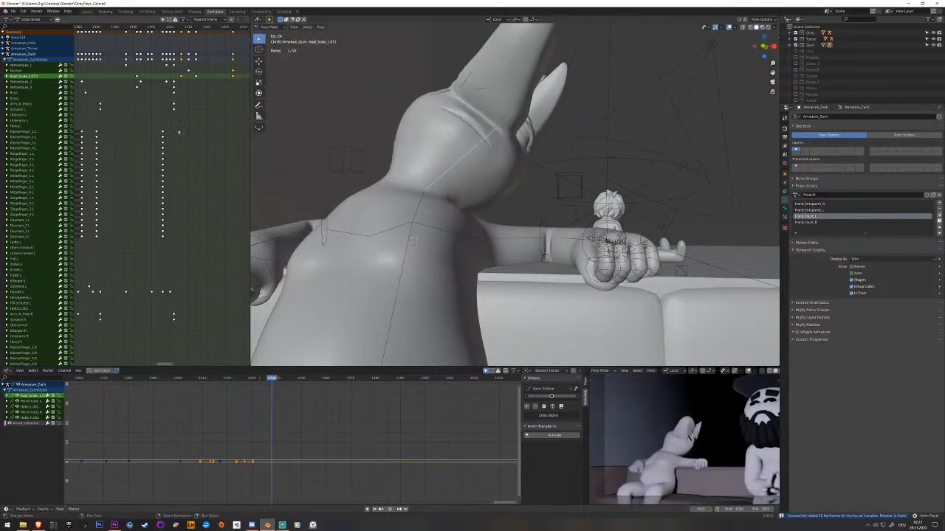
{"action": "middle_click_drag", "start_coordinate": [205, 102], "coordinate": [172, 101]}
{"action": "left_click", "coordinate": [198, 73]}
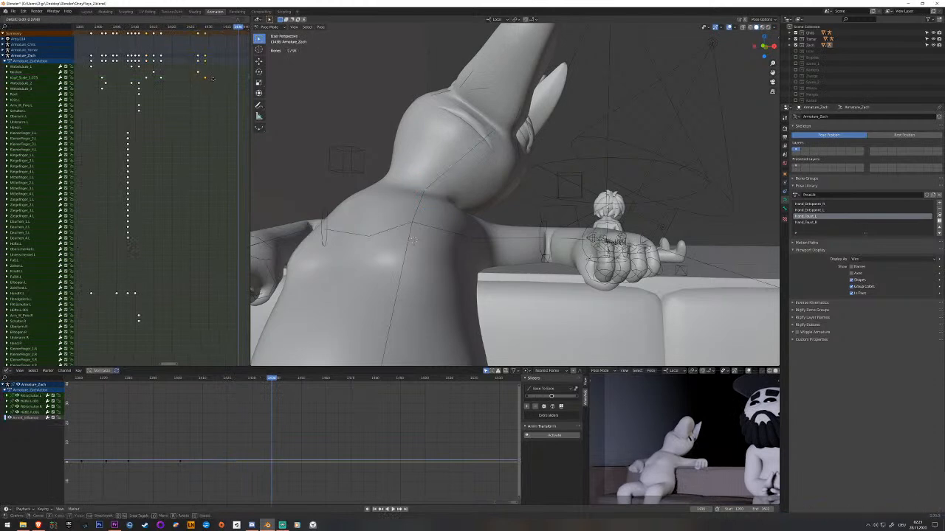
{"action": "key", "text": "space"}
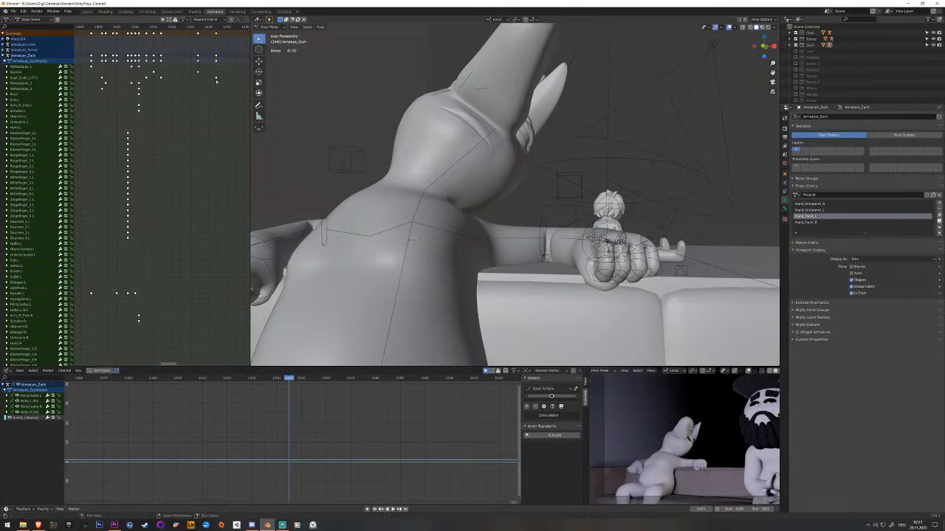
{"action": "key", "text": "Escape"}
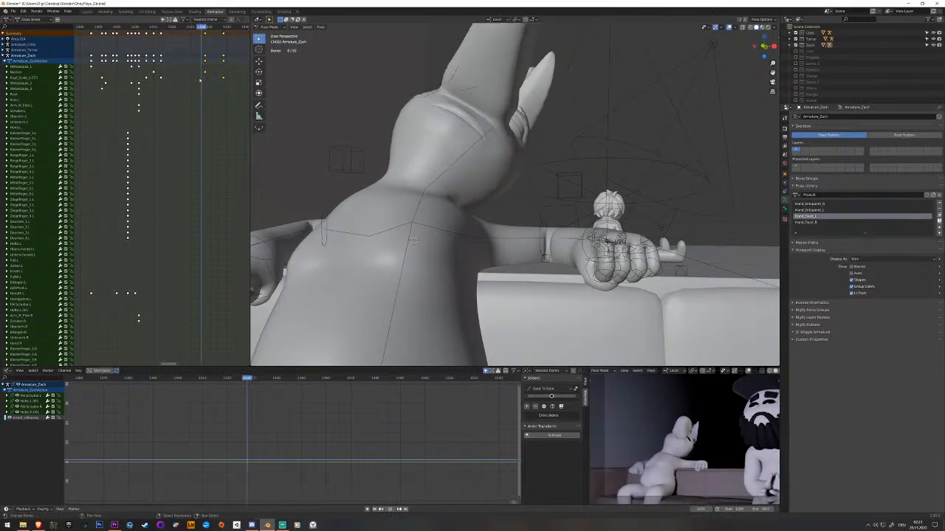
Key the head and neck bones near the start of the turn and move the new keyframes earlier, the neck ahead of the head.
{"action": "left_click", "coordinate": [421, 197]}
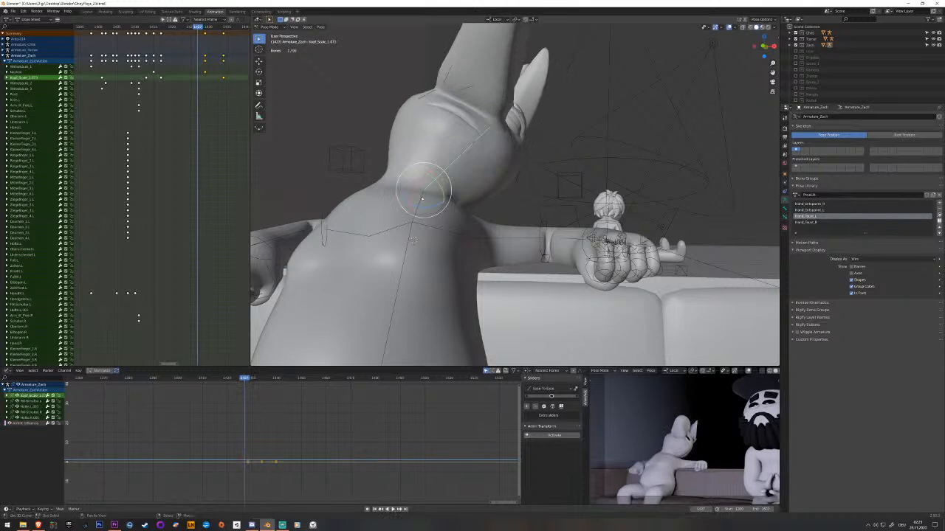
{"action": "key", "text": "space"}
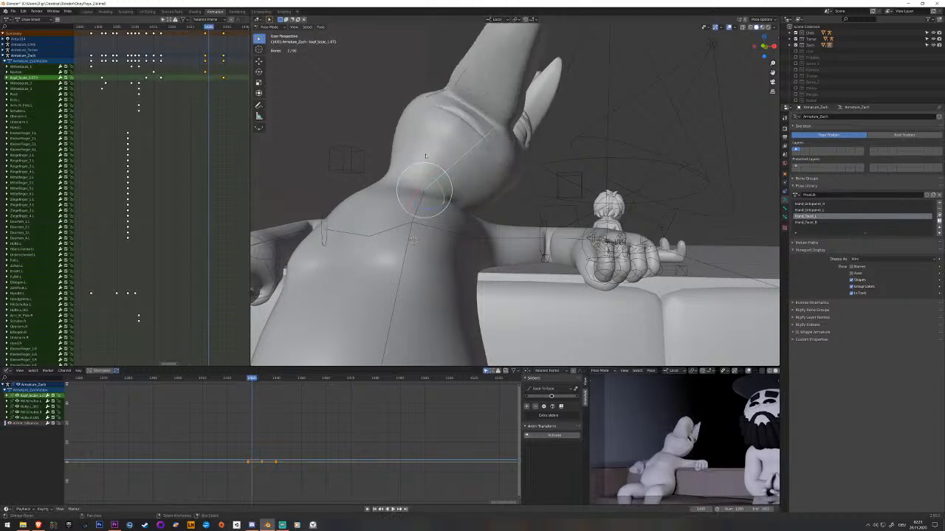
{"action": "key", "text": "Escape"}
{"action": "left_click", "coordinate": [413, 240]}
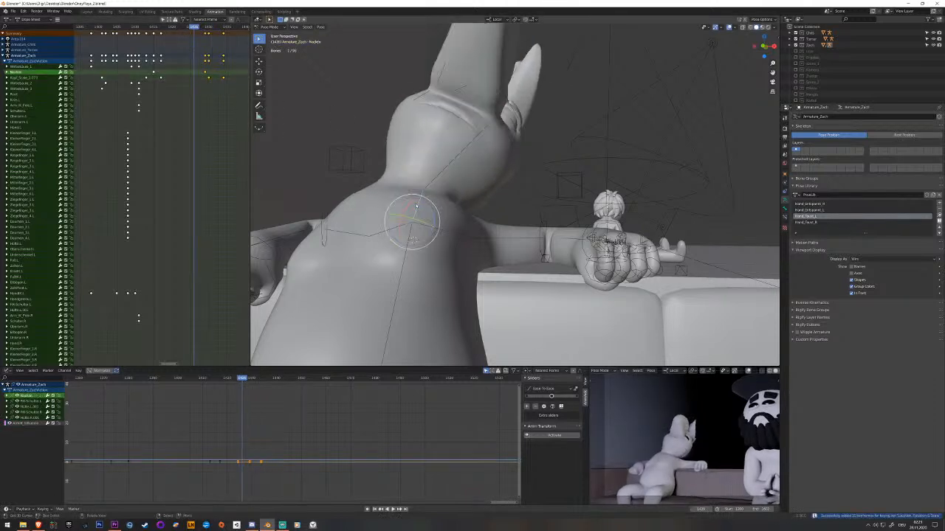
{"action": "left_click", "coordinate": [197, 74]}
{"action": "left_click_drag", "start_coordinate": [194, 73], "coordinate": [184, 77]}
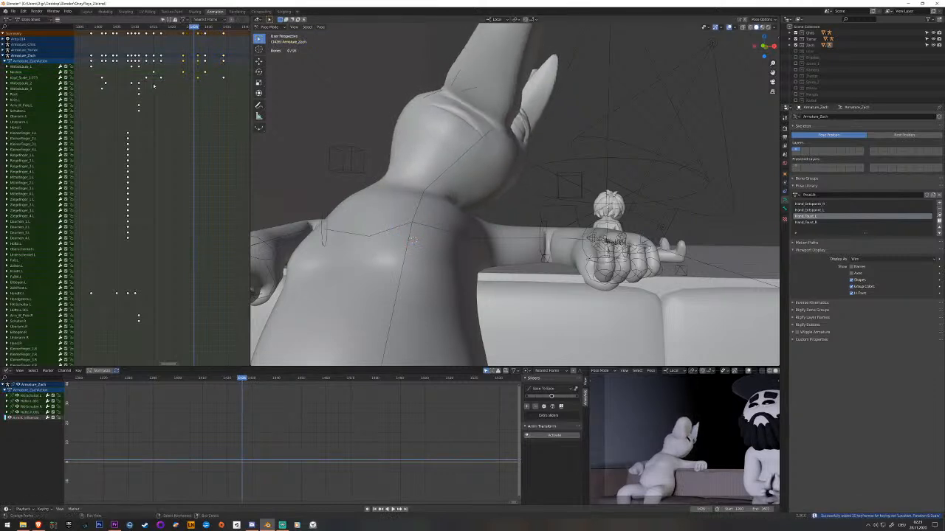
Play back the head turn, then review Zach's earlier hand gestures in the animation.
{"action": "key", "text": "space"}
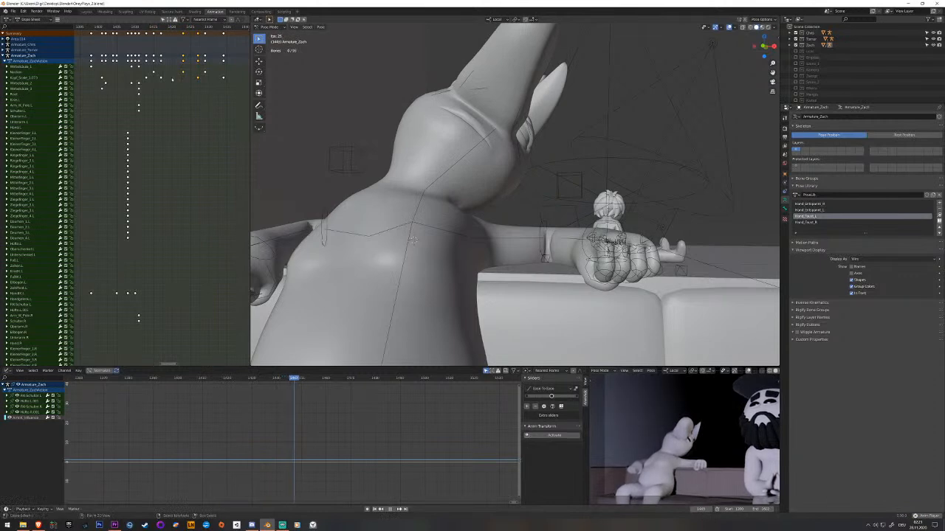
{"action": "key", "text": "space"}
{"action": "left_click_drag", "start_coordinate": [192, 87], "coordinate": [216, 118]}
{"action": "key", "text": "space"}
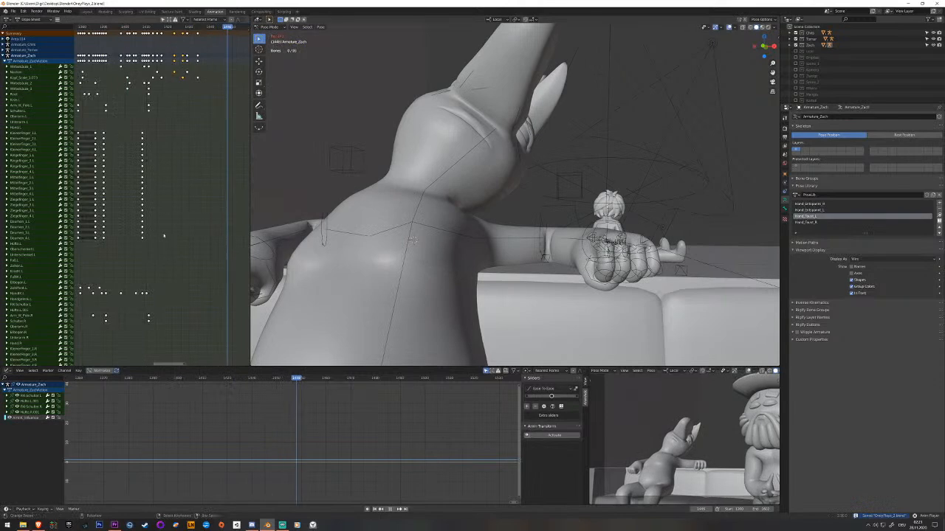
{"action": "middle_click_drag", "start_coordinate": [175, 228], "coordinate": [77, 231]}
{"action": "key", "text": "space"}
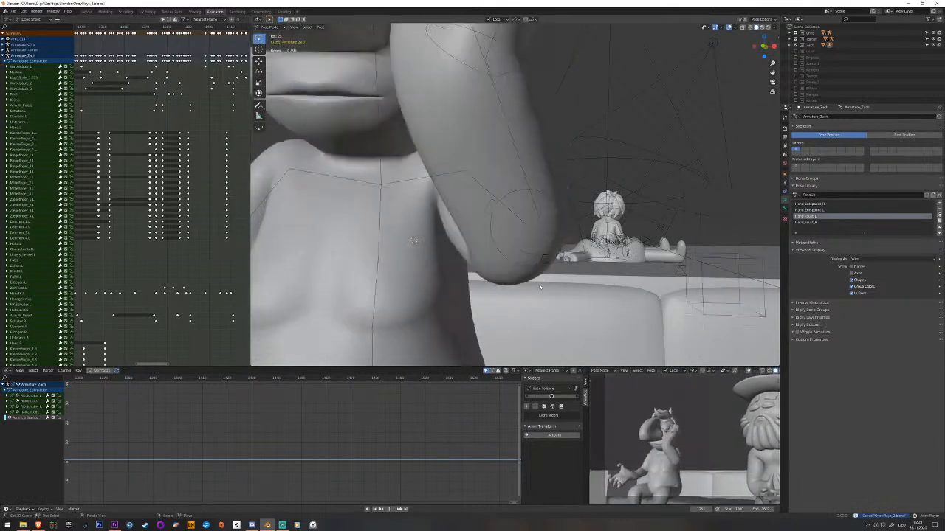
{"action": "scroll", "coordinate": [179, 251], "scroll_direction": "down", "scroll_amount": 4}
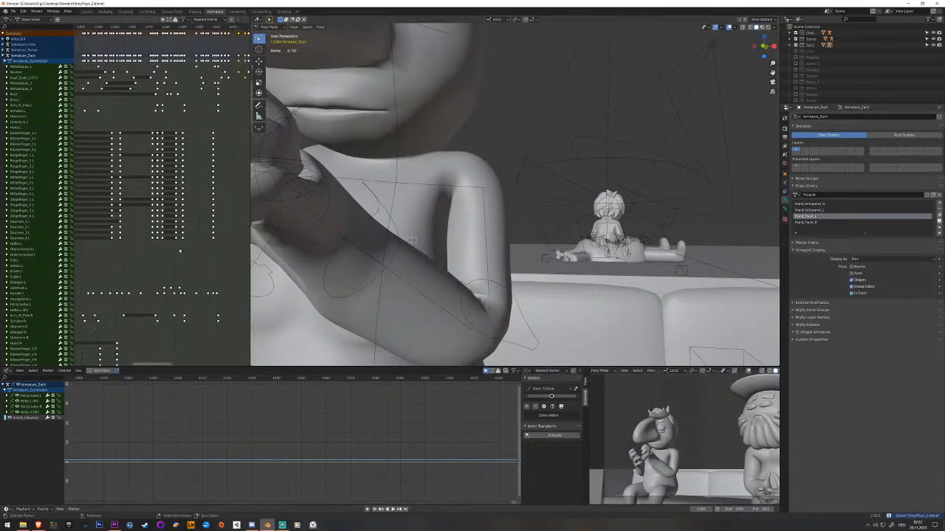
{"action": "middle_click_drag", "start_coordinate": [76, 254], "coordinate": [226, 245]}
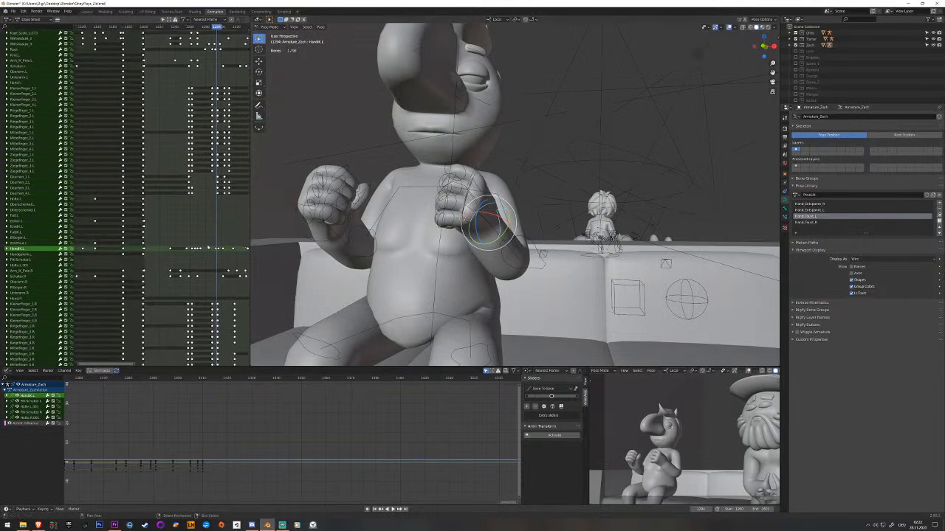
Move the left hand IK bone along its local Z axis during the raised-fists pose, rotate it and key it.
{"action": "scroll", "coordinate": [241, 288], "scroll_direction": "up", "scroll_amount": 6}
{"action": "middle_click_drag", "start_coordinate": [241, 288], "coordinate": [170, 281]}
{"action": "mouse_move", "coordinate": [213, 254]}
{"action": "left_mouse_down"}
{"action": "mouse_move", "coordinate": [225, 252]}
{"action": "mouse_move", "coordinate": [208, 252]}
{"action": "left_mouse_up"}
{"action": "middle_click_drag", "start_coordinate": [421, 262], "coordinate": [375, 279]}
{"action": "key", "text": "g"}
{"action": "key", "text": "z"}
{"action": "key", "text": "z"}
{"action": "left_click", "coordinate": [384, 248]}
{"action": "left_click_drag", "start_coordinate": [352, 215], "coordinate": [372, 211]}
{"action": "key", "text": "i"}
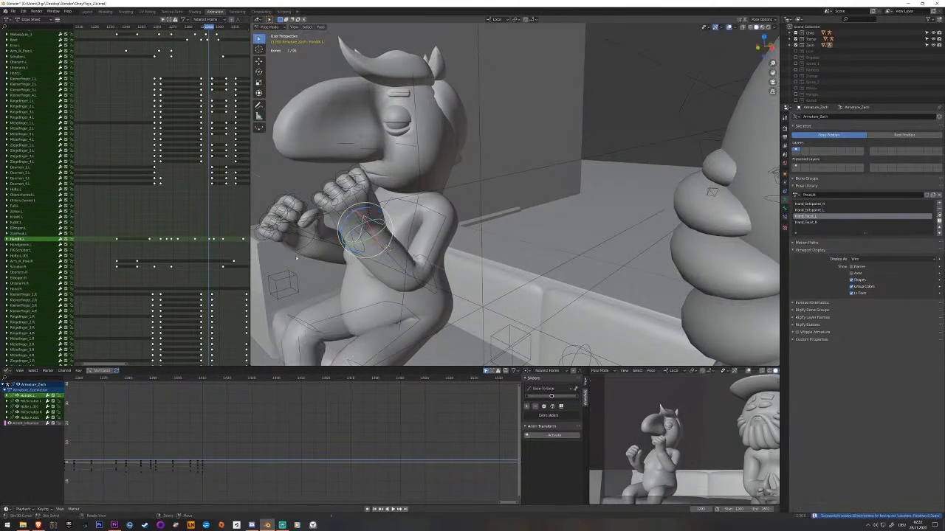
Move the right hand IK bone along Z in the raised-fists pose, rotate it about local Z, key it, save and play back.
{"action": "left_click", "coordinate": [301, 237]}
{"action": "middle_click_drag", "start_coordinate": [206, 221], "coordinate": [183, 342]}
{"action": "key", "text": "g"}
{"action": "key", "text": "z"}
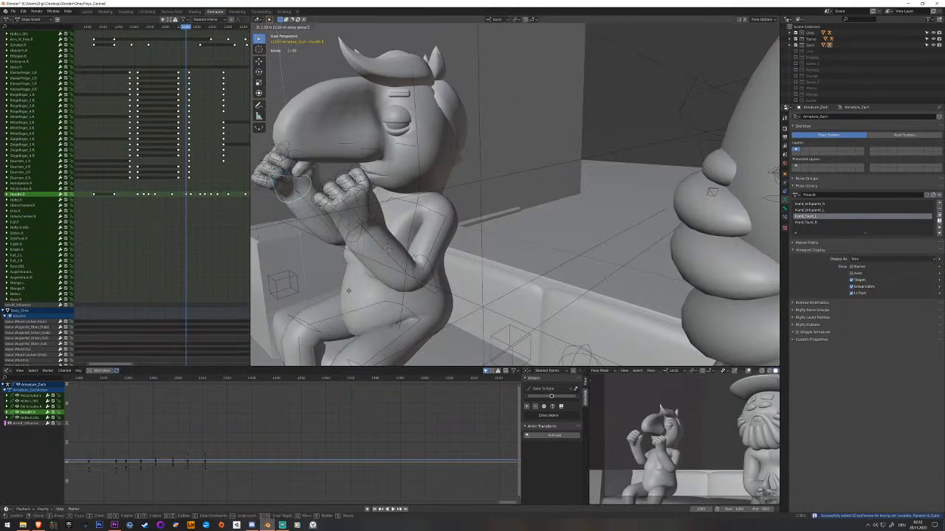
{"action": "left_click", "coordinate": [352, 299]}
{"action": "middle_click_drag", "start_coordinate": [352, 299], "coordinate": [406, 286]}
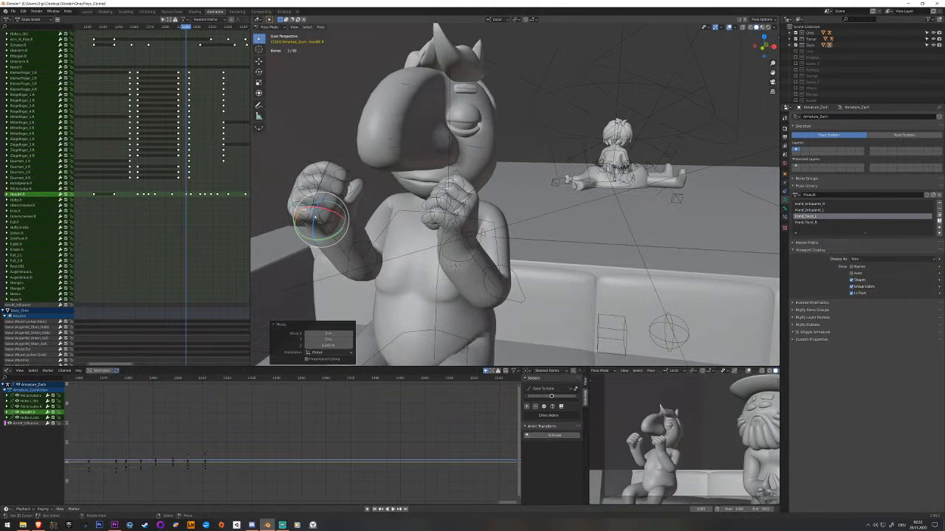
{"action": "key", "text": "r"}
{"action": "key", "text": "z"}
{"action": "key", "text": "z"}
{"action": "left_click", "coordinate": [440, 325]}
{"action": "middle_click_drag", "start_coordinate": [411, 305], "coordinate": [295, 212]}
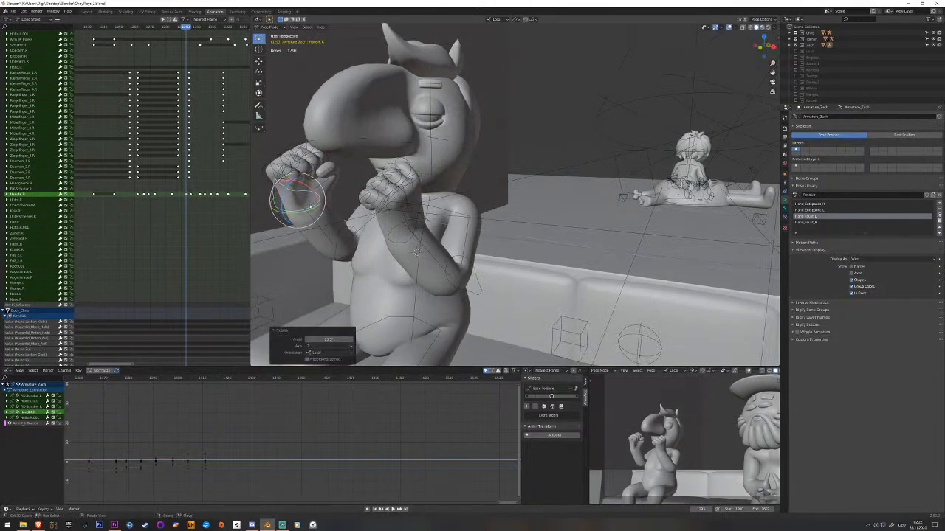
{"action": "key", "text": "space"}
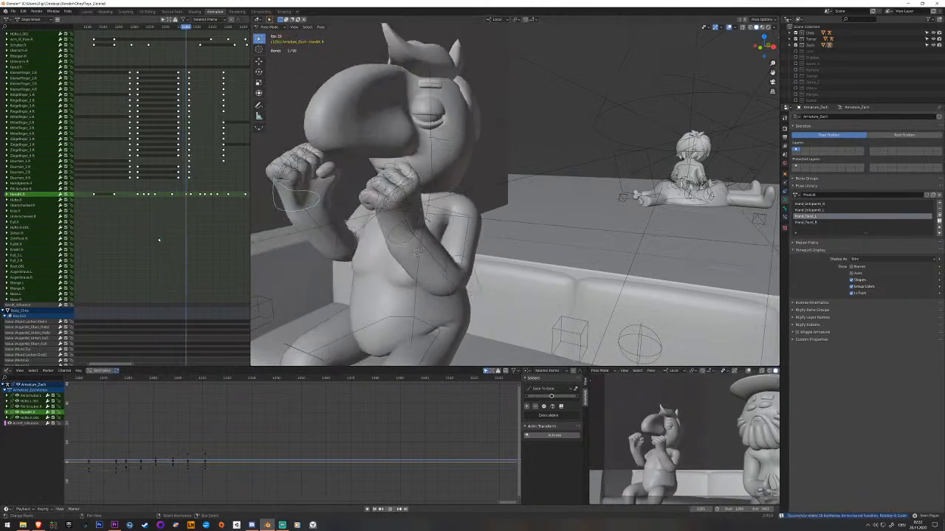
{"action": "key", "text": "ctrl+s"}
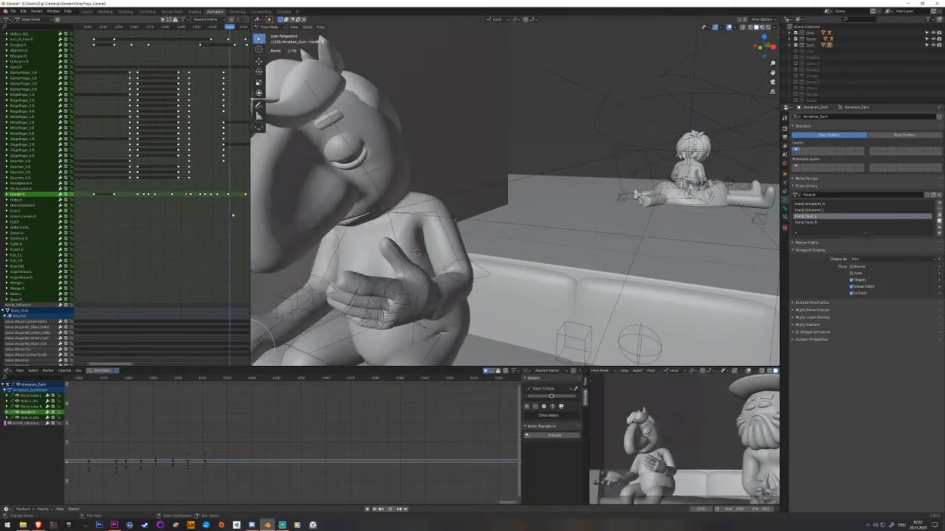
{"action": "key", "text": "space"}
{"action": "key", "text": "space"}
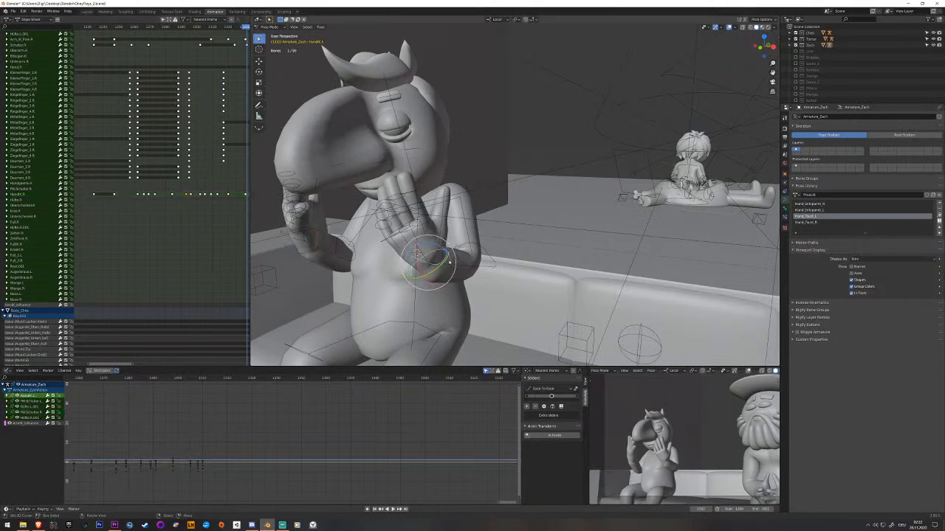
Move the left arm's IK pole bone to reposition the elbow during the open-palm gesture and key it.
{"action": "scroll", "coordinate": [559, 345], "scroll_direction": "down", "scroll_amount": 2}
{"action": "middle_click_drag", "start_coordinate": [519, 299], "coordinate": [496, 296]}
{"action": "middle_click_drag", "start_coordinate": [197, 213], "coordinate": [198, 161]}
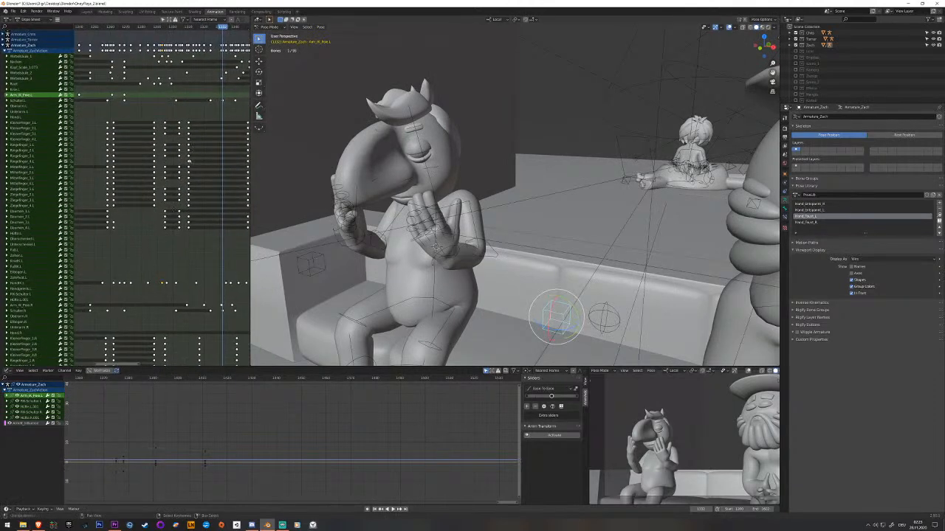
{"action": "key", "text": "space"}
{"action": "key", "text": "g"}
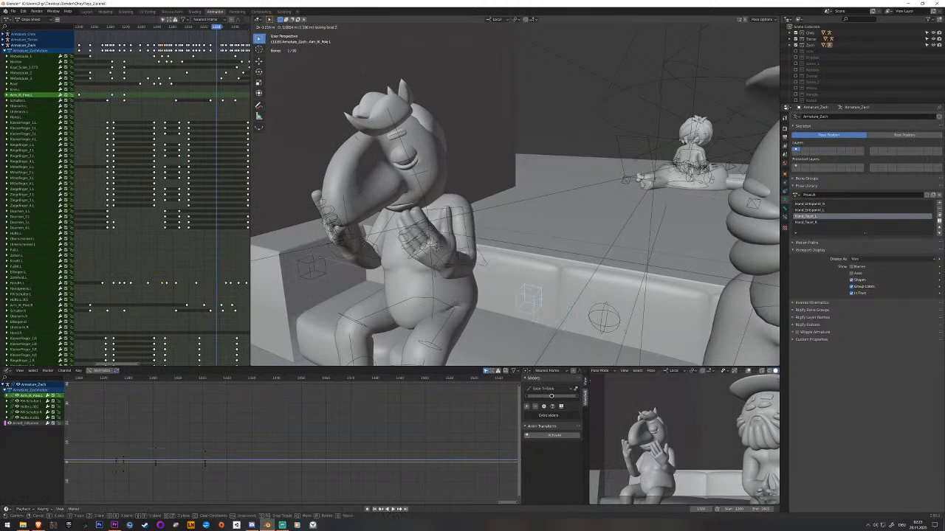
{"action": "left_click", "coordinate": [365, 241]}
{"action": "key", "text": "i"}
Duplicate the left arm IK pole's earlier keyframe to shortly before the open-palm gesture so the elbow holds, and play back.
{"action": "left_click_drag", "start_coordinate": [158, 122], "coordinate": [134, 114]}
{"action": "key", "text": "space"}
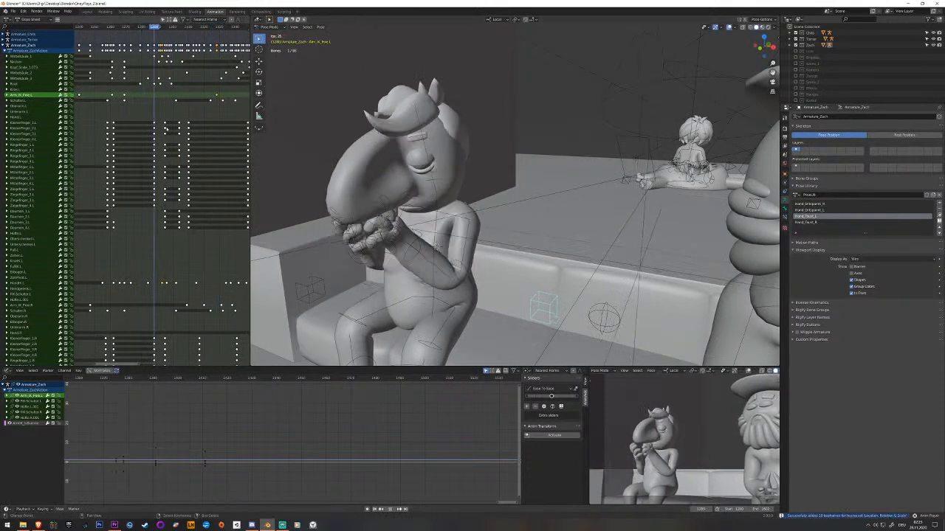
{"action": "key", "text": "space"}
{"action": "left_click_drag", "start_coordinate": [131, 97], "coordinate": [188, 102]}
{"action": "right_click", "coordinate": [122, 95]}
{"action": "key", "text": "space"}
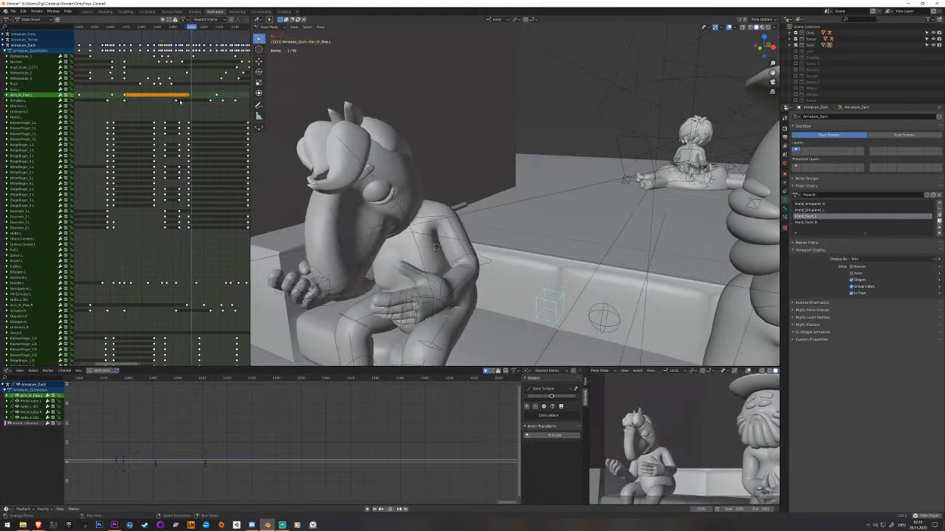
{"action": "key", "text": "space"}
Rotate the left shoulder bone about its local X and Z axes during the open-palm gesture and key it.
{"action": "left_click_drag", "start_coordinate": [186, 102], "coordinate": [232, 106]}
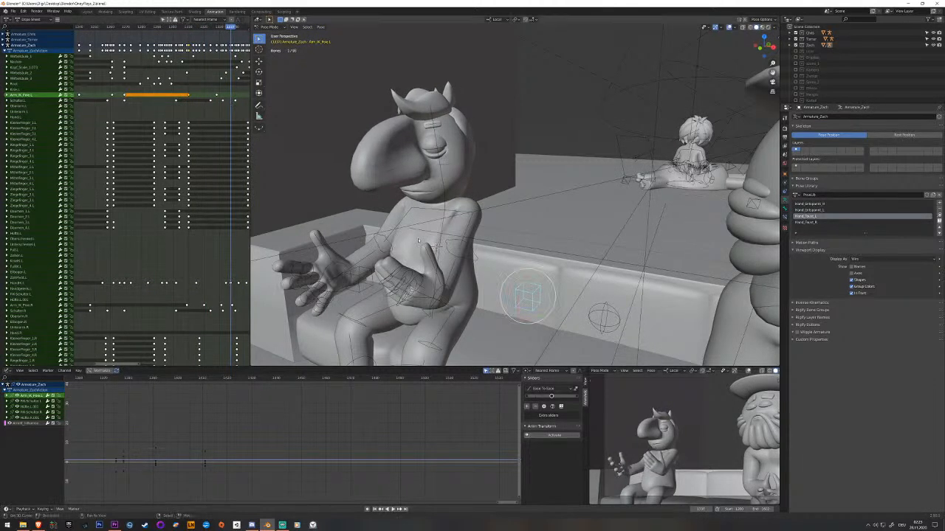
{"action": "middle_click_drag", "start_coordinate": [377, 213], "coordinate": [313, 231]}
{"action": "middle_click_drag", "start_coordinate": [410, 226], "coordinate": [444, 213]}
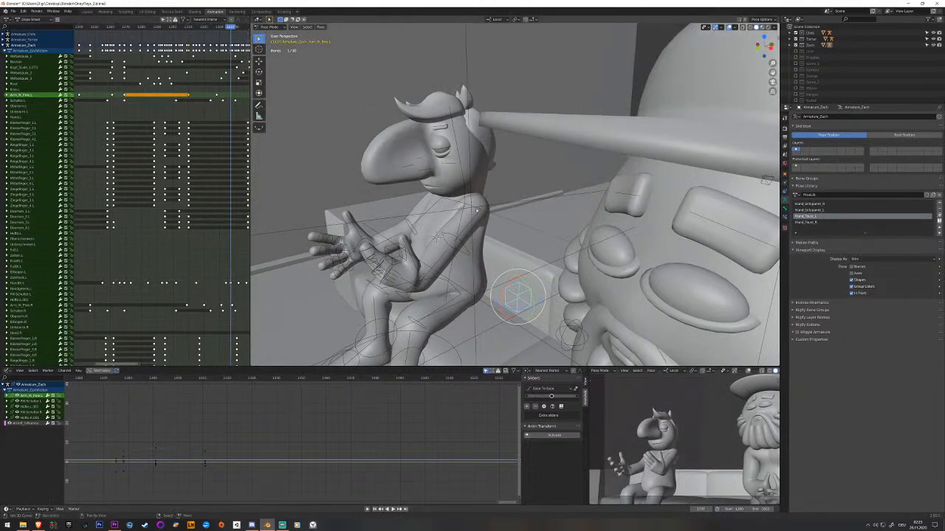
{"action": "key", "text": "Home"}
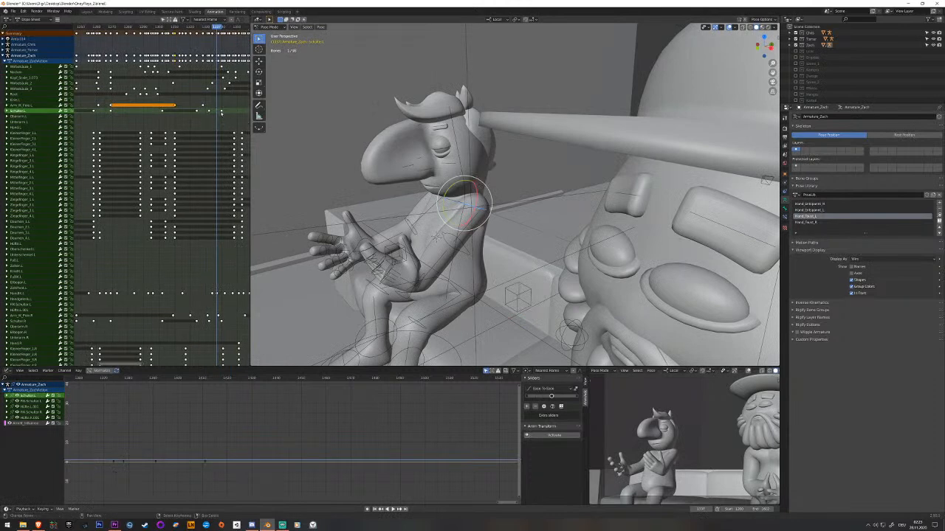
{"action": "key", "text": "space"}
{"action": "middle_click_drag", "start_coordinate": [417, 199], "coordinate": [428, 205]}
{"action": "key", "text": "Left"}
{"action": "key", "text": "Left"}
{"action": "key", "text": "Left"}
{"action": "scroll", "coordinate": [487, 243], "scroll_direction": "up", "scroll_amount": 2}
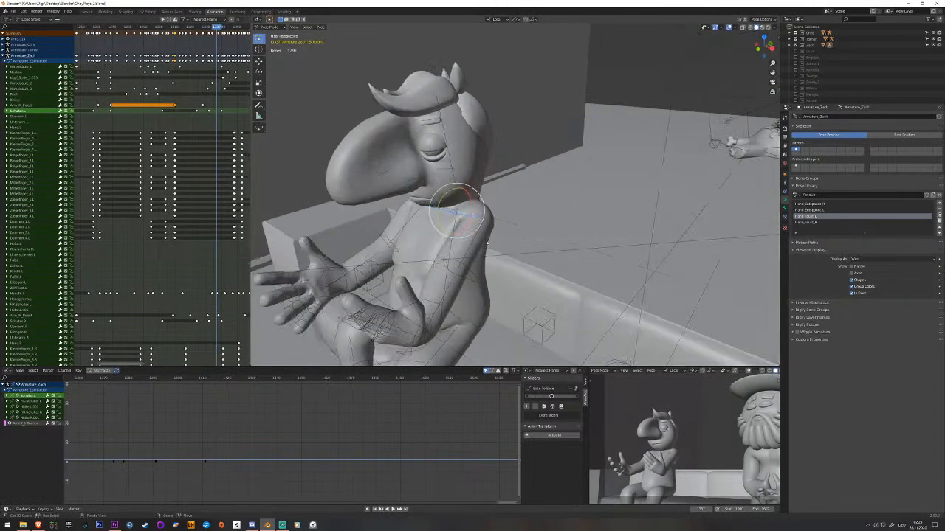
{"action": "middle_click_drag", "start_coordinate": [487, 243], "coordinate": [489, 255]}
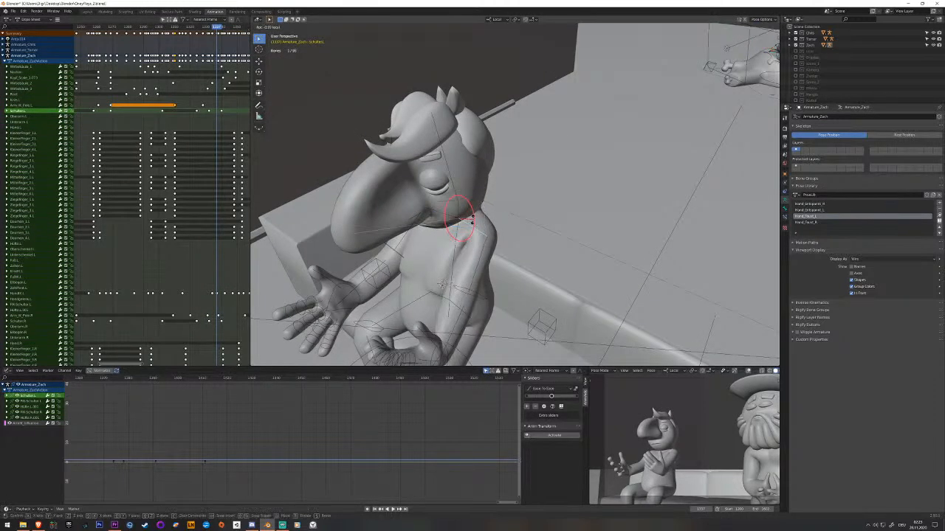
{"action": "left_click", "coordinate": [467, 231]}
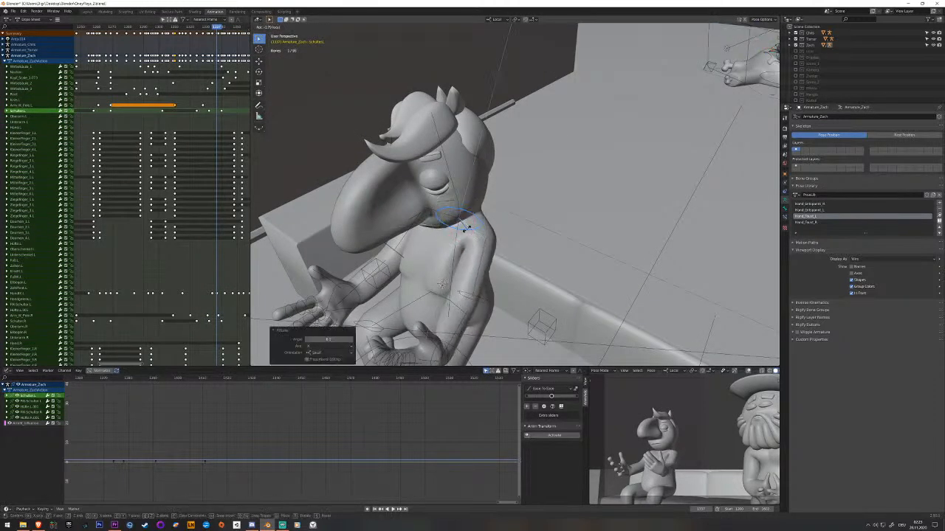
{"action": "key", "text": "i"}
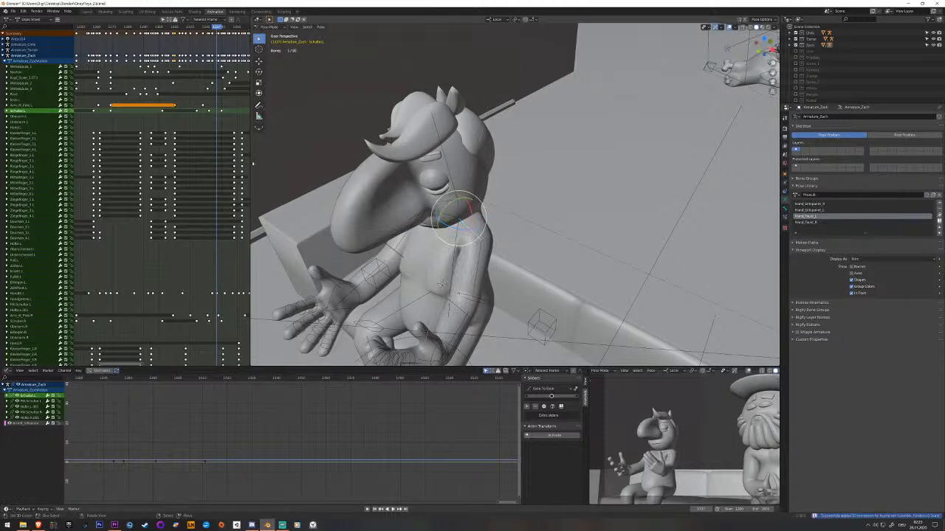
Save the file, preview the camera view in Rendered shading, return it to Solid and play back the arm gestures.
{"action": "key", "text": "Left"}
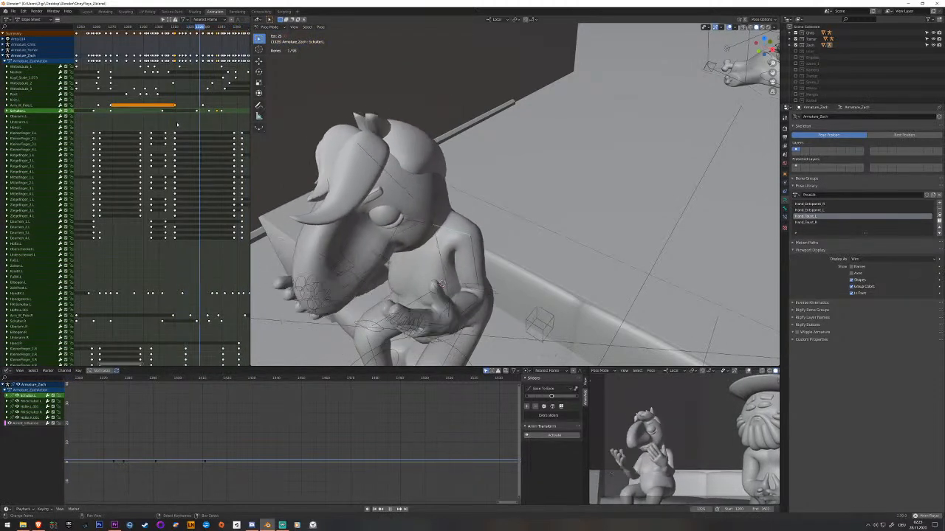
{"action": "key", "text": "Escape"}
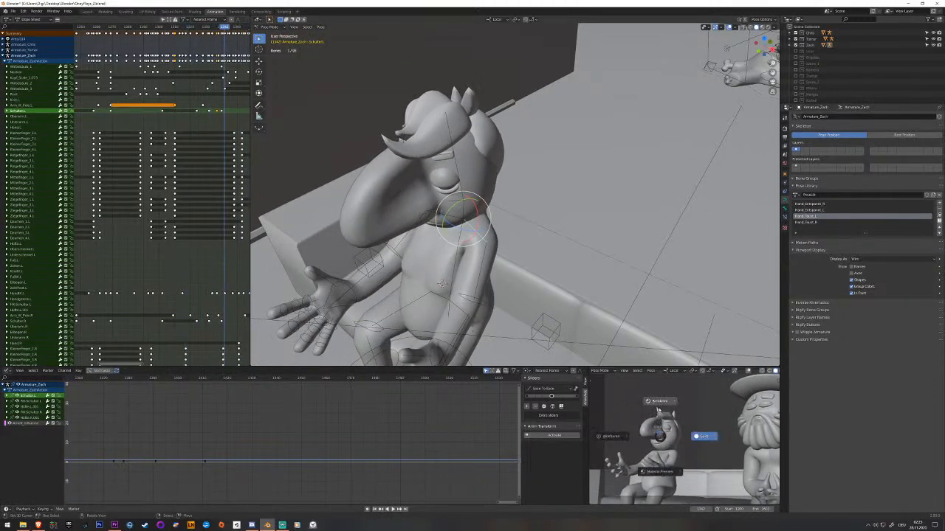
{"action": "key", "text": "space"}
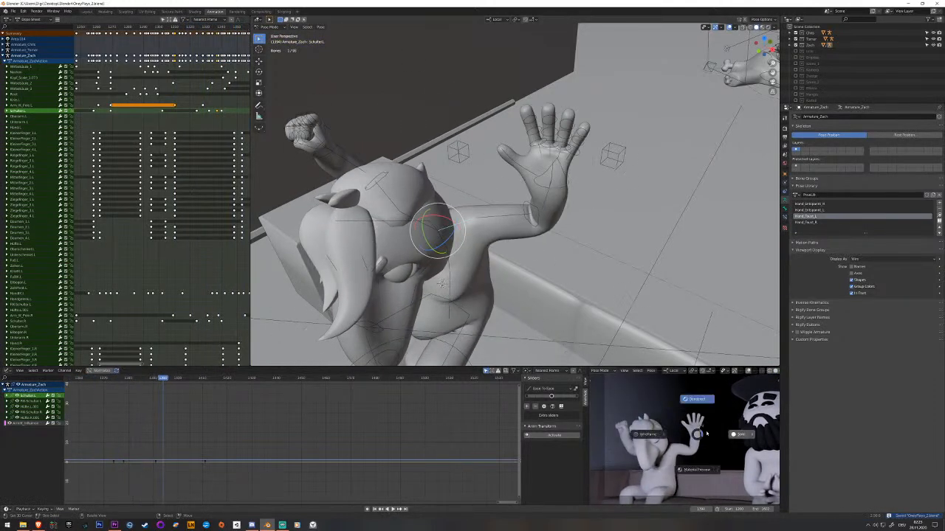
{"action": "key", "text": "space"}
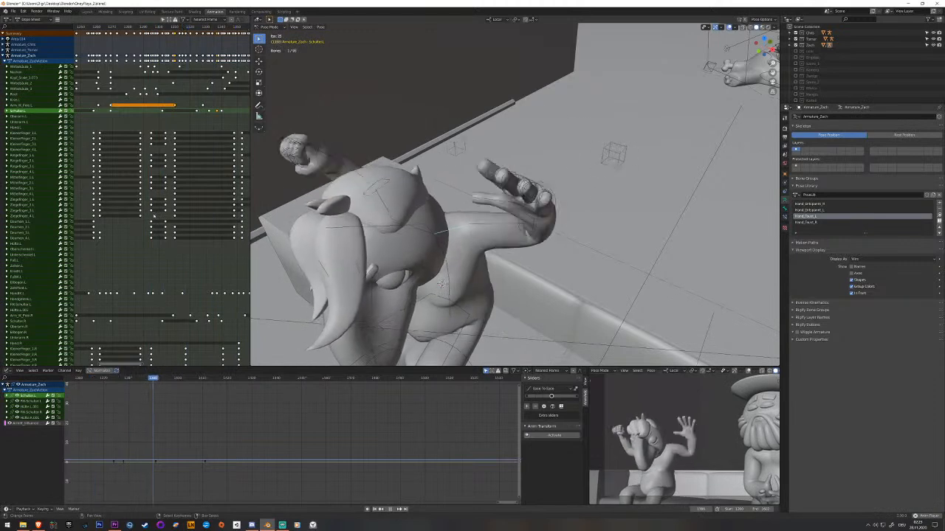
{"action": "key", "text": "space"}
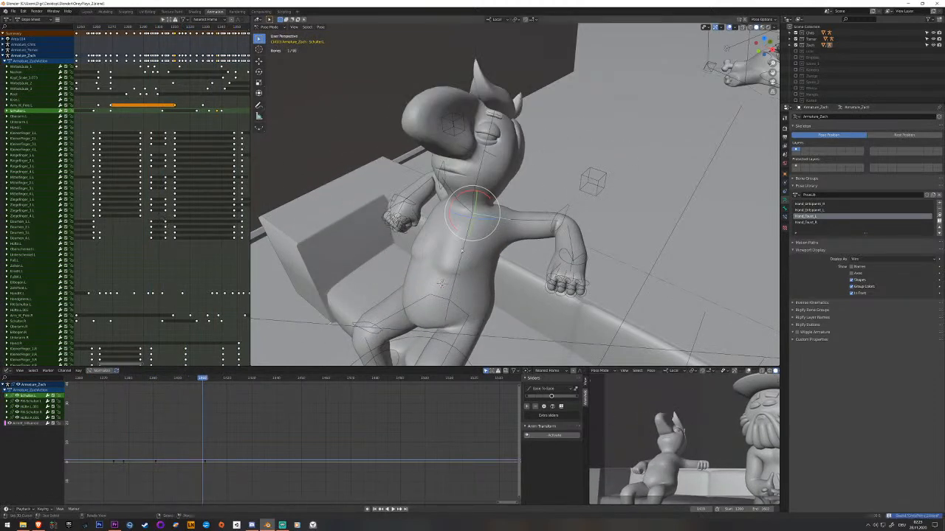
{"action": "middle_click_drag", "start_coordinate": [157, 176], "coordinate": [7, 160]}
{"action": "left_click_drag", "start_coordinate": [110, 151], "coordinate": [127, 155]}
{"action": "key", "text": "space"}
{"action": "key", "text": "space"}
Select the right hand's finger bones, clear their rotation in the raised-hands pose so the fist opens, and key them.
{"action": "middle_click_drag", "start_coordinate": [289, 180], "coordinate": [488, 222]}
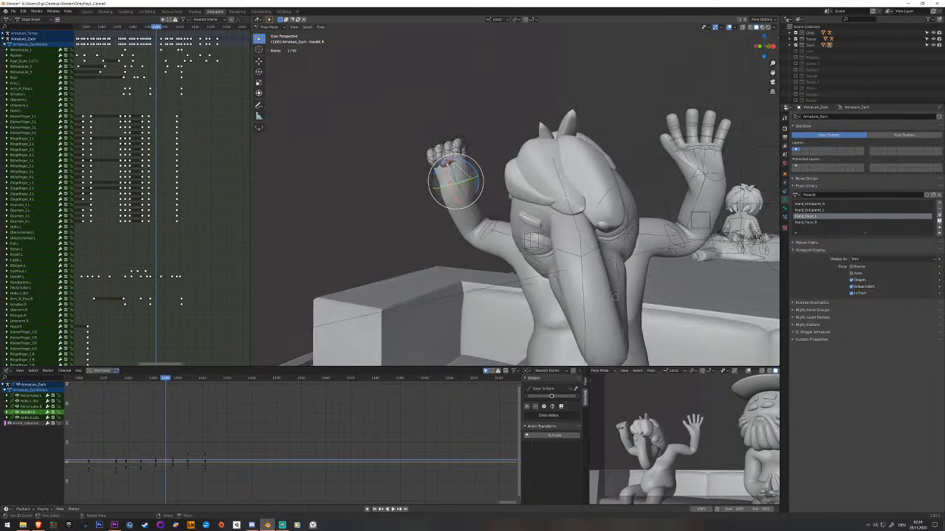
{"action": "middle_click_drag", "start_coordinate": [444, 155], "coordinate": [438, 137]}
{"action": "scroll", "coordinate": [437, 137], "scroll_direction": "up", "scroll_amount": 2}
{"action": "key", "text": "c"}
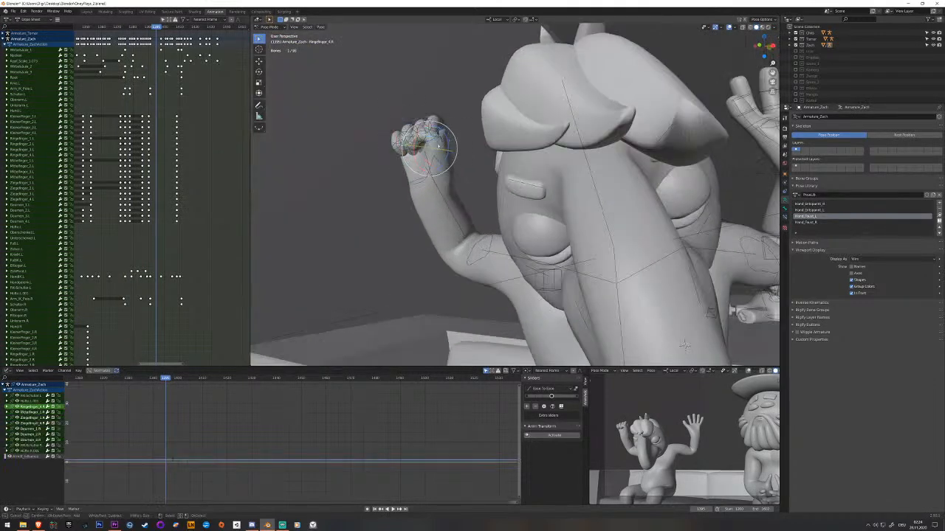
{"action": "left_click_drag", "start_coordinate": [429, 146], "coordinate": [423, 145]}
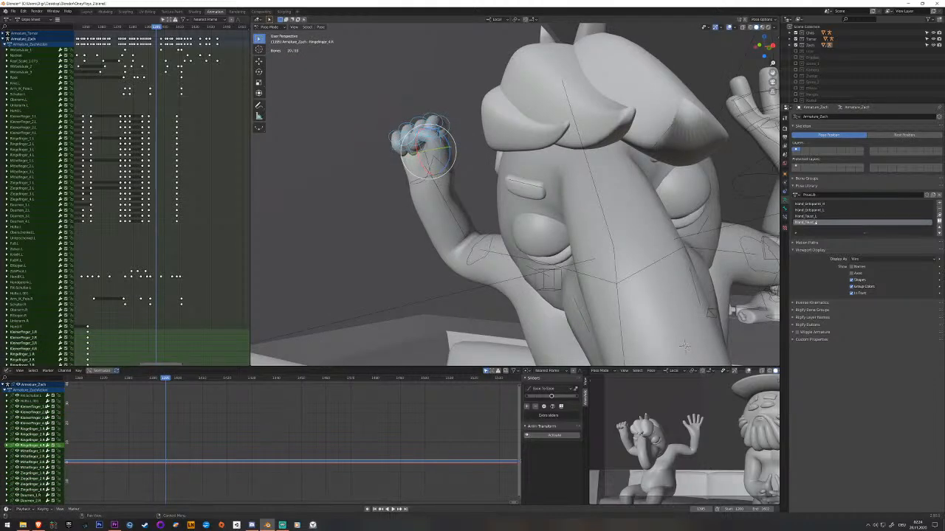
{"action": "key", "text": "alt+r"}
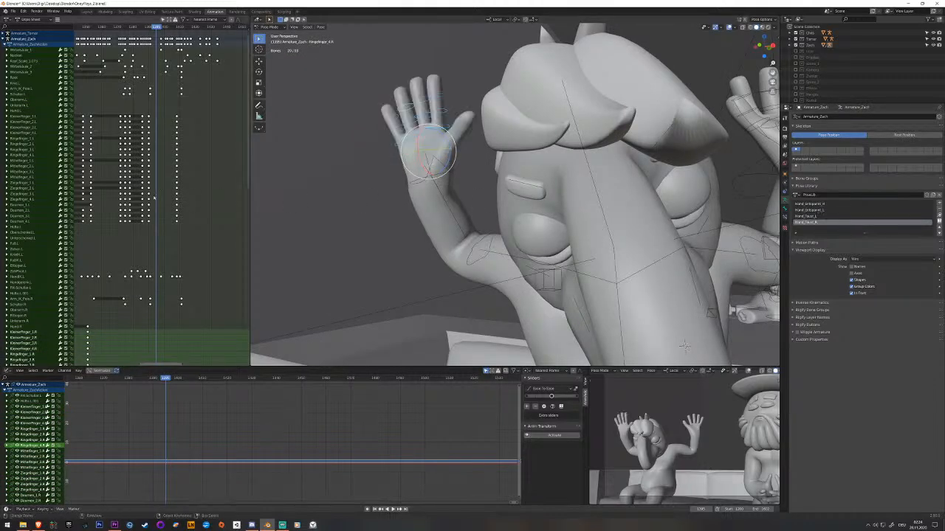
{"action": "middle_click_drag", "start_coordinate": [154, 220], "coordinate": [182, 78]}
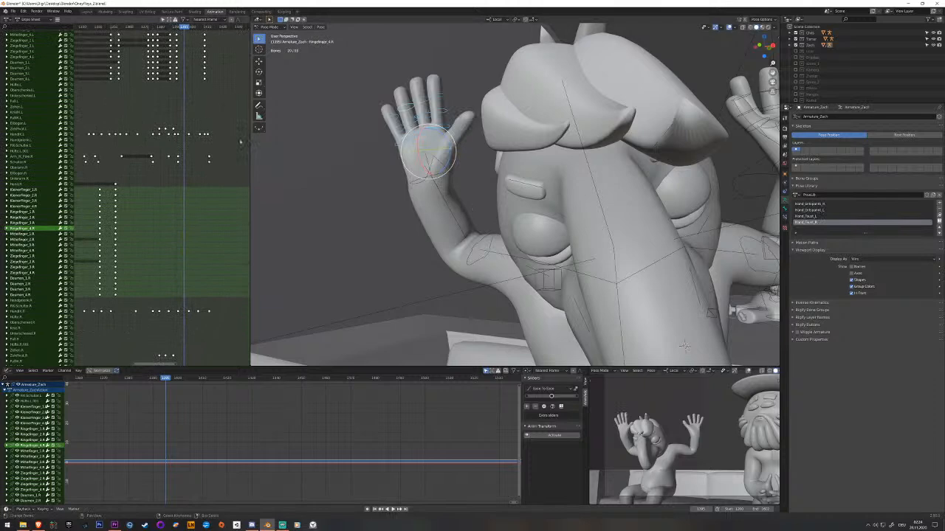
{"action": "left_click_drag", "start_coordinate": [169, 120], "coordinate": [176, 119]}
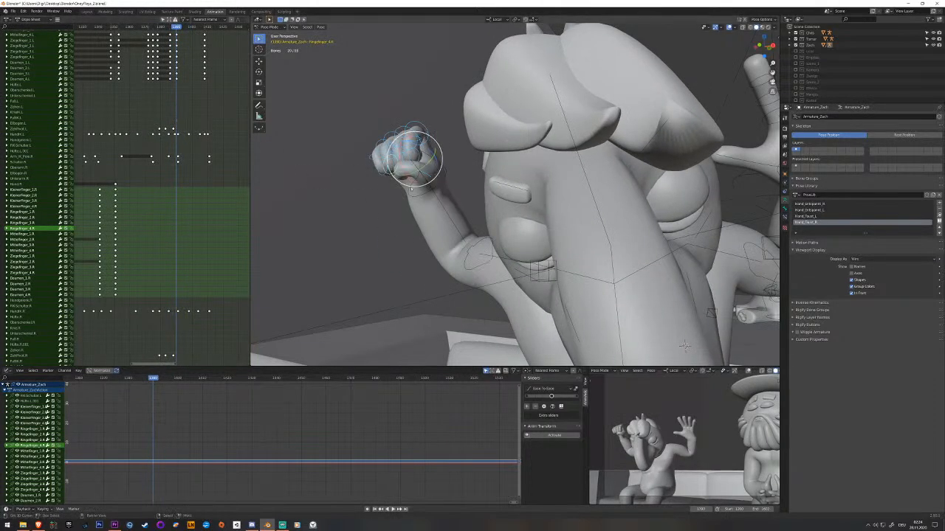
{"action": "key", "text": "alt+r"}
{"action": "key", "text": "i"}
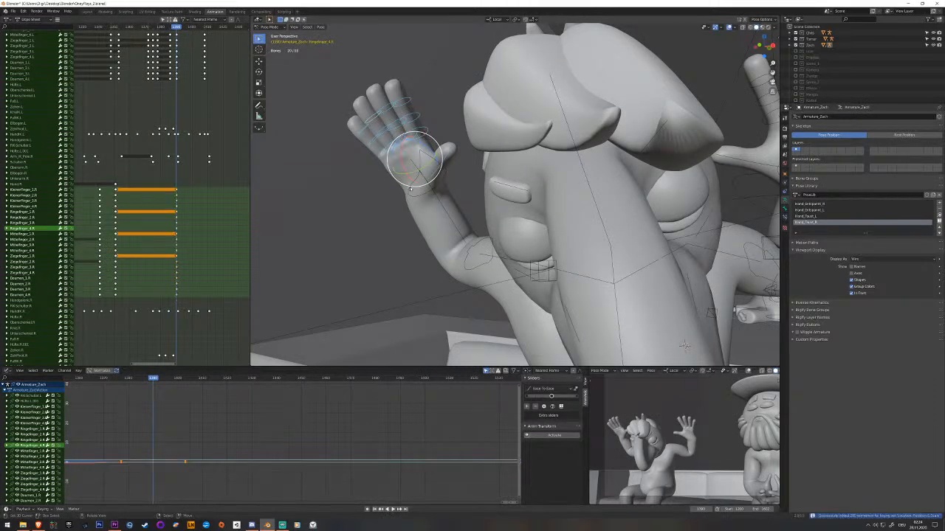
Rotate the right hand IK bone about its local X axis in the raised-hands pose and key it.
{"action": "key", "text": "bracketleft"}
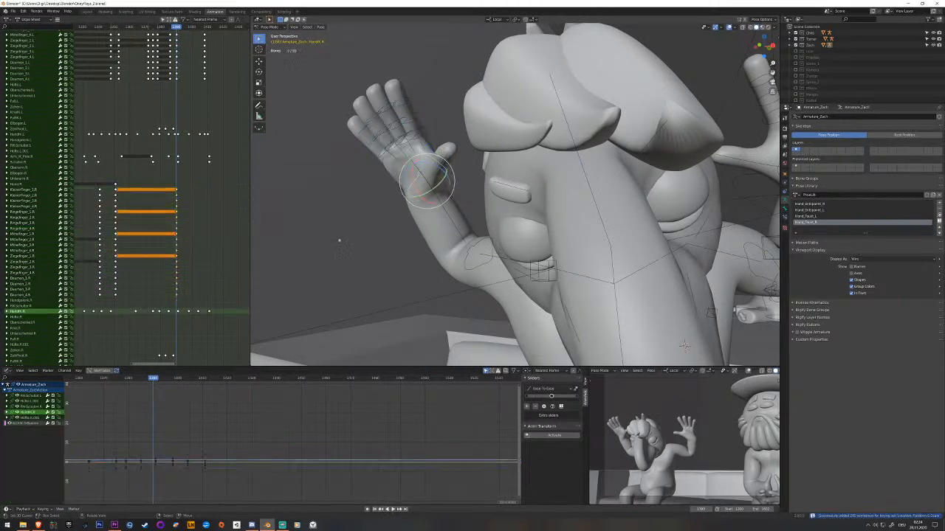
{"action": "middle_click_drag", "start_coordinate": [339, 240], "coordinate": [408, 167]}
{"action": "key", "text": "r"}
{"action": "key", "text": "x"}
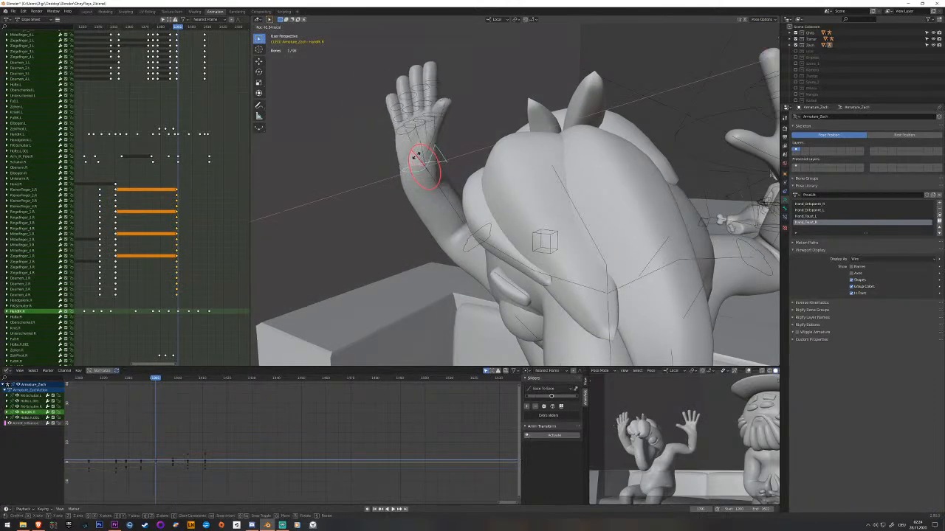
{"action": "left_click", "coordinate": [416, 155]}
{"action": "key", "text": "i"}
Copy the right-hand finger bones' earlier keyframes to shortly before the raised-hands pose so the fingers hold until the hand opens.
{"action": "left_click_drag", "start_coordinate": [185, 227], "coordinate": [147, 258]}
{"action": "left_click", "coordinate": [117, 191]}
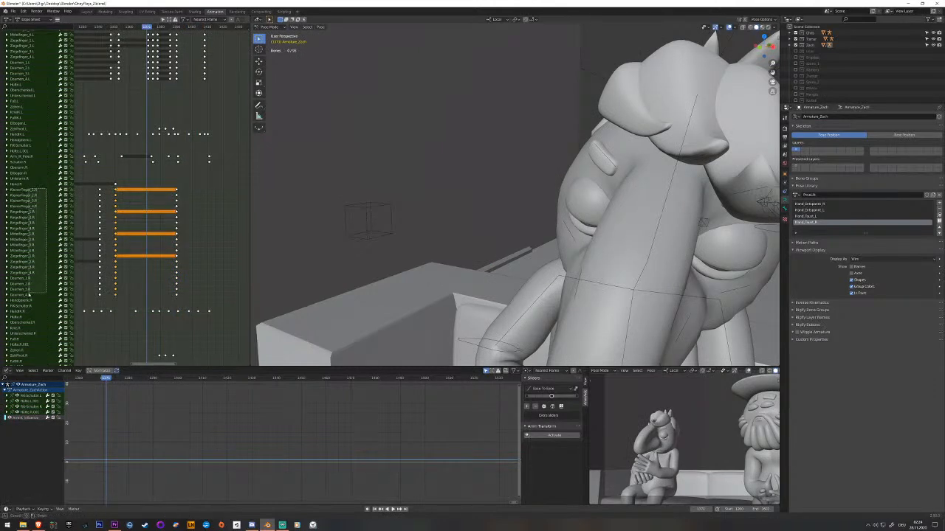
{"action": "left_click_drag", "start_coordinate": [28, 296], "coordinate": [30, 296]}
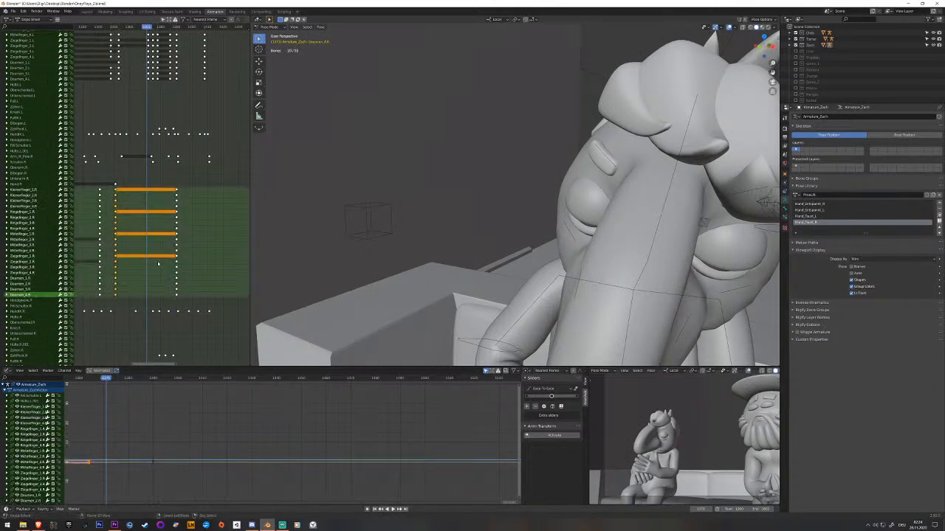
{"action": "key", "text": "space"}
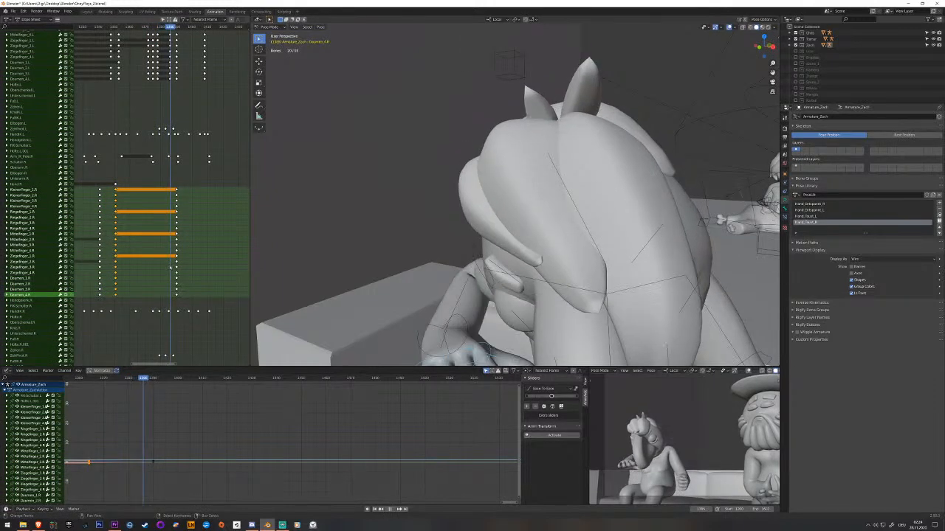
{"action": "key", "text": "space"}
{"action": "scroll", "coordinate": [443, 228], "scroll_direction": "down", "scroll_amount": 6}
{"action": "middle_click_drag", "start_coordinate": [443, 229], "coordinate": [442, 214]}
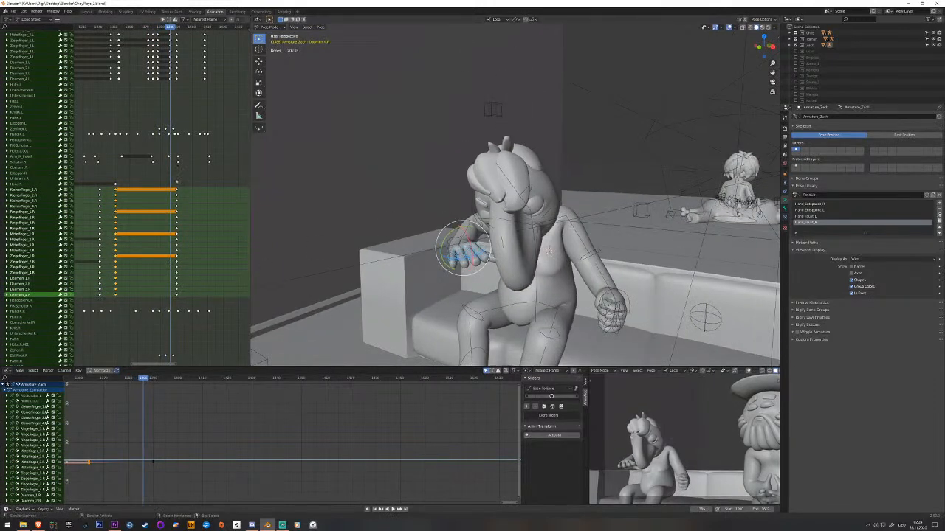
{"action": "key", "text": "Right"}
{"action": "key", "text": "Right"}
{"action": "key", "text": "Right"}
{"action": "key", "text": "Left"}
{"action": "key", "text": "Left"}
{"action": "key", "text": "Left"}
{"action": "key", "text": "ctrl+v"}
{"action": "left_click", "coordinate": [167, 225]}
Key the right hand's fingers curled into a fist in the leaning-back pose and play back the animation.
{"action": "key", "text": "space"}
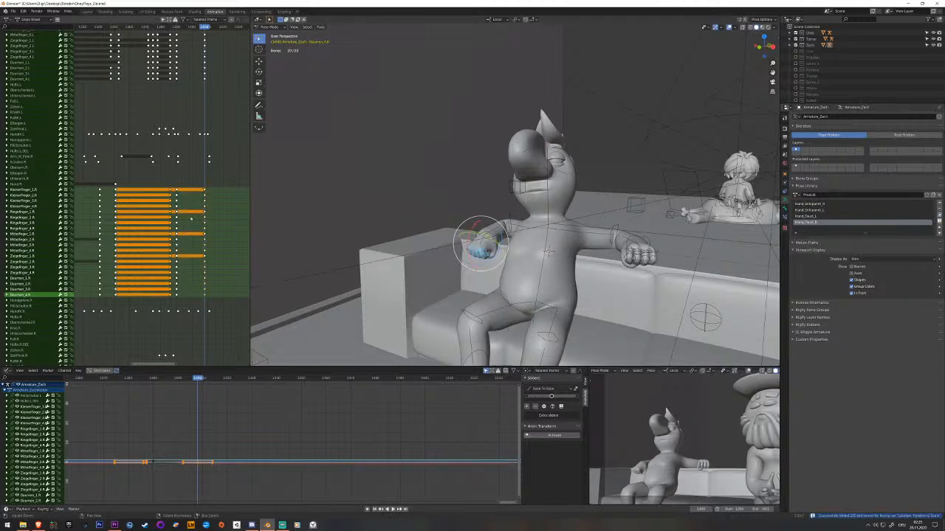
{"action": "key", "text": "space"}
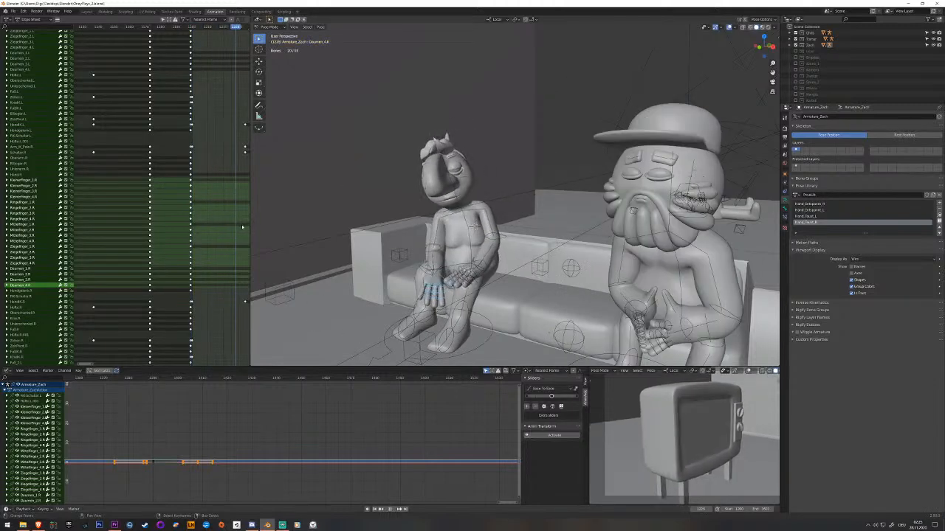
Key the right hand's finger bones at frame 1252, while the hand rests on the lap, and play back.
{"action": "middle_click_drag", "start_coordinate": [349, 255], "coordinate": [200, 221], "text": "shift"}
{"action": "mouse_move", "coordinate": [228, 222]}
{"action": "left_mouse_down"}
{"action": "mouse_move", "coordinate": [243, 220]}
{"action": "mouse_move", "coordinate": [236, 220]}
{"action": "left_mouse_up"}
{"action": "middle_click_drag", "start_coordinate": [369, 253], "coordinate": [421, 259]}
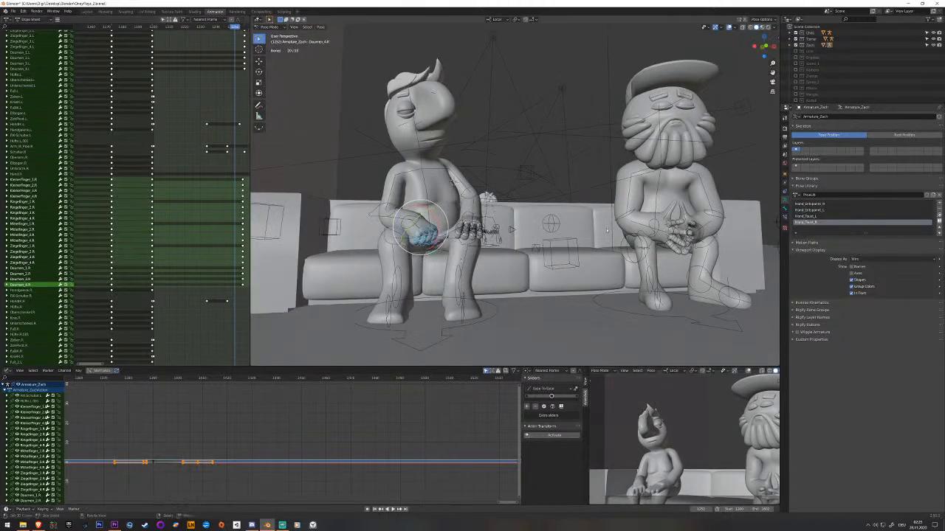
{"action": "key", "text": "i"}
{"action": "left_click_drag", "start_coordinate": [207, 233], "coordinate": [201, 233]}
{"action": "key", "text": "space"}
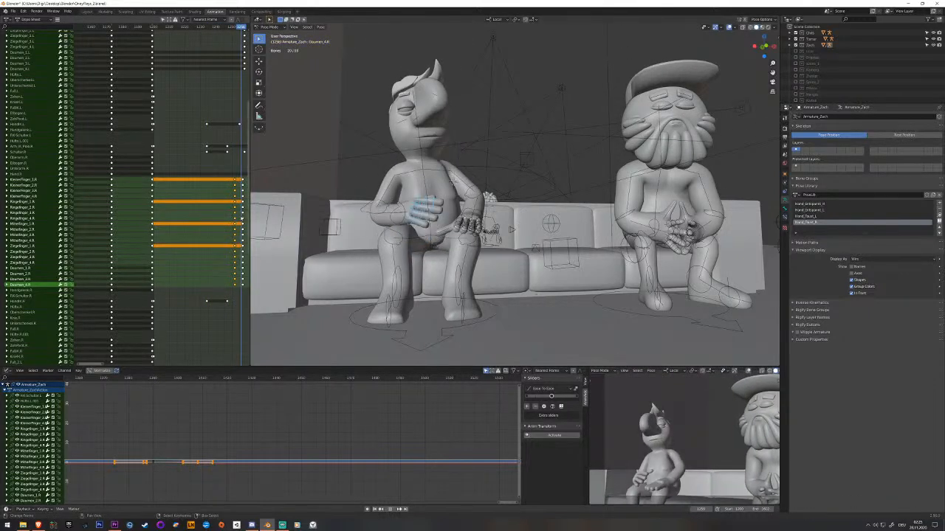
Select the left hand's finger bones, apply the Hand_entspannt_L library pose while the hand rests on the lap, key it and play back.
{"action": "middle_click_drag", "start_coordinate": [221, 128], "coordinate": [184, 205]}
{"action": "middle_click_drag", "start_coordinate": [206, 141], "coordinate": [185, 232]}
{"action": "middle_click_drag", "start_coordinate": [594, 226], "coordinate": [531, 211]}
{"action": "scroll", "coordinate": [583, 306], "scroll_direction": "up", "scroll_amount": 4}
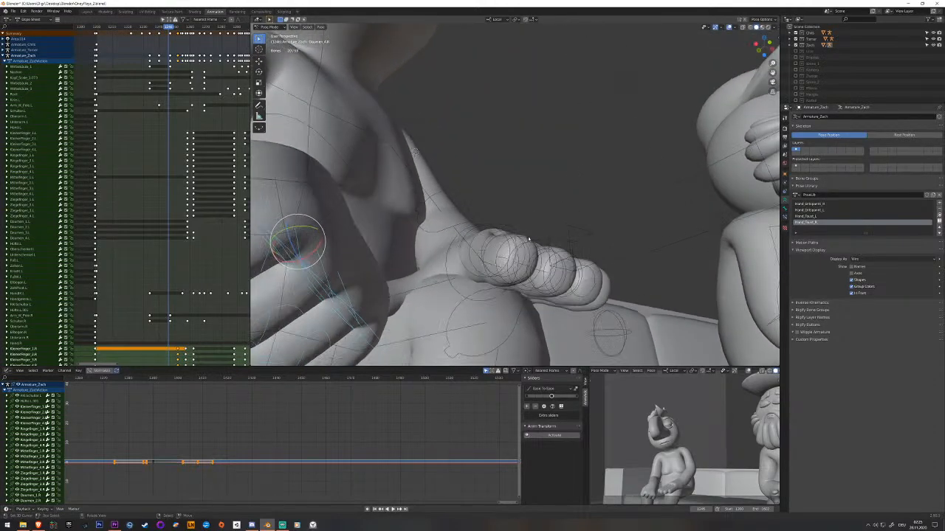
{"action": "right_click", "coordinate": [522, 243]}
{"action": "key", "text": "c"}
{"action": "mouse_move", "coordinate": [523, 259]}
{"action": "left_mouse_down"}
{"action": "mouse_move", "coordinate": [509, 258]}
{"action": "mouse_move", "coordinate": [522, 272]}
{"action": "mouse_move", "coordinate": [574, 281]}
{"action": "left_mouse_up"}
{"action": "right_click", "coordinate": [590, 274]}
{"action": "middle_click_drag", "start_coordinate": [590, 274], "coordinate": [483, 279]}
{"action": "middle_click_drag", "start_coordinate": [555, 204], "coordinate": [484, 230]}
{"action": "left_click", "coordinate": [461, 239], "text": "shift"}
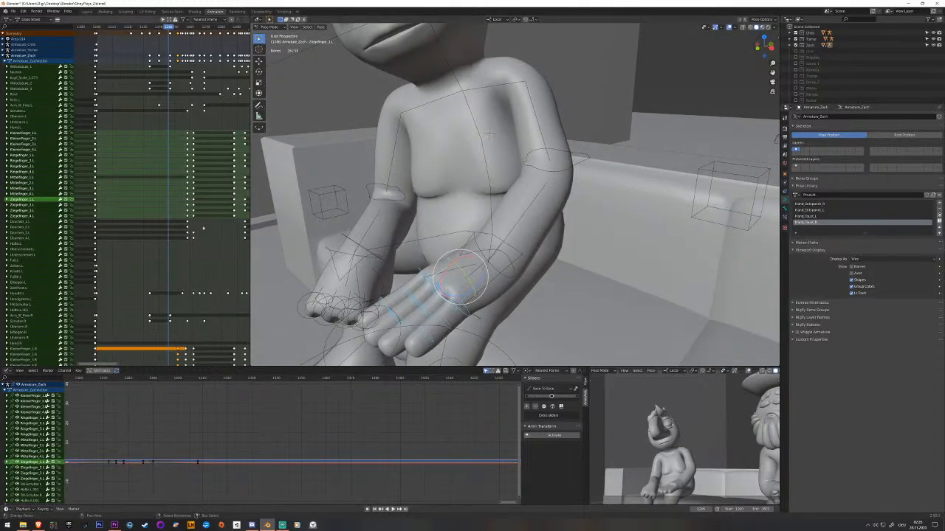
{"action": "left_click_drag", "start_coordinate": [183, 266], "coordinate": [177, 265]}
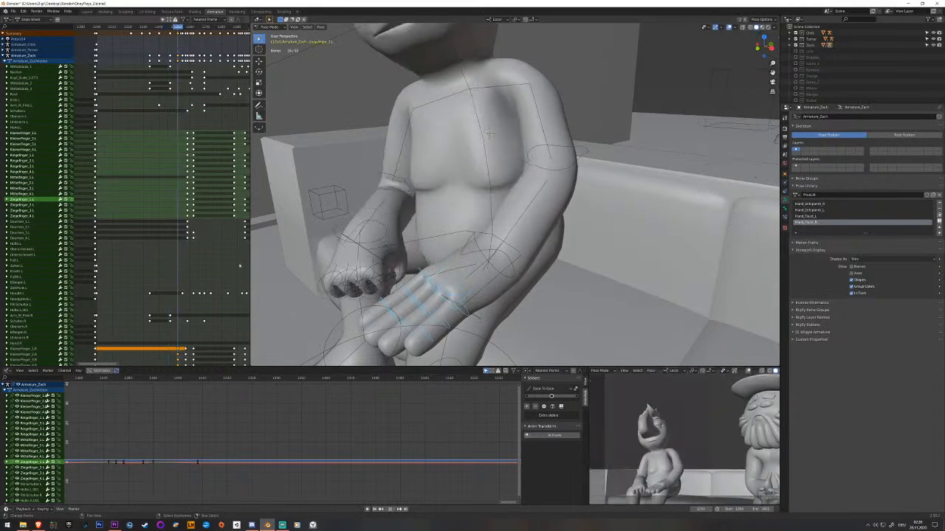
{"action": "left_click", "coordinate": [820, 211]}
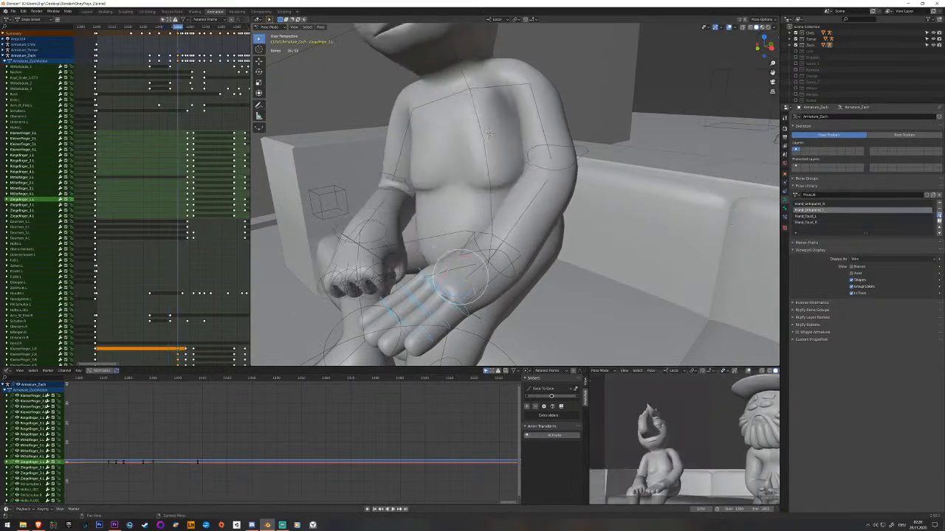
{"action": "left_click", "coordinate": [938, 216]}
{"action": "middle_click_drag", "start_coordinate": [493, 248], "coordinate": [528, 135]}
{"action": "key", "text": "i"}
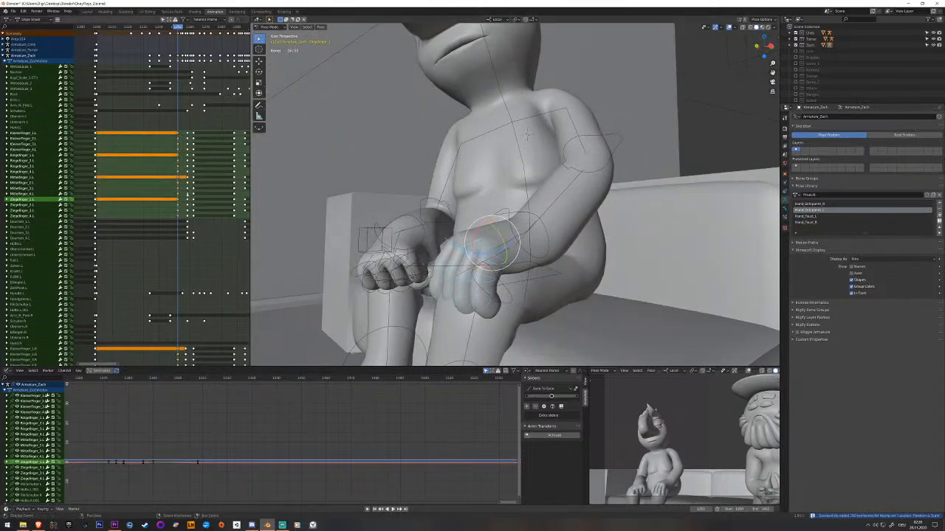
{"action": "key", "text": "space"}
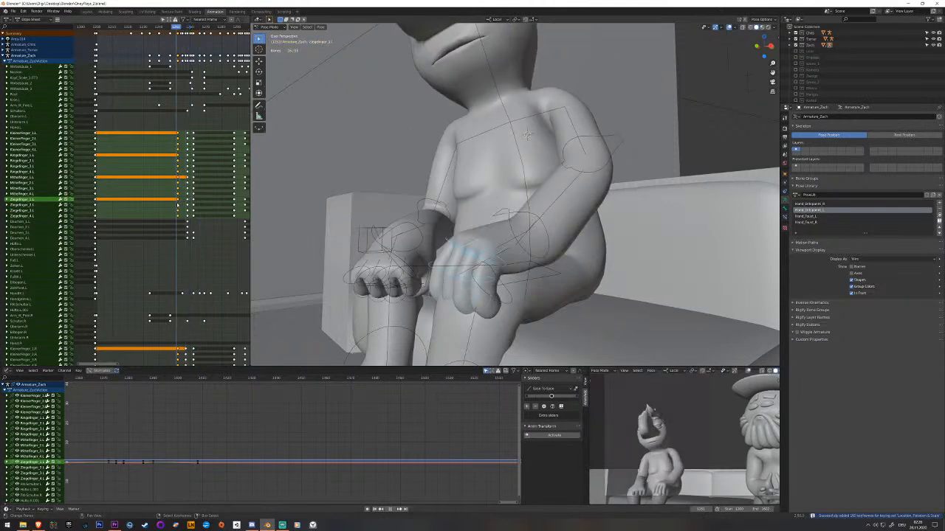
Rotate the left hand bone in the lap pose shortly before the arms rise and key it.
{"action": "left_click", "coordinate": [189, 294]}
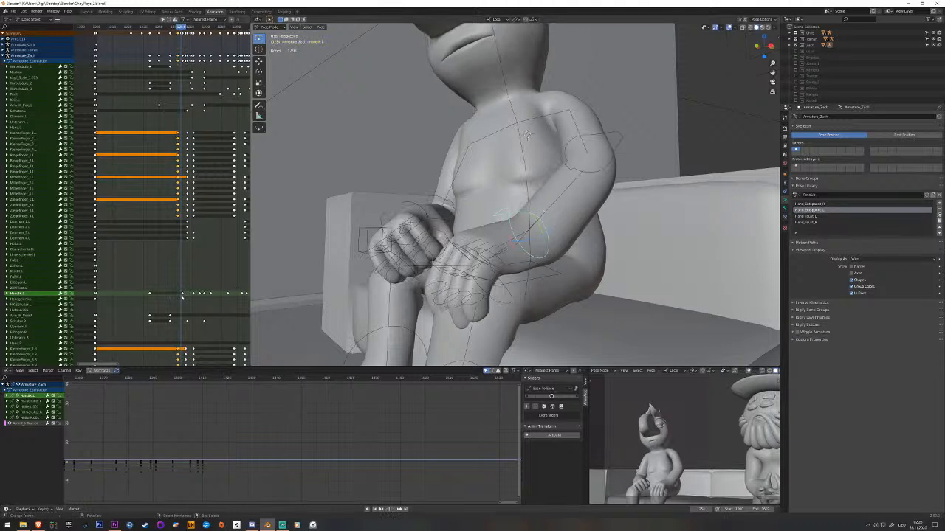
{"action": "left_click_drag", "start_coordinate": [183, 298], "coordinate": [183, 298]}
{"action": "left_click_drag", "start_coordinate": [512, 221], "coordinate": [512, 220]}
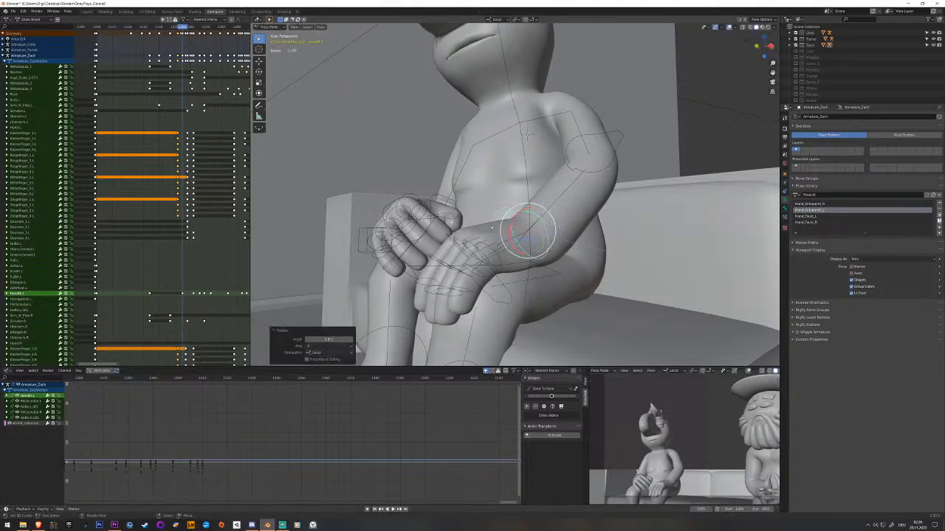
{"action": "middle_click_drag", "start_coordinate": [512, 219], "coordinate": [462, 223]}
{"action": "key", "text": "Left"}
{"action": "key", "text": "Left"}
{"action": "key", "text": "Left"}
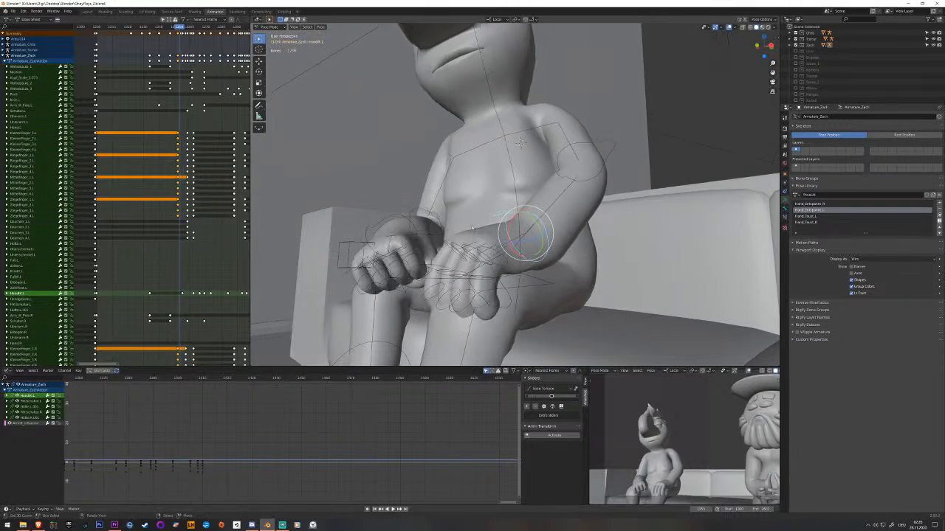
{"action": "left_click_drag", "start_coordinate": [511, 224], "coordinate": [511, 221]}
{"action": "key", "text": "i"}
Copy the left hand bone's new lap-pose key to its earlier keyframe so the hand holds still, and save the file.
{"action": "left_click", "coordinate": [180, 293]}
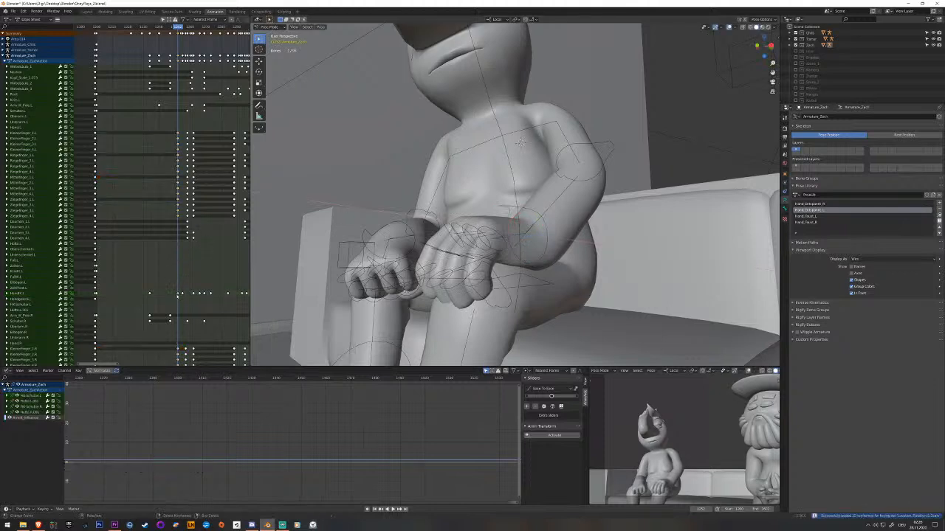
{"action": "left_click", "coordinate": [32, 299]}
{"action": "left_click", "coordinate": [37, 294]}
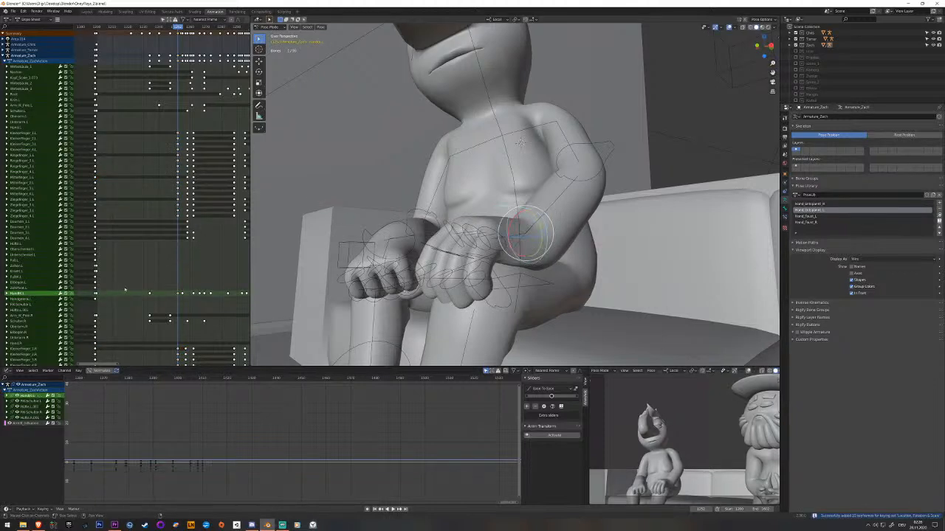
{"action": "left_click_drag", "start_coordinate": [149, 297], "coordinate": [152, 296]}
{"action": "key", "text": "ctrl+v"}
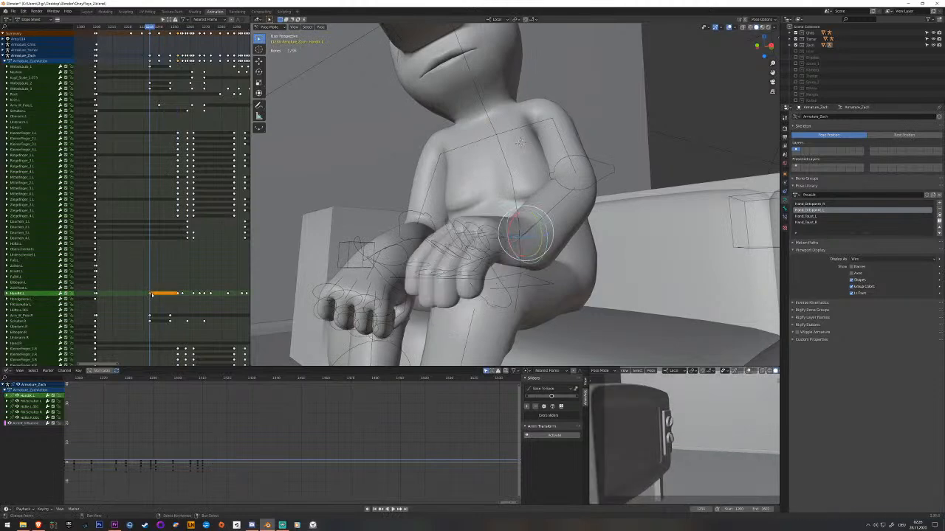
{"action": "key", "text": "ctrl+s"}
Play back the motion from the hands resting on the lap to the raised-hands gesture and check it from another angle.
{"action": "left_click", "coordinate": [108, 266]}
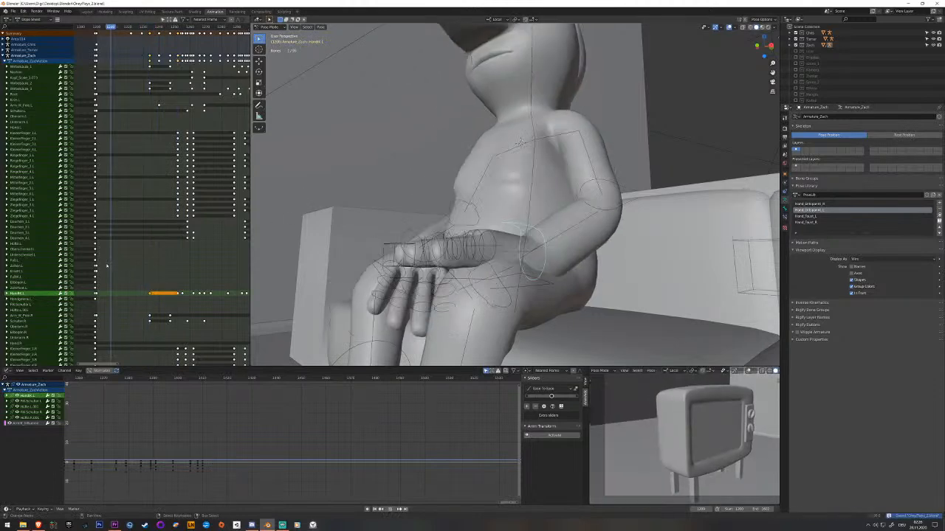
{"action": "key", "text": "space"}
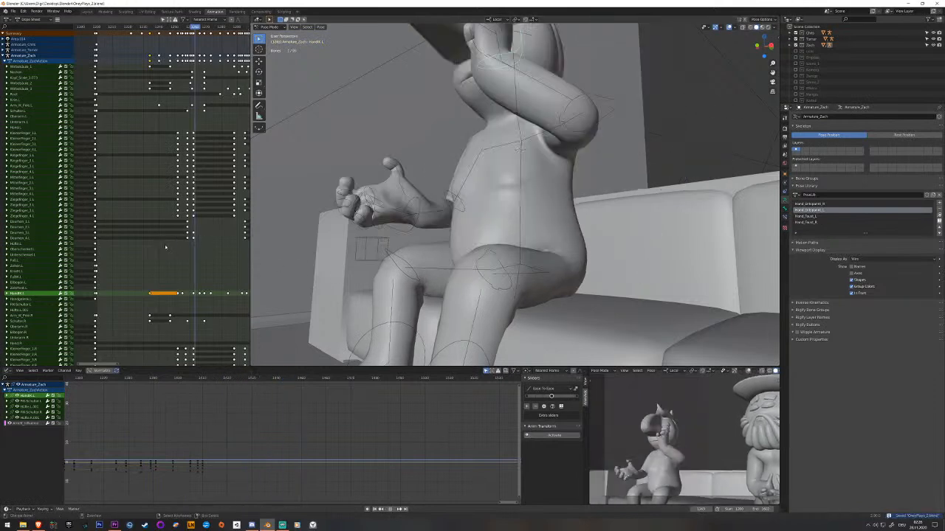
{"action": "left_click", "coordinate": [141, 249]}
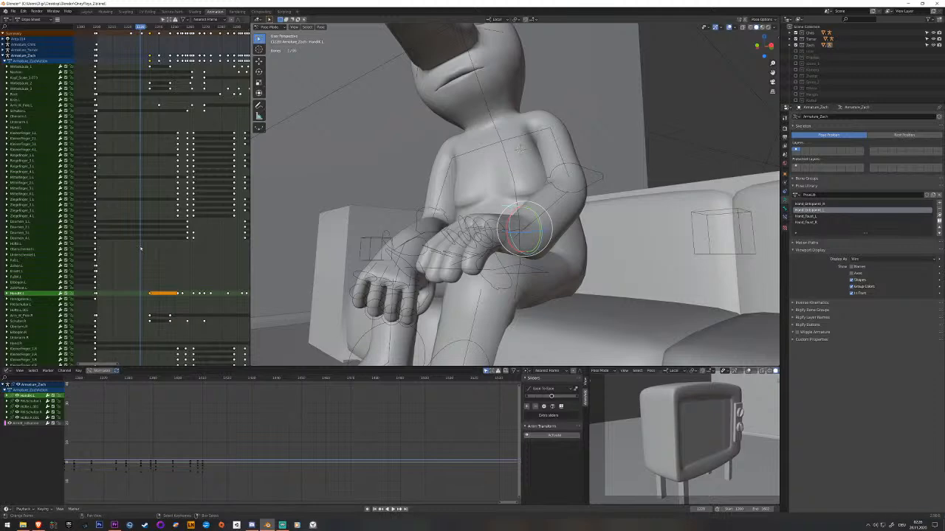
{"action": "key", "text": "space"}
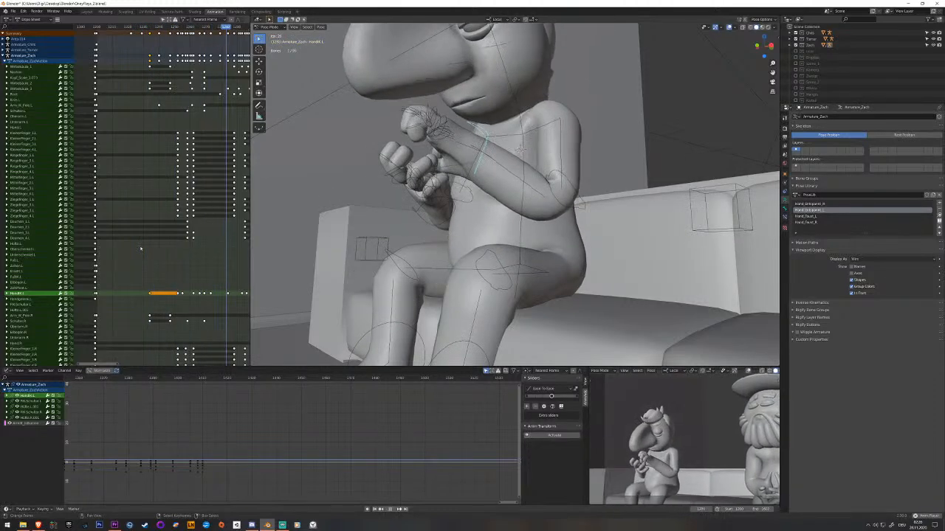
{"action": "middle_click_drag", "start_coordinate": [324, 171], "coordinate": [439, 171]}
{"action": "middle_click_drag", "start_coordinate": [441, 138], "coordinate": [466, 202], "text": "shift"}
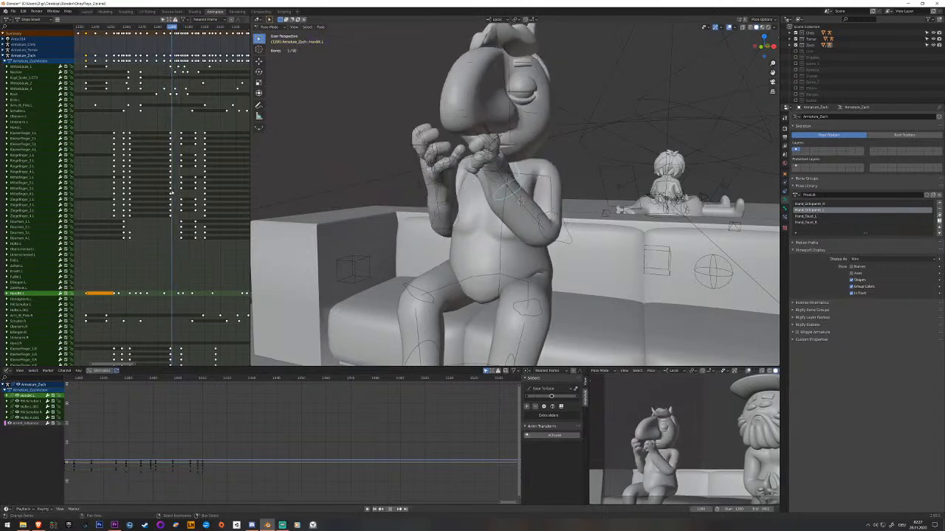
{"action": "key", "text": "space"}
Rotate the left hand bone inward in the raised-fists pose beside the face and key it.
{"action": "middle_click_drag", "start_coordinate": [178, 287], "coordinate": [169, 231]}
{"action": "mouse_move", "coordinate": [169, 231]}
{"action": "left_mouse_down"}
{"action": "mouse_move", "coordinate": [157, 233]}
{"action": "mouse_move", "coordinate": [169, 235]}
{"action": "left_mouse_up"}
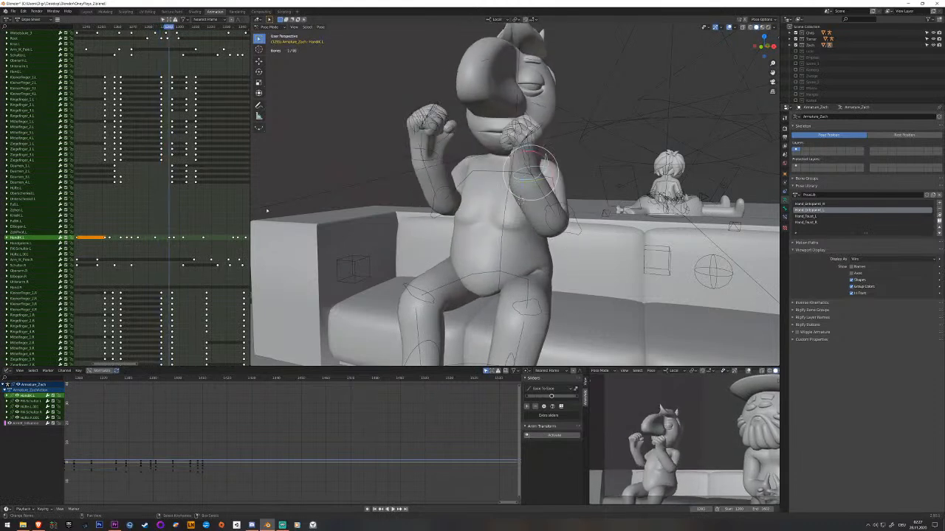
{"action": "key", "text": "r"}
{"action": "key", "text": "r"}
{"action": "left_click", "coordinate": [530, 155]}
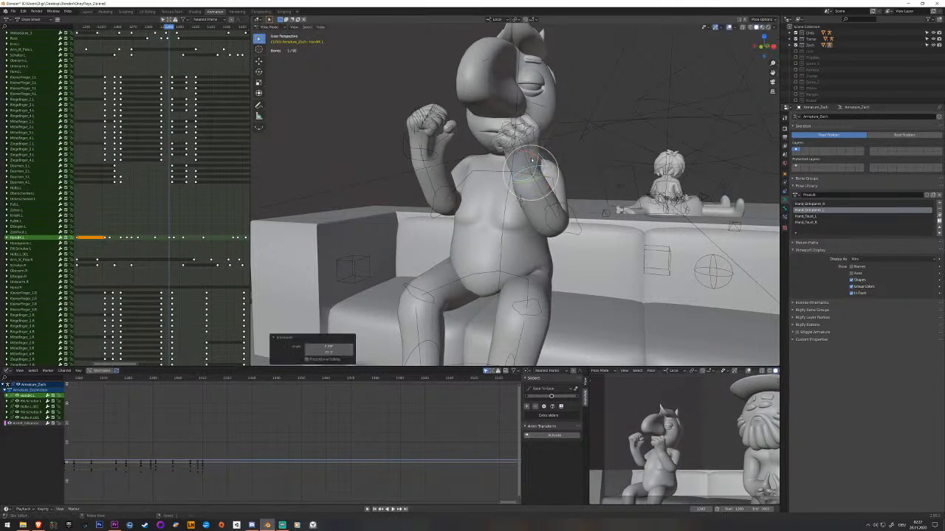
{"action": "key", "text": "ctrl+z"}
{"action": "left_click_drag", "start_coordinate": [545, 156], "coordinate": [545, 156]}
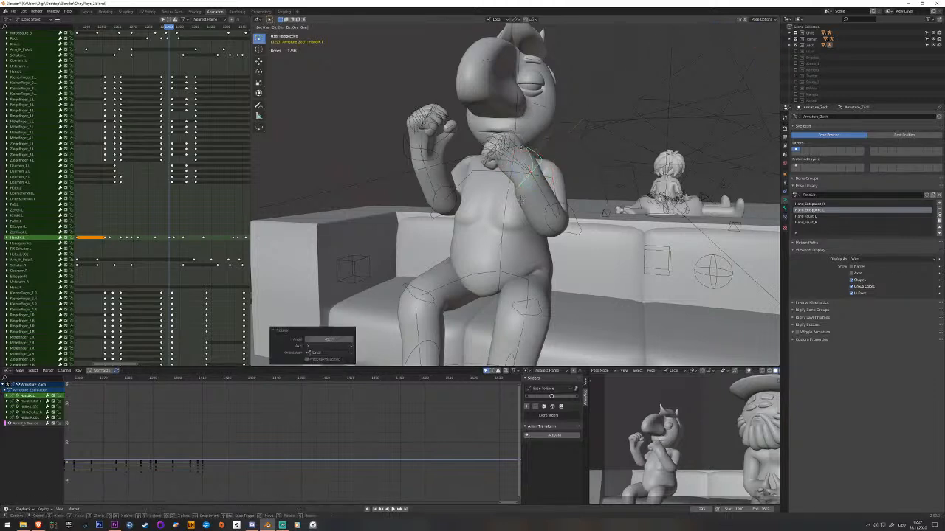
{"action": "right_click", "coordinate": [521, 200]}
{"action": "key", "text": "i"}
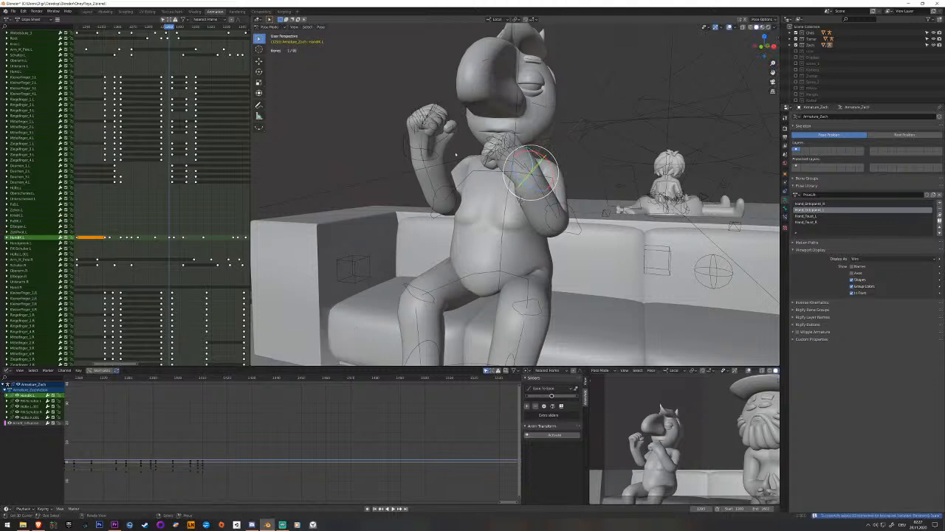
Rotate the right hand bone inward in the same raised-fists pose, key it and play back.
{"action": "left_click", "coordinate": [425, 164]}
{"action": "left_click", "coordinate": [424, 161]}
{"action": "left_click_drag", "start_coordinate": [440, 142], "coordinate": [454, 156]}
{"action": "scroll", "coordinate": [171, 128], "scroll_direction": "down", "scroll_amount": 5}
{"action": "key", "text": "space"}
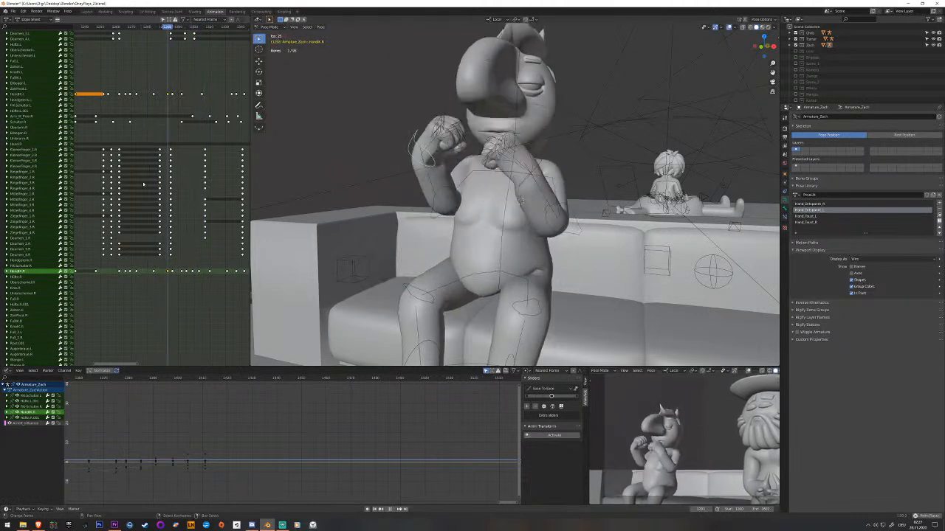
{"action": "key", "text": "space"}
Key the upper spine bone where the hands open out after the forward lean, and play back the gesture.
{"action": "key", "text": "alt+a"}
{"action": "scroll", "coordinate": [162, 199], "scroll_direction": "up", "scroll_amount": 10}
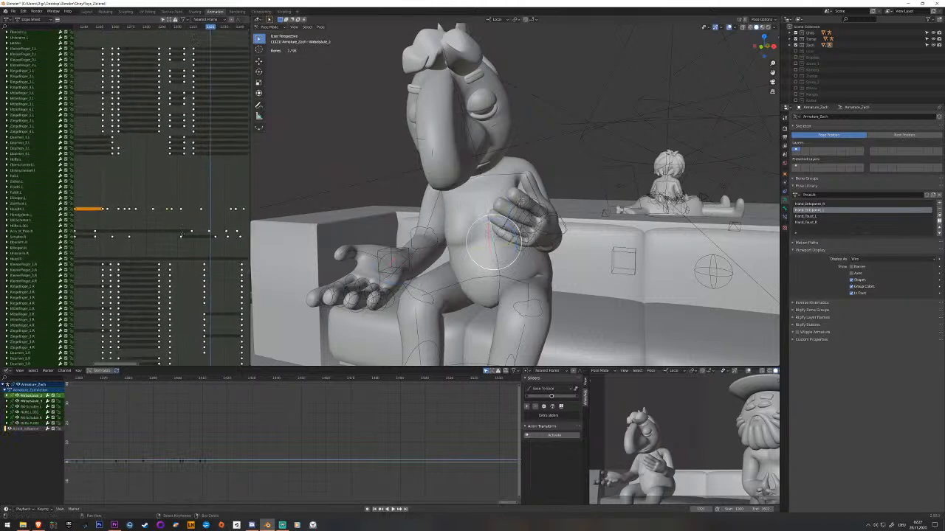
{"action": "key", "text": "space"}
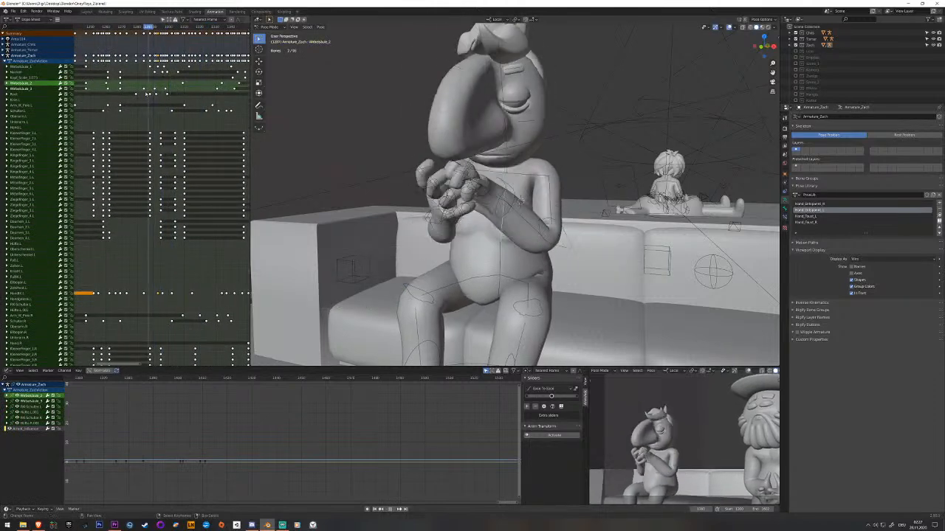
{"action": "key", "text": "space"}
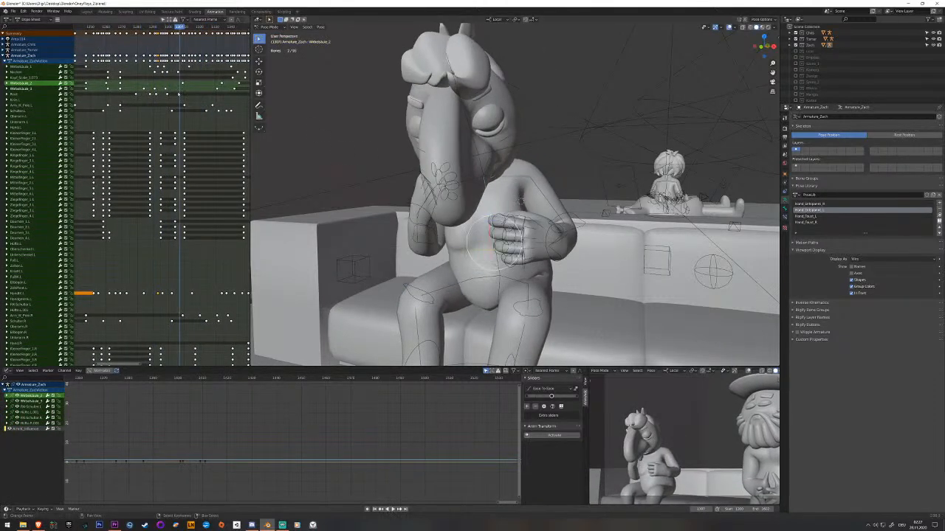
{"action": "key", "text": "space"}
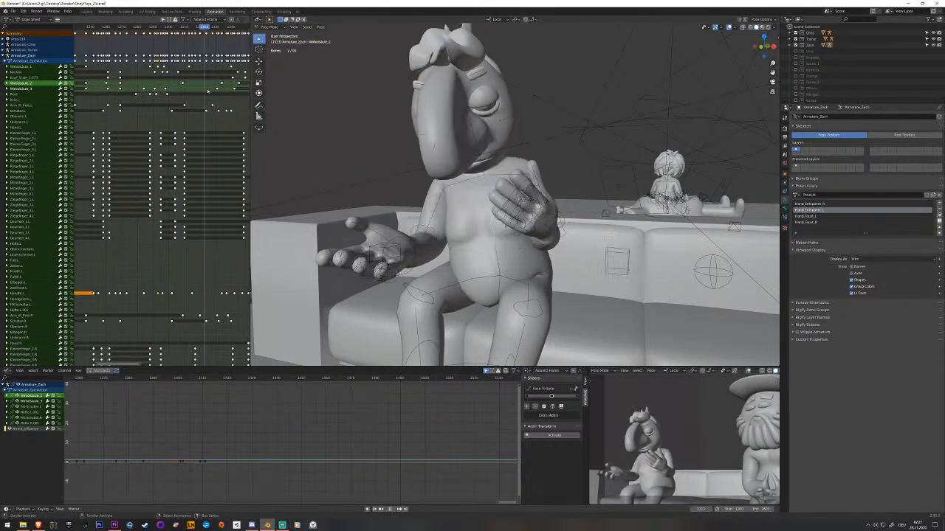
{"action": "key", "text": "space"}
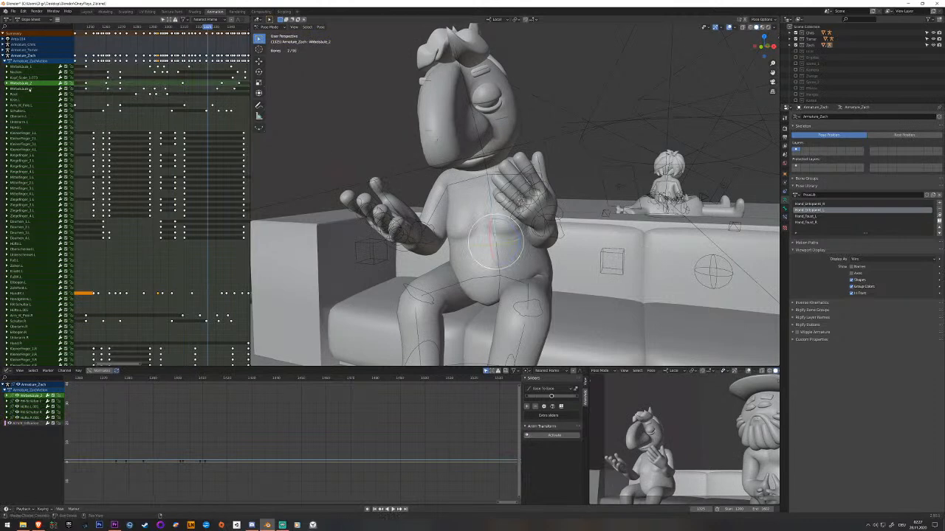
{"action": "left_click", "coordinate": [21, 89]}
{"action": "left_click_drag", "start_coordinate": [203, 96], "coordinate": [199, 96]}
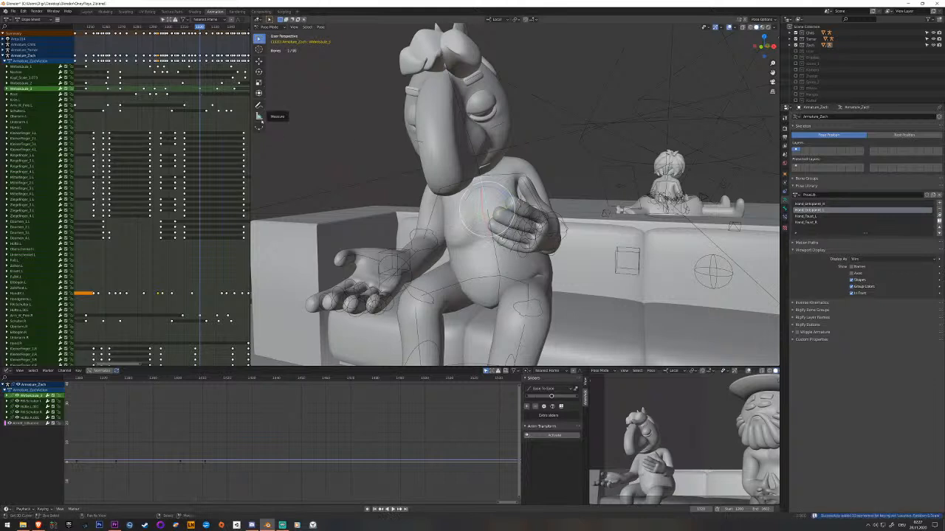
{"action": "key", "text": "space"}
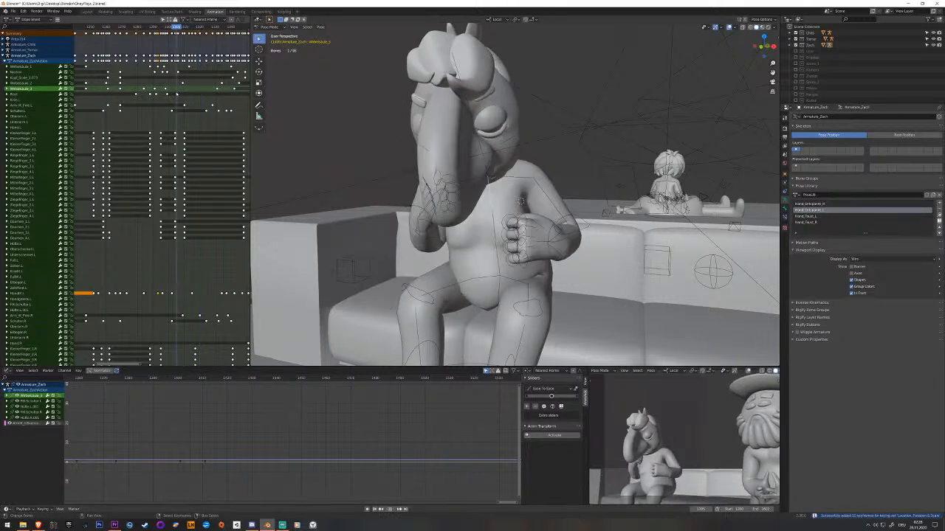
{"action": "key", "text": "space"}
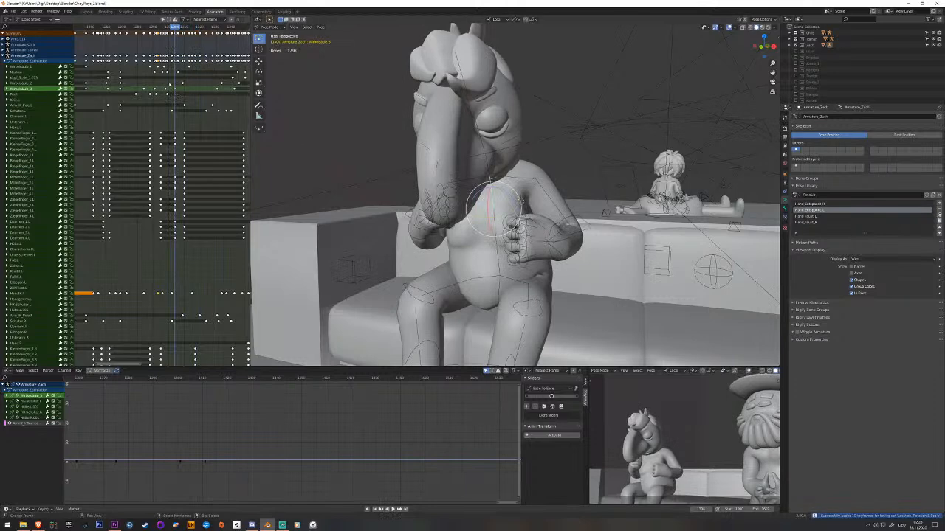
Move the middle spine bone's keyframe from the forward lean to a later frame near the open-hands pose.
{"action": "right_click_drag", "start_coordinate": [176, 89], "coordinate": [203, 92]}
{"action": "key", "text": "space"}
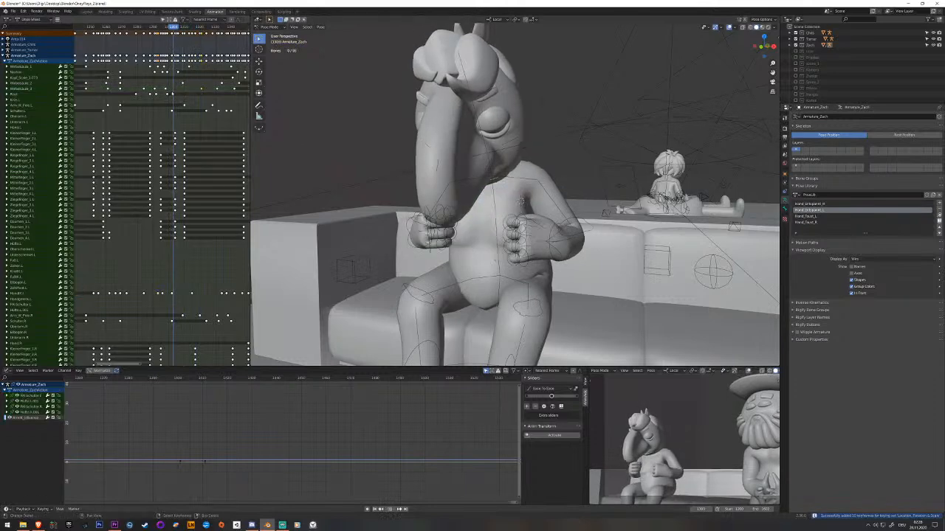
{"action": "key", "text": "space"}
{"action": "left_click_drag", "start_coordinate": [194, 97], "coordinate": [185, 89]}
{"action": "right_click", "coordinate": [505, 255]}
{"action": "right_click_drag", "start_coordinate": [183, 83], "coordinate": [205, 93]}
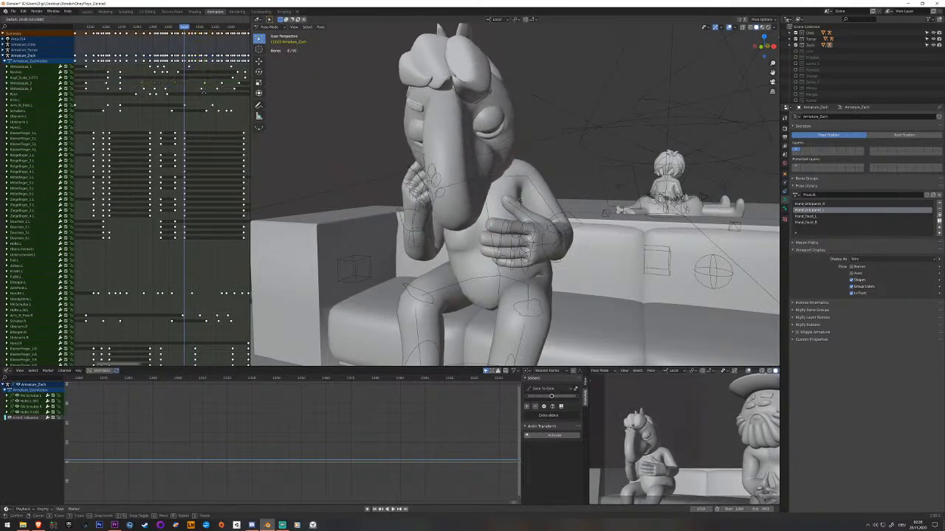
Key the middle spine bone at frame 1277, before the hands rise, and play back.
{"action": "left_click_drag", "start_coordinate": [205, 93], "coordinate": [127, 95]}
{"action": "left_click", "coordinate": [505, 191]}
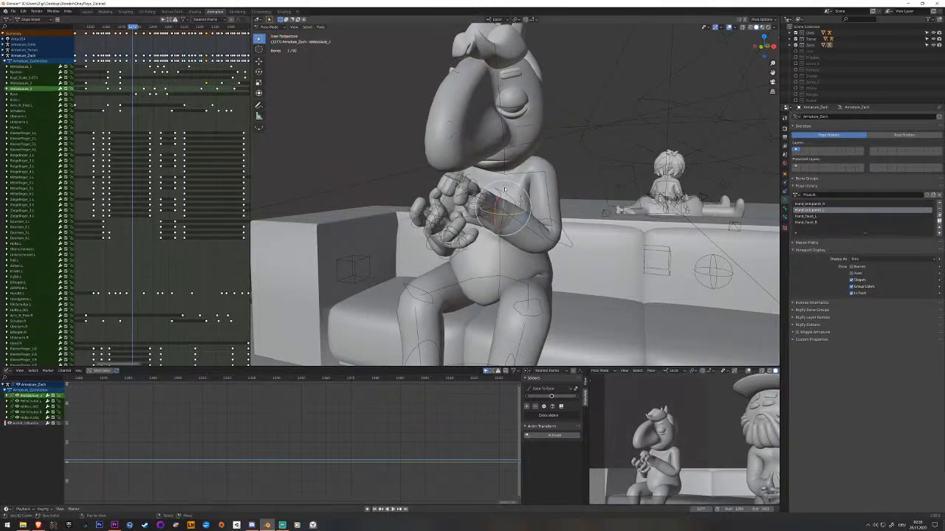
{"action": "left_click", "coordinate": [499, 238]}
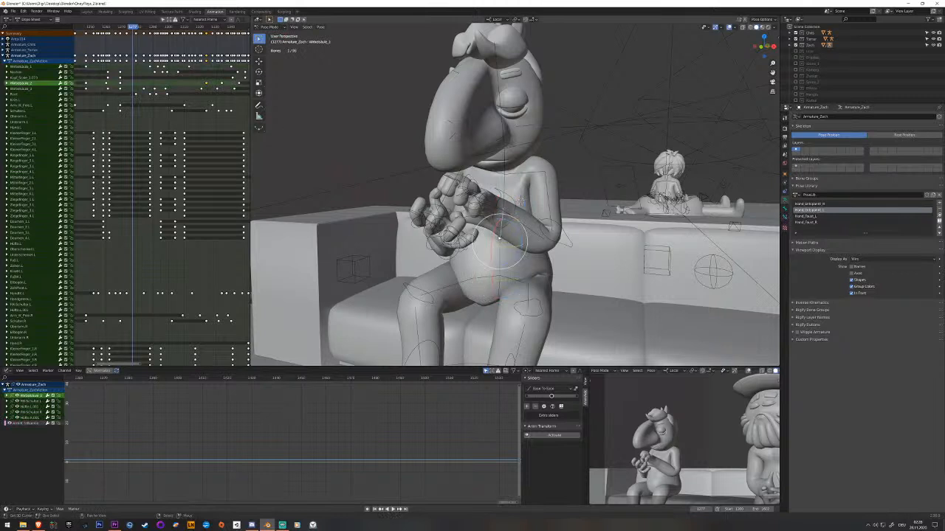
{"action": "key", "text": "i"}
{"action": "key", "text": "alt+a"}
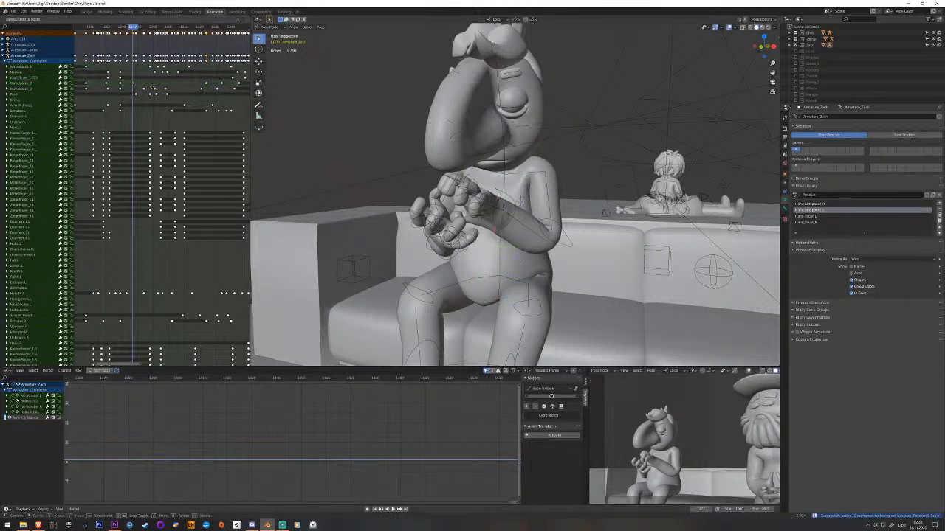
{"action": "key", "text": "space"}
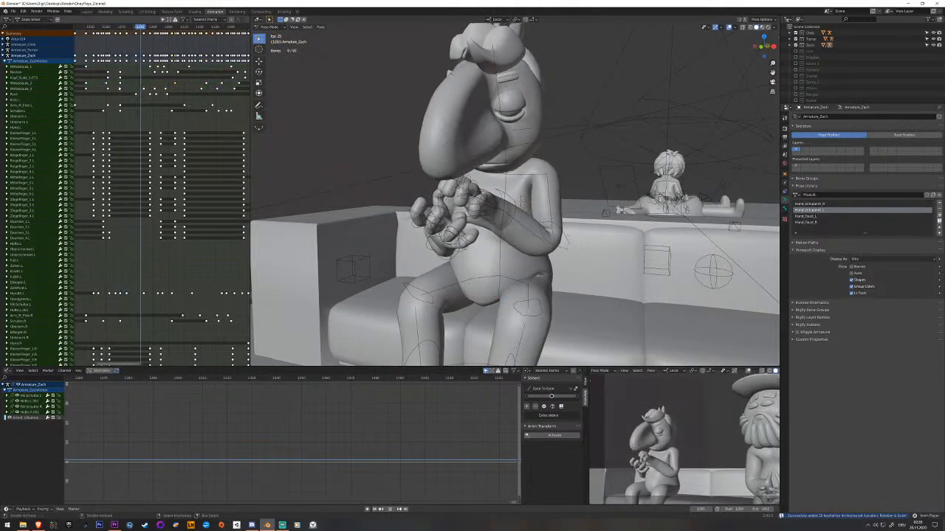
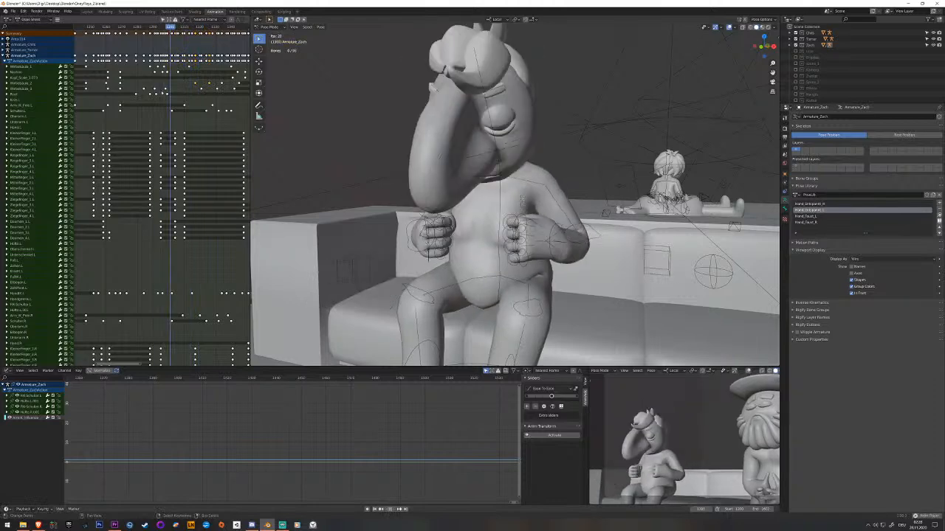
Check the lower spine bone's motion from the raised fists through the forward lean to the open-hands gesture.
{"action": "key", "text": "space"}
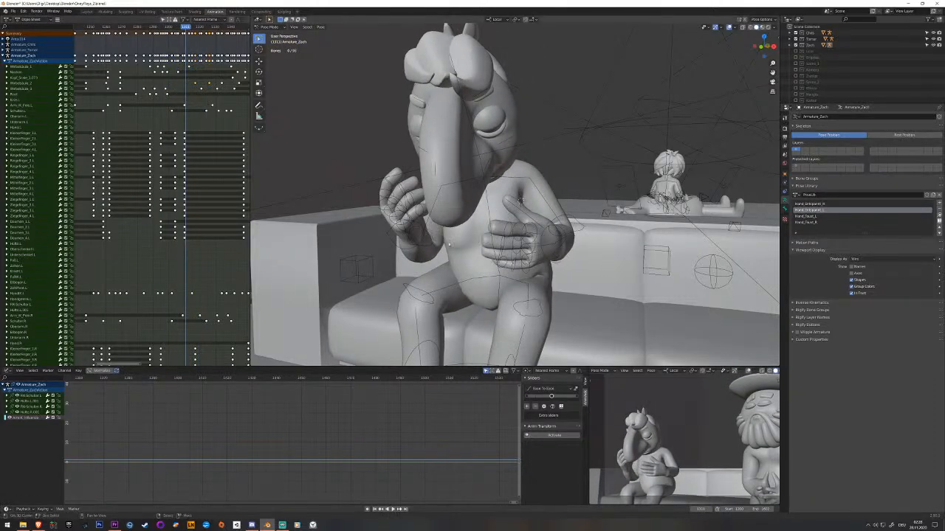
{"action": "left_click", "coordinate": [497, 266]}
{"action": "left_click", "coordinate": [496, 270]}
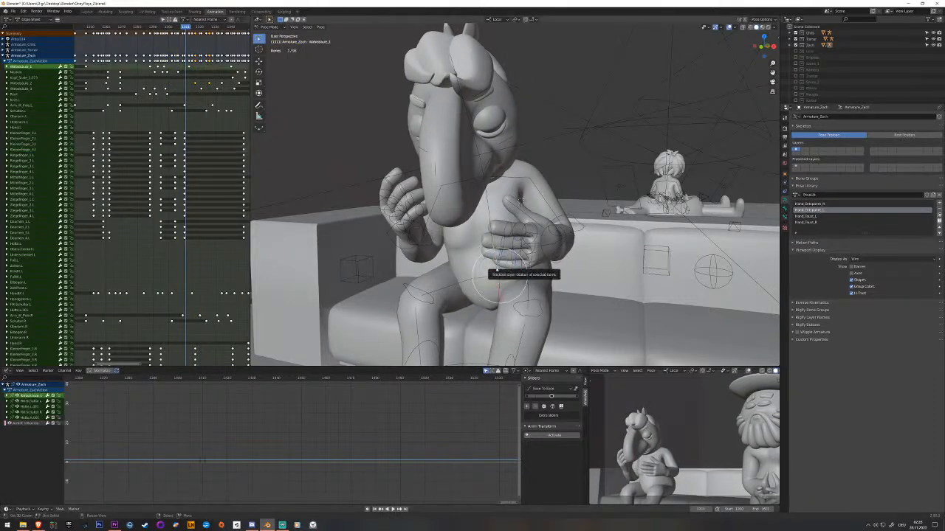
{"action": "left_click_drag", "start_coordinate": [179, 75], "coordinate": [164, 72]}
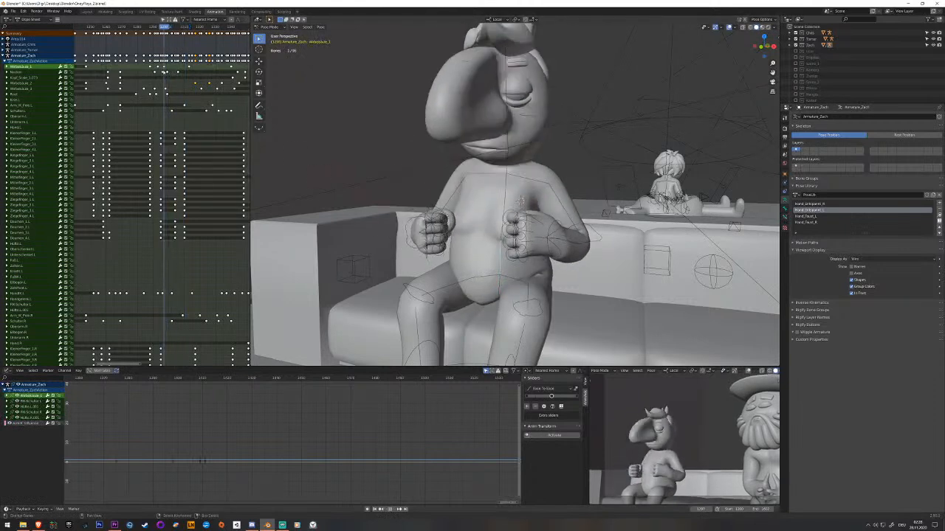
{"action": "key", "text": "space"}
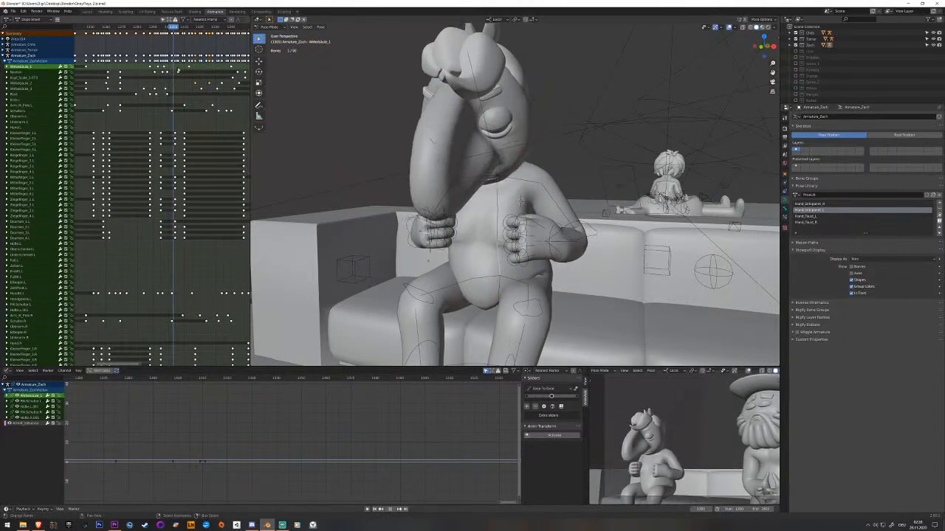
{"action": "key", "text": "space"}
{"action": "left_click", "coordinate": [190, 69]}
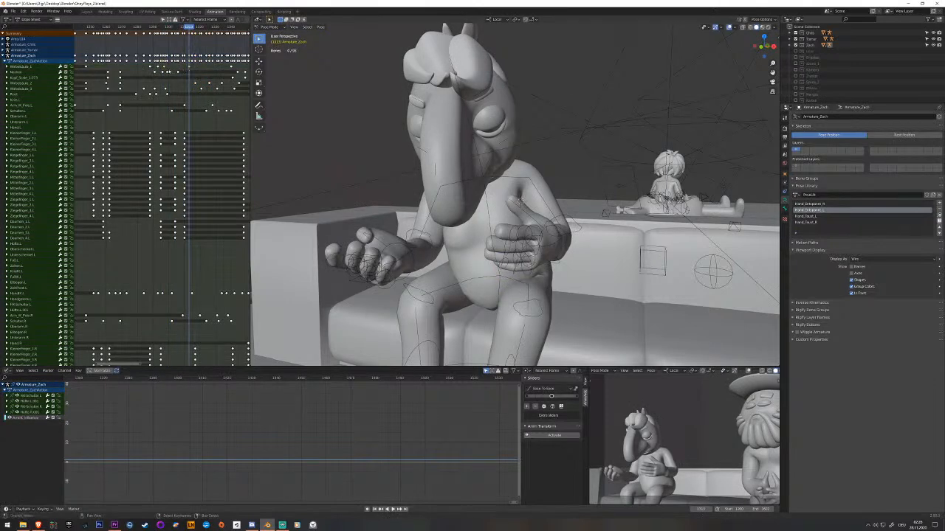
{"action": "left_click_drag", "start_coordinate": [180, 69], "coordinate": [155, 71]}
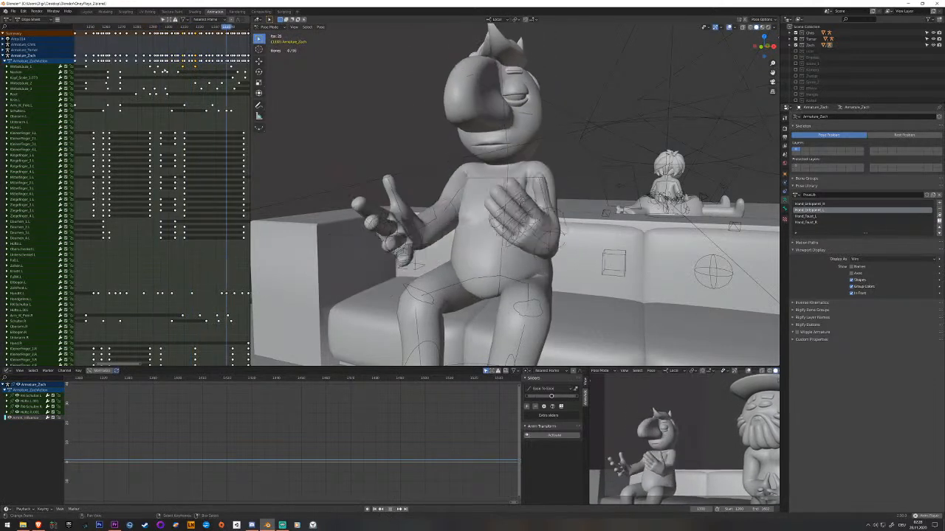
Save the file and play back the following gestures up to the pose with both fists held apart.
{"action": "key", "text": "Escape"}
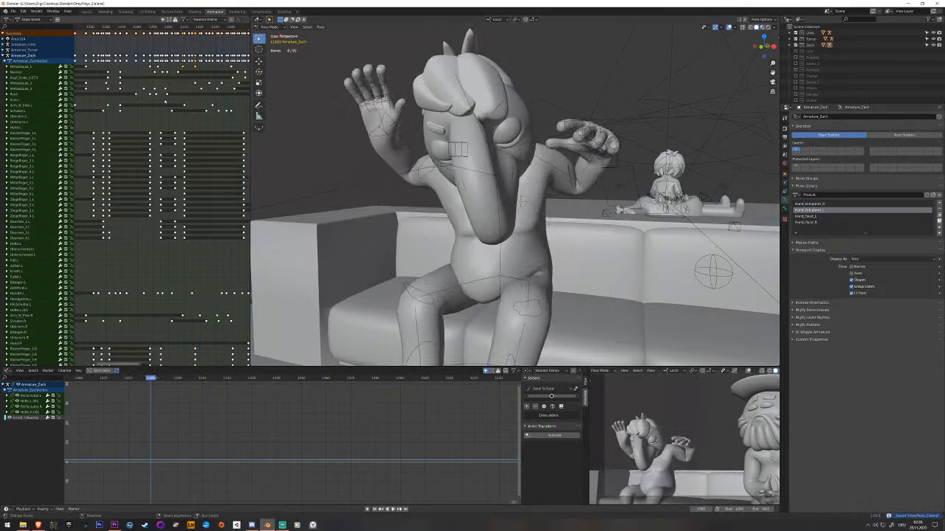
{"action": "key", "text": "Escape"}
{"action": "key", "text": "space"}
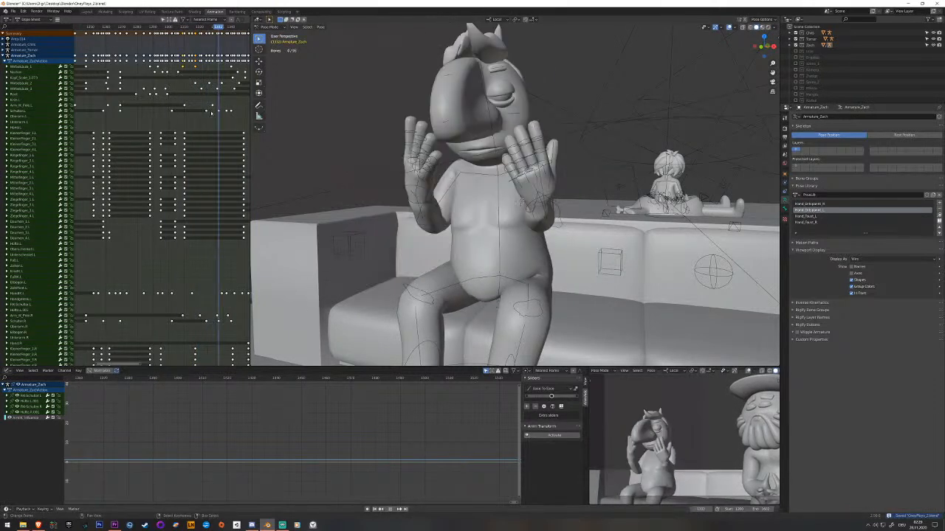
{"action": "key", "text": "space"}
{"action": "key", "text": "space"}
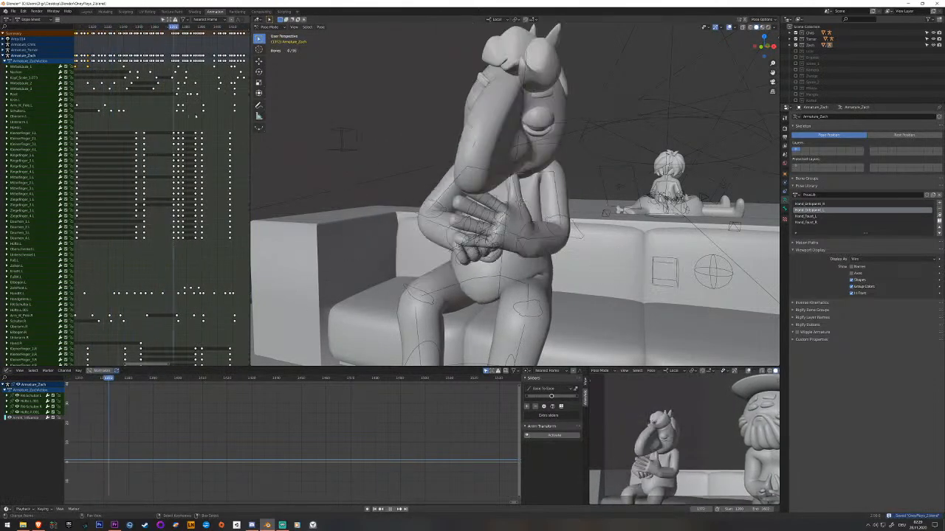
{"action": "left_click_drag", "start_coordinate": [206, 115], "coordinate": [175, 115]}
{"action": "key", "text": "space"}
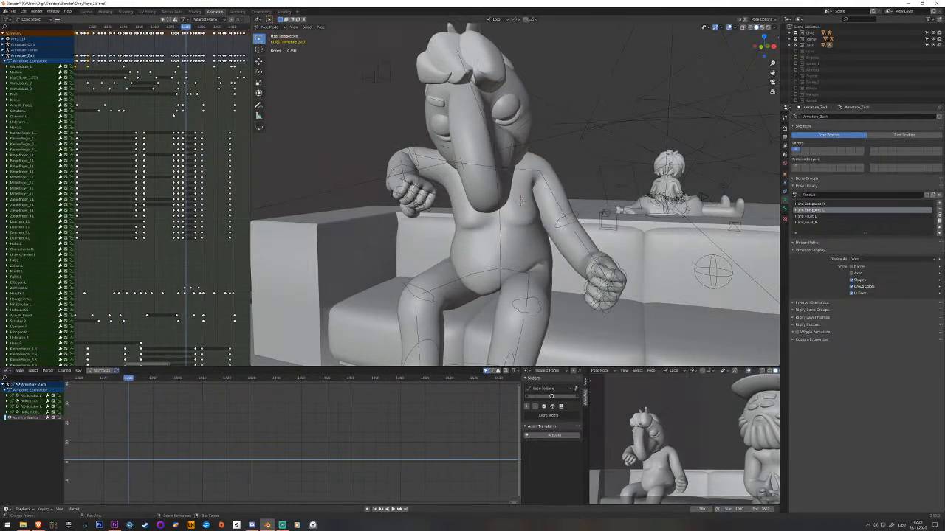
Raise the root bone along the Z axis in the pose with the fists apart, key it and play back.
{"action": "right_click", "coordinate": [502, 284]}
{"action": "left_click_drag", "start_coordinate": [188, 105], "coordinate": [187, 105]}
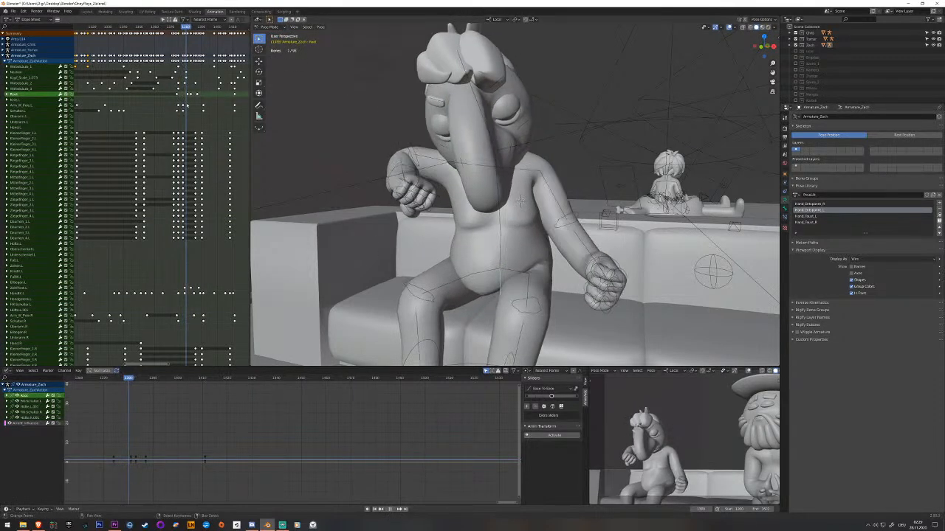
{"action": "middle_click_drag", "start_coordinate": [519, 199], "coordinate": [501, 244]}
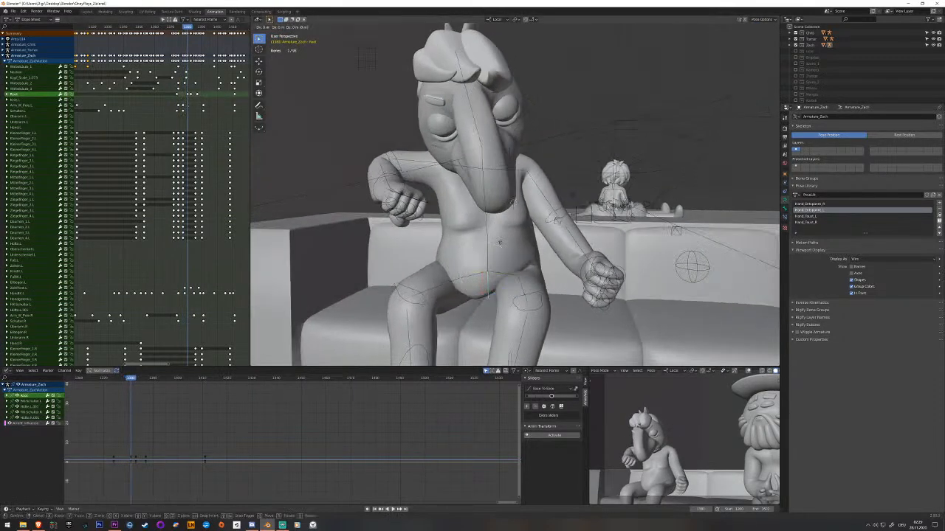
{"action": "key", "text": "Left"}
{"action": "key", "text": "Left"}
{"action": "key", "text": "Left"}
{"action": "key", "text": "Left"}
{"action": "key", "text": "Left"}
{"action": "key", "text": "Right"}
{"action": "key", "text": "Right"}
{"action": "key", "text": "Right"}
{"action": "key", "text": "Right"}
{"action": "key", "text": "Right"}
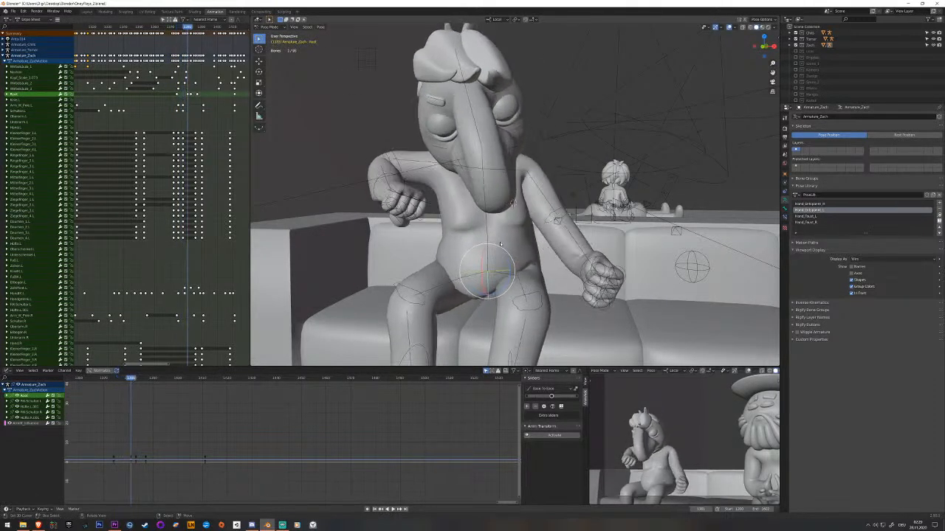
{"action": "key", "text": "z"}
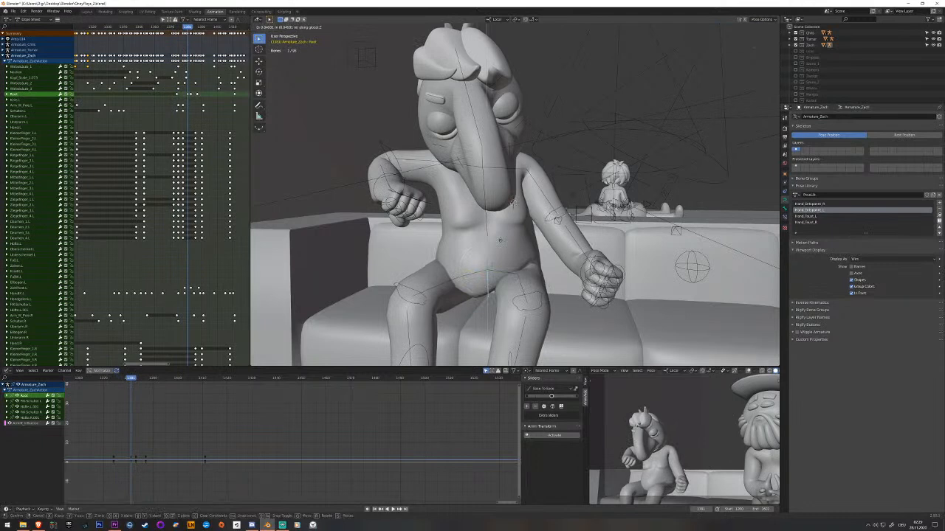
{"action": "left_click", "coordinate": [501, 237]}
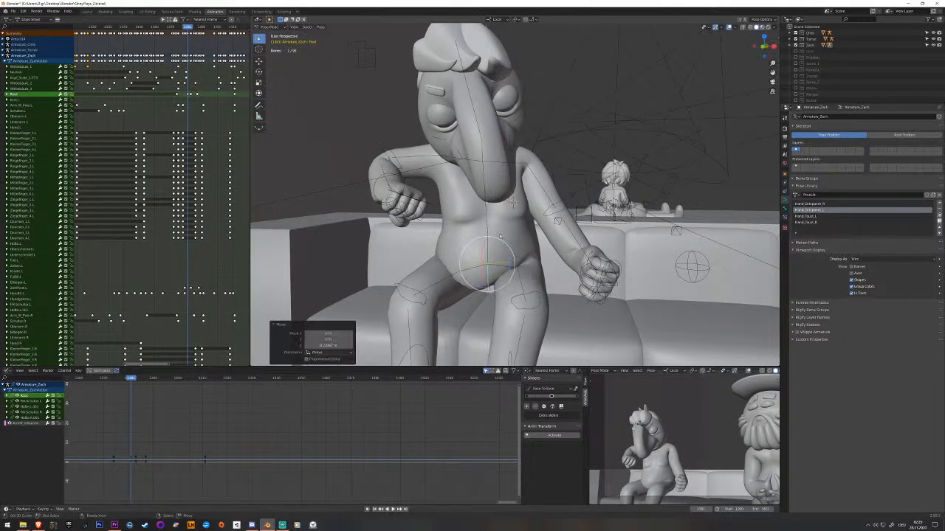
{"action": "key", "text": "i"}
{"action": "key", "text": "space"}
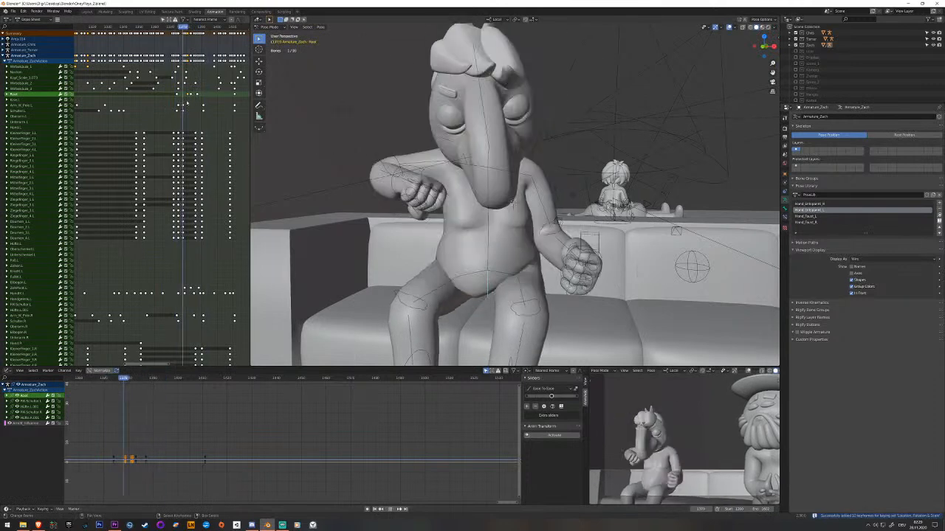
{"action": "key", "text": "space"}
Retime the root bone's keyframe that follows the raised fists-apart pose.
{"action": "left_click_drag", "start_coordinate": [190, 102], "coordinate": [193, 97]}
{"action": "right_click", "coordinate": [193, 97]}
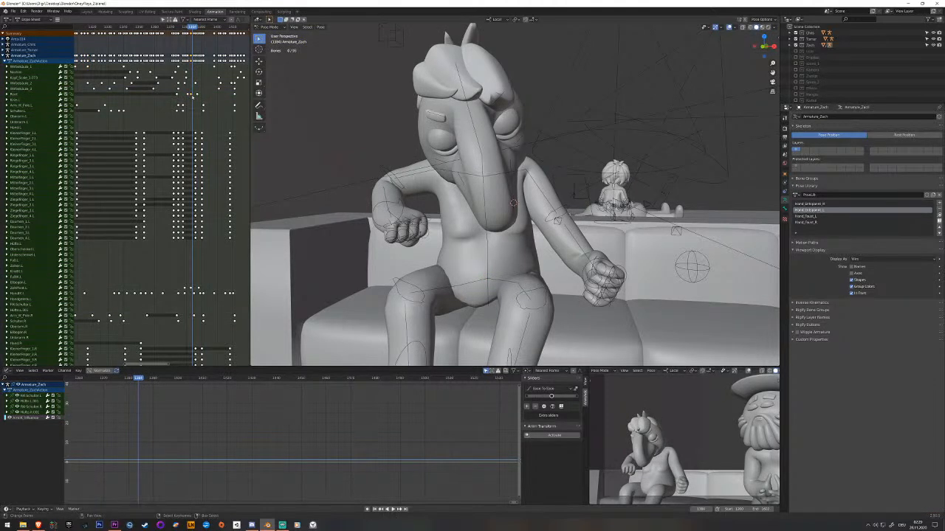
{"action": "left_click", "coordinate": [192, 96]}
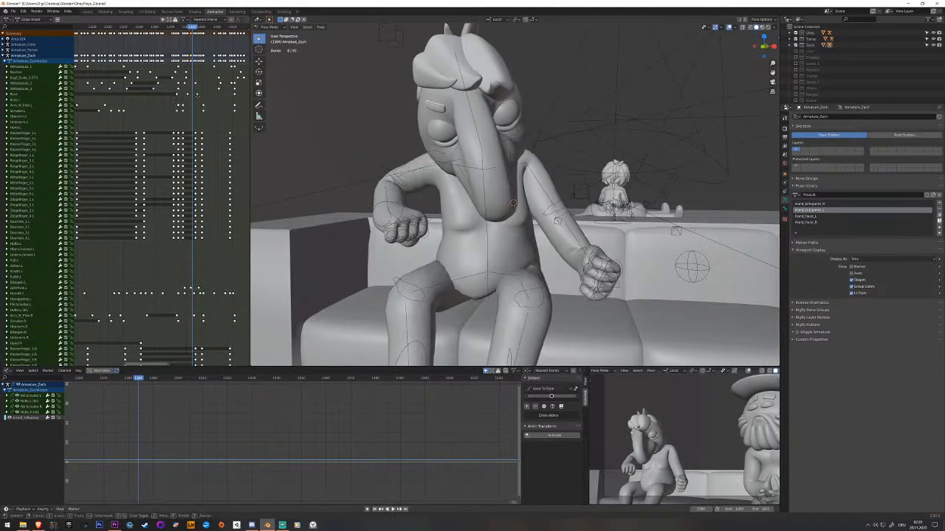
{"action": "left_click_drag", "start_coordinate": [197, 95], "coordinate": [195, 95]}
{"action": "key", "text": "space"}
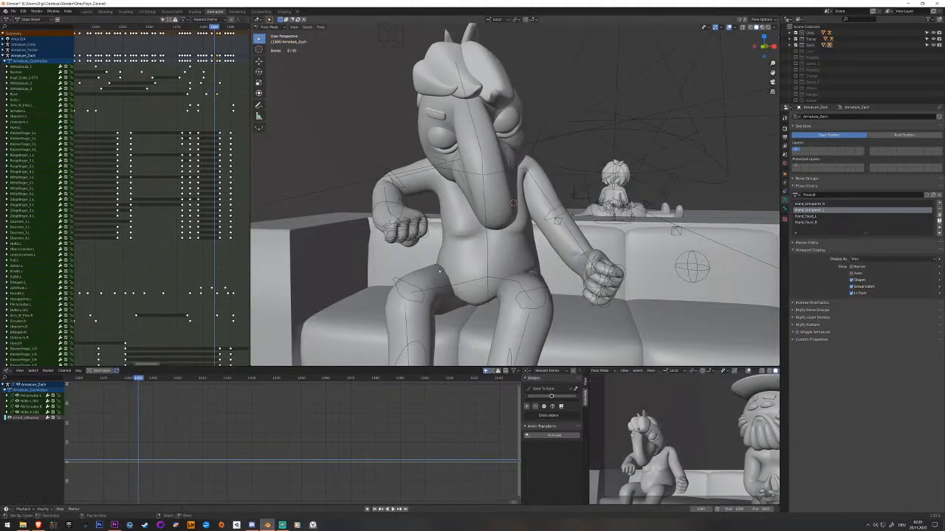
Key the root bone where Zach drops back onto the sofa, shift that keyframe slightly earlier and save the file.
{"action": "left_click", "coordinate": [487, 292]}
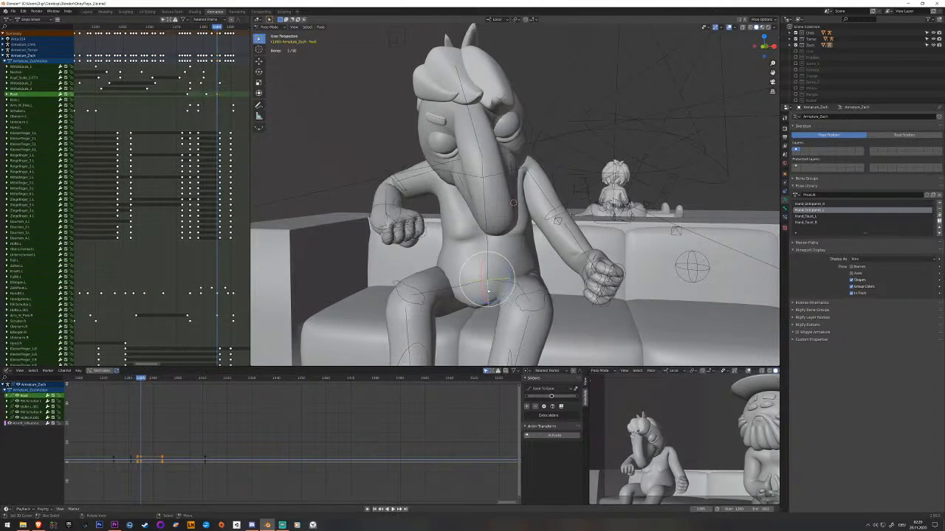
{"action": "key", "text": "i"}
{"action": "right_click", "coordinate": [215, 94]}
{"action": "key", "text": "g"}
{"action": "left_click", "coordinate": [213, 97]}
{"action": "left_click_drag", "start_coordinate": [213, 98], "coordinate": [205, 98]}
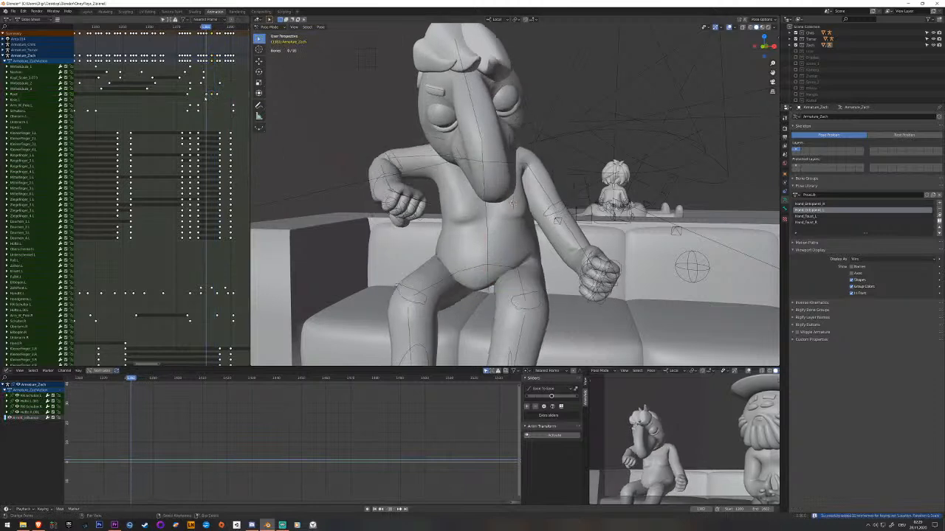
{"action": "key", "text": "space"}
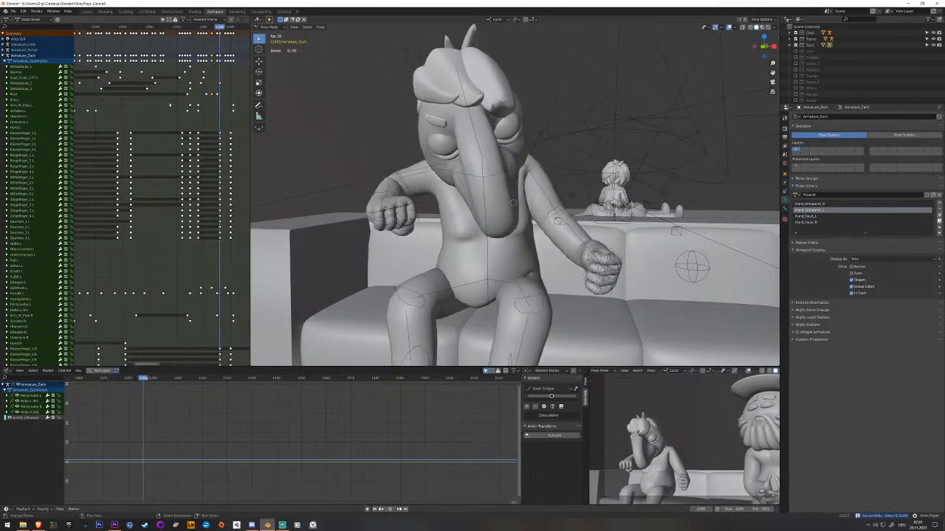
{"action": "key", "text": "ctrl+s"}
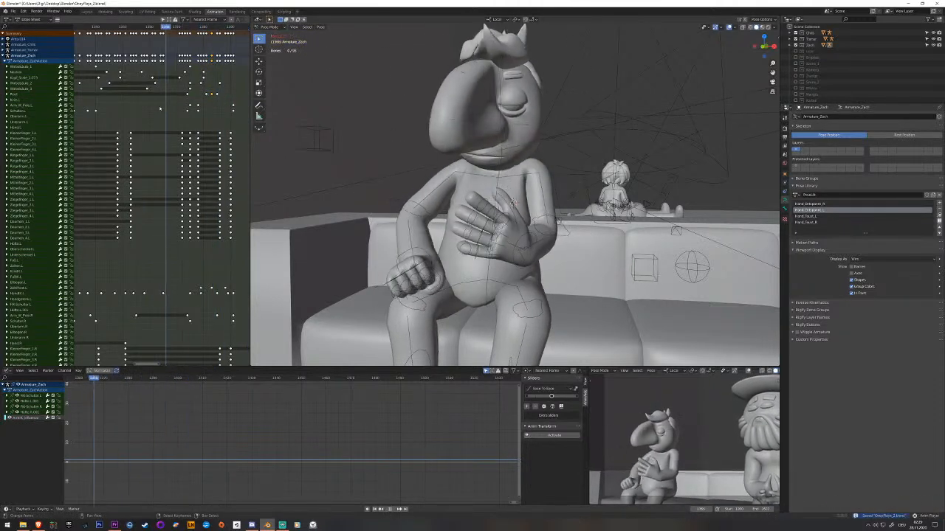
{"action": "key", "text": "space"}
Tilt the middle spine bone sideways toward the raised right elbow in the fists-apart pose and key it.
{"action": "left_click_drag", "start_coordinate": [160, 108], "coordinate": [201, 96]}
{"action": "left_click", "coordinate": [192, 83]}
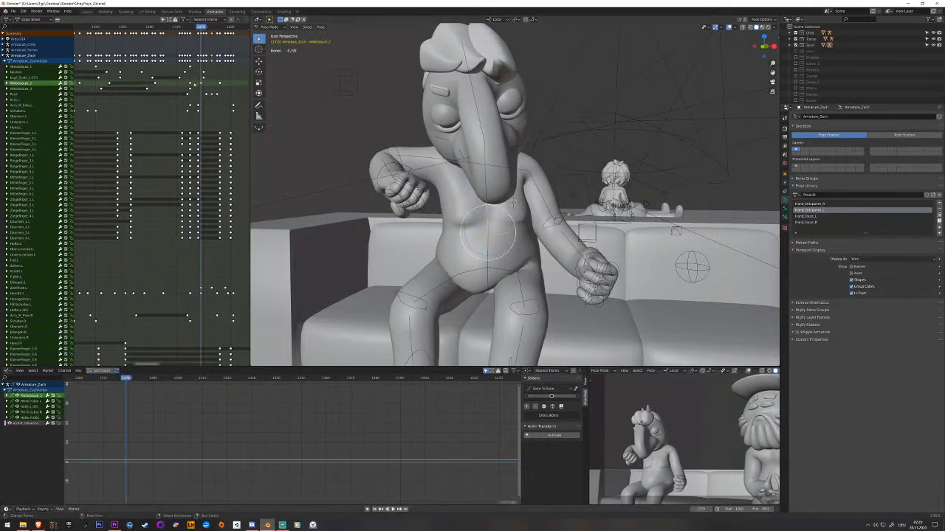
{"action": "middle_click_drag", "start_coordinate": [354, 190], "coordinate": [467, 196]}
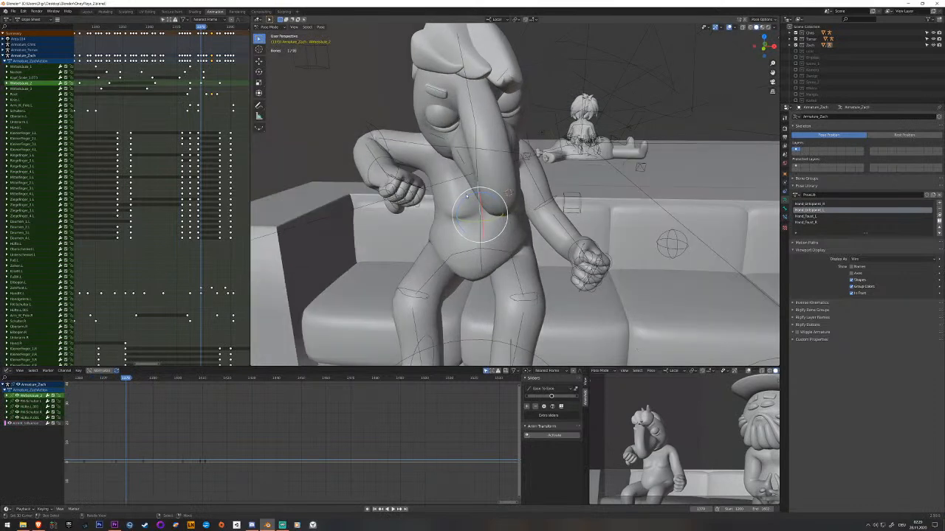
{"action": "left_click_drag", "start_coordinate": [468, 197], "coordinate": [458, 195]}
{"action": "key", "text": "i"}
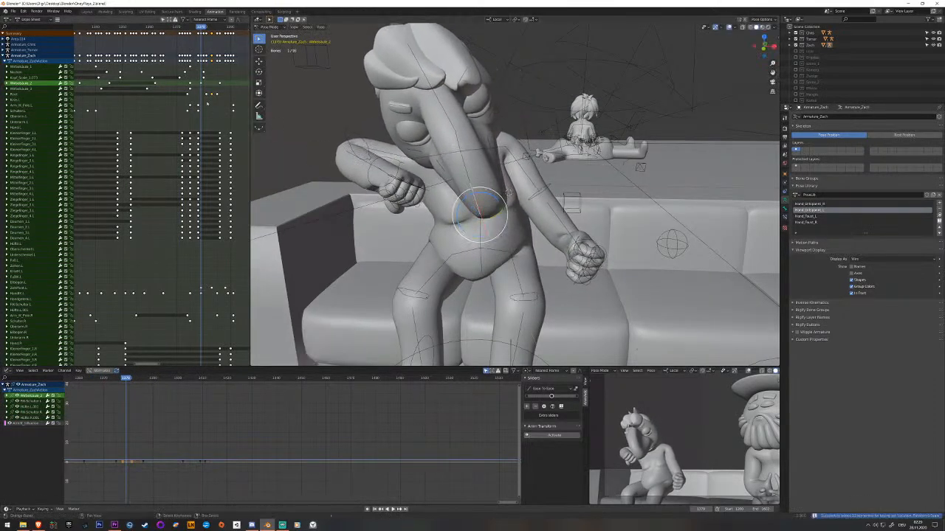
Tilt the lower spine bone toward the same side just after the middle spine key, key it and play back.
{"action": "left_click", "coordinate": [481, 236]}
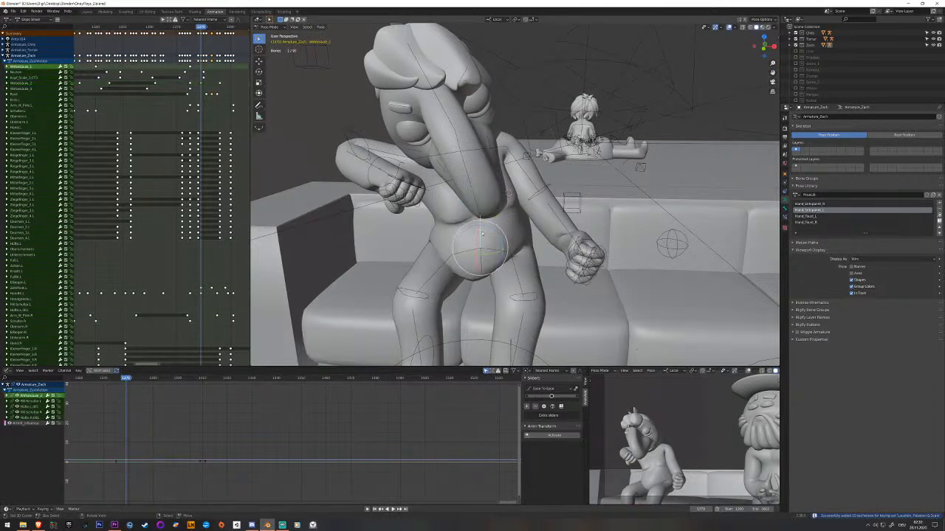
{"action": "left_click_drag", "start_coordinate": [180, 69], "coordinate": [204, 74]}
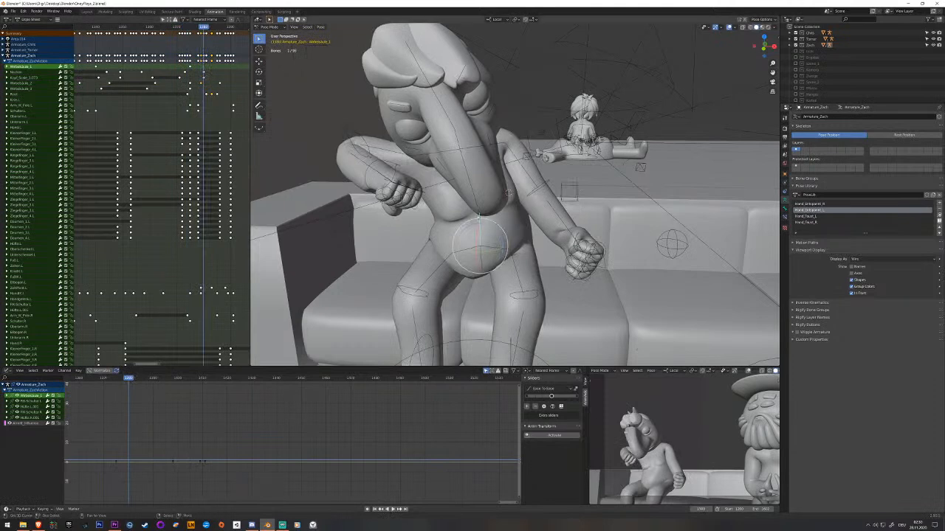
{"action": "left_click_drag", "start_coordinate": [496, 229], "coordinate": [492, 230]}
{"action": "key", "text": "i"}
{"action": "key", "text": "space"}
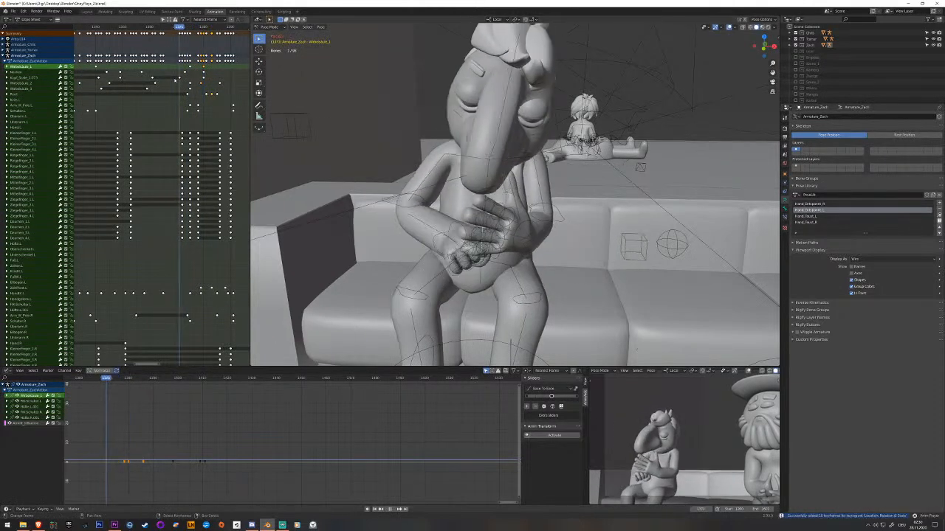
{"action": "key", "text": "space"}
Move the lower spine bone's new keyframe slightly later and play back the sideways lean.
{"action": "key", "text": "Left"}
{"action": "left_click", "coordinate": [206, 75]}
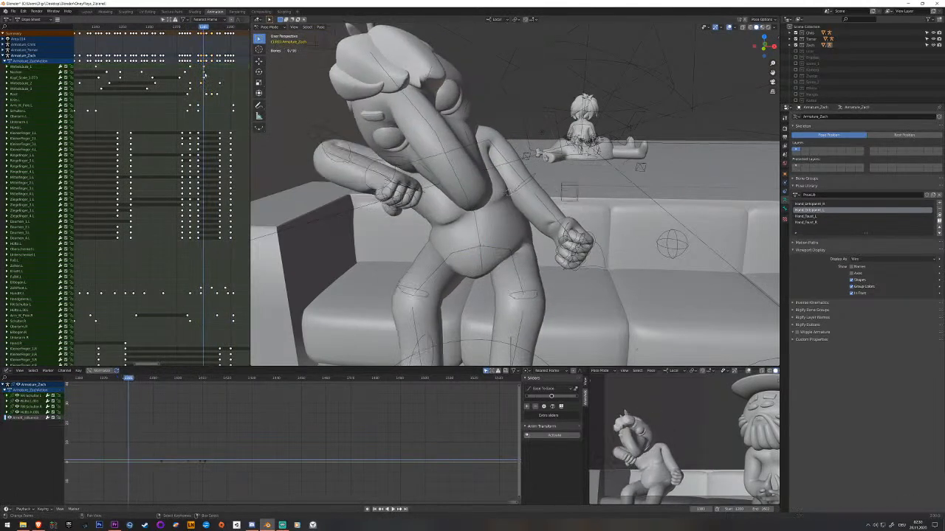
{"action": "key", "text": "space"}
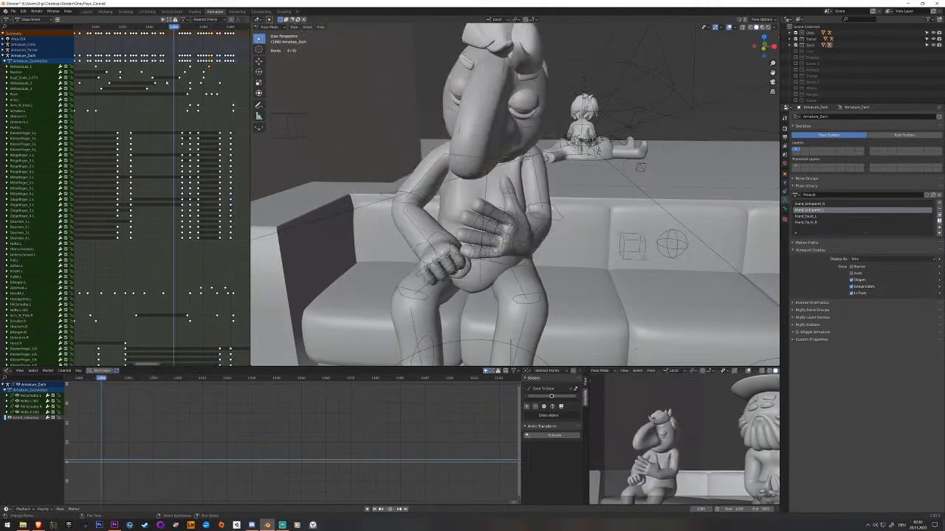
{"action": "key", "text": "space"}
Select the left hand control bone and examine the lowered fist around the fists-apart pose from several angles.
{"action": "left_click", "coordinate": [591, 251]}
{"action": "middle_click_drag", "start_coordinate": [591, 251], "coordinate": [623, 277]}
{"action": "left_click", "coordinate": [622, 278]}
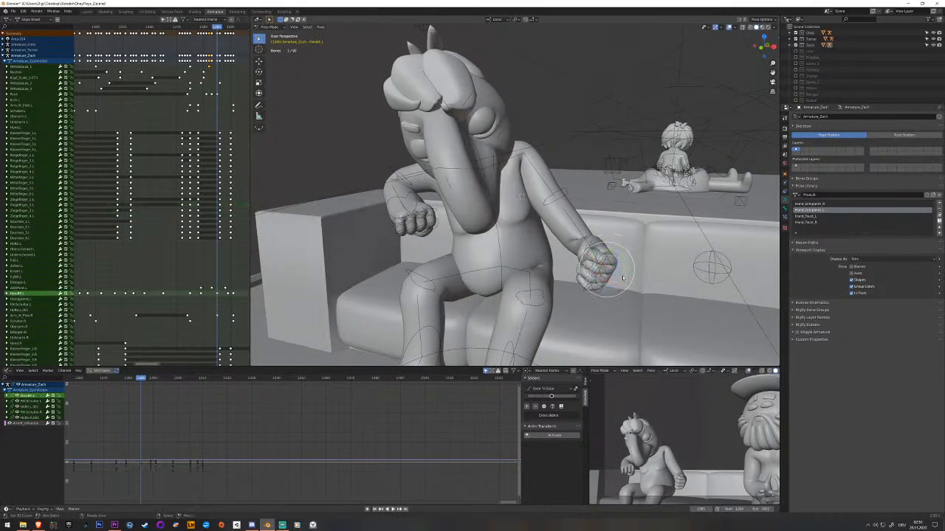
{"action": "left_click", "coordinate": [199, 290]}
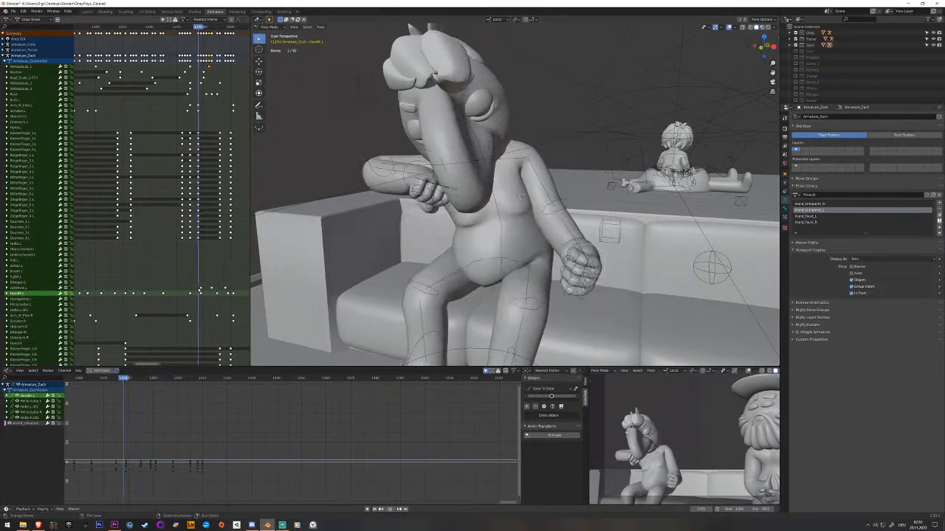
{"action": "left_click_drag", "start_coordinate": [199, 290], "coordinate": [200, 292]}
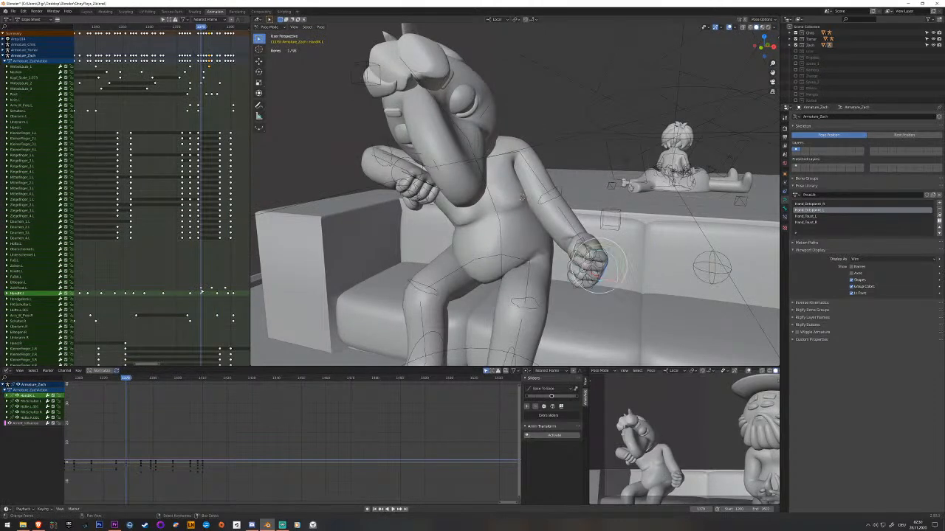
{"action": "middle_click_drag", "start_coordinate": [479, 258], "coordinate": [472, 236]}
{"action": "left_click_drag", "start_coordinate": [197, 293], "coordinate": [200, 294]}
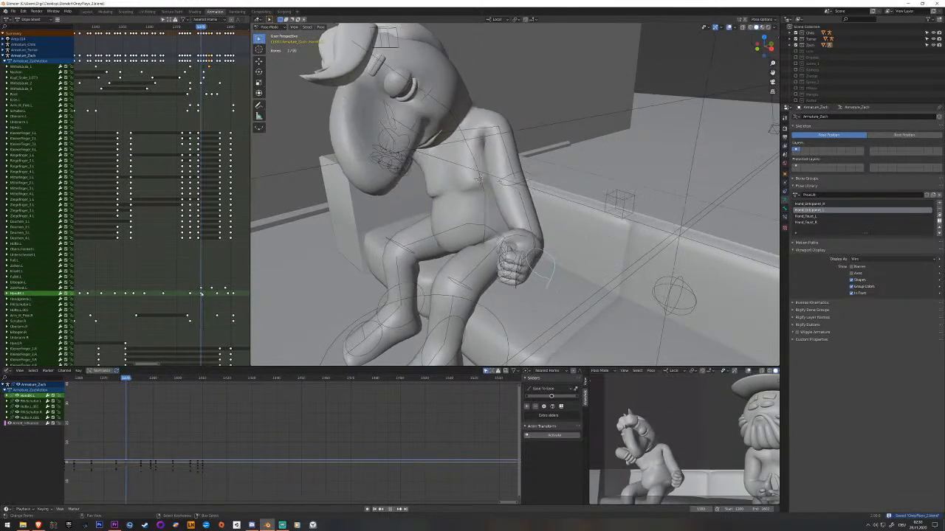
{"action": "mouse_move", "coordinate": [565, 297]}
{"action": "middle_mouse_down"}
{"action": "mouse_move", "coordinate": [555, 324]}
{"action": "mouse_move", "coordinate": [545, 292]}
{"action": "mouse_move", "coordinate": [551, 304]}
{"action": "middle_mouse_up"}
{"action": "key", "text": "g"}
{"action": "right_click", "coordinate": [545, 292]}
Rotate the left shoulder bone in the fists-apart pose and key its location, rotation and scale.
{"action": "left_click", "coordinate": [488, 115]}
{"action": "middle_click_drag", "start_coordinate": [489, 114], "coordinate": [479, 117]}
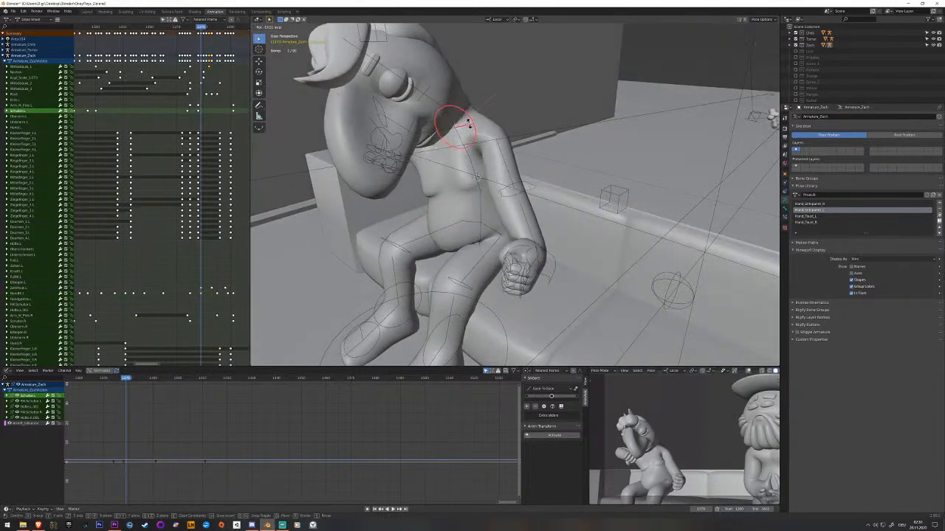
{"action": "left_click", "coordinate": [468, 125]}
{"action": "middle_click_drag", "start_coordinate": [468, 125], "coordinate": [481, 167]}
{"action": "left_click", "coordinate": [198, 27]}
{"action": "mouse_move", "coordinate": [455, 133]}
{"action": "middle_mouse_down"}
{"action": "mouse_move", "coordinate": [450, 122]}
{"action": "mouse_move", "coordinate": [460, 119]}
{"action": "middle_mouse_up"}
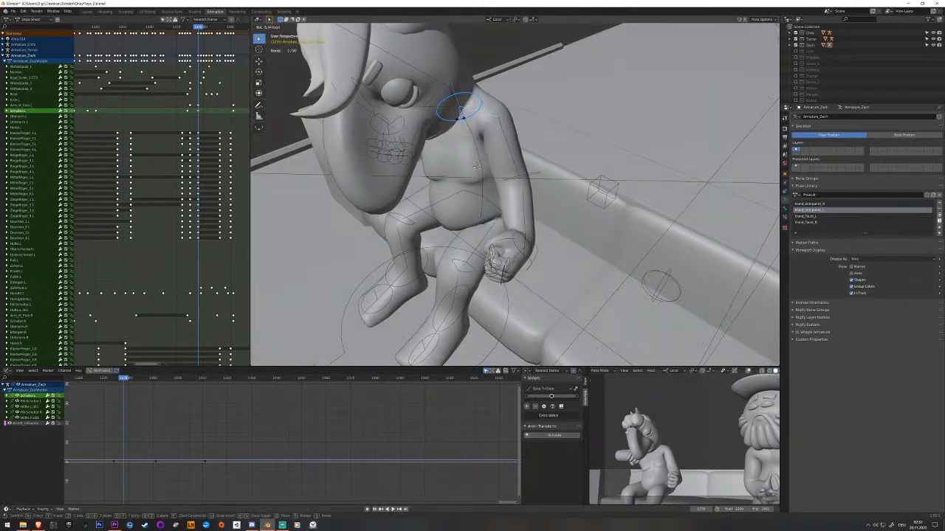
{"action": "left_click", "coordinate": [459, 111]}
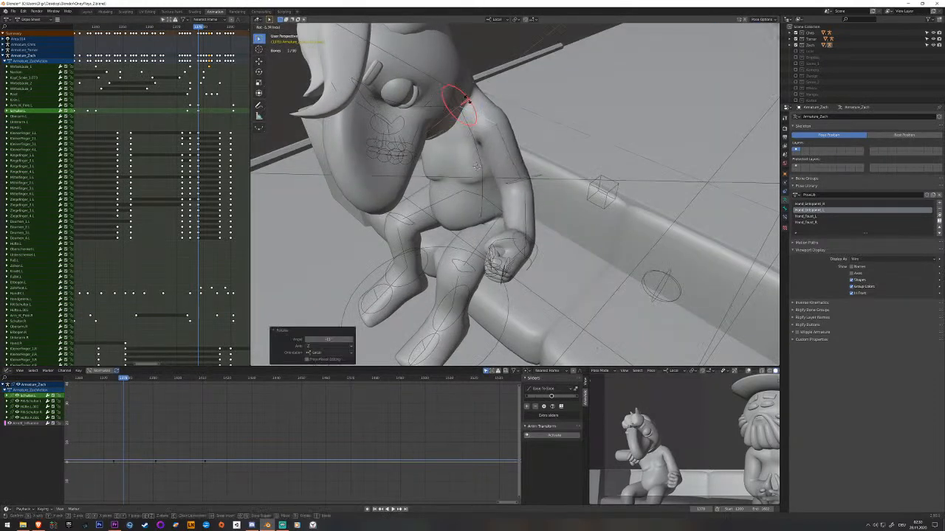
{"action": "key", "text": "i"}
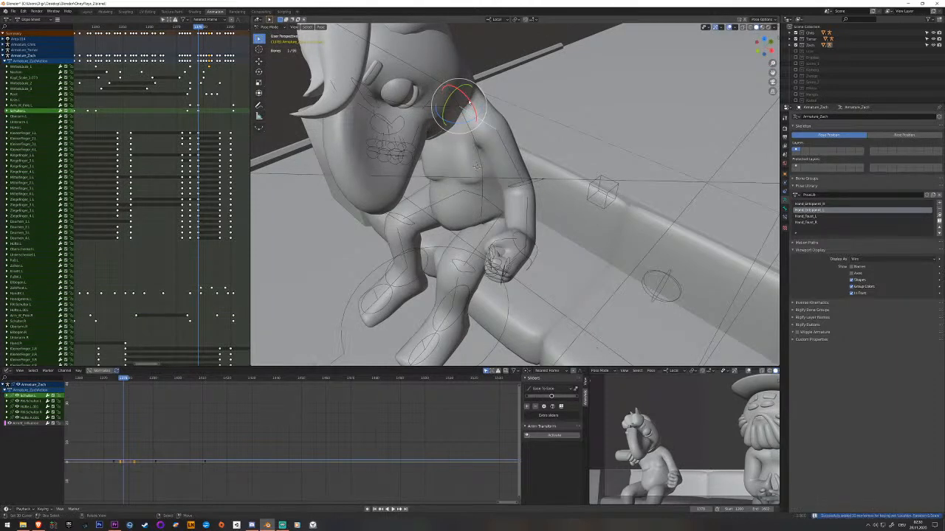
Go through the frames from the new shoulder key to the hands-raised pose to check the left shoulder's motion.
{"action": "key", "text": "Right"}
{"action": "key", "text": "Right"}
{"action": "key", "text": "Right"}
{"action": "key", "text": "Right"}
{"action": "key", "text": "Right"}
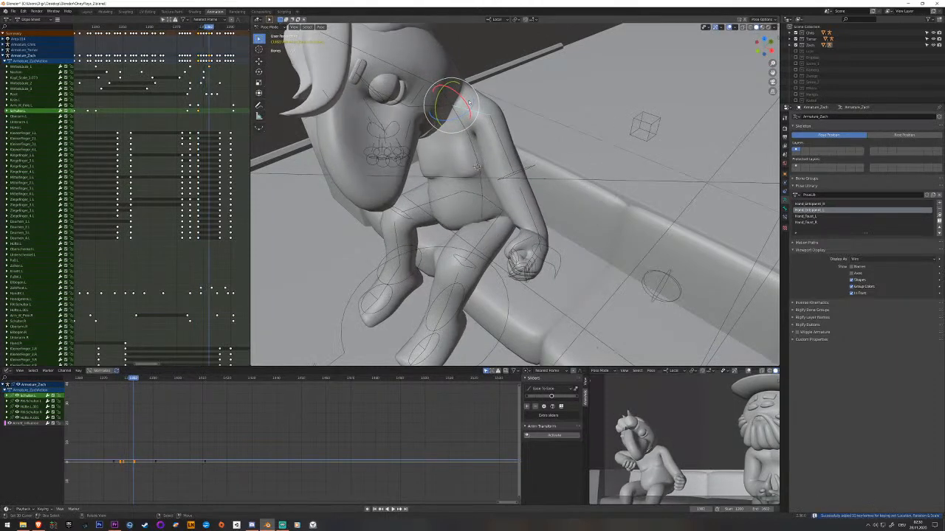
{"action": "key", "text": "Right"}
{"action": "key", "text": "Right"}
{"action": "key", "text": "Right"}
{"action": "key", "text": "Right"}
{"action": "key", "text": "Right"}
{"action": "key", "text": "Right"}
{"action": "key", "text": "Right"}
{"action": "key", "text": "Right"}
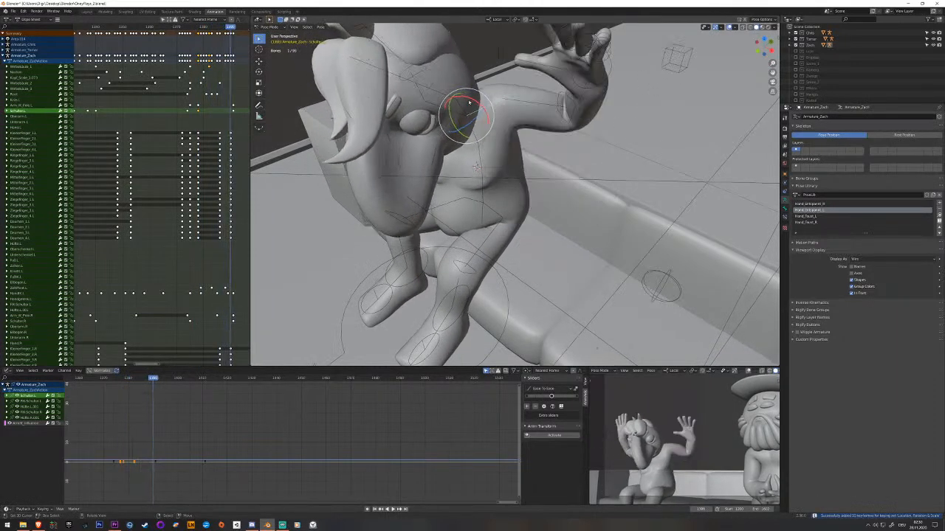
{"action": "key", "text": "Right"}
{"action": "key", "text": "Right"}
{"action": "left_click_drag", "start_coordinate": [196, 165], "coordinate": [226, 151]}
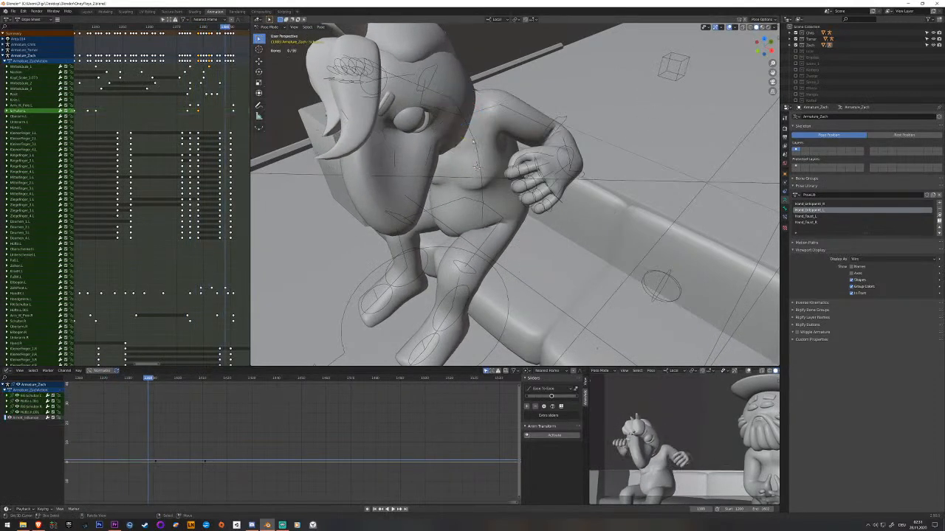
Retime the middle spine bone's keyframe just after the fists-apart pose, play back the gesture and save the file.
{"action": "left_click", "coordinate": [474, 141]}
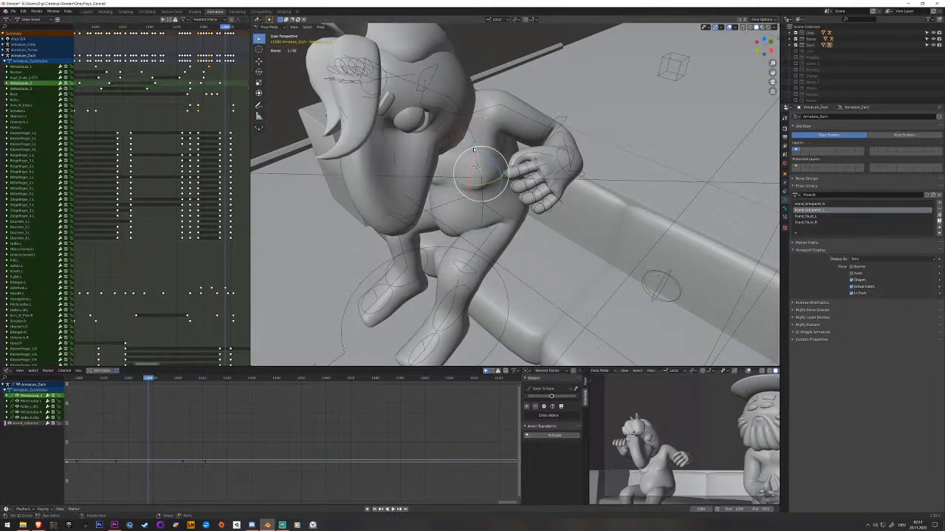
{"action": "left_click_drag", "start_coordinate": [190, 83], "coordinate": [201, 83]}
{"action": "right_click_drag", "start_coordinate": [204, 84], "coordinate": [201, 83]}
{"action": "key", "text": "space"}
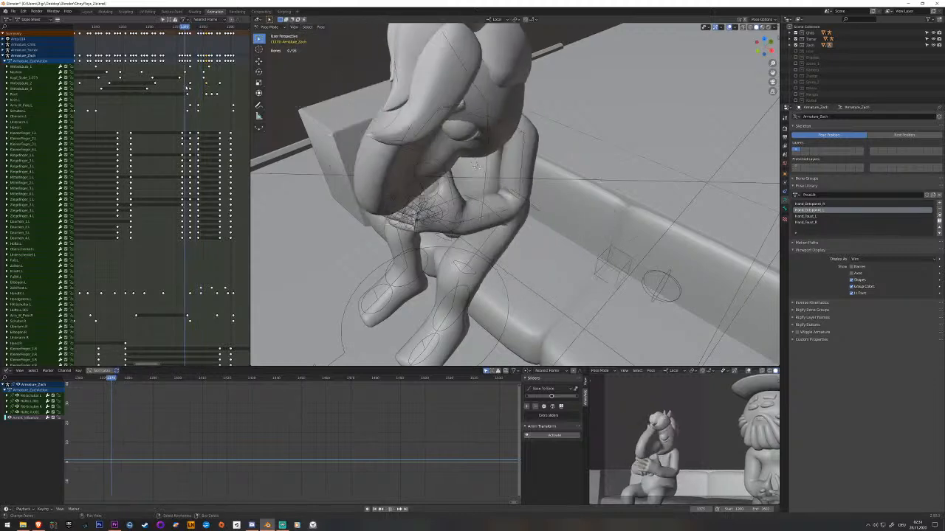
{"action": "key", "text": "space"}
{"action": "left_click_drag", "start_coordinate": [201, 90], "coordinate": [222, 90]}
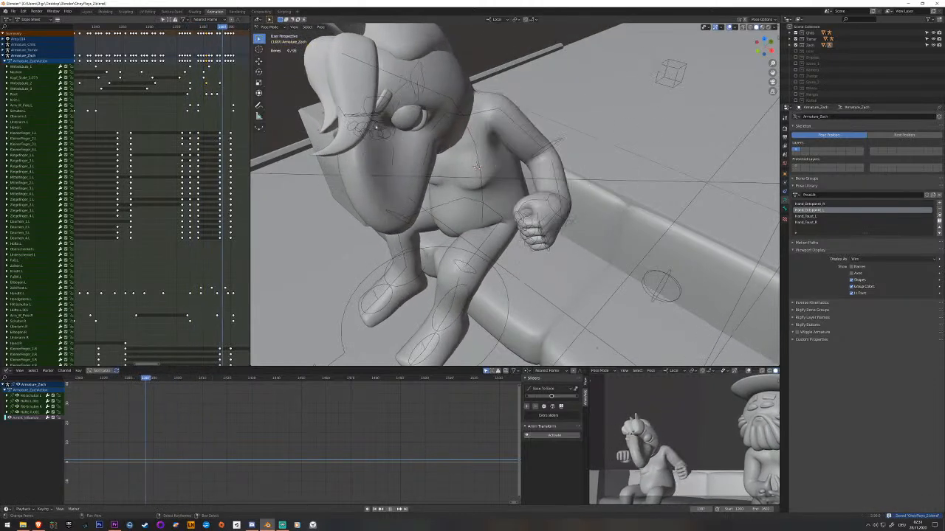
Key the middle spine bone at the hands-raised pose, shift that keyframe slightly later and play back.
{"action": "right_click", "coordinate": [479, 164]}
{"action": "middle_click_drag", "start_coordinate": [232, 91], "coordinate": [185, 91]}
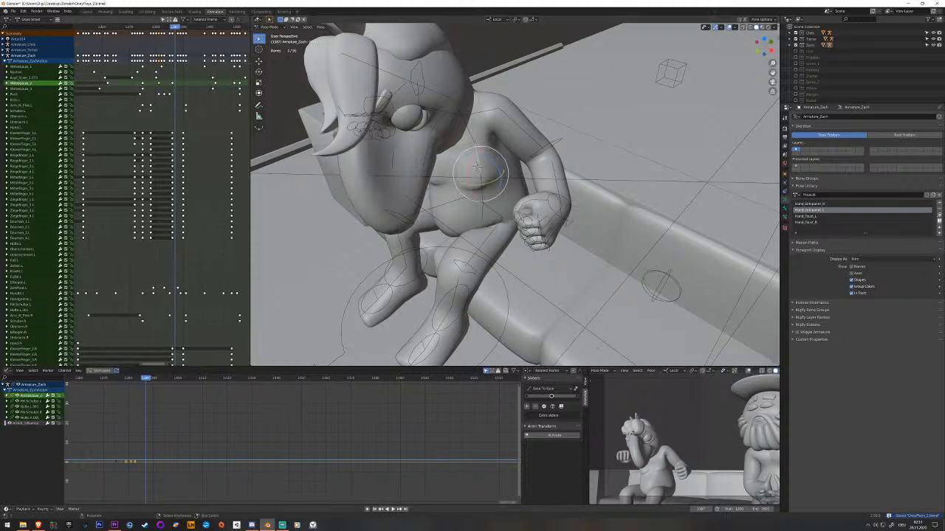
{"action": "left_click", "coordinate": [184, 92]}
{"action": "mouse_move", "coordinate": [188, 92]}
{"action": "left_mouse_down"}
{"action": "mouse_move", "coordinate": [208, 91]}
{"action": "mouse_move", "coordinate": [172, 90]}
{"action": "mouse_move", "coordinate": [189, 92]}
{"action": "left_mouse_up"}
{"action": "key", "text": "space"}
{"action": "key", "text": "space"}
{"action": "key", "text": "space"}
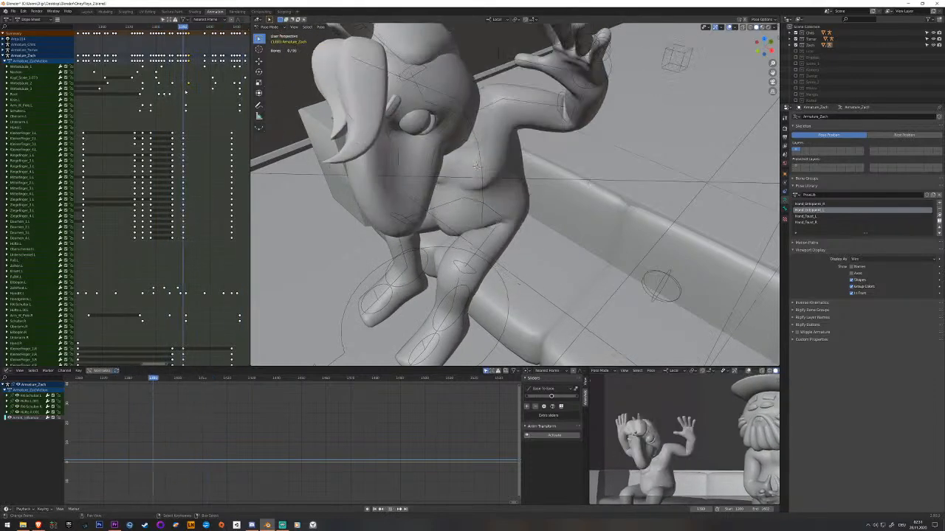
Key the root bone at the hands-raised pose, move that keyframe later, play back and save the file.
{"action": "key", "text": "space"}
{"action": "mouse_move", "coordinate": [186, 107]}
{"action": "left_mouse_down"}
{"action": "mouse_move", "coordinate": [164, 104]}
{"action": "mouse_move", "coordinate": [193, 106]}
{"action": "left_mouse_up"}
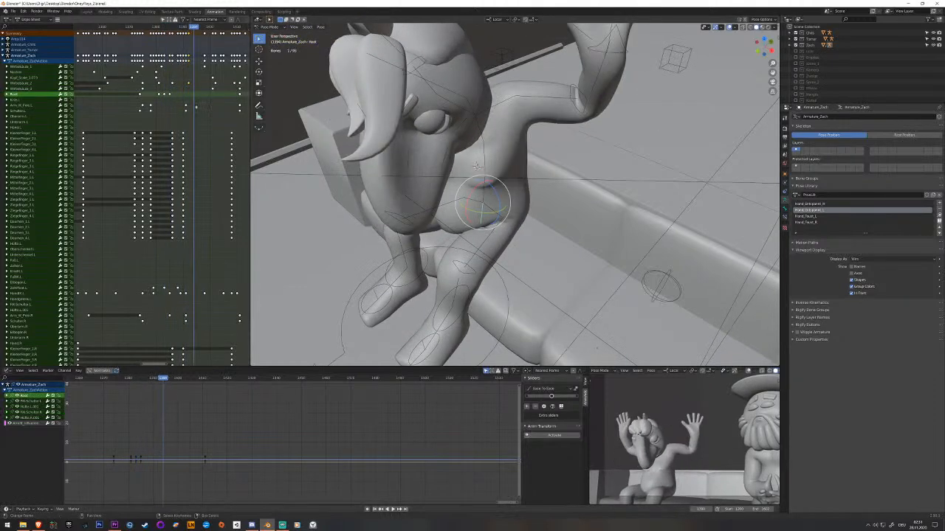
{"action": "key", "text": "space"}
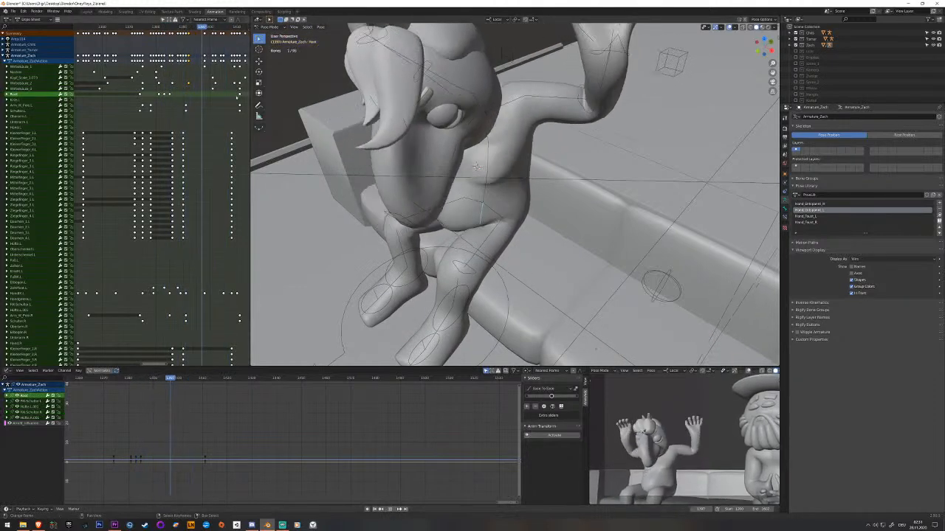
{"action": "left_click_drag", "start_coordinate": [220, 98], "coordinate": [183, 98]}
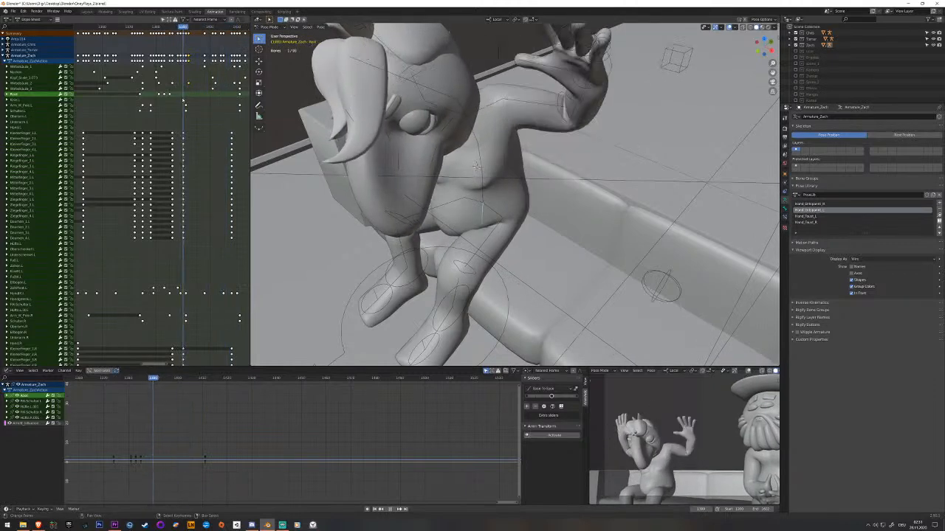
{"action": "key", "text": "i"}
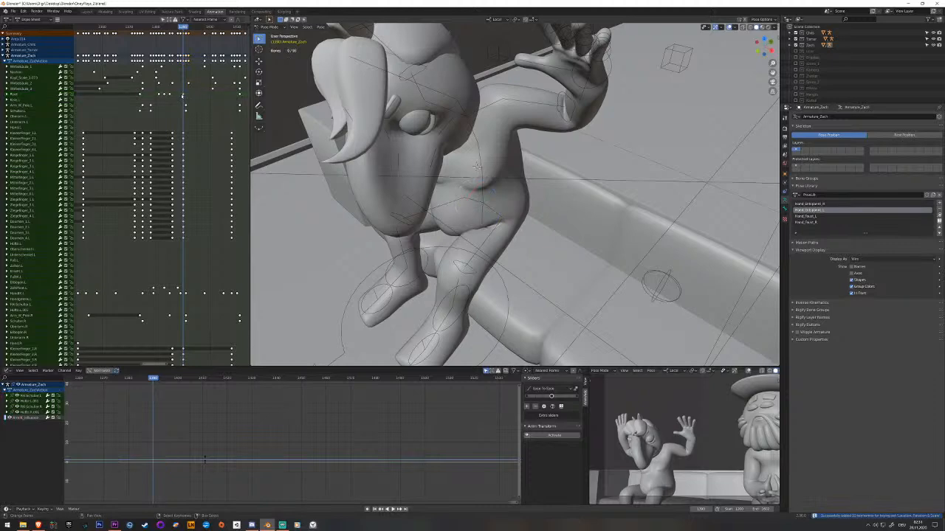
{"action": "right_click_drag", "start_coordinate": [184, 96], "coordinate": [195, 96]}
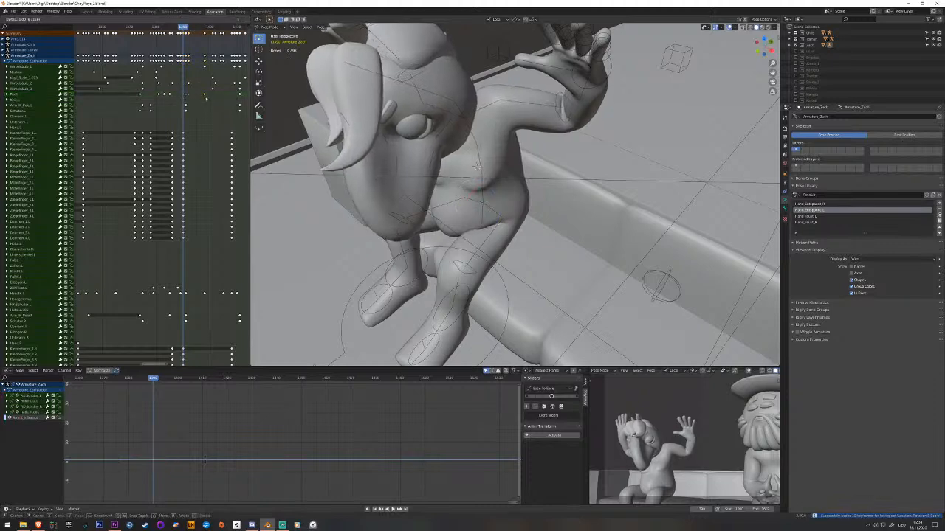
{"action": "key", "text": "space"}
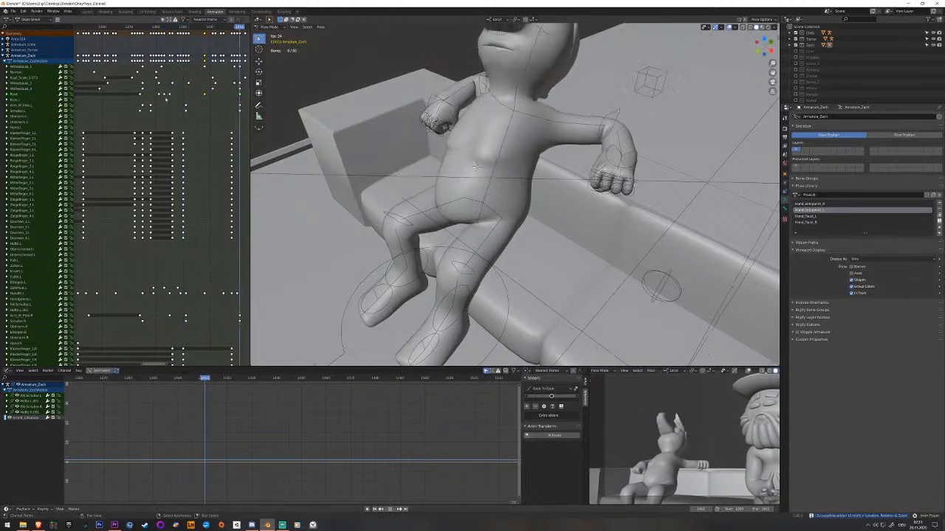
{"action": "key", "text": "space"}
{"action": "key", "text": "ctrl+s"}
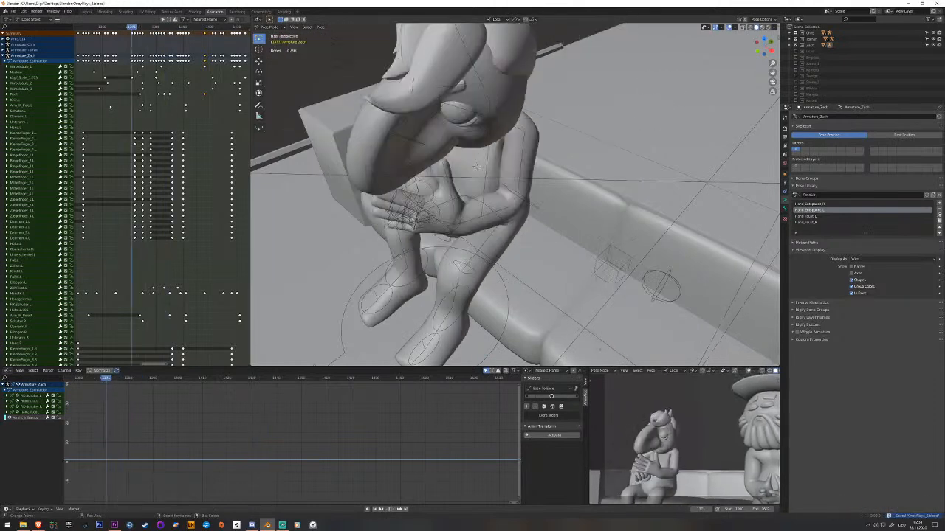
Replay the gesture from the folded hands to the raised hand and check the root bone's motion.
{"action": "key", "text": "space"}
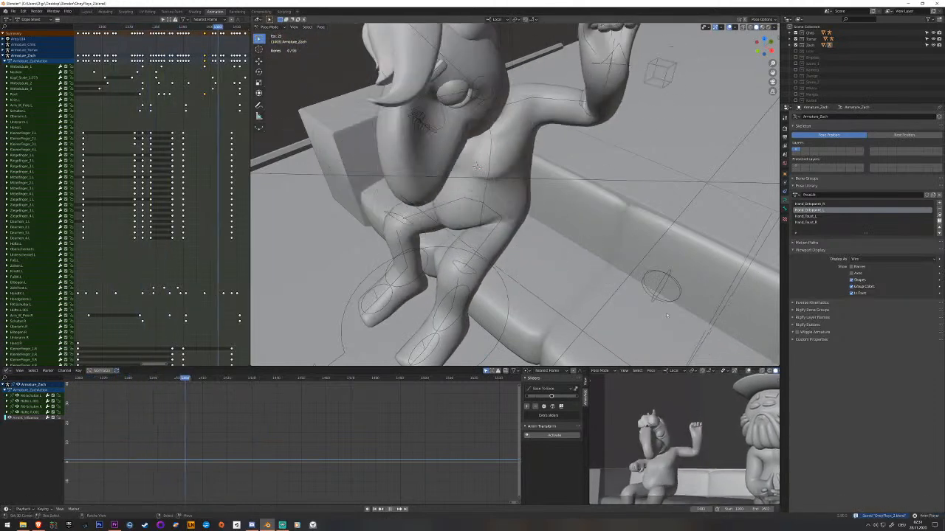
{"action": "left_click_drag", "start_coordinate": [171, 163], "coordinate": [114, 159]}
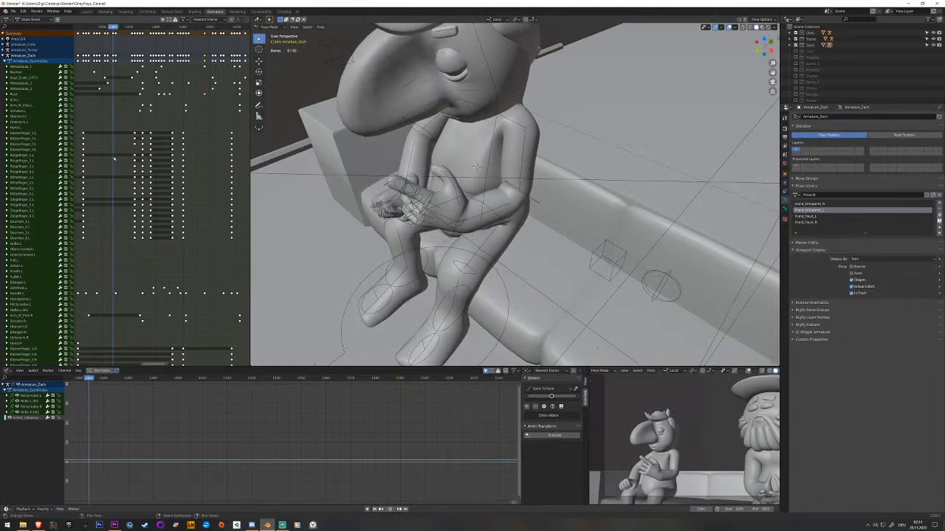
{"action": "key", "text": "space"}
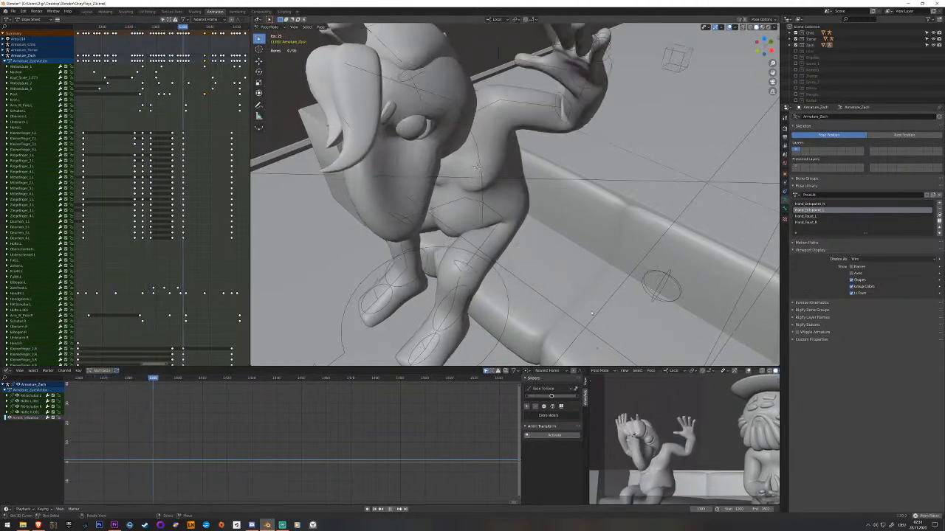
{"action": "key", "text": "space"}
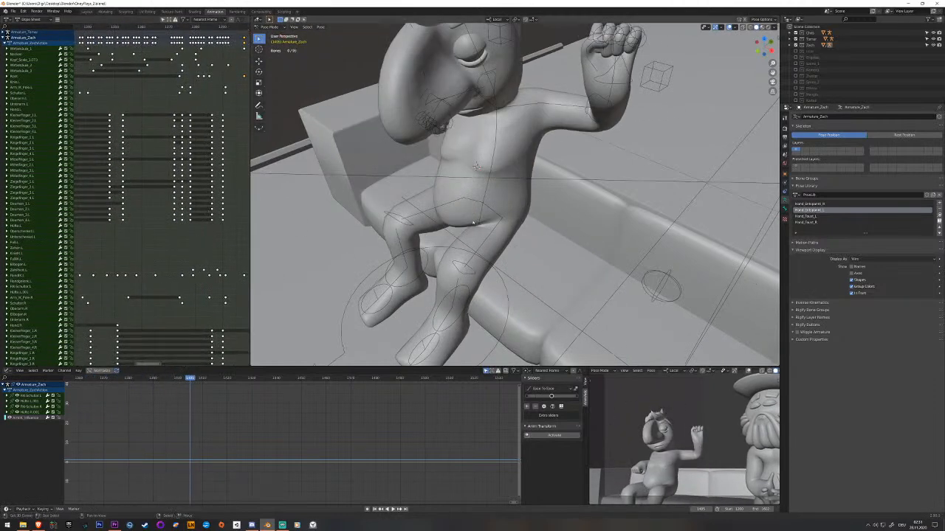
{"action": "left_click", "coordinate": [480, 222]}
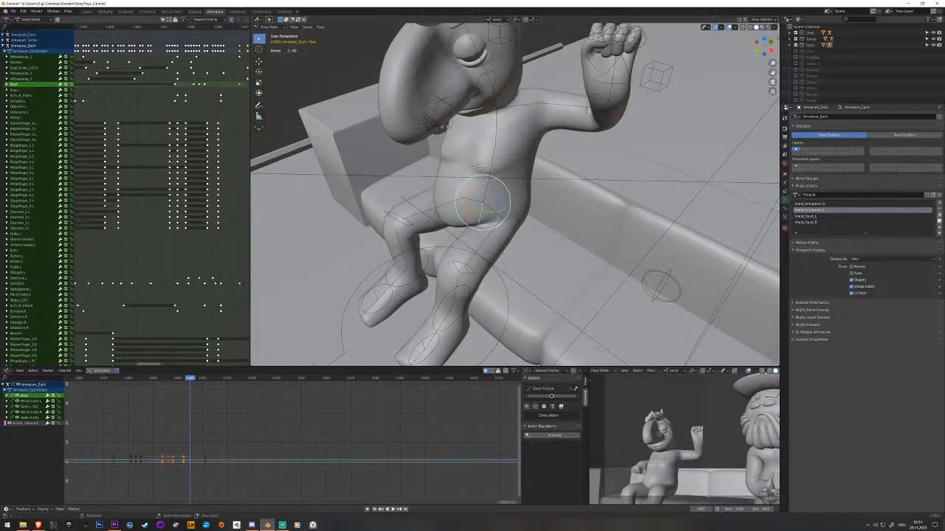
{"action": "key", "text": "space"}
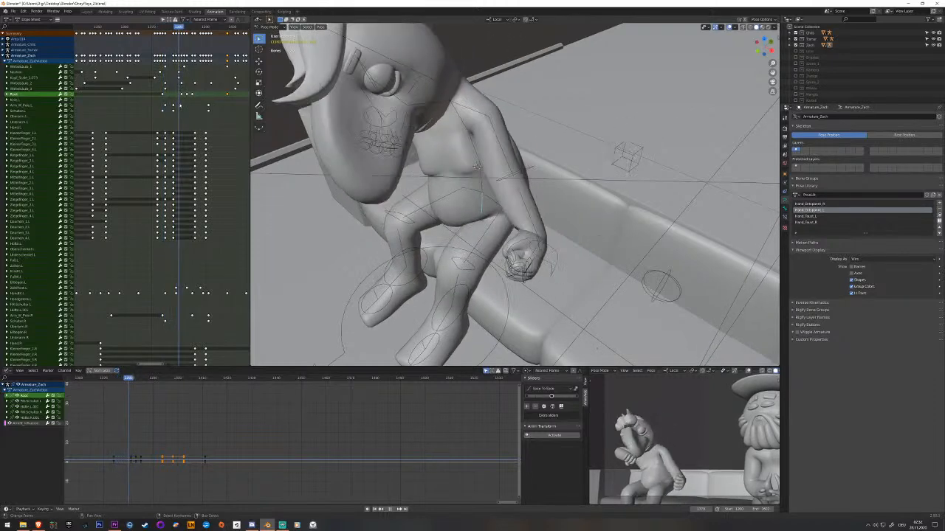
Examine the root bone's movement frame by frame around the fists-apart pose from the front.
{"action": "middle_click_drag", "start_coordinate": [369, 190], "coordinate": [434, 175]}
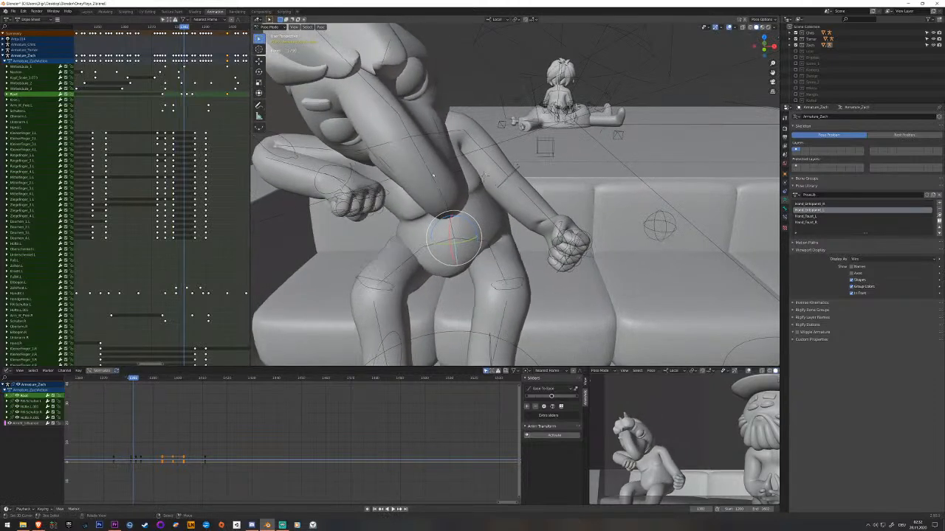
{"action": "key", "text": "Right"}
{"action": "key", "text": "Right"}
{"action": "key", "text": "Left"}
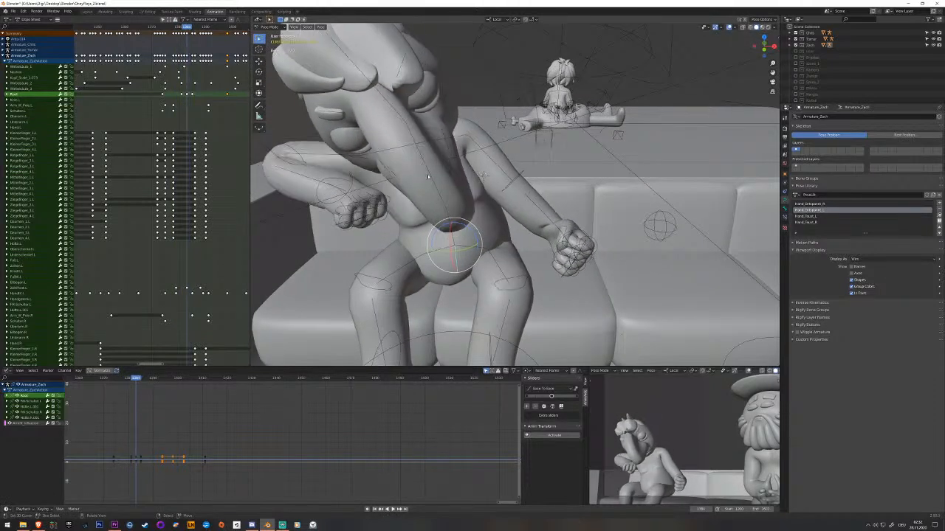
{"action": "middle_click_drag", "start_coordinate": [433, 175], "coordinate": [421, 178]}
{"action": "key", "text": "Right"}
{"action": "key", "text": "Right"}
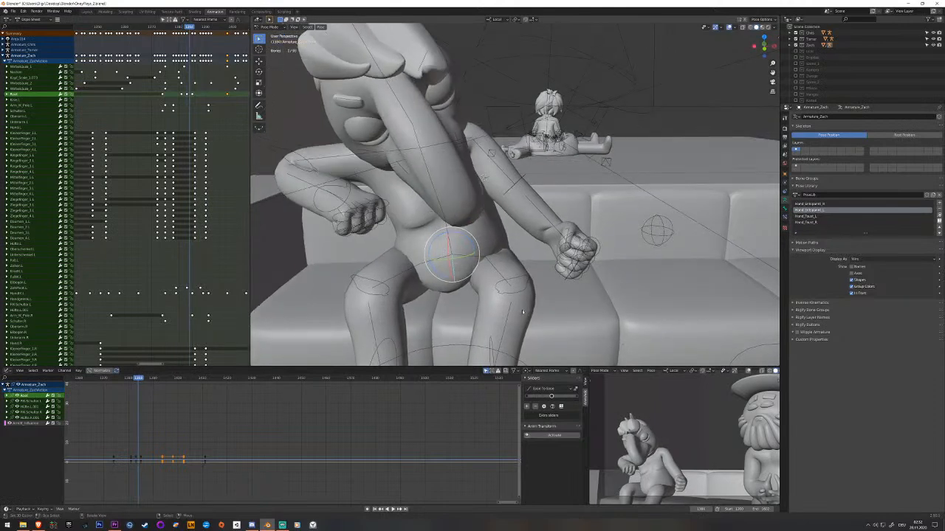
{"action": "key", "text": "Left"}
{"action": "key", "text": "Left"}
{"action": "key", "text": "Left"}
{"action": "key", "text": "Right"}
{"action": "key", "text": "Right"}
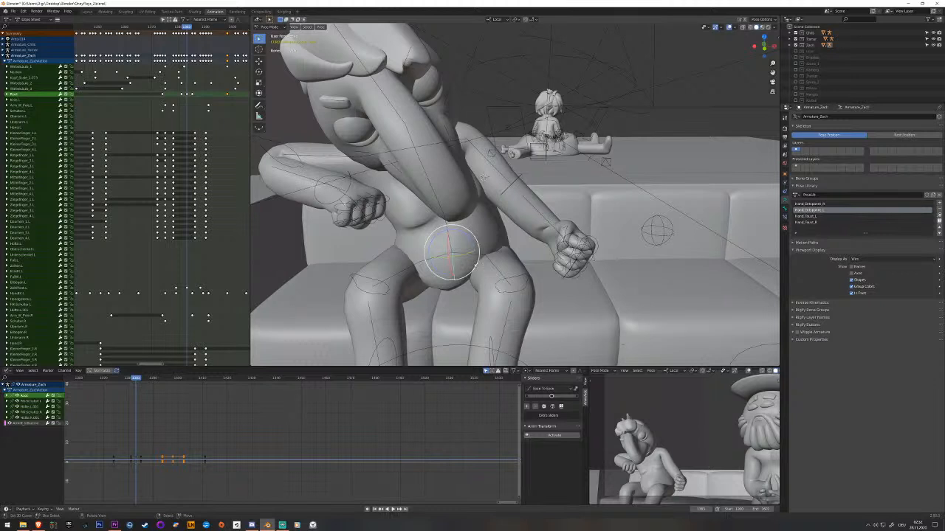
{"action": "key", "text": "Right"}
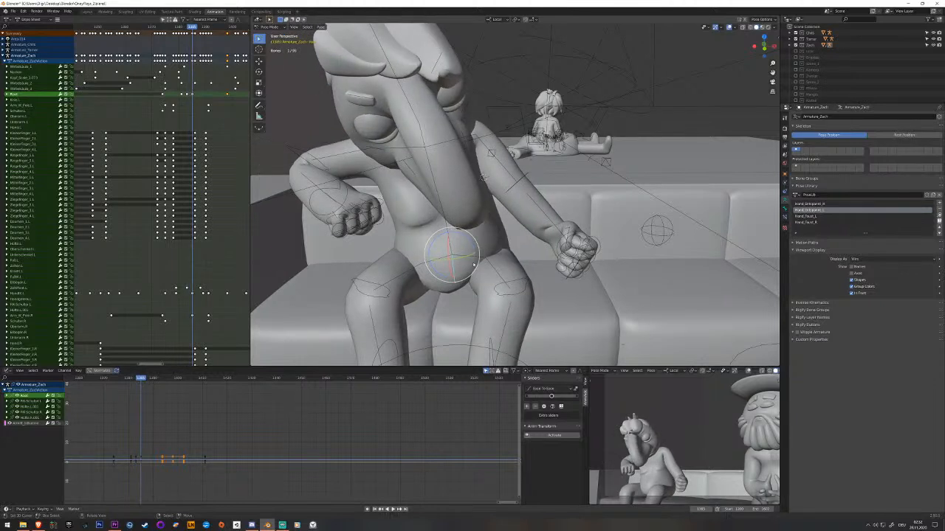
{"action": "left_click", "coordinate": [191, 97]}
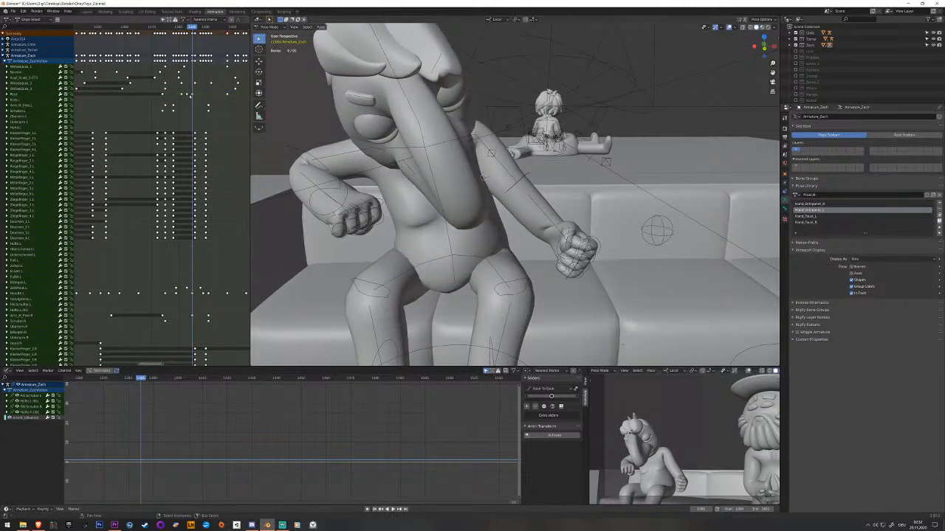
Lower the root bone at the fists-apart pose, key it and play back the motion.
{"action": "left_click", "coordinate": [185, 95]}
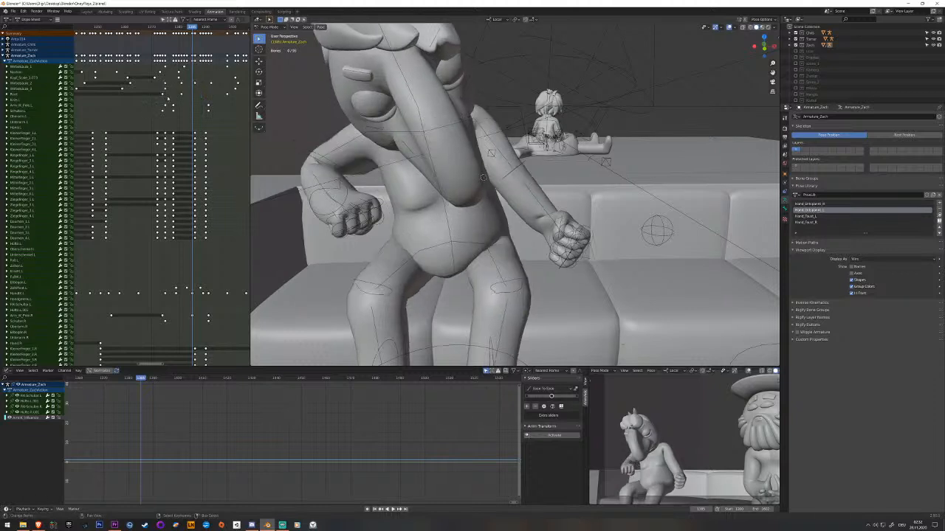
{"action": "left_click", "coordinate": [45, 95]}
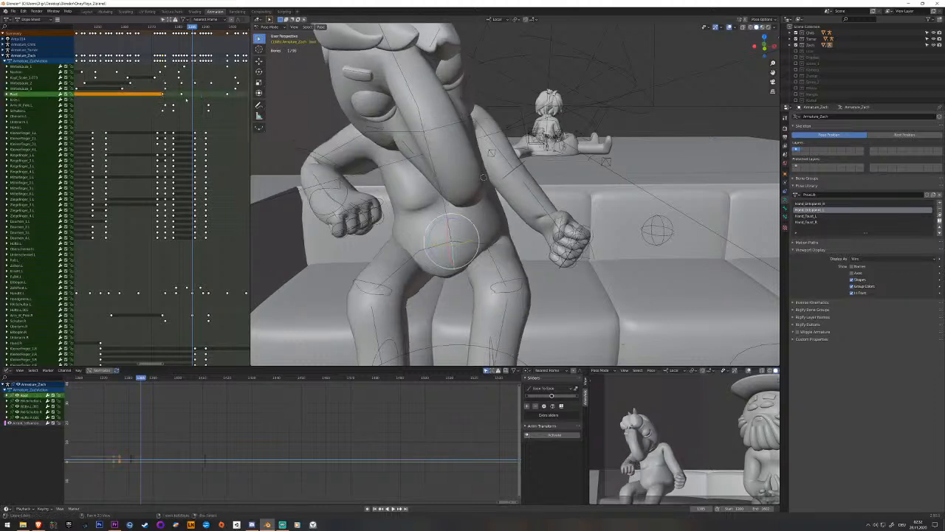
{"action": "key", "text": "ctrl+v"}
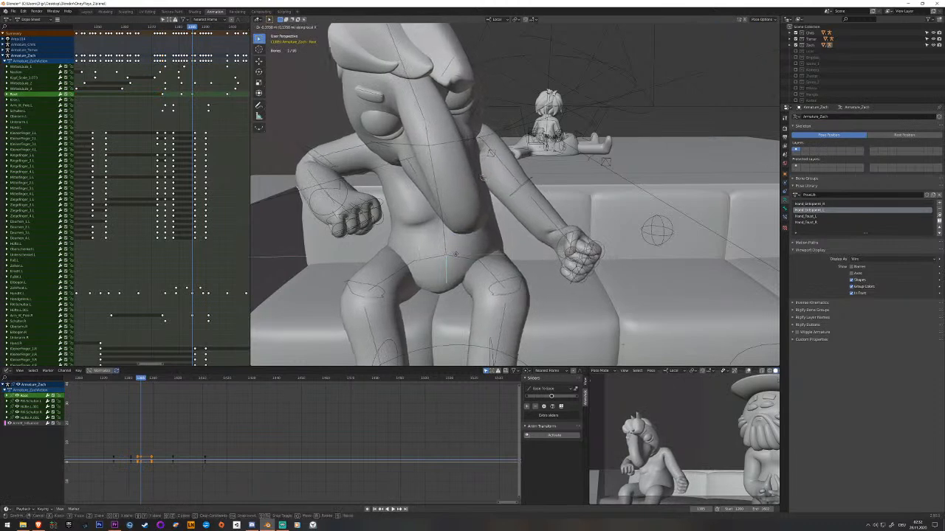
{"action": "left_click", "coordinate": [456, 256]}
{"action": "key", "text": "i"}
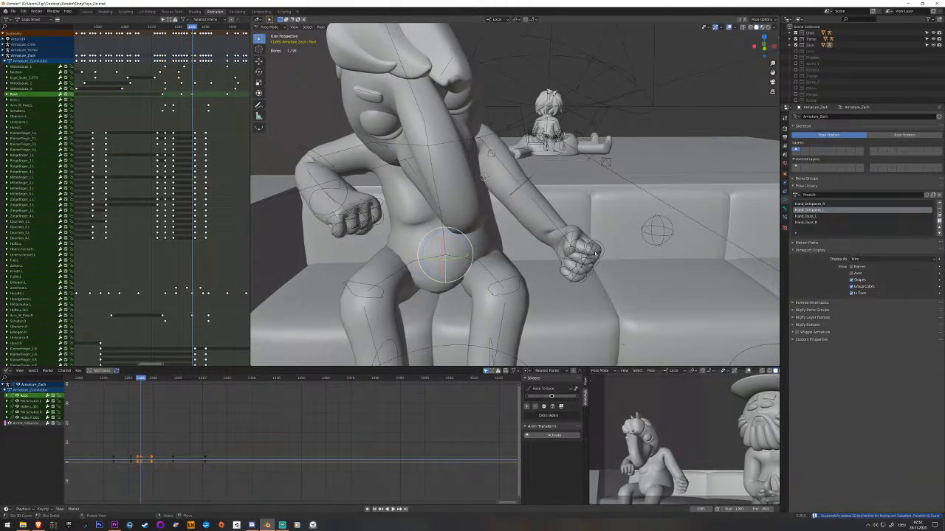
{"action": "left_click_drag", "start_coordinate": [184, 145], "coordinate": [173, 122]}
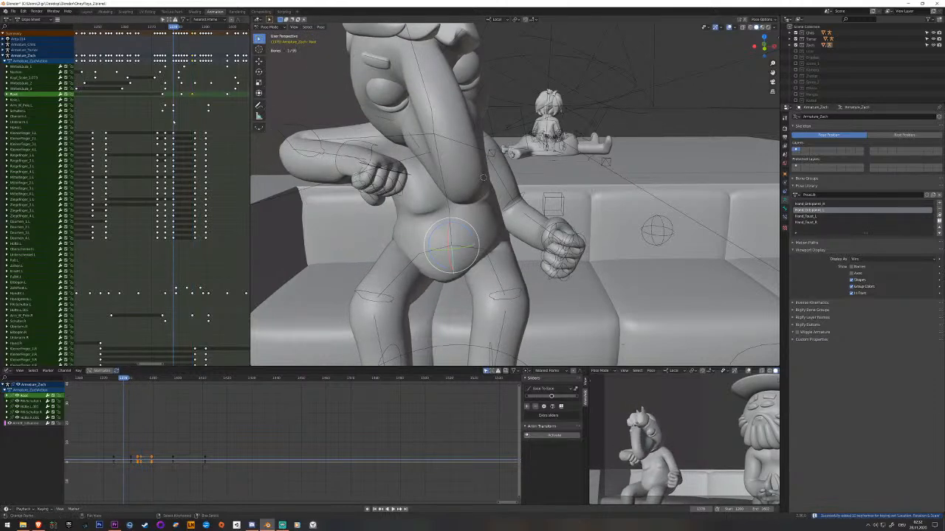
{"action": "key", "text": "space"}
{"action": "key", "text": "space"}
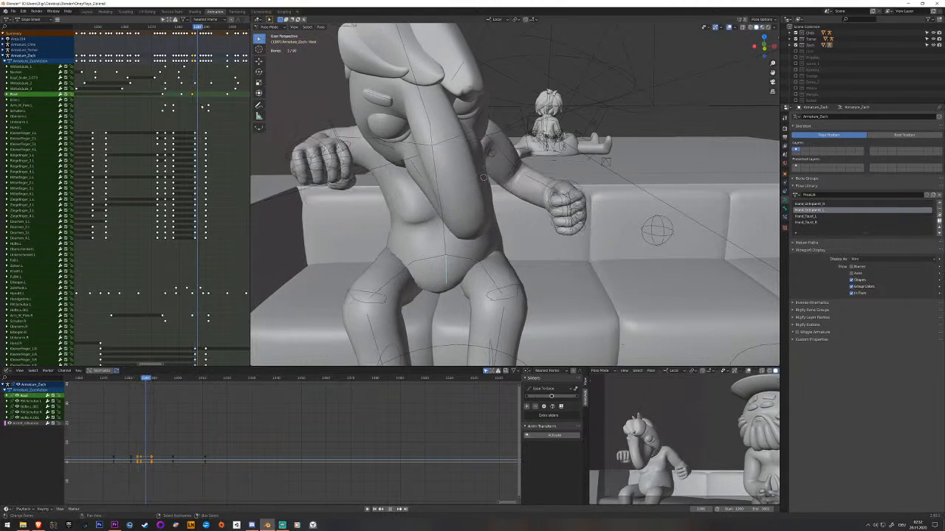
Move the root bone at the pose with both open hands raised and key it.
{"action": "left_click_drag", "start_coordinate": [230, 109], "coordinate": [209, 108]}
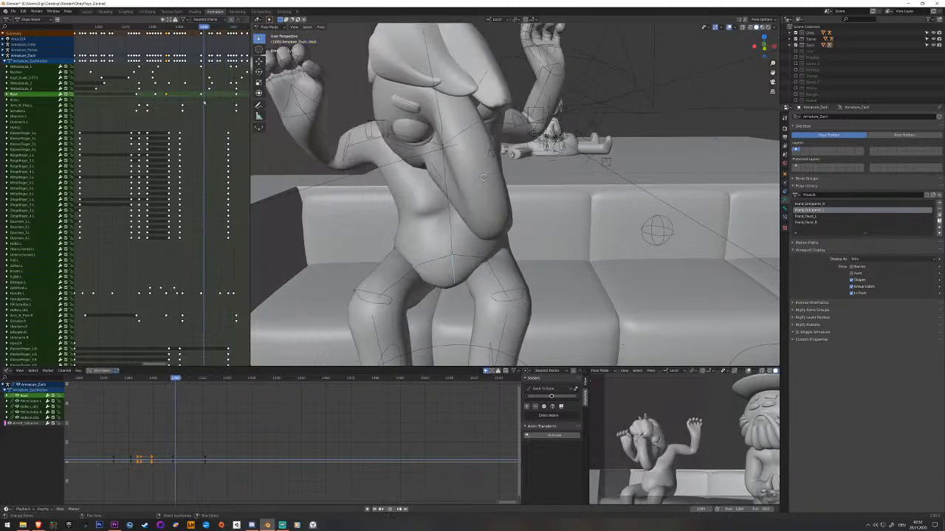
{"action": "left_click_drag", "start_coordinate": [203, 101], "coordinate": [201, 102]}
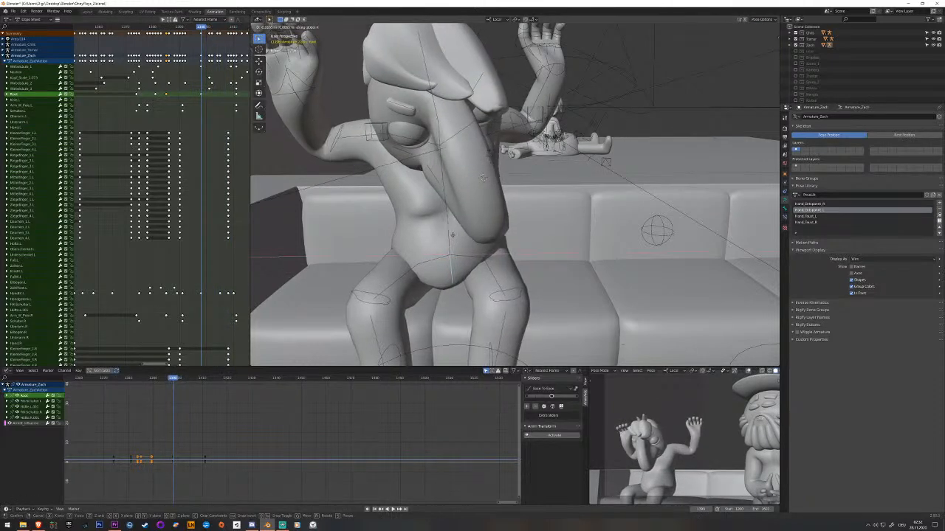
{"action": "left_click", "coordinate": [451, 237]}
{"action": "key", "text": "i"}
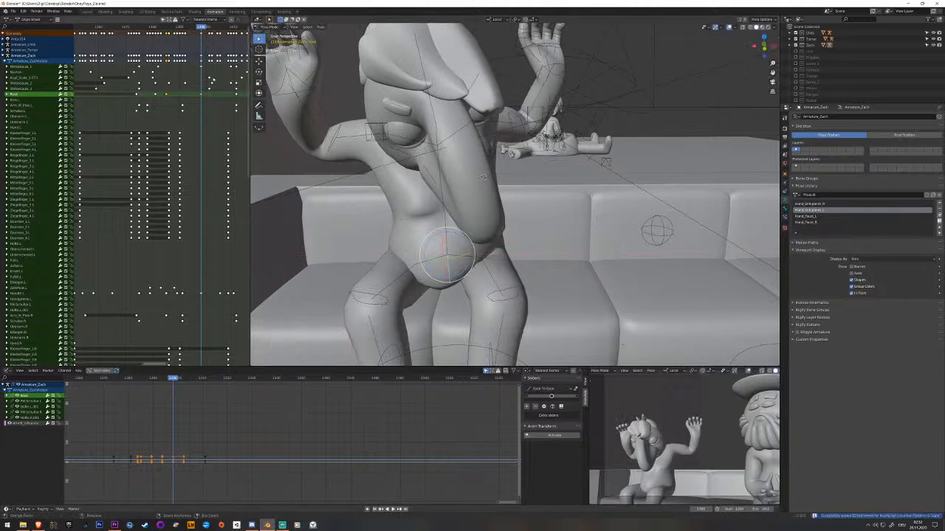
Play back the gesture and check the body's motion in both the close-up and the secondary view.
{"action": "key", "text": "space"}
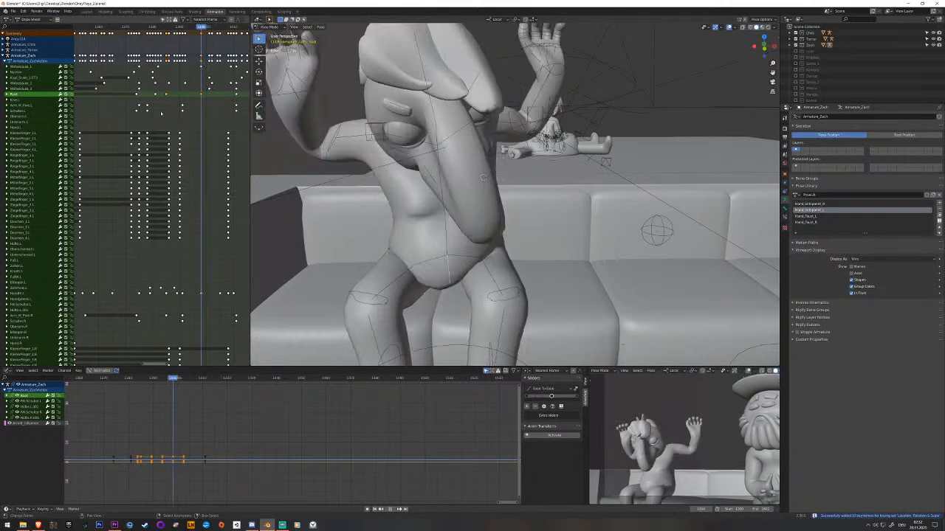
{"action": "key", "text": "Escape"}
{"action": "scroll", "coordinate": [687, 449], "scroll_direction": "up", "scroll_amount": 2}
{"action": "middle_click_drag", "start_coordinate": [687, 450], "coordinate": [717, 386], "text": "shift"}
{"action": "scroll", "coordinate": [708, 414], "scroll_direction": "up", "scroll_amount": 3}
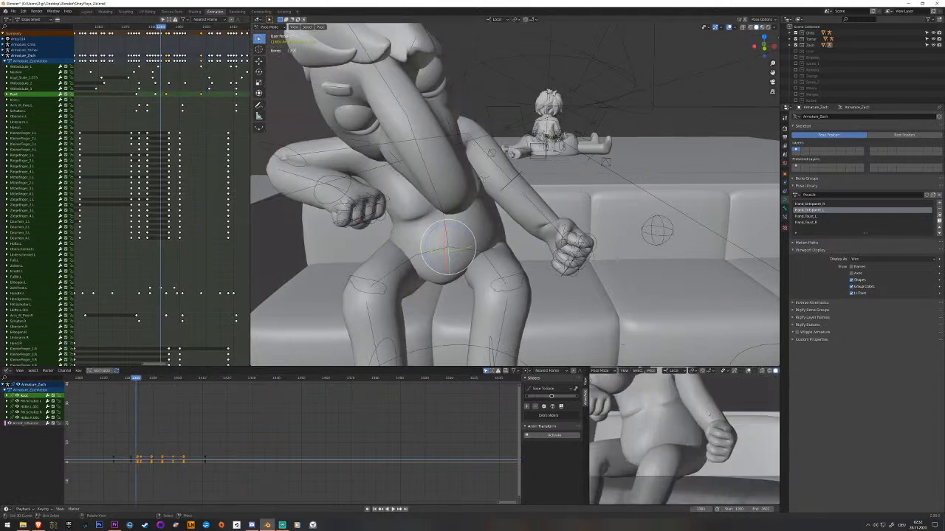
{"action": "key", "text": "space"}
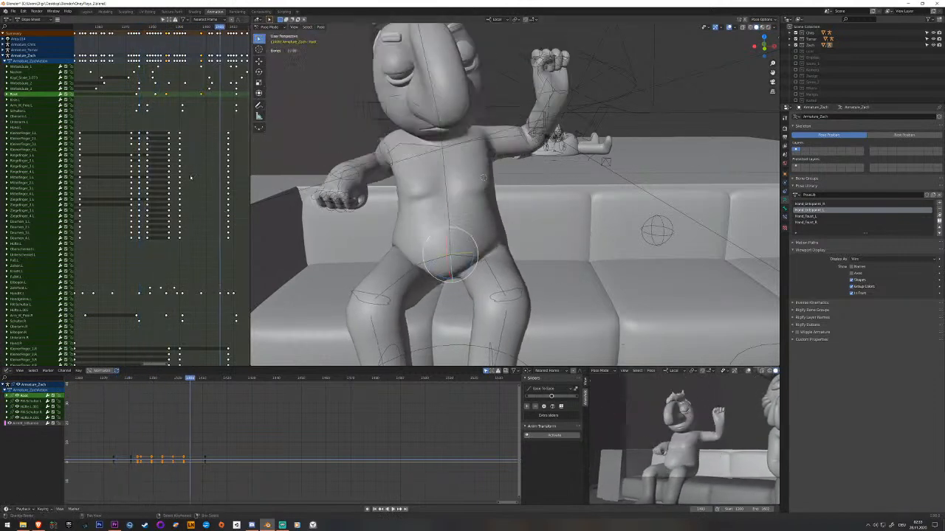
Move the left hand IK bone along the X axis at the lowered-fists pose and key it.
{"action": "scroll", "coordinate": [188, 181], "scroll_direction": "down", "scroll_amount": 4}
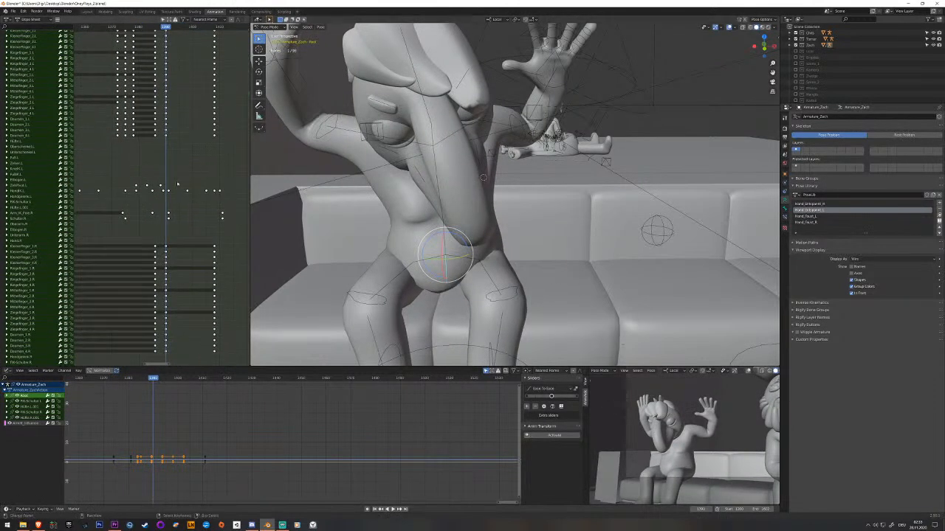
{"action": "left_click", "coordinate": [580, 250]}
{"action": "middle_click_drag", "start_coordinate": [580, 251], "coordinate": [483, 272]}
{"action": "key", "text": "space"}
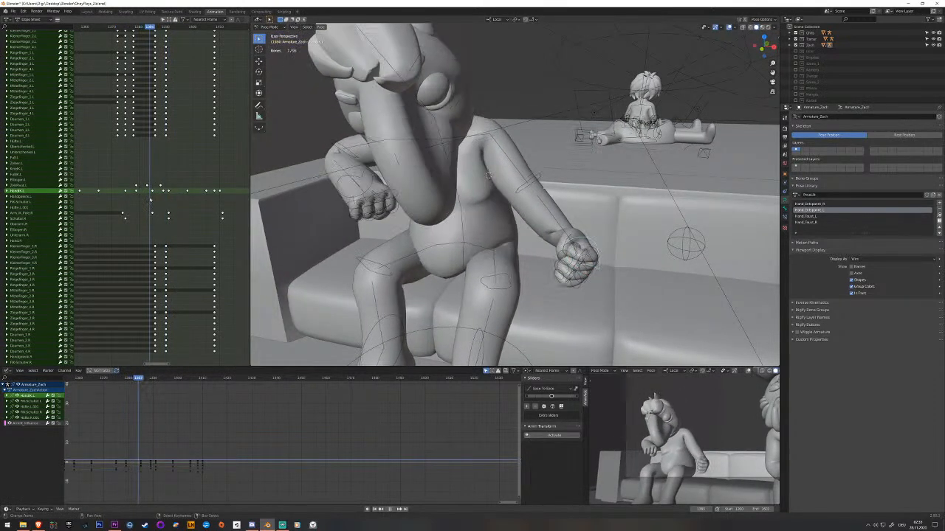
{"action": "key", "text": "space"}
{"action": "middle_click_drag", "start_coordinate": [556, 205], "coordinate": [541, 229]}
{"action": "key", "text": "g"}
{"action": "key", "text": "x"}
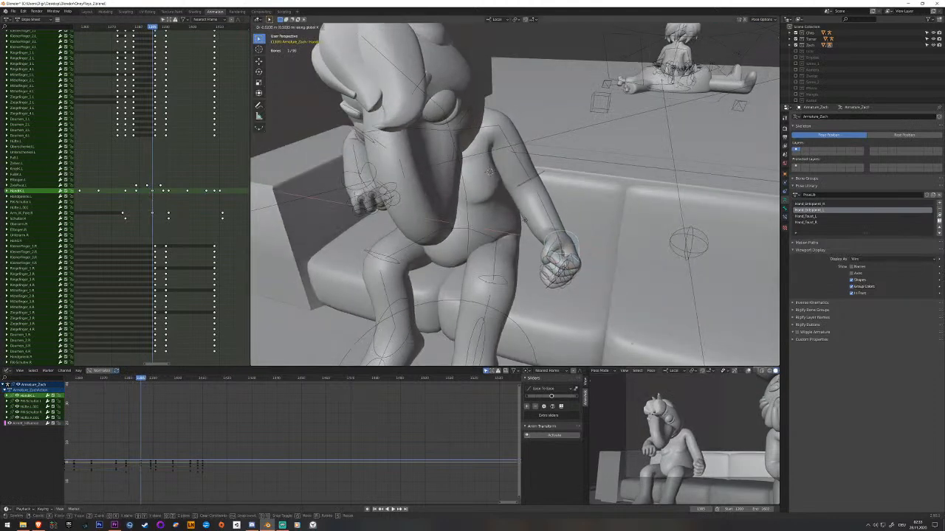
{"action": "left_click", "coordinate": [526, 220]}
{"action": "key", "text": "i"}
Reposition and key the left hand IK bone at the earlier fist pose, and play back the result.
{"action": "left_click_drag", "start_coordinate": [152, 203], "coordinate": [136, 203]}
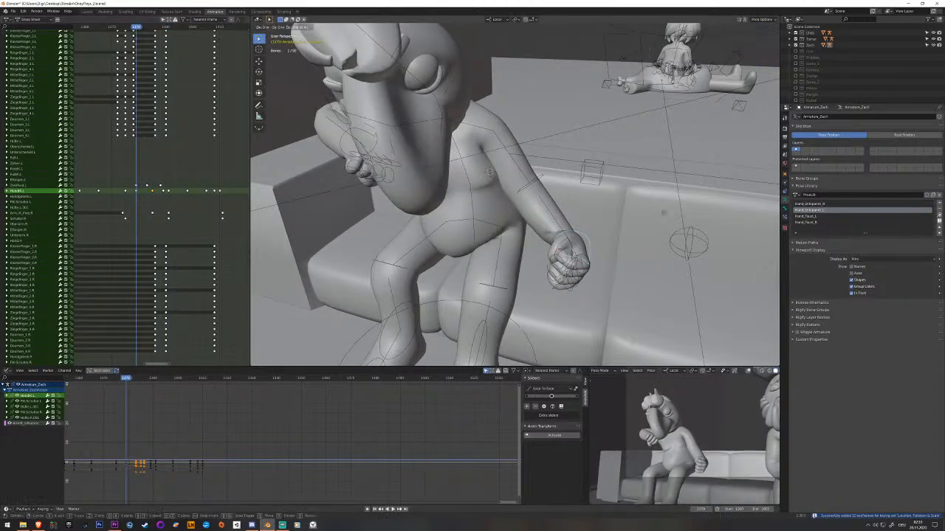
{"action": "left_click", "coordinate": [656, 211]}
{"action": "key", "text": "i"}
{"action": "middle_click_drag", "start_coordinate": [657, 210], "coordinate": [597, 203]}
{"action": "left_click_drag", "start_coordinate": [135, 227], "coordinate": [128, 226]}
{"action": "key", "text": "space"}
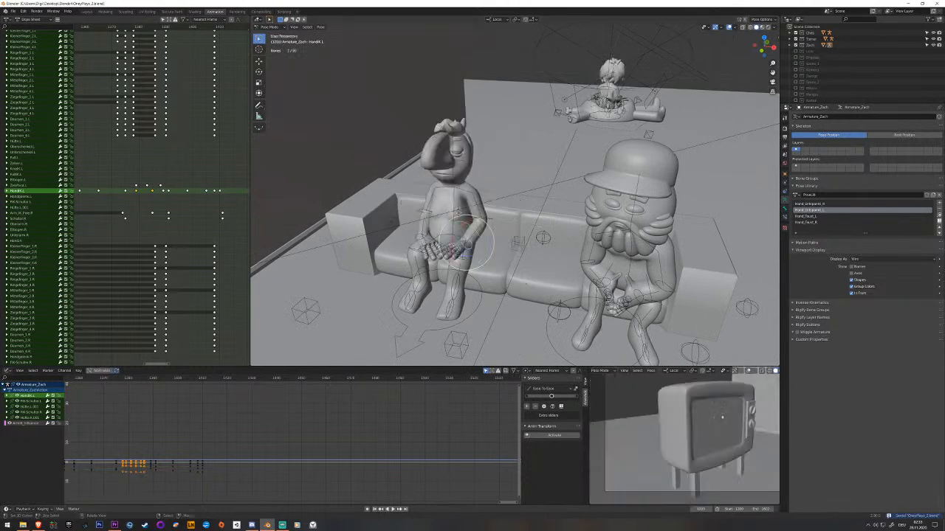
Scrub and play through the gesture up to the pose leaning back on the sofa, and save the file.
{"action": "middle_click_drag", "start_coordinate": [153, 225], "coordinate": [218, 234]}
{"action": "left_click_drag", "start_coordinate": [164, 229], "coordinate": [106, 230]}
{"action": "middle_click_drag", "start_coordinate": [106, 229], "coordinate": [238, 224]}
{"action": "left_click_drag", "start_coordinate": [238, 224], "coordinate": [124, 219]}
{"action": "key", "text": "space"}
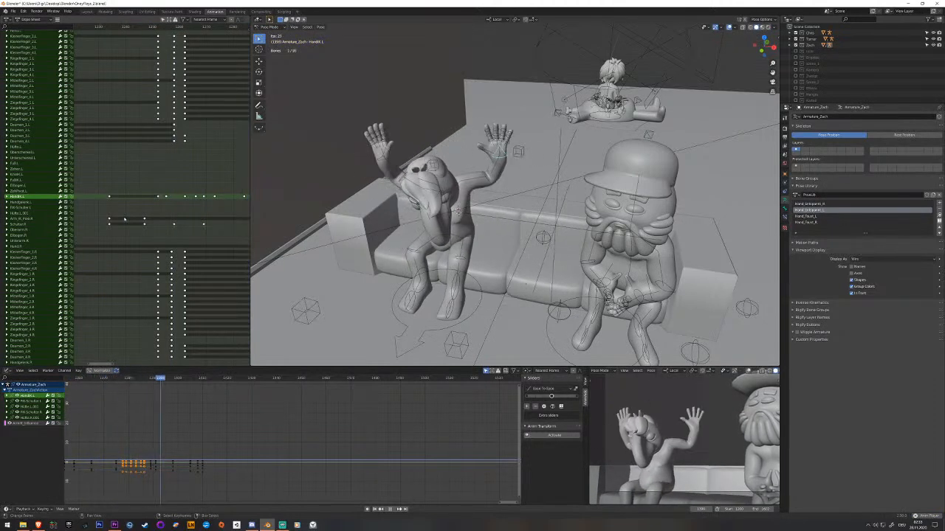
{"action": "key", "text": "ctrl+s"}
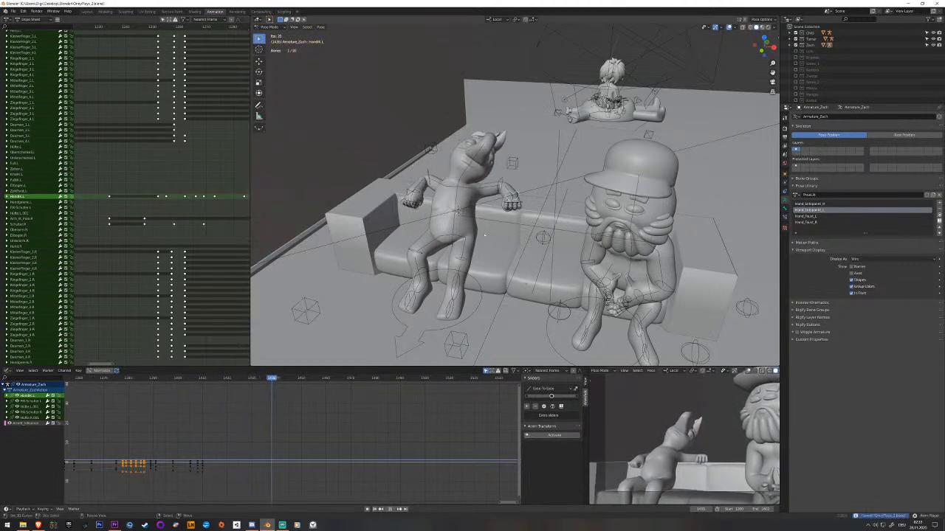
{"action": "scroll", "coordinate": [482, 227], "scroll_direction": "up", "scroll_amount": 1}
{"action": "key", "text": "space"}
Clear the neck and head rotation after the lean-back so the face turns forward, and key both bones.
{"action": "right_click", "coordinate": [455, 175]}
{"action": "middle_click_drag", "start_coordinate": [455, 175], "coordinate": [483, 228]}
{"action": "middle_click_drag", "start_coordinate": [218, 168], "coordinate": [89, 262]}
{"action": "middle_click_drag", "start_coordinate": [140, 196], "coordinate": [14, 202]}
{"action": "middle_click_drag", "start_coordinate": [223, 168], "coordinate": [205, 167]}
{"action": "left_click_drag", "start_coordinate": [195, 167], "coordinate": [215, 171]}
{"action": "middle_click_drag", "start_coordinate": [448, 225], "coordinate": [382, 196]}
{"action": "middle_click_drag", "start_coordinate": [596, 269], "coordinate": [505, 238]}
{"action": "left_click", "coordinate": [499, 236]}
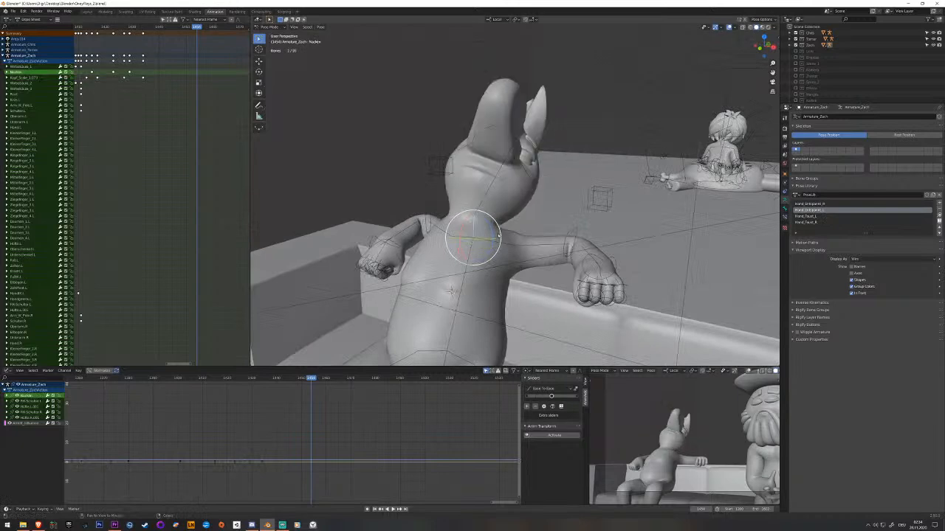
{"action": "left_click", "coordinate": [492, 195]}
{"action": "key", "text": "alt+r"}
{"action": "middle_click_drag", "start_coordinate": [493, 193], "coordinate": [588, 275]}
{"action": "left_click", "coordinate": [494, 196]}
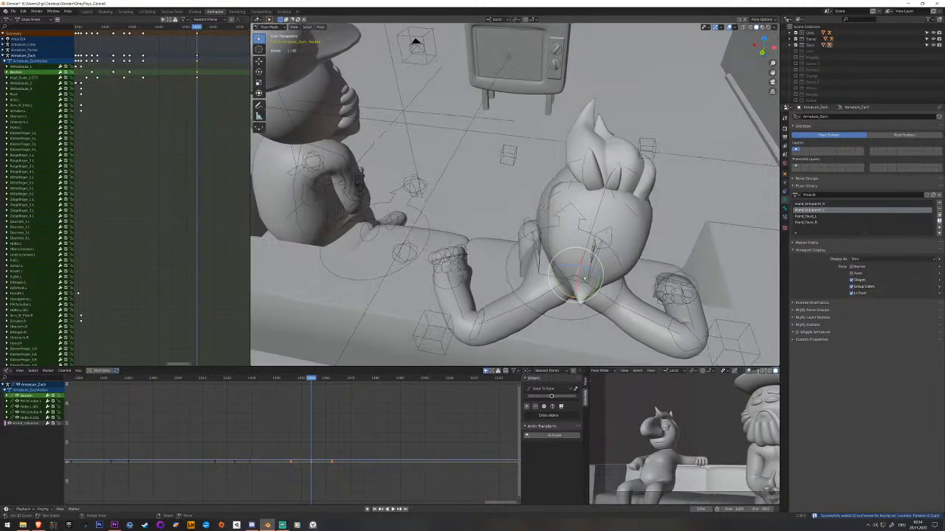
Rotate the neck bone to refine the forward-facing head pose, key it and check it from behind.
{"action": "key", "text": "r"}
{"action": "left_click_drag", "start_coordinate": [589, 295], "coordinate": [588, 297]}
{"action": "middle_click_drag", "start_coordinate": [588, 297], "coordinate": [555, 285]}
{"action": "key", "text": "i"}
{"action": "middle_click_drag", "start_coordinate": [510, 235], "coordinate": [587, 248]}
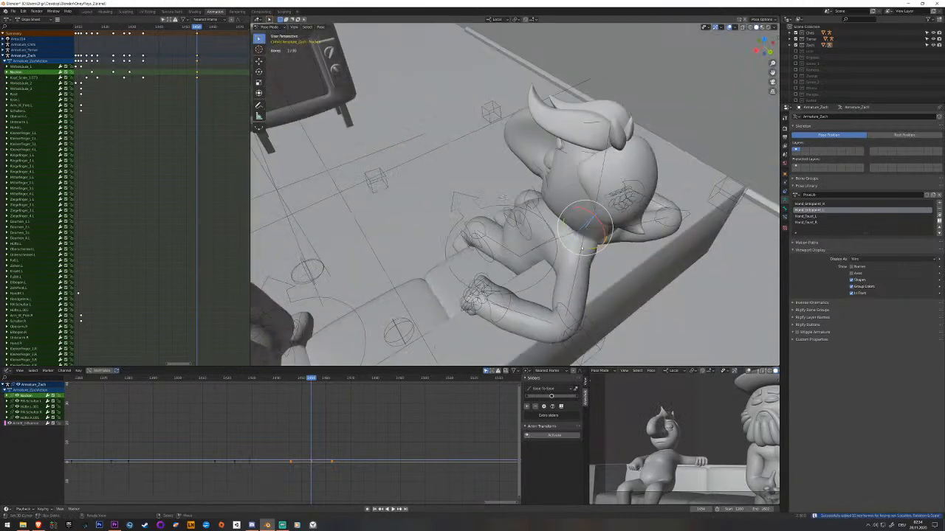
{"action": "key", "text": "space"}
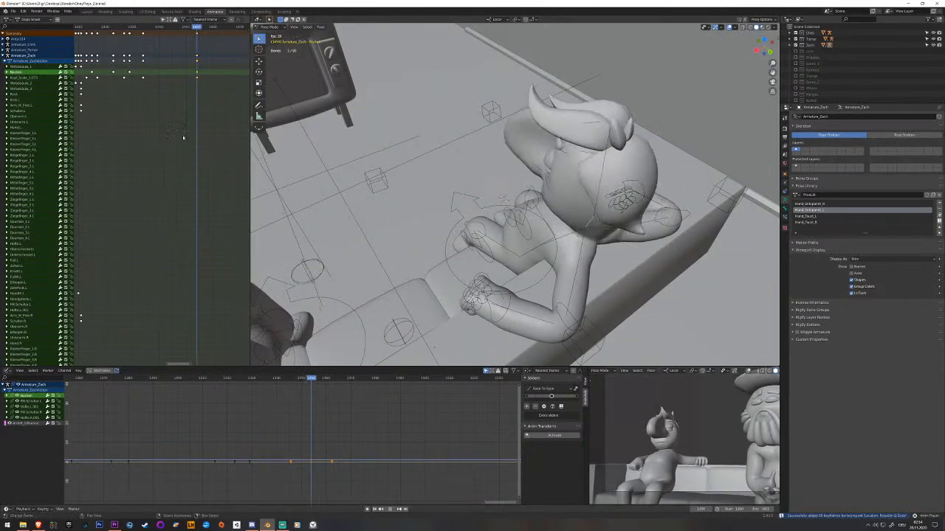
Move the neck and head keyframes of the forward-facing pose later in the timeline.
{"action": "left_click_drag", "start_coordinate": [196, 112], "coordinate": [191, 92]}
{"action": "right_click", "coordinate": [196, 72]}
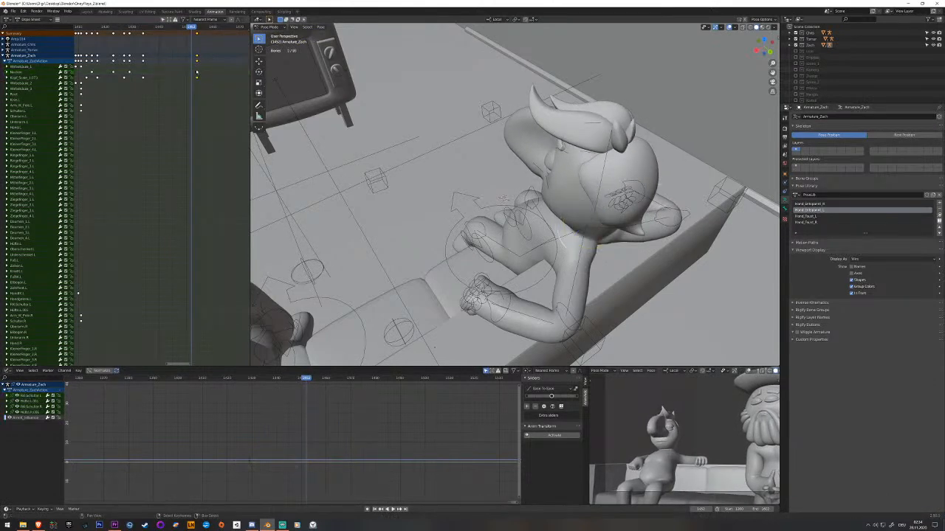
{"action": "right_click_drag", "start_coordinate": [203, 73], "coordinate": [217, 76]}
{"action": "left_click_drag", "start_coordinate": [213, 78], "coordinate": [169, 84]}
Key the neck and head bones while leaning back, stagger those keyframes later and play back the head turn.
{"action": "middle_click_drag", "start_coordinate": [636, 231], "coordinate": [590, 222]}
{"action": "right_click", "coordinate": [584, 232]}
{"action": "left_click", "coordinate": [157, 78]}
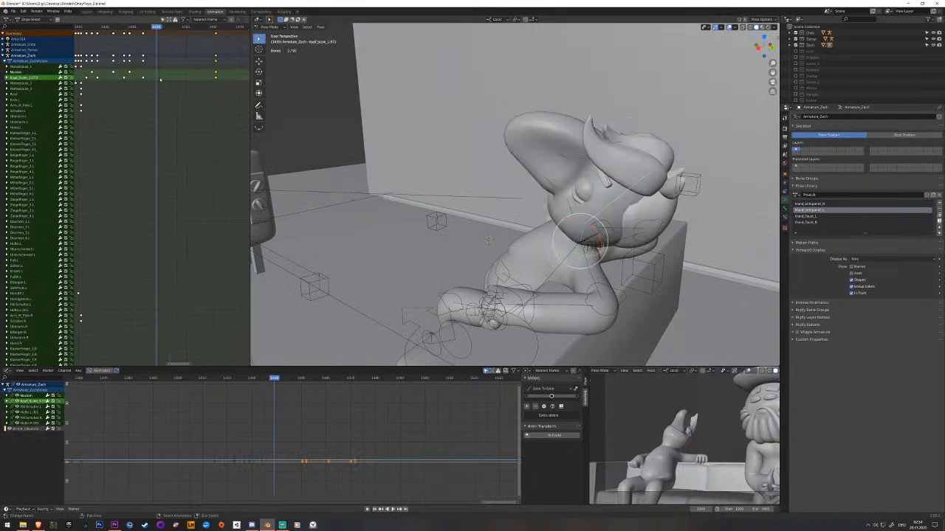
{"action": "key", "text": "i"}
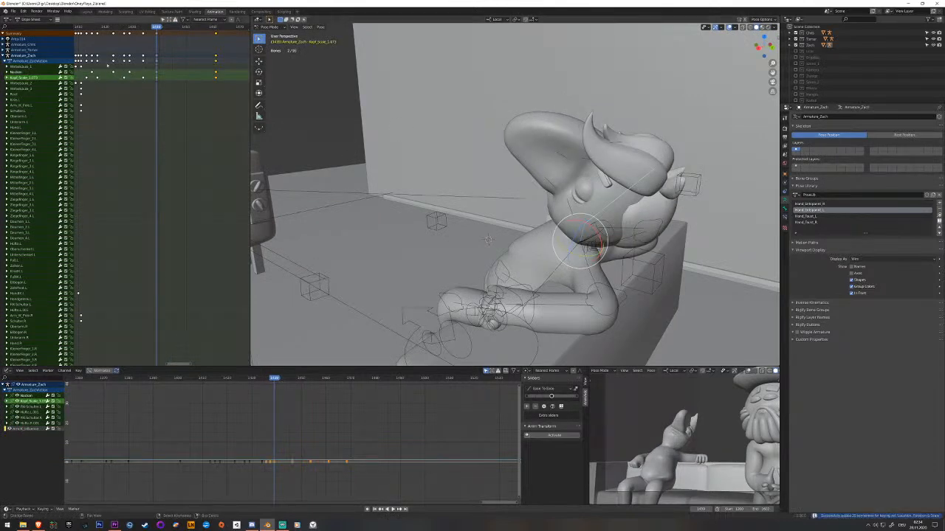
{"action": "left_click", "coordinate": [156, 82]}
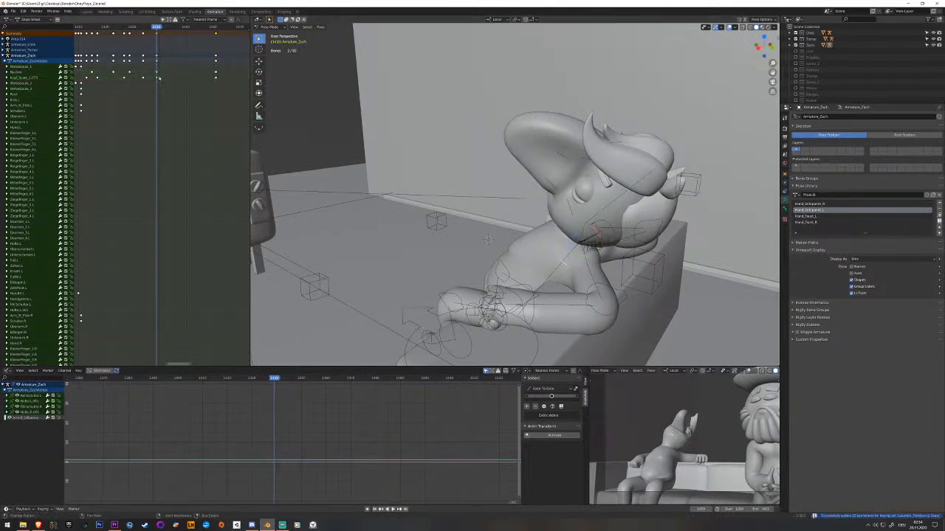
{"action": "key", "text": "space"}
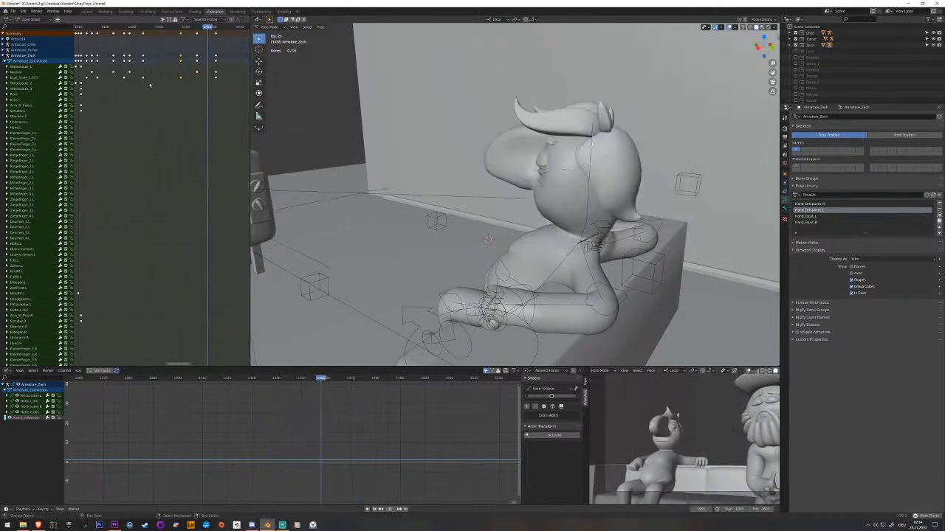
{"action": "key", "text": "space"}
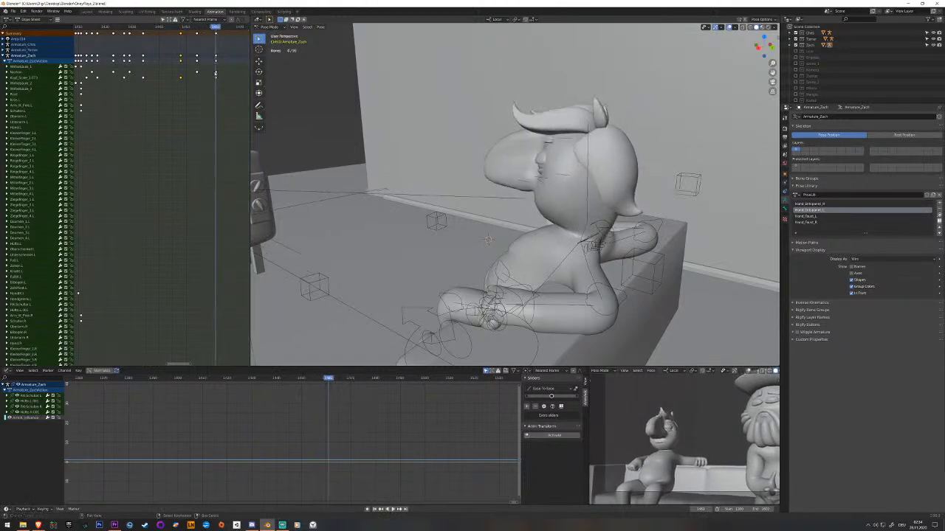
Delay the neck bone's last keyframe past the head's and replay the turn.
{"action": "left_click_drag", "start_coordinate": [221, 73], "coordinate": [240, 73]}
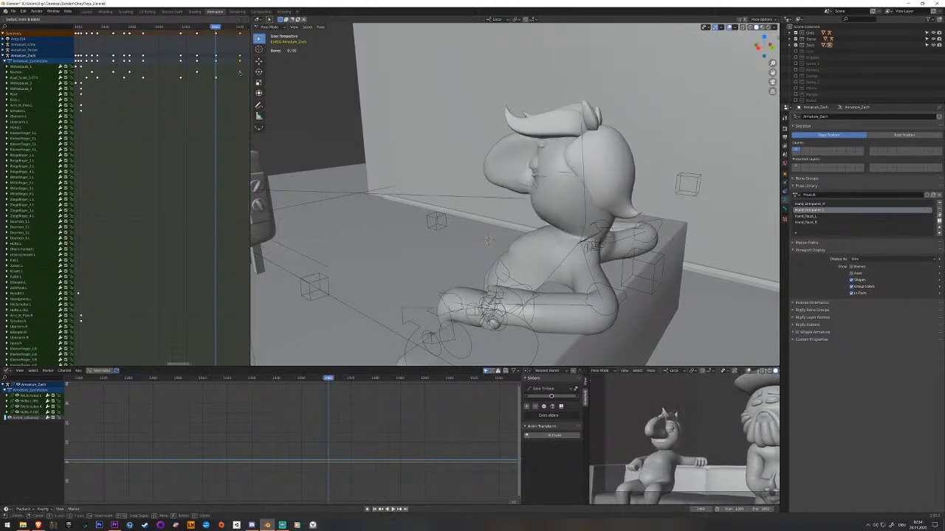
{"action": "key", "text": "space"}
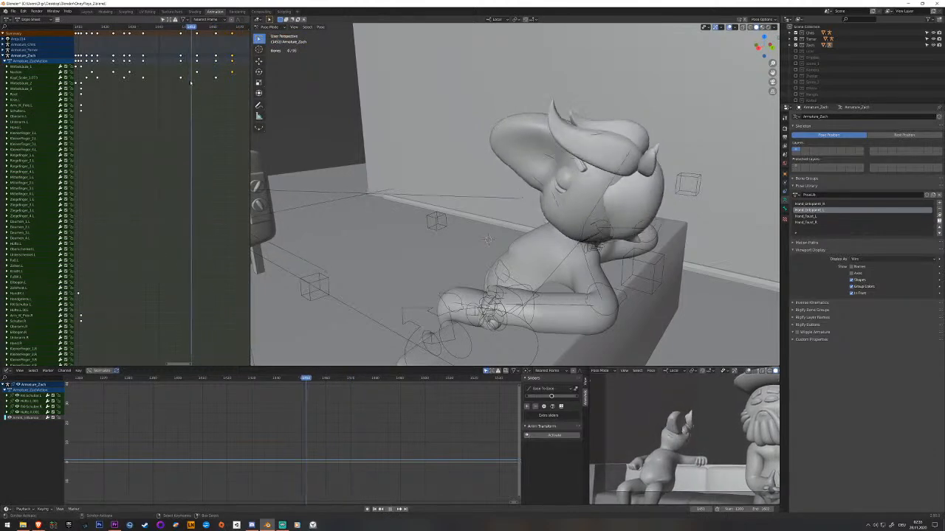
{"action": "key", "text": "space"}
Rotate the upper spine bone slightly during the head turn and key it.
{"action": "middle_click_drag", "start_coordinate": [490, 121], "coordinate": [437, 311]}
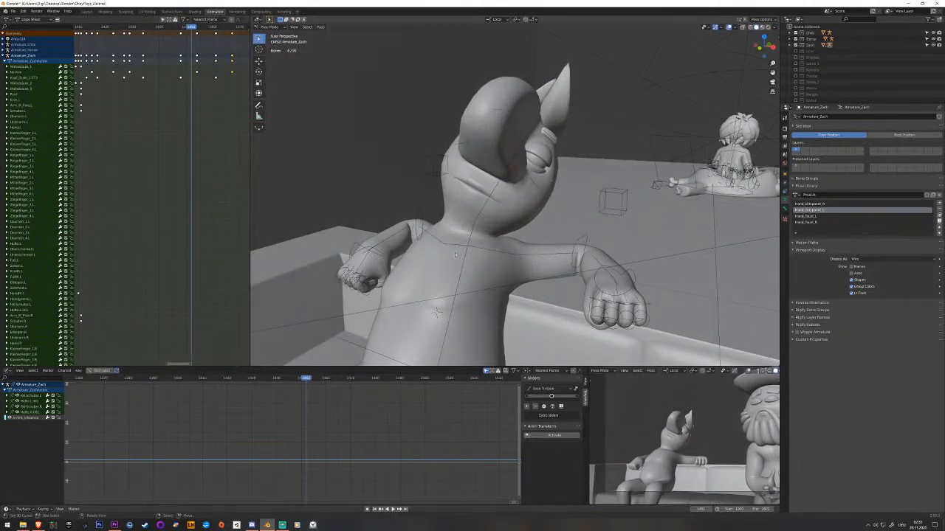
{"action": "right_click", "coordinate": [454, 246]}
{"action": "right_click", "coordinate": [475, 287]}
{"action": "mouse_move", "coordinate": [174, 106]}
{"action": "left_mouse_down"}
{"action": "mouse_move", "coordinate": [141, 105]}
{"action": "mouse_move", "coordinate": [189, 105]}
{"action": "left_mouse_up"}
{"action": "middle_click_drag", "start_coordinate": [364, 178], "coordinate": [460, 262]}
{"action": "left_click_drag", "start_coordinate": [172, 123], "coordinate": [206, 124]}
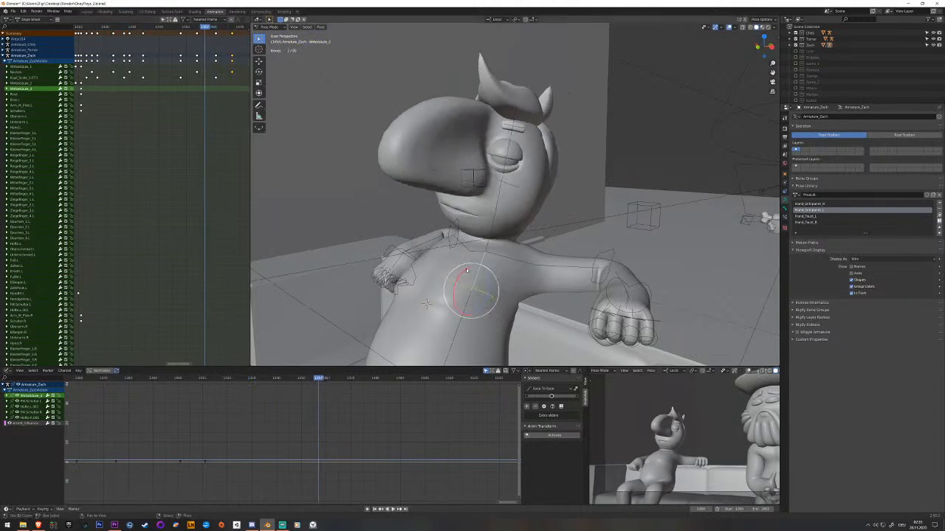
{"action": "left_click_drag", "start_coordinate": [465, 270], "coordinate": [465, 273]}
{"action": "key", "text": "i"}
Key the upper spine bone ahead of its rotated pose, slide that keyframe to just before the head turn and play back.
{"action": "left_click_drag", "start_coordinate": [161, 97], "coordinate": [108, 97]}
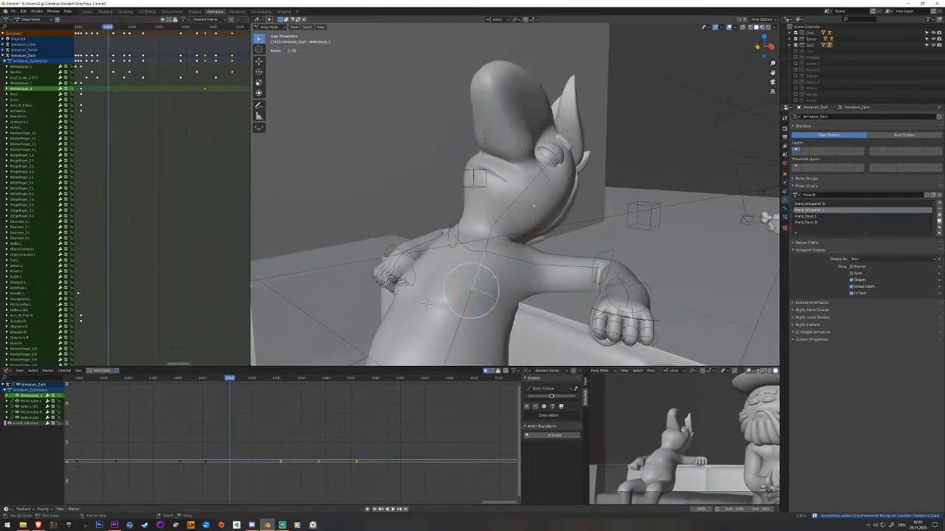
{"action": "right_click", "coordinate": [108, 89]}
{"action": "key", "text": "g"}
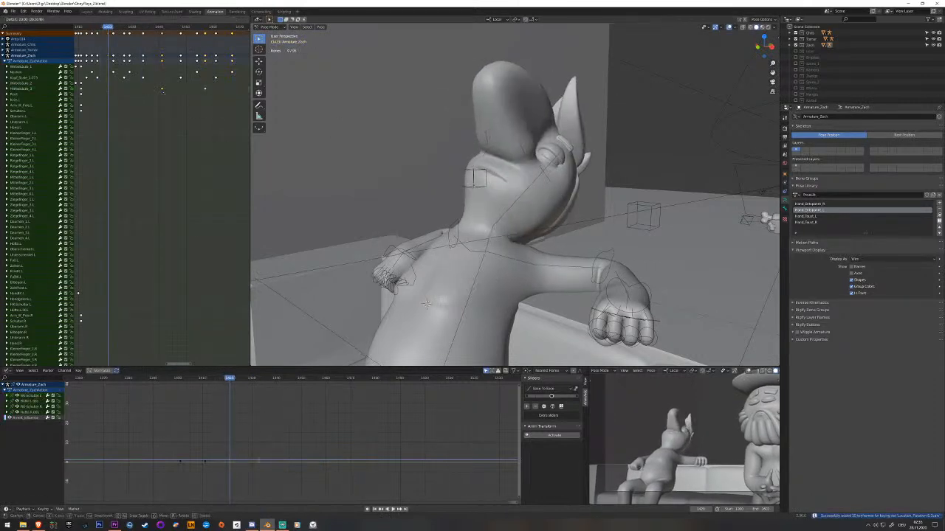
{"action": "left_click", "coordinate": [99, 96]}
{"action": "key", "text": "space"}
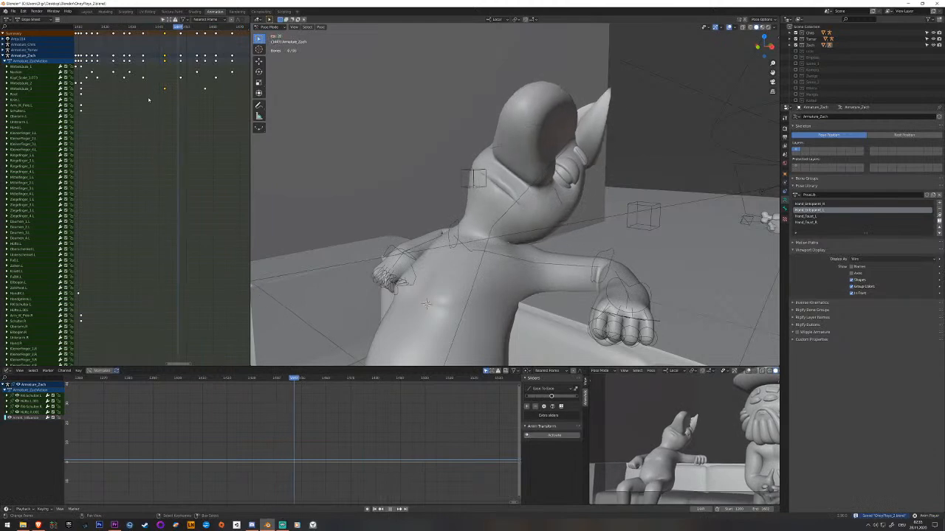
Move the last neck, head and upper spine keyframes of the turn later in the timeline.
{"action": "left_click", "coordinate": [481, 221]}
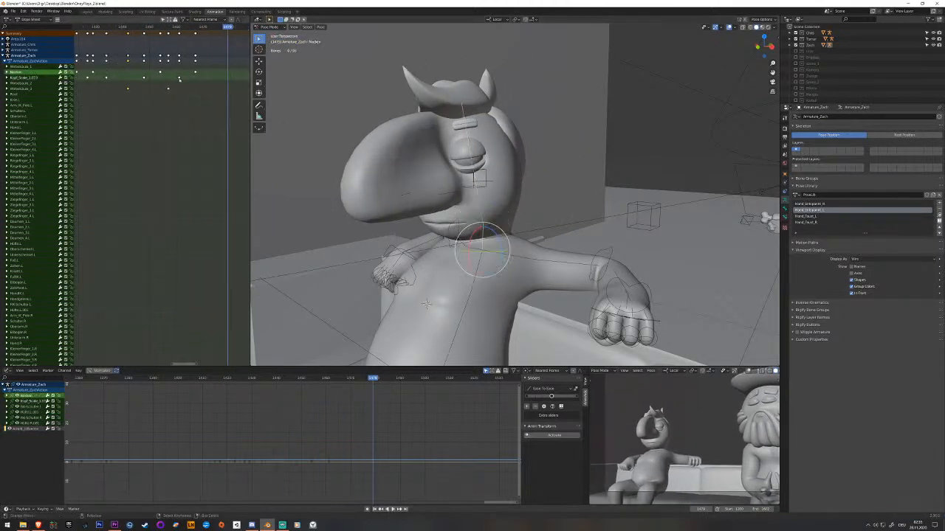
{"action": "left_click", "coordinate": [178, 77]}
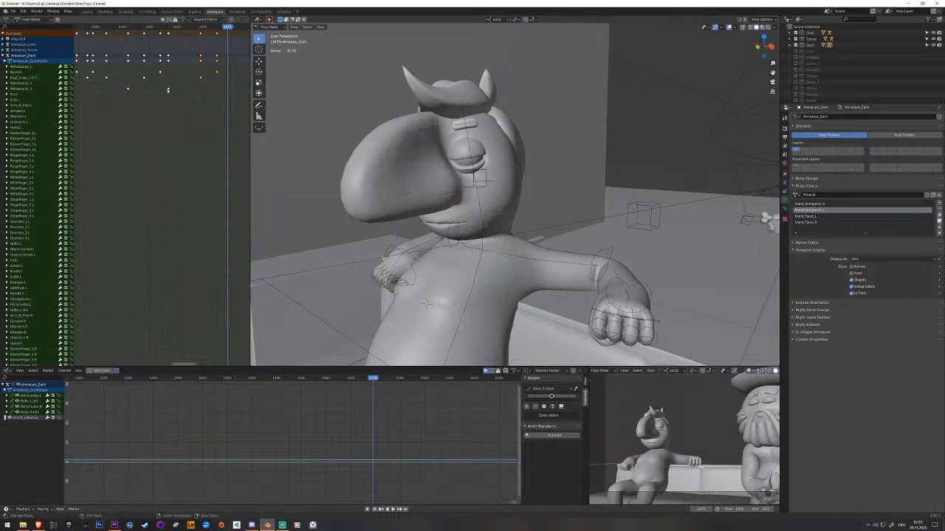
{"action": "left_click", "coordinate": [217, 74]}
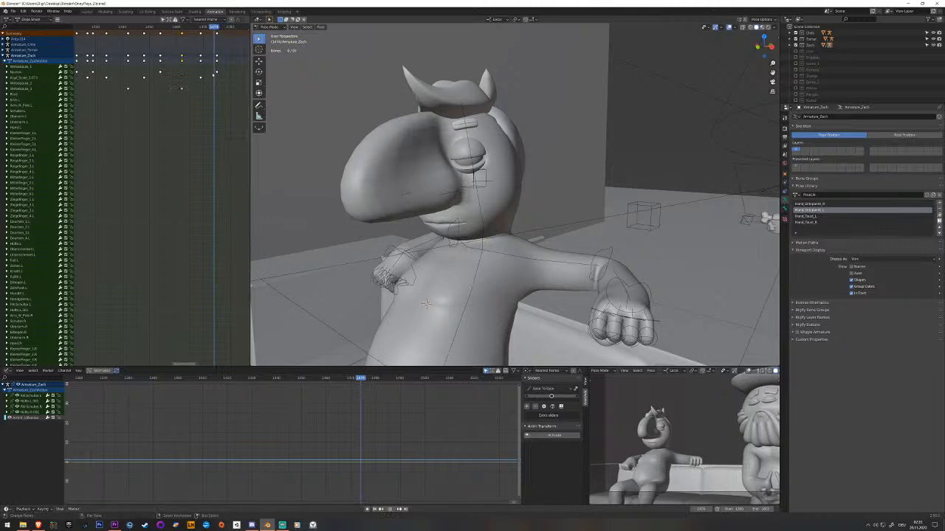
Key the neck bone shortly before its final keyframe and slide the new key earlier into the turn.
{"action": "left_click", "coordinate": [484, 235]}
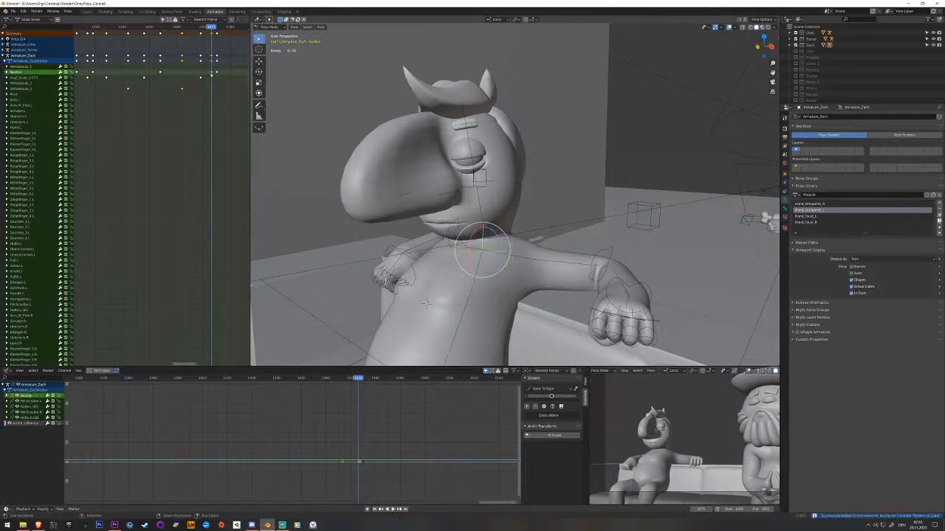
{"action": "right_click", "coordinate": [212, 73]}
{"action": "key", "text": "g"}
{"action": "left_click", "coordinate": [181, 77]}
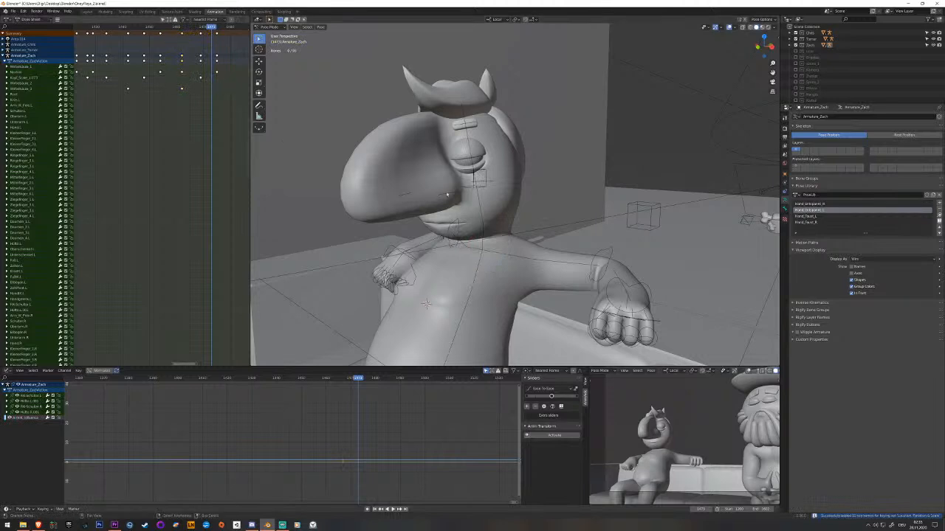
Key the head bone just before its final keyframe and move that key earlier, ahead of the neck's in-between key.
{"action": "right_click", "coordinate": [485, 209]}
{"action": "left_click", "coordinate": [193, 79]}
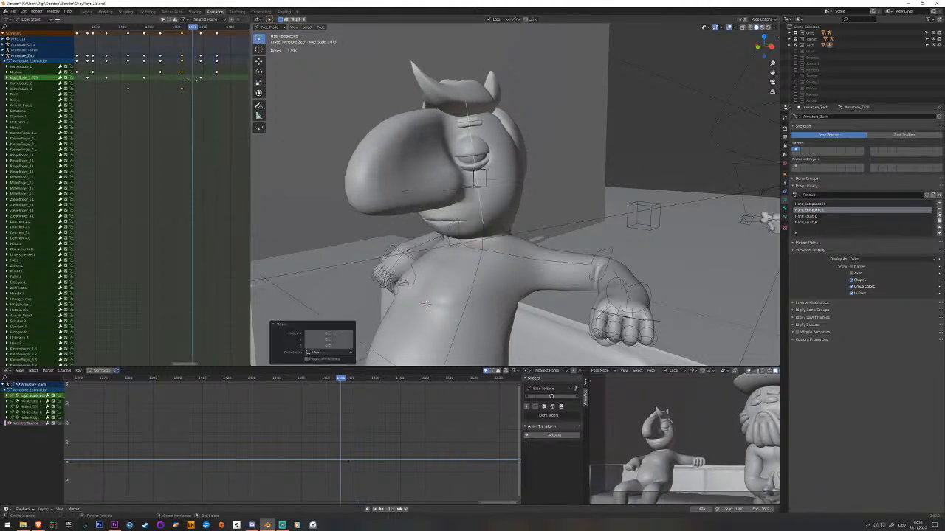
{"action": "left_click", "coordinate": [195, 80]}
{"action": "right_click", "coordinate": [195, 78]}
{"action": "key", "text": "g"}
{"action": "left_click", "coordinate": [171, 80]}
Key the upper spine bone just before its last keyframe, shift that key earlier and play back the turn.
{"action": "left_click_drag", "start_coordinate": [183, 92], "coordinate": [176, 92]}
{"action": "right_click", "coordinate": [426, 302]}
{"action": "key", "text": "i"}
{"action": "left_click", "coordinate": [178, 93]}
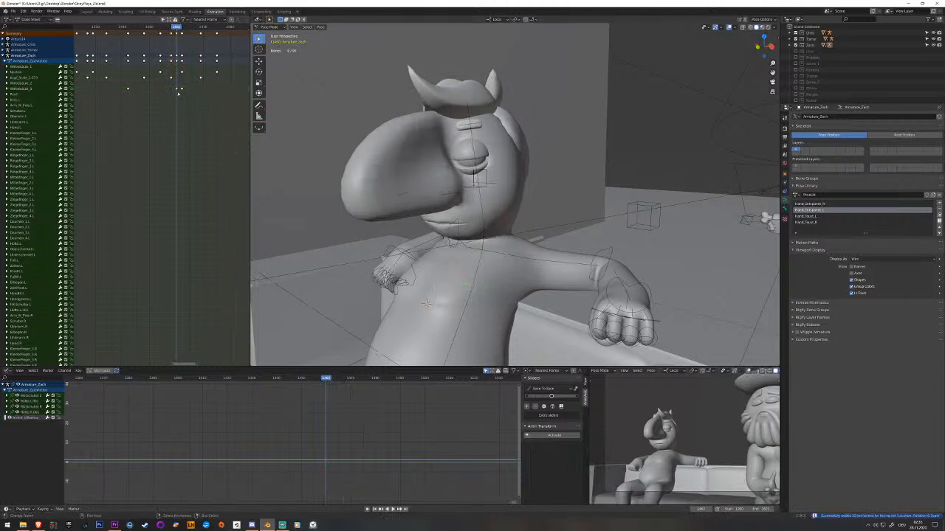
{"action": "key", "text": "space"}
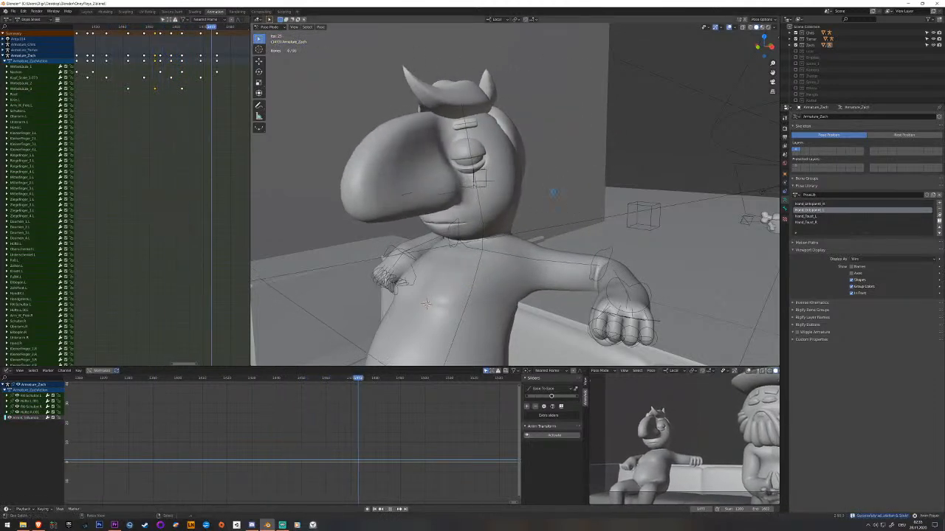
Rotate the head bone further at the neck's last keyframe, key it and delete the head's previous end keyframe.
{"action": "left_click_drag", "start_coordinate": [204, 91], "coordinate": [214, 92]}
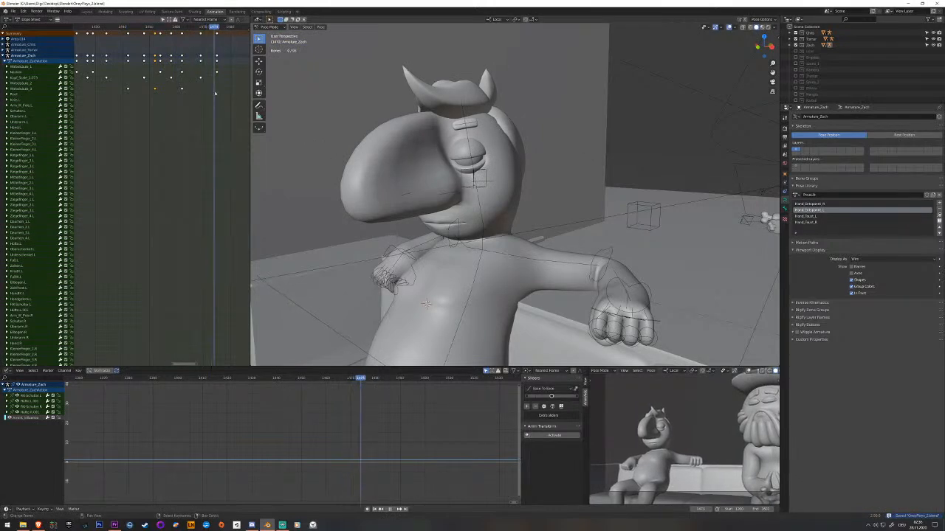
{"action": "right_click", "coordinate": [482, 207]}
{"action": "middle_click_drag", "start_coordinate": [481, 208], "coordinate": [483, 214]}
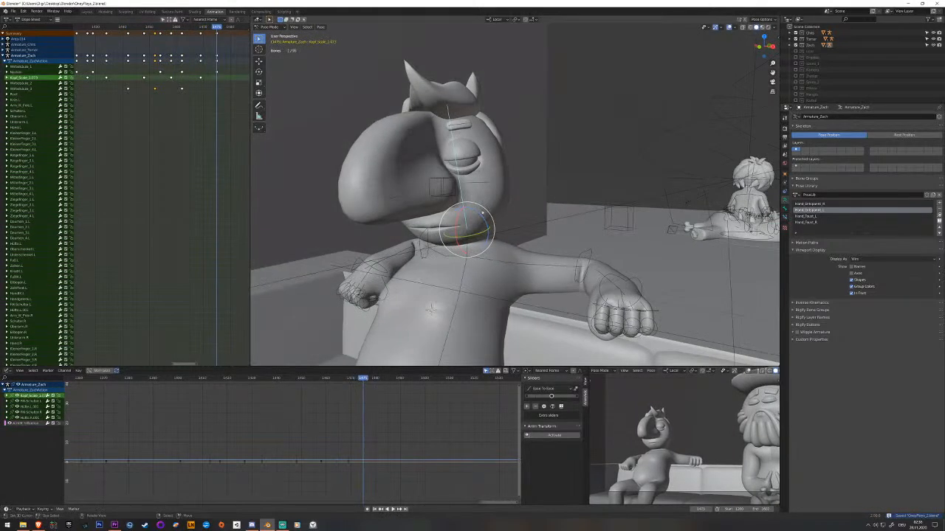
{"action": "left_click_drag", "start_coordinate": [480, 214], "coordinate": [472, 211]}
{"action": "key", "text": "i"}
{"action": "left_click", "coordinate": [203, 79]}
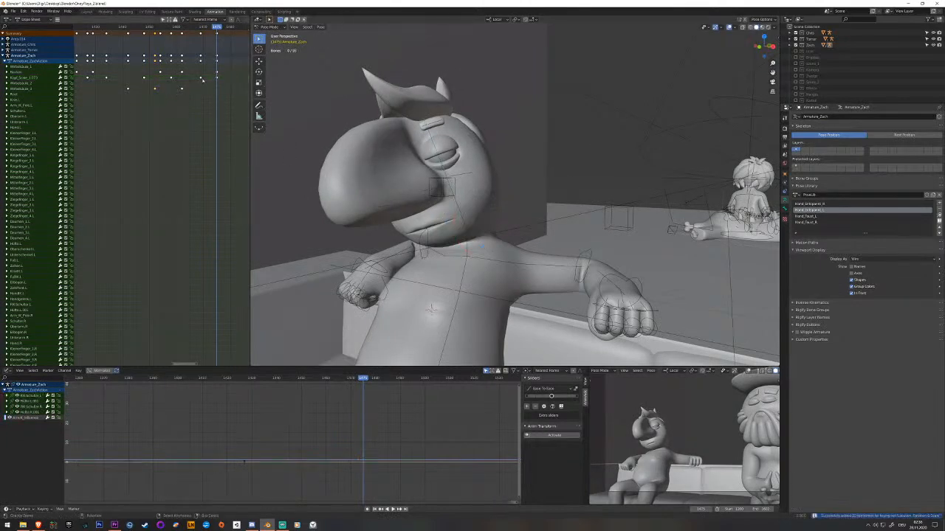
{"action": "left_click", "coordinate": [203, 79]}
Move the head bone's new end keyframe earlier than the neck's last key and replay the turn.
{"action": "key", "text": "space"}
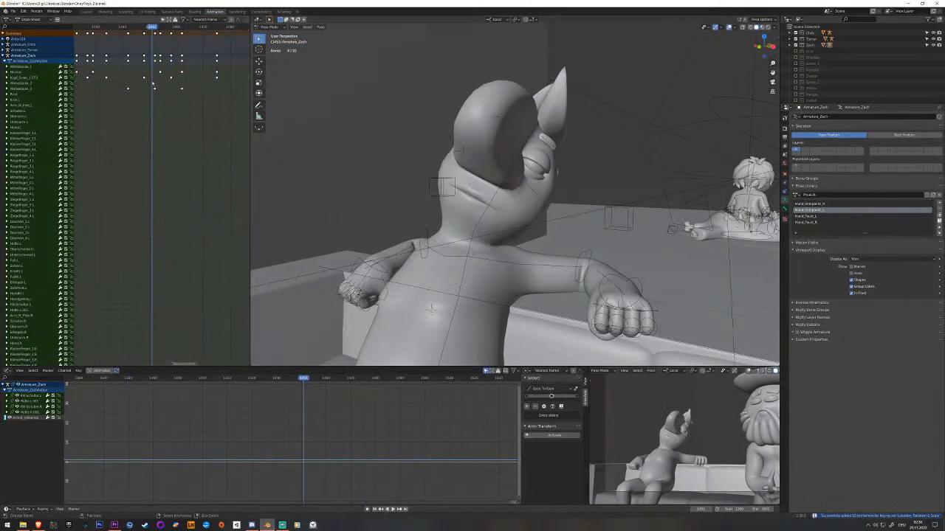
{"action": "key", "text": "space"}
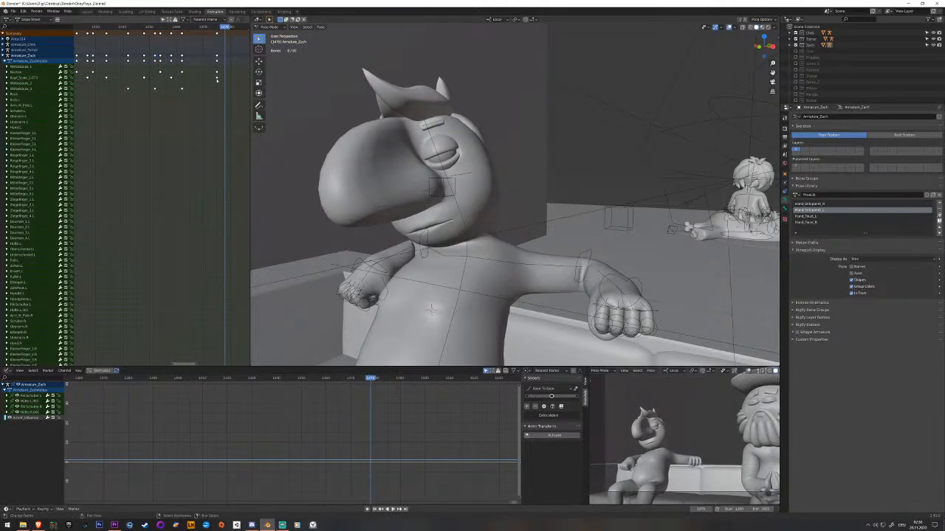
{"action": "key", "text": "space"}
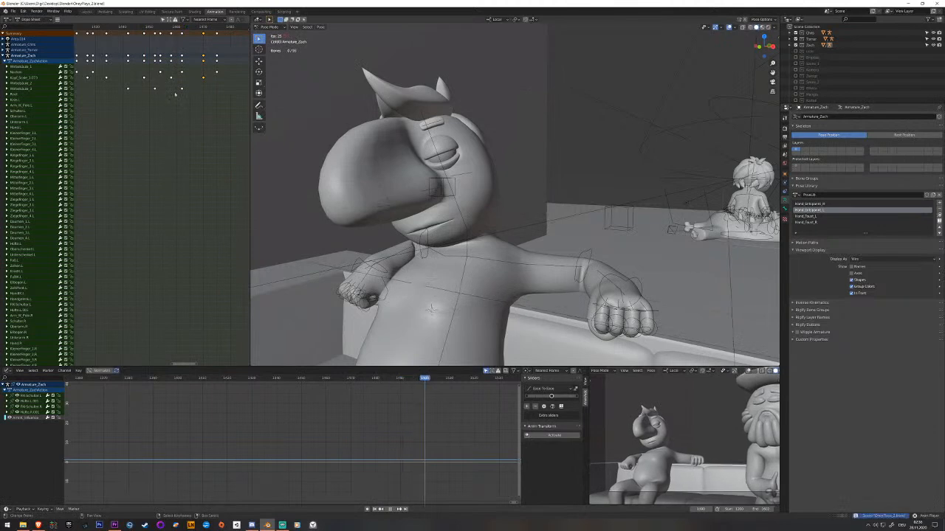
{"action": "key", "text": "Escape"}
{"action": "key", "text": "space"}
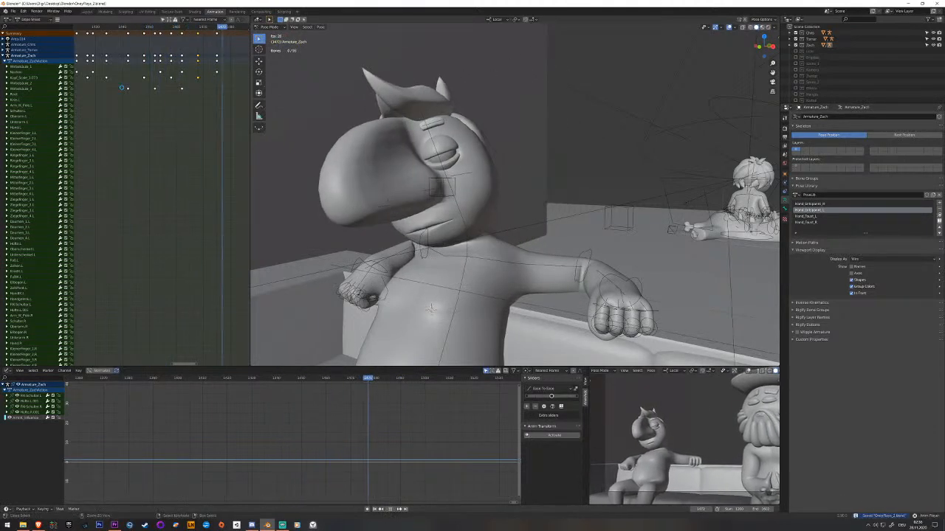
{"action": "key", "text": "space"}
Rotate the left shoulder bone slightly about its local X axis near the end of the head turn.
{"action": "left_click", "coordinate": [468, 258]}
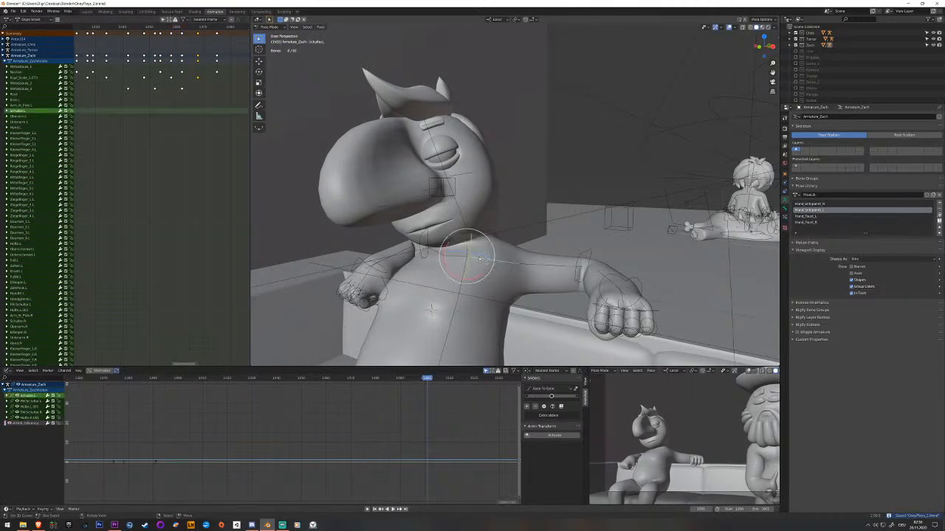
{"action": "key", "text": "Left"}
{"action": "key", "text": "Left"}
{"action": "key", "text": "Left"}
{"action": "key", "text": "Left"}
{"action": "key", "text": "Left"}
{"action": "key", "text": "Left"}
{"action": "key", "text": "Left"}
{"action": "key", "text": "Left"}
{"action": "key", "text": "Left"}
{"action": "key", "text": "Left"}
{"action": "key", "text": "Right"}
{"action": "key", "text": "Right"}
{"action": "key", "text": "Right"}
{"action": "key", "text": "Right"}
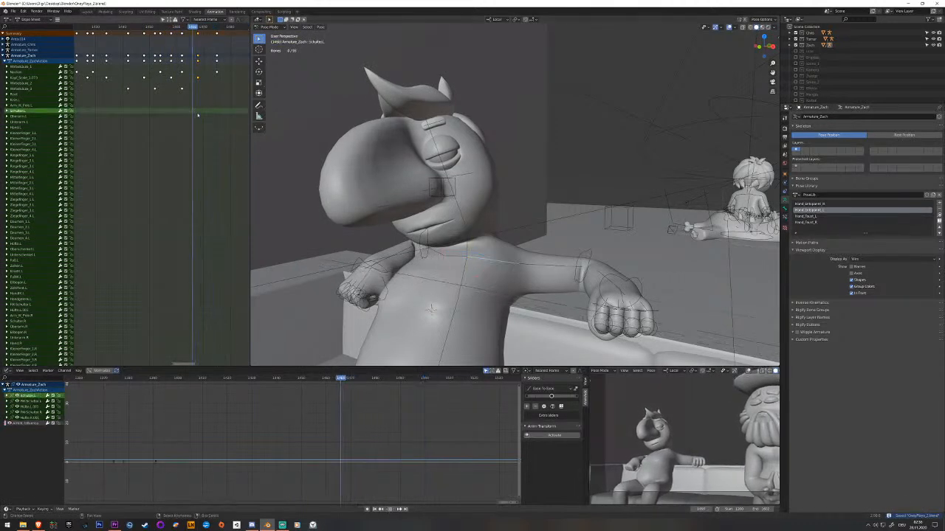
{"action": "key", "text": "r"}
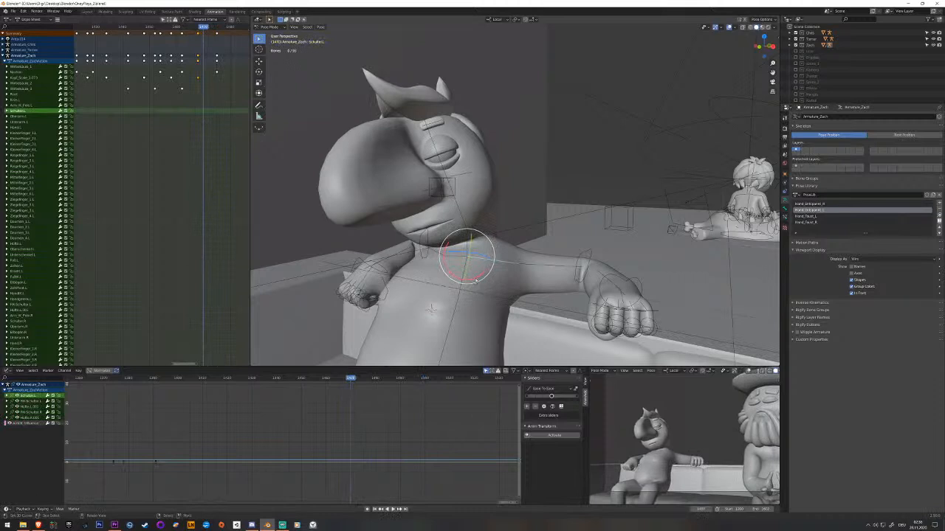
{"action": "left_click_drag", "start_coordinate": [474, 278], "coordinate": [476, 275]}
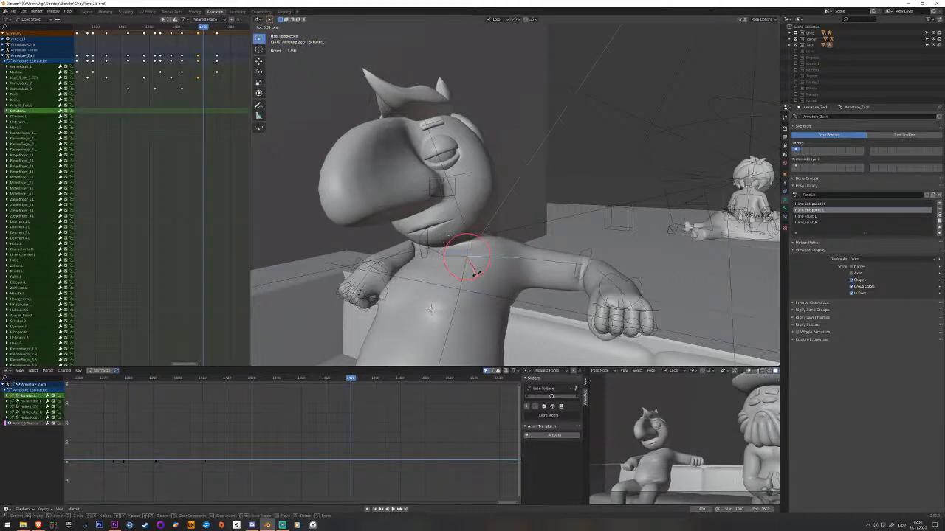
{"action": "left_click", "coordinate": [477, 275]}
Rotate the left shoulder bone about its local Z axis and key its pose.
{"action": "middle_click_drag", "start_coordinate": [476, 275], "coordinate": [517, 254]}
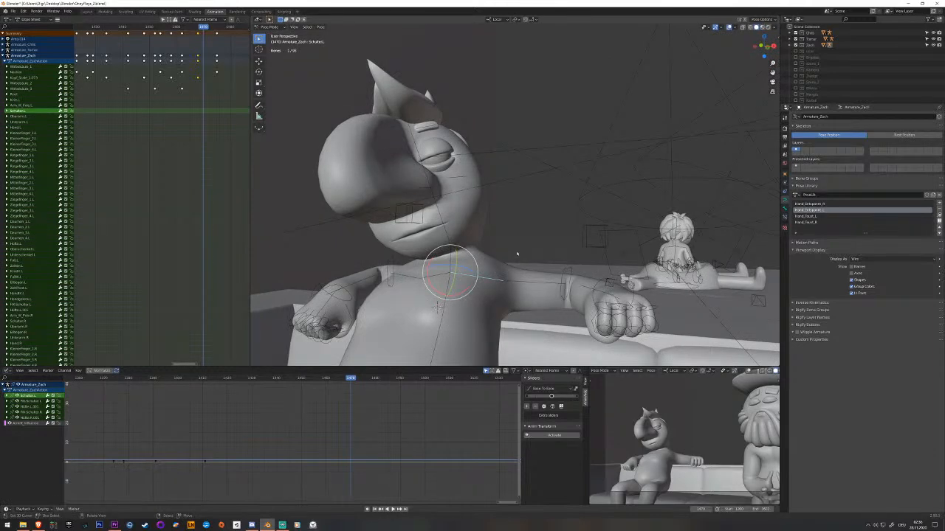
{"action": "middle_click_drag", "start_coordinate": [456, 296], "coordinate": [549, 236]}
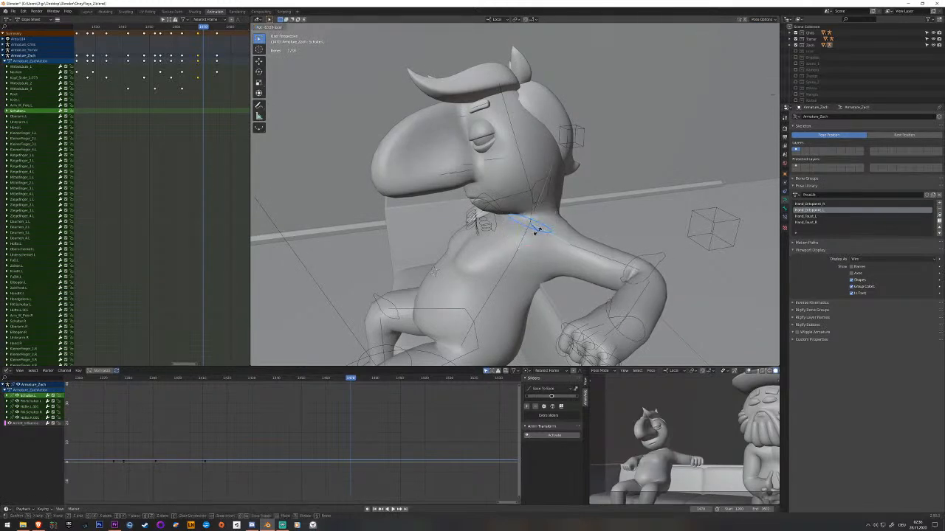
{"action": "left_click", "coordinate": [537, 229]}
{"action": "middle_click_drag", "start_coordinate": [536, 229], "coordinate": [562, 212]}
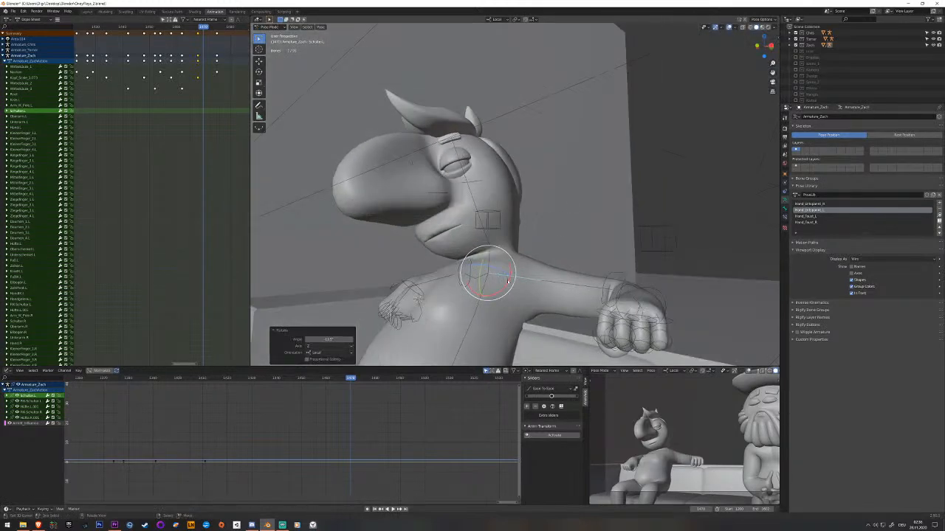
{"action": "key", "text": "i"}
{"action": "middle_click_drag", "start_coordinate": [561, 294], "coordinate": [486, 273]}
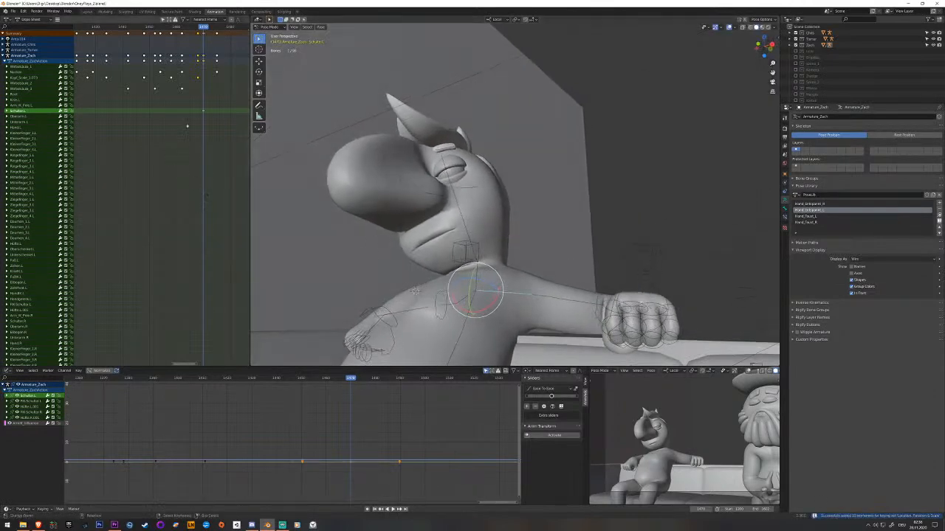
Key the left shoulder bone's original pose midway through the turn, before its rotated key, and play back.
{"action": "left_click_drag", "start_coordinate": [156, 121], "coordinate": [147, 112]}
{"action": "middle_click_drag", "start_coordinate": [147, 110], "coordinate": [172, 108]}
{"action": "right_click", "coordinate": [102, 105]}
{"action": "right_click", "coordinate": [102, 103]}
{"action": "left_click_drag", "start_coordinate": [173, 107], "coordinate": [174, 108]}
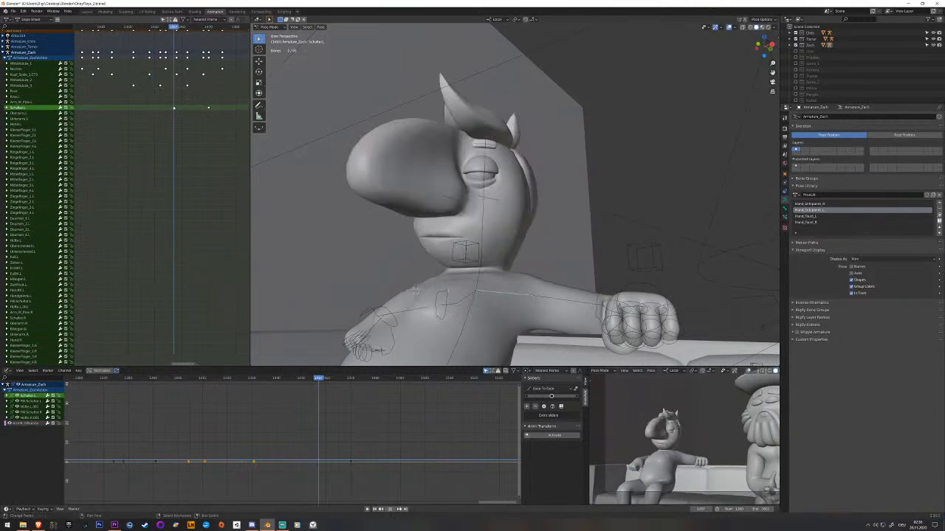
{"action": "key", "text": "i"}
{"action": "key", "text": "space"}
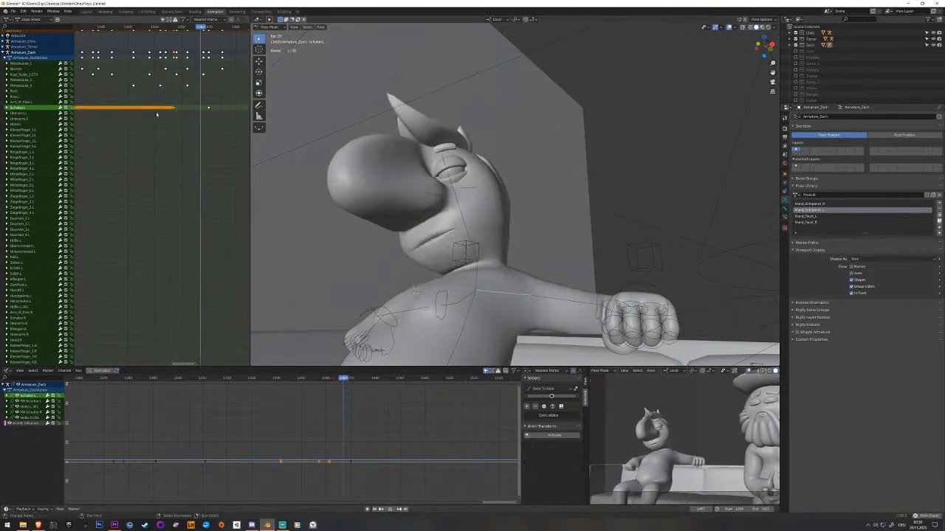
{"action": "key", "text": "Escape"}
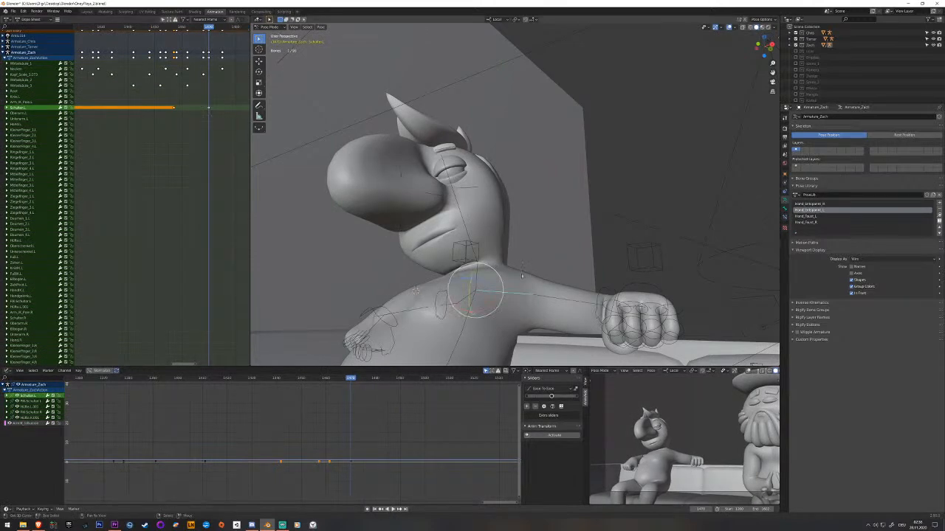
Copy the left shoulder's earlier keyframe over its end key, rotate the shoulder again, key it and replay the turn.
{"action": "left_click", "coordinate": [43, 109]}
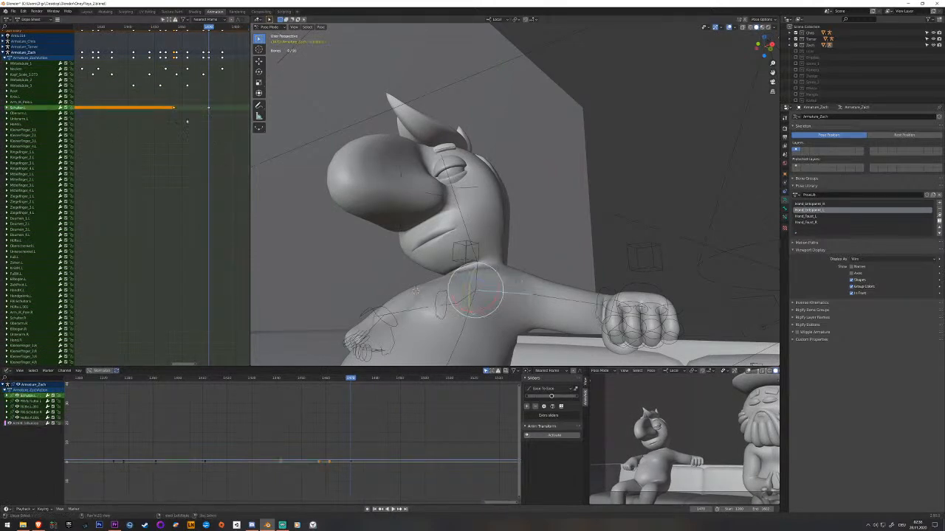
{"action": "key", "text": "ctrl+c"}
{"action": "key", "text": "ctrl+v"}
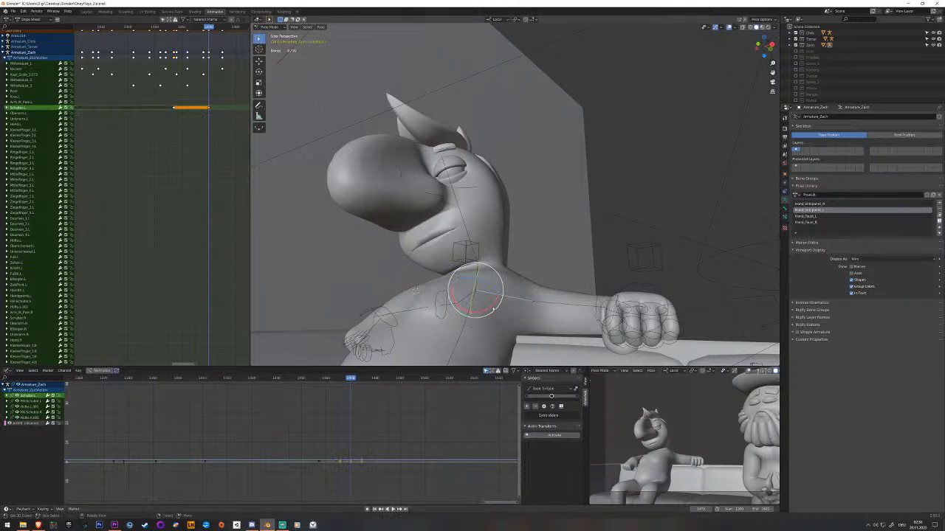
{"action": "key", "text": "r"}
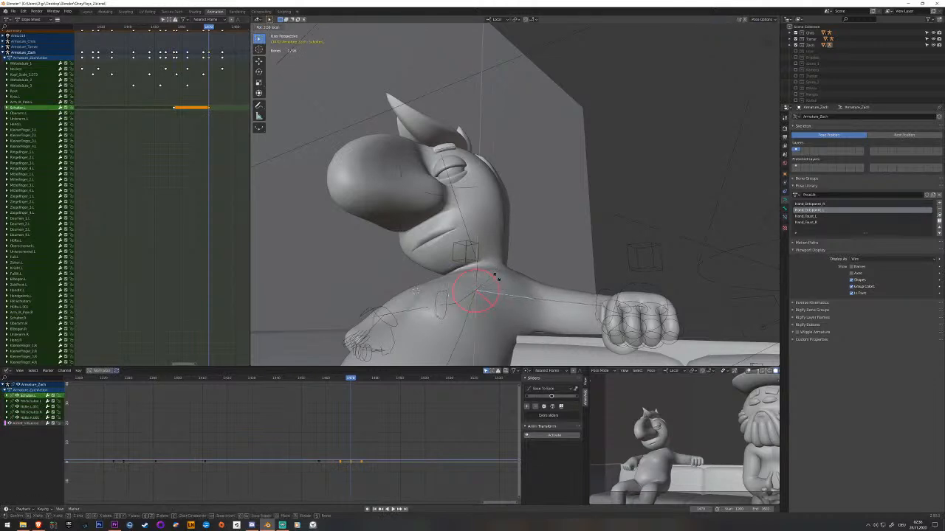
{"action": "left_click", "coordinate": [496, 286]}
{"action": "key", "text": "i"}
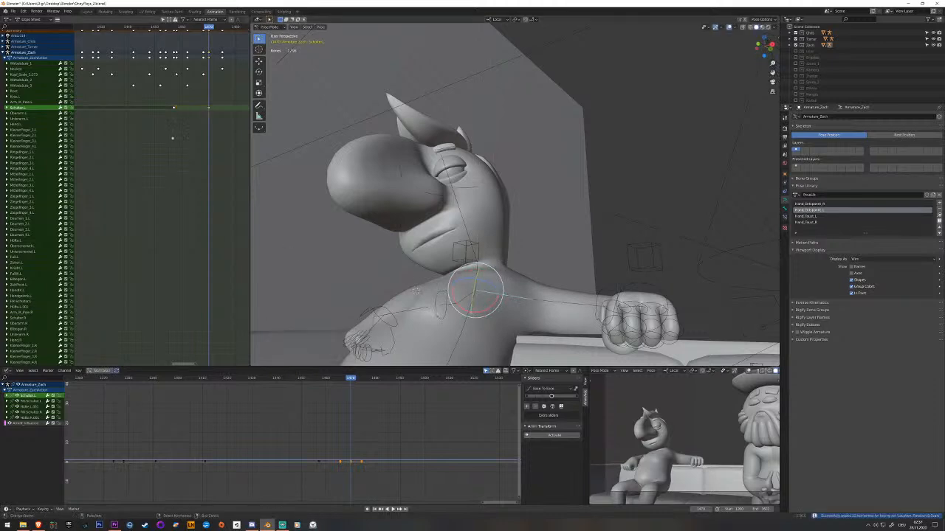
{"action": "left_click_drag", "start_coordinate": [177, 143], "coordinate": [155, 138]}
{"action": "key", "text": "space"}
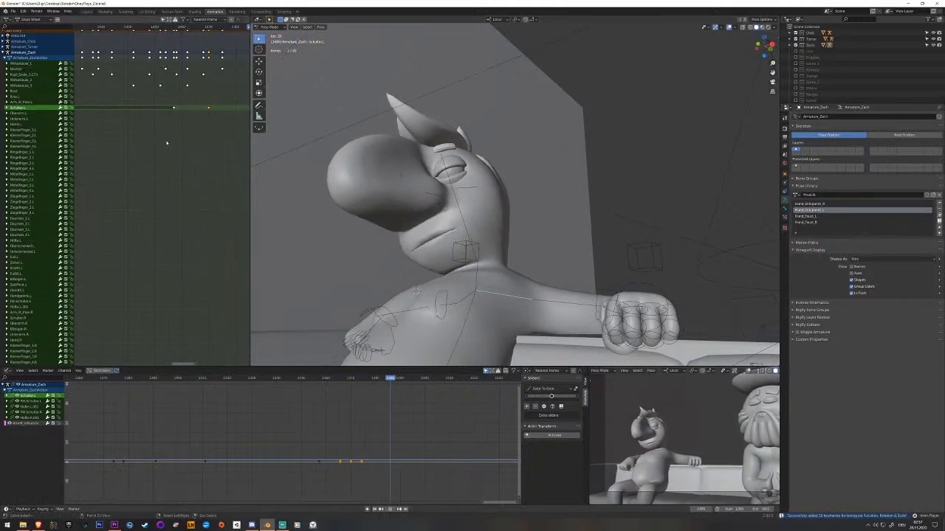
{"action": "left_click", "coordinate": [143, 146]}
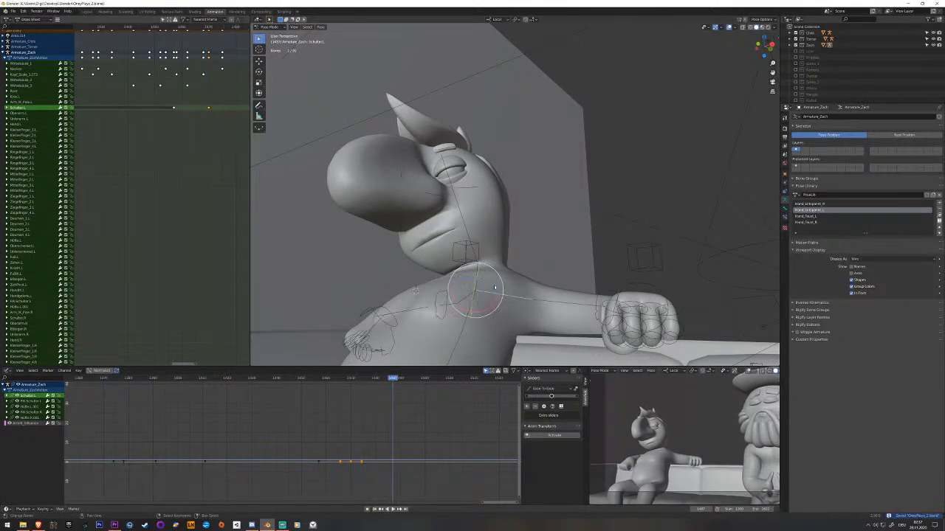
Play back the head turn from its start to check the left shoulder's motion with both seated characters in view.
{"action": "scroll", "coordinate": [433, 267], "scroll_direction": "down", "scroll_amount": 7}
{"action": "middle_click_drag", "start_coordinate": [432, 267], "coordinate": [512, 270]}
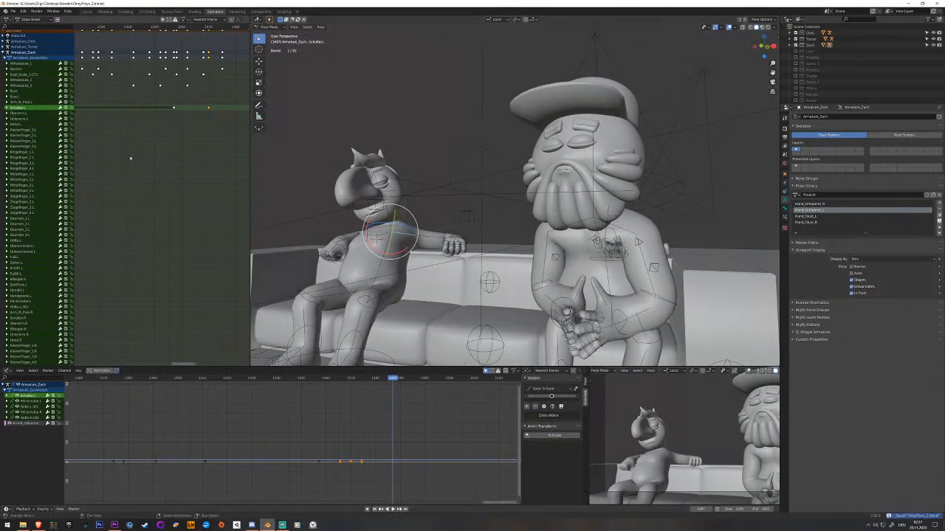
{"action": "left_click", "coordinate": [91, 159]}
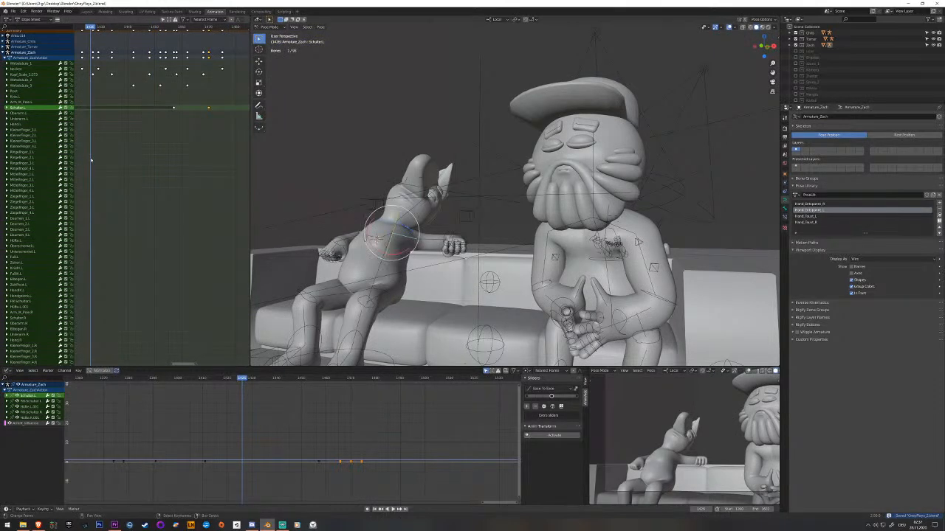
{"action": "scroll", "coordinate": [144, 208], "scroll_direction": "down", "scroll_amount": 4}
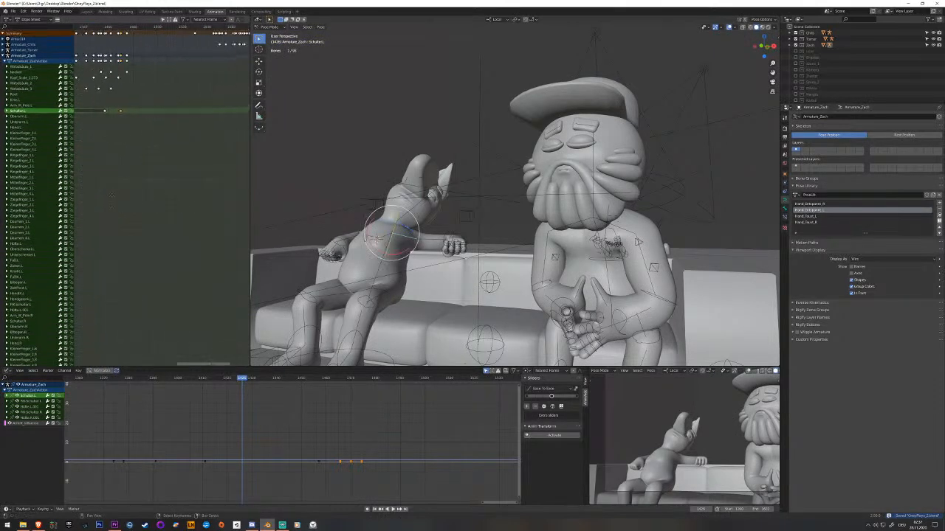
{"action": "scroll", "coordinate": [167, 184], "scroll_direction": "up", "scroll_amount": 4}
{"action": "key", "text": "space"}
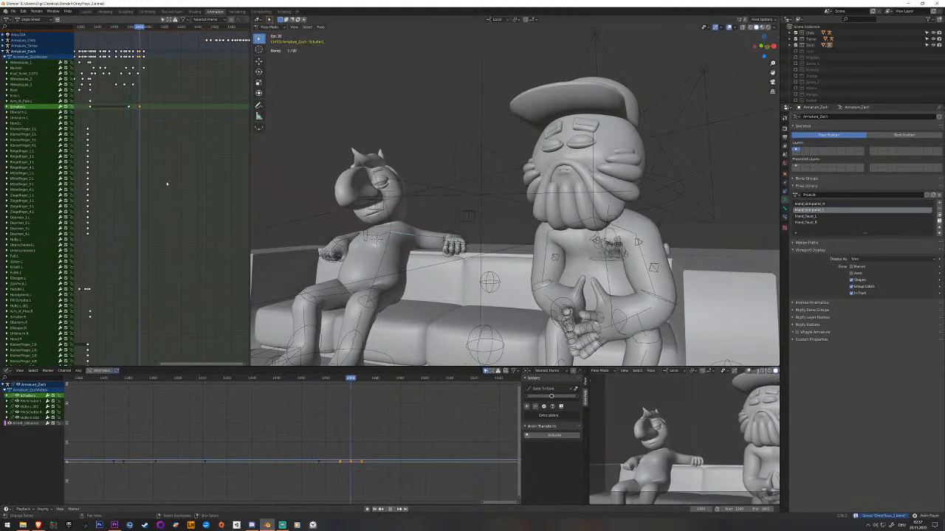
{"action": "key", "text": "space"}
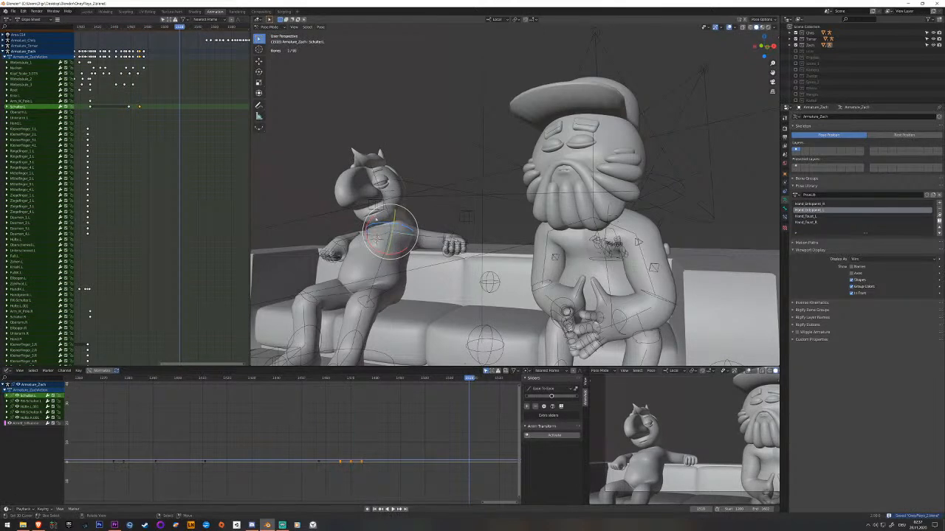
Rotate the neck bone at a frame after its last key so the face turns toward the bearded character, and key it.
{"action": "right_click", "coordinate": [387, 225]}
{"action": "mouse_move", "coordinate": [152, 90]}
{"action": "left_mouse_down"}
{"action": "mouse_move", "coordinate": [133, 90]}
{"action": "mouse_move", "coordinate": [147, 90]}
{"action": "left_mouse_up"}
{"action": "scroll", "coordinate": [367, 221], "scroll_direction": "up", "scroll_amount": 2}
{"action": "key", "text": "space"}
{"action": "middle_click_drag", "start_coordinate": [366, 222], "coordinate": [405, 270], "text": "shift"}
{"action": "right_click", "coordinate": [382, 249]}
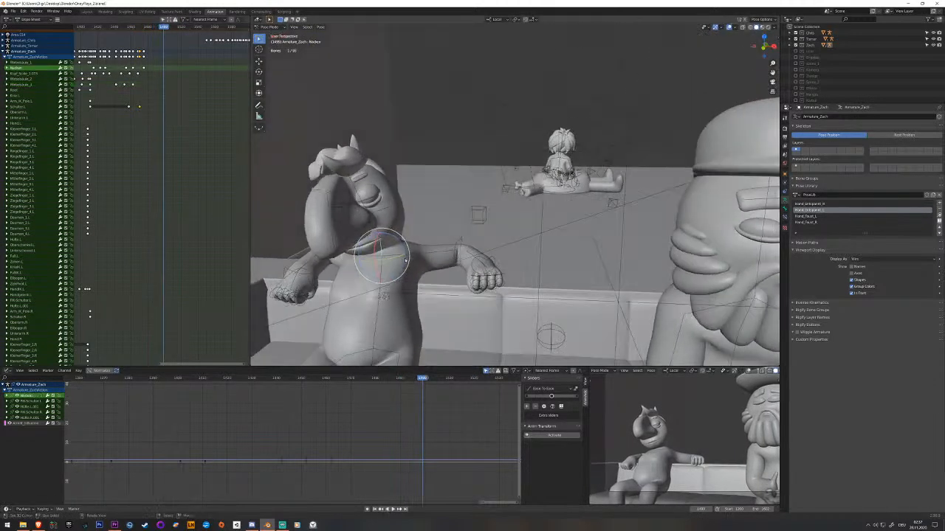
{"action": "key", "text": "alt+r"}
{"action": "right_click", "coordinate": [382, 244]}
{"action": "key", "text": "alt+r"}
{"action": "right_click_drag", "start_coordinate": [383, 245], "coordinate": [386, 243]}
{"action": "middle_click_drag", "start_coordinate": [396, 236], "coordinate": [381, 238]}
{"action": "left_click_drag", "start_coordinate": [382, 237], "coordinate": [405, 252]}
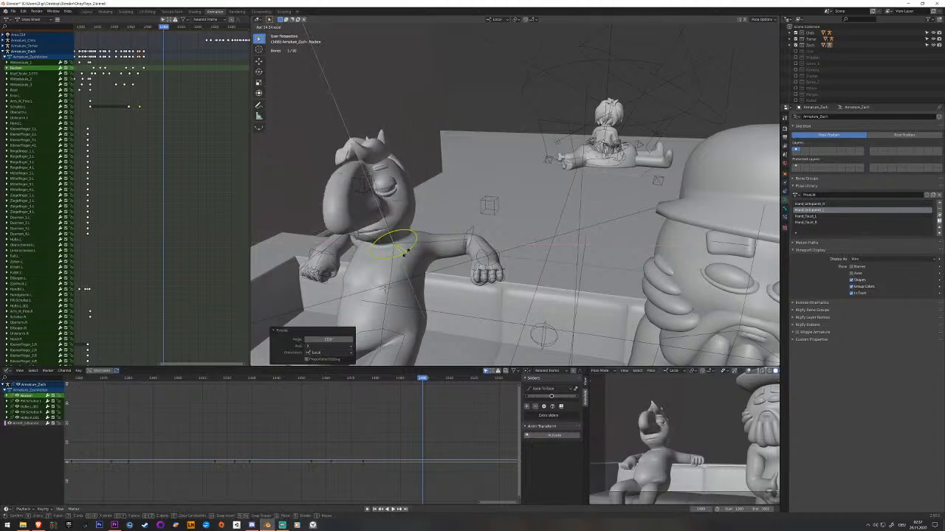
{"action": "left_click", "coordinate": [419, 251]}
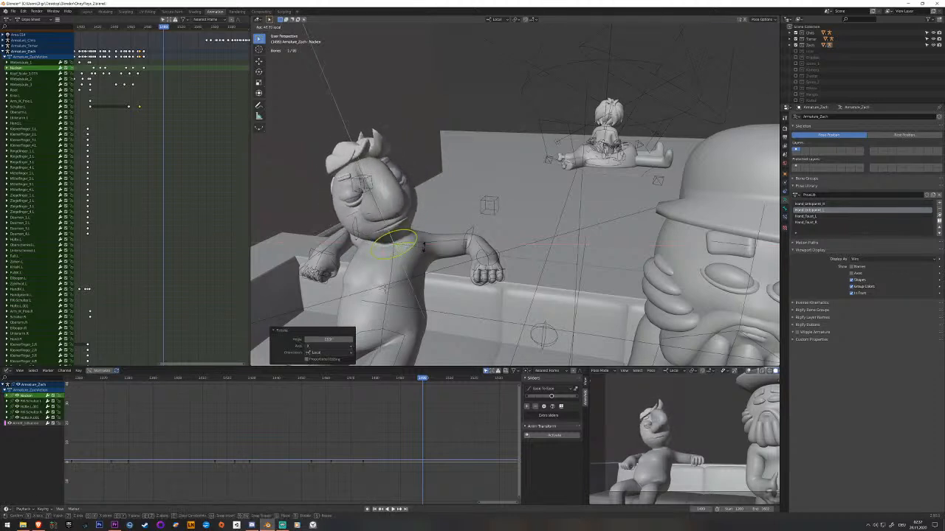
{"action": "key", "text": "i"}
Rotate the head bone further toward the bearded character at the same frame, key it and play back the turn.
{"action": "left_click", "coordinate": [381, 219]}
{"action": "middle_click_drag", "start_coordinate": [381, 219], "coordinate": [388, 228]}
{"action": "left_click_drag", "start_coordinate": [375, 233], "coordinate": [392, 253]}
{"action": "key", "text": "i"}
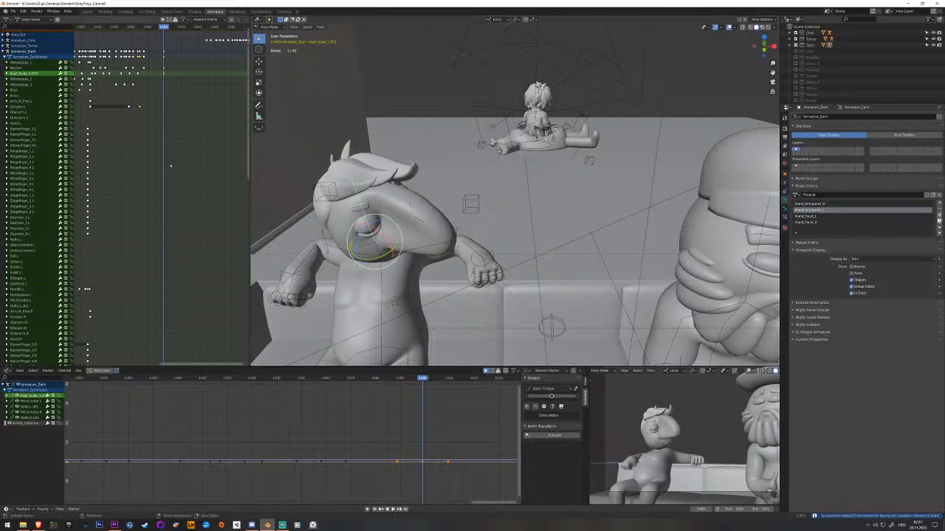
{"action": "key", "text": "space"}
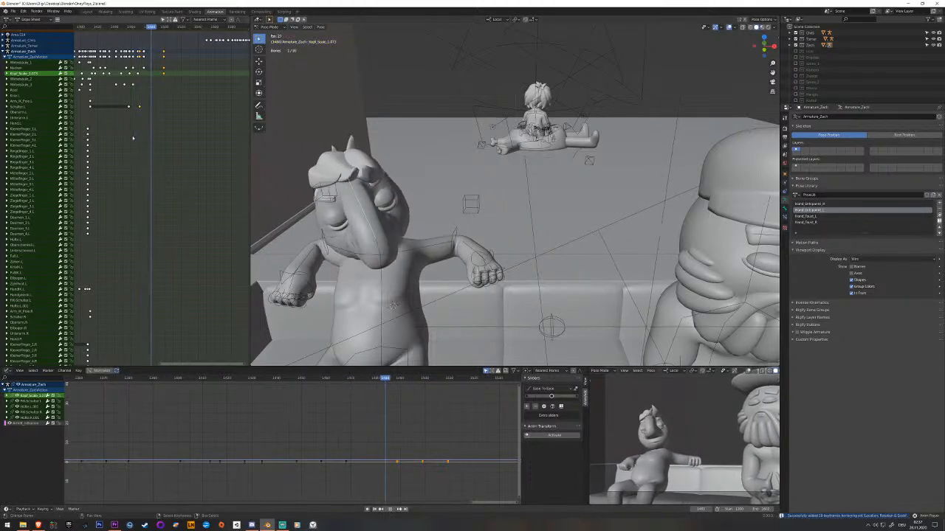
{"action": "key", "text": "space"}
Move the new neck and head keys slightly later and key both bones at an earlier frame of the turn.
{"action": "left_click", "coordinate": [164, 72]}
{"action": "left_click_drag", "start_coordinate": [170, 74], "coordinate": [153, 76]}
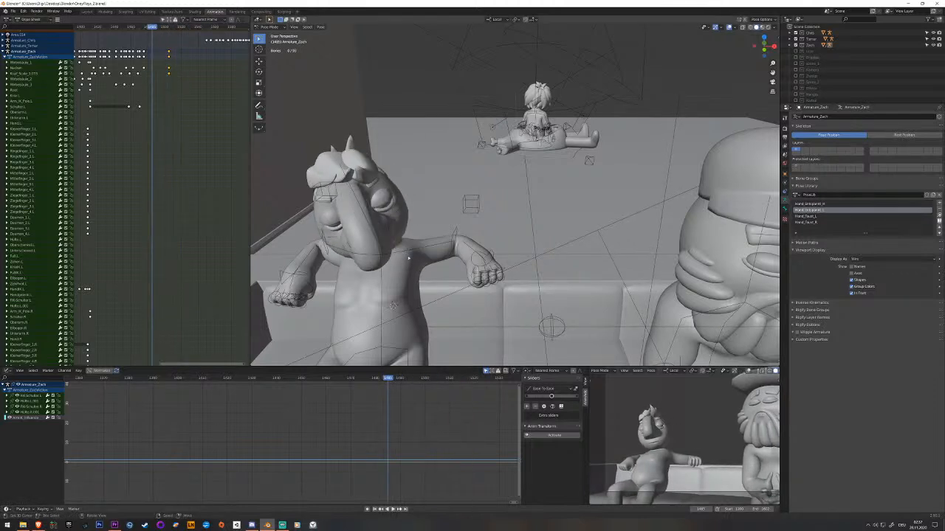
{"action": "left_click", "coordinate": [378, 249]}
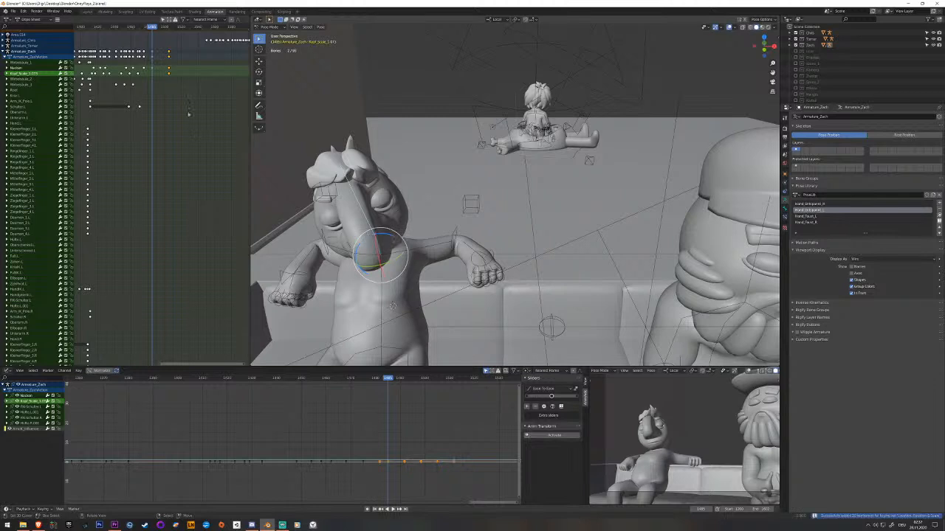
{"action": "left_click", "coordinate": [154, 75]}
Retime the end keys of the neck and head turn to a later frame, replay the motion and save the file.
{"action": "key", "text": "space"}
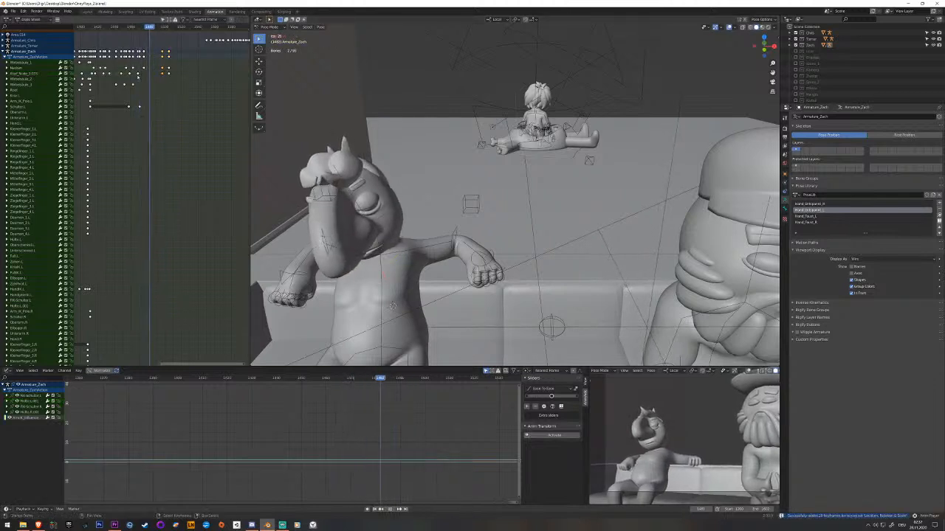
{"action": "key", "text": "space"}
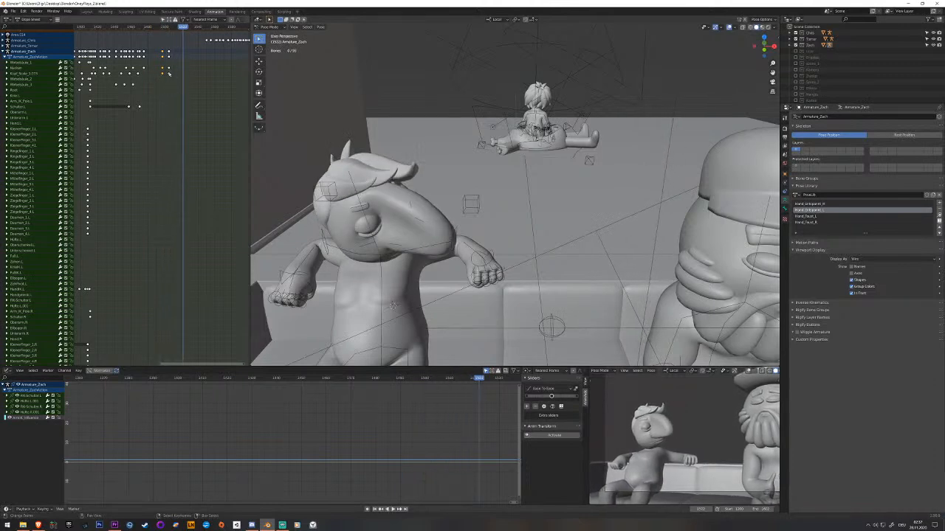
{"action": "key", "text": "space"}
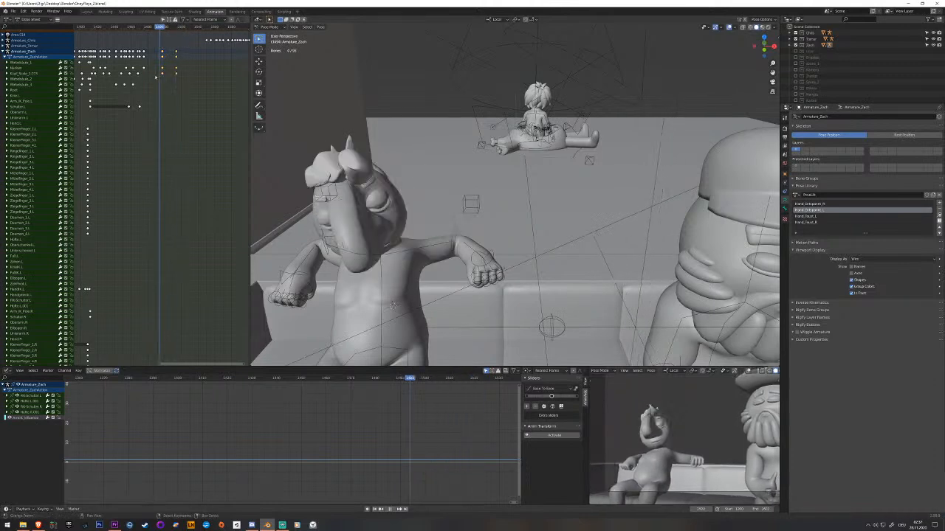
{"action": "key", "text": "space"}
{"action": "key", "text": "ctrl+s"}
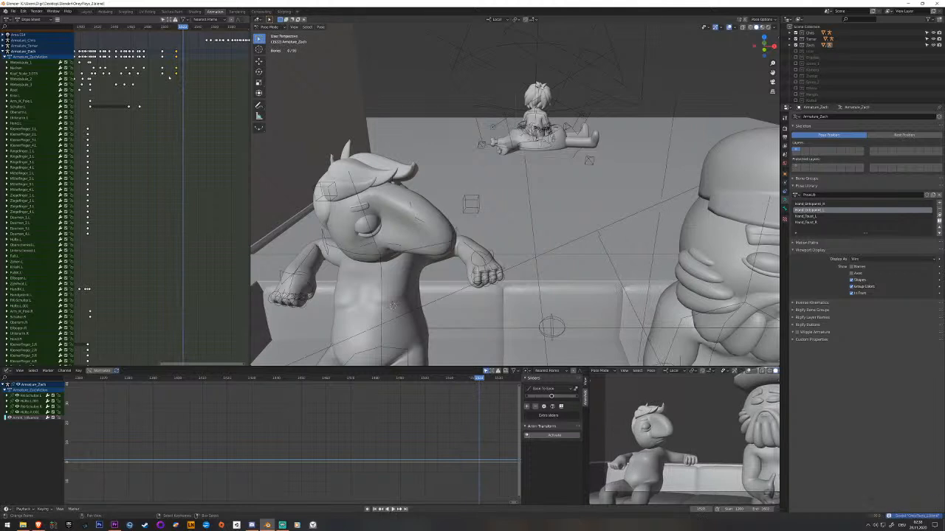
Key the neck and head shortly before the turn's end key, move this in-between key earlier and play back.
{"action": "left_click", "coordinate": [203, 74]}
{"action": "key", "text": "Left"}
{"action": "key", "text": "Left"}
{"action": "key", "text": "Left"}
{"action": "key", "text": "Left"}
{"action": "key", "text": "Left"}
{"action": "key", "text": "Left"}
{"action": "left_click", "coordinate": [377, 253]}
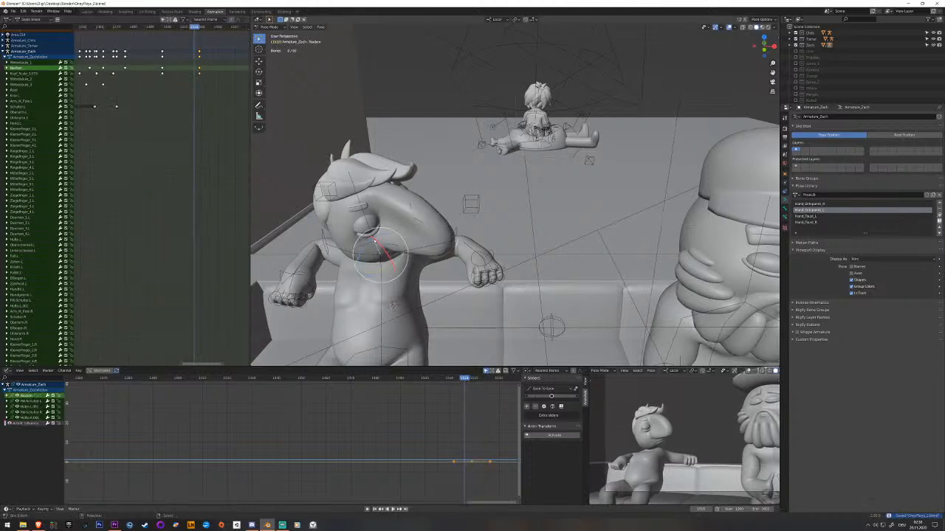
{"action": "key", "text": "alt+a"}
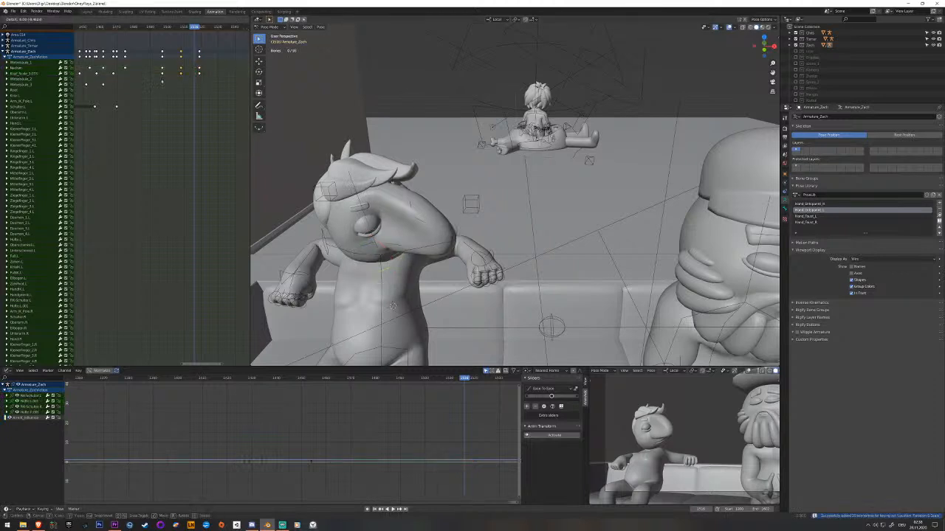
{"action": "key", "text": "space"}
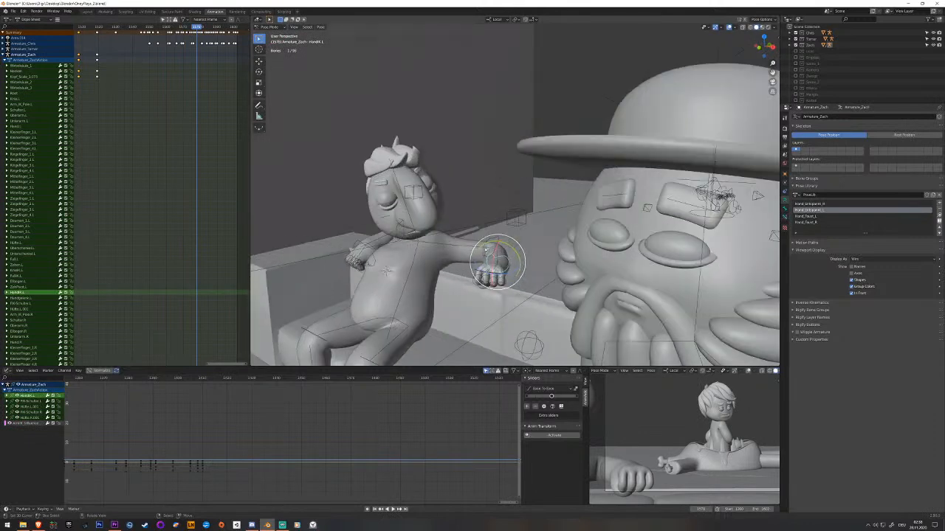
Move the left hand's IK bone along the Y and X axes to reposition the hand by the sofa's backrest.
{"action": "middle_click_drag", "start_coordinate": [485, 249], "coordinate": [483, 289]}
{"action": "key", "text": "g"}
{"action": "key", "text": "y"}
{"action": "left_click", "coordinate": [521, 248]}
{"action": "key", "text": "g"}
{"action": "key", "text": "x"}
{"action": "left_click", "coordinate": [542, 248]}
Rotate the left hand's IK bone around several axes to angle the fist outward, and key the new pose.
{"action": "left_click", "coordinate": [498, 248]}
{"action": "middle_click_drag", "start_coordinate": [497, 248], "coordinate": [541, 199]}
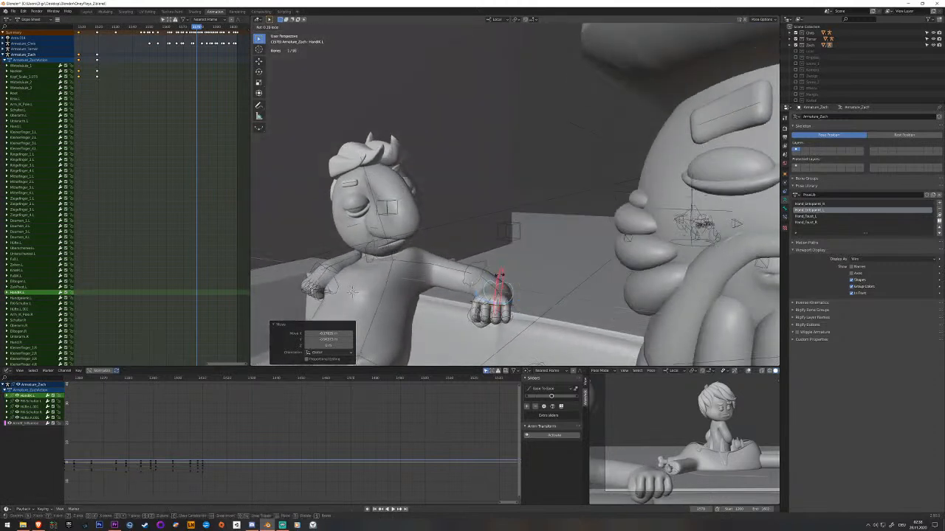
{"action": "left_click", "coordinate": [502, 267]}
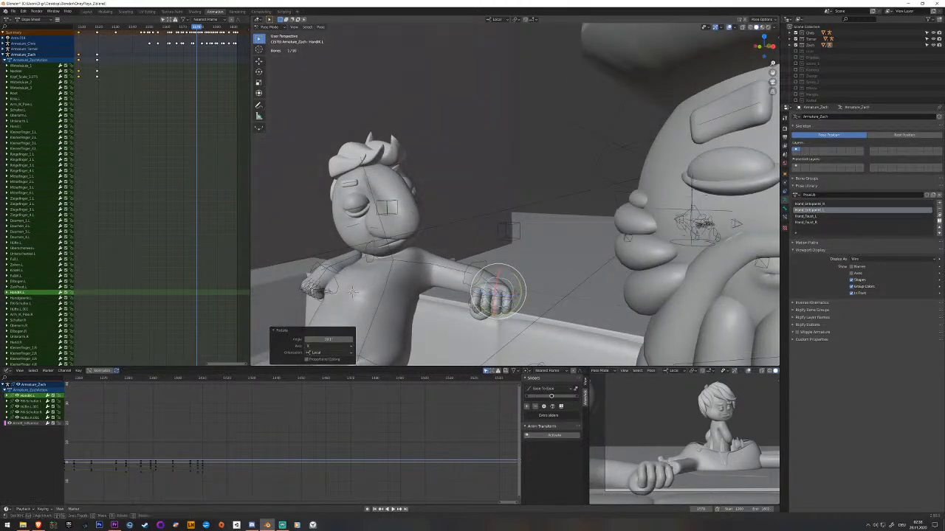
{"action": "left_click", "coordinate": [531, 288]}
{"action": "mouse_move", "coordinate": [519, 288]}
{"action": "middle_mouse_down"}
{"action": "mouse_move", "coordinate": [550, 285]}
{"action": "mouse_move", "coordinate": [511, 287]}
{"action": "middle_mouse_up"}
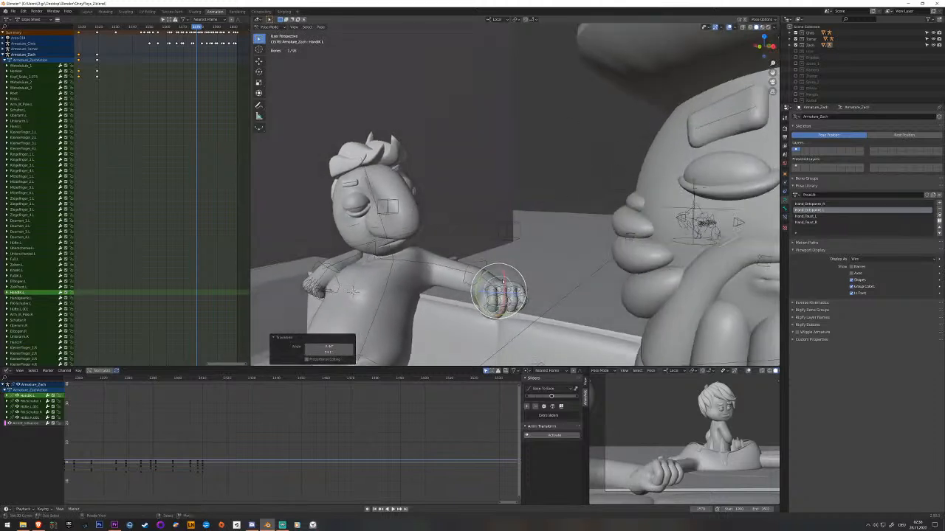
{"action": "left_click", "coordinate": [497, 275]}
{"action": "key", "text": "i"}
Copy the left hand's last earlier keyframe, paste it just before the new hand pose and play back.
{"action": "middle_click_drag", "start_coordinate": [185, 191], "coordinate": [85, 165]}
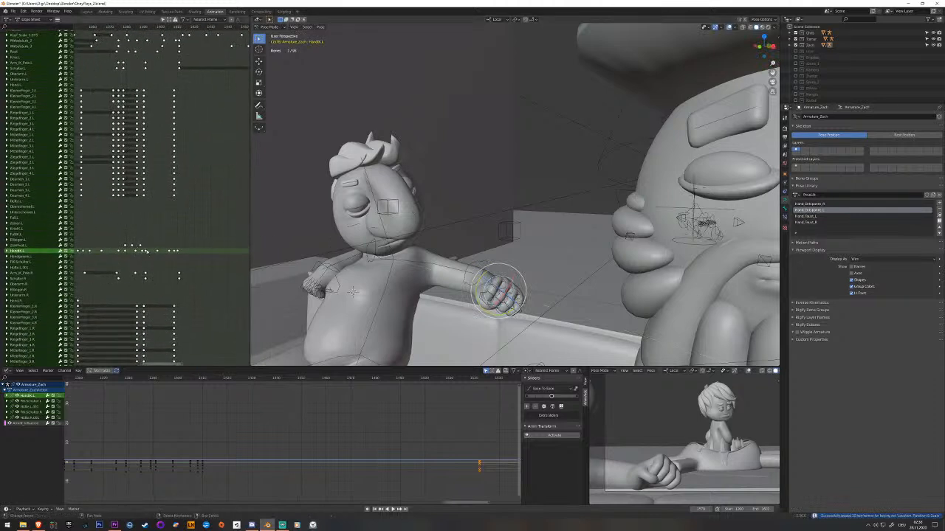
{"action": "left_click", "coordinate": [176, 251]}
{"action": "middle_click_drag", "start_coordinate": [161, 251], "coordinate": [232, 248]}
{"action": "mouse_move", "coordinate": [166, 250]}
{"action": "left_mouse_down"}
{"action": "mouse_move", "coordinate": [140, 257]}
{"action": "mouse_move", "coordinate": [172, 253]}
{"action": "mouse_move", "coordinate": [163, 250]}
{"action": "left_mouse_up"}
{"action": "key", "text": "ctrl+v"}
{"action": "key", "text": "space"}
Key the left hand between its resting and new poses, adjust its rotation there, key it again and play back.
{"action": "key", "text": "space"}
{"action": "key", "text": "alt+a"}
{"action": "left_click", "coordinate": [22, 248]}
{"action": "left_click", "coordinate": [166, 249]}
{"action": "key", "text": "i"}
{"action": "middle_click_drag", "start_coordinate": [435, 195], "coordinate": [472, 248]}
{"action": "left_click_drag", "start_coordinate": [495, 274], "coordinate": [496, 273]}
{"action": "left_click", "coordinate": [489, 273]}
{"action": "key", "text": "i"}
{"action": "key", "text": "space"}
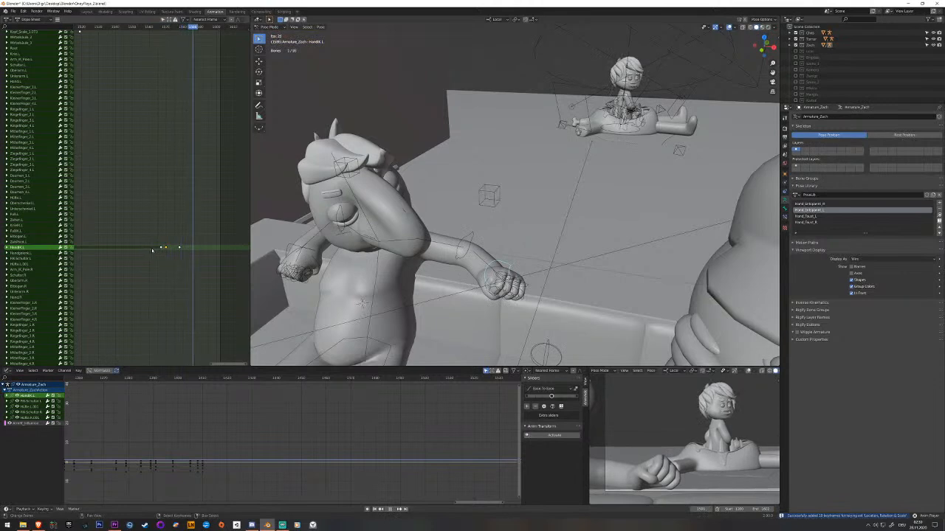
Move the left hand's resting-pose key a few frames earlier, ahead of its in-between key.
{"action": "key", "text": "Escape"}
{"action": "left_click", "coordinate": [167, 249]}
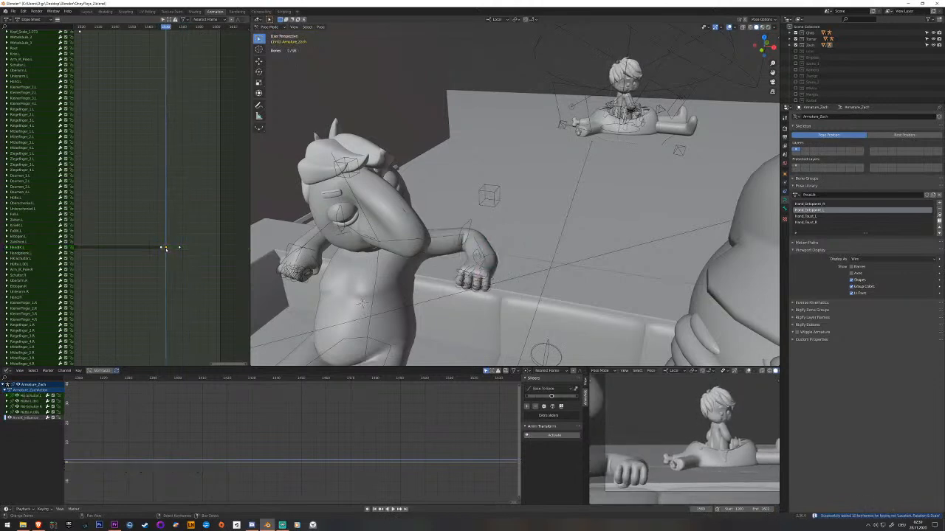
{"action": "left_click", "coordinate": [156, 251]}
{"action": "left_click_drag", "start_coordinate": [158, 251], "coordinate": [165, 252]}
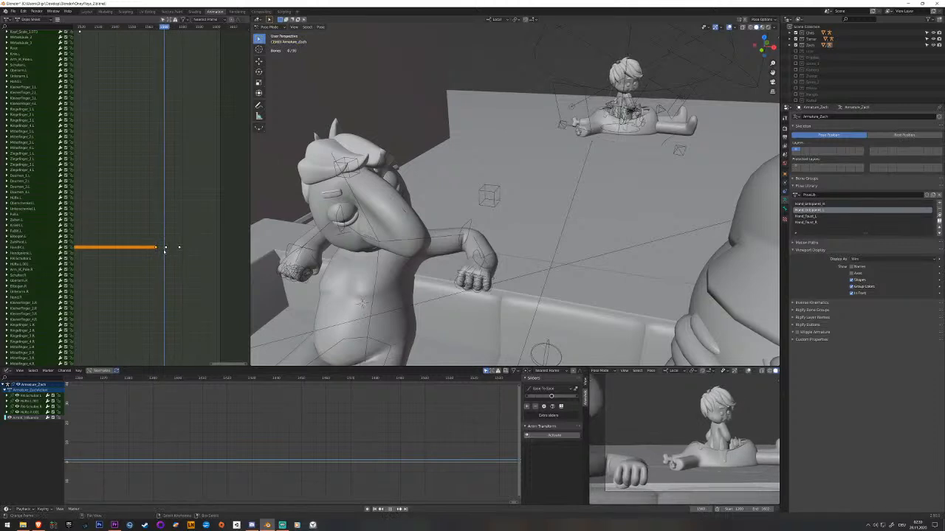
Key the left hand once more between its first two keys, adjust the key spacing, play back and save the file.
{"action": "scroll", "coordinate": [493, 301], "scroll_direction": "up", "scroll_amount": 3}
{"action": "left_click", "coordinate": [487, 301]}
{"action": "key", "text": "Right"}
{"action": "key", "text": "i"}
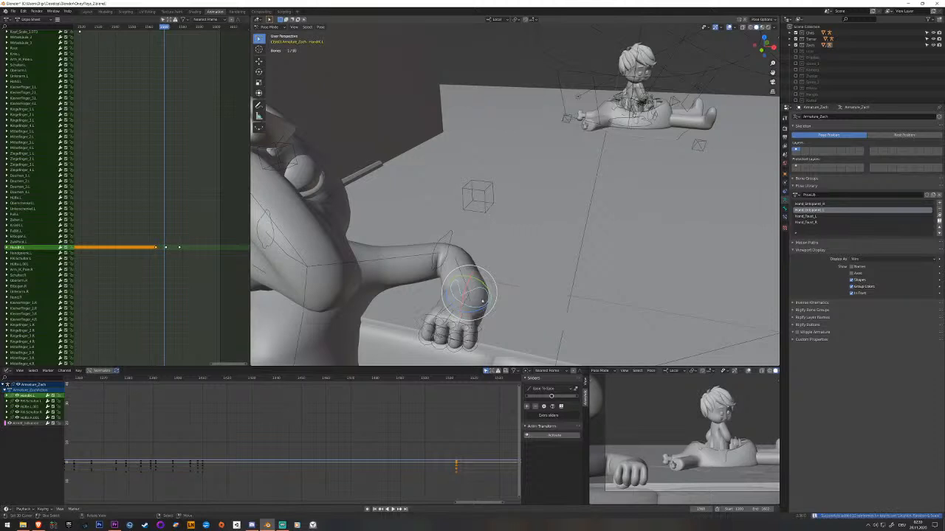
{"action": "left_click", "coordinate": [163, 250]}
{"action": "scroll", "coordinate": [164, 251], "scroll_direction": "up", "scroll_amount": 2}
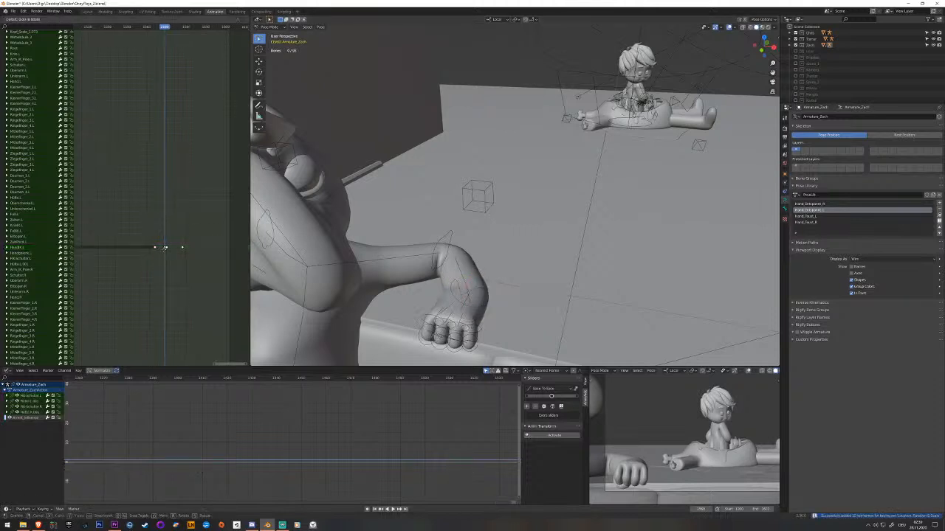
{"action": "key", "text": "space"}
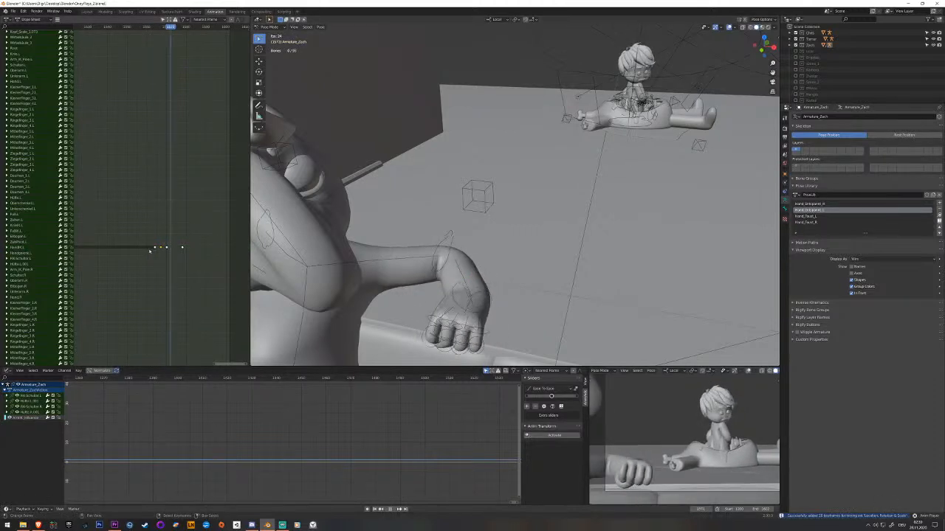
{"action": "key", "text": "space"}
{"action": "key", "text": "ctrl+s"}
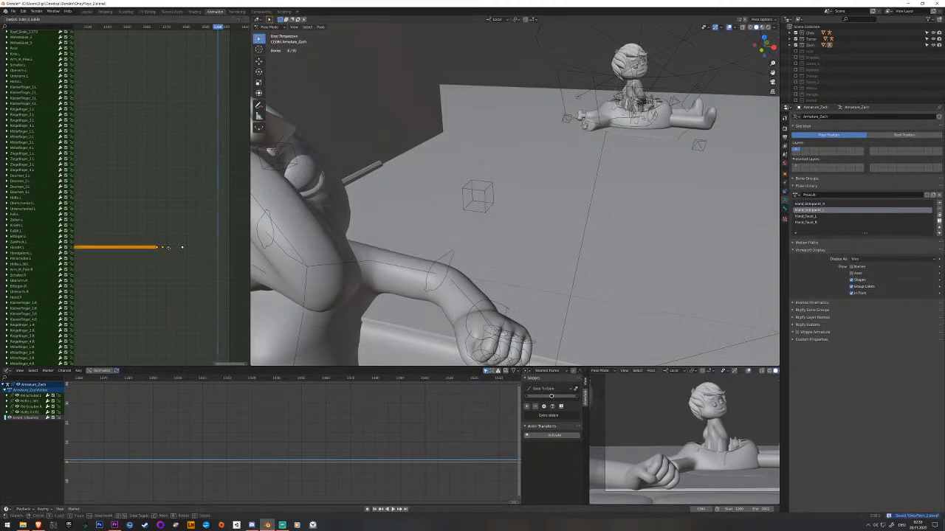
Shift the left hand's keys later, add an in-between key before the last one, move it slightly earlier and play back.
{"action": "key", "text": "space"}
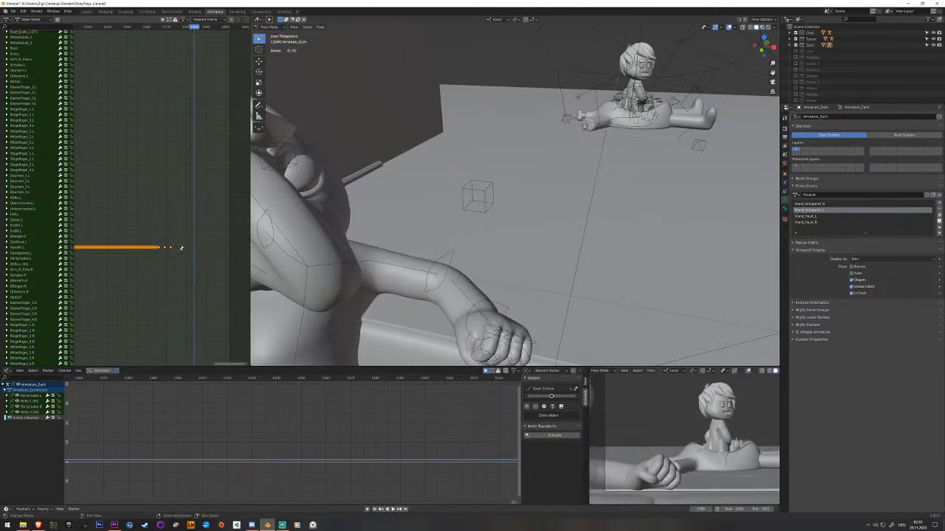
{"action": "key", "text": "space"}
{"action": "left_click", "coordinate": [500, 302]}
{"action": "key", "text": "i"}
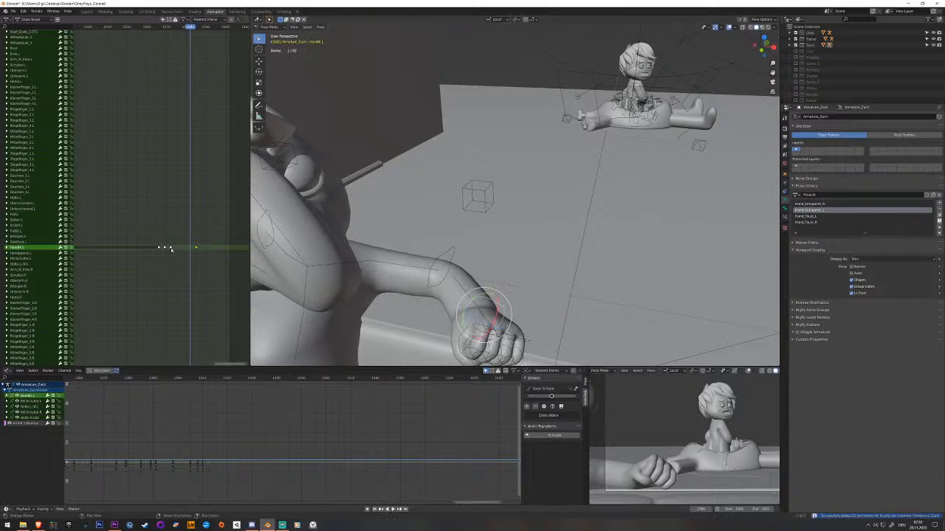
{"action": "right_click_drag", "start_coordinate": [192, 249], "coordinate": [183, 249]}
{"action": "left_click_drag", "start_coordinate": [166, 249], "coordinate": [153, 249]}
{"action": "key", "text": "space"}
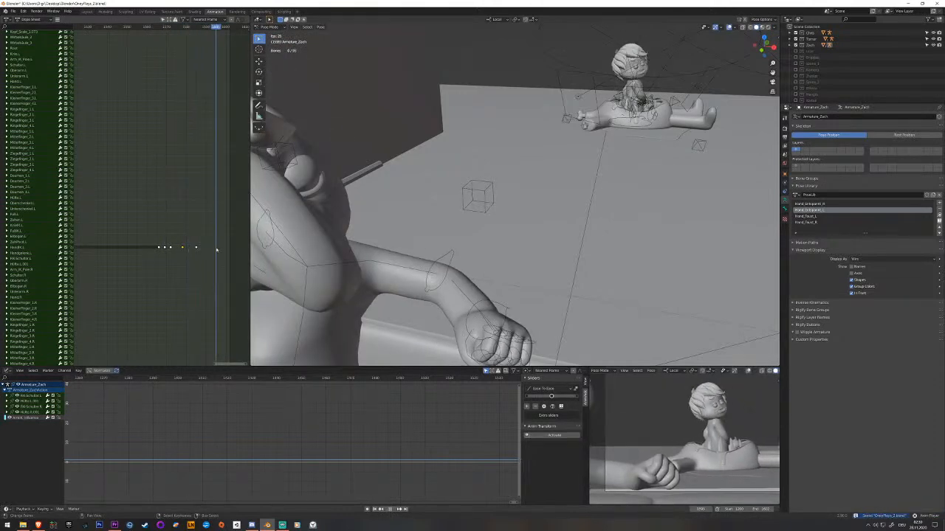
Rotate the left hand into a new pose at the end of the shot, key it there and play back.
{"action": "middle_click_drag", "start_coordinate": [469, 283], "coordinate": [518, 280]}
{"action": "left_click", "coordinate": [503, 313]}
{"action": "middle_click_drag", "start_coordinate": [502, 313], "coordinate": [462, 275]}
{"action": "middle_click_drag", "start_coordinate": [445, 320], "coordinate": [471, 260], "text": "shift"}
{"action": "middle_click_drag", "start_coordinate": [471, 260], "coordinate": [486, 294]}
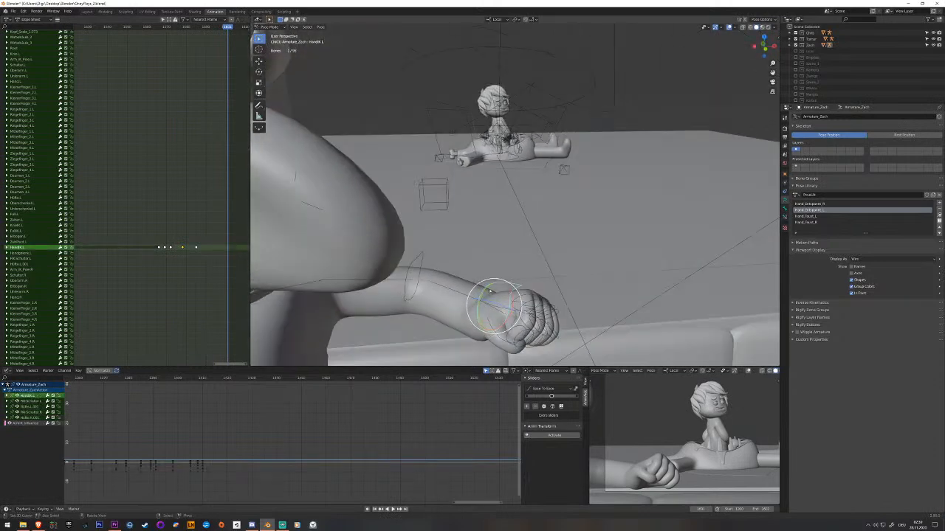
{"action": "left_click_drag", "start_coordinate": [513, 303], "coordinate": [487, 297]}
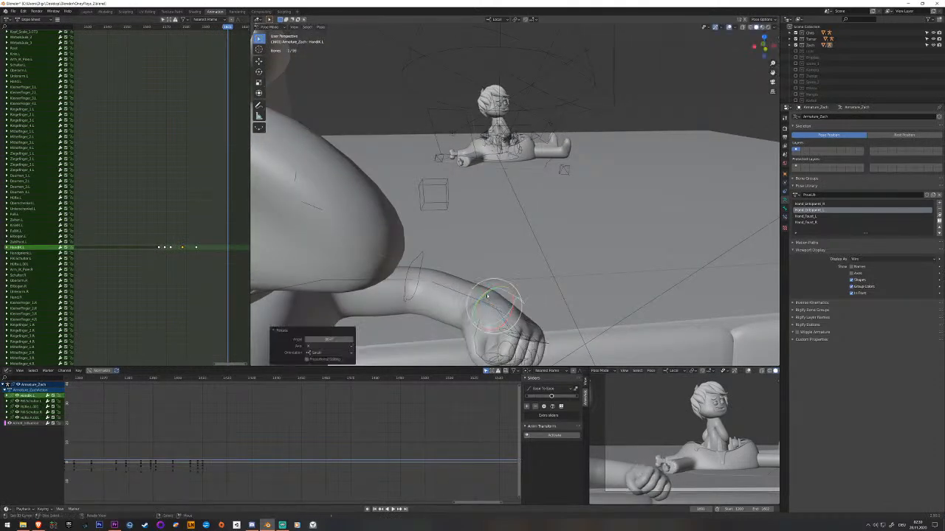
{"action": "key", "text": "r"}
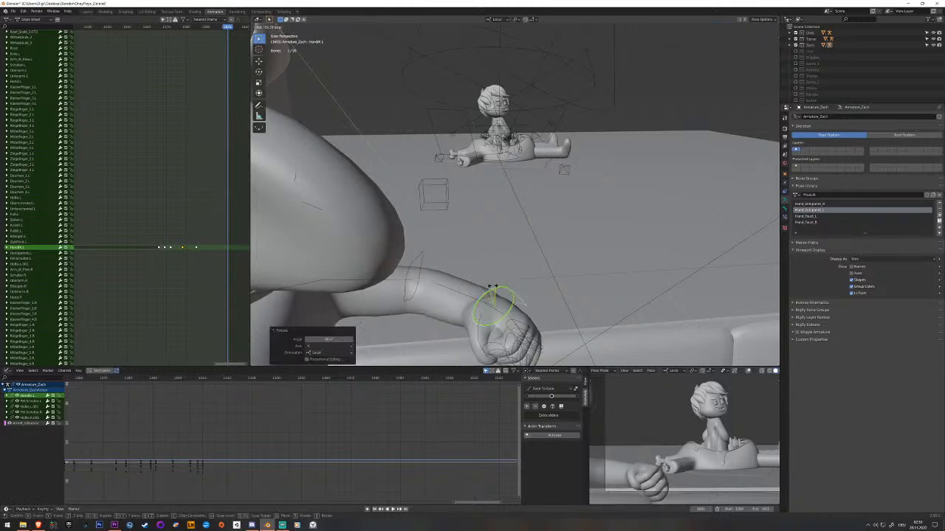
{"action": "key", "text": "i"}
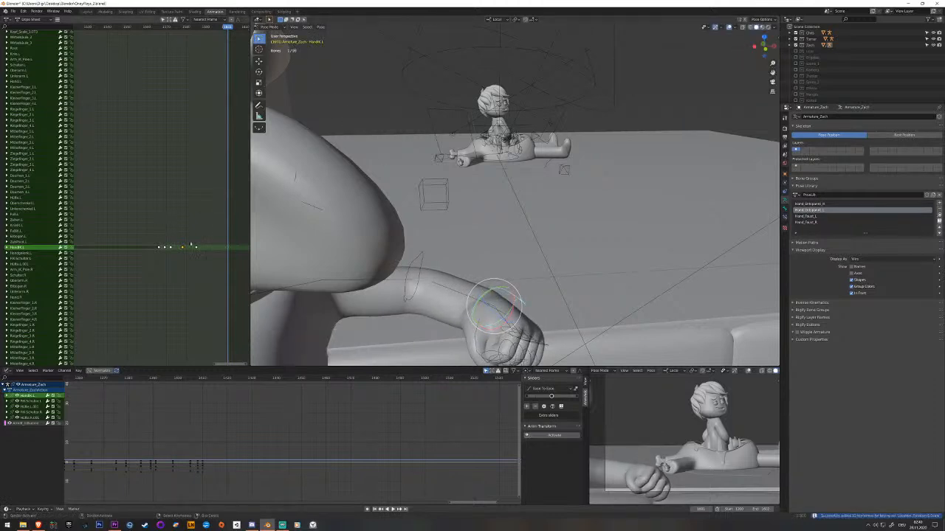
{"action": "key", "text": "space"}
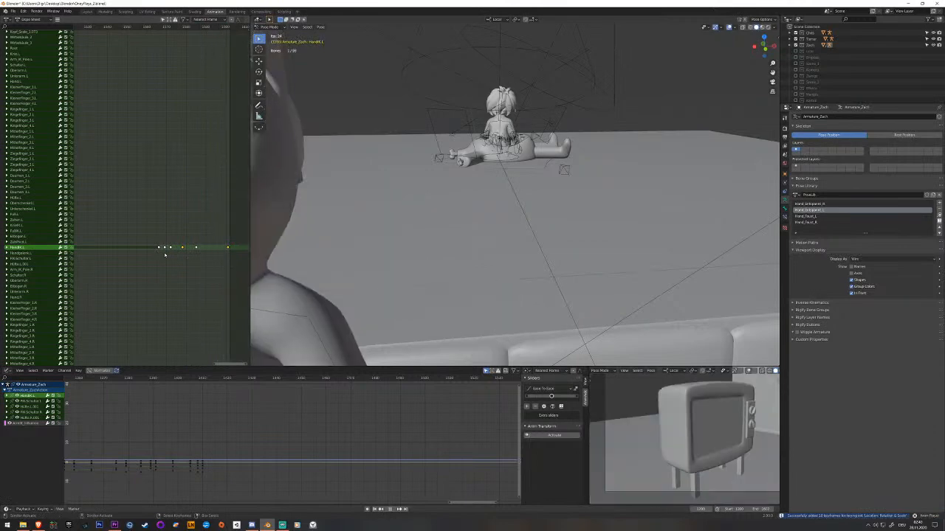
{"action": "left_click_drag", "start_coordinate": [211, 248], "coordinate": [227, 249]}
{"action": "key", "text": "space"}
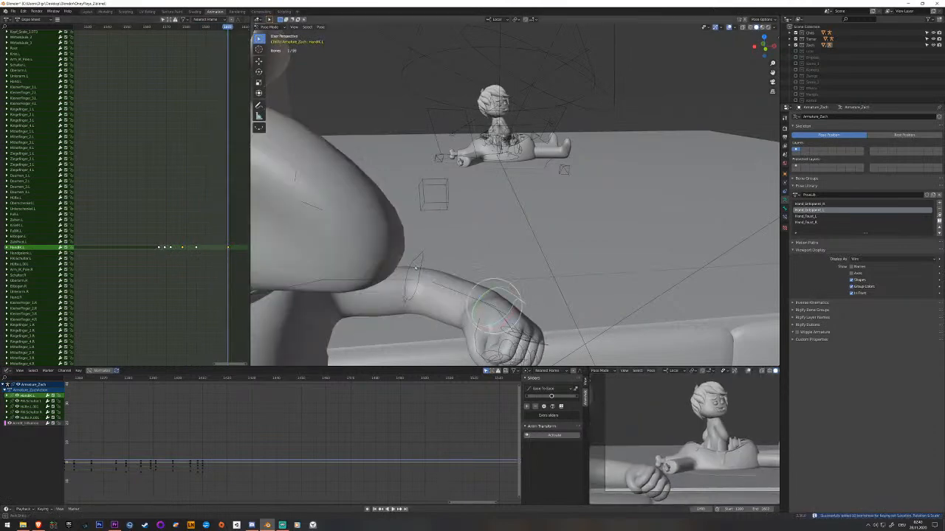
Reposition and rotate the left hand on the last frame and key the new pose.
{"action": "middle_click_drag", "start_coordinate": [432, 258], "coordinate": [415, 269]}
{"action": "middle_click_drag", "start_coordinate": [481, 279], "coordinate": [354, 304]}
{"action": "key", "text": "g"}
{"action": "key", "text": "x"}
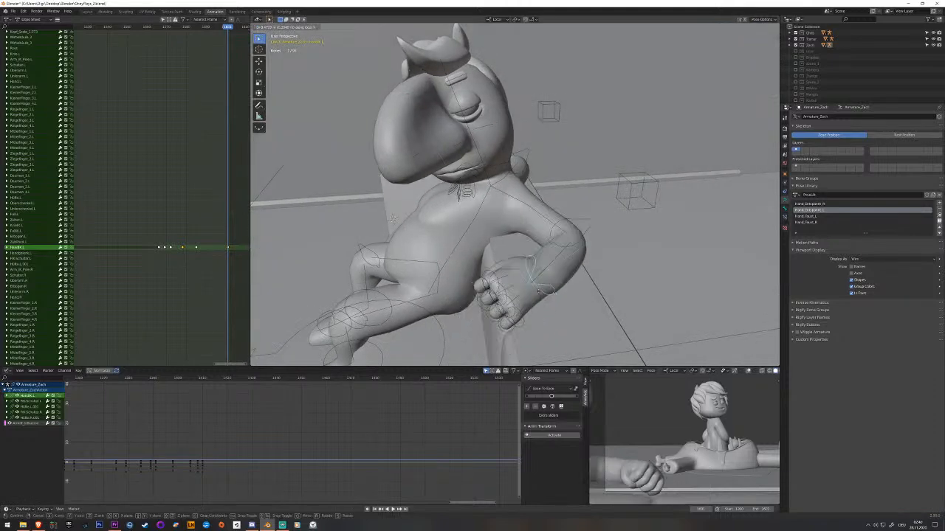
{"action": "right_click", "coordinate": [572, 289]}
{"action": "mouse_move", "coordinate": [572, 288]}
{"action": "middle_mouse_down"}
{"action": "mouse_move", "coordinate": [542, 294]}
{"action": "mouse_move", "coordinate": [564, 310]}
{"action": "mouse_move", "coordinate": [581, 279]}
{"action": "middle_mouse_up"}
{"action": "key", "text": "g"}
{"action": "left_click", "coordinate": [558, 304]}
{"action": "key", "text": "r"}
{"action": "left_click", "coordinate": [581, 296]}
{"action": "left_click_drag", "start_coordinate": [581, 289], "coordinate": [589, 317]}
{"action": "key", "text": "i"}
Move the left arm's pole target down below the elbow on the last frame and key it.
{"action": "left_click", "coordinate": [630, 232]}
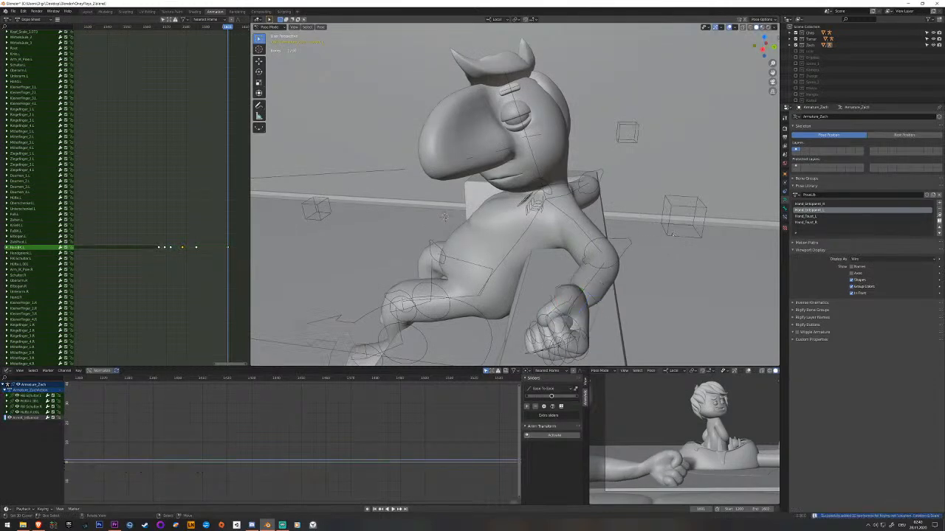
{"action": "middle_click_drag", "start_coordinate": [631, 233], "coordinate": [697, 232]}
{"action": "left_click", "coordinate": [692, 230]}
{"action": "key", "text": "g"}
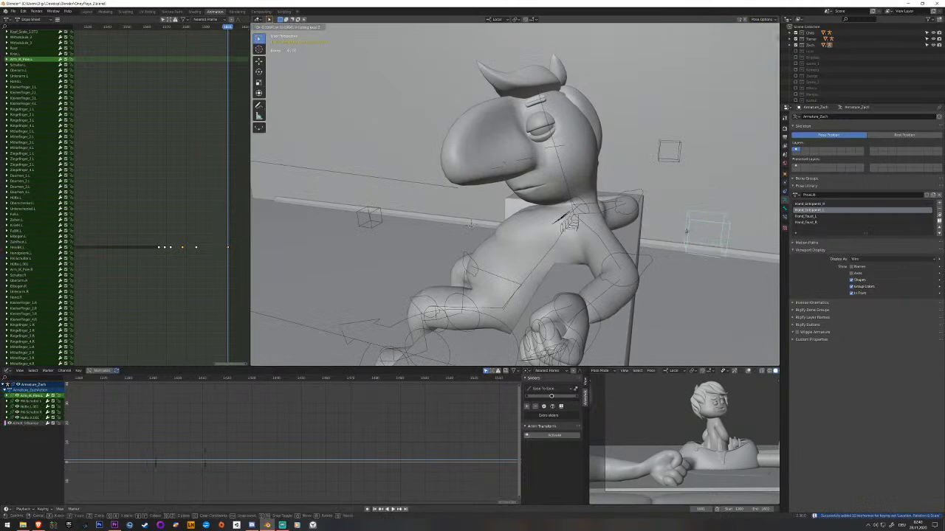
{"action": "left_click", "coordinate": [601, 359]}
{"action": "middle_click_drag", "start_coordinate": [610, 317], "coordinate": [649, 313]}
{"action": "key", "text": "g"}
{"action": "key", "text": "z"}
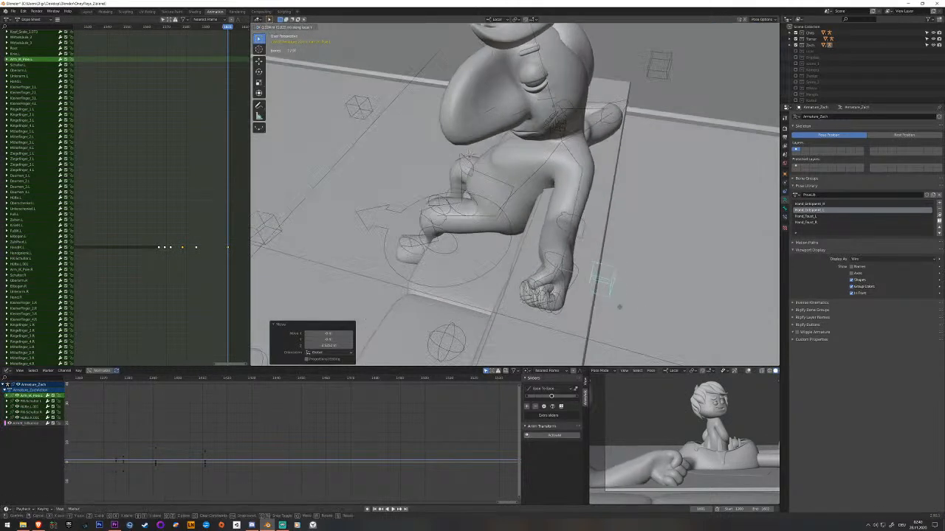
{"action": "left_click", "coordinate": [605, 300]}
{"action": "middle_click_drag", "start_coordinate": [605, 301], "coordinate": [618, 285]}
{"action": "key", "text": "i"}
Shift the left hand along the Z and X axes and rotate it around its local Z axis.
{"action": "middle_click_drag", "start_coordinate": [534, 301], "coordinate": [586, 296]}
{"action": "left_click", "coordinate": [560, 282]}
{"action": "left_click", "coordinate": [563, 278]}
{"action": "key", "text": "g"}
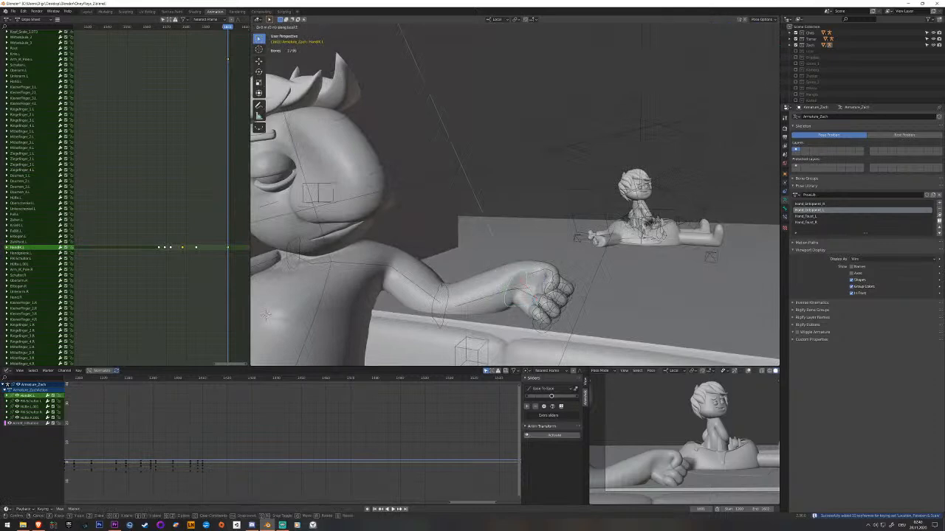
{"action": "key", "text": "z"}
{"action": "left_click", "coordinate": [586, 285]}
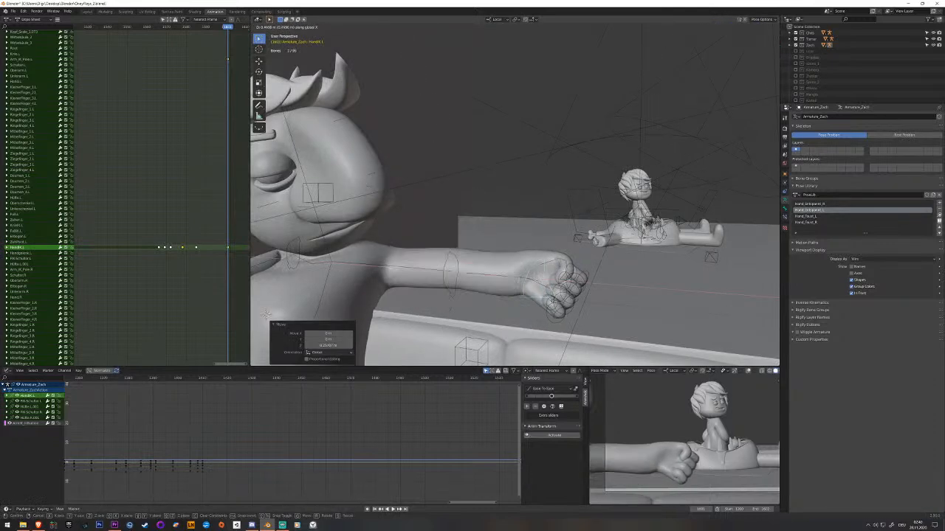
{"action": "left_click", "coordinate": [561, 295]}
{"action": "key", "text": "r"}
{"action": "key", "text": "z"}
{"action": "key", "text": "z"}
{"action": "left_click", "coordinate": [543, 297]}
Fine-tune the left hand's height and its position along X, and key it on the last frame.
{"action": "key", "text": "g"}
{"action": "key", "text": "z"}
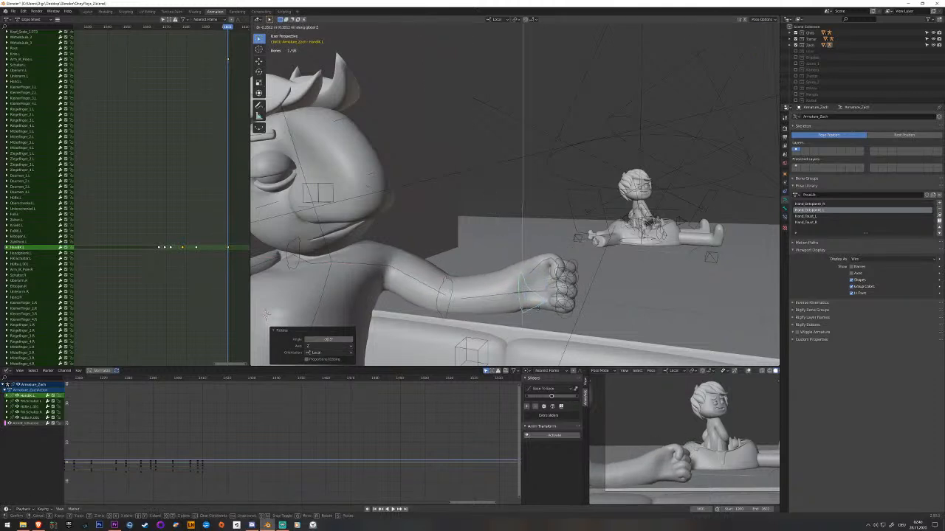
{"action": "left_click", "coordinate": [545, 313]}
{"action": "middle_click_drag", "start_coordinate": [545, 313], "coordinate": [551, 319]}
{"action": "key", "text": "g"}
{"action": "key", "text": "x"}
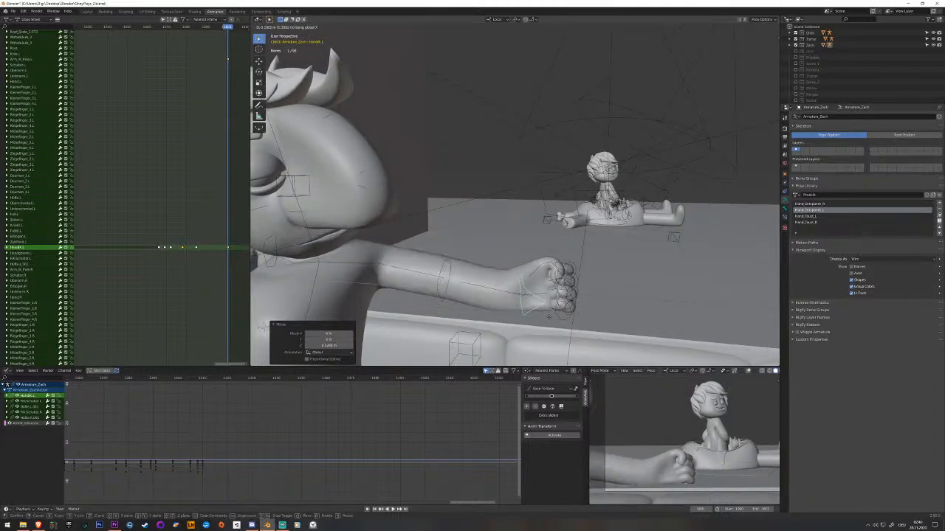
{"action": "left_click", "coordinate": [547, 318]}
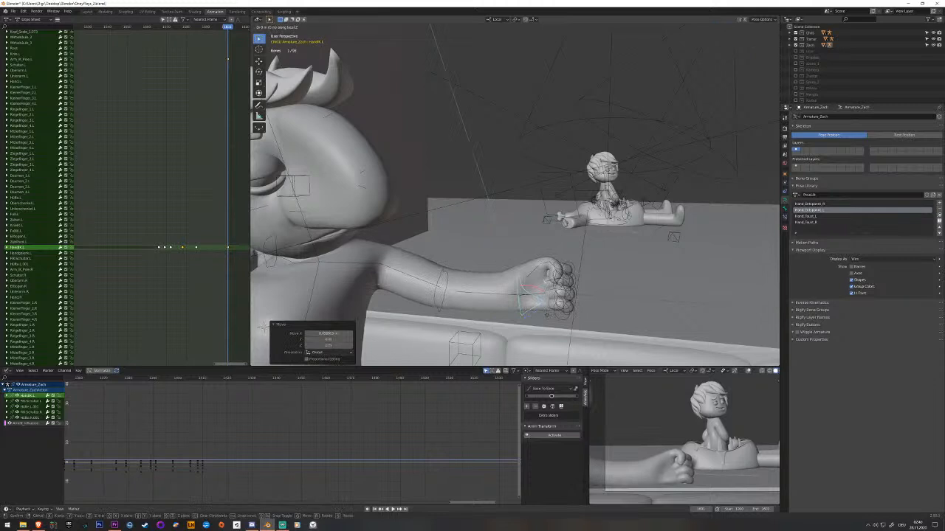
{"action": "key", "text": "i"}
Try to paste a copy of the left arm pole's earlier key before its last key, and undo the paste.
{"action": "middle_click_drag", "start_coordinate": [220, 195], "coordinate": [245, 235]}
{"action": "left_click", "coordinate": [22, 99]}
{"action": "middle_click_drag", "start_coordinate": [177, 186], "coordinate": [120, 161]}
{"action": "middle_click_drag", "start_coordinate": [109, 105], "coordinate": [130, 105]}
{"action": "left_click", "coordinate": [134, 101]}
{"action": "left_click", "coordinate": [42, 100]}
{"action": "middle_click_drag", "start_coordinate": [98, 156], "coordinate": [132, 157]}
{"action": "left_click_drag", "start_coordinate": [159, 173], "coordinate": [155, 175]}
{"action": "key", "text": "ctrl+v"}
{"action": "middle_click_drag", "start_coordinate": [333, 193], "coordinate": [397, 241]}
{"action": "key", "text": "ctrl+z"}
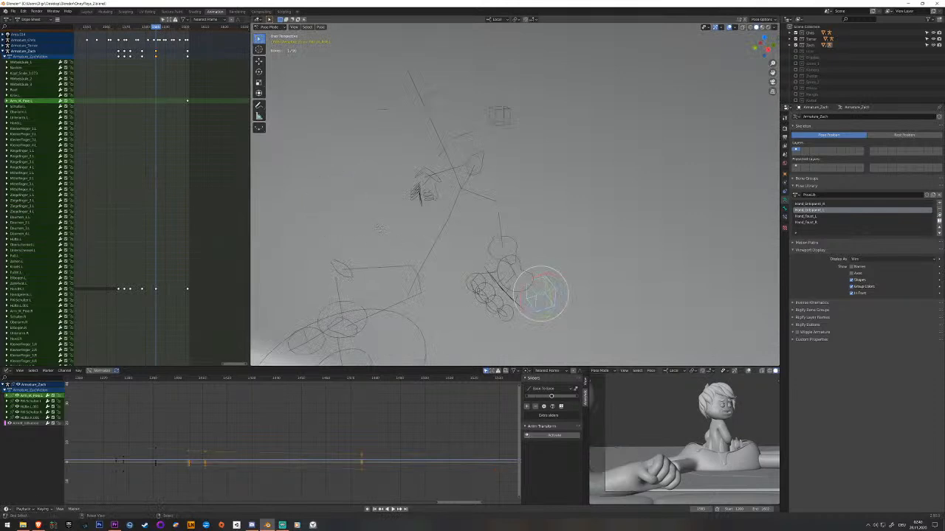
Copy the left arm pole's earlier key and paste it a few frames before its last key.
{"action": "middle_click_drag", "start_coordinate": [194, 190], "coordinate": [248, 193]}
{"action": "middle_click_drag", "start_coordinate": [171, 177], "coordinate": [90, 174]}
{"action": "left_click", "coordinate": [96, 102]}
{"action": "left_click", "coordinate": [37, 101]}
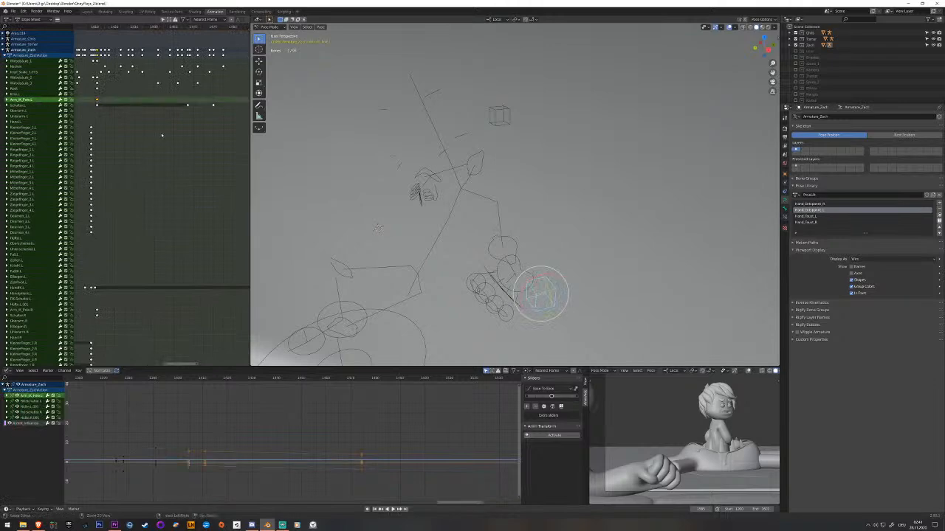
{"action": "middle_click_drag", "start_coordinate": [134, 145], "coordinate": [92, 157]}
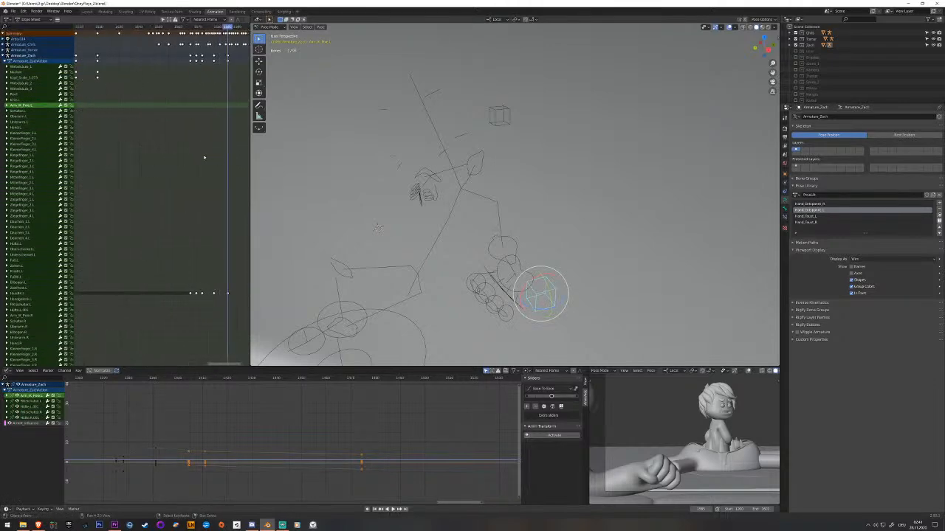
{"action": "key", "text": "ctrl+v"}
{"action": "middle_click_drag", "start_coordinate": [440, 121], "coordinate": [492, 191]}
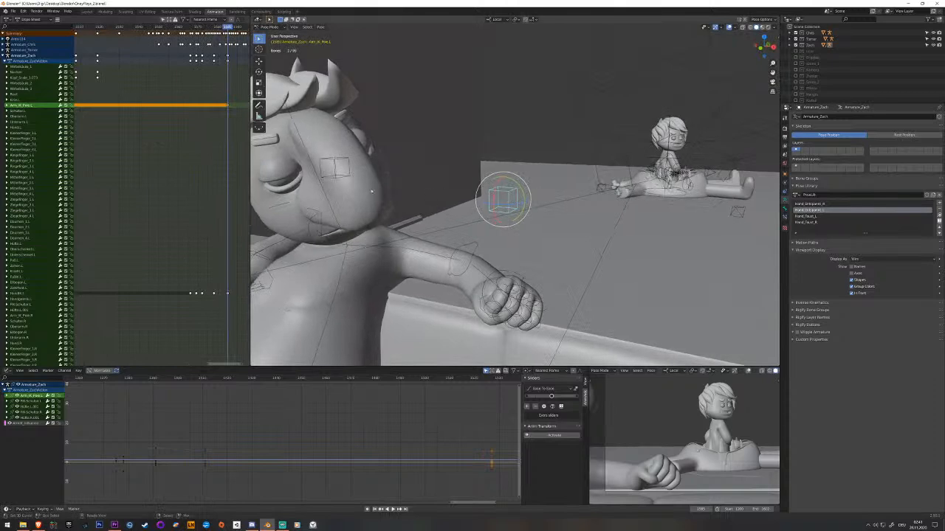
Move the pasted left arm pole key a few frames later, closer to its last key, and play back.
{"action": "middle_click_drag", "start_coordinate": [185, 167], "coordinate": [155, 169]}
{"action": "key", "text": "space"}
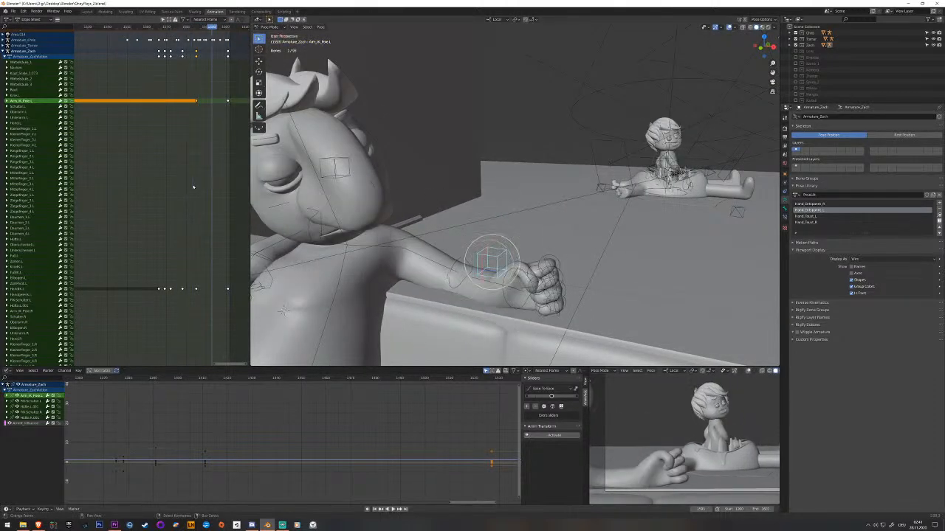
{"action": "left_click", "coordinate": [197, 103]}
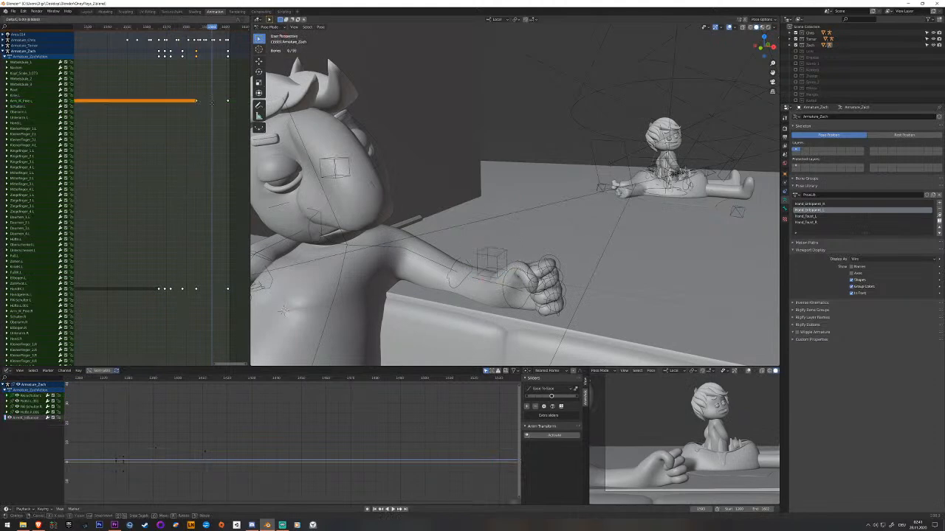
{"action": "left_click", "coordinate": [209, 104]}
{"action": "key", "text": "space"}
{"action": "key", "text": "space"}
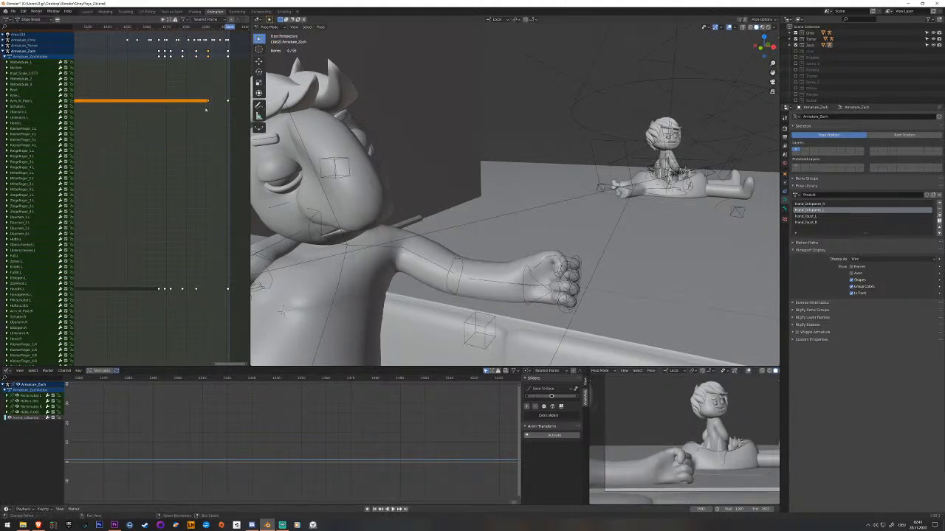
{"action": "key", "text": "space"}
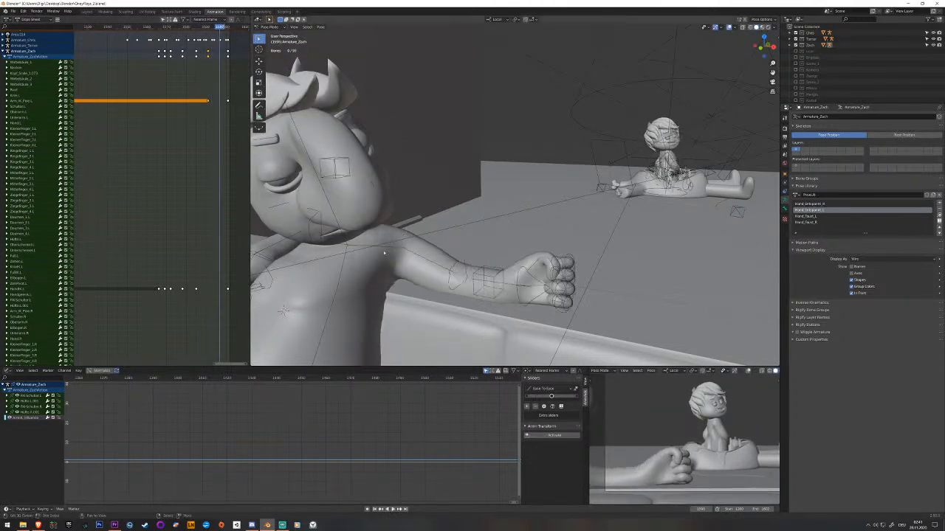
Key the left shoulder bone a few frames before the end of the shot.
{"action": "left_click", "coordinate": [386, 250]}
{"action": "left_click_drag", "start_coordinate": [369, 229], "coordinate": [365, 226]}
{"action": "key", "text": "i"}
{"action": "left_click", "coordinate": [365, 227]}
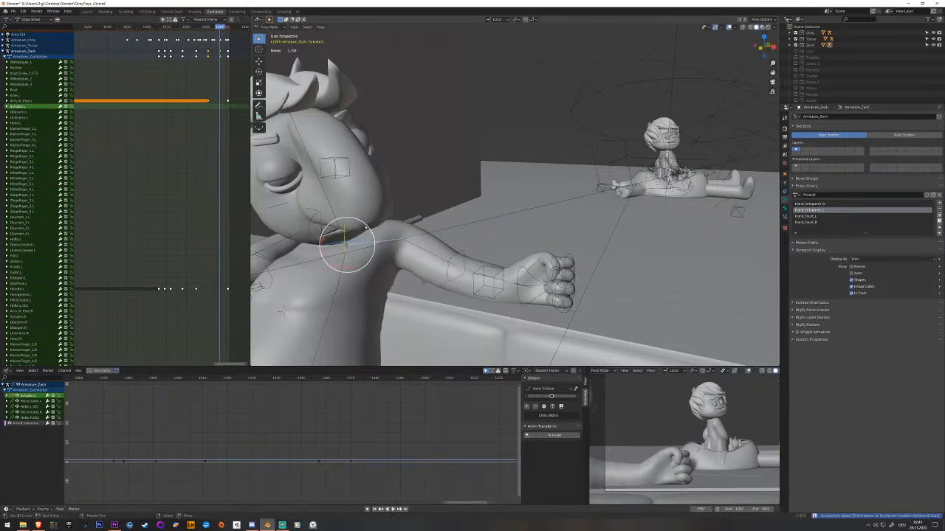
Copy the left shoulder's earlier key, paste it several frames ahead of its new key and play back.
{"action": "left_click_drag", "start_coordinate": [214, 123], "coordinate": [200, 125]}
{"action": "scroll", "coordinate": [217, 235], "scroll_direction": "down", "scroll_amount": 2}
{"action": "middle_click_drag", "start_coordinate": [89, 190], "coordinate": [242, 193]}
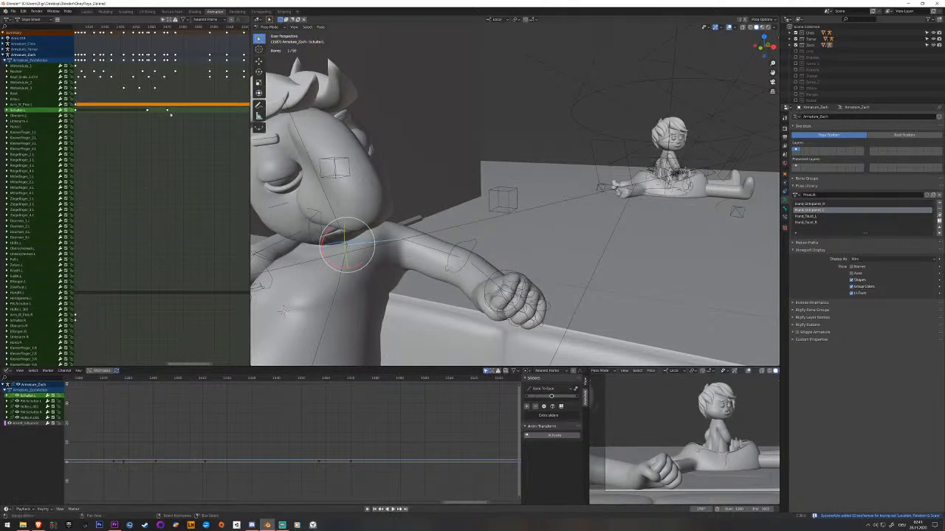
{"action": "left_click", "coordinate": [169, 113]}
{"action": "left_click", "coordinate": [168, 110]}
{"action": "middle_click_drag", "start_coordinate": [135, 175], "coordinate": [1, 175]}
{"action": "left_click_drag", "start_coordinate": [212, 163], "coordinate": [206, 163]}
{"action": "key", "text": "ctrl+v"}
{"action": "key", "text": "space"}
{"action": "key", "text": "space"}
{"action": "key", "text": "space"}
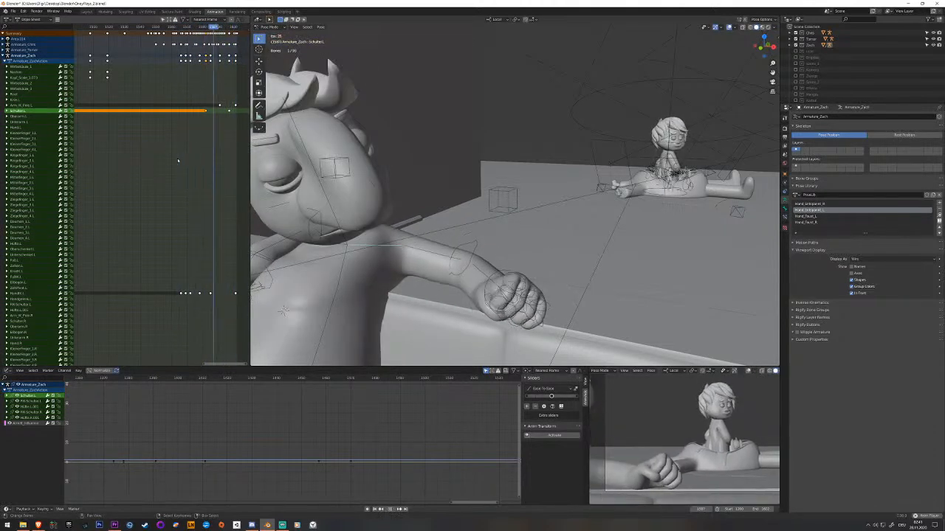
{"action": "key", "text": "space"}
{"action": "key", "text": "space"}
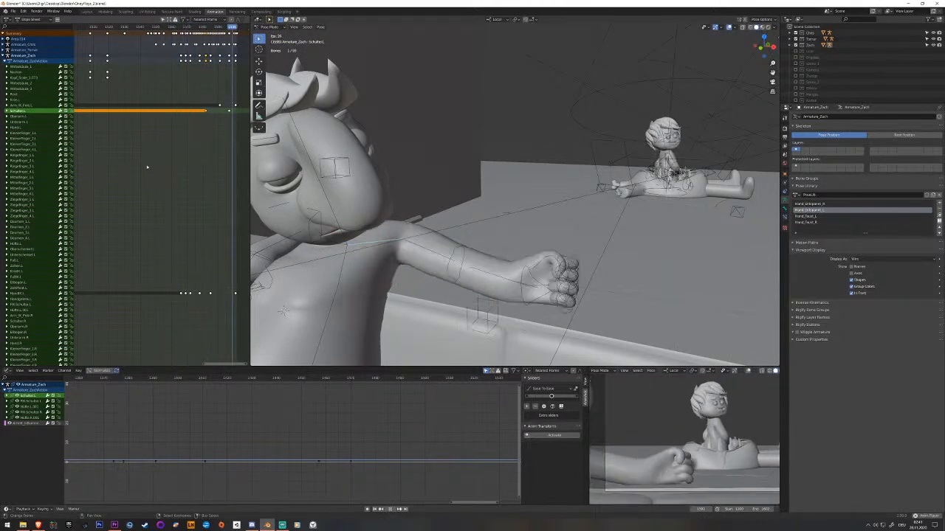
{"action": "key", "text": "space"}
Delete the newly added left arm pole and shoulder keys together with the left hand's last key.
{"action": "left_click_drag", "start_coordinate": [203, 174], "coordinate": [198, 178]}
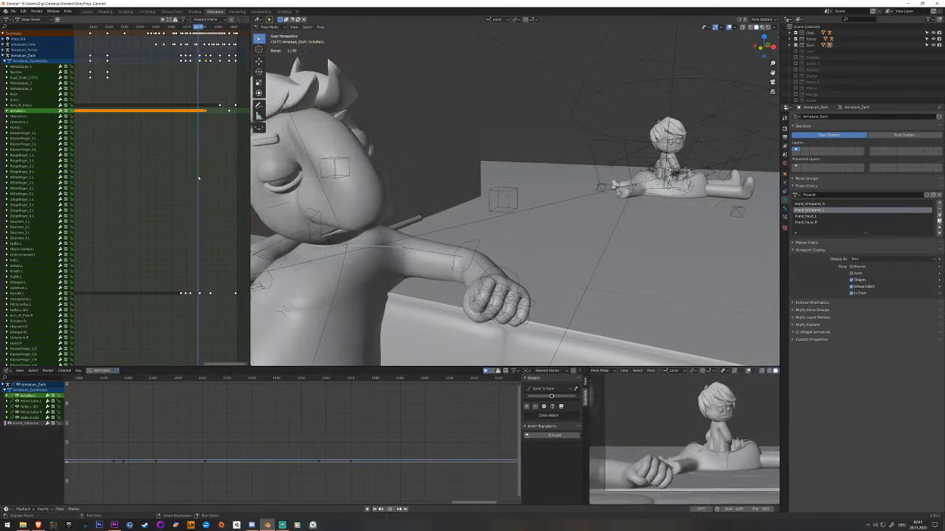
{"action": "left_click", "coordinate": [203, 127]}
{"action": "key", "text": "c"}
{"action": "left_click_drag", "start_coordinate": [204, 112], "coordinate": [229, 115]}
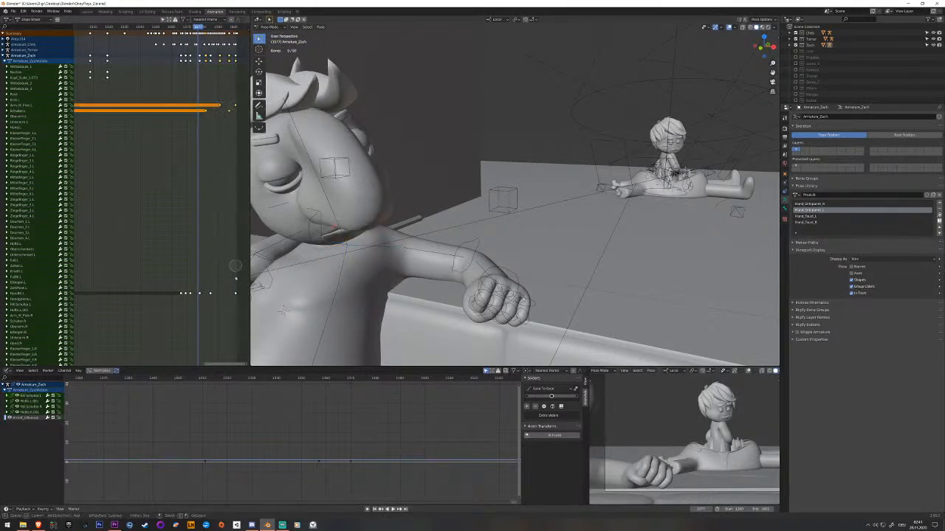
{"action": "left_click", "coordinate": [236, 296]}
{"action": "right_click", "coordinate": [236, 297]}
{"action": "left_click", "coordinate": [234, 296]}
Play back the shot and save the file.
{"action": "key", "text": "space"}
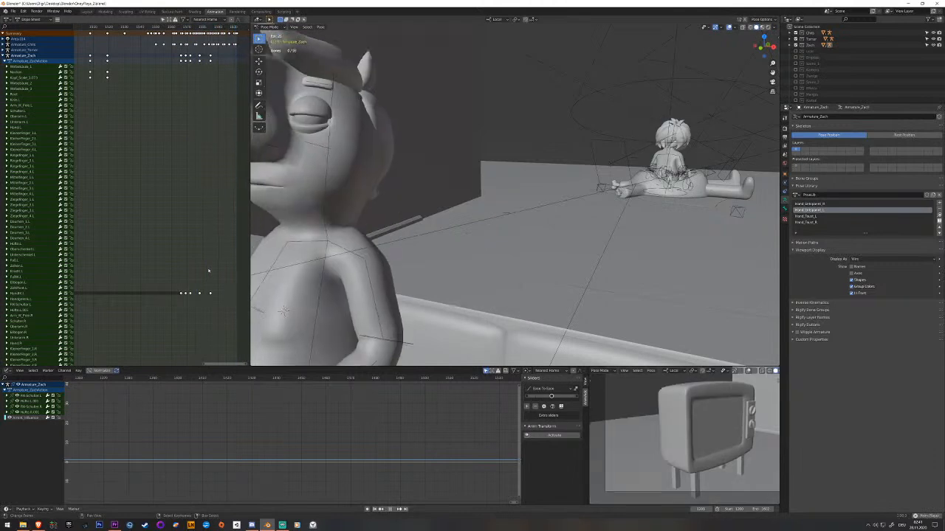
{"action": "key", "text": "Escape"}
{"action": "key", "text": "space"}
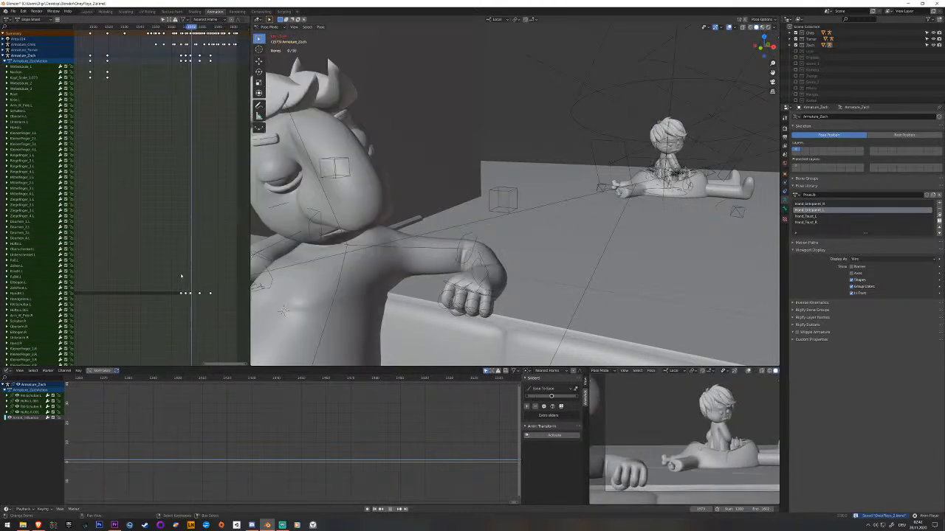
Straighten the left index finger by clearing the rotation of its three outer bones, and key them.
{"action": "right_click", "coordinate": [512, 296]}
{"action": "middle_click_drag", "start_coordinate": [512, 296], "coordinate": [568, 261]}
{"action": "right_click", "coordinate": [552, 287]}
{"action": "scroll", "coordinate": [555, 273], "scroll_direction": "up", "scroll_amount": 2}
{"action": "right_click", "coordinate": [569, 262]}
{"action": "right_click", "coordinate": [573, 261]}
{"action": "right_click", "coordinate": [558, 271], "text": "shift"}
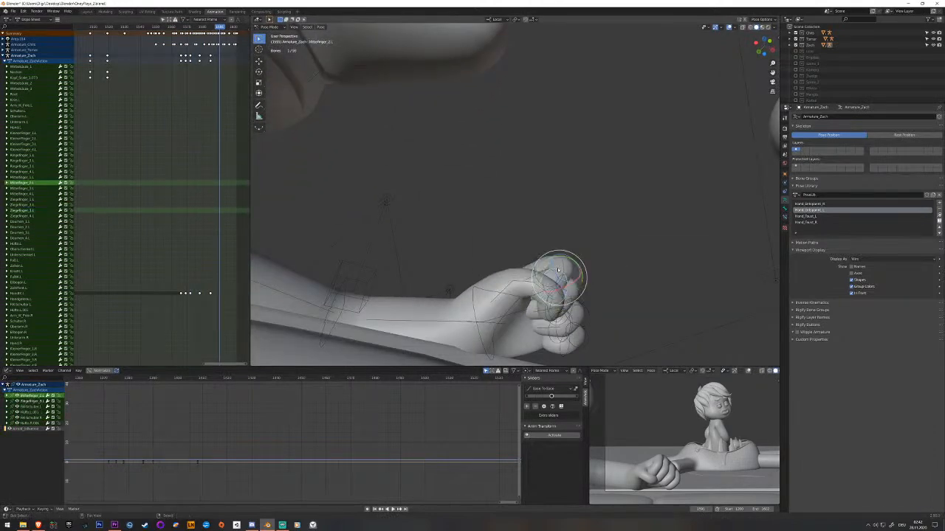
{"action": "right_click", "coordinate": [548, 256], "text": "shift"}
{"action": "middle_click_drag", "start_coordinate": [548, 257], "coordinate": [525, 271]}
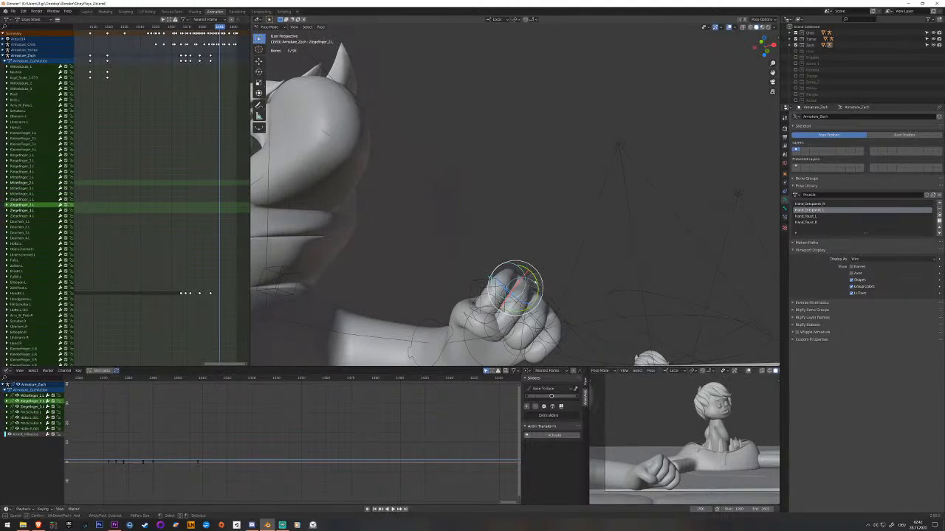
{"action": "right_click", "coordinate": [538, 286], "text": "shift"}
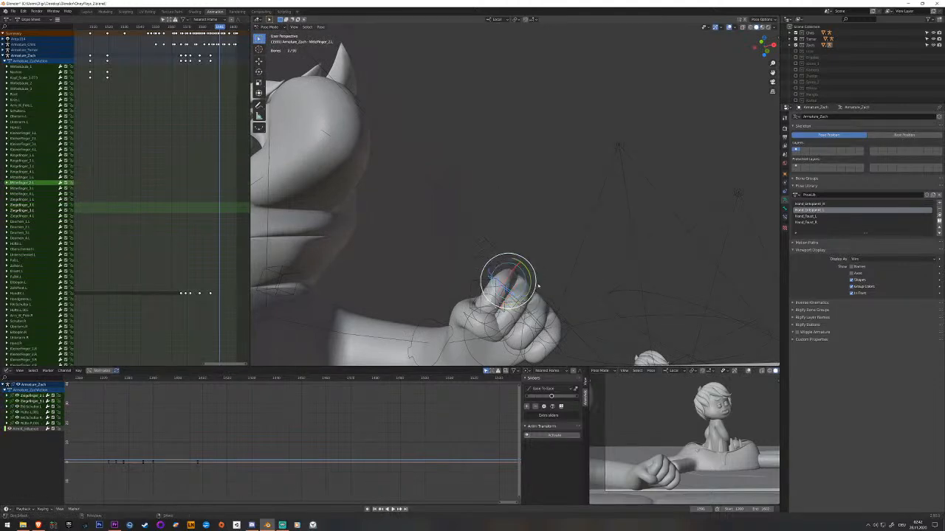
{"action": "mouse_move", "coordinate": [496, 299]}
{"action": "middle_mouse_down"}
{"action": "mouse_move", "coordinate": [456, 301]}
{"action": "mouse_move", "coordinate": [510, 294]}
{"action": "mouse_move", "coordinate": [568, 303]}
{"action": "mouse_move", "coordinate": [510, 297]}
{"action": "middle_mouse_up"}
{"action": "right_click", "coordinate": [458, 307], "text": "shift"}
{"action": "key", "text": "alt+r"}
{"action": "key", "text": "i"}
Copy the left index finger bones' bent keys to shortly before their straightened keys, and move the straightened keys earlier.
{"action": "left_click_drag", "start_coordinate": [219, 234], "coordinate": [204, 235]}
{"action": "middle_click_drag", "start_coordinate": [87, 224], "coordinate": [217, 222]}
{"action": "left_click", "coordinate": [203, 210]}
{"action": "left_click", "coordinate": [22, 205]}
{"action": "left_click", "coordinate": [23, 210], "text": "shift"}
{"action": "left_click", "coordinate": [22, 216], "text": "shift"}
{"action": "middle_click_drag", "start_coordinate": [215, 228], "coordinate": [79, 228]}
{"action": "left_click", "coordinate": [195, 238]}
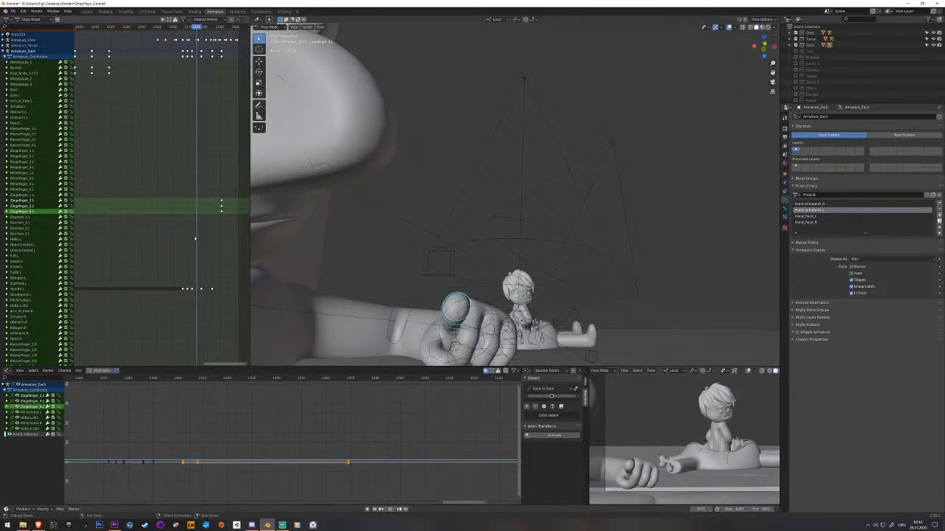
{"action": "key", "text": "ctrl+v"}
{"action": "key", "text": "space"}
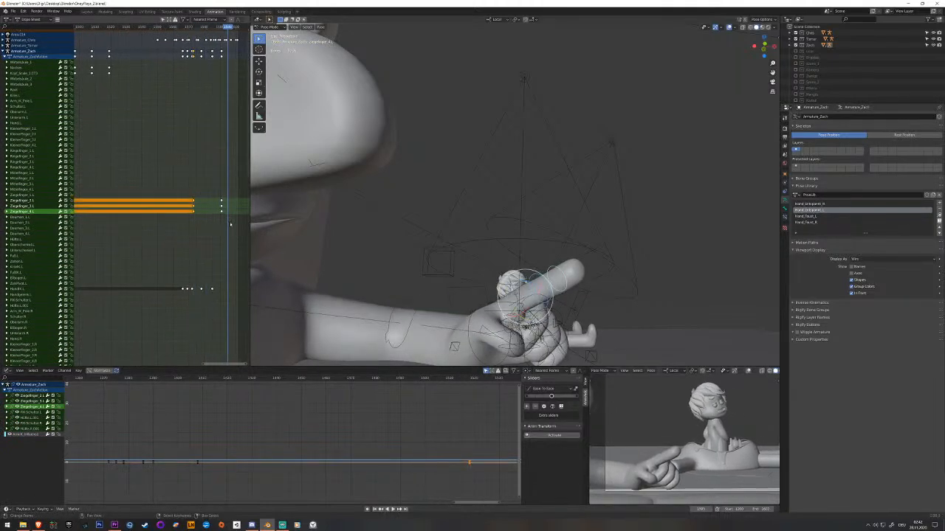
{"action": "left_click", "coordinate": [222, 204]}
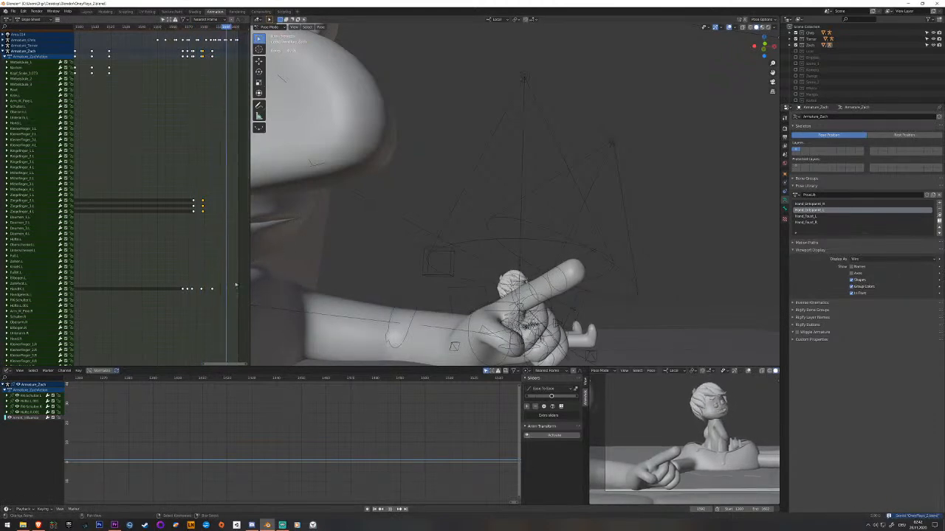
Reposition and rotate the left hand IK bone in the pointing pose, key it and play back.
{"action": "right_click", "coordinate": [473, 349]}
{"action": "middle_click_drag", "start_coordinate": [472, 348], "coordinate": [515, 305]}
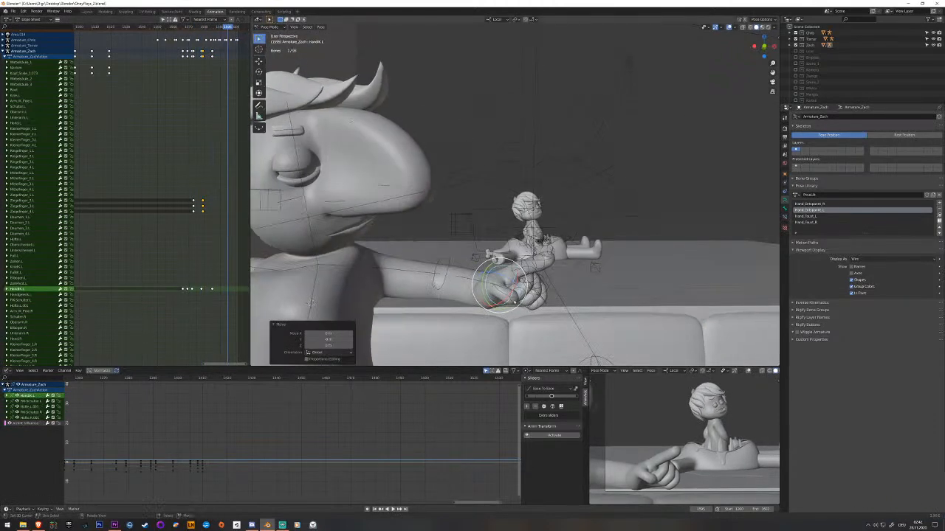
{"action": "left_click_drag", "start_coordinate": [514, 305], "coordinate": [511, 295]}
{"action": "left_click_drag", "start_coordinate": [510, 294], "coordinate": [510, 293]}
{"action": "middle_click_drag", "start_coordinate": [511, 293], "coordinate": [493, 305]}
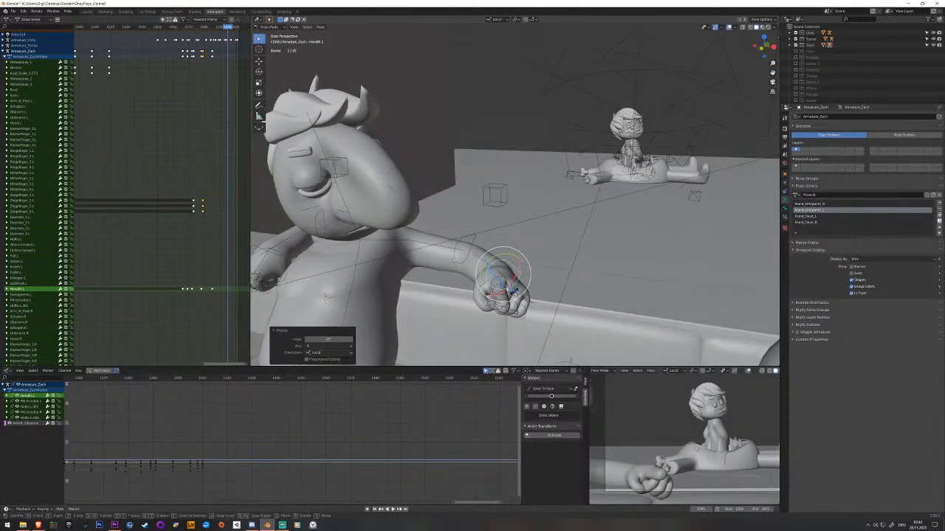
{"action": "key", "text": "i"}
{"action": "key", "text": "shift+ctrl+space"}
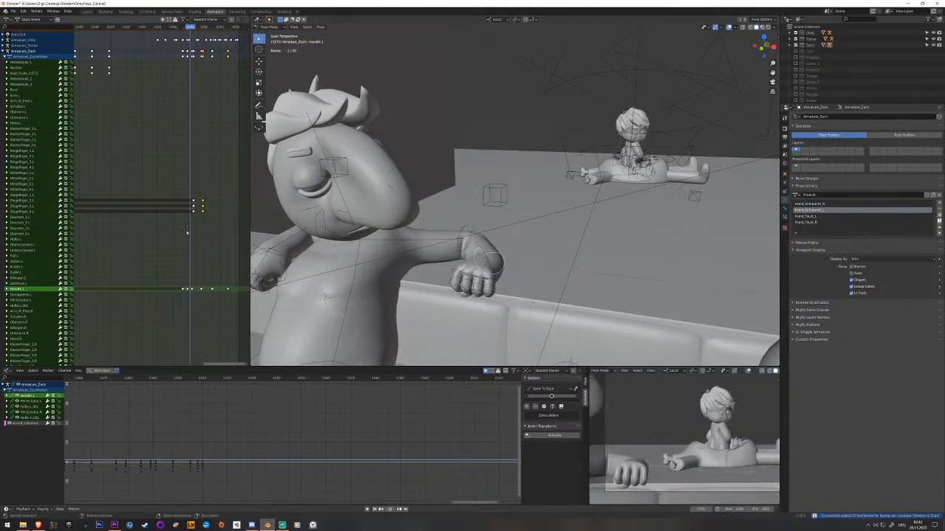
{"action": "key", "text": "Escape"}
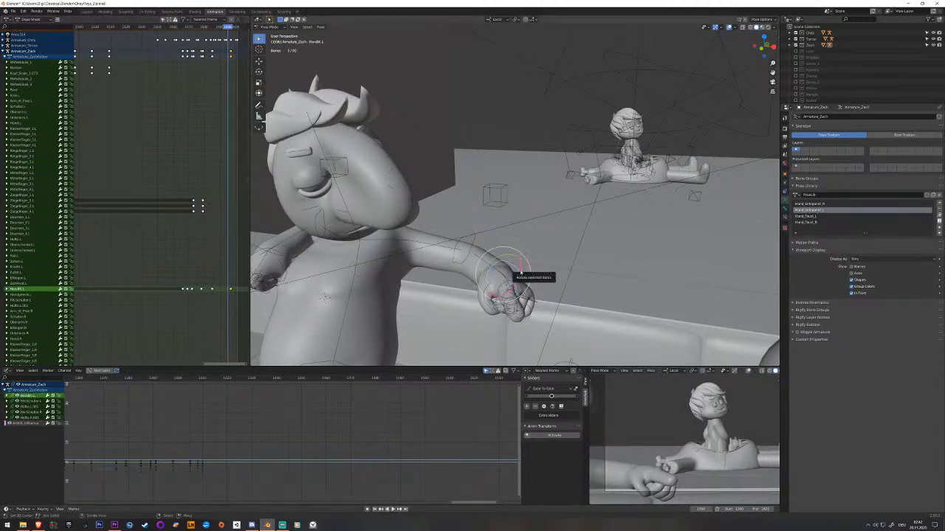
Duplicate the left hand's previous key to just before its new last key, save the file and play back the shot.
{"action": "left_click", "coordinate": [227, 292]}
{"action": "scroll", "coordinate": [229, 294], "scroll_direction": "up", "scroll_amount": 1}
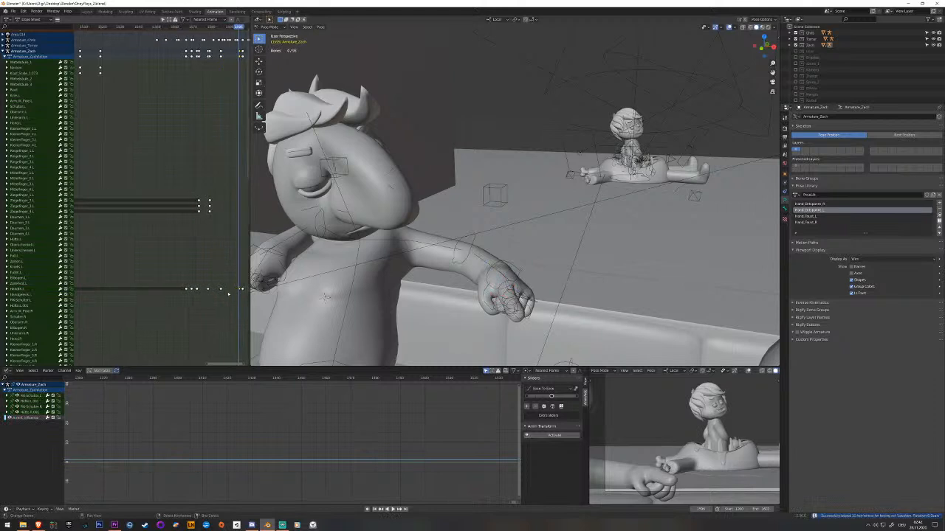
{"action": "left_click", "coordinate": [219, 293]}
{"action": "left_click_drag", "start_coordinate": [219, 293], "coordinate": [186, 294]}
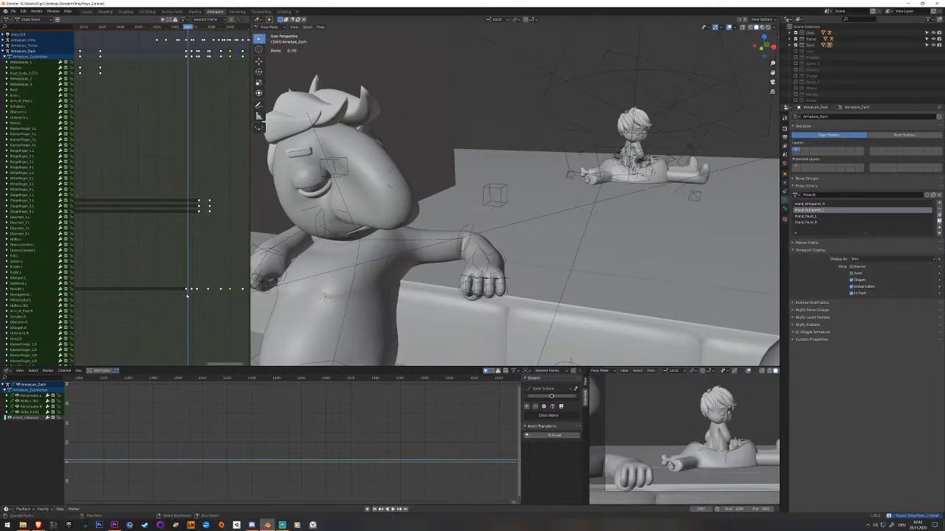
{"action": "key", "text": "space"}
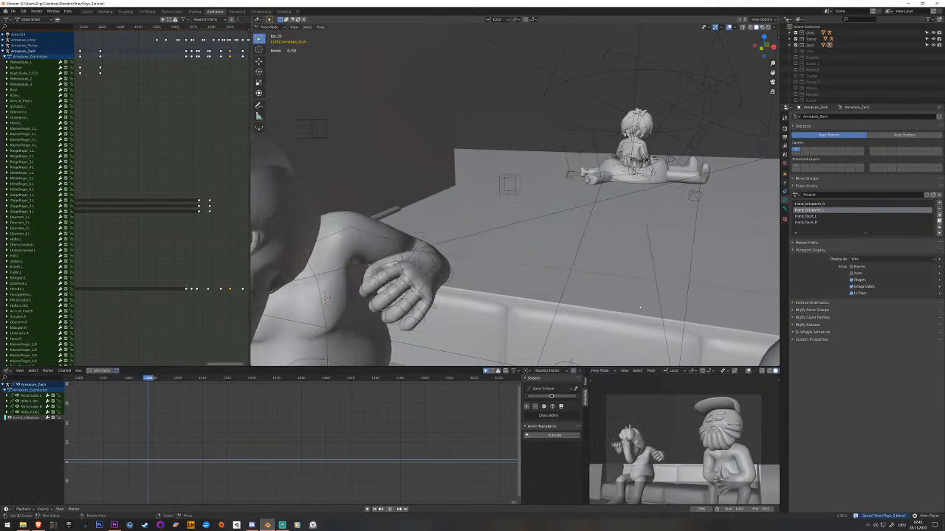
{"action": "middle_click_drag", "start_coordinate": [148, 225], "coordinate": [446, 228]}
{"action": "left_click_drag", "start_coordinate": [225, 226], "coordinate": [132, 226]}
{"action": "key", "text": "space"}
{"action": "key", "text": "space"}
Retime the Root bone's key in the earlier gesture where Zach covers his face, and play back.
{"action": "scroll", "coordinate": [332, 351], "scroll_direction": "up", "scroll_amount": 2}
{"action": "middle_click_drag", "start_coordinate": [332, 350], "coordinate": [423, 274], "text": "shift"}
{"action": "scroll", "coordinate": [423, 273], "scroll_direction": "down", "scroll_amount": 3}
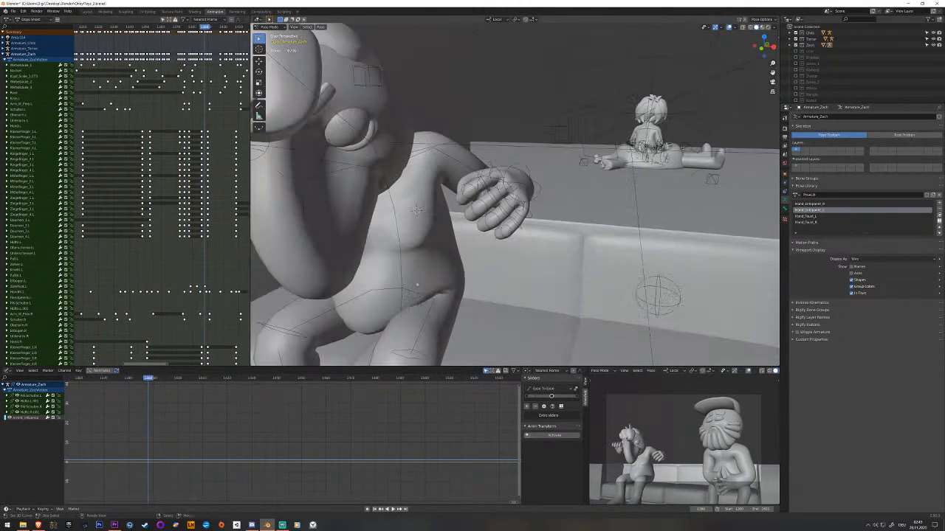
{"action": "middle_click_drag", "start_coordinate": [158, 137], "coordinate": [146, 138]}
{"action": "scroll", "coordinate": [168, 122], "scroll_direction": "up", "scroll_amount": 5}
{"action": "right_click", "coordinate": [190, 94]}
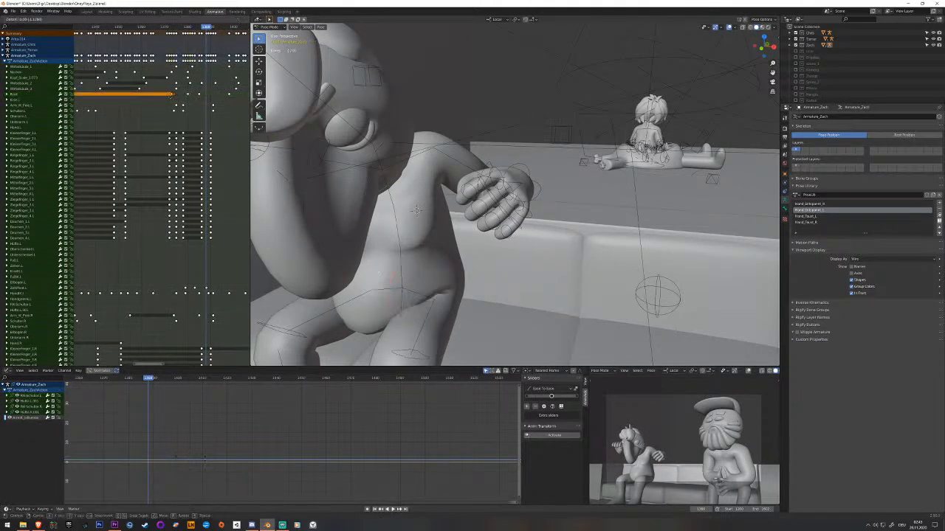
{"action": "key", "text": "space"}
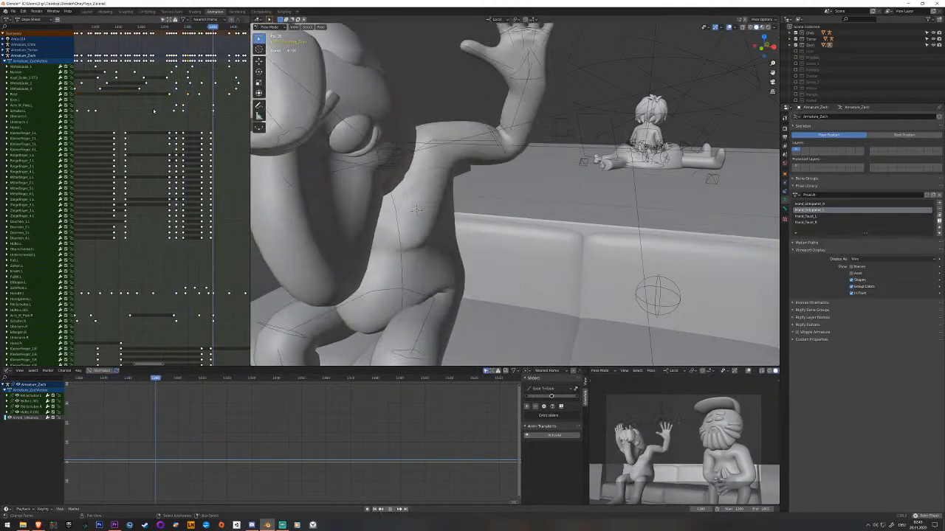
{"action": "key", "text": "space"}
{"action": "key", "text": "space"}
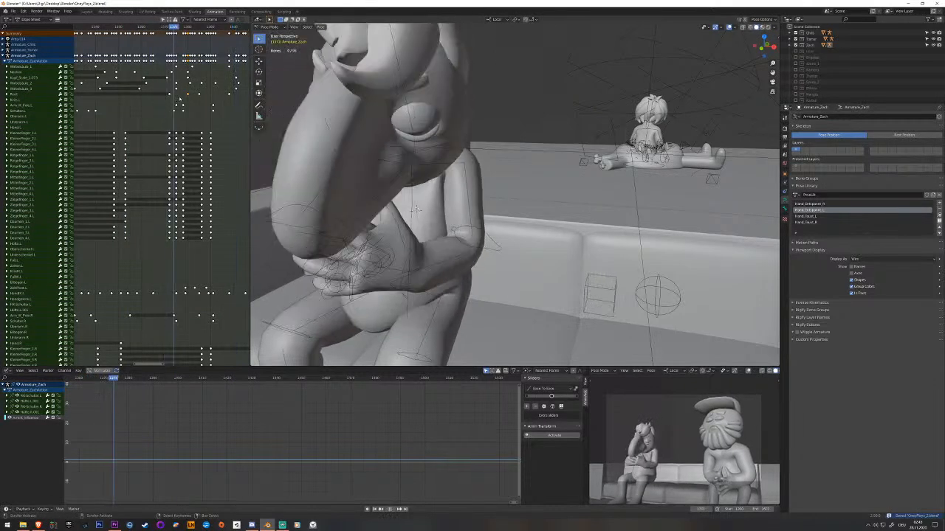
Rotate Zach's upper spine bone slightly during the face-covering gesture, key it and review the motion.
{"action": "key", "text": "space"}
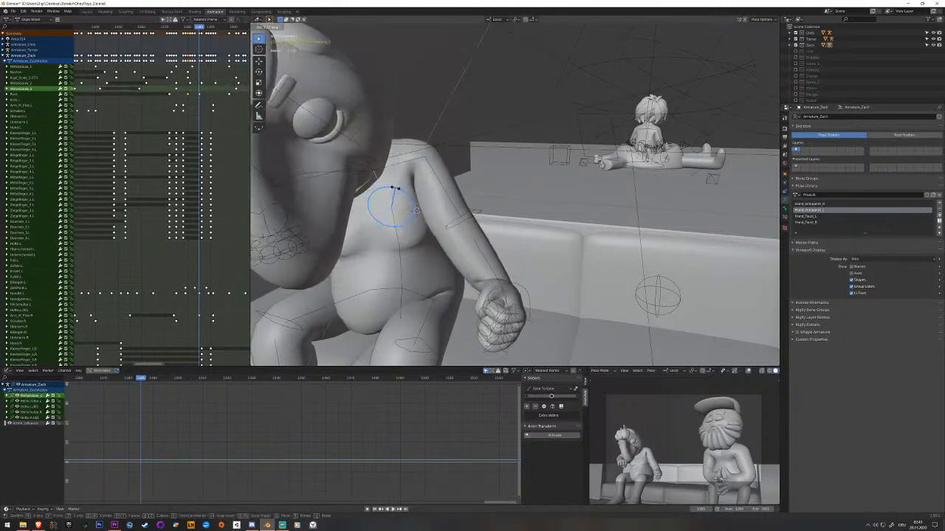
{"action": "key", "text": "ctrl+z"}
{"action": "middle_click_drag", "start_coordinate": [387, 200], "coordinate": [386, 203]}
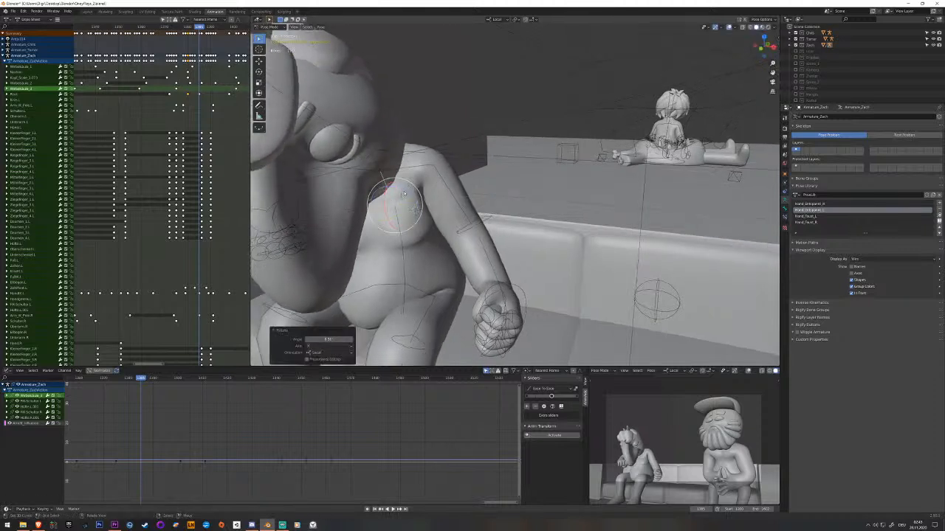
{"action": "key", "text": "r"}
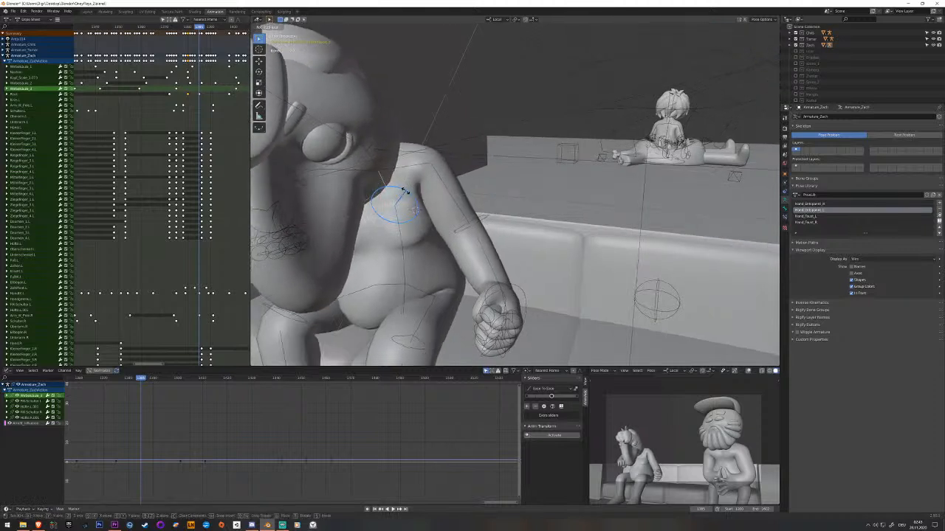
{"action": "left_click", "coordinate": [401, 201]}
{"action": "key", "text": "i"}
{"action": "key", "text": "space"}
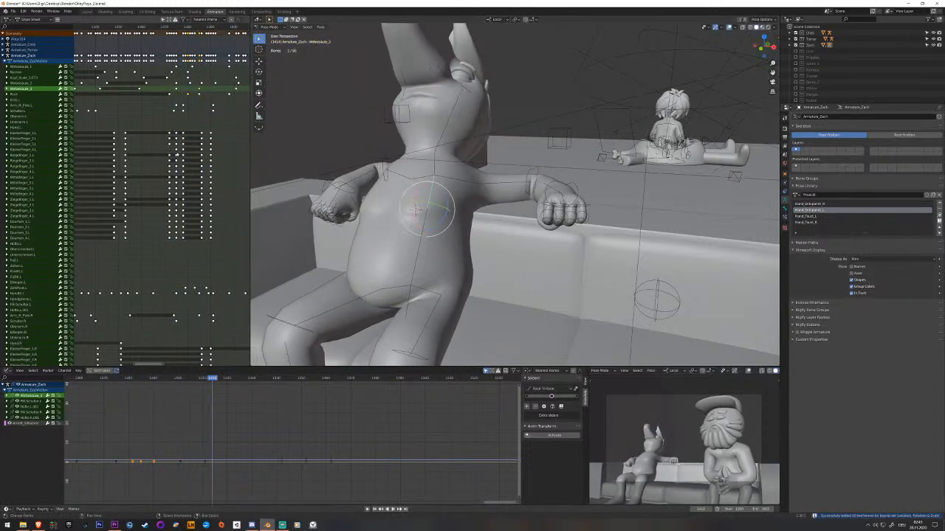
{"action": "key", "text": "Escape"}
{"action": "key", "text": "space"}
{"action": "key", "text": "Escape"}
{"action": "key", "text": "space"}
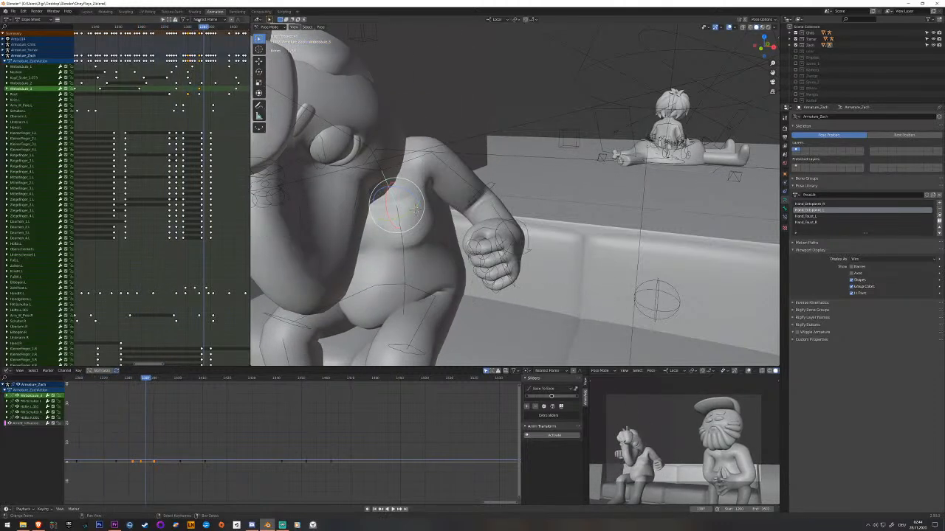
Reposition and rotate the left fist as the arm comes down beside the body, key it and play back.
{"action": "middle_click_drag", "start_coordinate": [417, 208], "coordinate": [492, 301]}
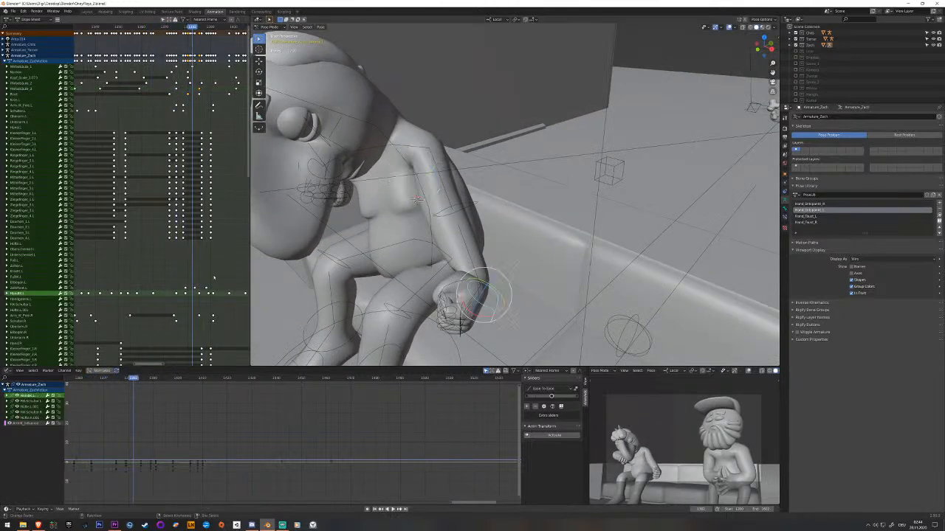
{"action": "middle_click_drag", "start_coordinate": [415, 294], "coordinate": [537, 233]}
{"action": "left_click", "coordinate": [494, 260]}
{"action": "left_click", "coordinate": [473, 234]}
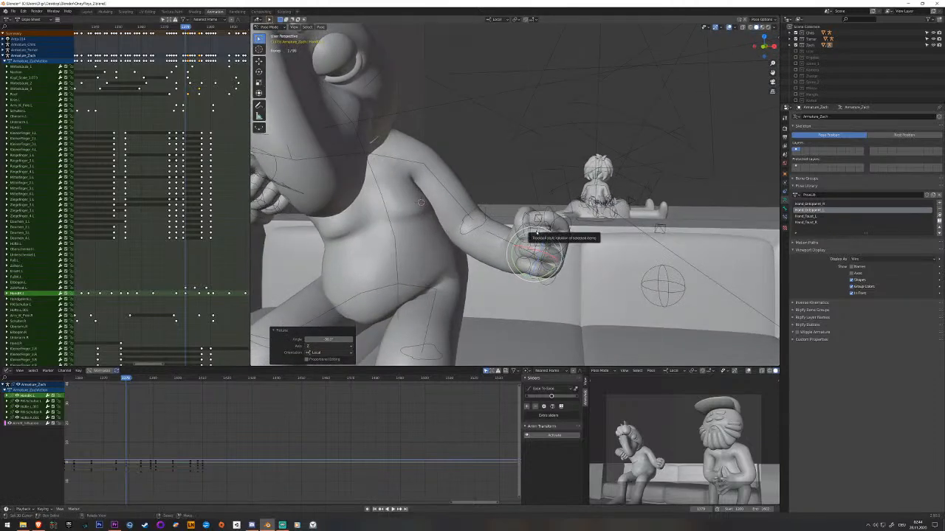
{"action": "key", "text": "i"}
{"action": "left_click", "coordinate": [167, 273]}
{"action": "key", "text": "space"}
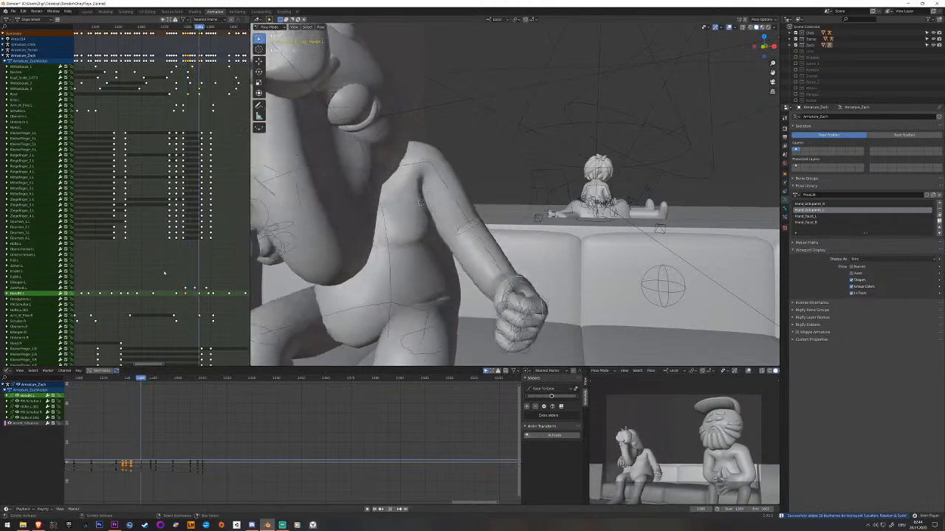
Adjust the lowered left fist's position and rotation a few frames further on, key it and play back.
{"action": "key", "text": "space"}
{"action": "left_click_drag", "start_coordinate": [201, 286], "coordinate": [200, 286]}
{"action": "middle_click_drag", "start_coordinate": [530, 293], "coordinate": [504, 301]}
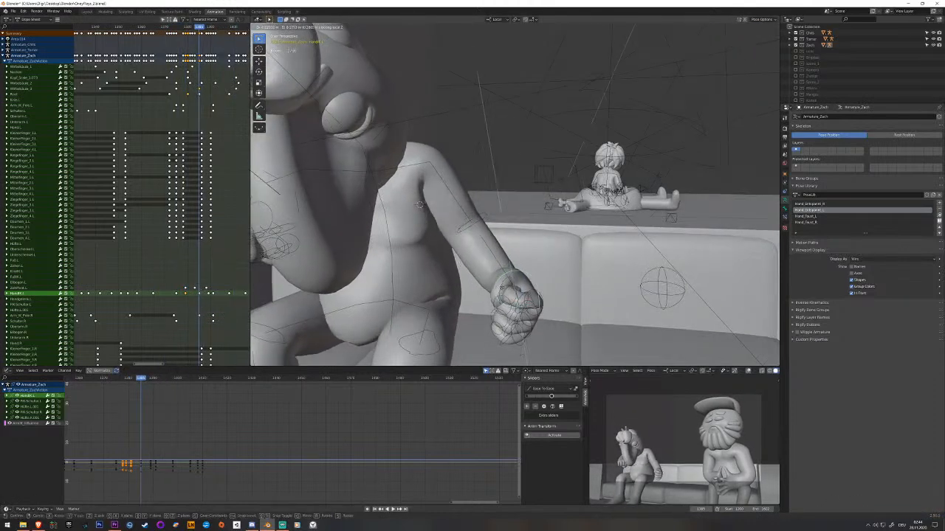
{"action": "left_click", "coordinate": [532, 295]}
{"action": "middle_click_drag", "start_coordinate": [533, 287], "coordinate": [498, 298]}
{"action": "key", "text": "i"}
{"action": "key", "text": "space"}
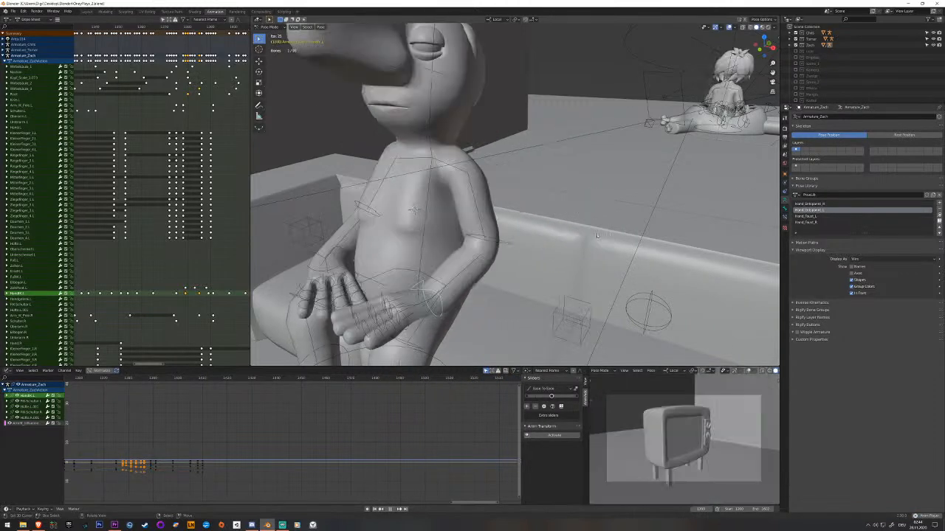
Switch the camera preview to rendered shading and play back the earlier hand gestures.
{"action": "key", "text": "z"}
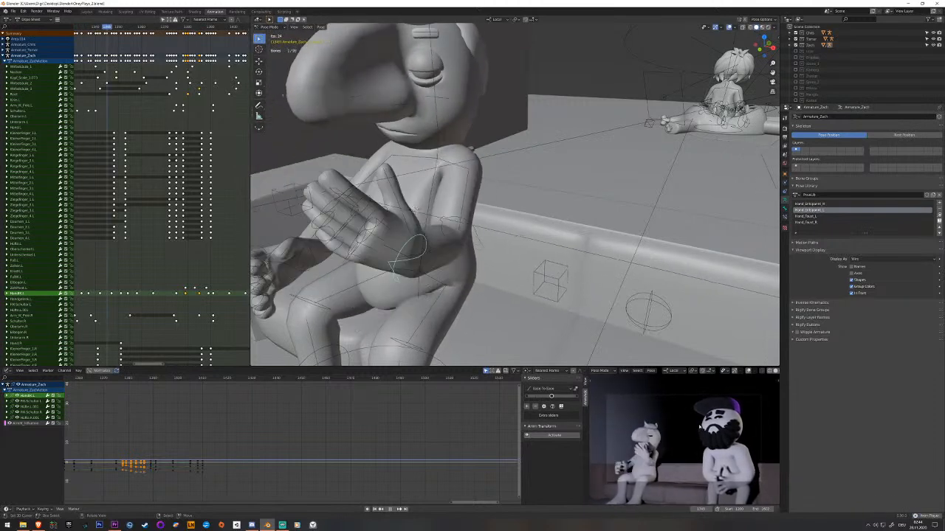
{"action": "key", "text": "space"}
{"action": "middle_click_drag", "start_coordinate": [72, 294], "coordinate": [248, 269]}
{"action": "left_click_drag", "start_coordinate": [182, 270], "coordinate": [129, 269]}
{"action": "key", "text": "space"}
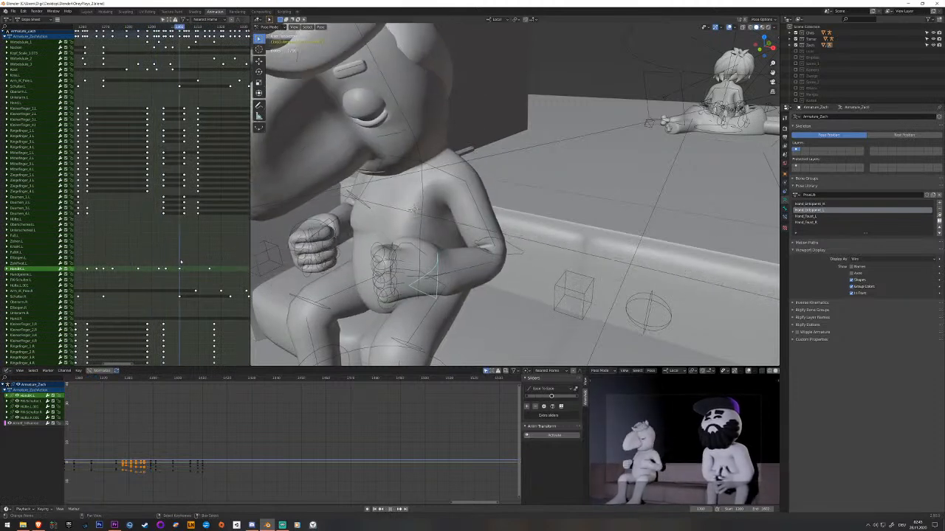
Move both hand IK bones together in the pose with fists in front of the belly, key them and play back.
{"action": "right_click", "coordinate": [319, 221]}
{"action": "middle_click_drag", "start_coordinate": [319, 221], "coordinate": [301, 211]}
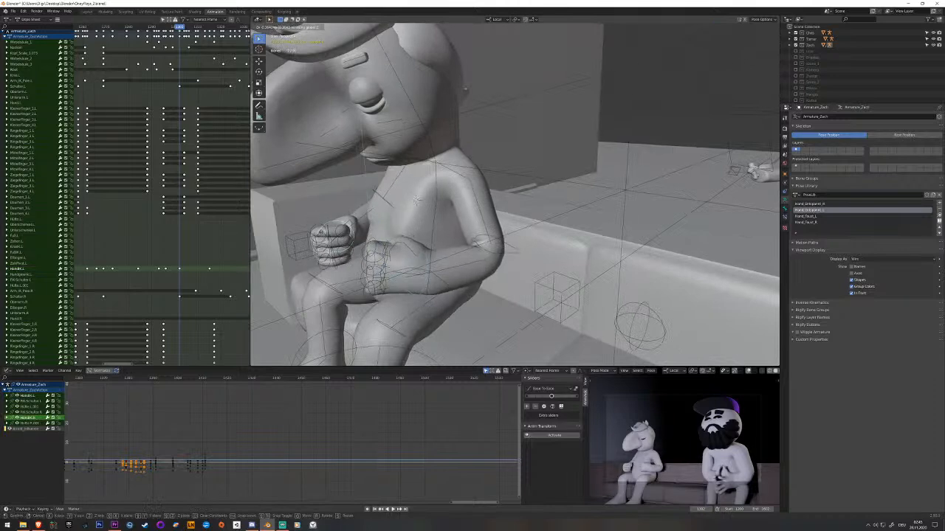
{"action": "left_click", "coordinate": [416, 199]}
{"action": "key", "text": "i"}
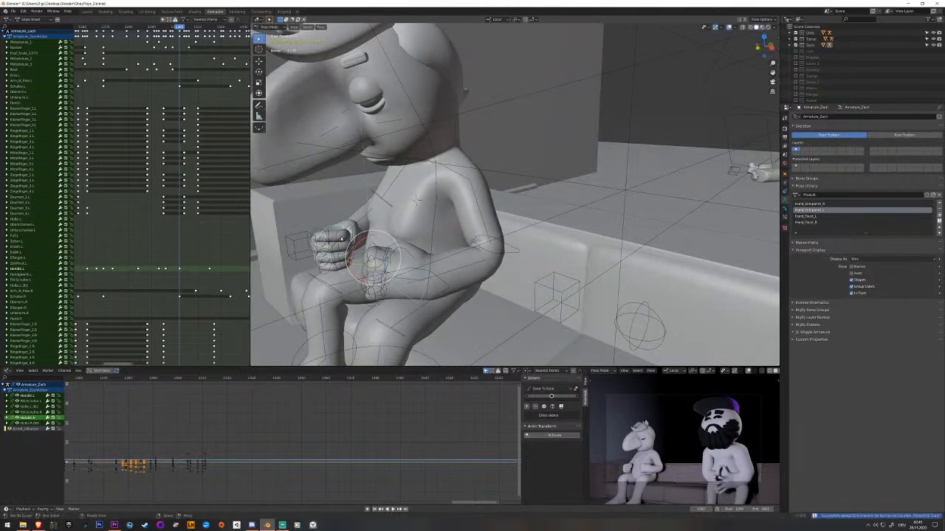
{"action": "key", "text": "space"}
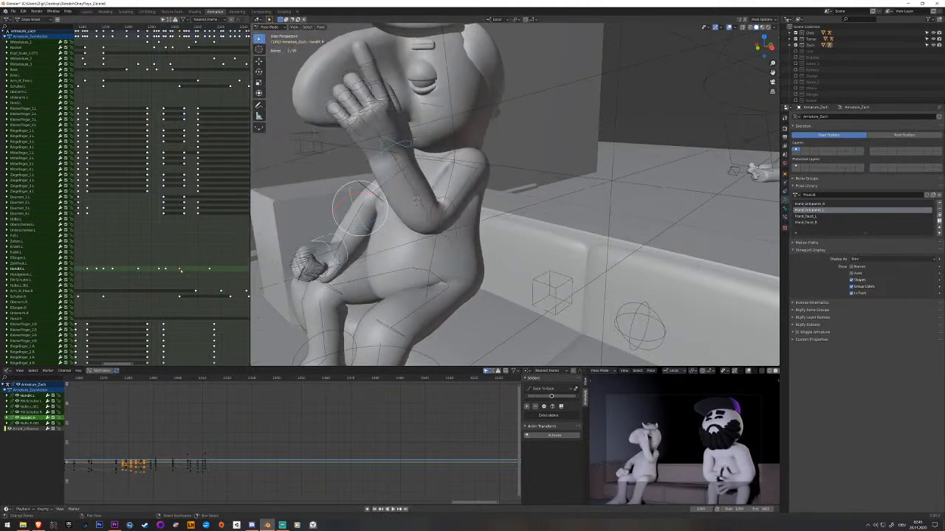
Move the left hand IK bone along its Z axis in the fists-at-belly pose and key it.
{"action": "right_click", "coordinate": [423, 300]}
{"action": "middle_click_drag", "start_coordinate": [423, 299], "coordinate": [466, 296]}
{"action": "key", "text": "g"}
{"action": "key", "text": "z"}
{"action": "left_click", "coordinate": [429, 293]}
{"action": "key", "text": "i"}
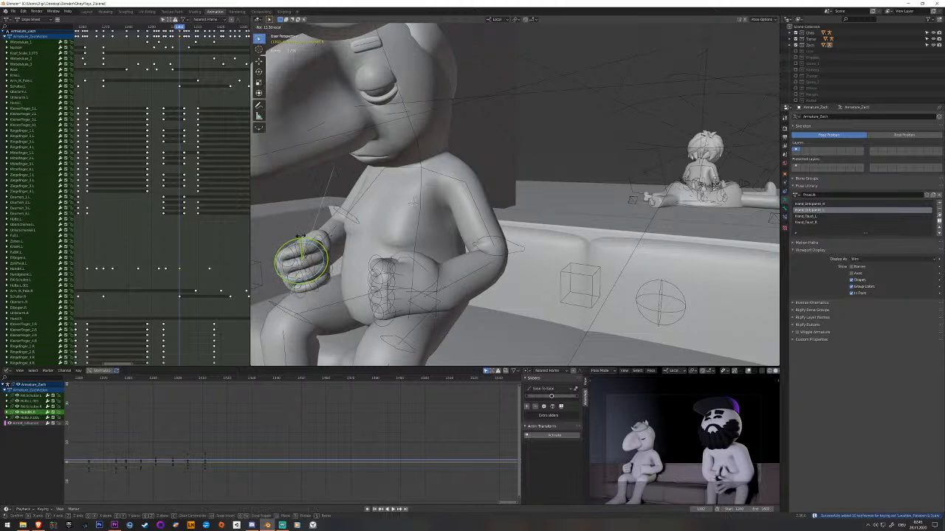
Rotate and reposition the right fist in the same pose, key it, save the file and play back.
{"action": "middle_click_drag", "start_coordinate": [301, 236], "coordinate": [325, 251]}
{"action": "key", "text": "g"}
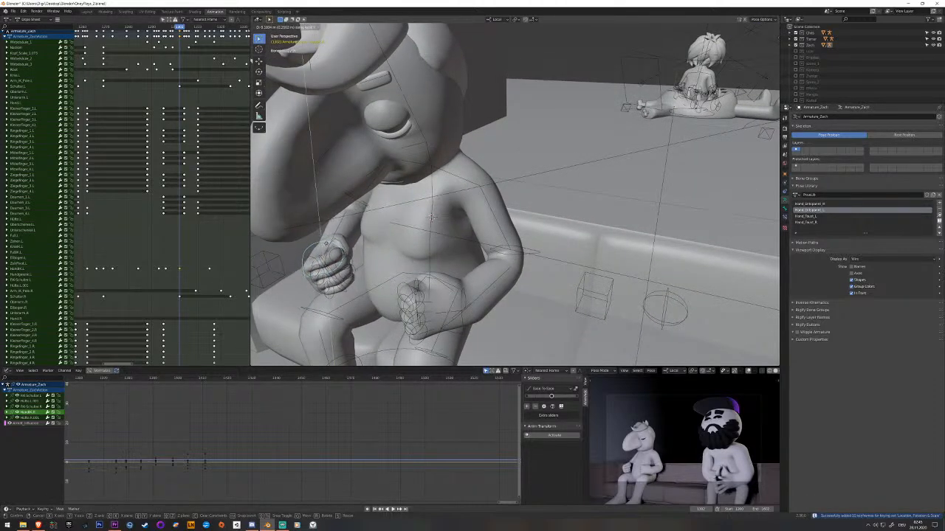
{"action": "left_click", "coordinate": [326, 244]}
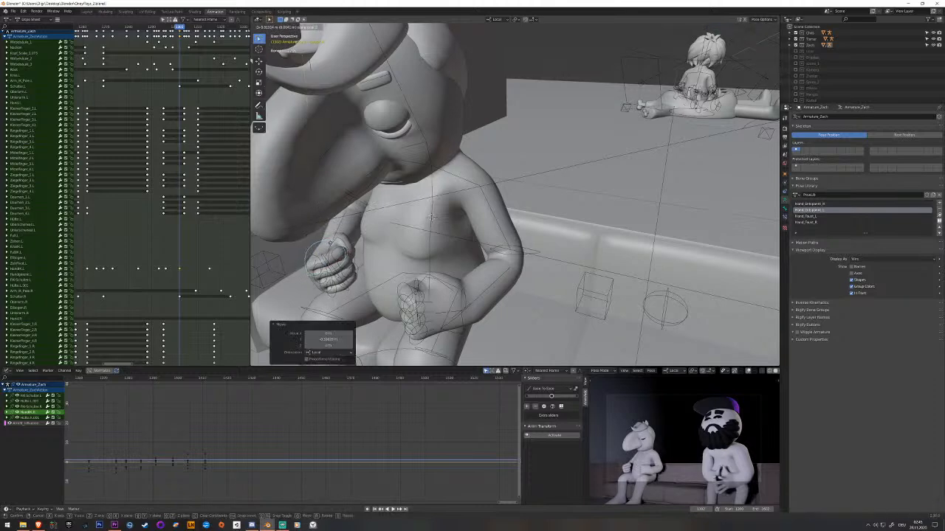
{"action": "key", "text": "i"}
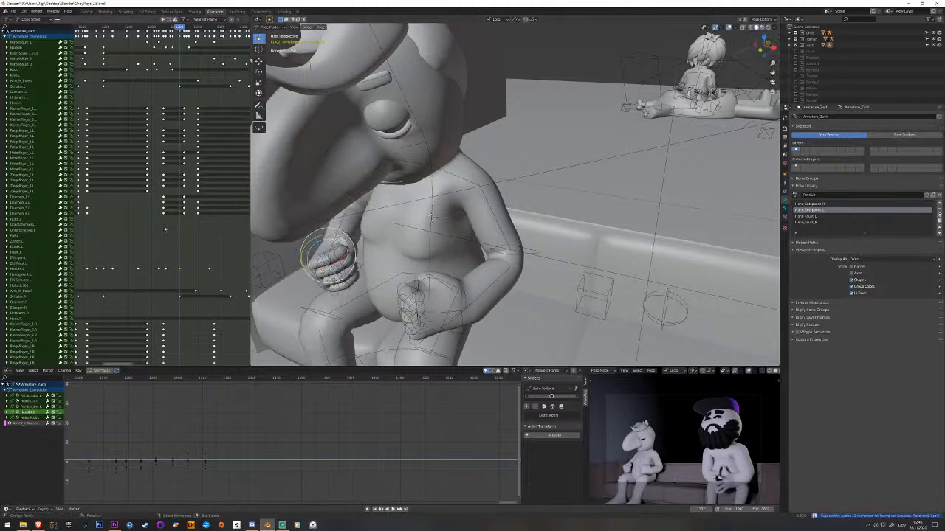
{"action": "key", "text": "space"}
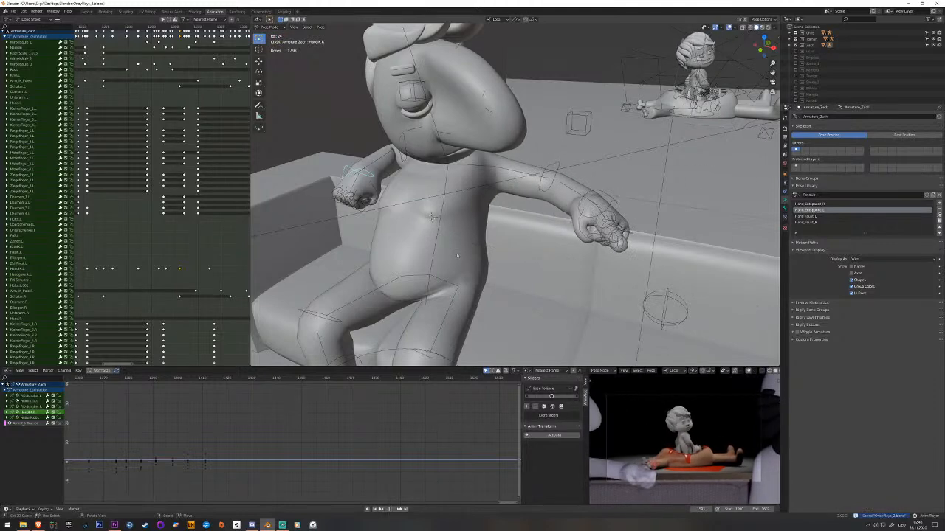
{"action": "scroll", "coordinate": [228, 279], "scroll_direction": "down", "scroll_amount": 3}
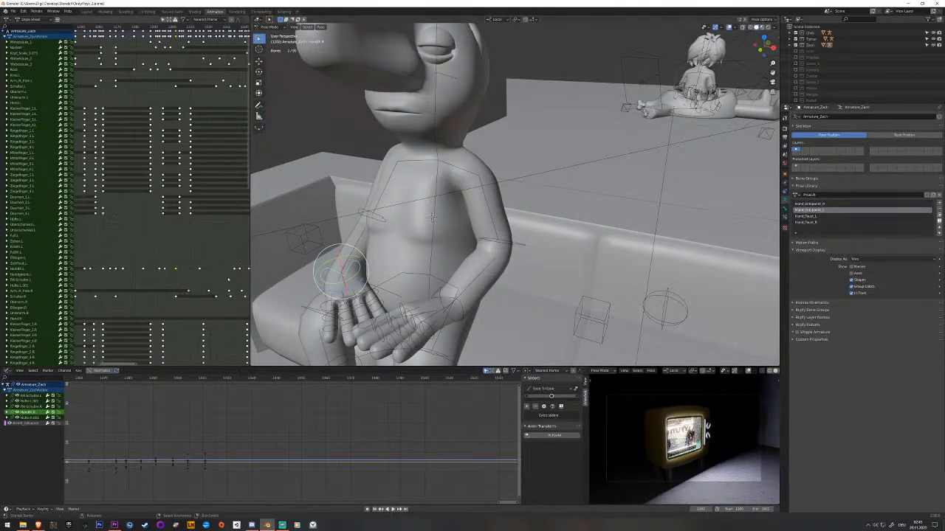
Collapse the Armature_Zach and body shape-key channels in the dope sheet and move the playhead back to frame 1555.
{"action": "middle_click_drag", "start_coordinate": [214, 234], "coordinate": [73, 253]}
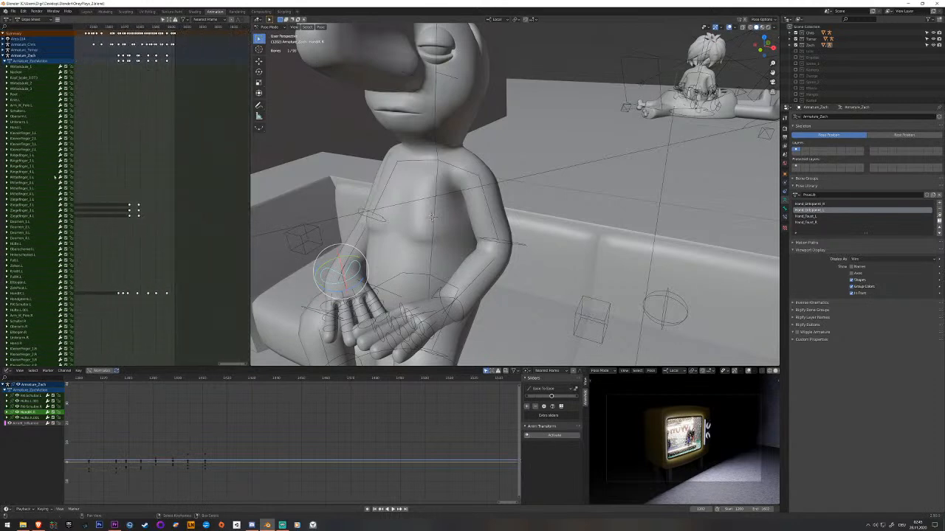
{"action": "left_click", "coordinate": [6, 55]}
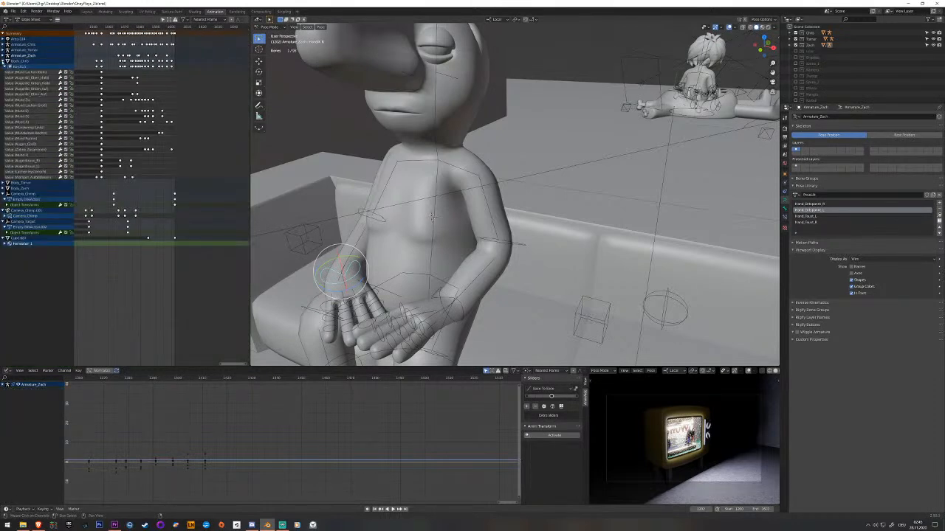
{"action": "left_click", "coordinate": [6, 61]}
{"action": "left_click", "coordinate": [150, 27]}
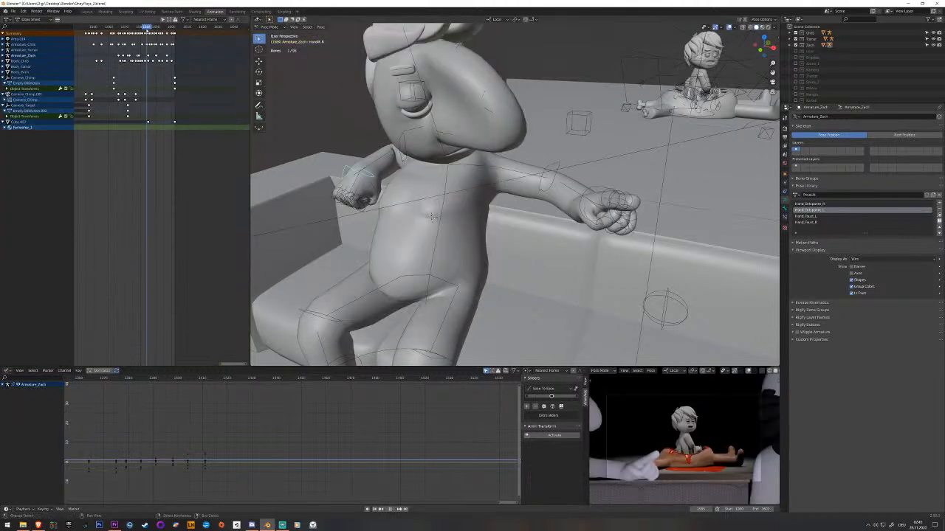
{"action": "left_click", "coordinate": [139, 27]}
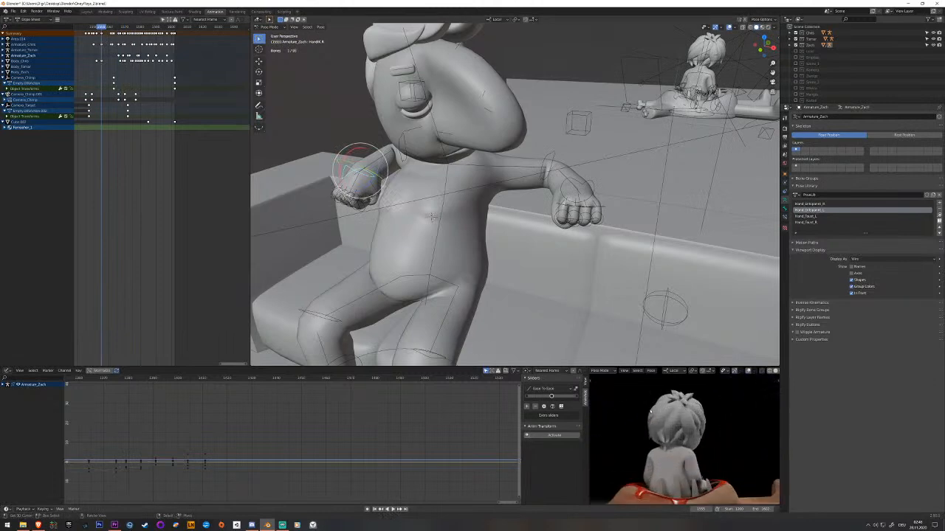
Play back the shot through the scene camera with viewport overlays hidden and save the file.
{"action": "key", "text": "KP_0"}
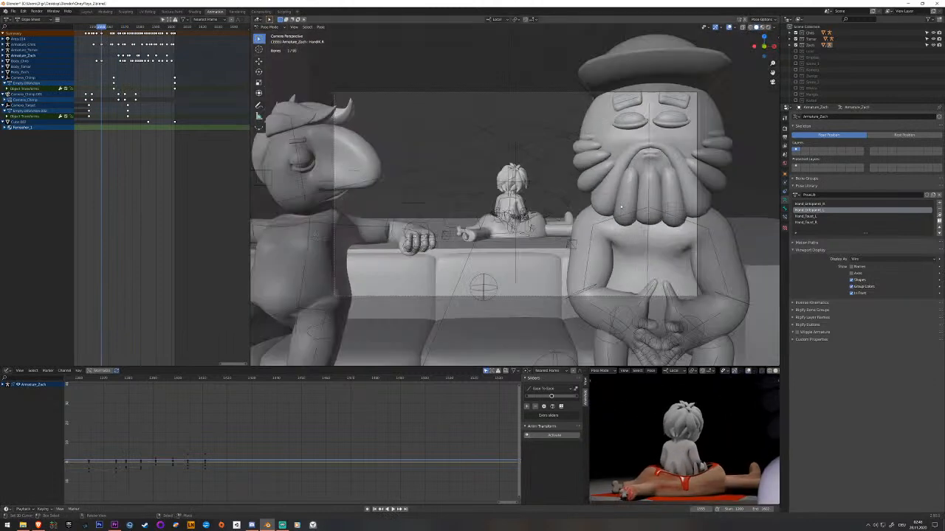
{"action": "scroll", "coordinate": [617, 223], "scroll_direction": "up", "scroll_amount": 8}
{"action": "scroll", "coordinate": [617, 226], "scroll_direction": "down", "scroll_amount": 1}
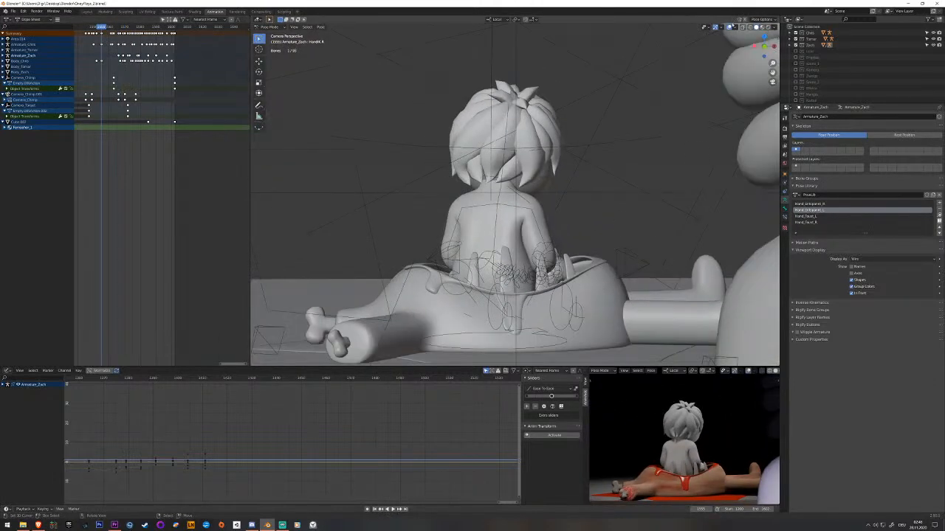
{"action": "left_click", "coordinate": [729, 28]}
{"action": "key", "text": "space"}
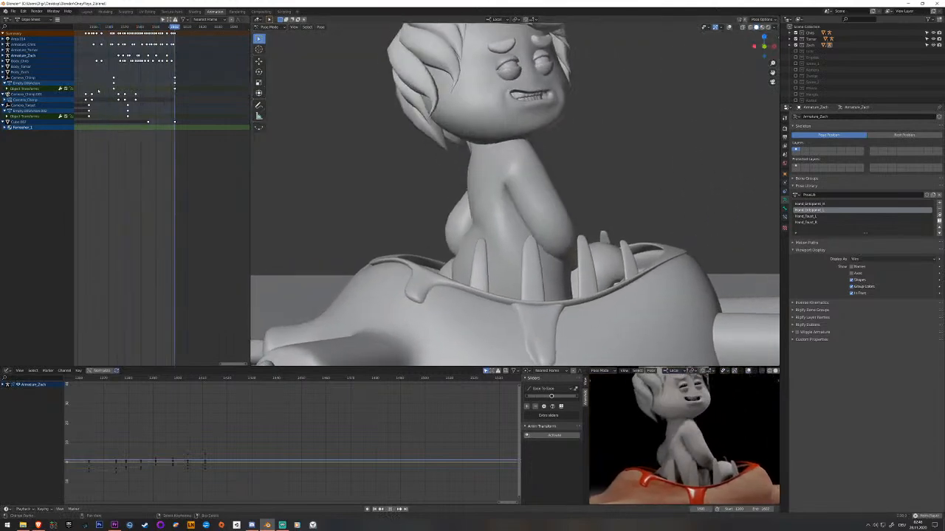
{"action": "key", "text": "ctrl+s"}
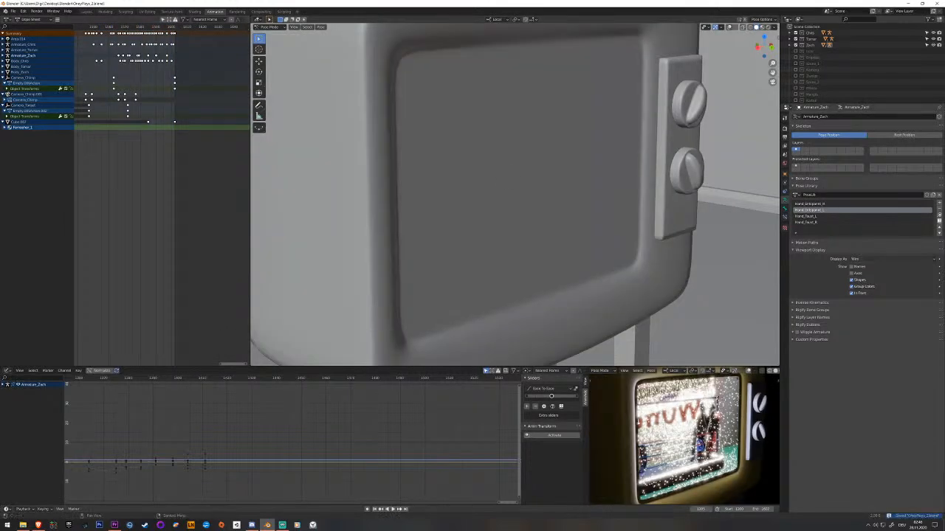
{"action": "key", "text": "alt+Tab"}
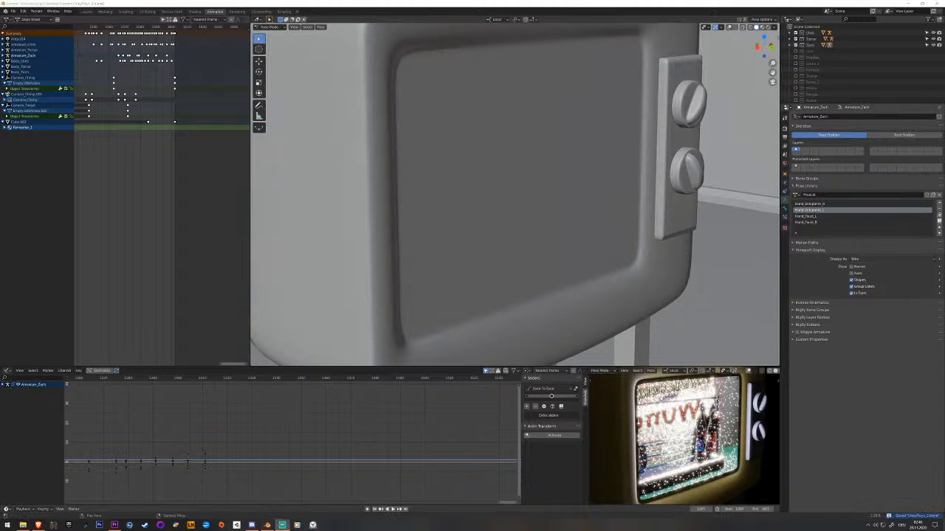